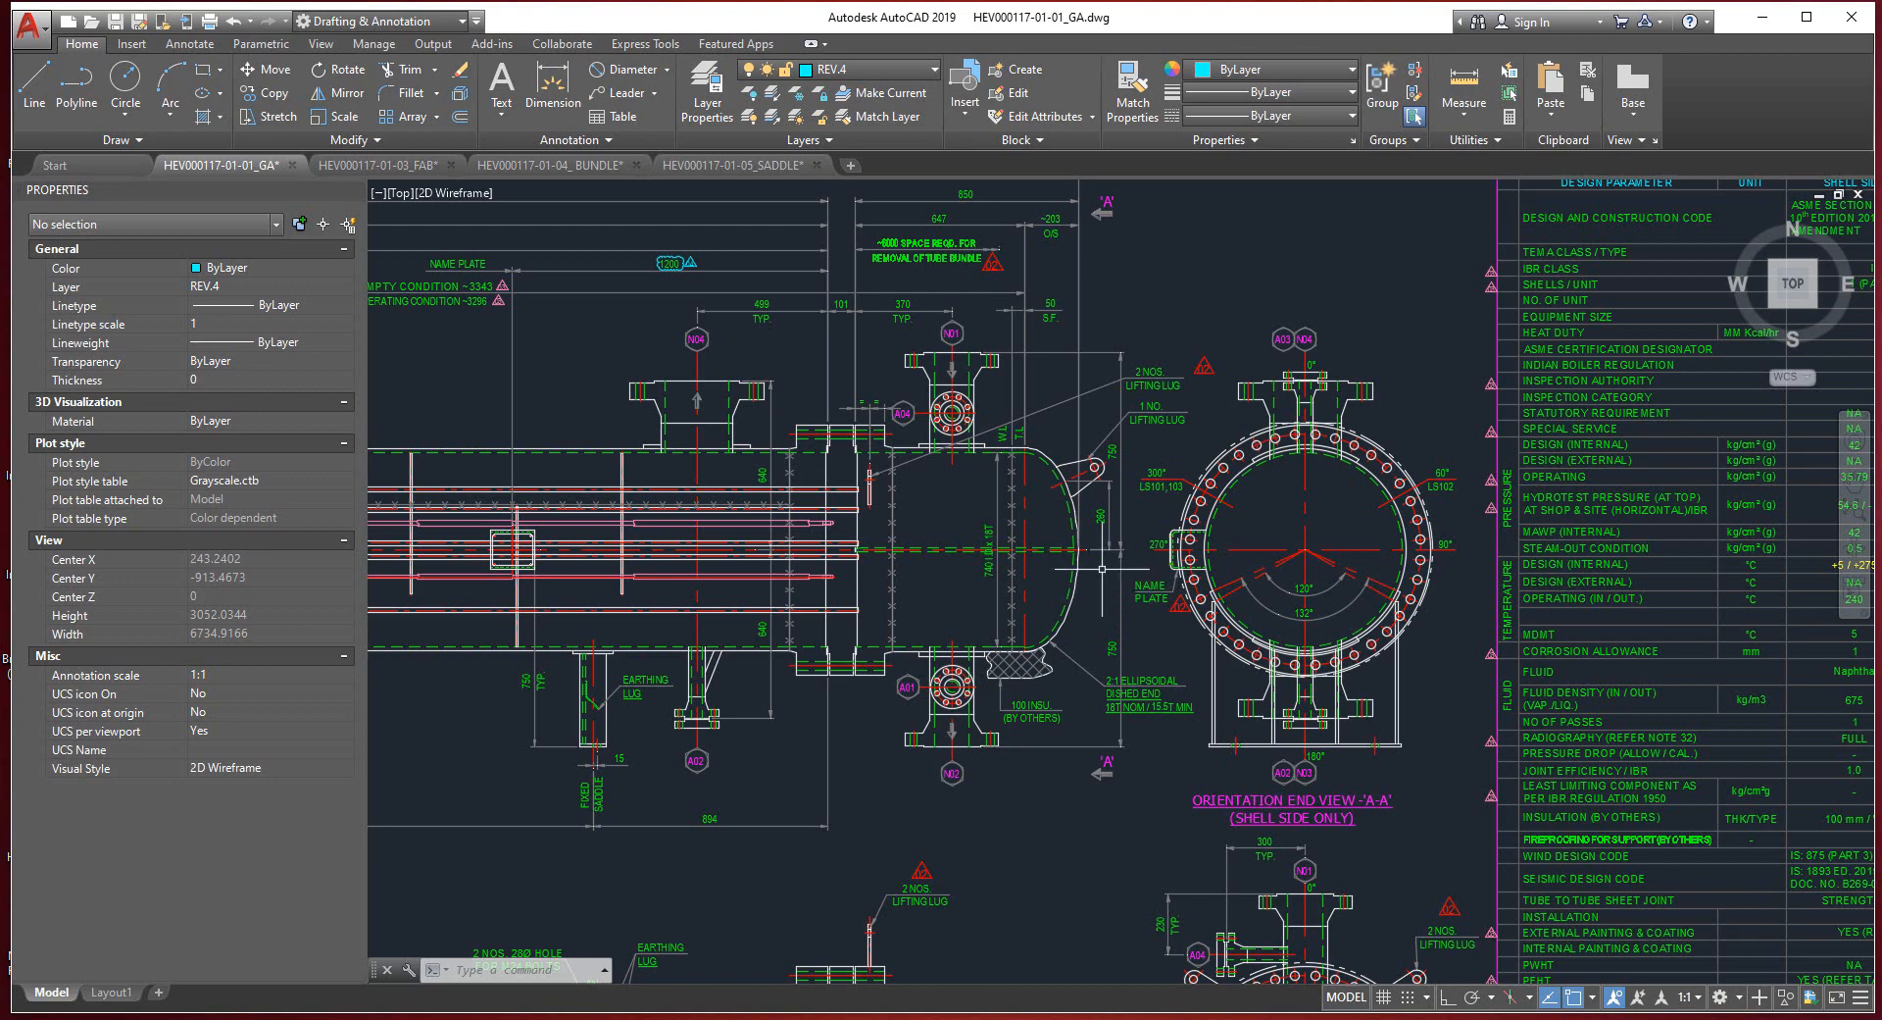
Examine the exchanger's sectional elevation in the GA drawing, from the channel end along the shell to the U-tube end.
{"action": "scroll", "coordinate": [1102, 569], "scroll_direction": "down", "scroll_amount": 3}
{"action": "mouse_move", "coordinate": [1048, 457]}
{"action": "middle_mouse_down"}
{"action": "mouse_move", "coordinate": [1205, 564]}
{"action": "mouse_move", "coordinate": [931, 567]}
{"action": "middle_mouse_up"}
{"action": "scroll", "coordinate": [1332, 536], "scroll_direction": "up", "scroll_amount": 5}
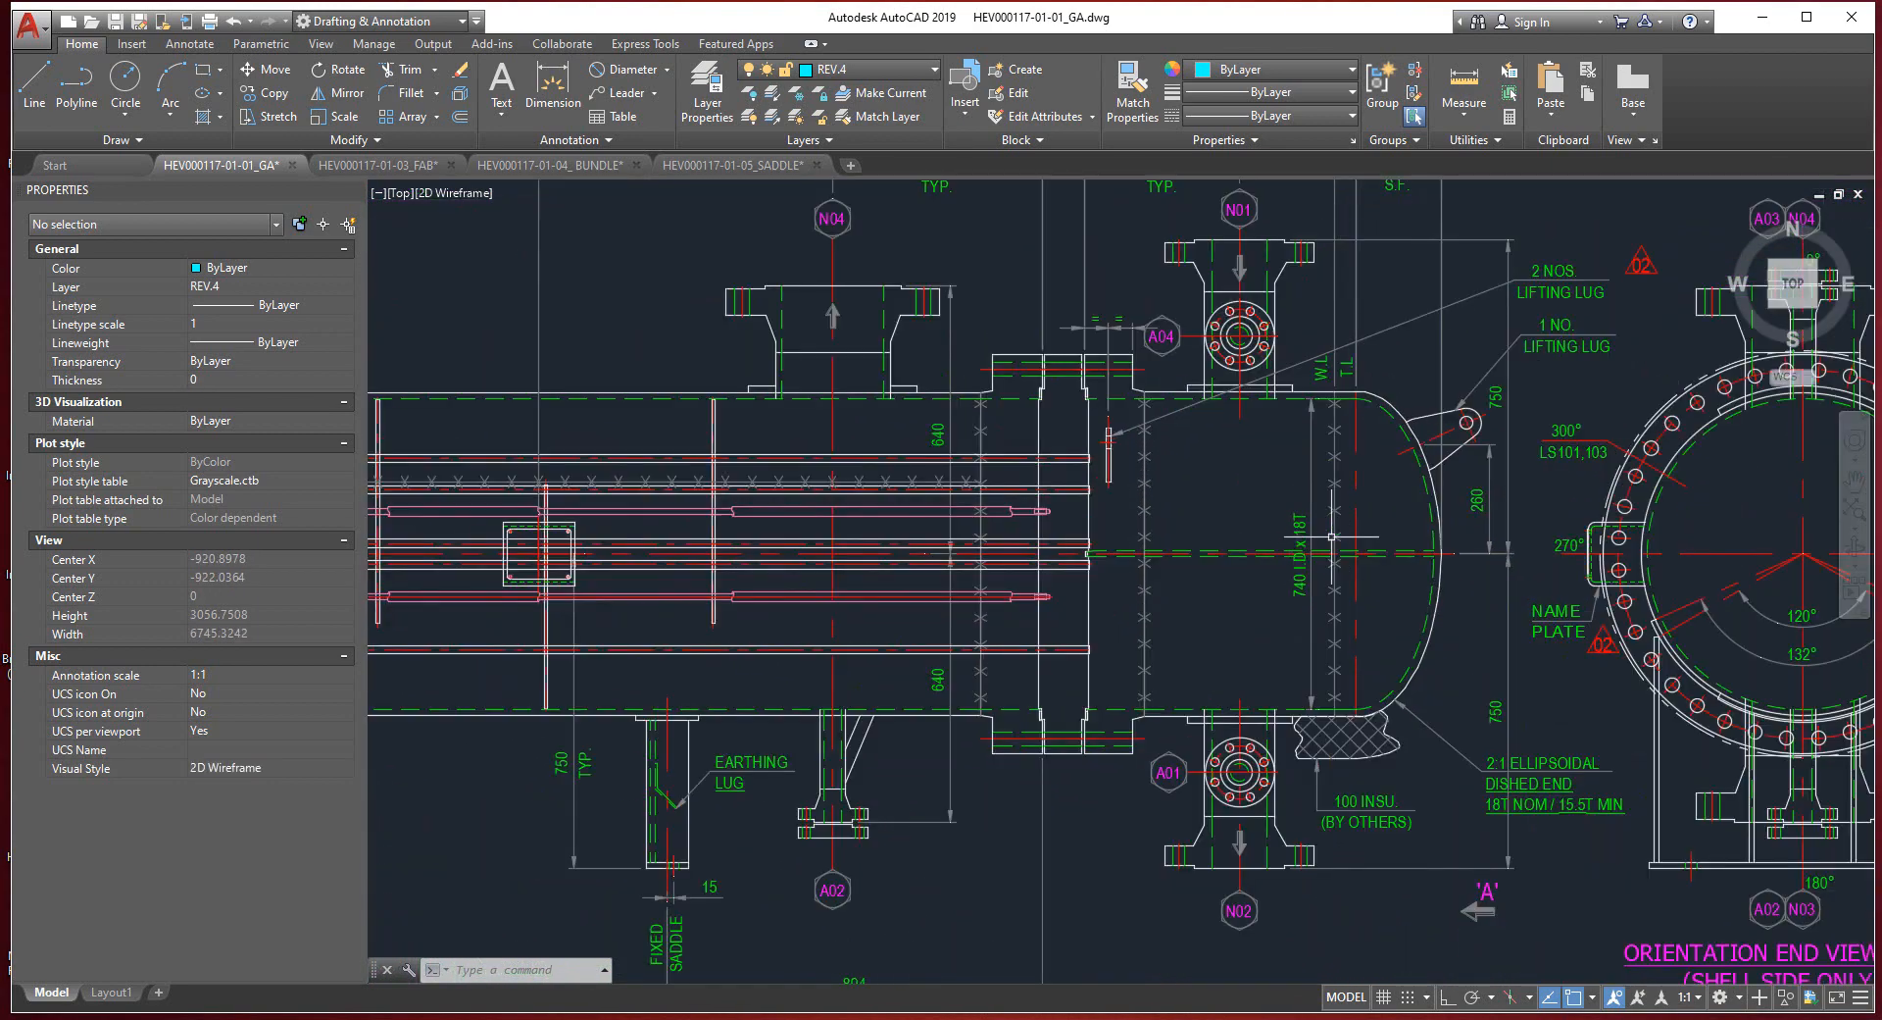
{"action": "middle_click_drag", "start_coordinate": [1332, 537], "coordinate": [1158, 571]}
{"action": "scroll", "coordinate": [1136, 568], "scroll_direction": "up", "scroll_amount": 3}
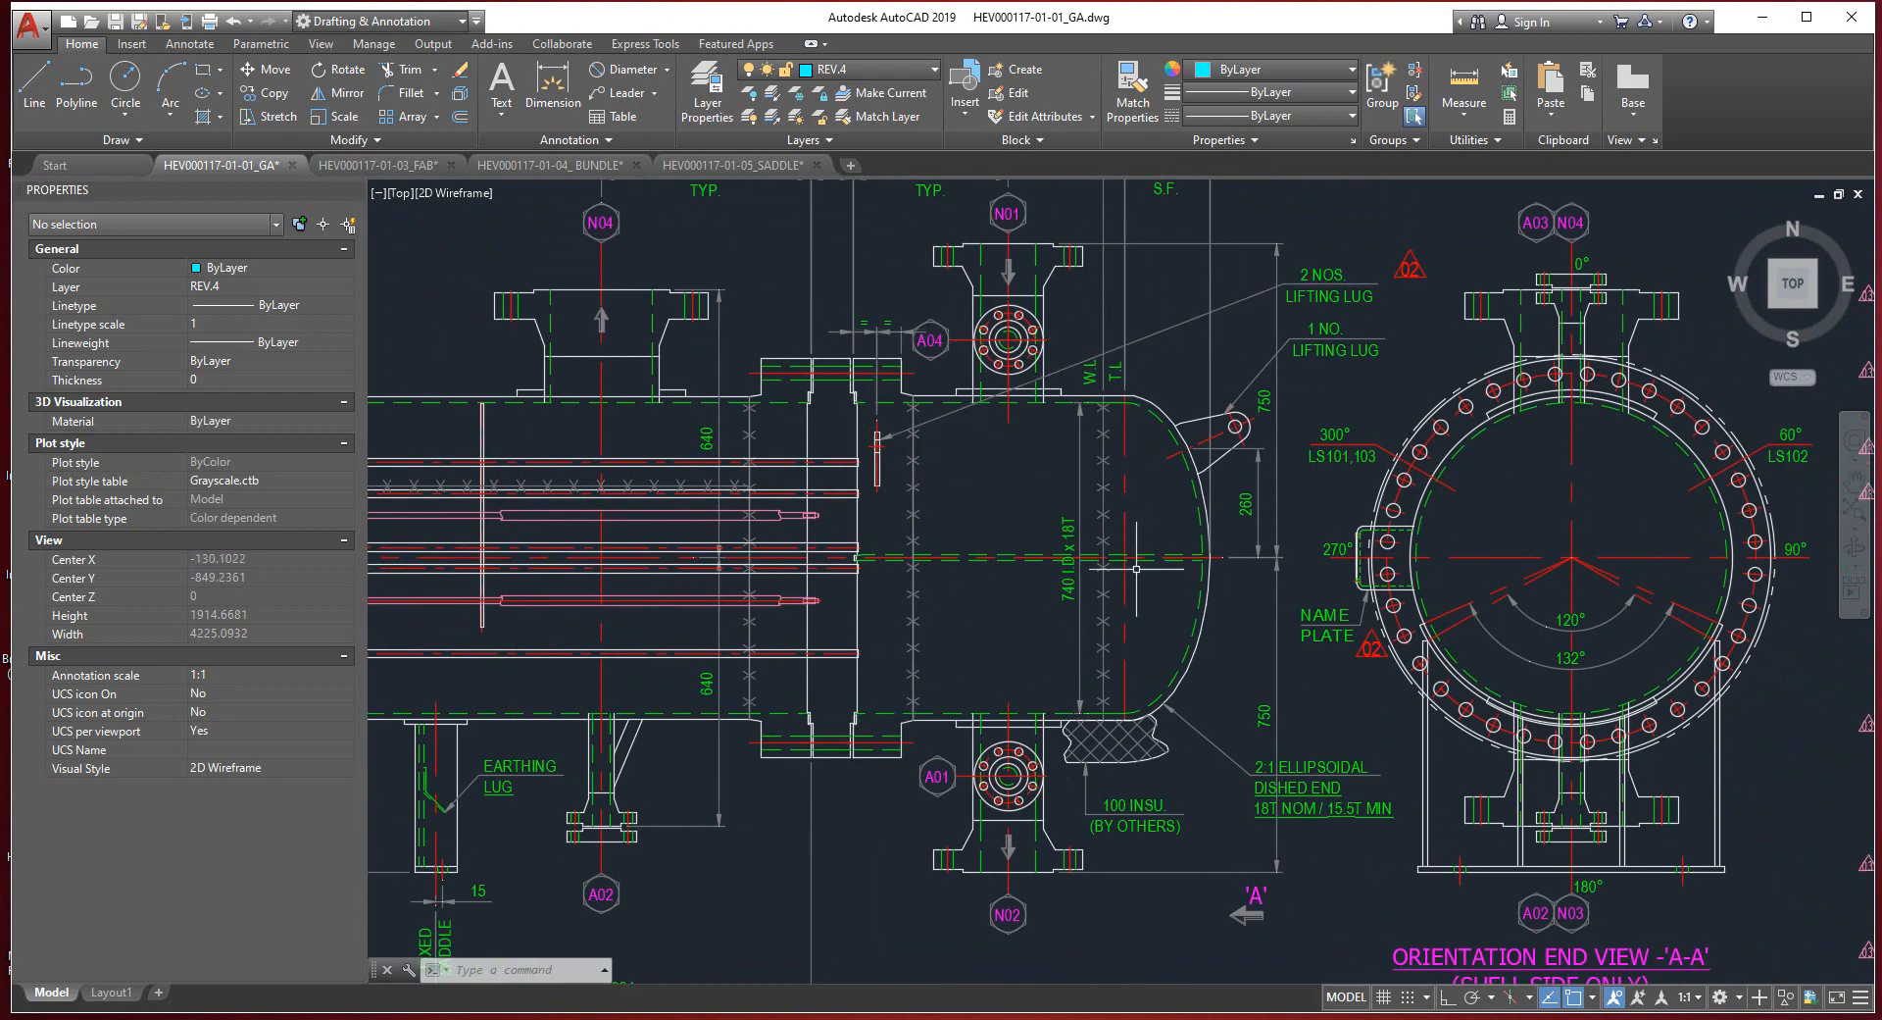
{"action": "middle_click_drag", "start_coordinate": [651, 495], "coordinate": [1121, 485]}
{"action": "scroll", "coordinate": [1121, 484], "scroll_direction": "down", "scroll_amount": 3}
{"action": "middle_click_drag", "start_coordinate": [931, 482], "coordinate": [1522, 495]}
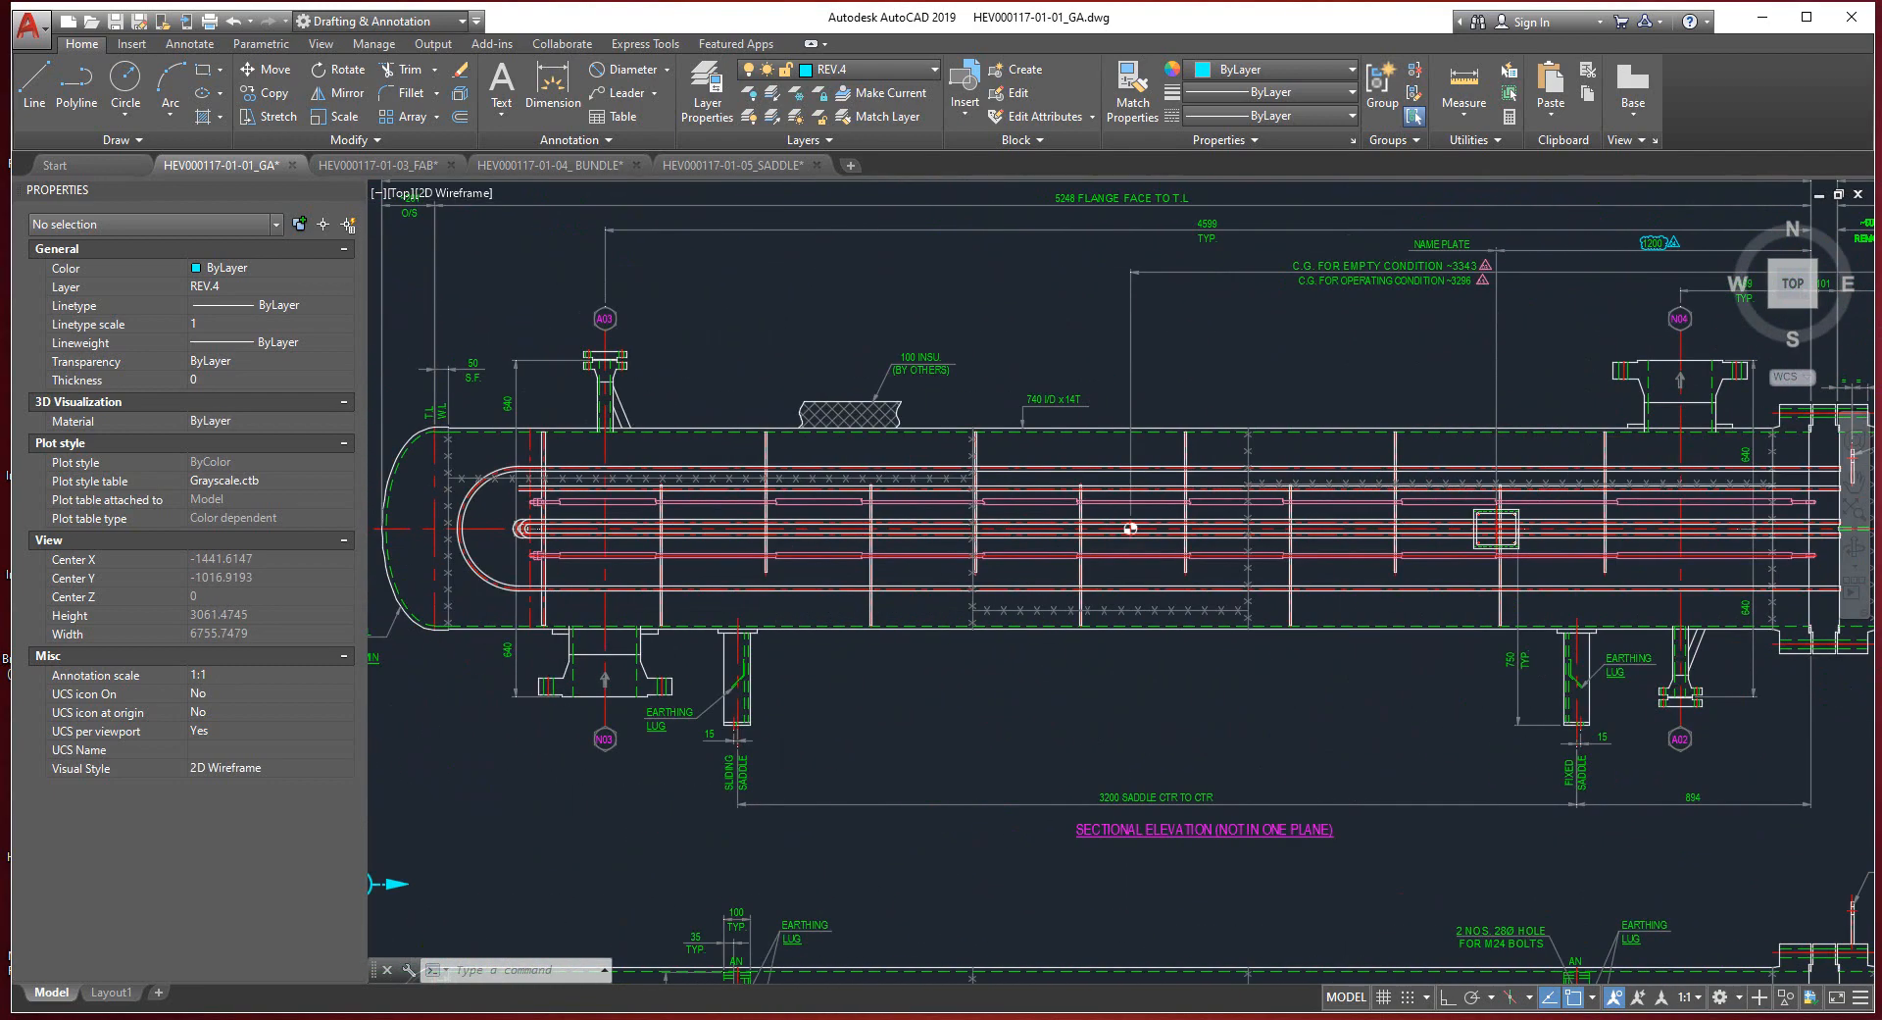
{"action": "mouse_move", "coordinate": [1730, 493]}
{"action": "middle_mouse_down"}
{"action": "mouse_move", "coordinate": [1520, 498]}
{"action": "mouse_move", "coordinate": [1739, 499]}
{"action": "middle_mouse_up"}
{"action": "scroll", "coordinate": [1521, 498], "scroll_direction": "up", "scroll_amount": 3}
{"action": "scroll", "coordinate": [1610, 506], "scroll_direction": "down", "scroll_amount": 3}
{"action": "middle_click_drag", "start_coordinate": [588, 530], "coordinate": [743, 548]}
{"action": "scroll", "coordinate": [743, 547], "scroll_direction": "up", "scroll_amount": 3}
{"action": "scroll", "coordinate": [618, 515], "scroll_direction": "down", "scroll_amount": 3}
Examine the channel side of the GA drawing, including the body flanges, nozzles and dished end.
{"action": "middle_click_drag", "start_coordinate": [1250, 522], "coordinate": [689, 521]}
{"action": "scroll", "coordinate": [1755, 520], "scroll_direction": "up", "scroll_amount": 3}
{"action": "middle_click_drag", "start_coordinate": [1142, 515], "coordinate": [1128, 522]}
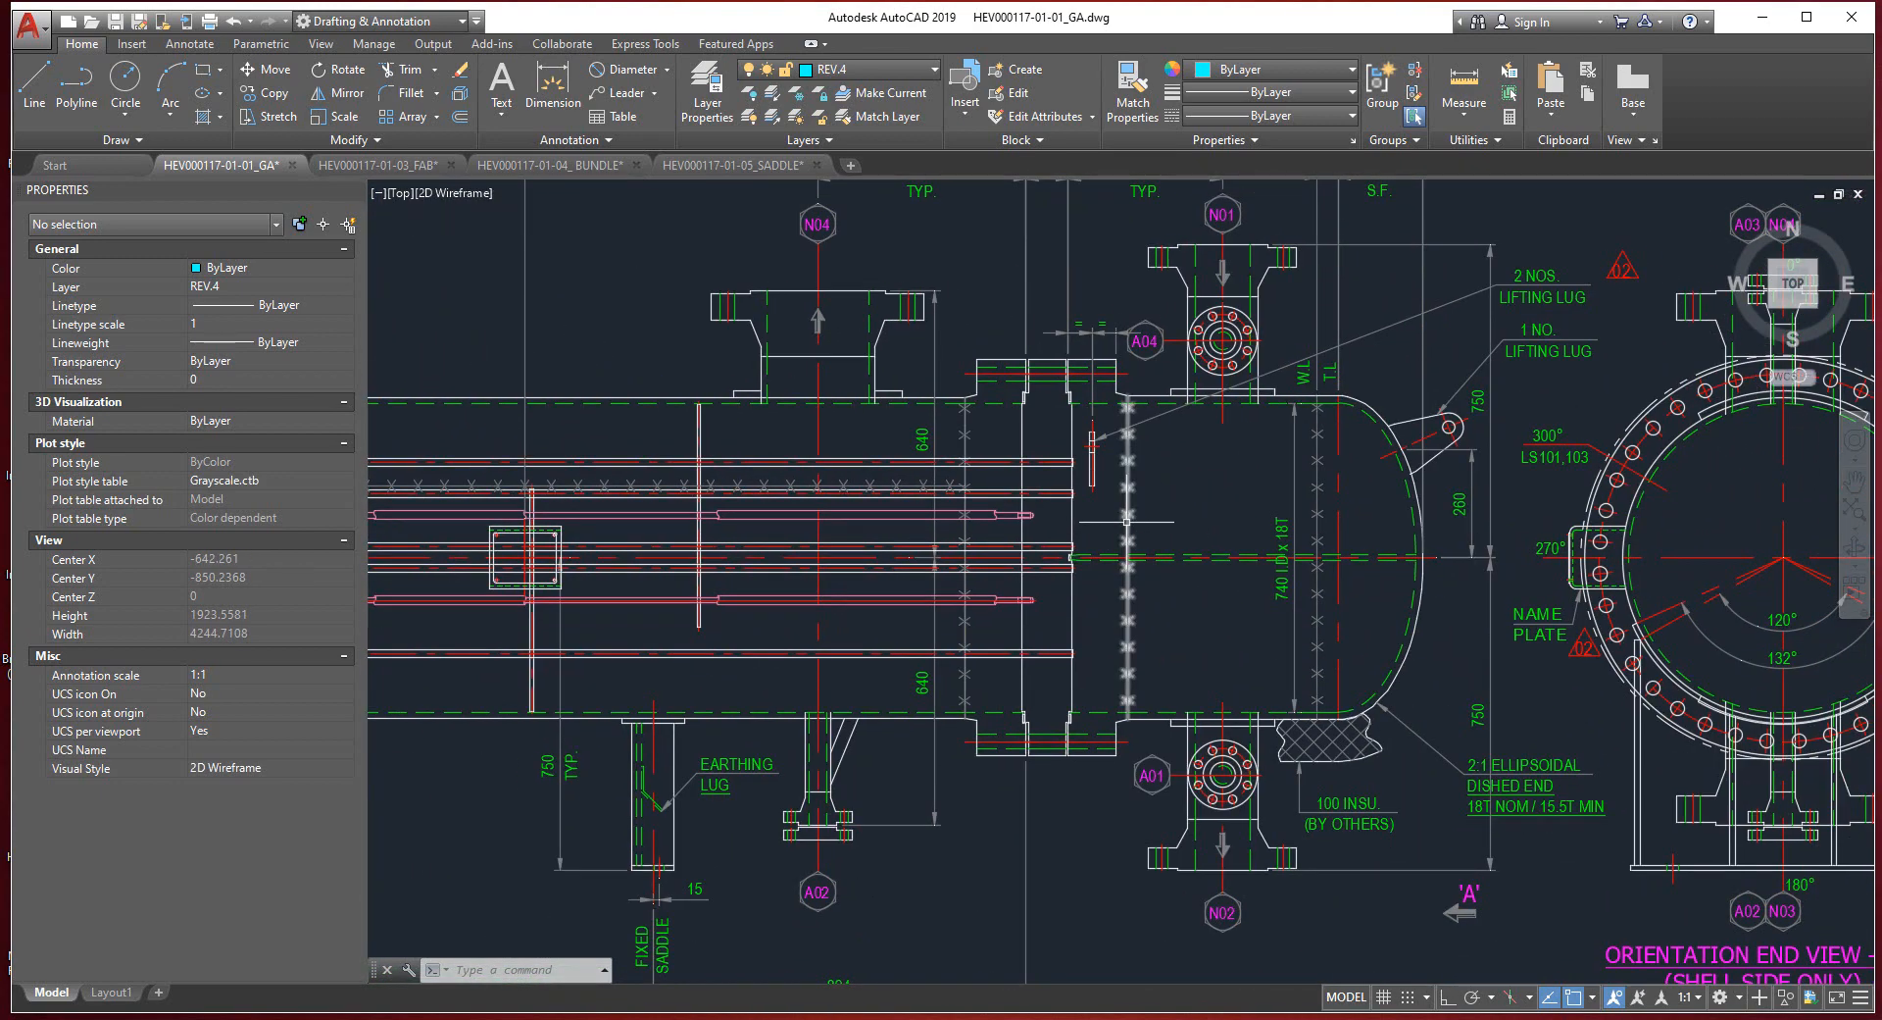
{"action": "scroll", "coordinate": [1127, 522], "scroll_direction": "down", "scroll_amount": 3}
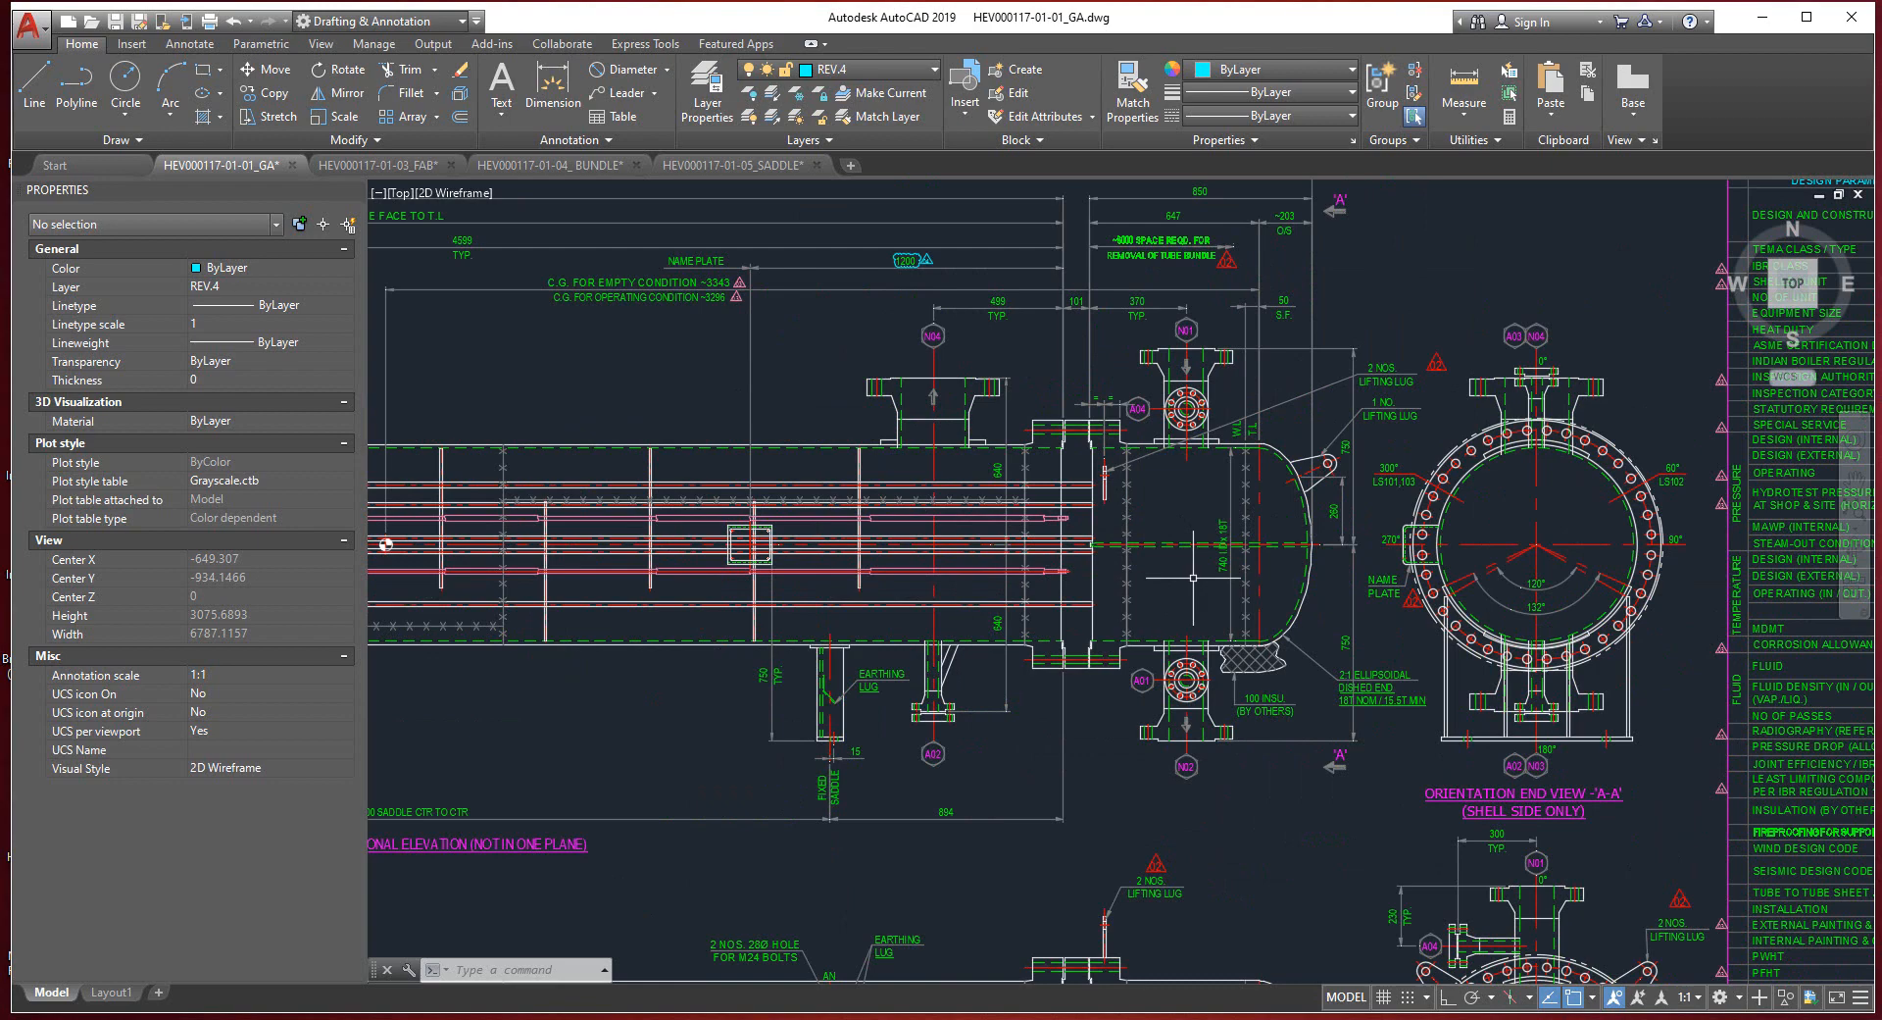
{"action": "scroll", "coordinate": [1194, 577], "scroll_direction": "up", "scroll_amount": 3}
{"action": "middle_click_drag", "start_coordinate": [1193, 578], "coordinate": [1111, 575]}
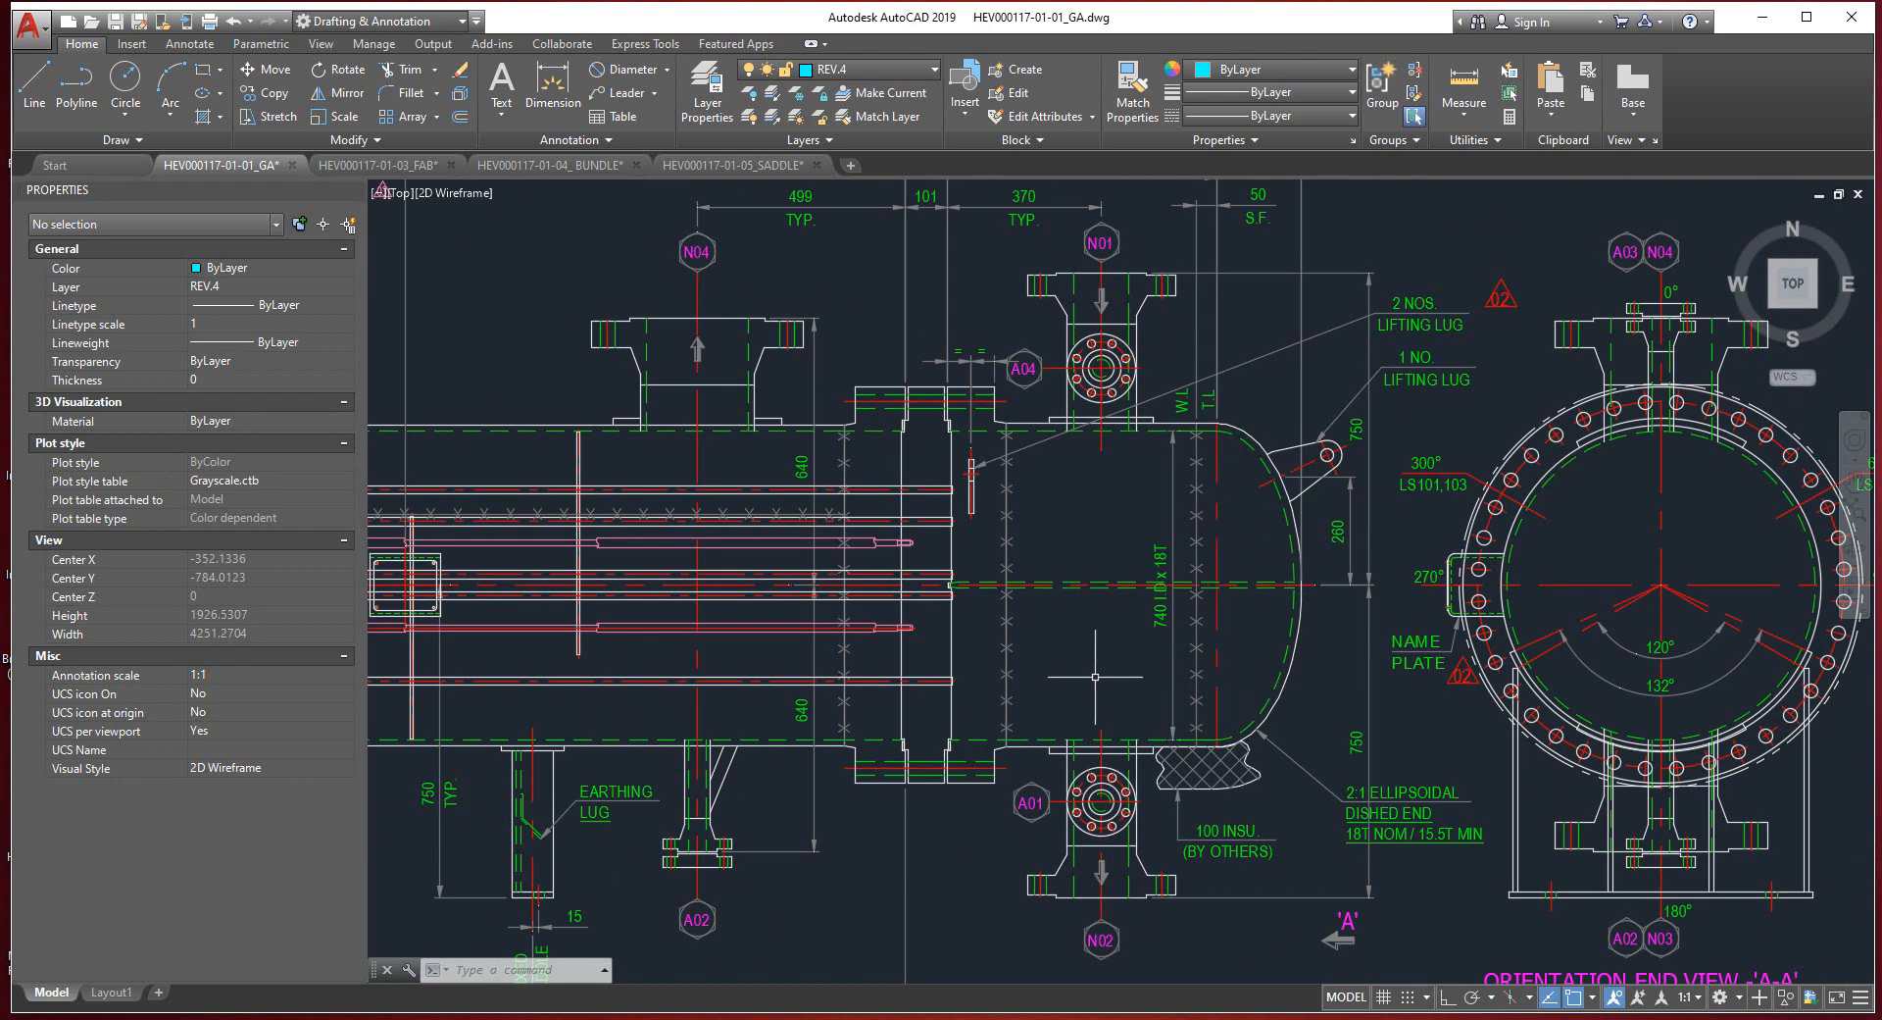
{"action": "middle_click_drag", "start_coordinate": [1057, 549], "coordinate": [1154, 559]}
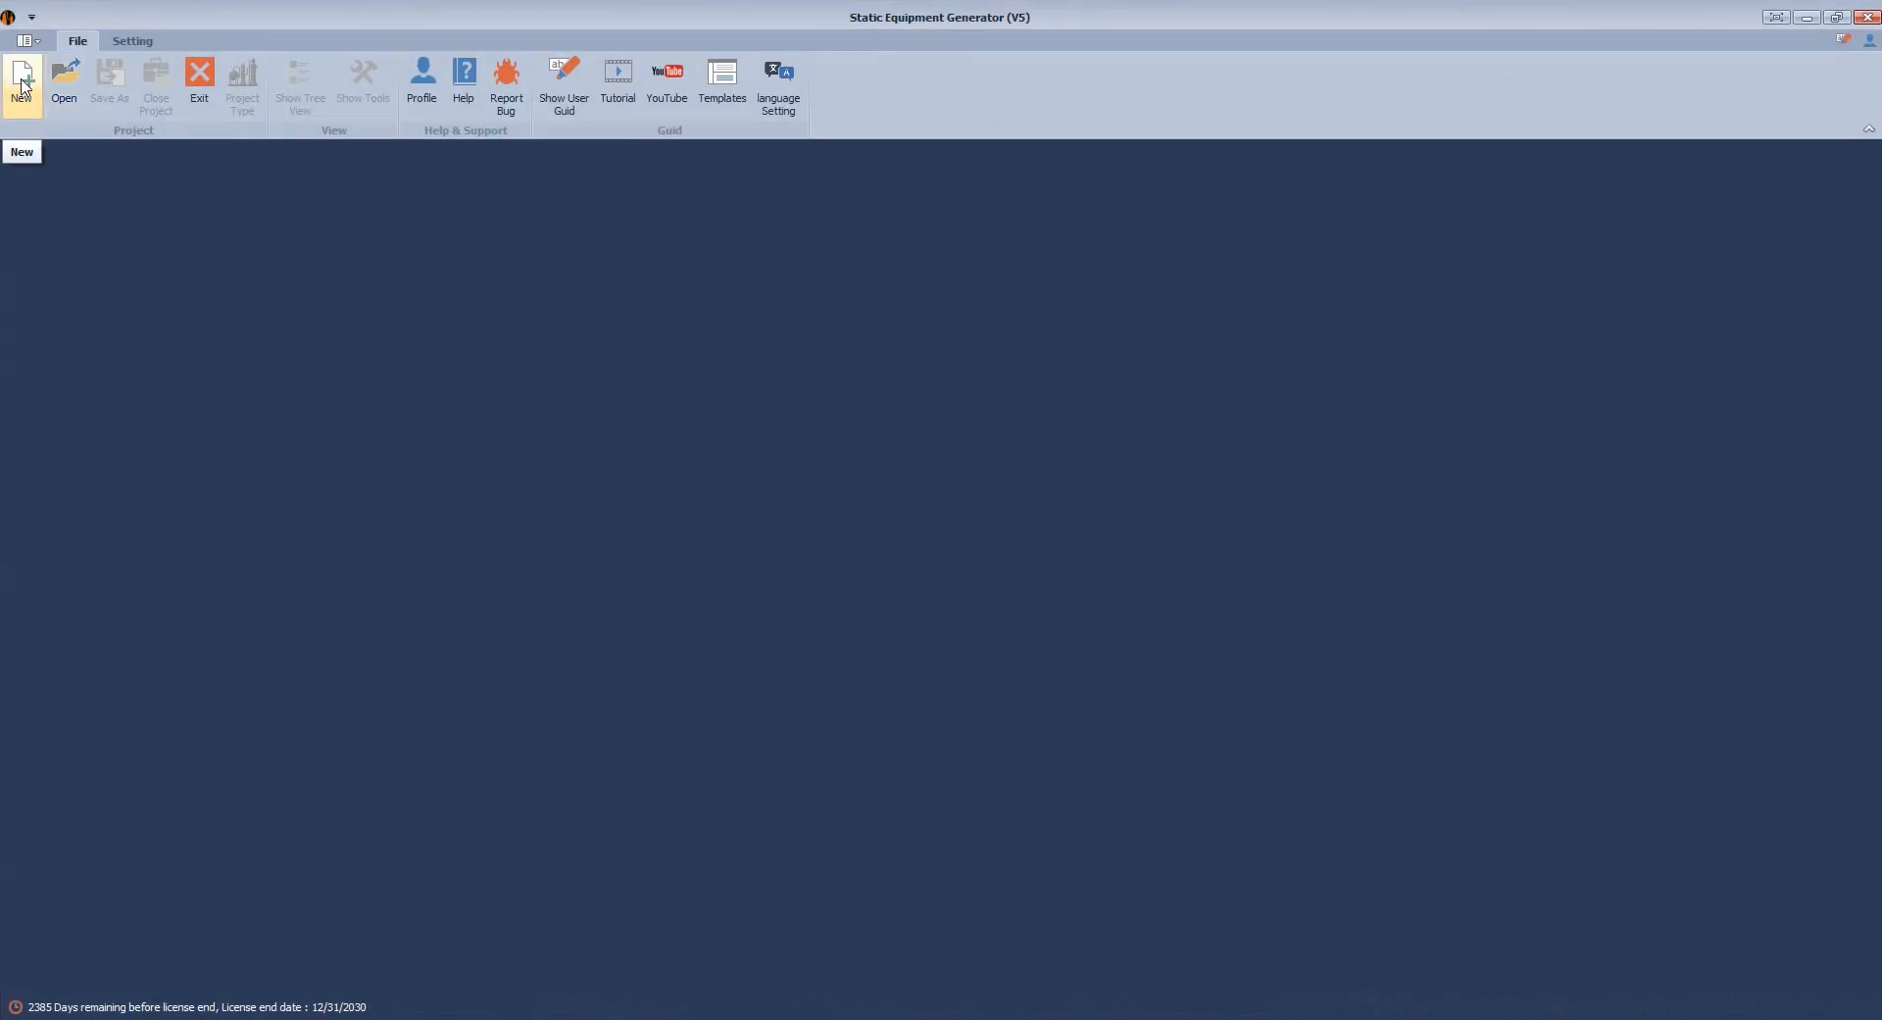
Switch to Static Equipment Generator and create a Heat Exchanger project named BEU Exchanger in the Desktop folder.
{"action": "left_click", "coordinate": [20, 85]}
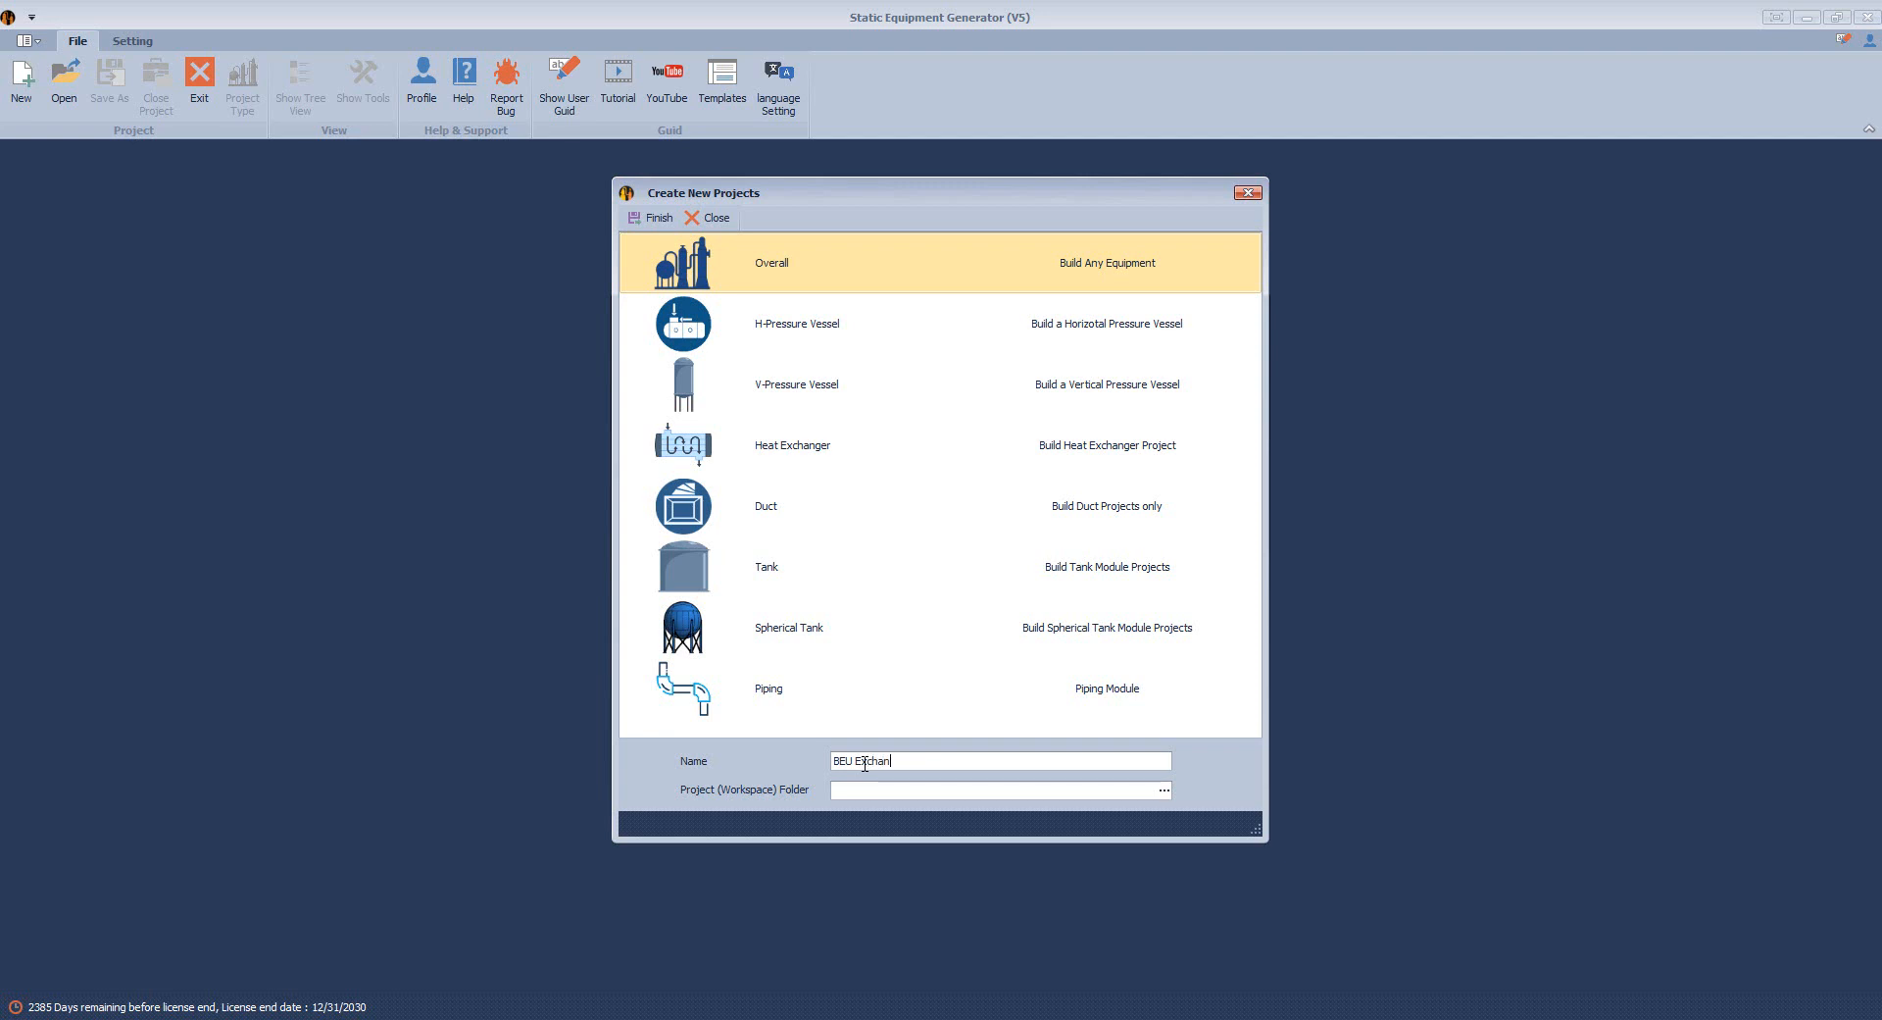
{"action": "left_click", "coordinate": [1164, 790]}
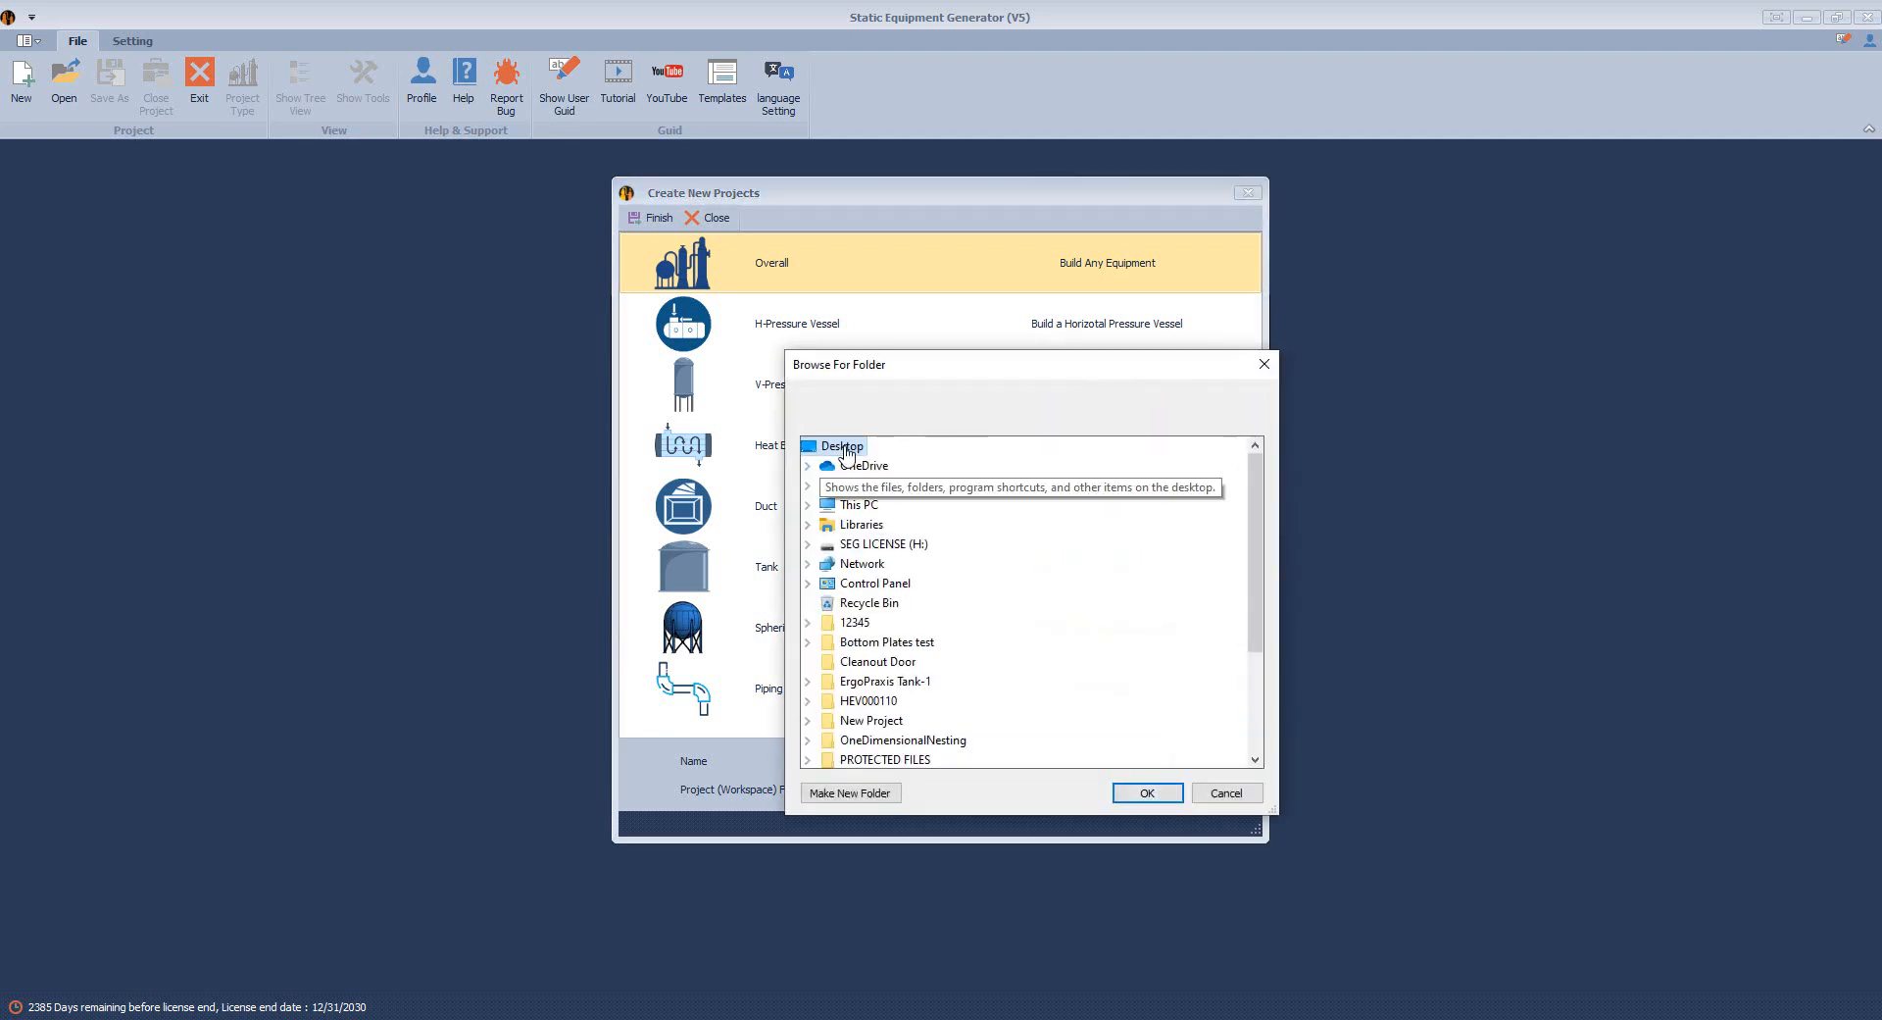
{"action": "left_click", "coordinate": [1146, 792]}
{"action": "left_click", "coordinate": [741, 471]}
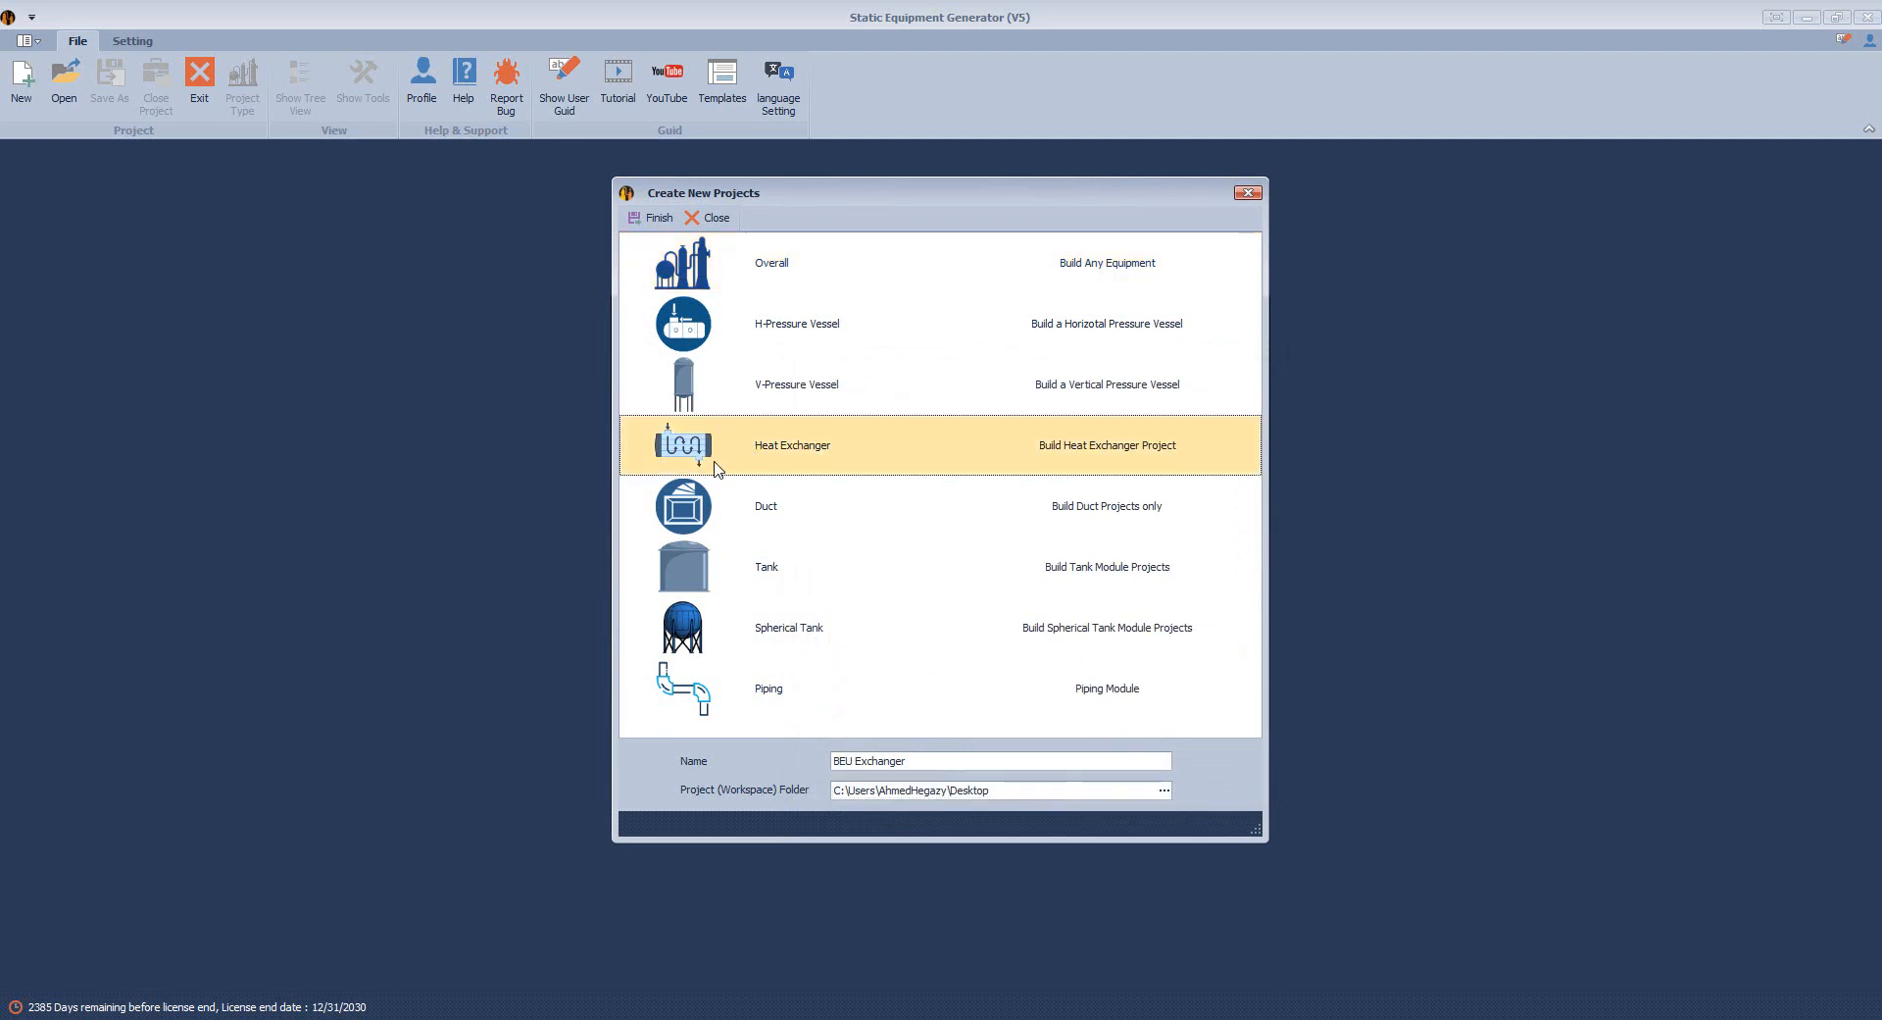
{"action": "left_click", "coordinate": [651, 217]}
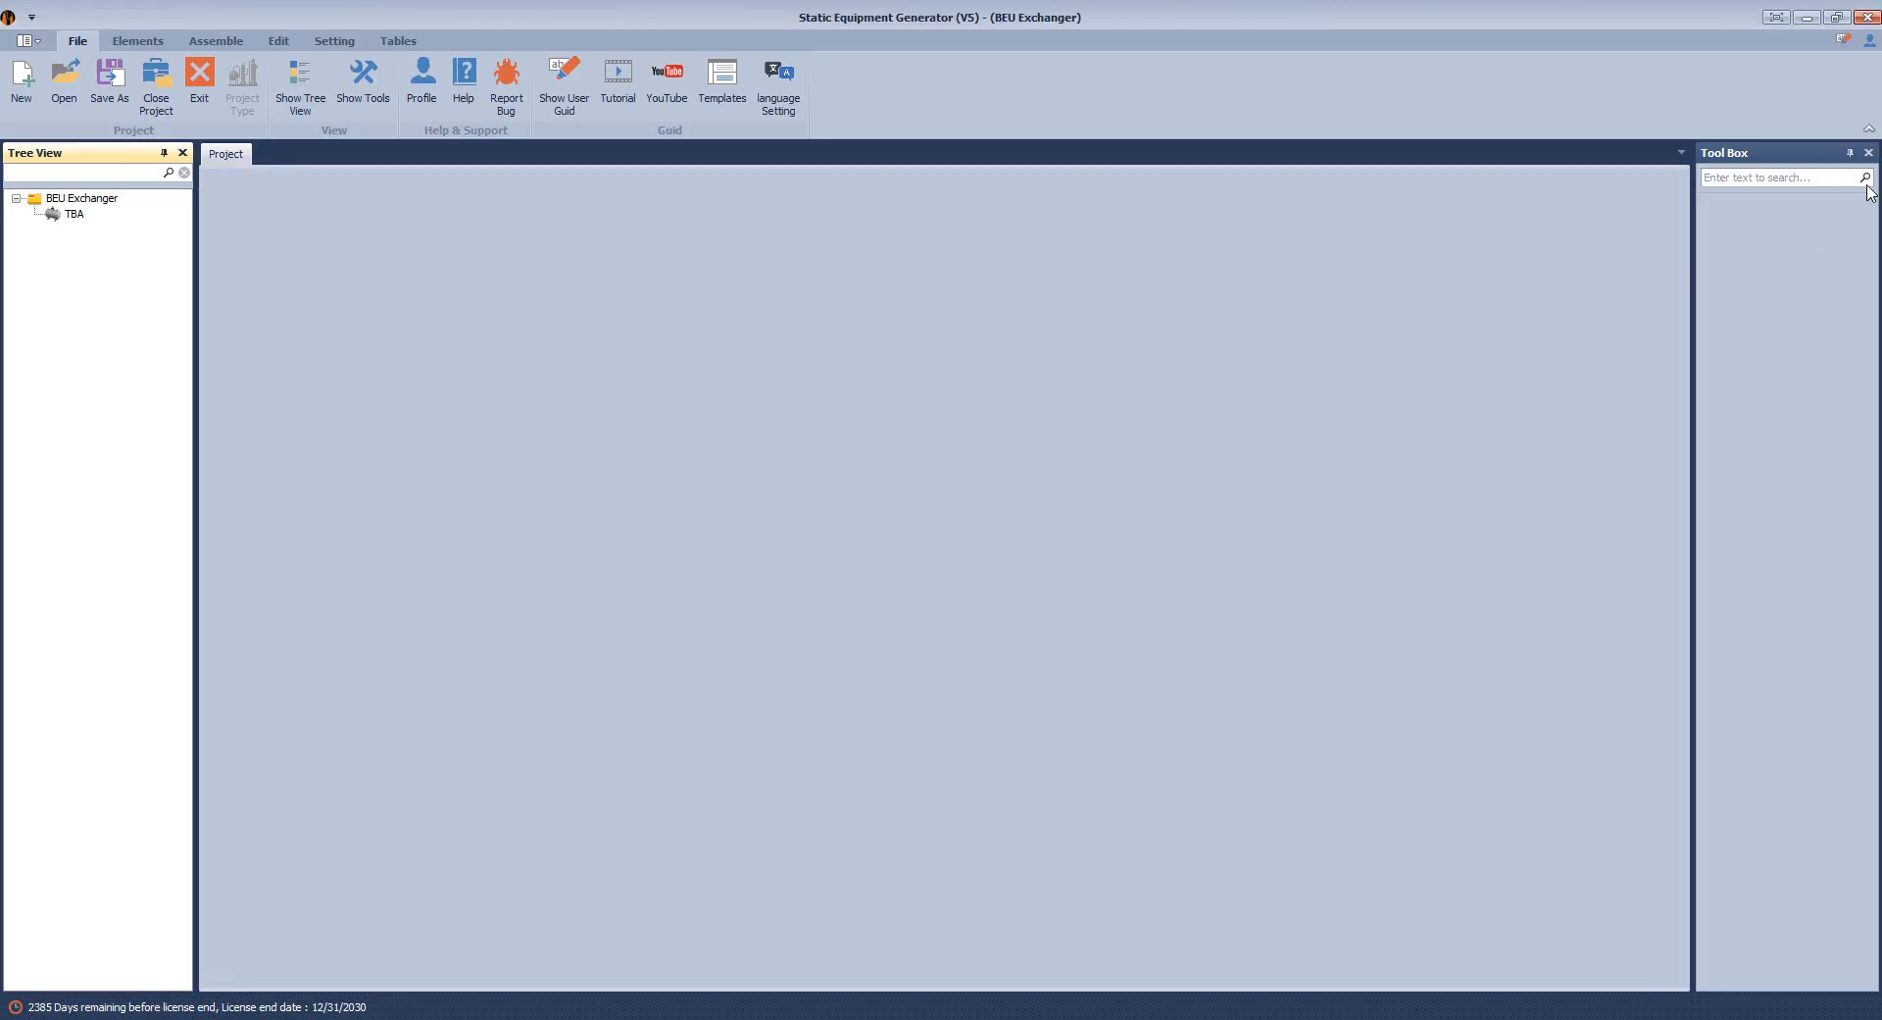
Close the Tool Box, view the TBA equipment's design data, and open its Equipment Setting dialog.
{"action": "left_click", "coordinate": [1868, 152]}
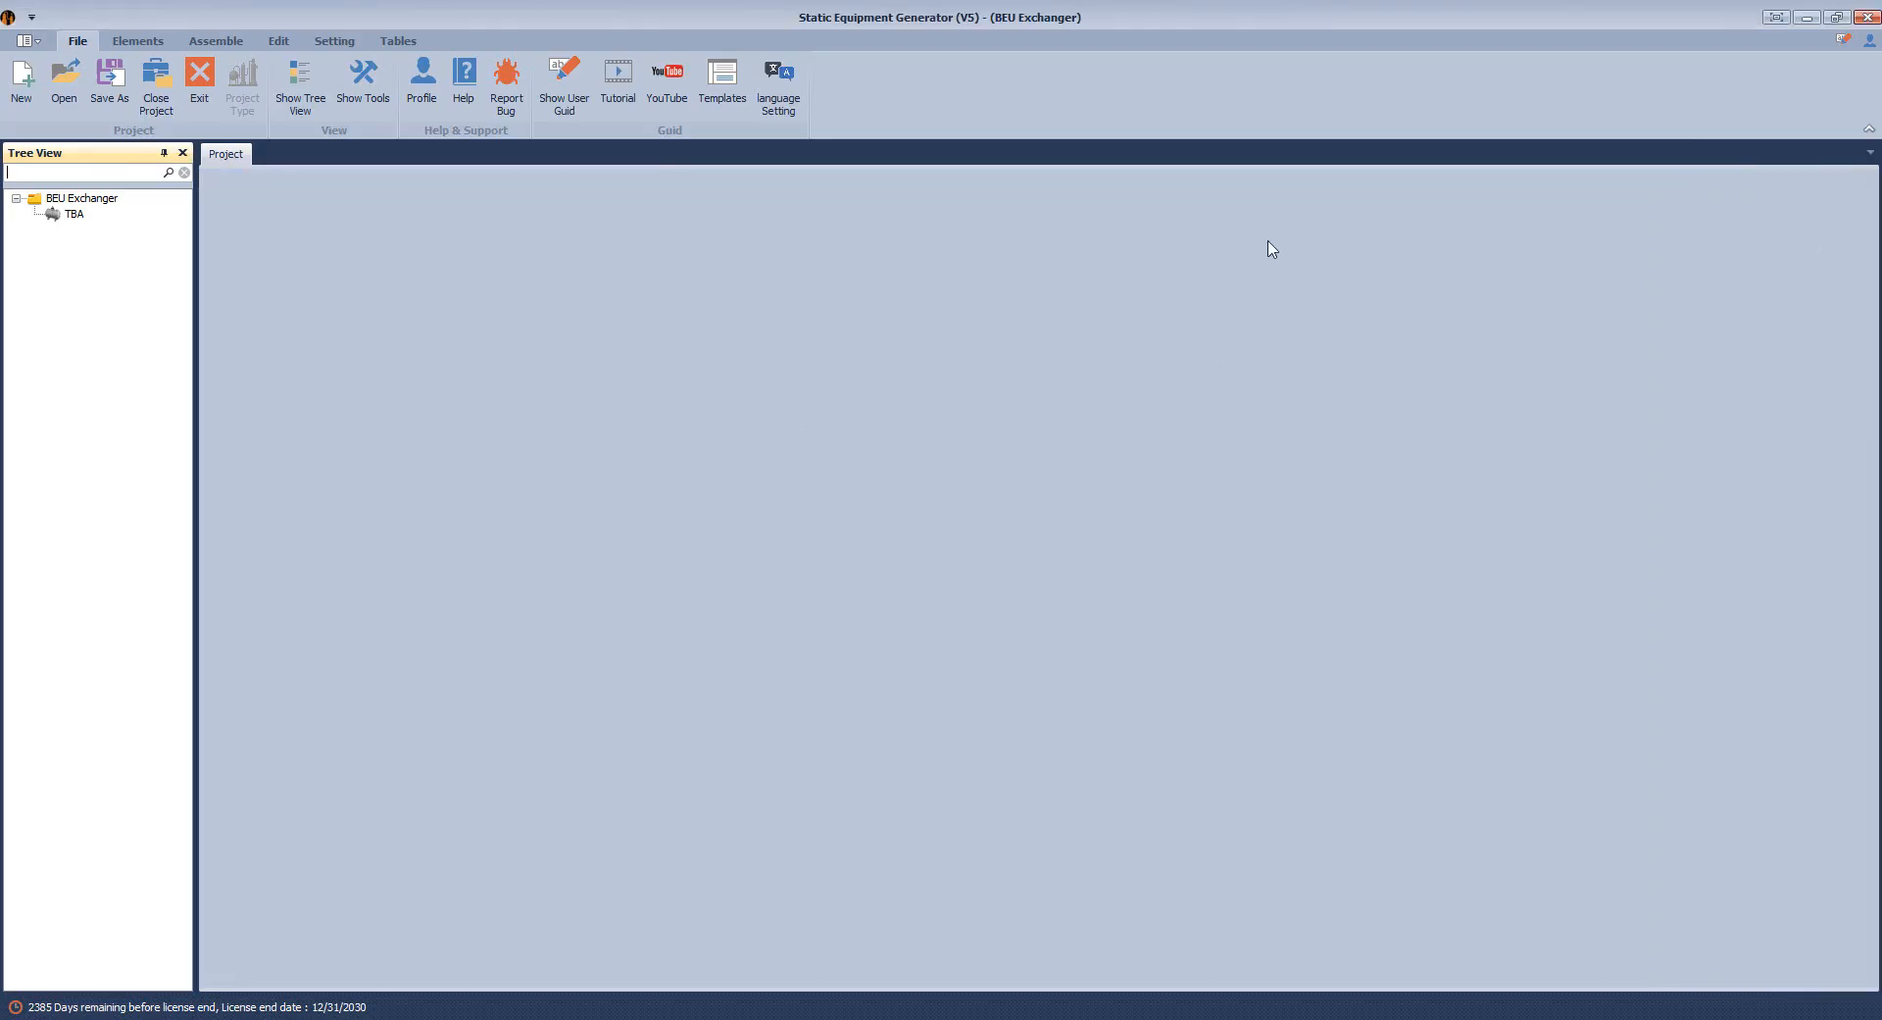
{"action": "left_click", "coordinate": [74, 215]}
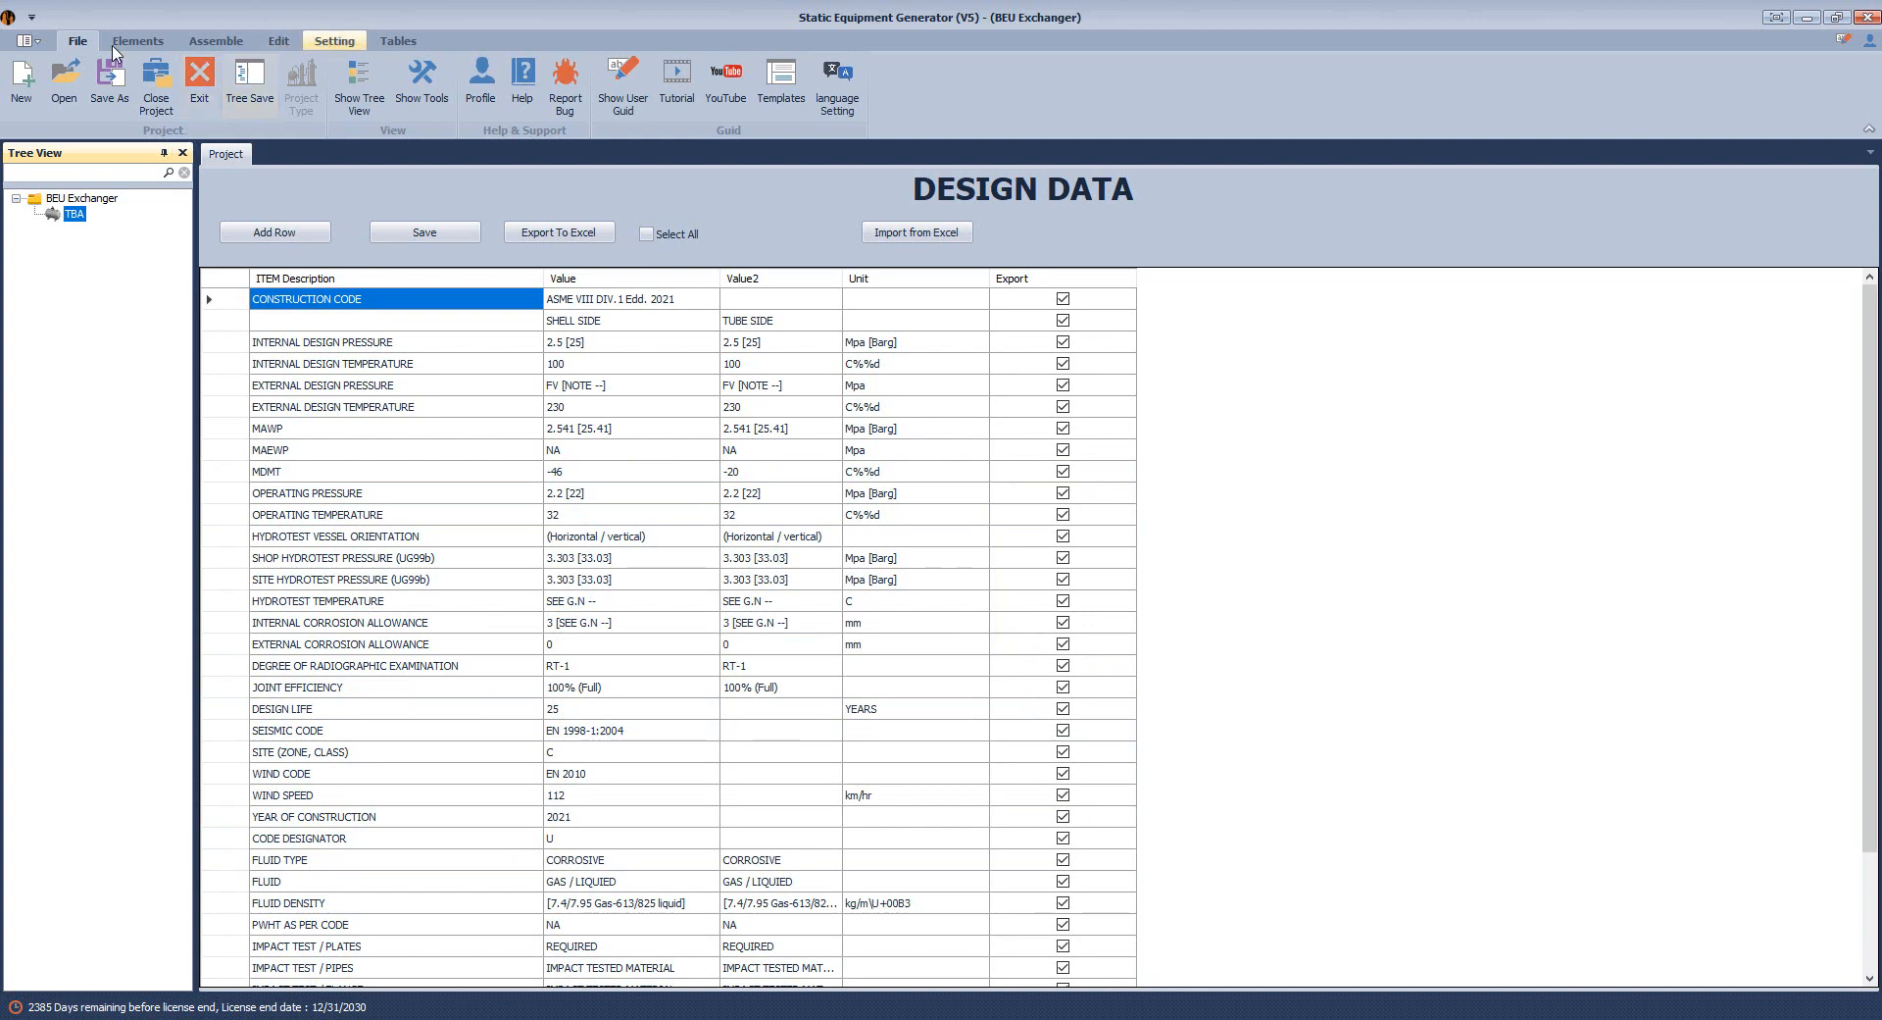
{"action": "left_click", "coordinate": [334, 40]}
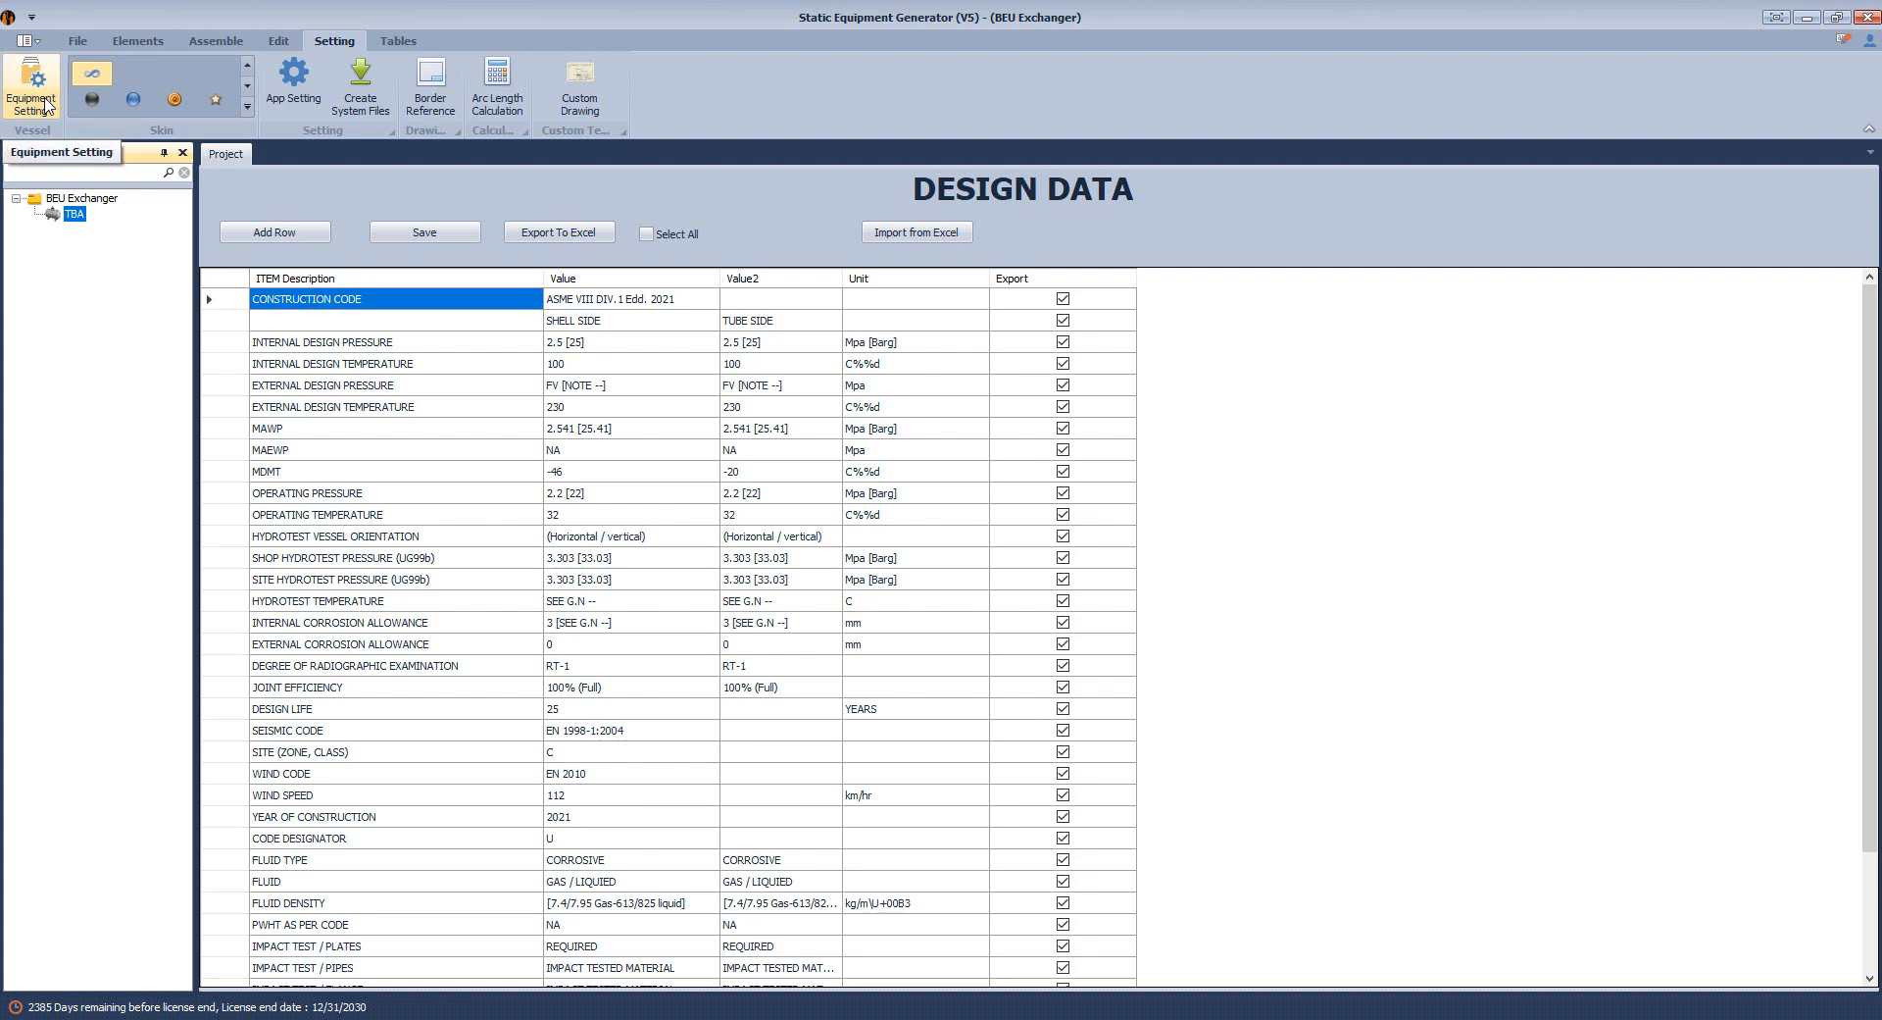
{"action": "left_click", "coordinate": [31, 93]}
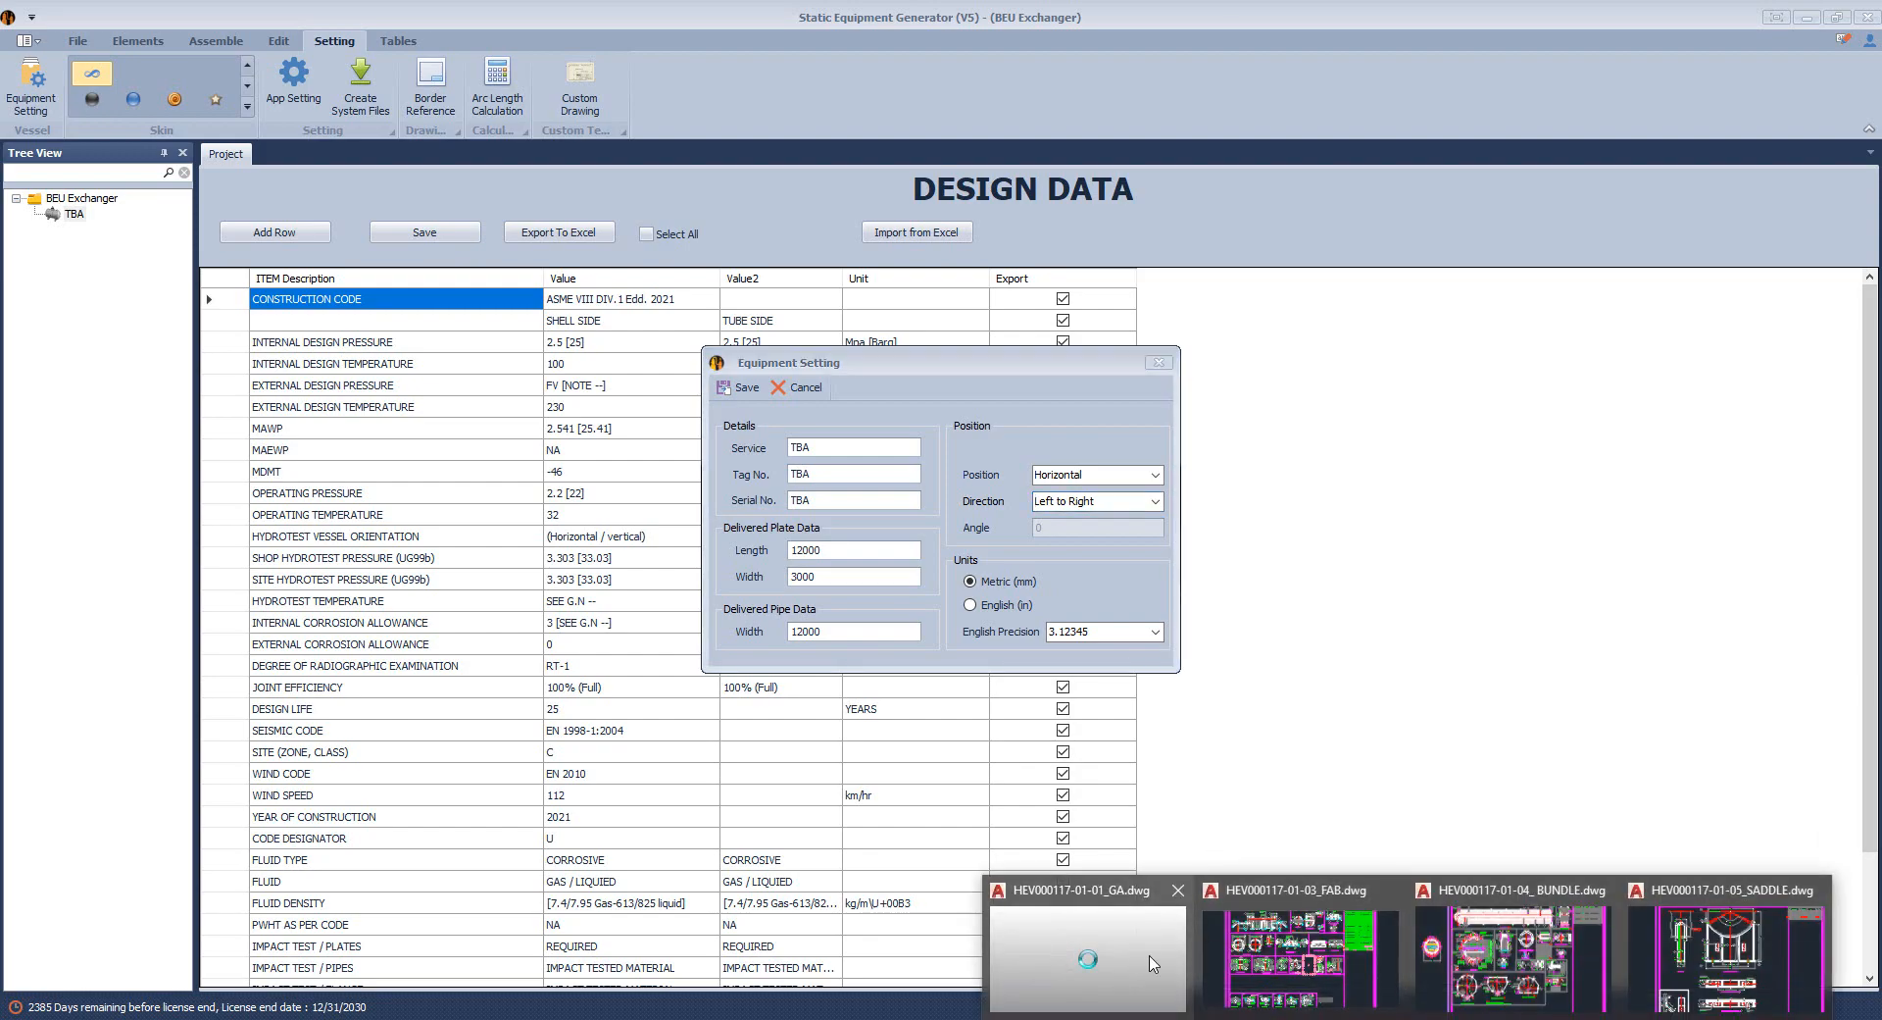
Check the exchanger's orientation in the AutoCAD GA drawing against the Direction option in the equipment settings.
{"action": "left_click", "coordinate": [1147, 966]}
{"action": "scroll", "coordinate": [1167, 503], "scroll_direction": "down", "scroll_amount": 5}
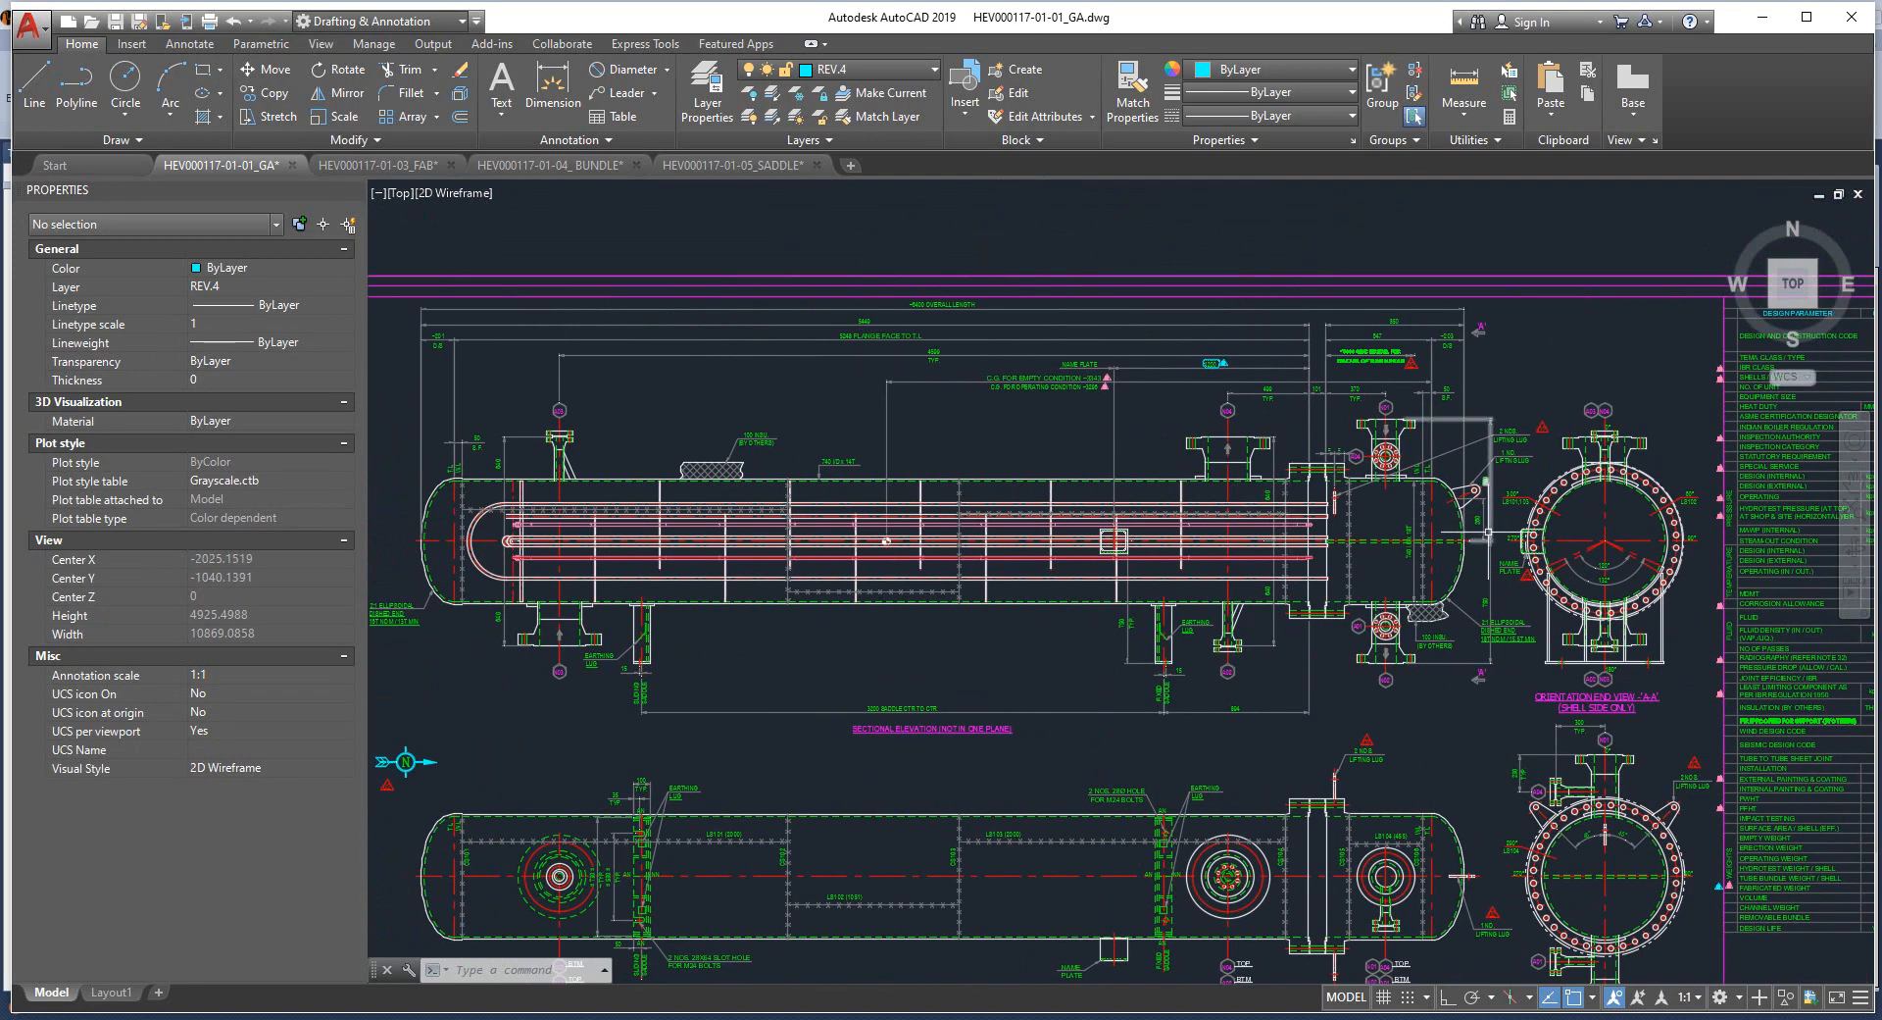
{"action": "scroll", "coordinate": [1477, 536], "scroll_direction": "up", "scroll_amount": 3}
{"action": "middle_click_drag", "start_coordinate": [1476, 535], "coordinate": [1493, 571]}
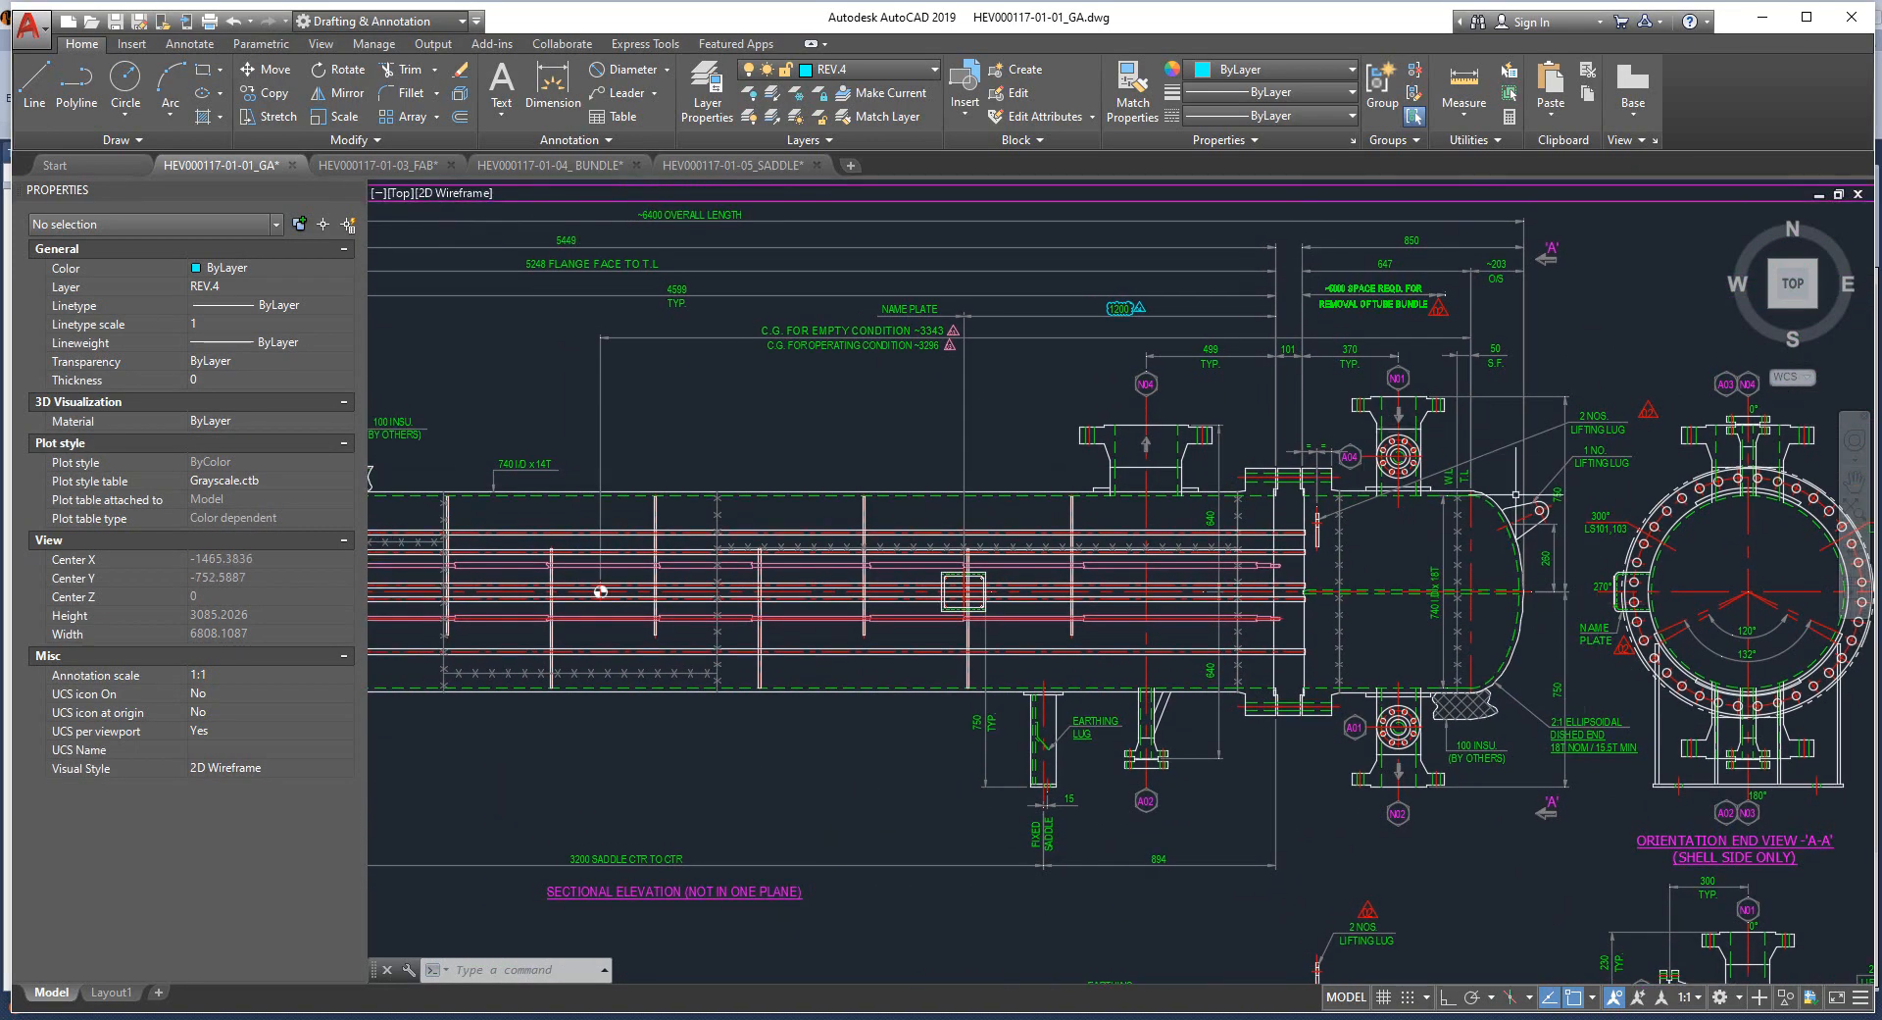
{"action": "middle_click_drag", "start_coordinate": [1531, 644], "coordinate": [1558, 660]}
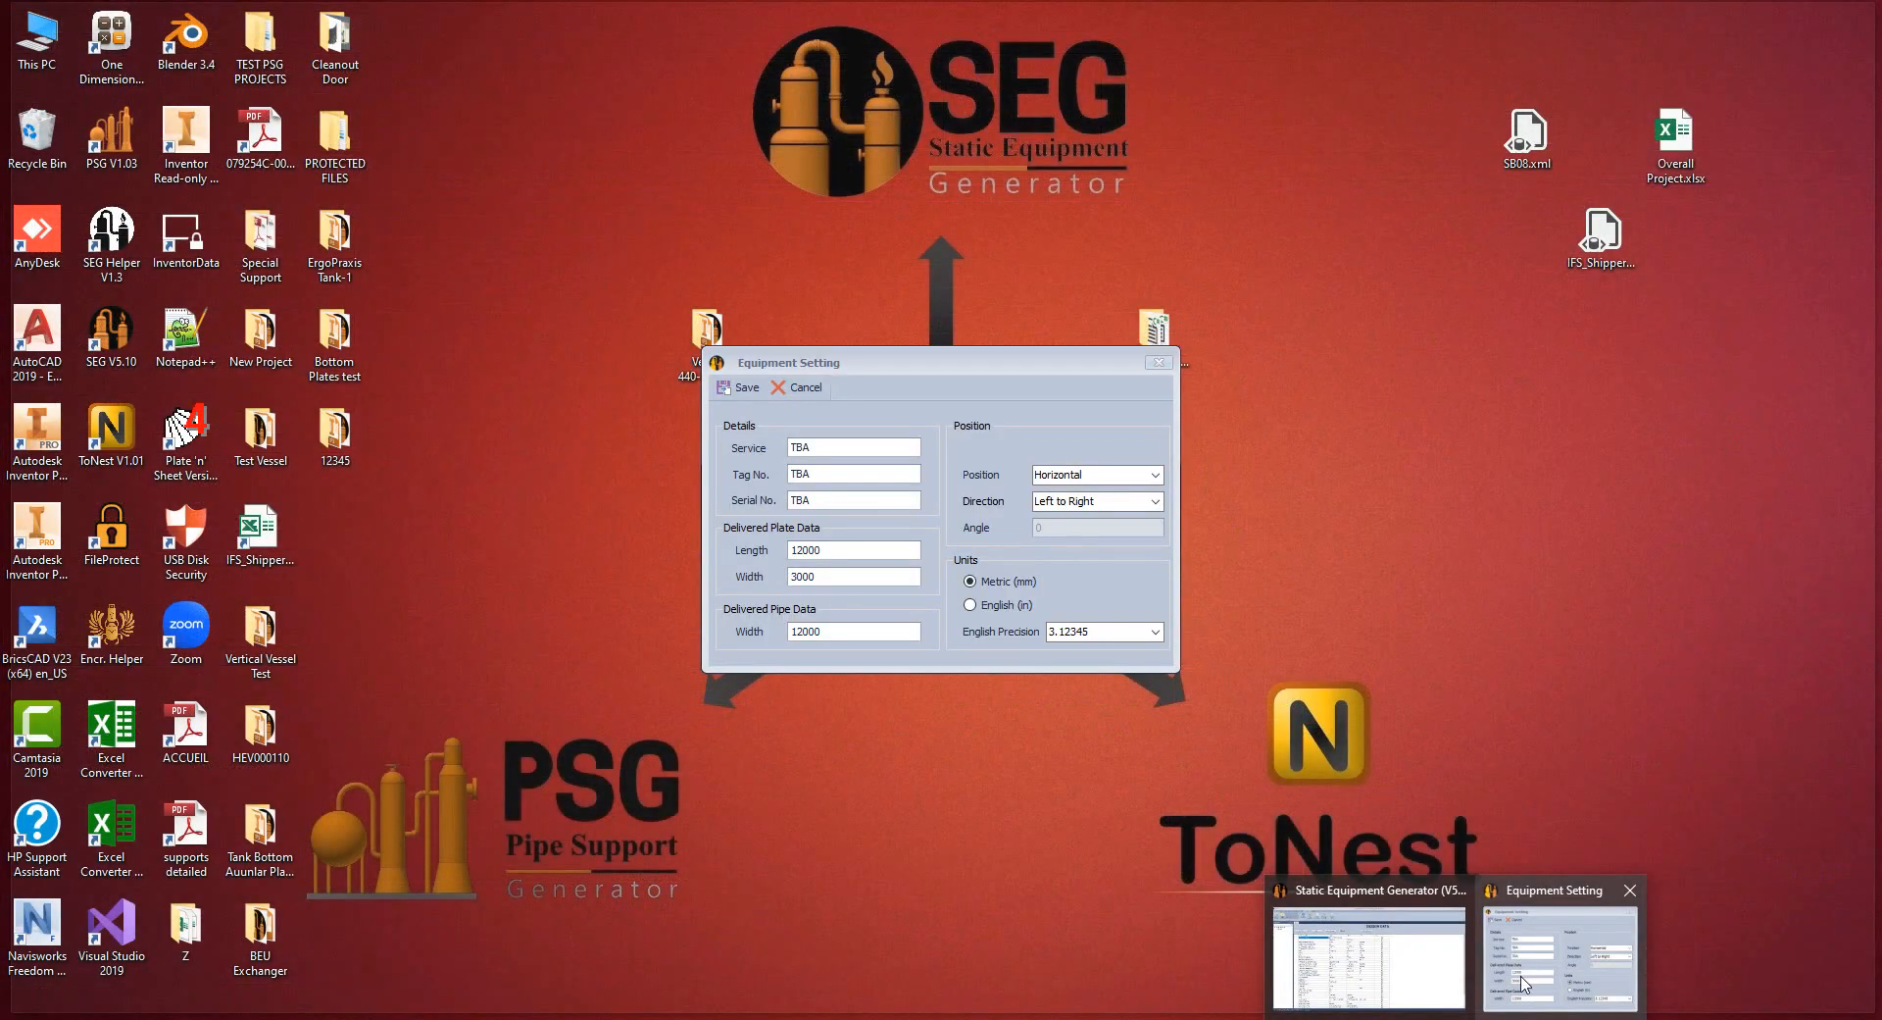
{"action": "left_click", "coordinate": [1524, 983]}
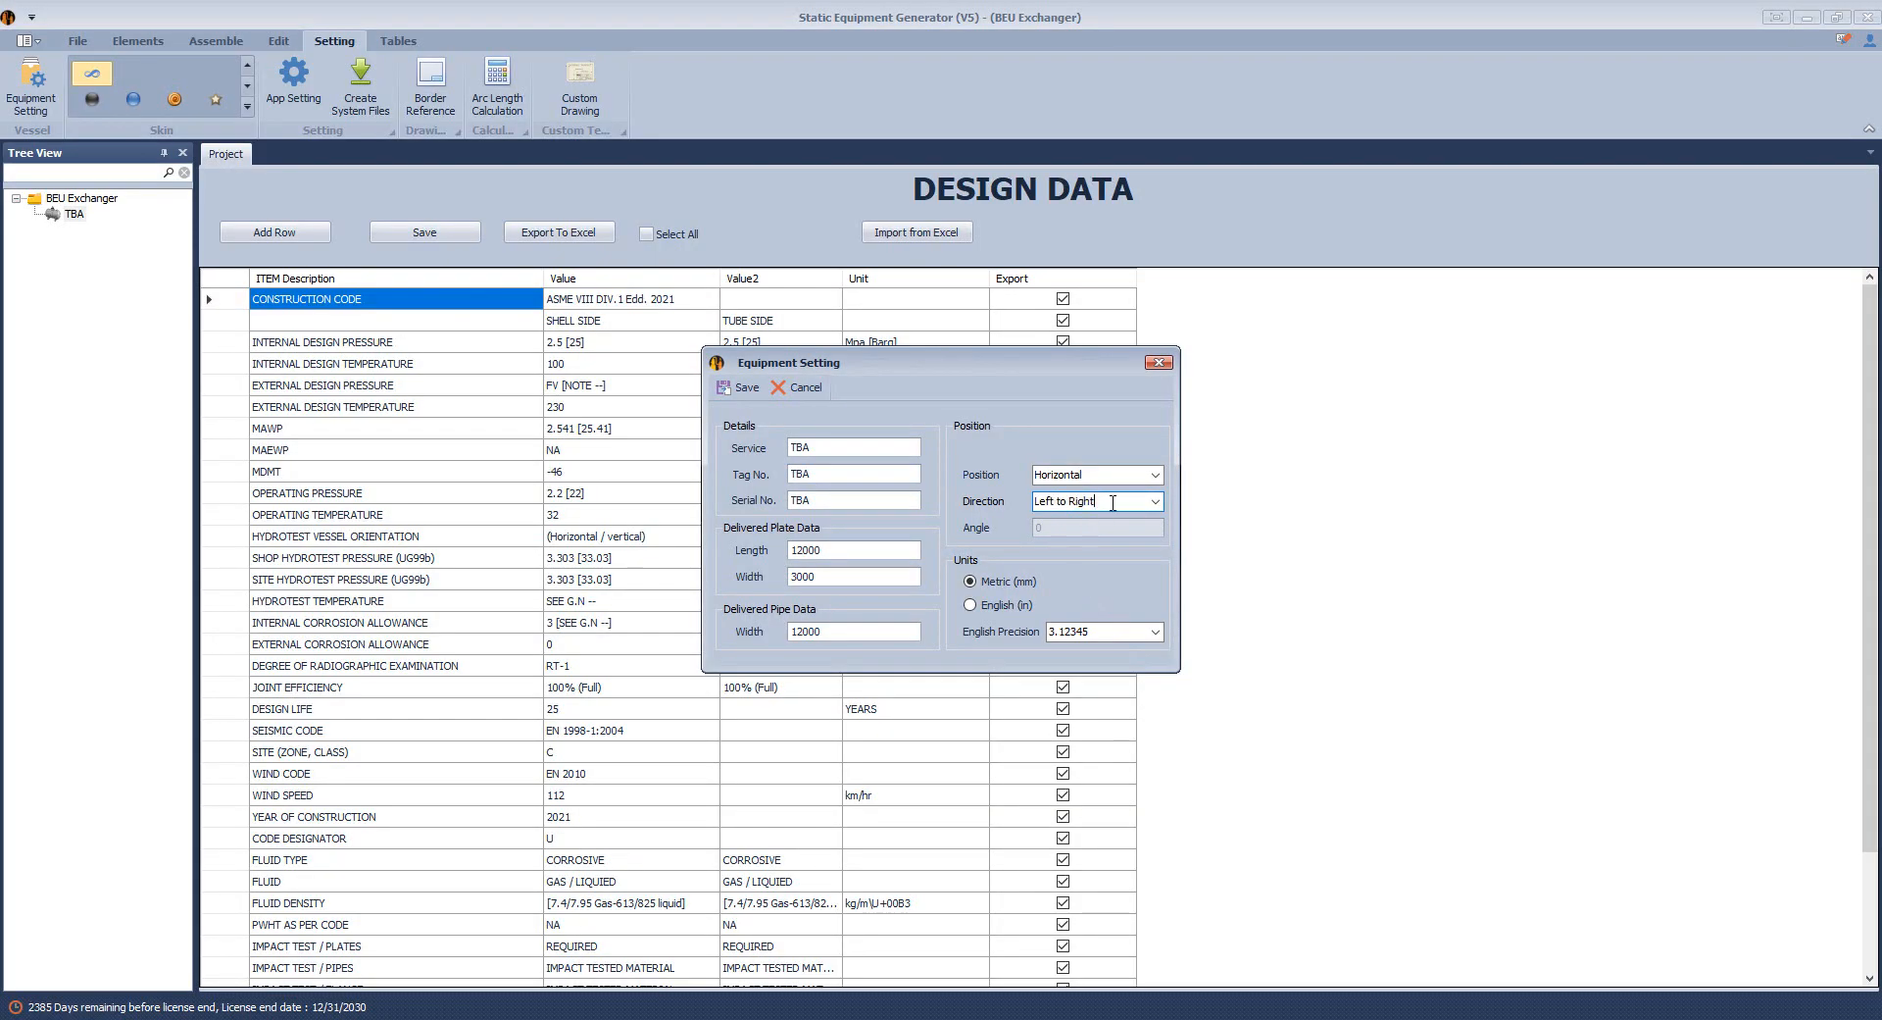
{"action": "left_click_drag", "start_coordinate": [1116, 504], "coordinate": [1004, 501]}
Inspect the channel end and its dished head in the AutoCAD GA drawing, then close the equipment settings without changes.
{"action": "left_click", "coordinate": [1294, 931]}
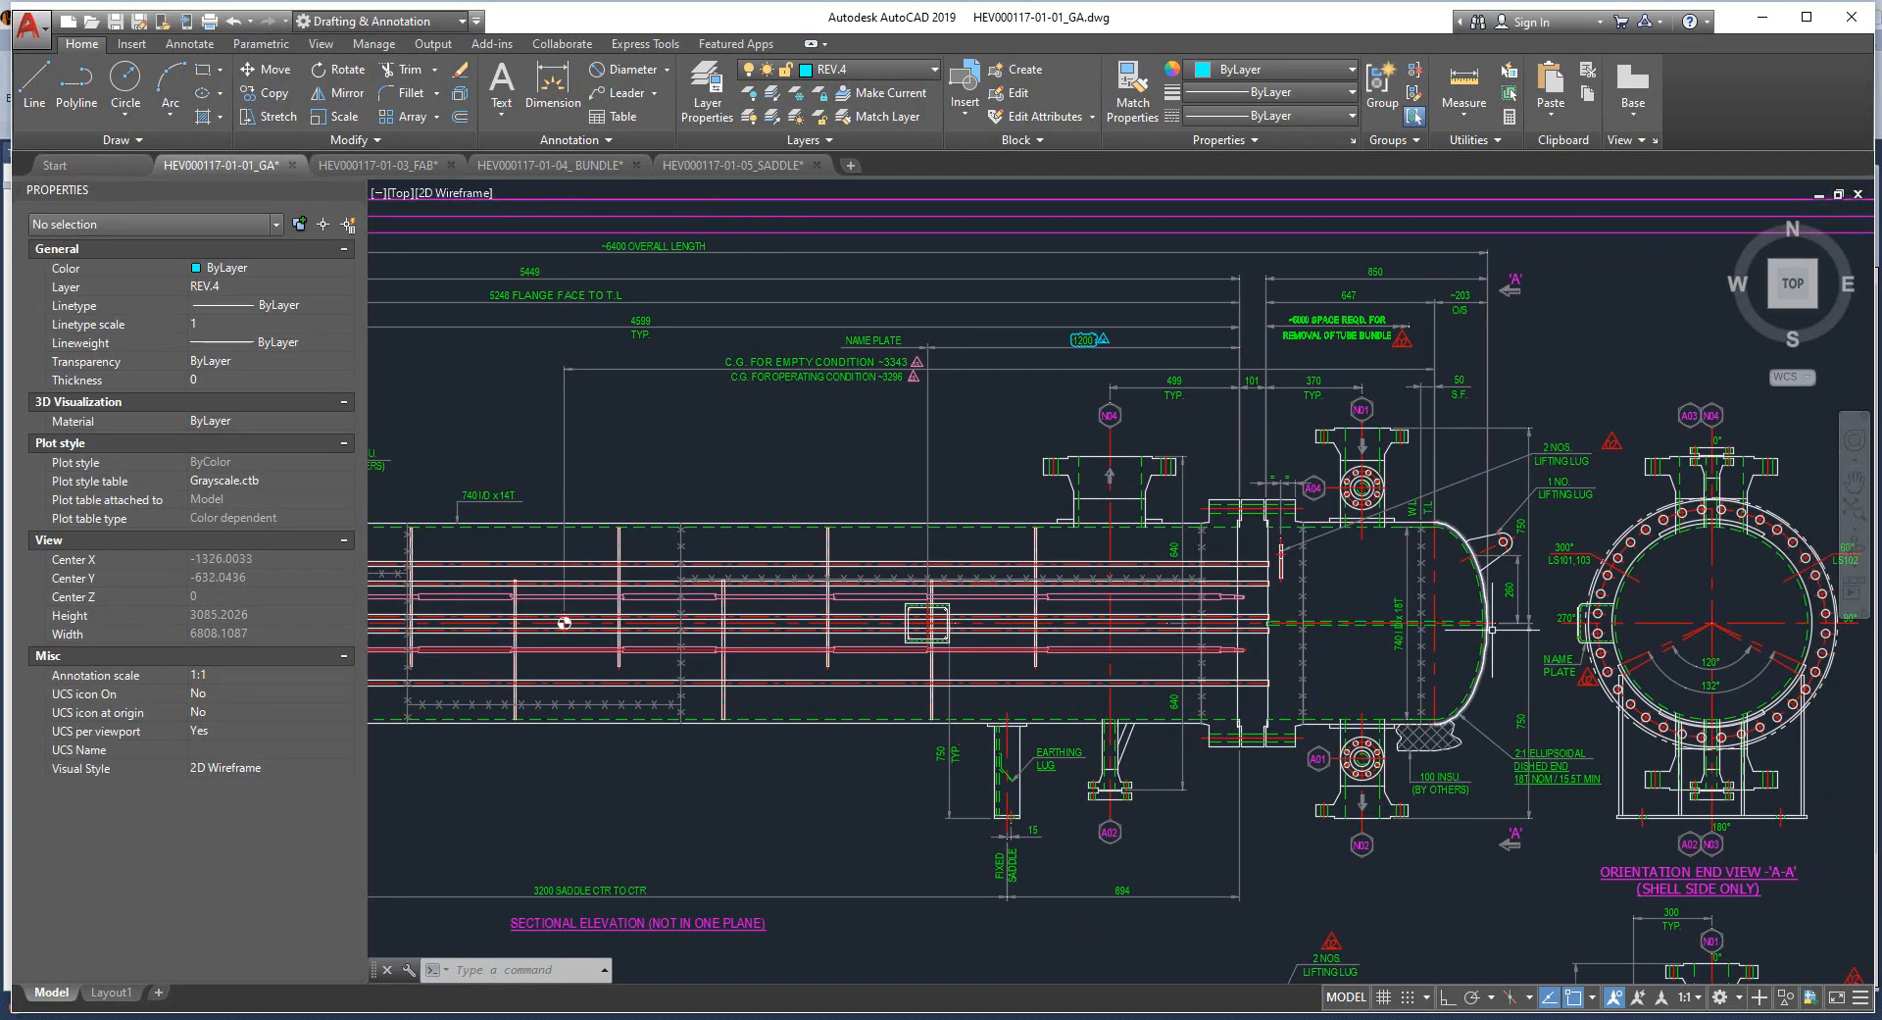
{"action": "scroll", "coordinate": [1451, 608], "scroll_direction": "up", "scroll_amount": 2}
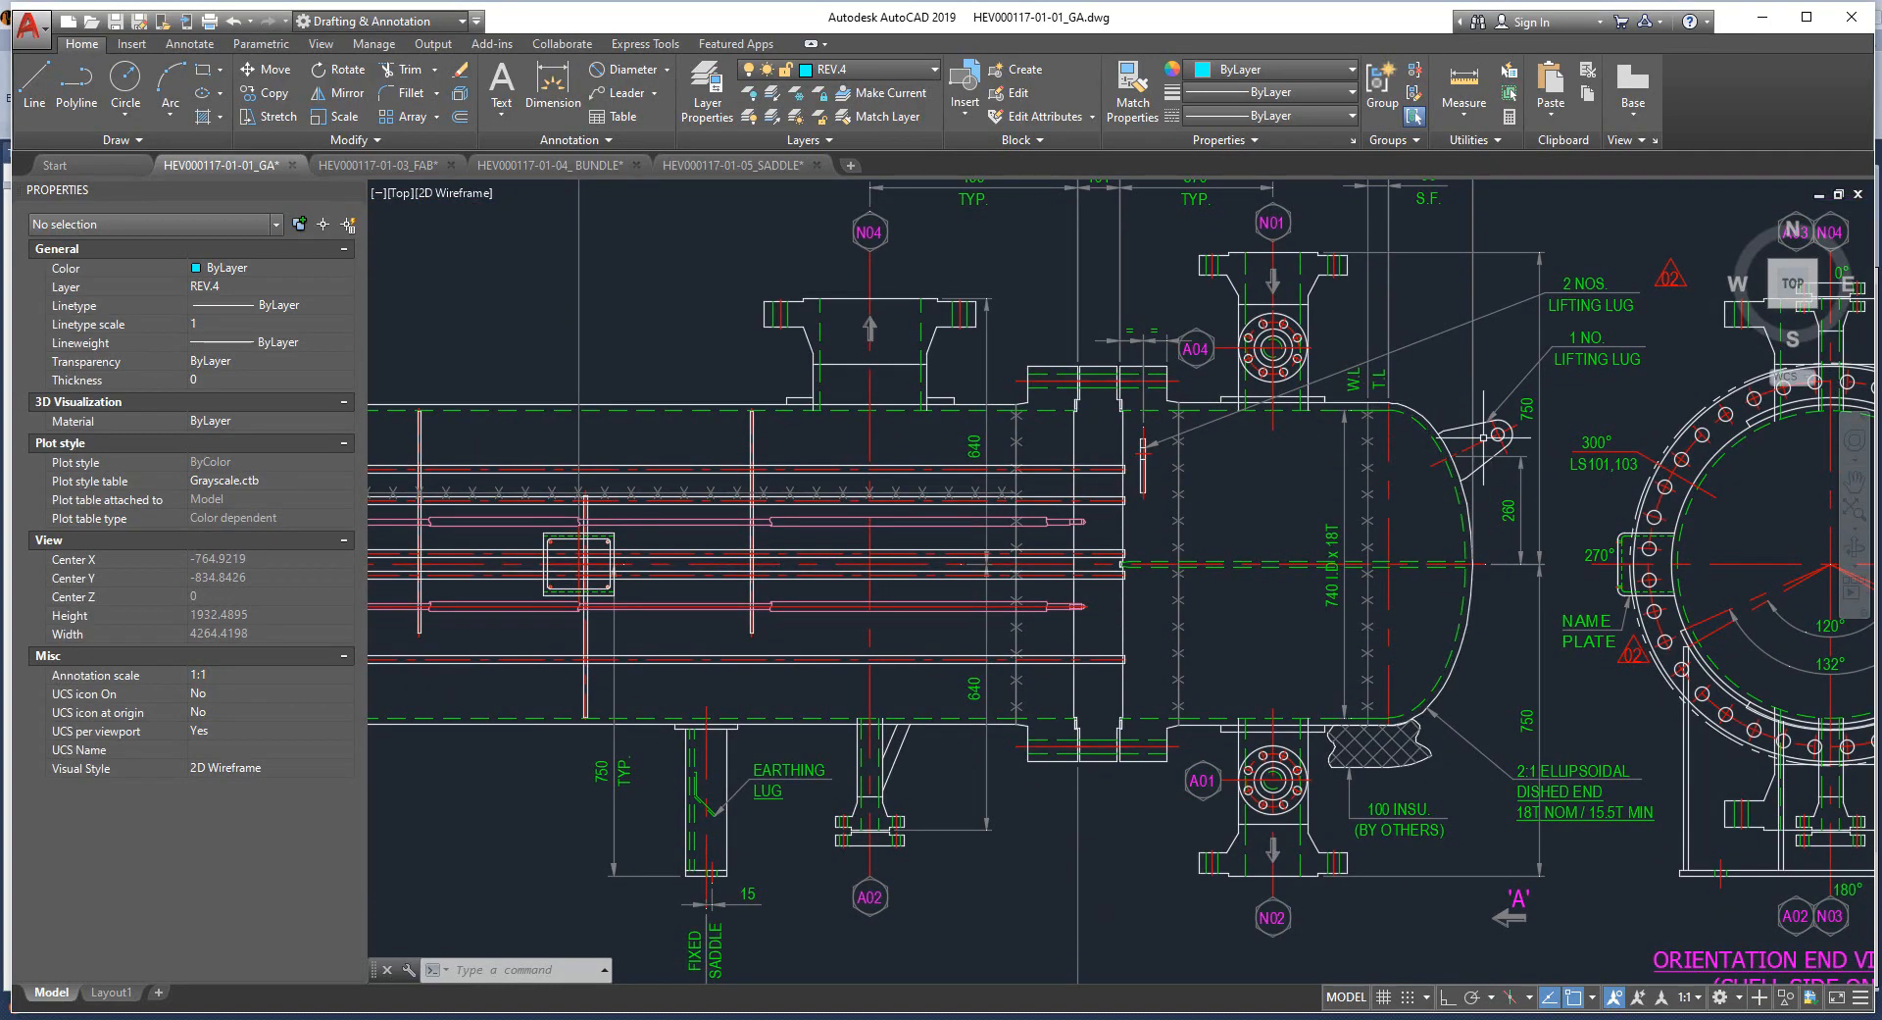
{"action": "middle_click_drag", "start_coordinate": [1393, 458], "coordinate": [1421, 473]}
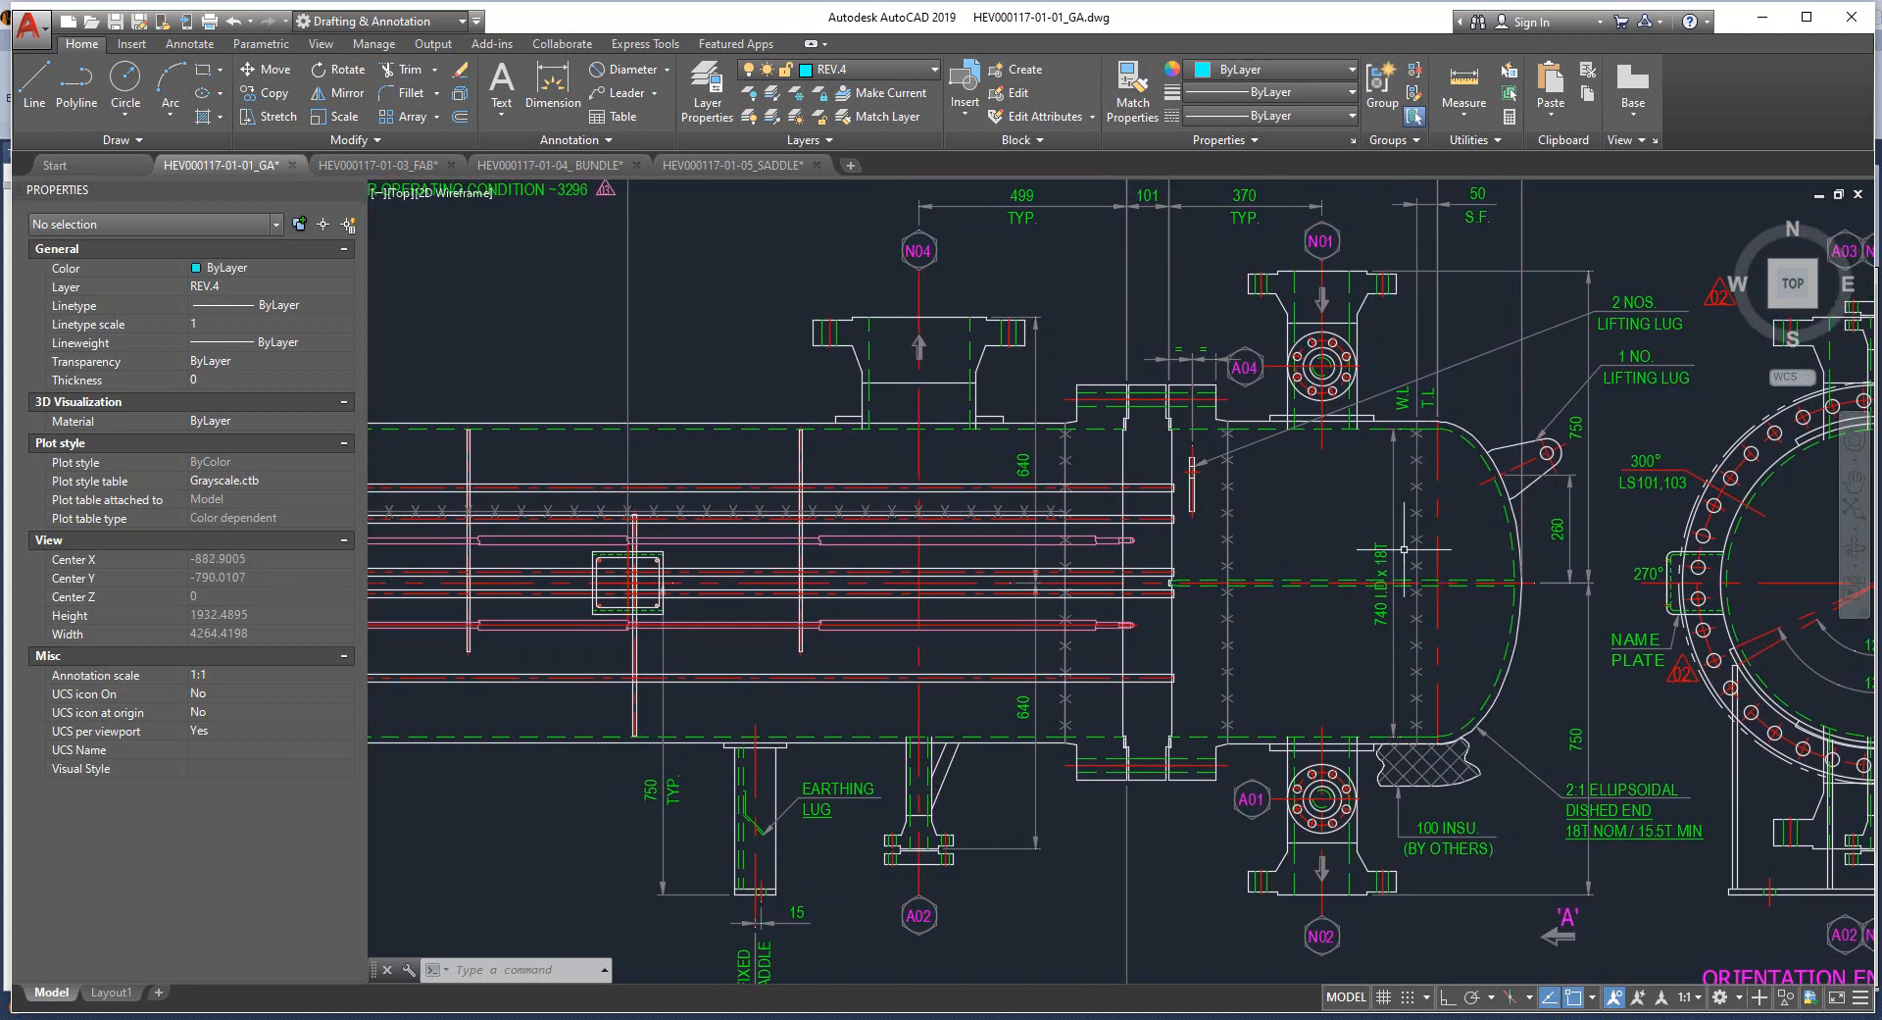
{"action": "middle_click_drag", "start_coordinate": [1361, 533], "coordinate": [1382, 536]}
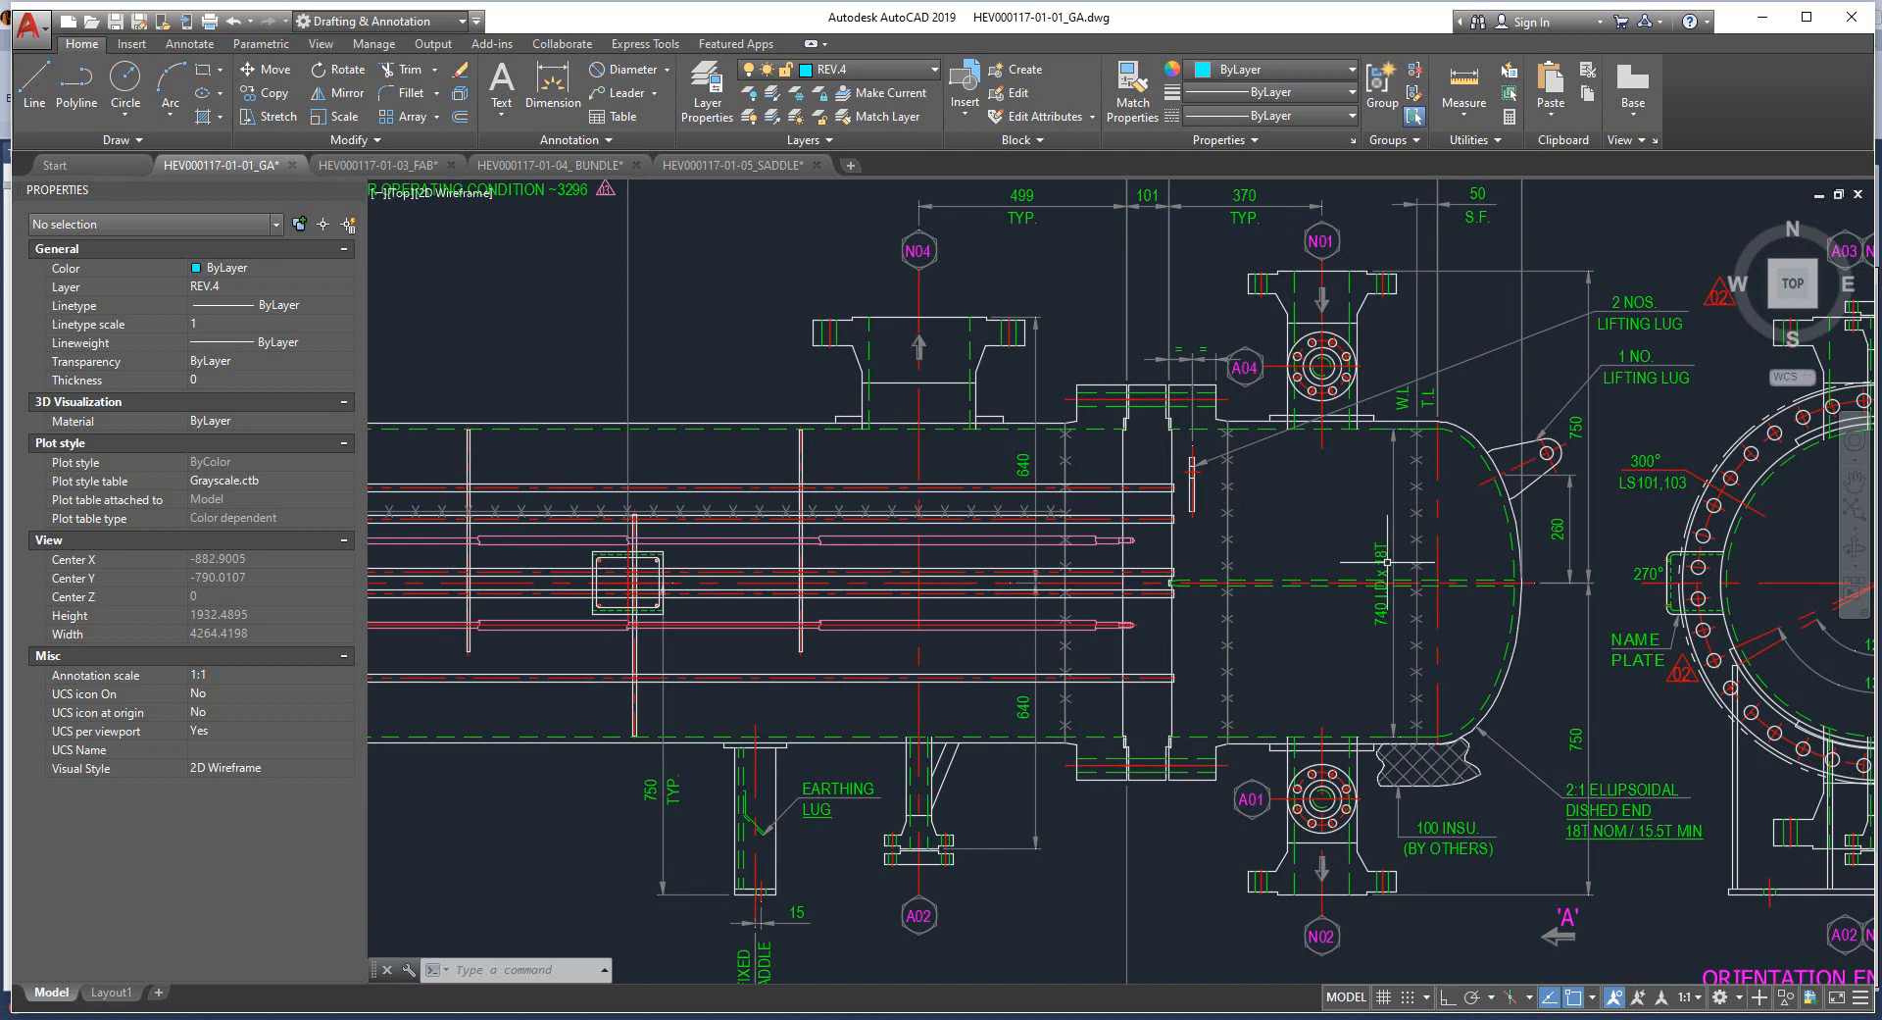
{"action": "left_click", "coordinate": [1569, 941]}
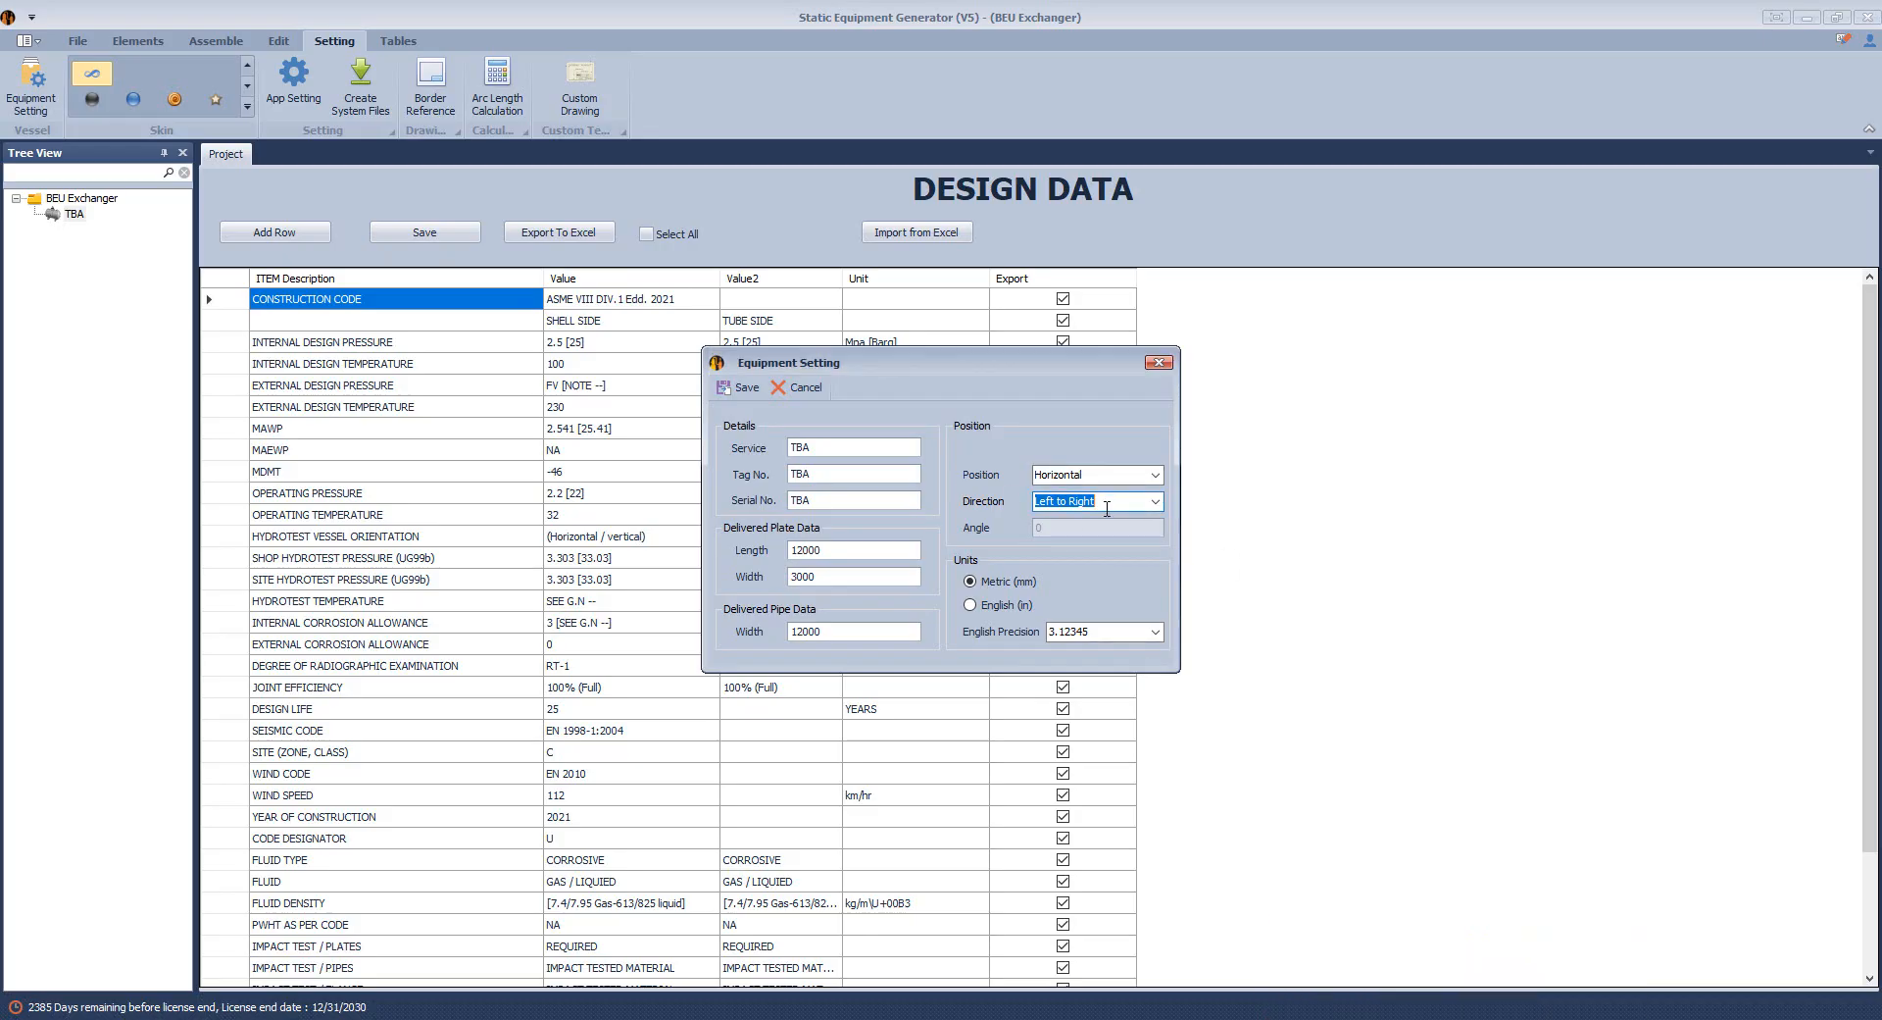
{"action": "left_click", "coordinate": [1158, 362]}
Add a head element named Right Head to the TBA equipment.
{"action": "left_click", "coordinate": [74, 214]}
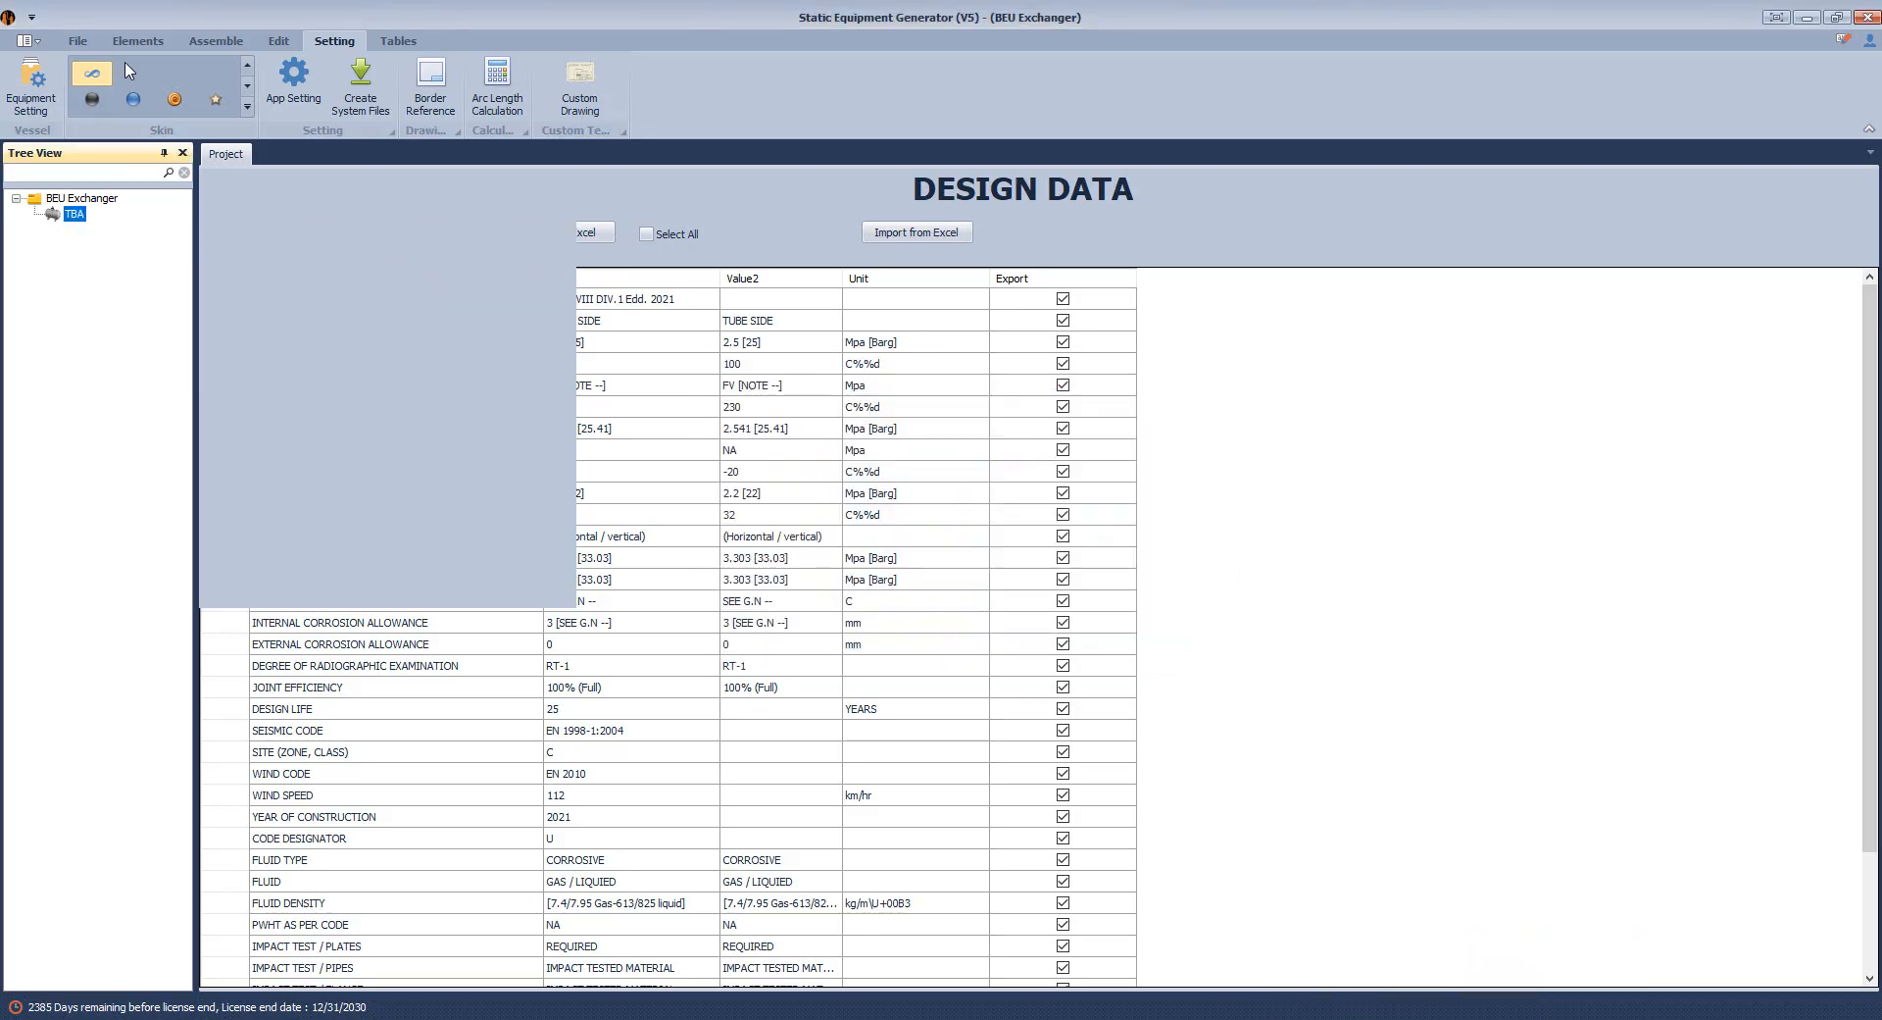
{"action": "left_click", "coordinate": [135, 43]}
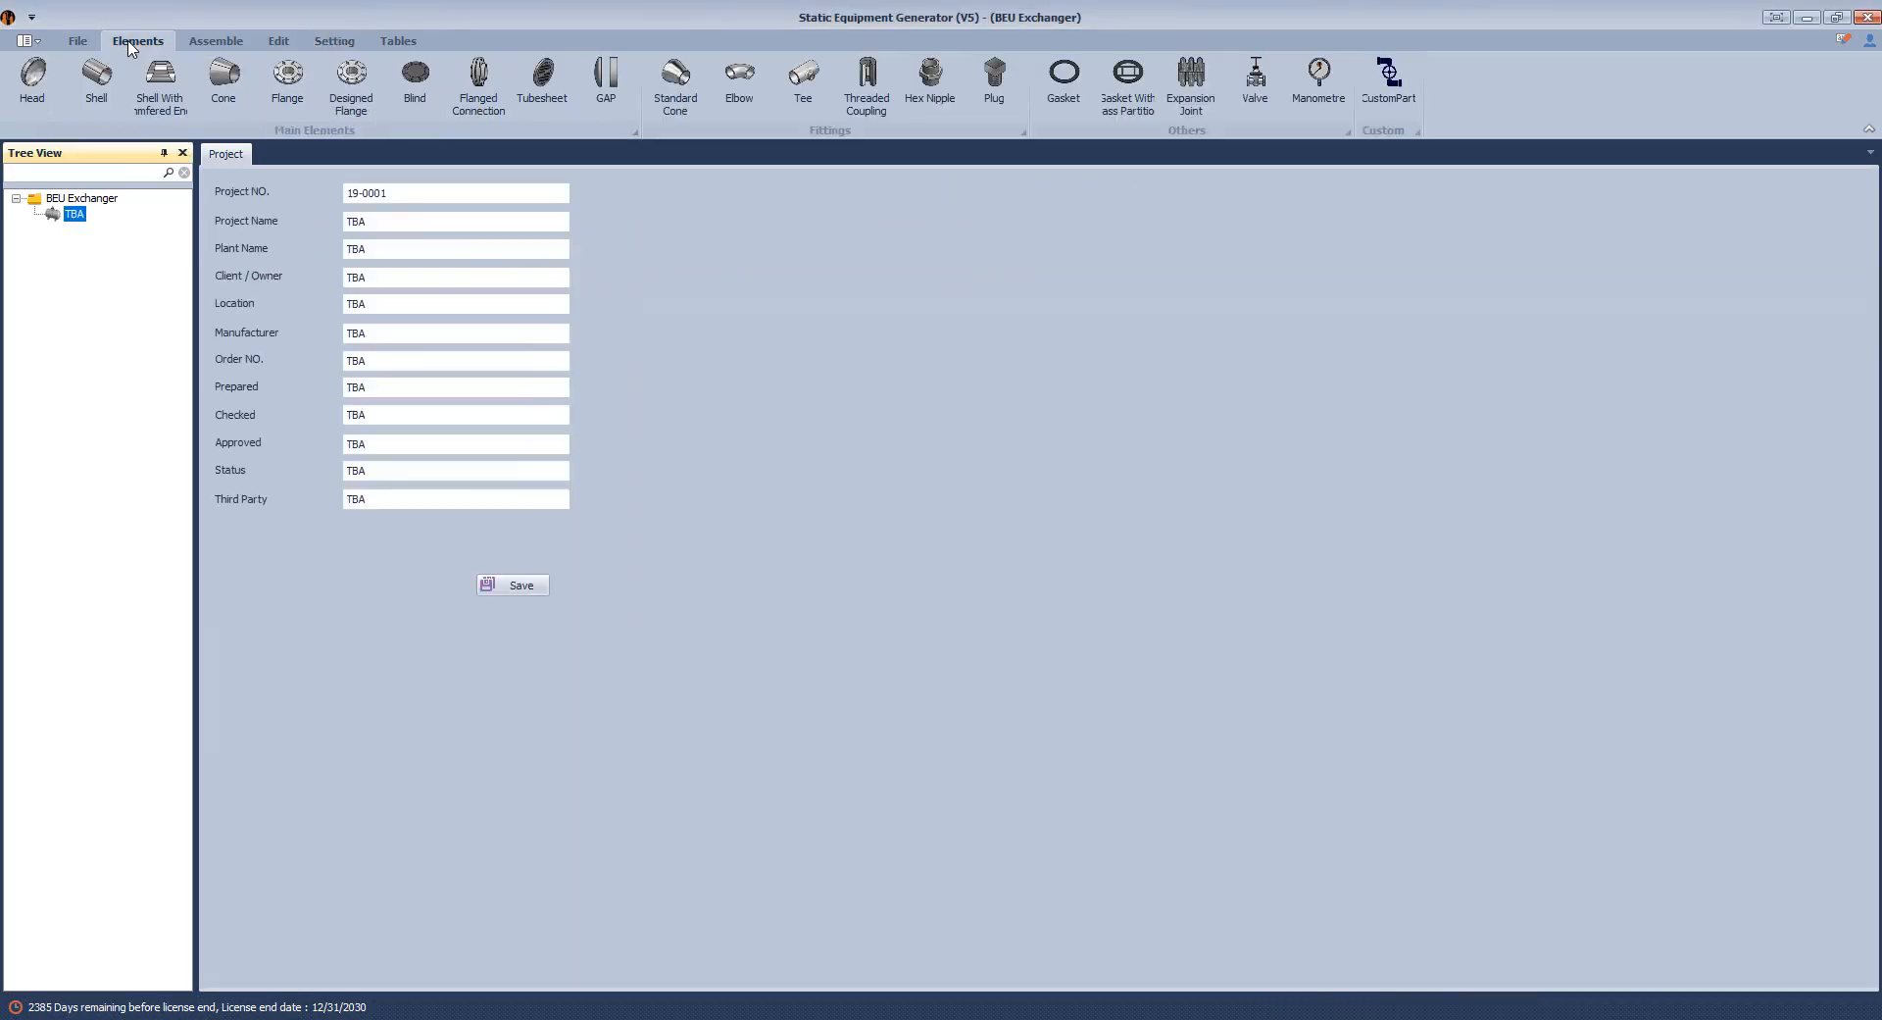
{"action": "left_click", "coordinate": [31, 80]}
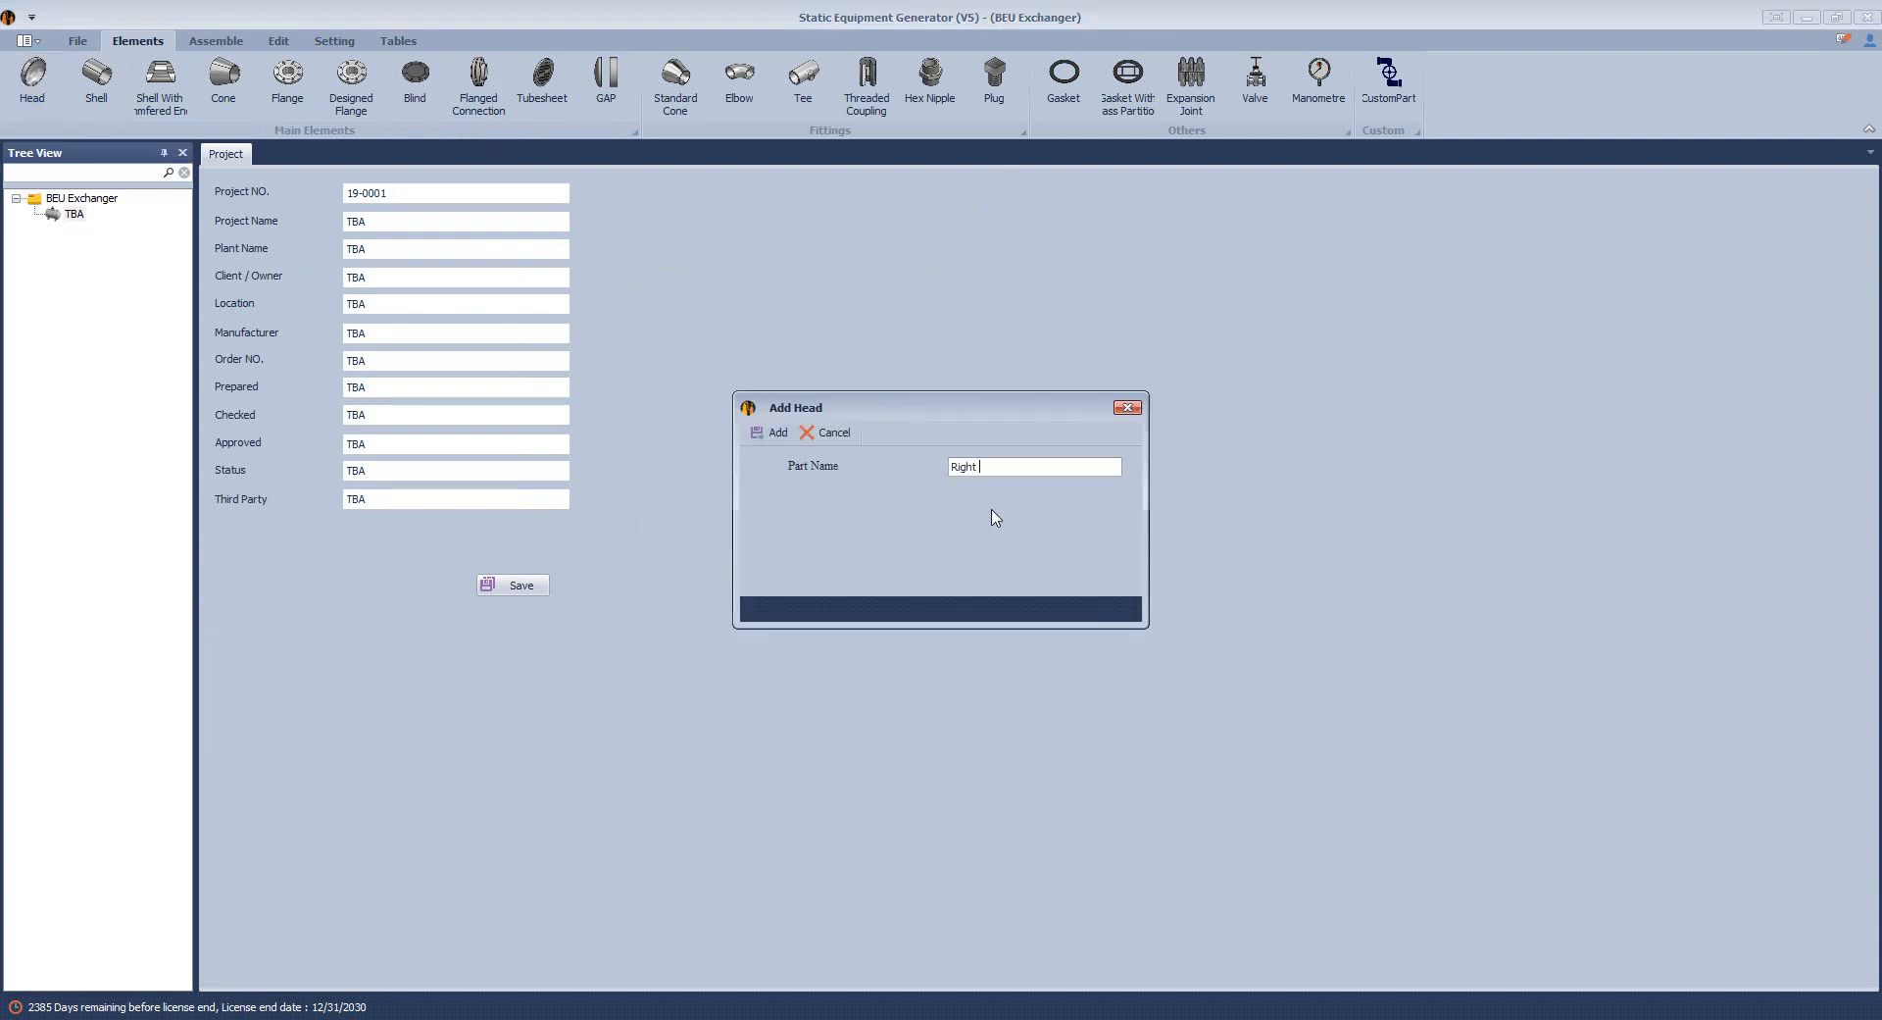
{"action": "type", "text": "Right Head"}
{"action": "key", "text": "Return"}
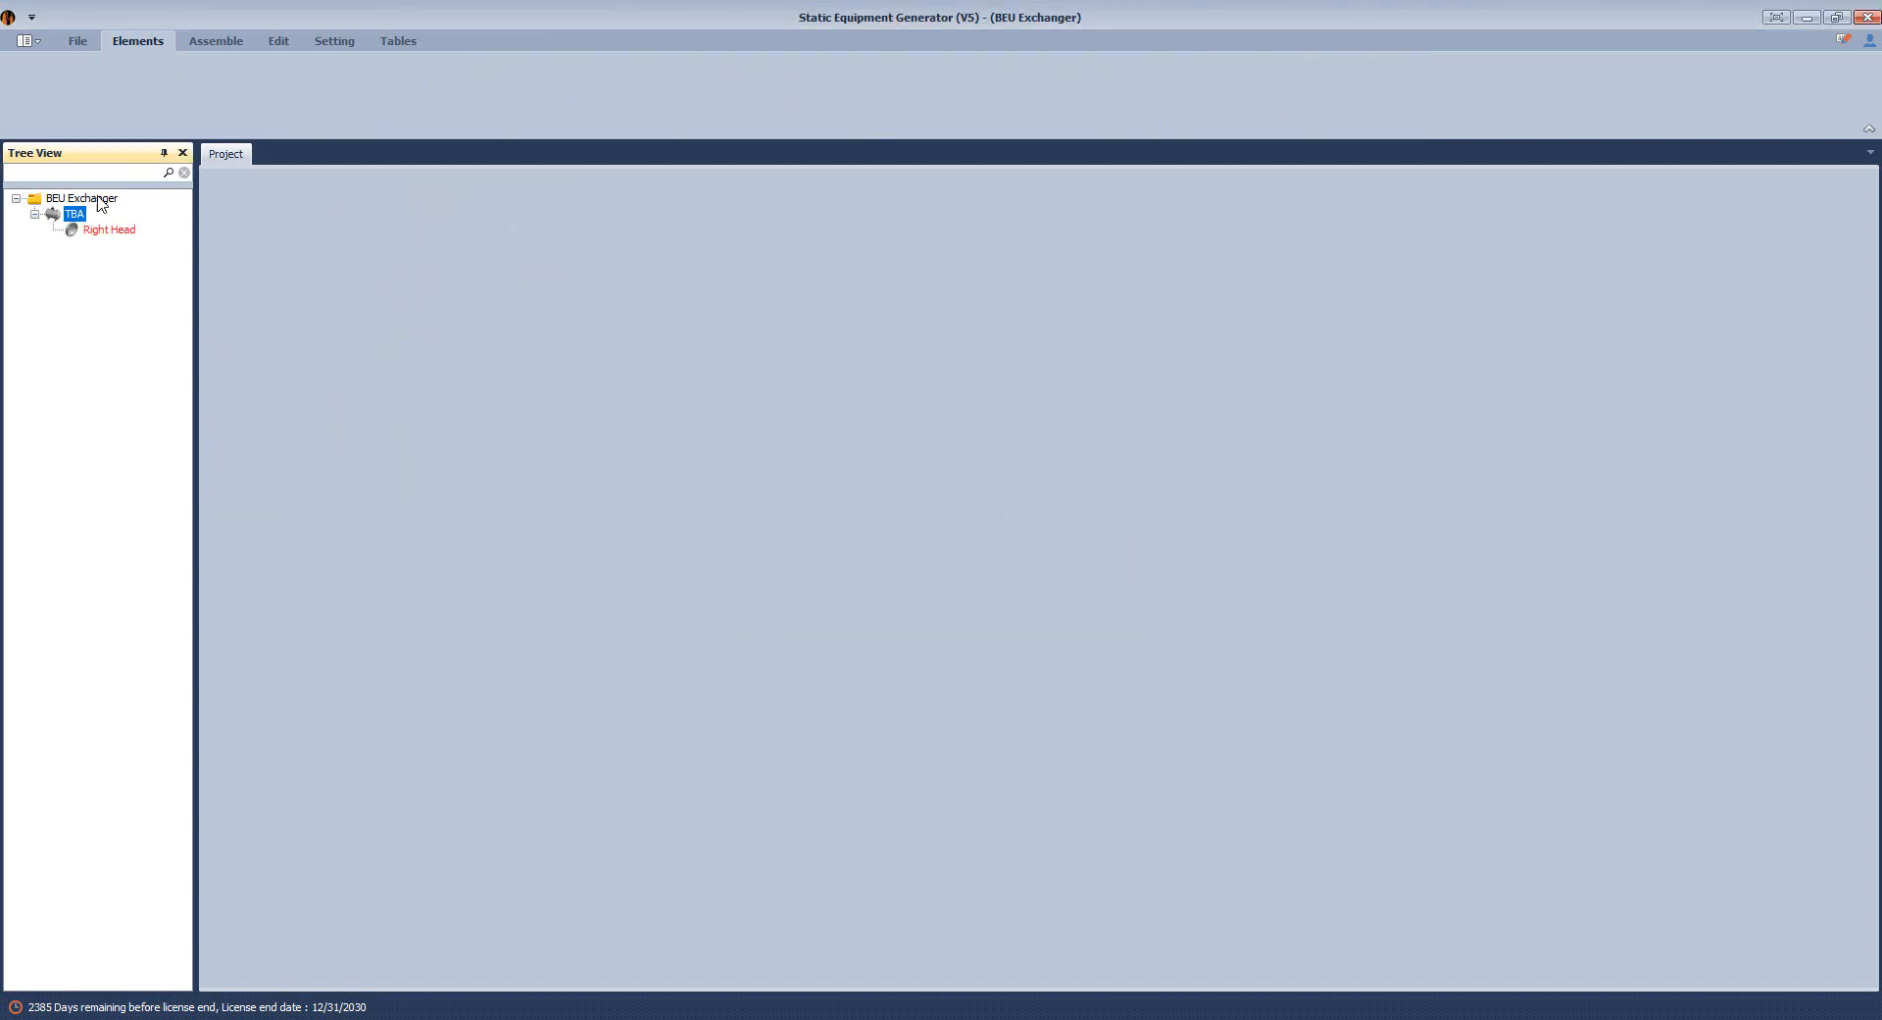
Open the Right Head's parameters and inspect the channel's 2:1 ellipsoidal dished end in the AutoCAD GA drawing for its geometry.
{"action": "left_click", "coordinate": [87, 231]}
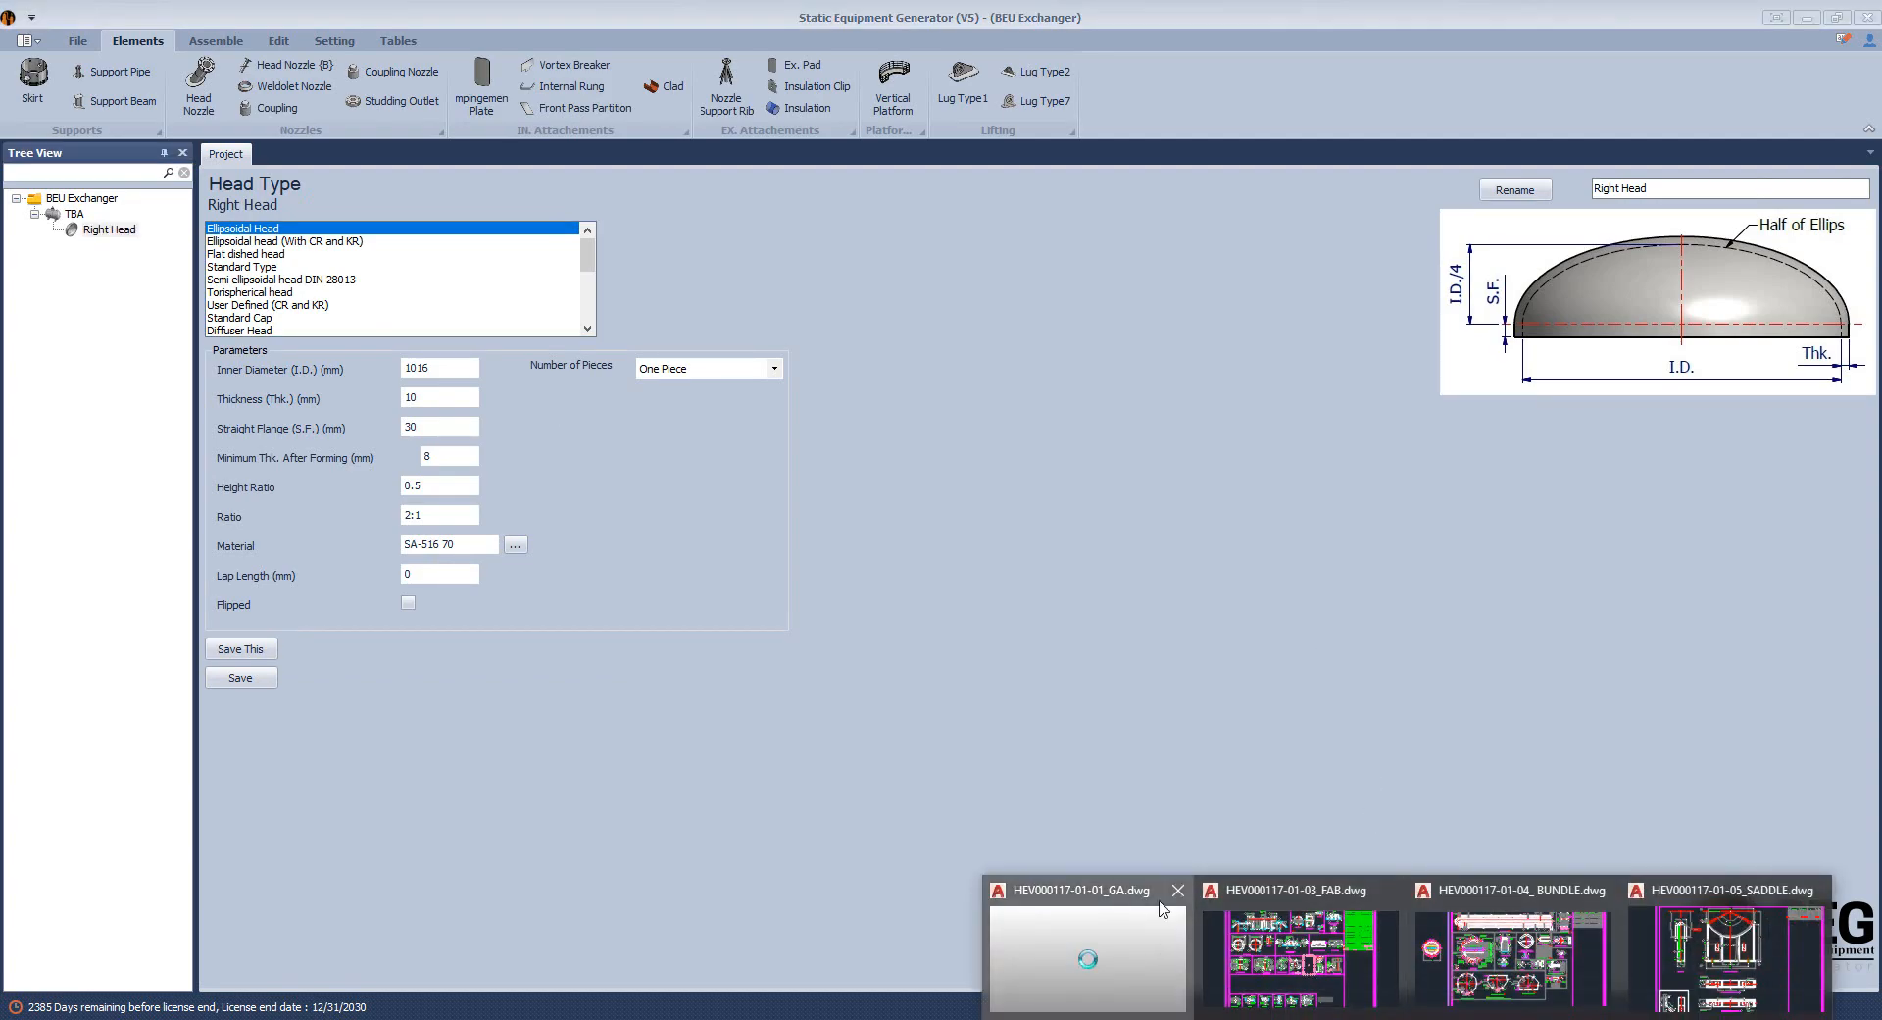
{"action": "left_click", "coordinate": [1083, 956]}
{"action": "scroll", "coordinate": [1598, 456], "scroll_direction": "up", "scroll_amount": 4}
{"action": "left_click", "coordinate": [1250, 432]}
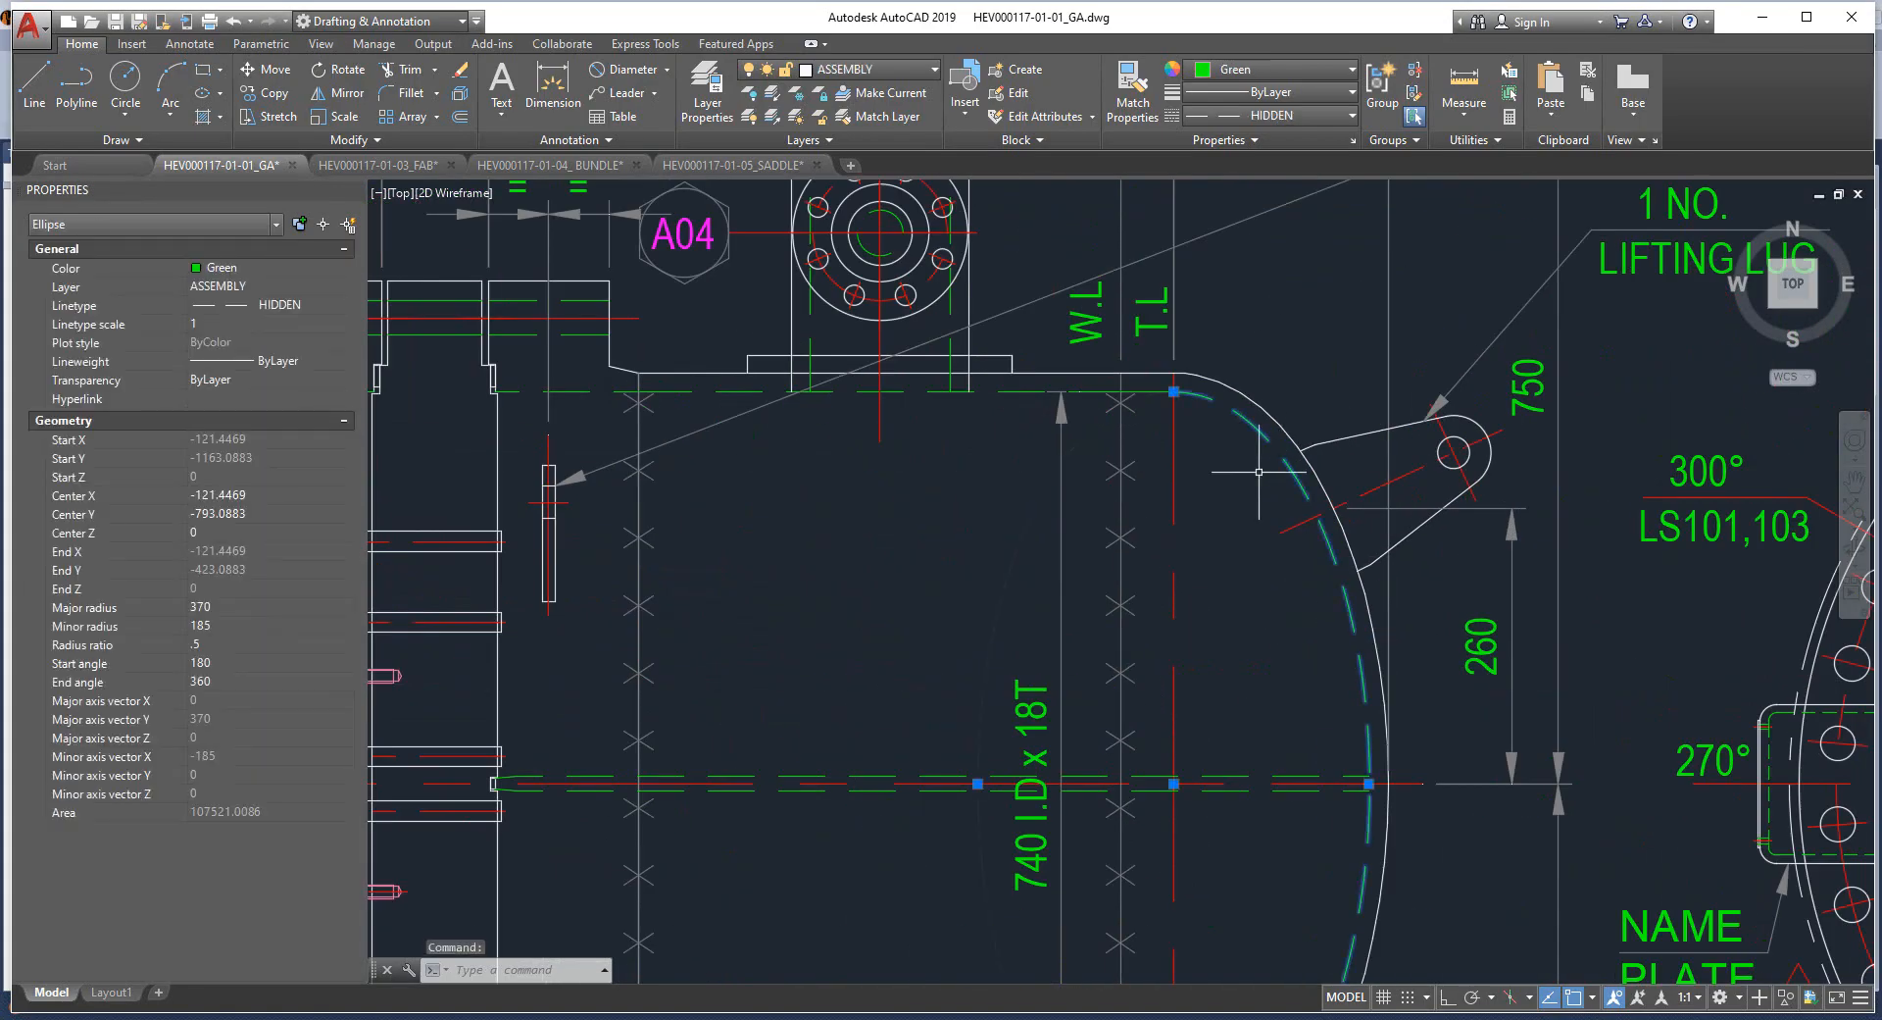
{"action": "scroll", "coordinate": [1230, 441], "scroll_direction": "down", "scroll_amount": 2}
{"action": "scroll", "coordinate": [1217, 466], "scroll_direction": "up", "scroll_amount": 2}
{"action": "scroll", "coordinate": [1042, 681], "scroll_direction": "up", "scroll_amount": 2}
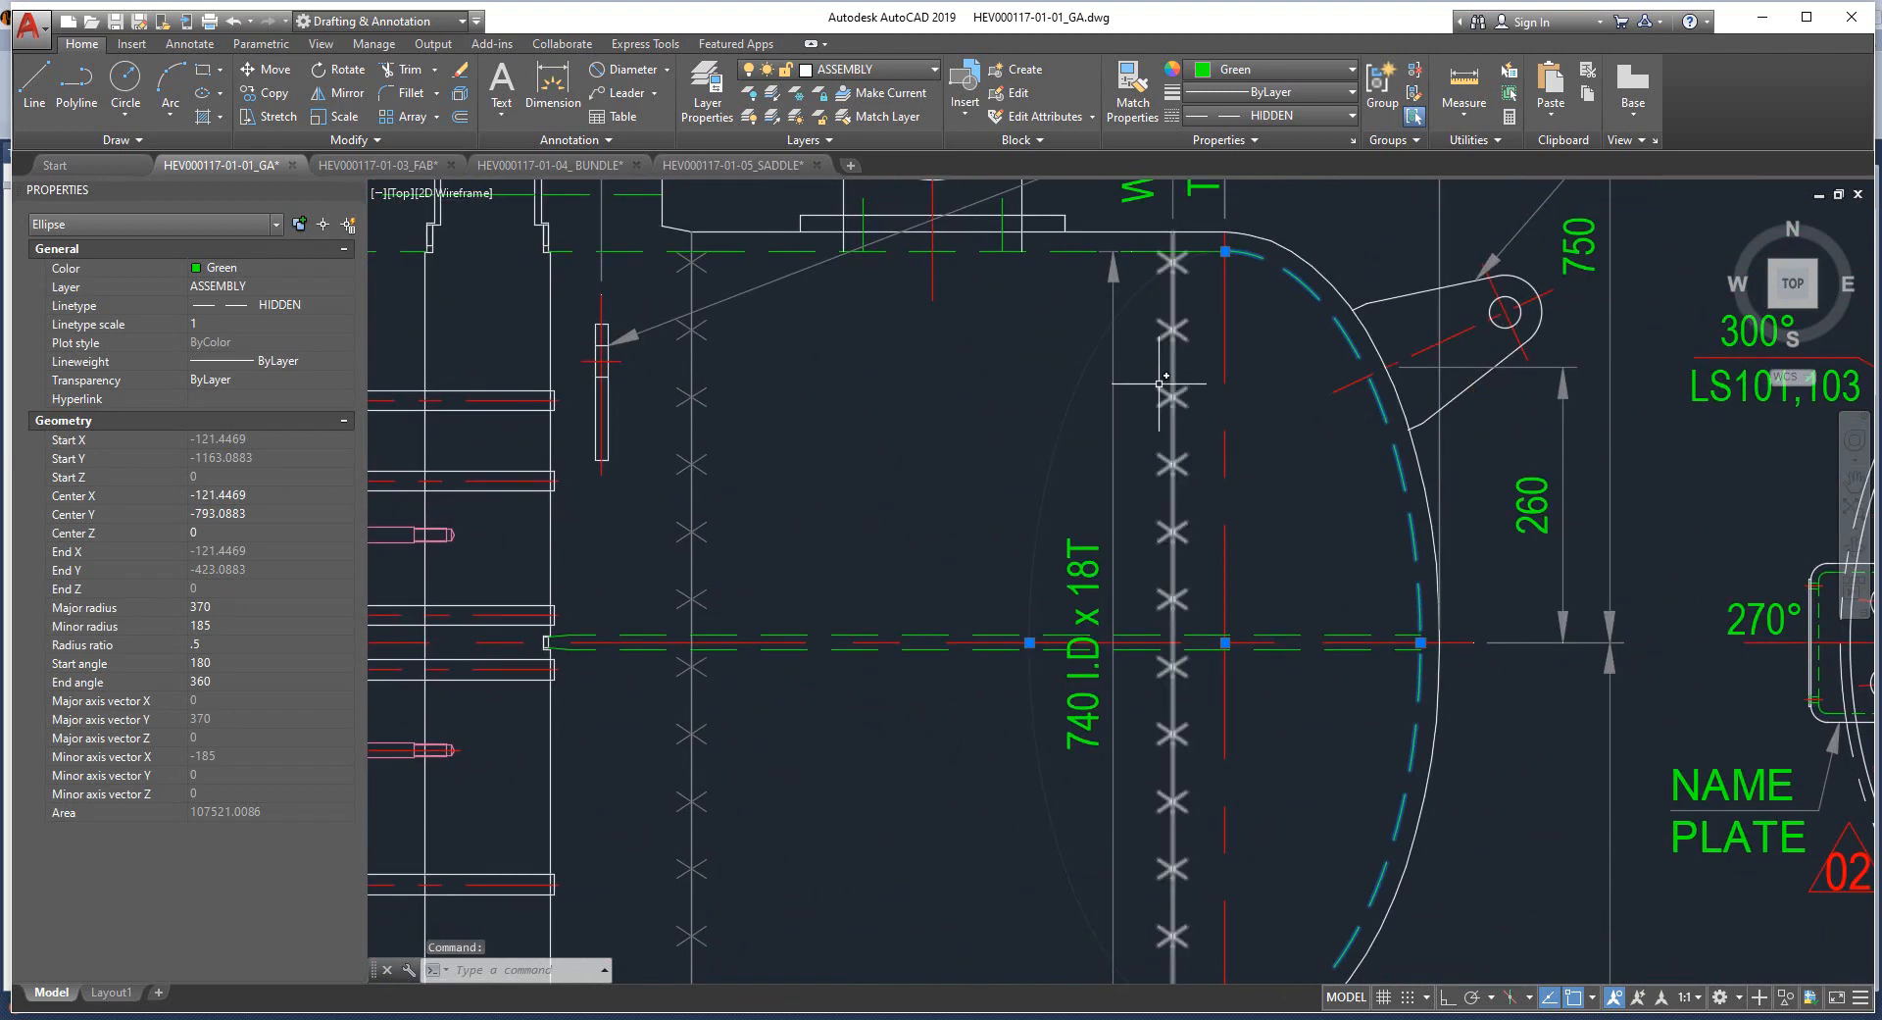
{"action": "middle_click_drag", "start_coordinate": [1016, 561], "coordinate": [1120, 446]}
{"action": "scroll", "coordinate": [1176, 451], "scroll_direction": "down", "scroll_amount": 2}
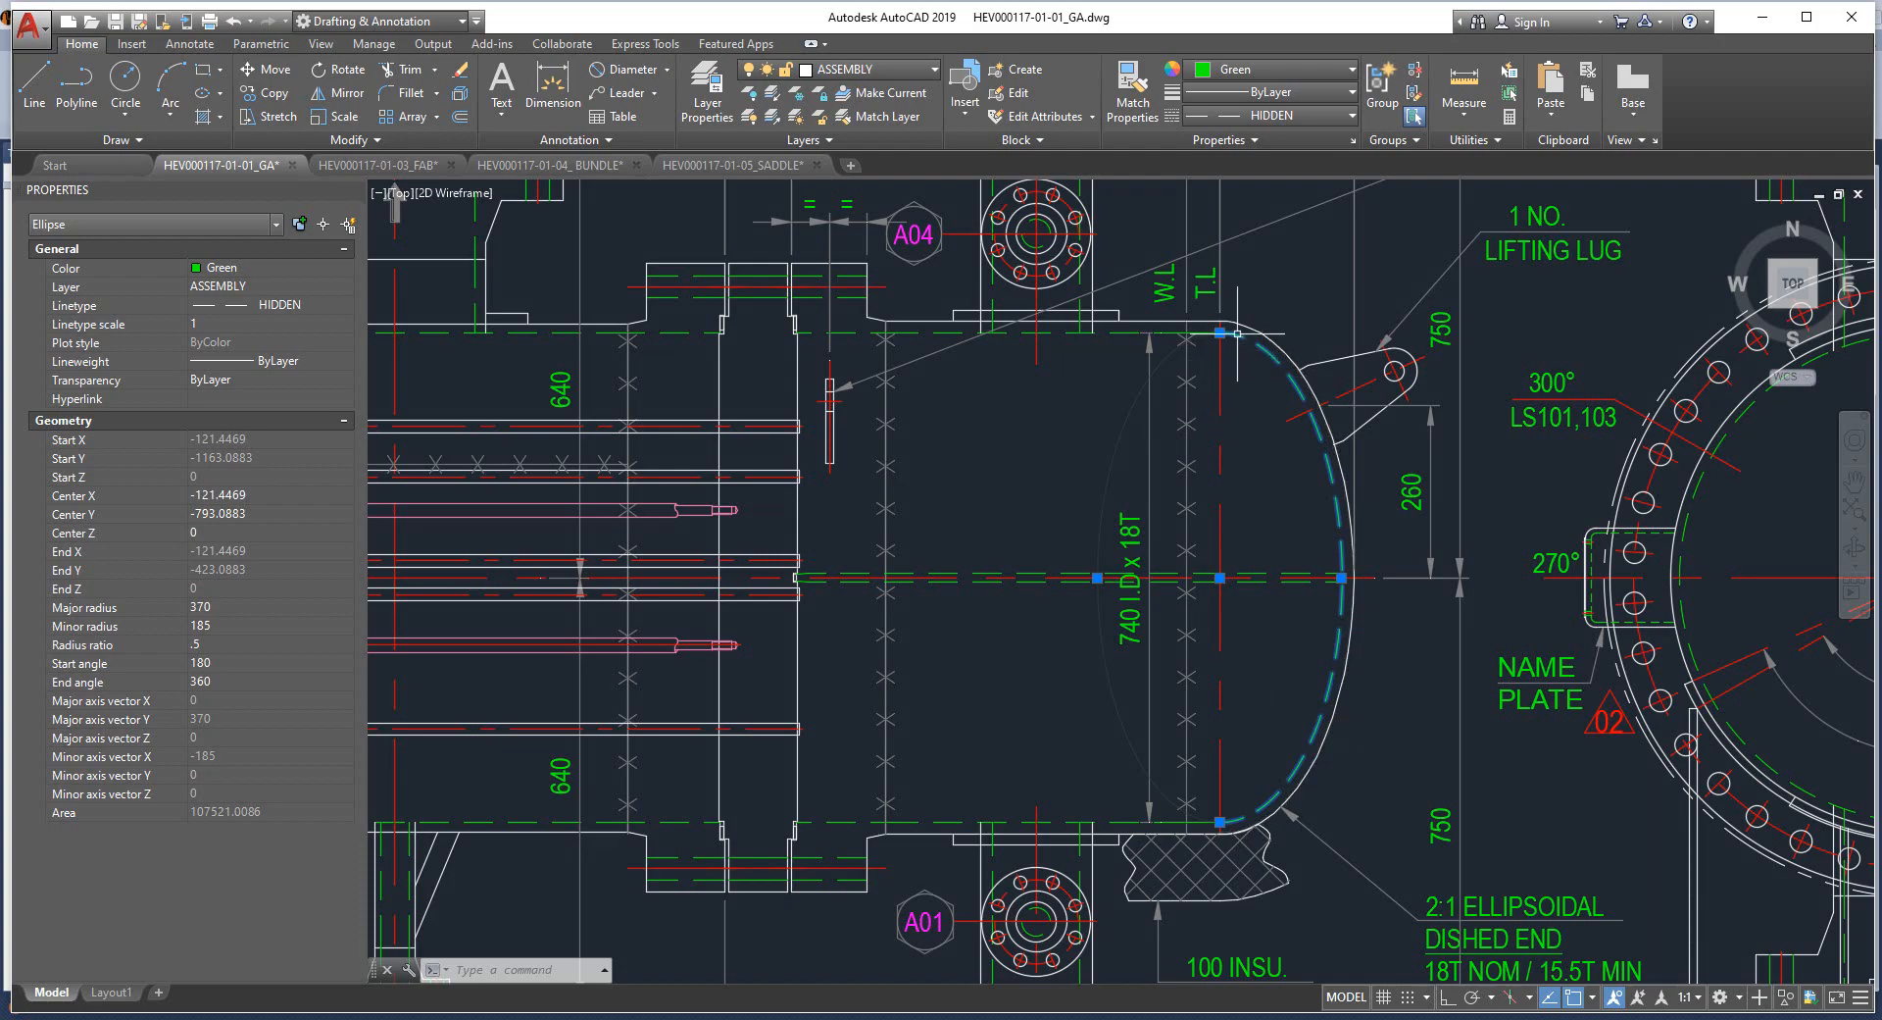
{"action": "scroll", "coordinate": [1232, 338], "scroll_direction": "up", "scroll_amount": 2}
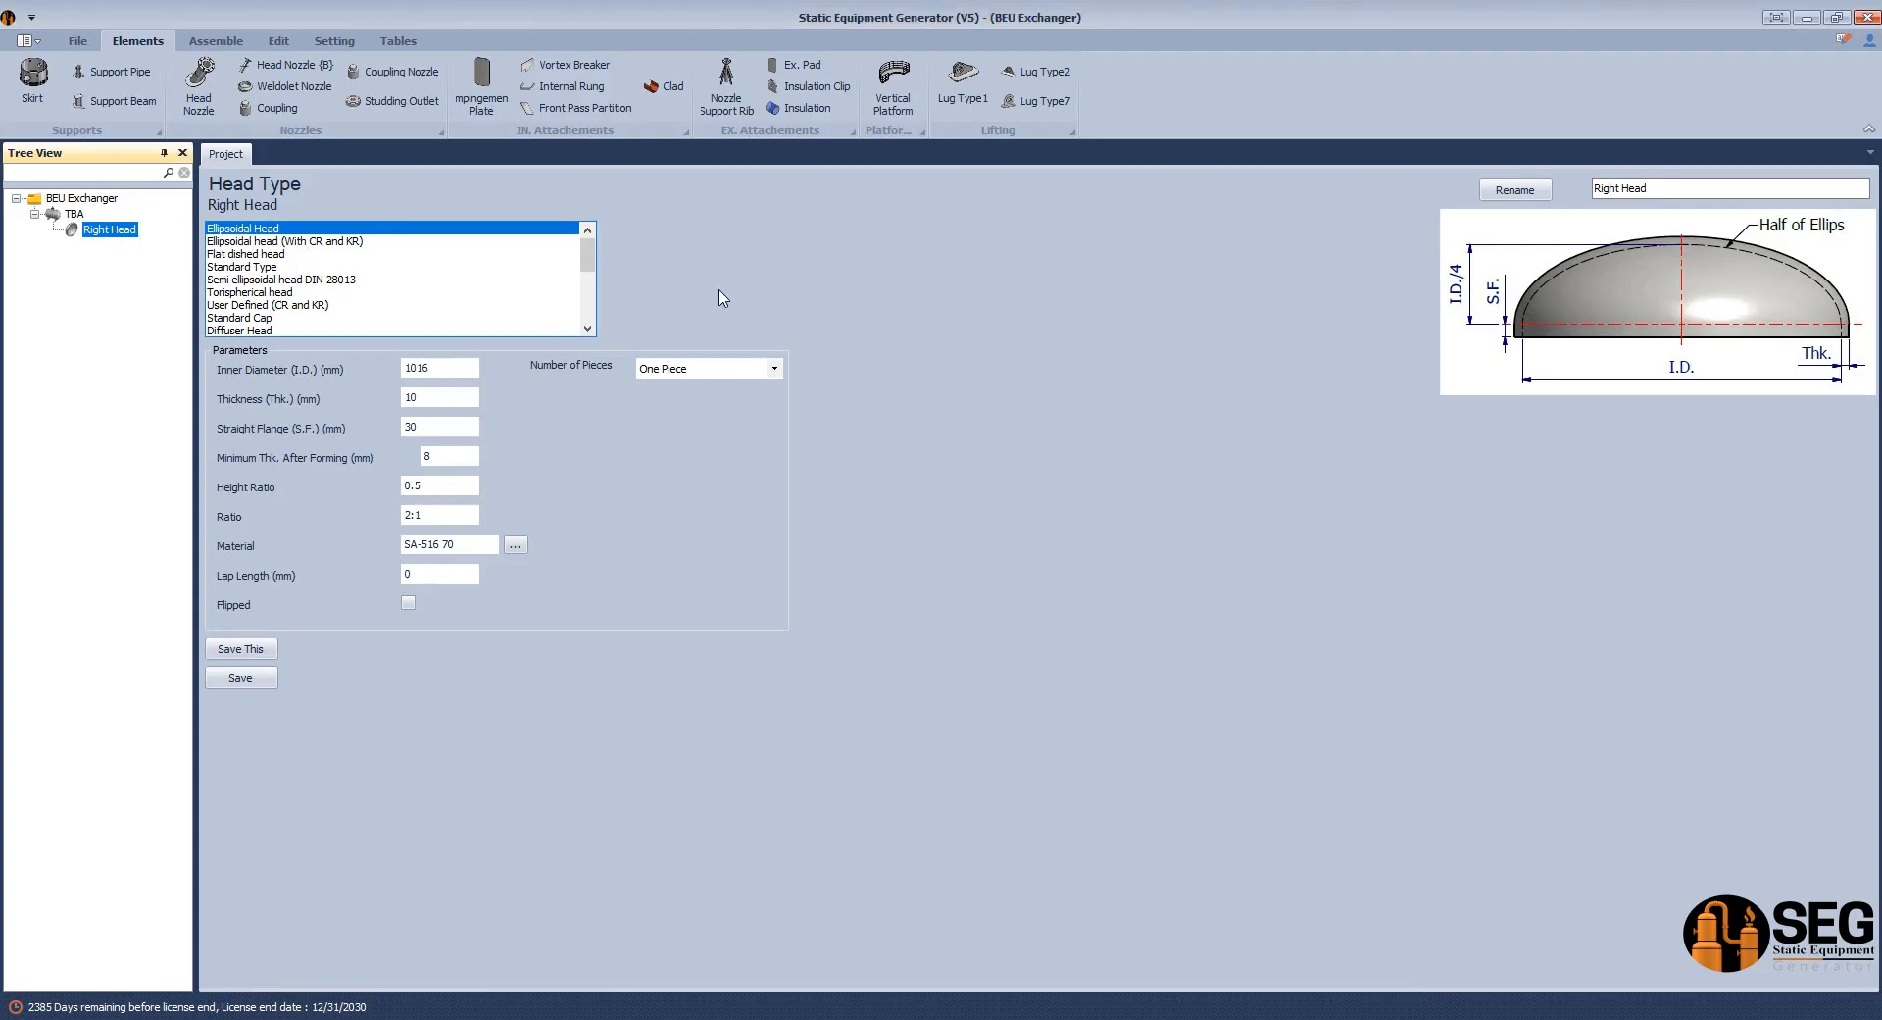
Preview the Ellipsoidal head (With CR and KR) type for the Right Head and return to Ellipsoidal Head.
{"action": "left_click", "coordinate": [329, 244]}
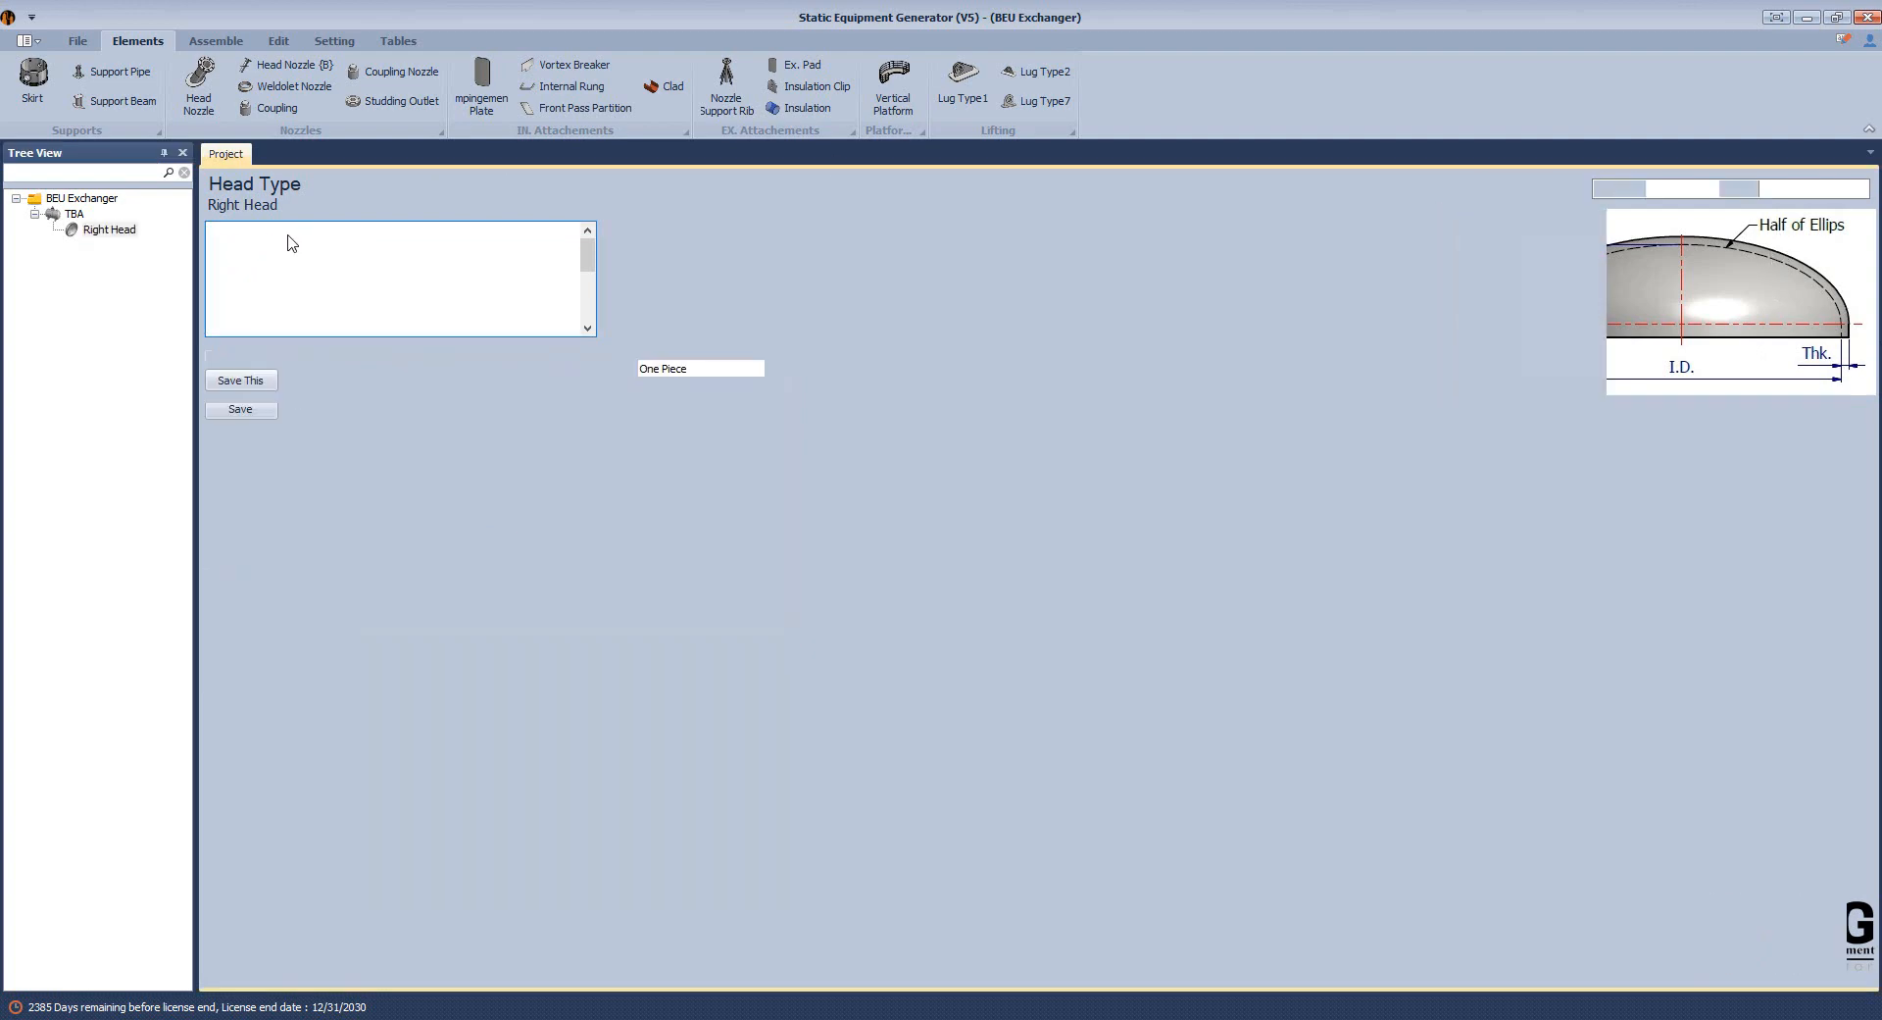
{"action": "left_click", "coordinate": [246, 228]}
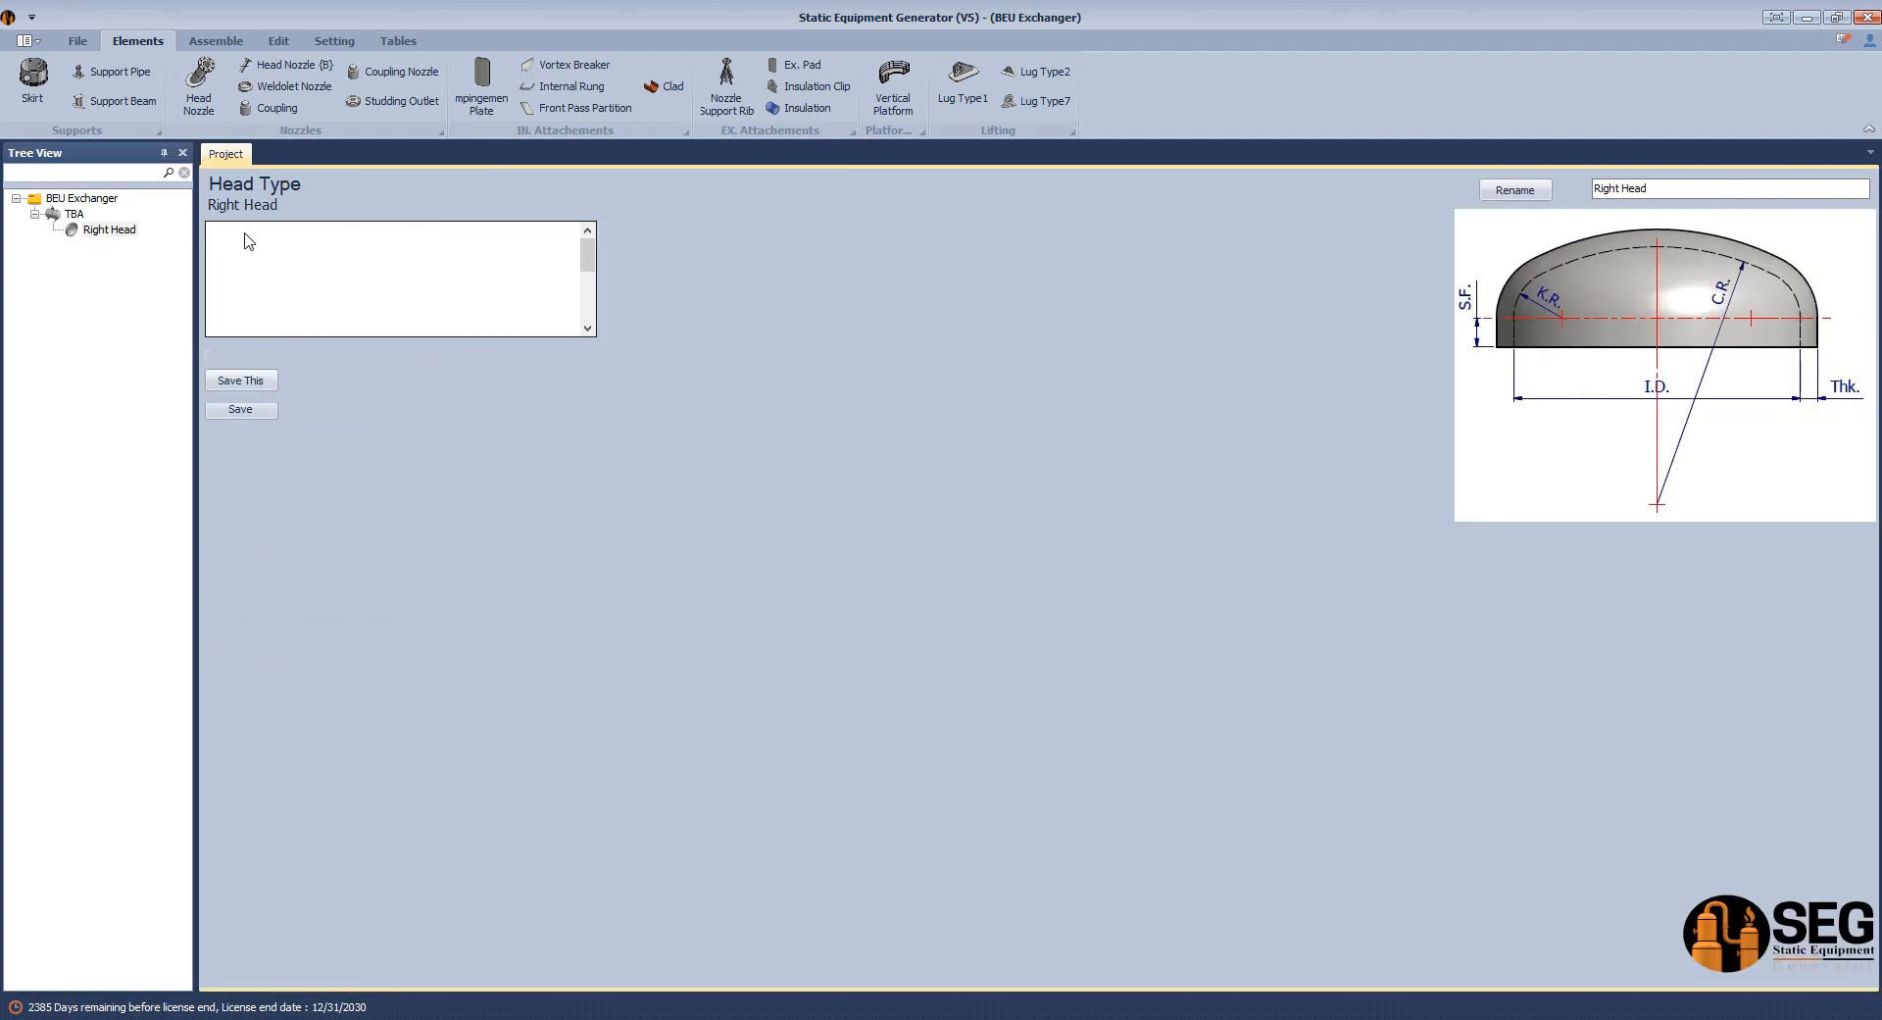
Check the channel diameter in the AutoCAD GA drawing and set the Right Head's inner diameter to 740 mm.
{"action": "left_click", "coordinate": [448, 370]}
{"action": "left_click_drag", "start_coordinate": [448, 369], "coordinate": [278, 377]}
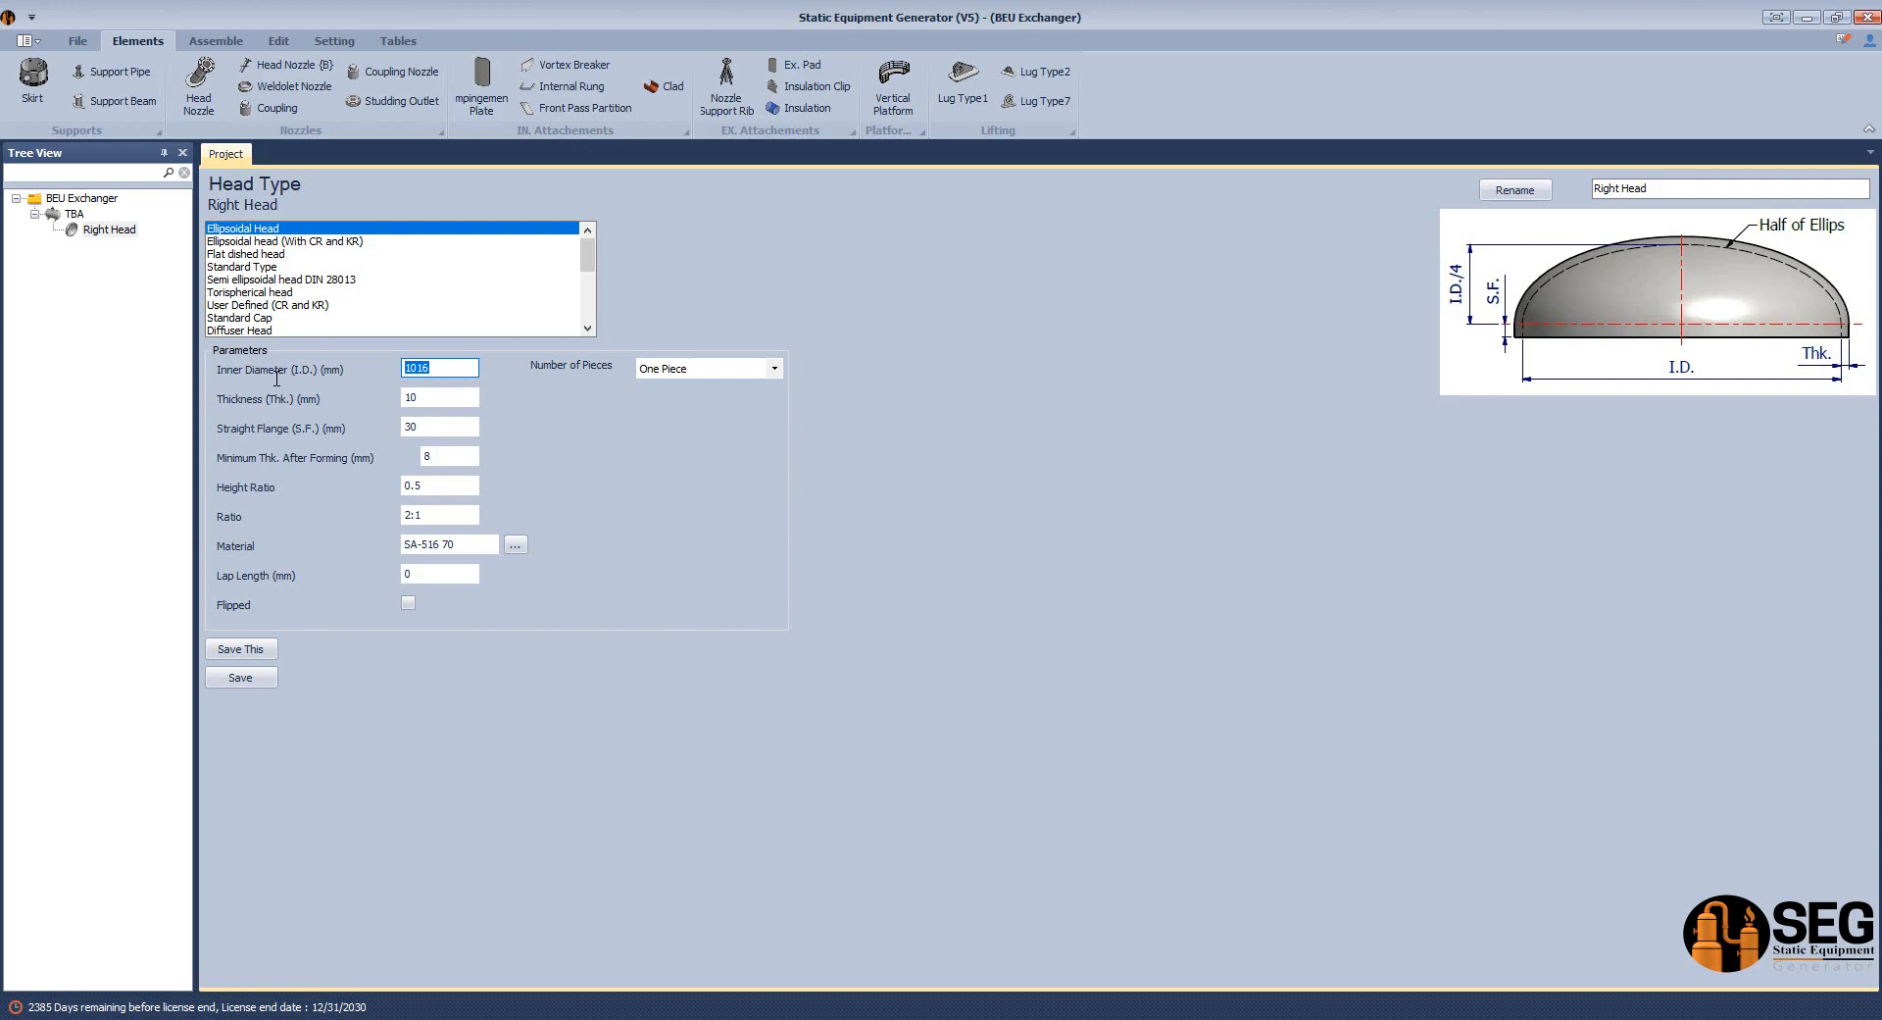
{"action": "left_click", "coordinate": [1088, 939]}
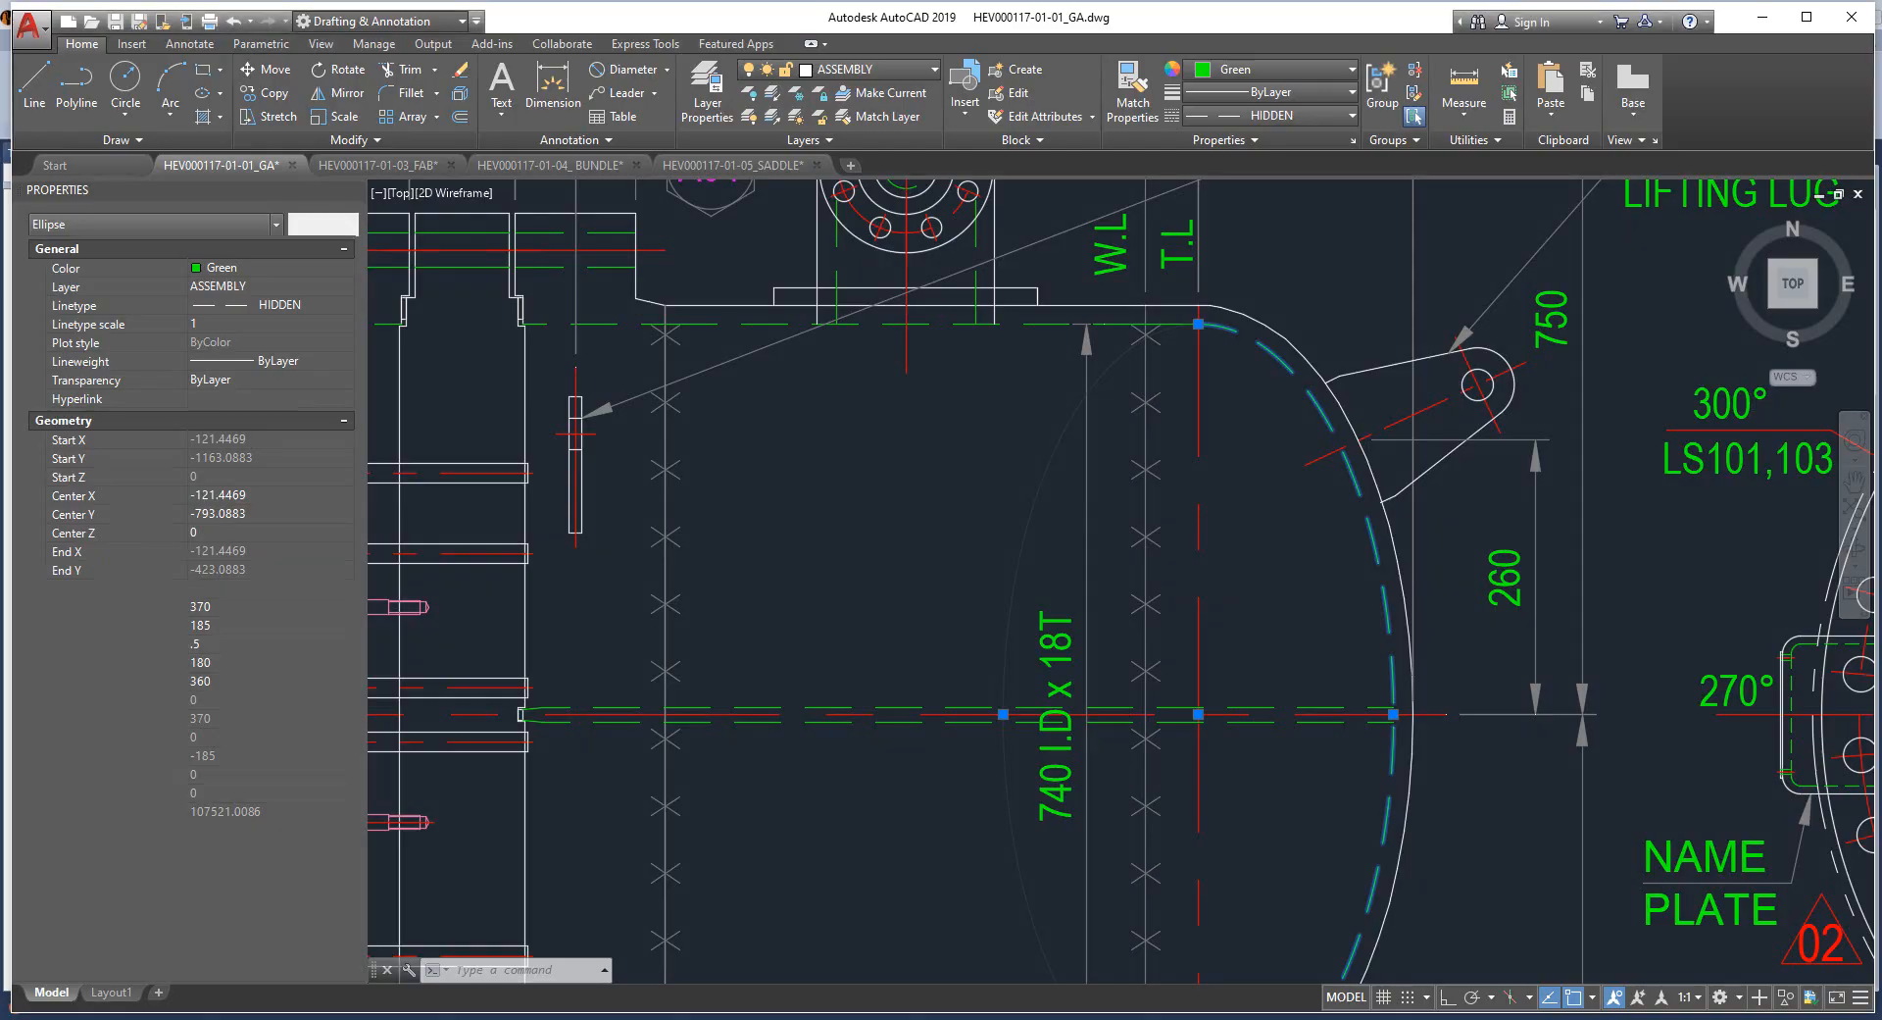
{"action": "key", "text": "Escape"}
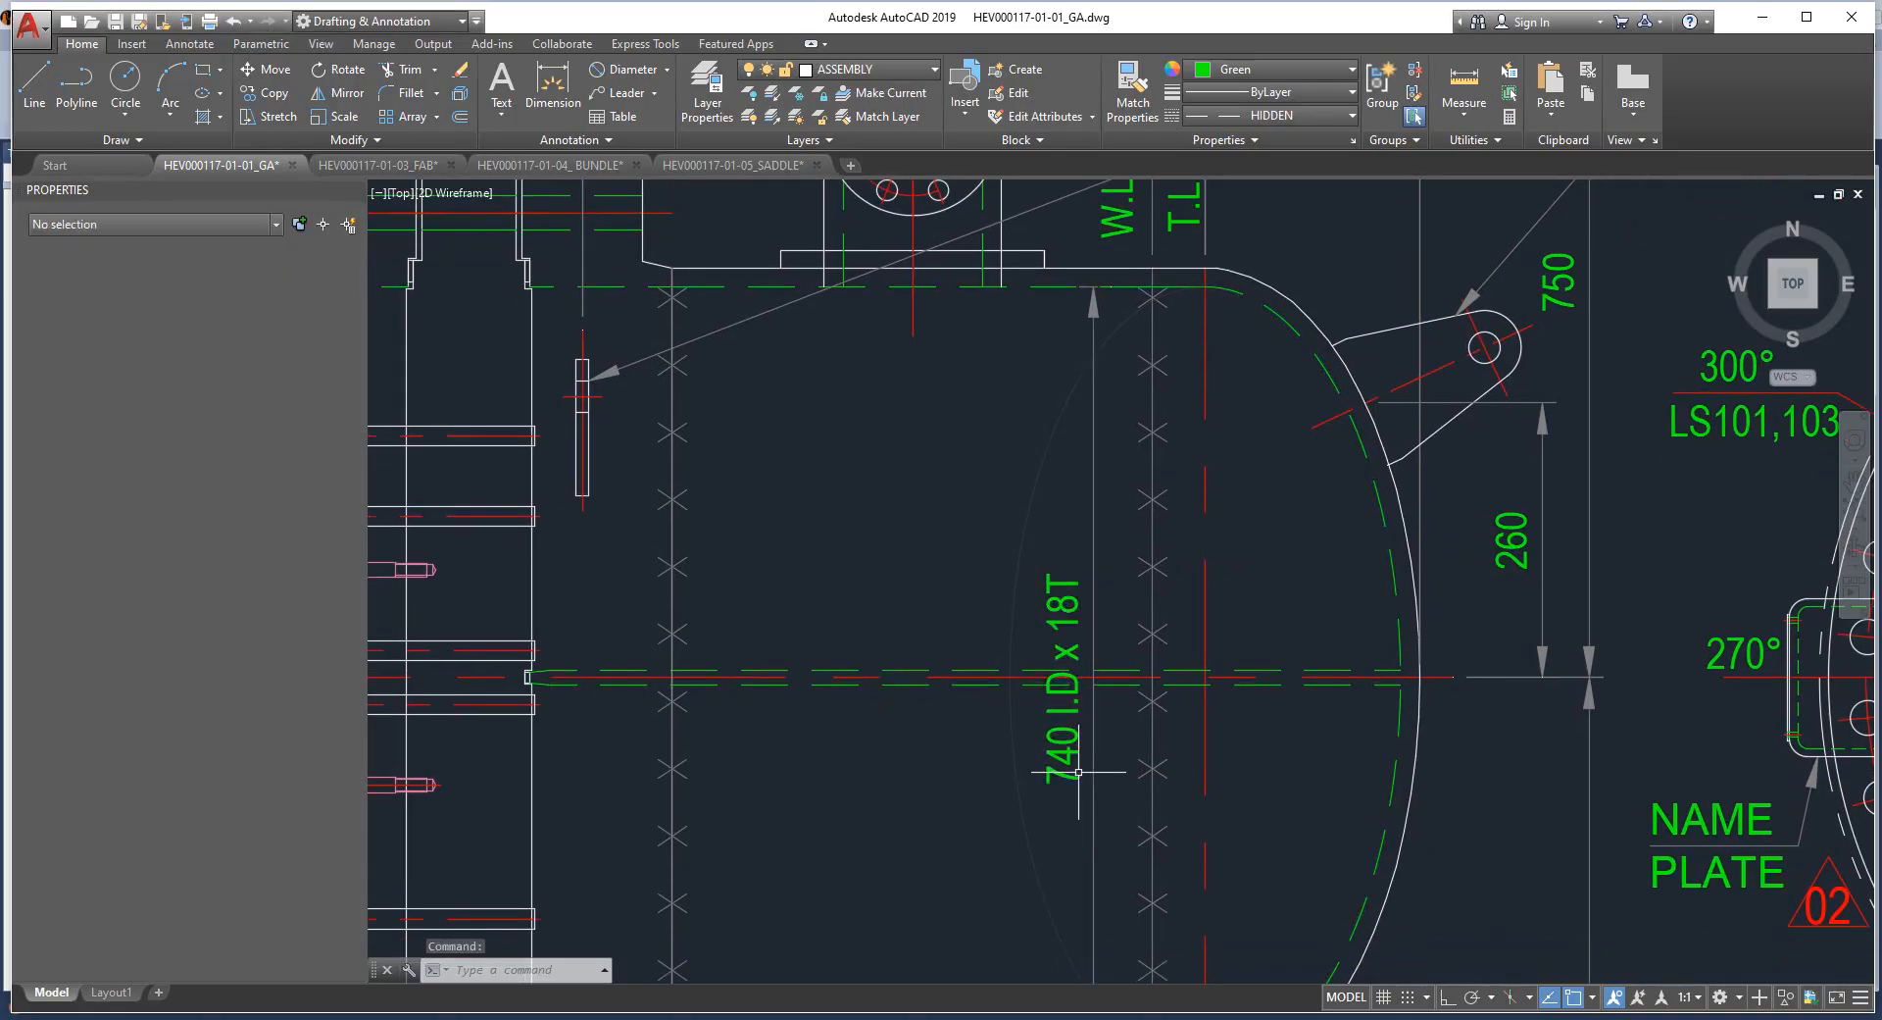
{"action": "left_click", "coordinate": [1454, 943]}
{"action": "type", "text": "740"}
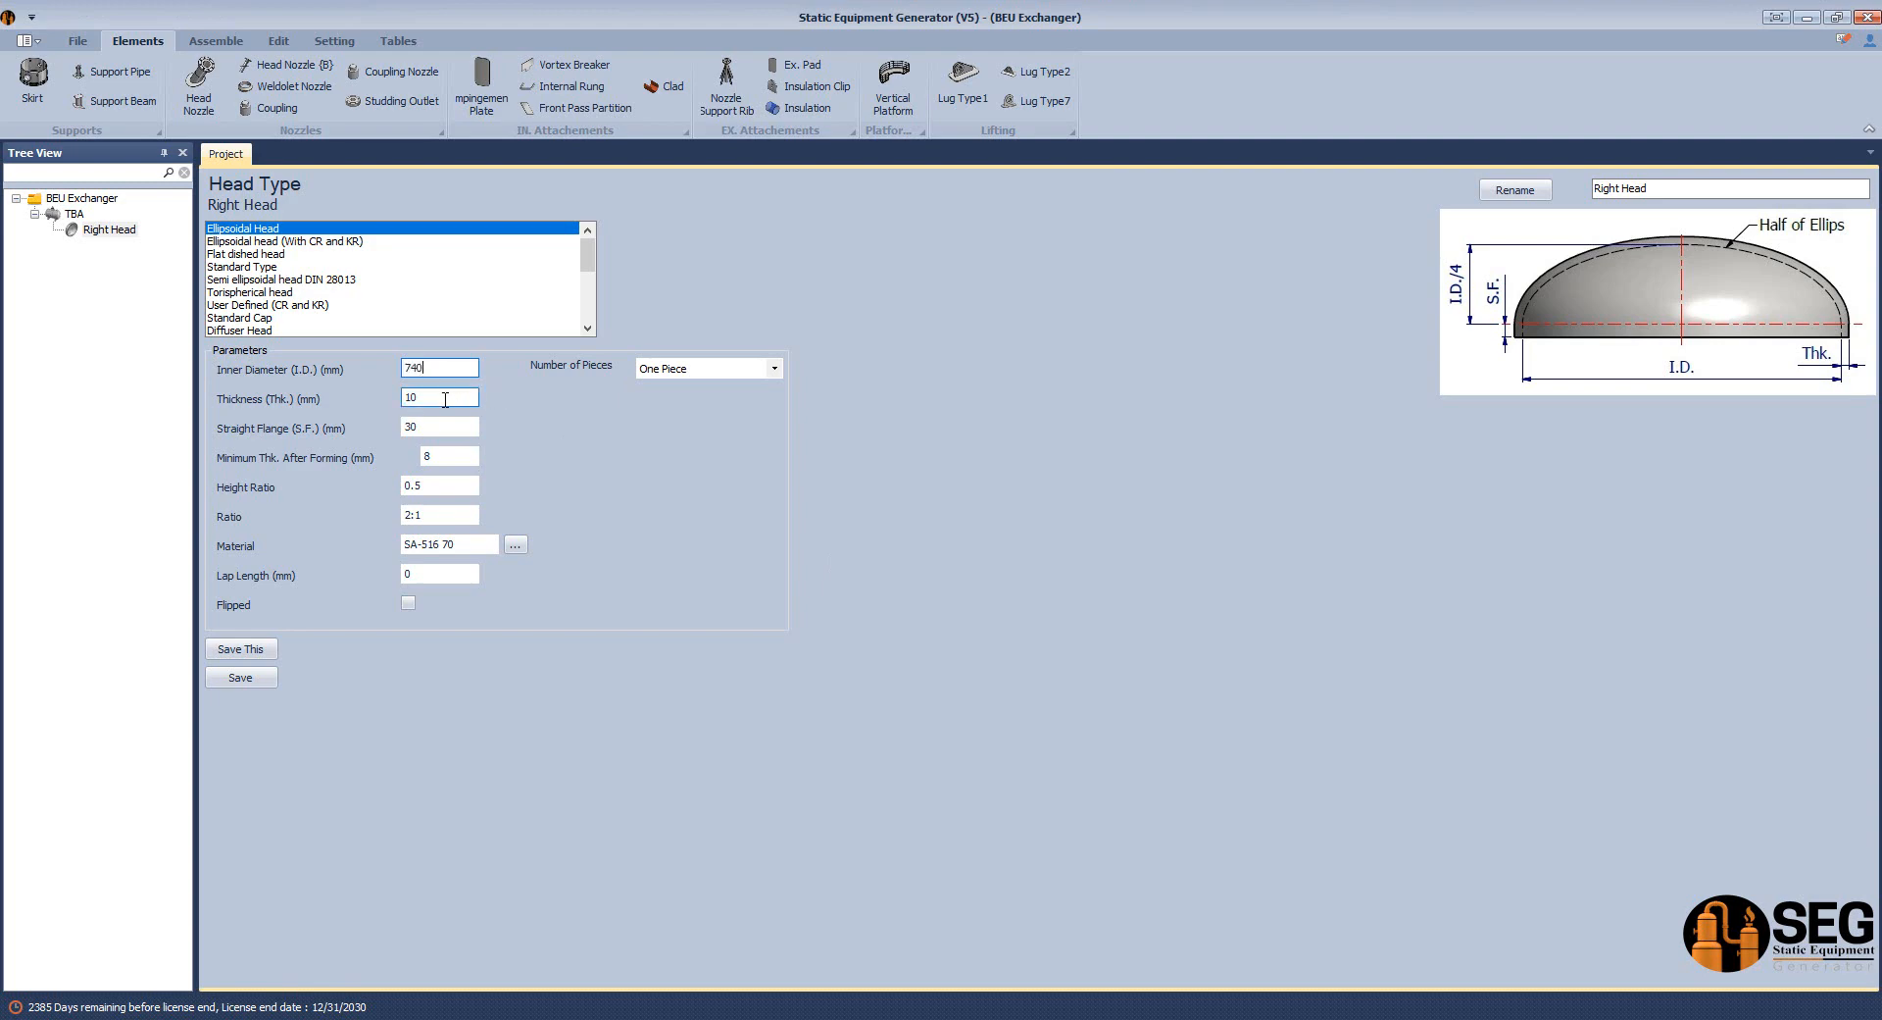
Set the Right Head's thickness to 18 mm, straight flange to 50 mm and minimum thickness after forming to 15.5 mm, then save.
{"action": "left_click", "coordinate": [412, 399]}
{"action": "type", "text": "18"}
{"action": "key", "text": "Tab"}
{"action": "type", "text": "50"}
{"action": "left_click", "coordinate": [450, 455]}
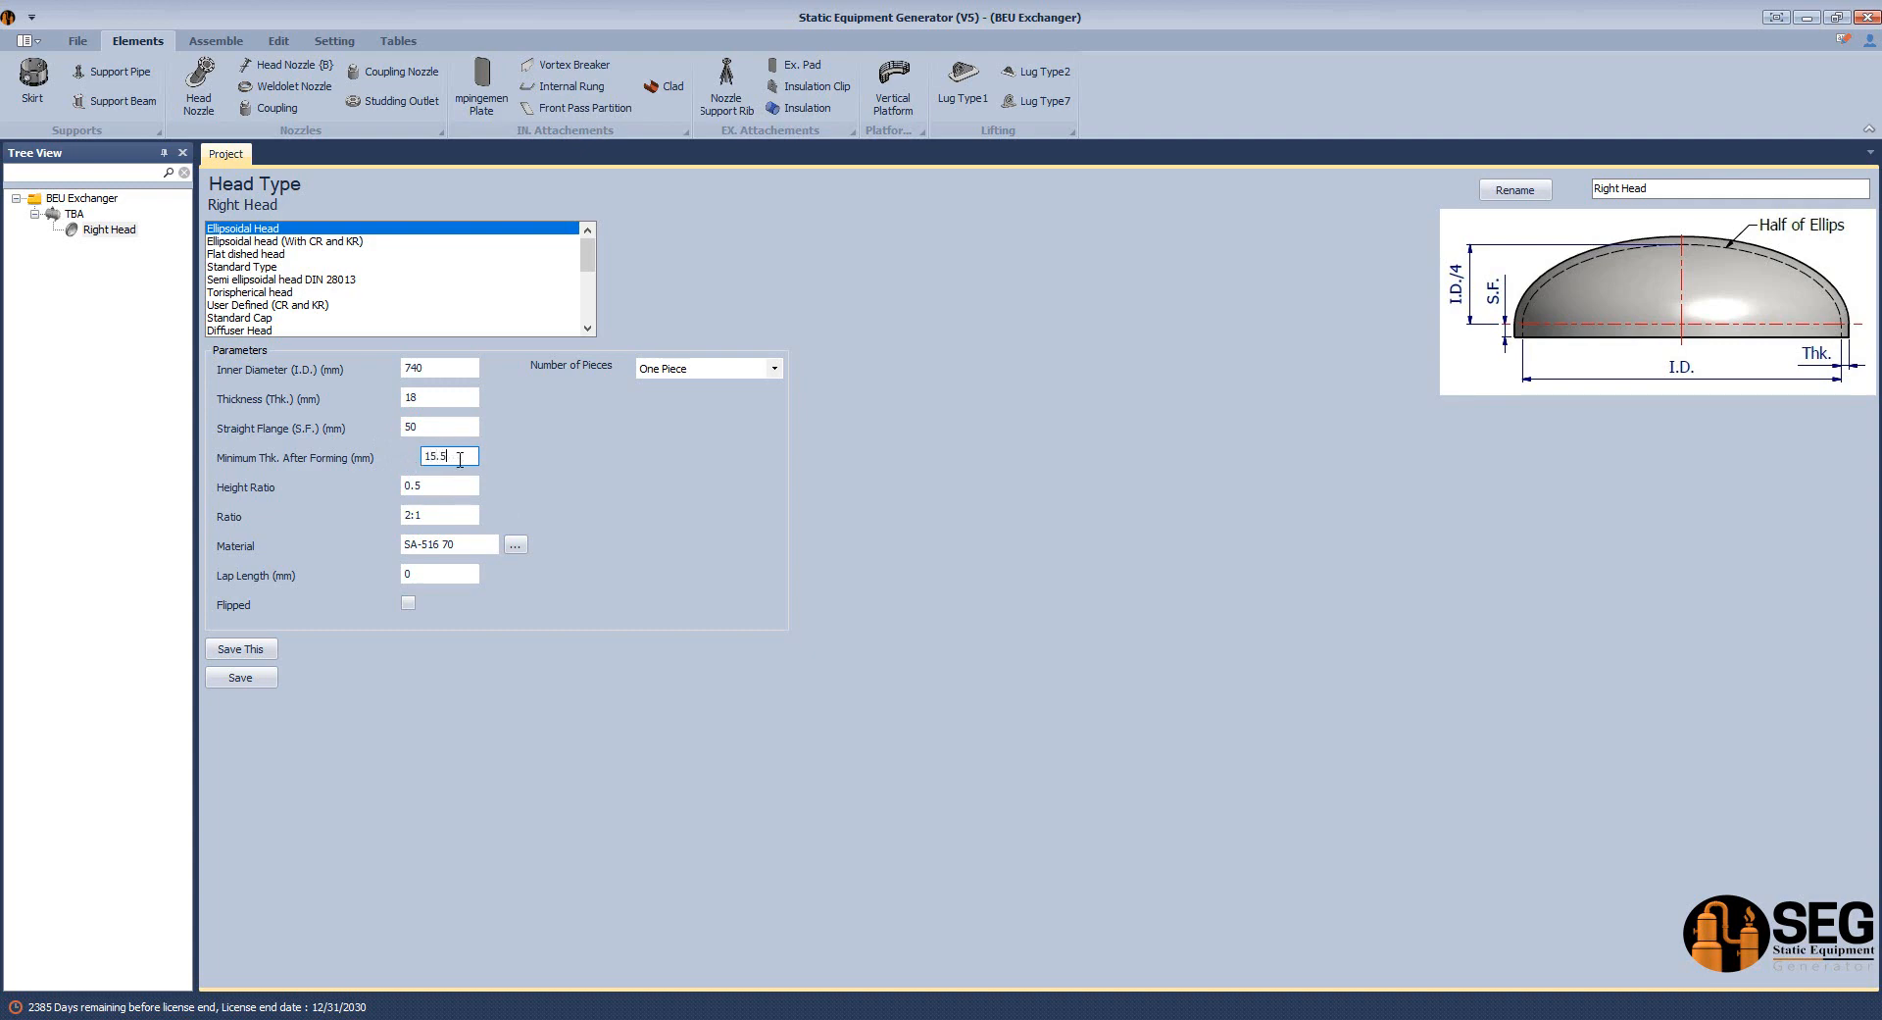
{"action": "key", "text": "Tab"}
{"action": "key", "text": "Tab"}
{"action": "key", "text": "Tab"}
{"action": "left_click", "coordinate": [251, 681]}
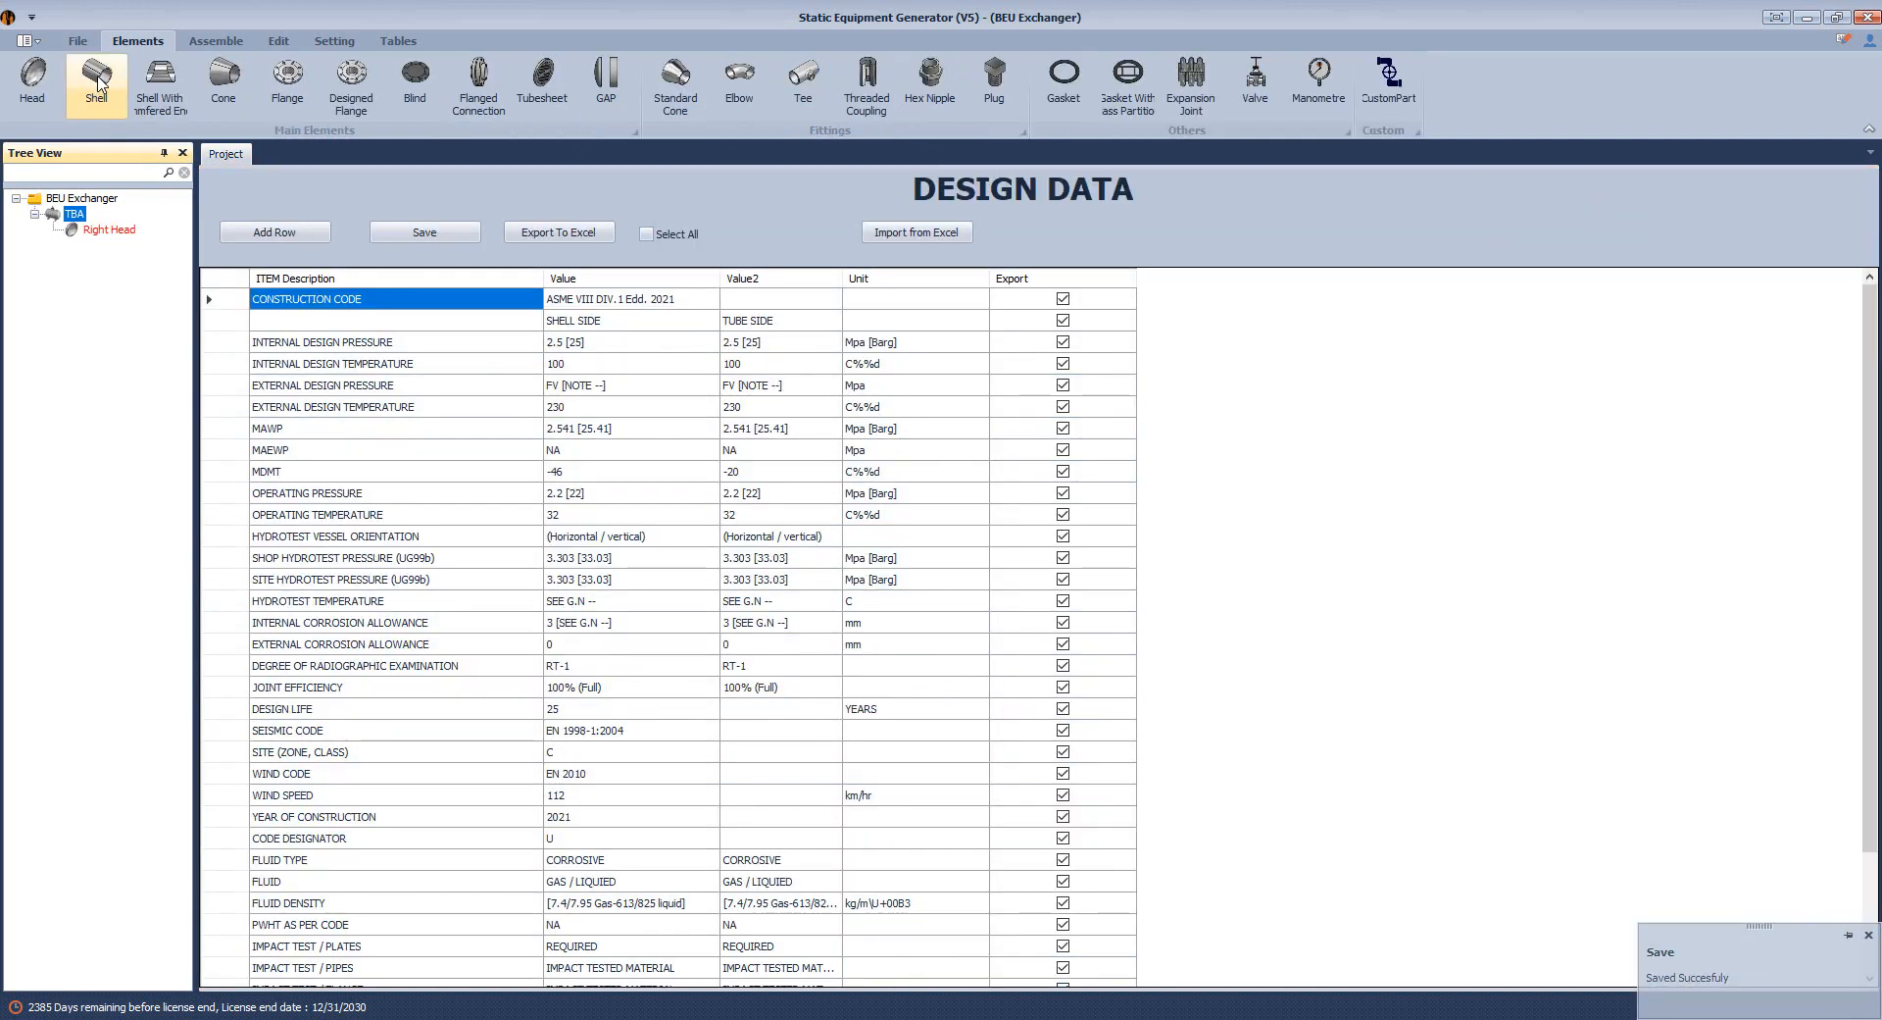
Add a shell element named Can-1 to the TBA equipment and choose Shell as its type.
{"action": "left_click", "coordinate": [97, 83]}
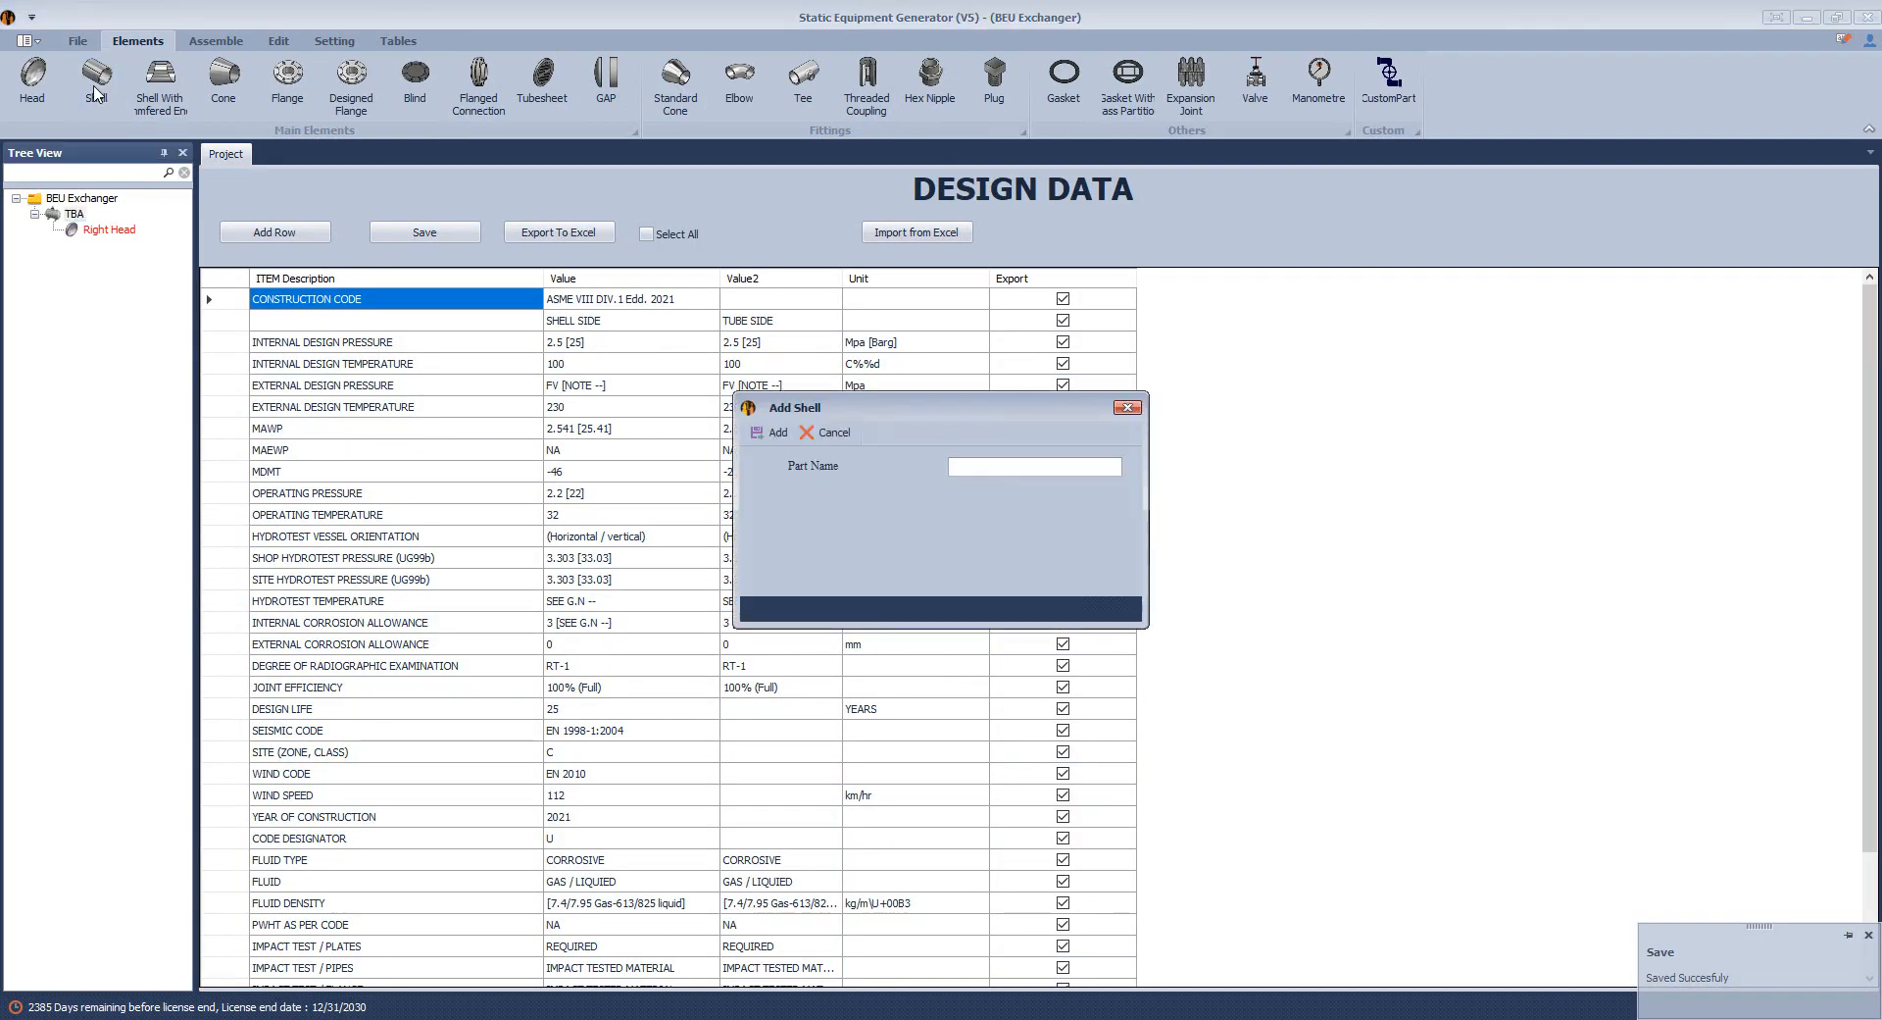
{"action": "key", "text": "Return"}
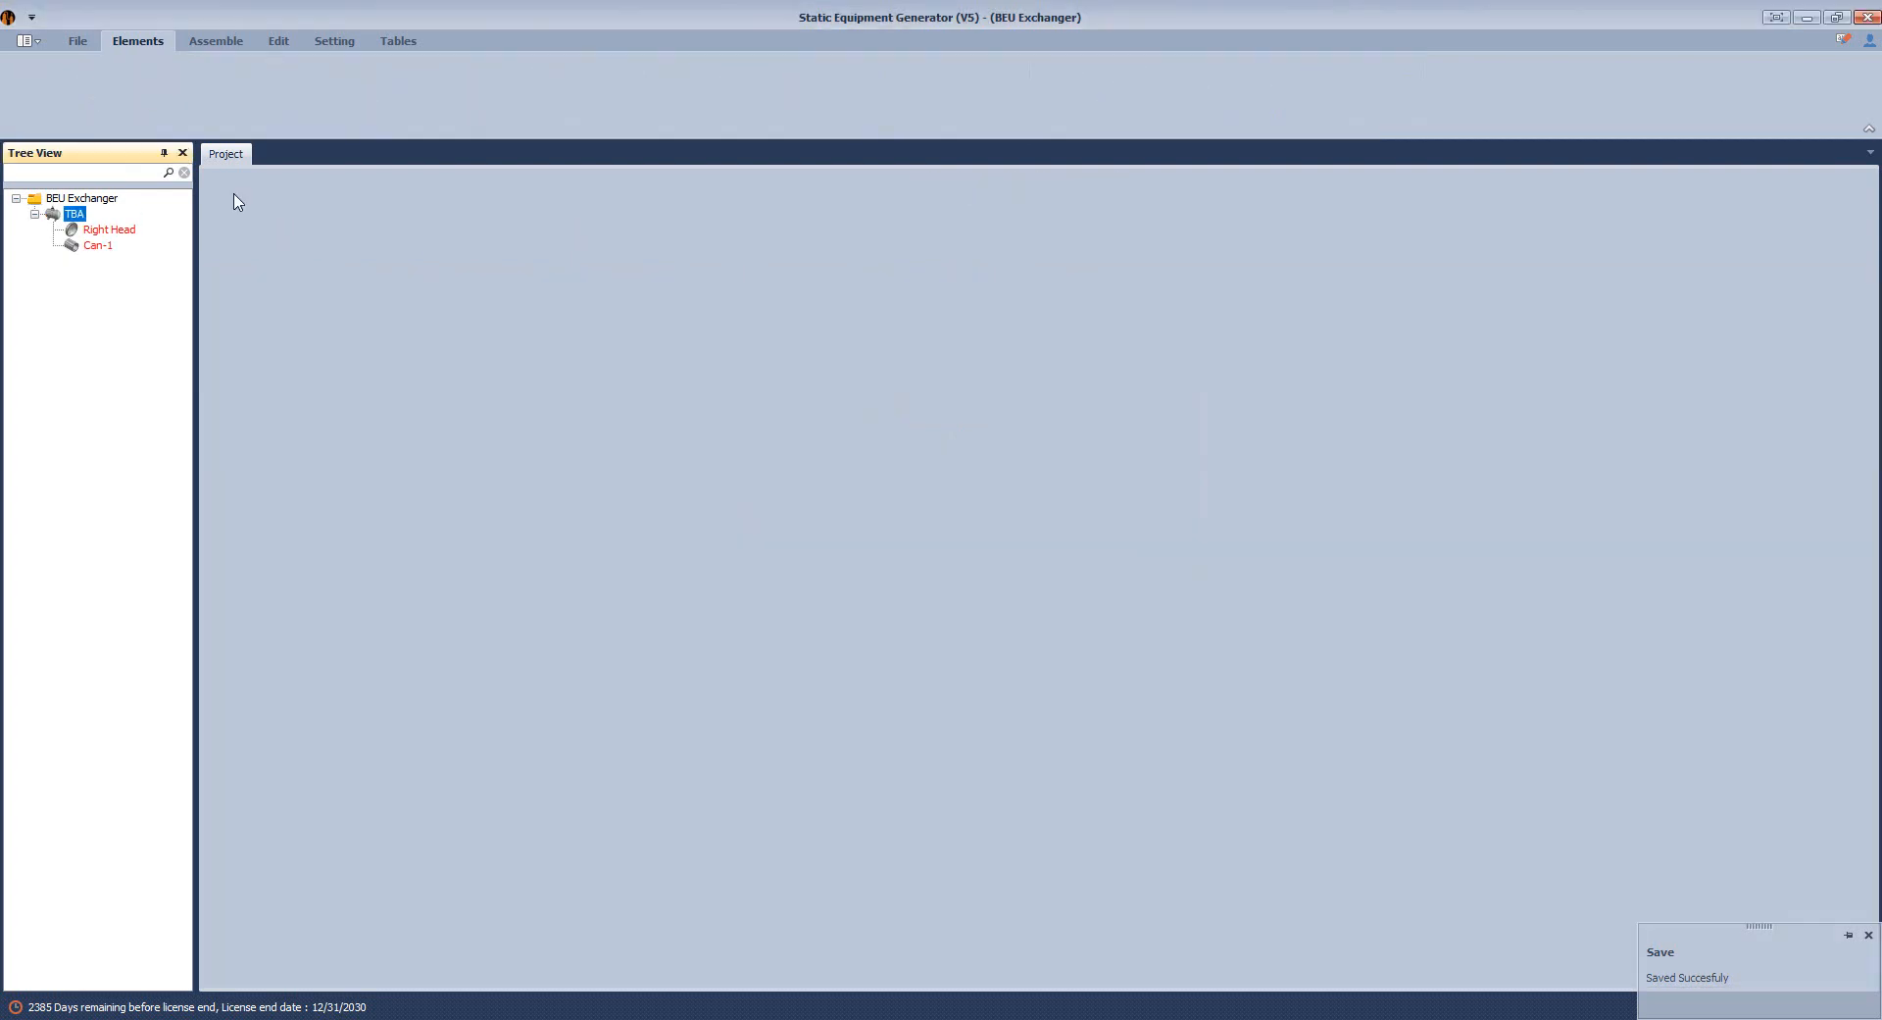
{"action": "left_click", "coordinate": [97, 246]}
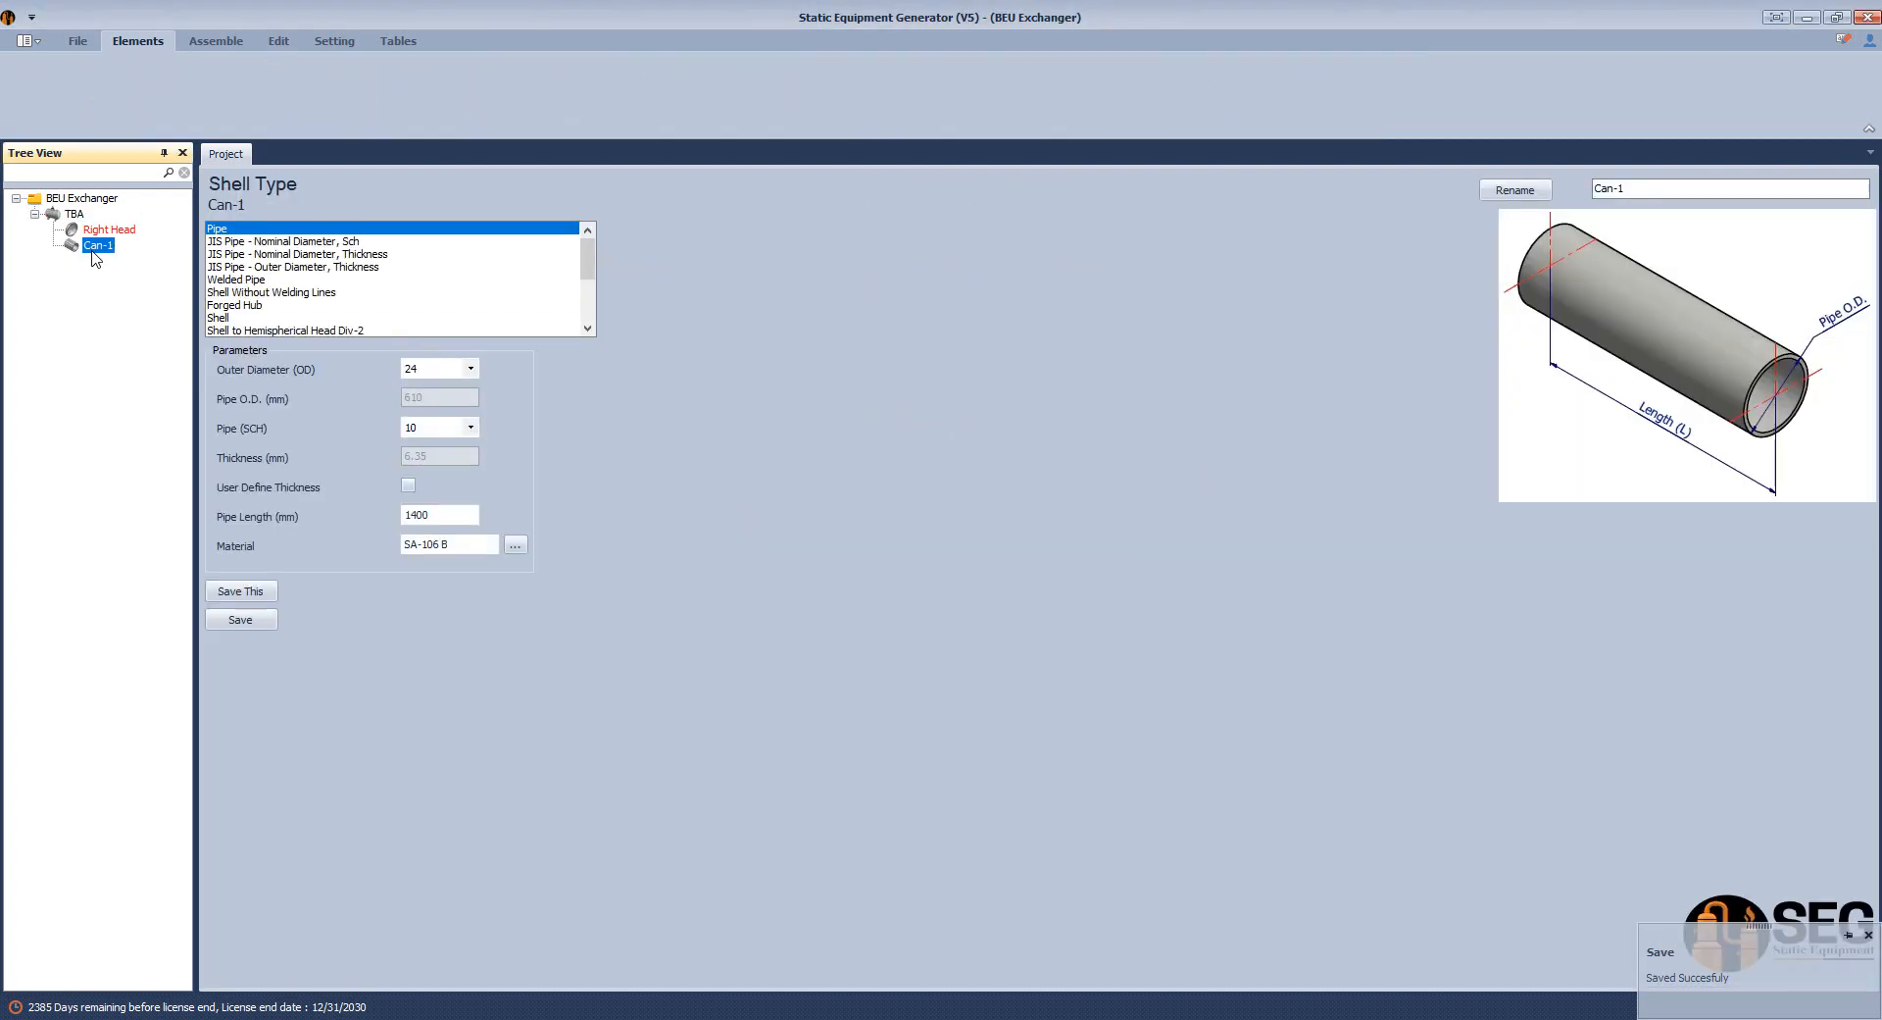
{"action": "left_click", "coordinate": [227, 319]}
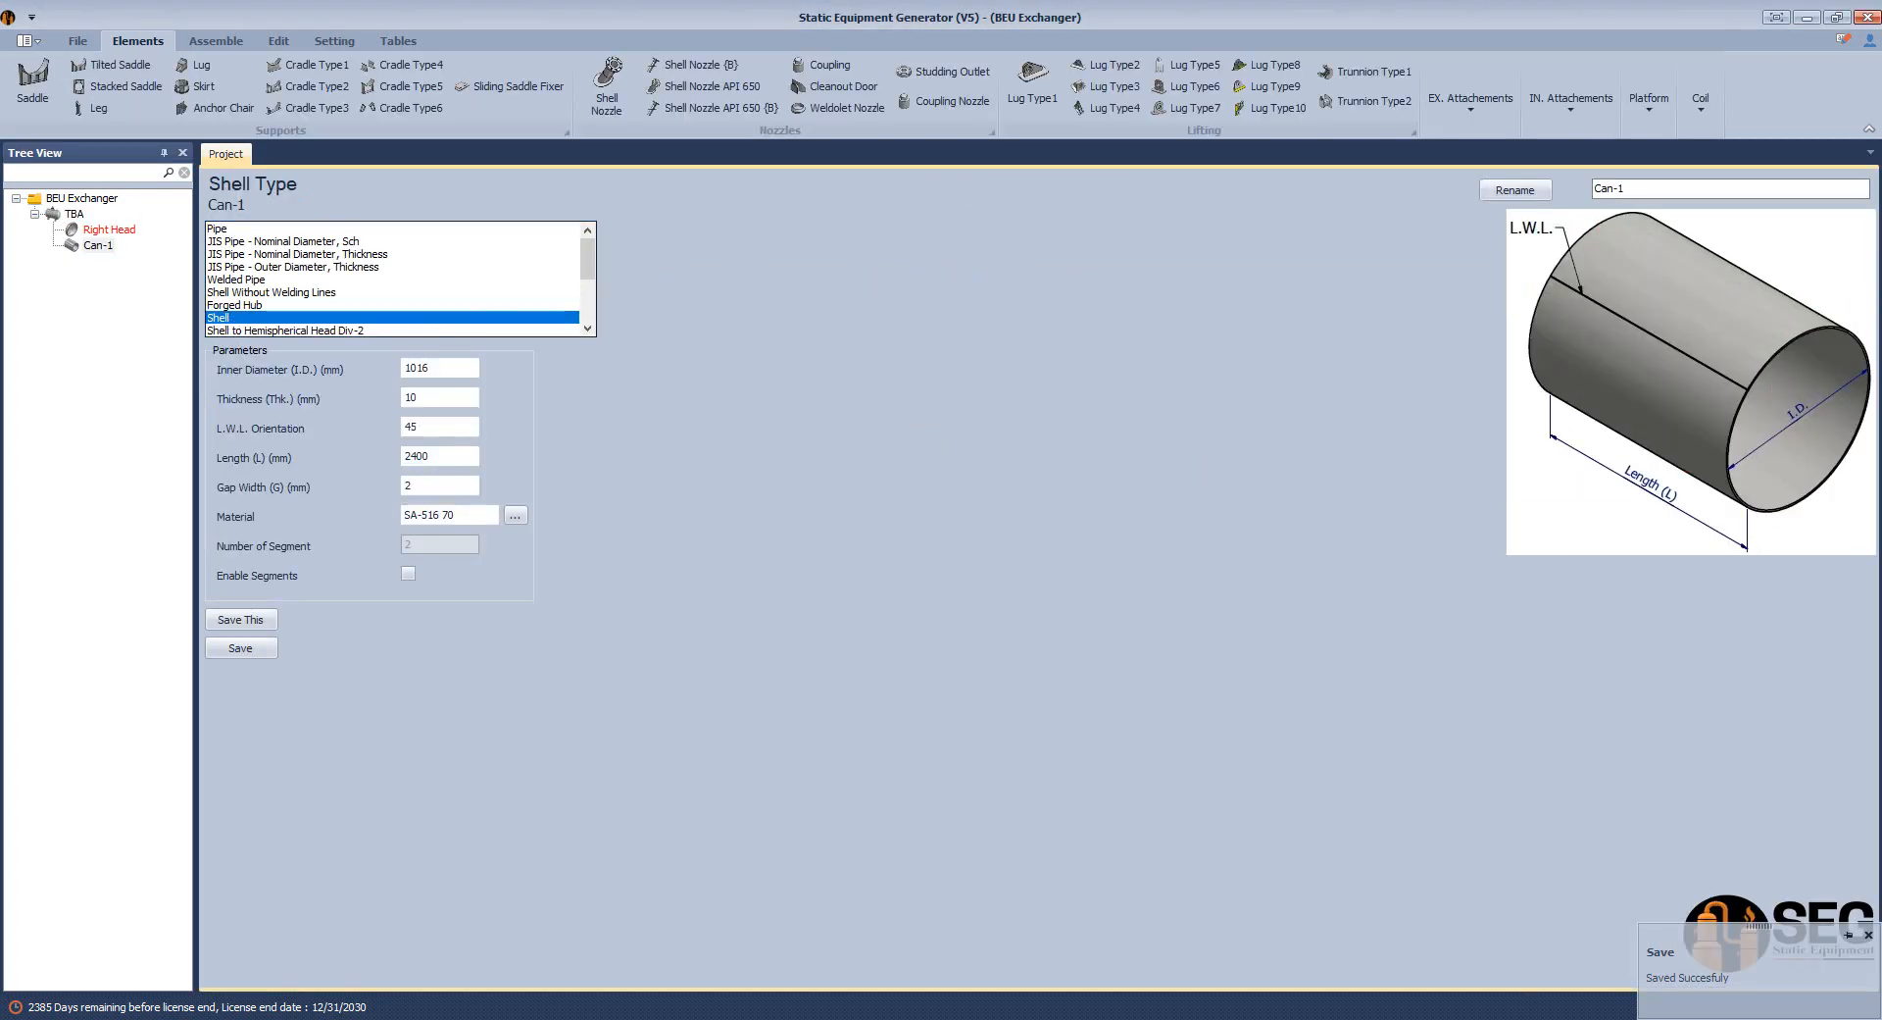
Measure the channel shell's length between its two weld lines in the AutoCAD GA drawing without placing a dimension.
{"action": "left_click", "coordinate": [1414, 1017]}
{"action": "left_click", "coordinate": [1092, 968]}
{"action": "mouse_move", "coordinate": [996, 415]}
{"action": "middle_mouse_down"}
{"action": "mouse_move", "coordinate": [1117, 526]}
{"action": "mouse_move", "coordinate": [1153, 710]}
{"action": "middle_mouse_up"}
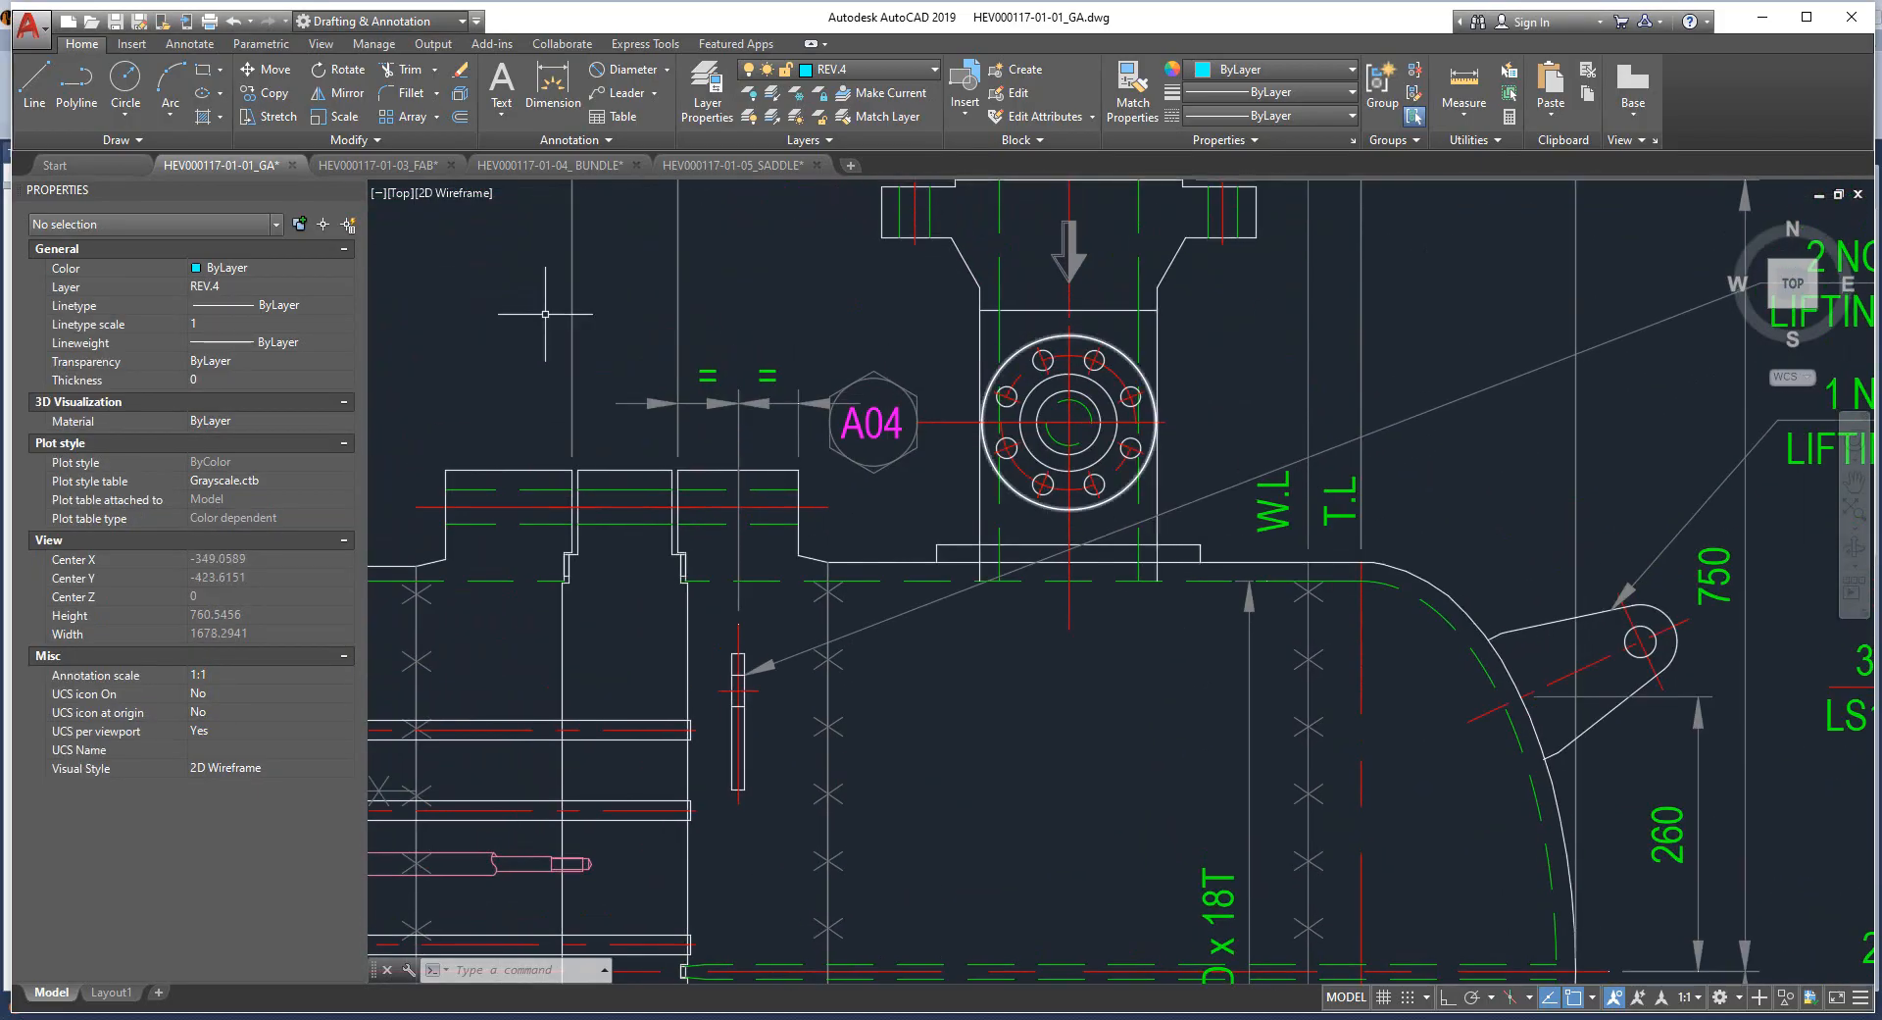
{"action": "left_click", "coordinate": [553, 88]}
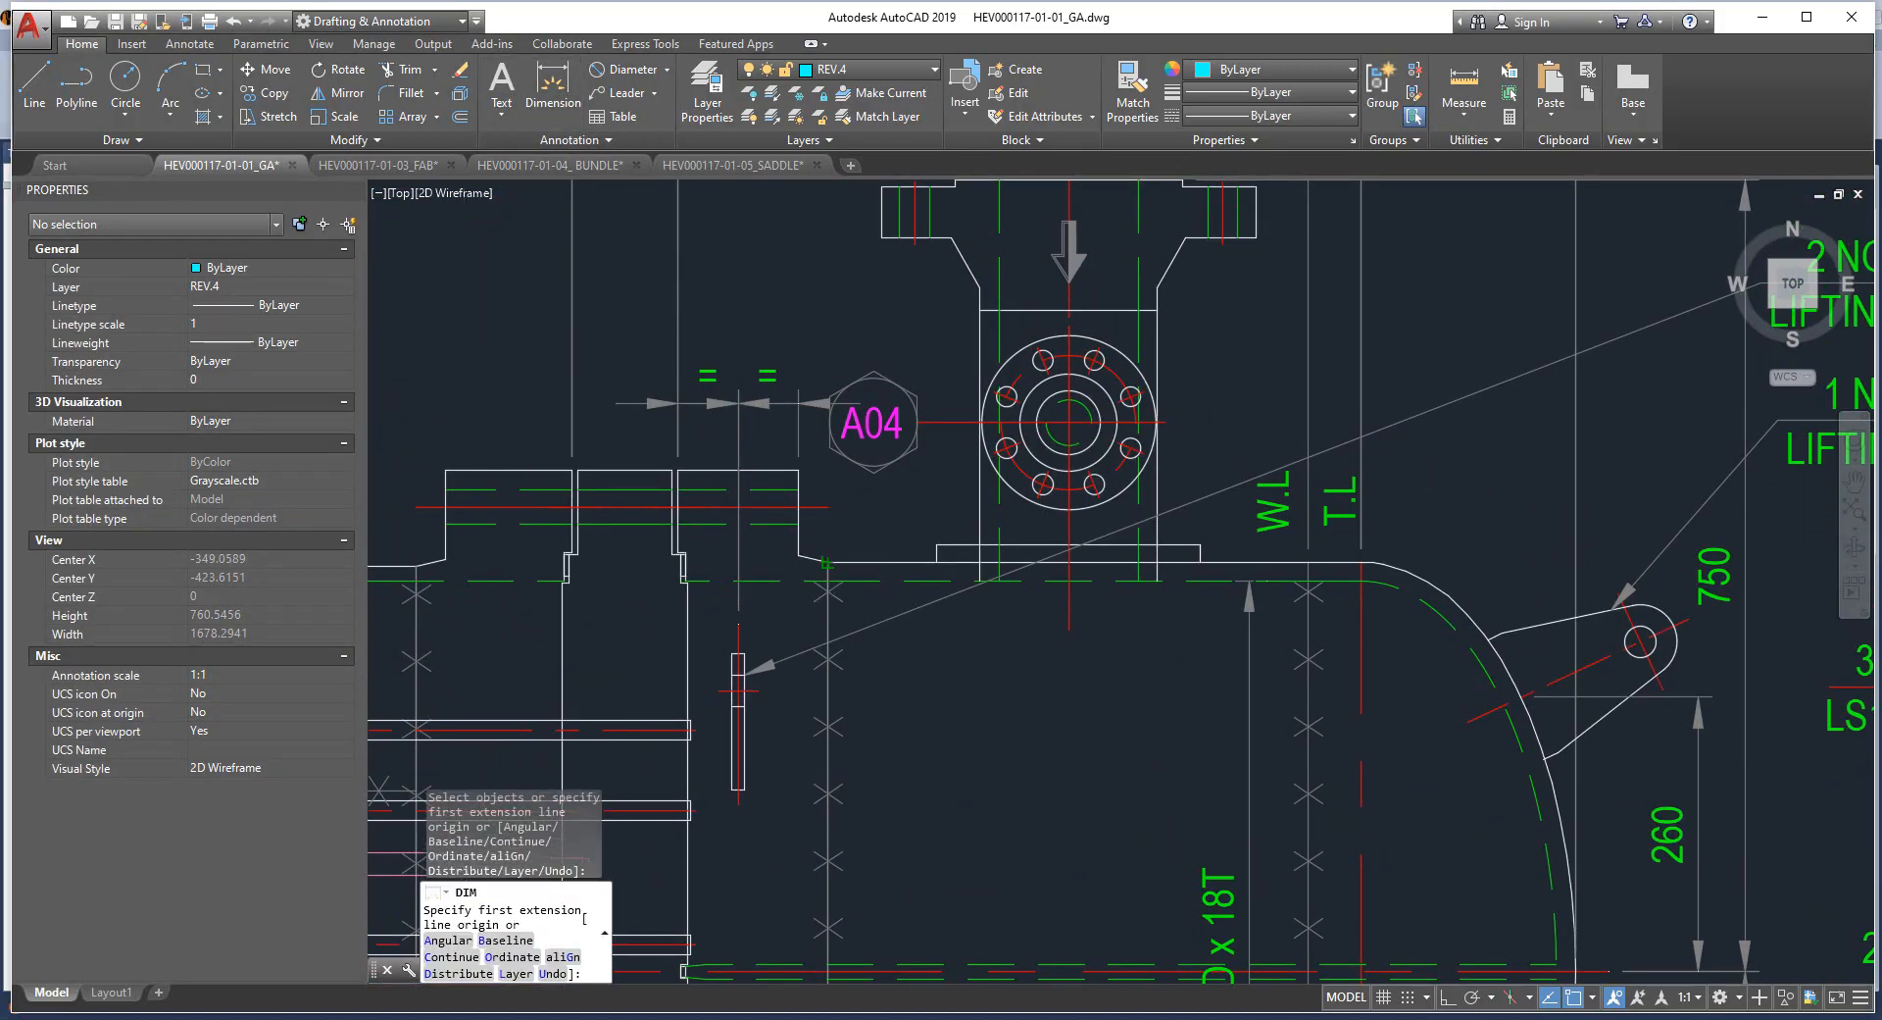
{"action": "left_click", "coordinate": [827, 563]}
{"action": "left_click", "coordinate": [1308, 563]}
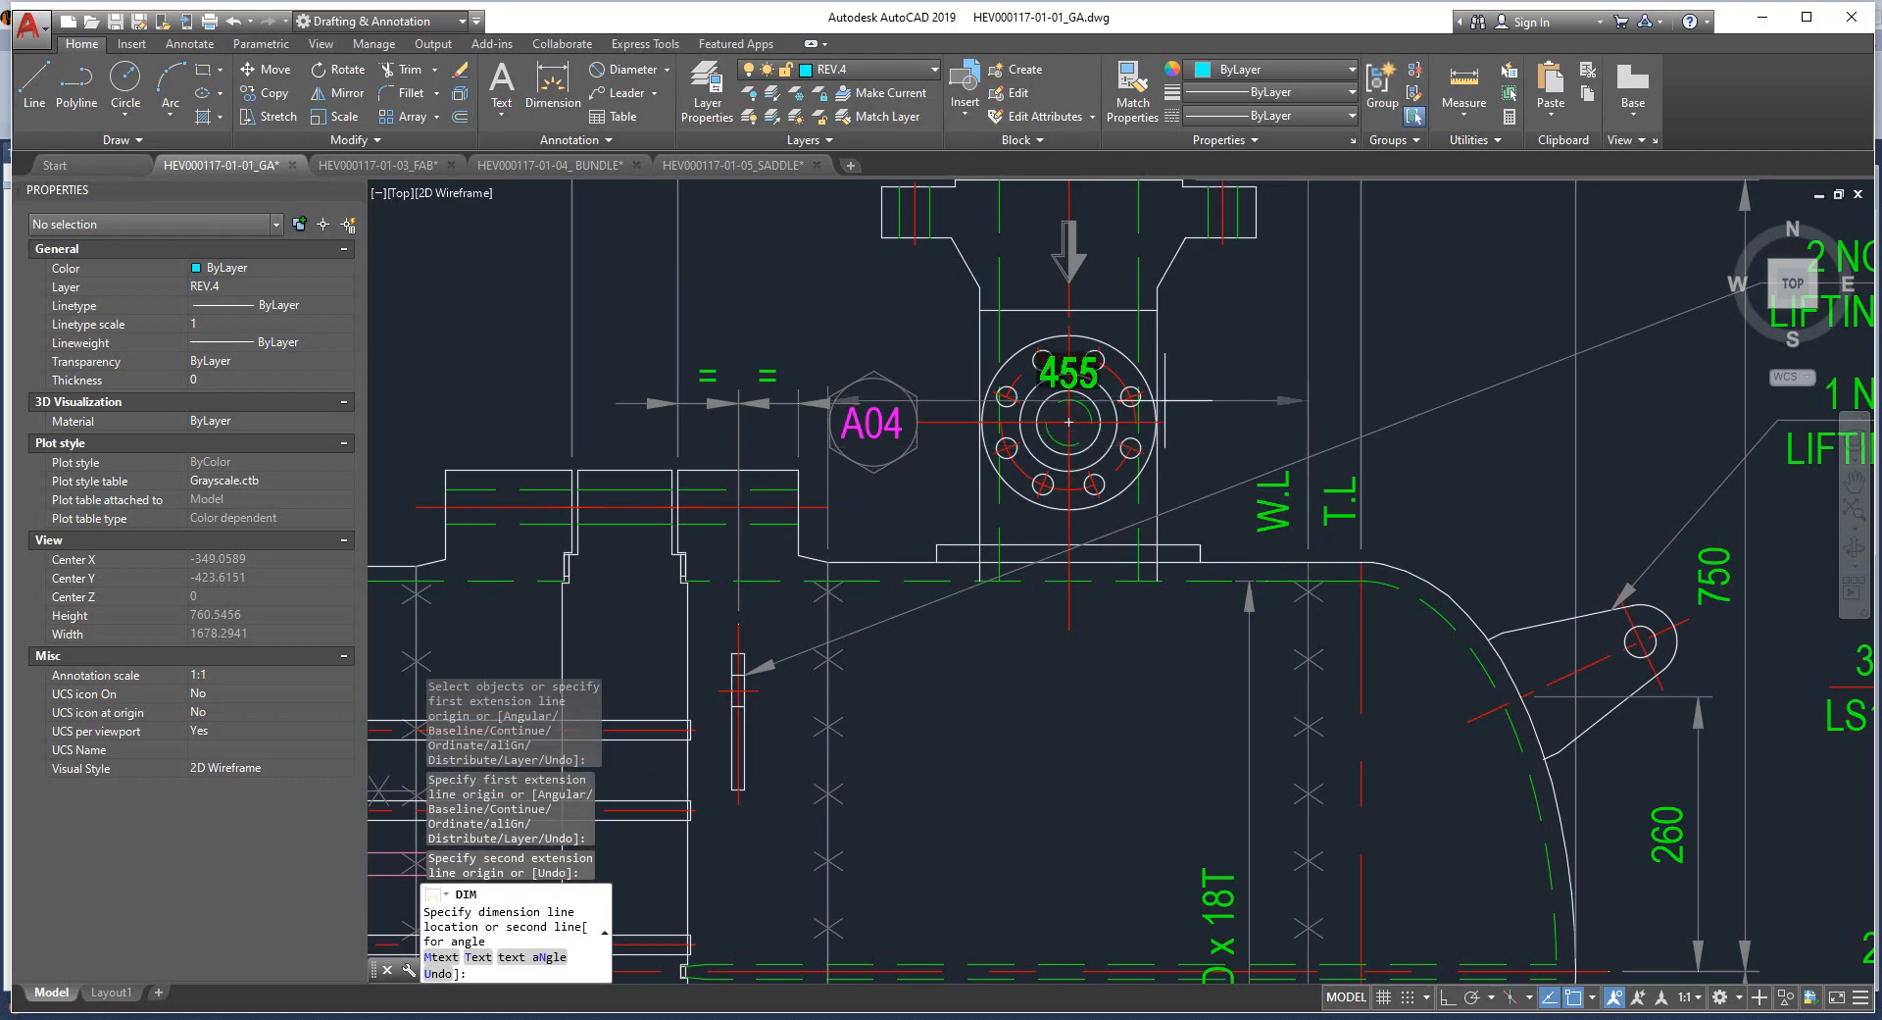
{"action": "key", "text": "Escape"}
{"action": "left_click", "coordinate": [1343, 1017]}
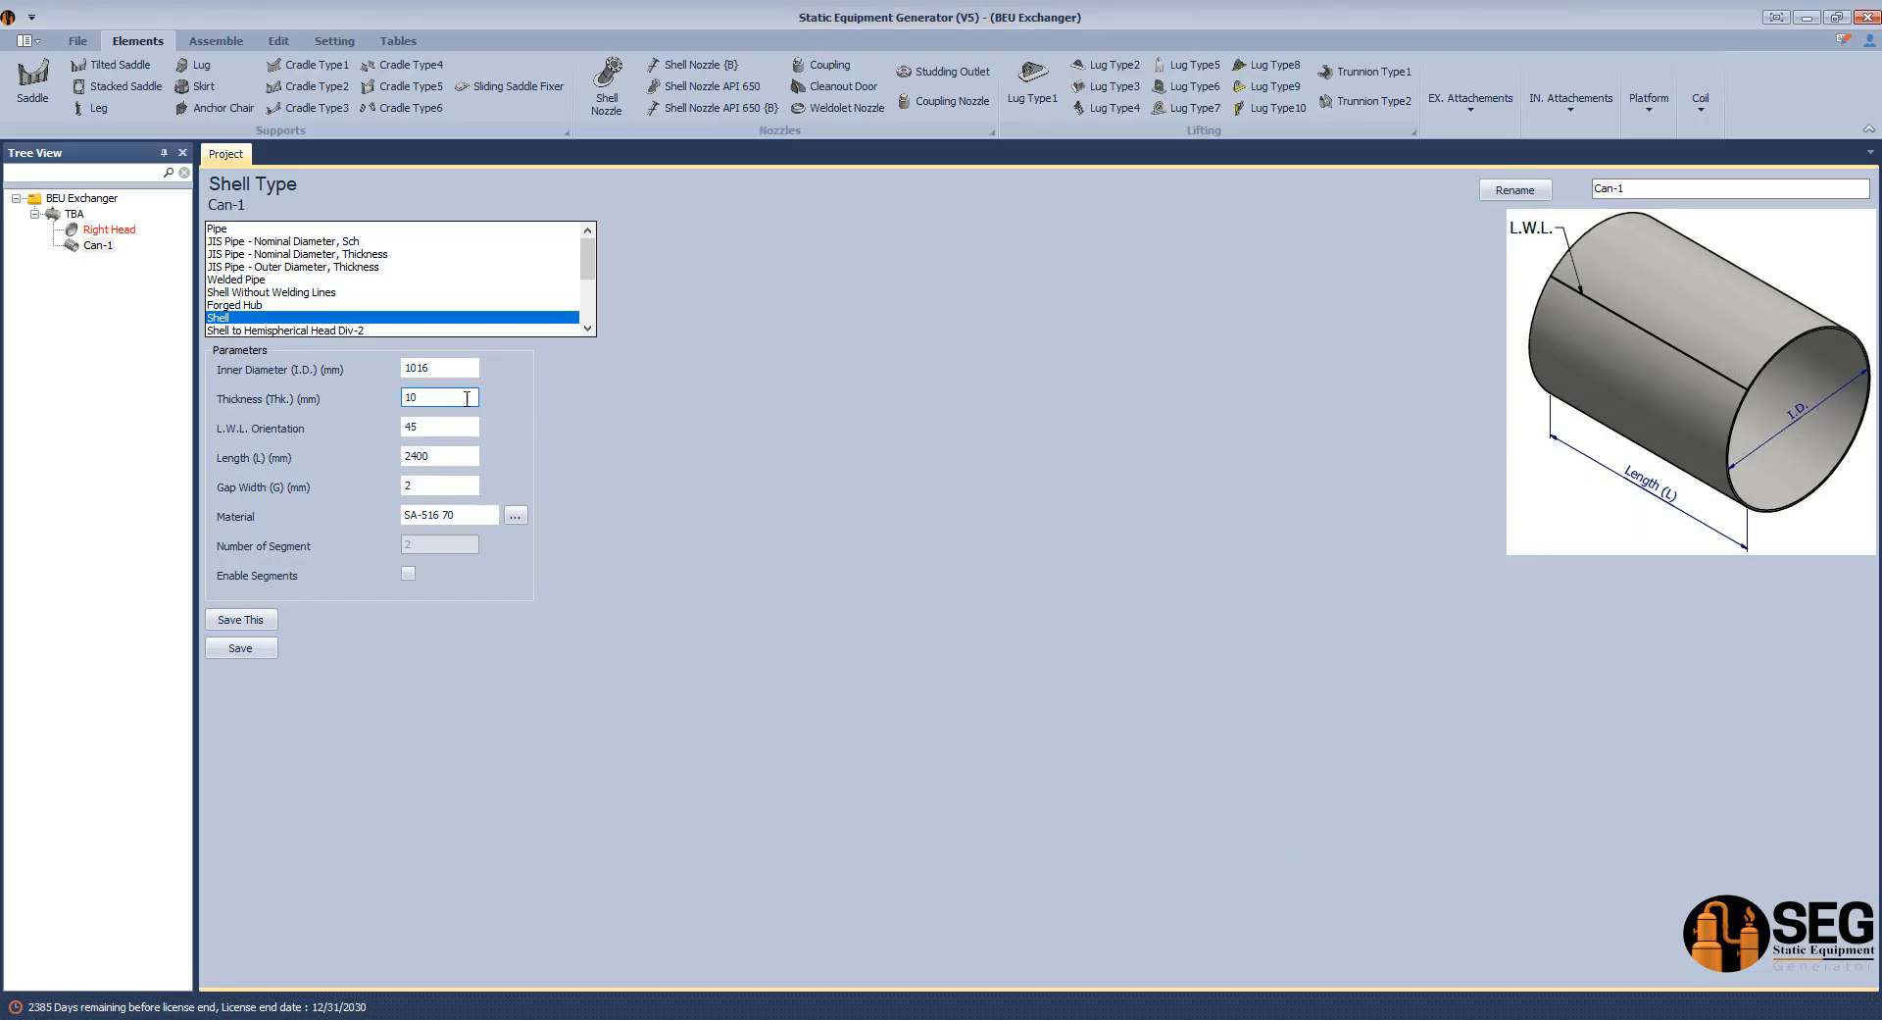
Set Can-1's inner diameter to 740 mm and its thickness to 18 mm.
{"action": "left_click", "coordinate": [429, 369]}
{"action": "double_click", "coordinate": [419, 369]}
{"action": "type", "text": "740"}
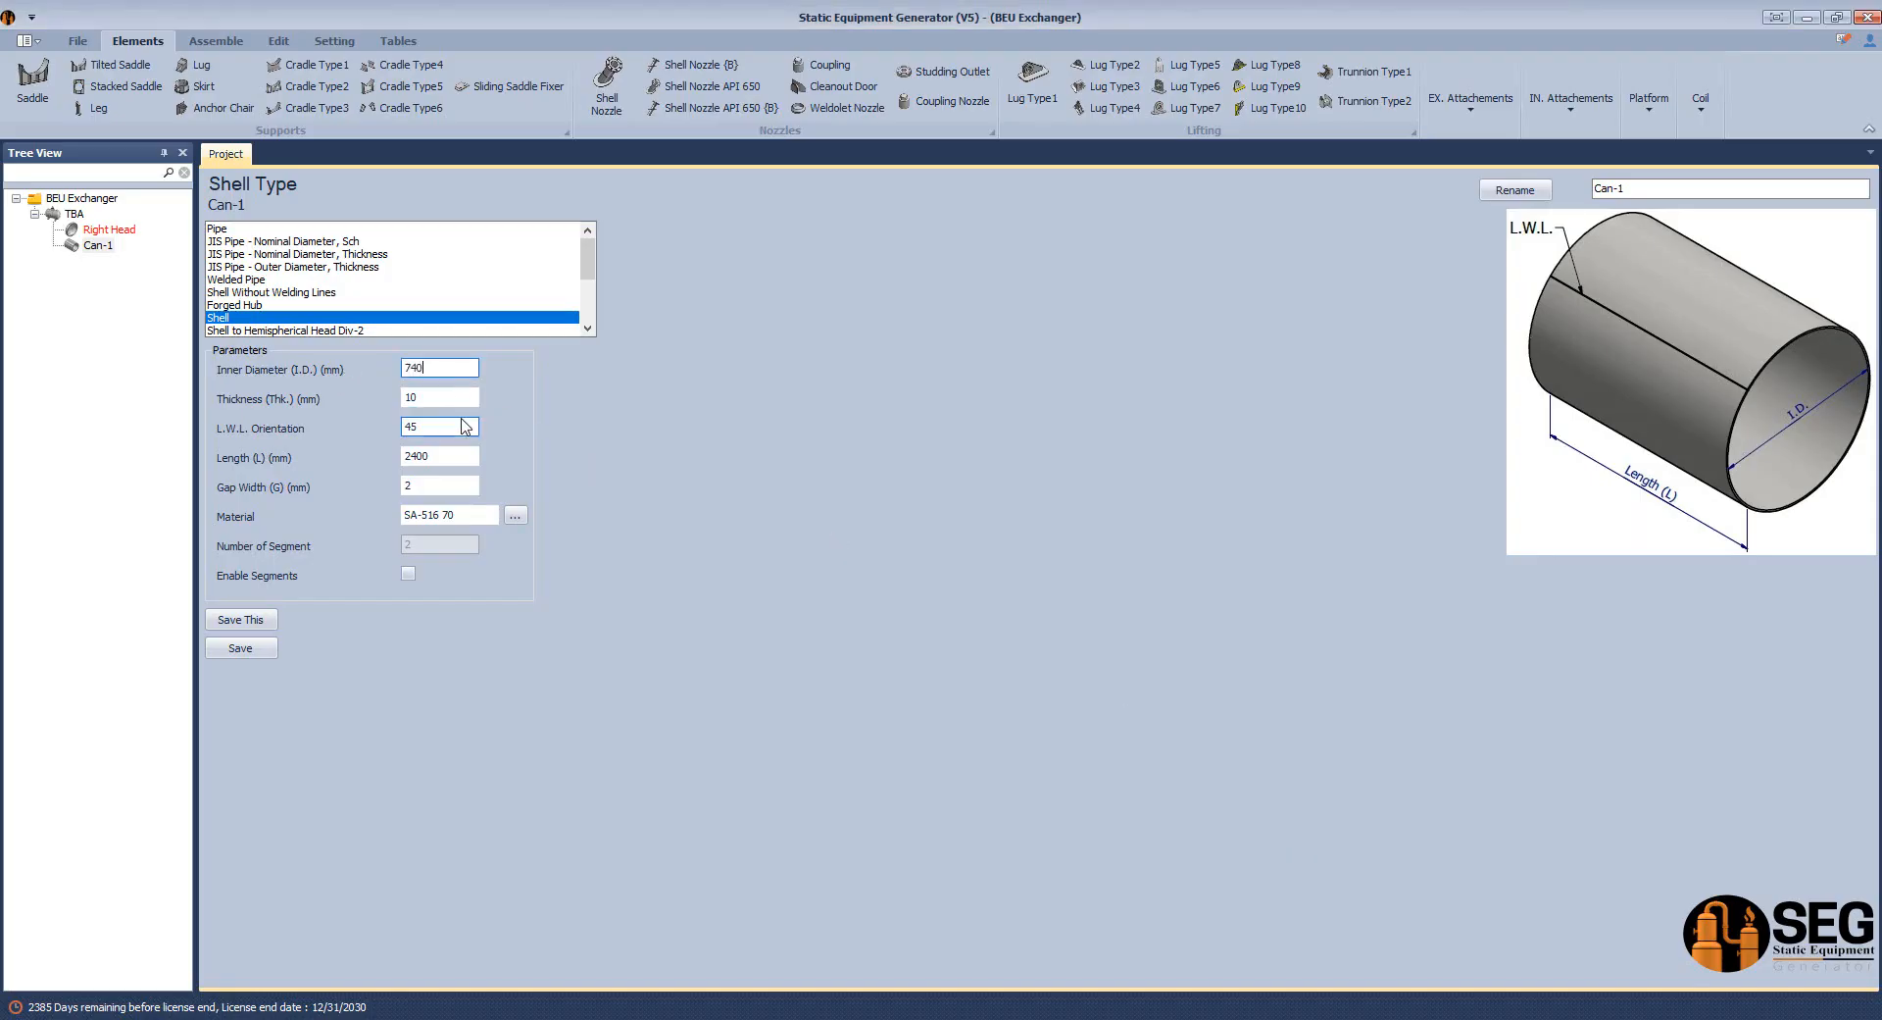
{"action": "left_click", "coordinate": [450, 396]}
{"action": "type", "text": "18"}
{"action": "key", "text": "Tab"}
Examine the end view in the AutoCAD GA drawing for the orientation of the channel shell's longitudinal seam.
{"action": "left_click", "coordinate": [1407, 1019]}
{"action": "left_click", "coordinate": [1126, 983]}
{"action": "scroll", "coordinate": [1269, 562], "scroll_direction": "down", "scroll_amount": 2}
{"action": "middle_click_drag", "start_coordinate": [1269, 562], "coordinate": [1047, 521]}
{"action": "scroll", "coordinate": [1047, 522], "scroll_direction": "up", "scroll_amount": 3}
{"action": "scroll", "coordinate": [1372, 588], "scroll_direction": "down", "scroll_amount": 5}
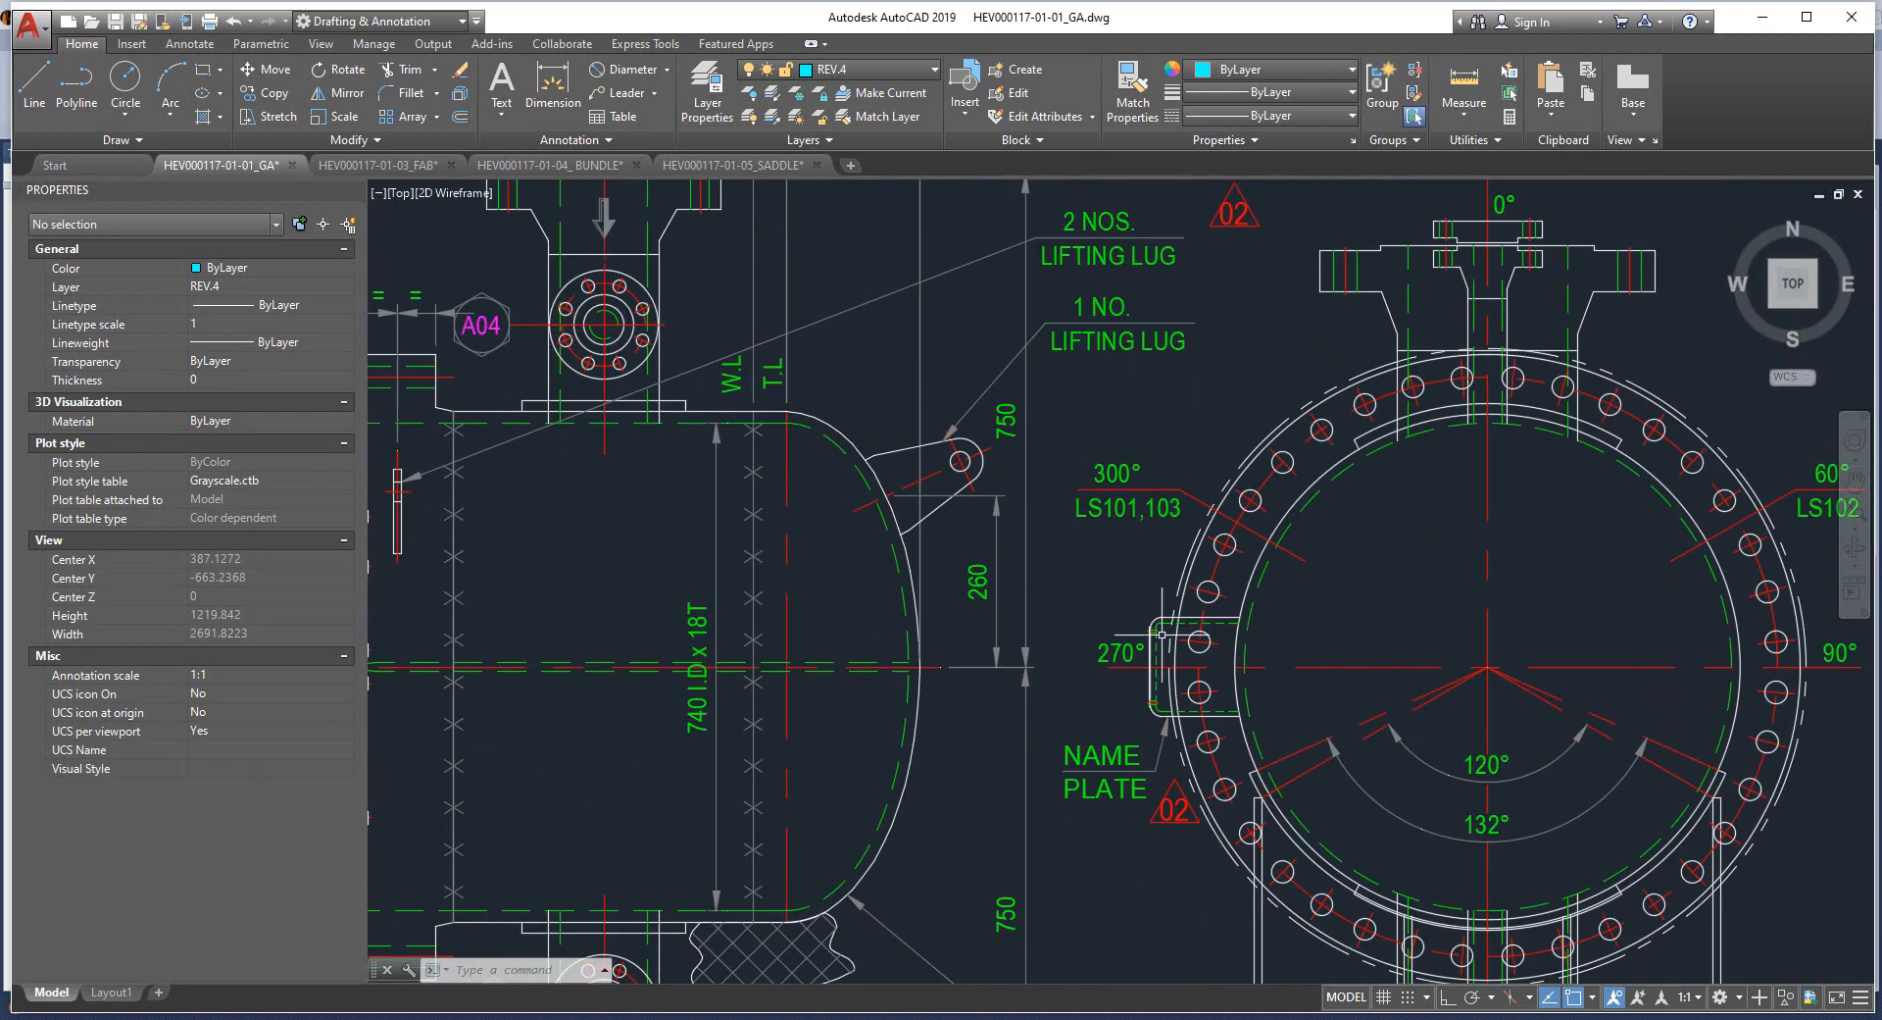
{"action": "scroll", "coordinate": [1563, 574], "scroll_direction": "up", "scroll_amount": 1}
{"action": "scroll", "coordinate": [1065, 520], "scroll_direction": "up", "scroll_amount": 4}
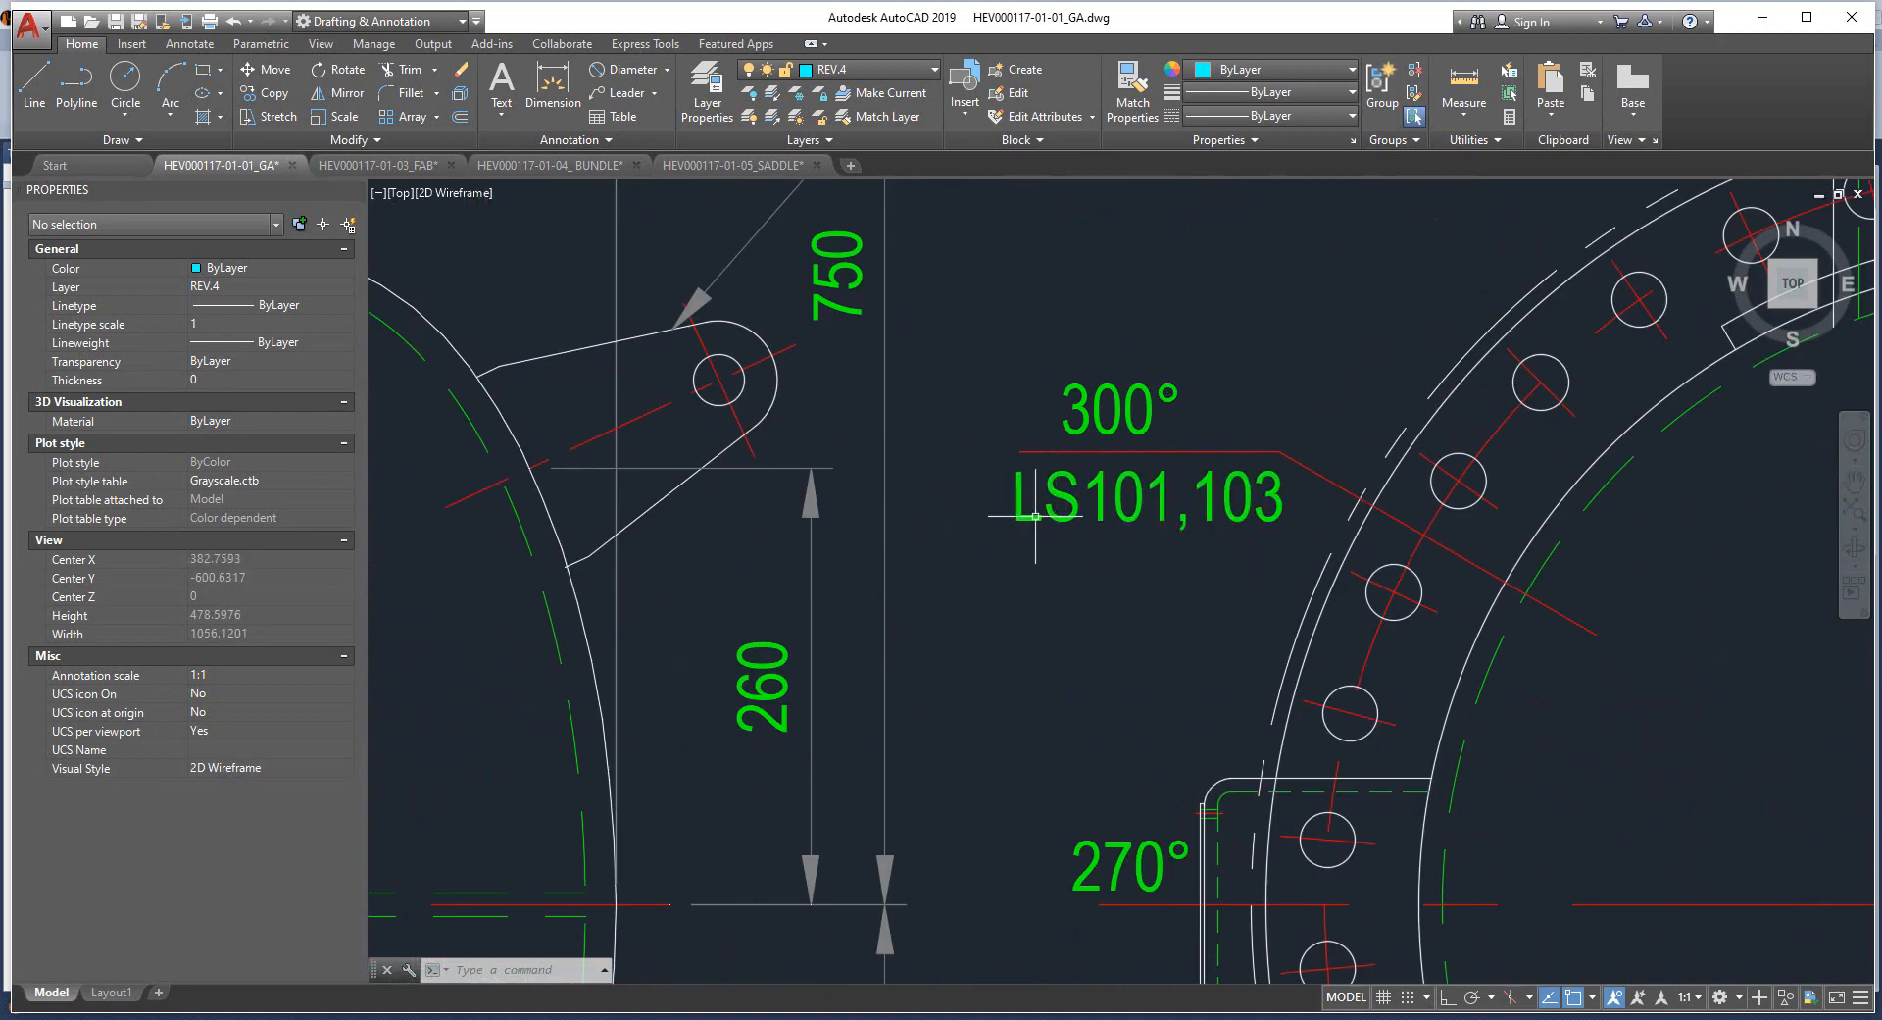
{"action": "scroll", "coordinate": [1120, 438], "scroll_direction": "down", "scroll_amount": 2}
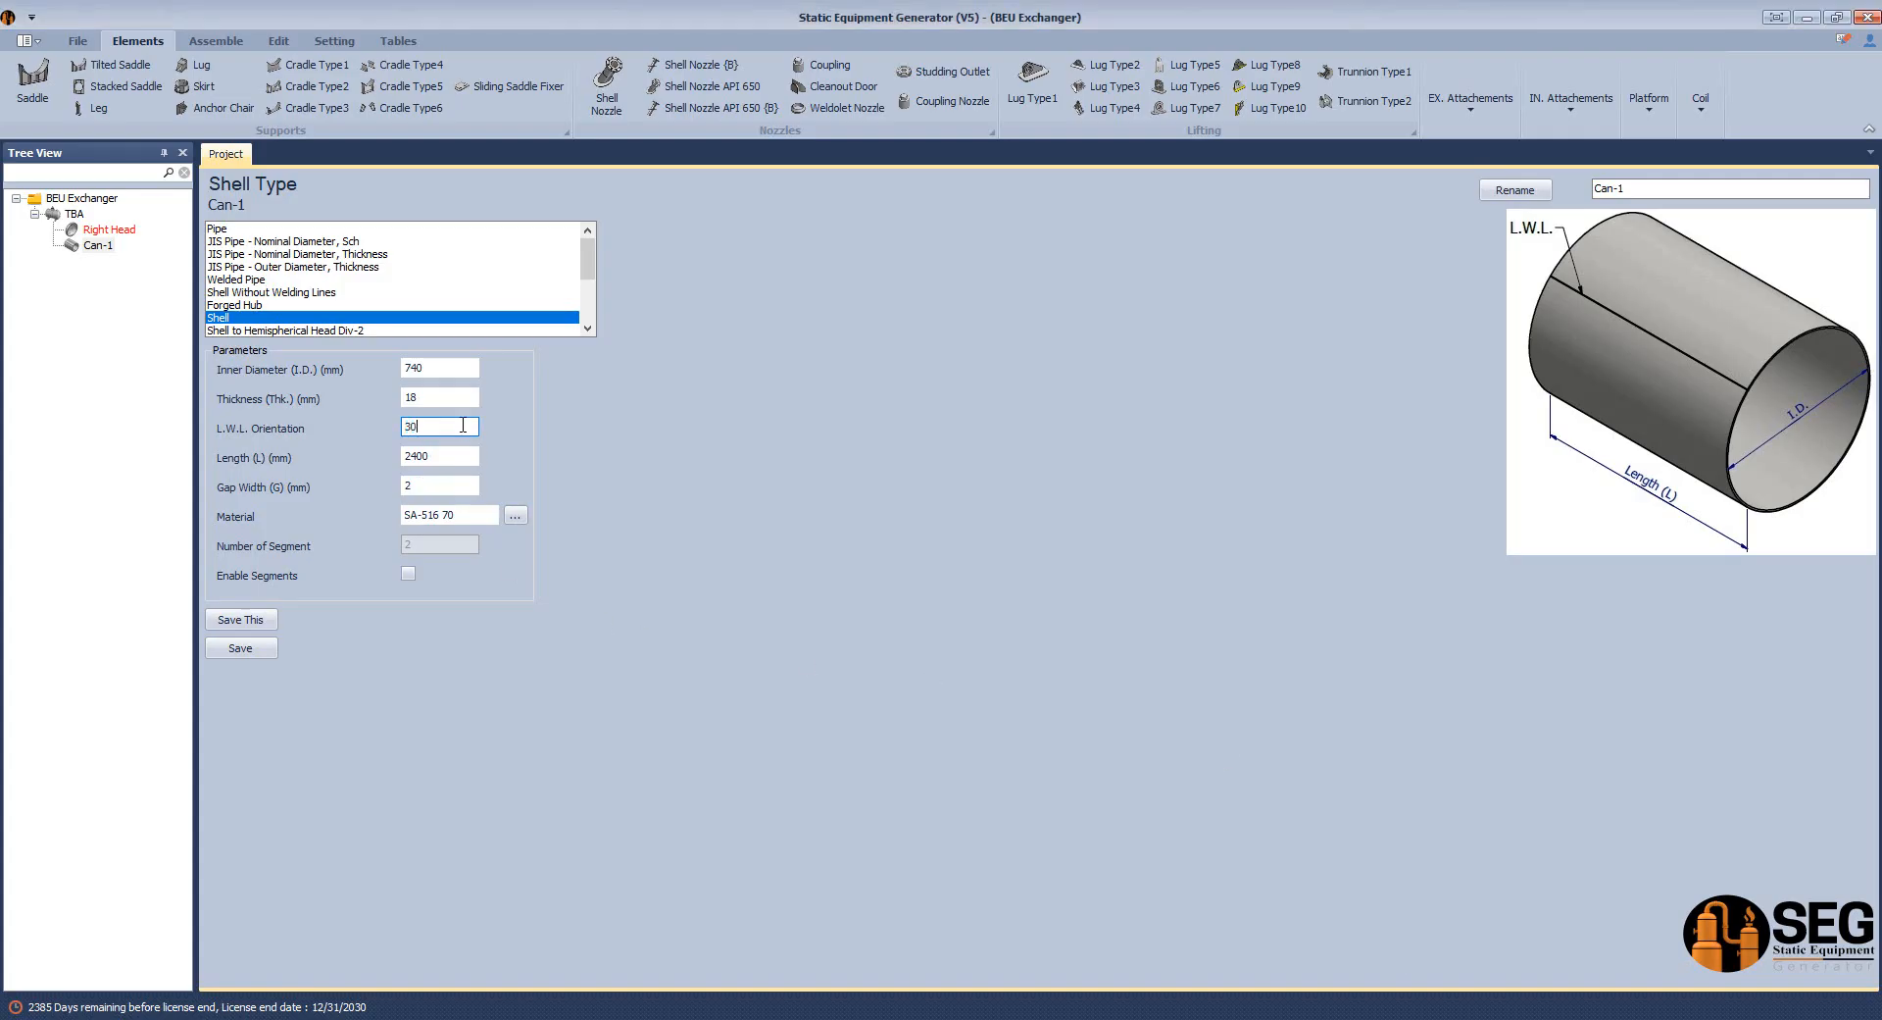
Set Can-1's L.W.L. orientation to 300 and its length to 455 mm, then save the shell.
{"action": "type", "text": "300"}
{"action": "key", "text": "Tab"}
{"action": "type", "text": "455"}
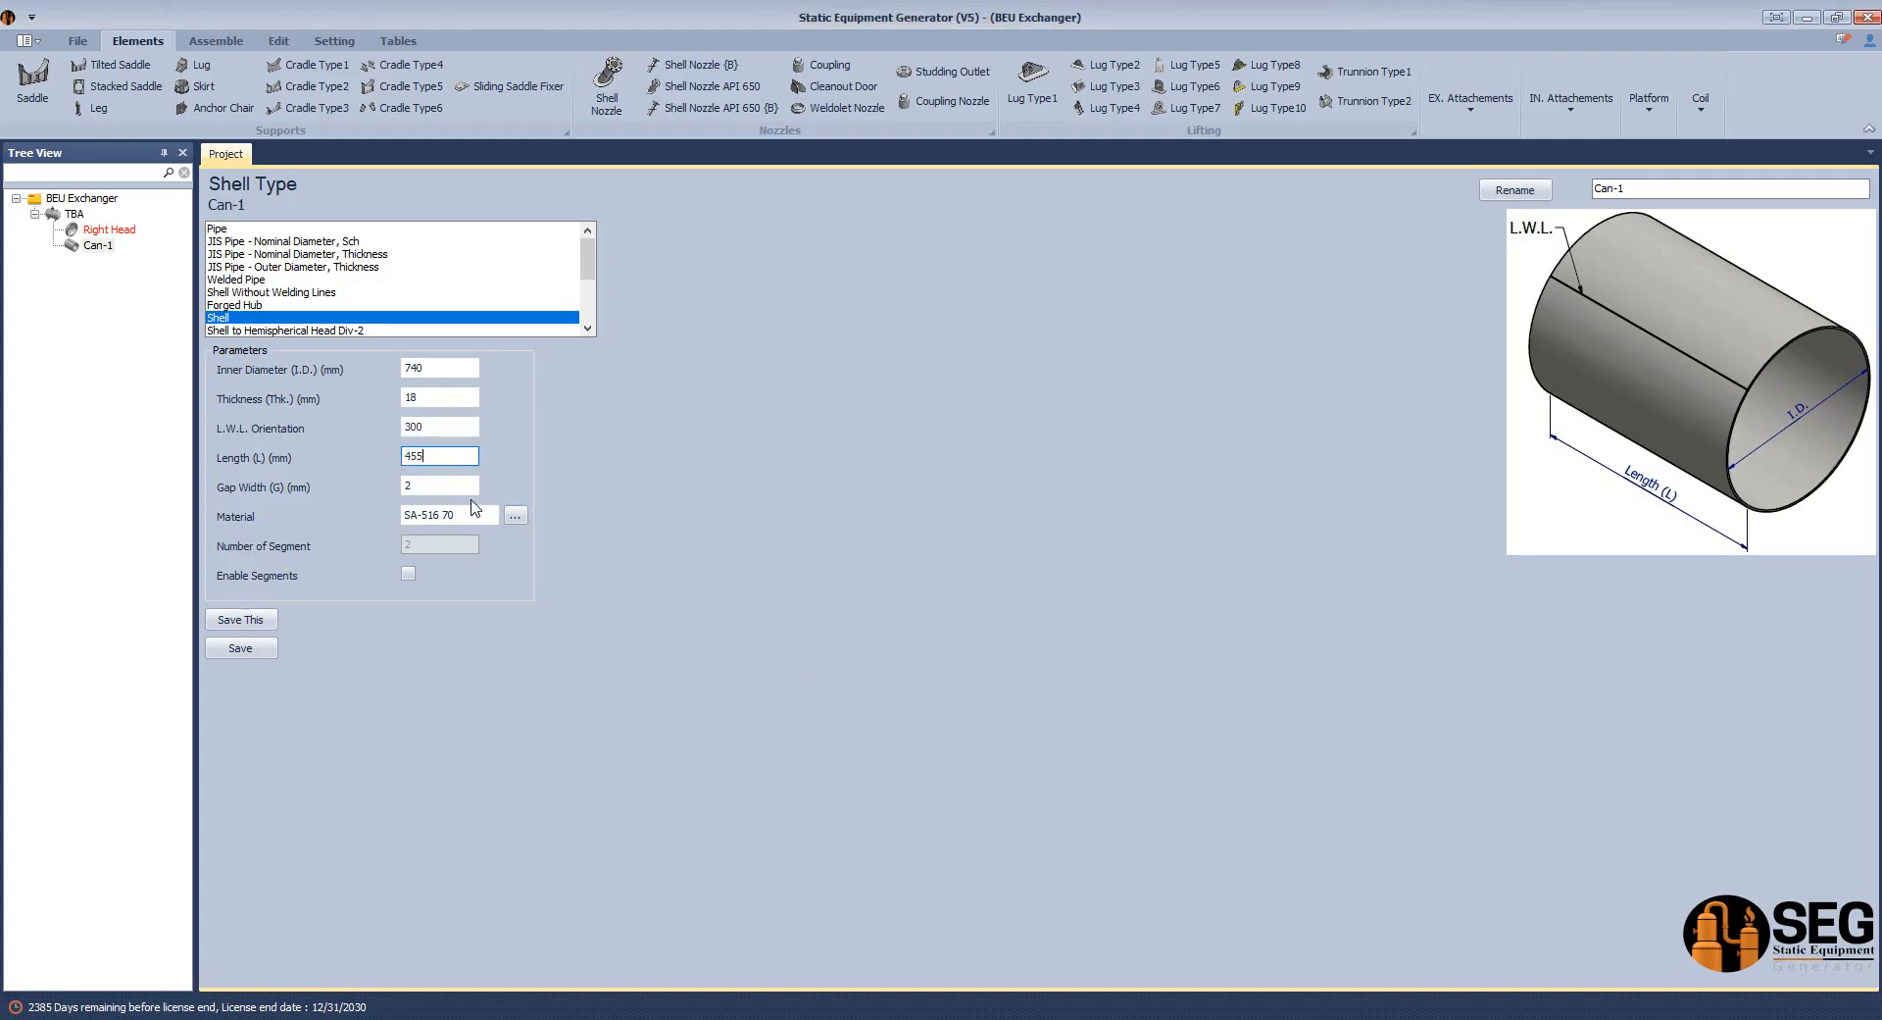
{"action": "key", "text": "Tab"}
{"action": "left_click", "coordinate": [240, 648]}
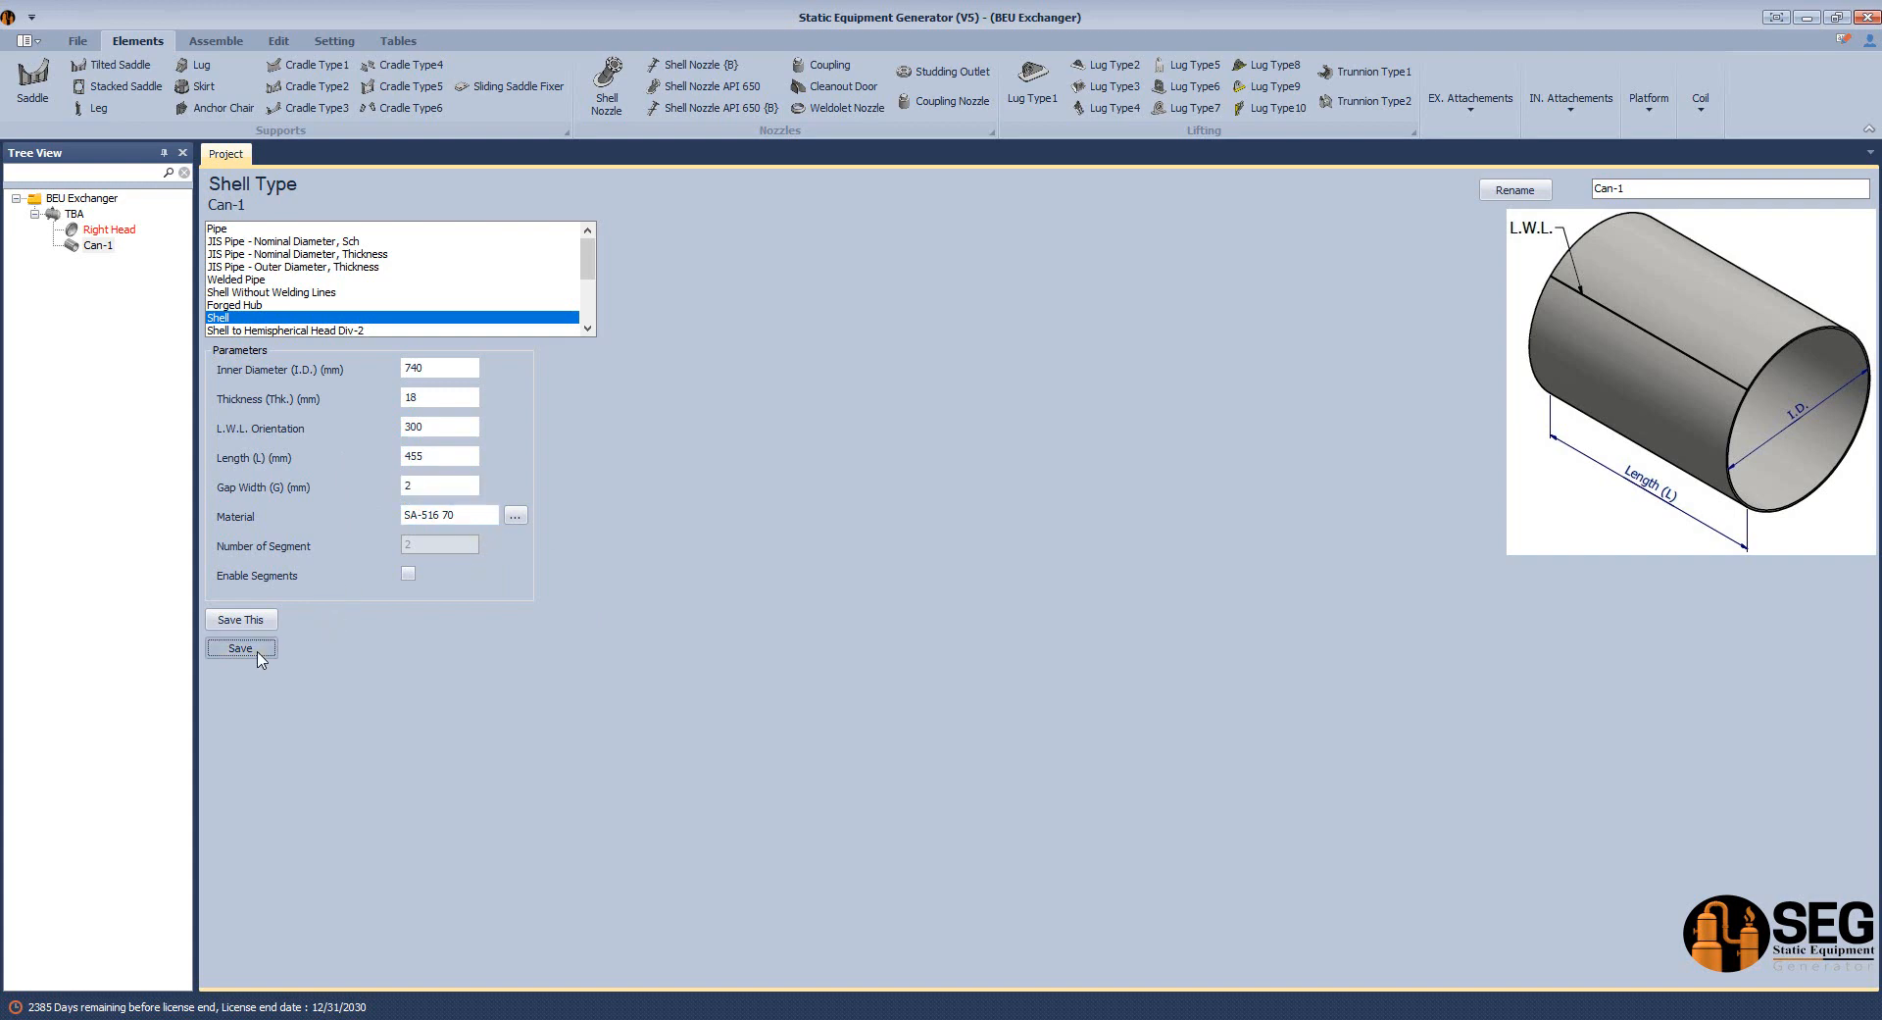
Start building the TBA assembly in Inventor and meanwhile examine the channel flange and its gasket face in the AutoCAD GA drawing.
{"action": "left_click", "coordinate": [74, 214]}
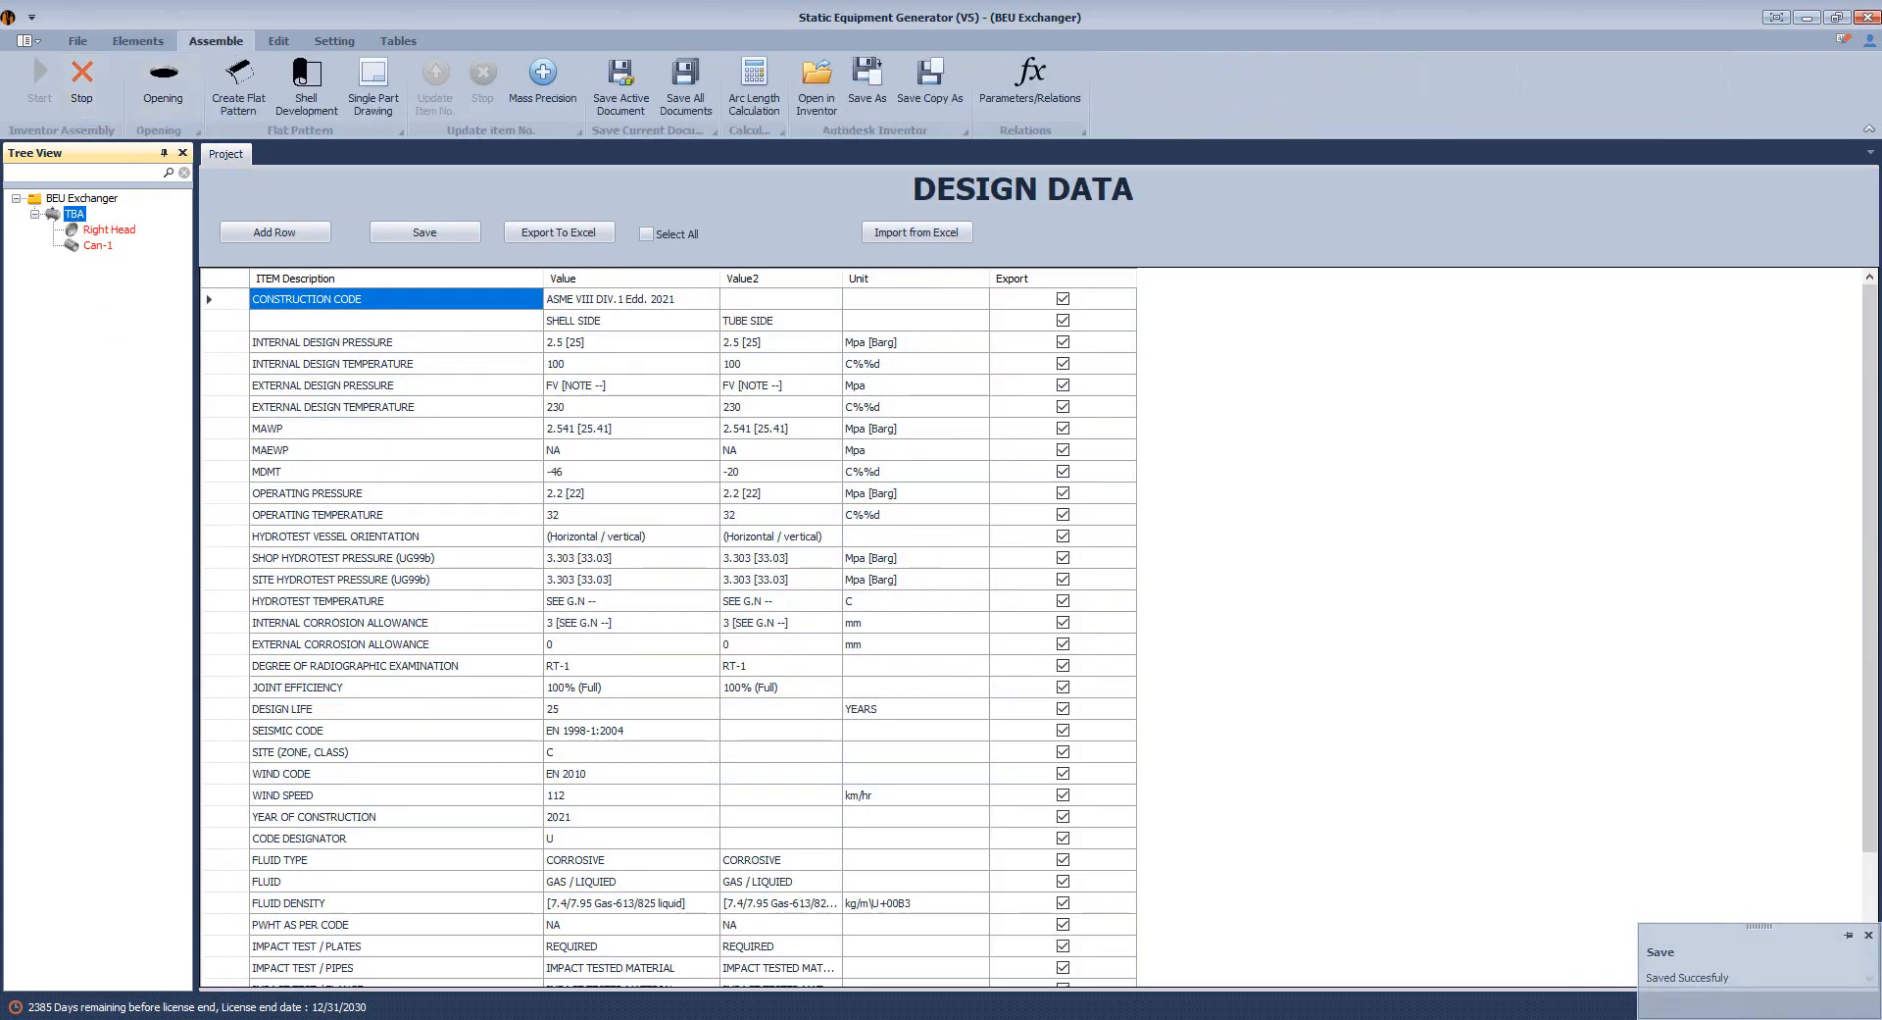
{"action": "left_click", "coordinate": [1410, 1018]}
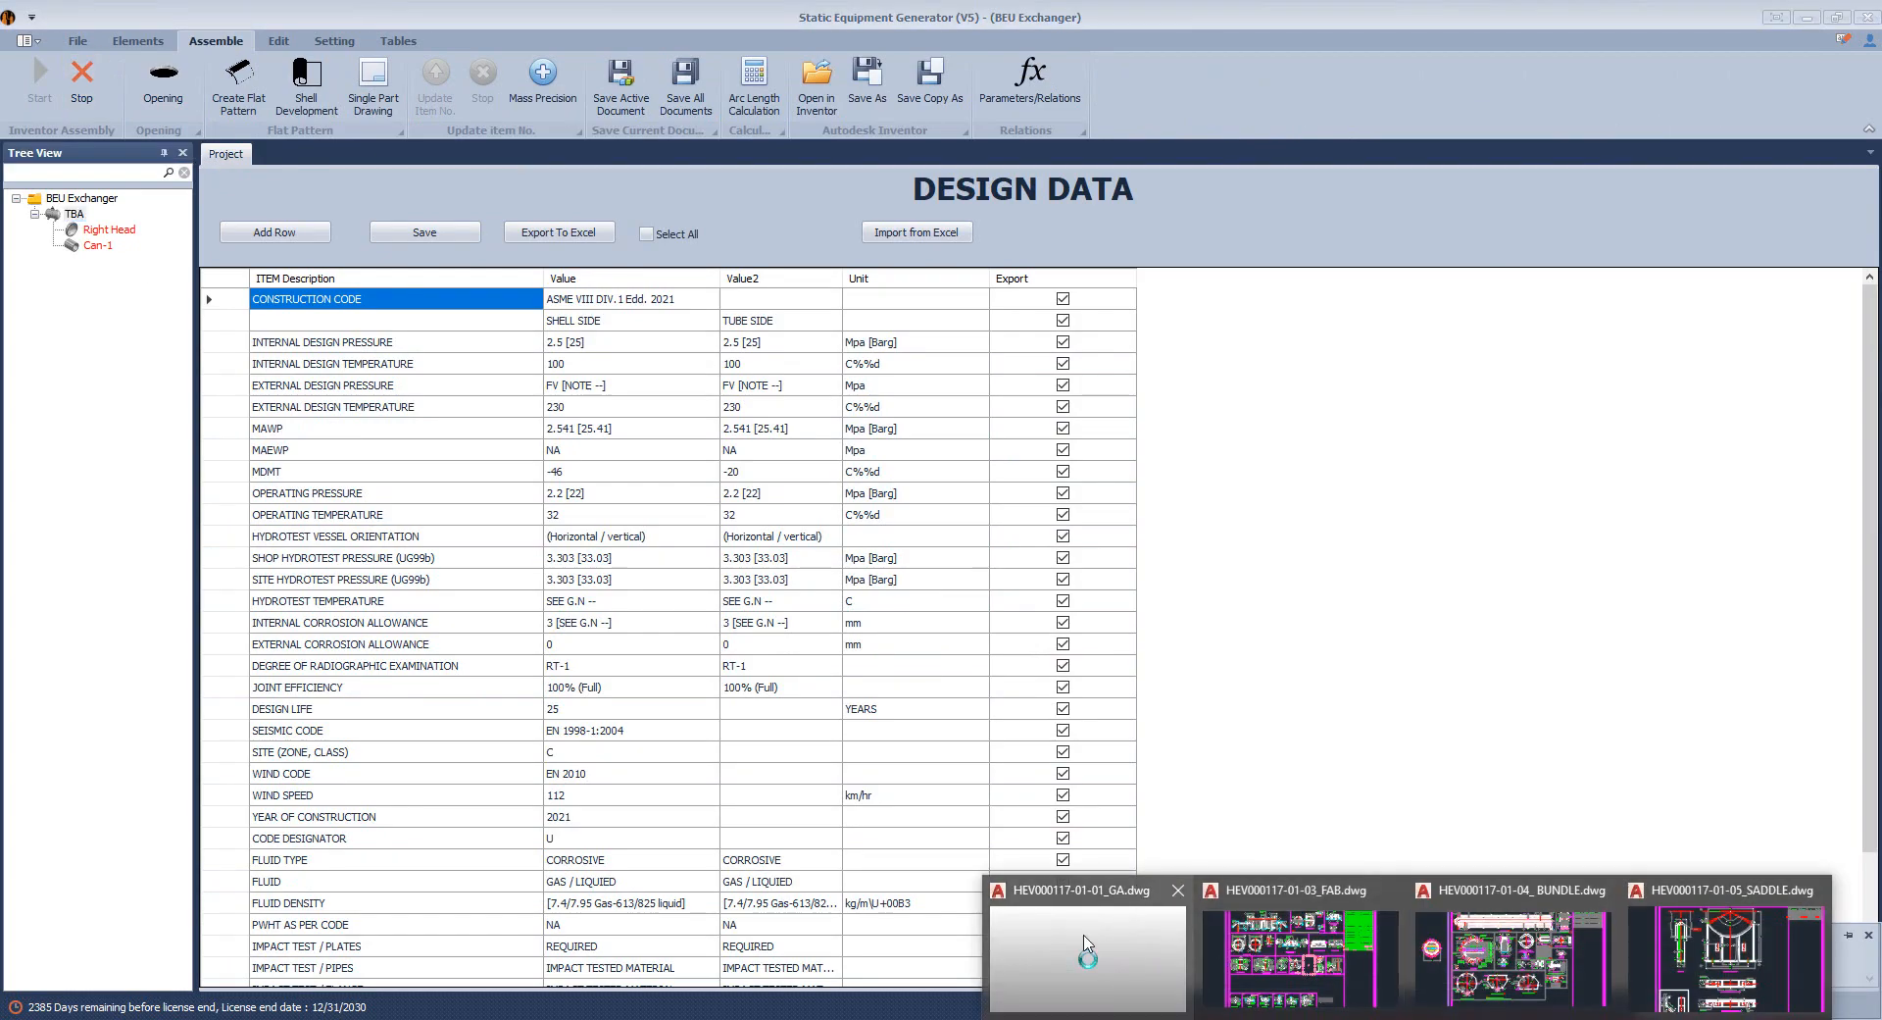
{"action": "left_click", "coordinate": [1088, 951]}
{"action": "scroll", "coordinate": [1750, 712], "scroll_direction": "down", "scroll_amount": 2}
{"action": "mouse_move", "coordinate": [662, 401]}
{"action": "middle_mouse_down"}
{"action": "mouse_move", "coordinate": [861, 486]}
{"action": "mouse_move", "coordinate": [864, 379]}
{"action": "mouse_move", "coordinate": [939, 447]}
{"action": "middle_mouse_up"}
{"action": "scroll", "coordinate": [861, 486], "scroll_direction": "up", "scroll_amount": 4}
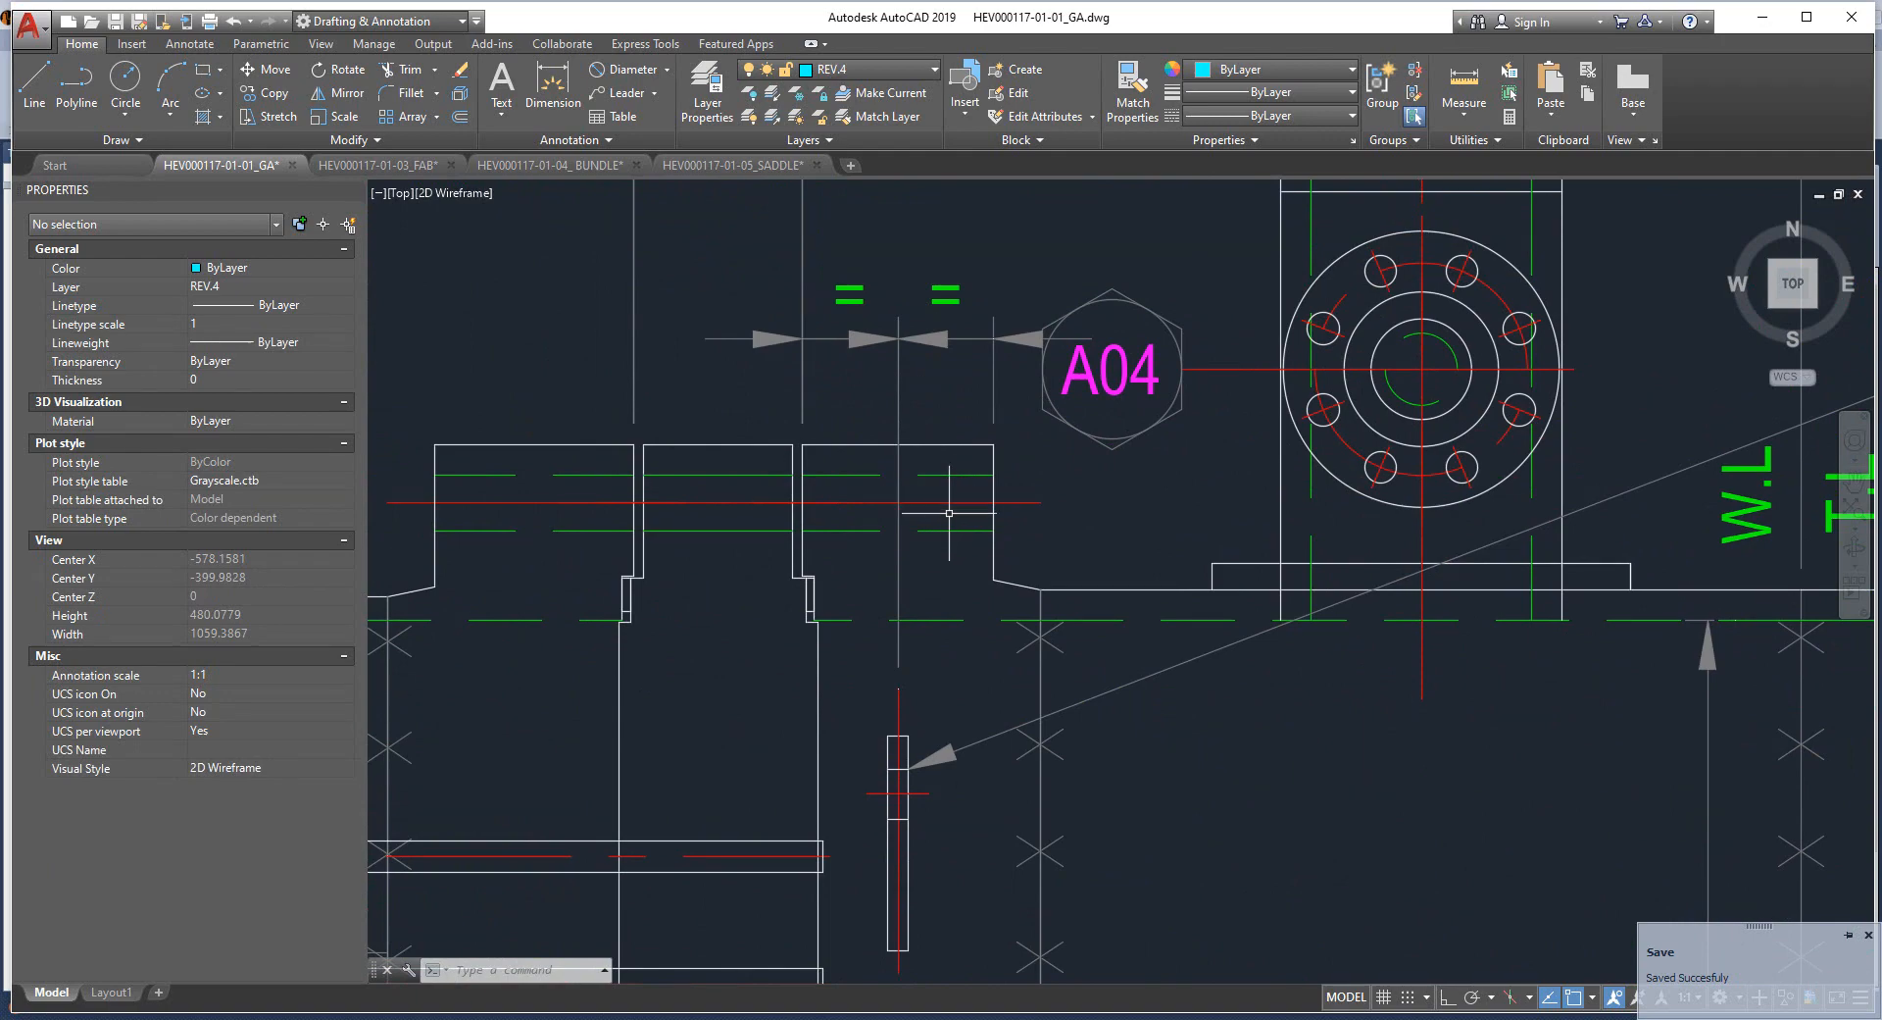
{"action": "scroll", "coordinate": [803, 603], "scroll_direction": "up", "scroll_amount": 3}
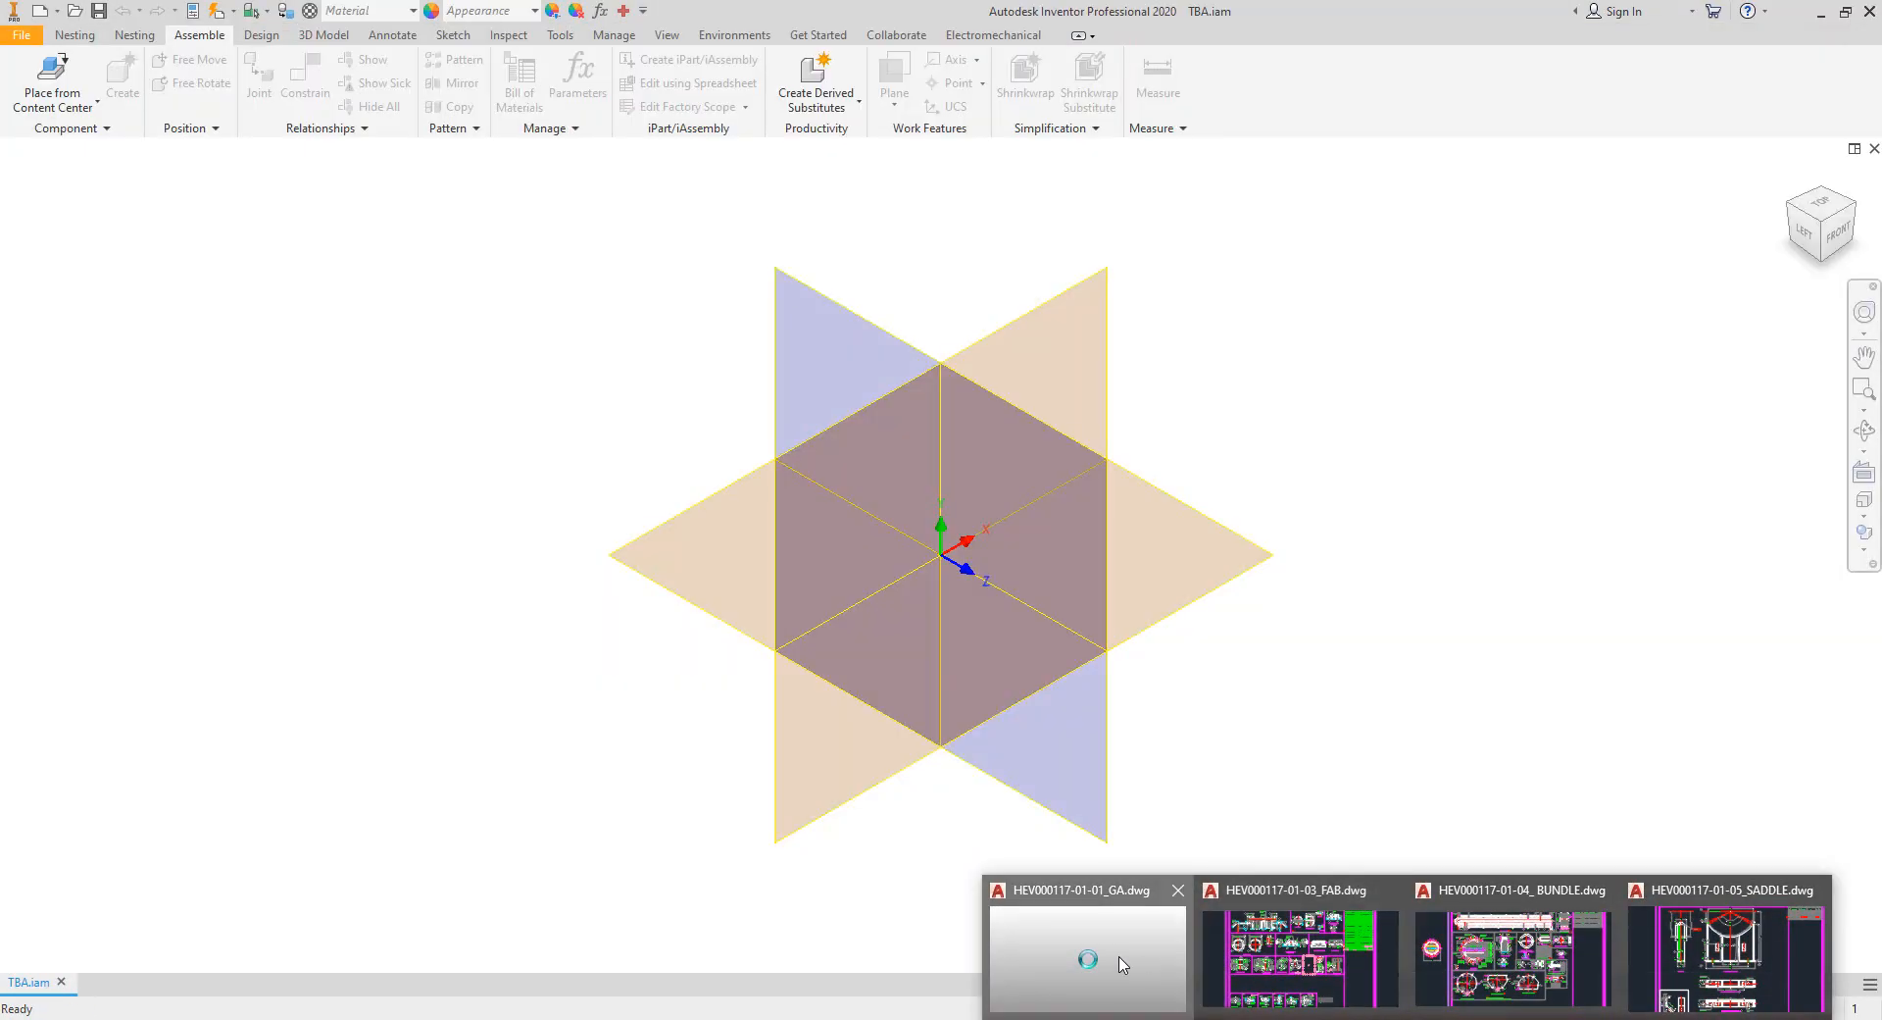
{"action": "left_click", "coordinate": [1086, 956]}
{"action": "middle_click_drag", "start_coordinate": [748, 517], "coordinate": [881, 524]}
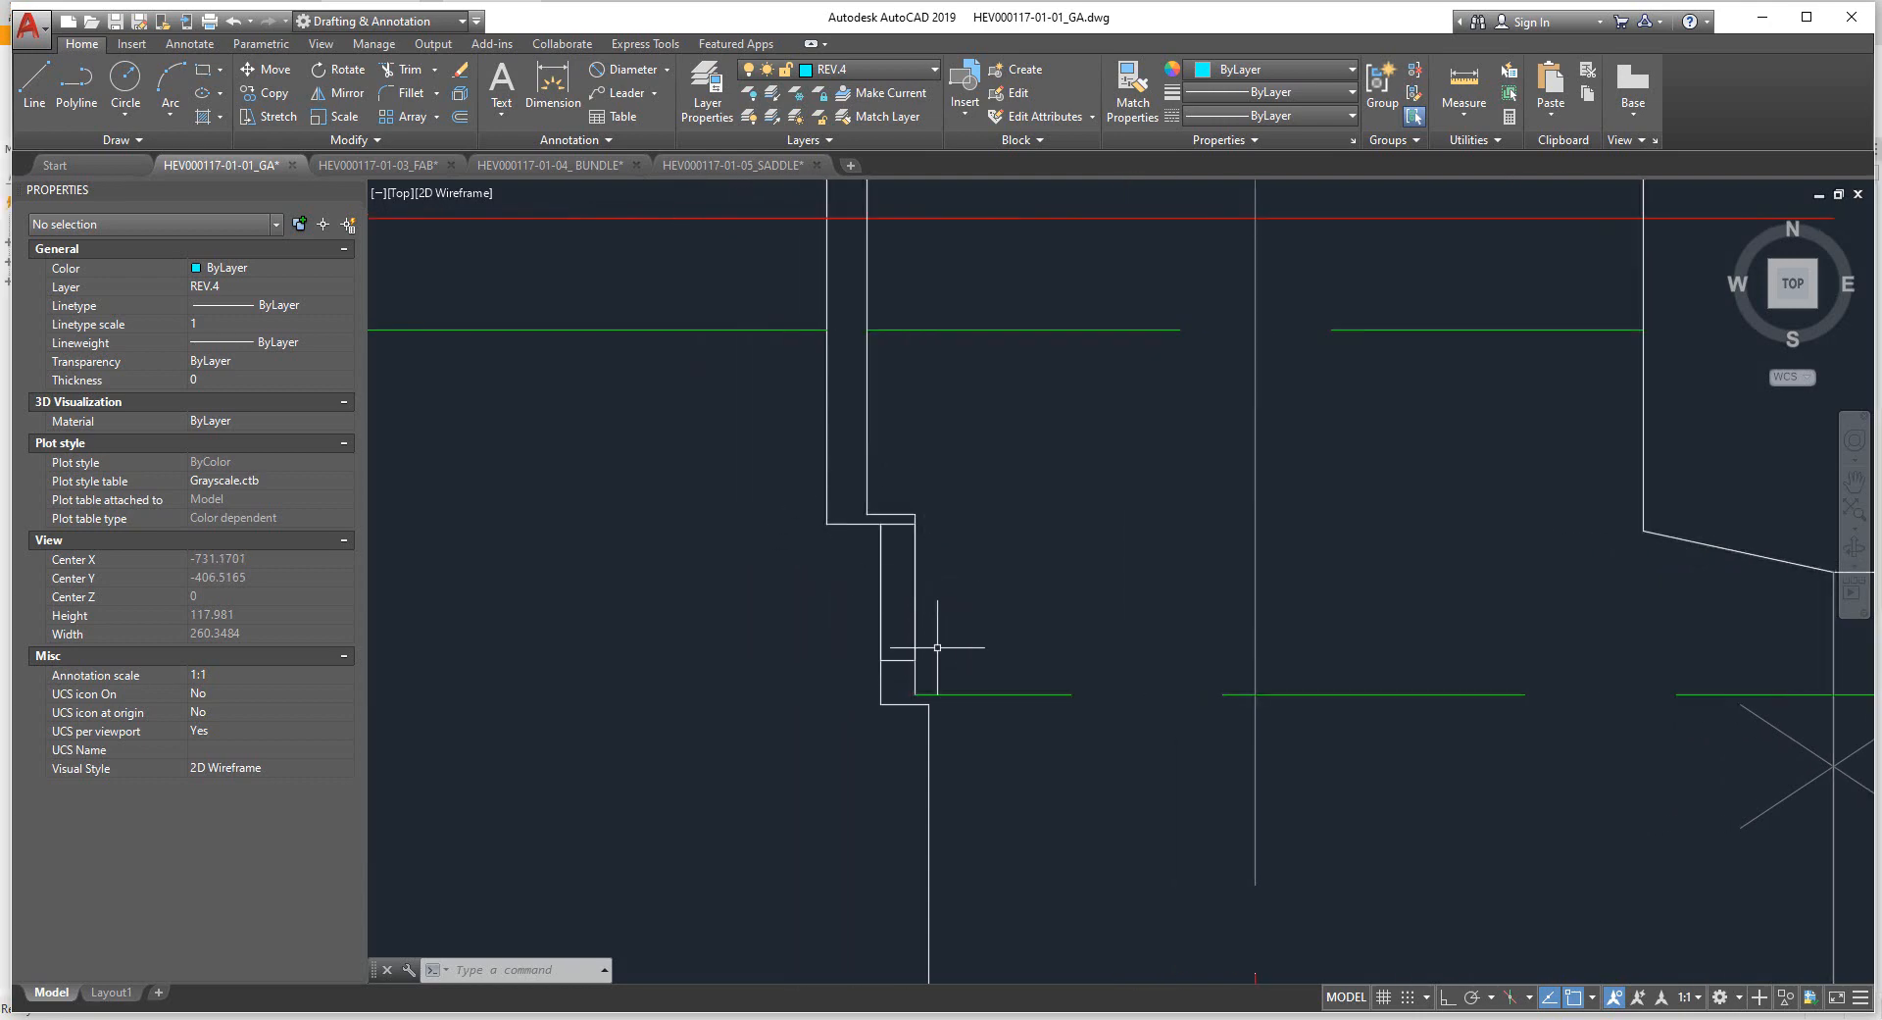
{"action": "scroll", "coordinate": [934, 550], "scroll_direction": "down", "scroll_amount": 8}
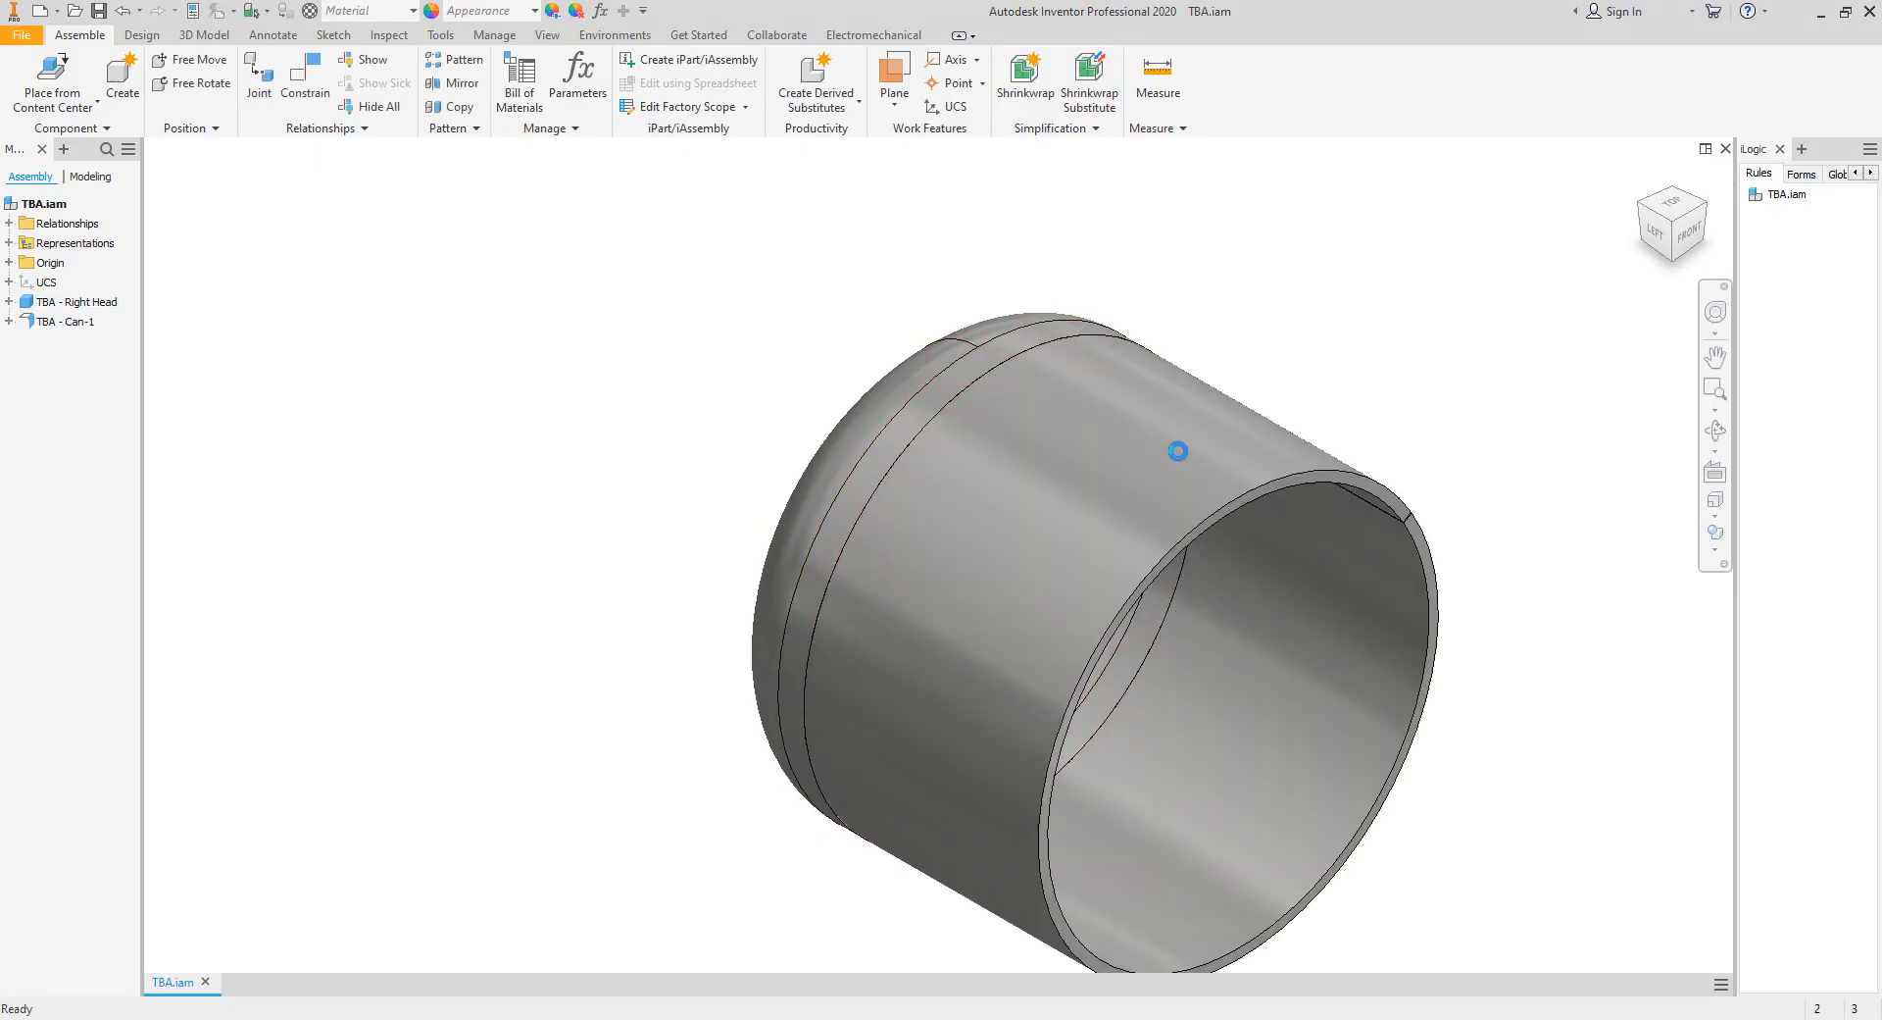
Inspect the generated head and shell in the Inventor assembly from the Right view.
{"action": "left_click", "coordinate": [1706, 207]}
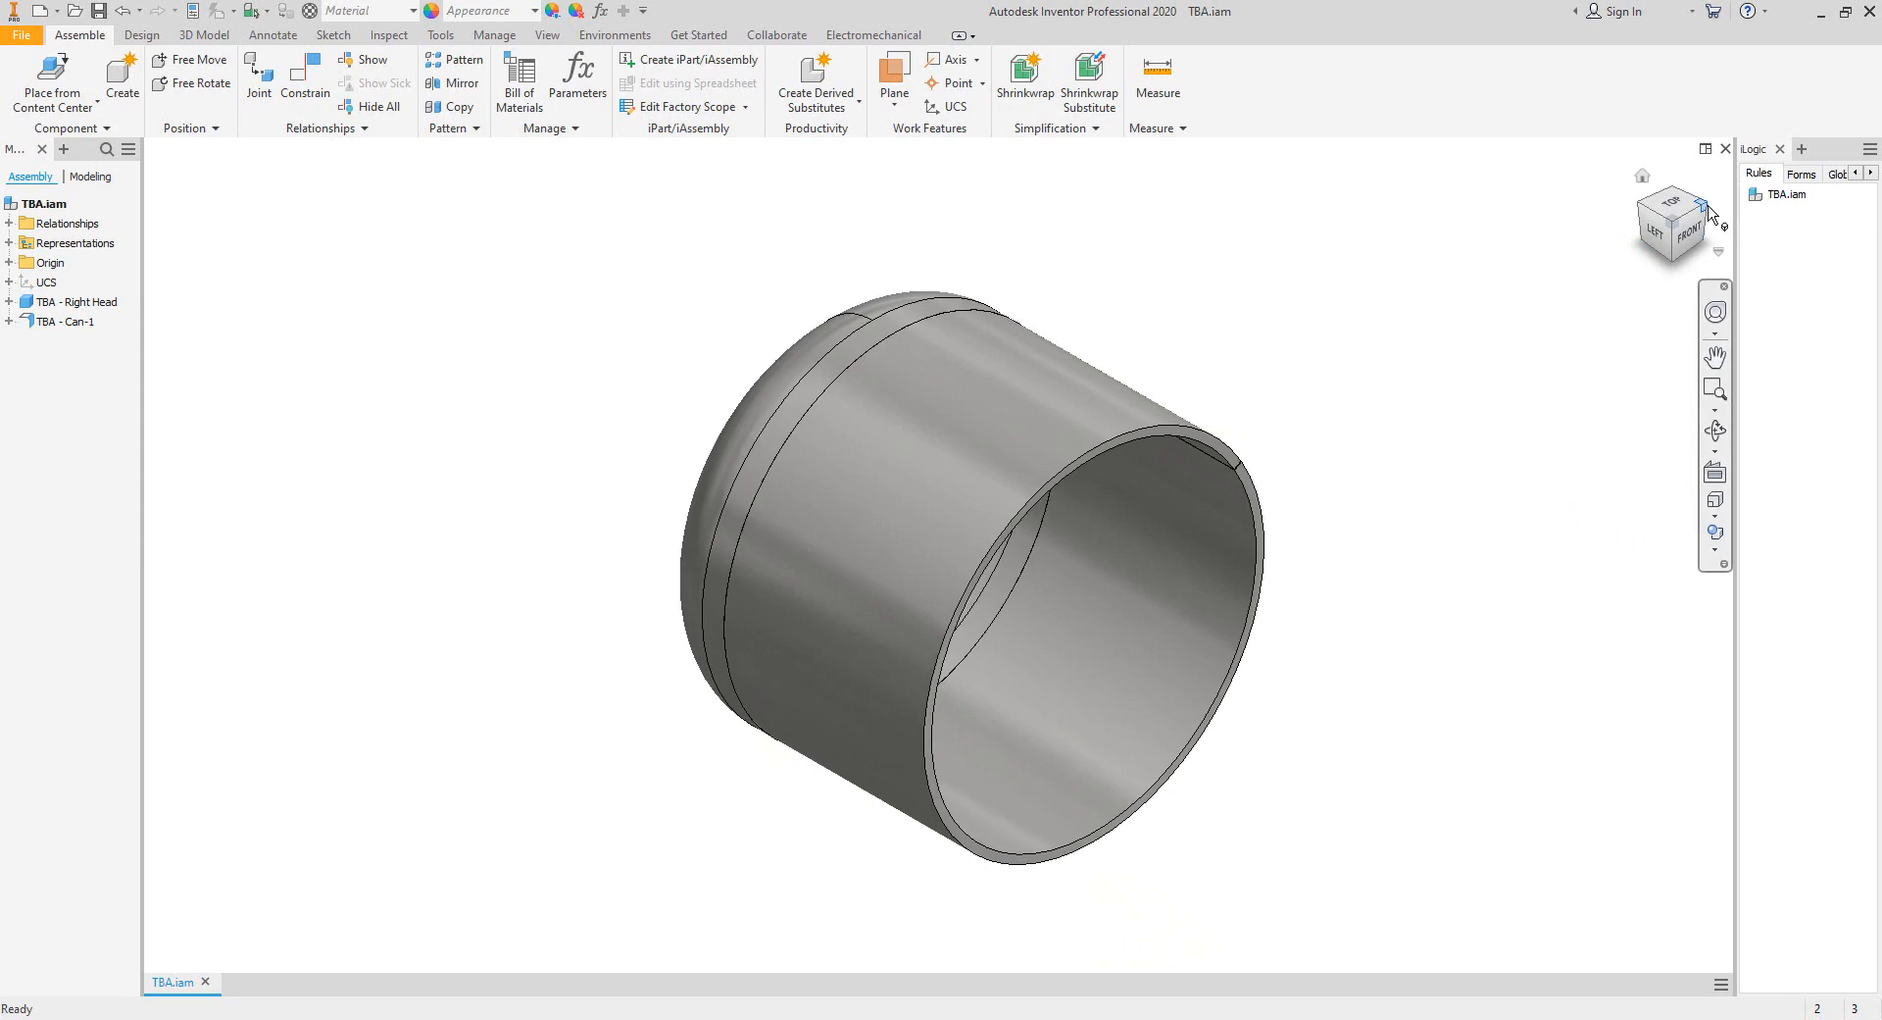
{"action": "left_click", "coordinate": [1674, 223]}
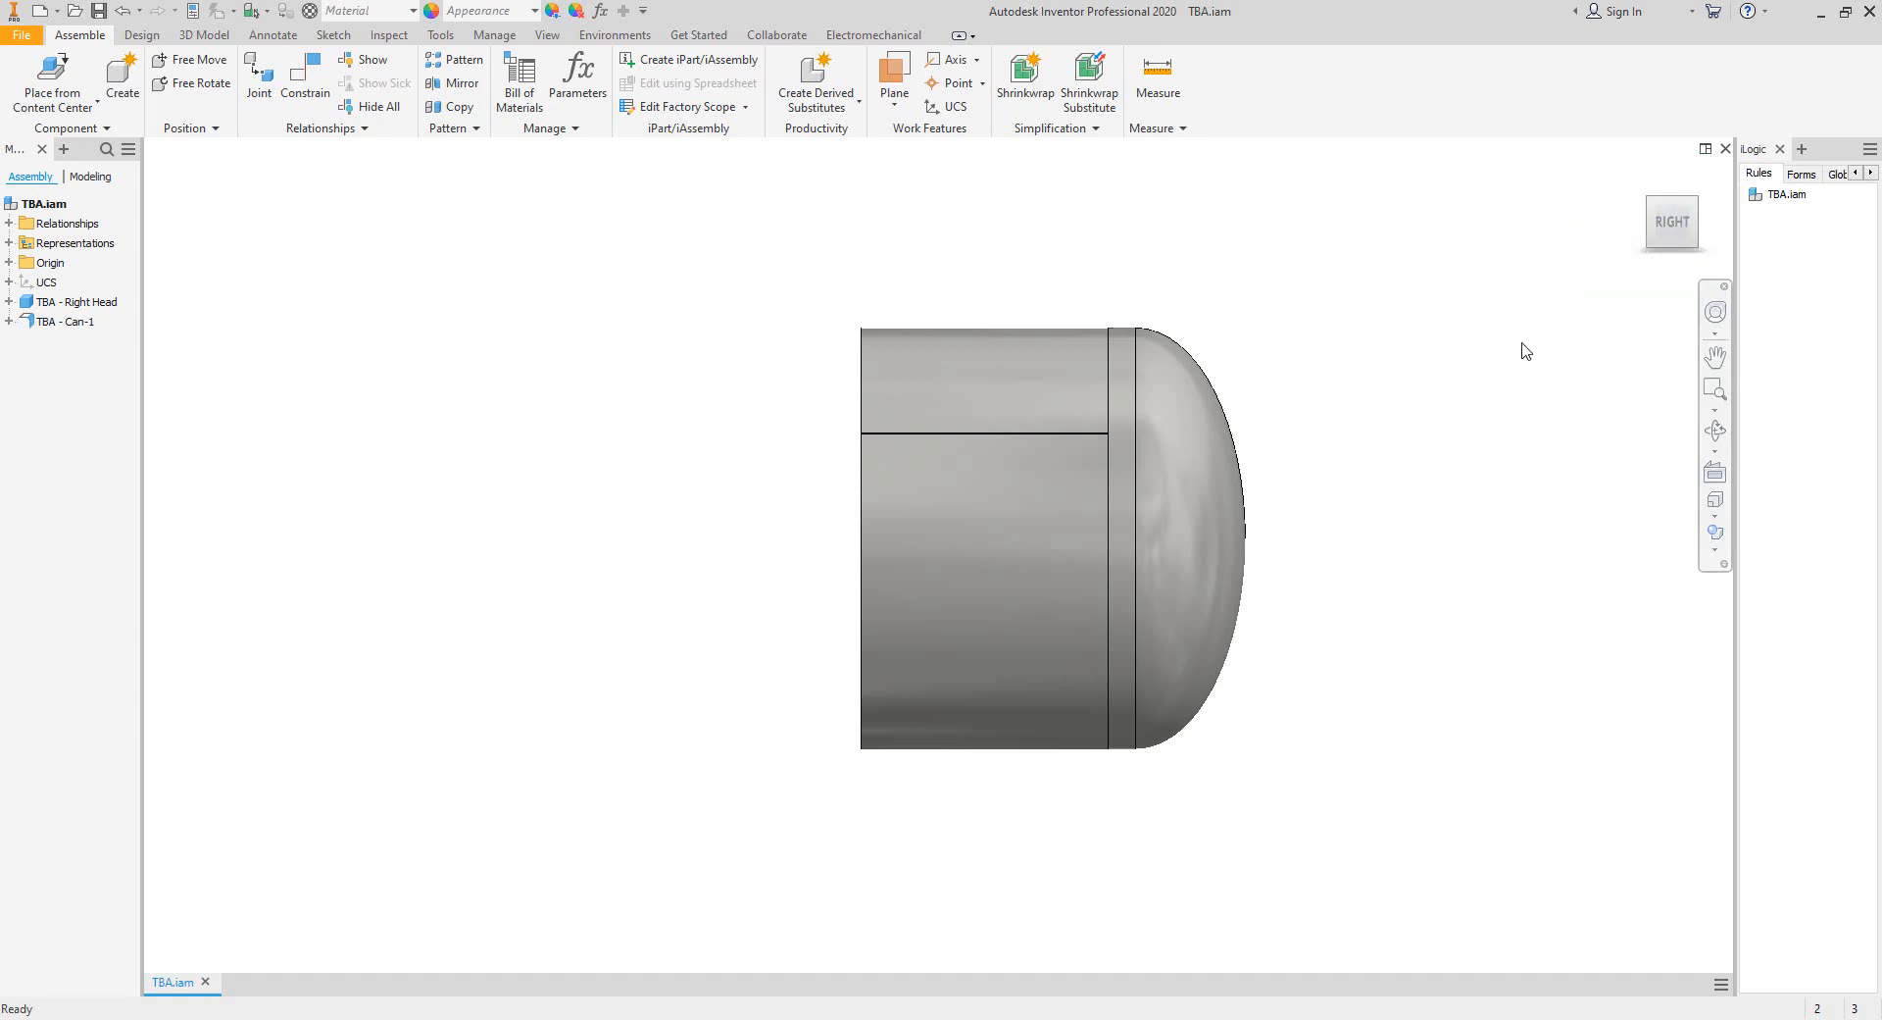
{"action": "left_click_drag", "start_coordinate": [1396, 415], "coordinate": [1510, 423]}
{"action": "key", "text": "Escape"}
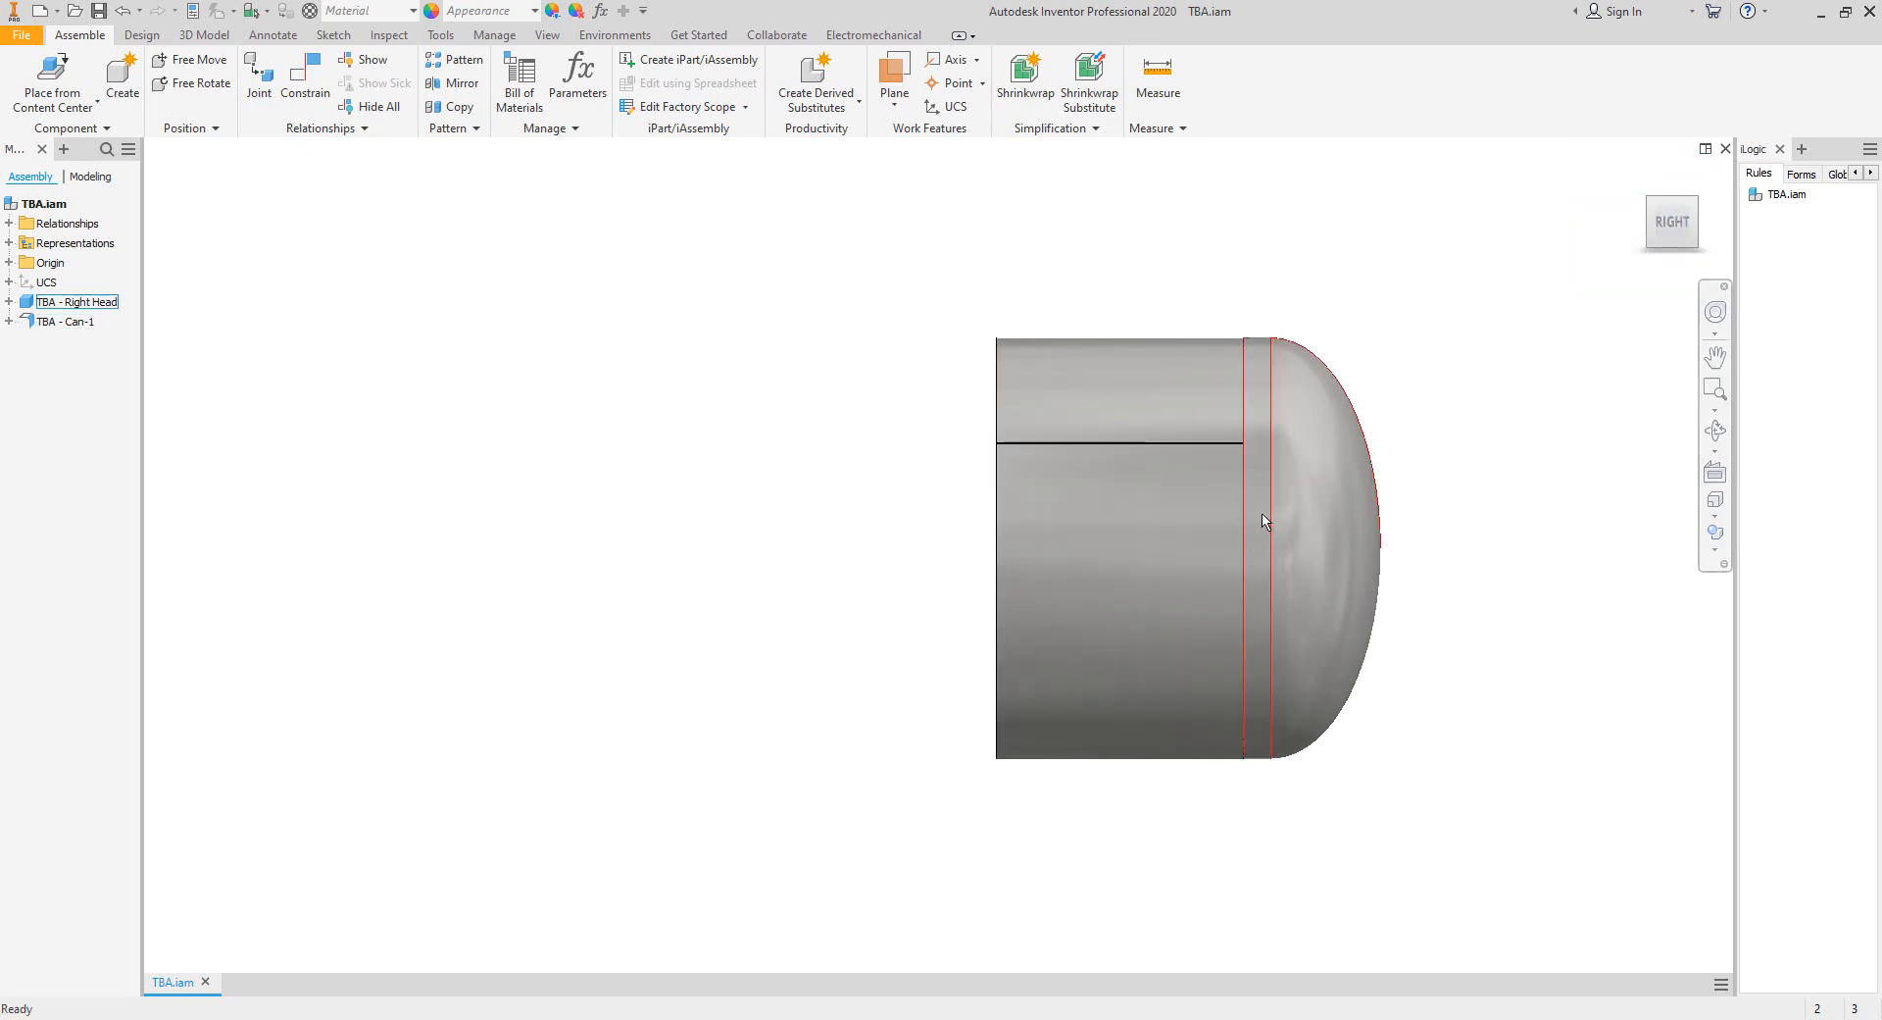
{"action": "scroll", "coordinate": [1245, 521], "scroll_direction": "up", "scroll_amount": 5}
{"action": "scroll", "coordinate": [1245, 521], "scroll_direction": "down", "scroll_amount": 6}
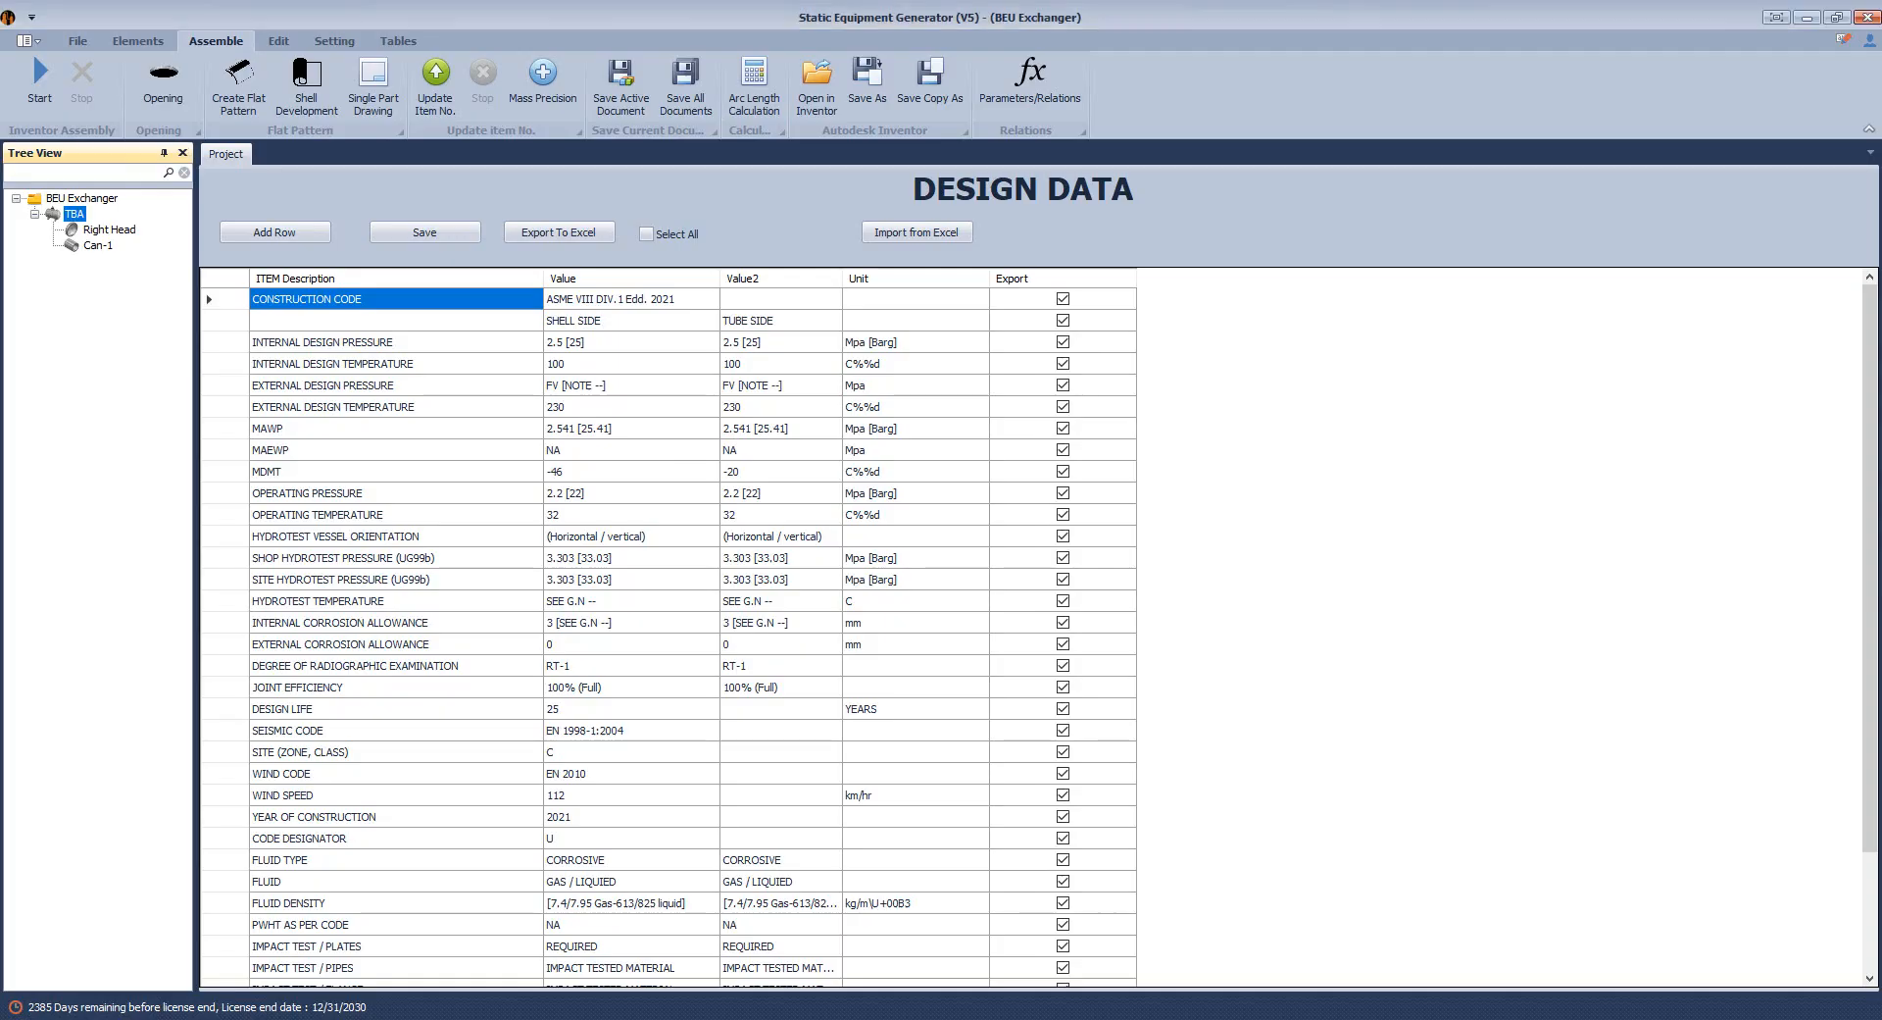
Add a designed flange element named F1 to the TBA equipment in Static Equipment Generator.
{"action": "left_click", "coordinate": [137, 40]}
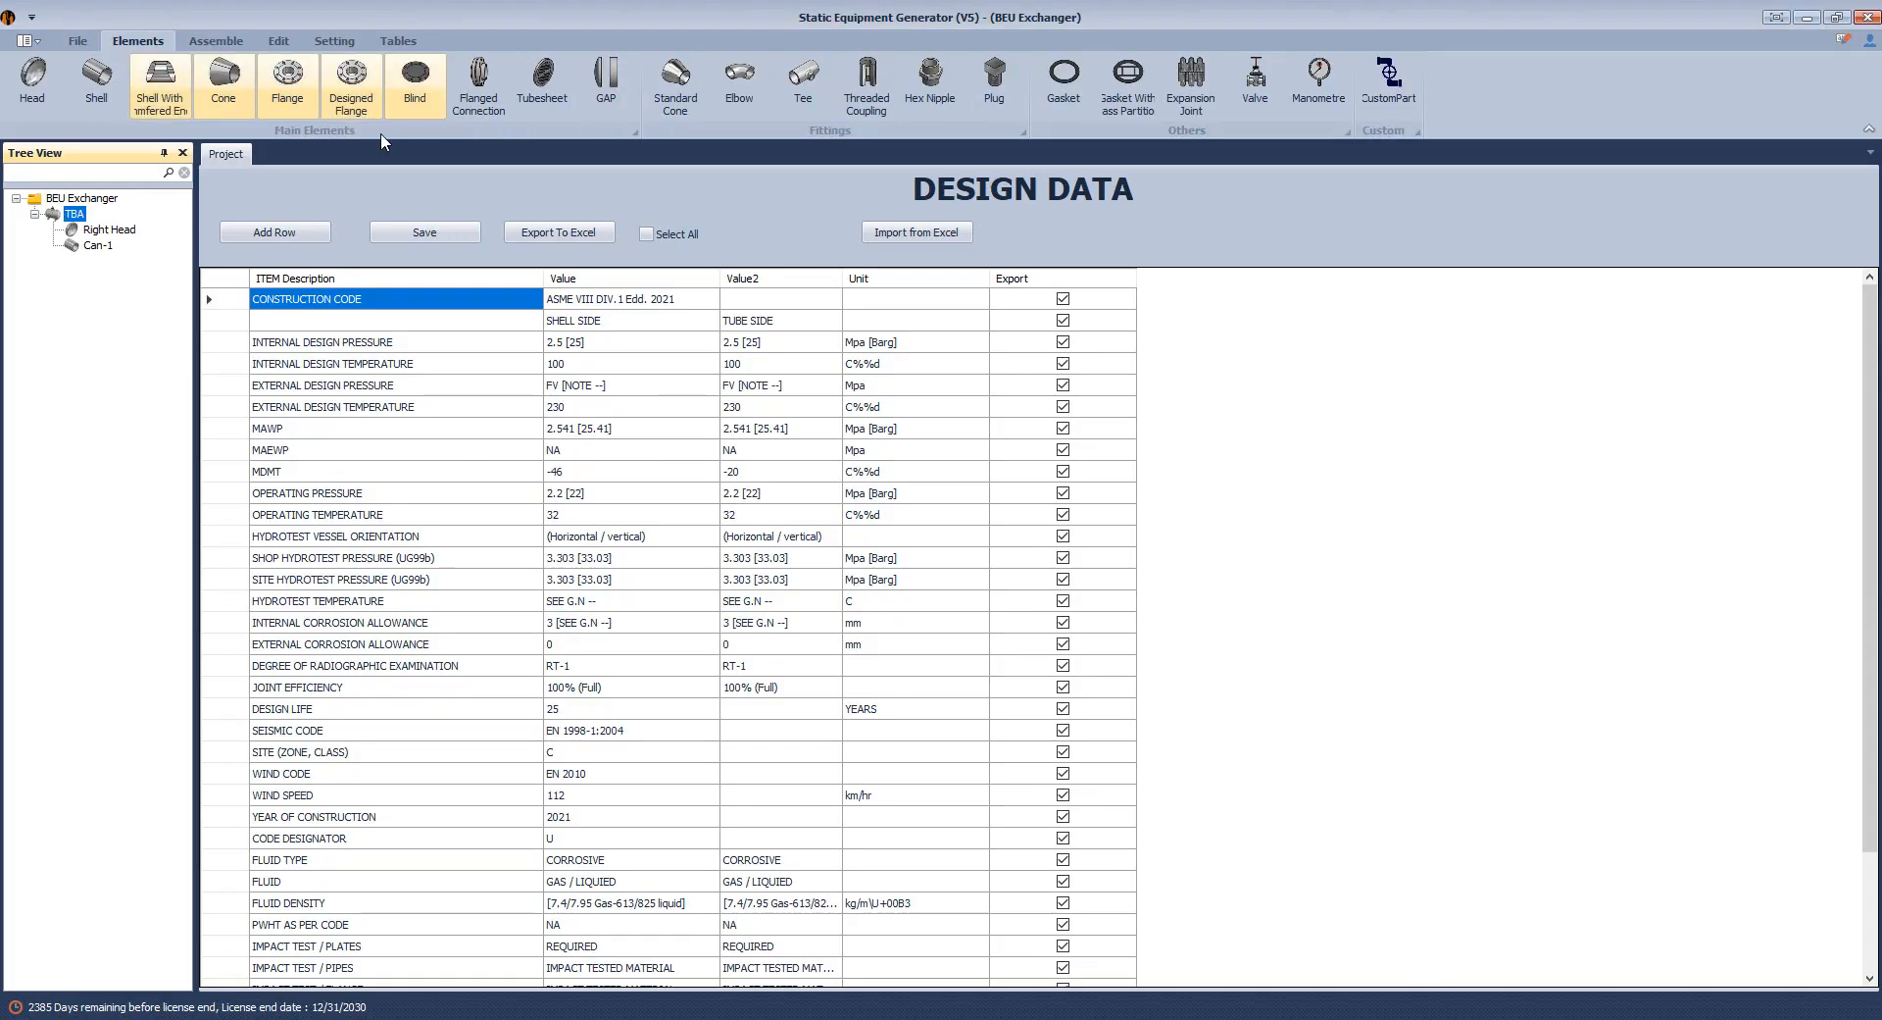
{"action": "left_click", "coordinate": [352, 108]}
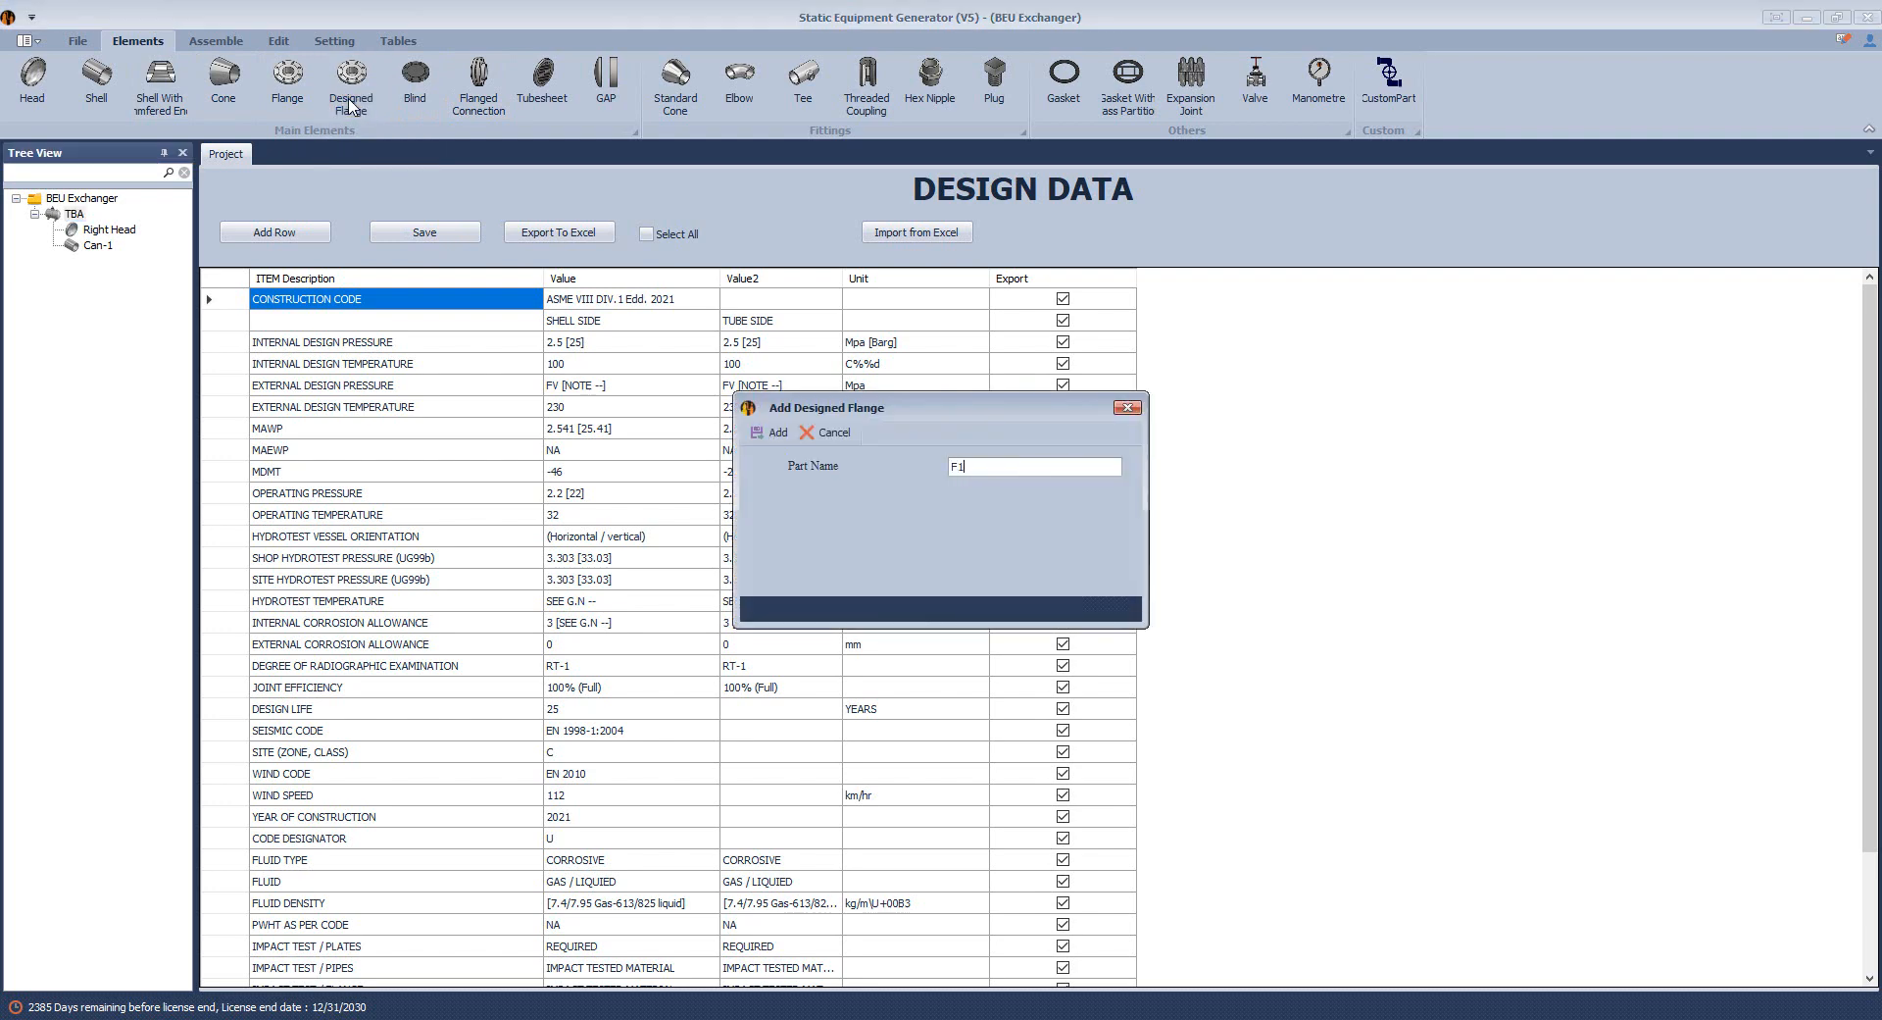
{"action": "key", "text": "Return"}
Open F1's parameters and choose the Integral Weld Neck-Grooved Face type.
{"action": "left_click", "coordinate": [75, 263]}
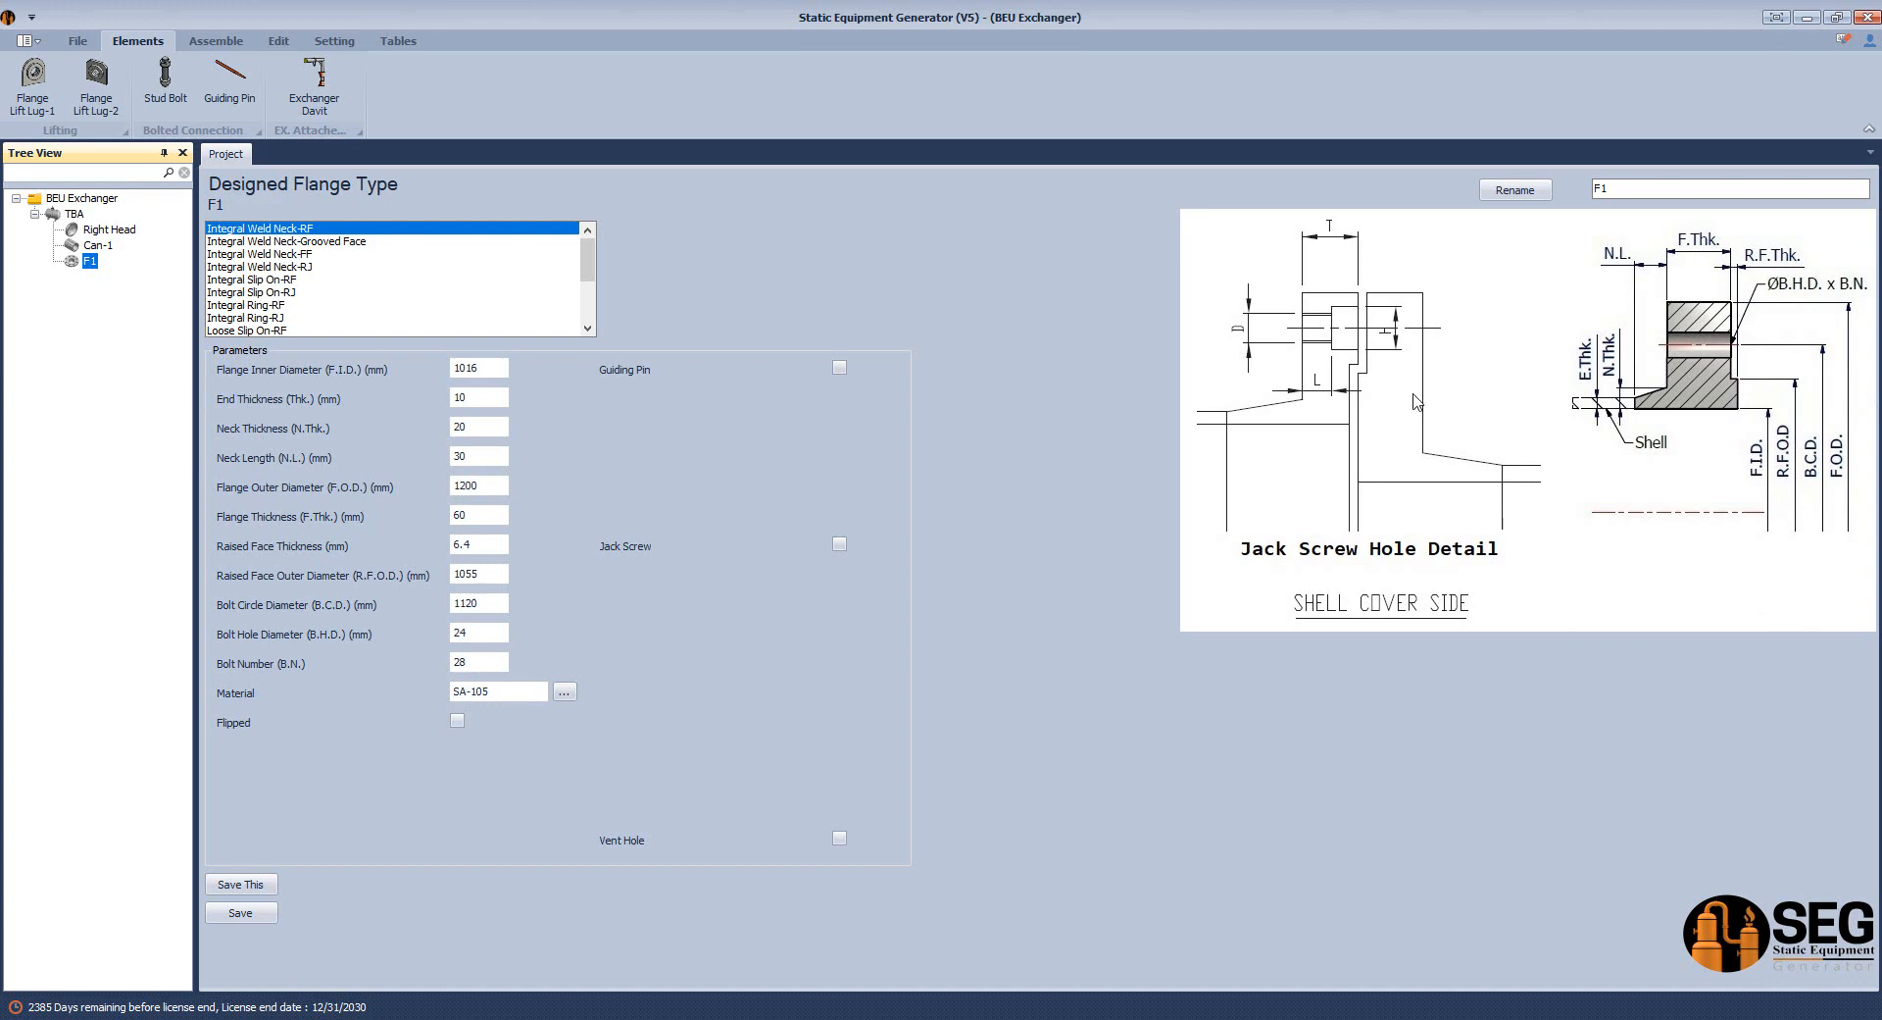
{"action": "left_click", "coordinate": [338, 253]}
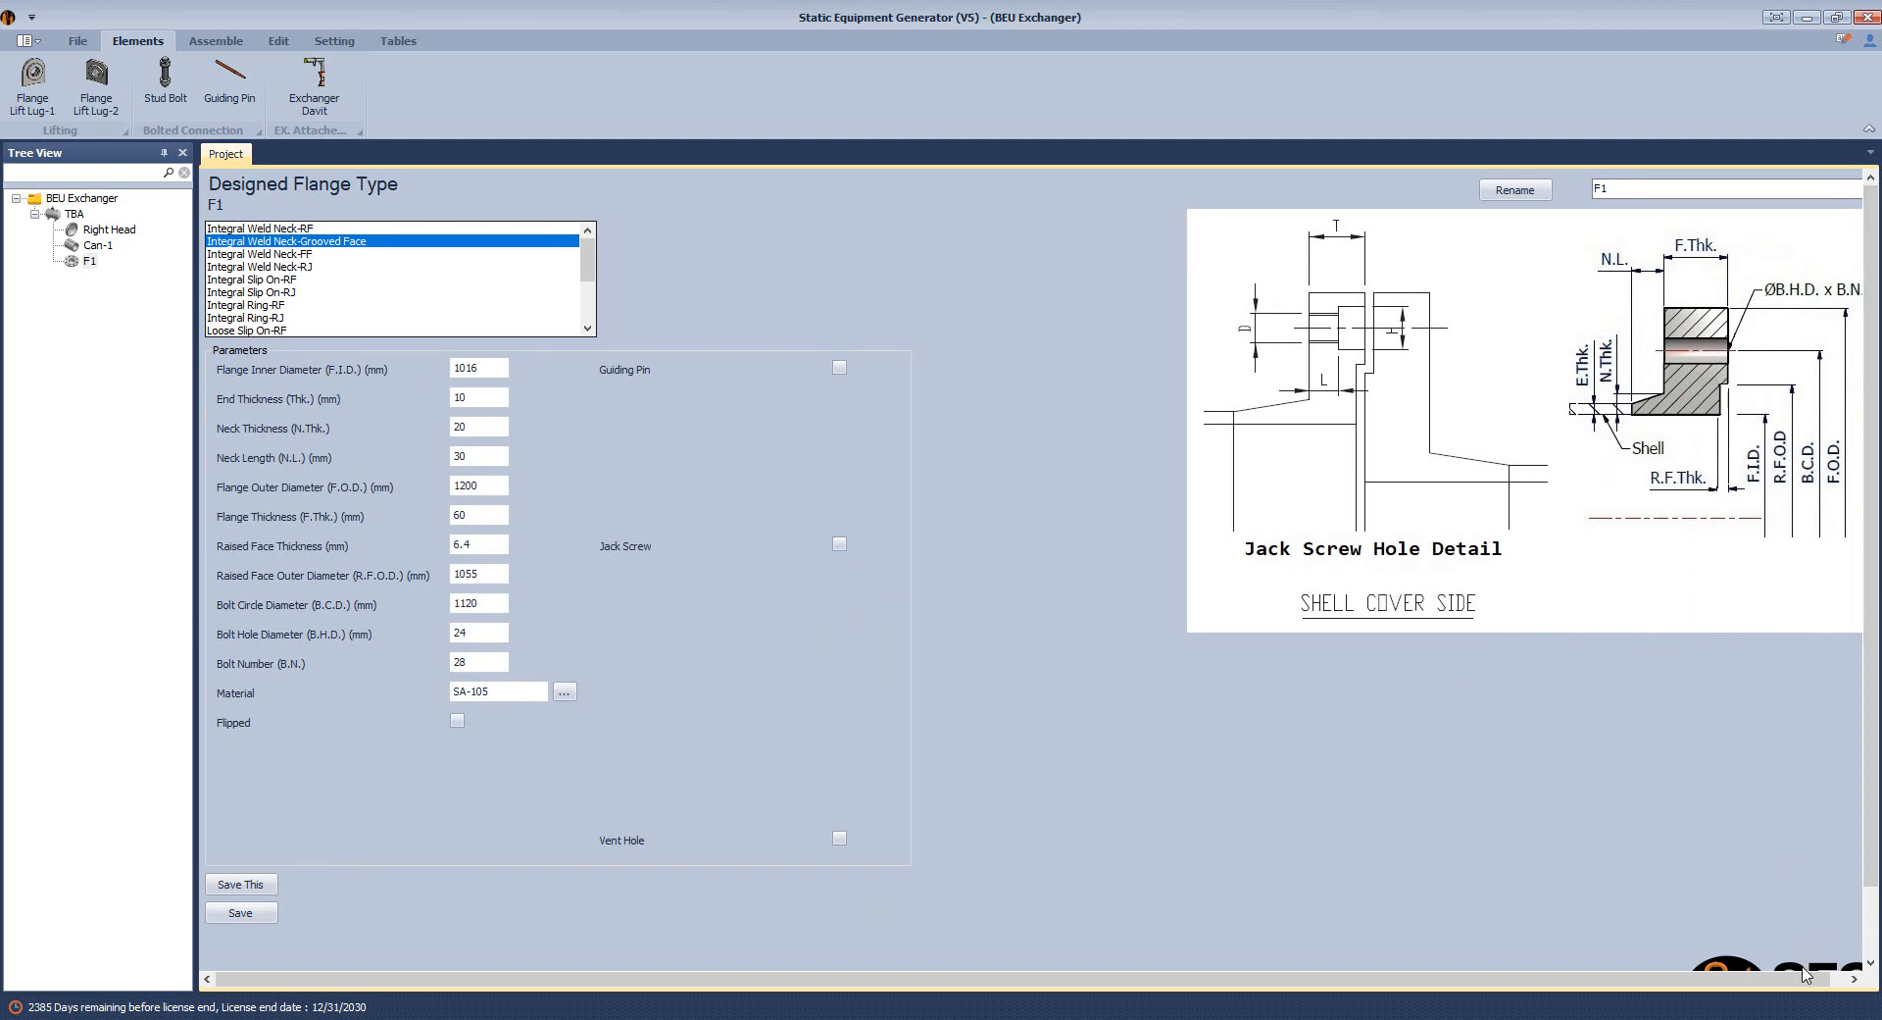
{"action": "left_click_drag", "start_coordinate": [1807, 977], "coordinate": [1825, 977]}
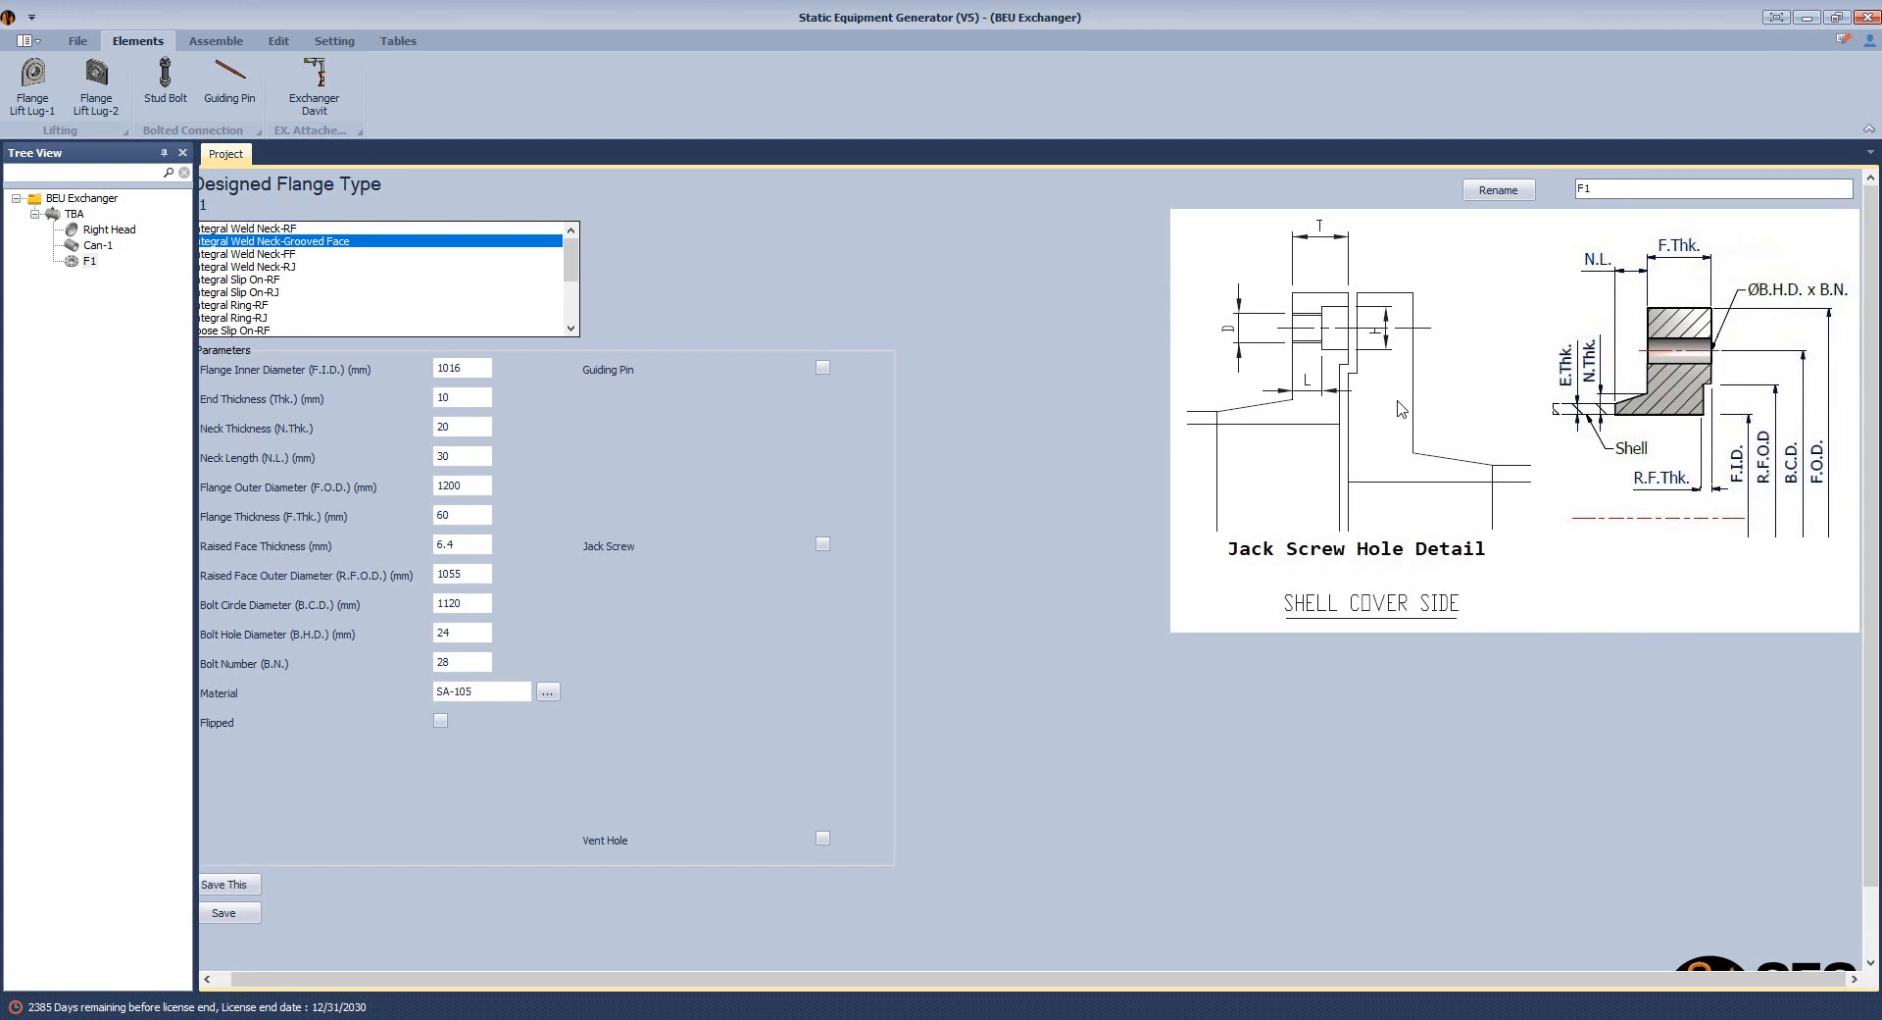
Set F1's flange inner diameter to 740 mm, end thickness to 18 mm and neck thickness to 24 mm.
{"action": "left_click_drag", "start_coordinate": [840, 978], "coordinate": [823, 979]}
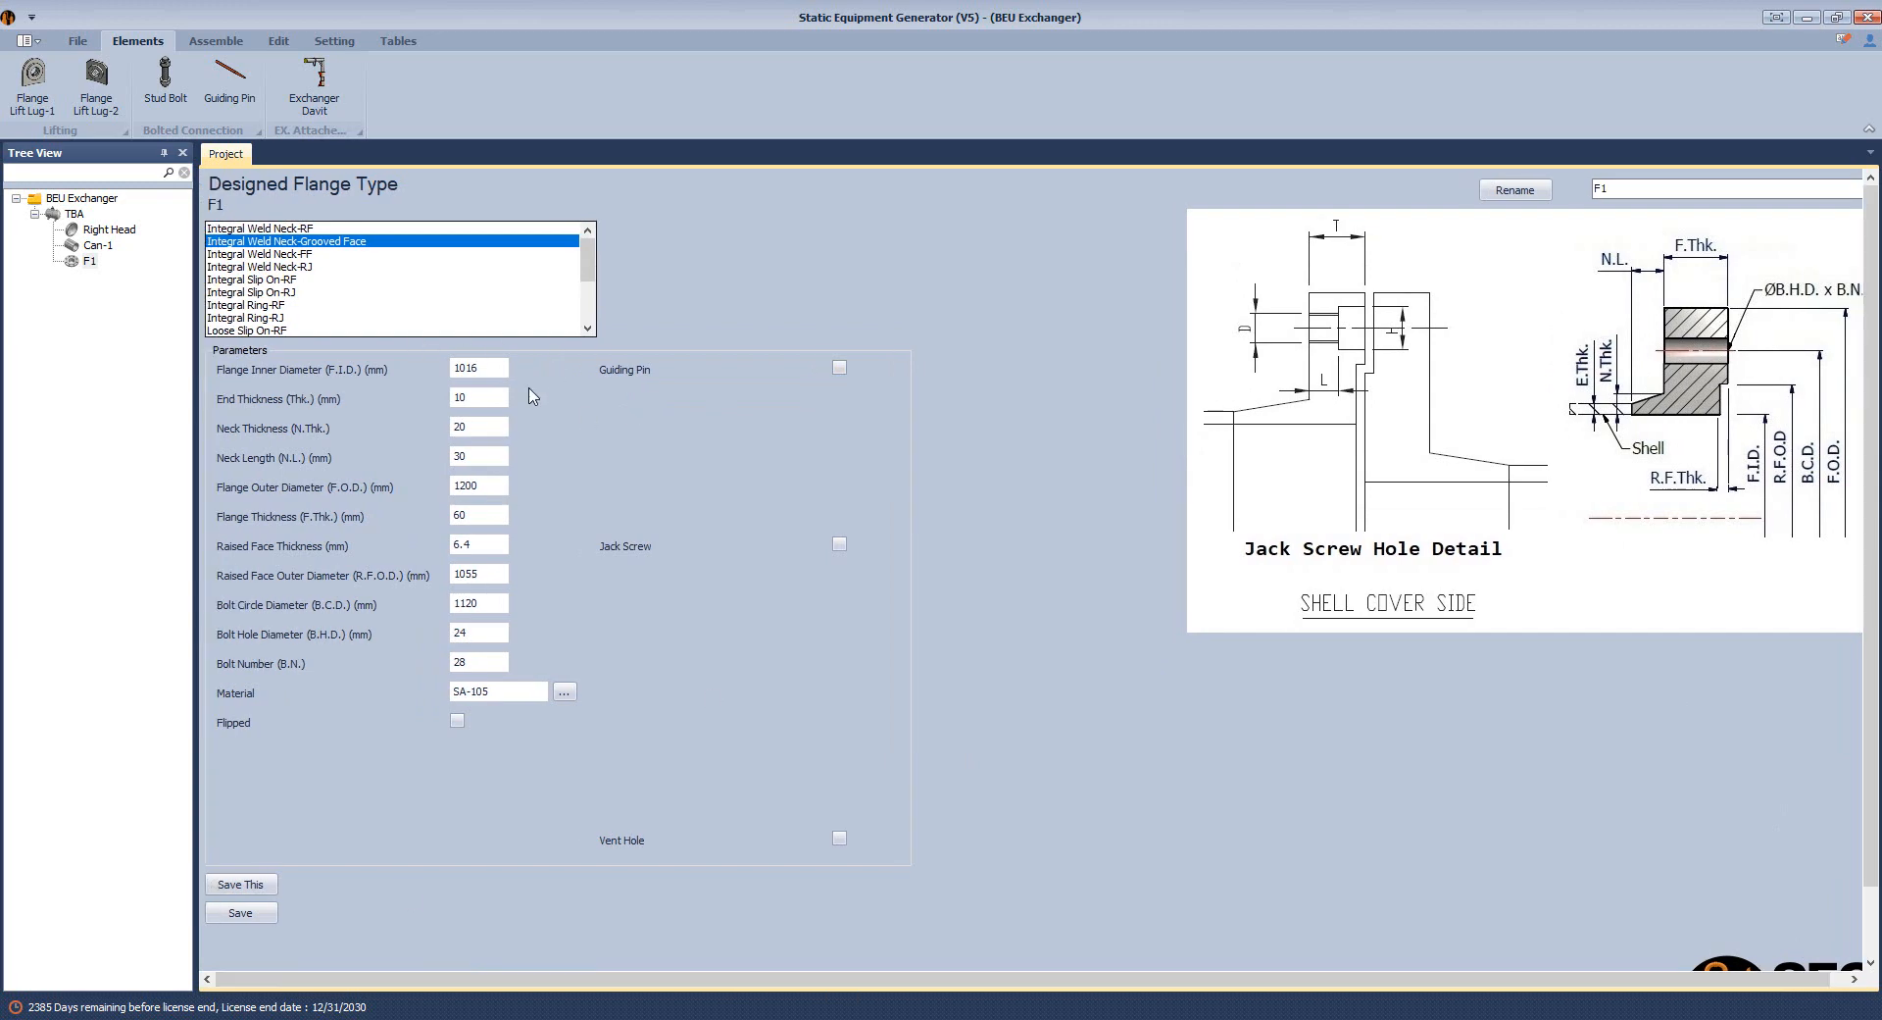
{"action": "double_click", "coordinate": [495, 368]}
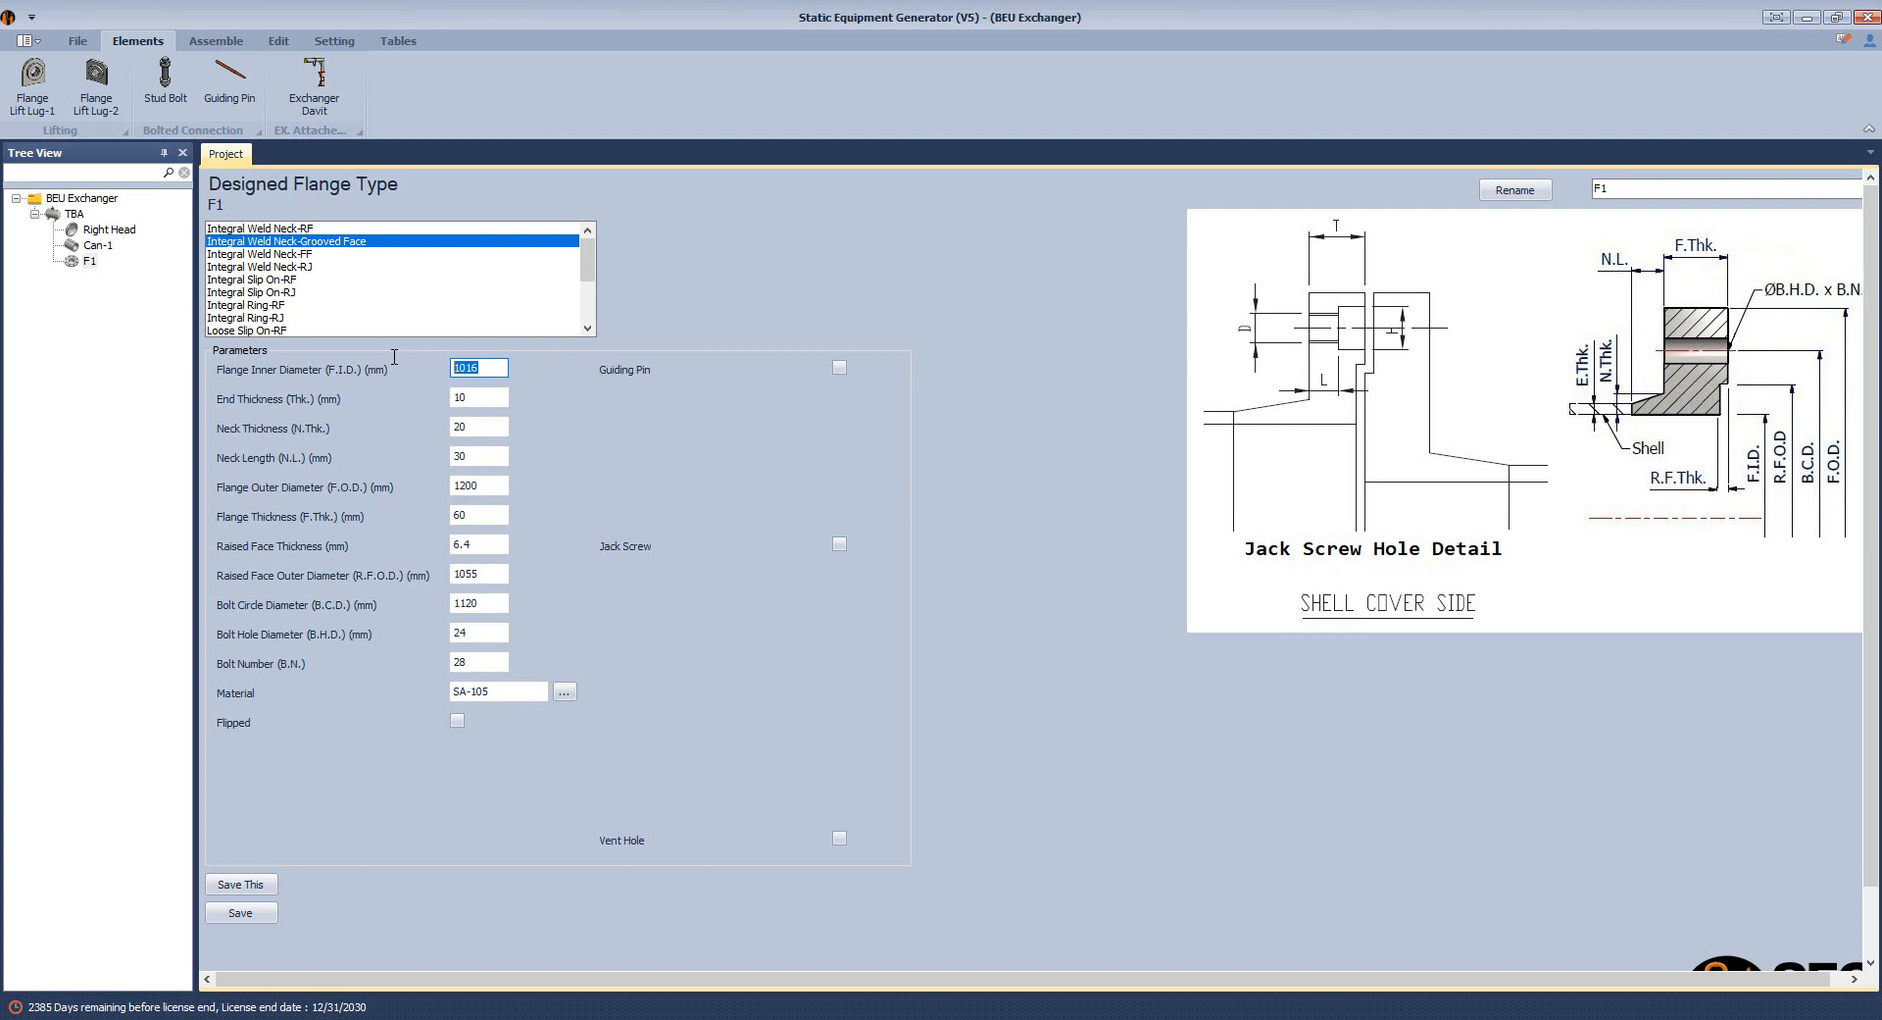
{"action": "type", "text": "740"}
{"action": "double_click", "coordinate": [491, 397]}
{"action": "key", "text": "Tab"}
{"action": "type", "text": "24"}
{"action": "left_click", "coordinate": [1327, 958]}
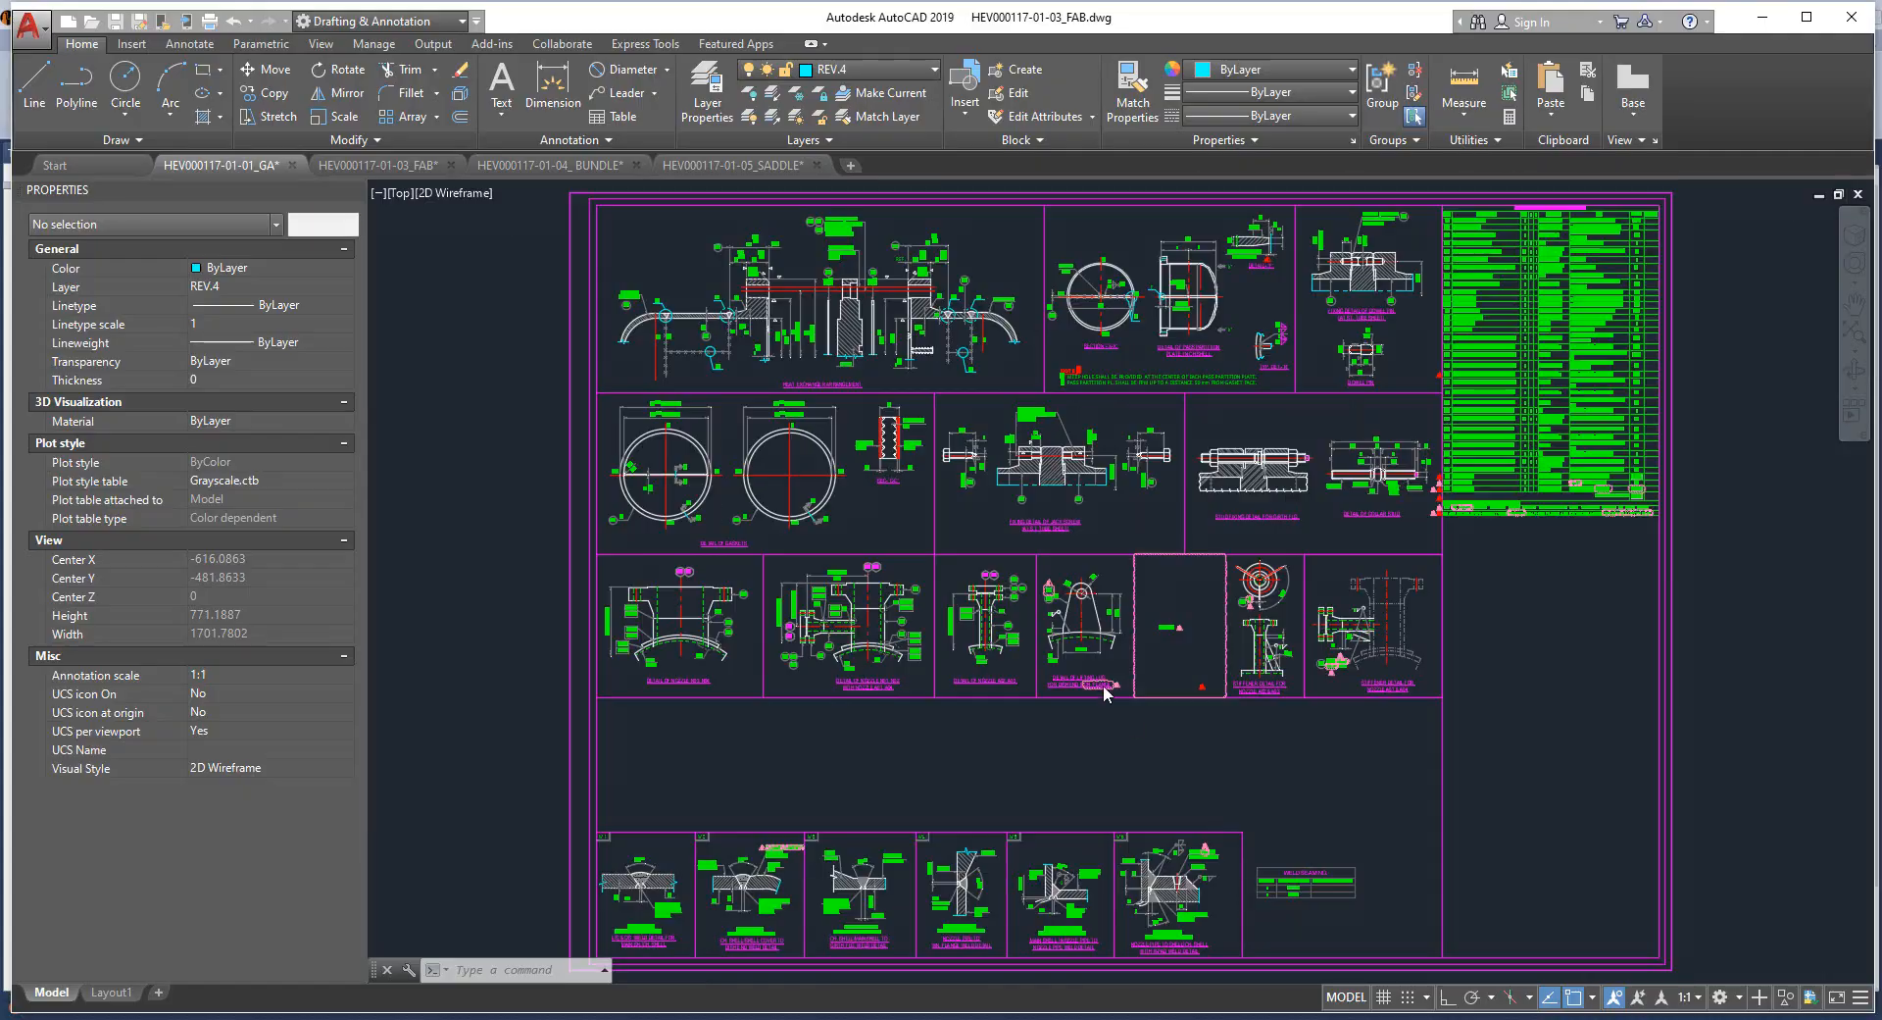
{"action": "scroll", "coordinate": [958, 456], "scroll_direction": "up", "scroll_amount": 6}
{"action": "mouse_move", "coordinate": [1188, 457]}
{"action": "middle_mouse_down"}
{"action": "mouse_move", "coordinate": [1019, 616]}
{"action": "mouse_move", "coordinate": [980, 582]}
{"action": "middle_mouse_up"}
{"action": "scroll", "coordinate": [1042, 686], "scroll_direction": "up", "scroll_amount": 4}
{"action": "scroll", "coordinate": [711, 804], "scroll_direction": "down", "scroll_amount": 2}
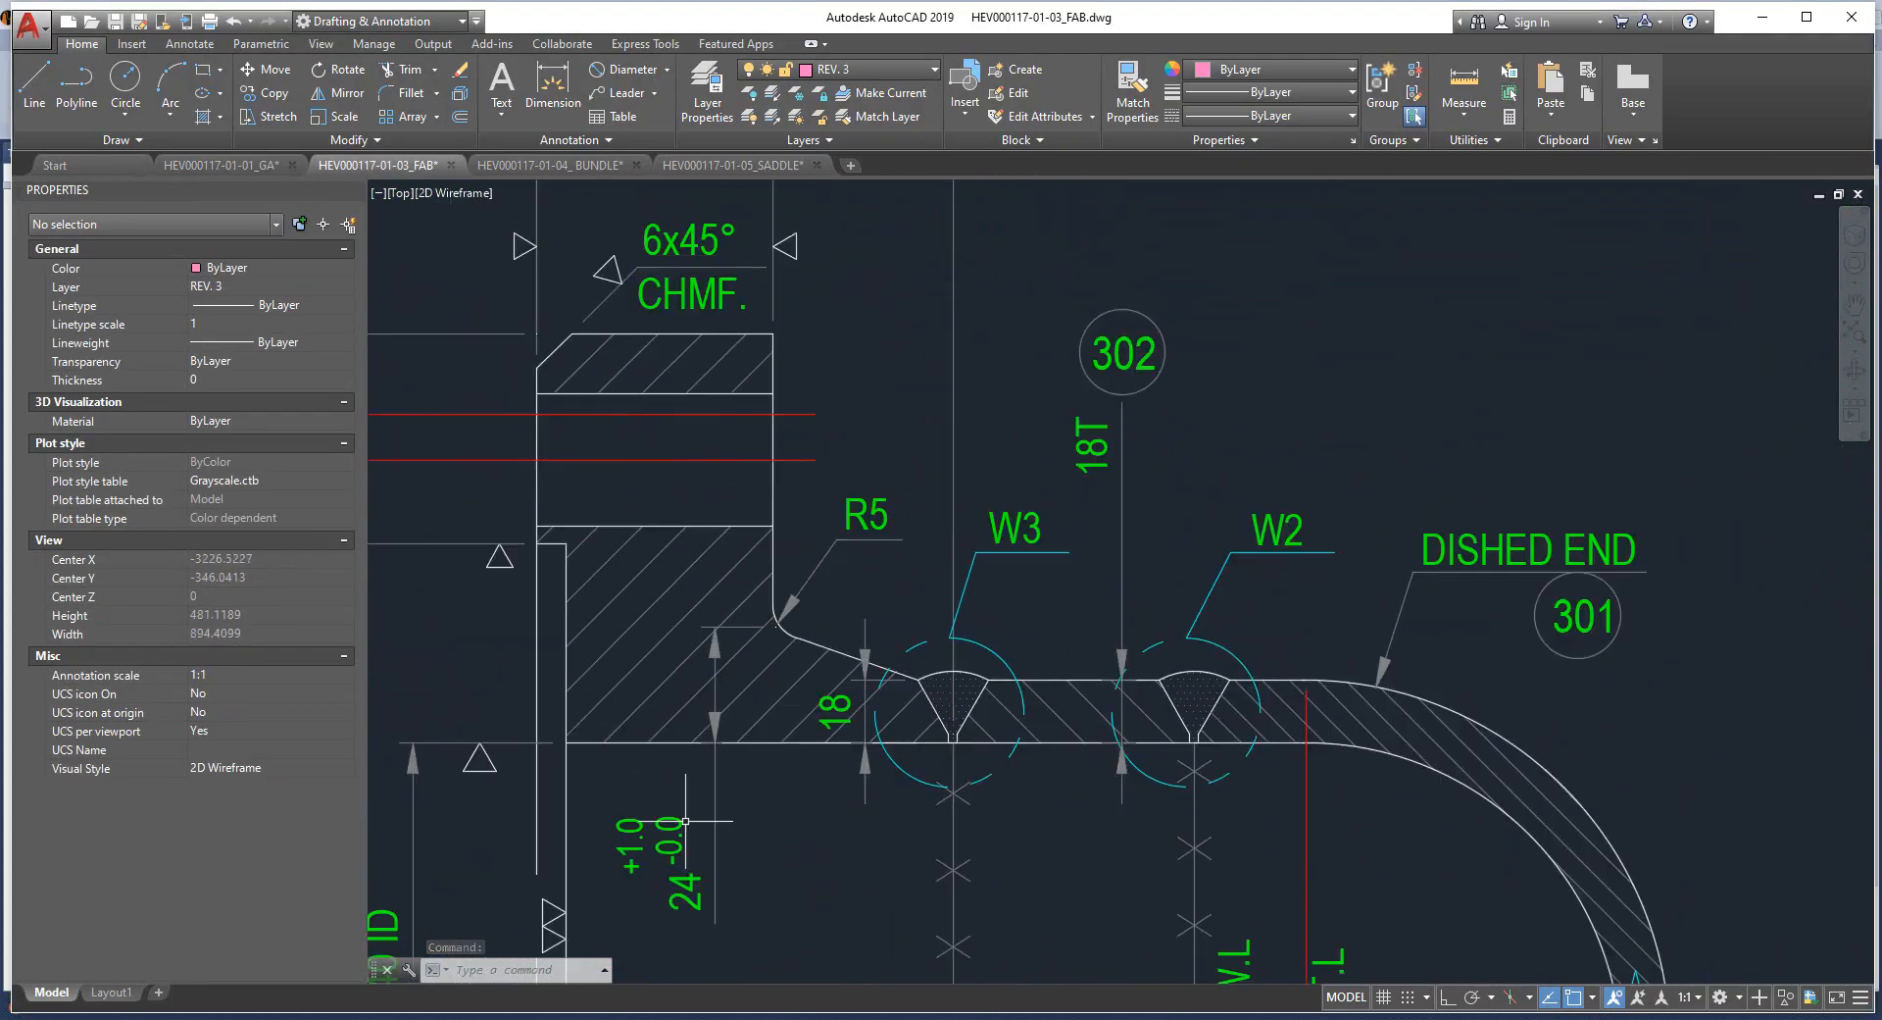
{"action": "middle_click_drag", "start_coordinate": [867, 746], "coordinate": [917, 676]}
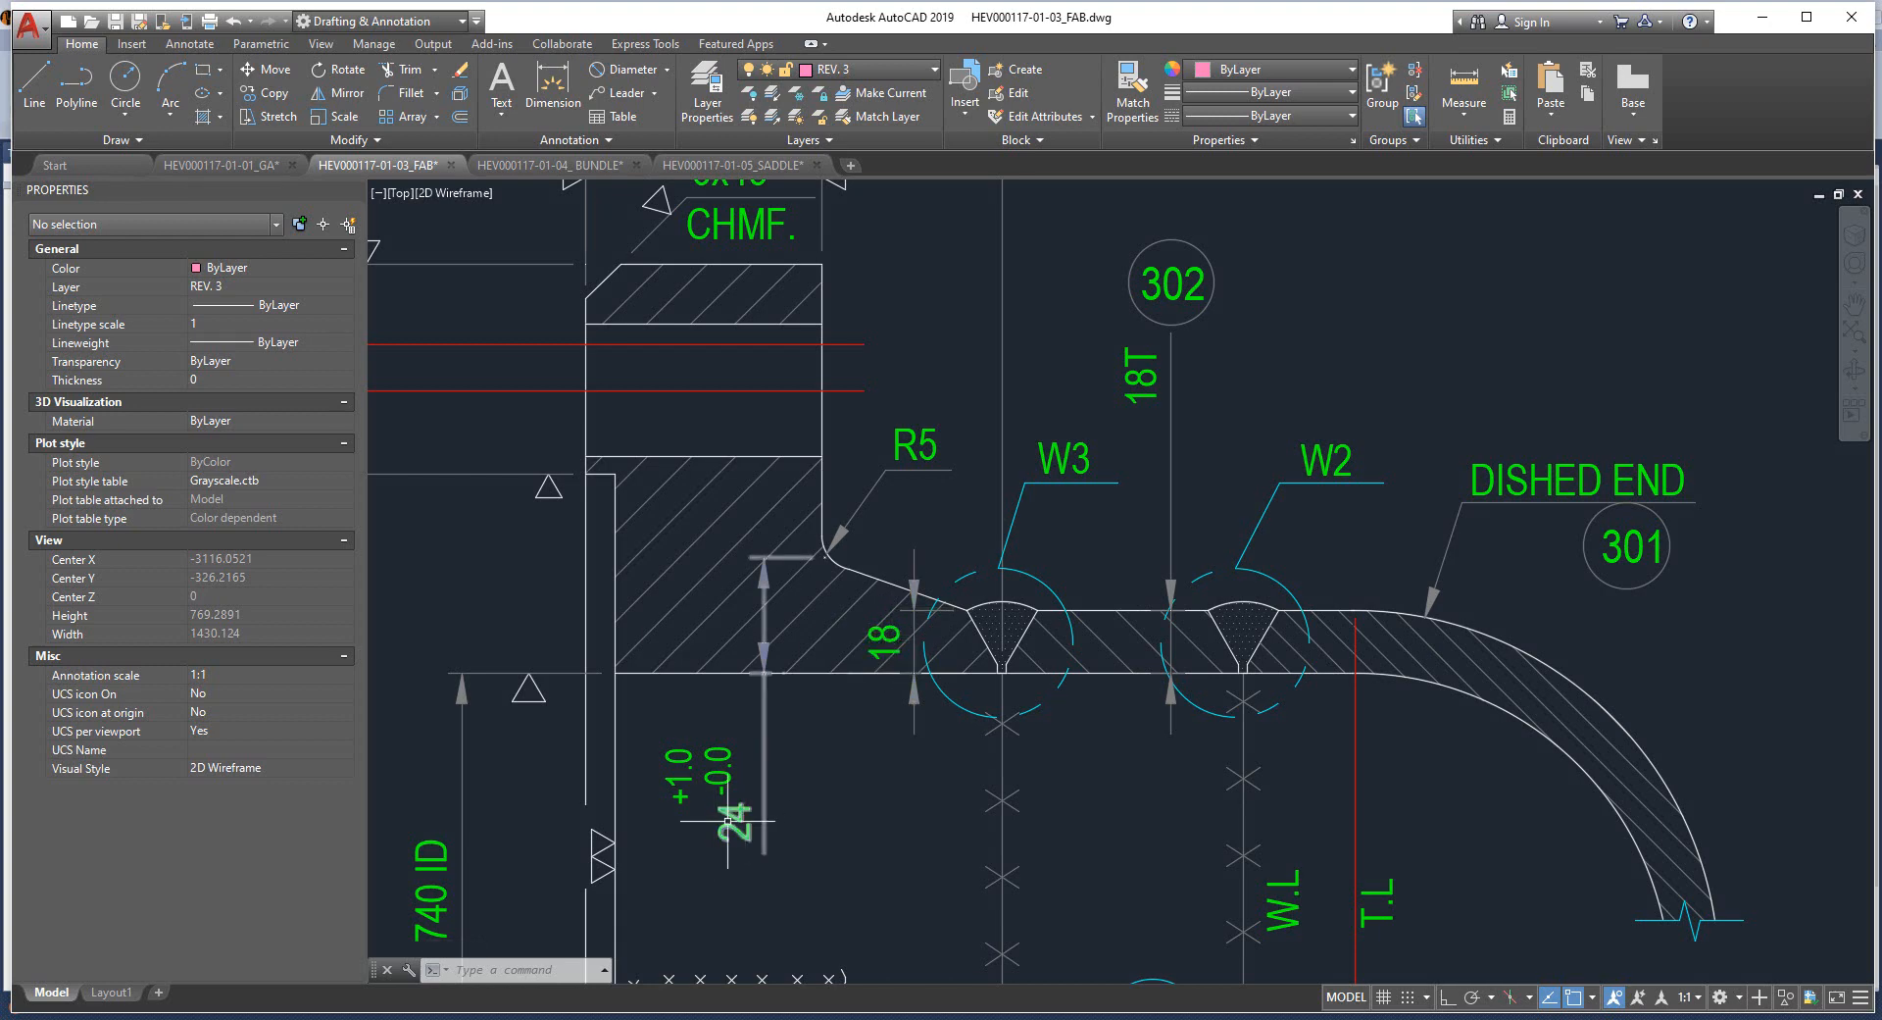
{"action": "scroll", "coordinate": [784, 779], "scroll_direction": "down", "scroll_amount": 3}
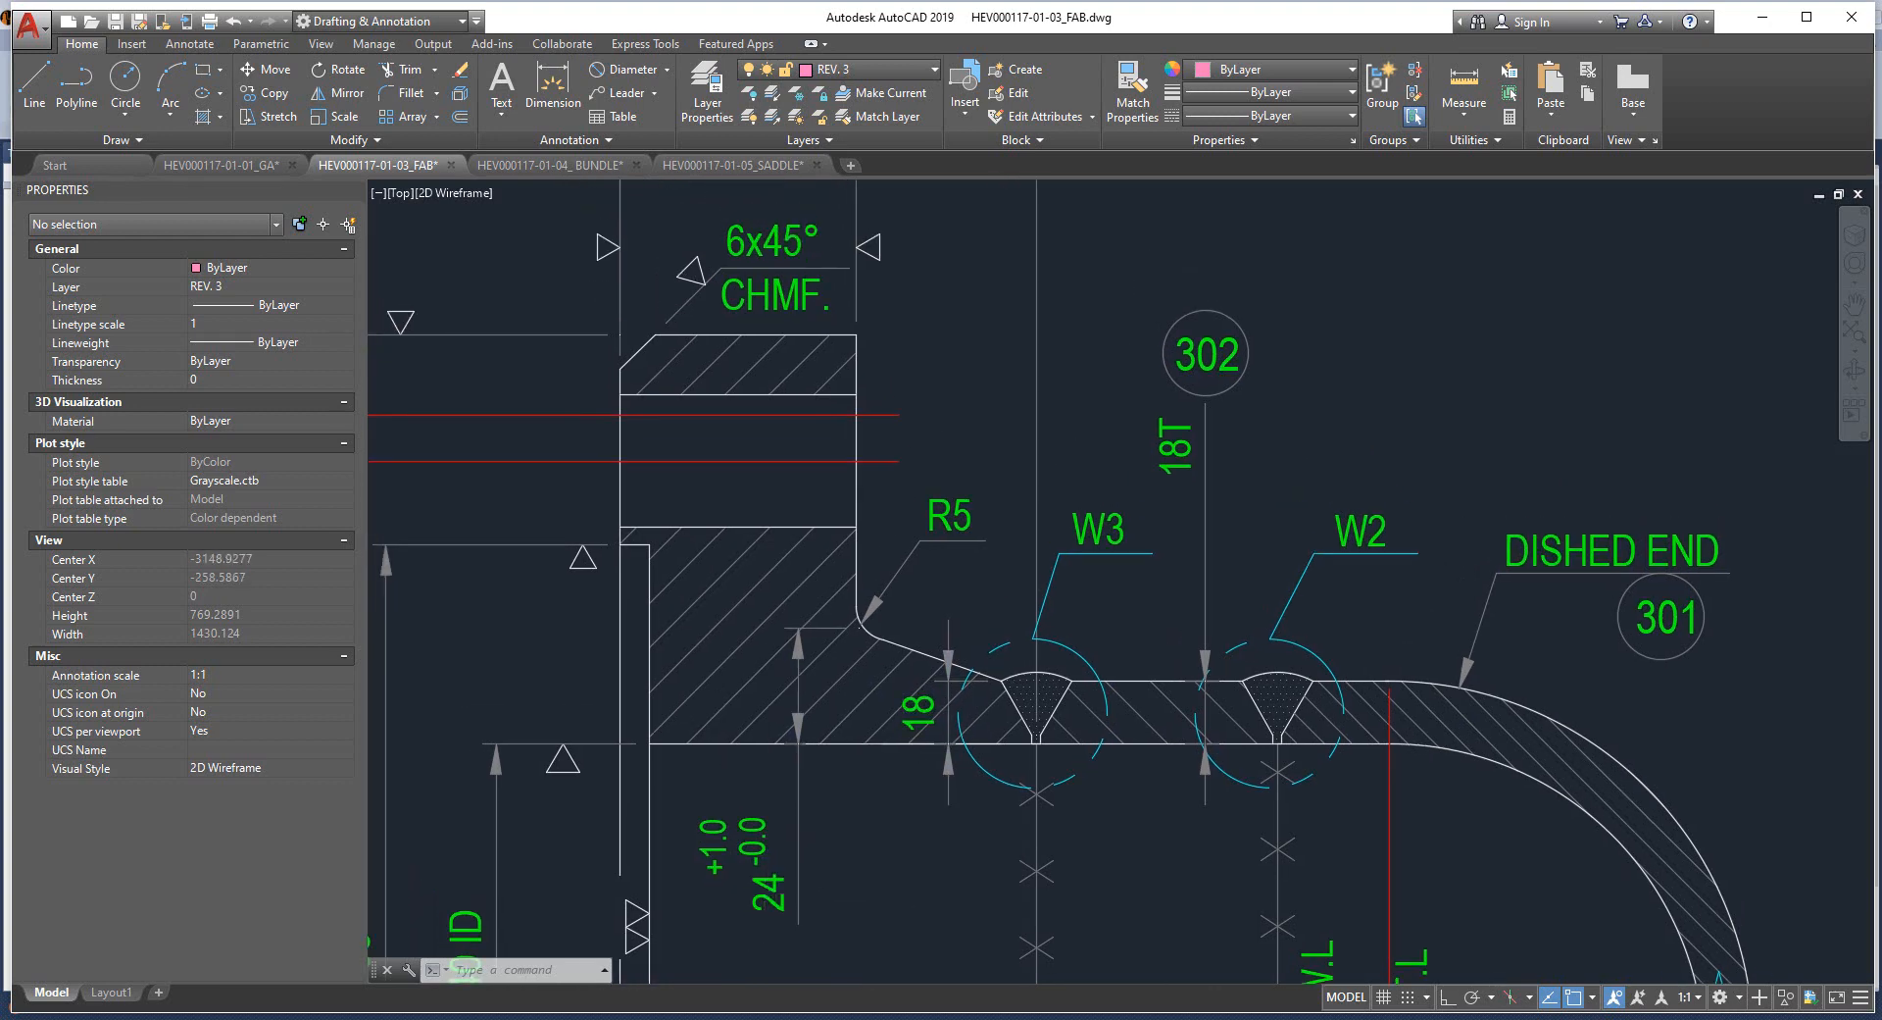
{"action": "scroll", "coordinate": [815, 760], "scroll_direction": "up", "scroll_amount": 1}
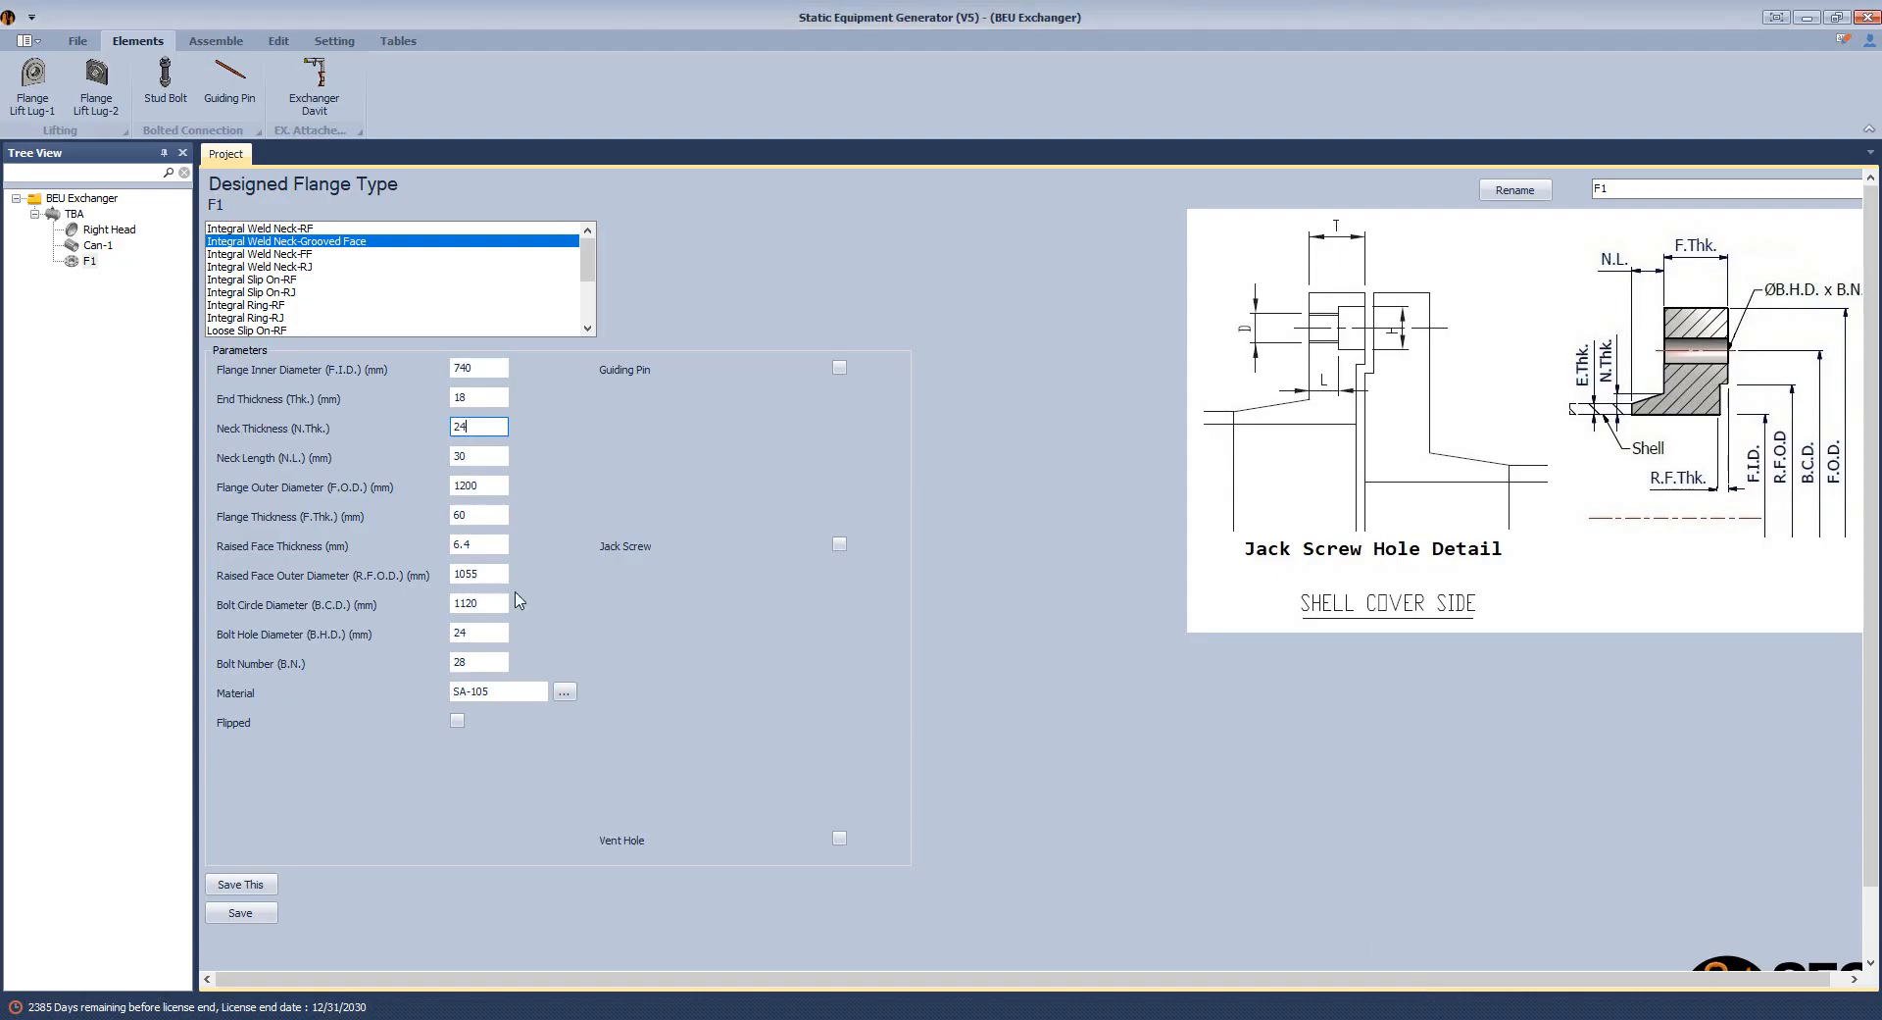
Back in Static Equipment Generator, set F1's neck length to 28 mm, outer diameter to 950 mm and flange thickness to 114 mm, checking the FAB drawing.
{"action": "left_click", "coordinate": [484, 458]}
{"action": "double_click", "coordinate": [472, 462]}
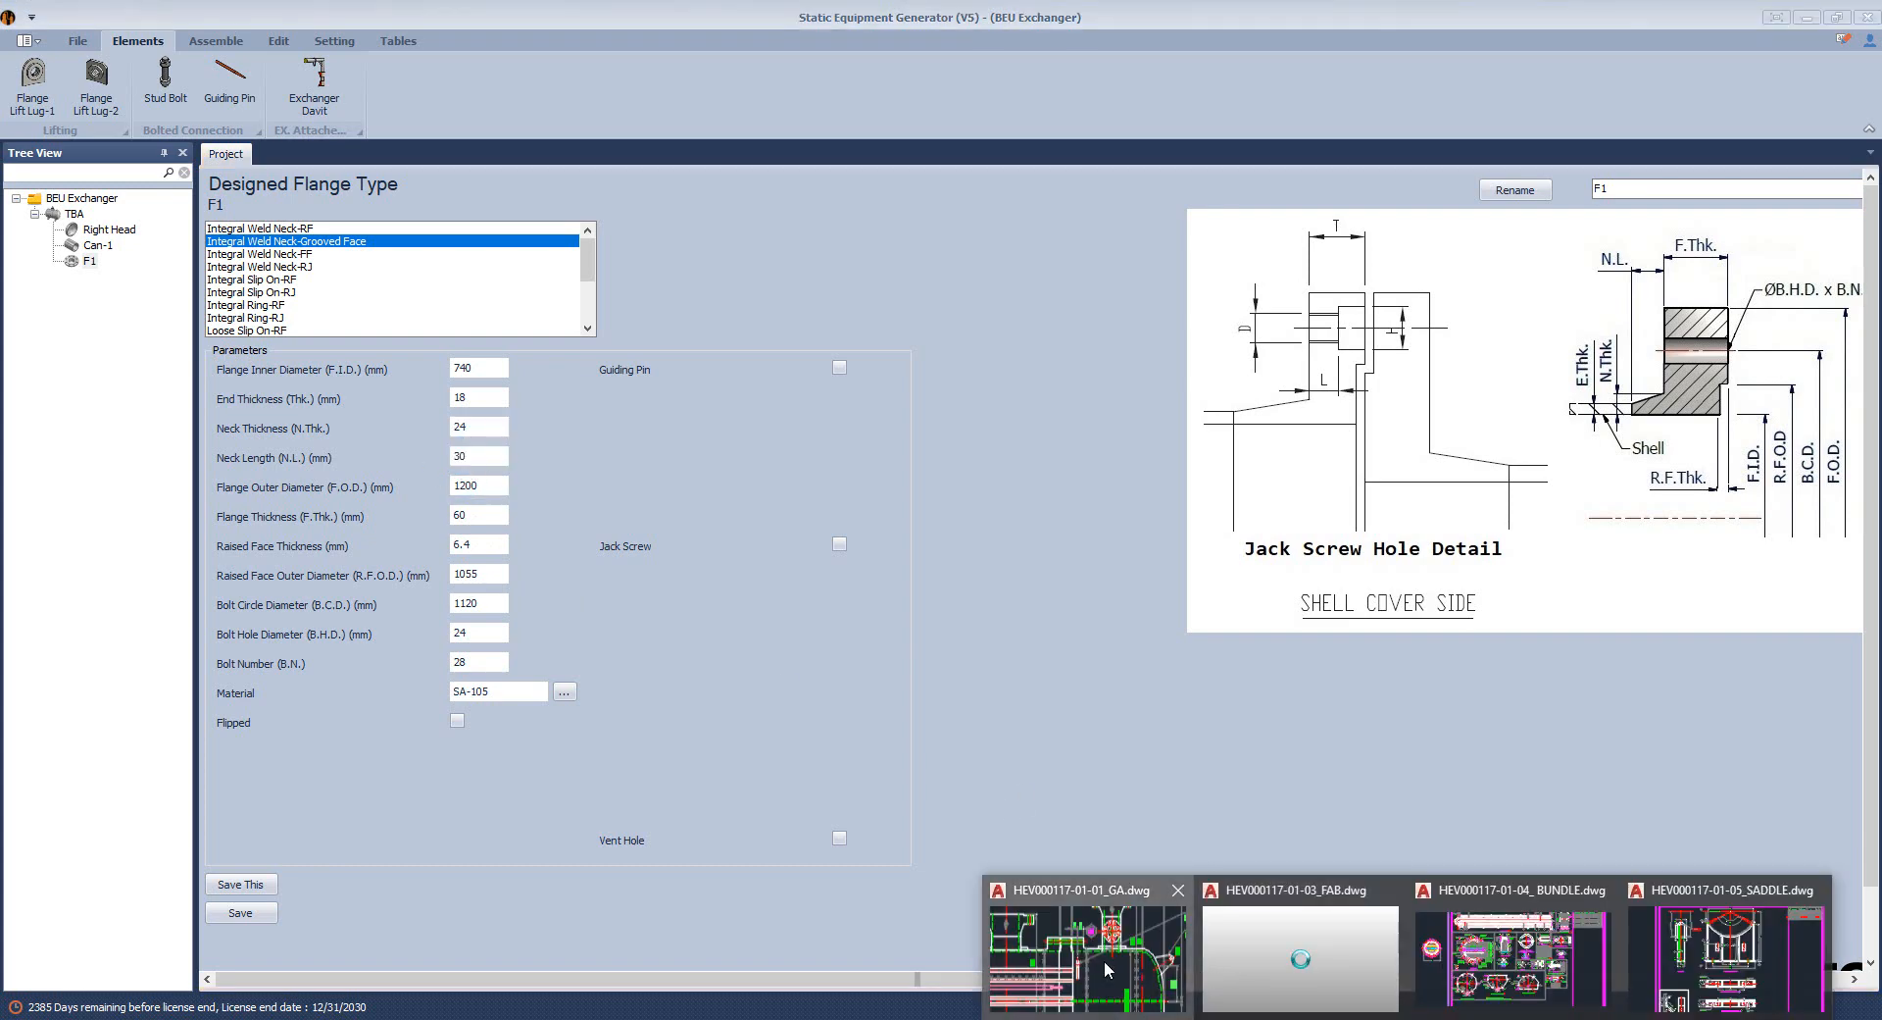
{"action": "left_click", "coordinate": [1301, 956]}
{"action": "key", "text": "ctrl+Tab"}
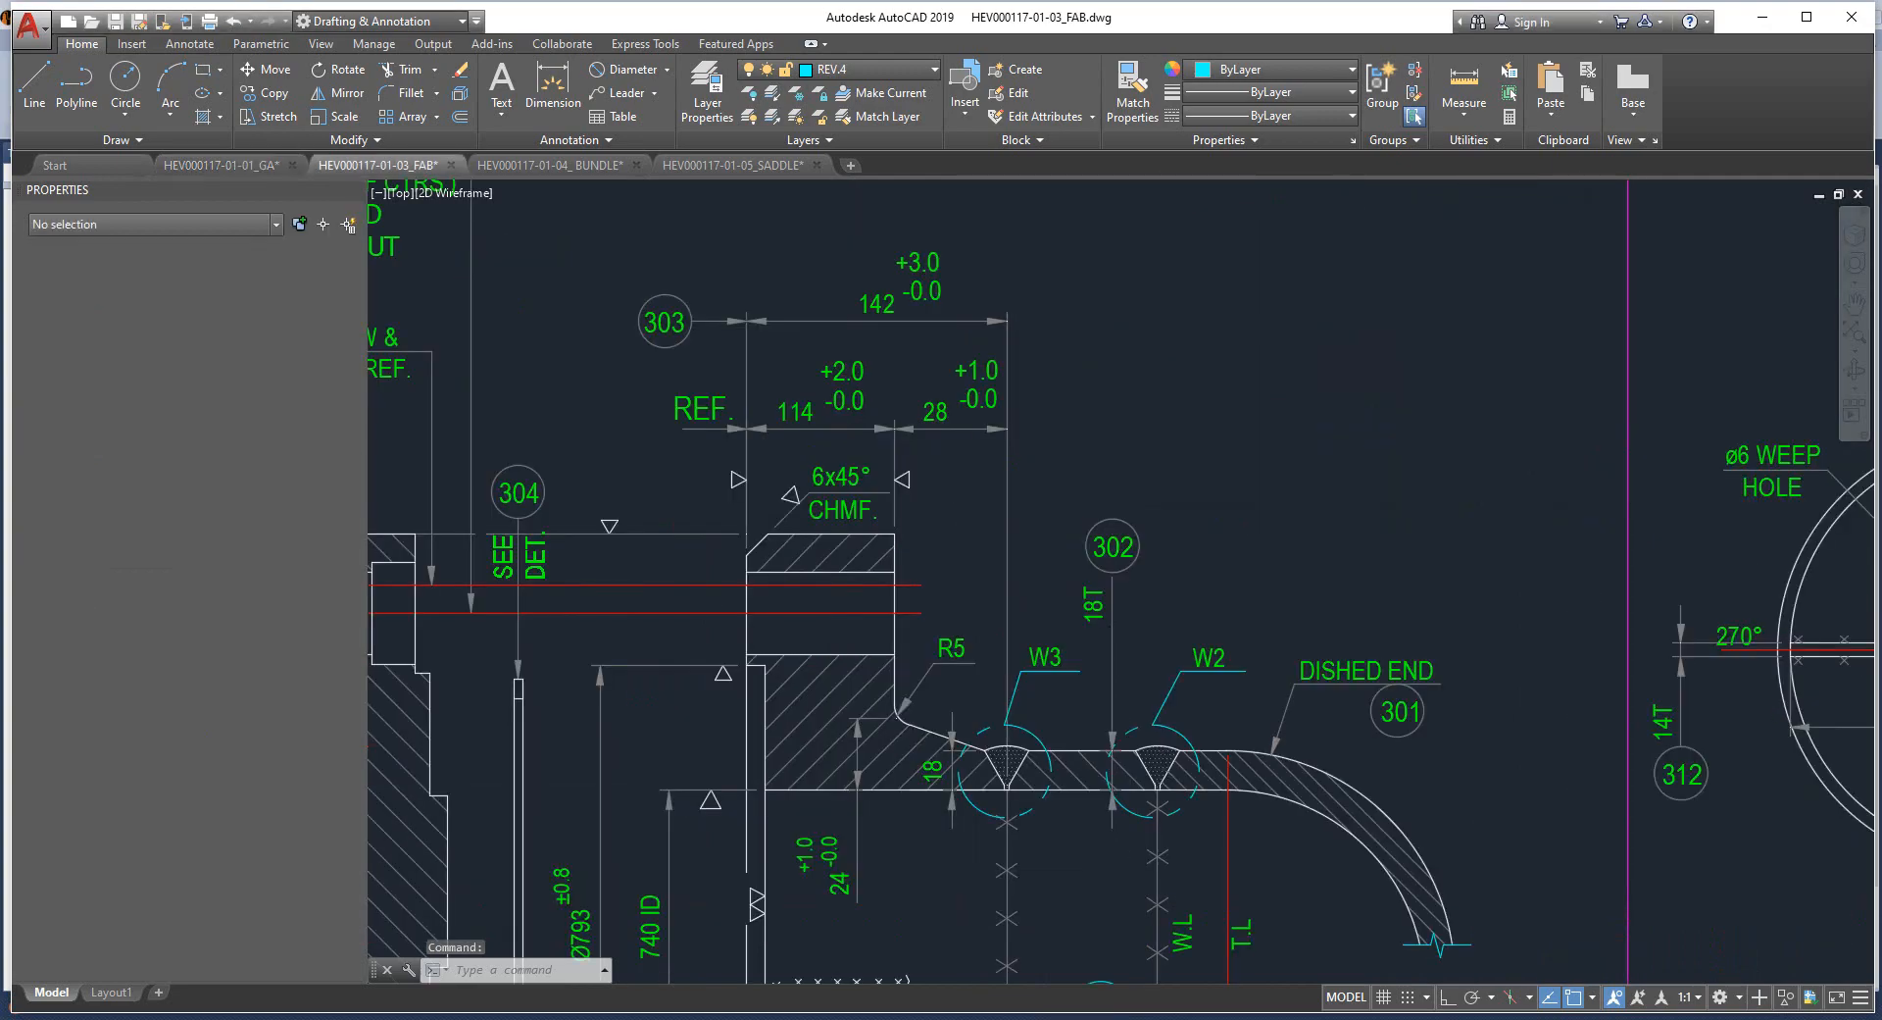
{"action": "key", "text": "alt+Tab"}
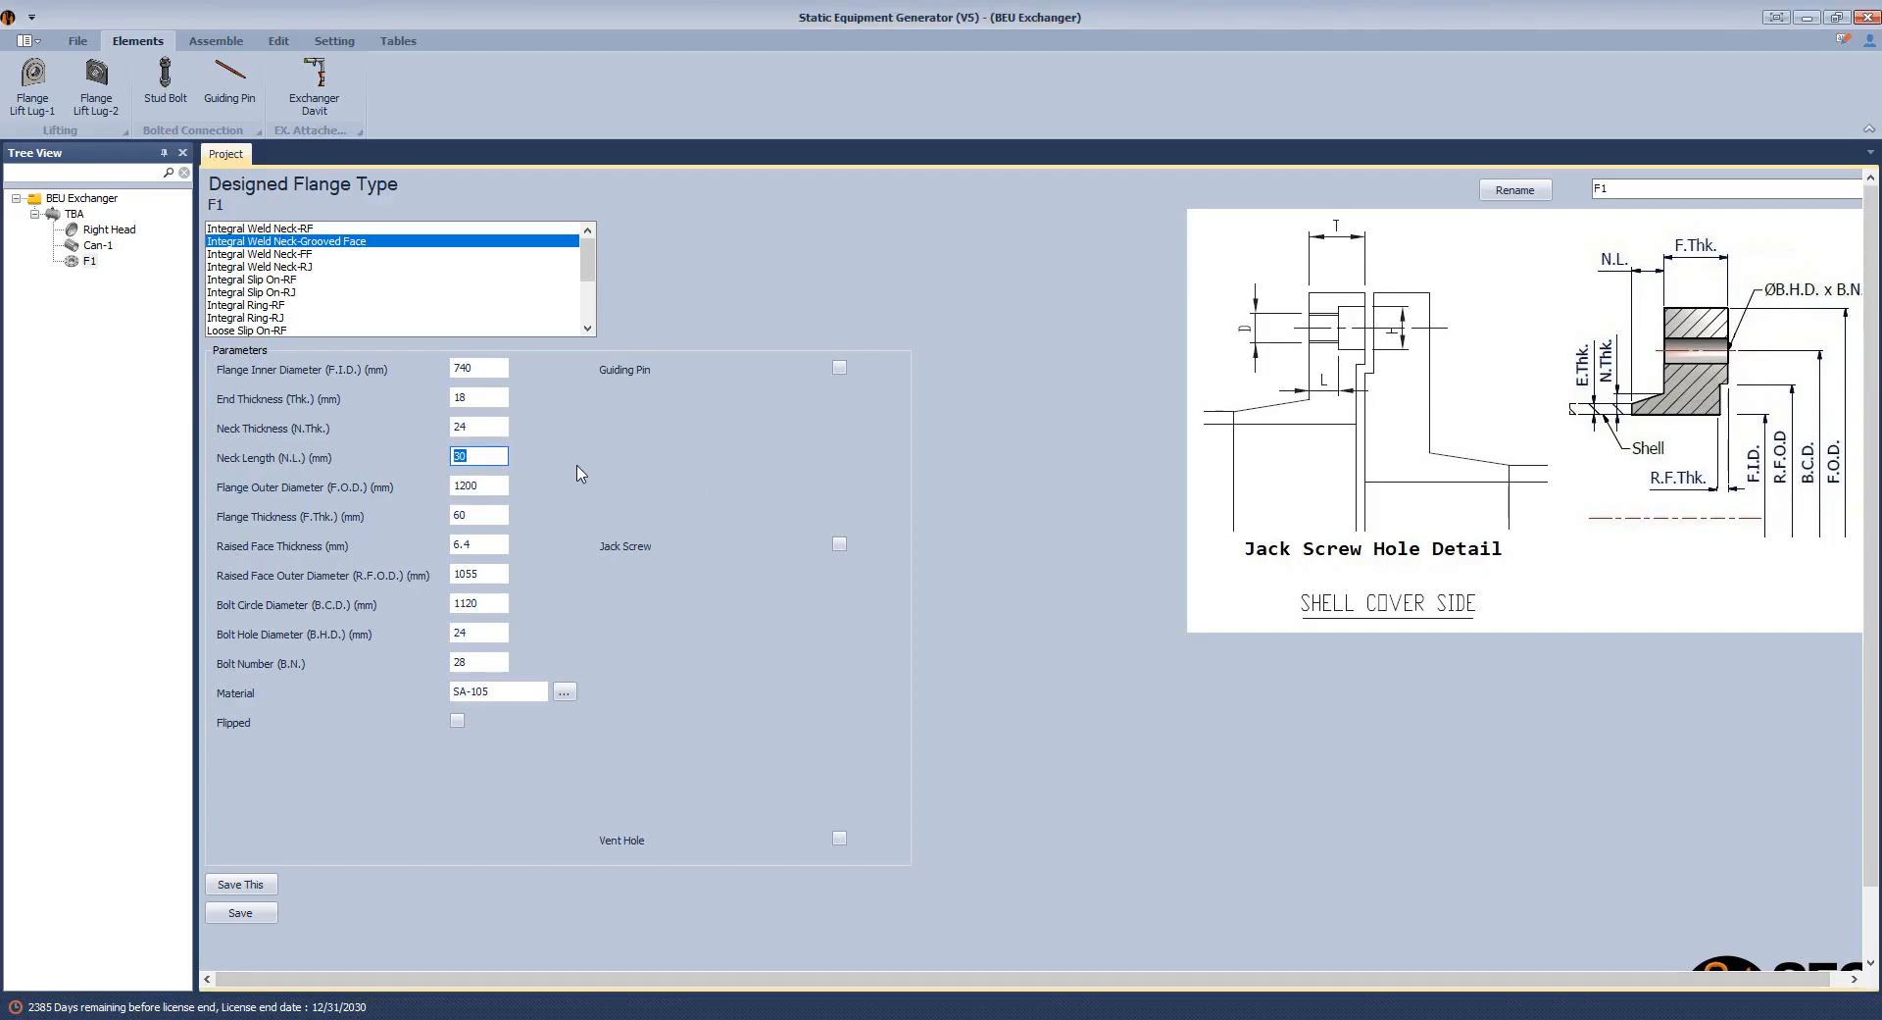
{"action": "key", "text": "Tab"}
{"action": "type", "text": "950"}
{"action": "key", "text": "Tab"}
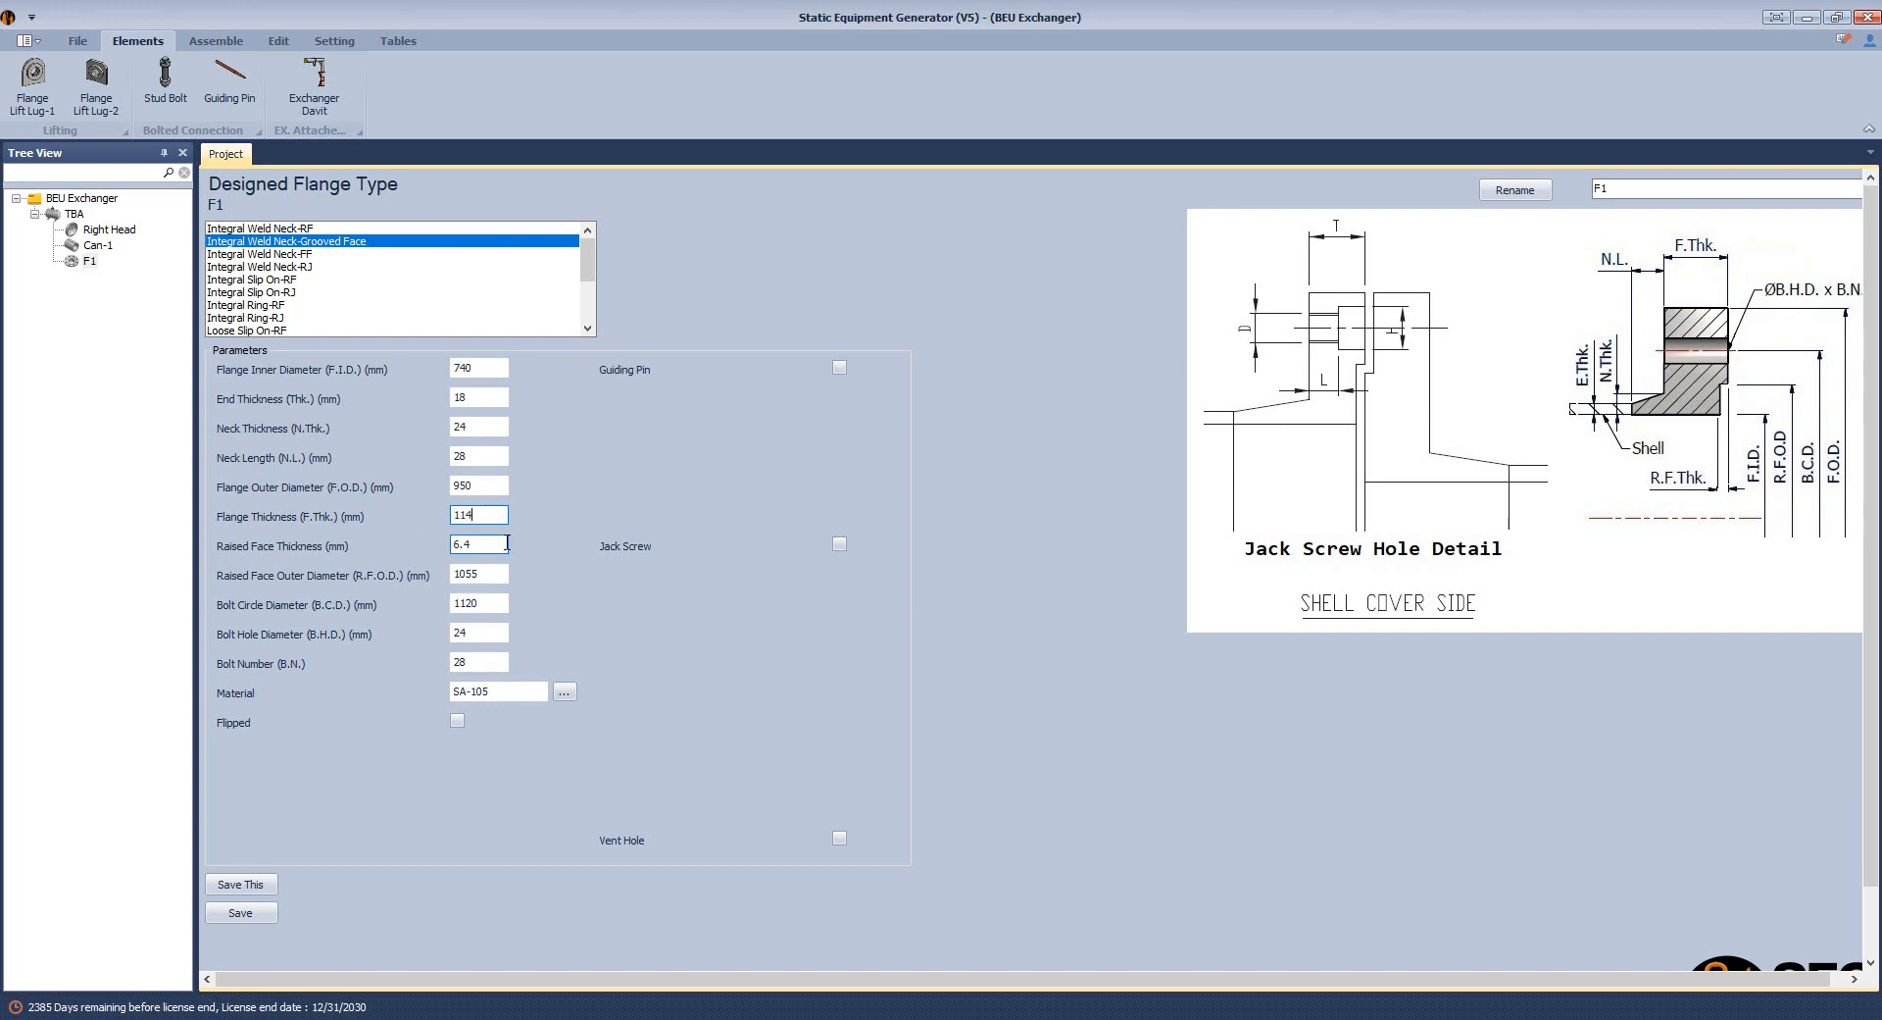
Set F1's raised face thickness to 7 mm and raised face outer diameter to 793 mm.
{"action": "key", "text": "Tab"}
{"action": "key", "text": "Tab"}
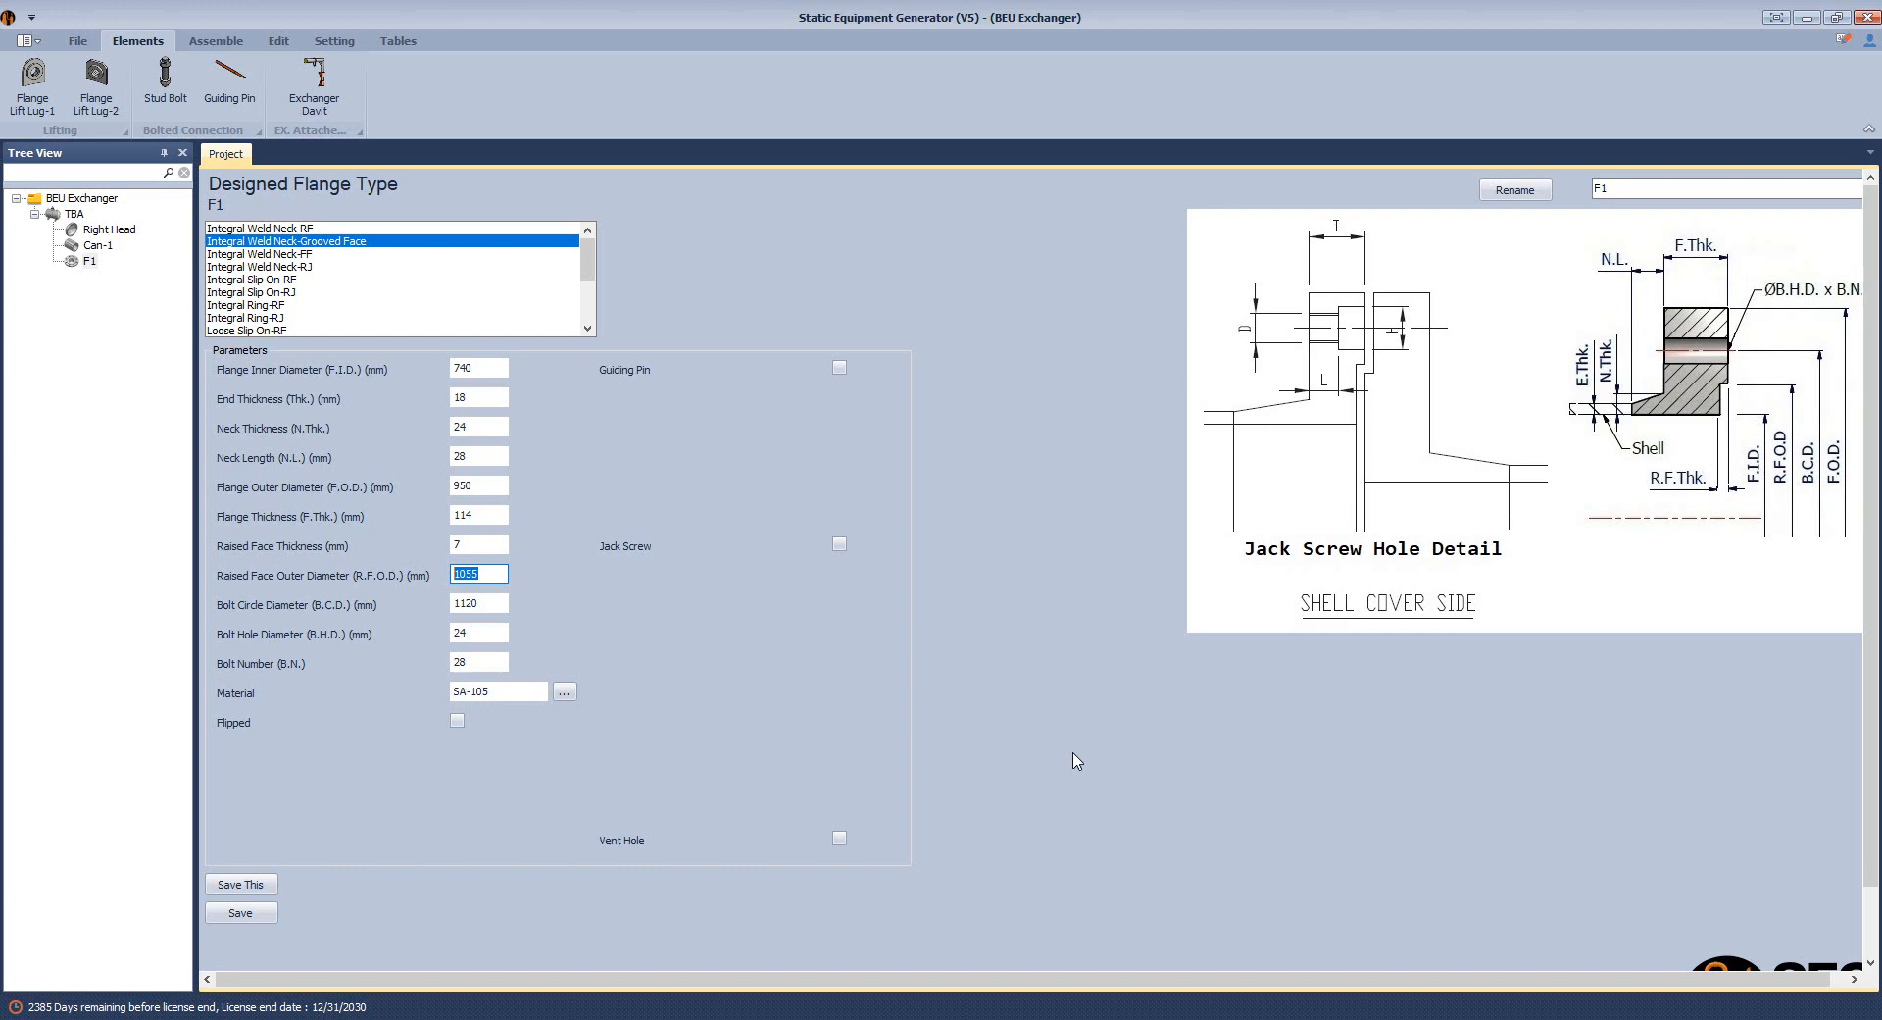
{"action": "type", "text": "793"}
{"action": "key", "text": "Tab"}
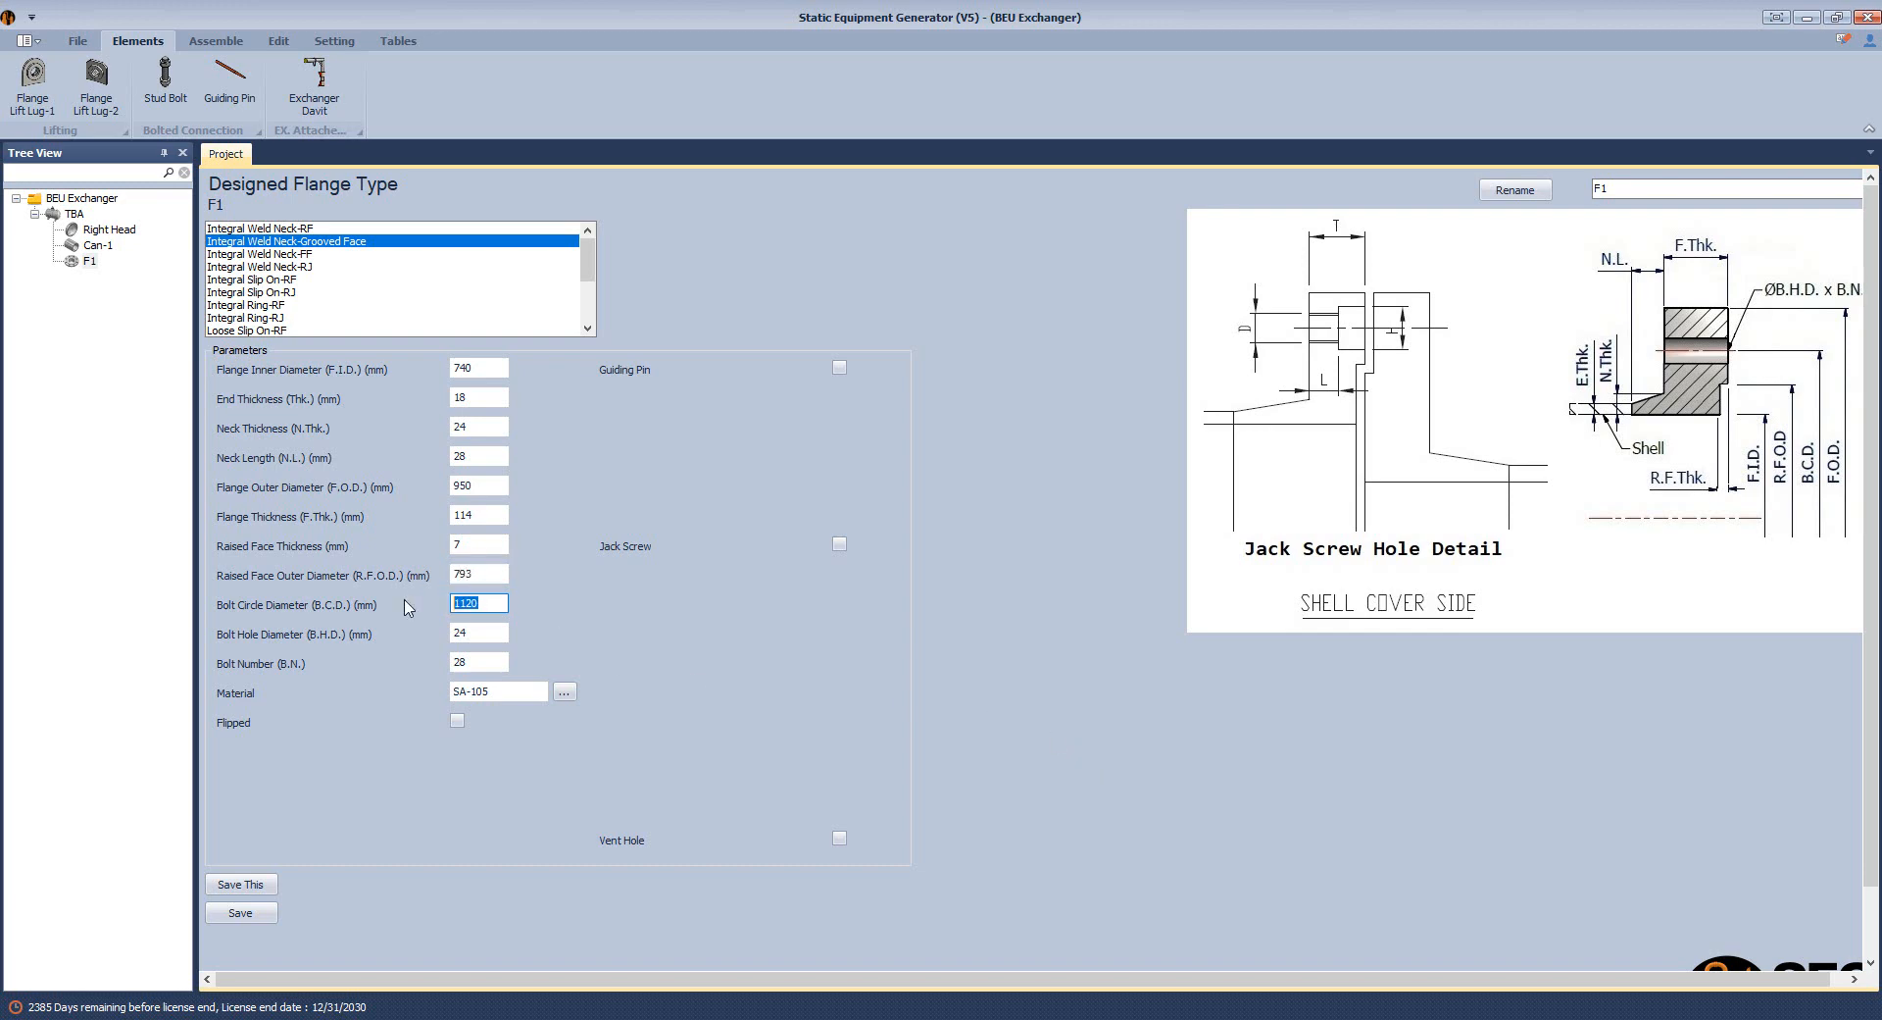
Set F1's bolt circle diameter to 880 mm, bolt hole diameter to 33 mm and bolt number to 36, and save the flange.
{"action": "type", "text": "880"}
{"action": "key", "text": "Tab"}
{"action": "key", "text": "Tab"}
{"action": "left_click", "coordinate": [264, 914]}
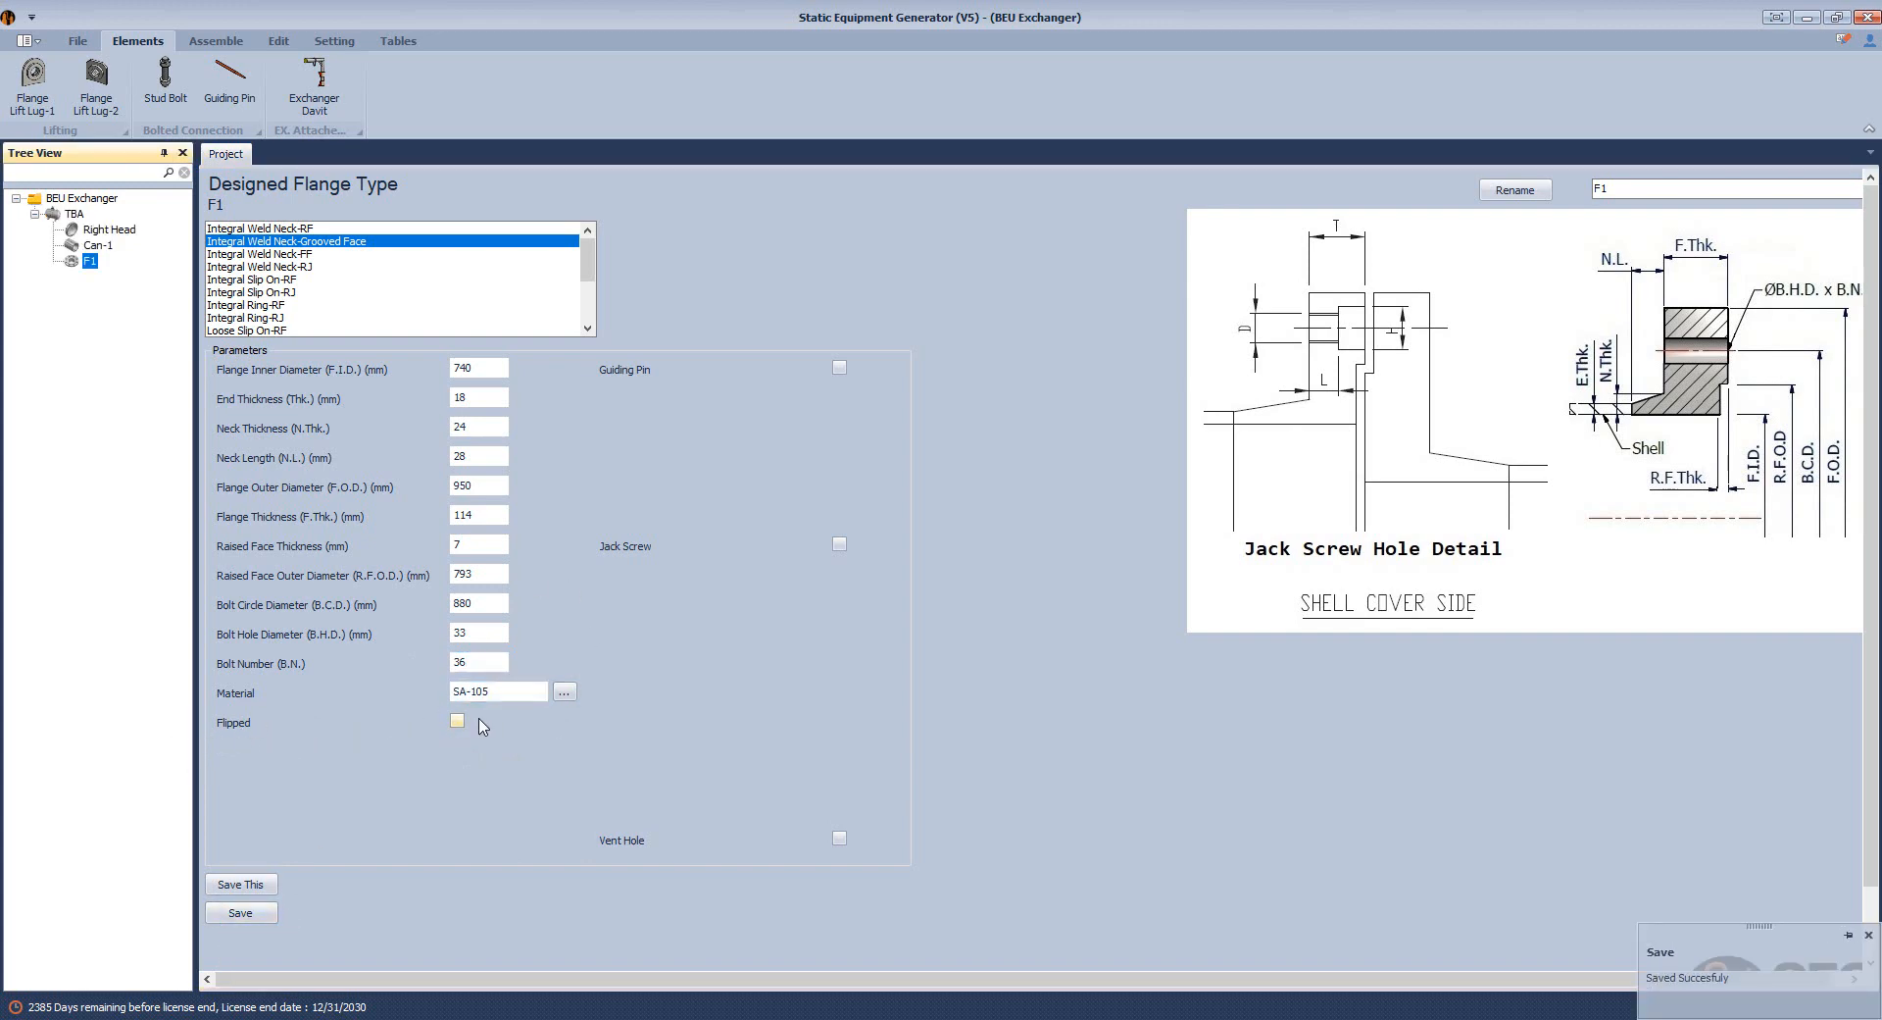
Assemble the F1 flange into the TBA model in Inventor and orbit around it to inspect the bolt holes.
{"action": "left_click", "coordinate": [215, 40]}
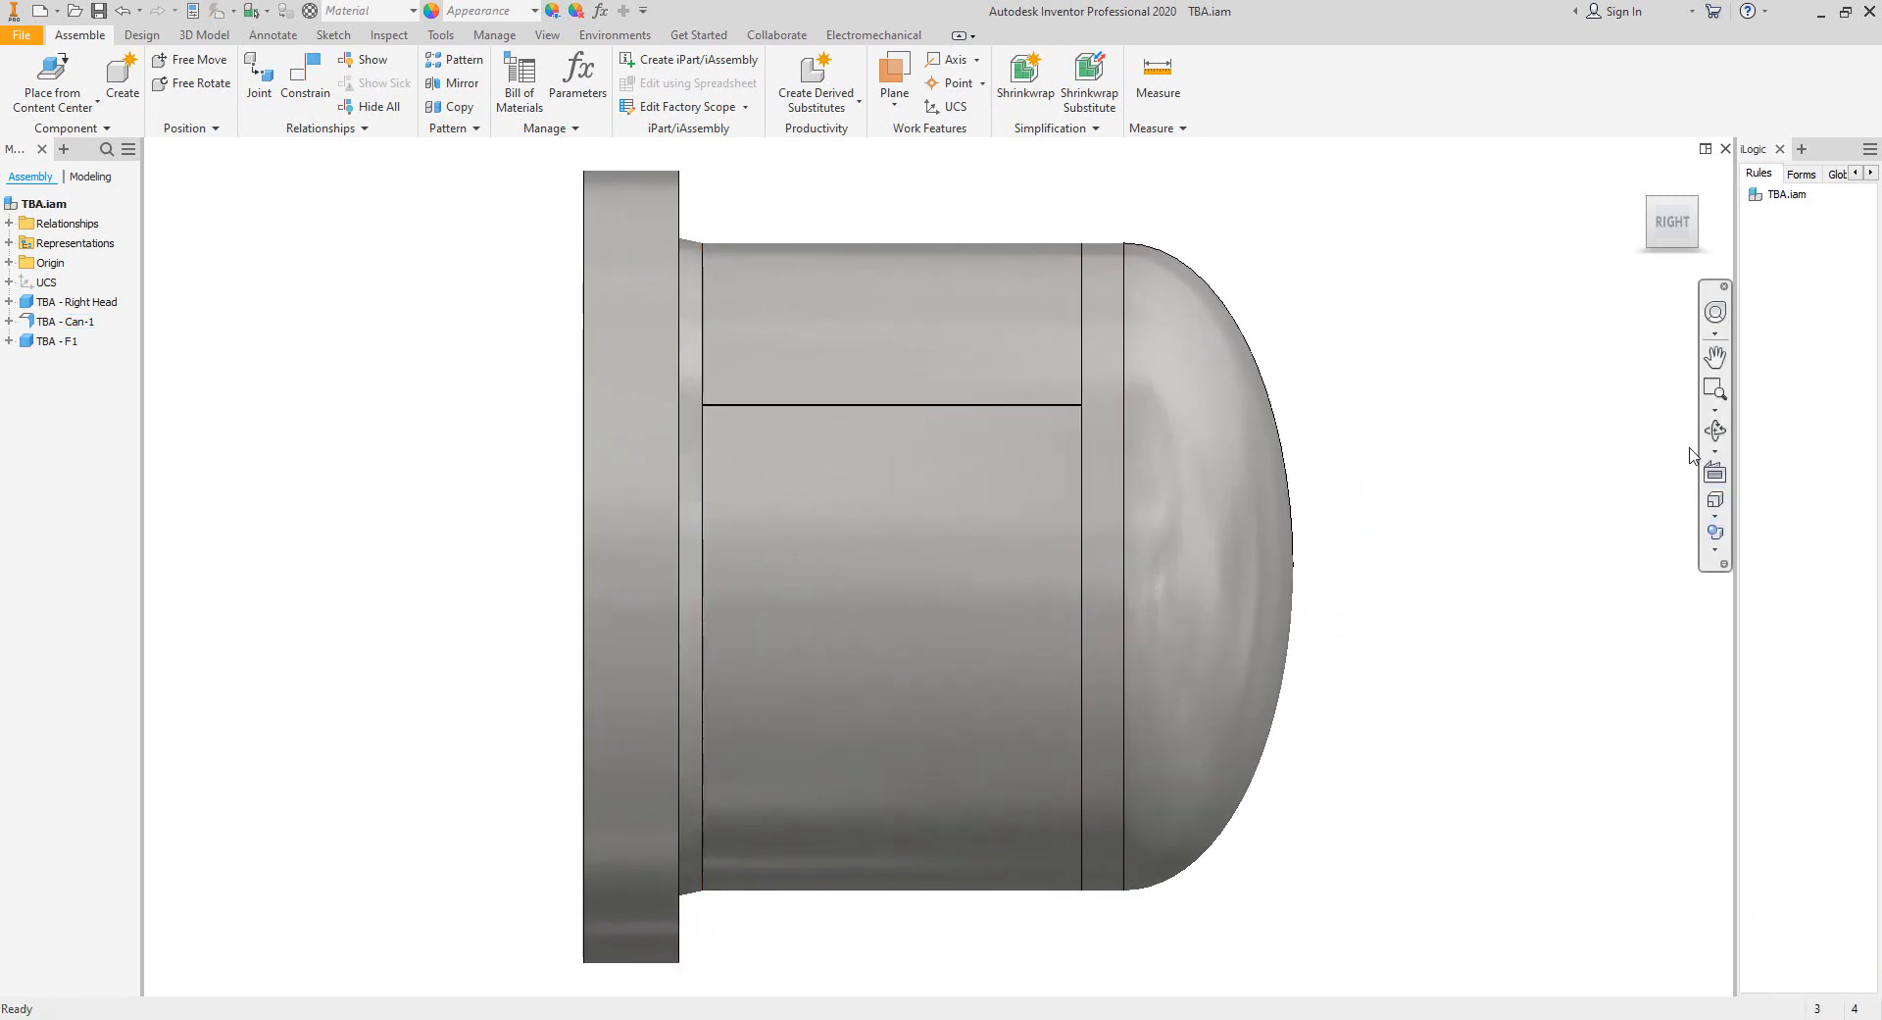
{"action": "left_click", "coordinate": [1715, 429]}
{"action": "left_click_drag", "start_coordinate": [882, 598], "coordinate": [1065, 612]}
{"action": "right_click", "coordinate": [1067, 549]}
{"action": "left_click", "coordinate": [1094, 558]}
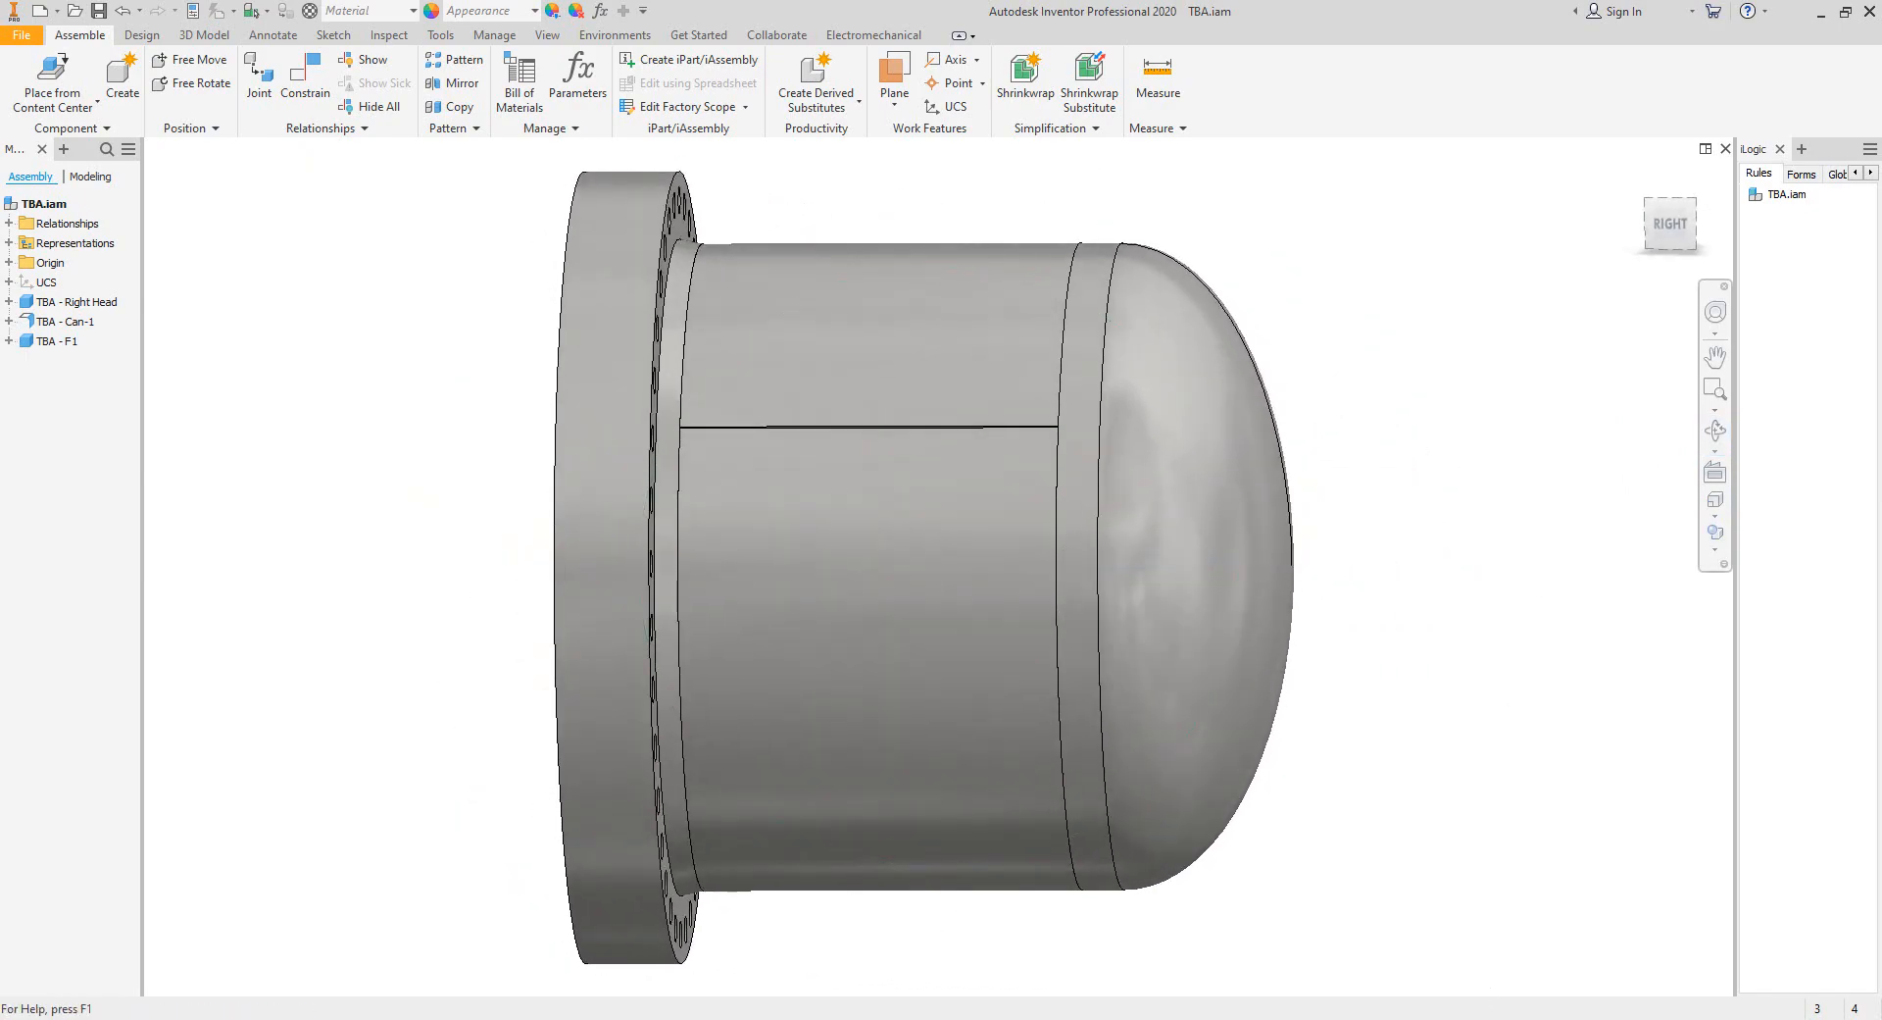
Return to Static Equipment Generator and add a gasket with pass partition named G1 to the TBA equipment.
{"action": "key", "text": "alt+Tab"}
{"action": "left_click", "coordinate": [74, 214]}
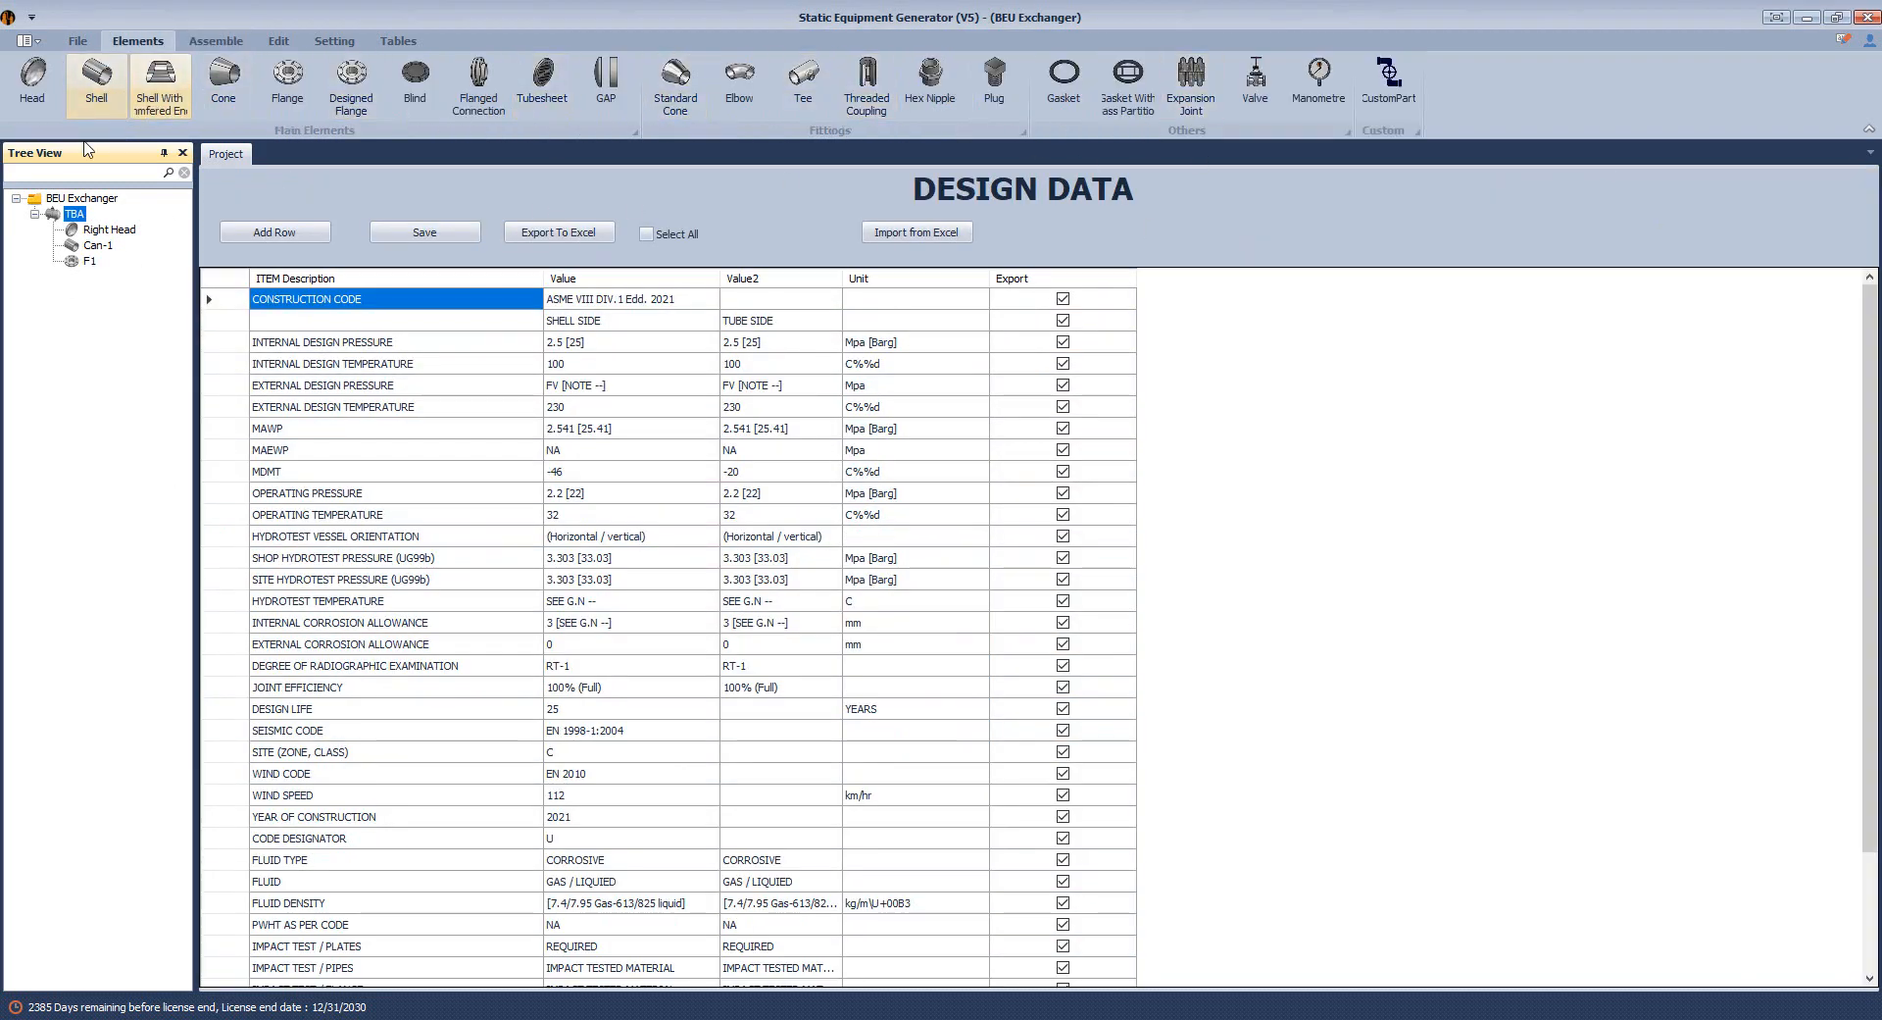
{"action": "left_click", "coordinate": [1137, 88]}
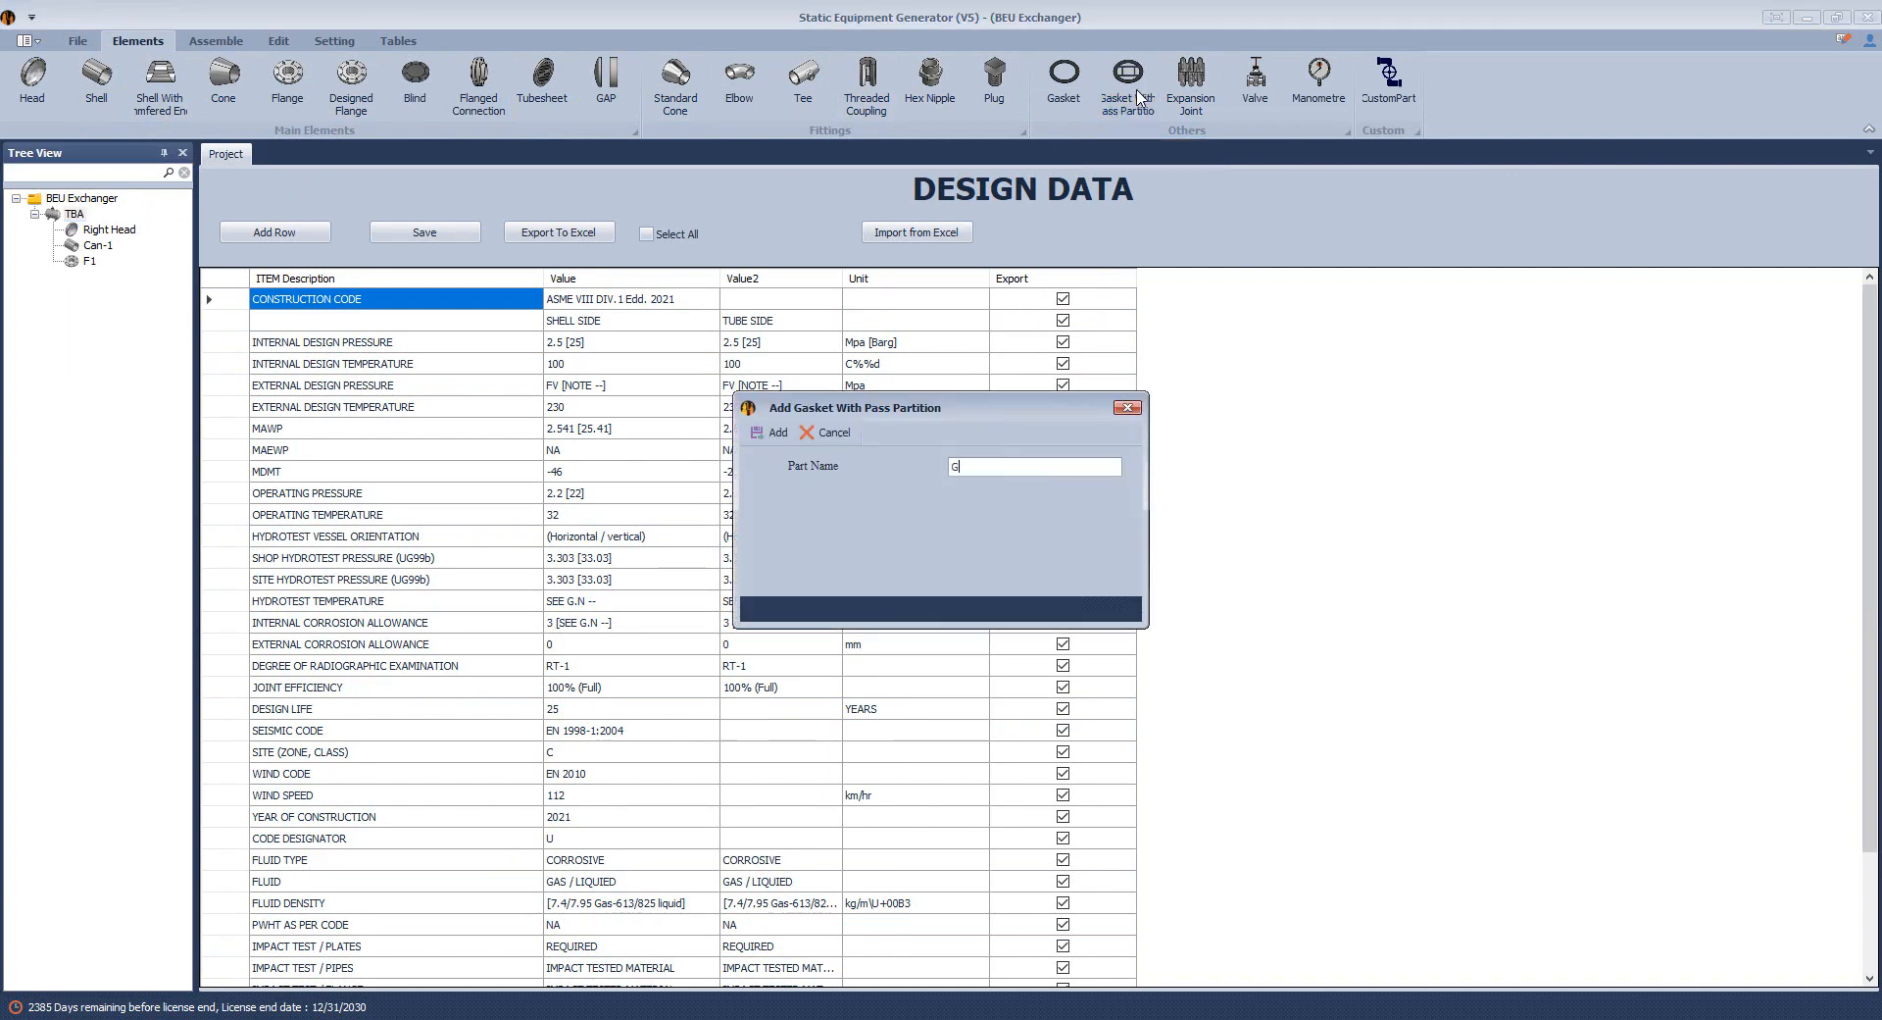
{"action": "key", "text": "Return"}
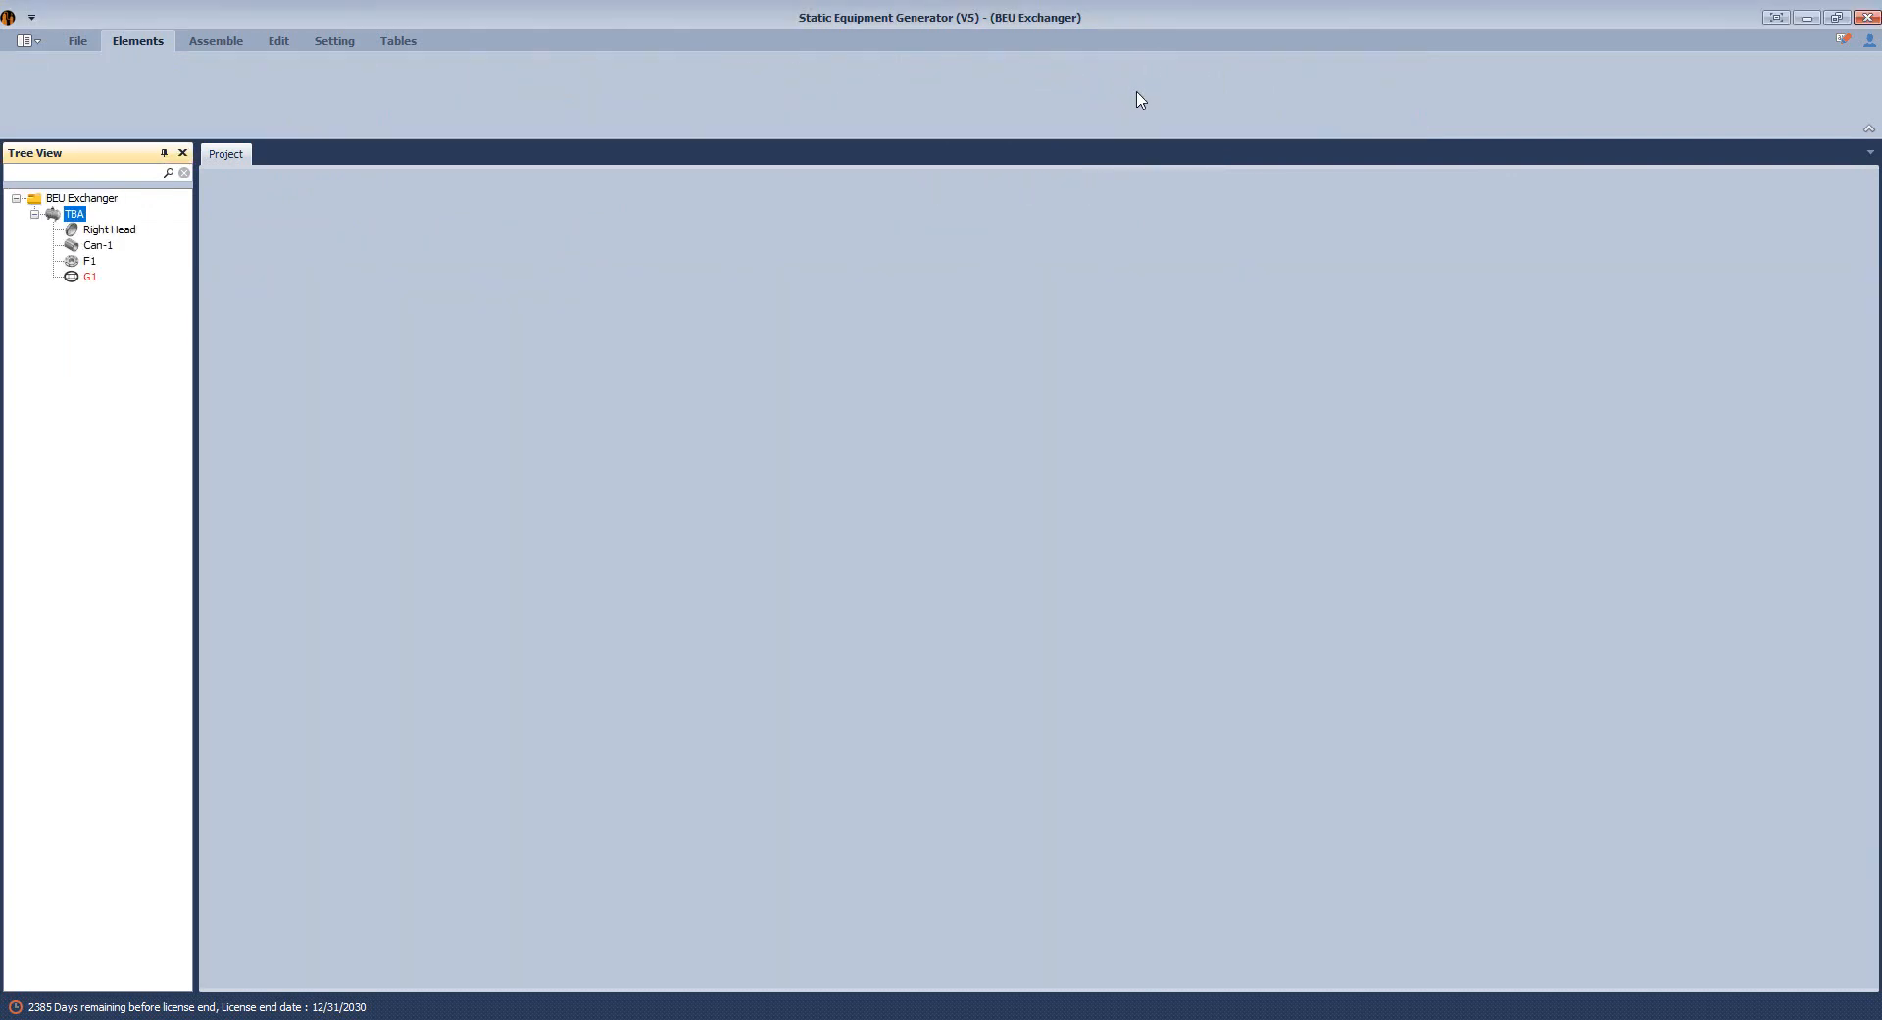
Choose the Gasket (2 Passes) type for G1 and set its inner diameter to 750 mm.
{"action": "left_click", "coordinate": [76, 281]}
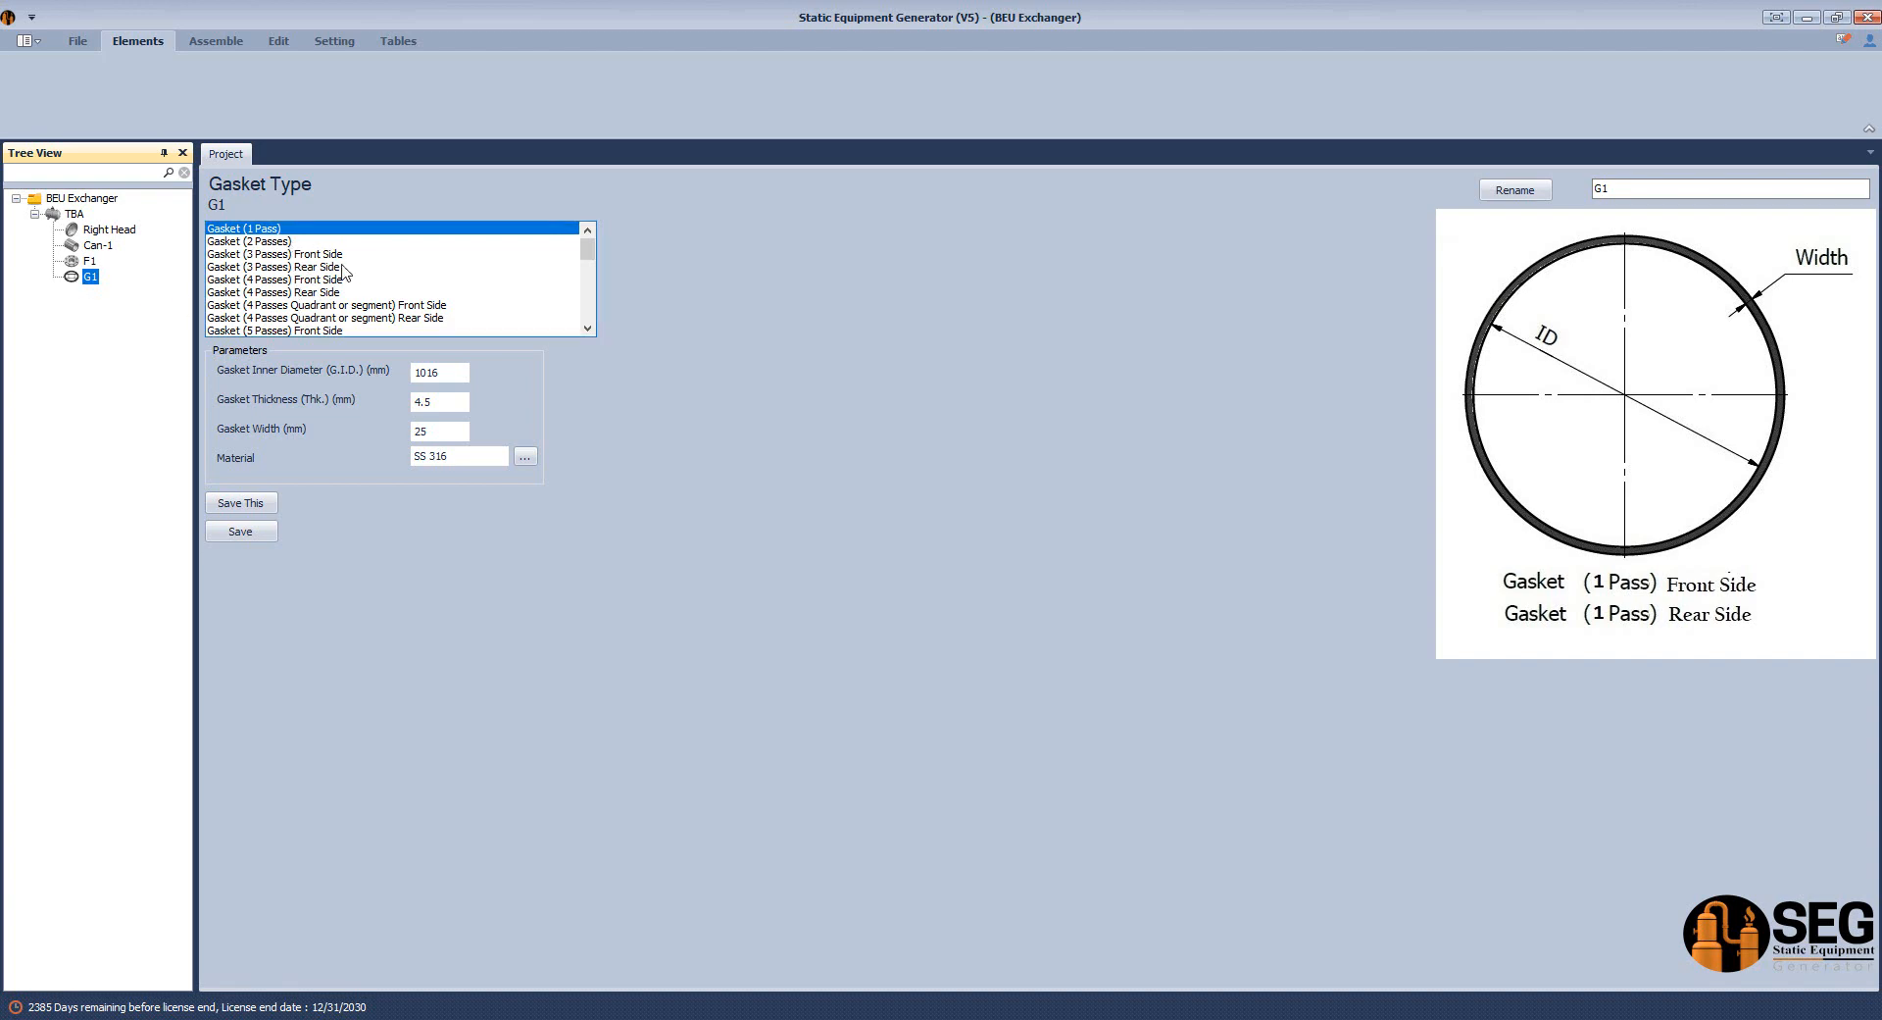
{"action": "left_click", "coordinate": [257, 242]}
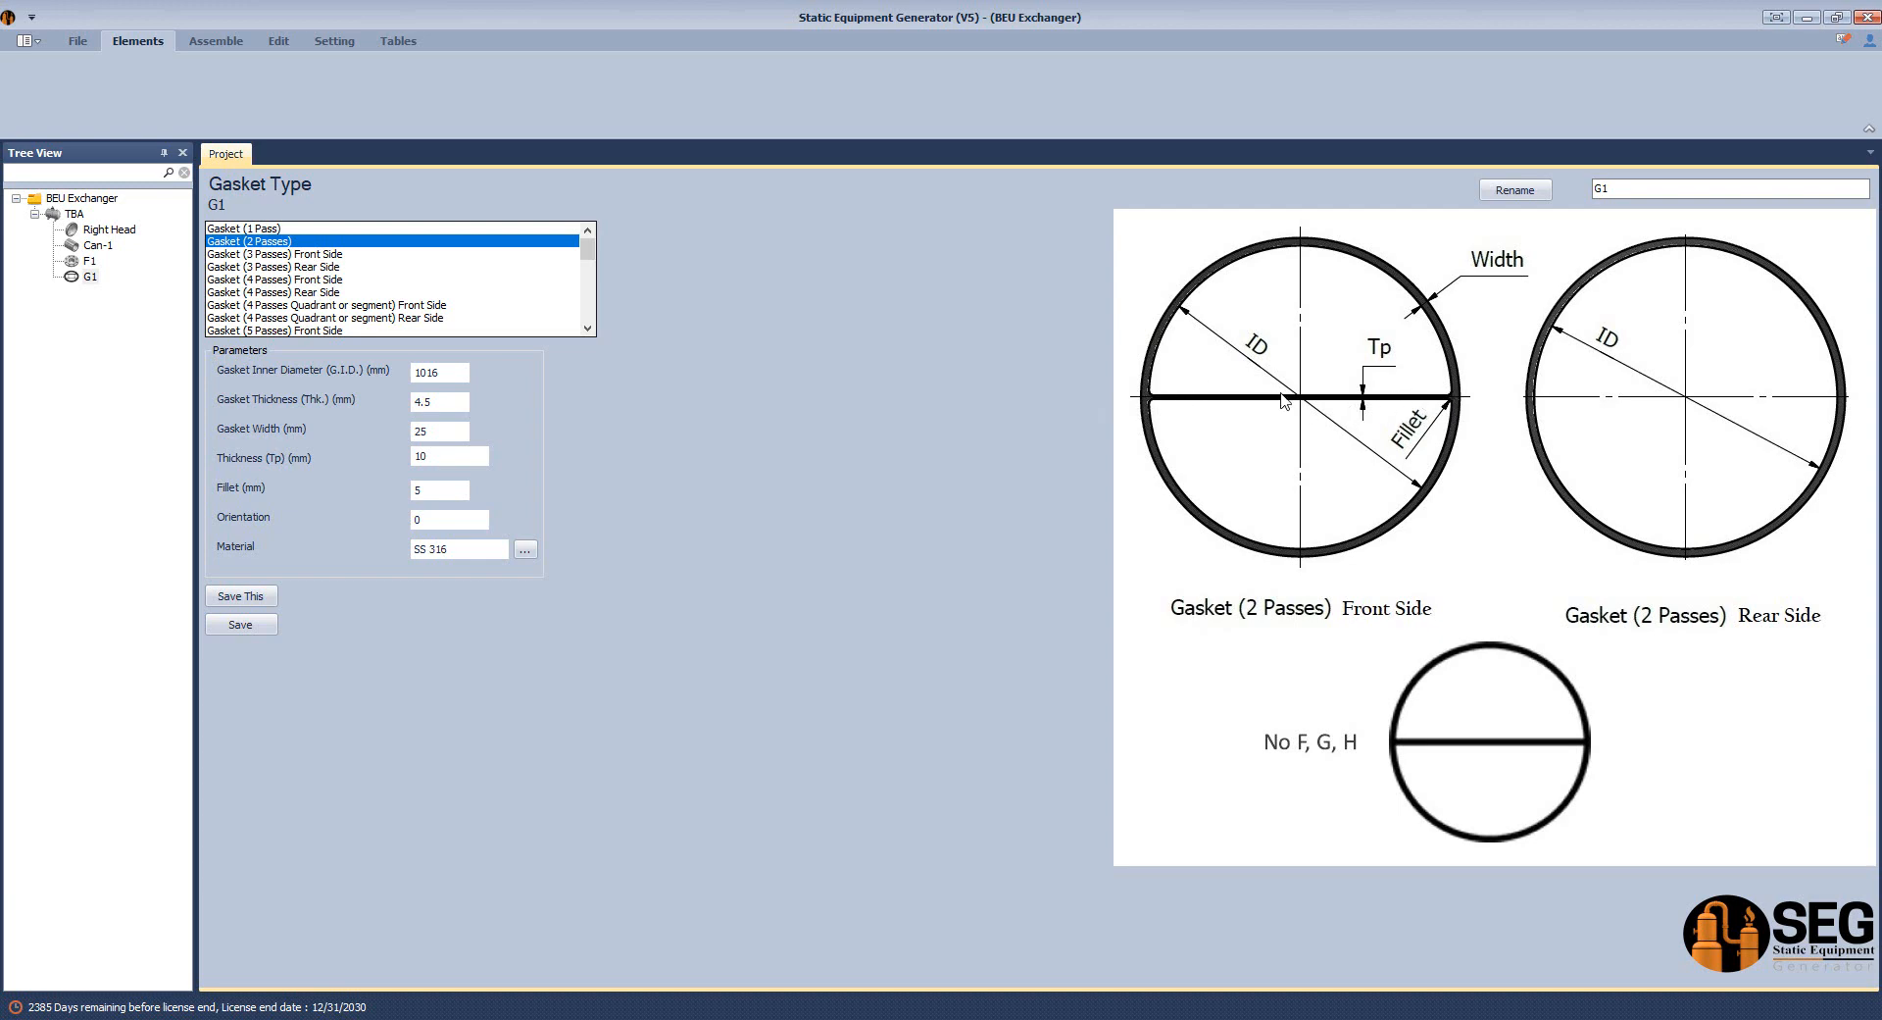
{"action": "key", "text": "Tab"}
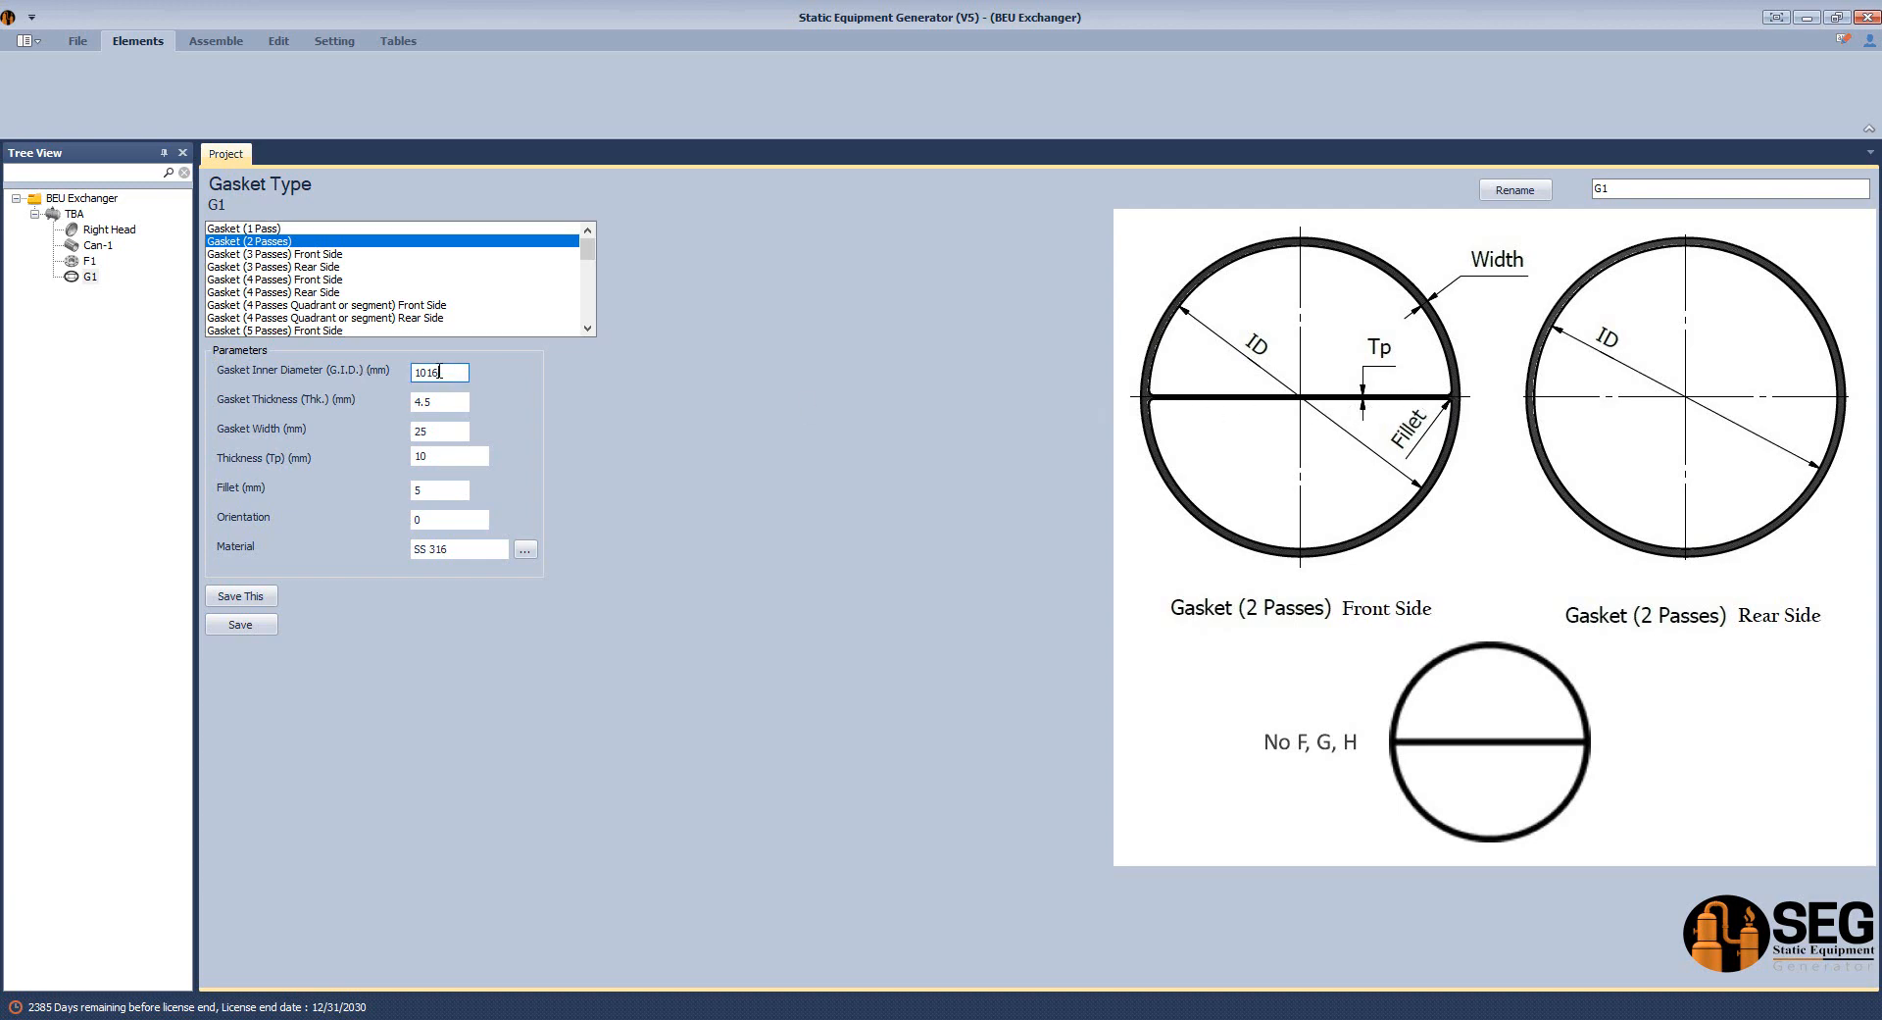
{"action": "type", "text": "750"}
{"action": "left_click", "coordinate": [1408, 1018]}
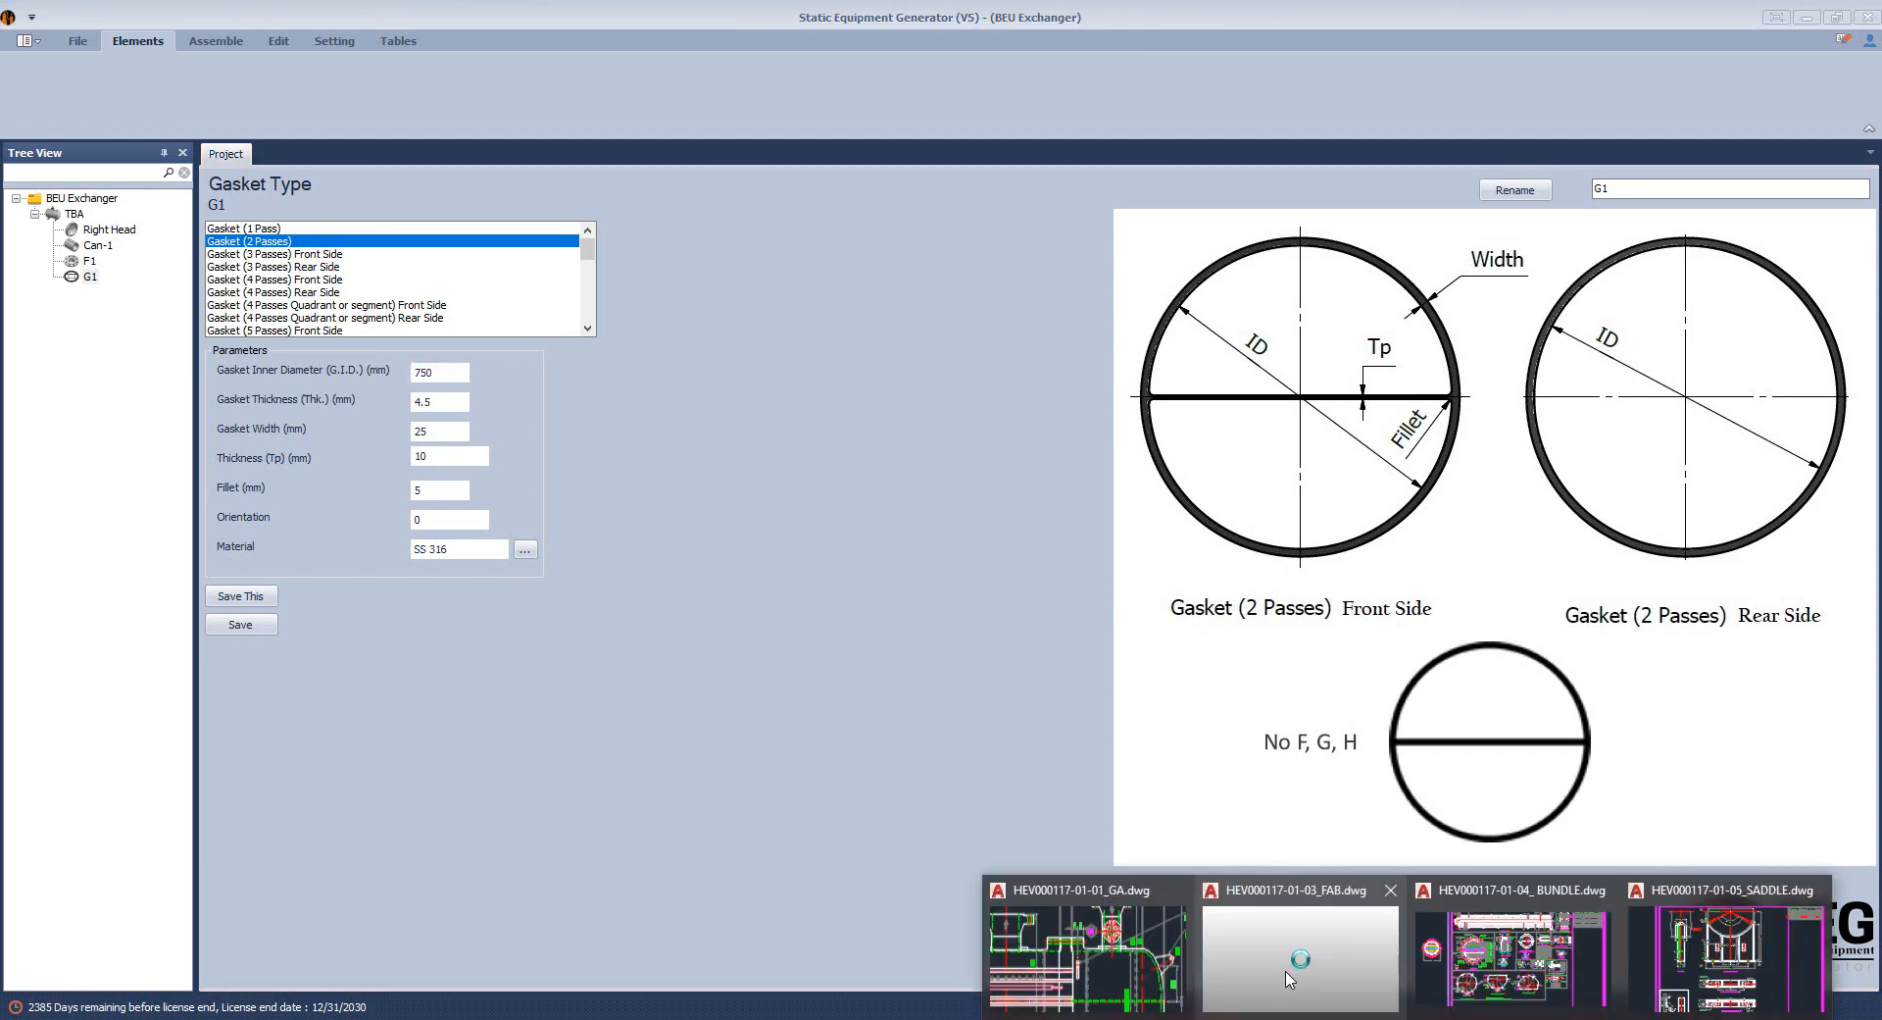
{"action": "left_click", "coordinate": [1299, 953]}
{"action": "scroll", "coordinate": [522, 792], "scroll_direction": "down", "scroll_amount": 4}
{"action": "mouse_move", "coordinate": [521, 793]}
{"action": "middle_mouse_down"}
{"action": "mouse_move", "coordinate": [951, 488]}
{"action": "mouse_move", "coordinate": [1226, 196]}
{"action": "middle_mouse_up"}
{"action": "scroll", "coordinate": [750, 373], "scroll_direction": "up", "scroll_amount": 8}
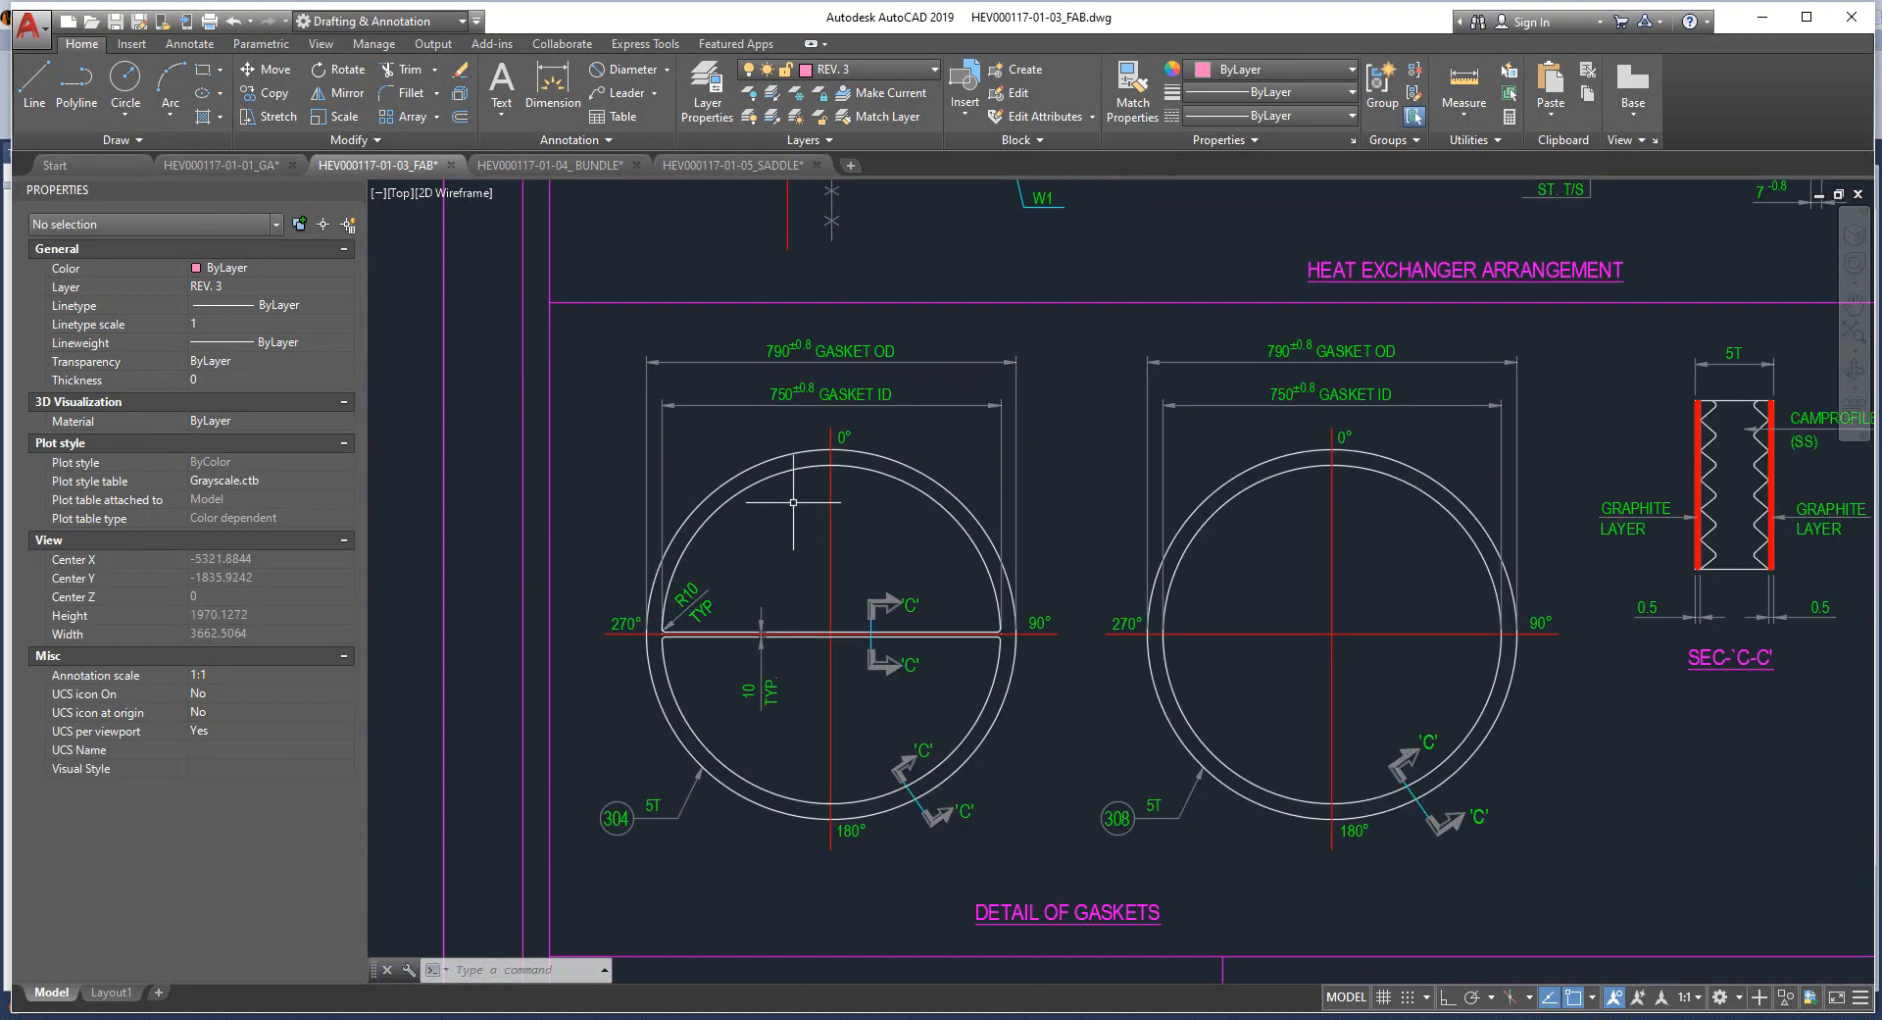
{"action": "scroll", "coordinate": [686, 372], "scroll_direction": "down", "scroll_amount": 6}
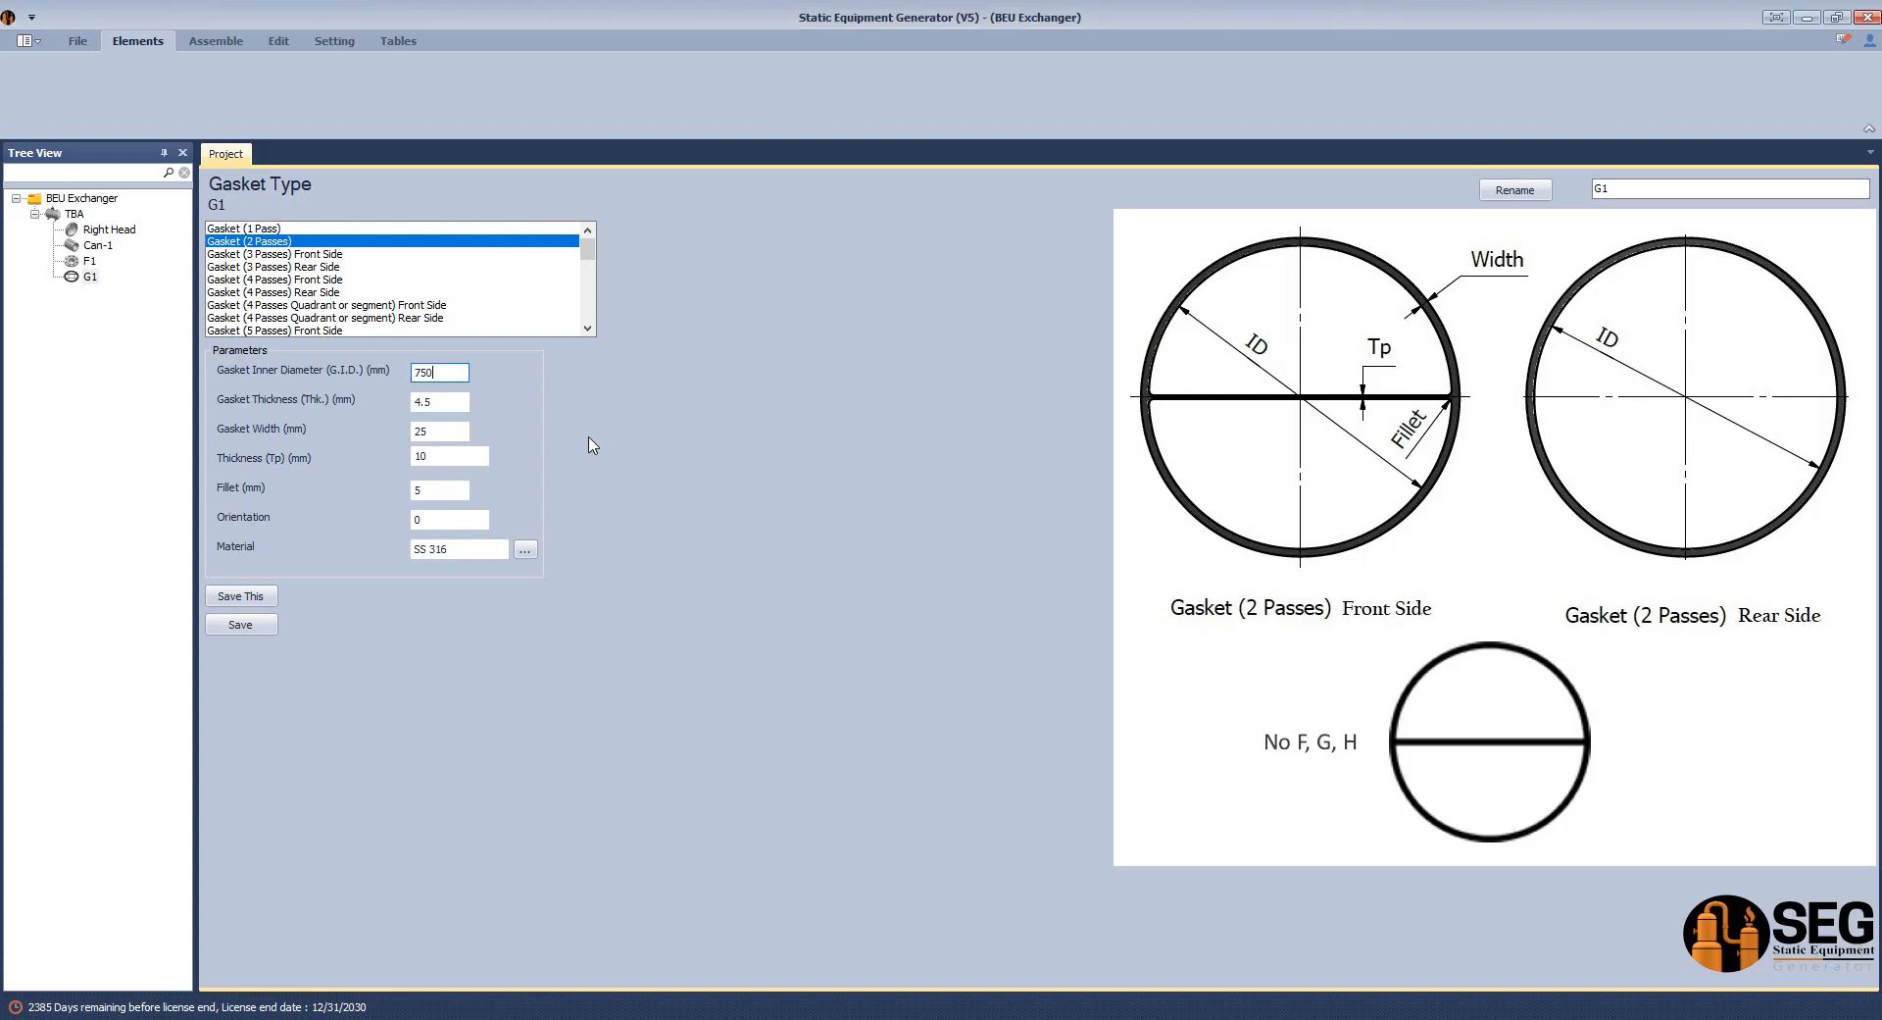
{"action": "key", "text": "Tab"}
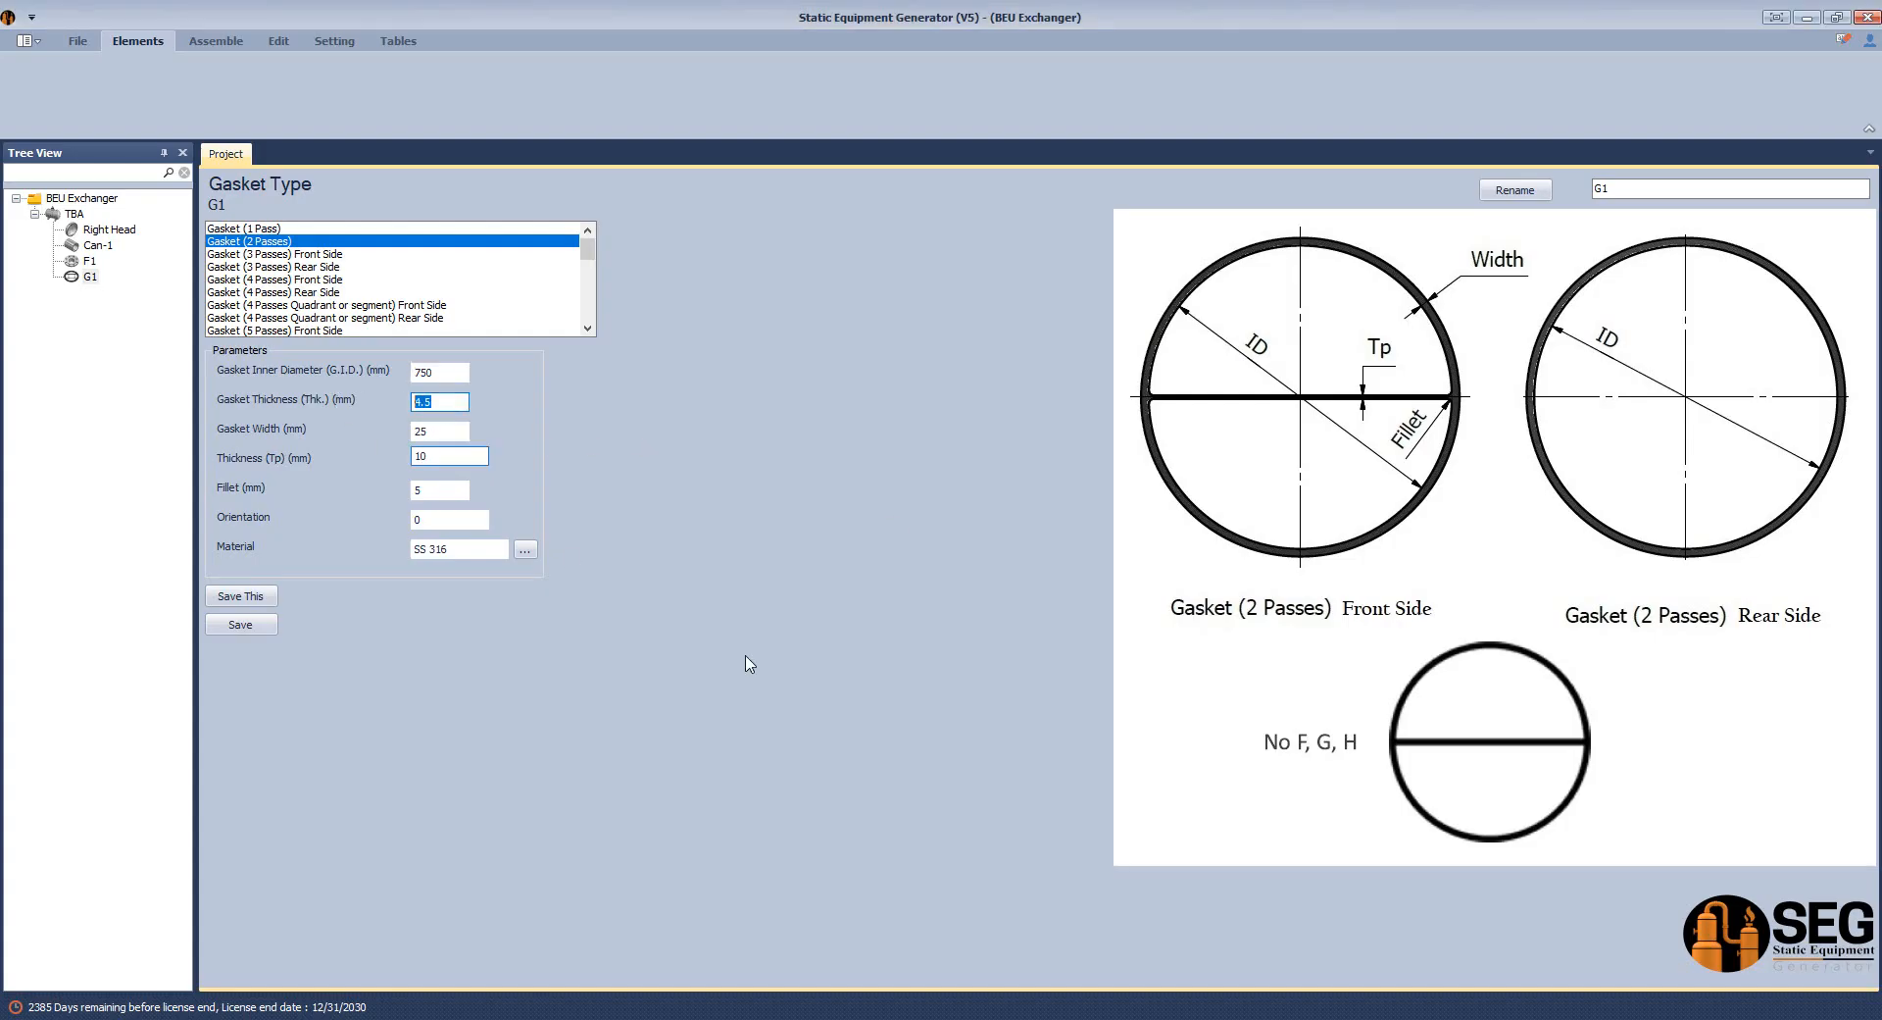
{"action": "left_click", "coordinate": [1180, 1016]}
{"action": "left_click", "coordinate": [1300, 951]}
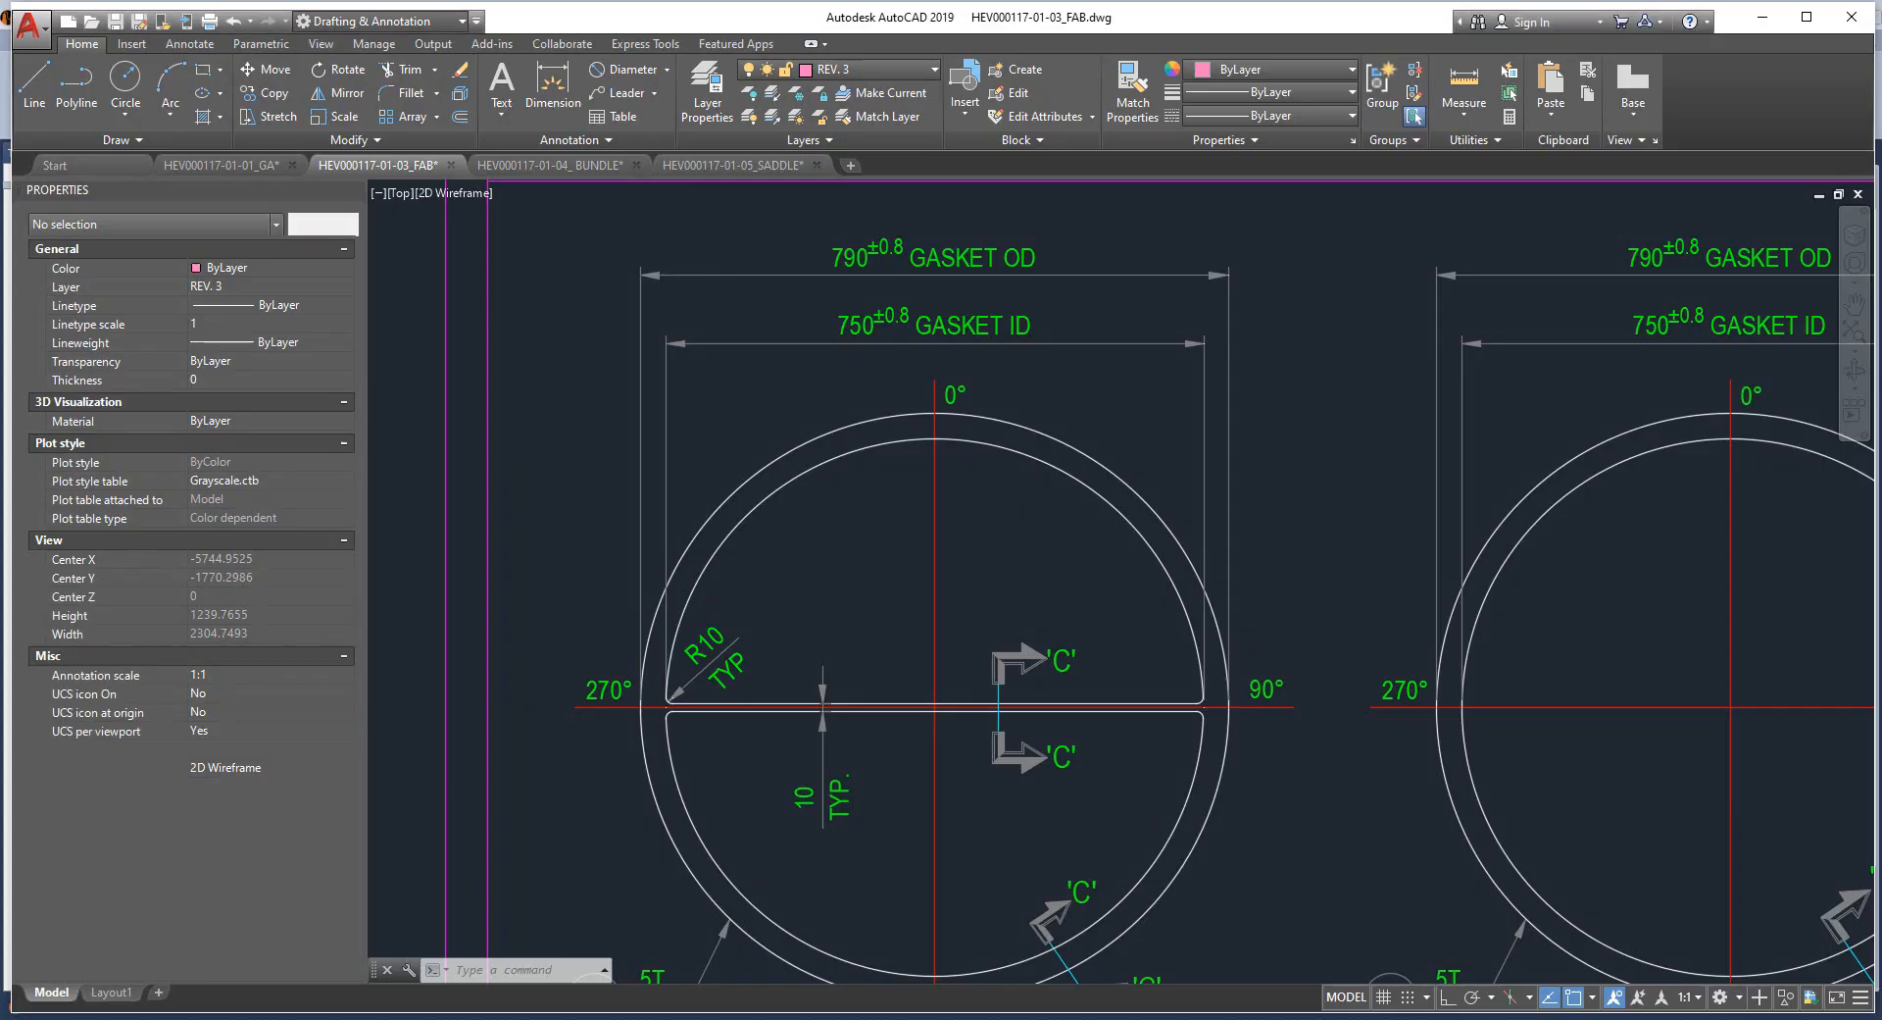
{"action": "scroll", "coordinate": [1417, 337], "scroll_direction": "up", "scroll_amount": 5}
{"action": "scroll", "coordinate": [1351, 524], "scroll_direction": "down", "scroll_amount": 5}
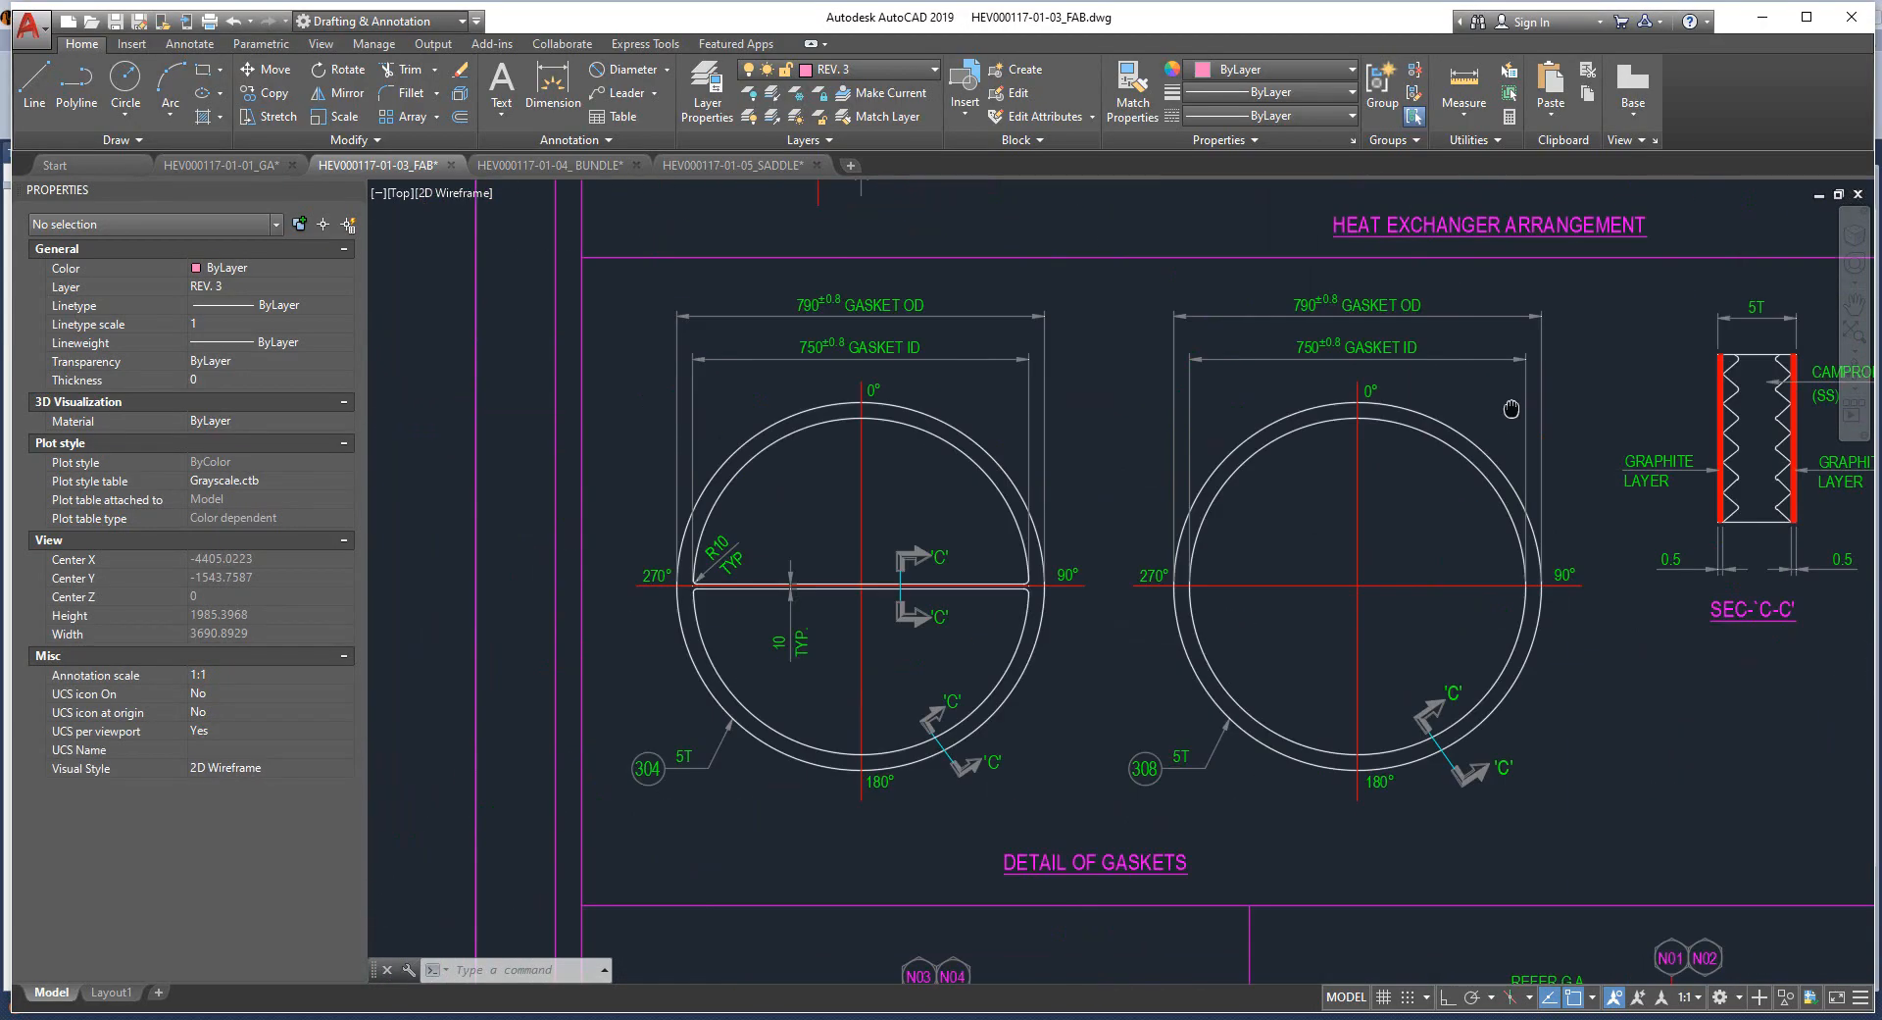
{"action": "key", "text": "alt+Tab"}
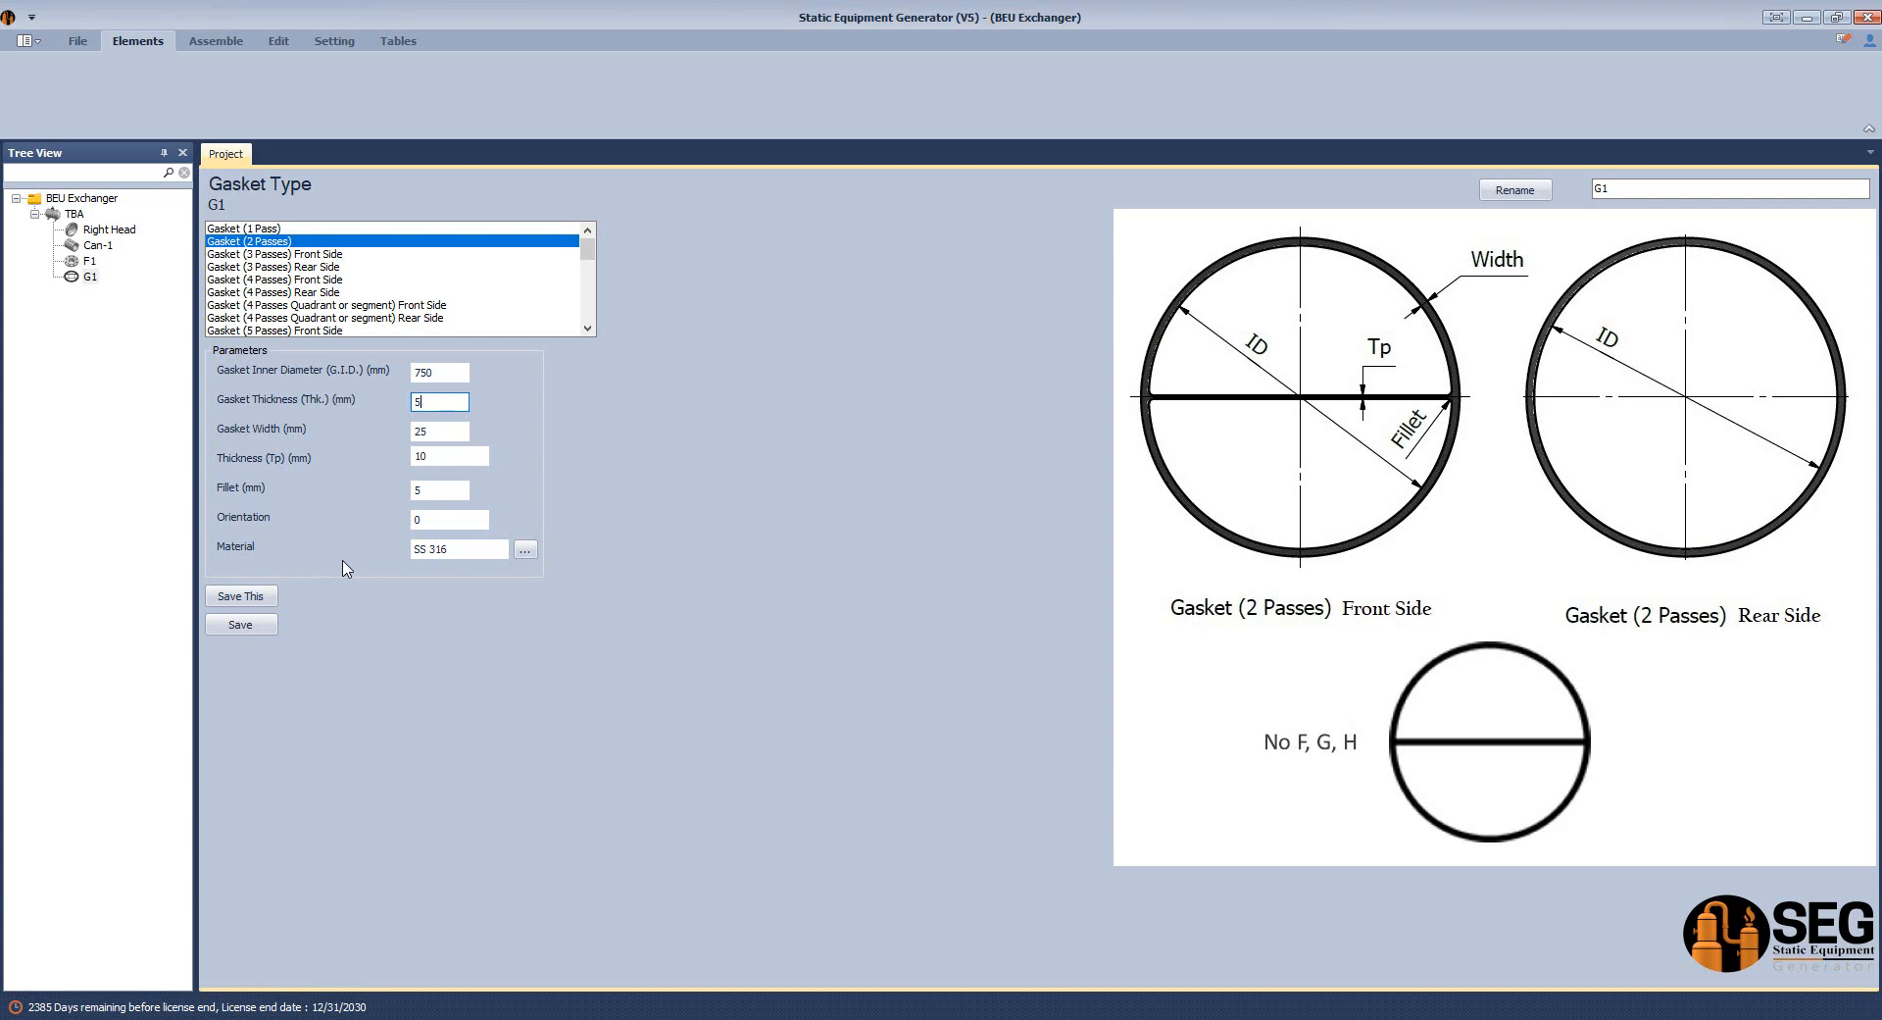
Set G1's gasket width to 20 mm and check it against the gasket OD and ID in the FAB drawing.
{"action": "key", "text": "Tab"}
{"action": "mouse_move", "coordinate": [1003, 978]}
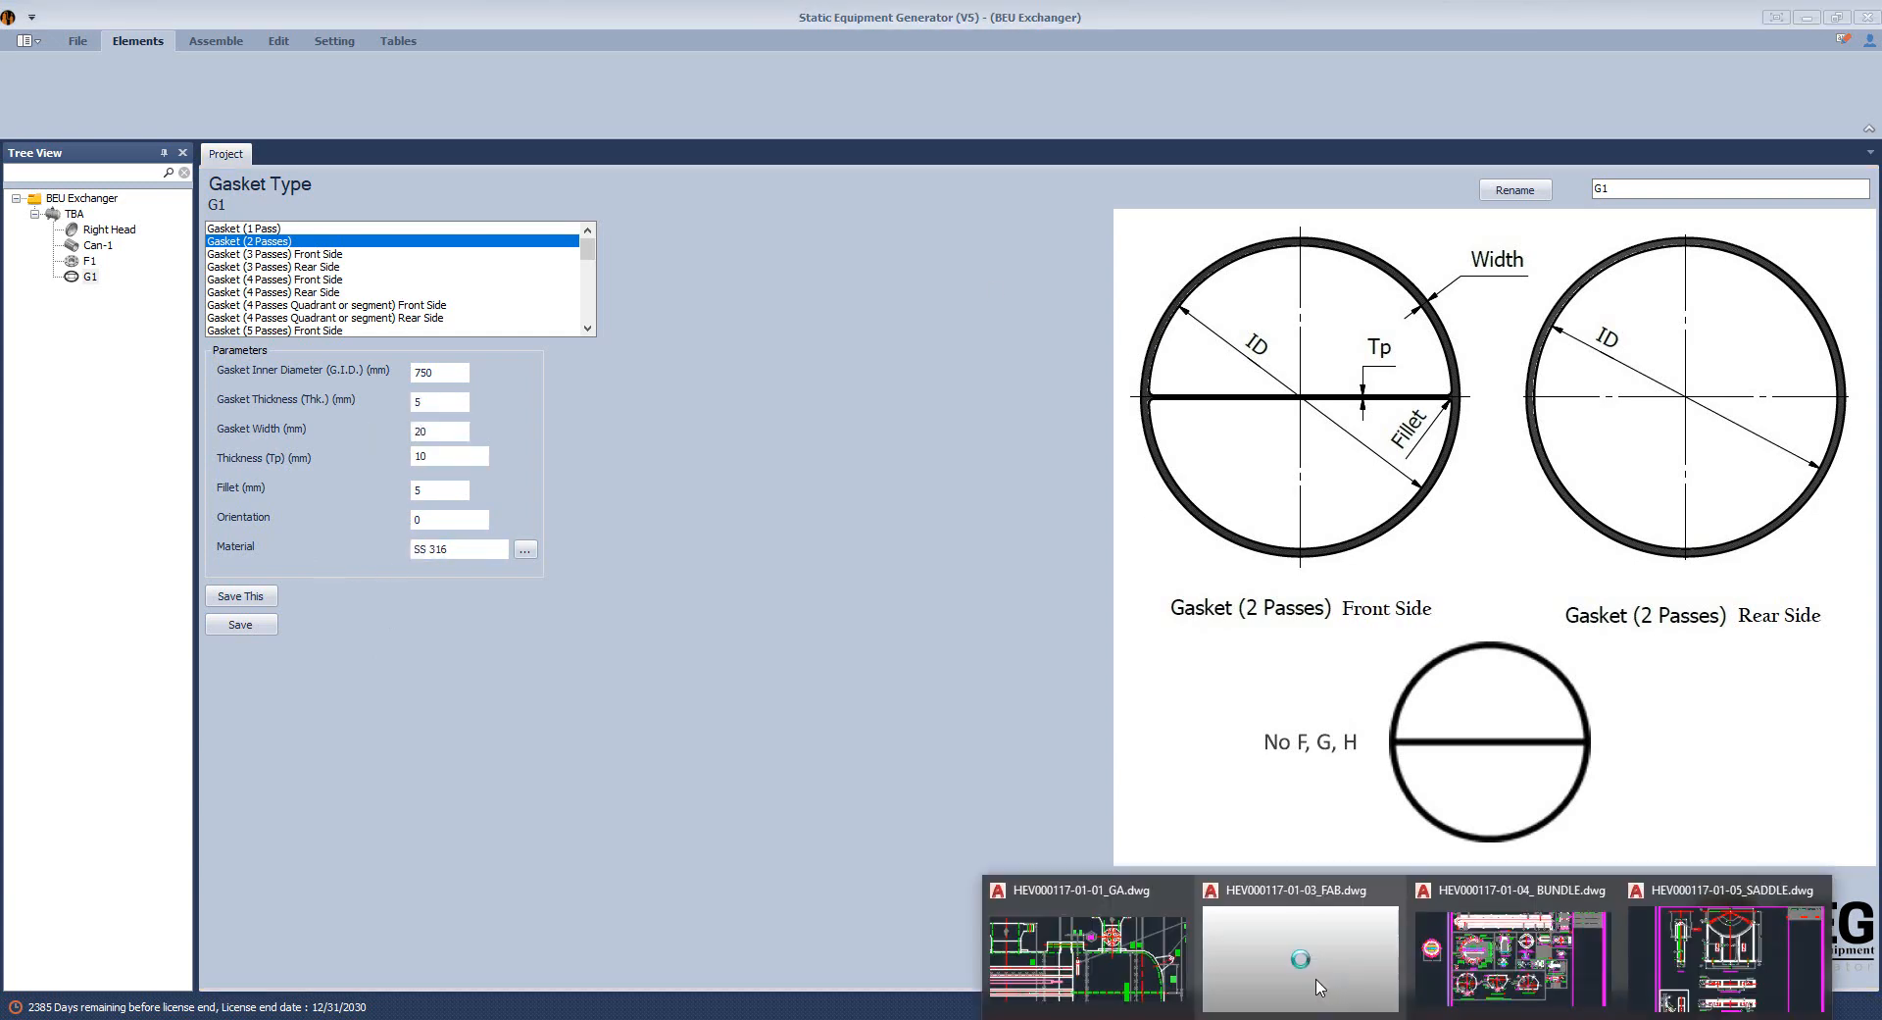
{"action": "left_click", "coordinate": [1302, 959]}
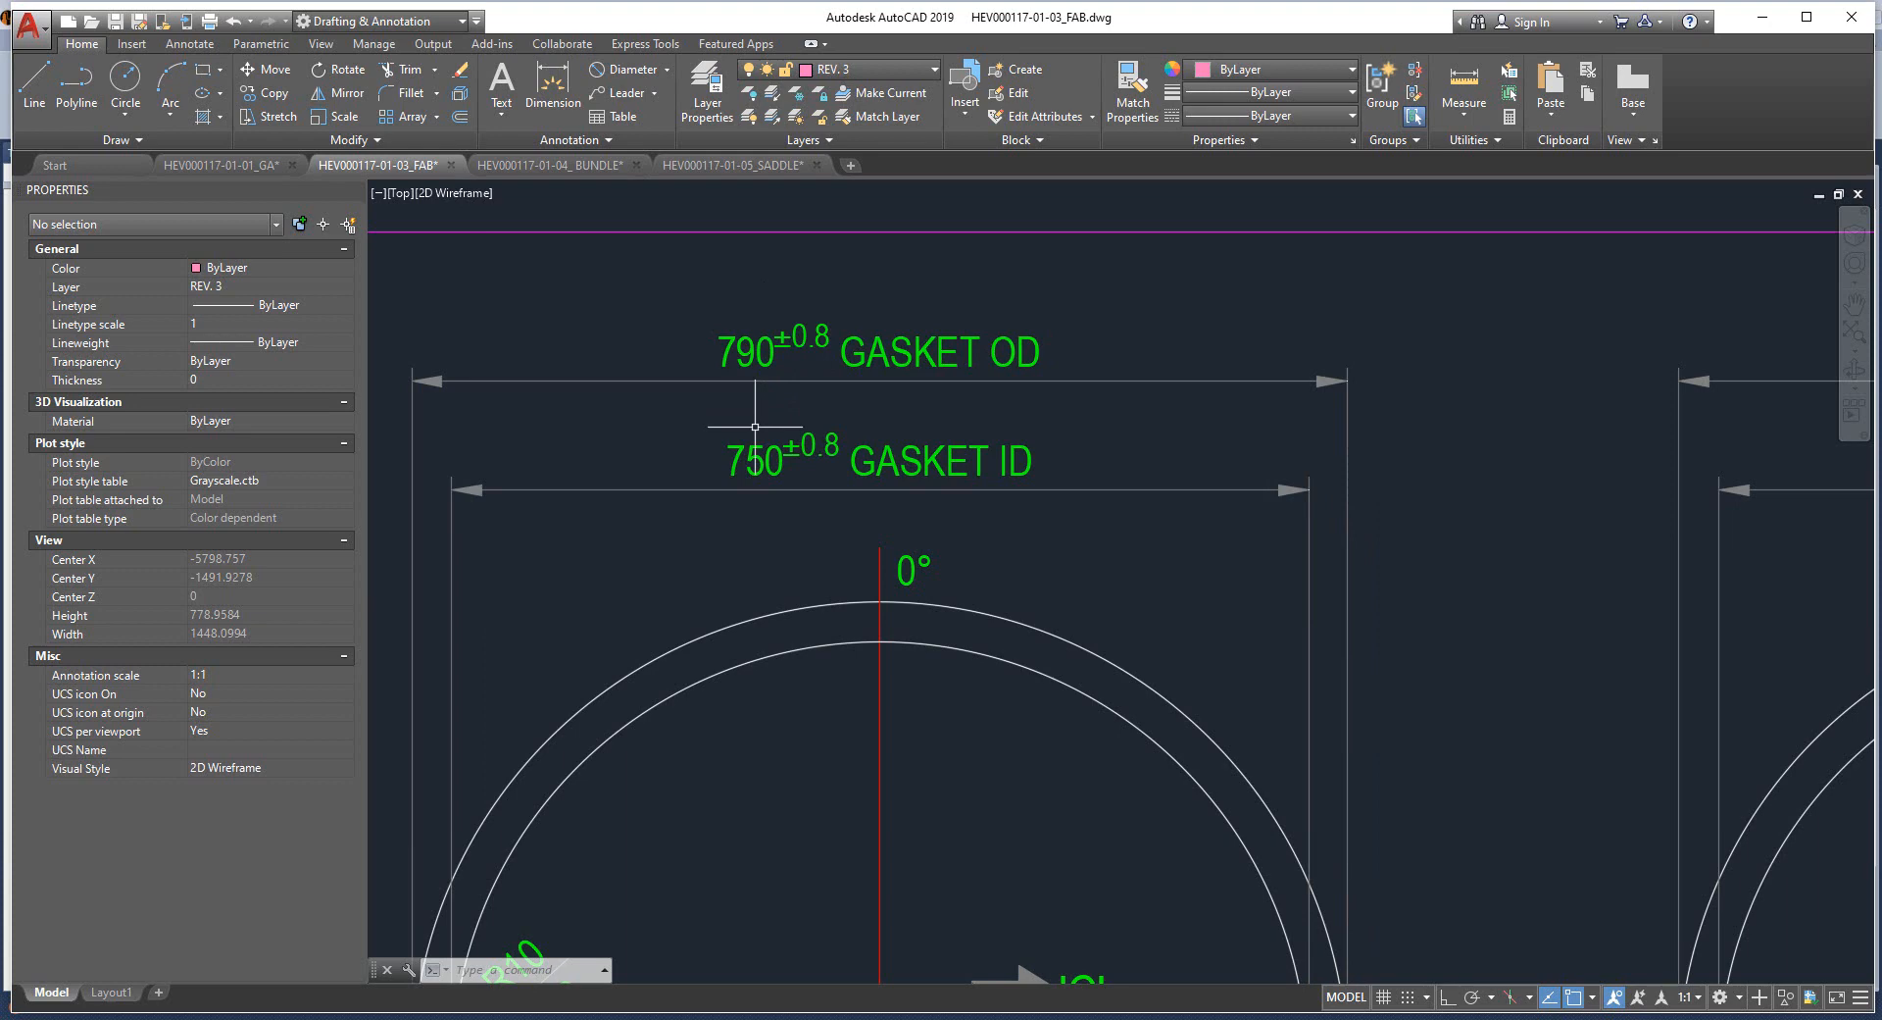
{"action": "middle_click_drag", "start_coordinate": [1204, 748], "coordinate": [1204, 612]}
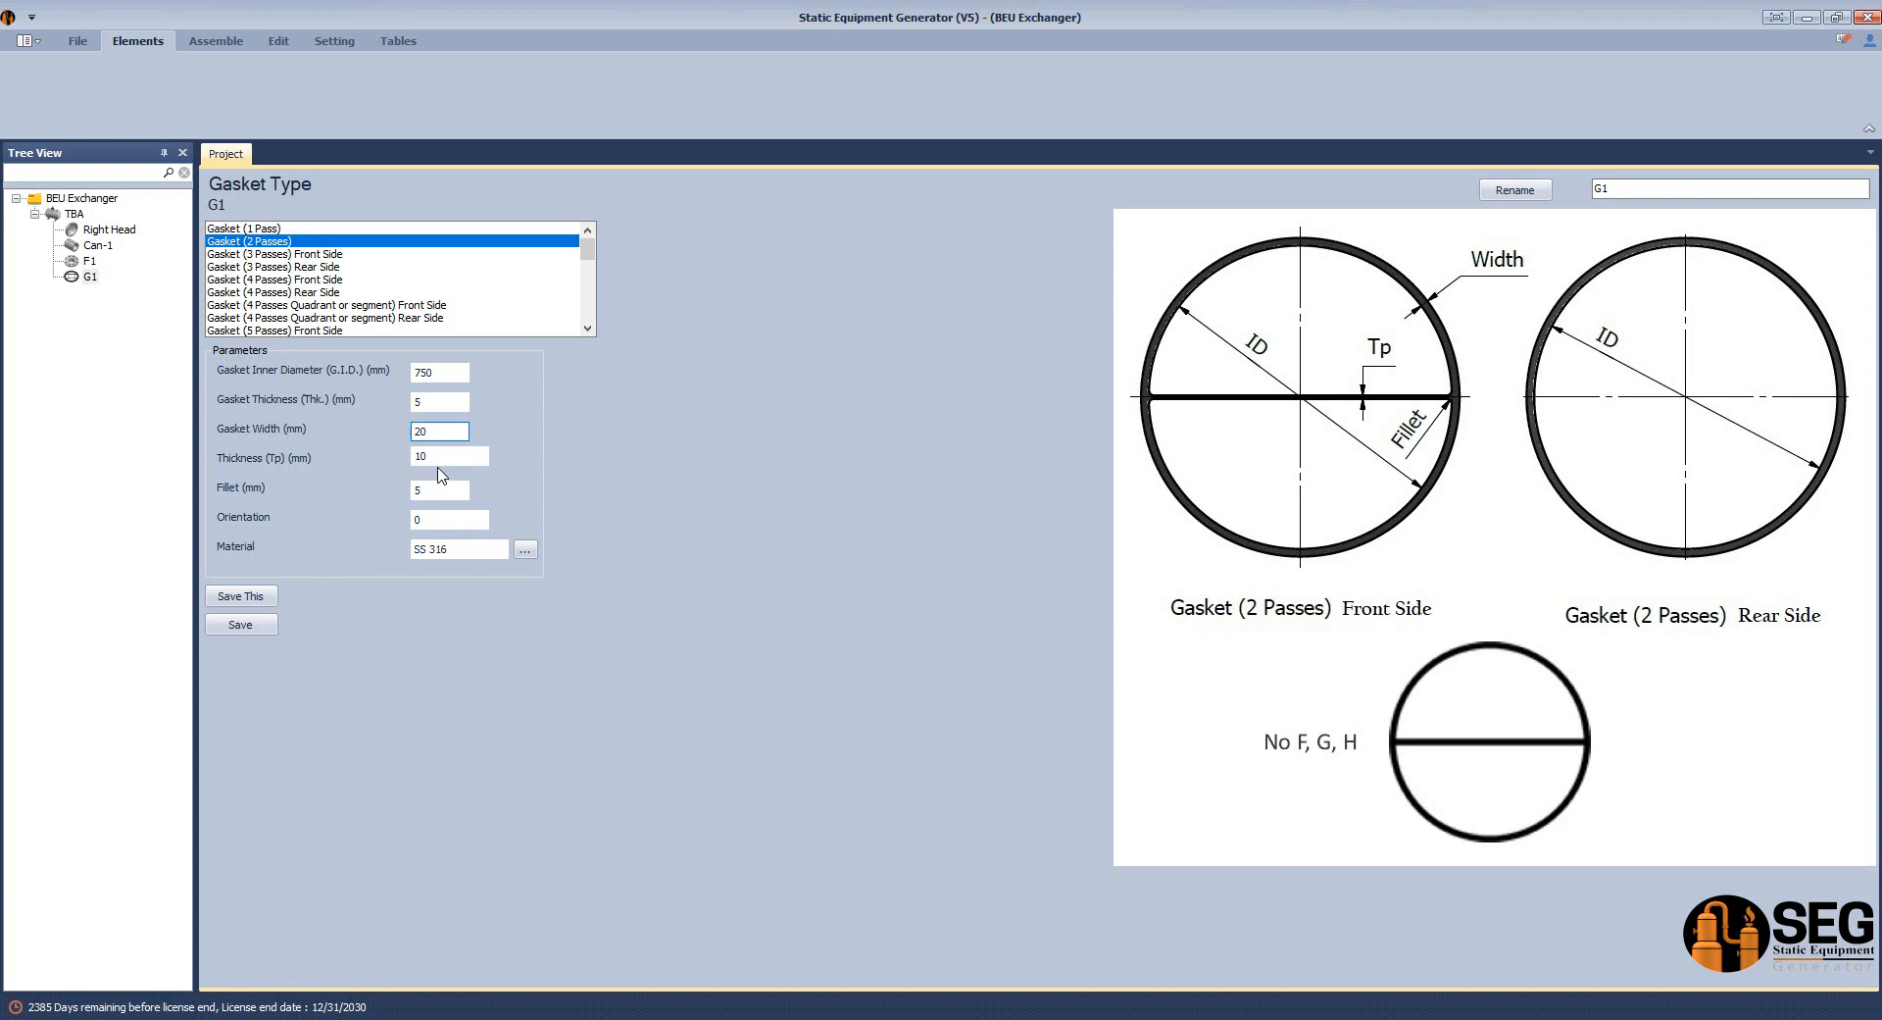
{"action": "left_click", "coordinate": [450, 455]}
{"action": "left_click_drag", "start_coordinate": [449, 455], "coordinate": [385, 463]}
{"action": "left_click", "coordinate": [1084, 895]}
{"action": "scroll", "coordinate": [887, 748], "scroll_direction": "up", "scroll_amount": 3}
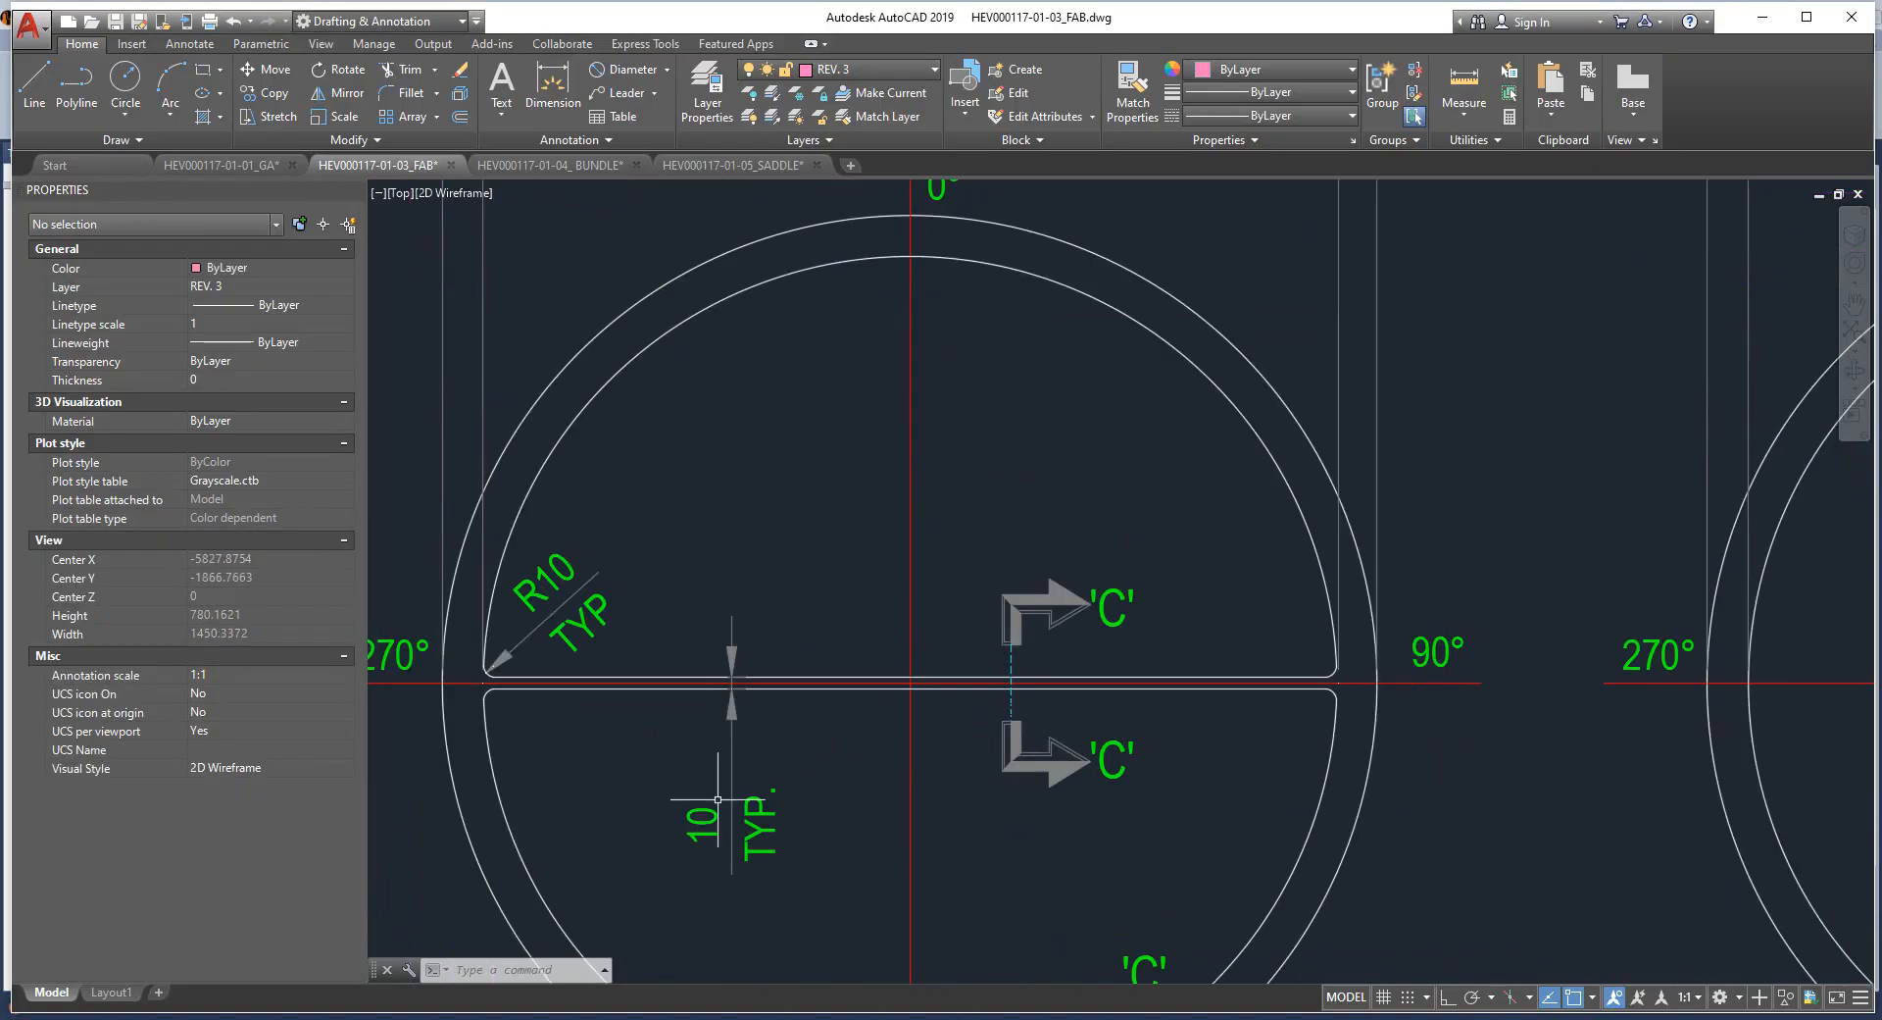
{"action": "scroll", "coordinate": [718, 799], "scroll_direction": "up", "scroll_amount": 2}
{"action": "left_click", "coordinate": [1357, 1016]}
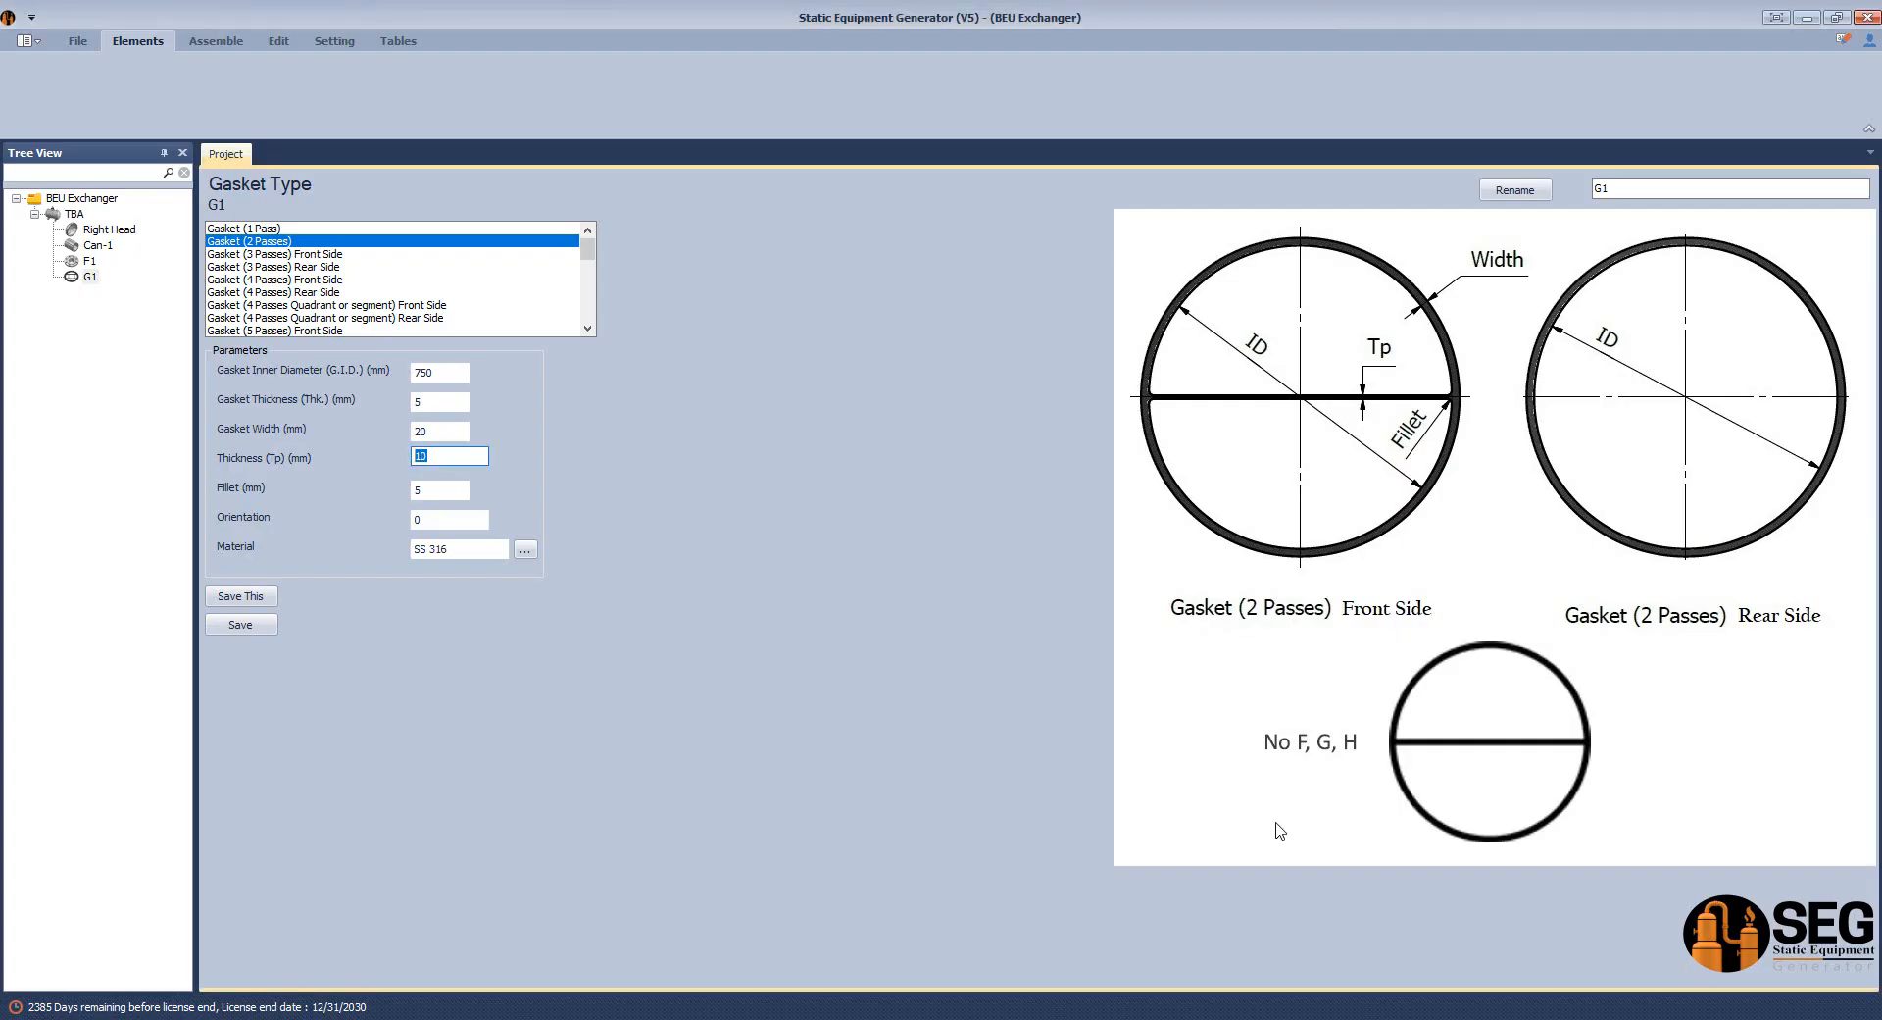
Set G1's fillet to 10 mm, following the AutoCAD gasket detail, and save the gasket.
{"action": "left_click", "coordinate": [439, 492]}
{"action": "mouse_move", "coordinate": [1358, 1015]}
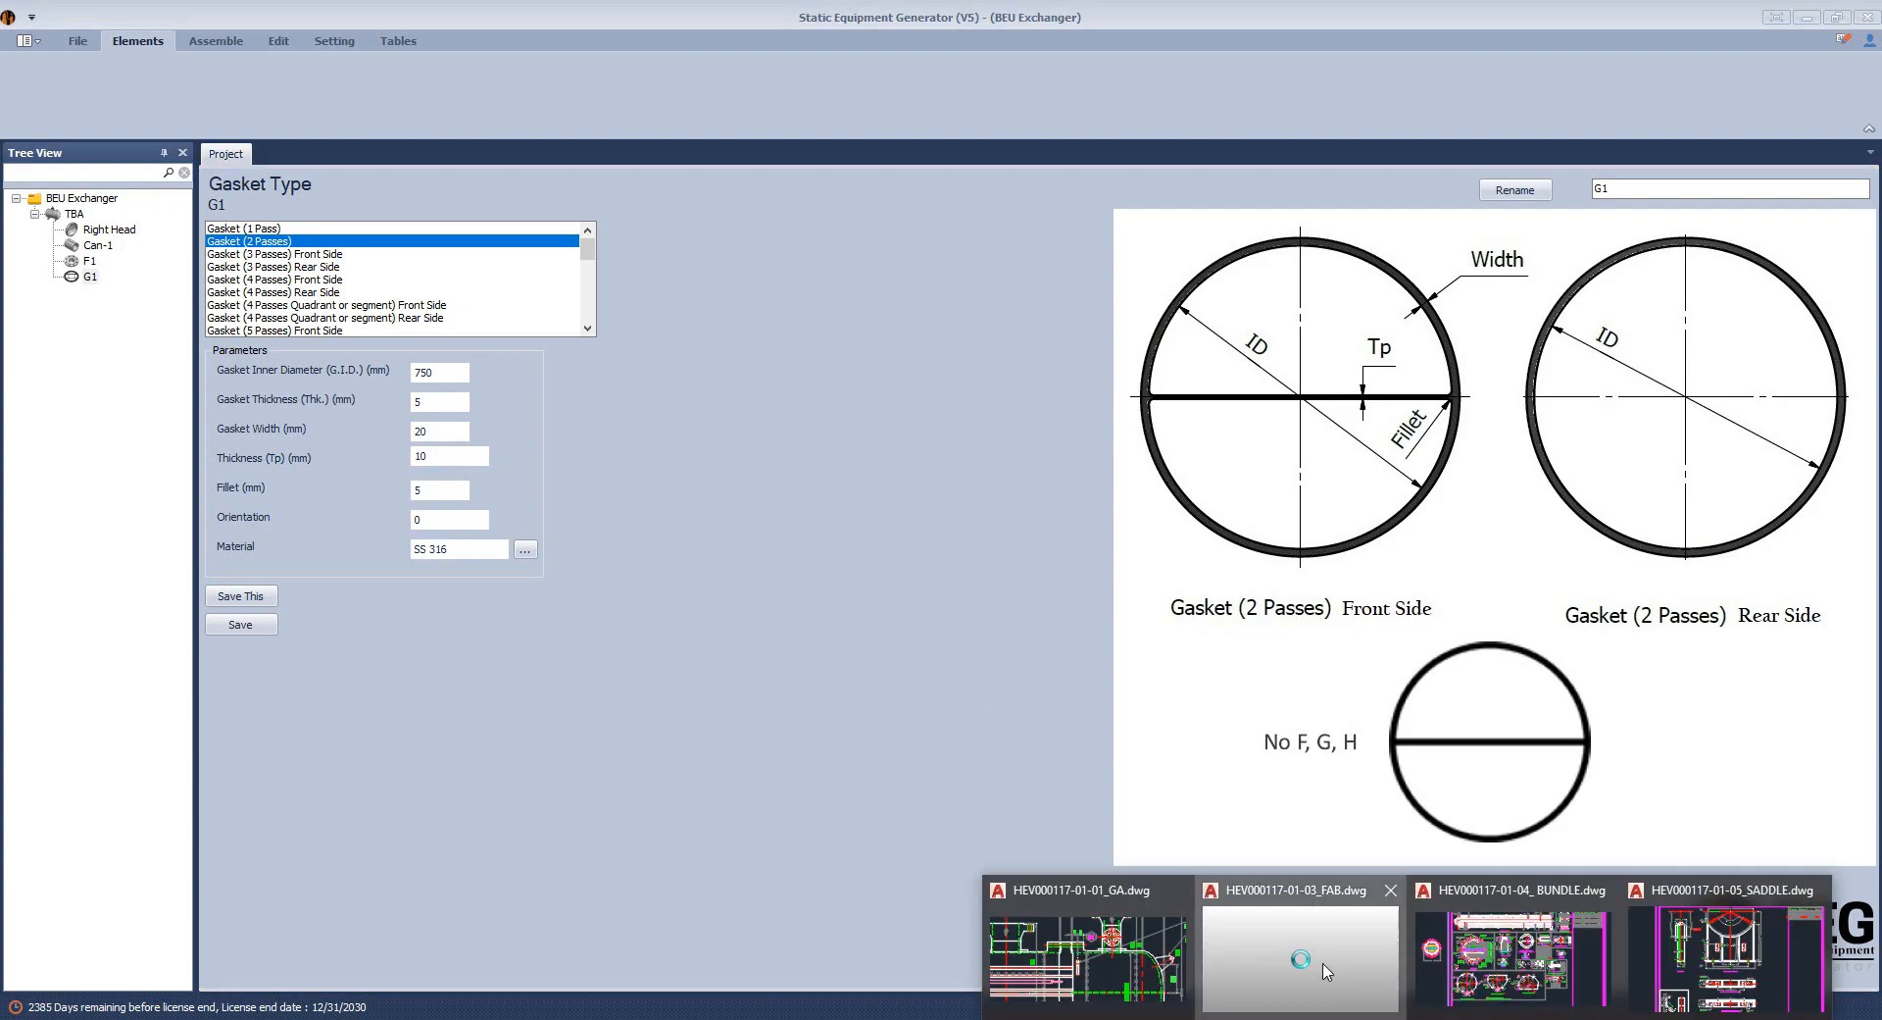
{"action": "left_click", "coordinate": [1431, 951]}
{"action": "scroll", "coordinate": [1441, 966], "scroll_direction": "down", "scroll_amount": 2}
{"action": "key", "text": "alt+Tab"}
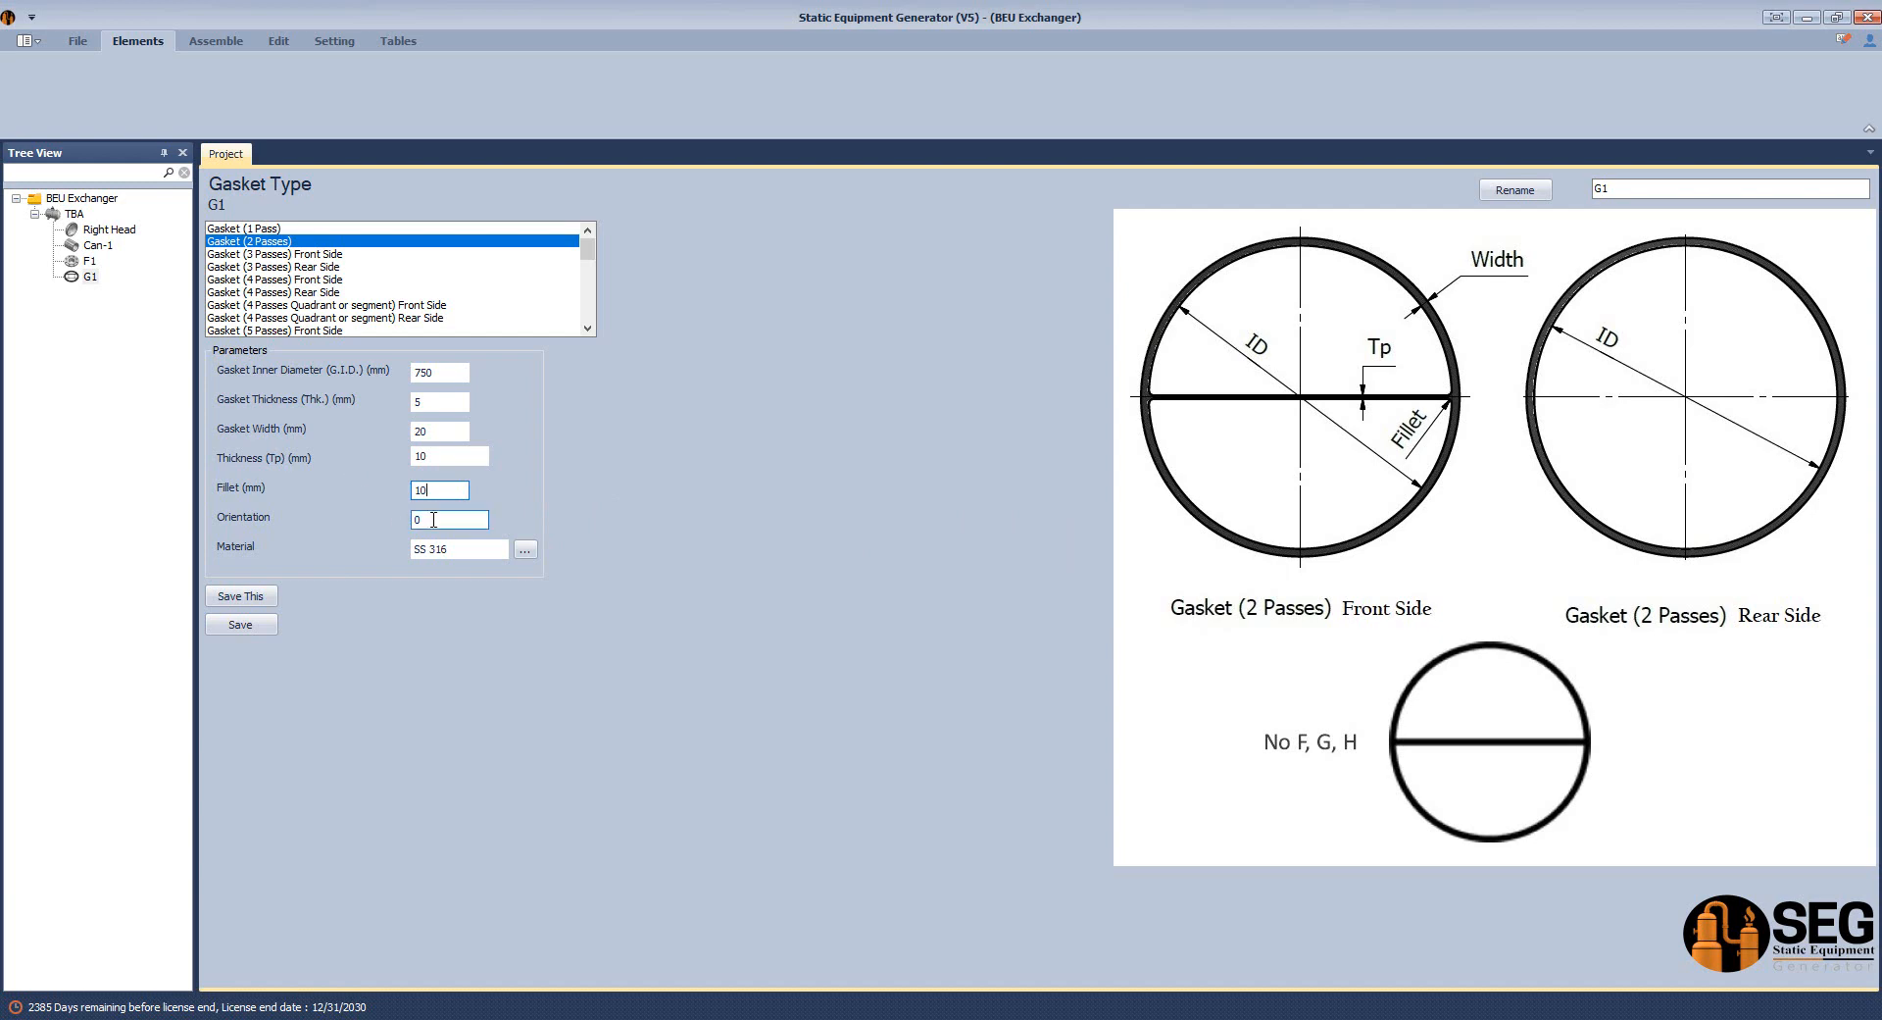
{"action": "left_click", "coordinate": [235, 630]}
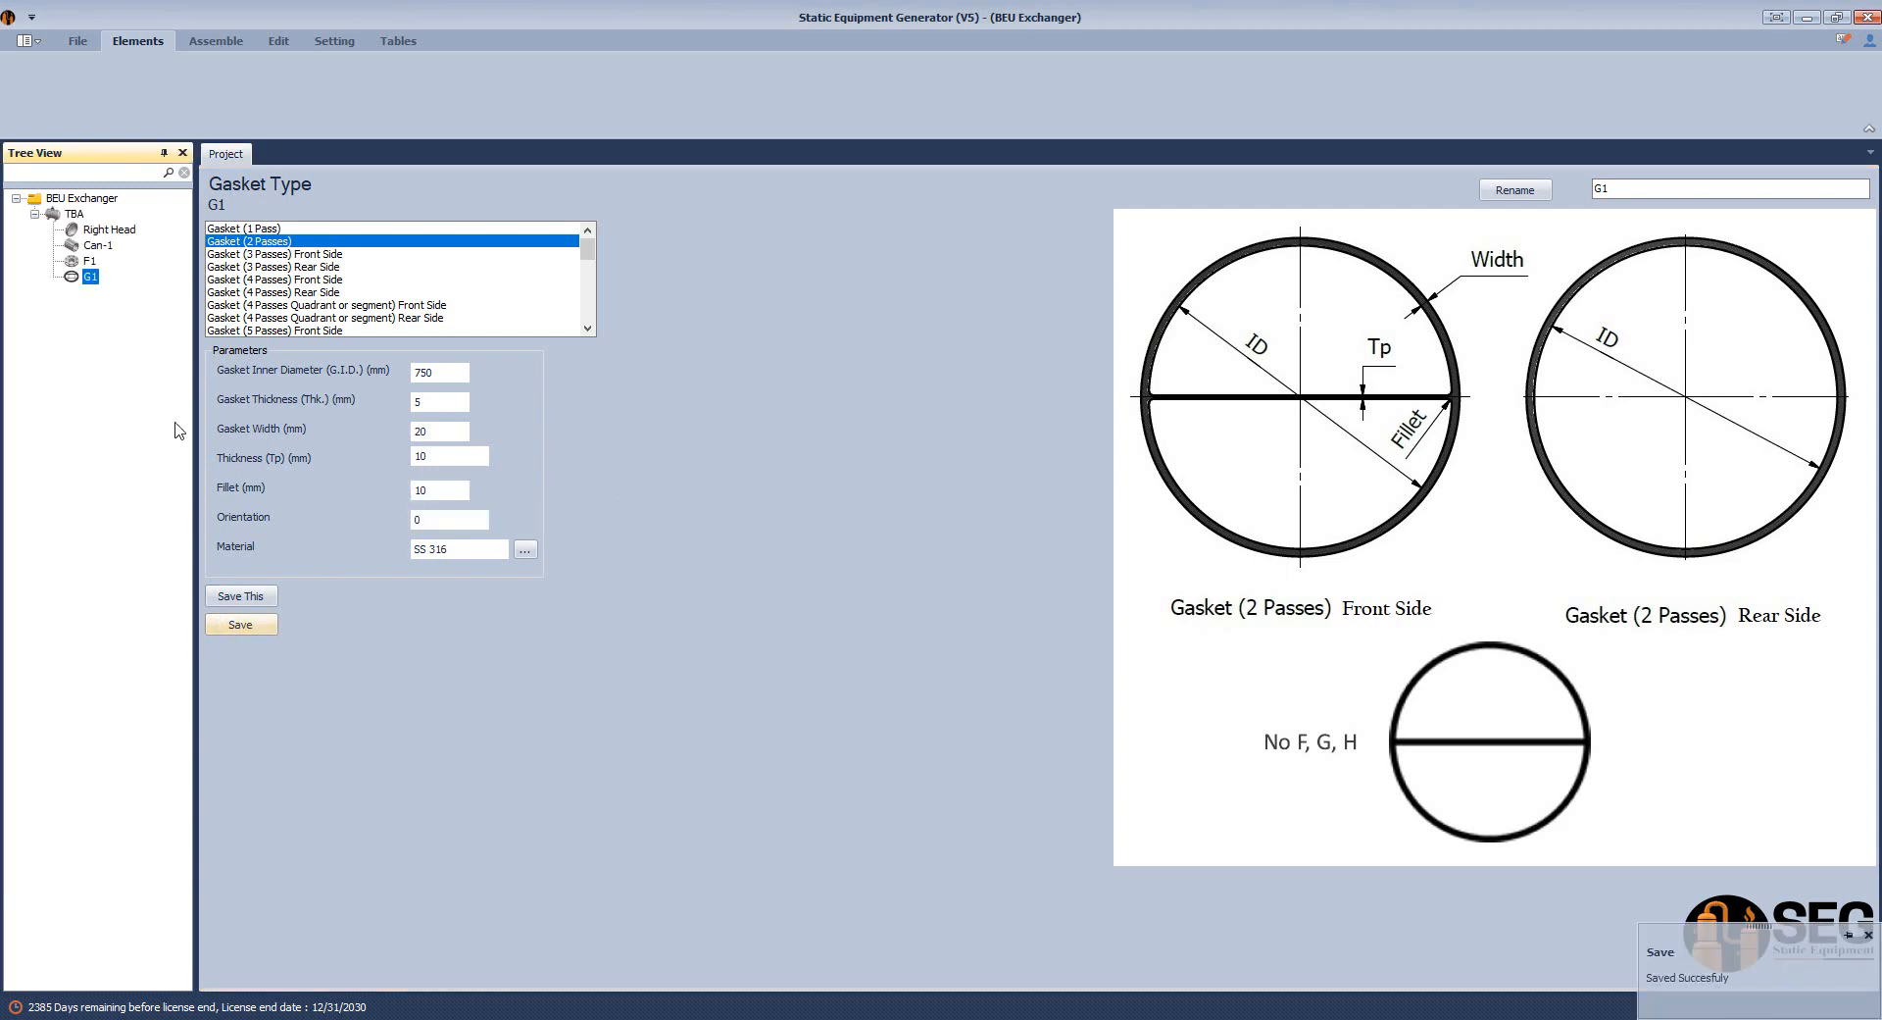
Add a tubesheet named TSH to the TBA equipment and open its parameters.
{"action": "left_click", "coordinate": [71, 218]}
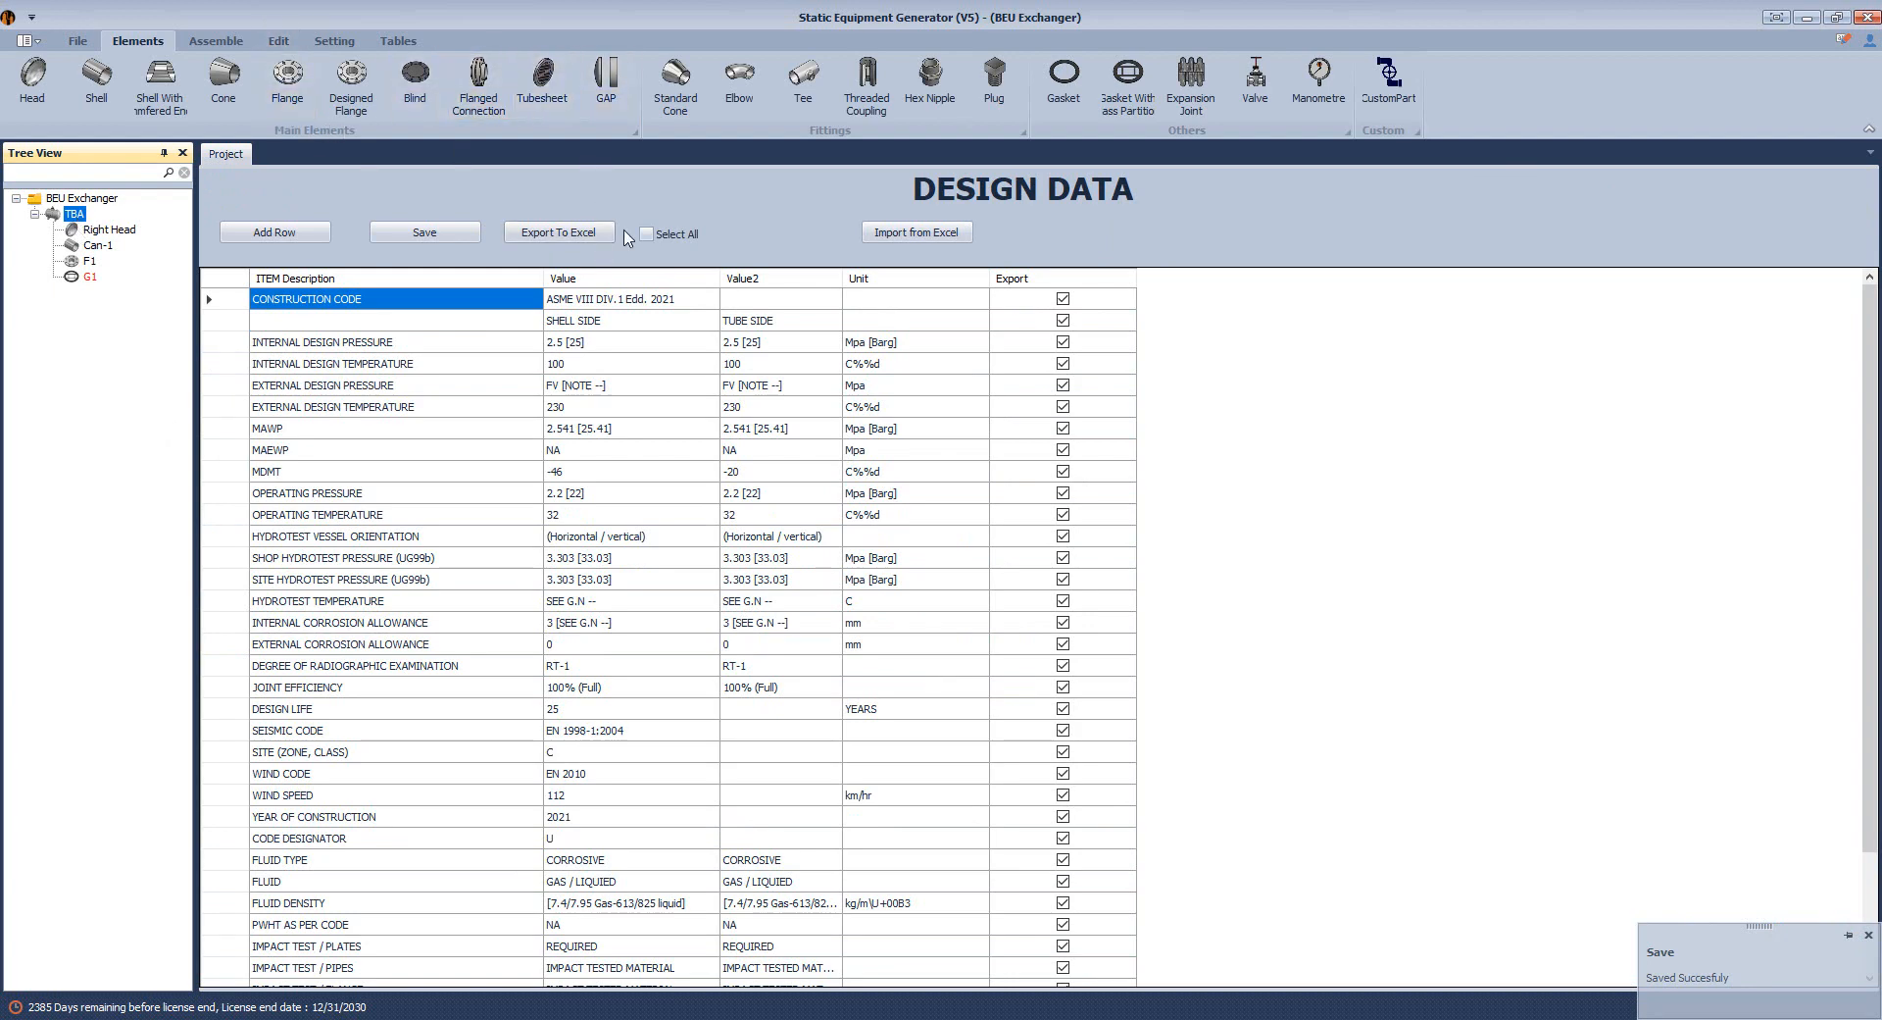
{"action": "left_click", "coordinate": [544, 90]}
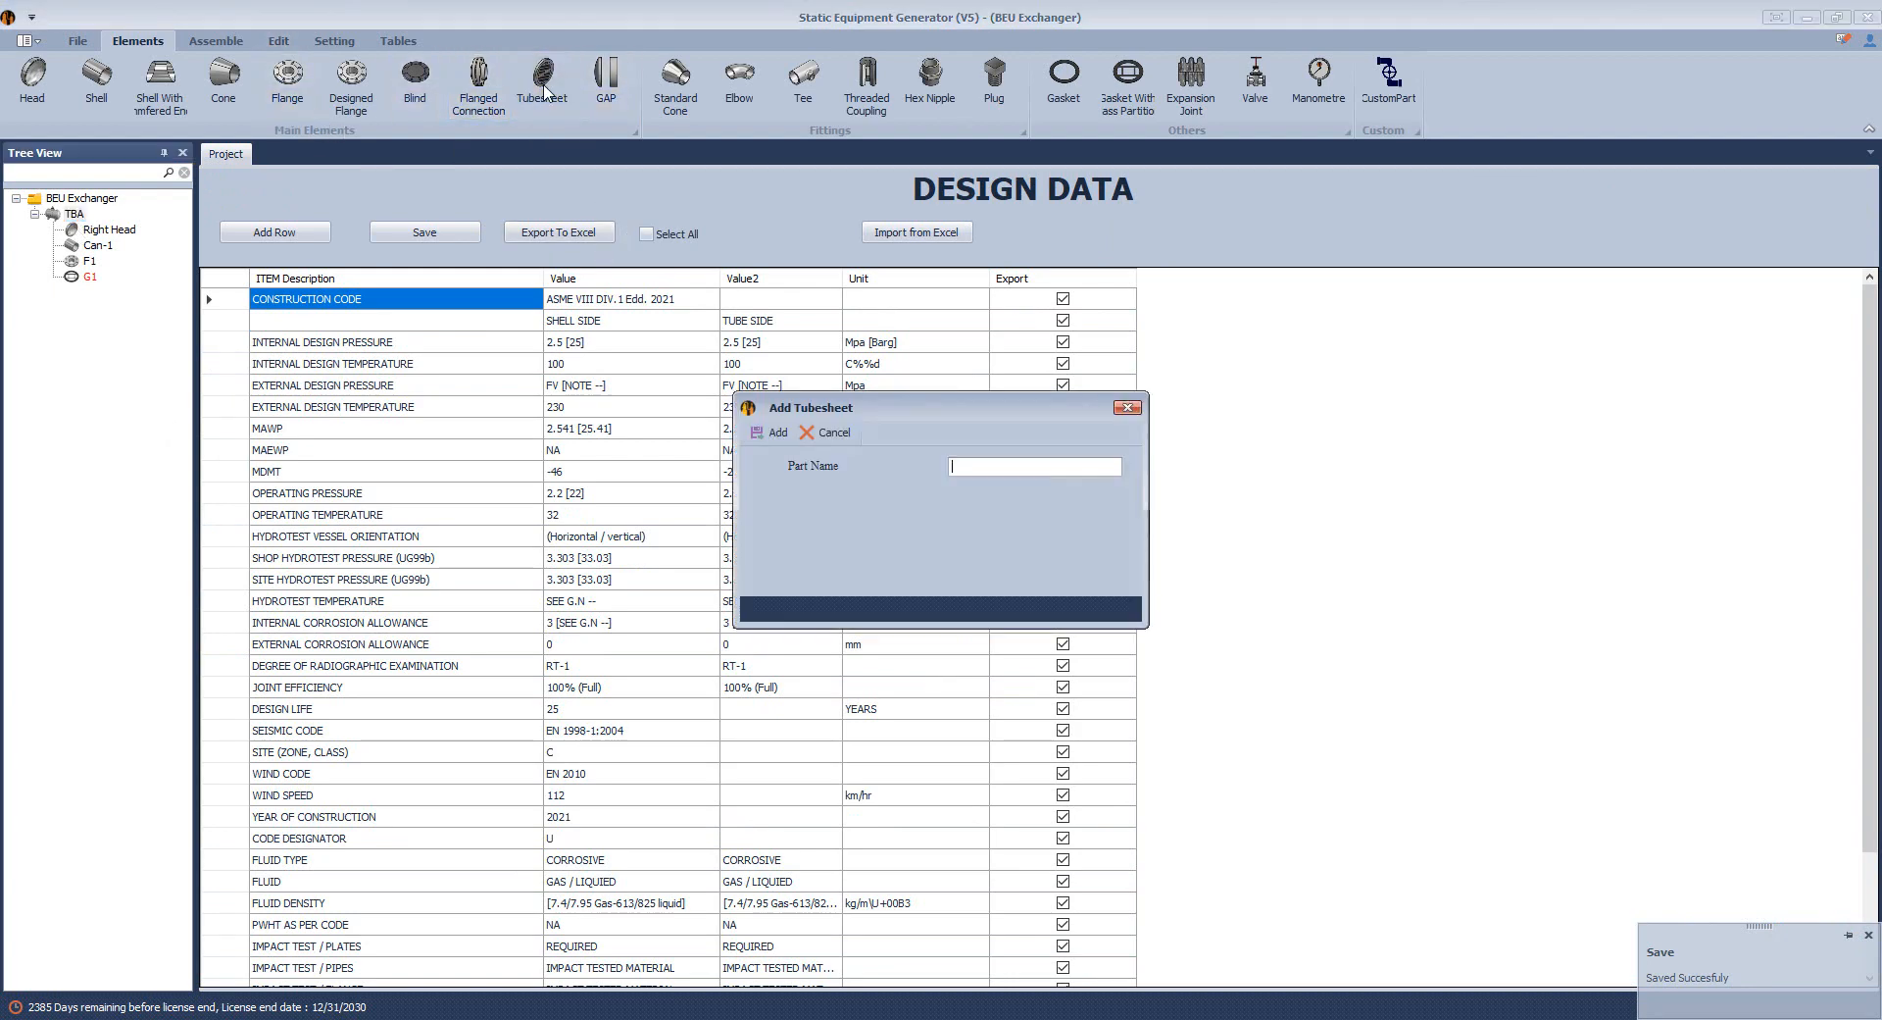
{"action": "type", "text": "TSH"}
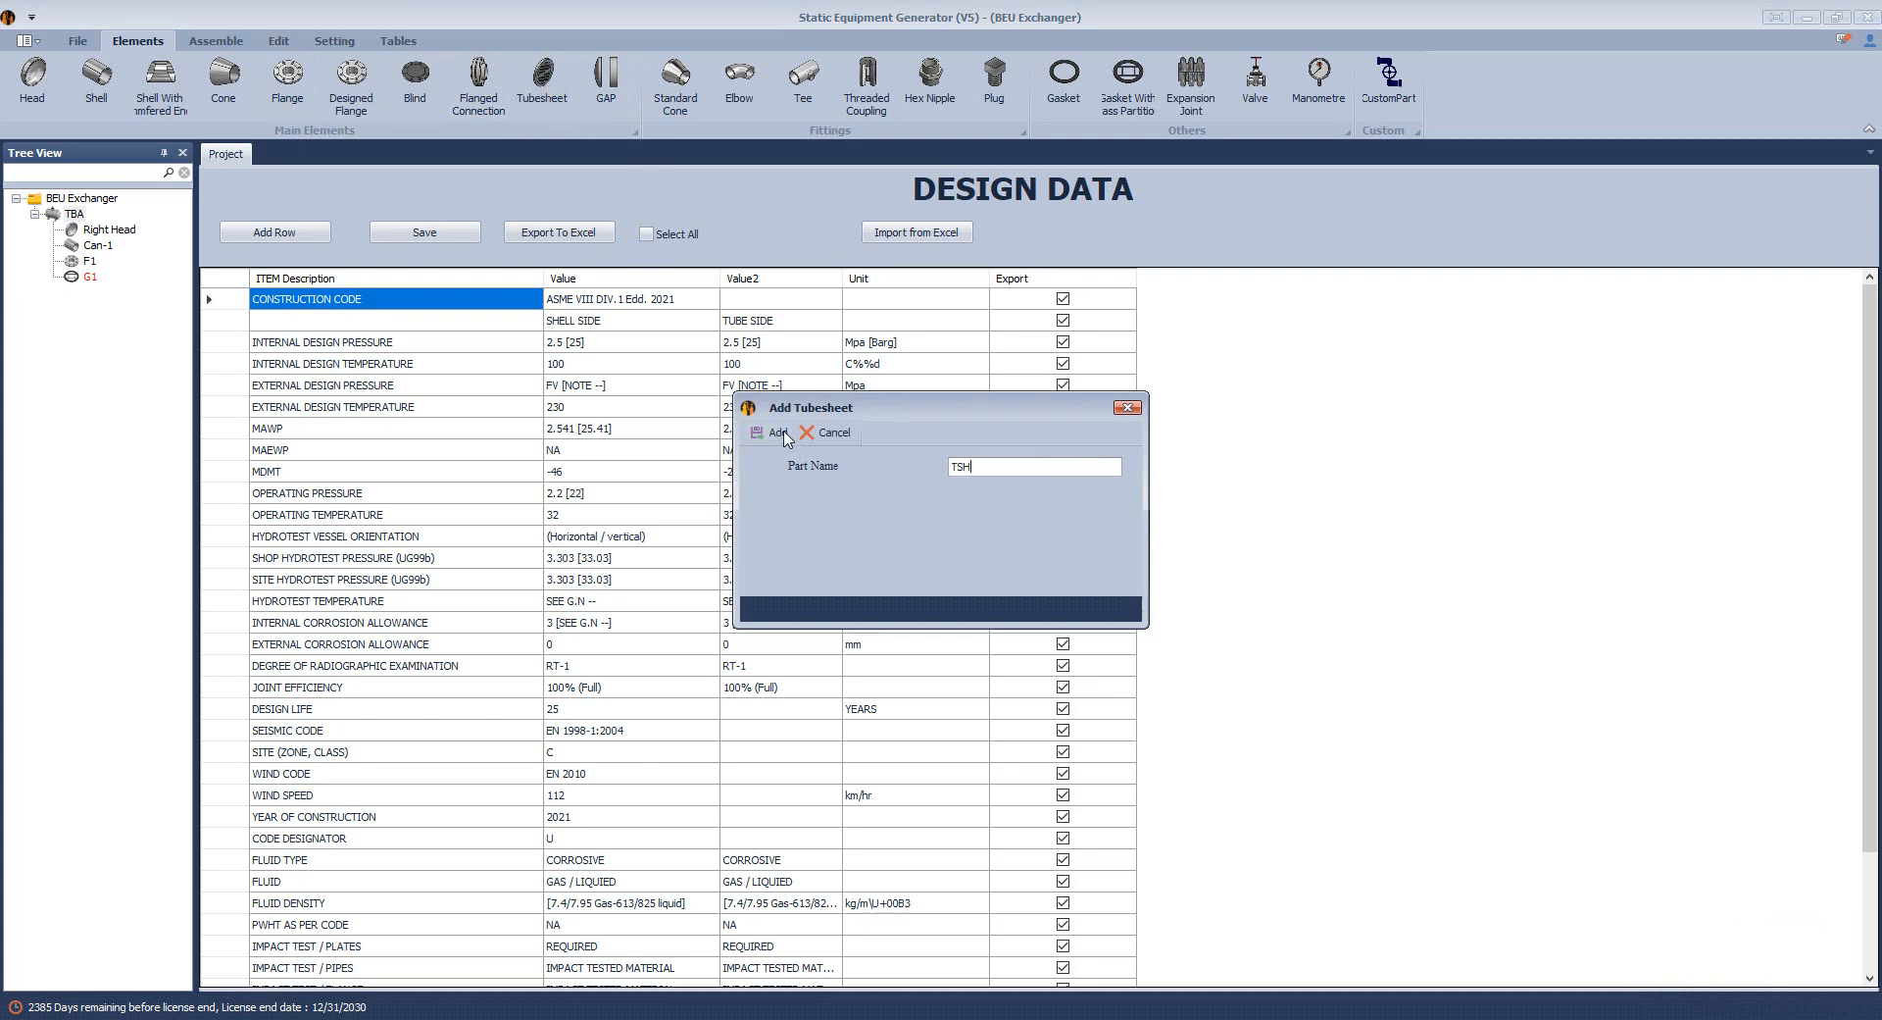
{"action": "left_click", "coordinate": [777, 433]}
{"action": "left_click", "coordinate": [94, 292]}
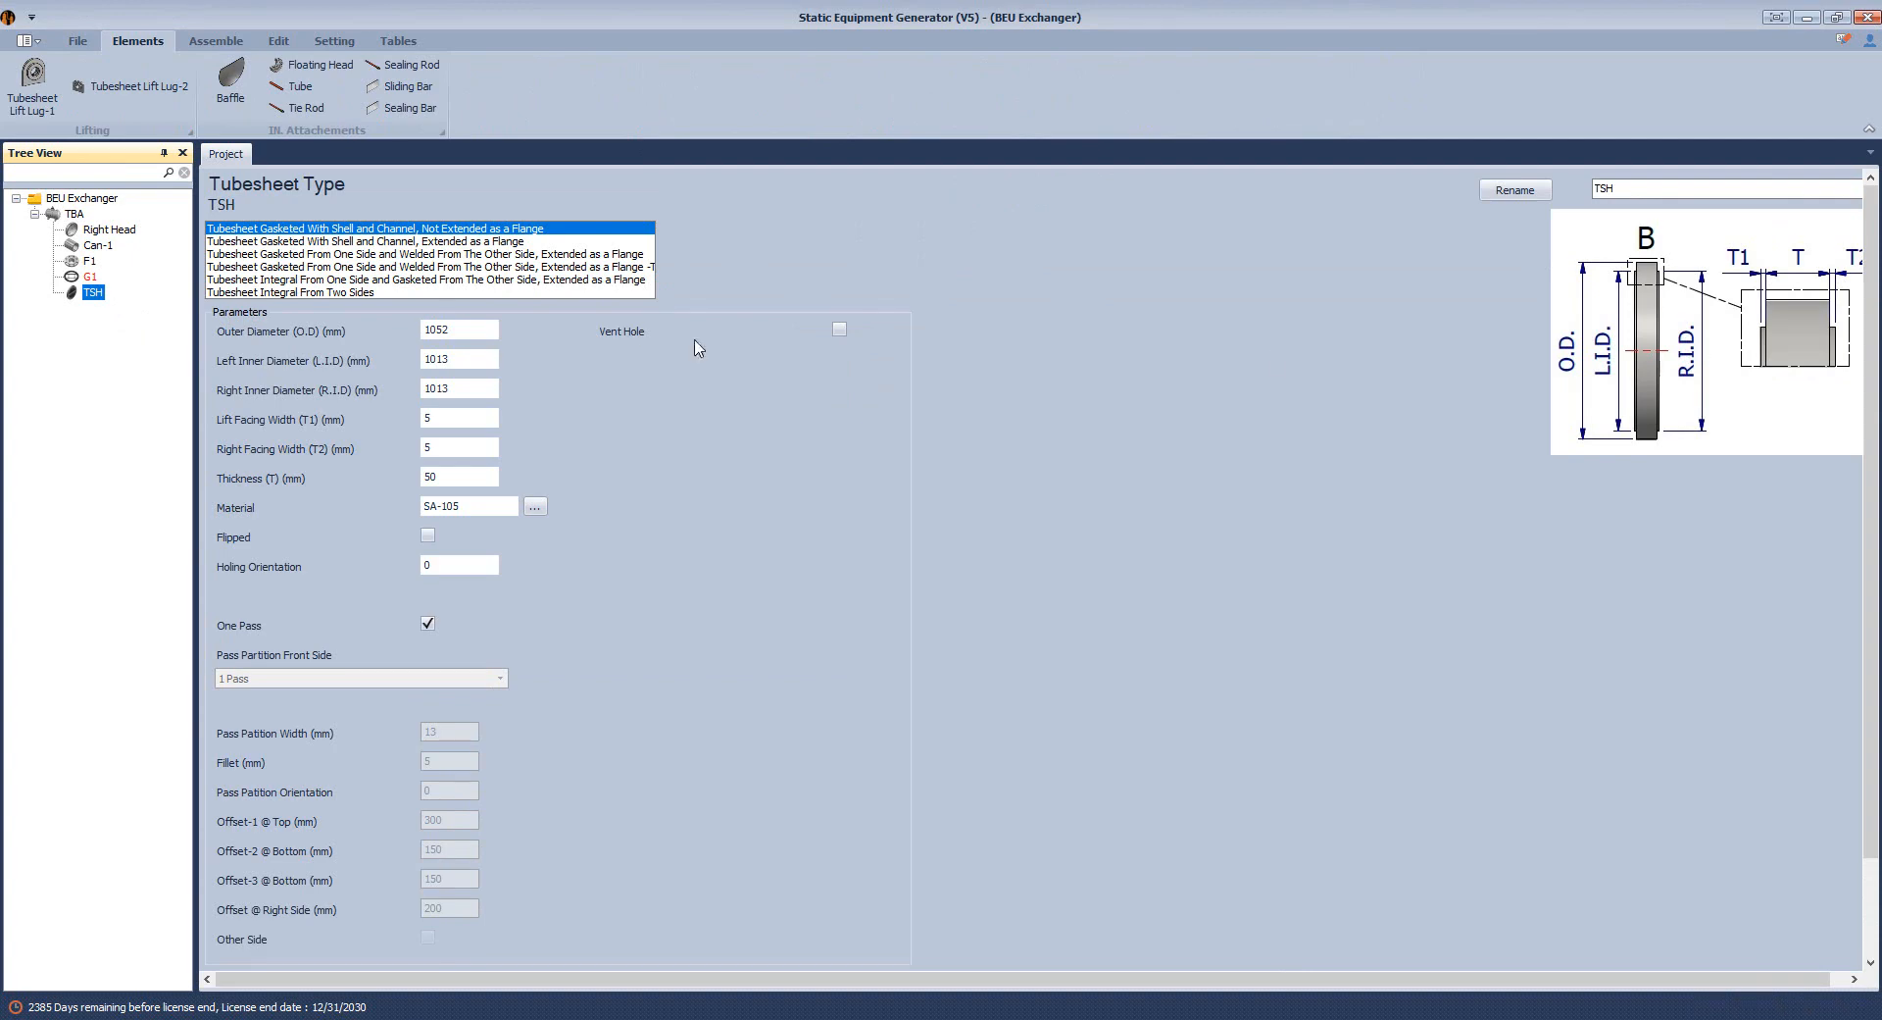
Choose the Tubesheet Gasketed With Shell and Channel, Extended as a Flange type for TSH and set its outer diameter to 950 mm.
{"action": "left_click", "coordinate": [564, 258]}
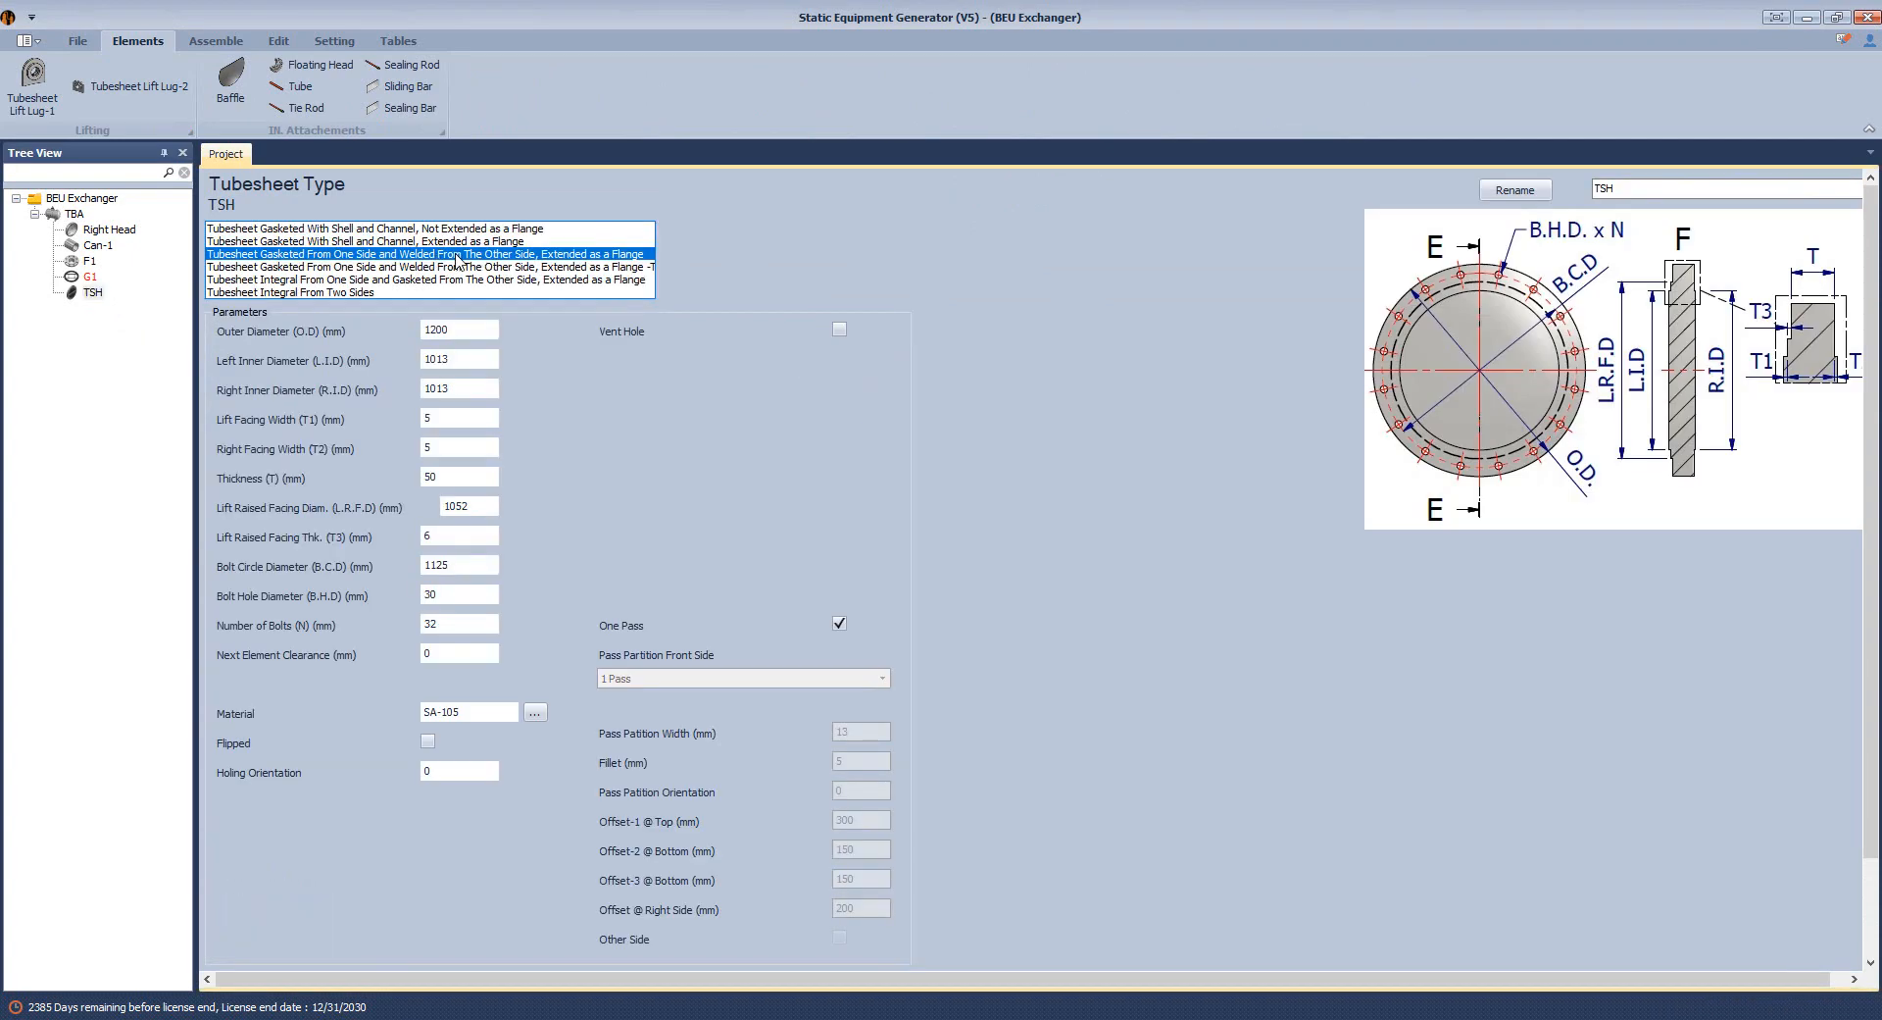
{"action": "left_click", "coordinate": [467, 242]}
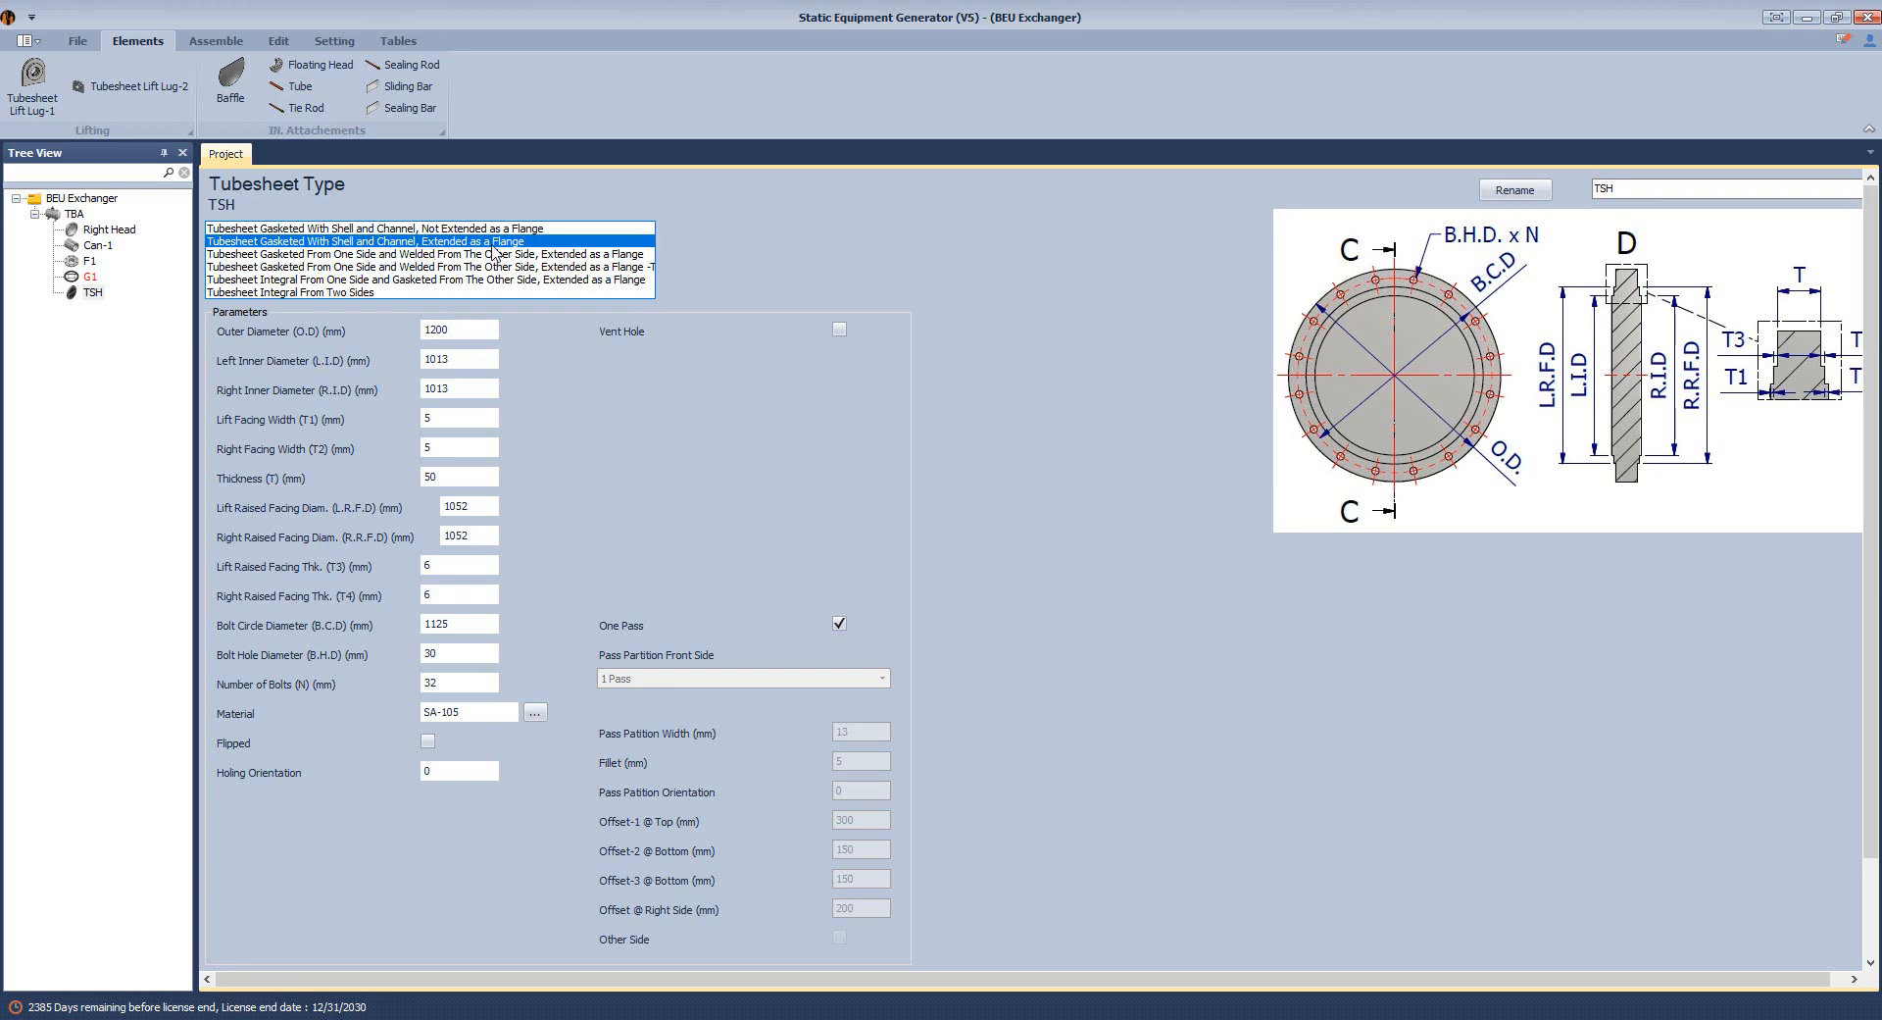
{"action": "left_click", "coordinate": [467, 329]}
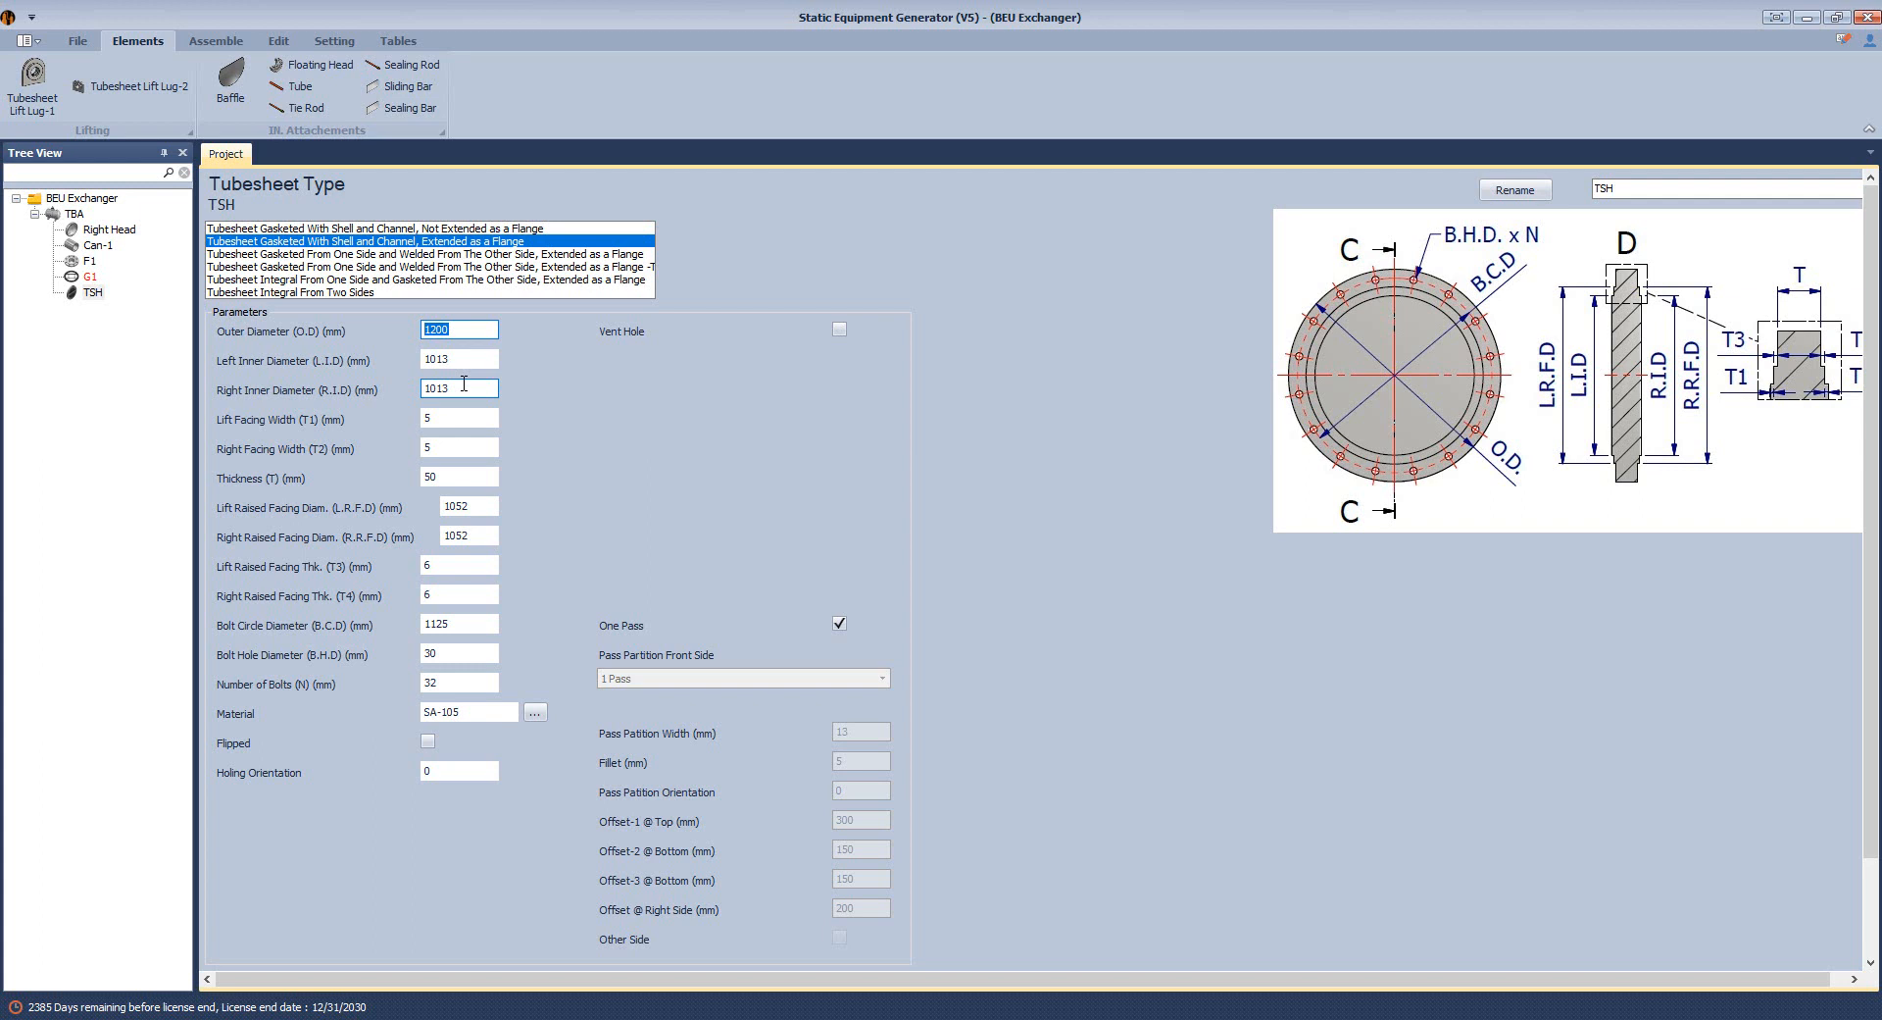
{"action": "type", "text": "950"}
{"action": "left_click", "coordinate": [1406, 1018]}
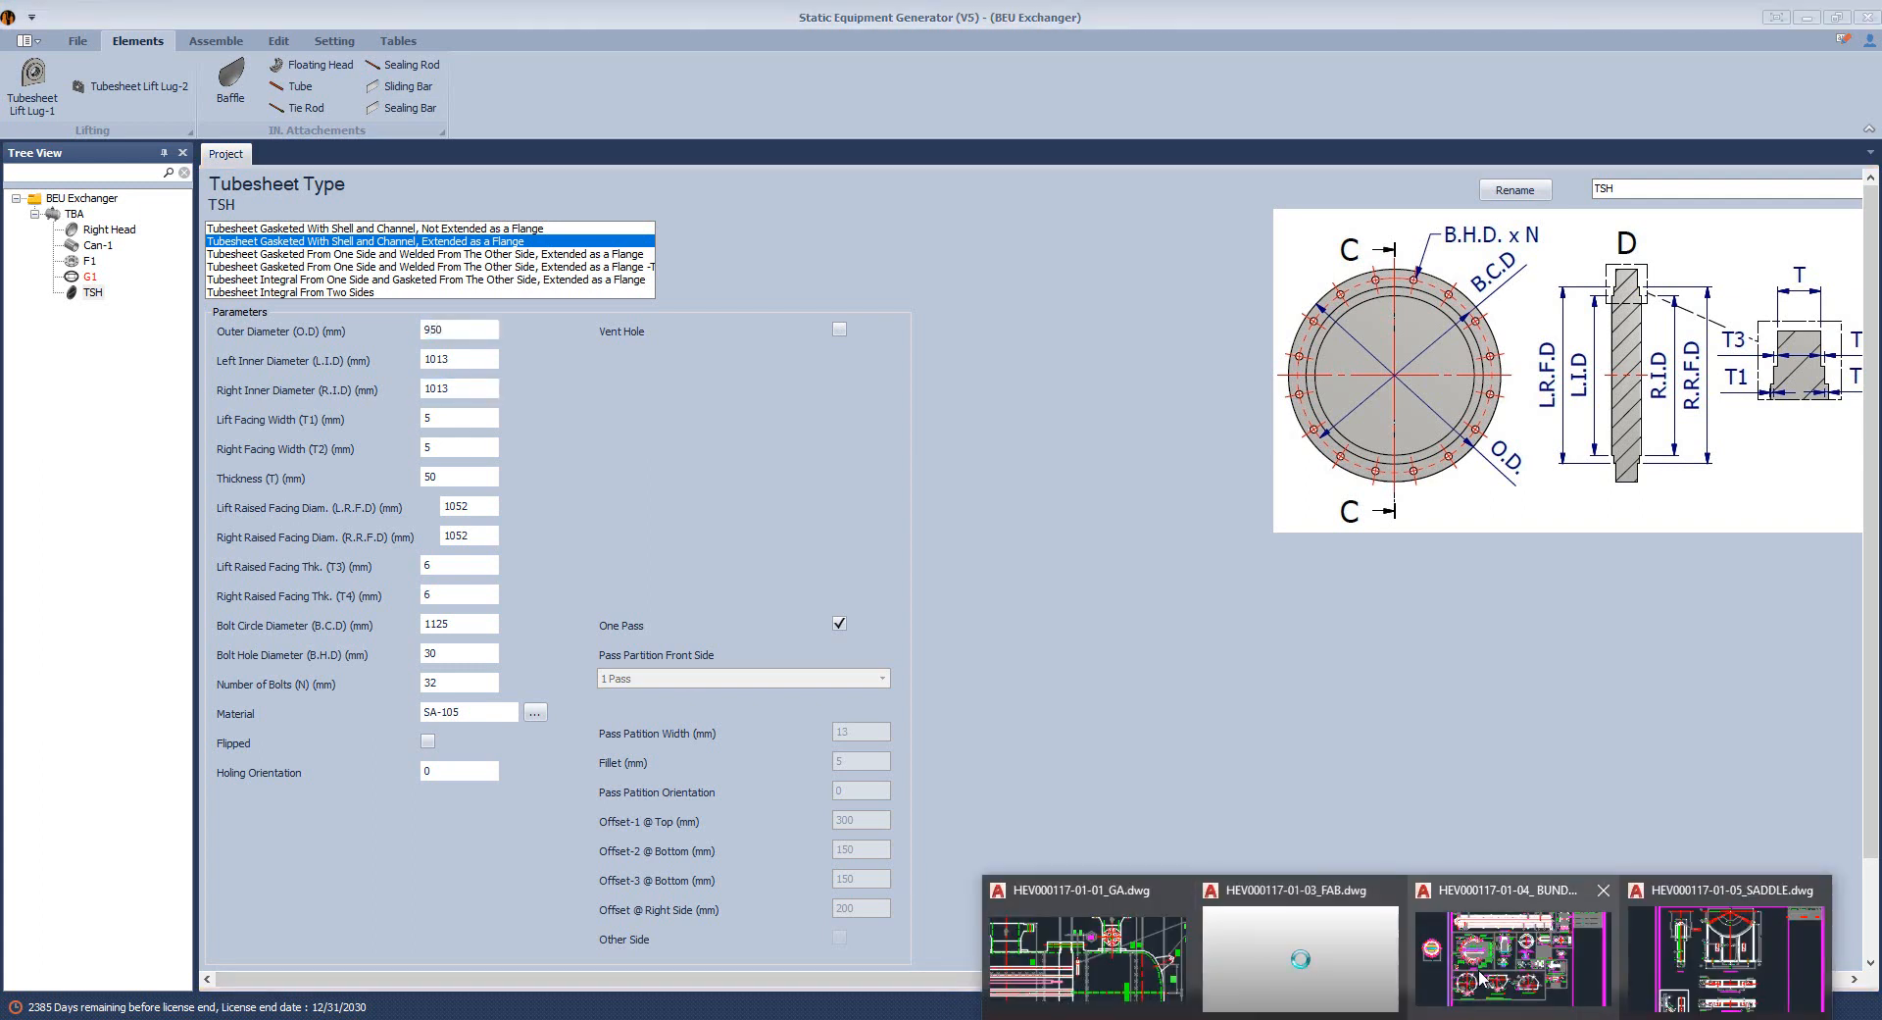
{"action": "left_click", "coordinate": [1483, 976]}
{"action": "key", "text": "alt+Tab"}
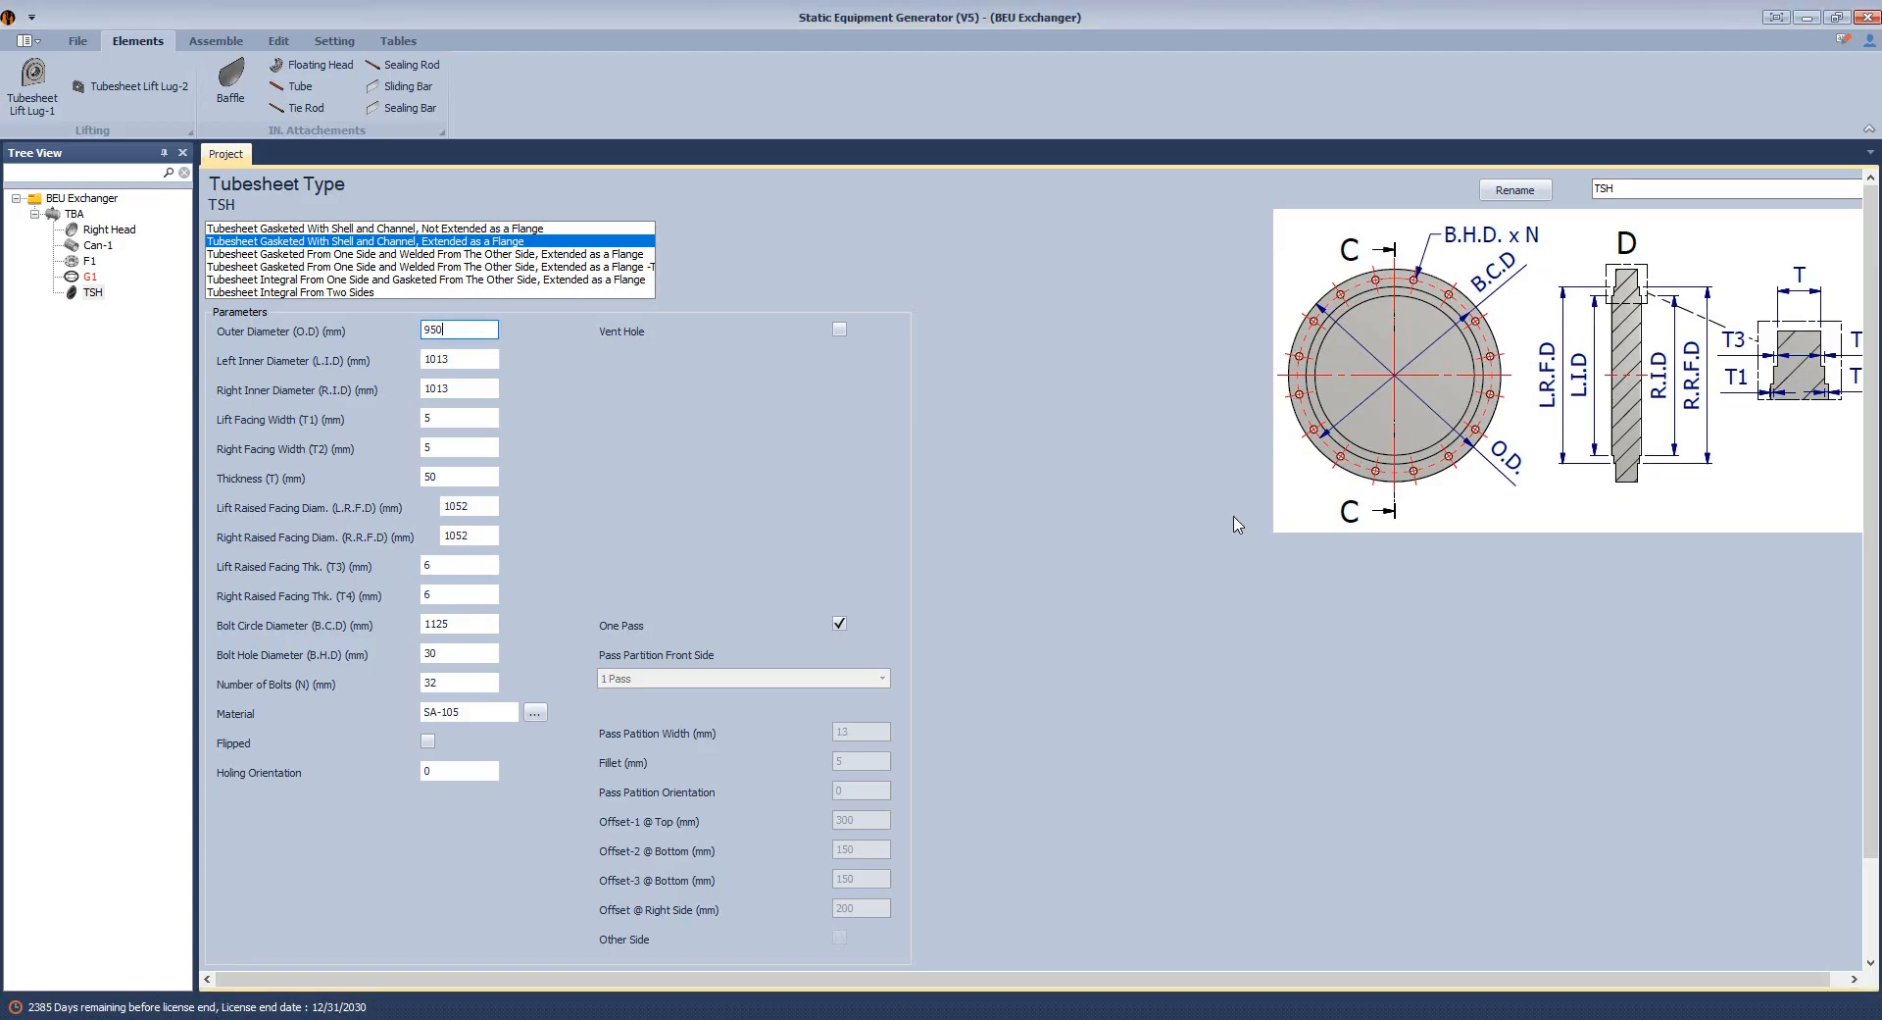
{"action": "left_click", "coordinate": [1407, 1018]}
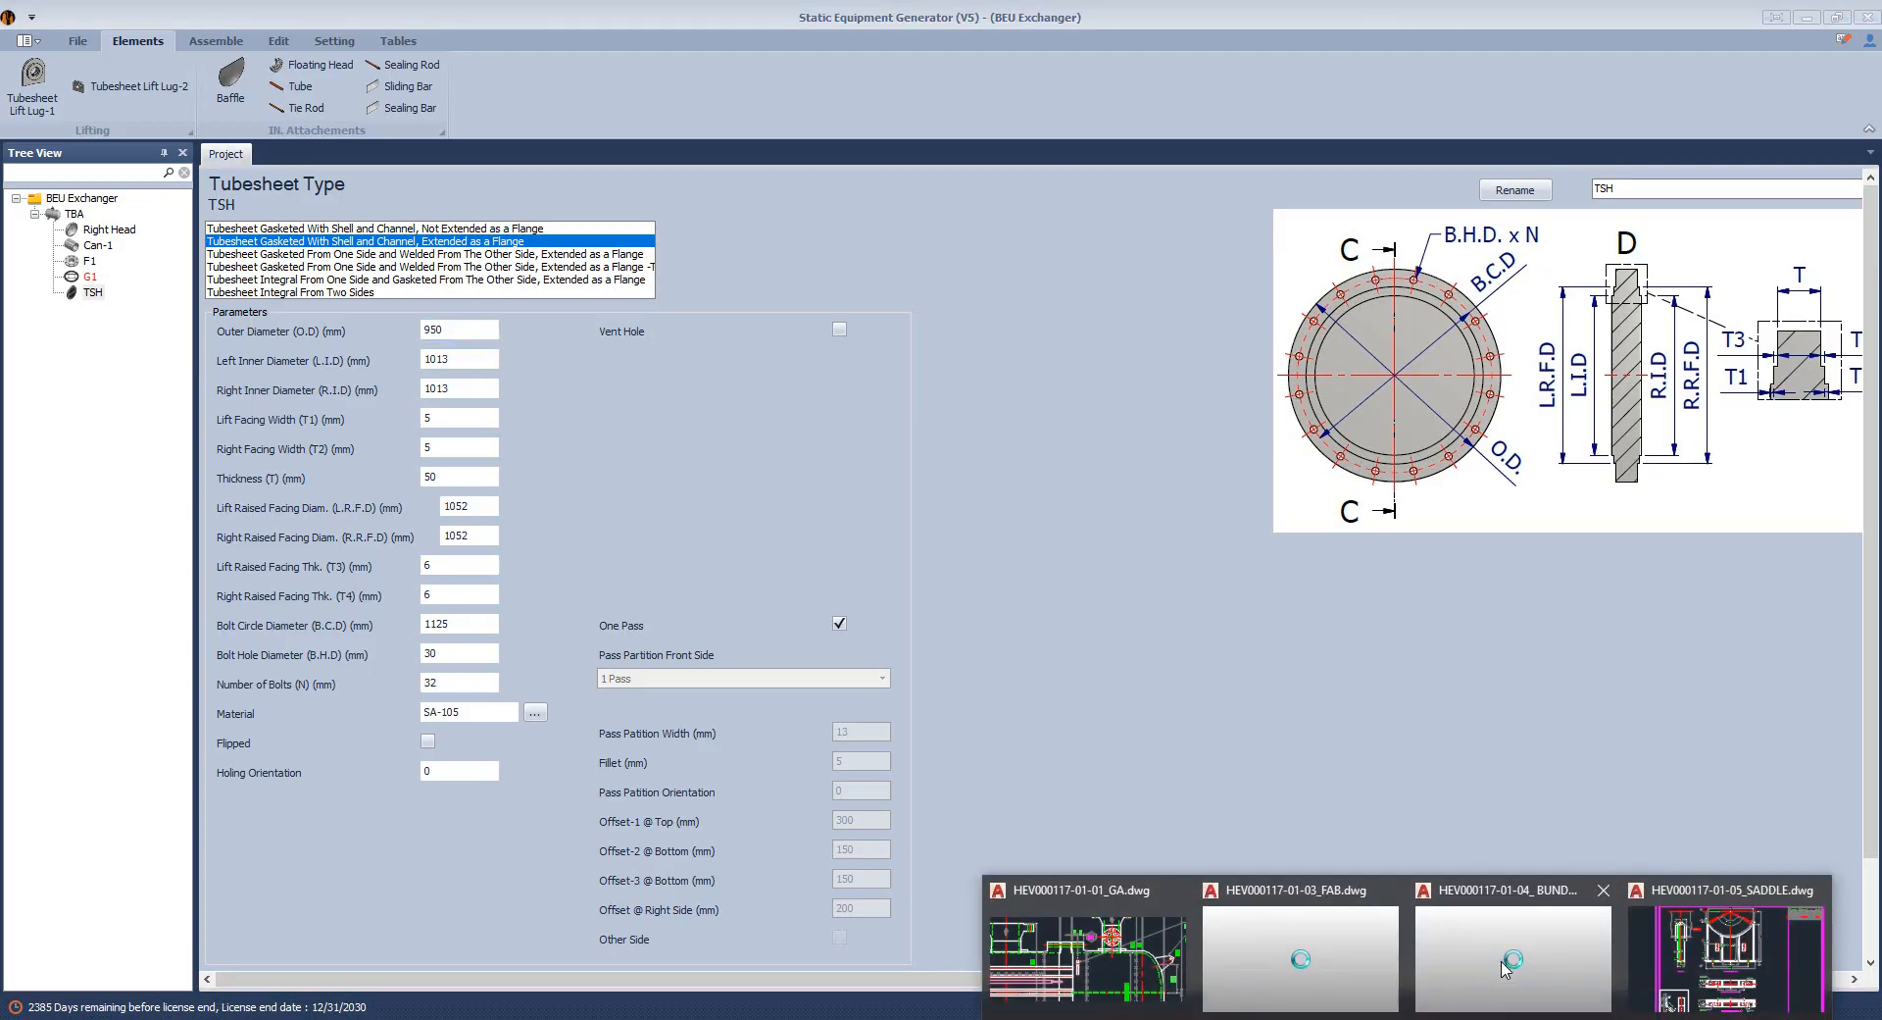
{"action": "left_click", "coordinate": [1181, 844]}
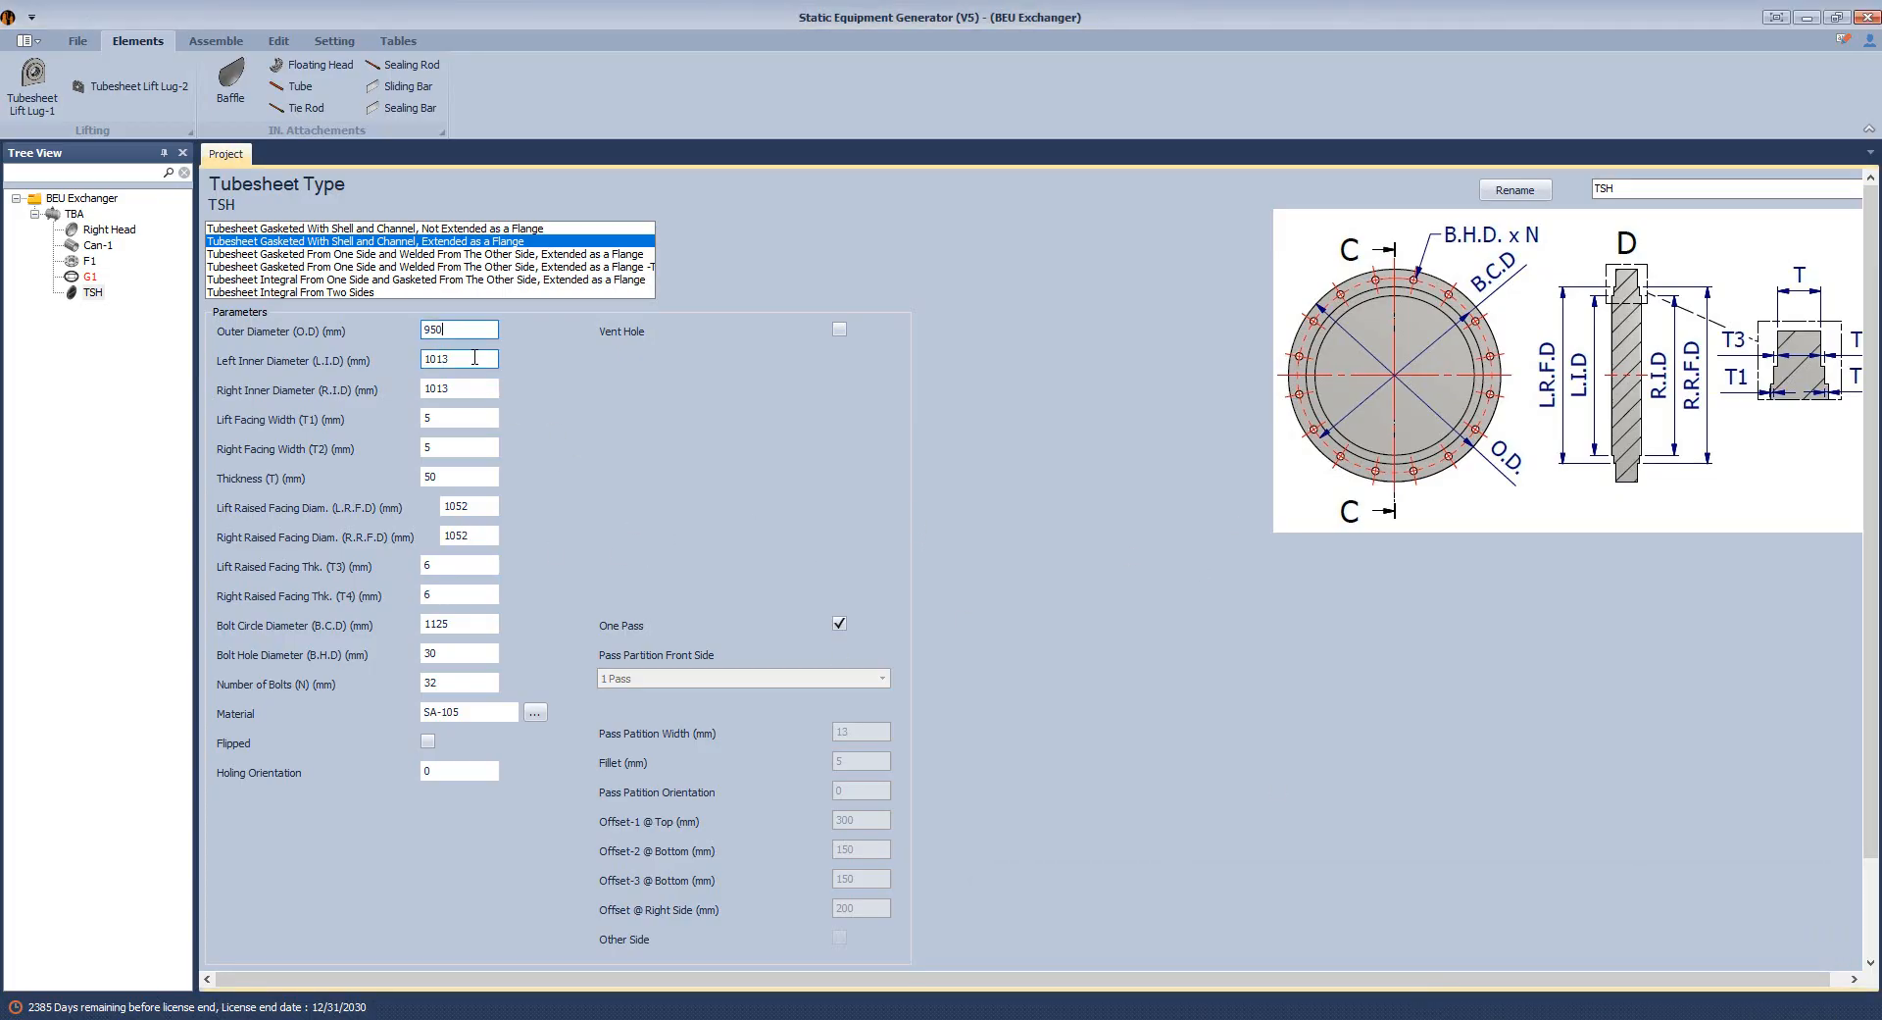
{"action": "left_click", "coordinate": [485, 365]}
{"action": "type", "text": "737"}
{"action": "key", "text": "Tab"}
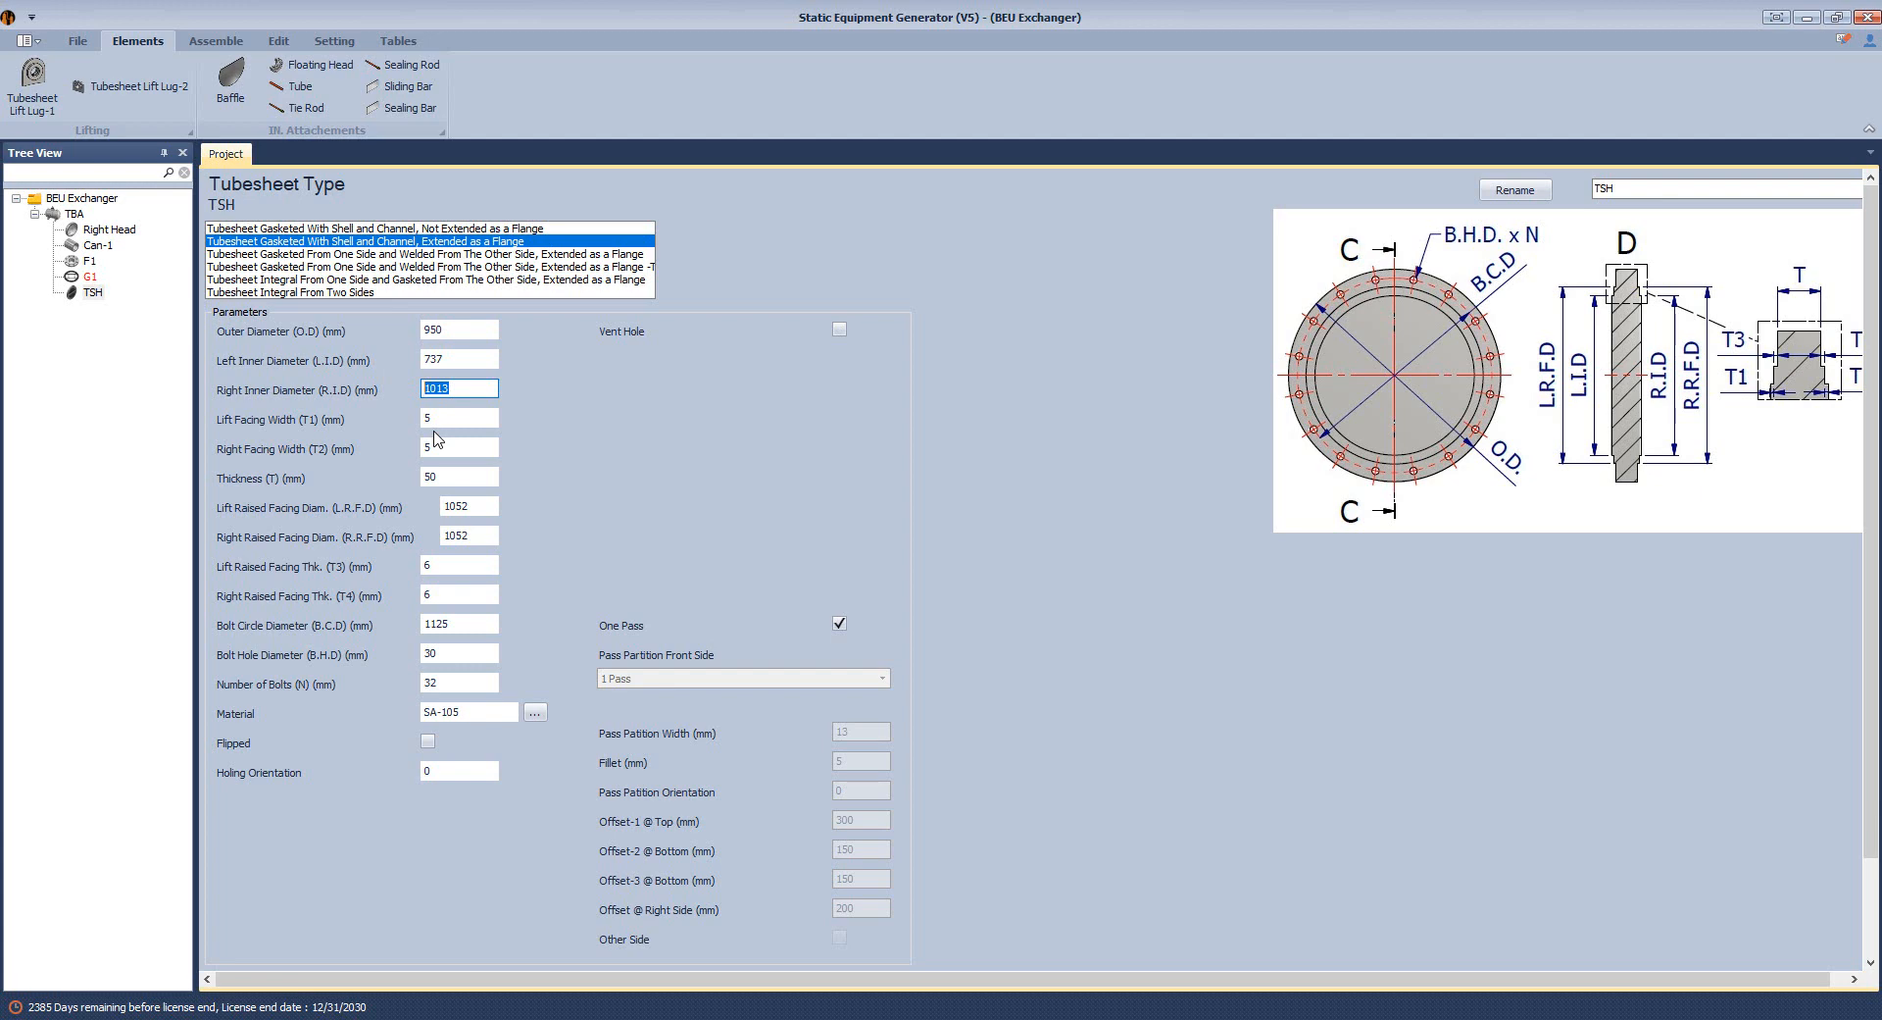
{"action": "left_click", "coordinate": [443, 417]}
{"action": "type", "text": "737"}
{"action": "key", "text": "Tab"}
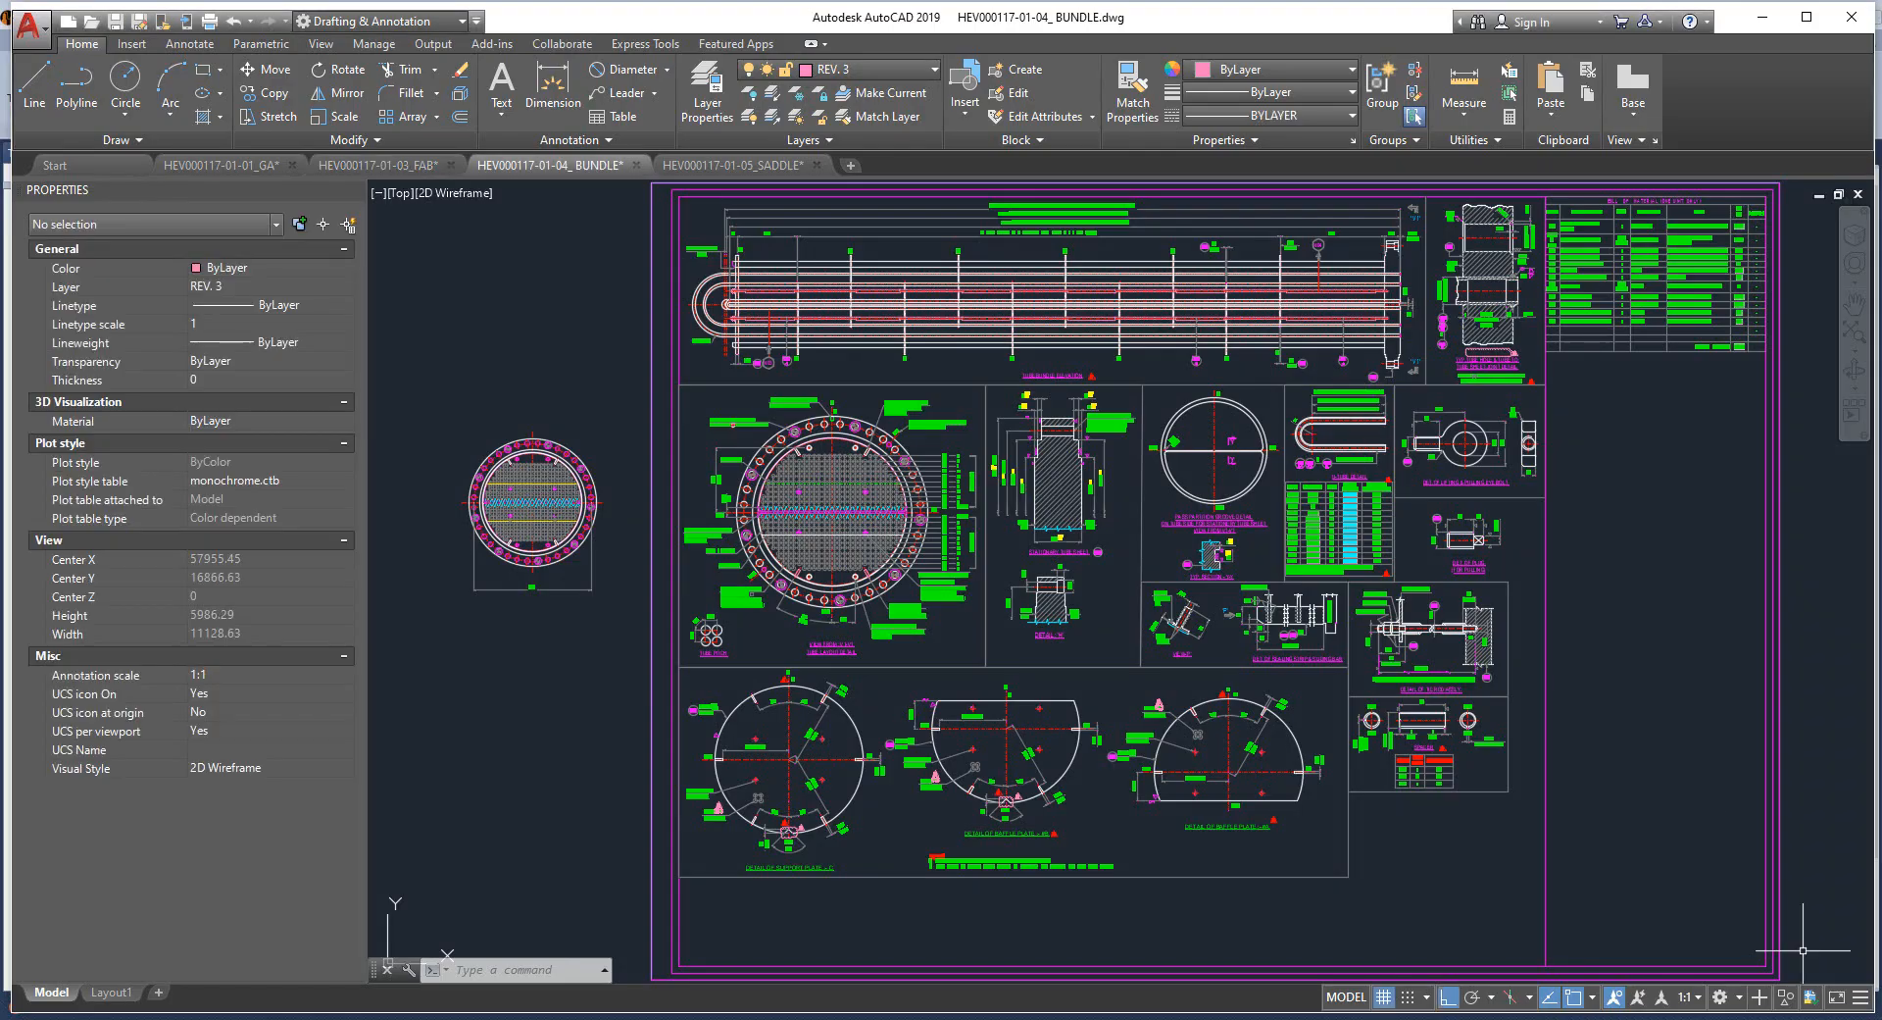
Set TSH's left and right facing widths (T1, T2) to 7 mm, following the tube sheet section in the BUNDLE drawing.
{"action": "scroll", "coordinate": [1137, 448], "scroll_direction": "up", "scroll_amount": 8}
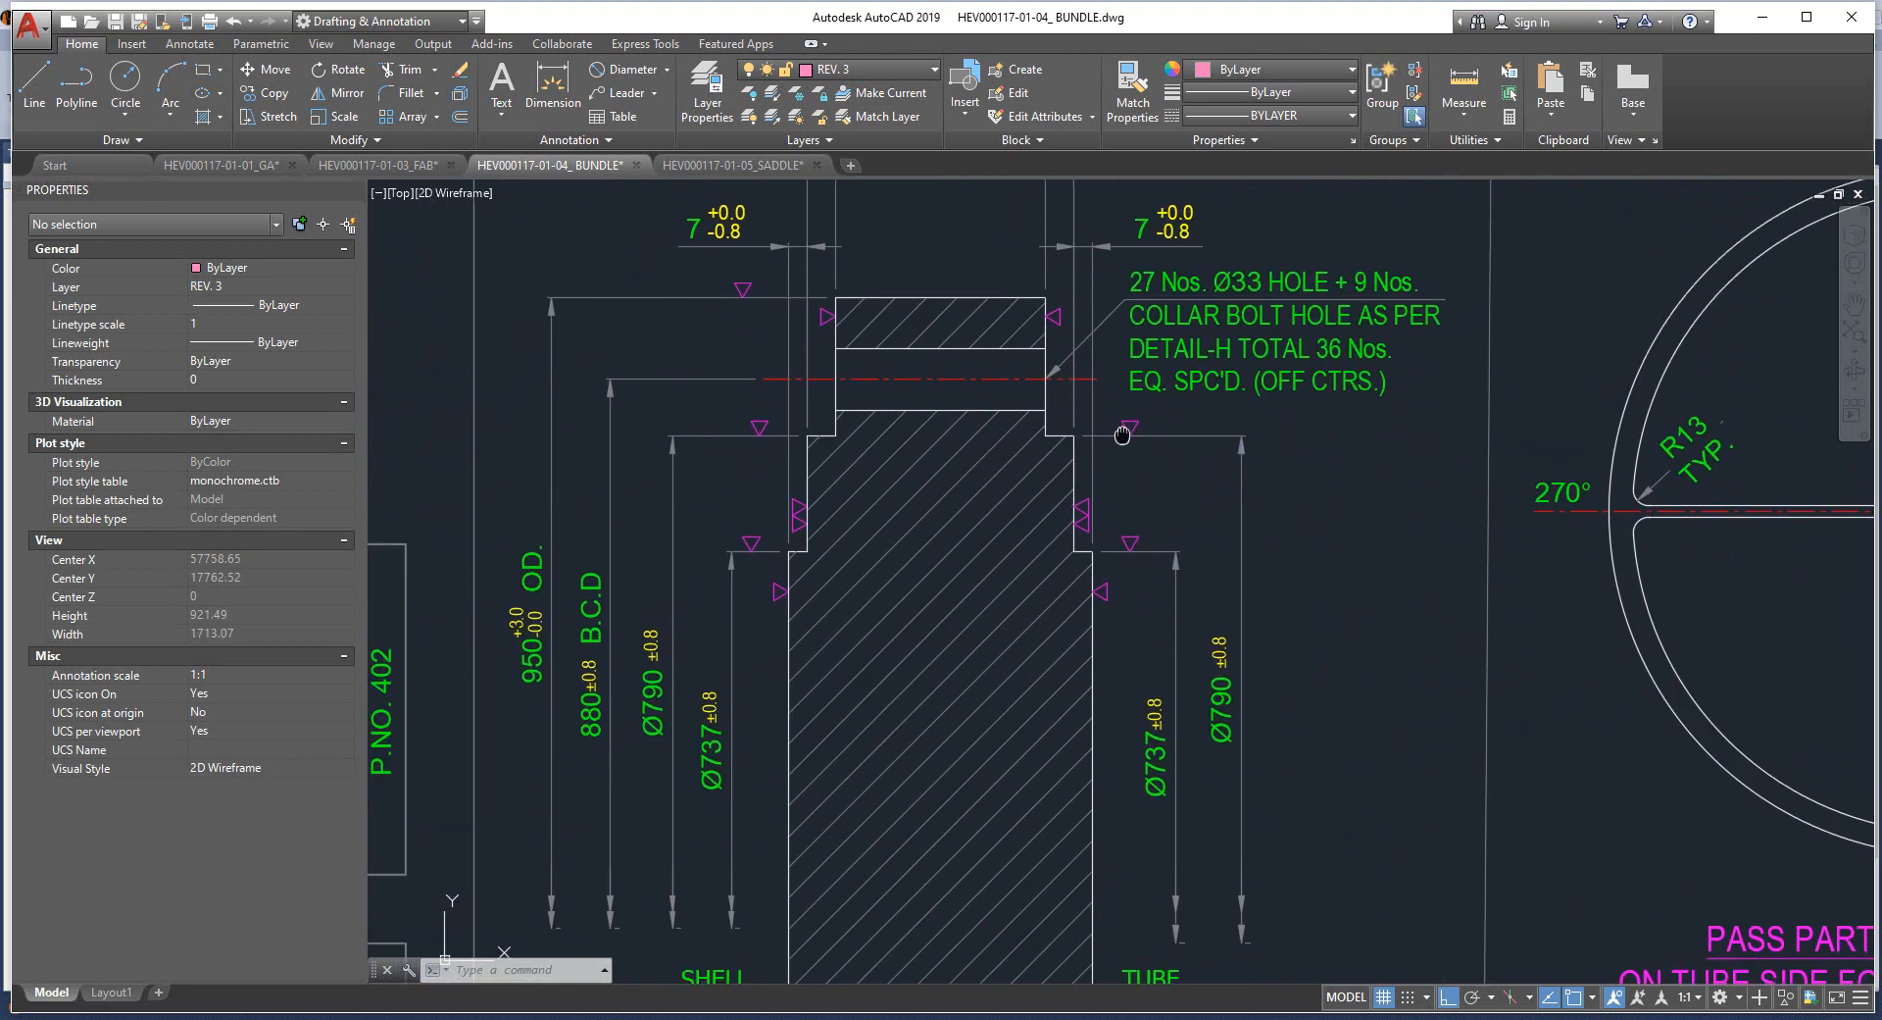
{"action": "scroll", "coordinate": [1231, 680], "scroll_direction": "down", "scroll_amount": 3}
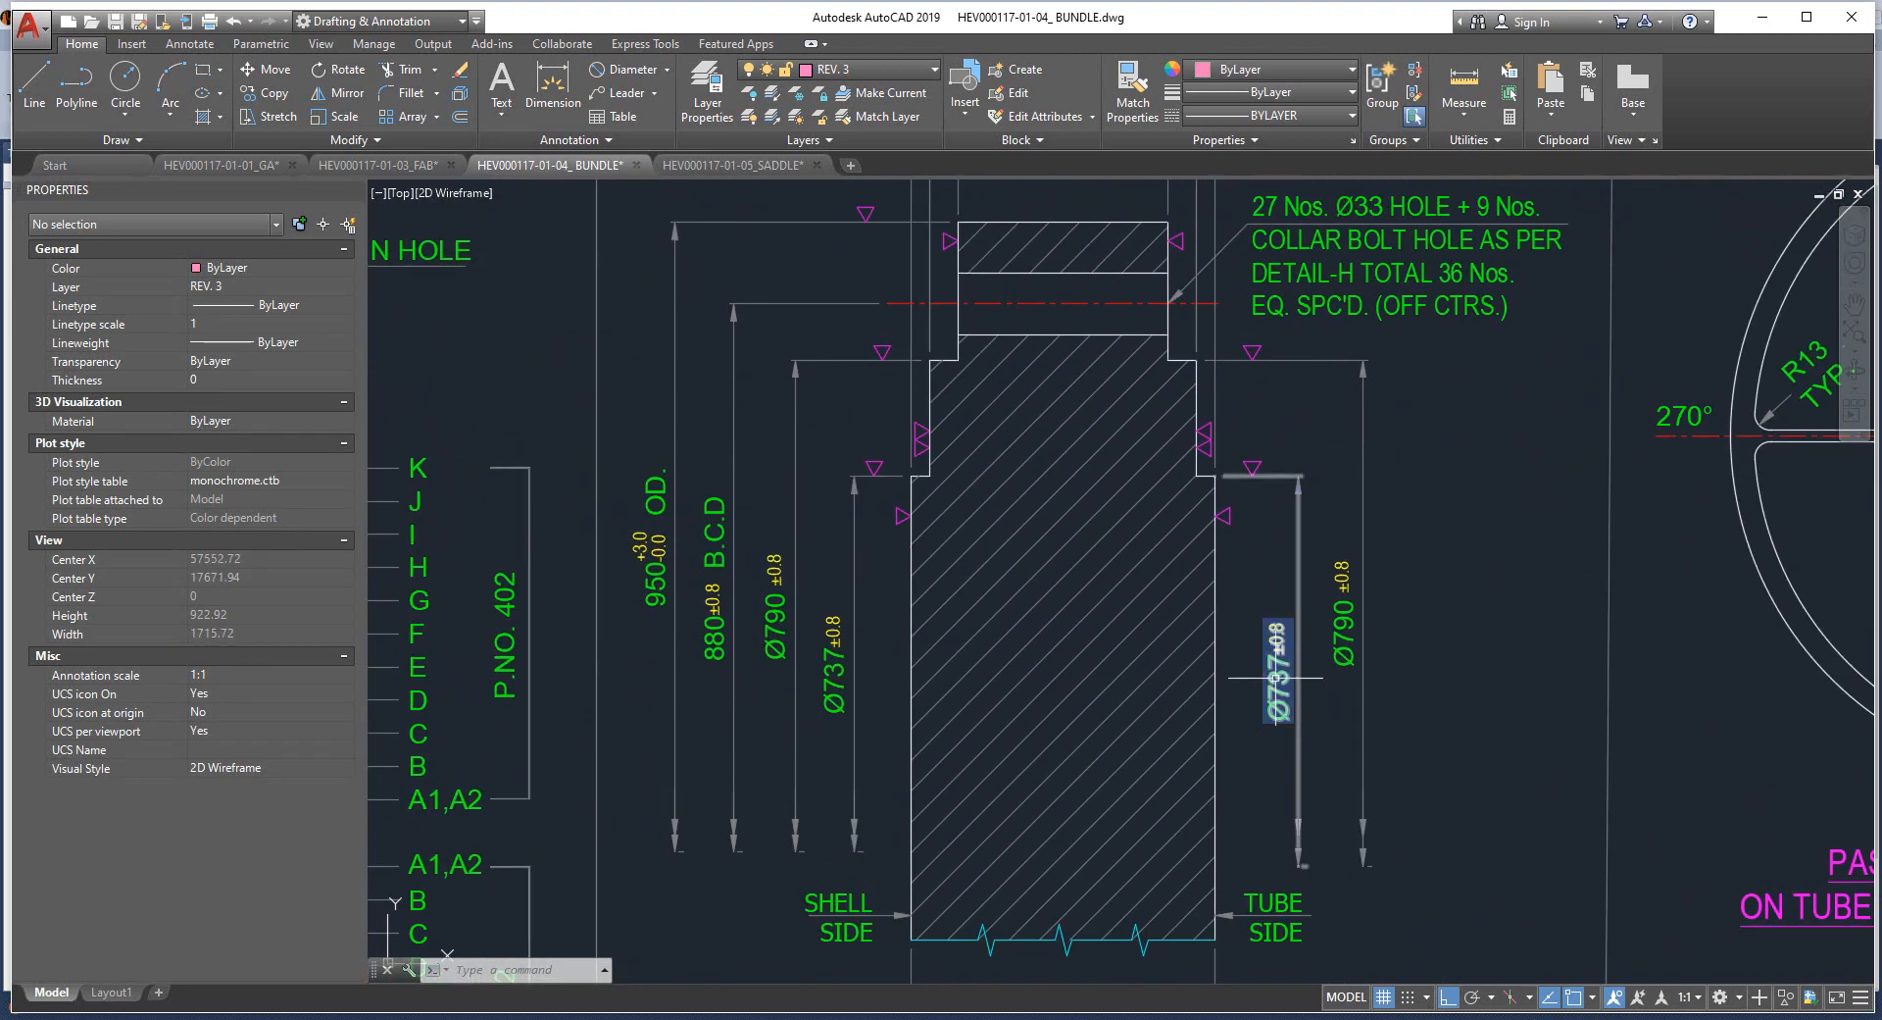
{"action": "middle_click_drag", "start_coordinate": [1222, 409], "coordinate": [1221, 560]}
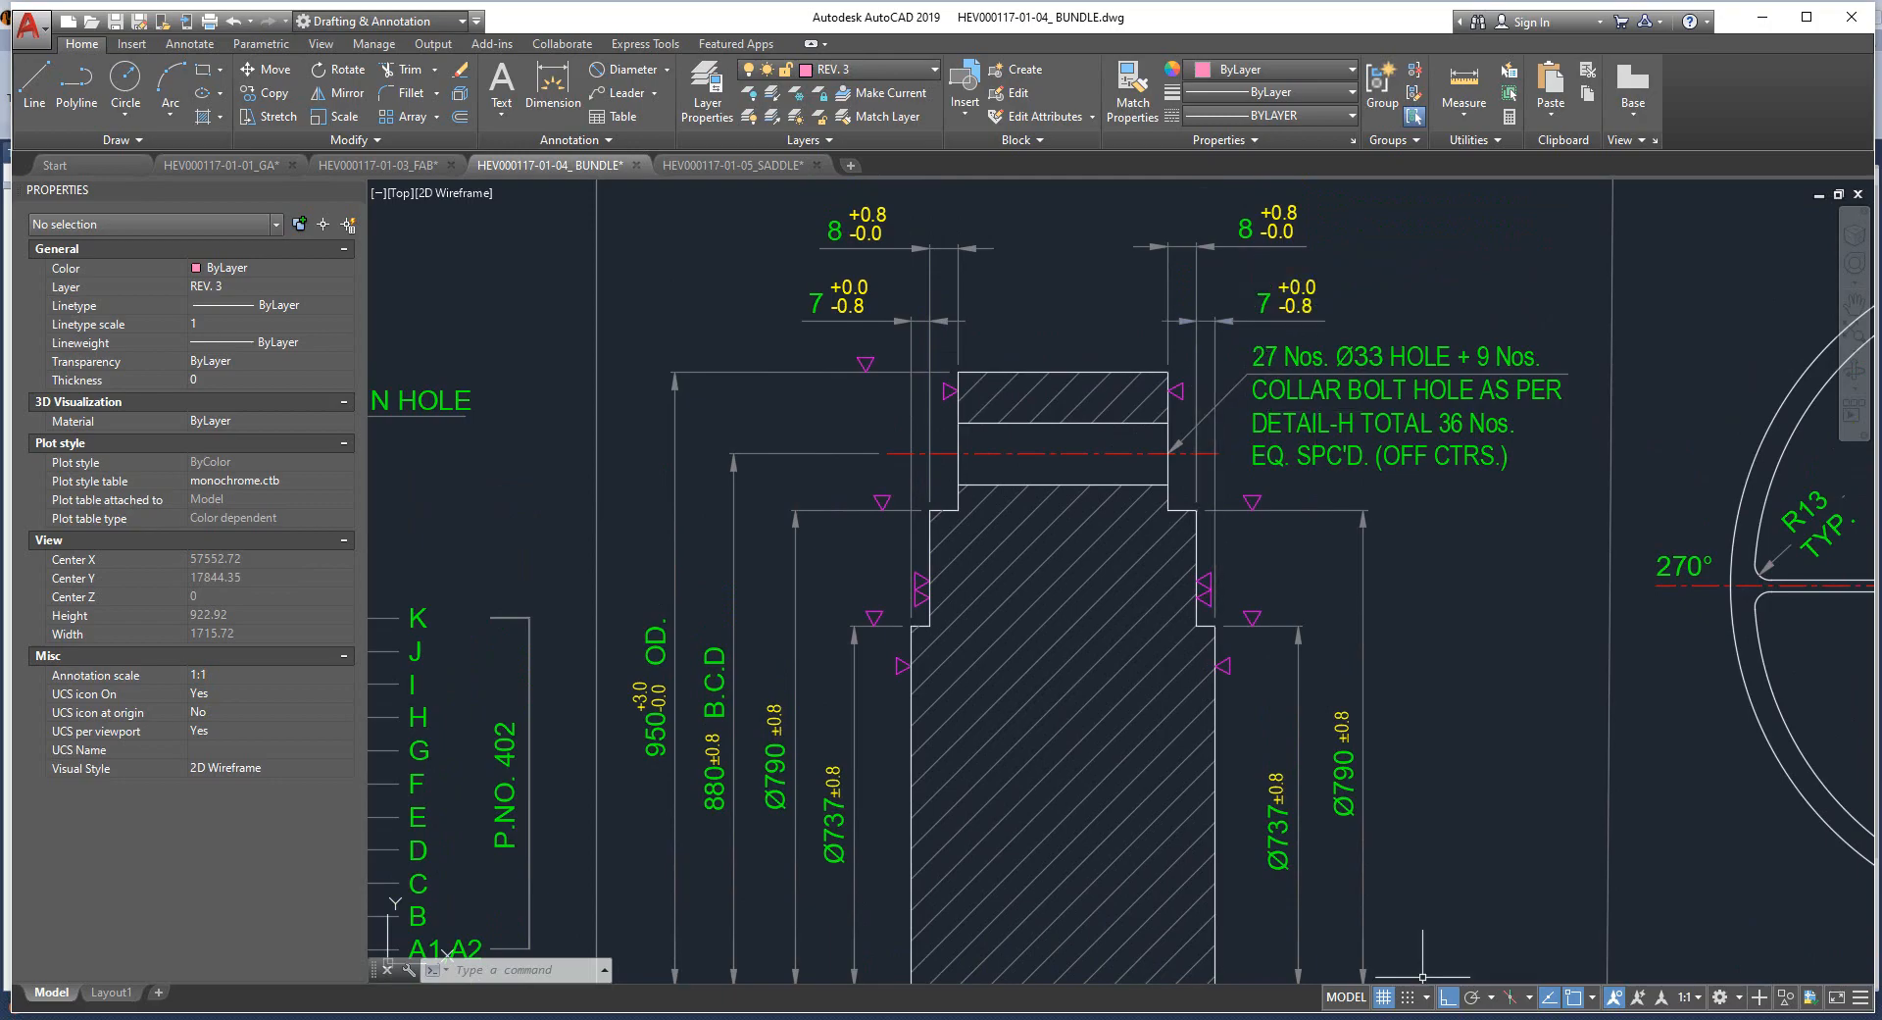
{"action": "key", "text": "alt+Tab"}
{"action": "type", "text": "7"}
{"action": "key", "text": "Tab"}
{"action": "type", "text": "7"}
{"action": "key", "text": "Tab"}
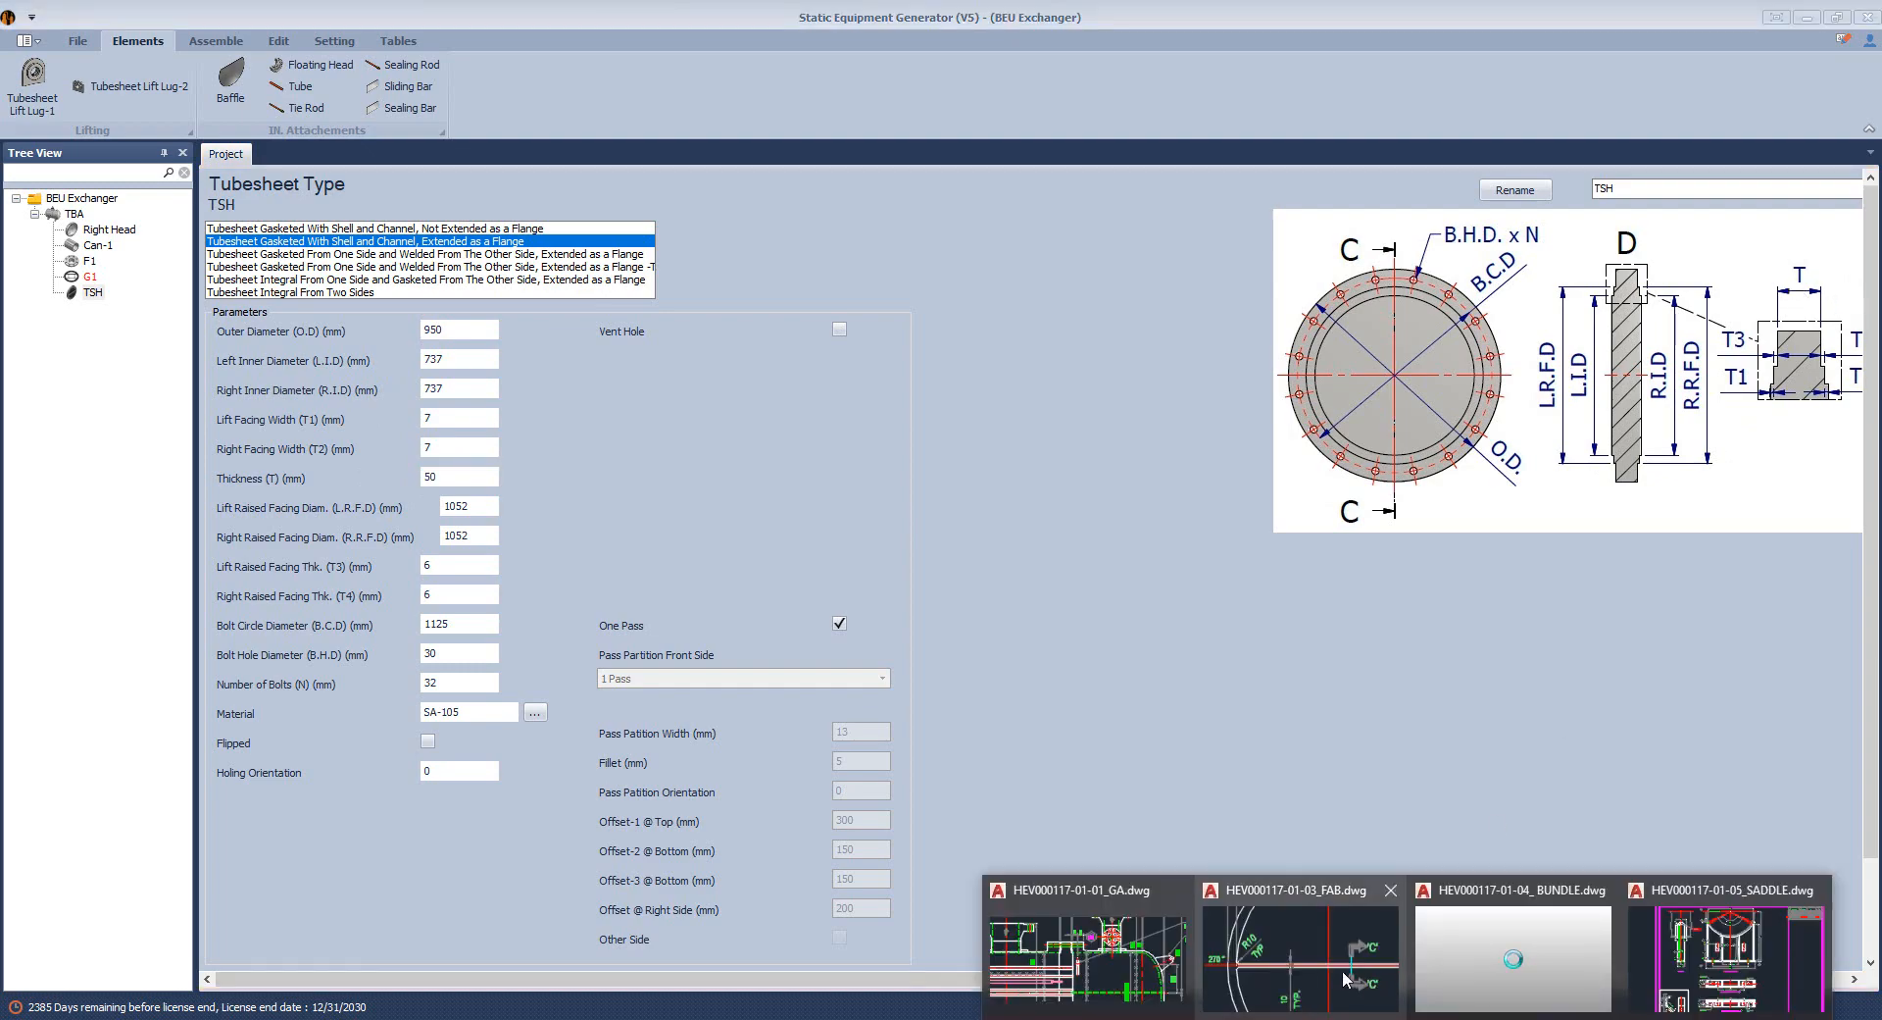
Review the stationary tube sheet section in the BUNDLE drawing and set TSH's thickness (T) to 89 mm.
{"action": "left_click", "coordinate": [1512, 956]}
{"action": "middle_click_drag", "start_coordinate": [1025, 498], "coordinate": [1002, 688]}
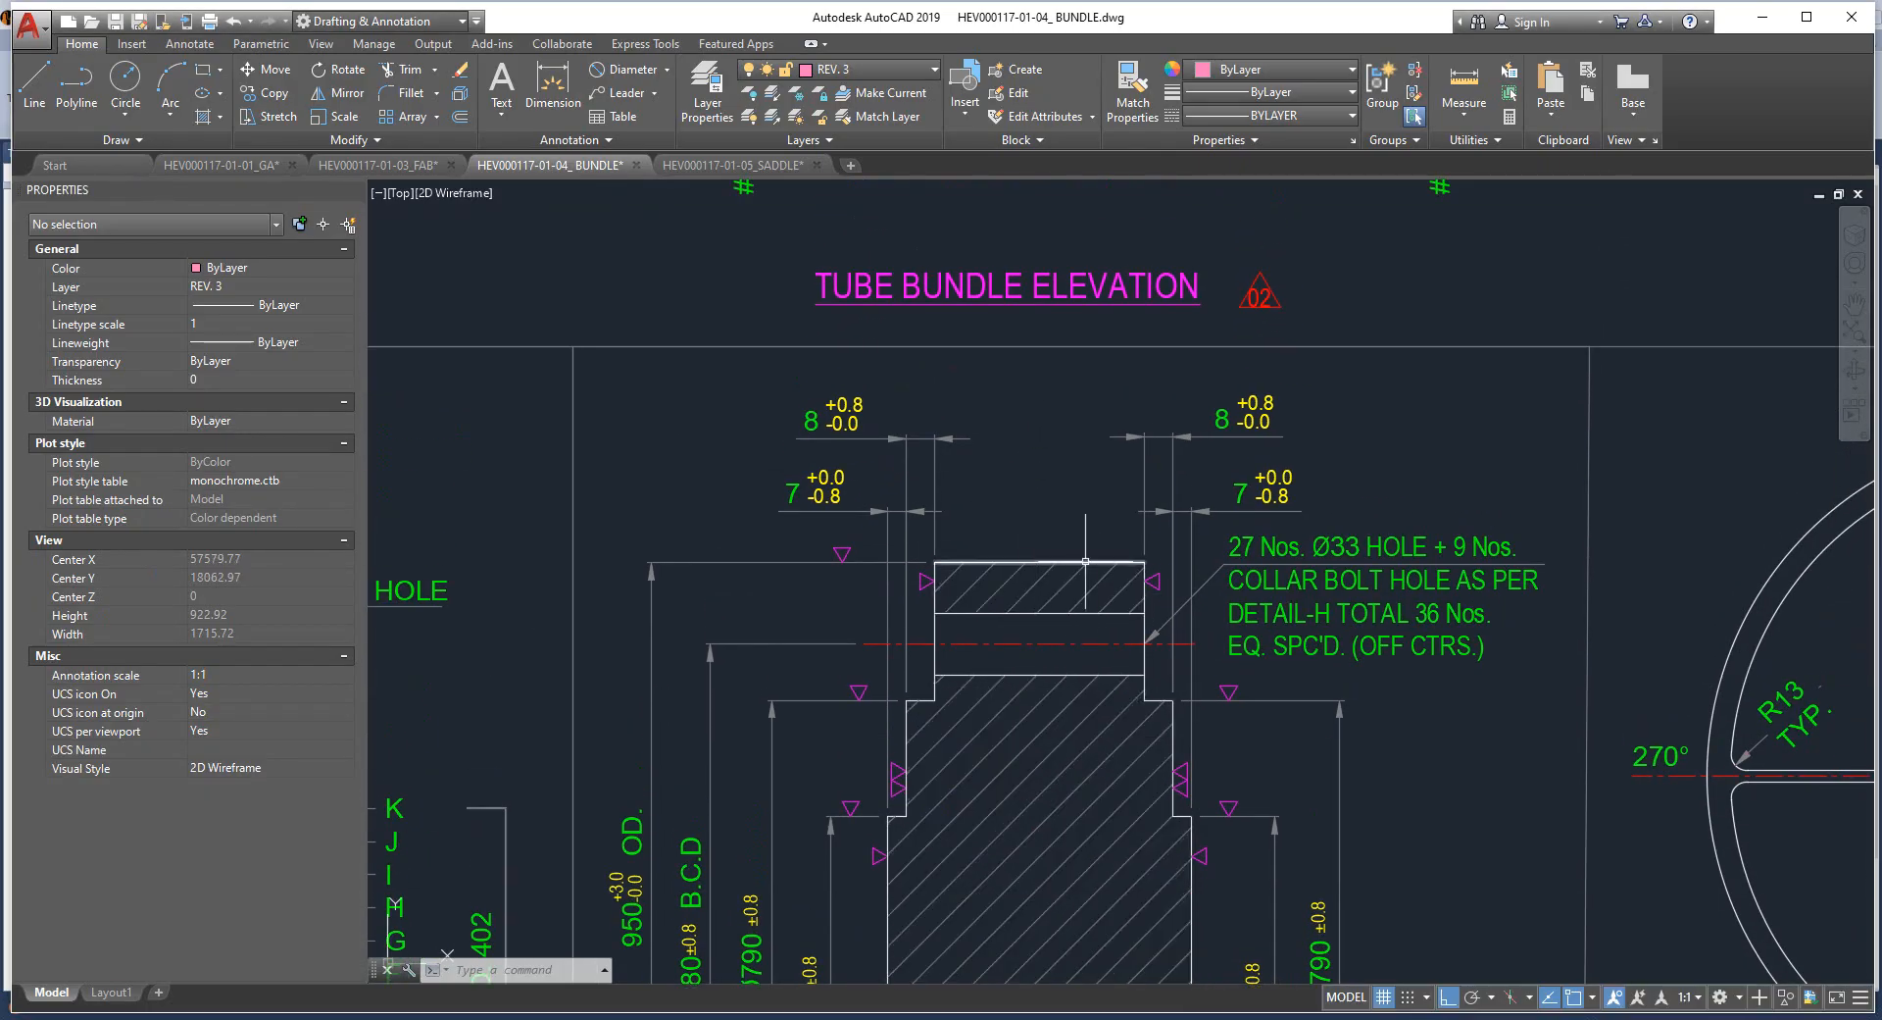
{"action": "middle_click_drag", "start_coordinate": [991, 941], "coordinate": [980, 480]}
{"action": "mouse_move", "coordinate": [972, 981]}
{"action": "middle_mouse_down"}
{"action": "mouse_move", "coordinate": [972, 680]}
{"action": "mouse_move", "coordinate": [934, 673]}
{"action": "middle_mouse_up"}
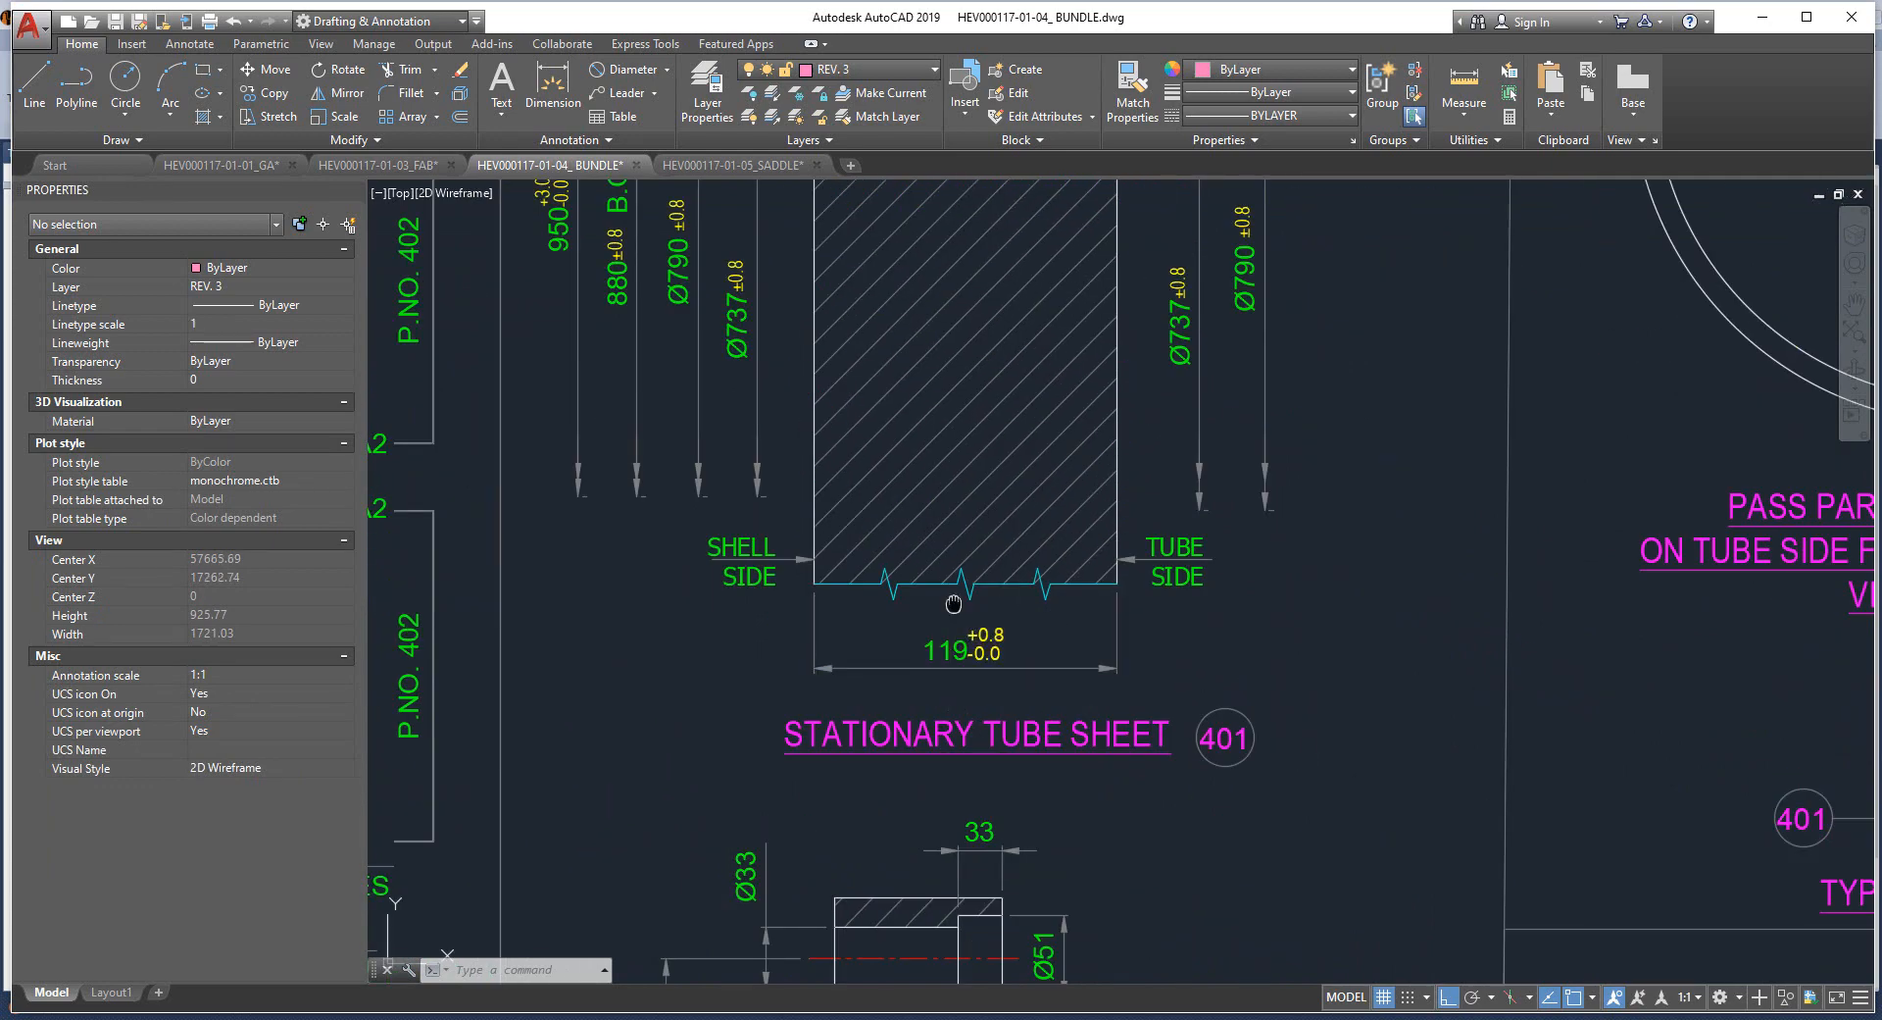
{"action": "middle_click_drag", "start_coordinate": [992, 285], "coordinate": [1042, 632]}
{"action": "scroll", "coordinate": [1101, 554], "scroll_direction": "up", "scroll_amount": 2}
{"action": "middle_click_drag", "start_coordinate": [1214, 408], "coordinate": [1221, 663]}
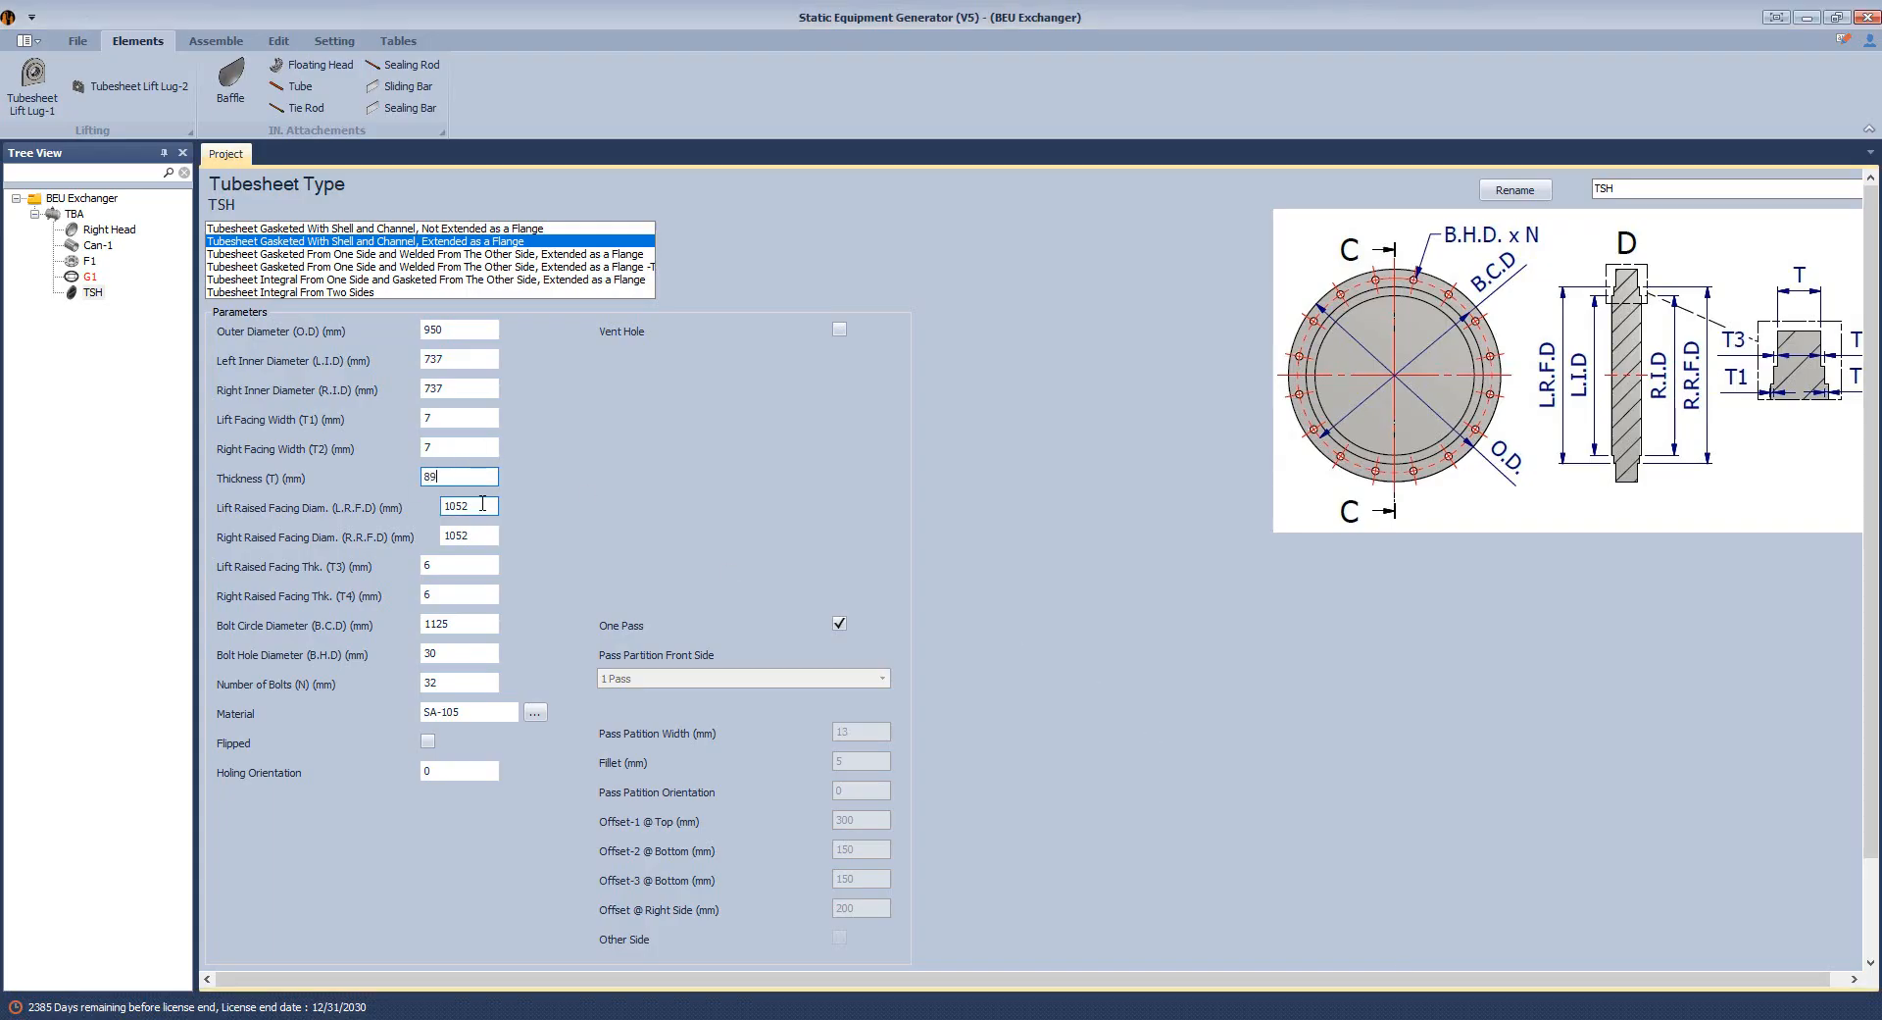
{"action": "type", "text": "9"}
{"action": "key", "text": "Tab"}
Set TSH's left and right raised facing diameters to 790 mm and both raised facing thicknesses (T3, T4) to 8 mm.
{"action": "type", "text": "790"}
{"action": "key", "text": "Tab"}
{"action": "type", "text": "790"}
{"action": "left_click", "coordinate": [447, 564]}
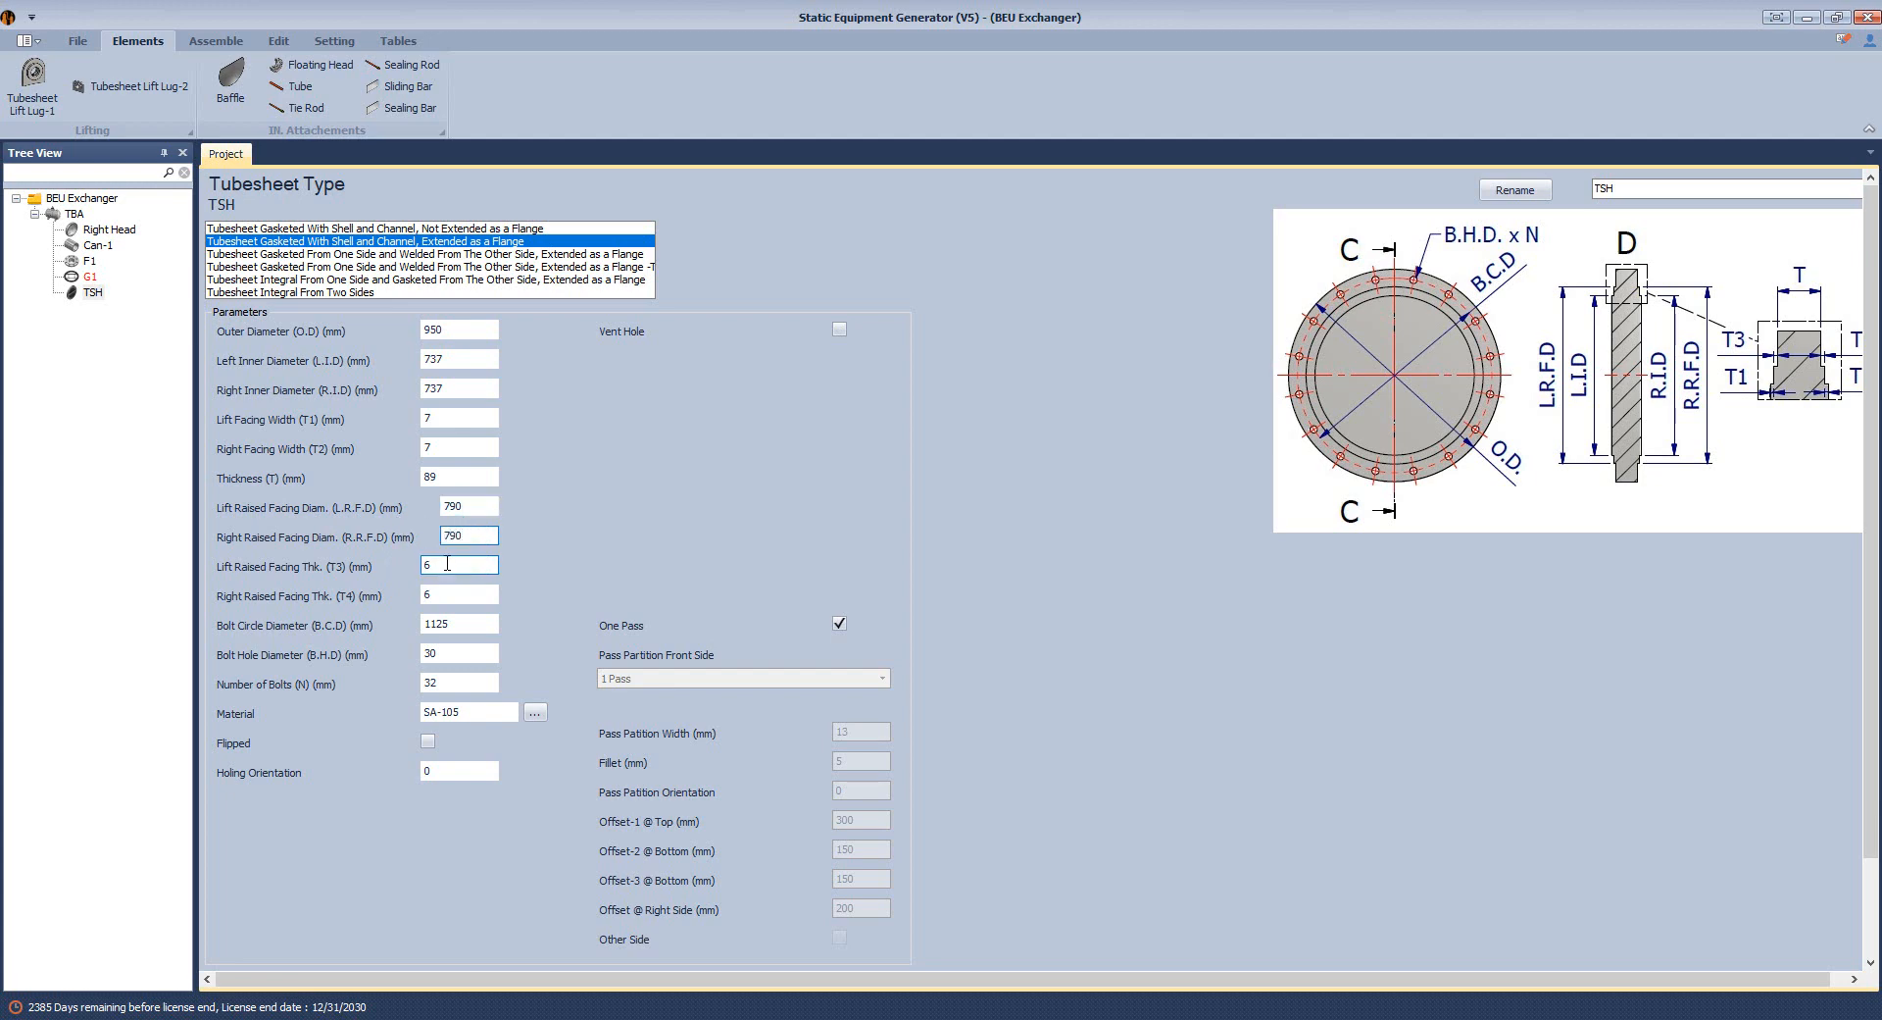
{"action": "key", "text": "Tab"}
{"action": "type", "text": "8"}
{"action": "key", "text": "Tab"}
{"action": "type", "text": "8"}
{"action": "key", "text": "Tab"}
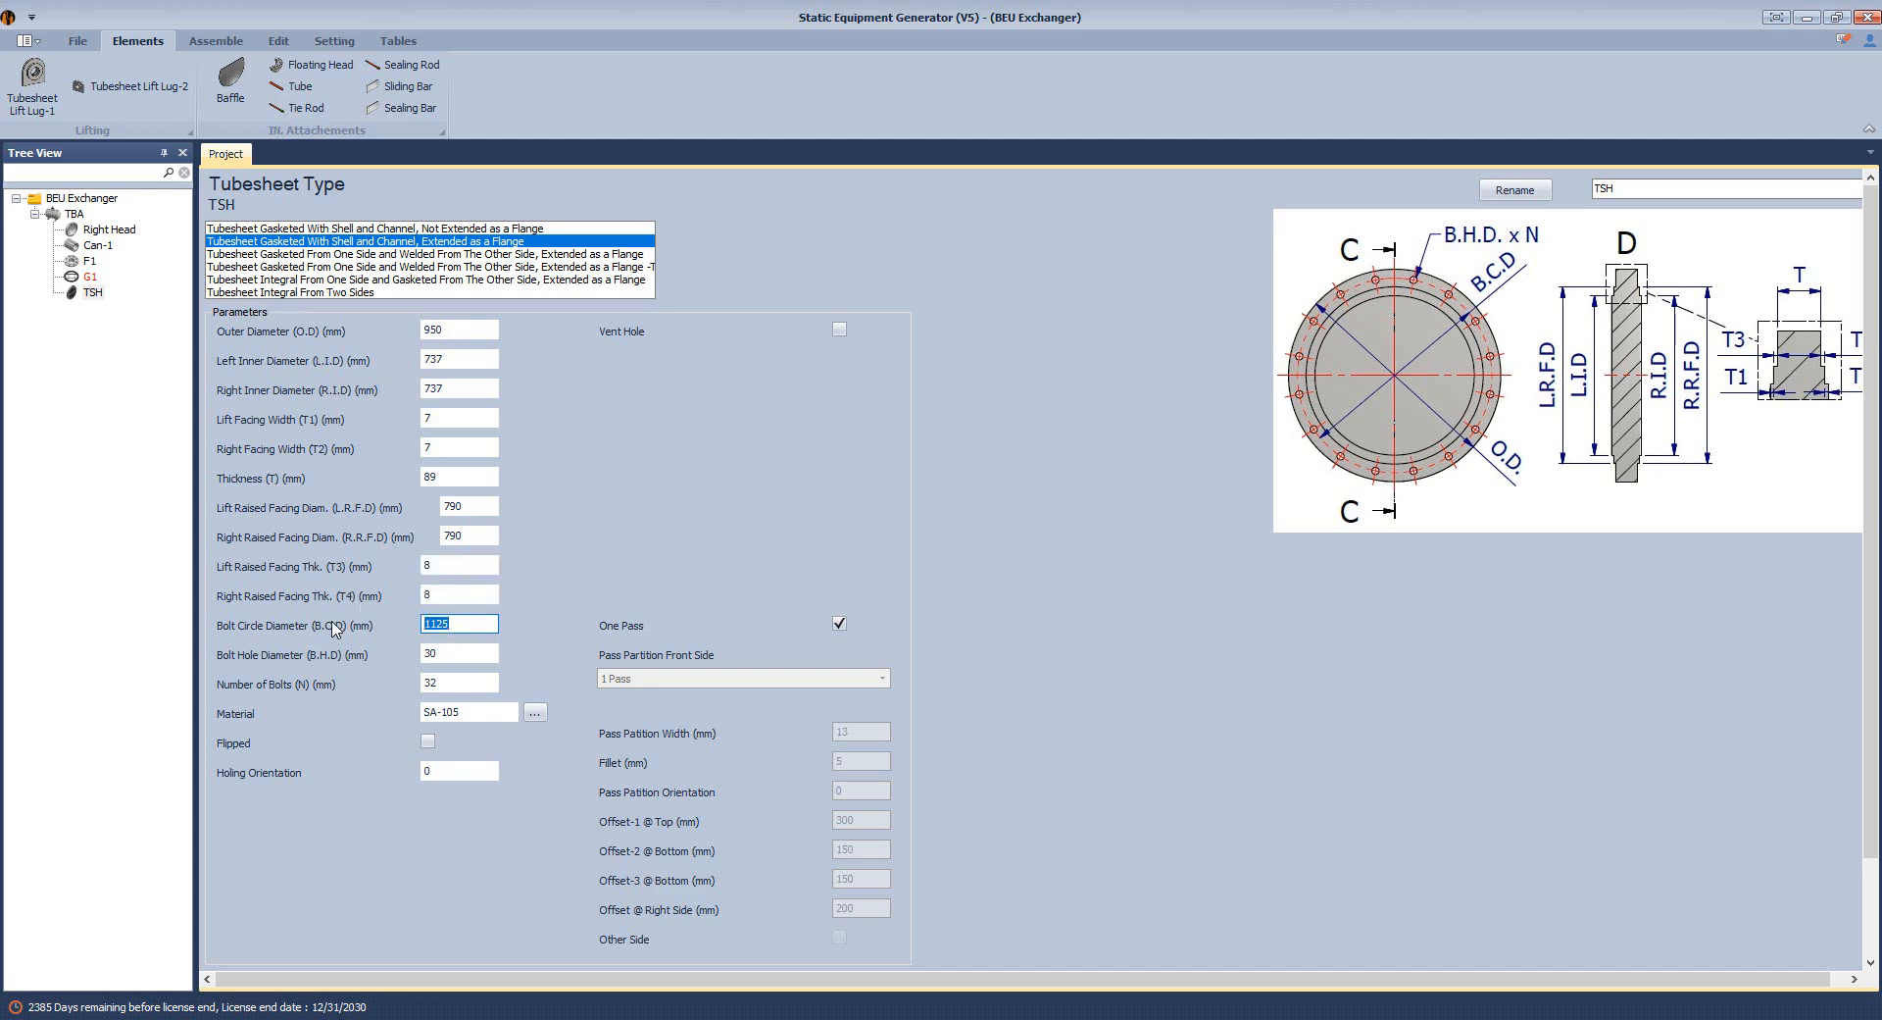
Define TSH's bolting with an 880 mm bolt circle diameter, 33 mm bolt holes and 36 bolts.
{"action": "type", "text": "880"}
{"action": "key", "text": "Tab"}
{"action": "type", "text": "33"}
{"action": "key", "text": "Tab"}
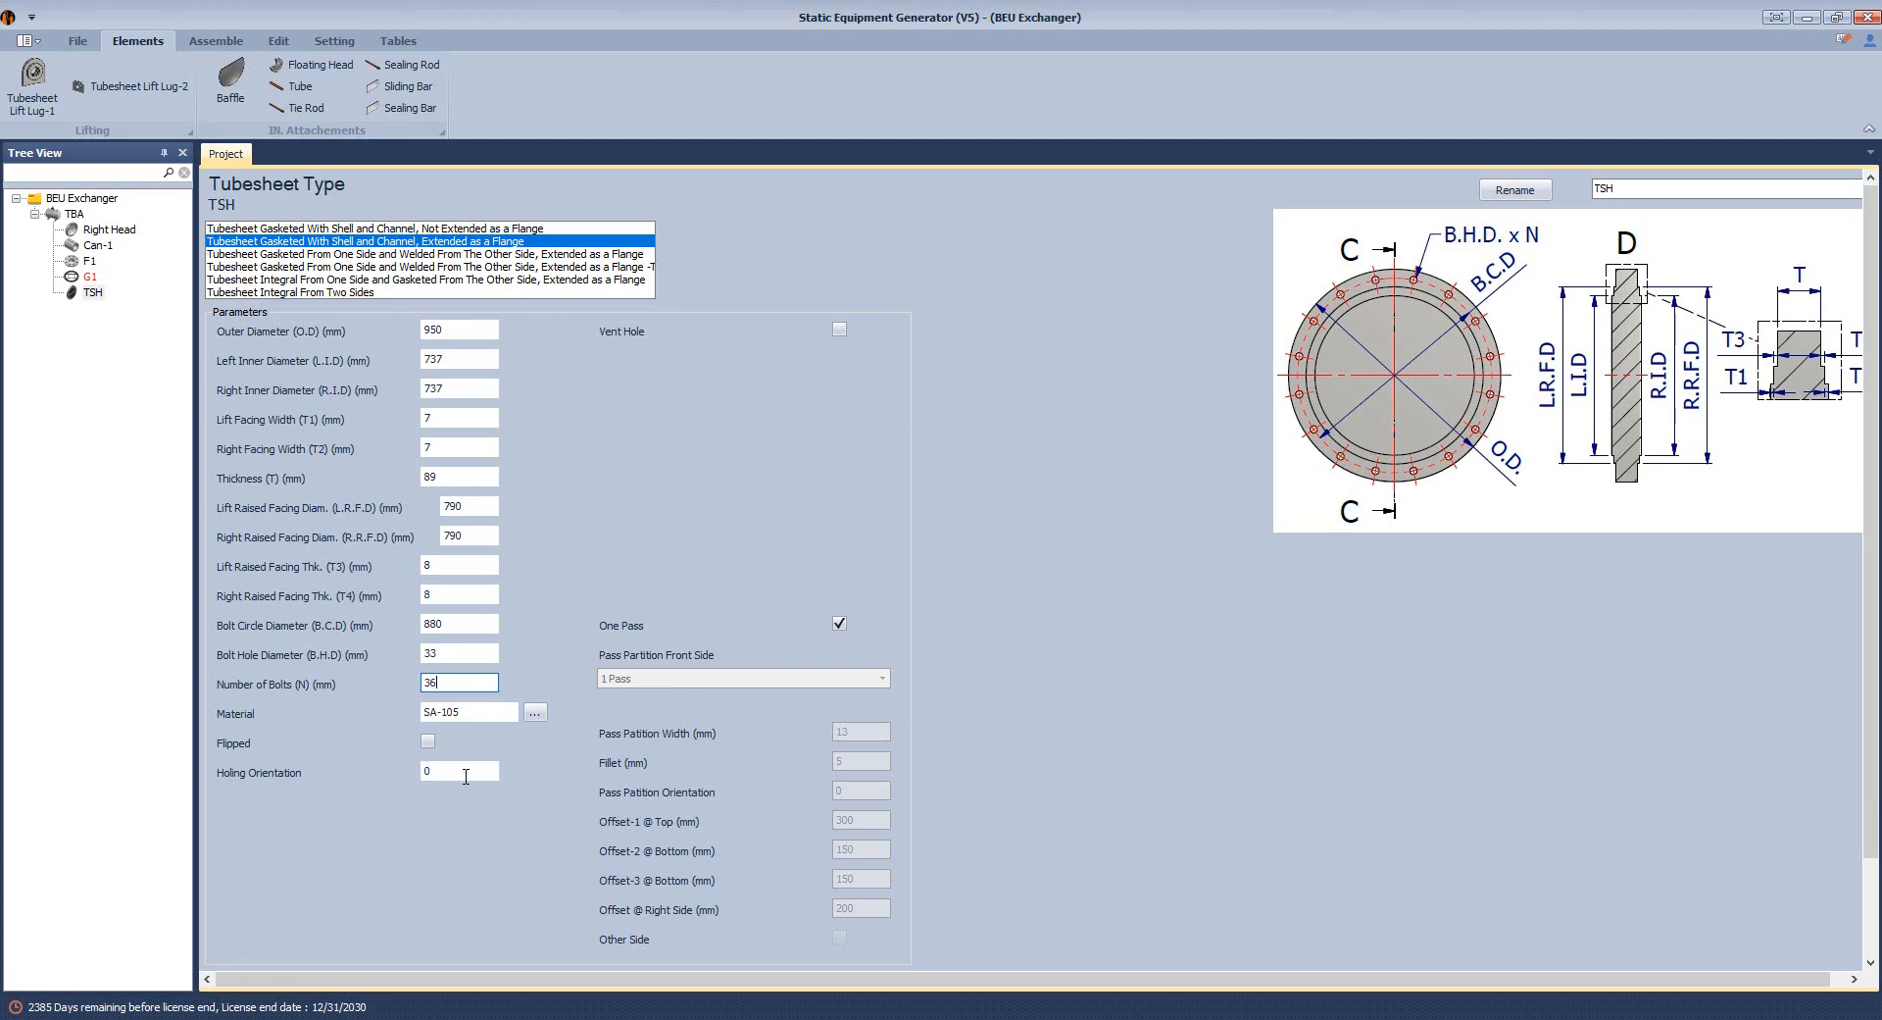
Turn off the One Pass option for TSH and choose 2 Passes as the front-side pass partition.
{"action": "scroll", "coordinate": [465, 775], "scroll_direction": "down", "scroll_amount": 1}
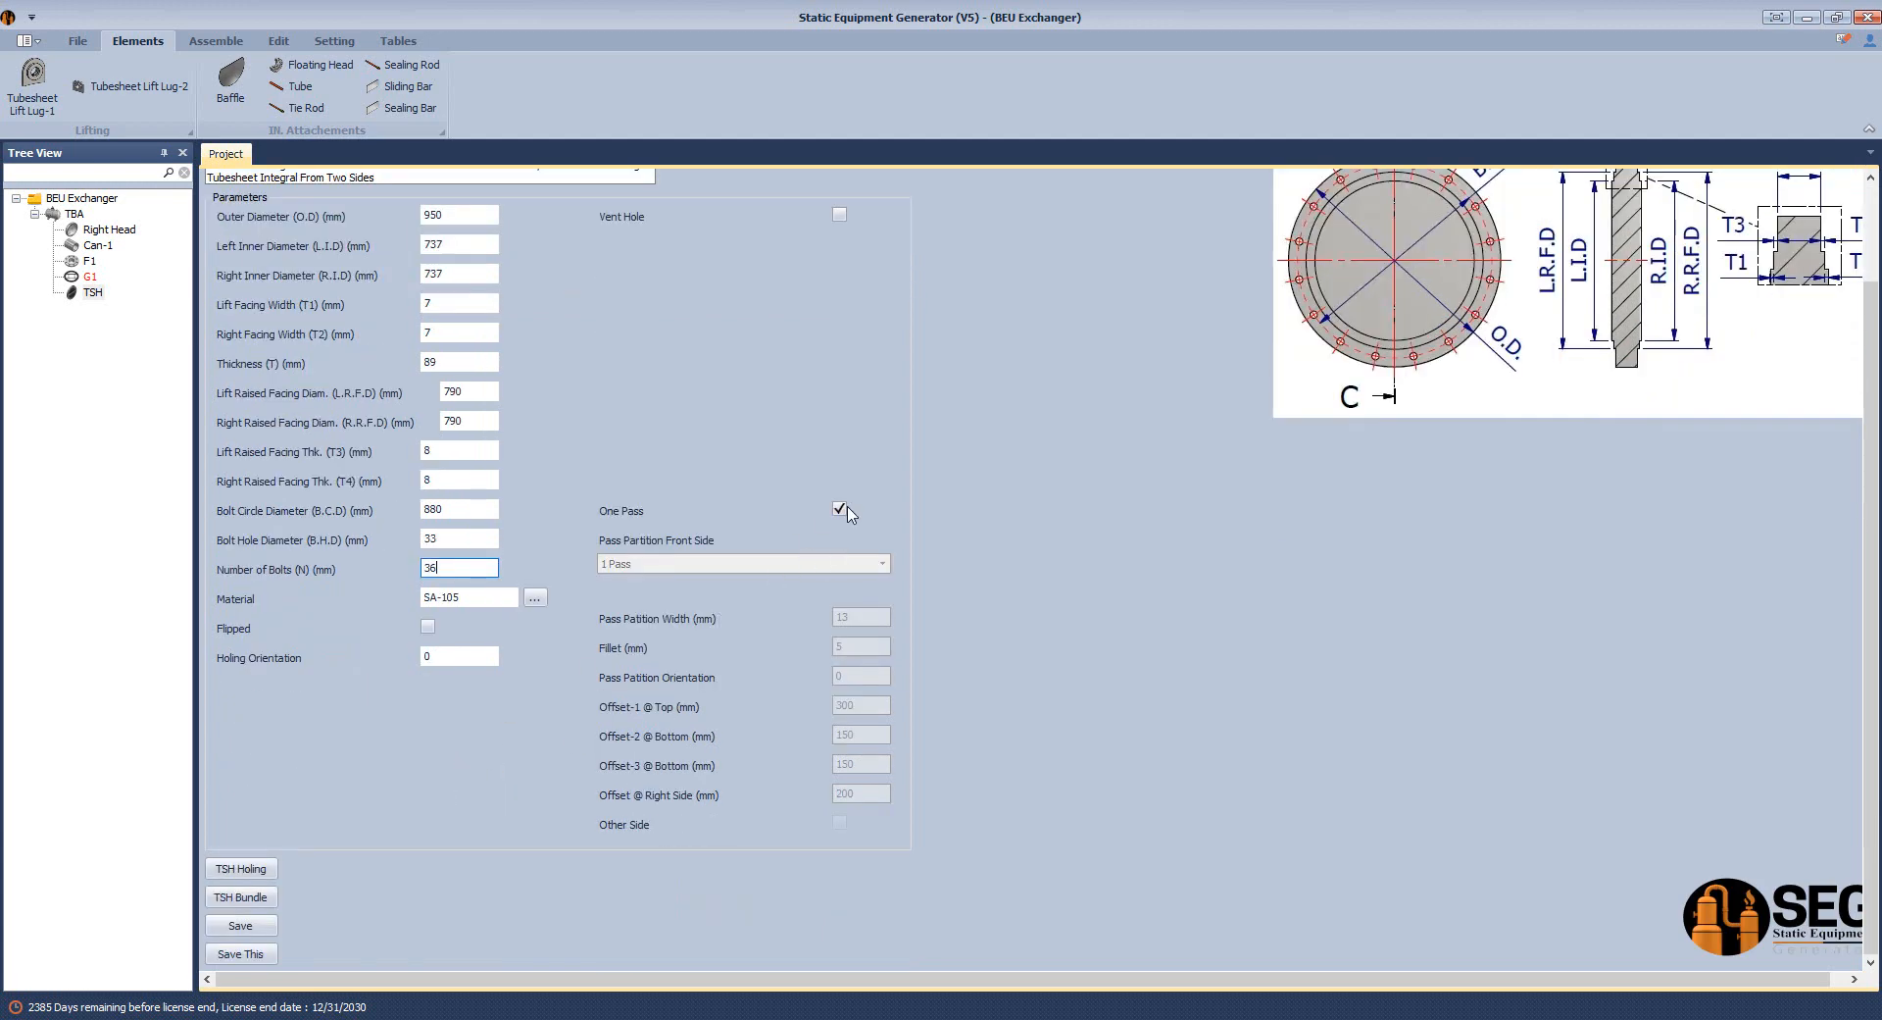
{"action": "left_click", "coordinate": [840, 509]}
{"action": "left_click", "coordinate": [883, 564]}
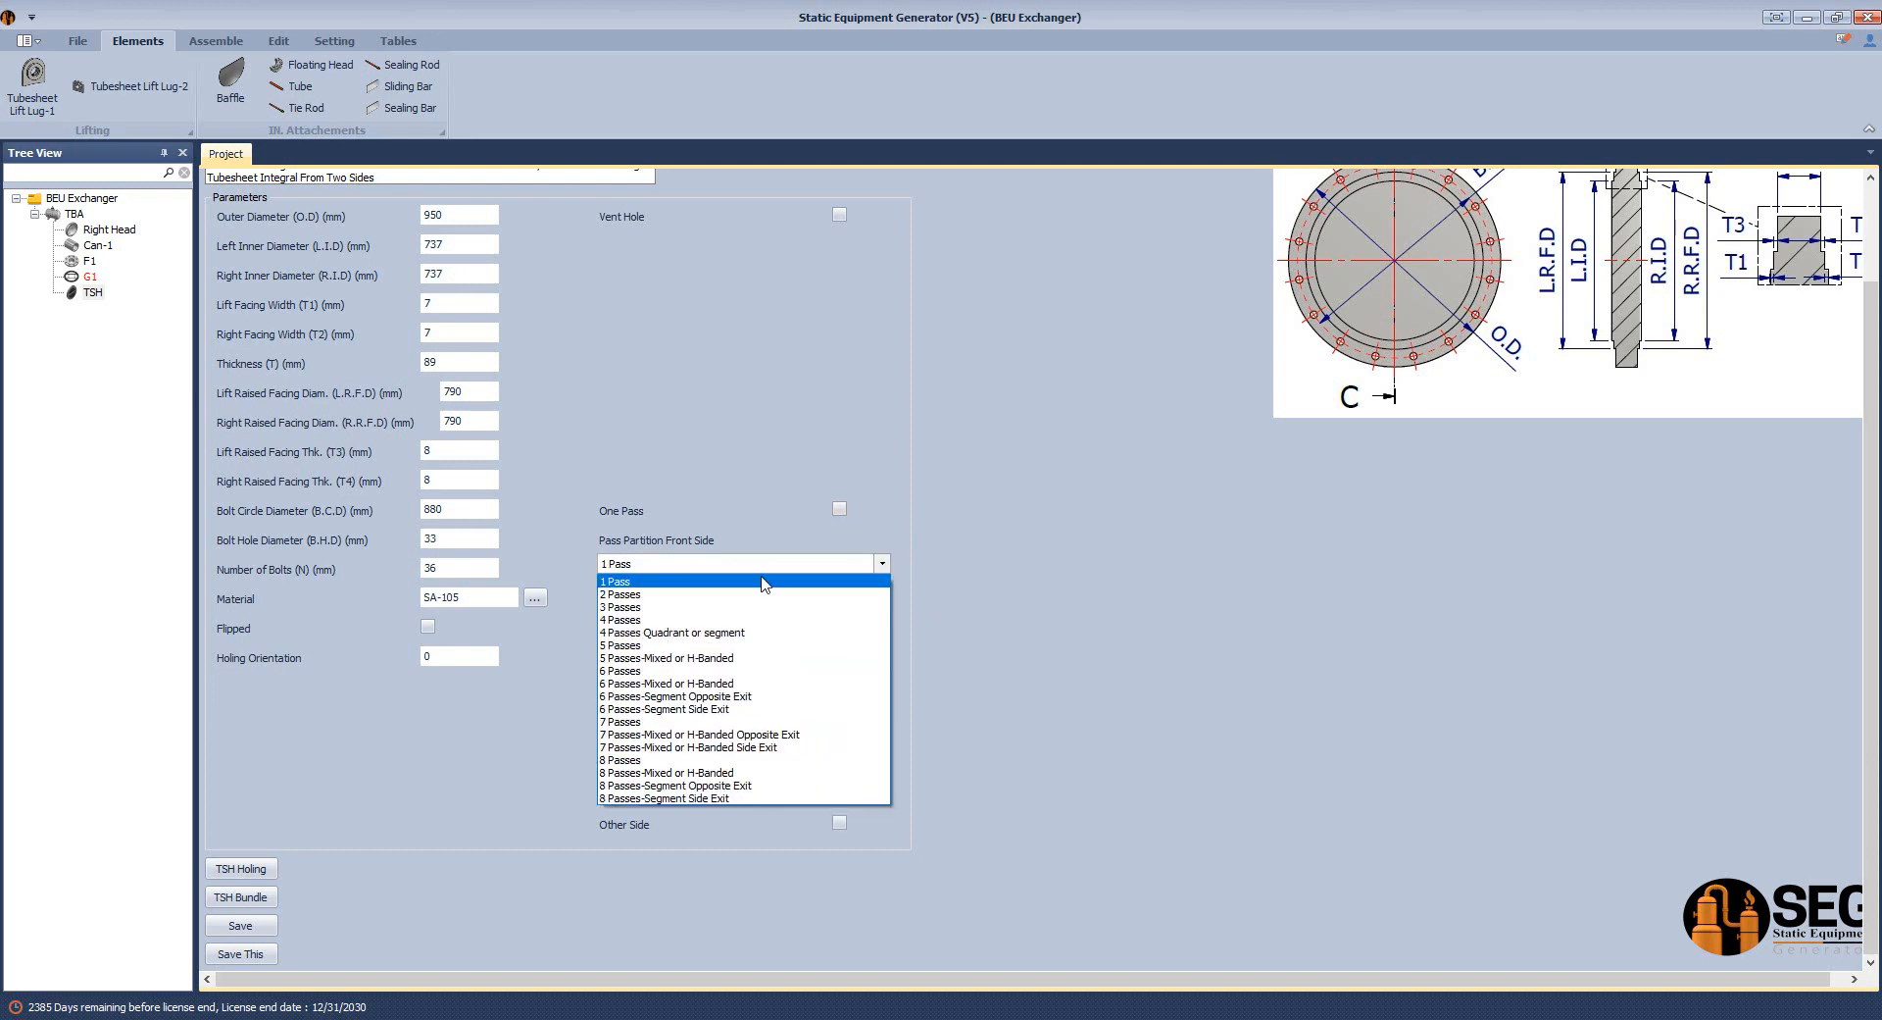
{"action": "left_click", "coordinate": [637, 595]}
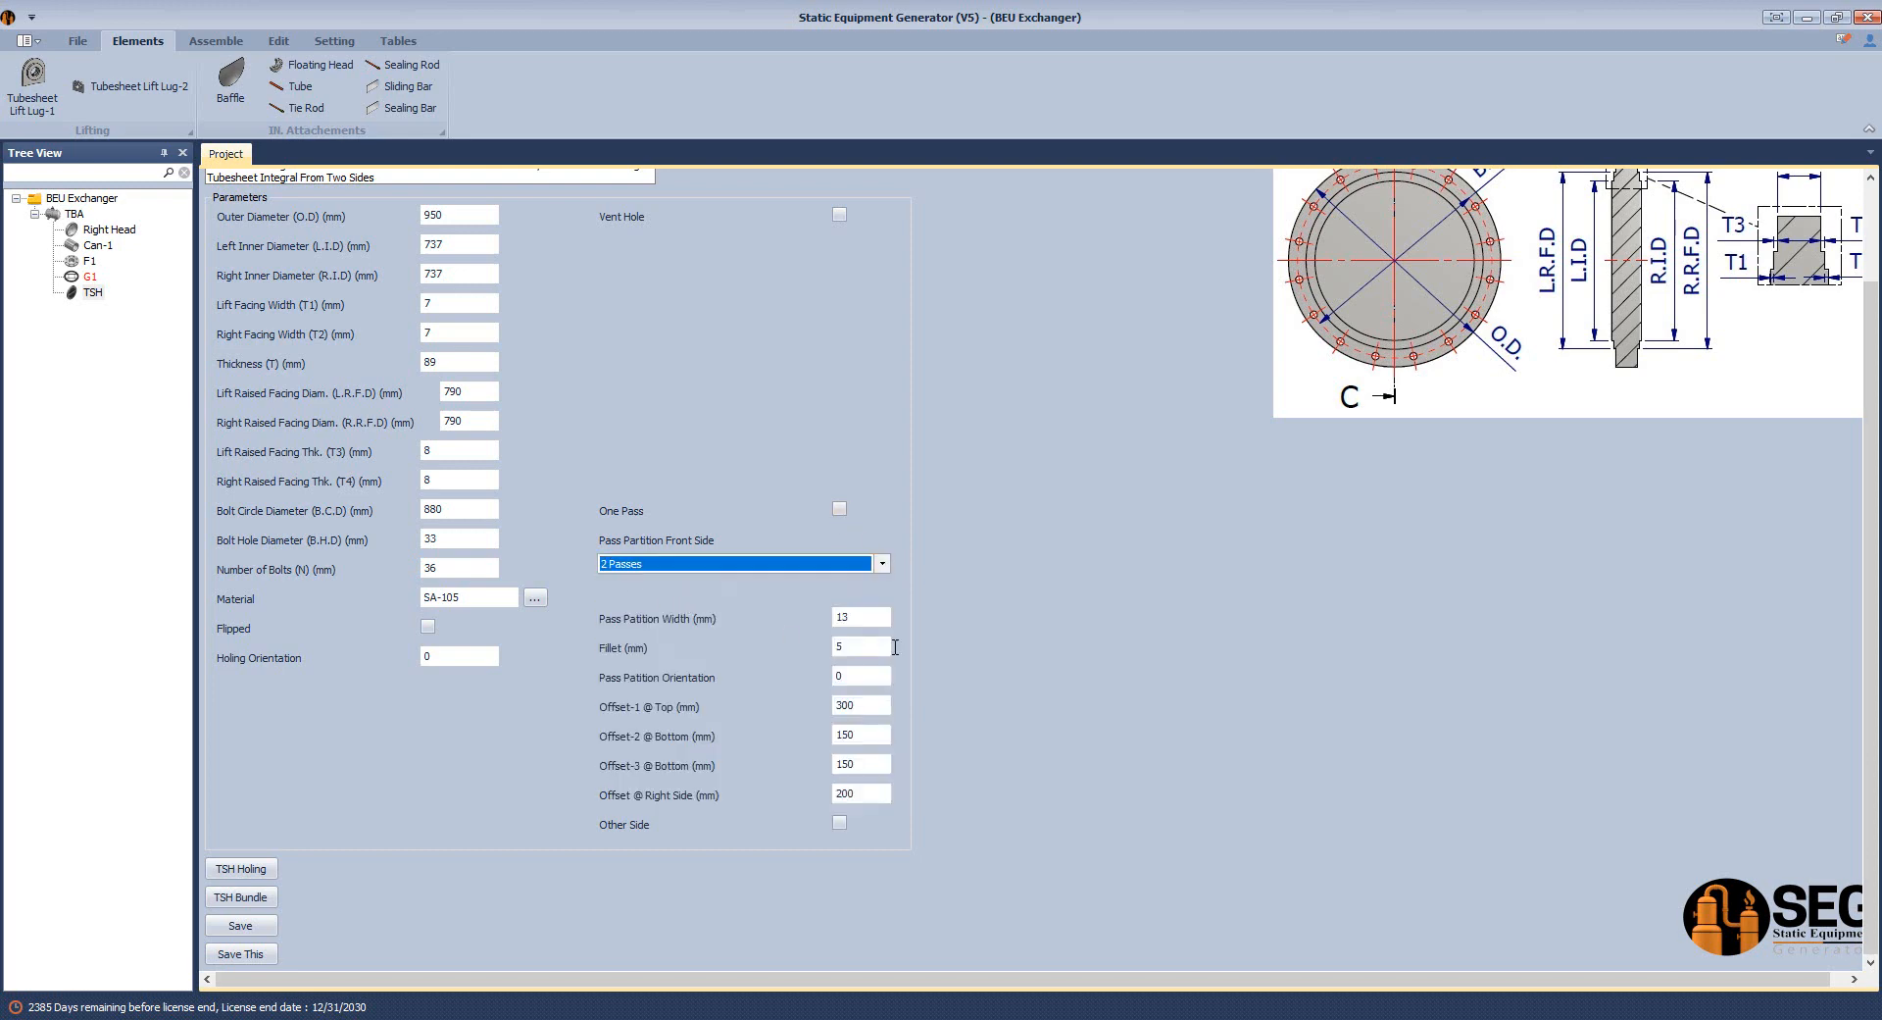
Set TSH's pass-partition fillet to 15 mm and save the tubesheet.
{"action": "left_click", "coordinate": [843, 616]}
{"action": "left_click", "coordinate": [836, 646]}
{"action": "type", "text": "1"}
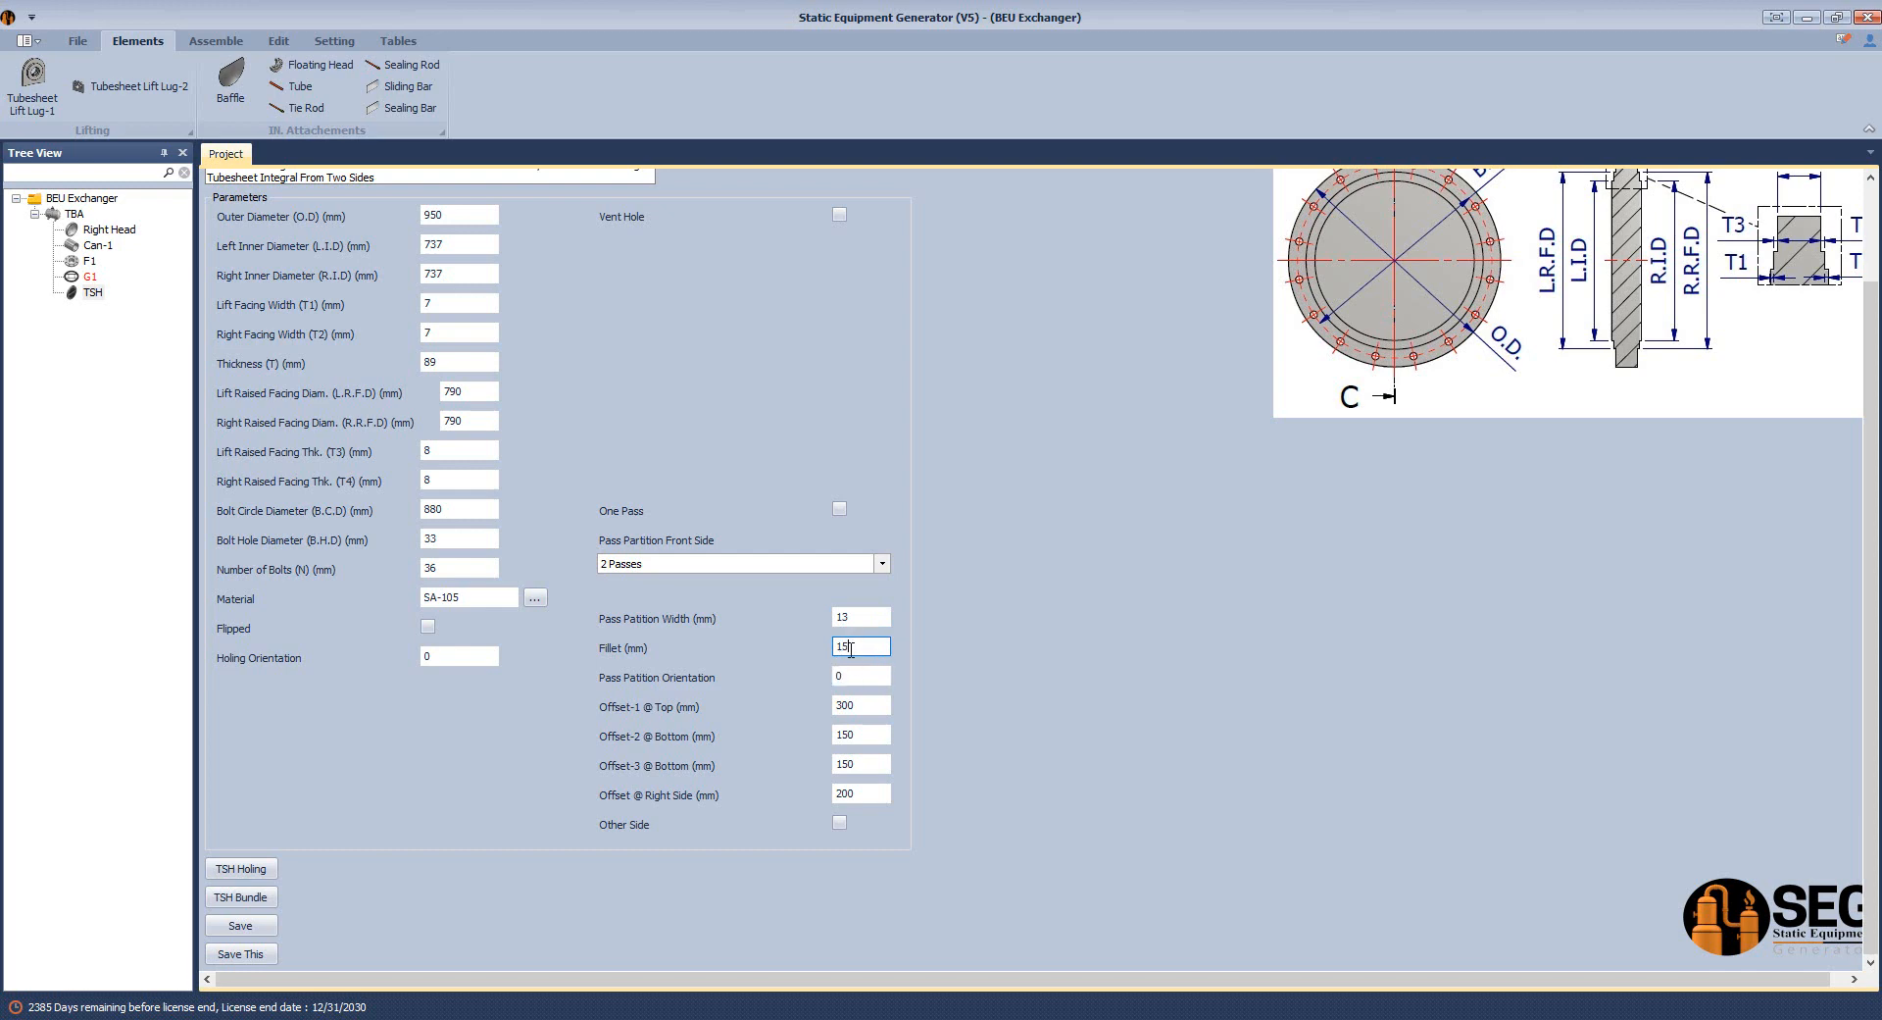
{"action": "key", "text": "Tab"}
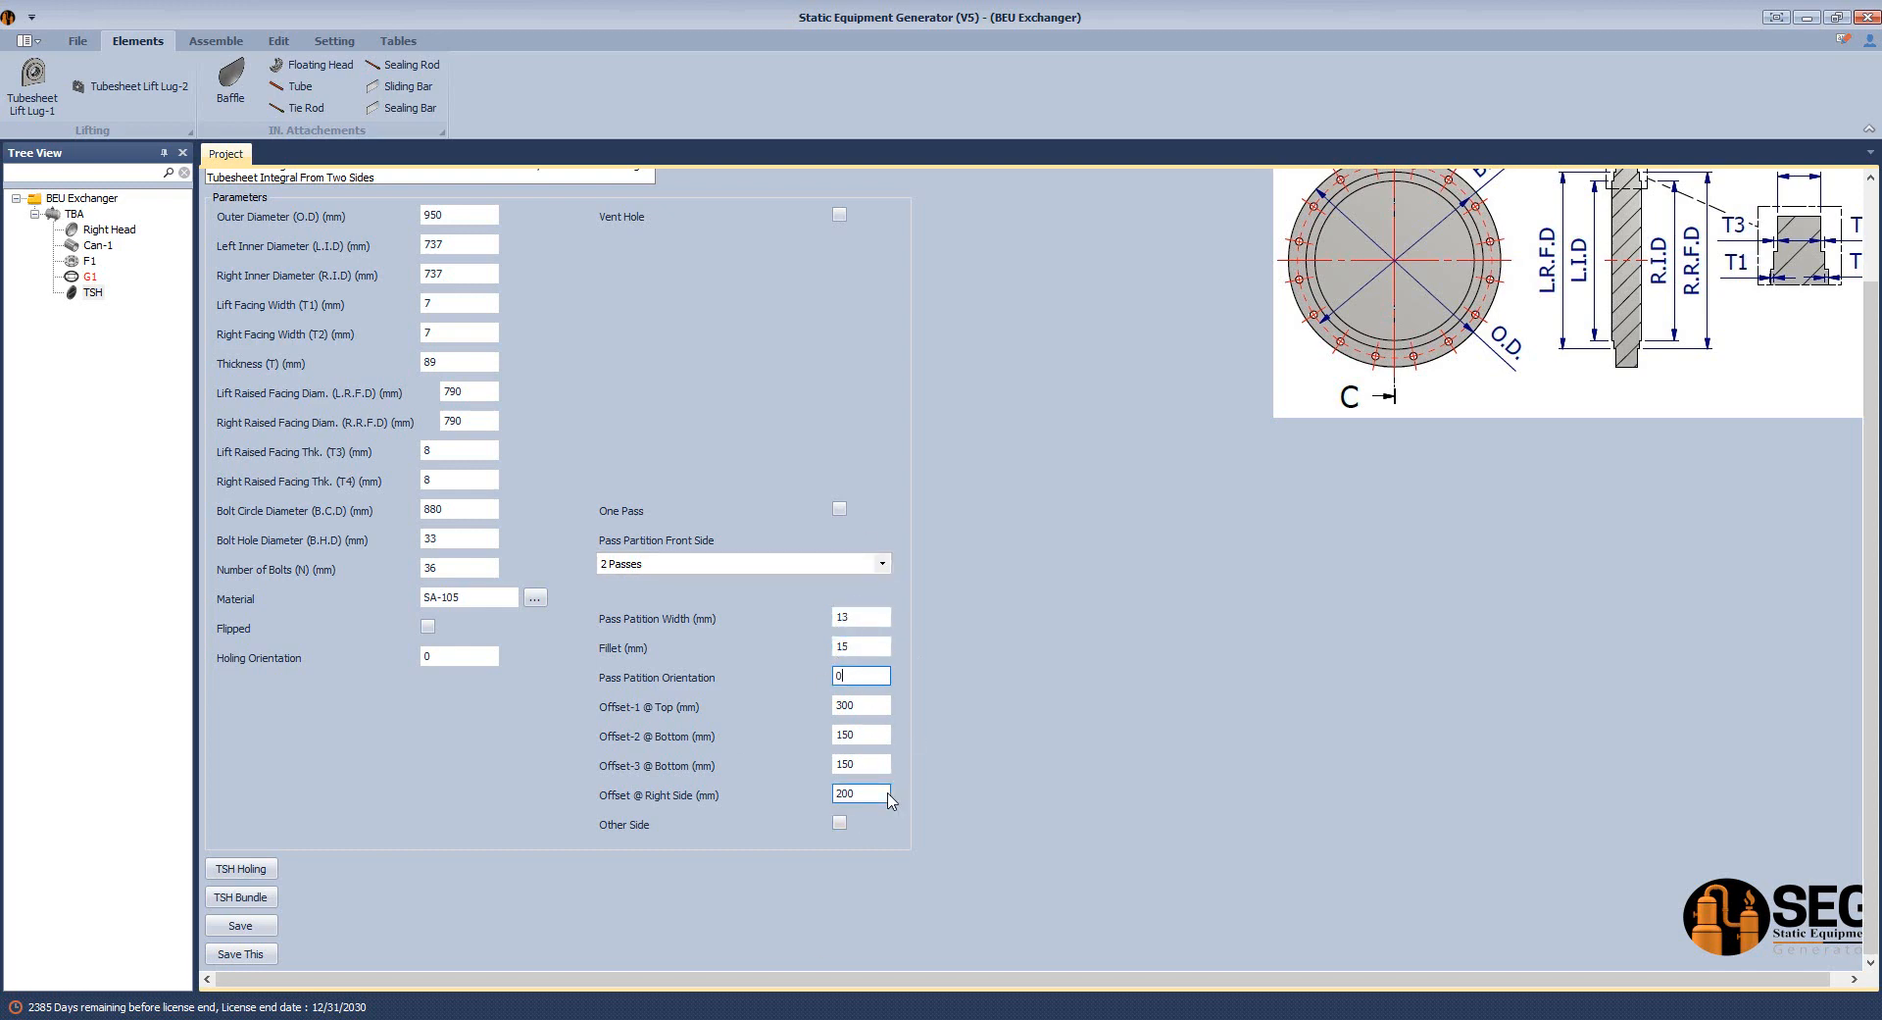
{"action": "left_click", "coordinate": [259, 929]}
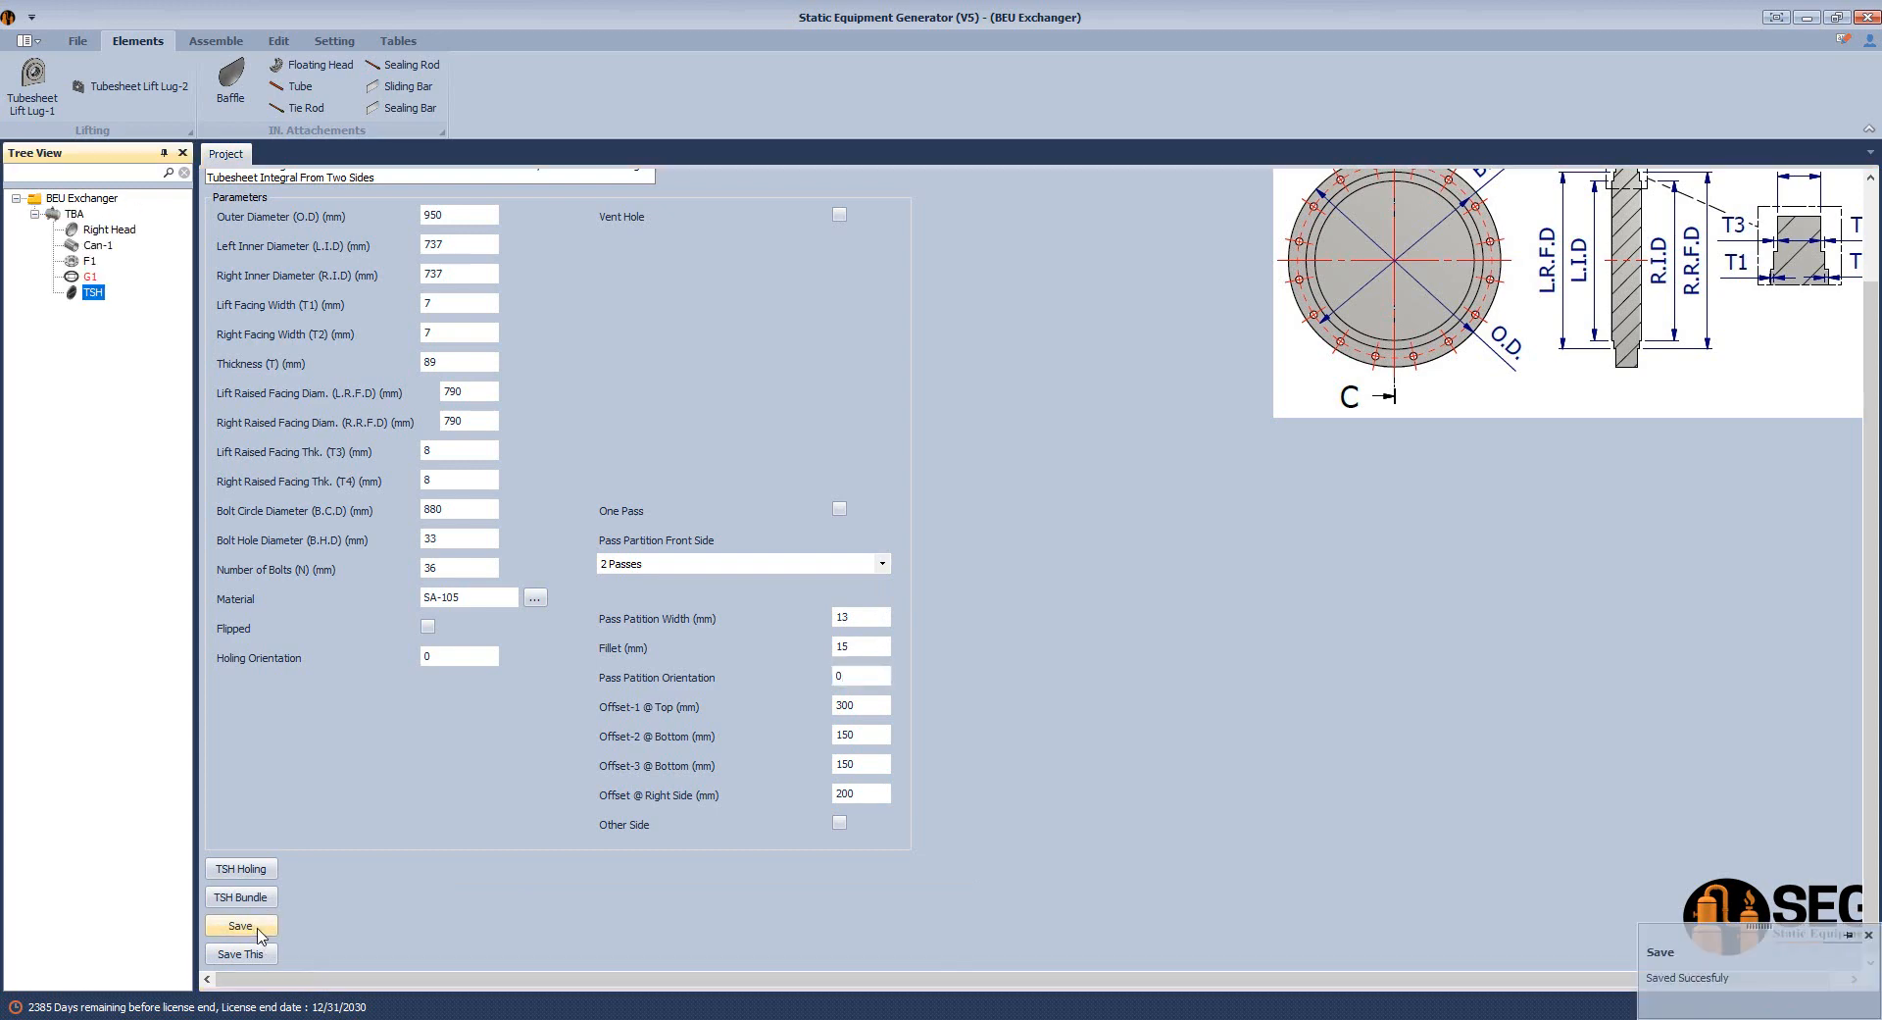
{"action": "scroll", "coordinate": [380, 284], "scroll_direction": "up", "scroll_amount": 2}
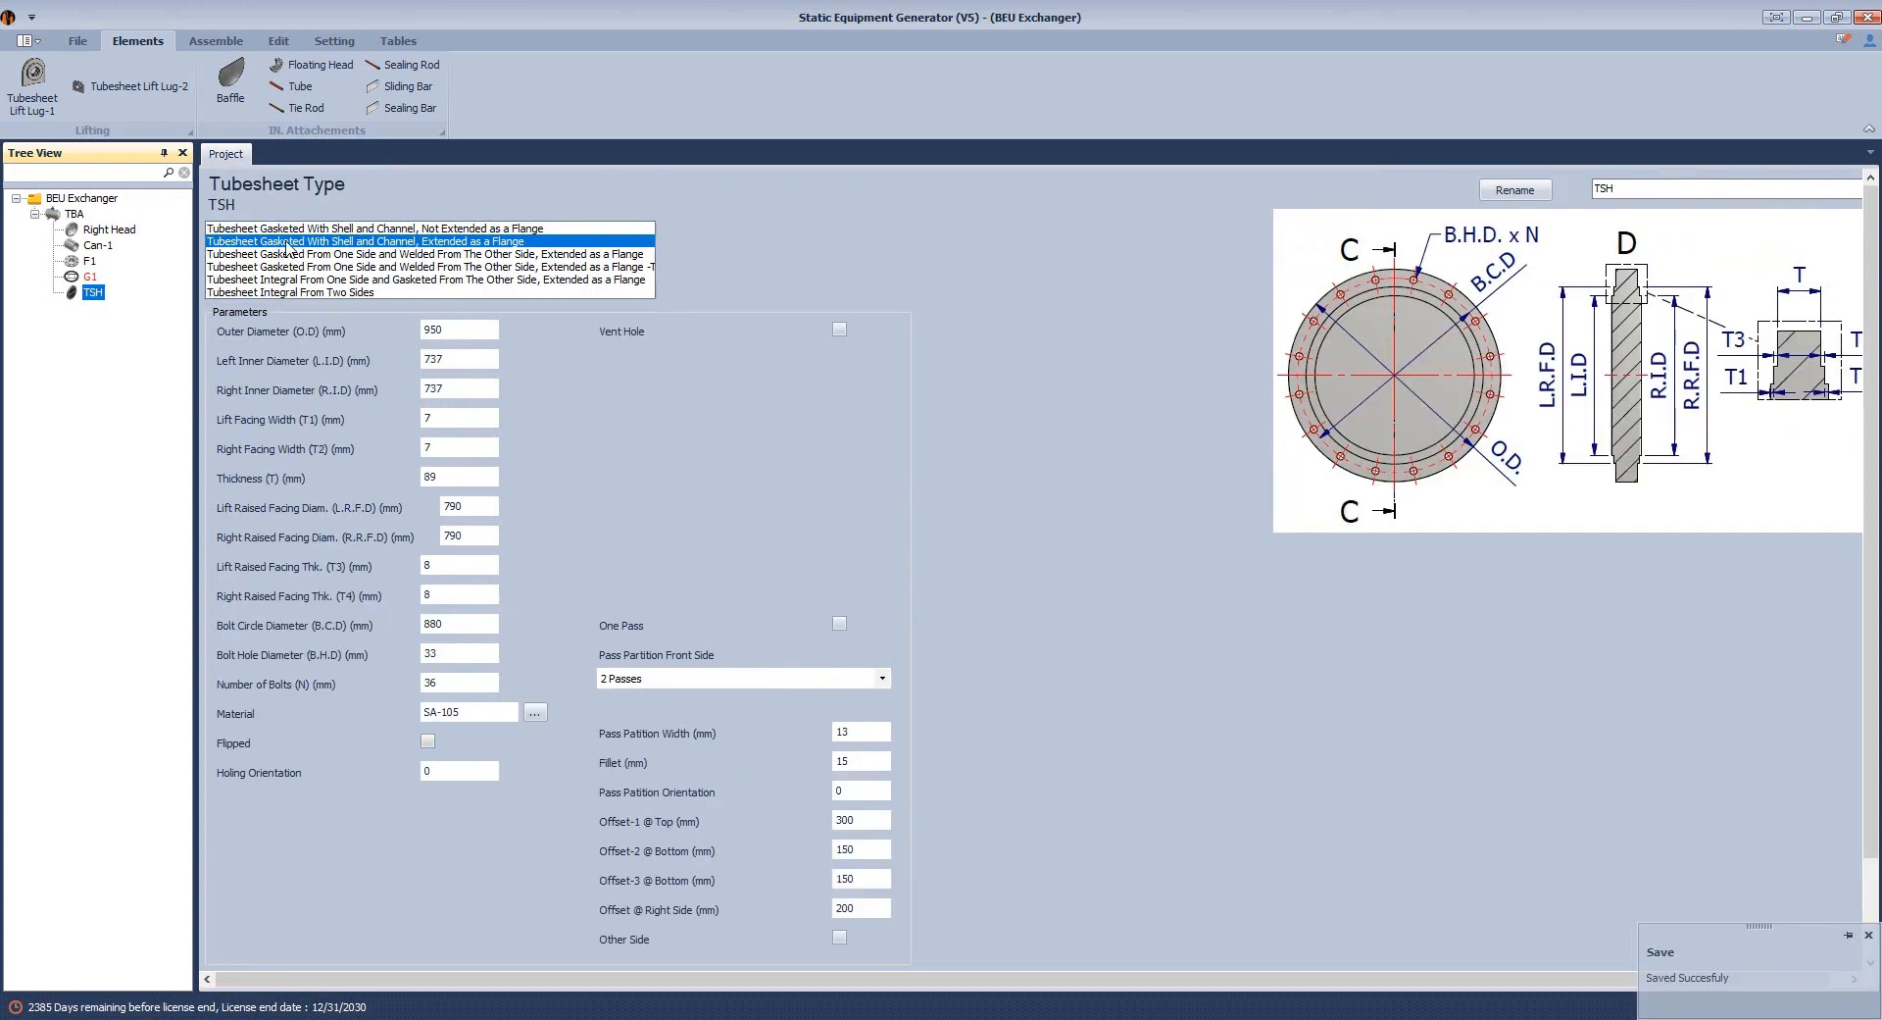
Open the tube bundle layout of tubesheet TSH and make its tube pattern properties editable.
{"action": "key", "text": "shift+Tab"}
{"action": "key", "text": "shift+Tab"}
{"action": "key", "text": "shift+Tab"}
{"action": "key", "text": "shift+Tab"}
{"action": "scroll", "coordinate": [490, 608], "scroll_direction": "down", "scroll_amount": 2}
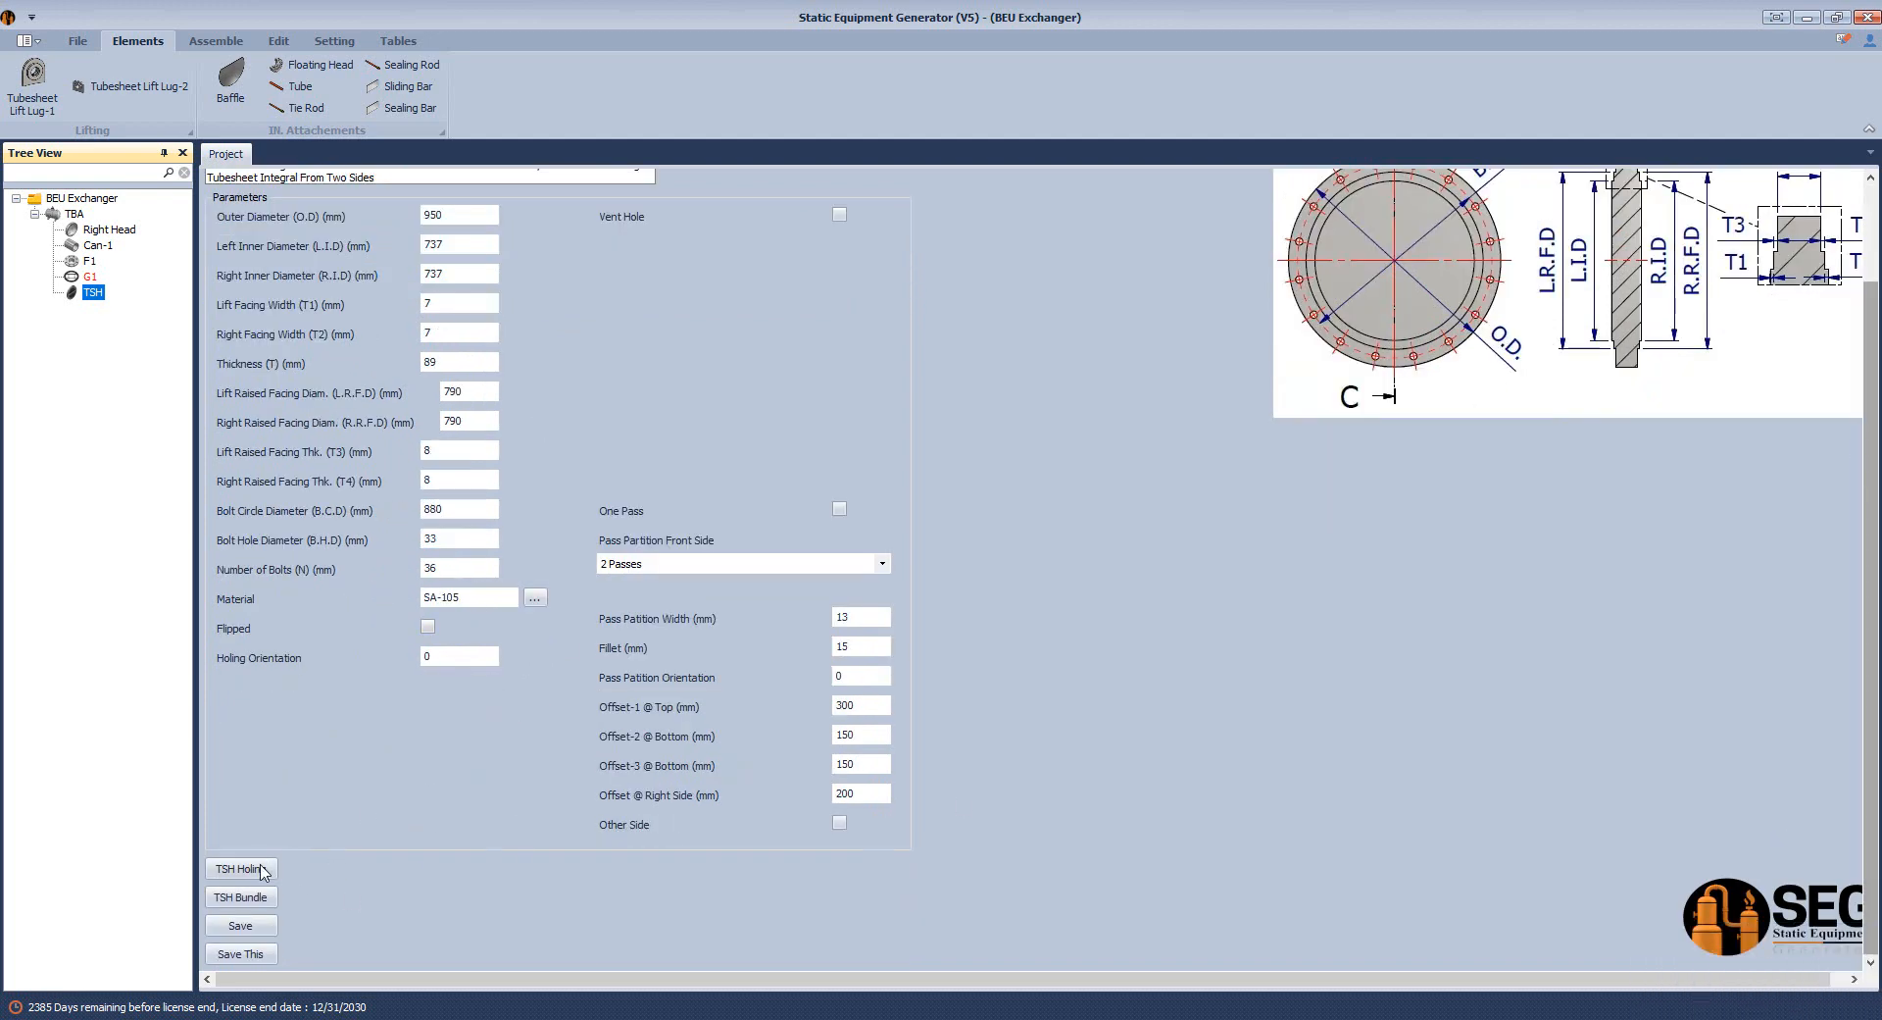
{"action": "left_click", "coordinate": [245, 897]}
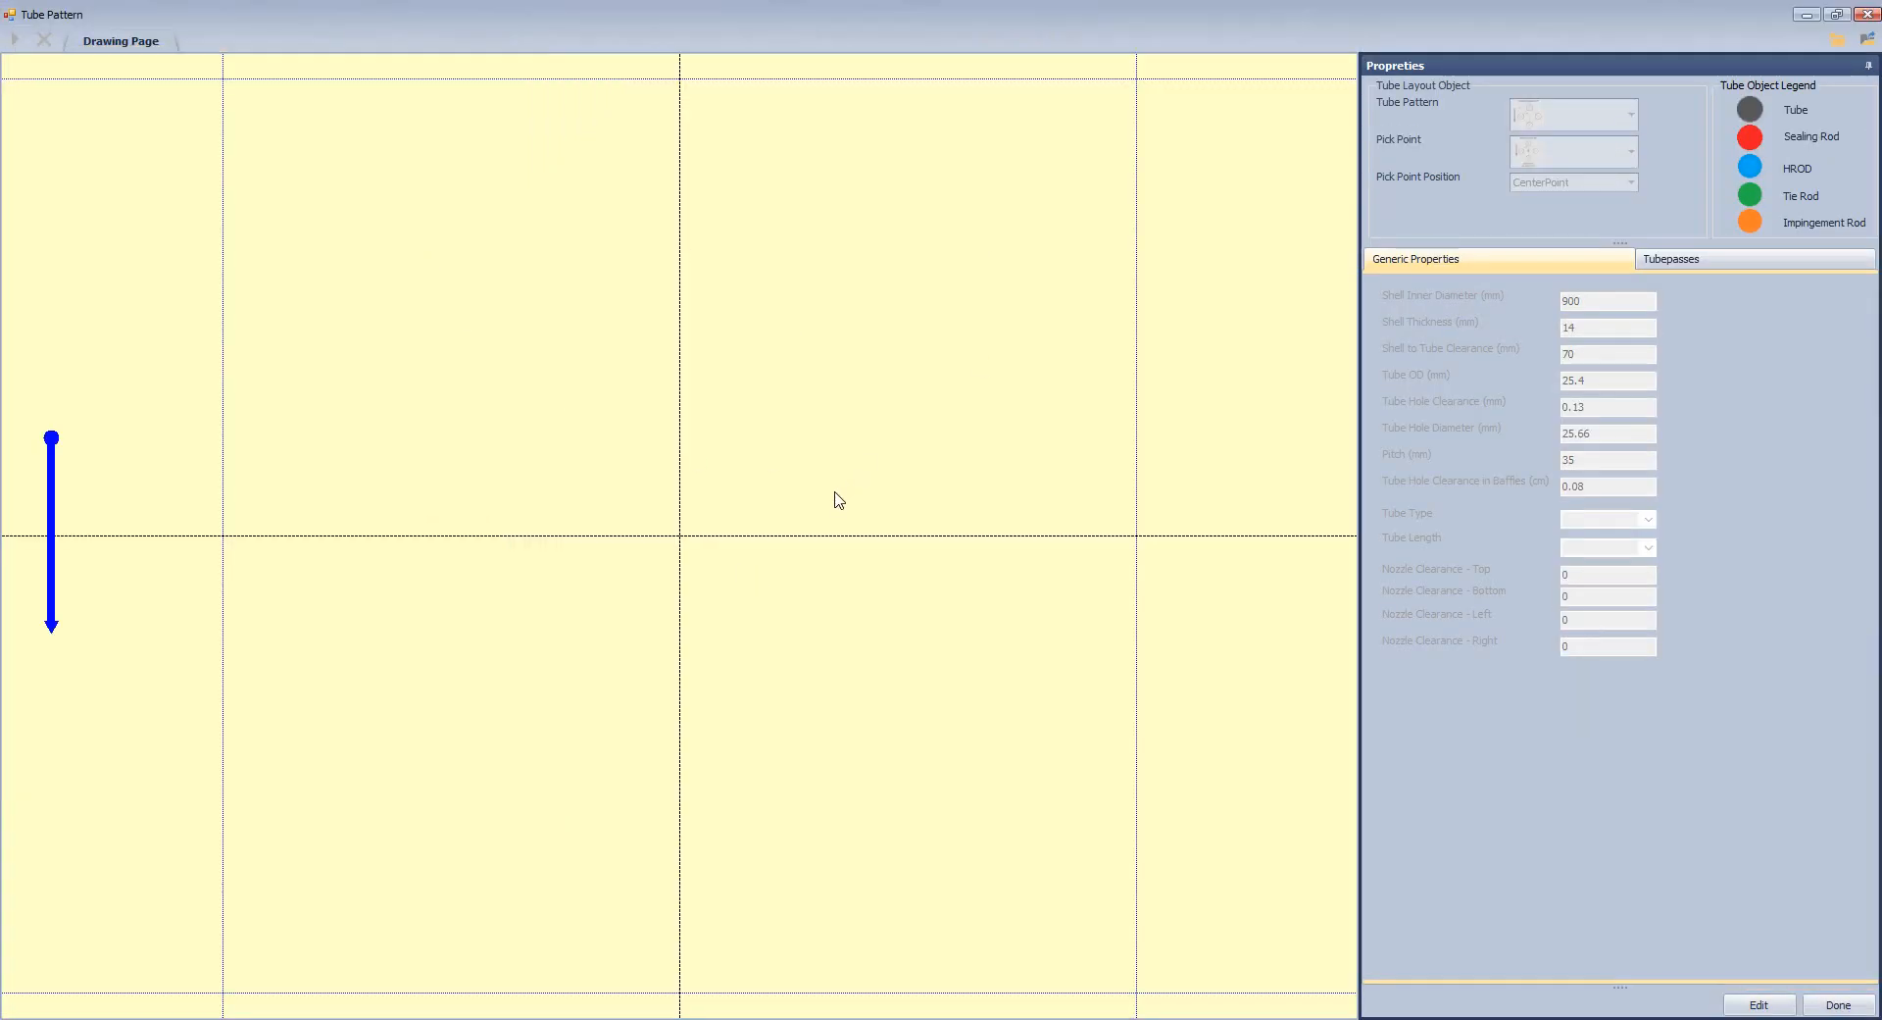
{"action": "left_click", "coordinate": [1760, 1005]}
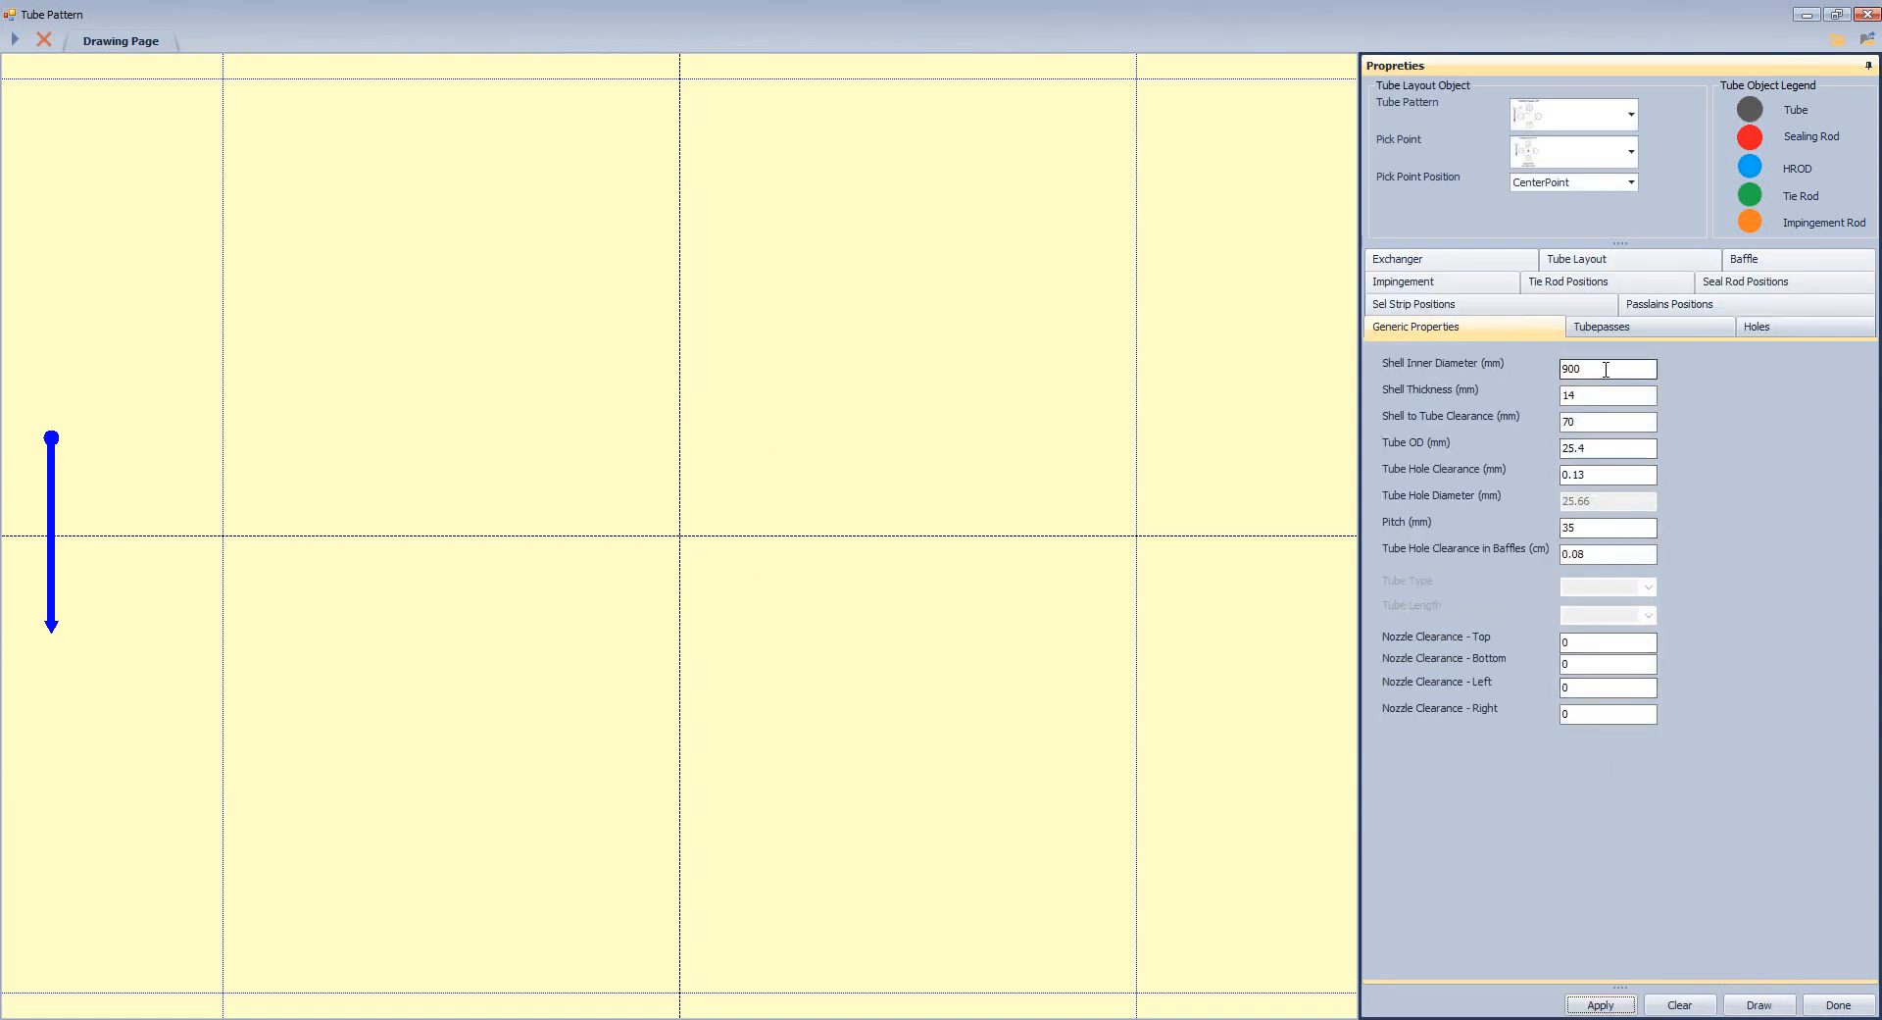
Set the shell inner diameter to 740 mm, shell thickness to 18 mm and shell-to-tube clearance to 10 mm.
{"action": "double_click", "coordinate": [1606, 369]}
{"action": "type", "text": "740"}
{"action": "key", "text": "Tab"}
{"action": "type", "text": "1"}
{"action": "key", "text": "Tab"}
Look up the tube size in the bundle drawing's U-tube detail and set the tube OD to 19.05 mm.
{"action": "left_click", "coordinate": [1574, 456]}
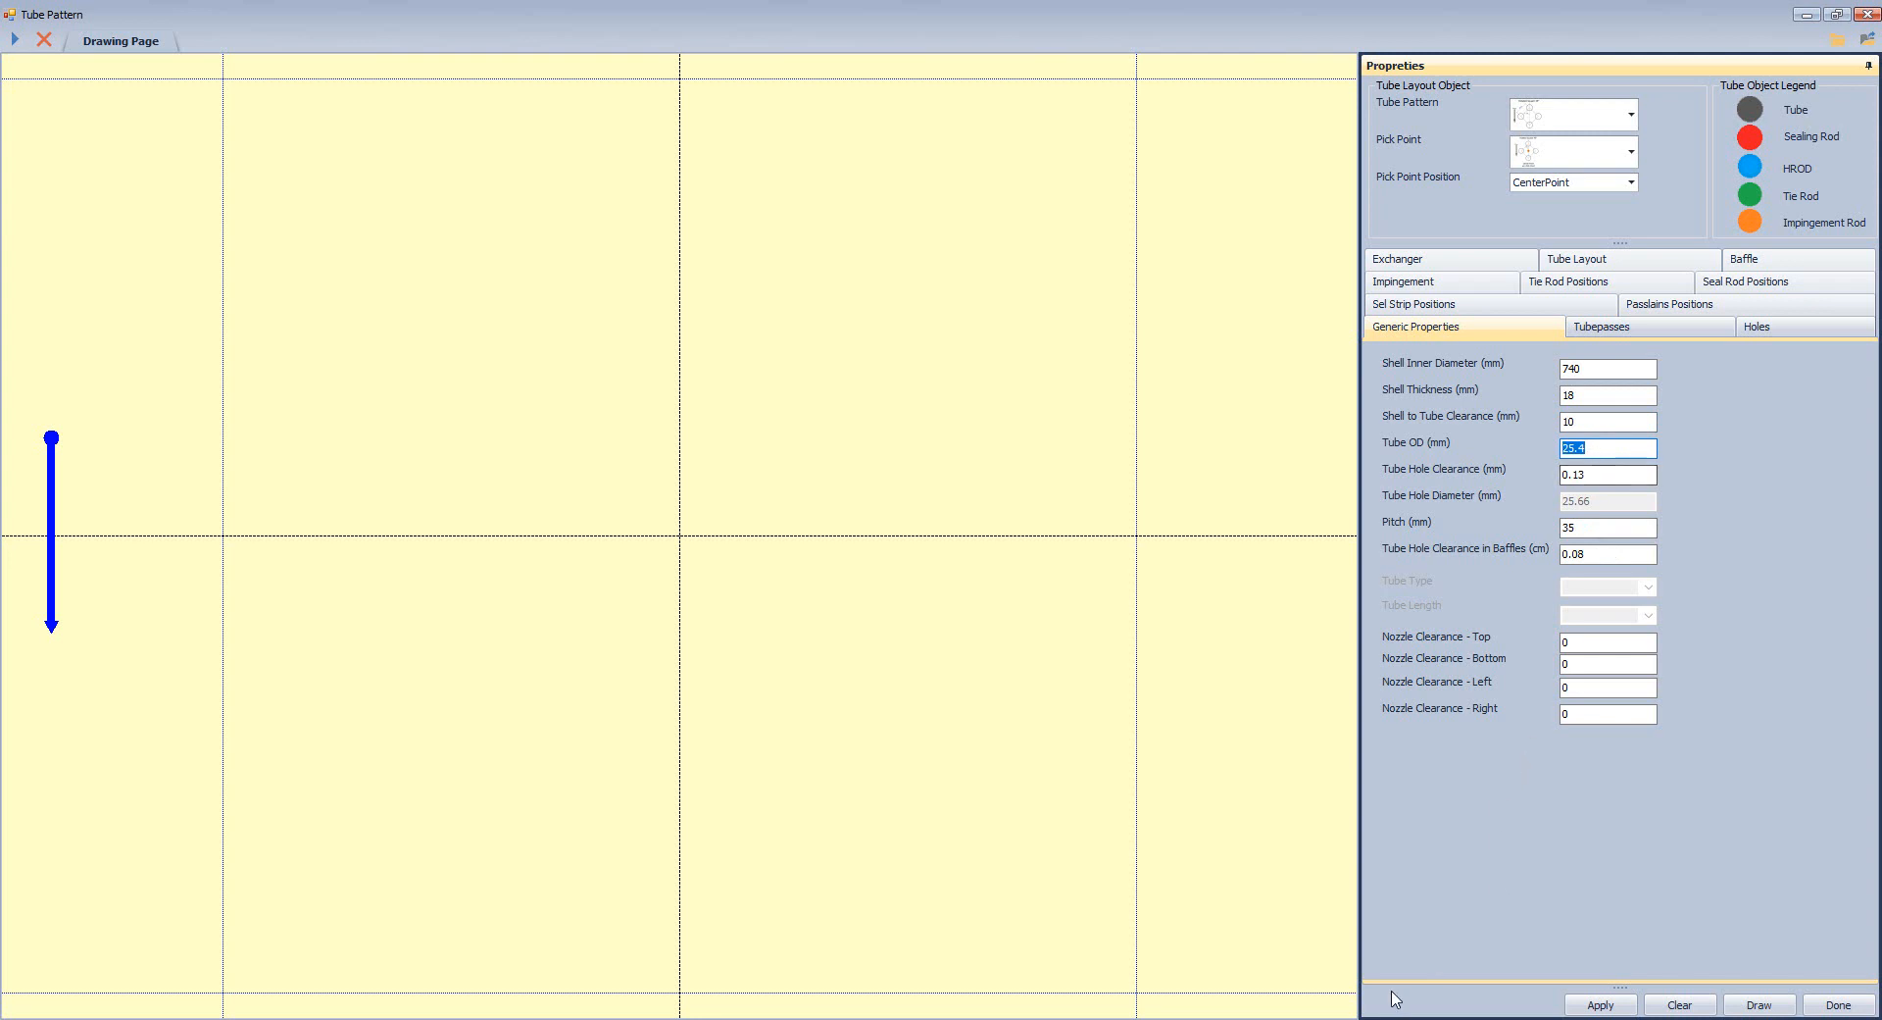
{"action": "left_click", "coordinate": [1514, 956]}
{"action": "scroll", "coordinate": [1181, 664], "scroll_direction": "down", "scroll_amount": 8}
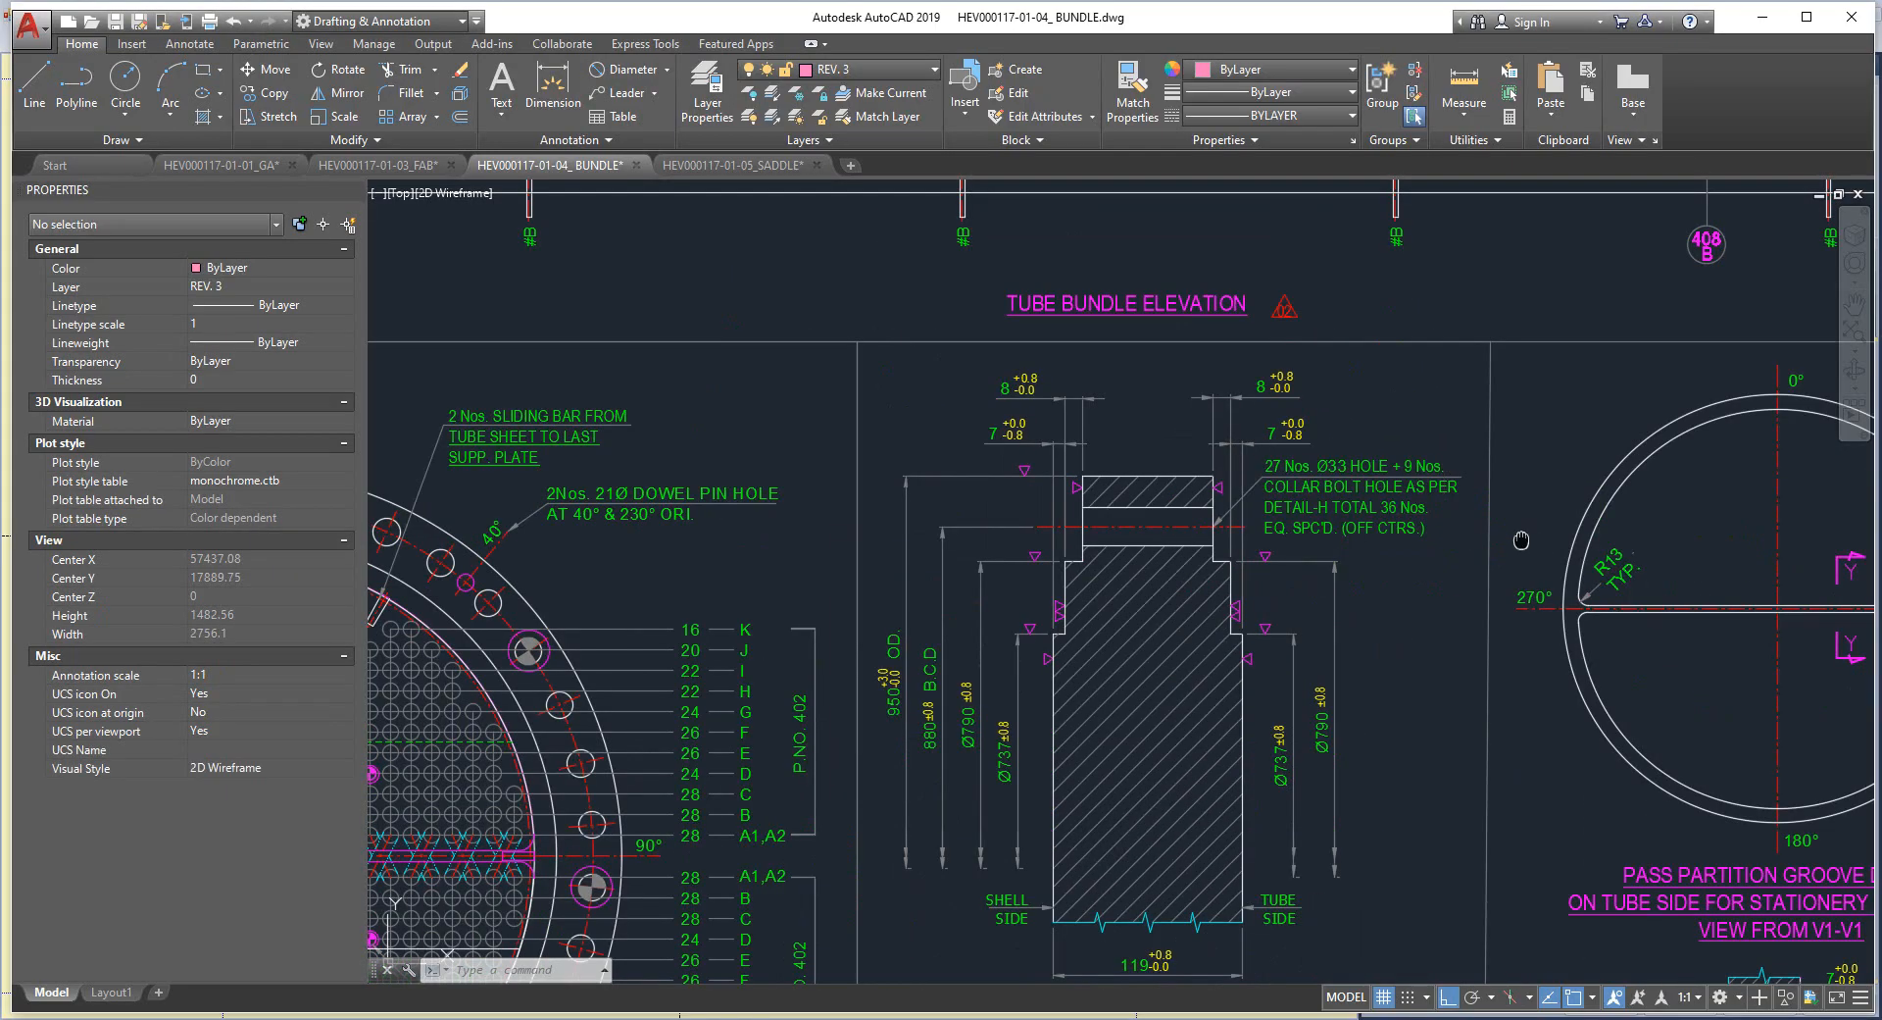
{"action": "scroll", "coordinate": [1182, 664], "scroll_direction": "up", "scroll_amount": 5}
{"action": "scroll", "coordinate": [1181, 663], "scroll_direction": "up", "scroll_amount": 3}
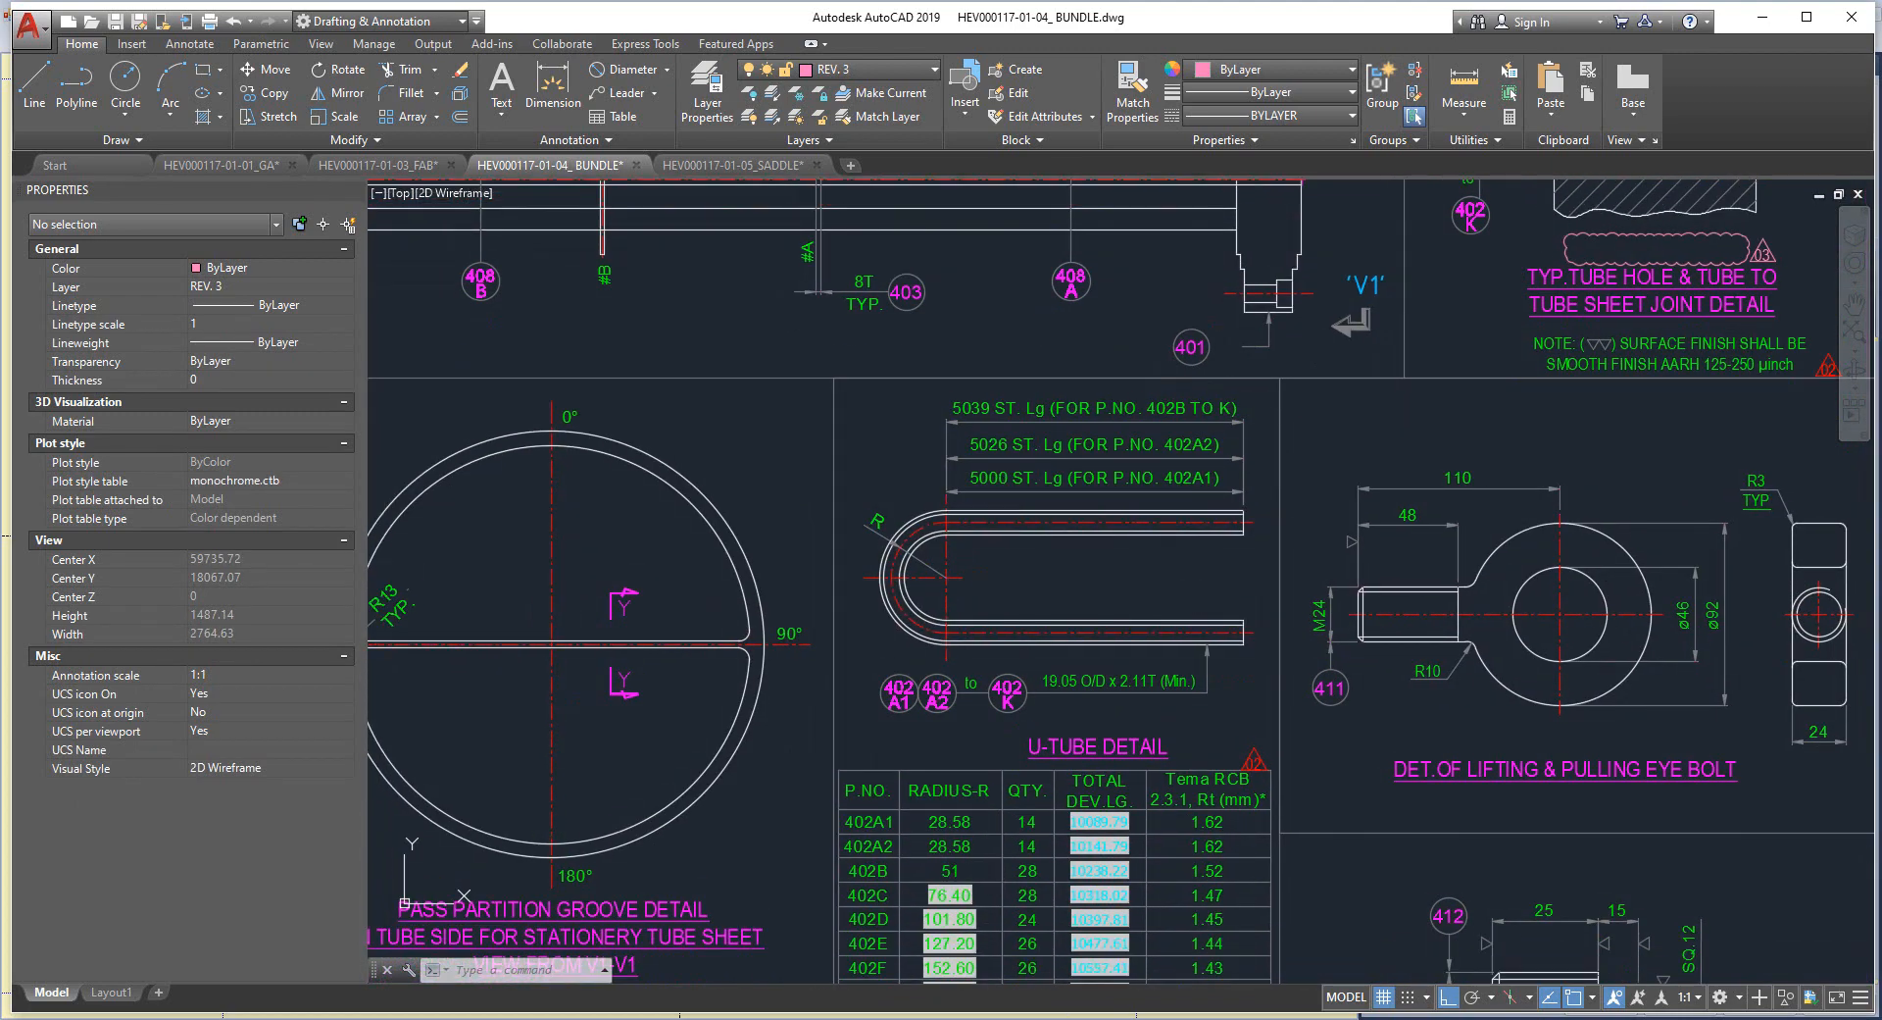
{"action": "scroll", "coordinate": [968, 699], "scroll_direction": "up", "scroll_amount": 3}
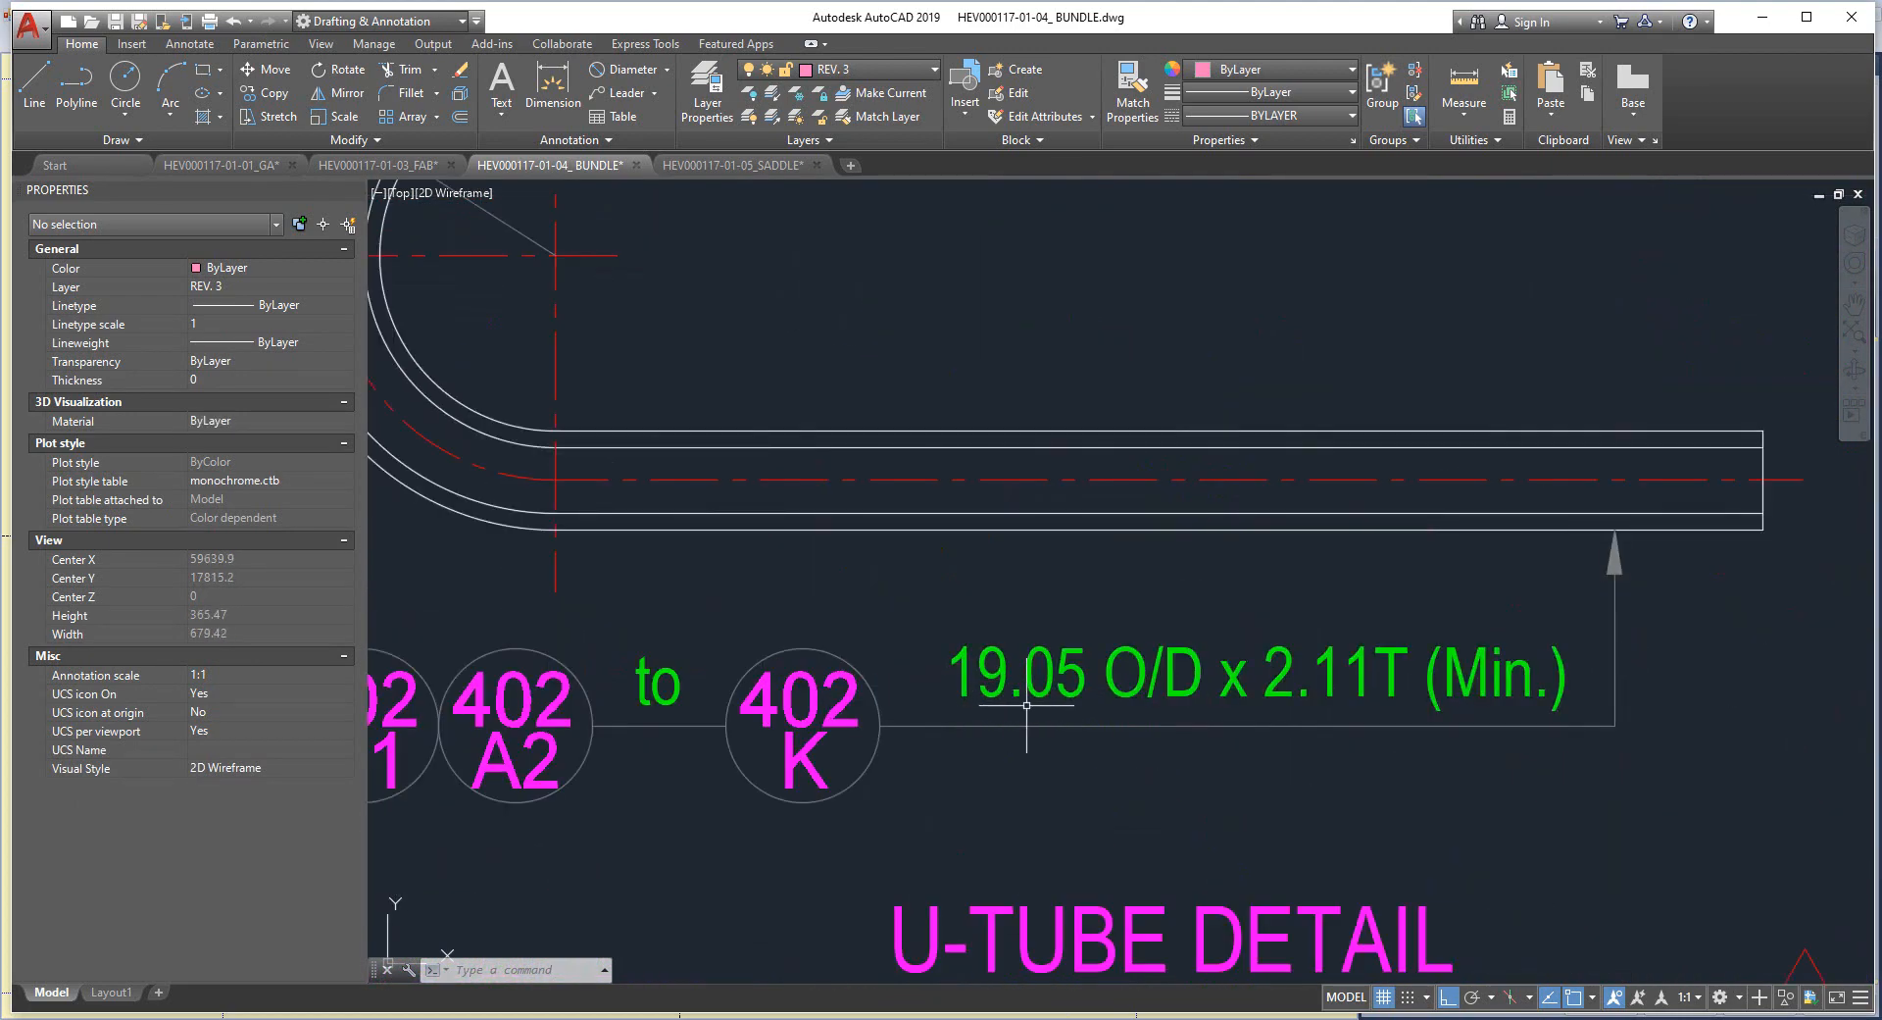
{"action": "scroll", "coordinate": [968, 699], "scroll_direction": "down", "scroll_amount": 2}
{"action": "scroll", "coordinate": [1207, 739], "scroll_direction": "down", "scroll_amount": 1}
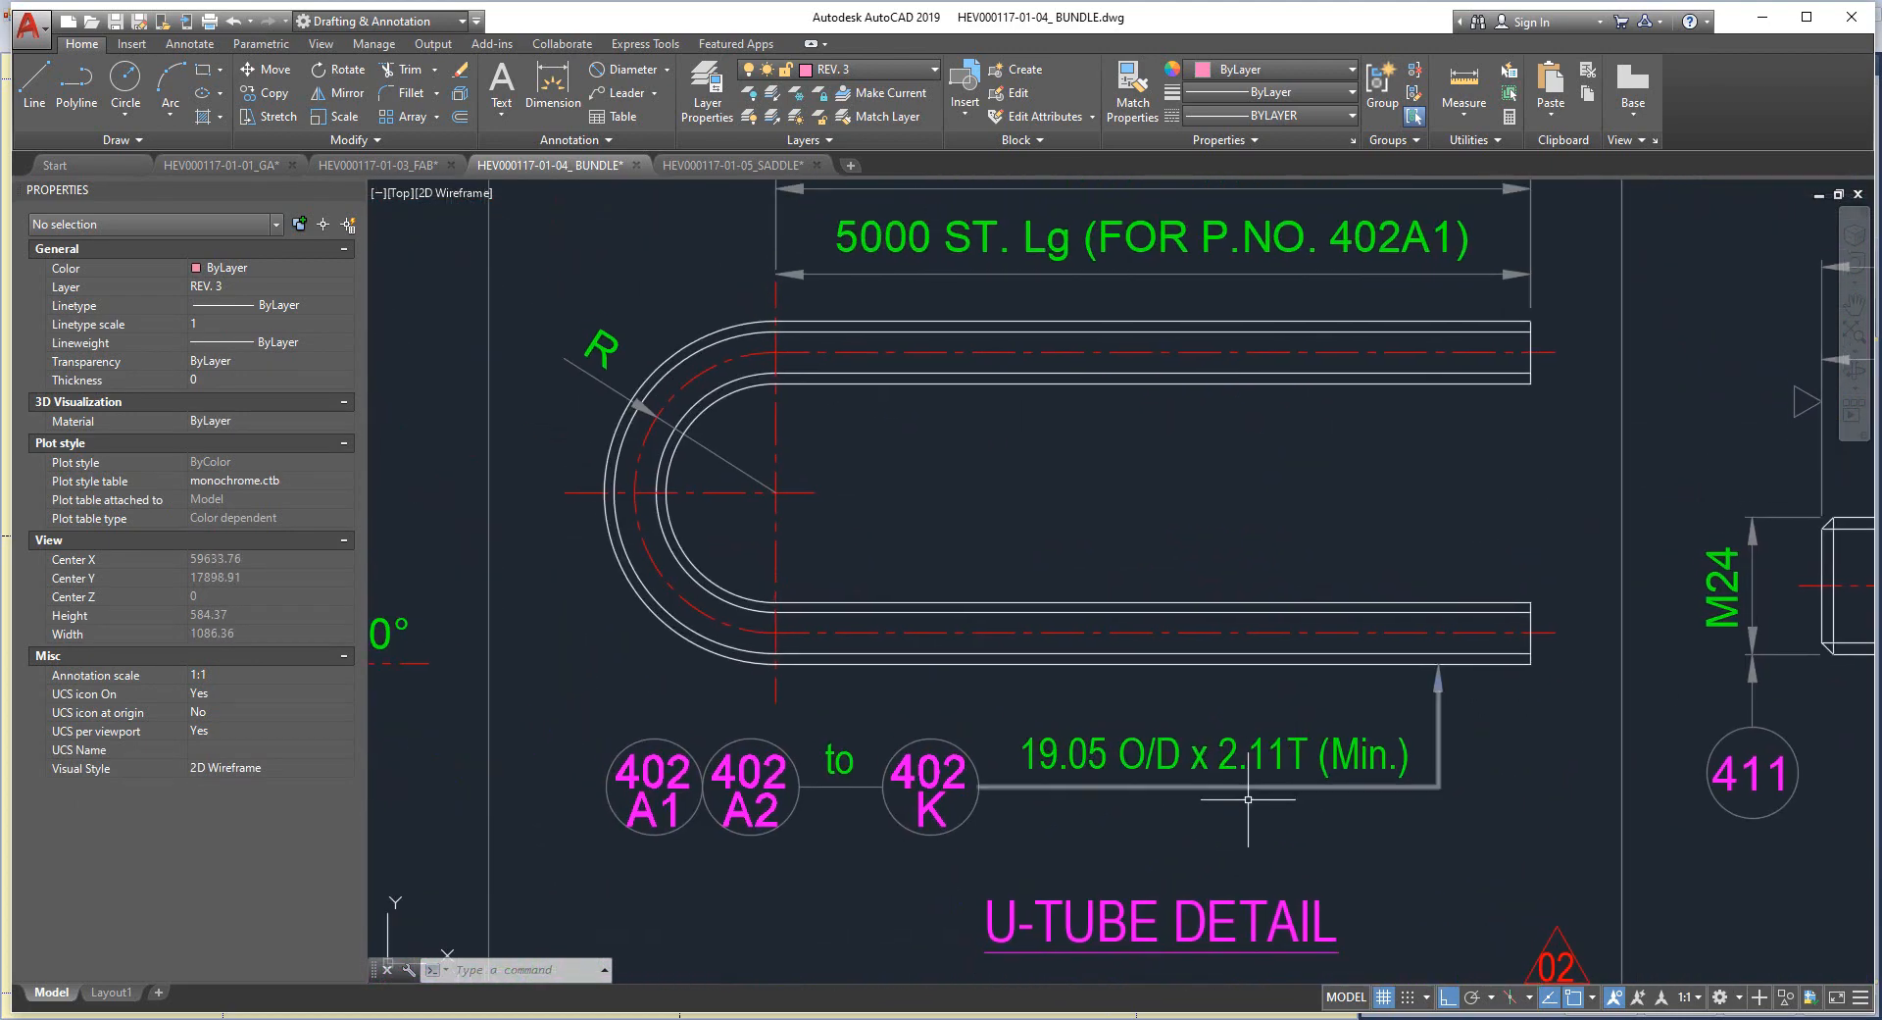
{"action": "mouse_move", "coordinate": [1486, 998]}
{"action": "left_click", "coordinate": [1485, 909]}
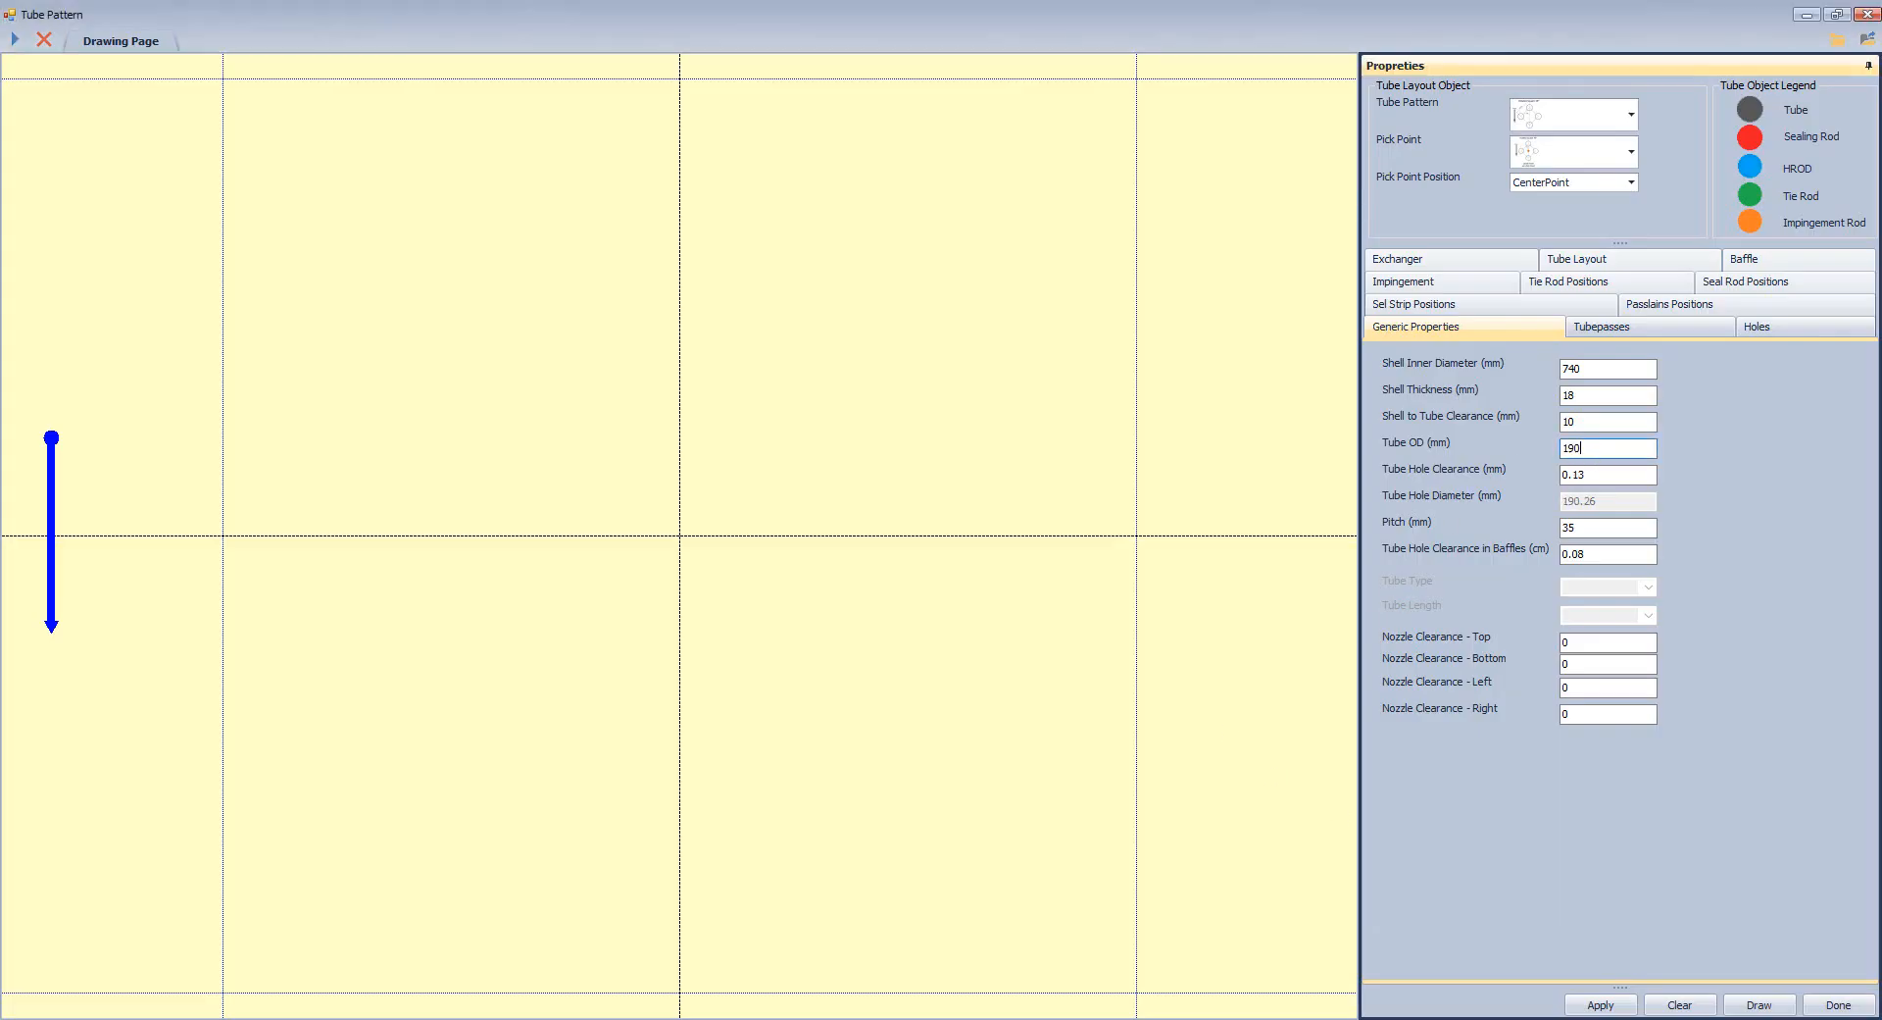
{"action": "type", "text": "5"}
Set the tube hole clearance to 0.1 mm and the pitch to 25.4 mm, checking the drawing's tube pitch detail.
{"action": "left_click", "coordinate": [1590, 474]}
{"action": "key", "text": "BackSpace"}
{"action": "key", "text": "Tab"}
{"action": "type", "text": "25.5"}
{"action": "mouse_move", "coordinate": [1382, 990]}
{"action": "left_click", "coordinate": [1513, 959]}
{"action": "scroll", "coordinate": [666, 618], "scroll_direction": "down", "scroll_amount": 5}
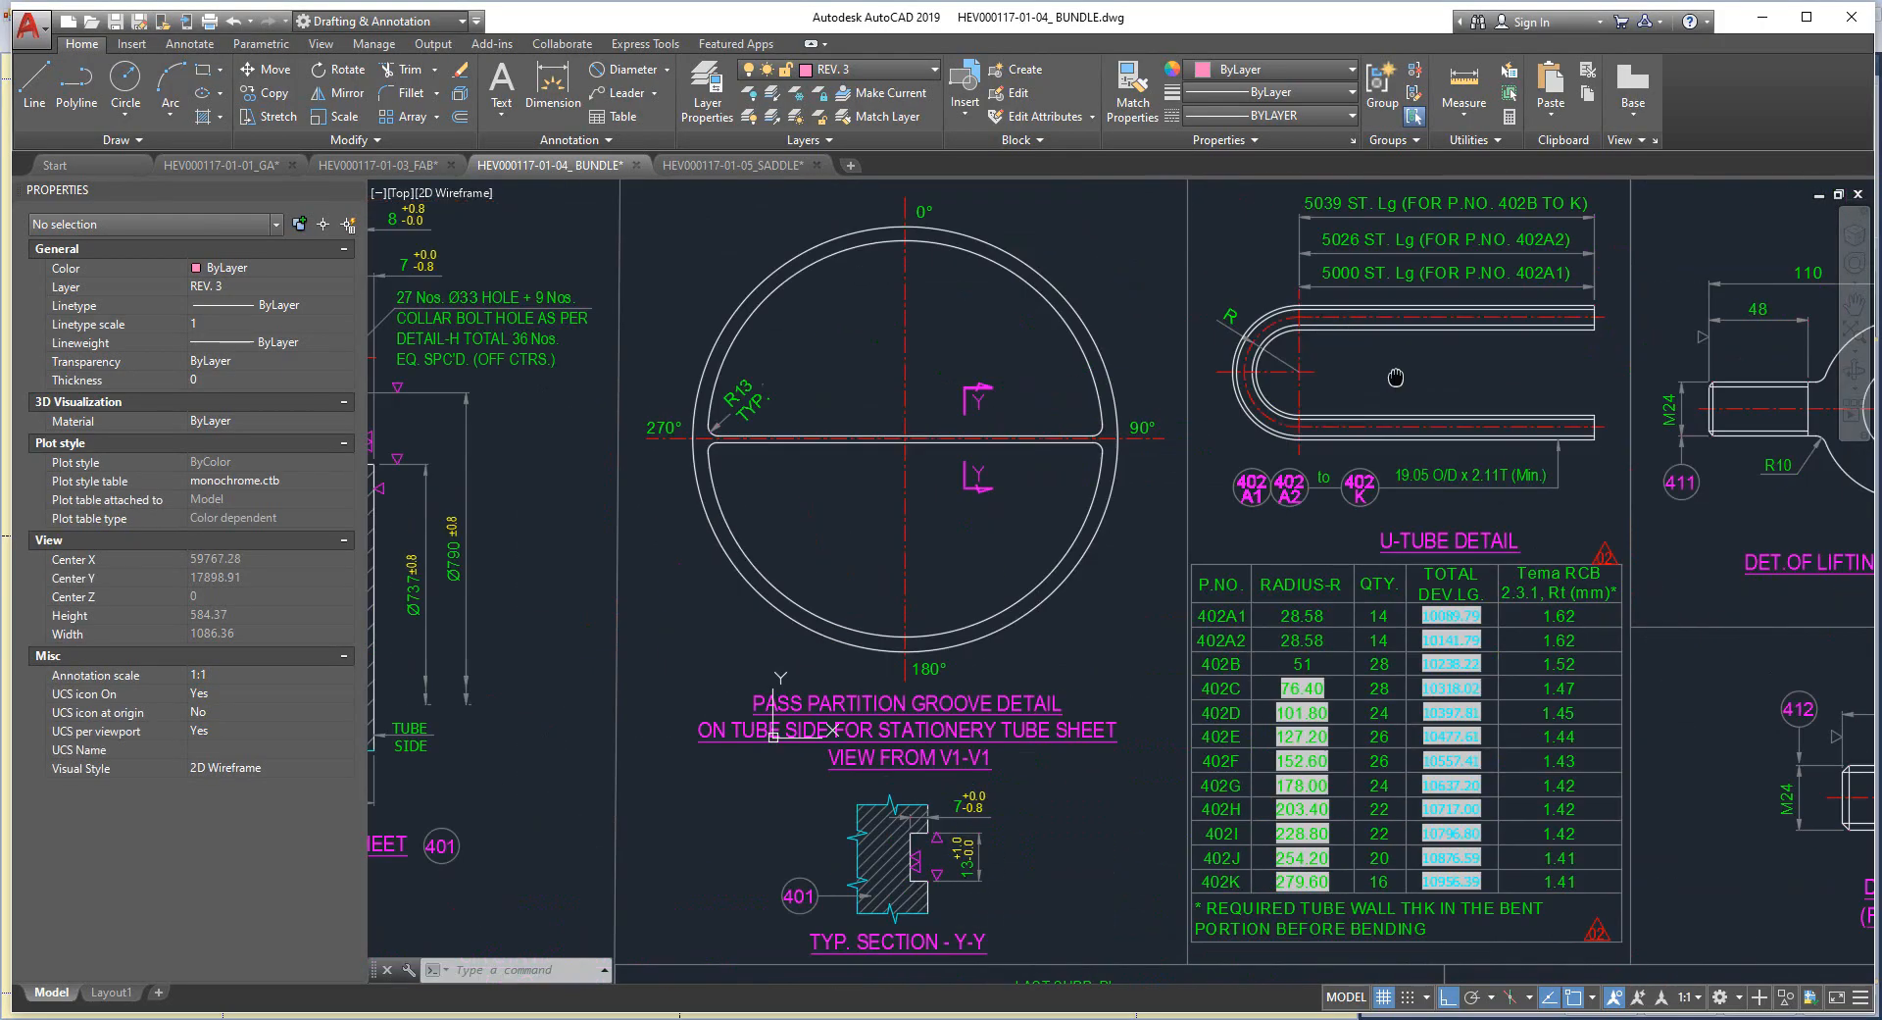
{"action": "middle_click_drag", "start_coordinate": [666, 619], "coordinate": [980, 549]}
{"action": "scroll", "coordinate": [588, 667], "scroll_direction": "up", "scroll_amount": 6}
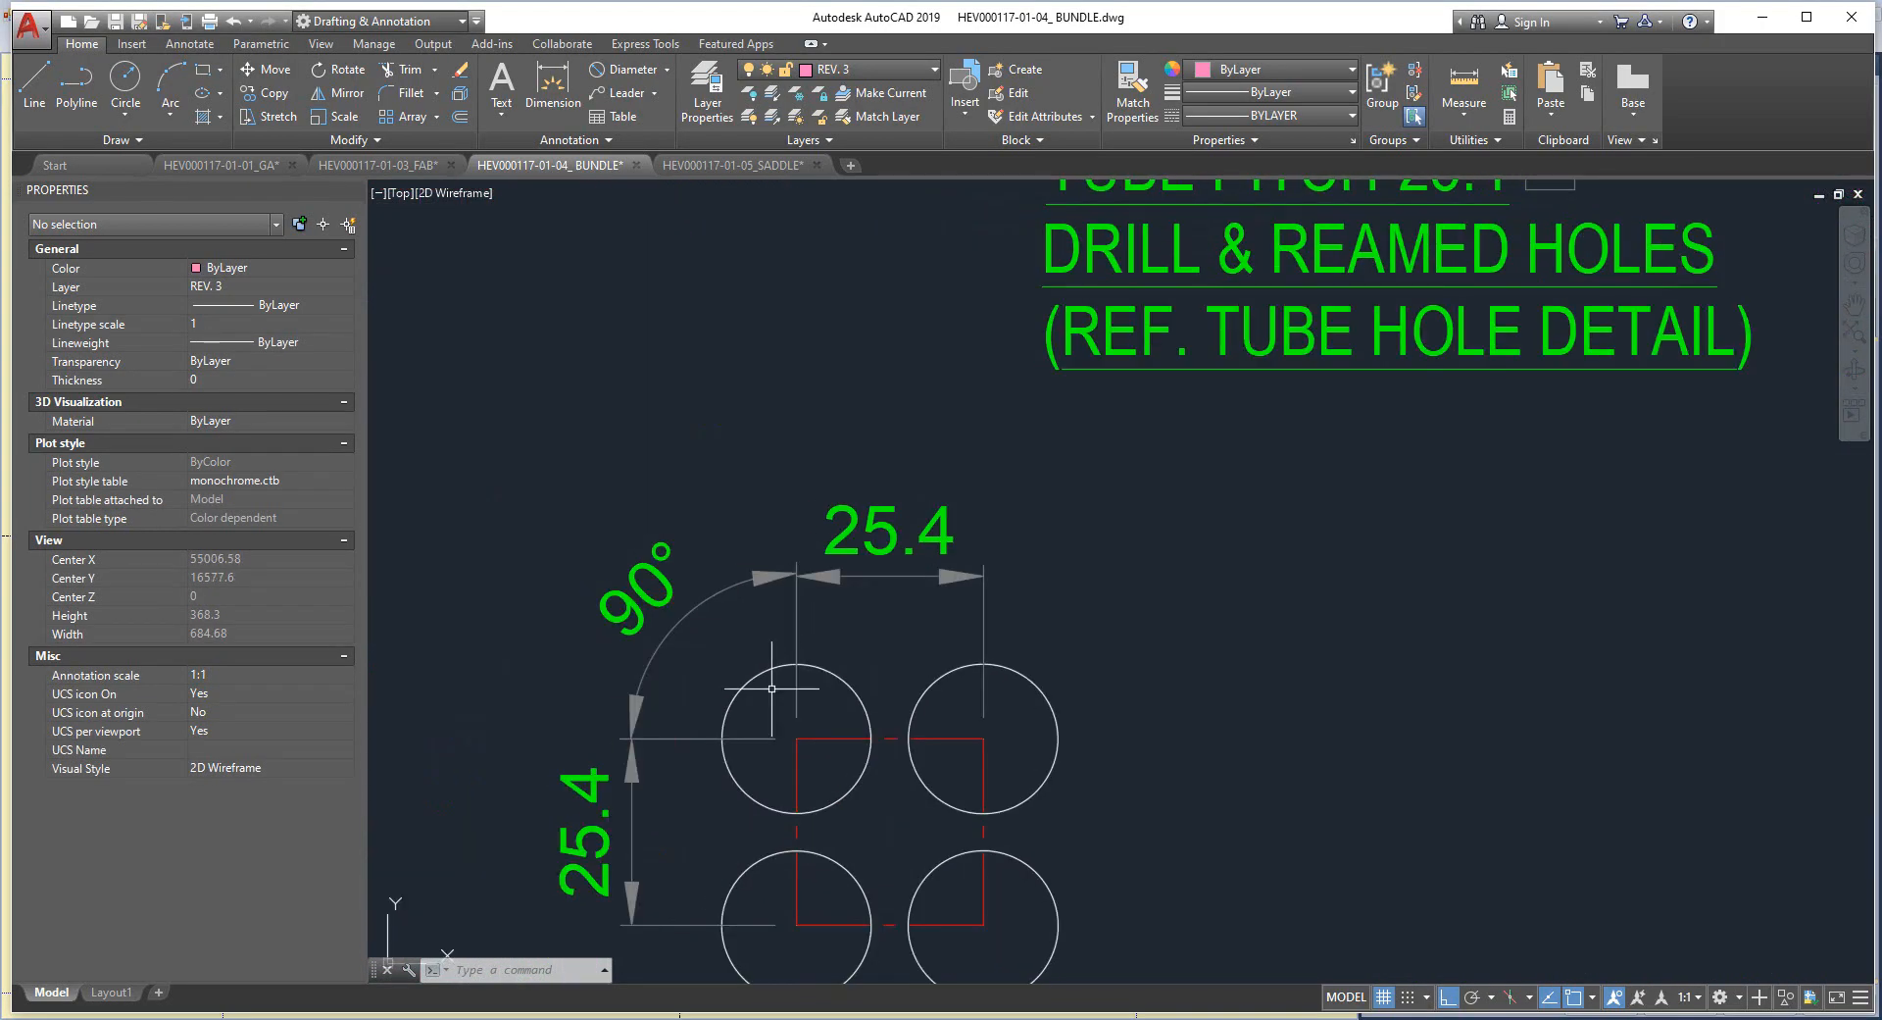
{"action": "mouse_move", "coordinate": [1457, 1015]}
{"action": "left_click", "coordinate": [1561, 956]}
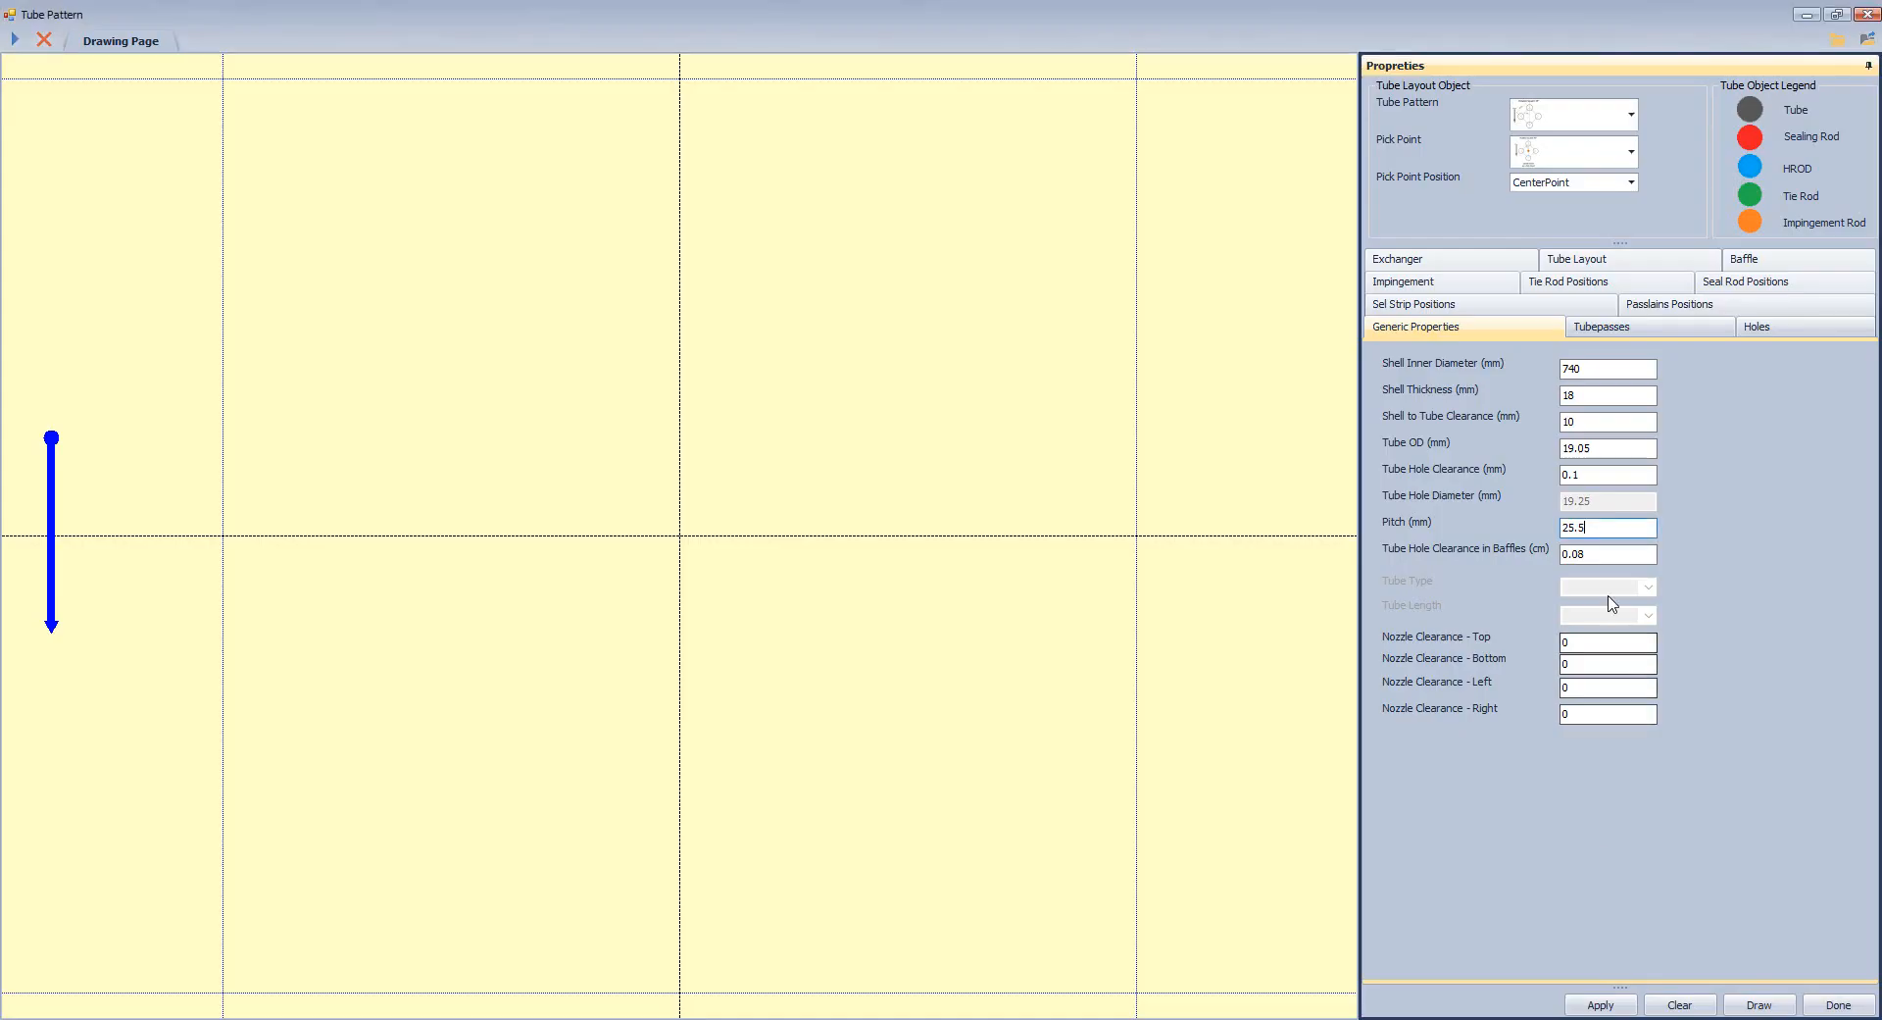
{"action": "key", "text": "BackSpace"}
{"action": "type", "text": "4"}
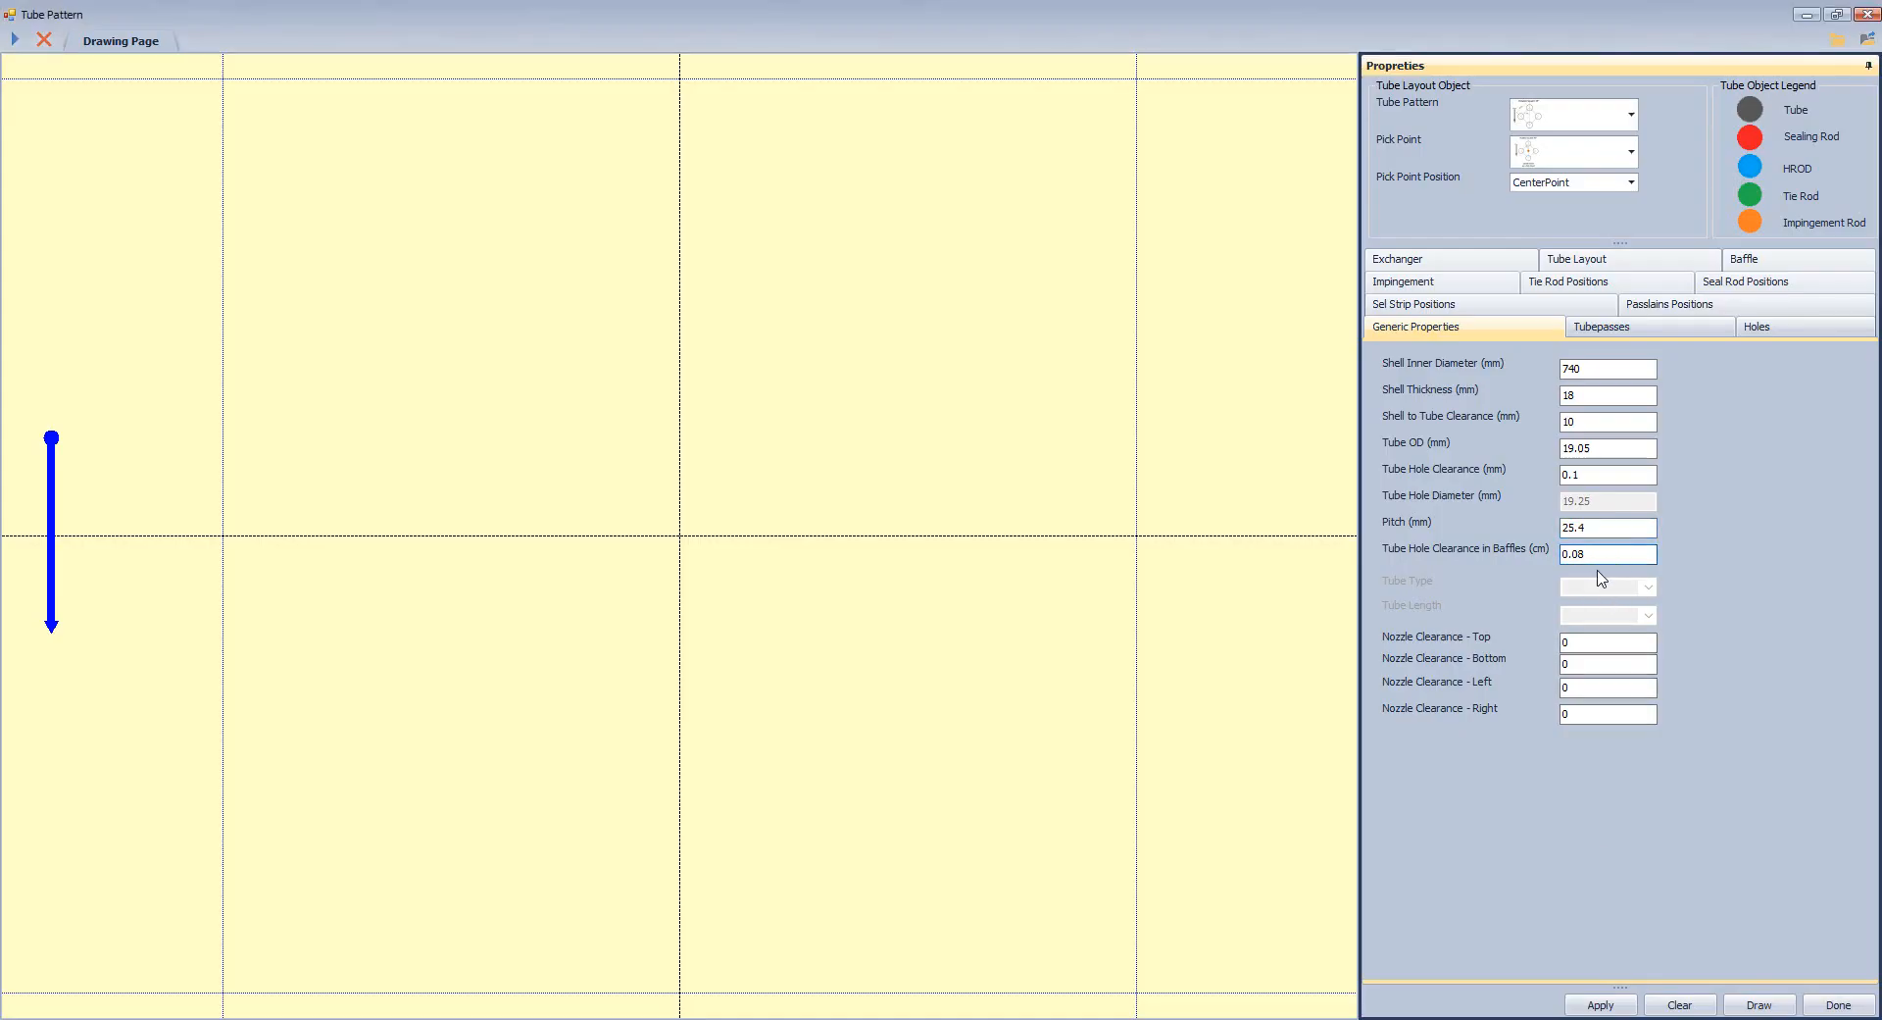
Measure the vertical gap between the shell circle and the outermost tube row in the AutoCAD tube layout detail.
{"action": "left_click", "coordinate": [1581, 643]}
{"action": "mouse_move", "coordinate": [1457, 1016]}
{"action": "left_click", "coordinate": [1515, 956]}
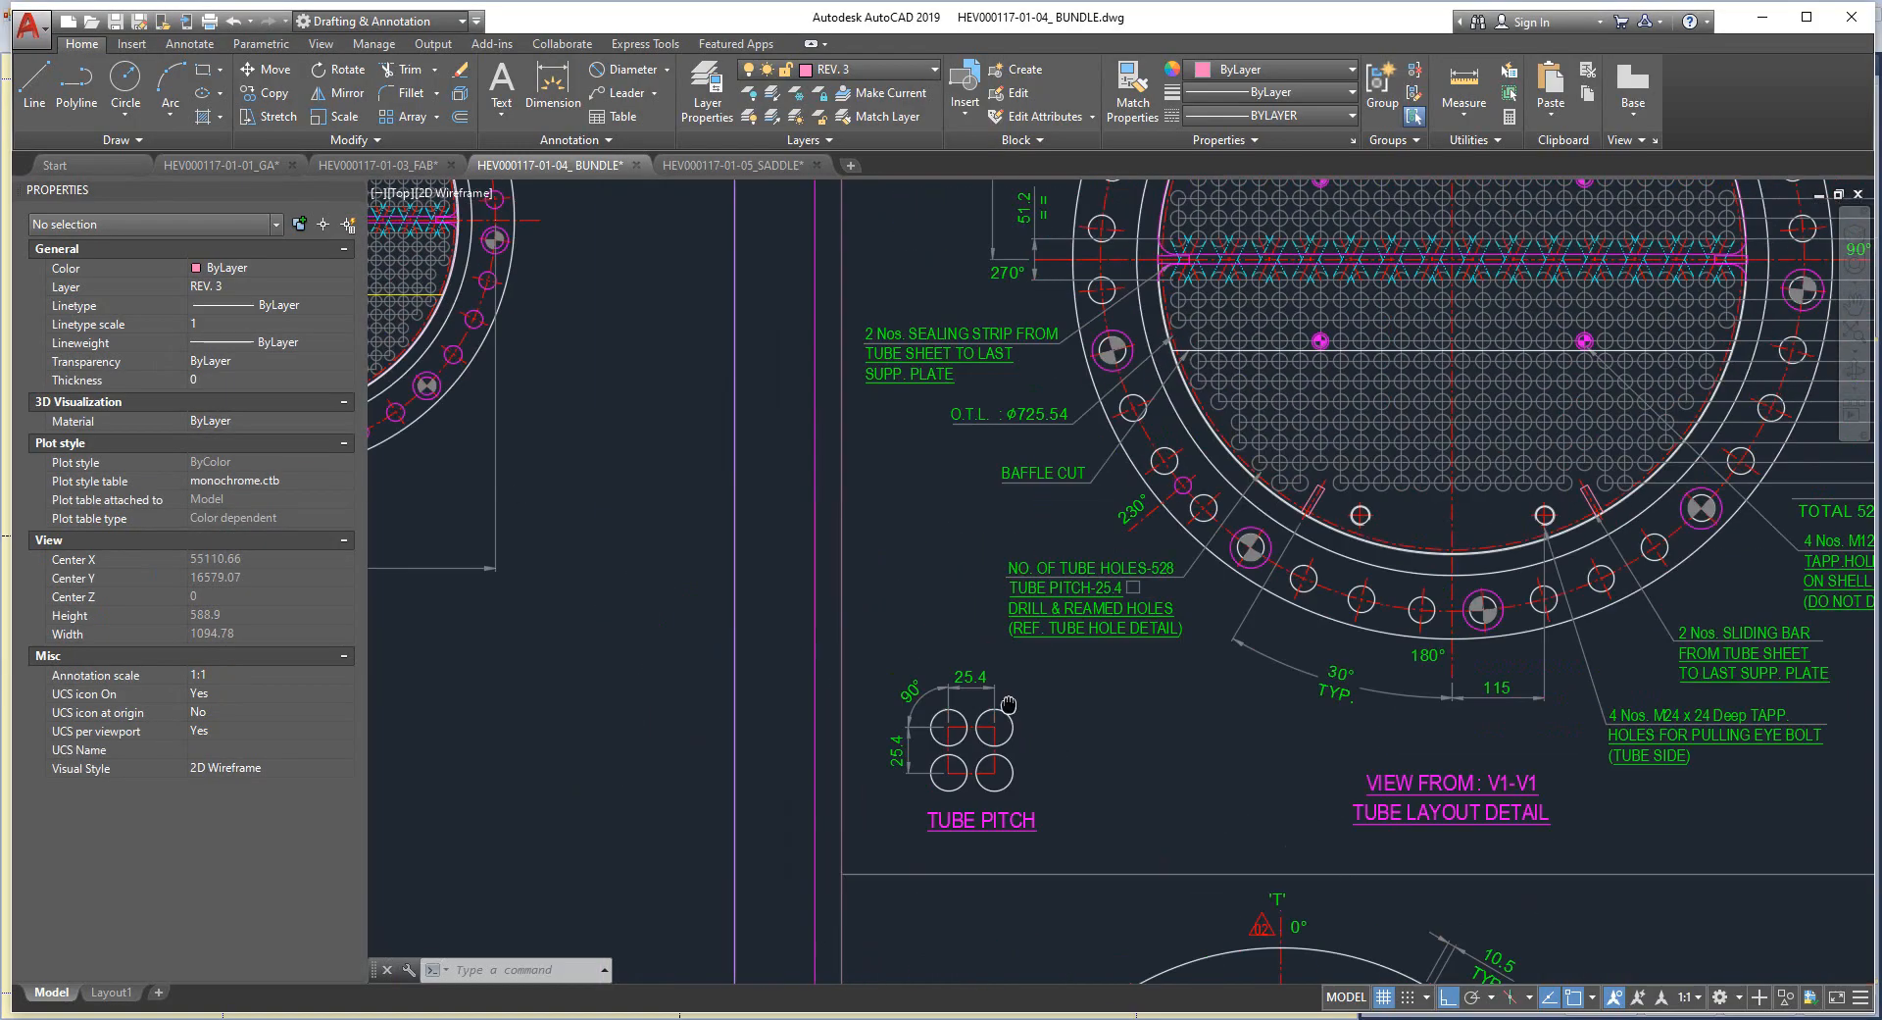
{"action": "scroll", "coordinate": [1008, 704], "scroll_direction": "down", "scroll_amount": 3}
{"action": "scroll", "coordinate": [1275, 471], "scroll_direction": "up", "scroll_amount": 5}
{"action": "middle_click_drag", "start_coordinate": [1286, 474], "coordinate": [1285, 631]}
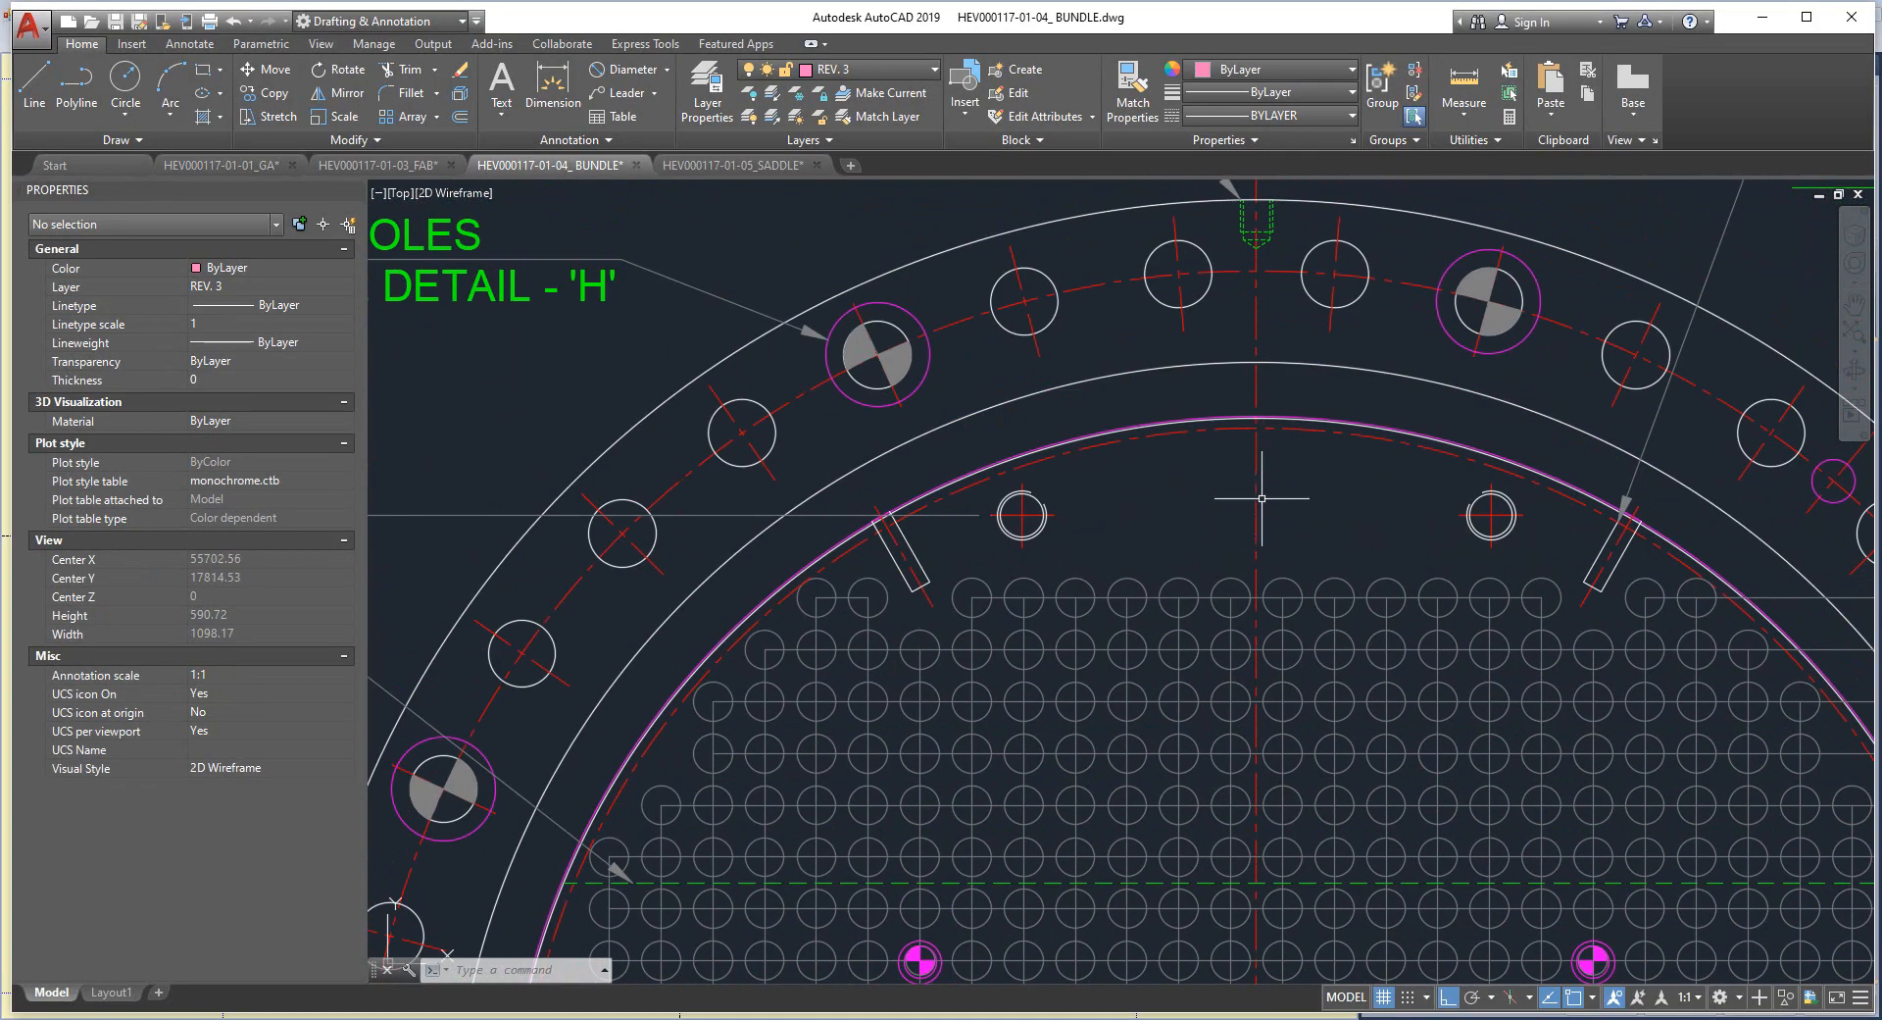
{"action": "left_click", "coordinate": [545, 93]}
{"action": "scroll", "coordinate": [1280, 373], "scroll_direction": "up", "scroll_amount": 2}
{"action": "scroll", "coordinate": [1243, 469], "scroll_direction": "up", "scroll_amount": 3}
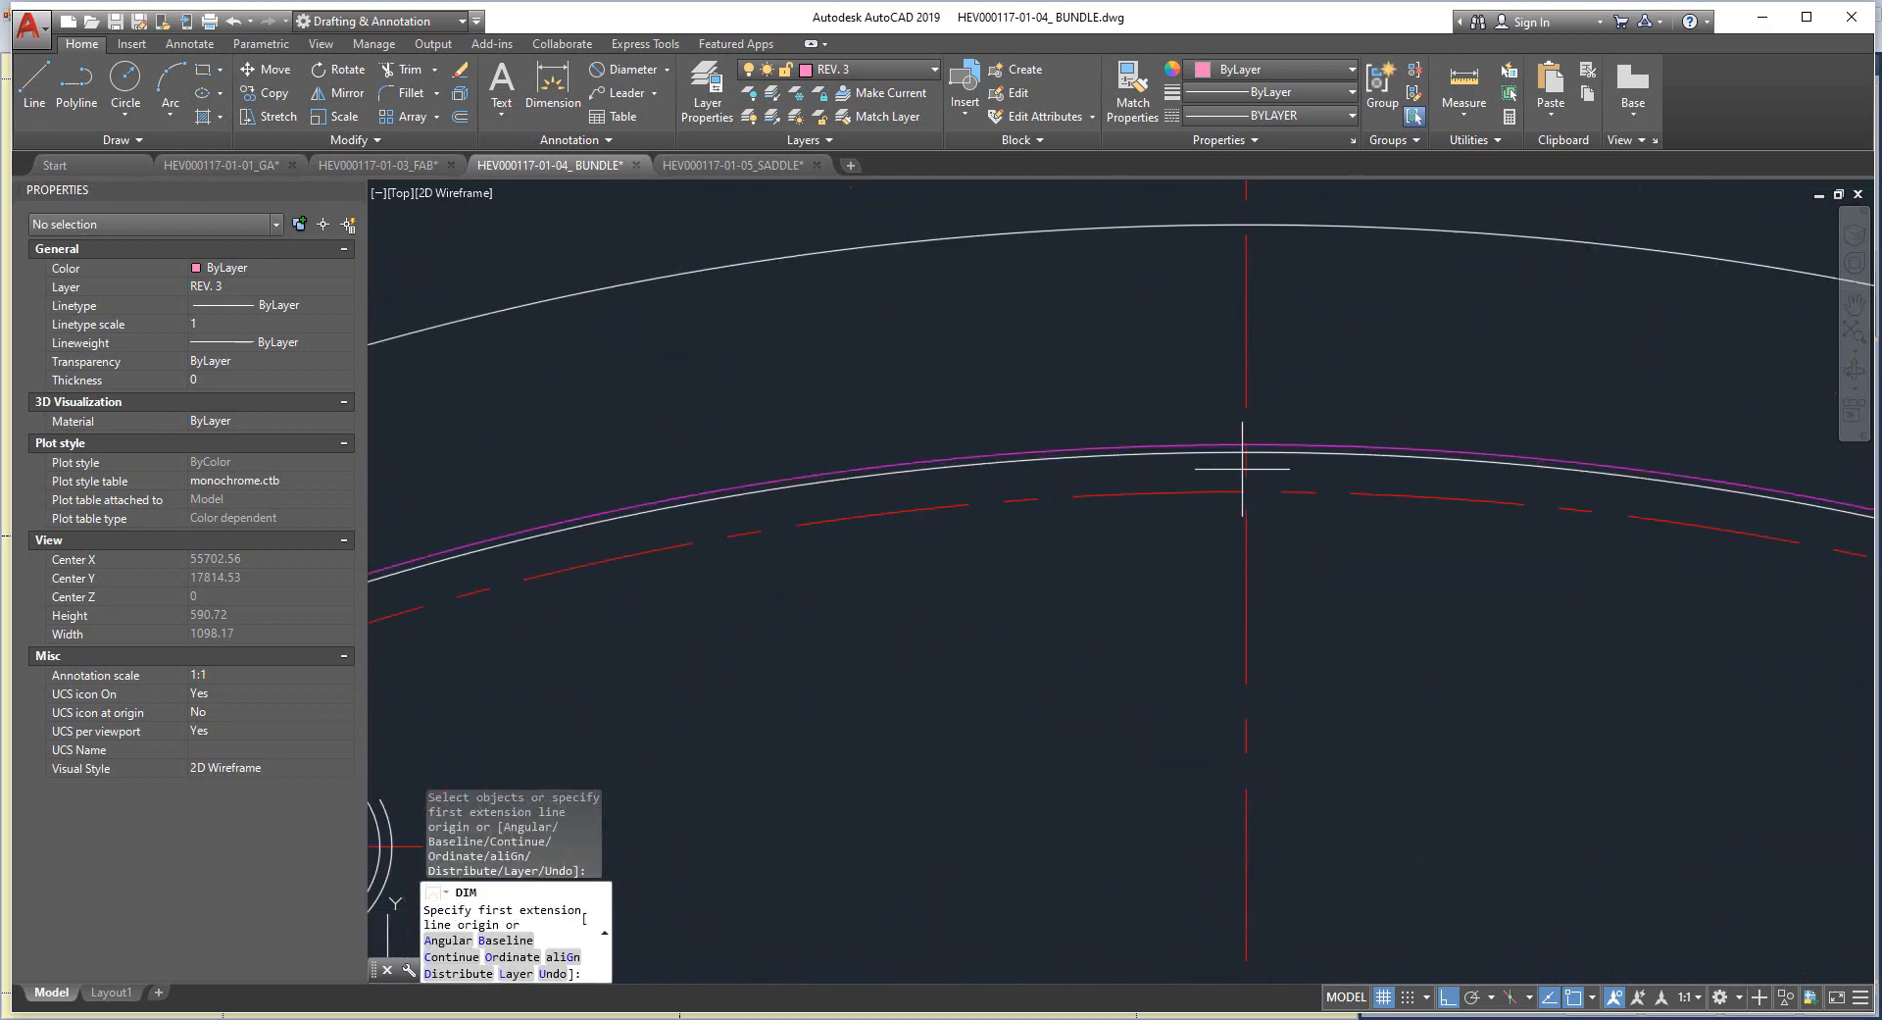
{"action": "left_click", "coordinate": [1242, 469]}
{"action": "scroll", "coordinate": [1243, 461], "scroll_direction": "down", "scroll_amount": 4}
{"action": "scroll", "coordinate": [1245, 569], "scroll_direction": "up", "scroll_amount": 4}
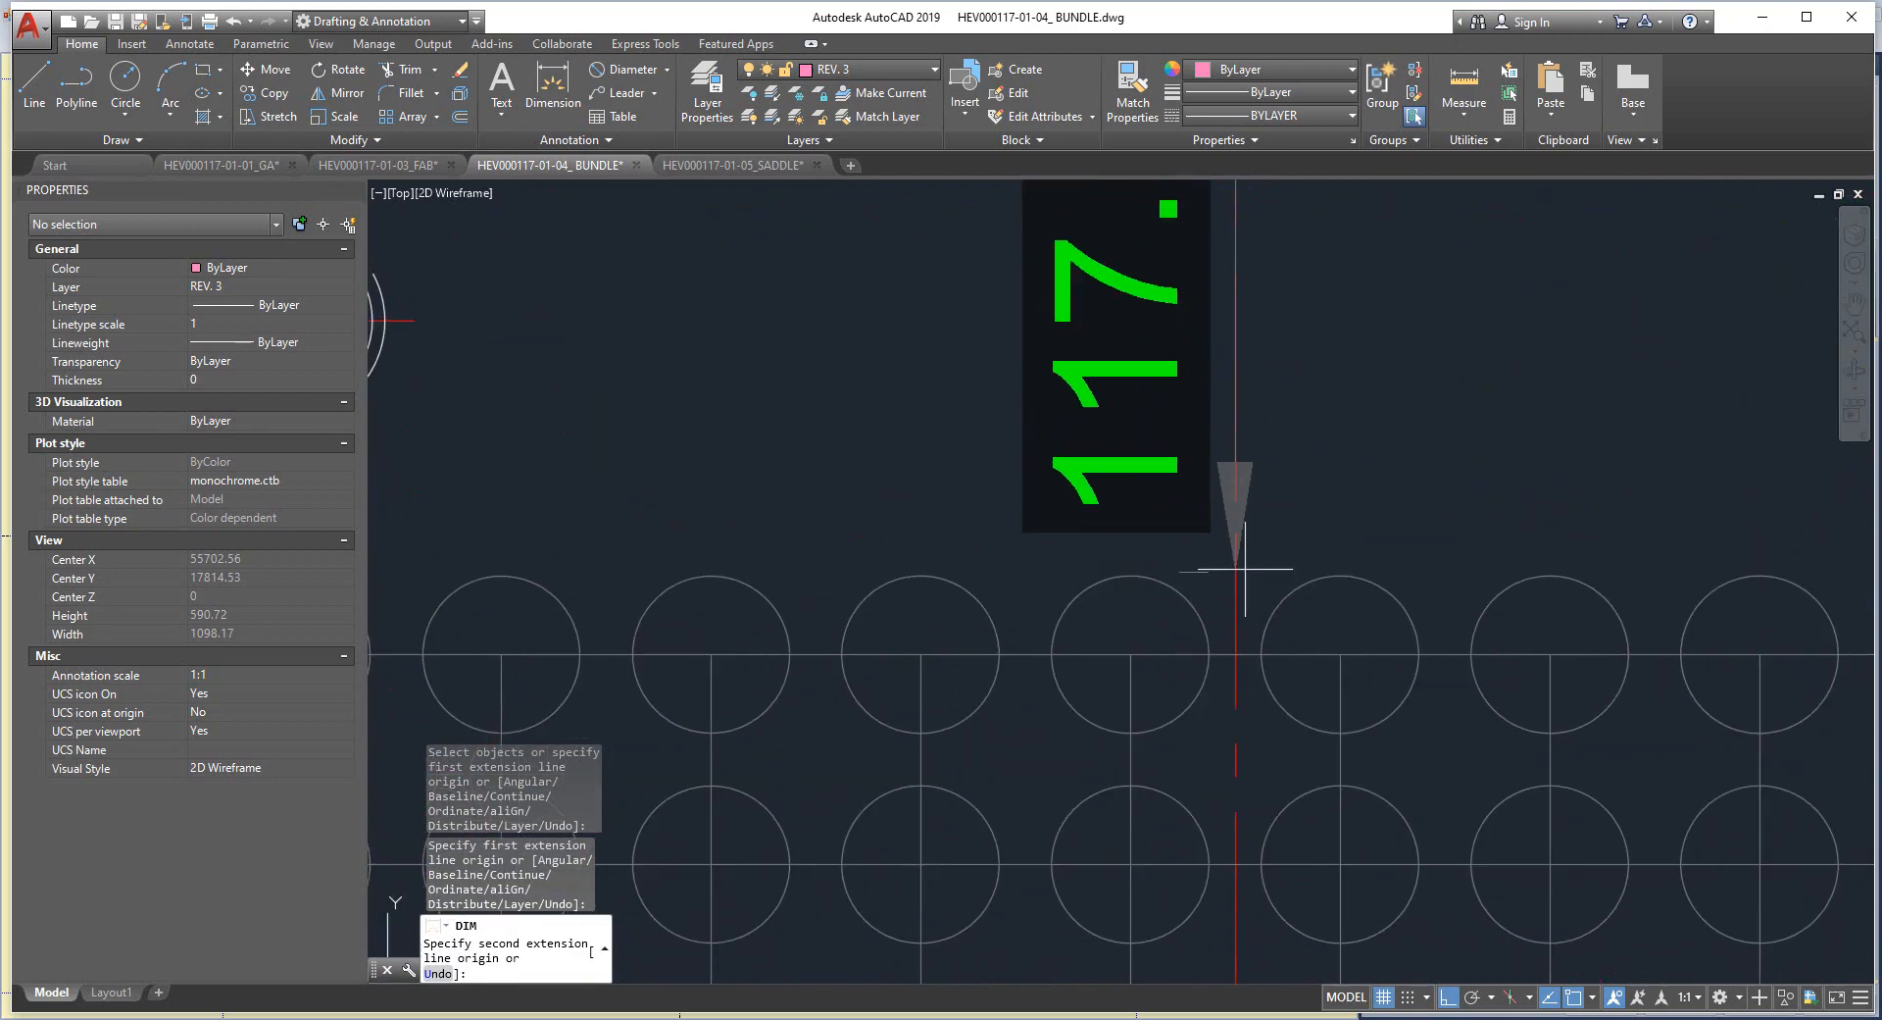
{"action": "scroll", "coordinate": [1237, 554], "scroll_direction": "down", "scroll_amount": 5}
{"action": "scroll", "coordinate": [1241, 588], "scroll_direction": "up", "scroll_amount": 3}
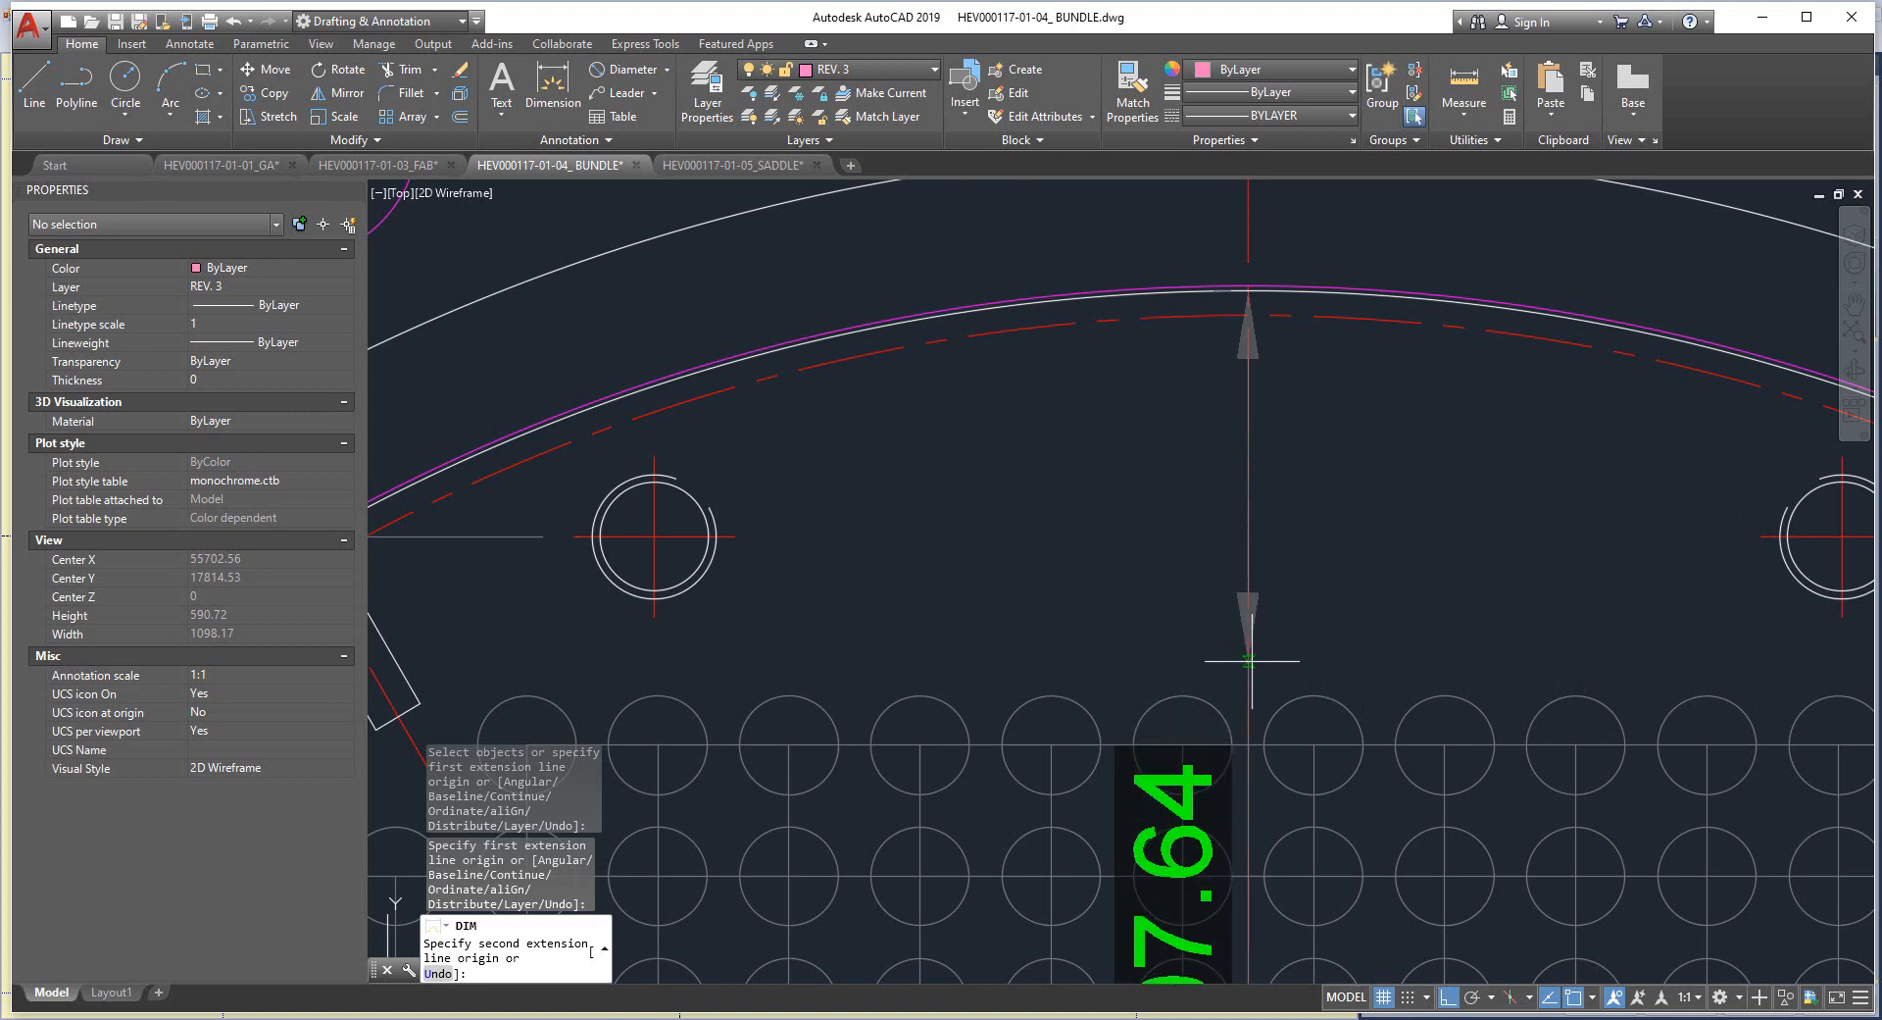
{"action": "key", "text": "Escape"}
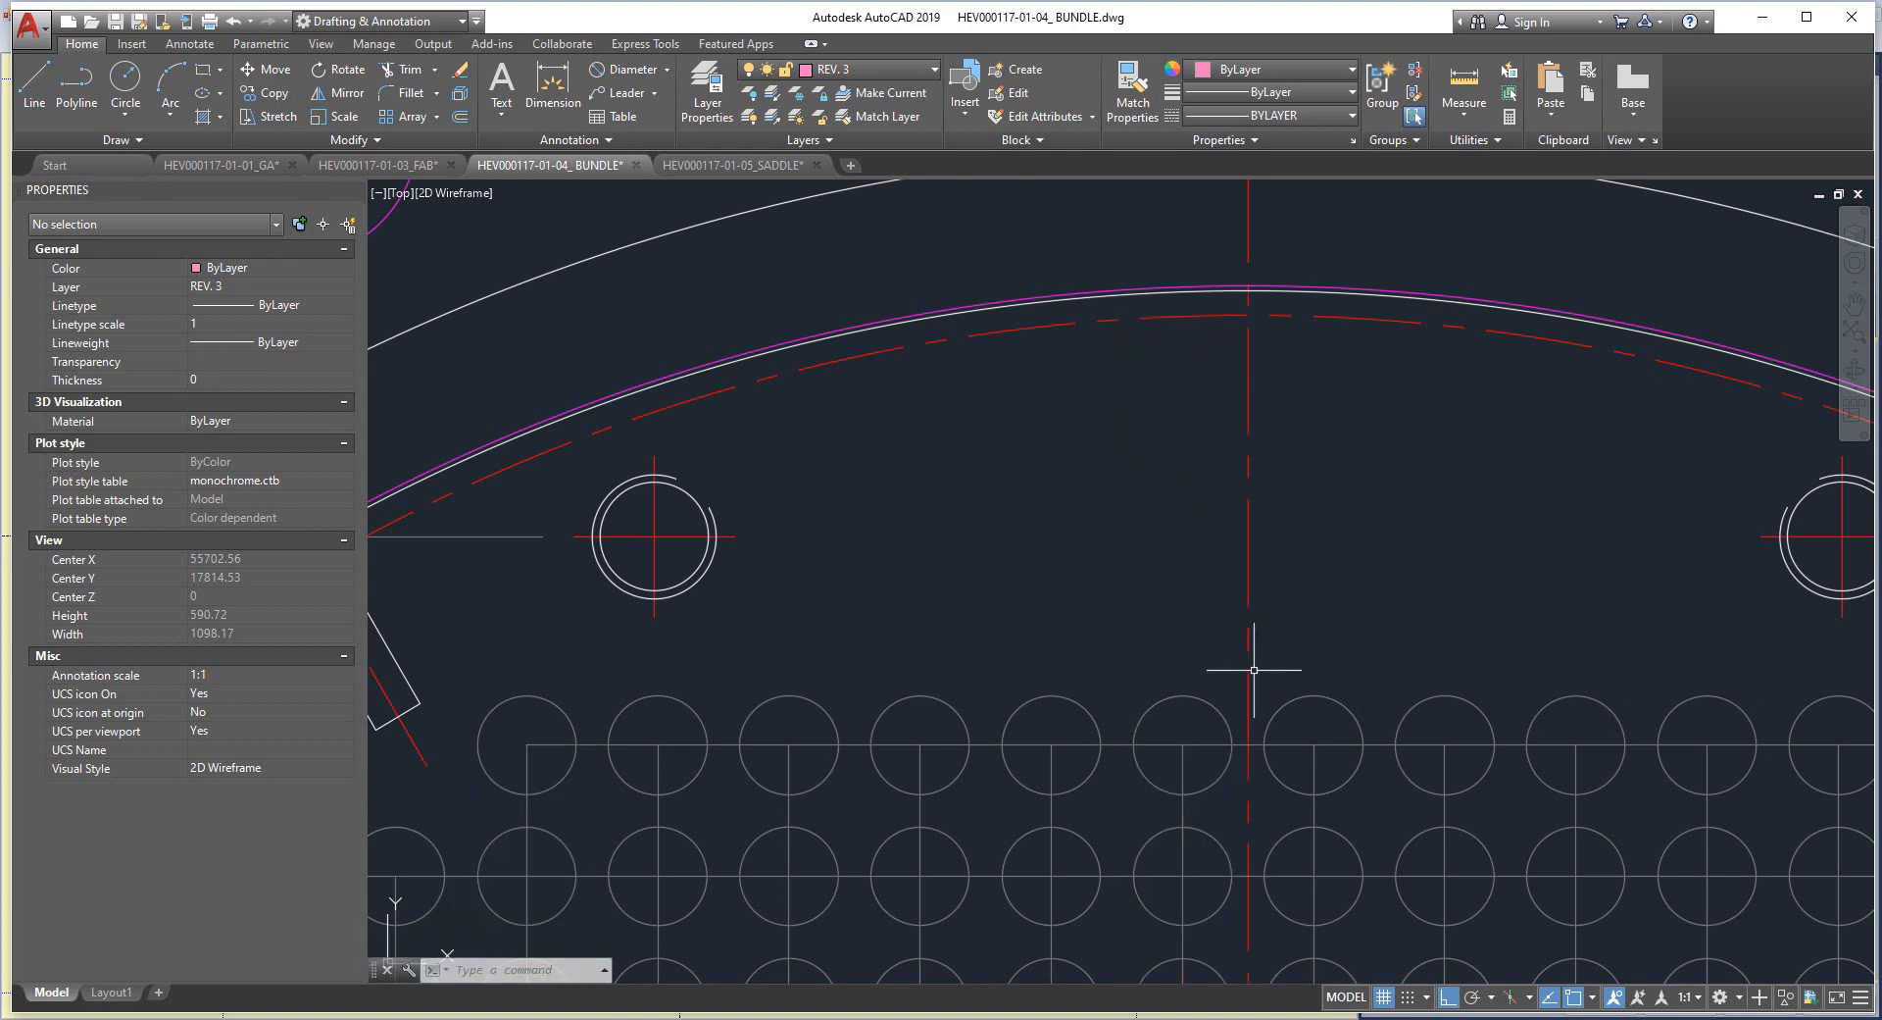
Return to the tube pattern properties, set the top nozzle clearance to 110 mm and enter the bottom nozzle clearance.
{"action": "left_click", "coordinate": [1532, 960]}
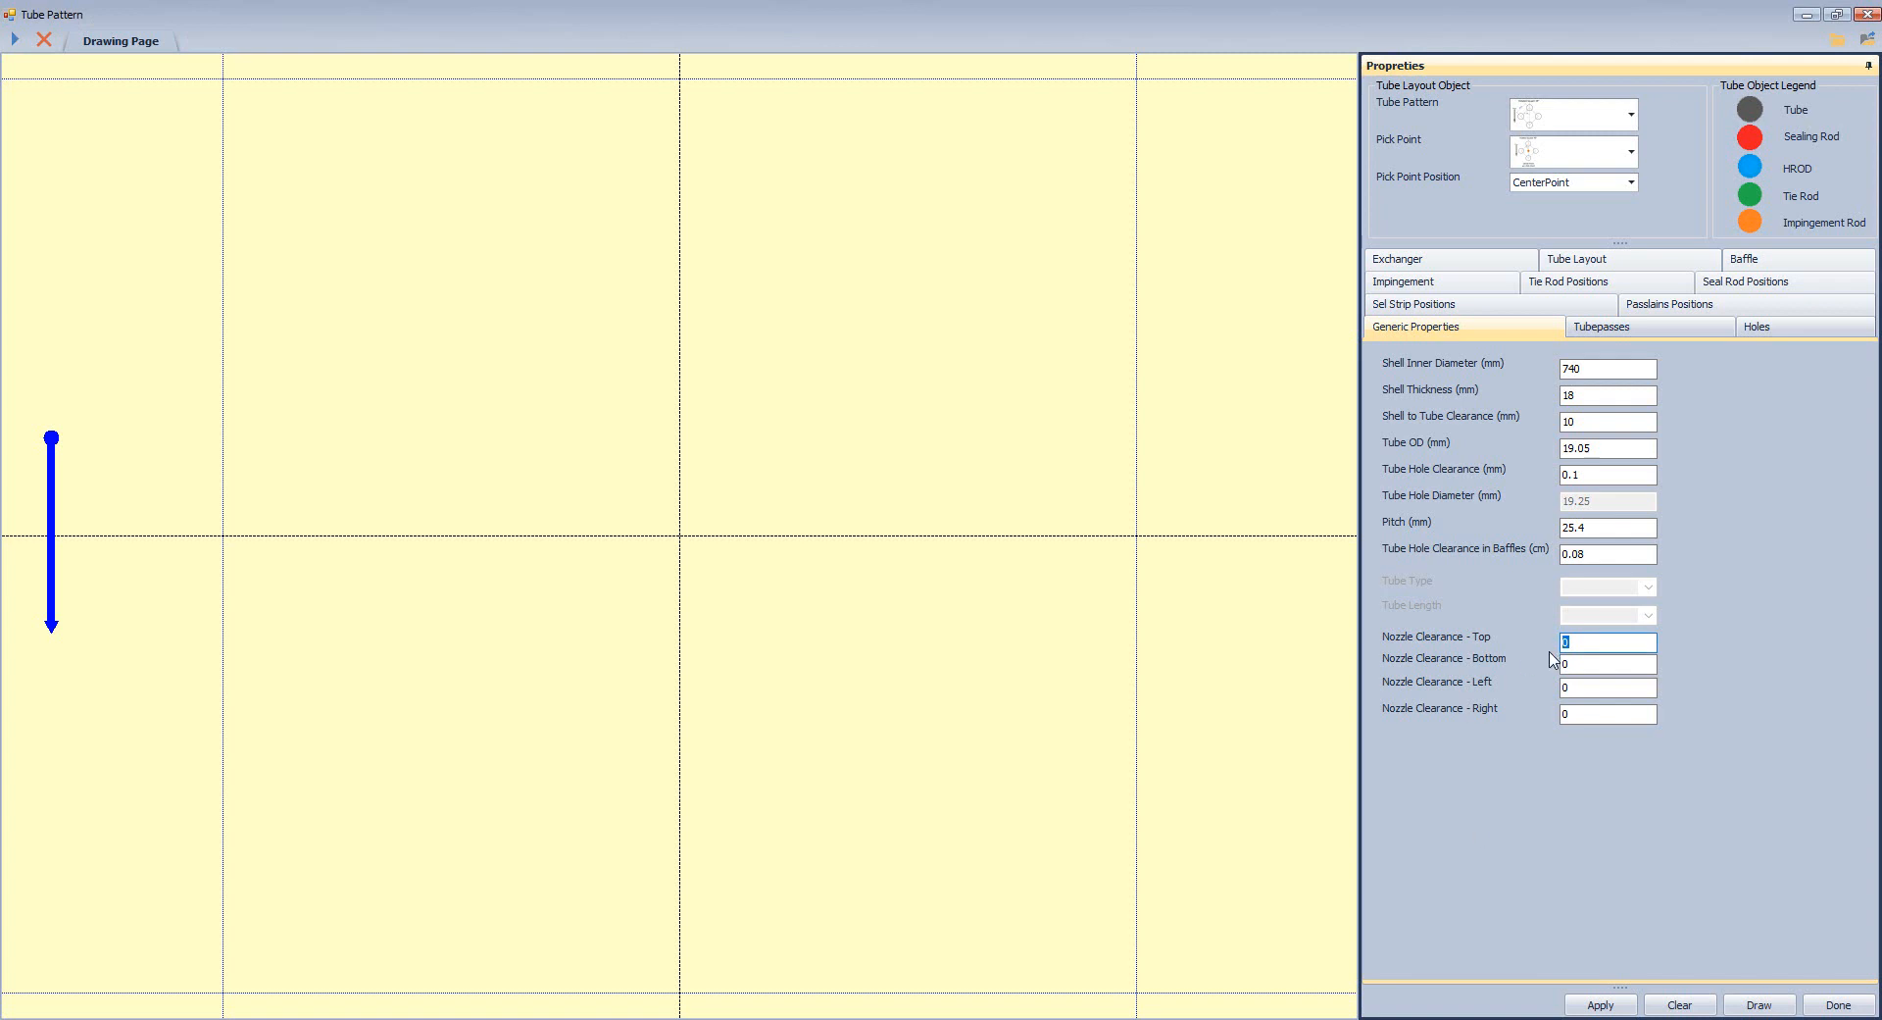
{"action": "type", "text": "110"}
{"action": "left_click", "coordinate": [1570, 664]}
{"action": "type", "text": "0"}
{"action": "key", "text": "BackSpace"}
{"action": "type", "text": "1"}
Choose the circle divided by one horizontal line as the tube-pass partition type.
{"action": "left_click", "coordinate": [1602, 326]}
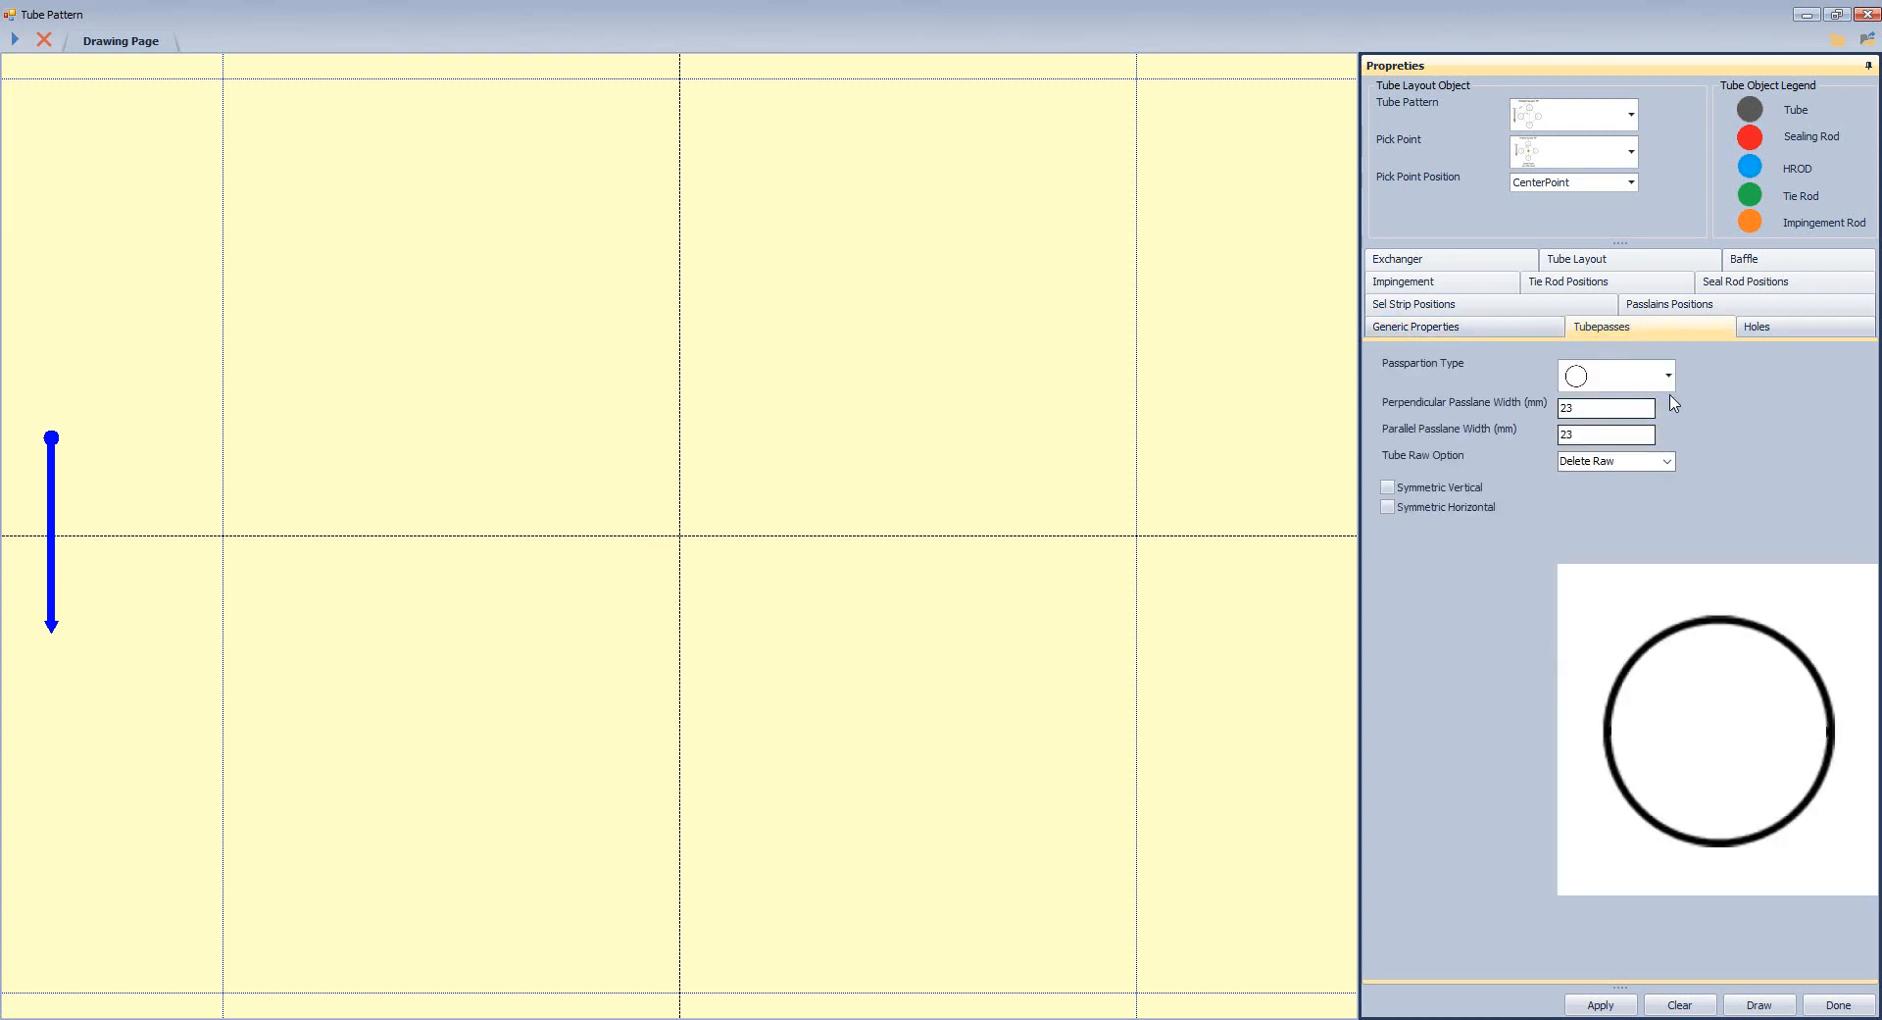
{"action": "left_click", "coordinate": [1667, 375]}
{"action": "left_click", "coordinate": [1602, 598]}
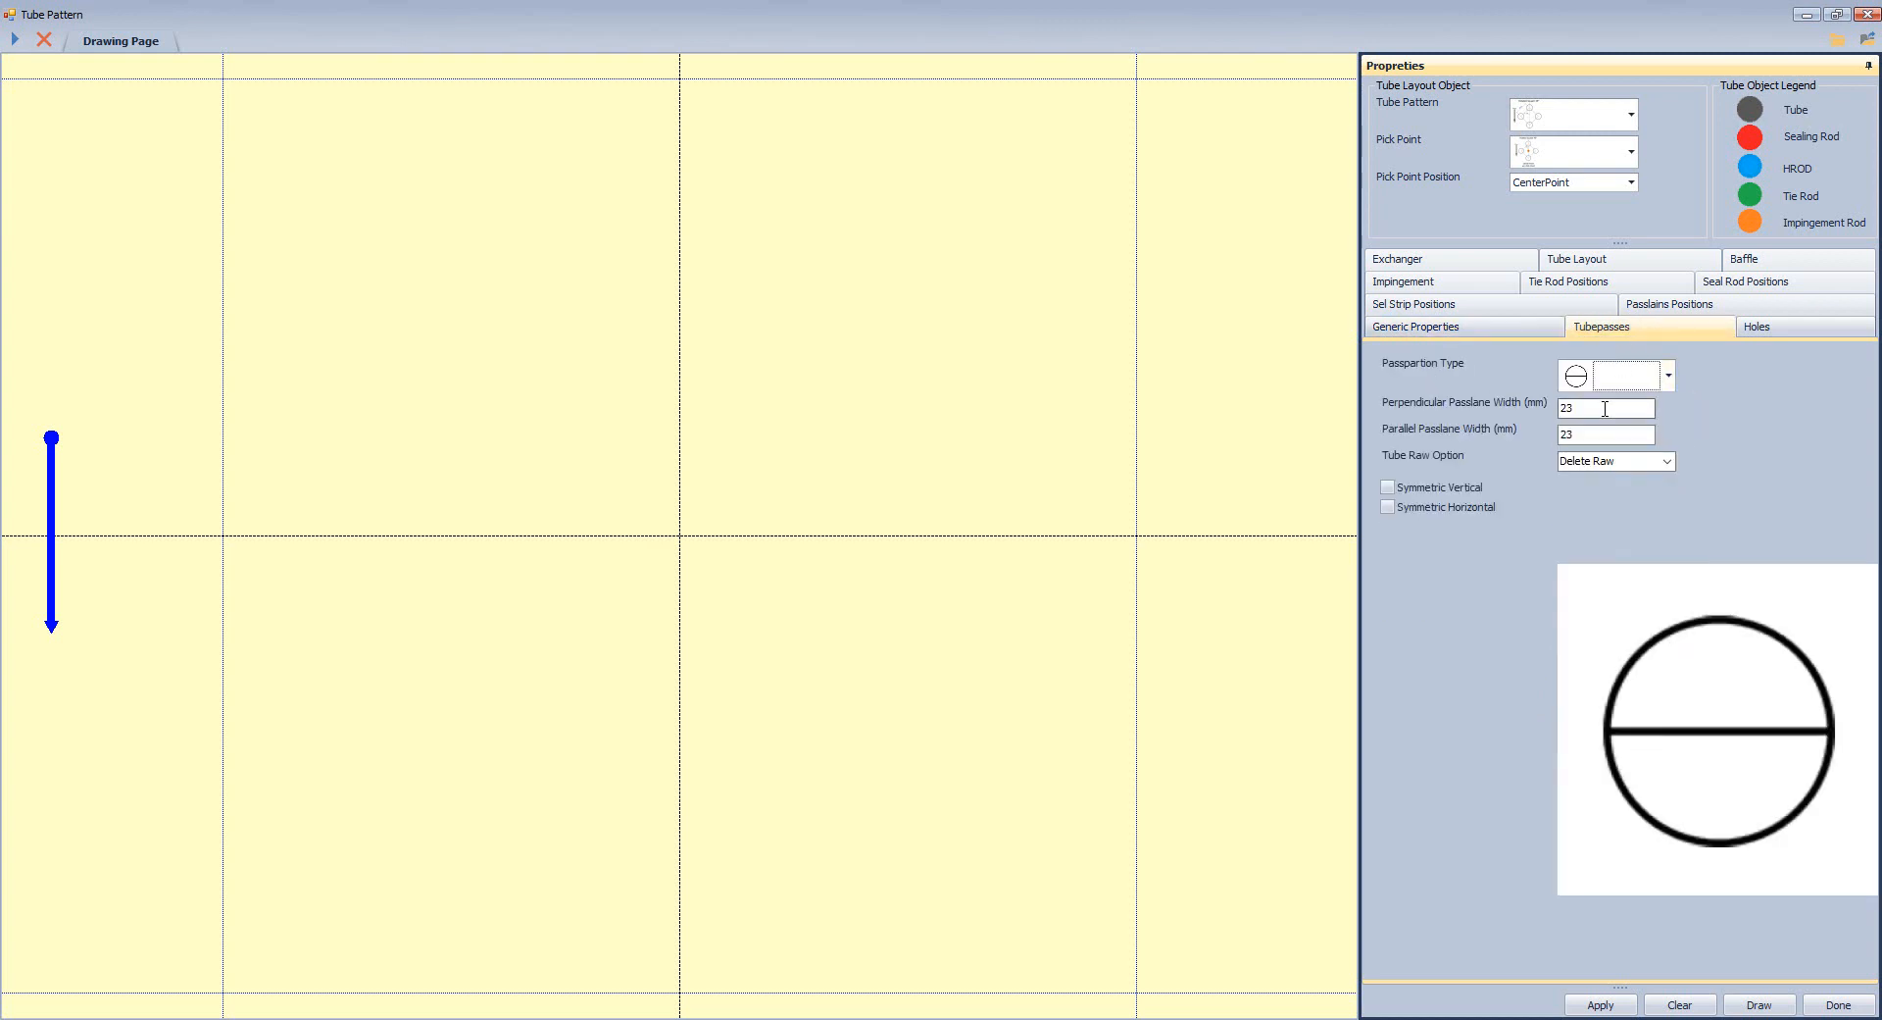
Set the perpendicular and parallel passlane widths to 9.58 mm from the bundle drawing, and enable vertical and horizontal symmetry.
{"action": "left_click_drag", "start_coordinate": [1605, 408], "coordinate": [1514, 414]}
{"action": "left_click", "coordinate": [1513, 951]}
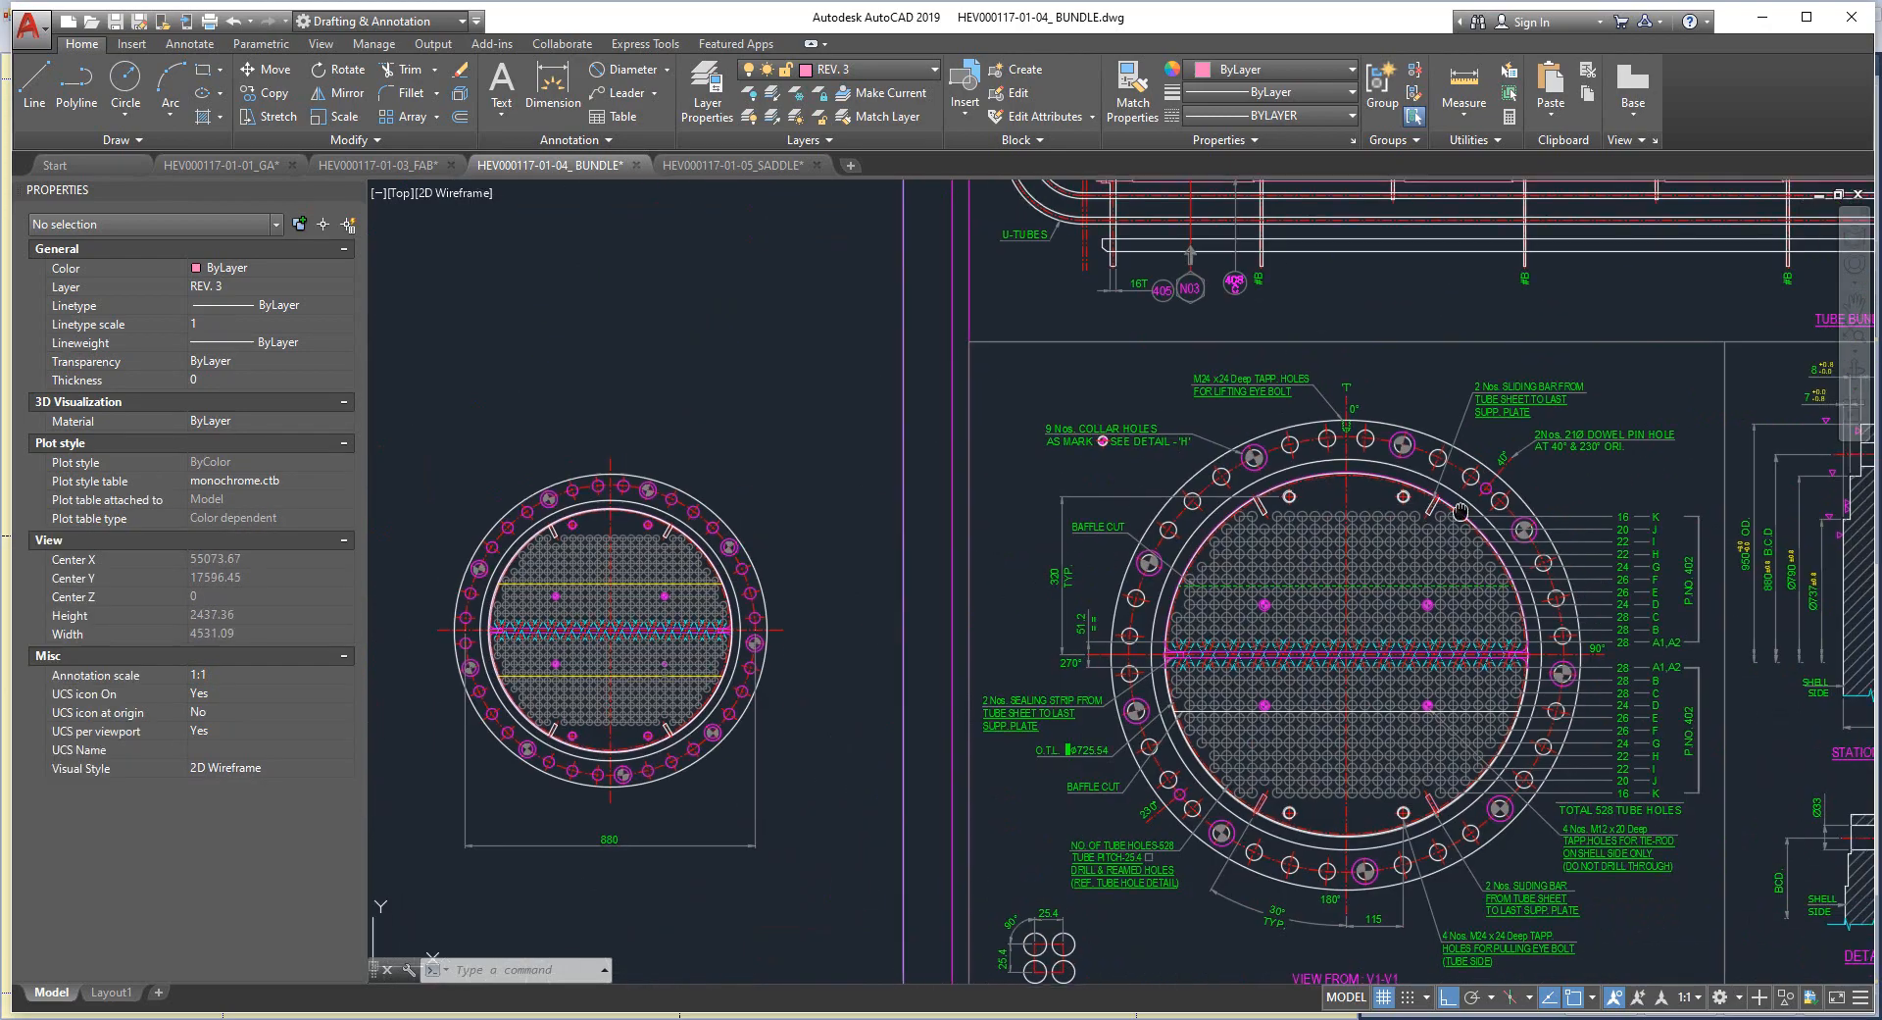
{"action": "mouse_move", "coordinate": [1461, 511]}
{"action": "middle_mouse_down"}
{"action": "mouse_move", "coordinate": [1764, 441]}
{"action": "mouse_move", "coordinate": [1099, 498]}
{"action": "middle_mouse_up"}
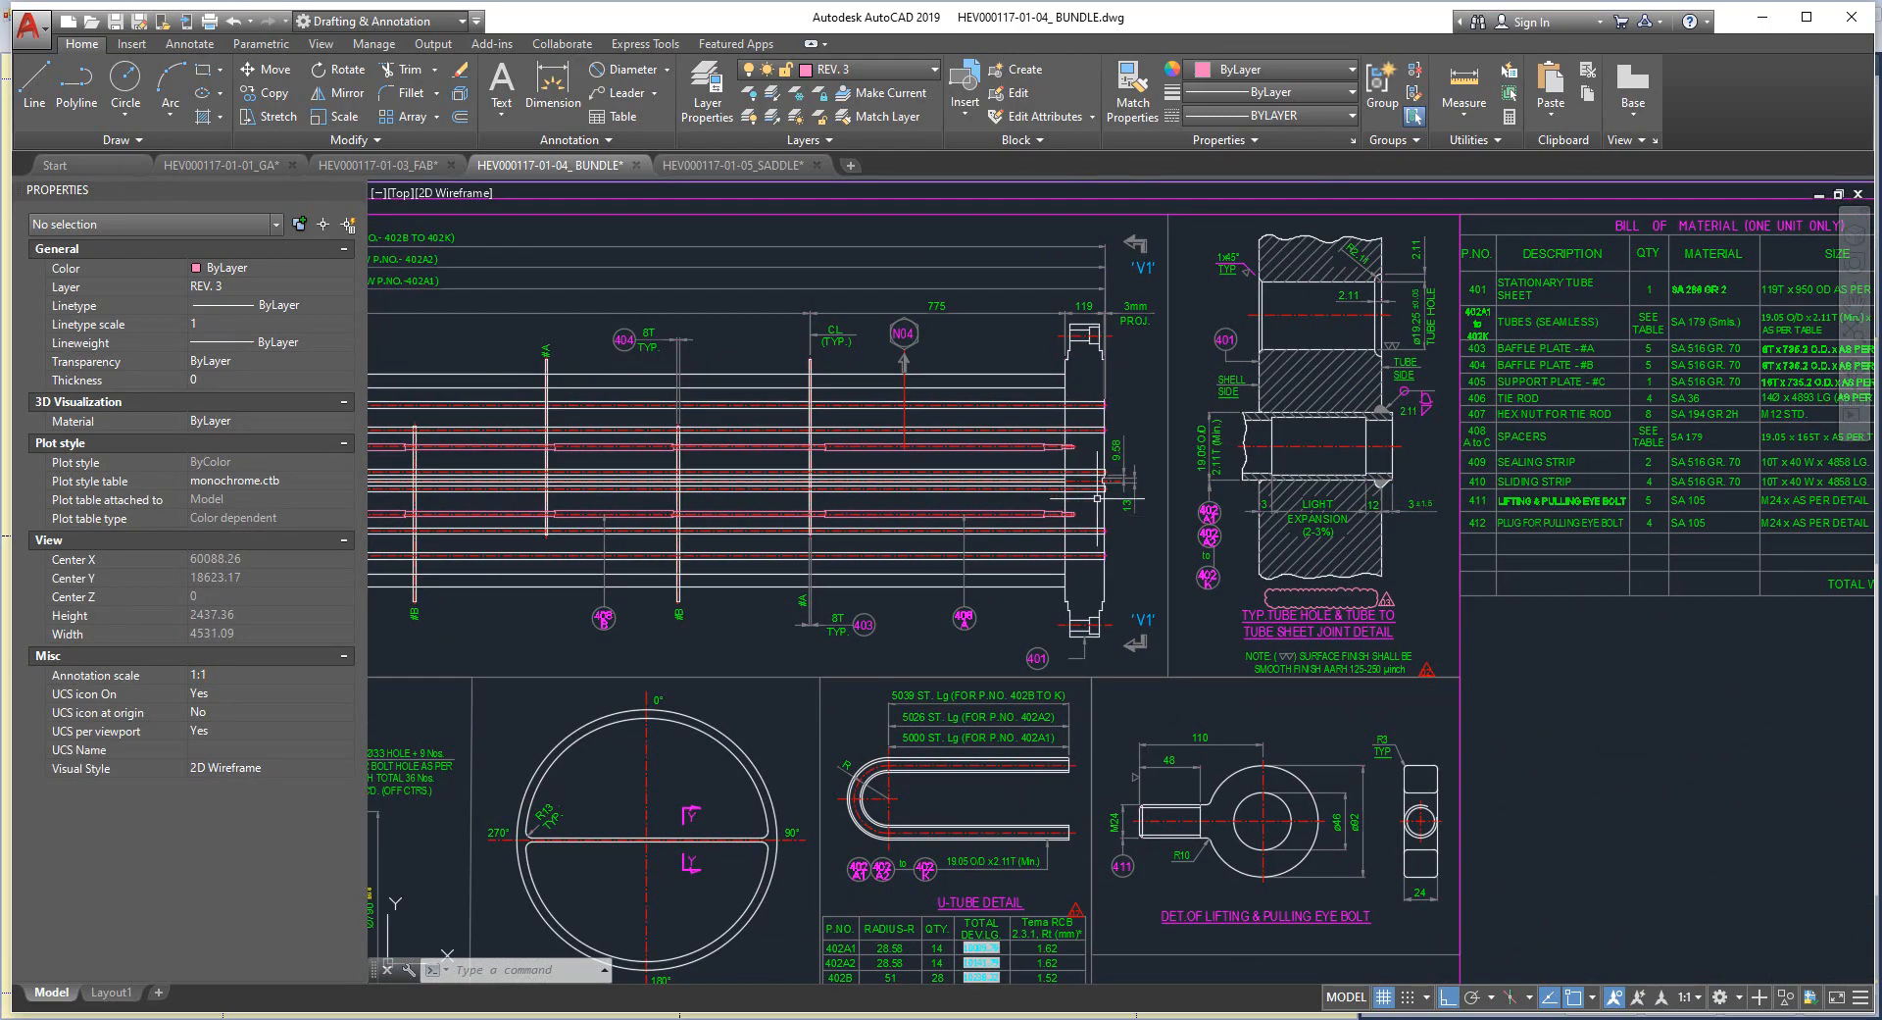
{"action": "scroll", "coordinate": [1097, 498], "scroll_direction": "up", "scroll_amount": 12}
{"action": "middle_click_drag", "start_coordinate": [1086, 646], "coordinate": [1086, 679]}
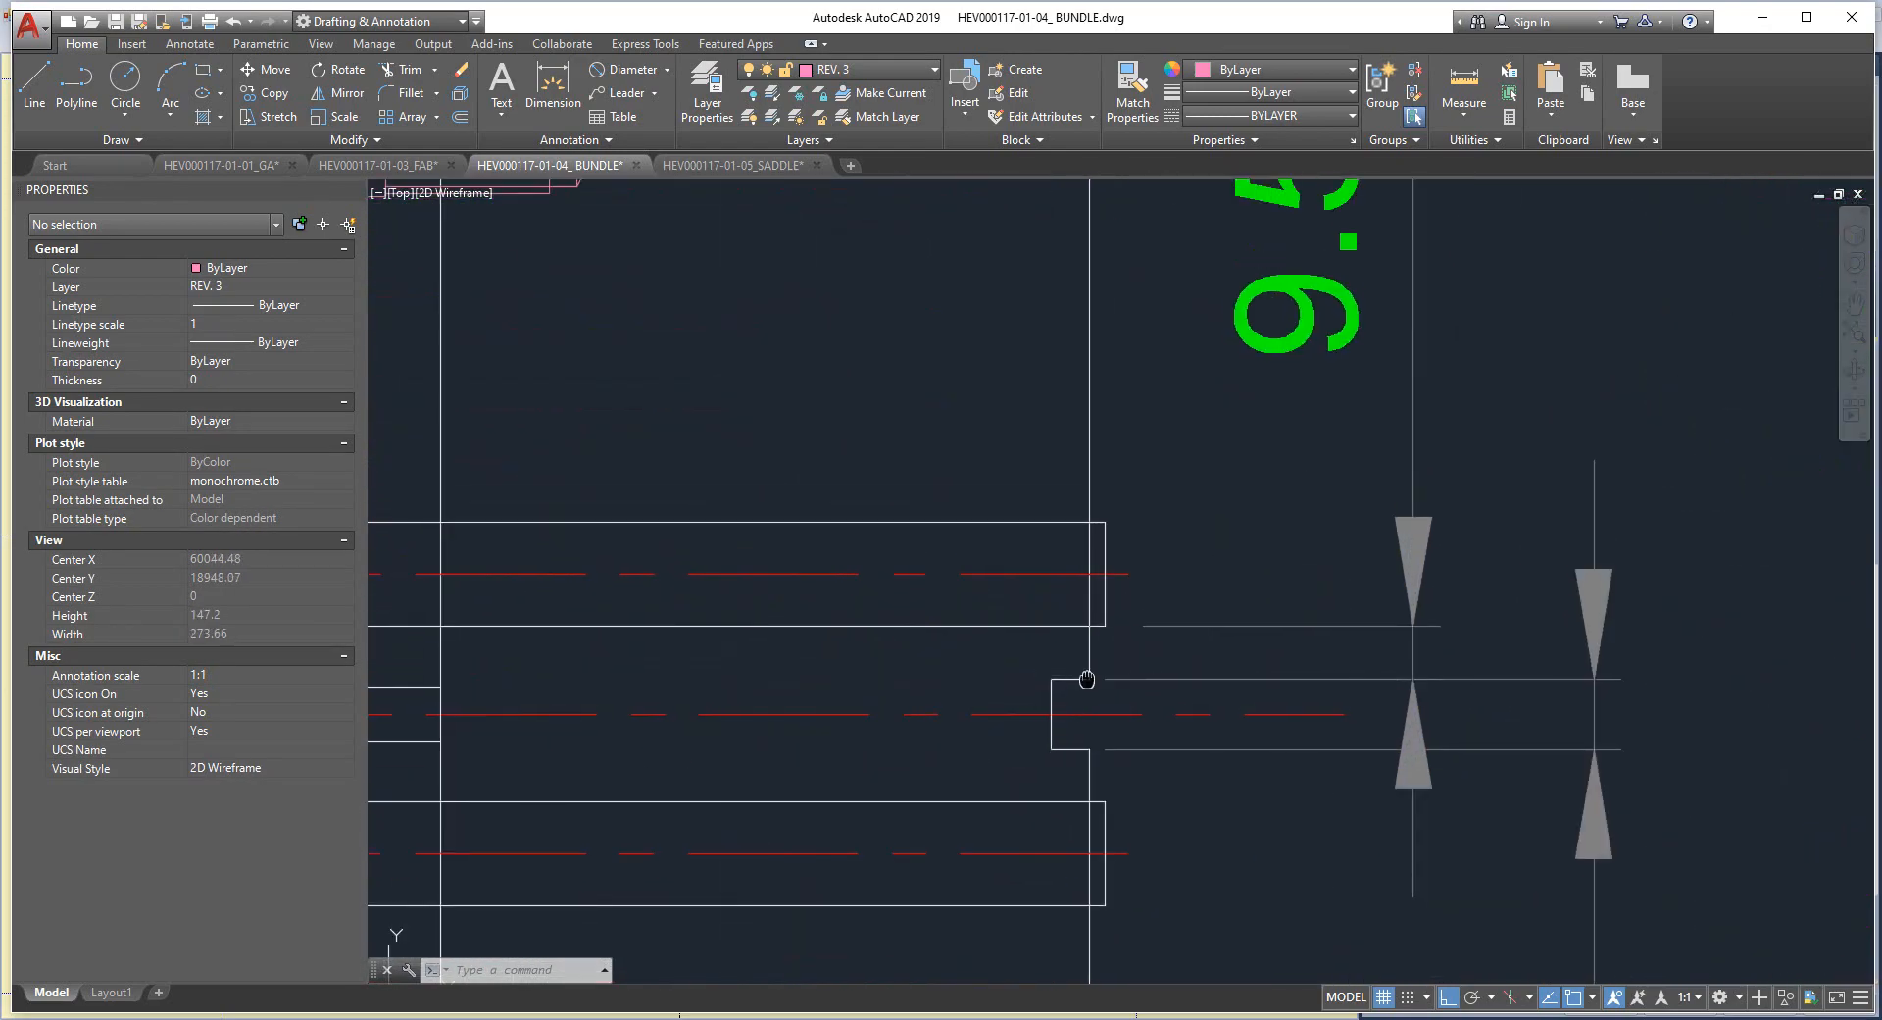
{"action": "scroll", "coordinate": [1248, 659], "scroll_direction": "down", "scroll_amount": 2}
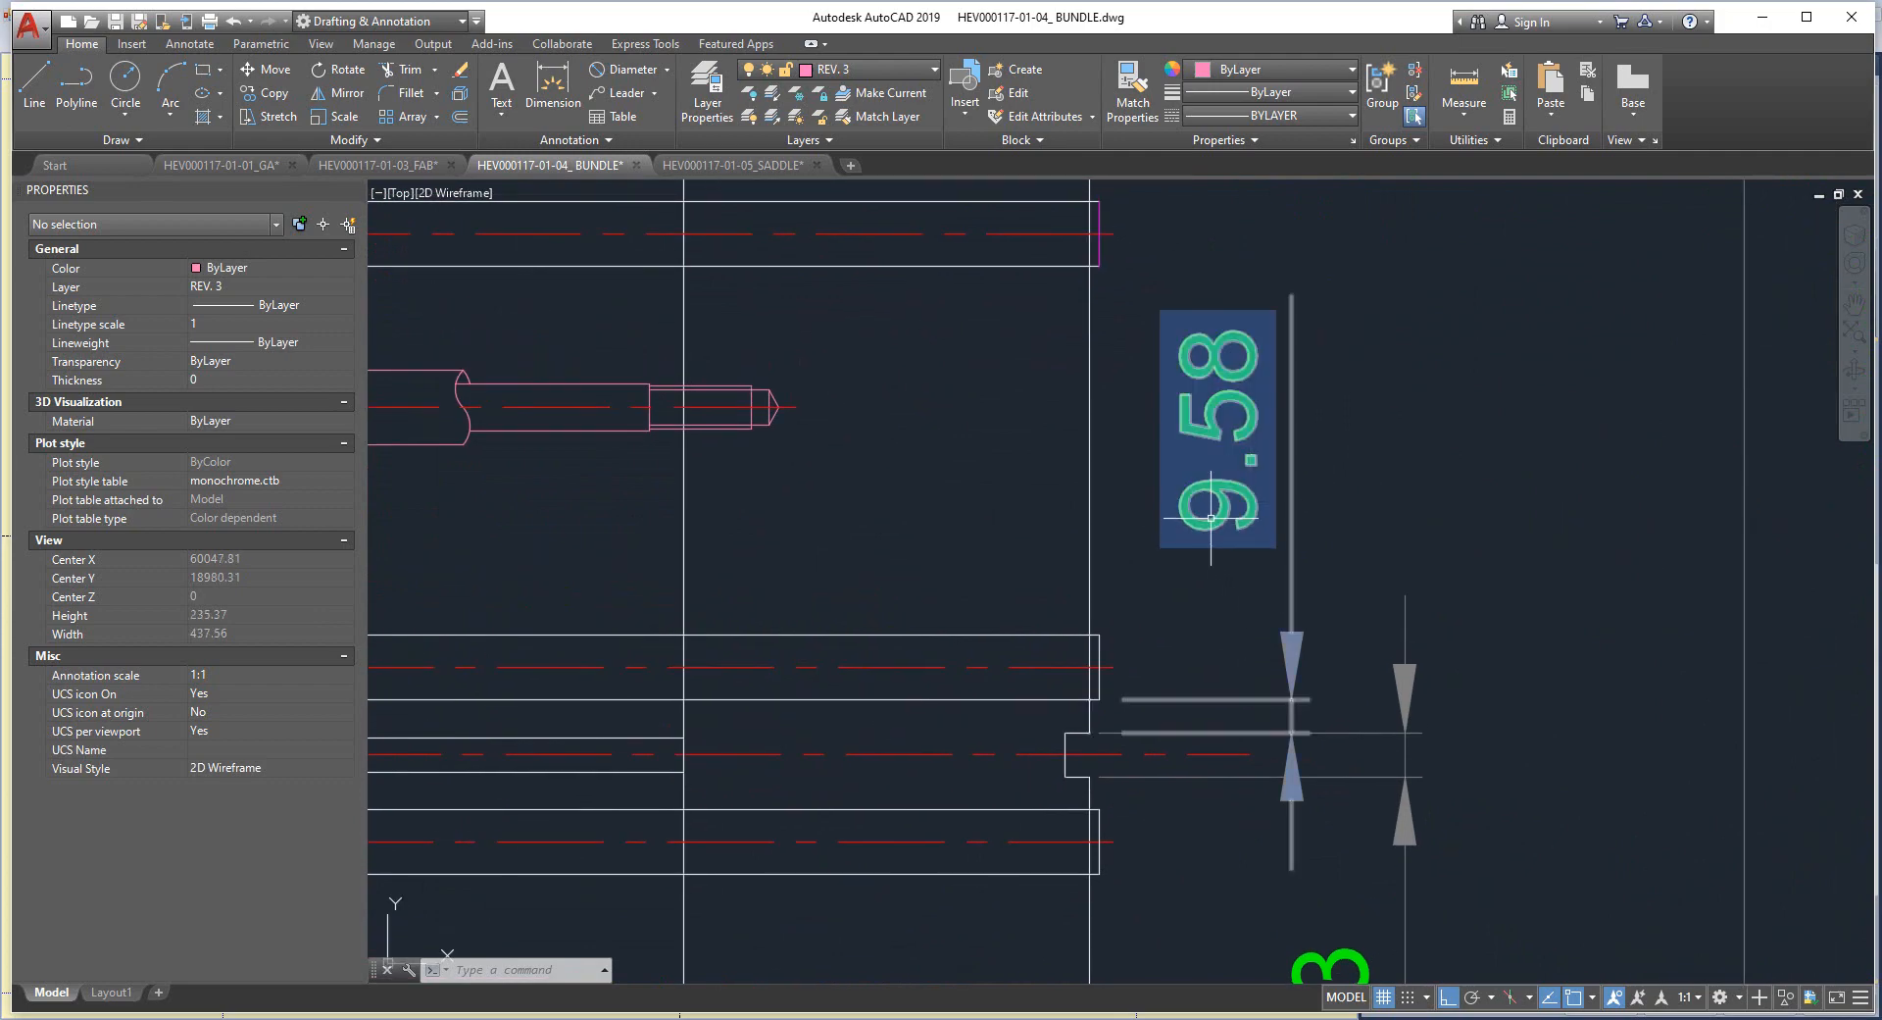
{"action": "left_click", "coordinate": [1579, 951]}
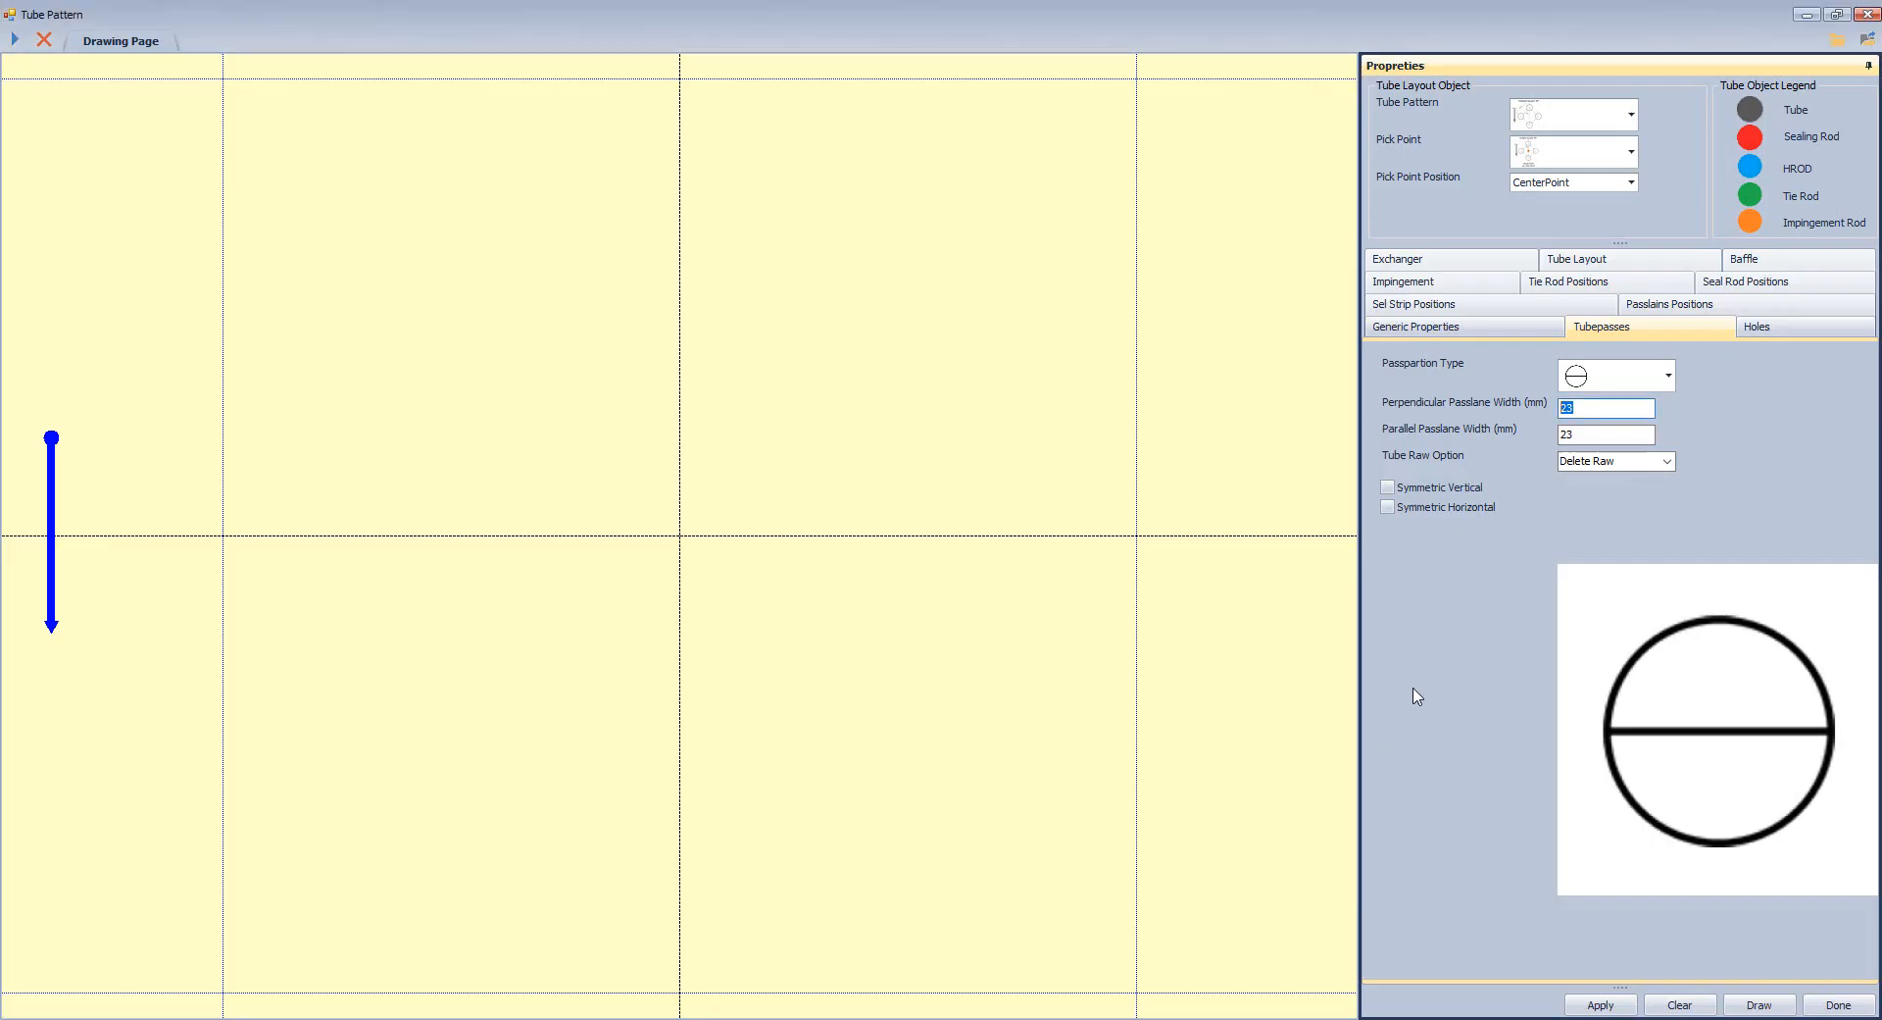
{"action": "type", "text": "9.58"}
{"action": "key", "text": "Return"}
{"action": "key", "text": "Tab"}
{"action": "type", "text": "9.58"}
{"action": "left_click", "coordinate": [1439, 488]}
{"action": "left_click", "coordinate": [1441, 510]}
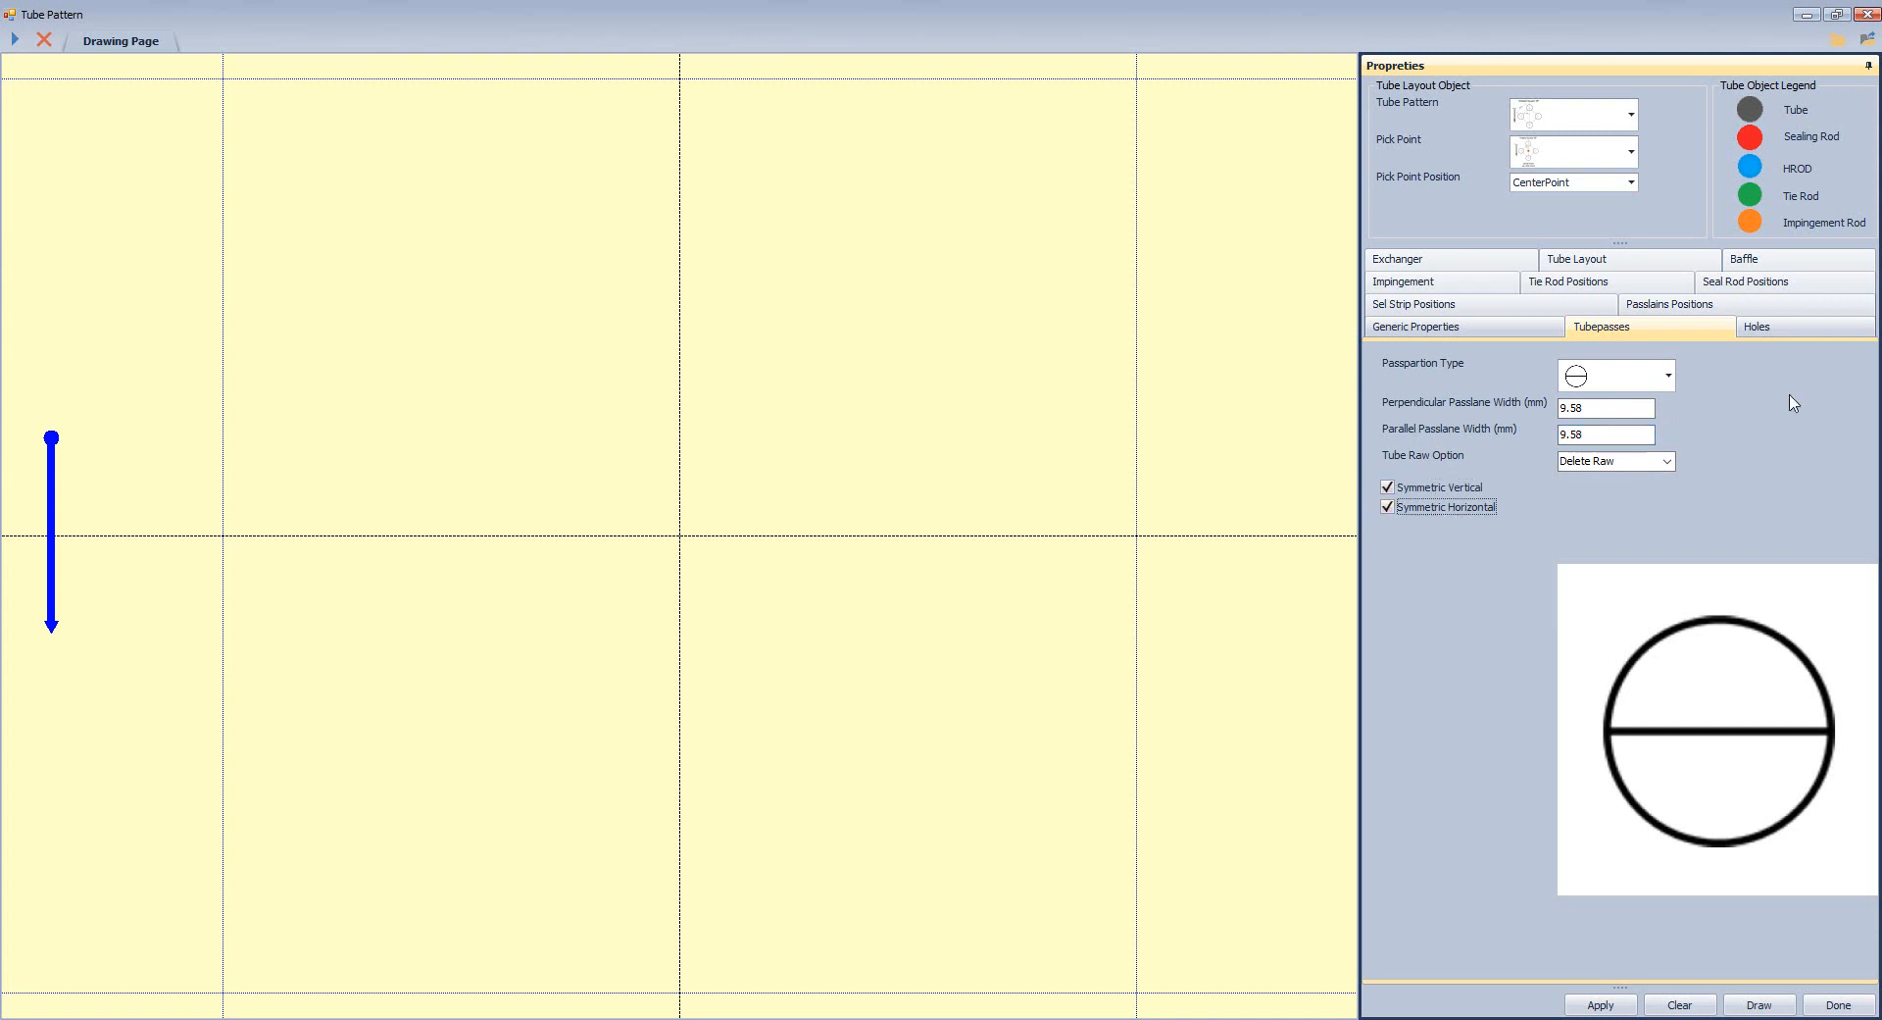
Set the tie rod diameter and tie rod hole diameter to 12 mm, and enable horizontal and vertical symmetry for the holes.
{"action": "left_click", "coordinate": [1791, 330]}
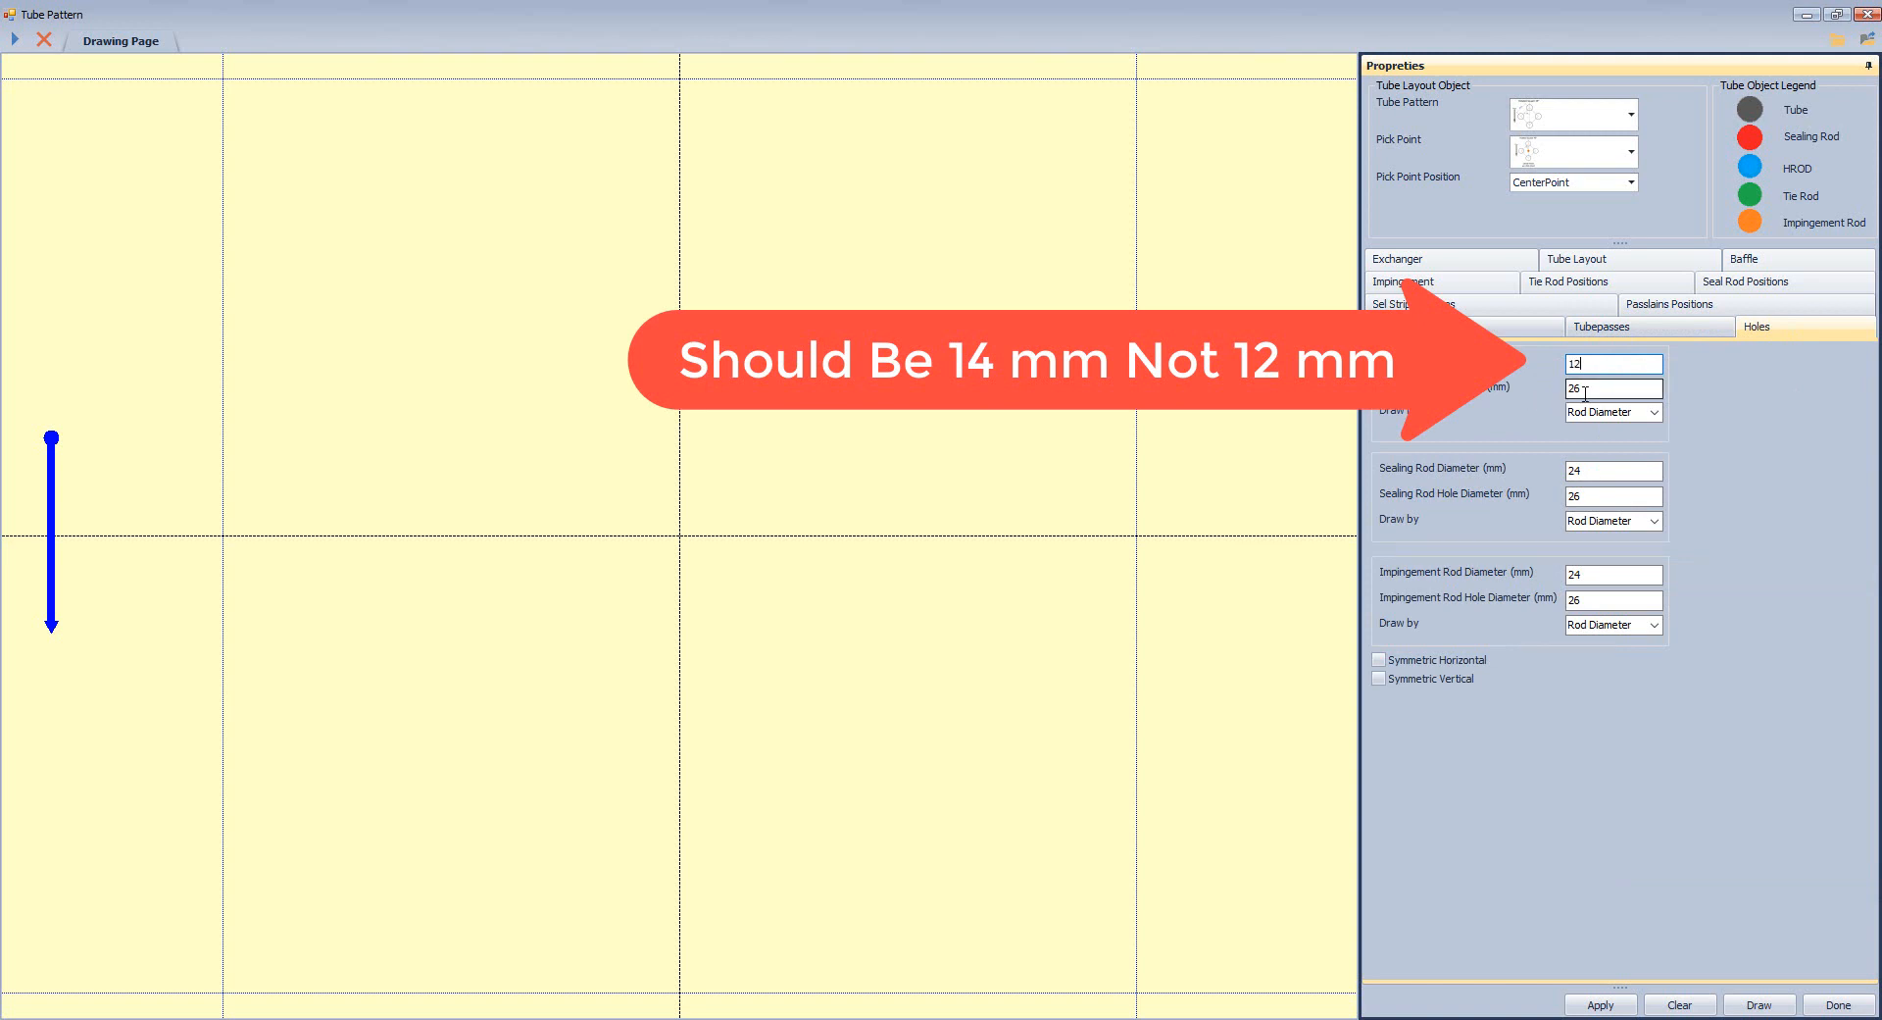
{"action": "key", "text": "Tab"}
{"action": "type", "text": "1"}
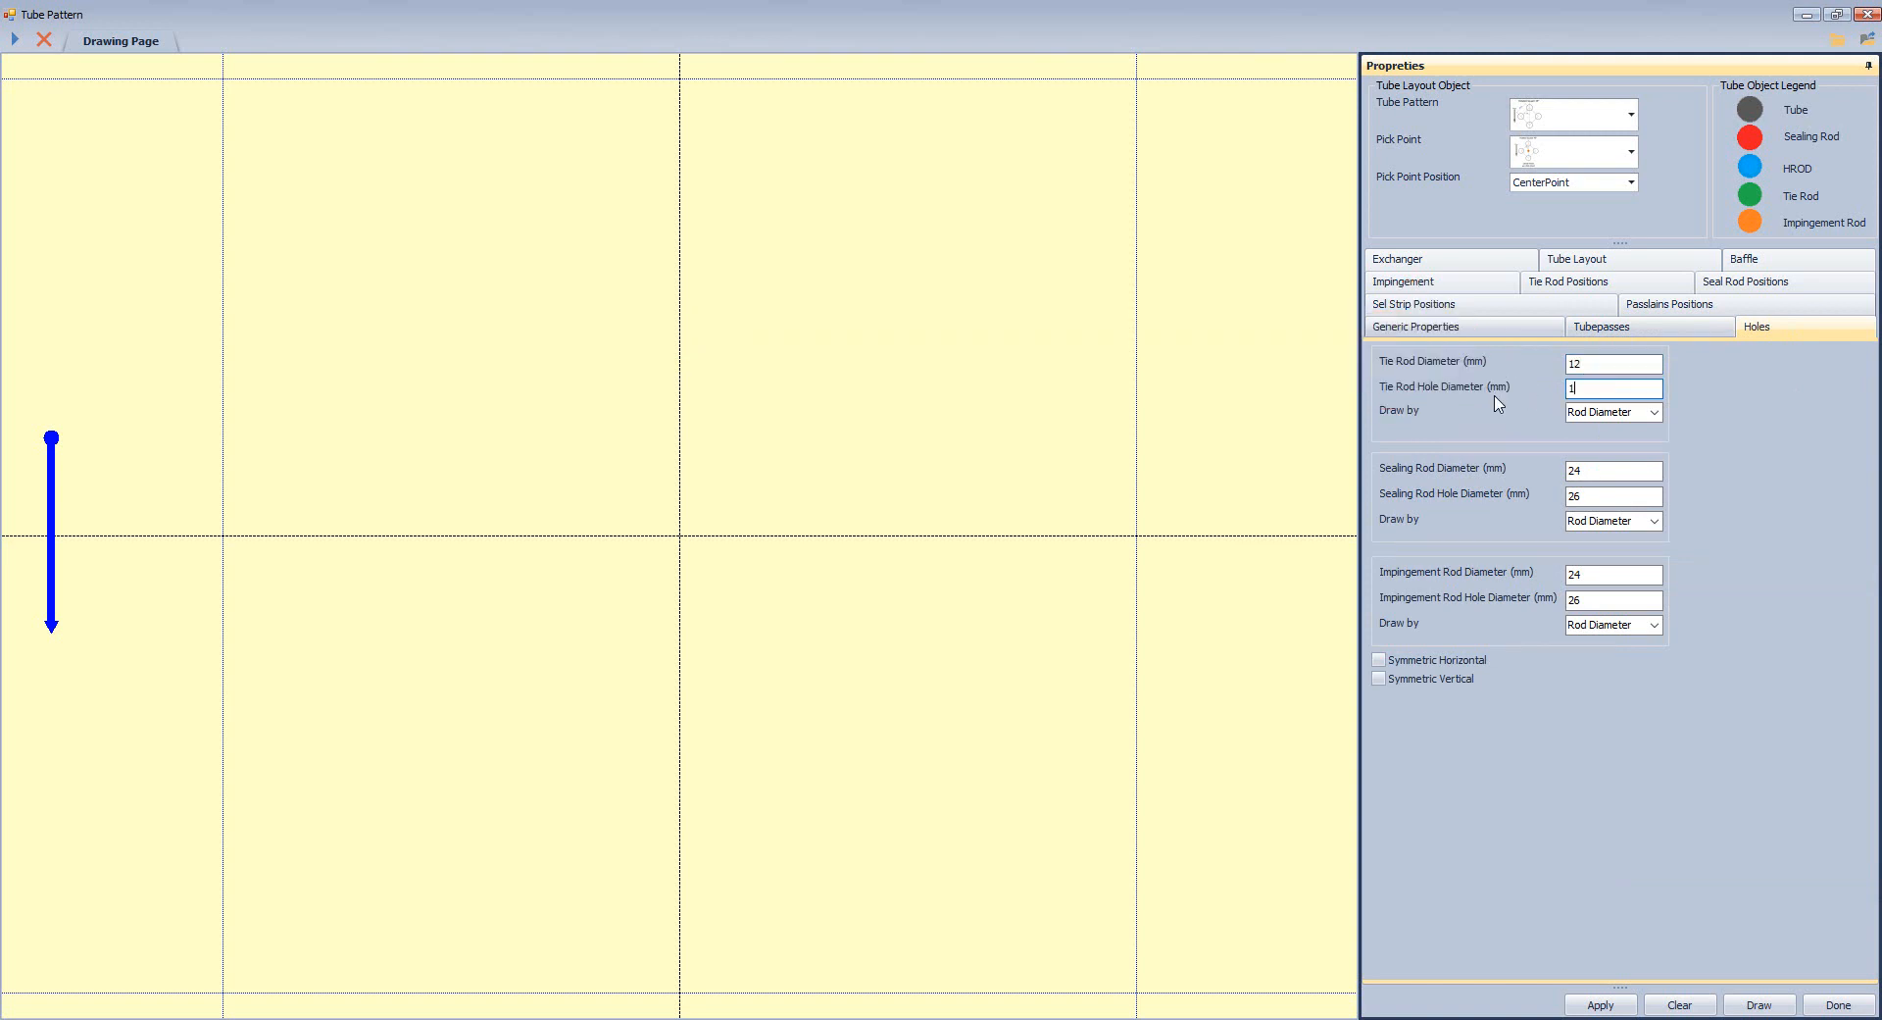
{"action": "type", "text": "2"}
{"action": "double_click", "coordinate": [1574, 468]}
{"action": "left_click", "coordinate": [1459, 660]}
{"action": "left_click", "coordinate": [1432, 678]}
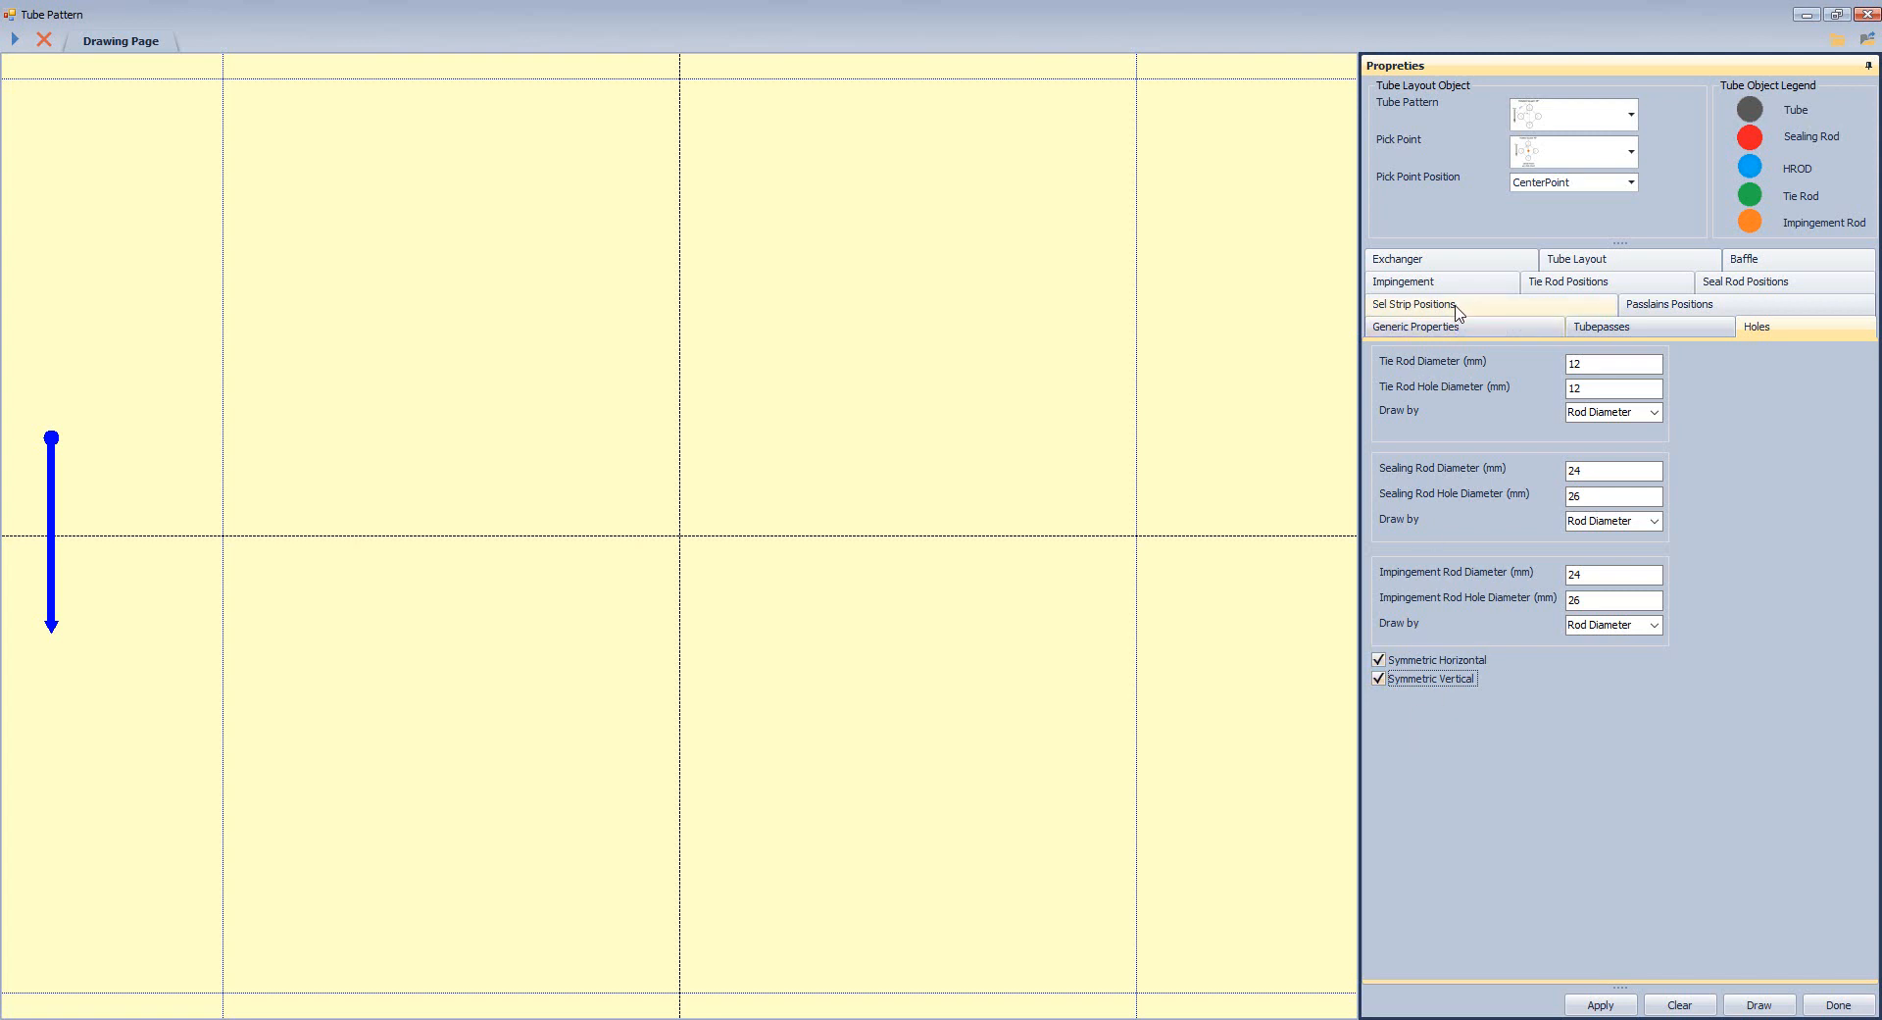
Check the tie rod details in the bundle drawing and set the tie rod hole depth to 20 mm.
{"action": "left_click", "coordinate": [1566, 283]}
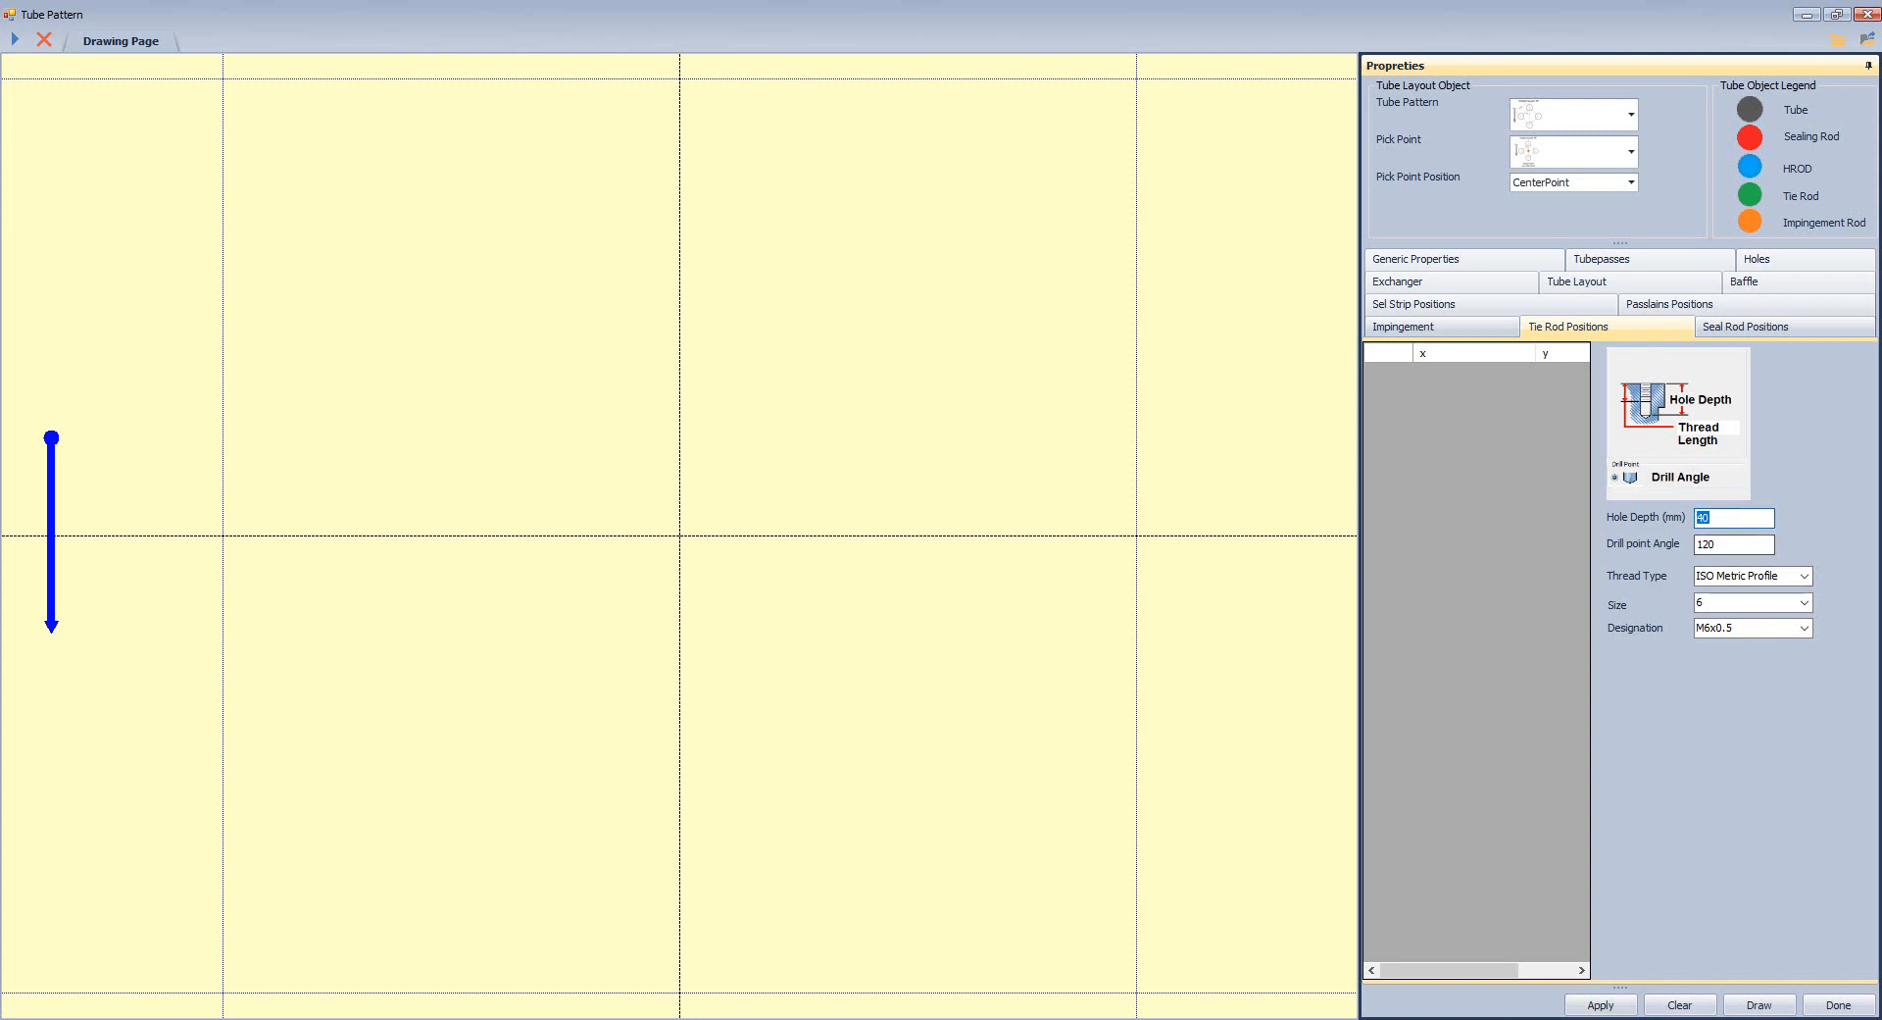
{"action": "mouse_move", "coordinate": [1409, 1019]}
{"action": "left_click", "coordinate": [1514, 946]}
{"action": "scroll", "coordinate": [1423, 617], "scroll_direction": "down", "scroll_amount": 8}
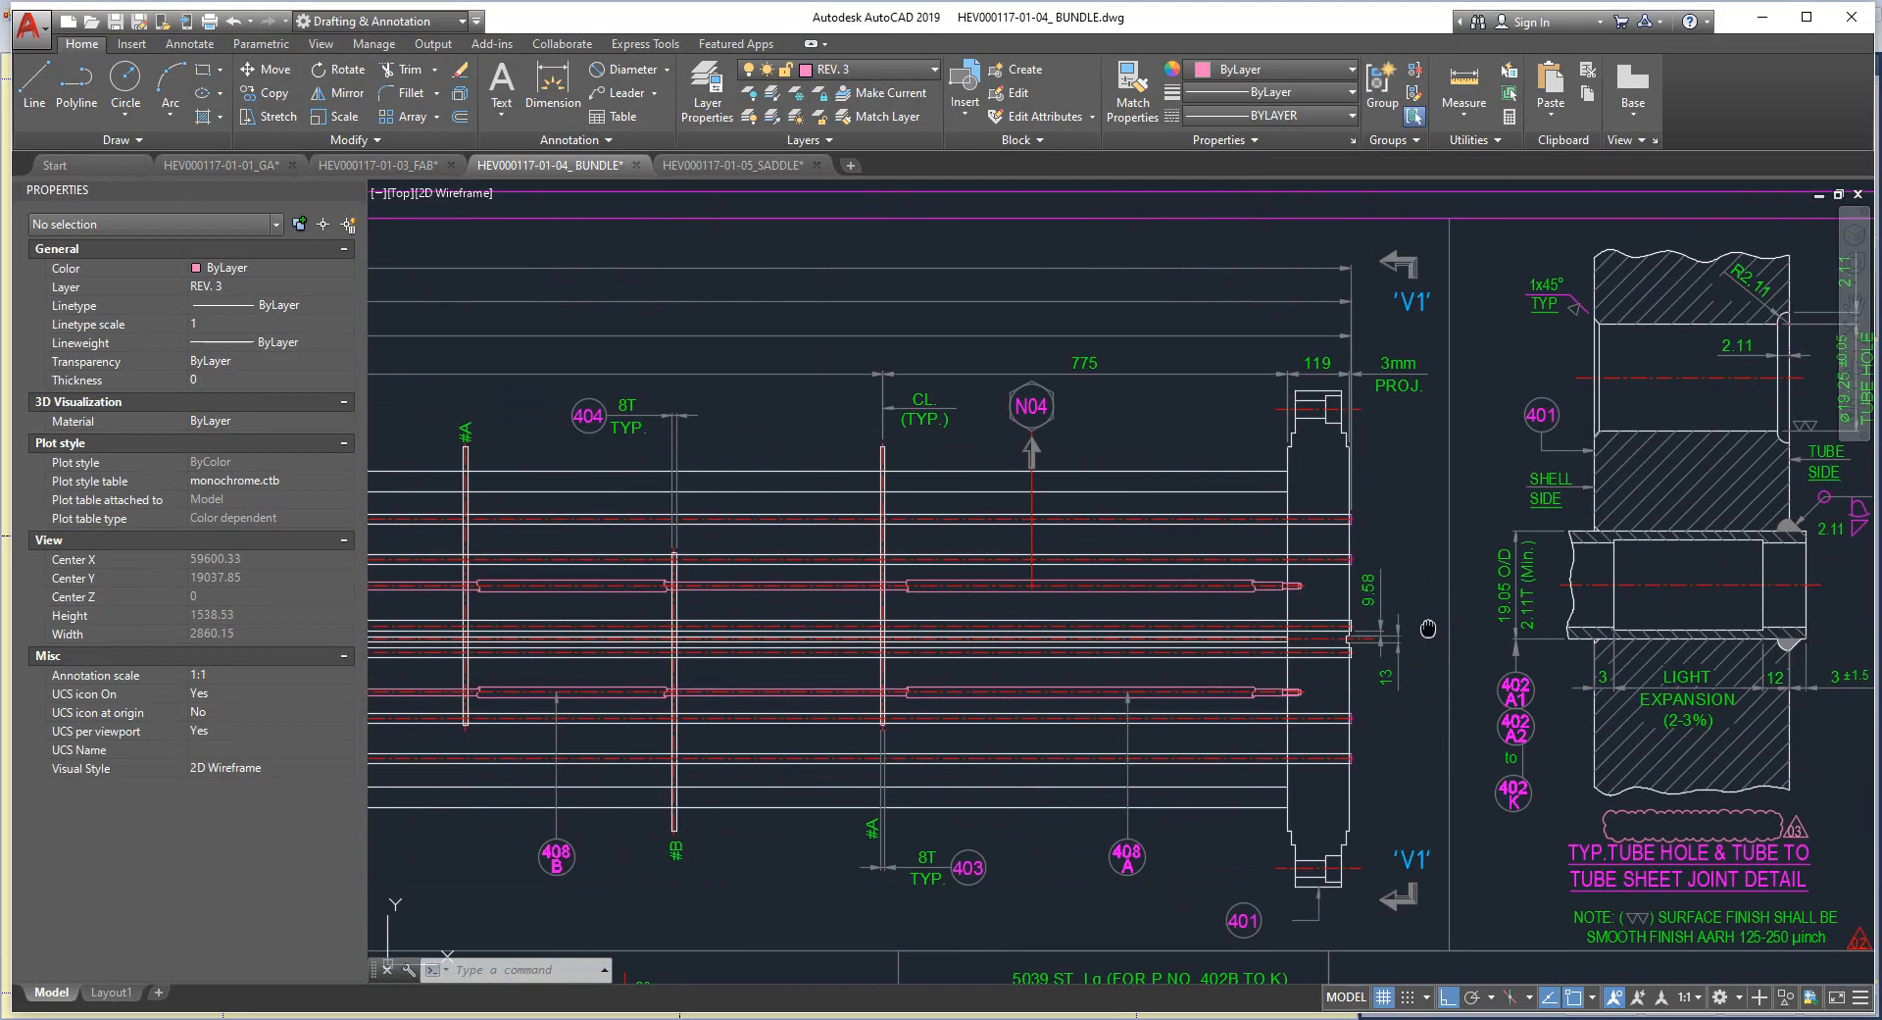
{"action": "scroll", "coordinate": [1423, 616], "scroll_direction": "up", "scroll_amount": 7}
{"action": "scroll", "coordinate": [1423, 616], "scroll_direction": "up", "scroll_amount": 2}
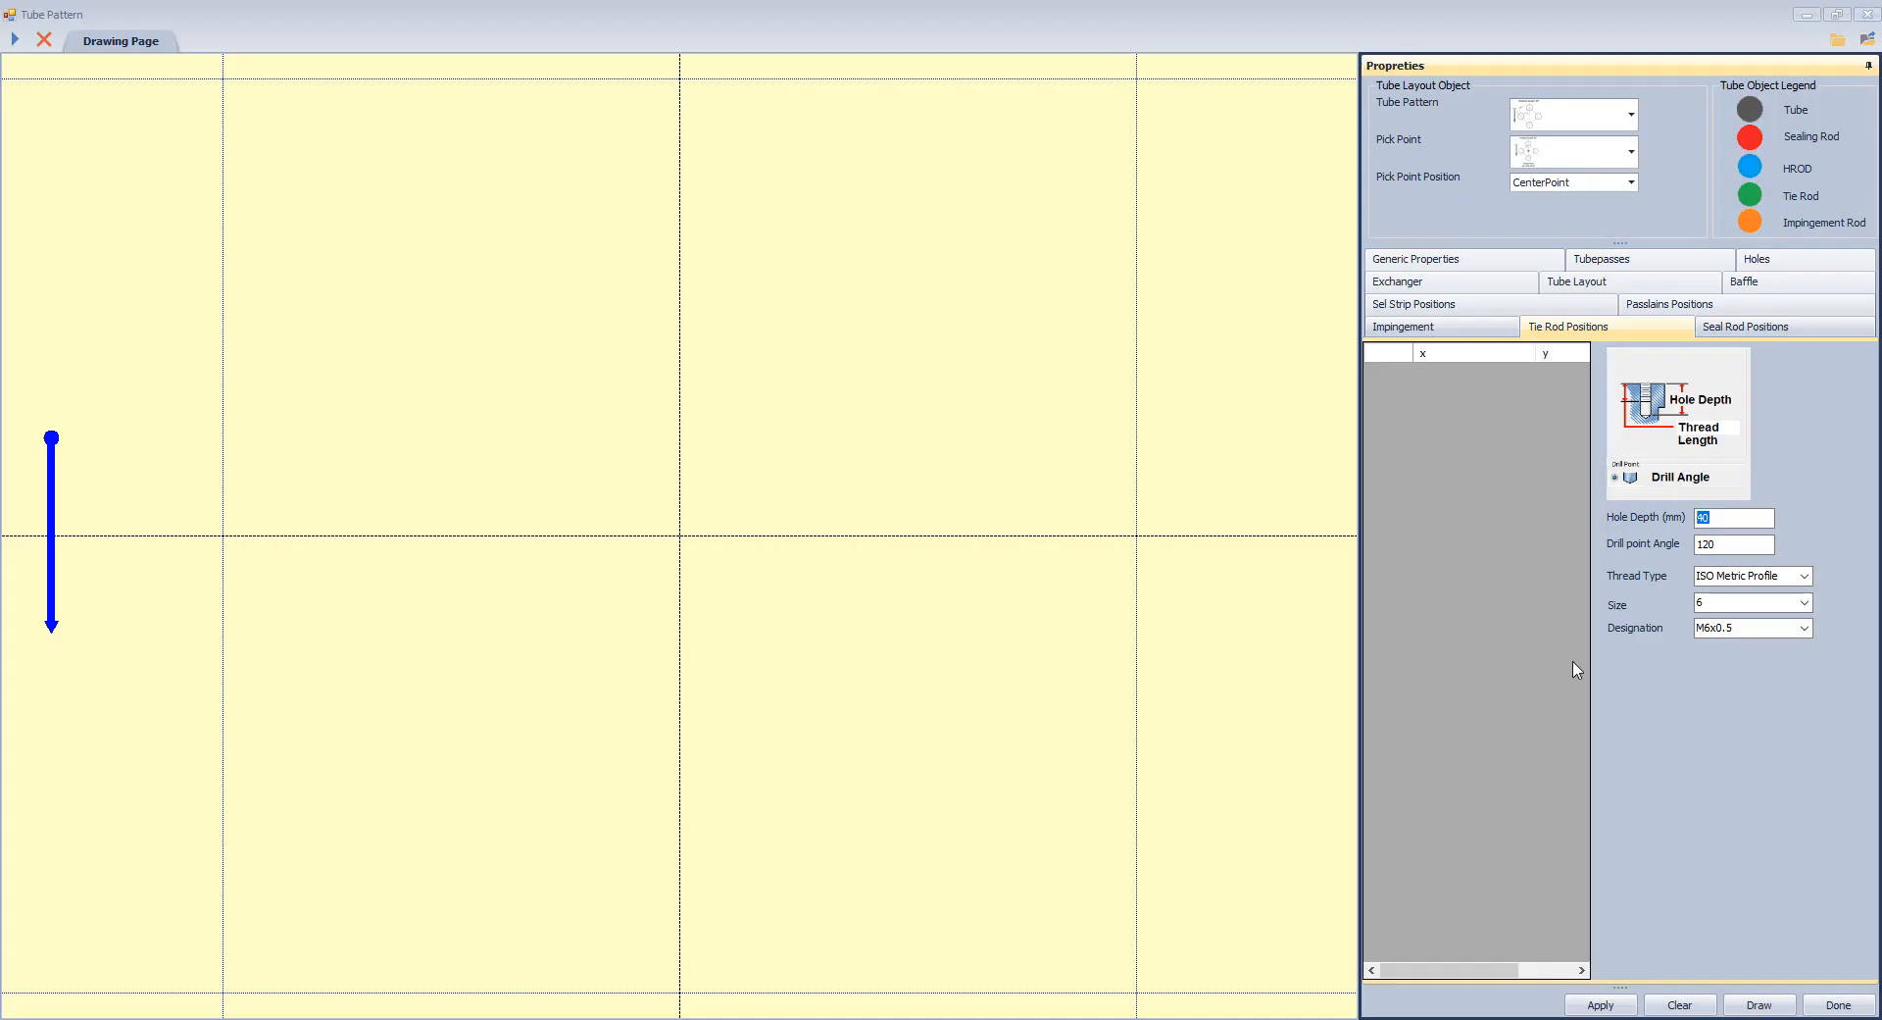
{"action": "type", "text": "20"}
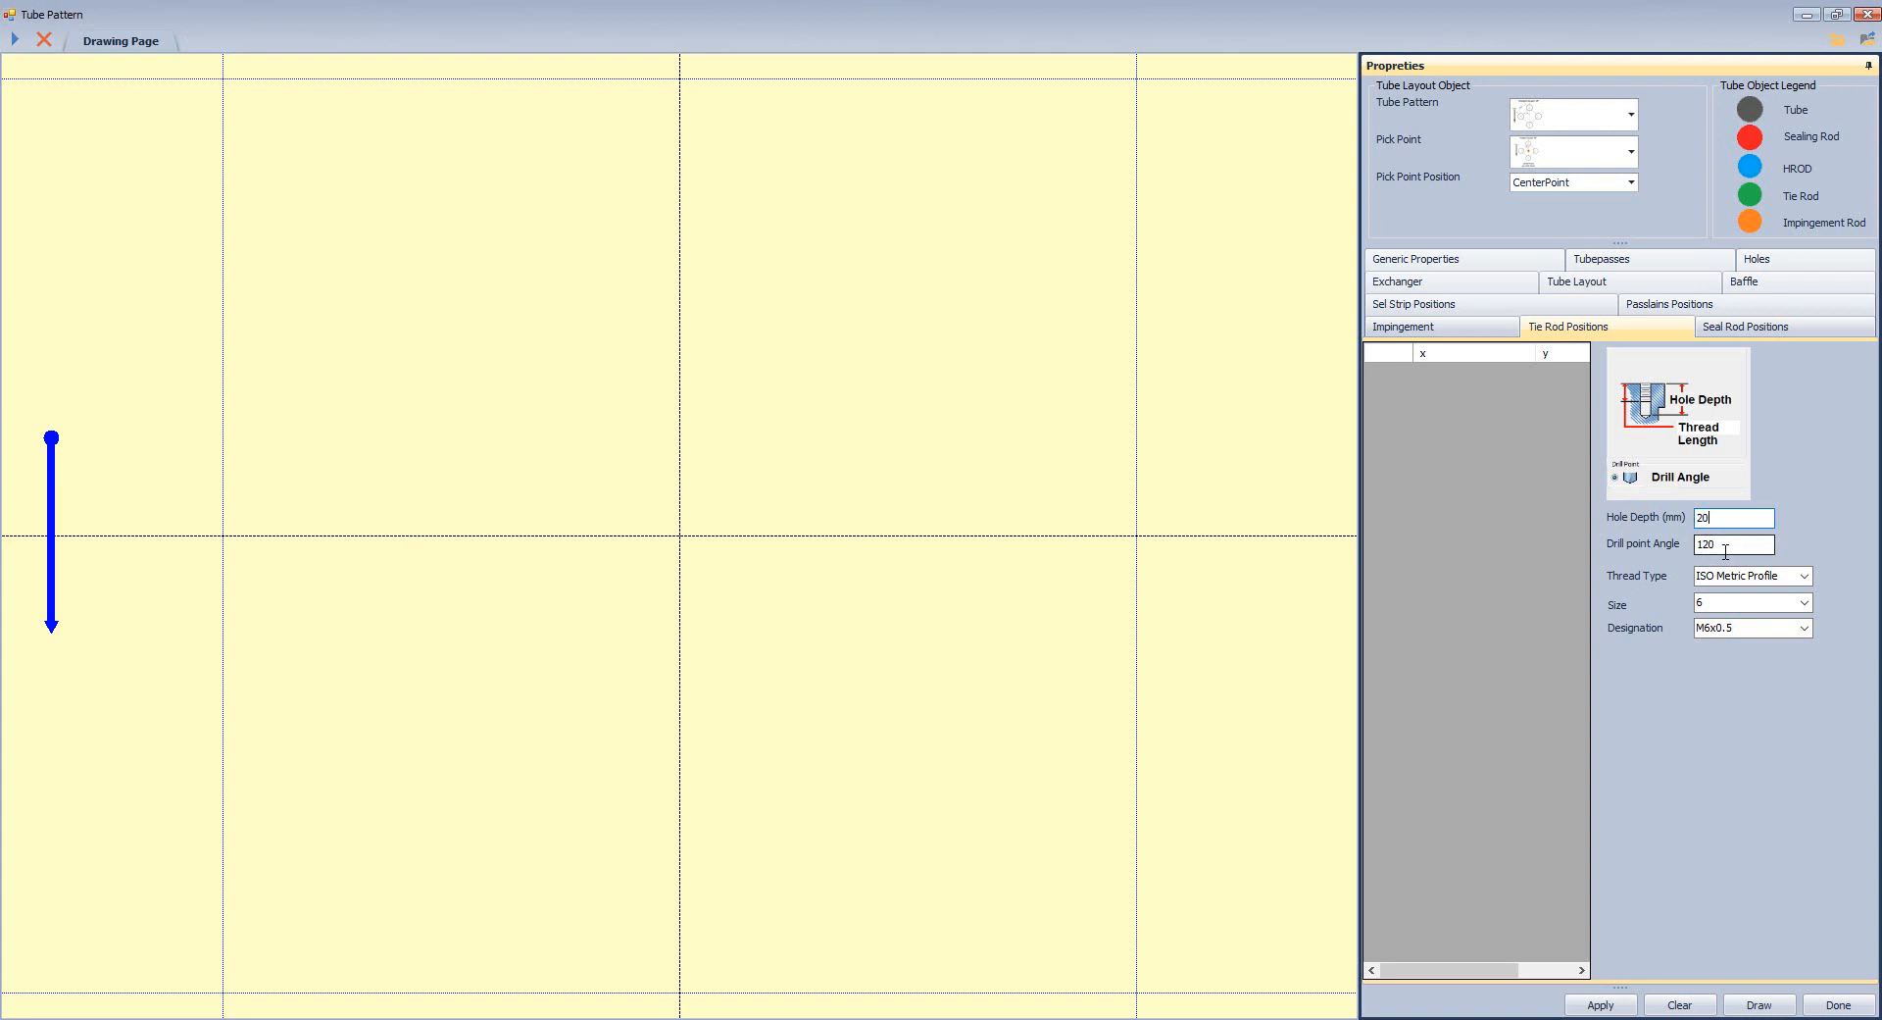
Set the tie rod hole's thread size to 12 with the ISO Metric Profile thread type.
{"action": "left_click_drag", "start_coordinate": [1748, 551], "coordinate": [1687, 578]}
{"action": "left_click", "coordinate": [1804, 602]}
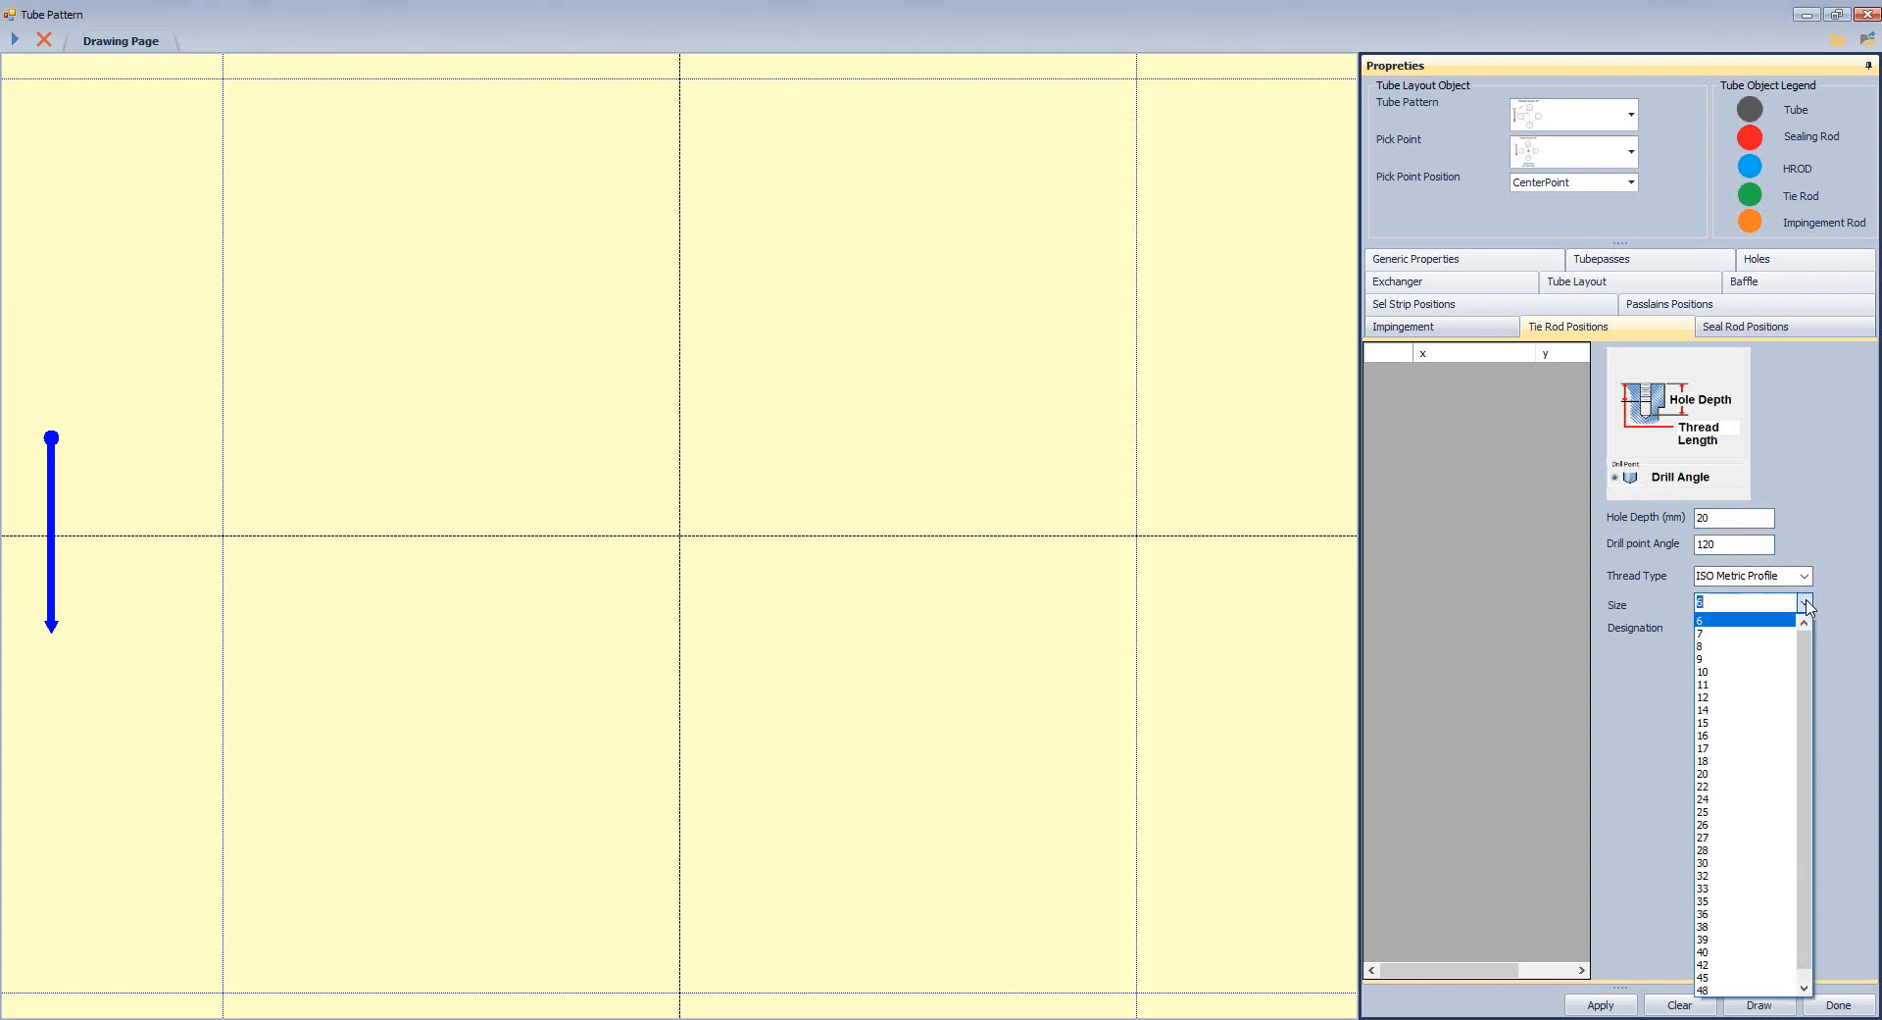
{"action": "left_click", "coordinate": [1725, 697]}
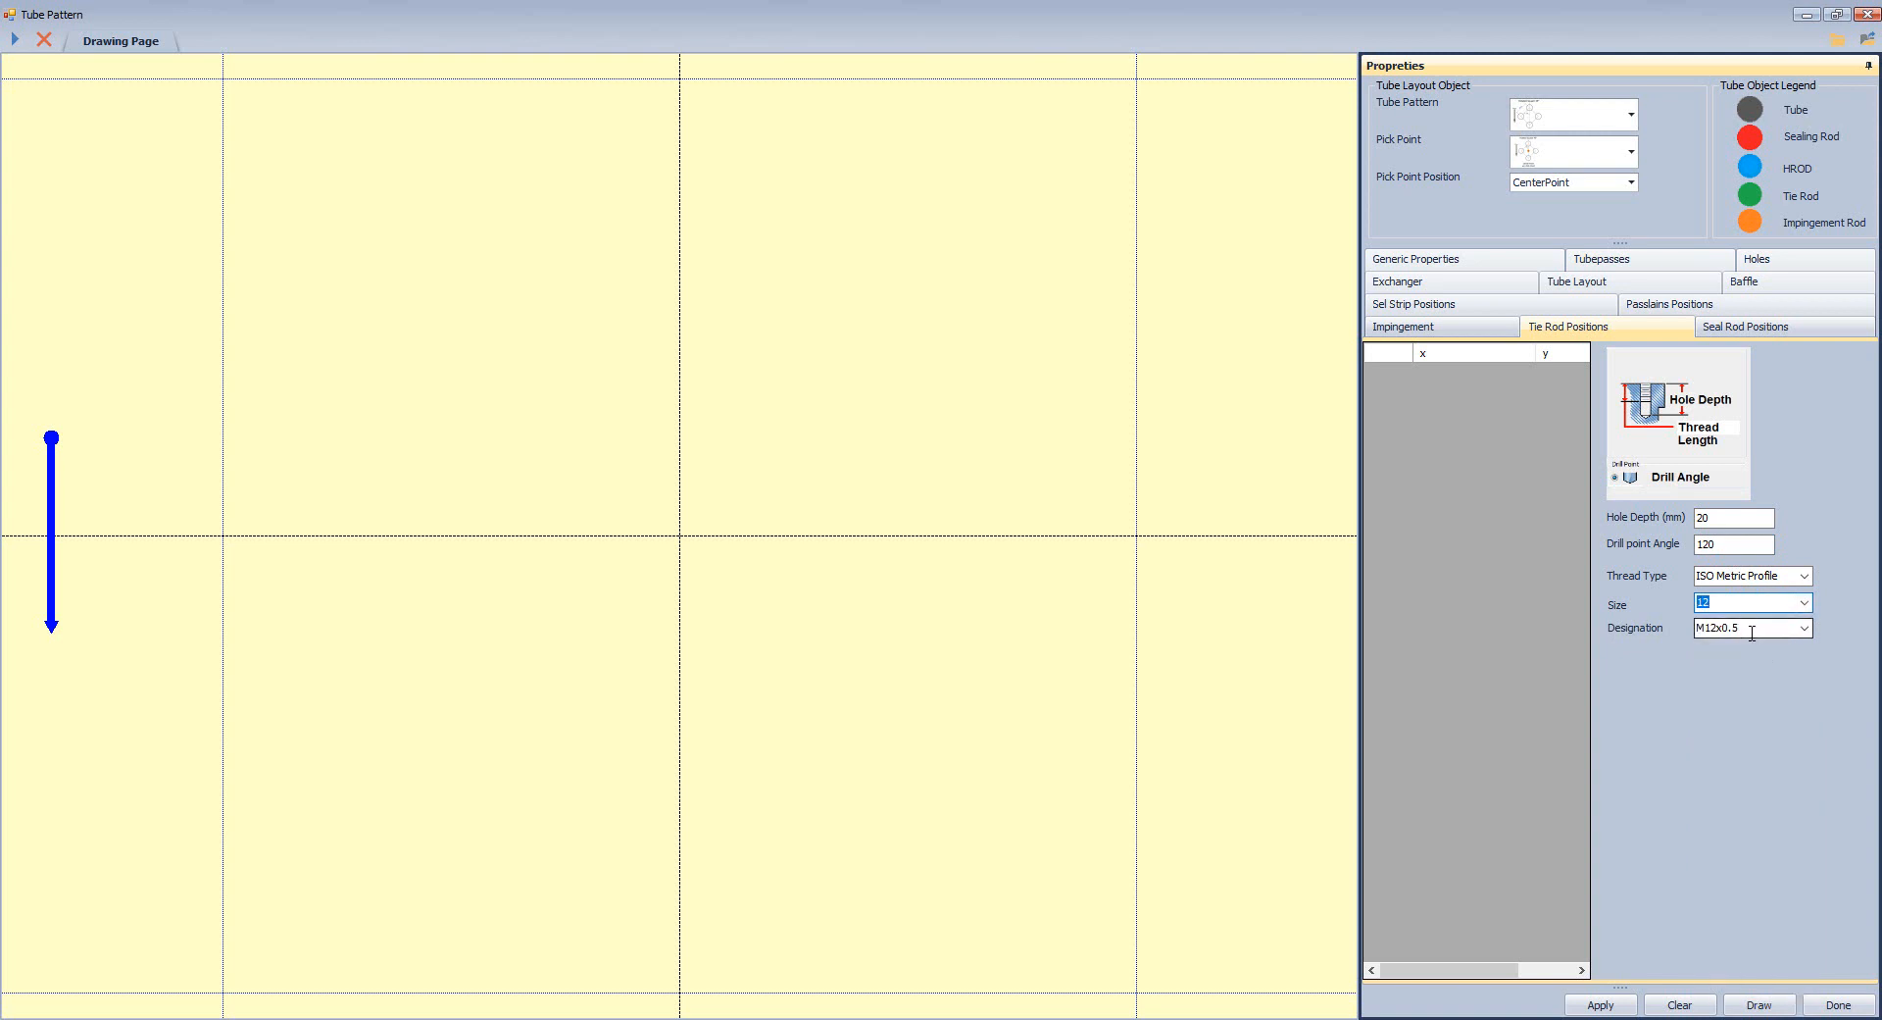
Review the seal rod, tube layout and generic settings, and draw the tube layout.
{"action": "left_click", "coordinate": [1750, 327]}
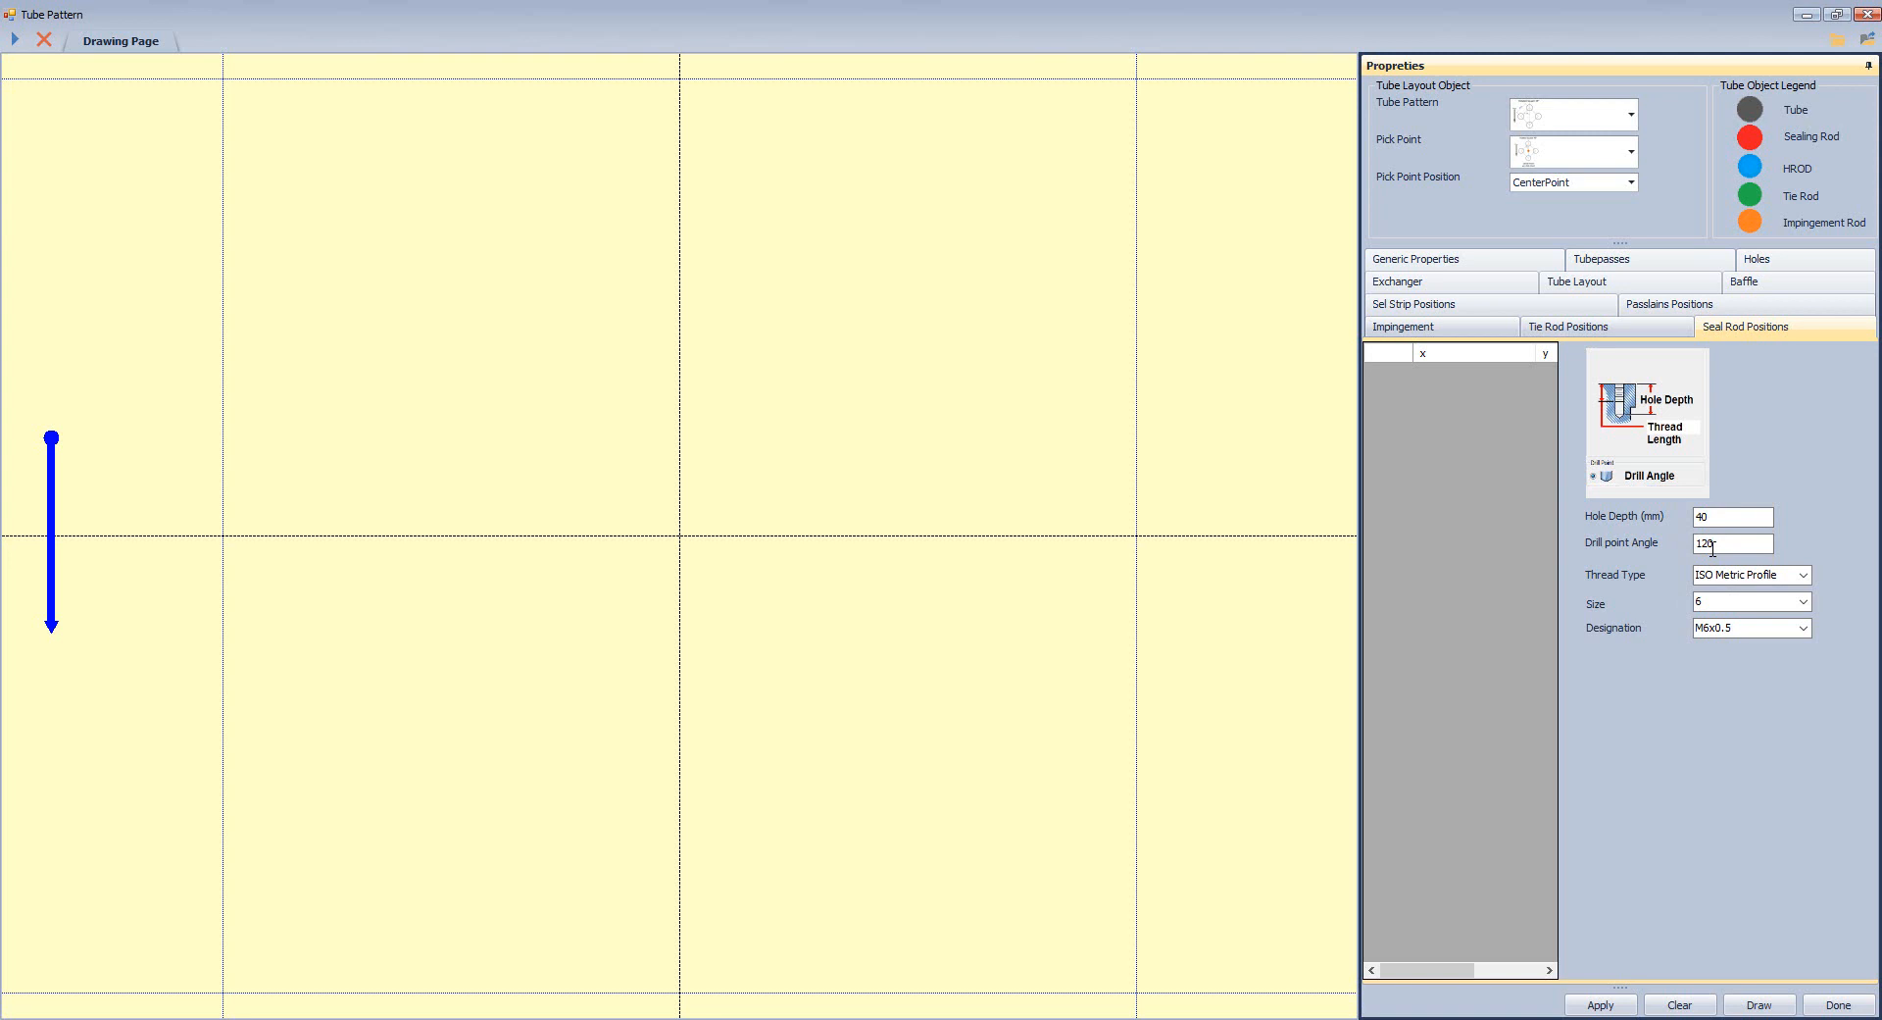
{"action": "left_click", "coordinate": [1583, 283]}
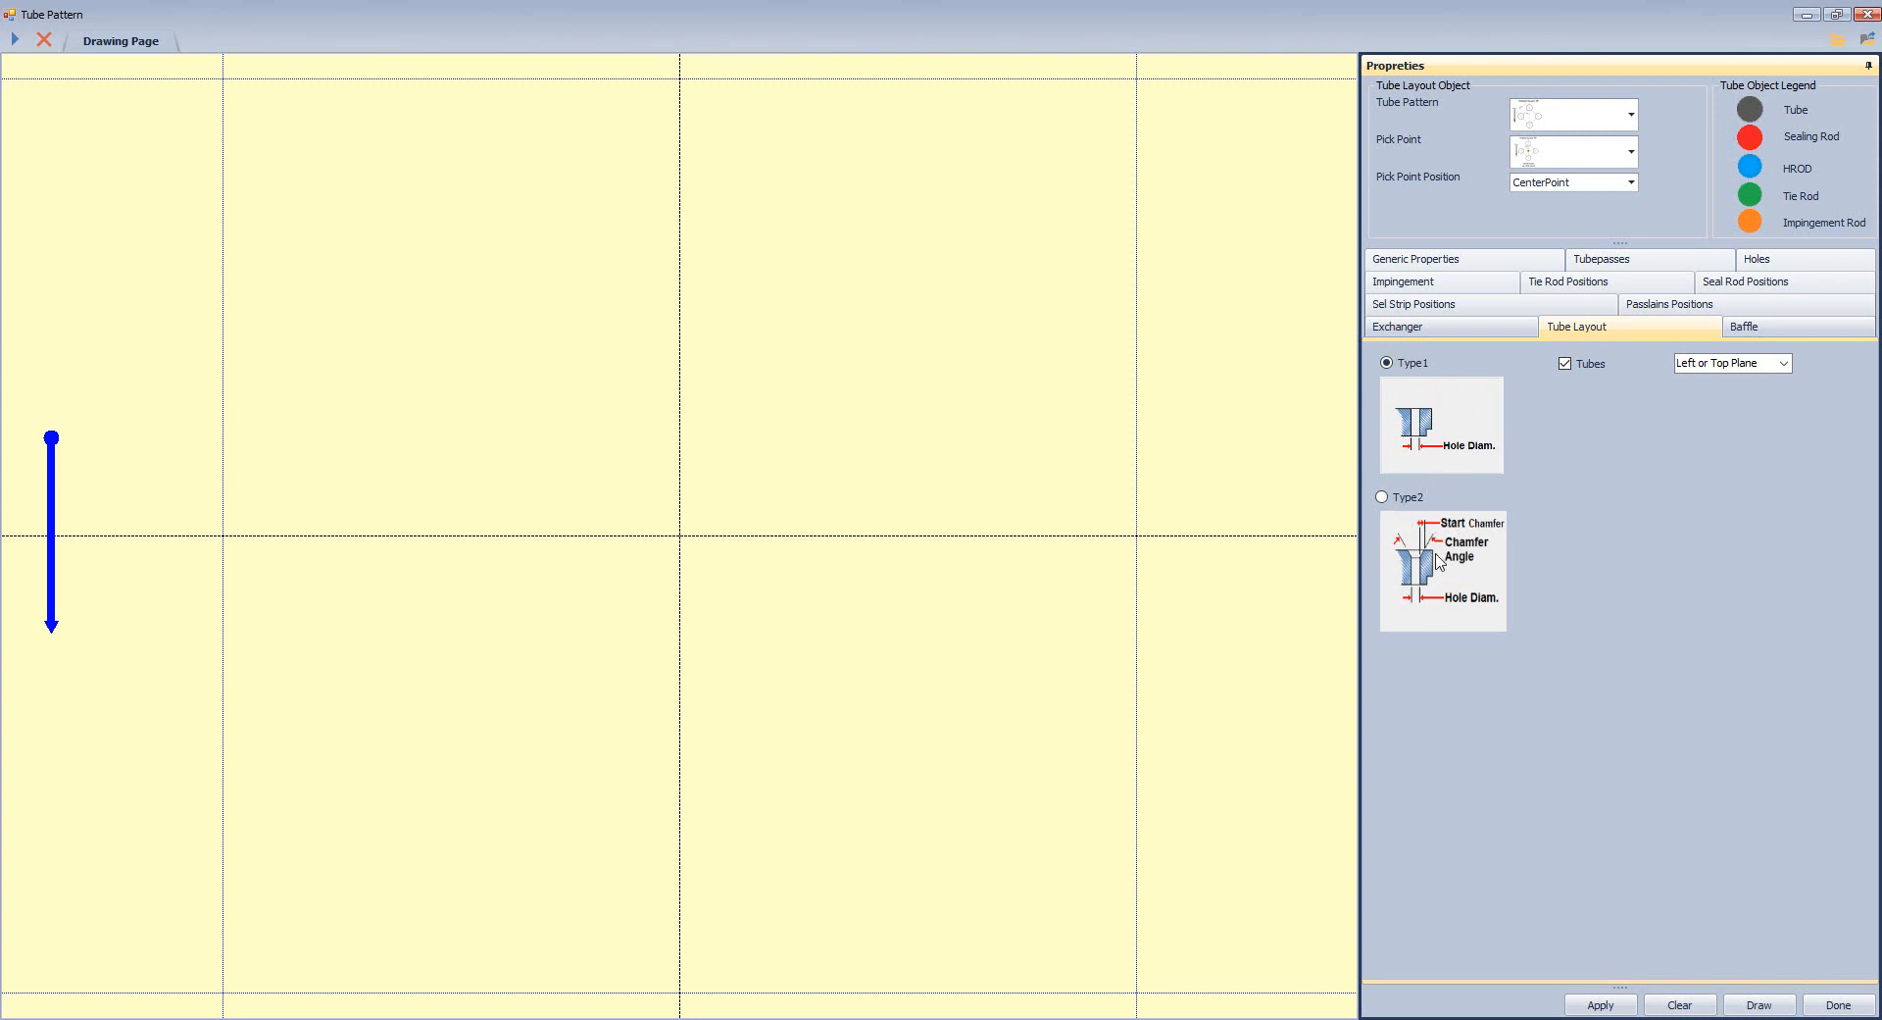
{"action": "left_click", "coordinate": [1433, 260]}
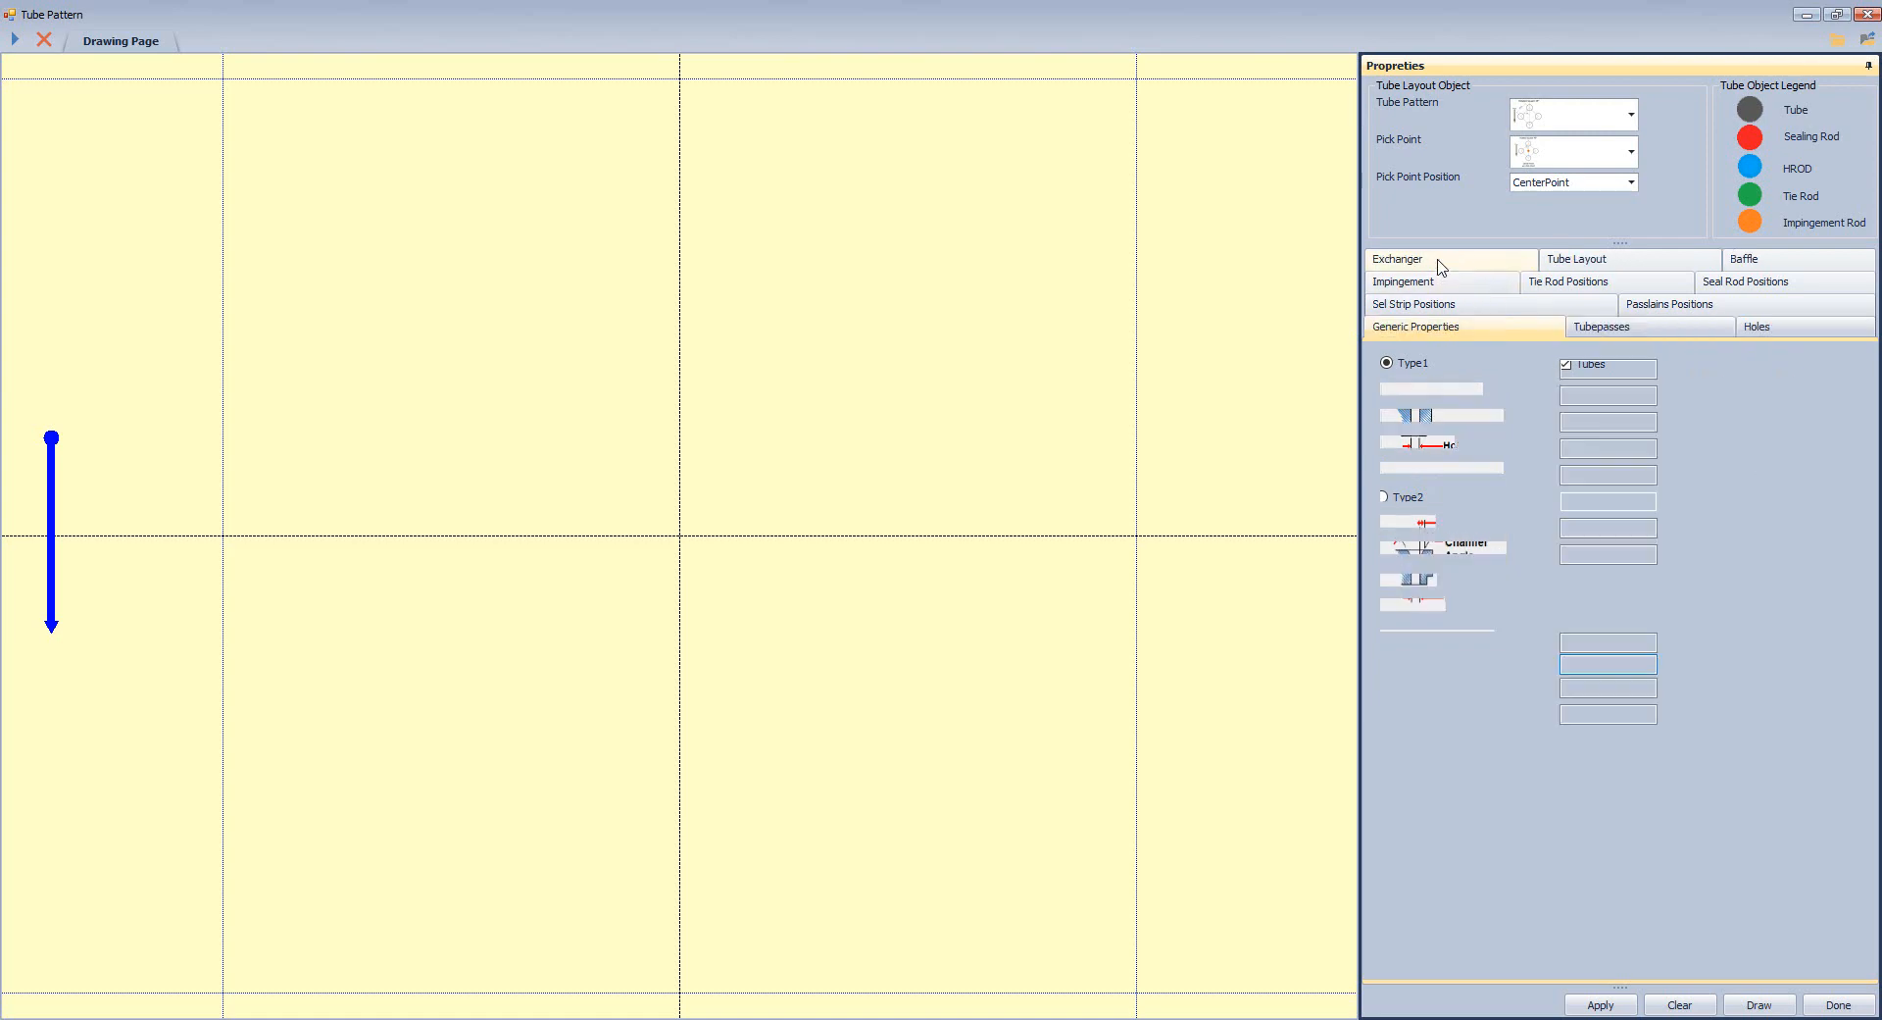
{"action": "left_click", "coordinate": [1760, 1005]}
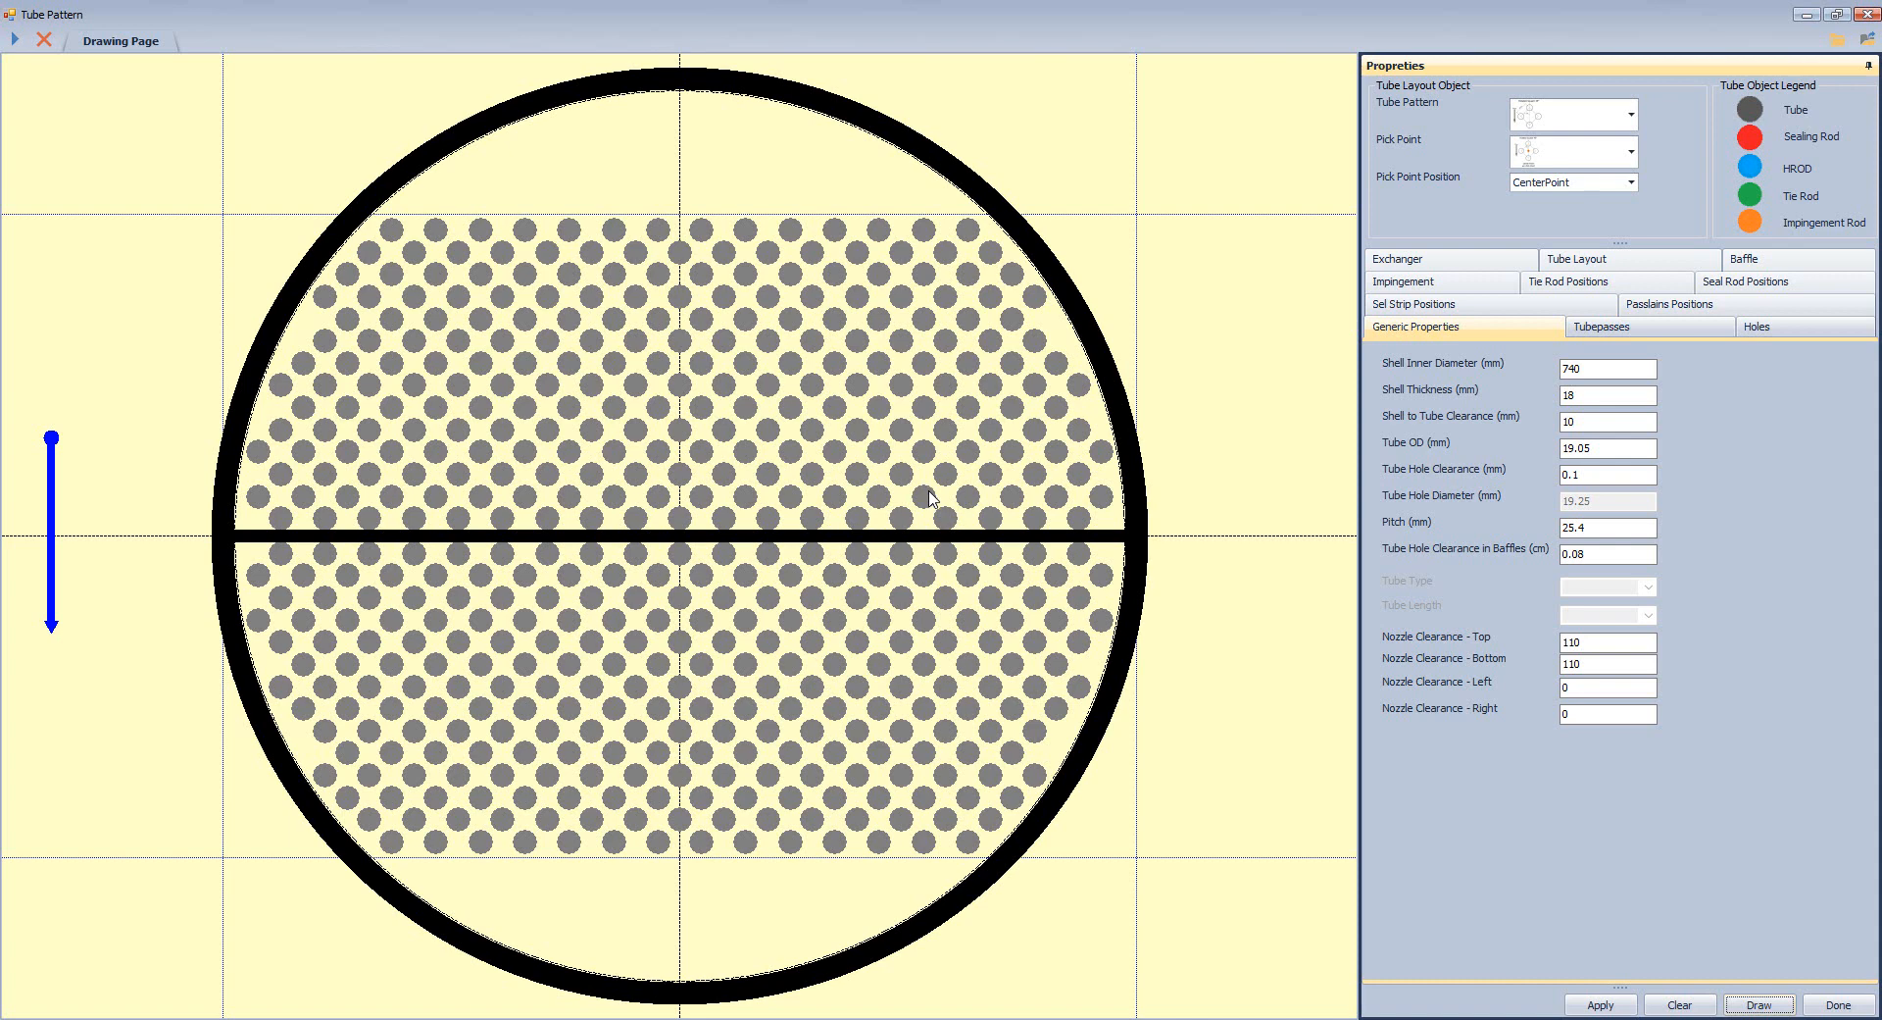
Check the tube pitch detail in the AutoCAD bundle drawing, set the tube pattern to Square 90° with its pick point, and redraw the layout.
{"action": "left_click", "coordinate": [1515, 946]}
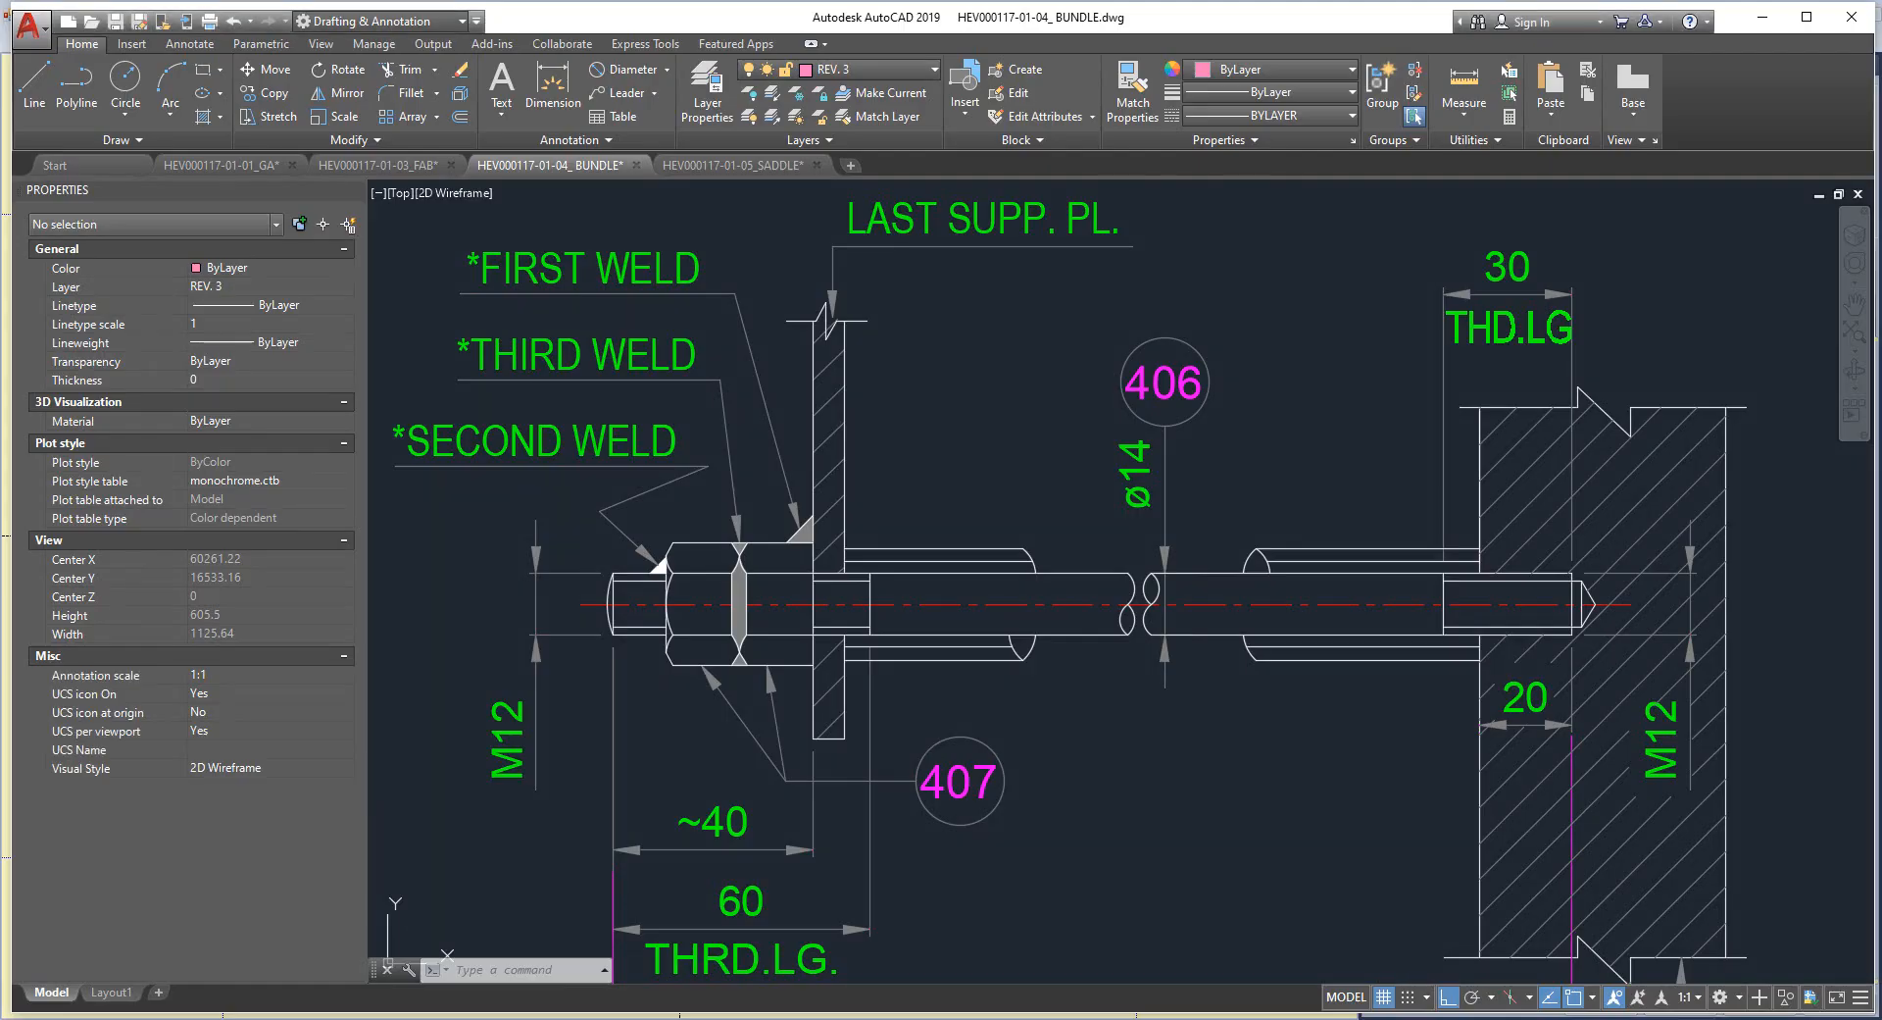
{"action": "middle_click_drag", "start_coordinate": [1275, 549], "coordinate": [1353, 545]}
{"action": "mouse_move", "coordinate": [402, 657]}
{"action": "middle_mouse_down"}
{"action": "mouse_move", "coordinate": [958, 568]}
{"action": "mouse_move", "coordinate": [1139, 698]}
{"action": "middle_mouse_up"}
{"action": "scroll", "coordinate": [690, 491], "scroll_direction": "up", "scroll_amount": 5}
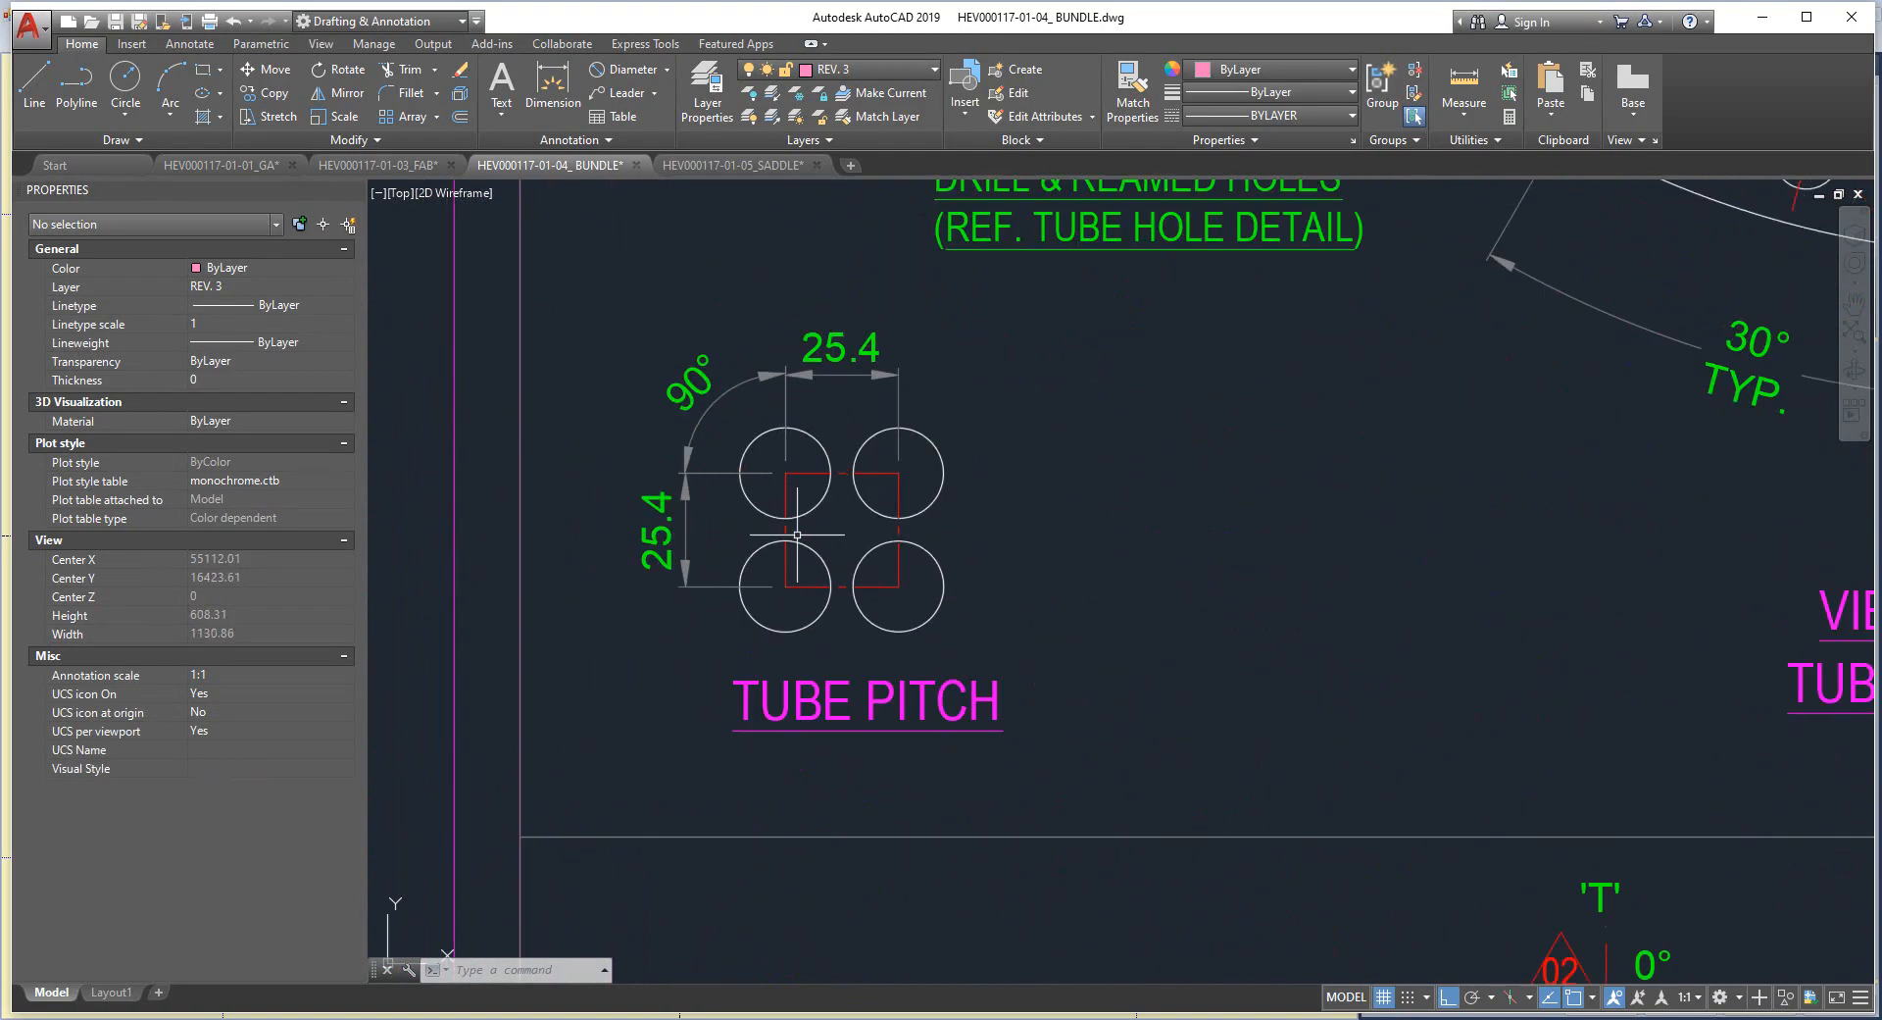
{"action": "middle_click_drag", "start_coordinate": [794, 534], "coordinate": [744, 651]}
{"action": "left_click", "coordinate": [1549, 949]}
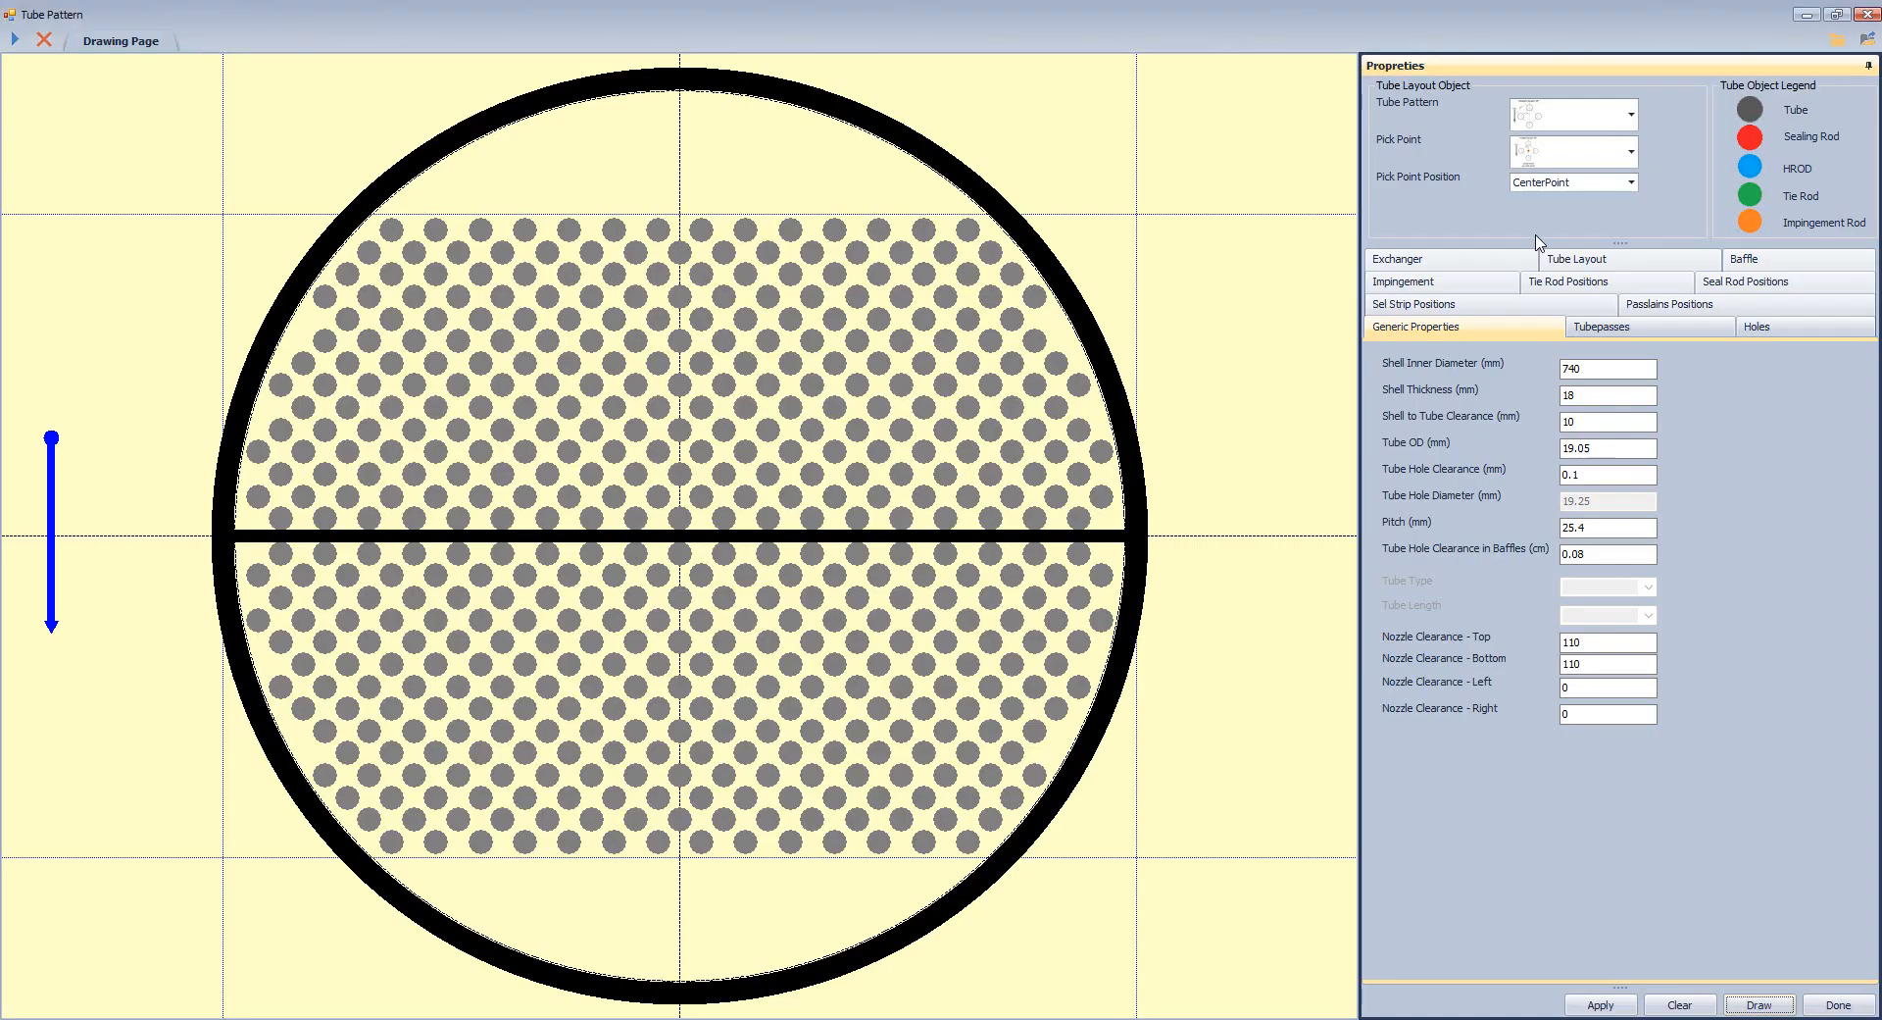
{"action": "left_click", "coordinate": [1631, 114]}
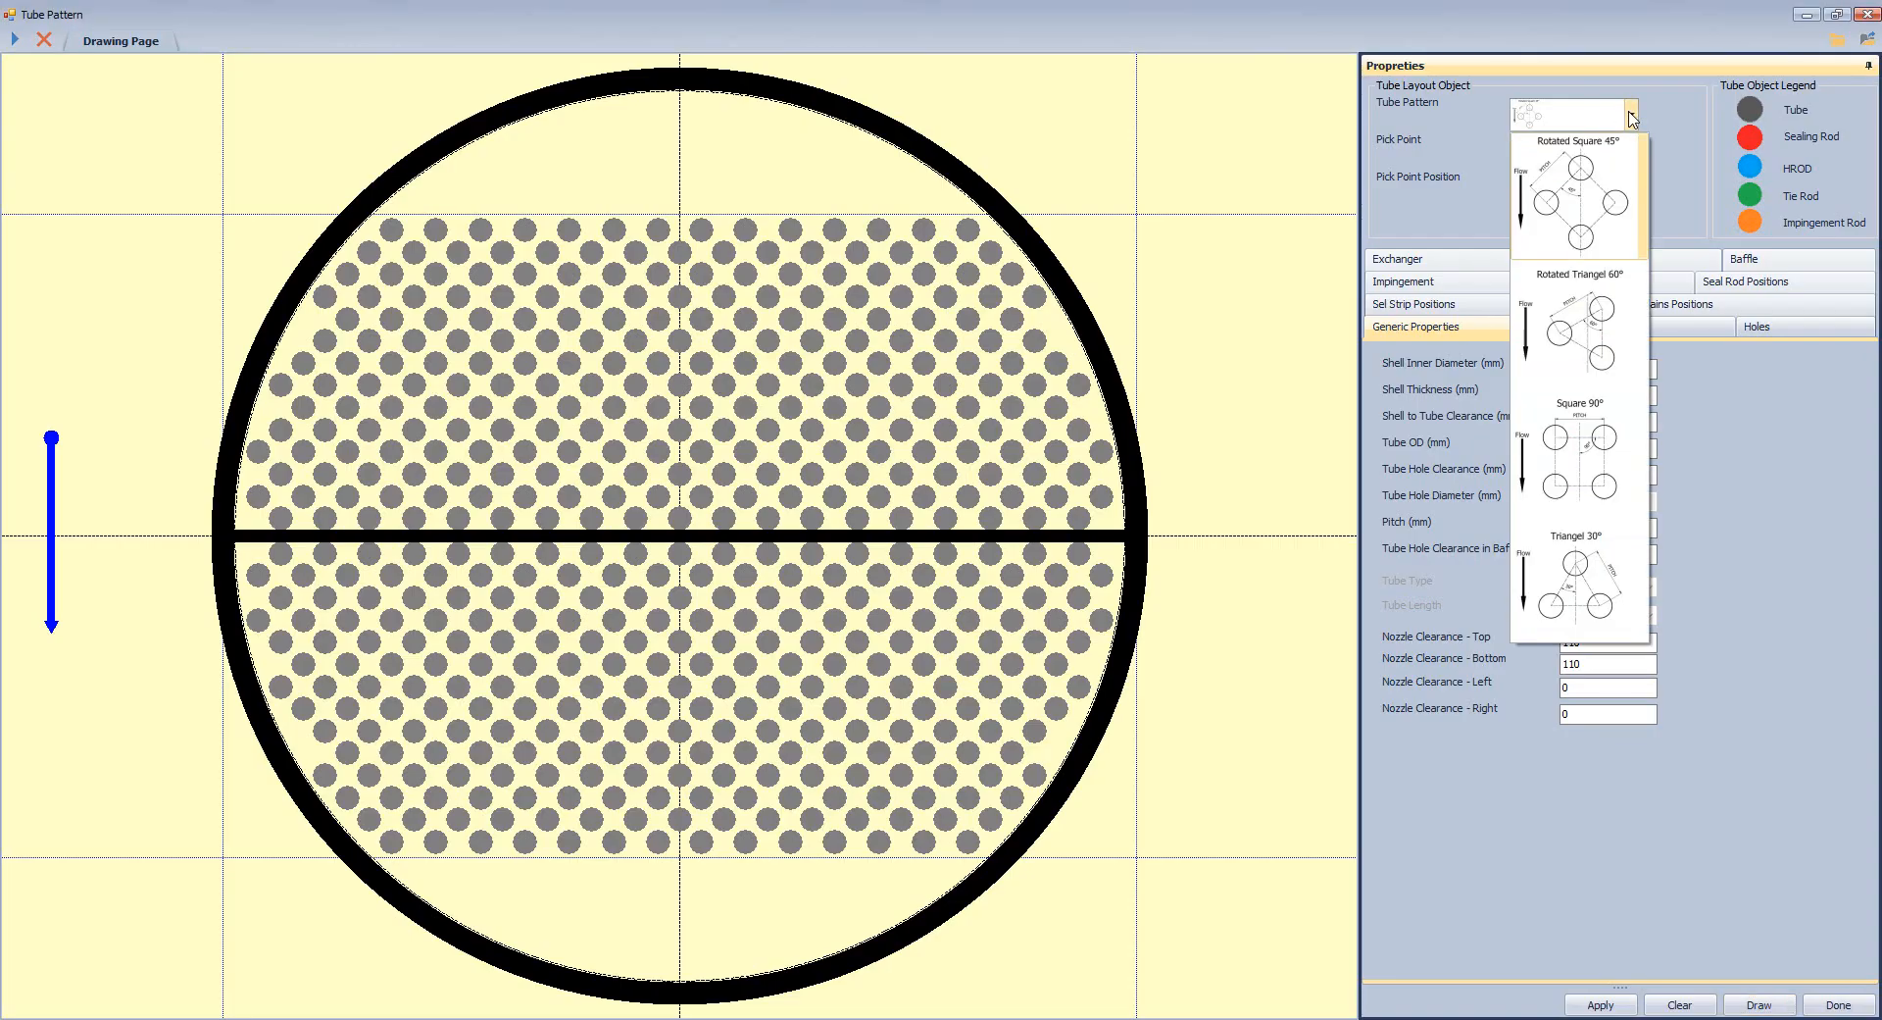
{"action": "left_click", "coordinate": [1578, 463]}
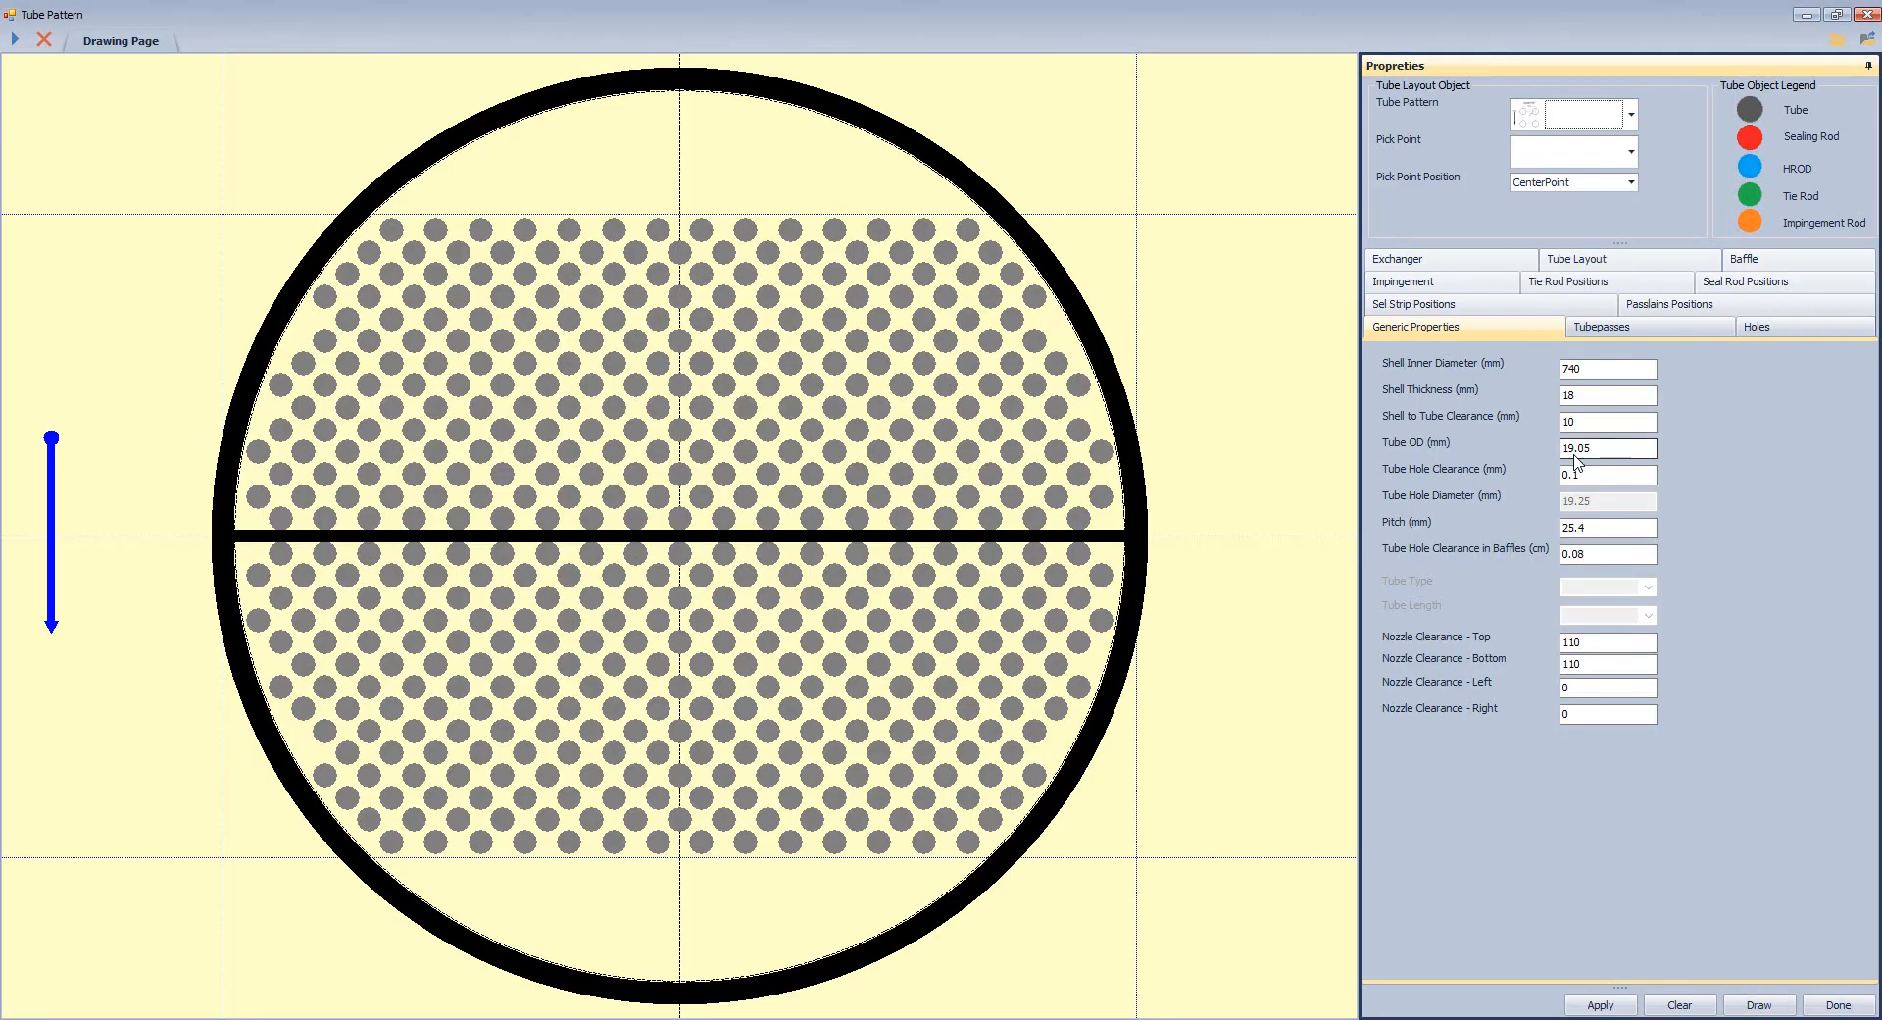
{"action": "left_click", "coordinate": [1608, 154]}
{"action": "left_click", "coordinate": [1590, 245]}
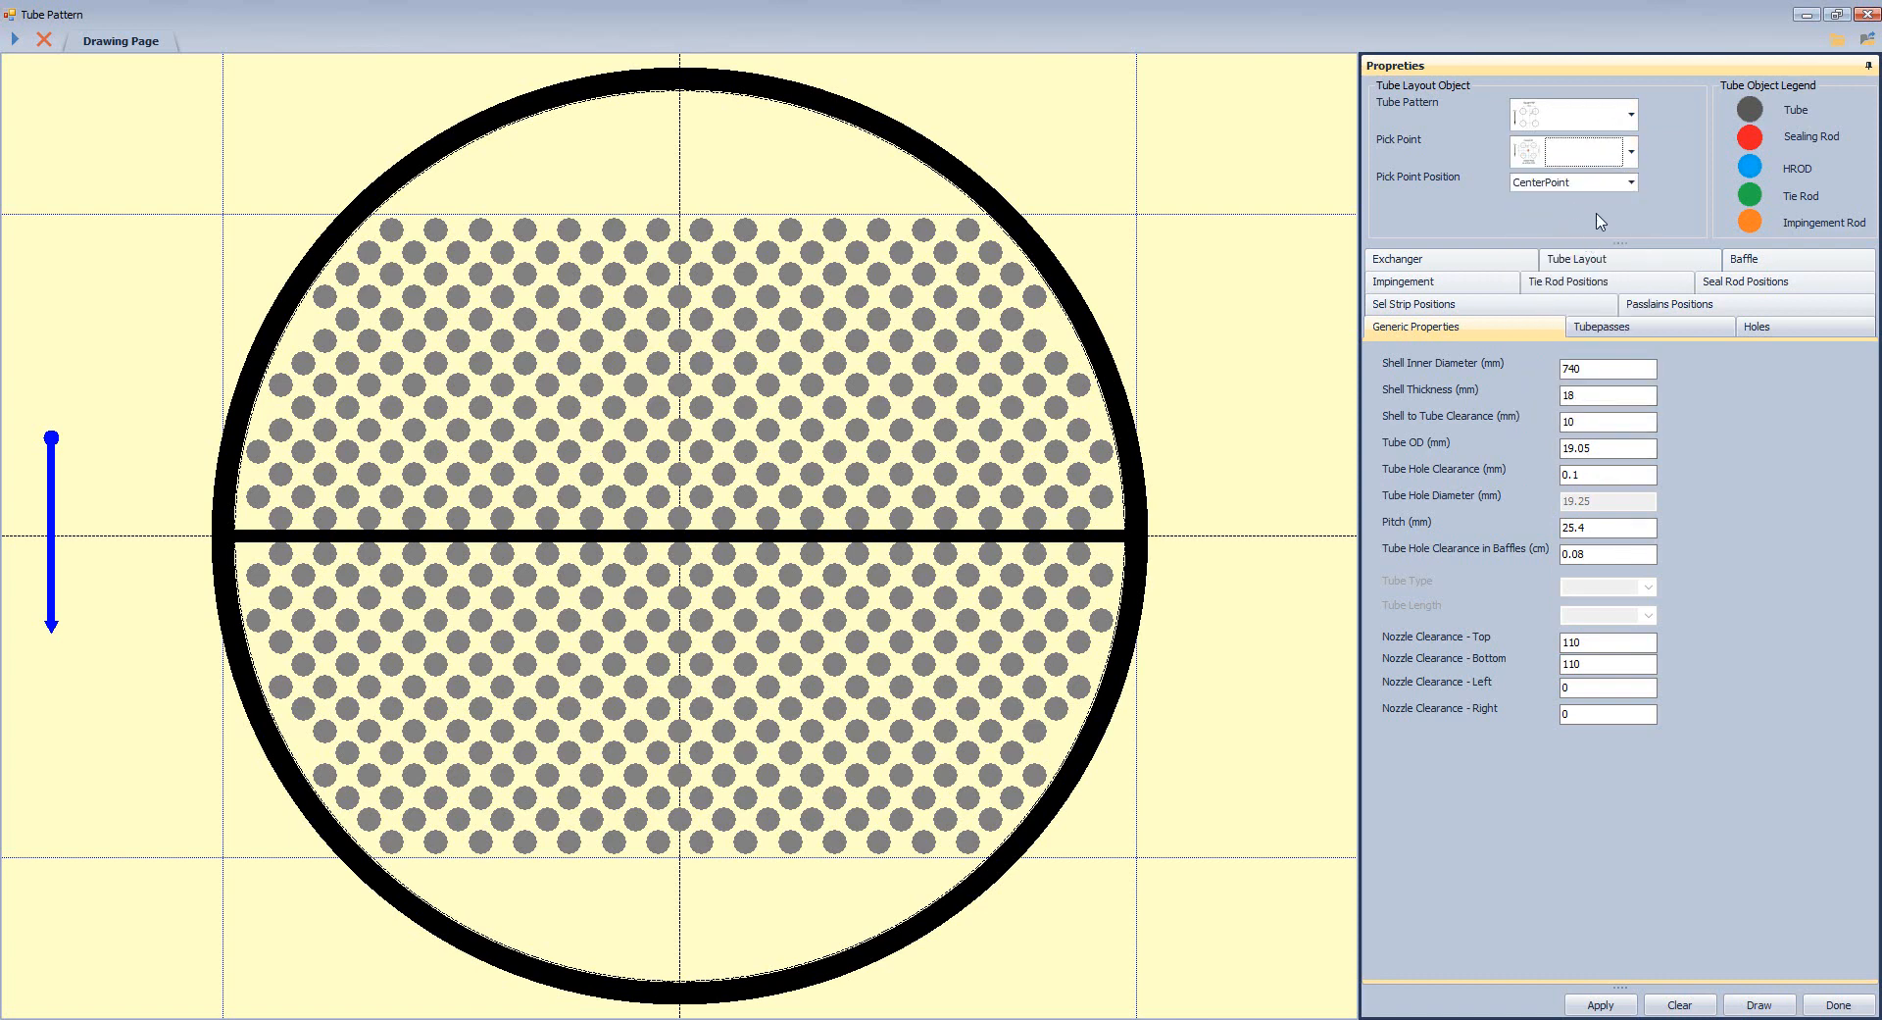
{"action": "left_click", "coordinate": [1760, 1004]}
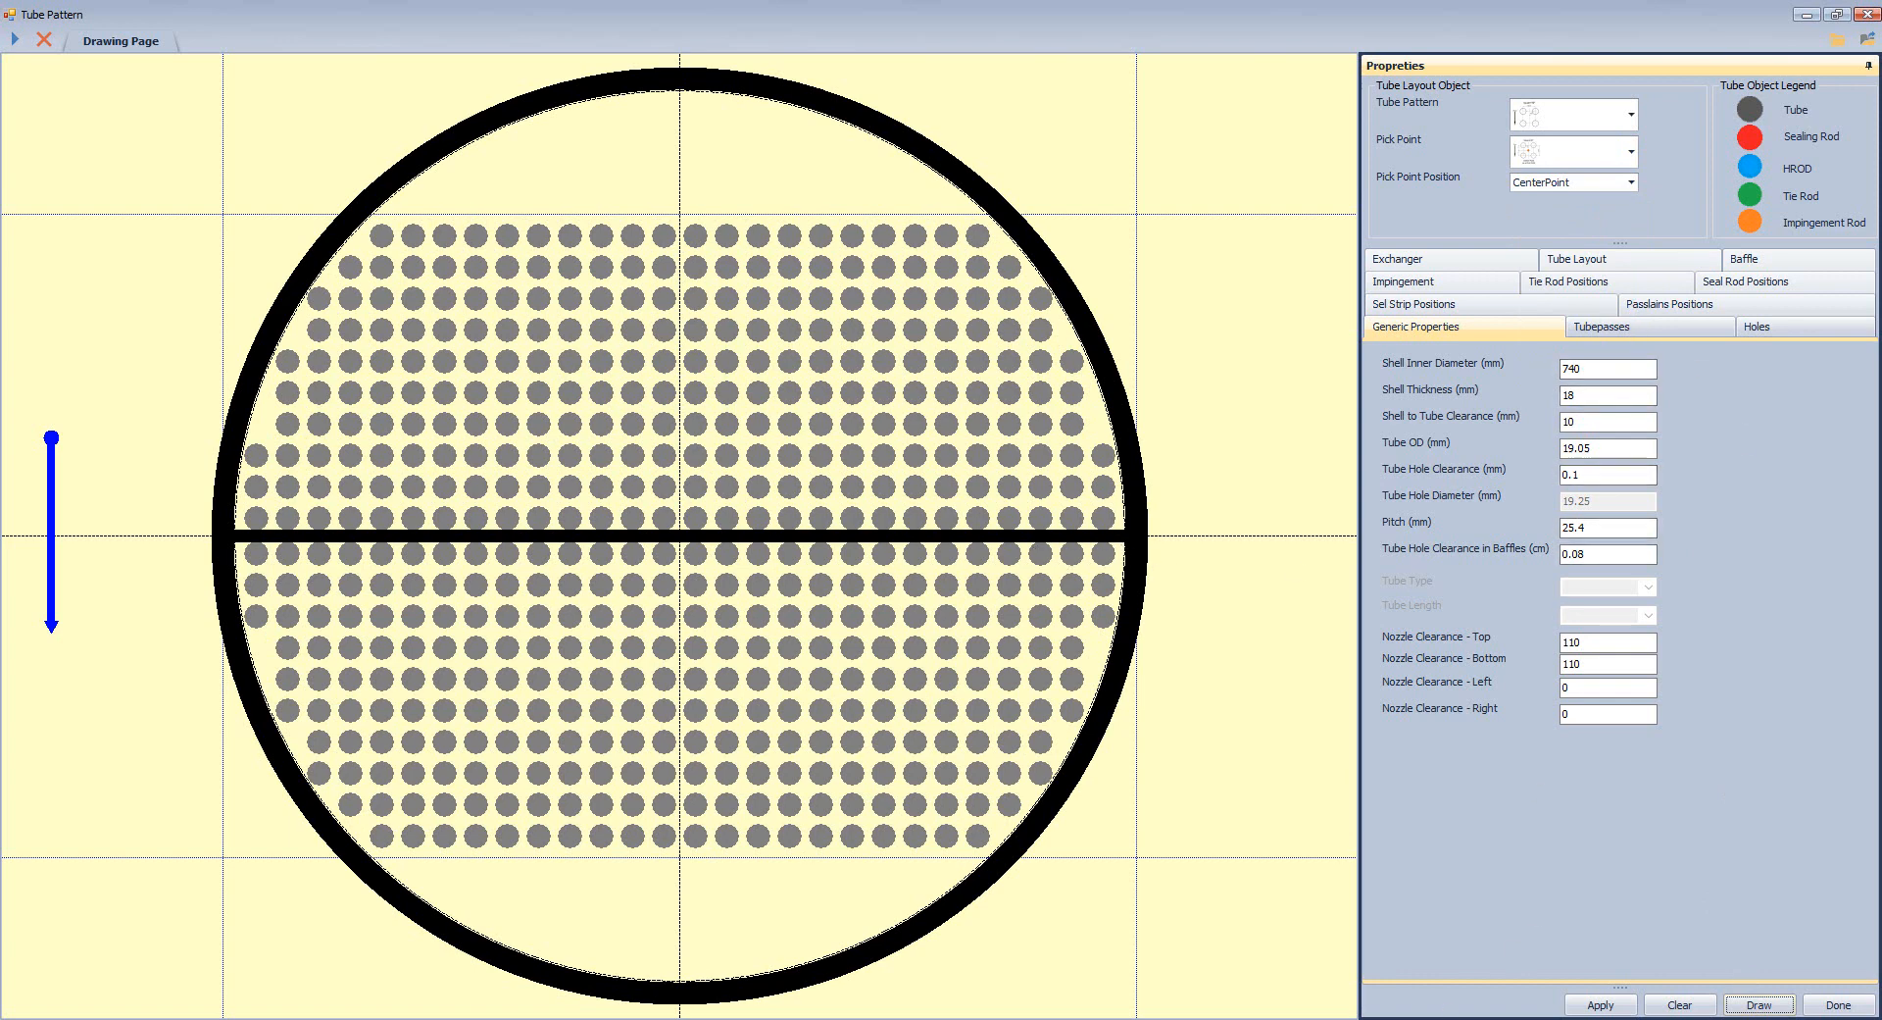
In the AutoCAD bundle drawing, dimension the distance between the partition groove's centreline and the adjacent tube's centreline.
{"action": "left_click", "coordinate": [1433, 994]}
{"action": "scroll", "coordinate": [1265, 531], "scroll_direction": "down", "scroll_amount": 2}
{"action": "mouse_move", "coordinate": [1206, 528]}
{"action": "middle_mouse_down"}
{"action": "mouse_move", "coordinate": [859, 723]}
{"action": "mouse_move", "coordinate": [695, 739]}
{"action": "middle_mouse_up"}
{"action": "scroll", "coordinate": [694, 740], "scroll_direction": "down", "scroll_amount": 4}
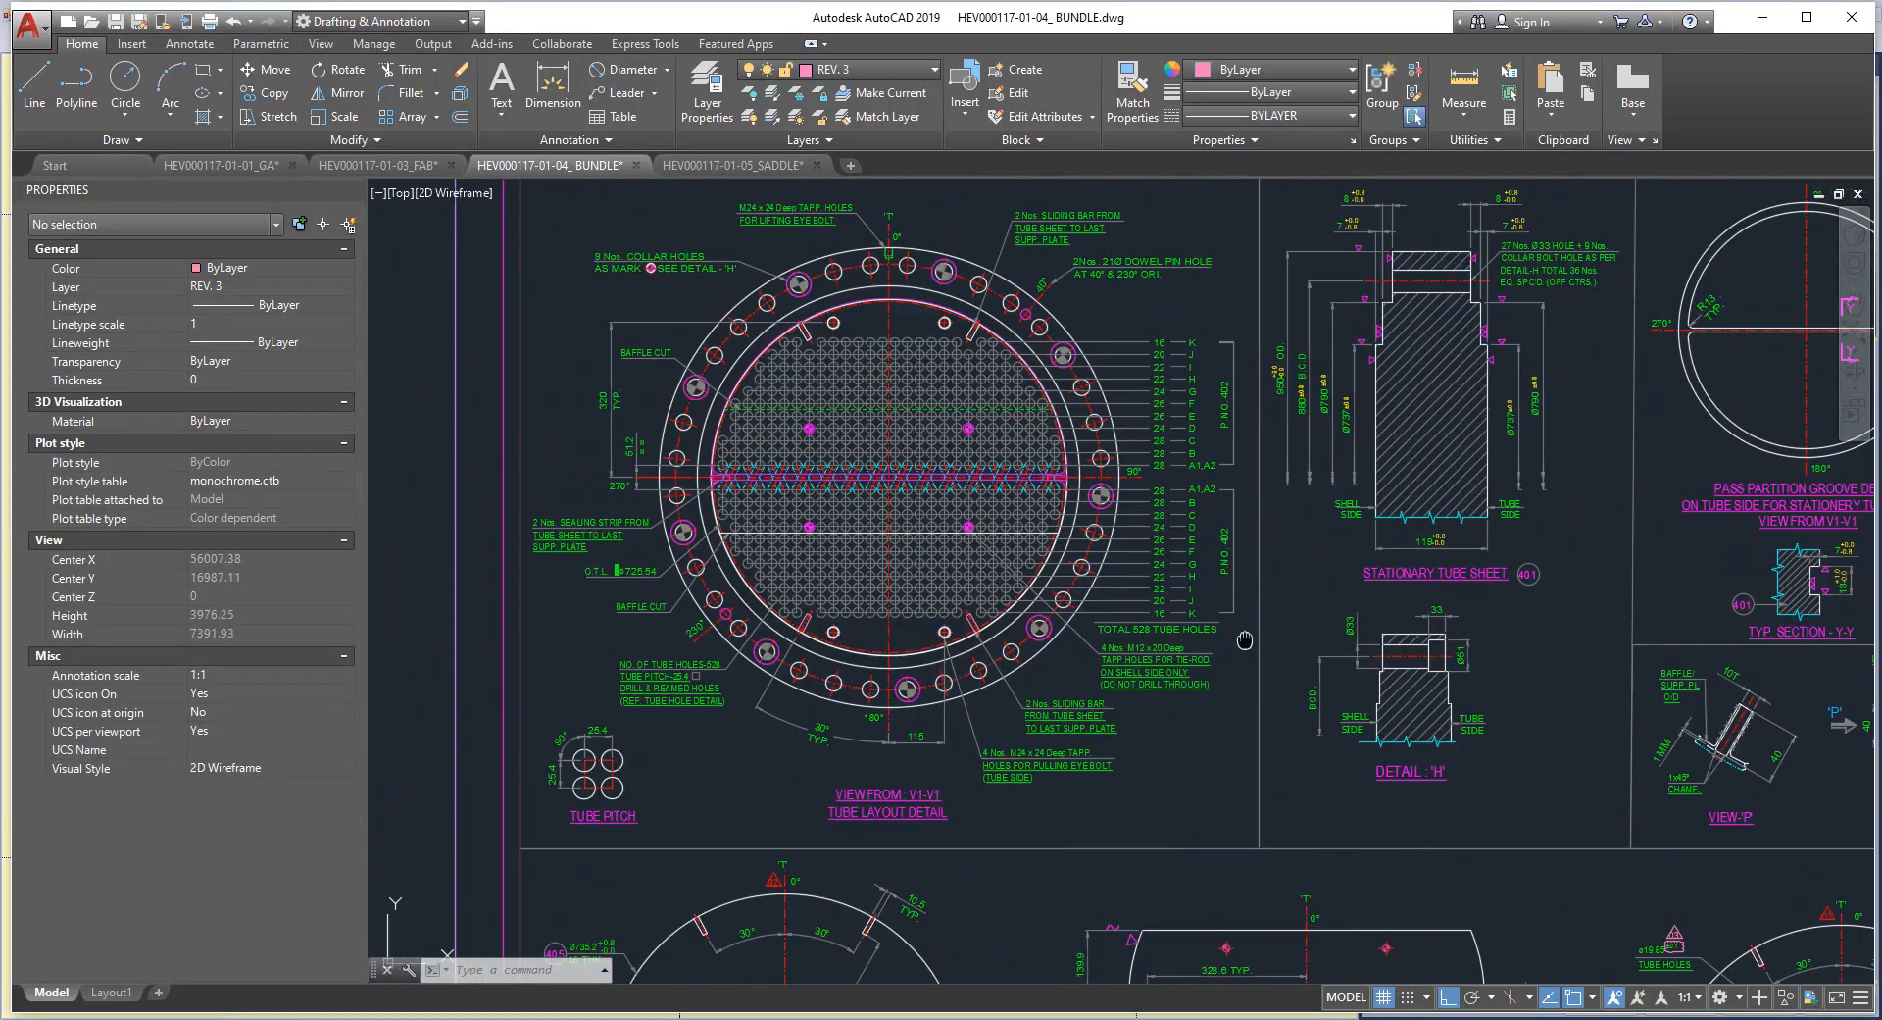
{"action": "mouse_move", "coordinate": [1513, 426]}
{"action": "middle_mouse_down"}
{"action": "mouse_move", "coordinate": [929, 826]}
{"action": "mouse_move", "coordinate": [762, 912]}
{"action": "middle_mouse_up"}
{"action": "scroll", "coordinate": [1540, 454], "scroll_direction": "up", "scroll_amount": 10}
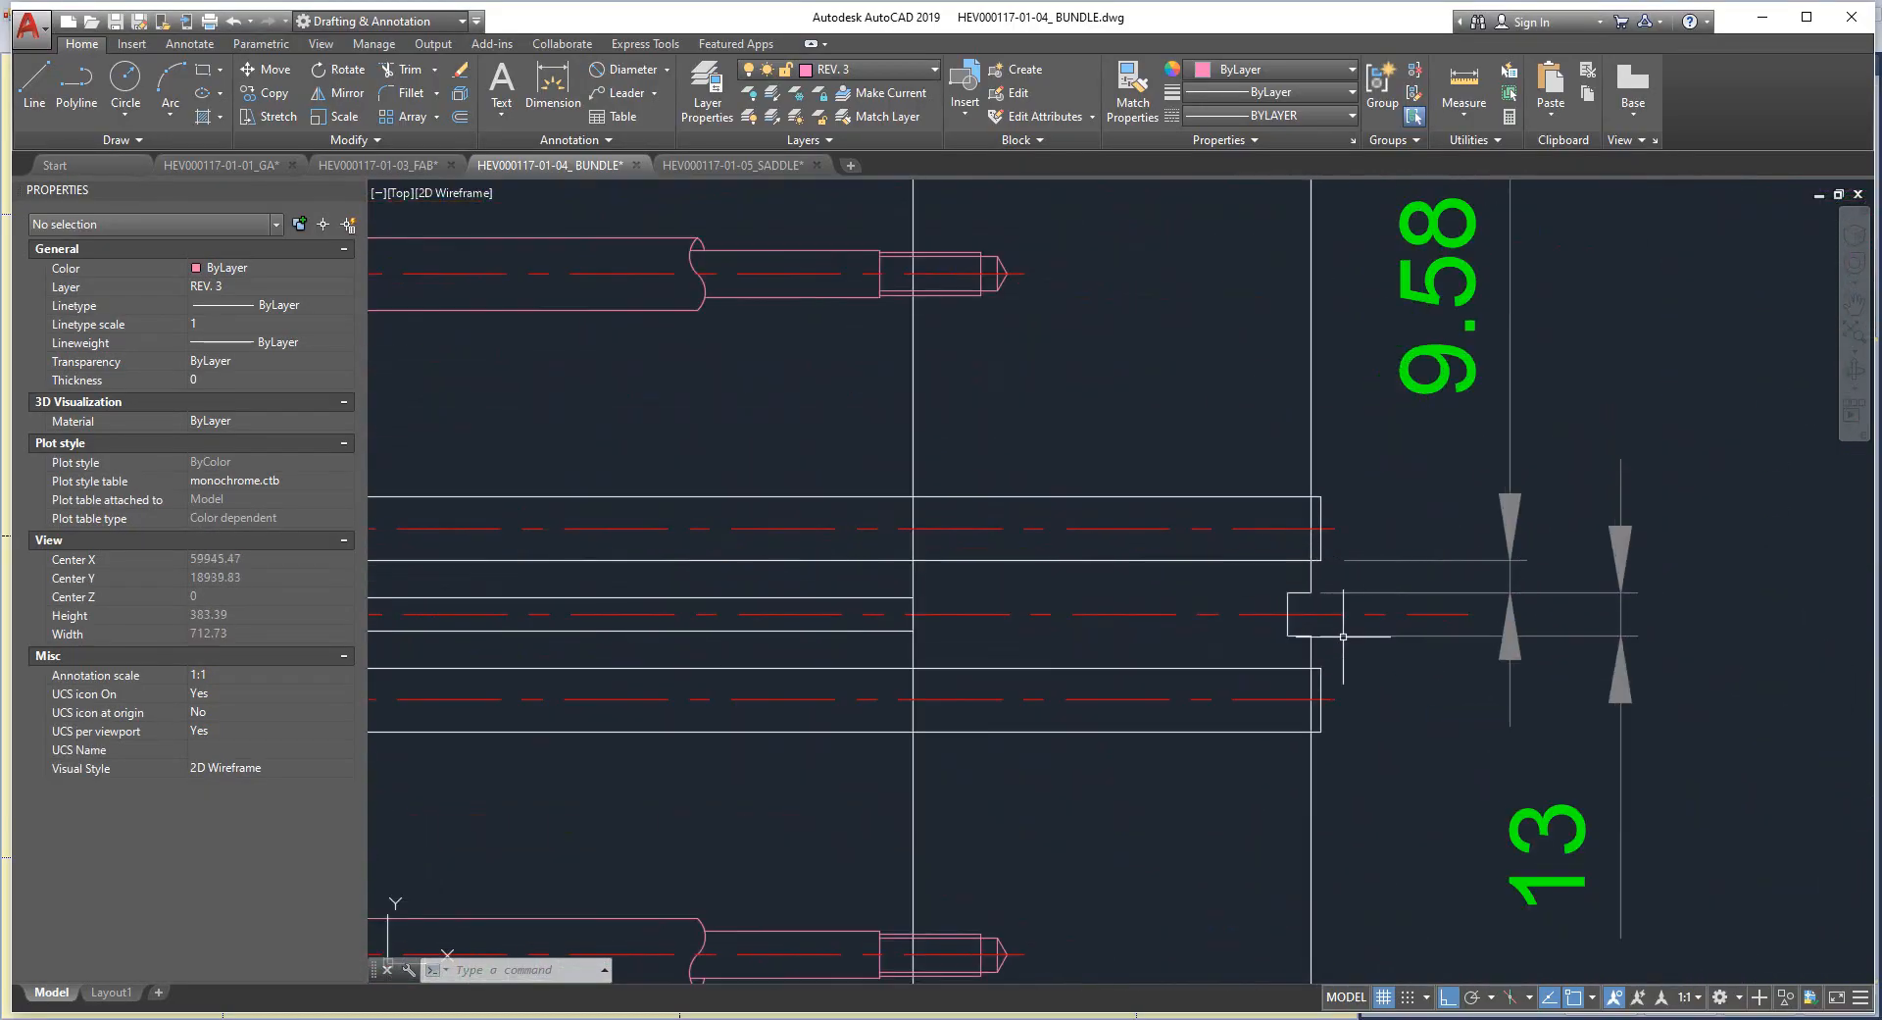
{"action": "left_click", "coordinate": [553, 89]}
{"action": "scroll", "coordinate": [1408, 591], "scroll_direction": "up", "scroll_amount": 2}
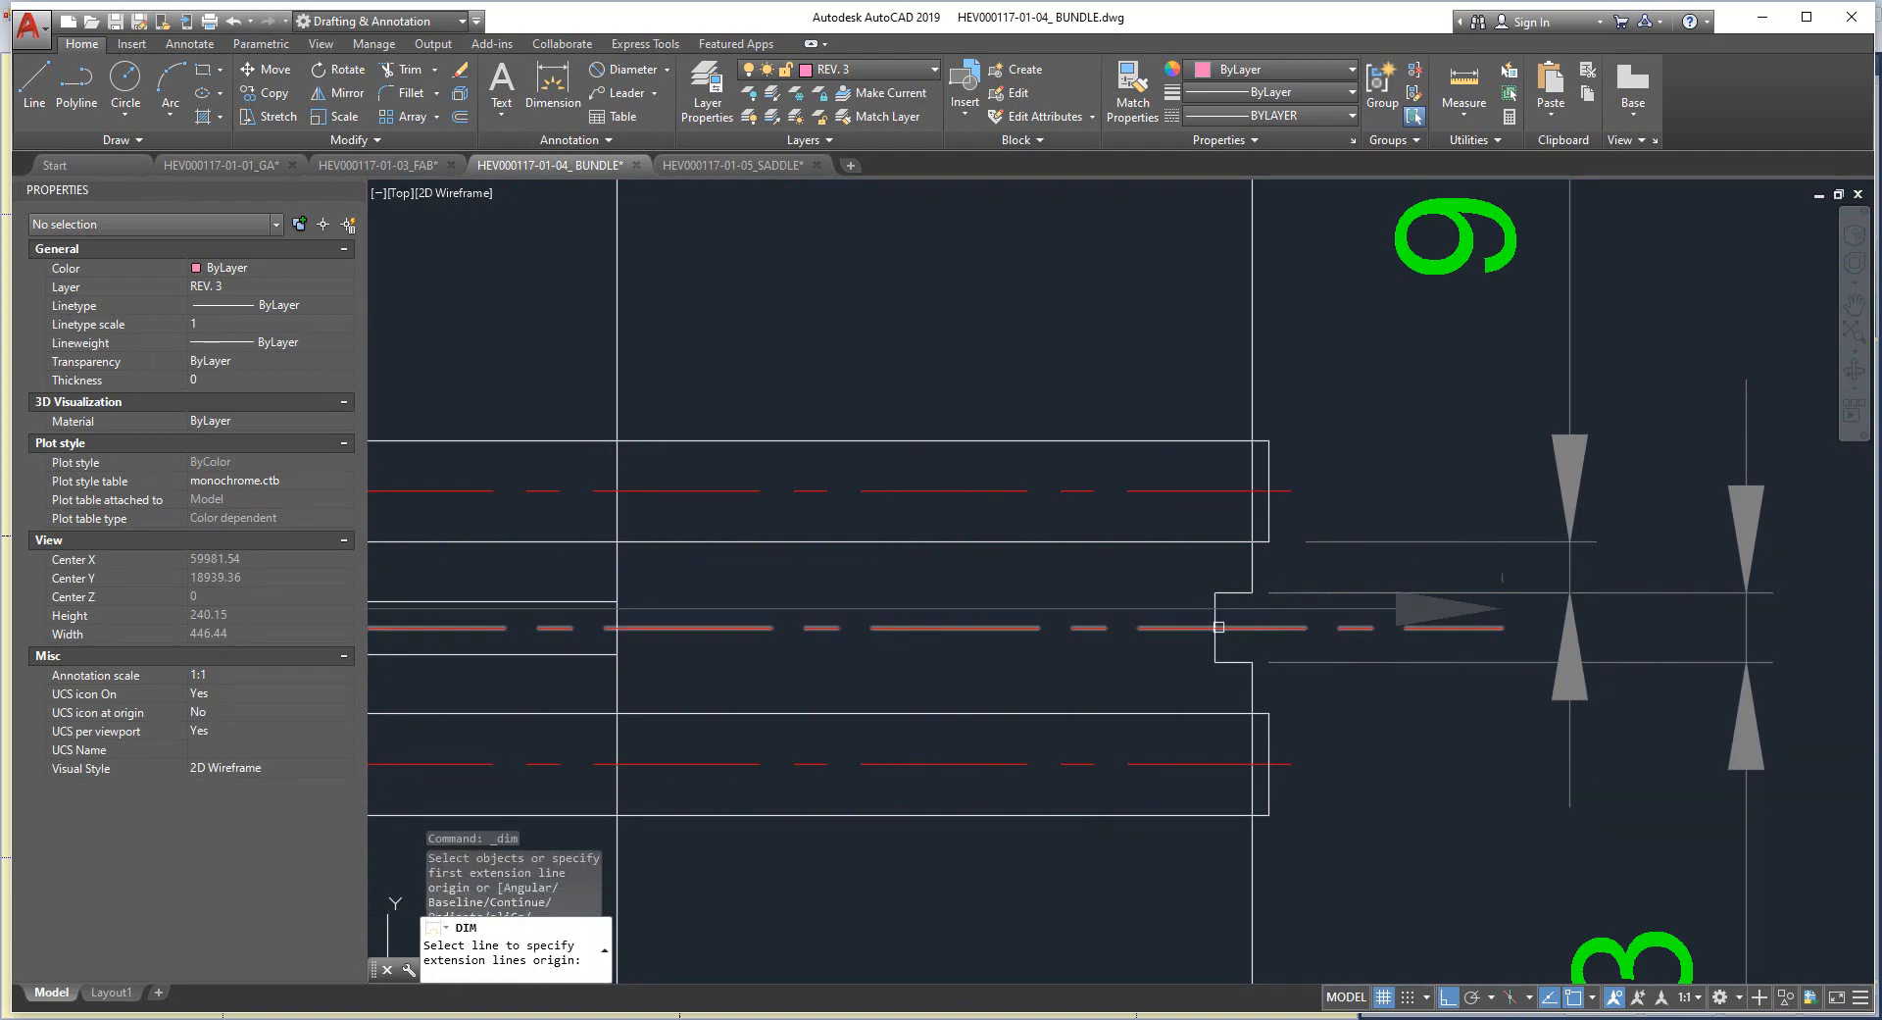
{"action": "left_click", "coordinate": [1288, 635]}
{"action": "left_click", "coordinate": [1215, 600]}
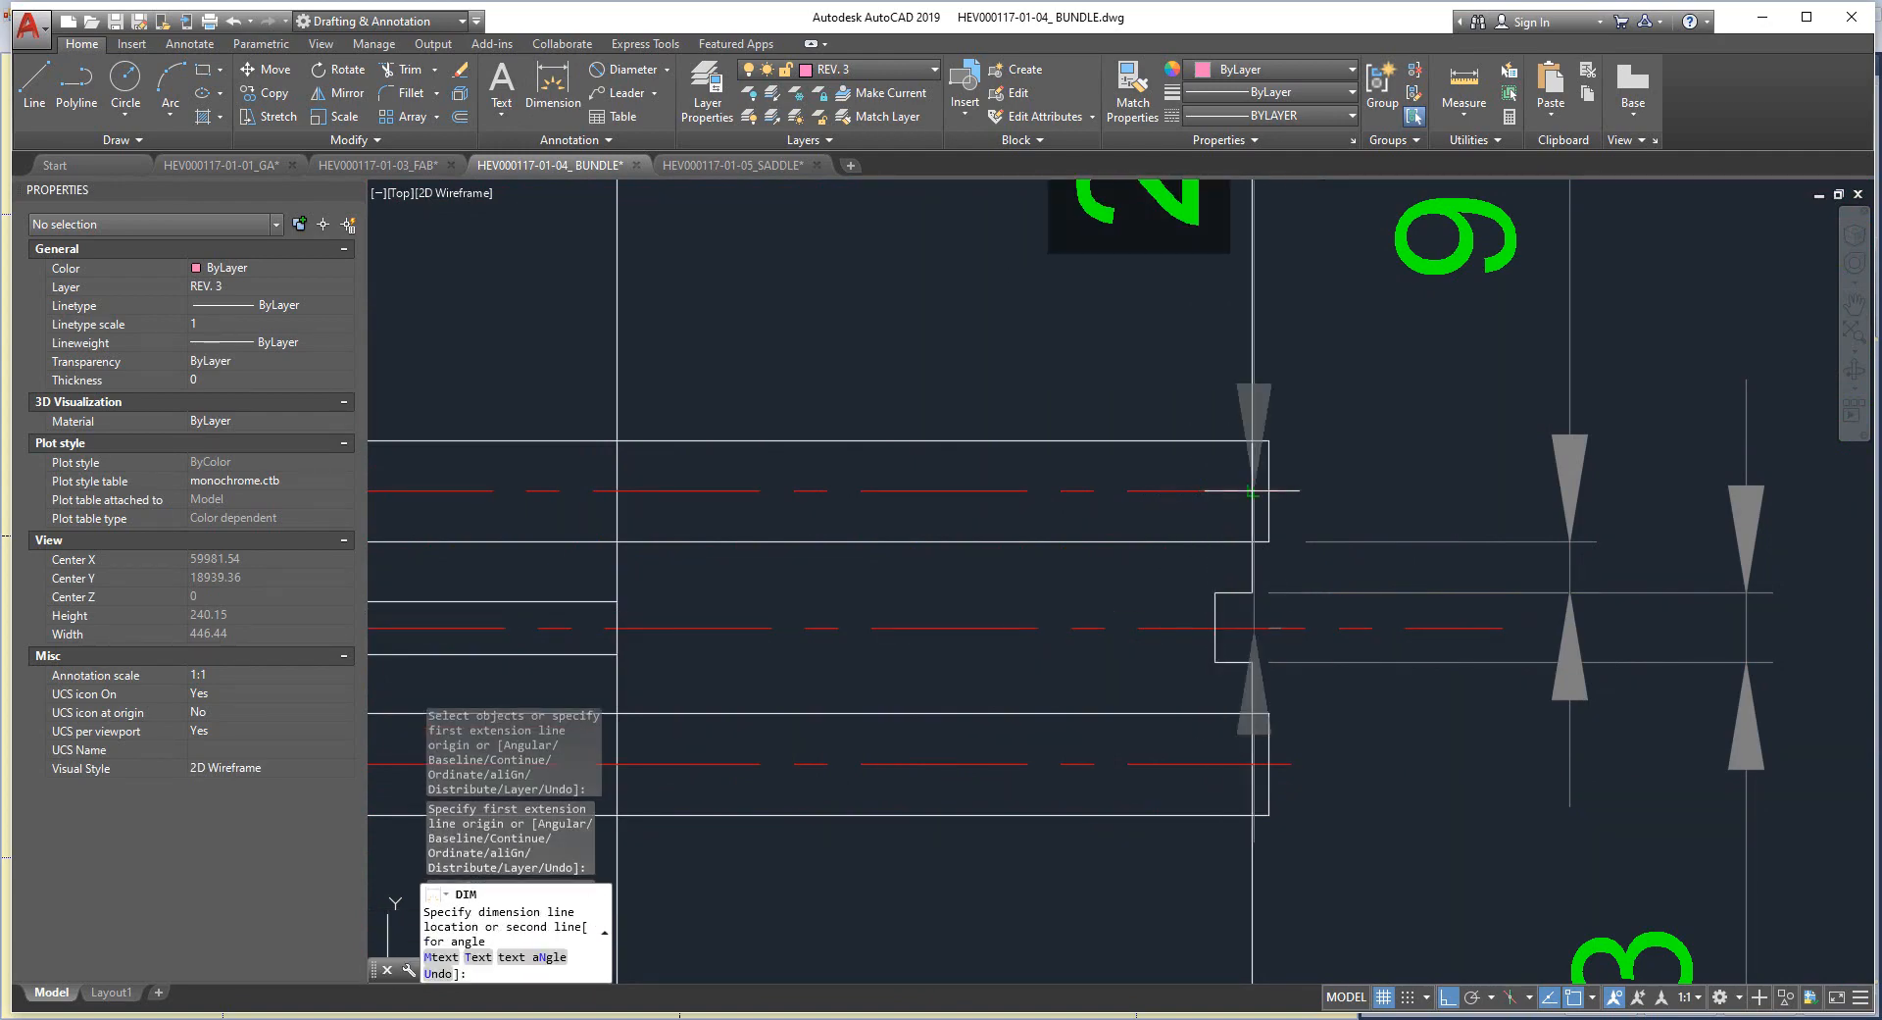
{"action": "scroll", "coordinate": [1248, 558], "scroll_direction": "down", "scroll_amount": 5}
{"action": "left_click", "coordinate": [1357, 559]}
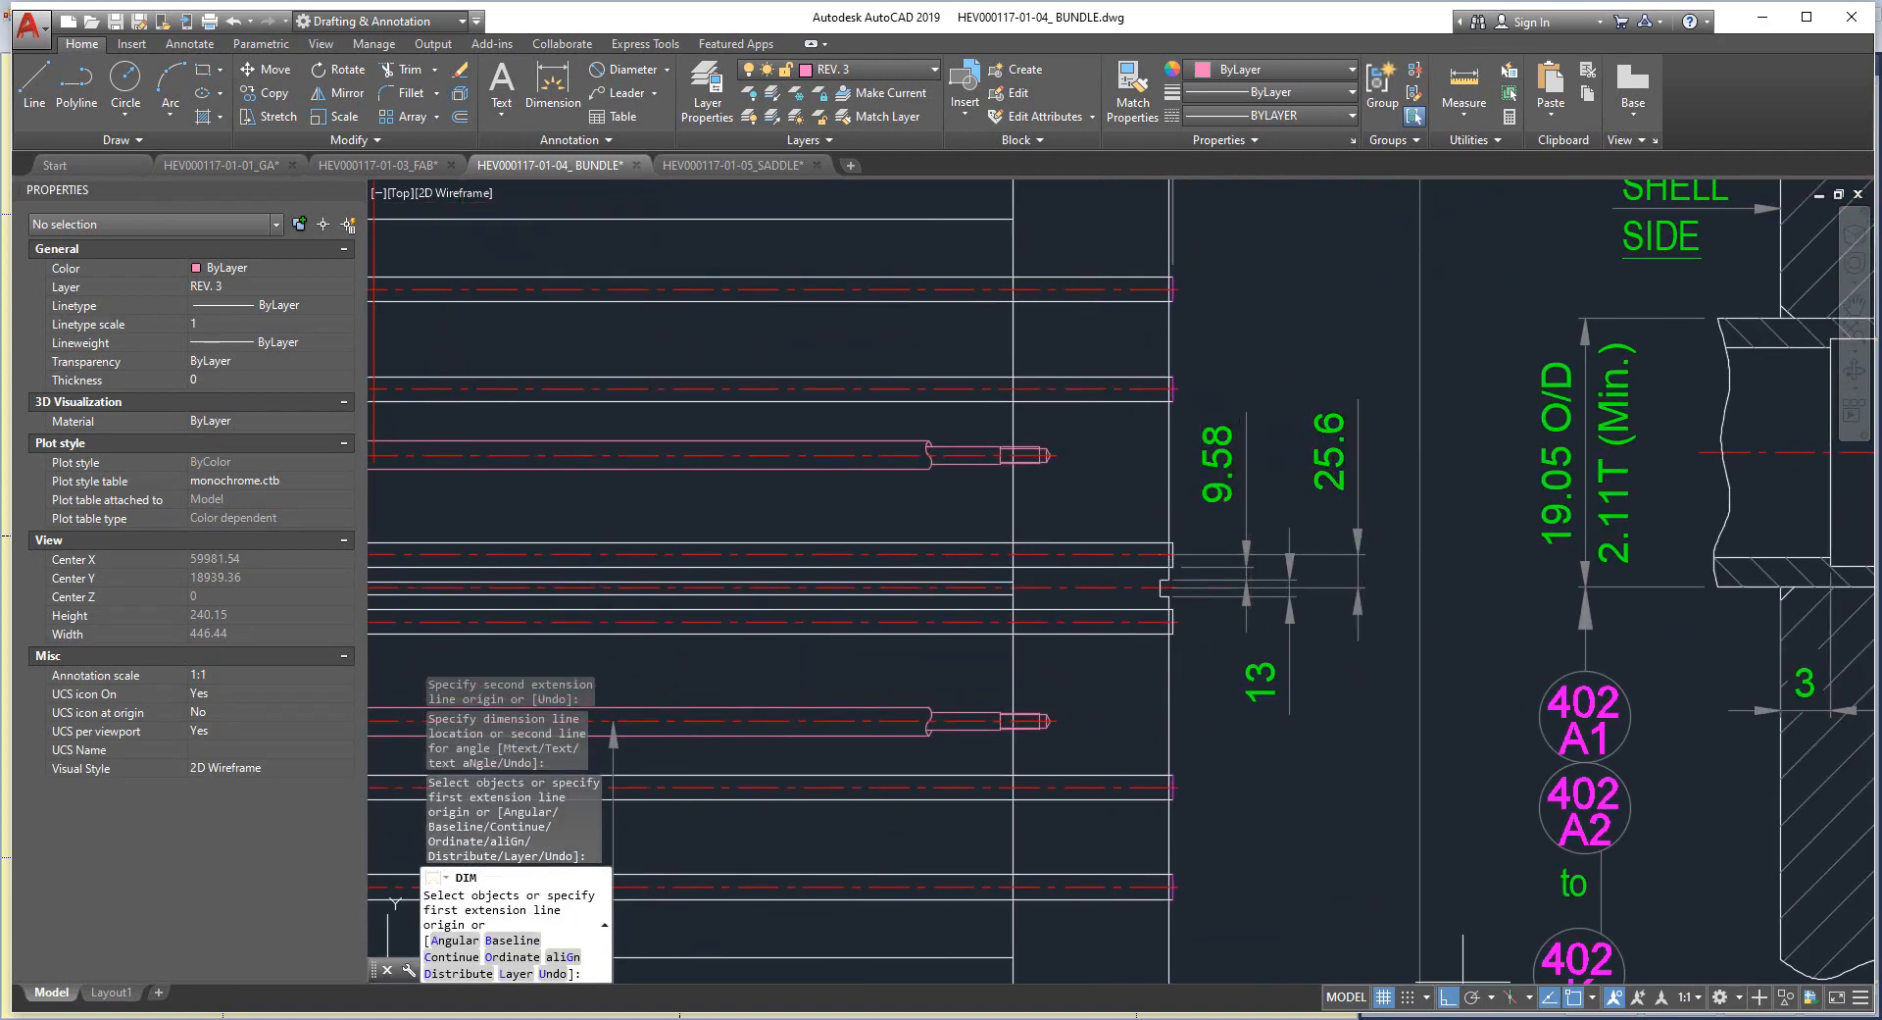
Back in the tube pattern window, set the perpendicular and parallel passlane widths to 25.6 mm and redraw the layout.
{"action": "left_click", "coordinate": [1550, 998]}
{"action": "left_click", "coordinate": [1598, 328]}
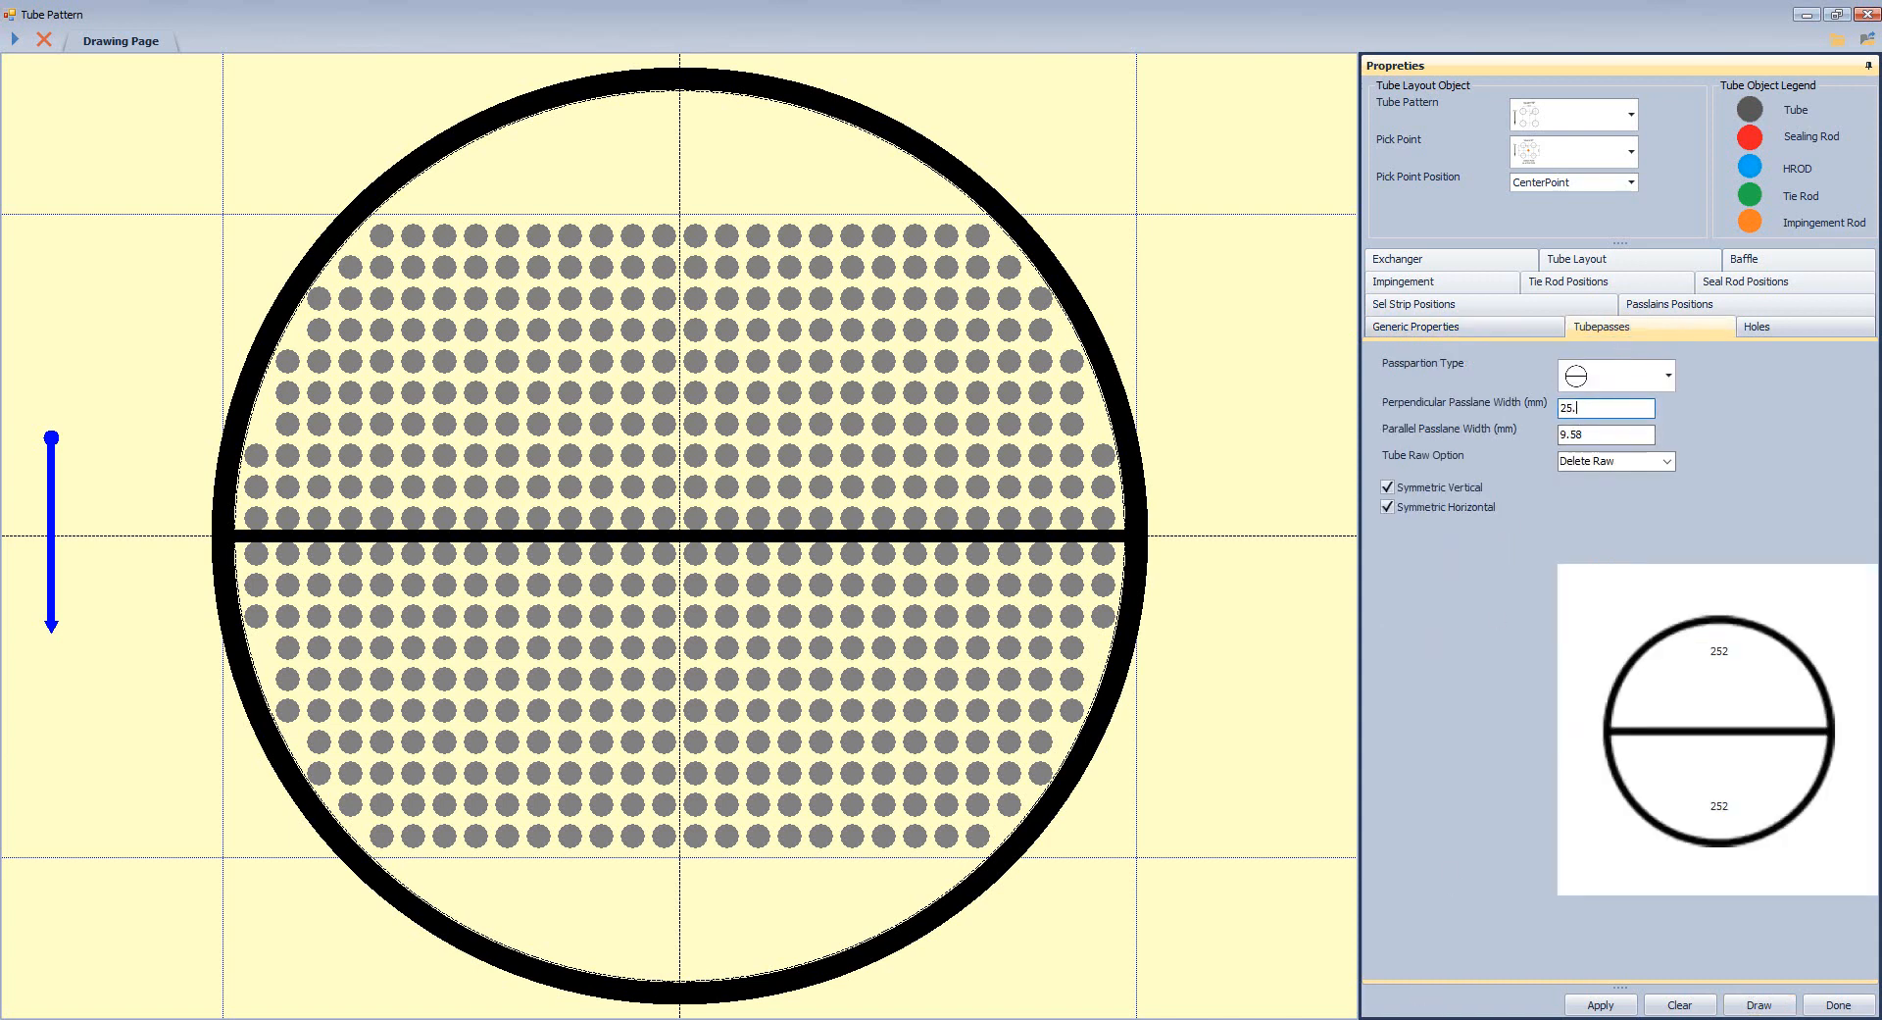
{"action": "key", "text": "Tab"}
{"action": "type", "text": "25."}
{"action": "left_click", "coordinate": [1752, 1007]}
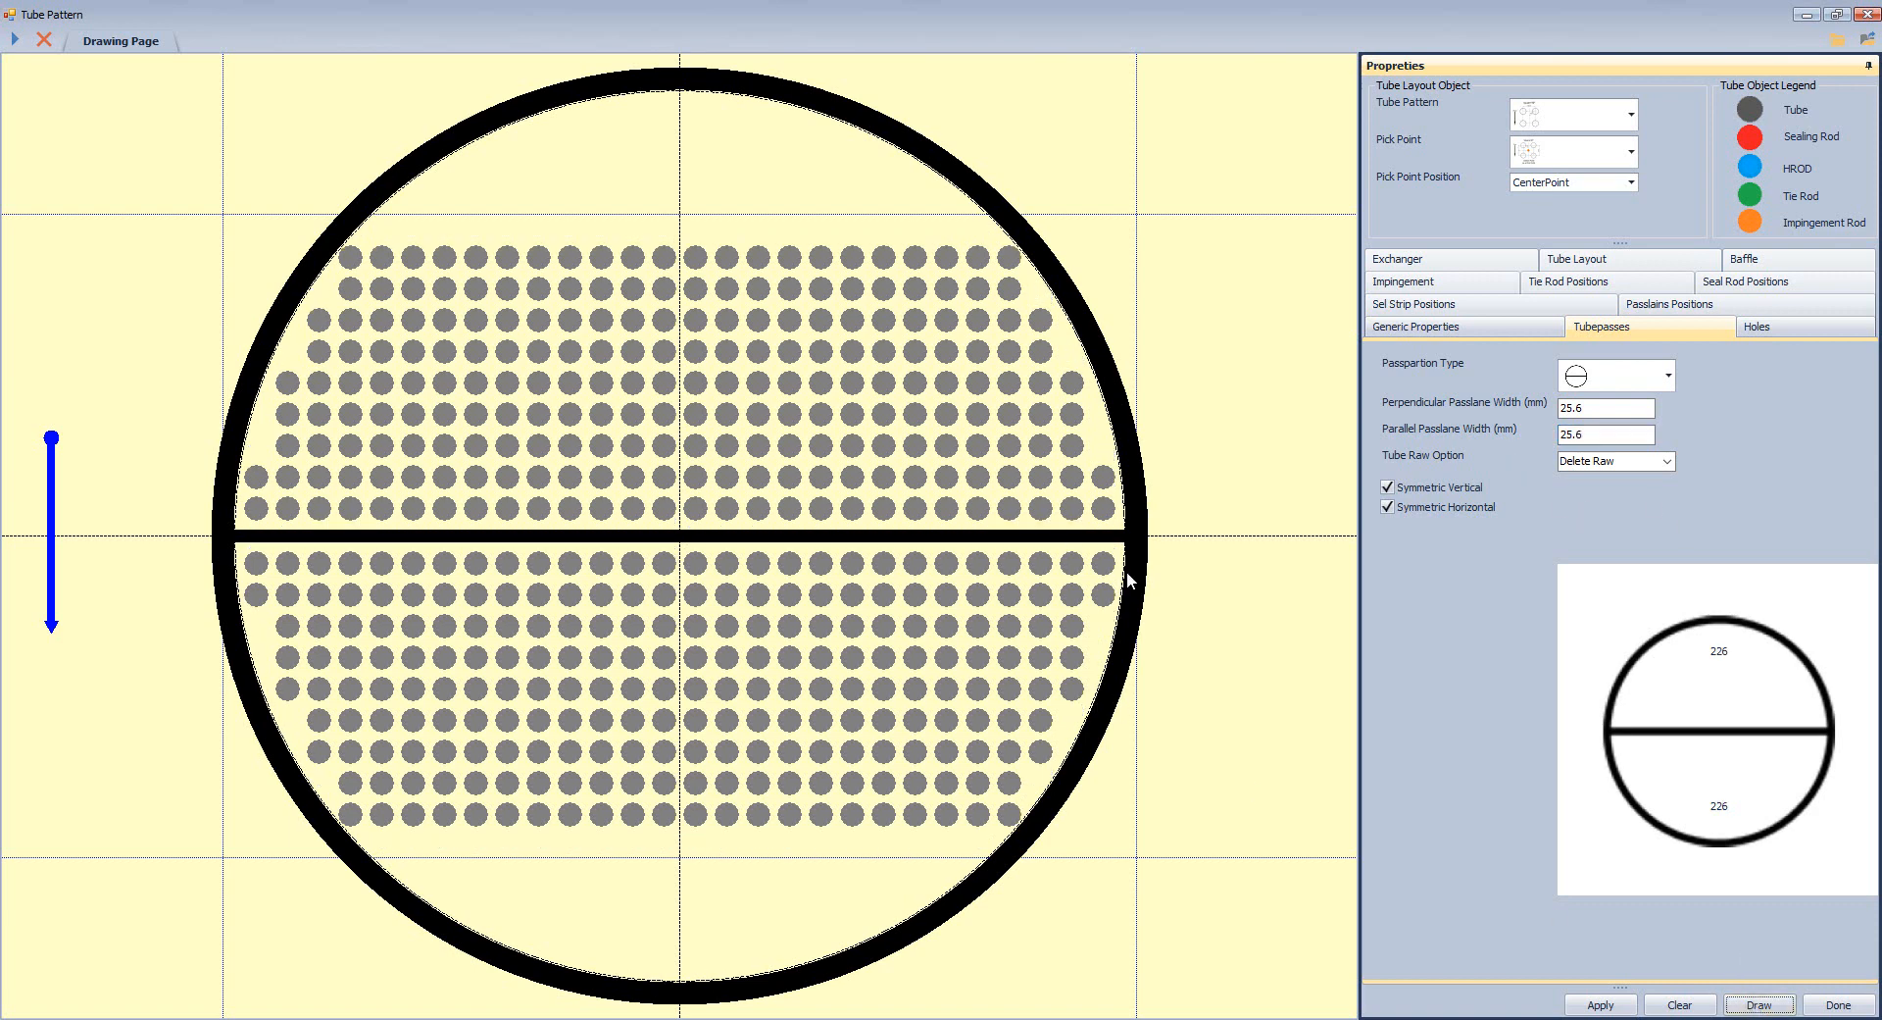
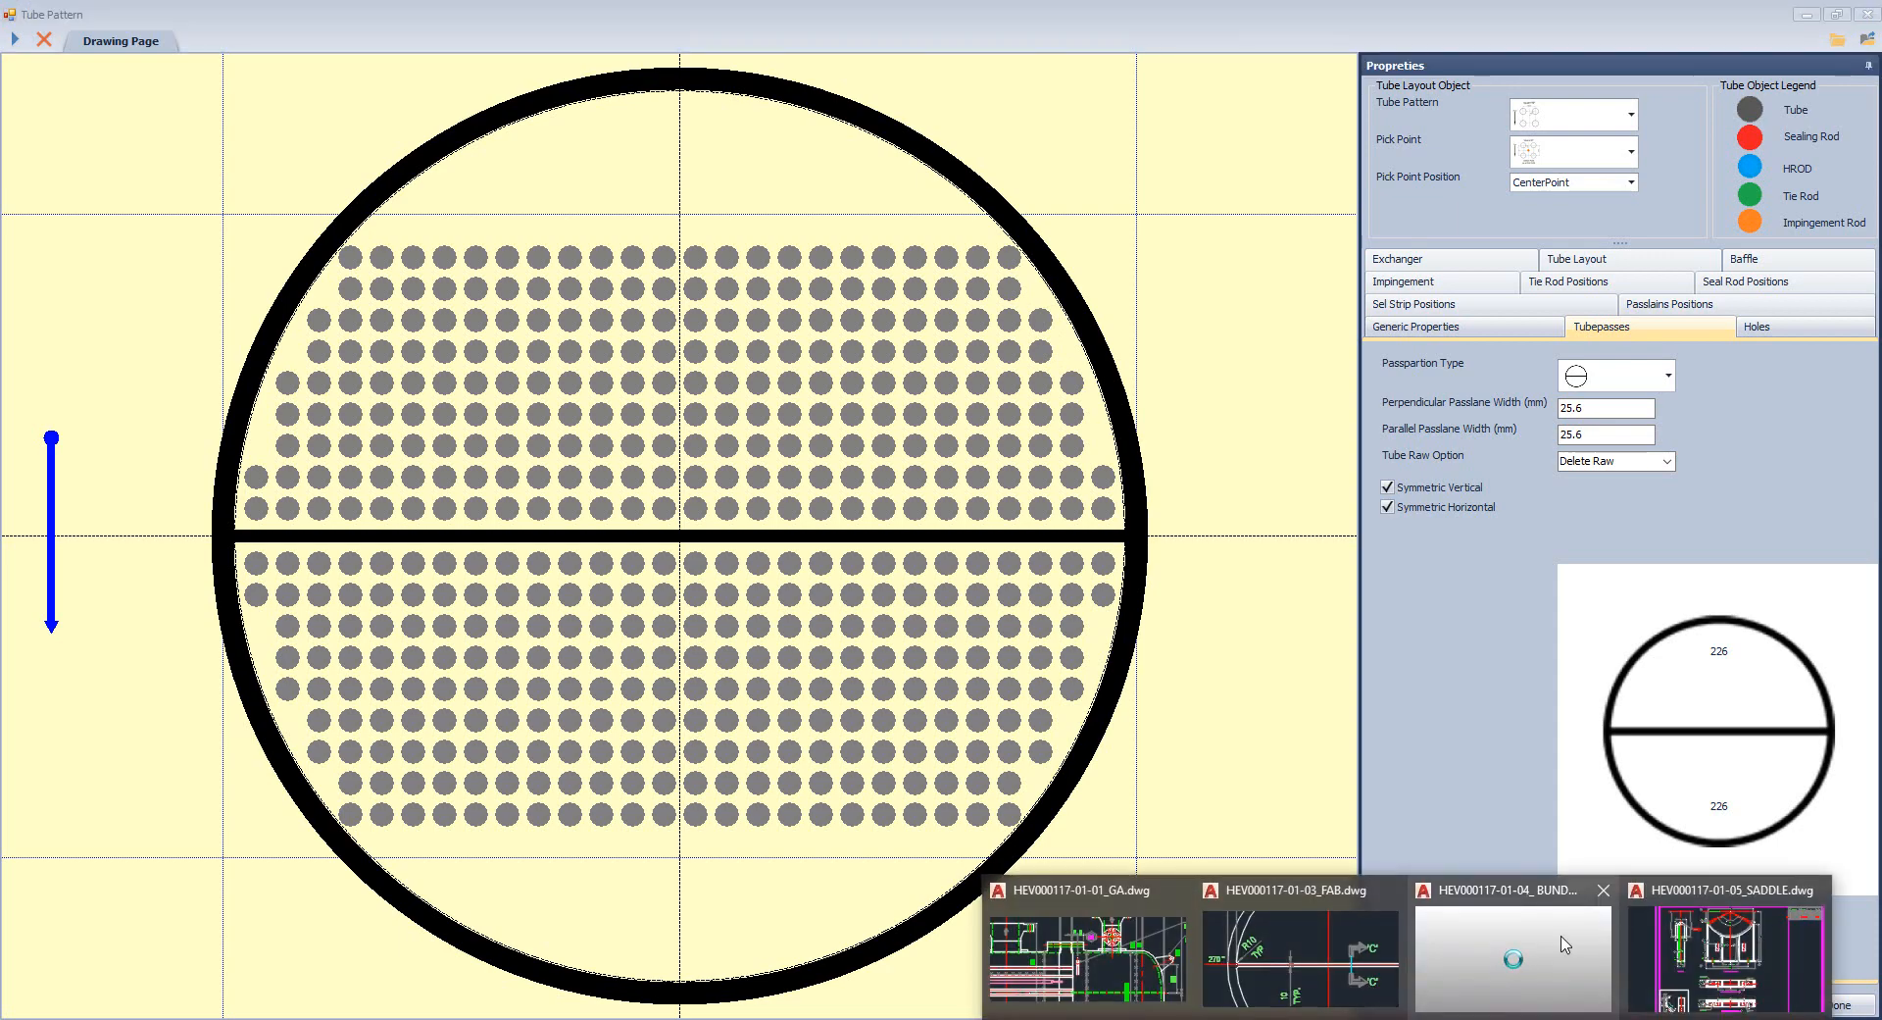
Examine the tube layout detail in the AutoCAD bundle drawing, comparing the tube rows, their hole counts and the tie rod positions.
{"action": "left_click", "coordinate": [1515, 959]}
{"action": "scroll", "coordinate": [1022, 700], "scroll_direction": "down", "scroll_amount": 3}
{"action": "scroll", "coordinate": [1021, 700], "scroll_direction": "up", "scroll_amount": 8}
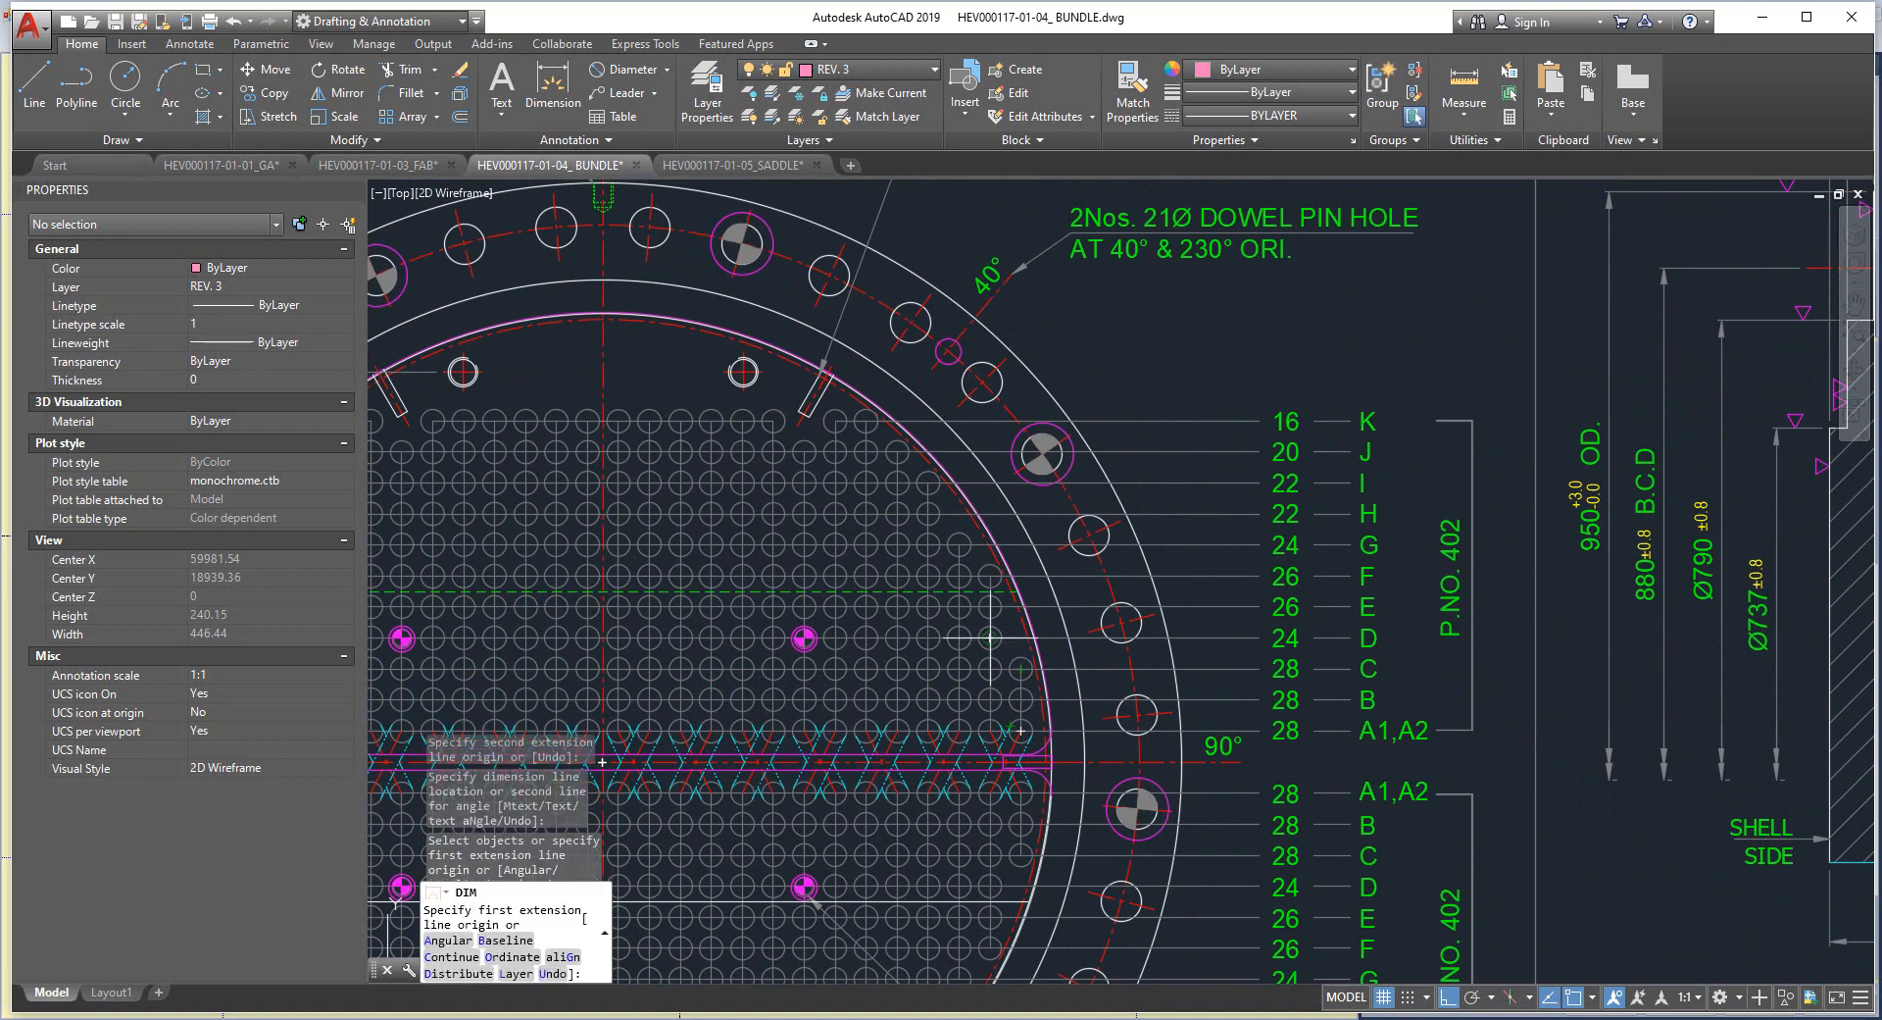
{"action": "key", "text": "Return"}
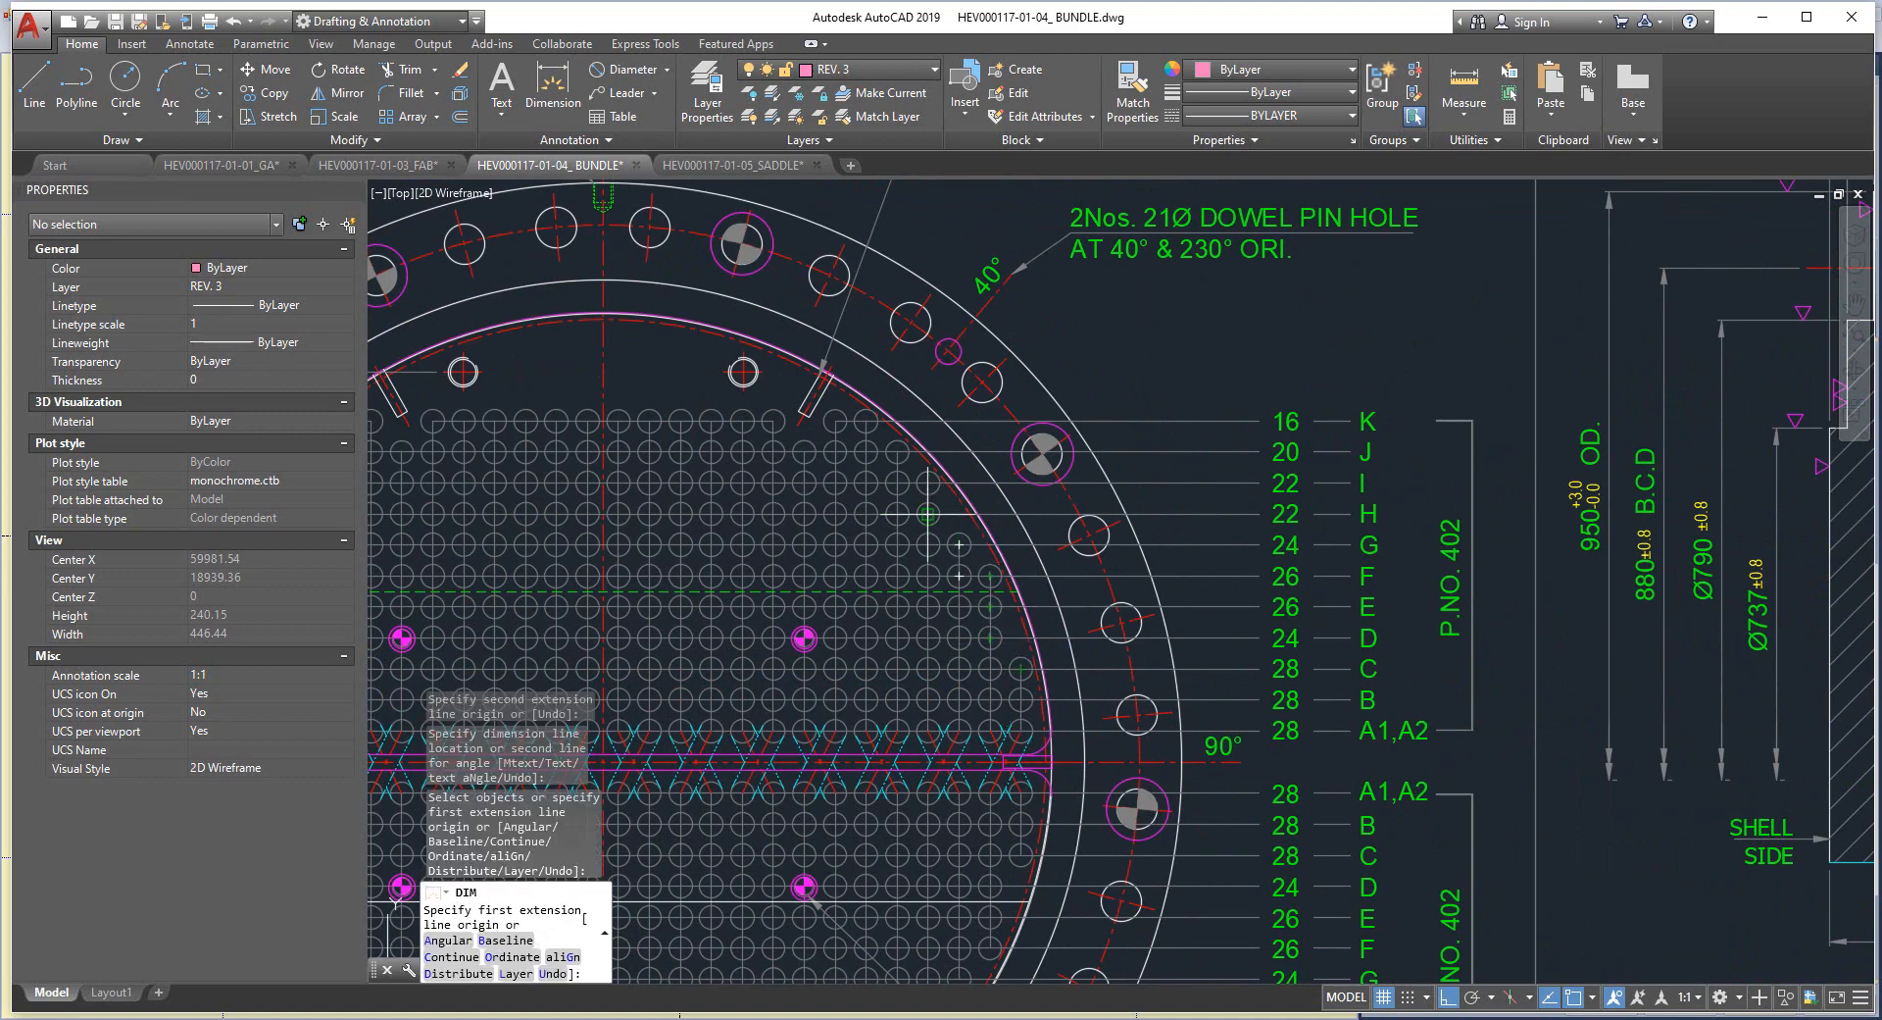
{"action": "scroll", "coordinate": [878, 451], "scroll_direction": "down", "scroll_amount": 3}
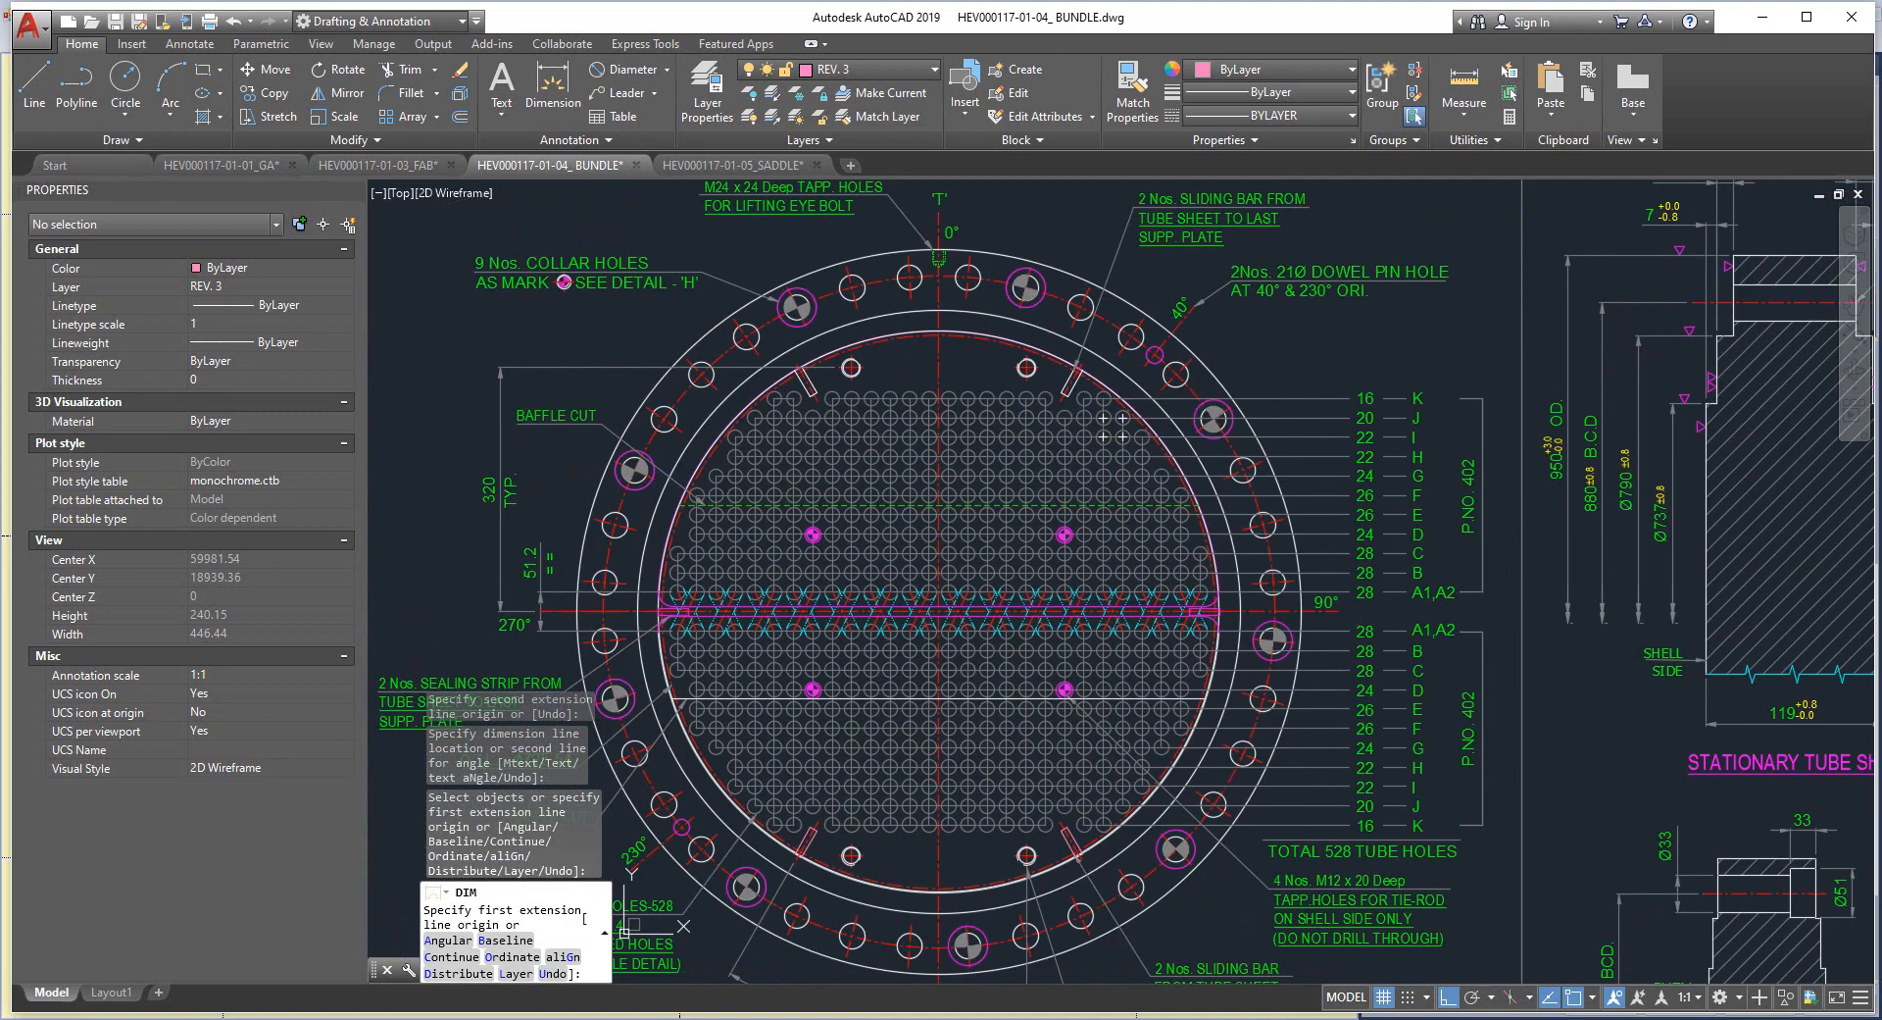
{"action": "scroll", "coordinate": [1084, 549], "scroll_direction": "up", "scroll_amount": 3}
{"action": "scroll", "coordinate": [1084, 549], "scroll_direction": "down", "scroll_amount": 3}
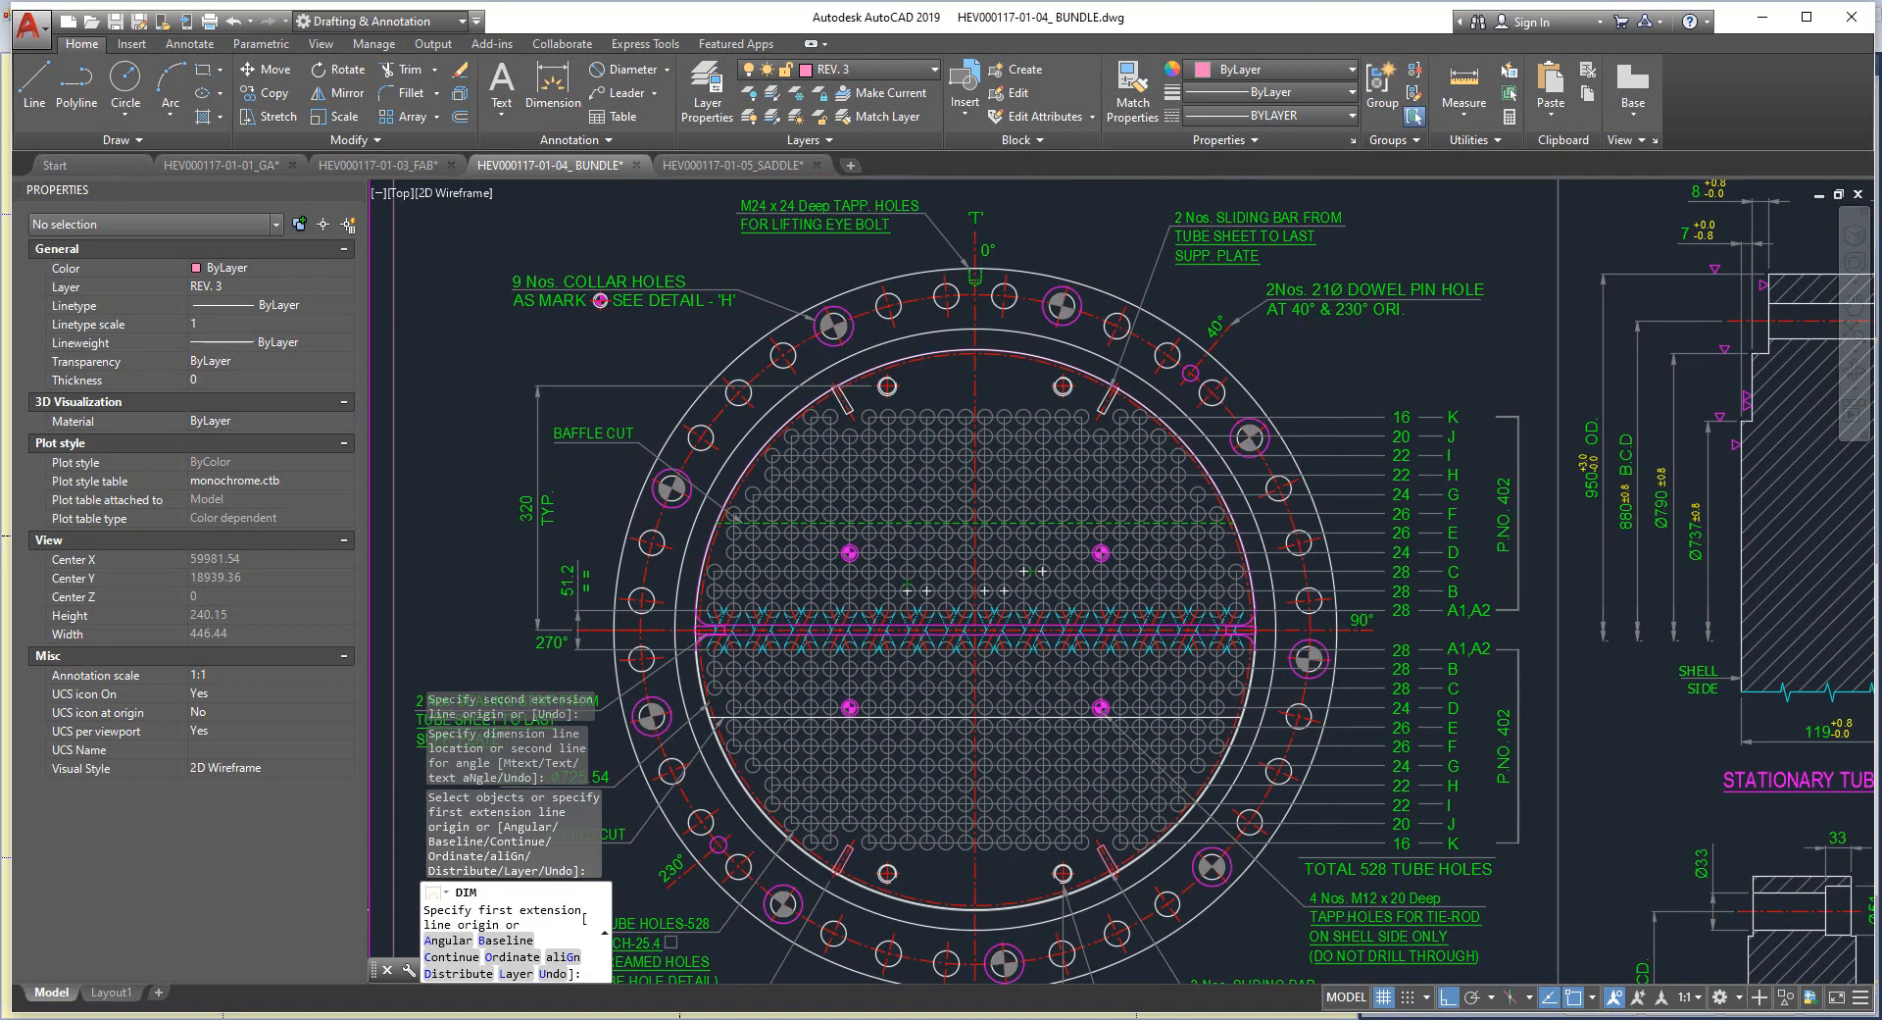
{"action": "scroll", "coordinate": [971, 592], "scroll_direction": "up", "scroll_amount": 2}
{"action": "scroll", "coordinate": [941, 588], "scroll_direction": "down", "scroll_amount": 2}
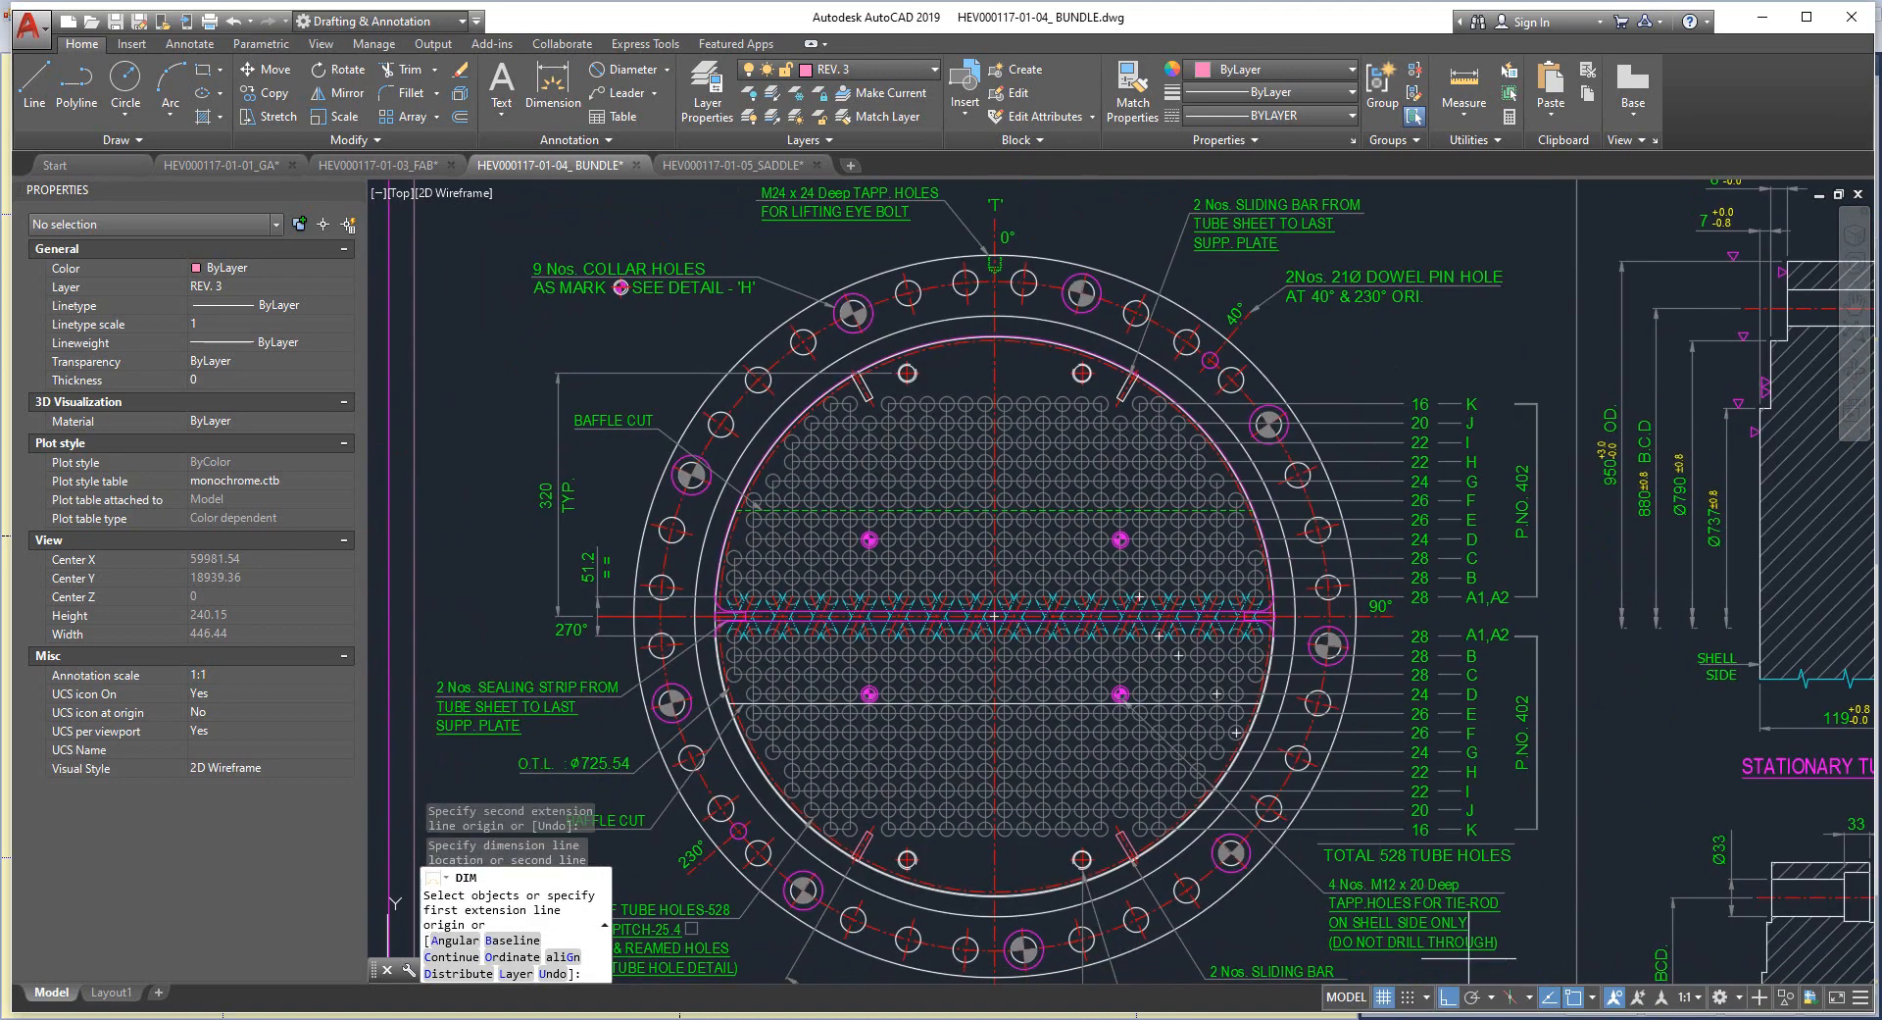
{"action": "scroll", "coordinate": [1115, 511], "scroll_direction": "up", "scroll_amount": 3}
{"action": "scroll", "coordinate": [1227, 723], "scroll_direction": "up", "scroll_amount": 3}
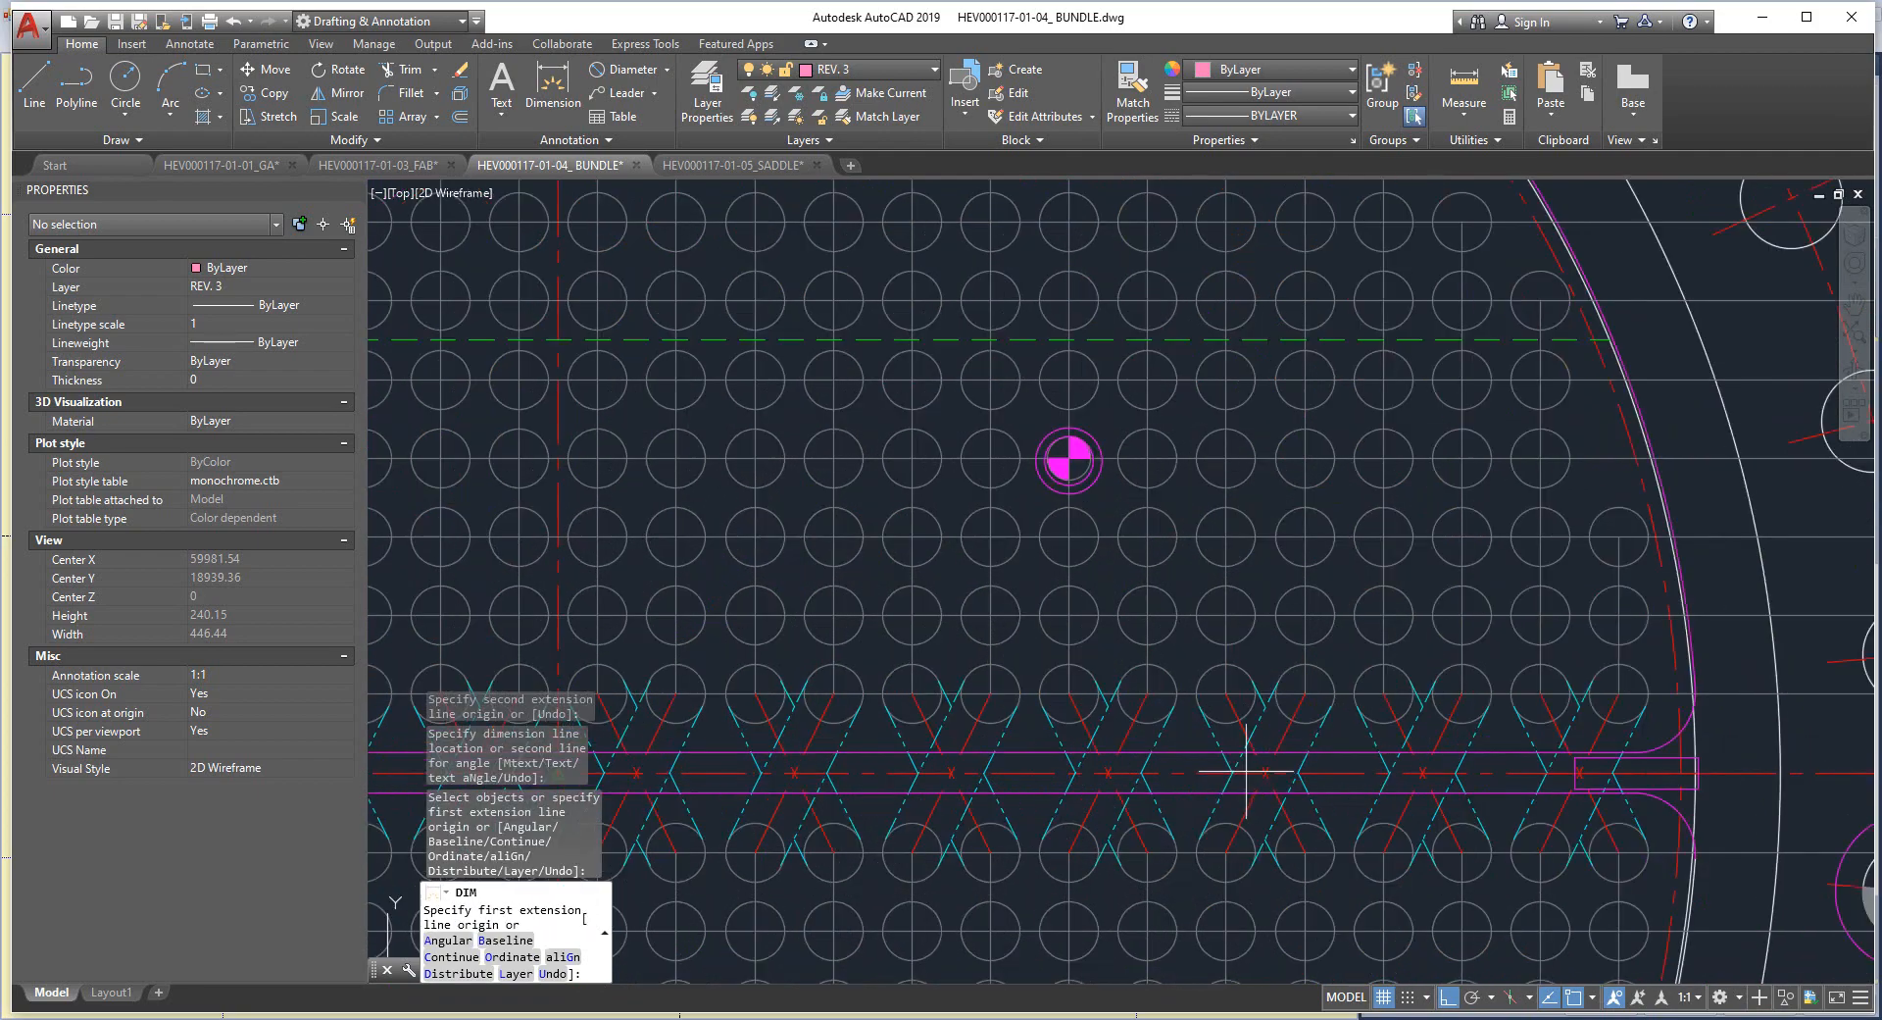
{"action": "scroll", "coordinate": [1246, 772], "scroll_direction": "down", "scroll_amount": 5}
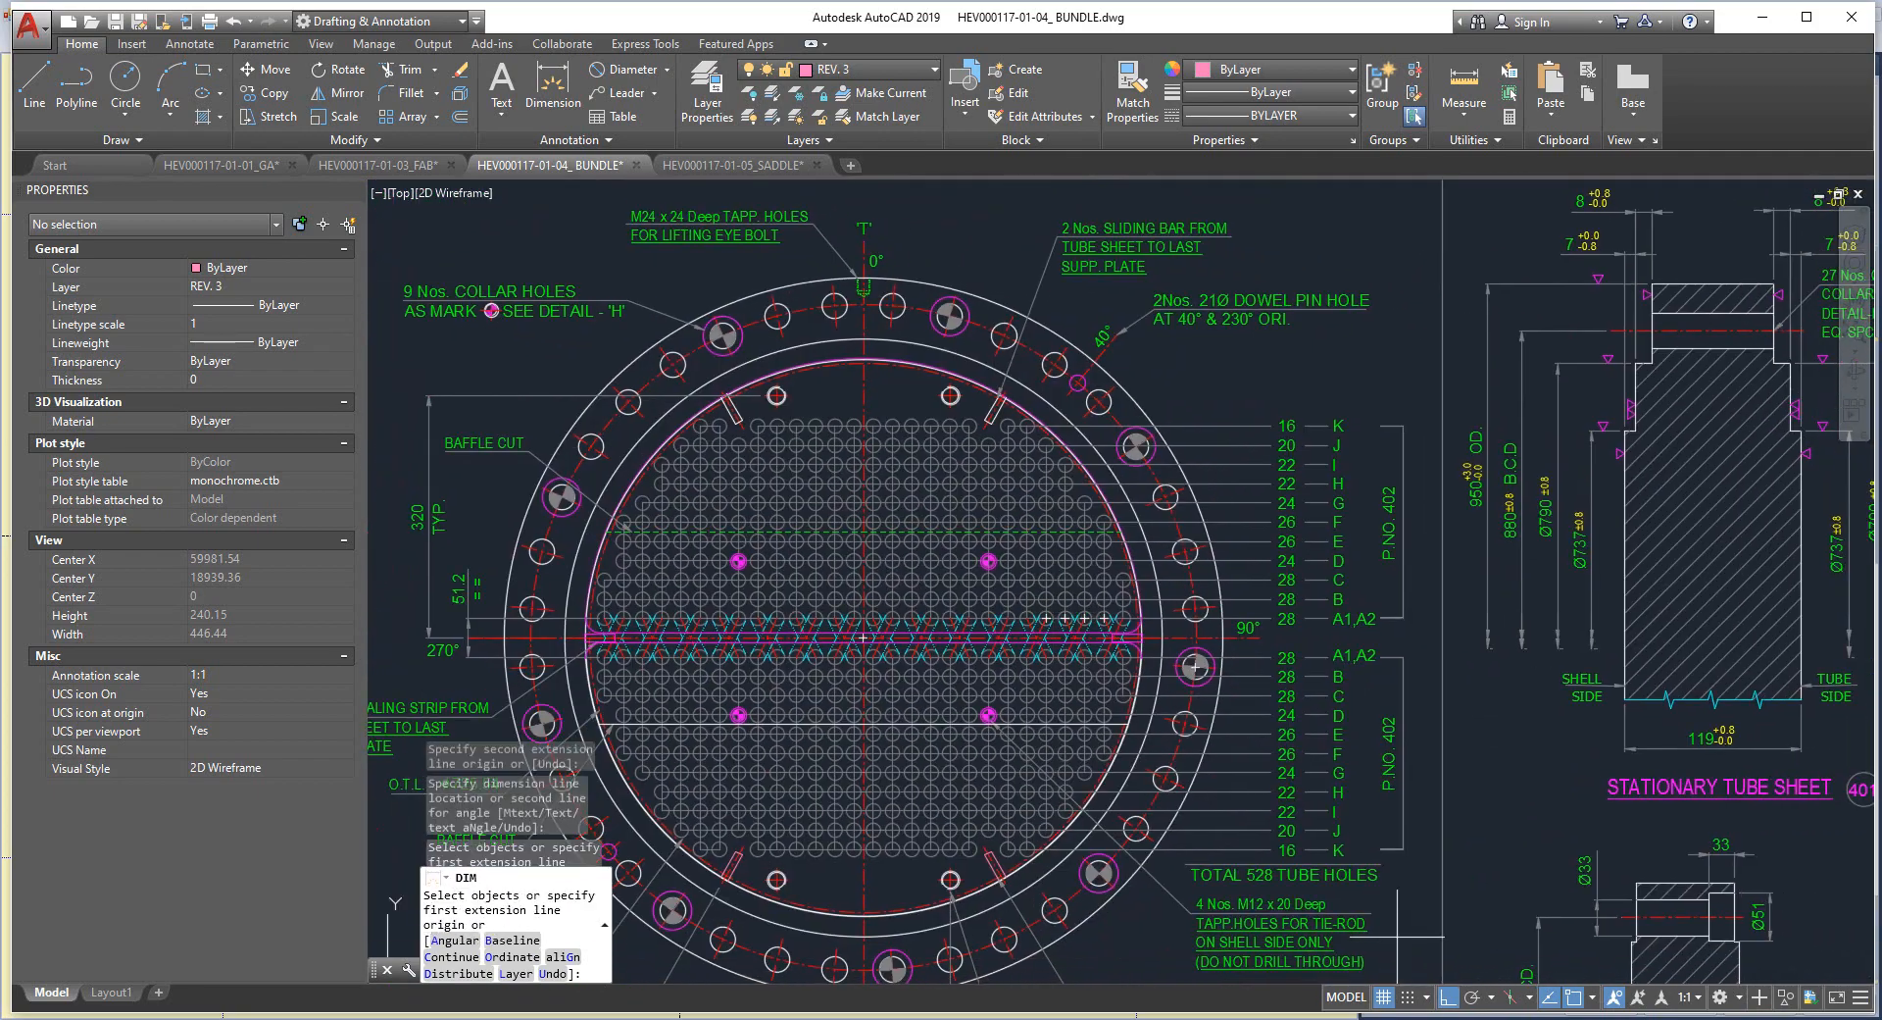
In the tube pattern window, set the top and bottom nozzle clearances to 55 mm and redraw the tube layout.
{"action": "mouse_move", "coordinate": [1522, 1010]}
{"action": "left_click", "coordinate": [1666, 941]}
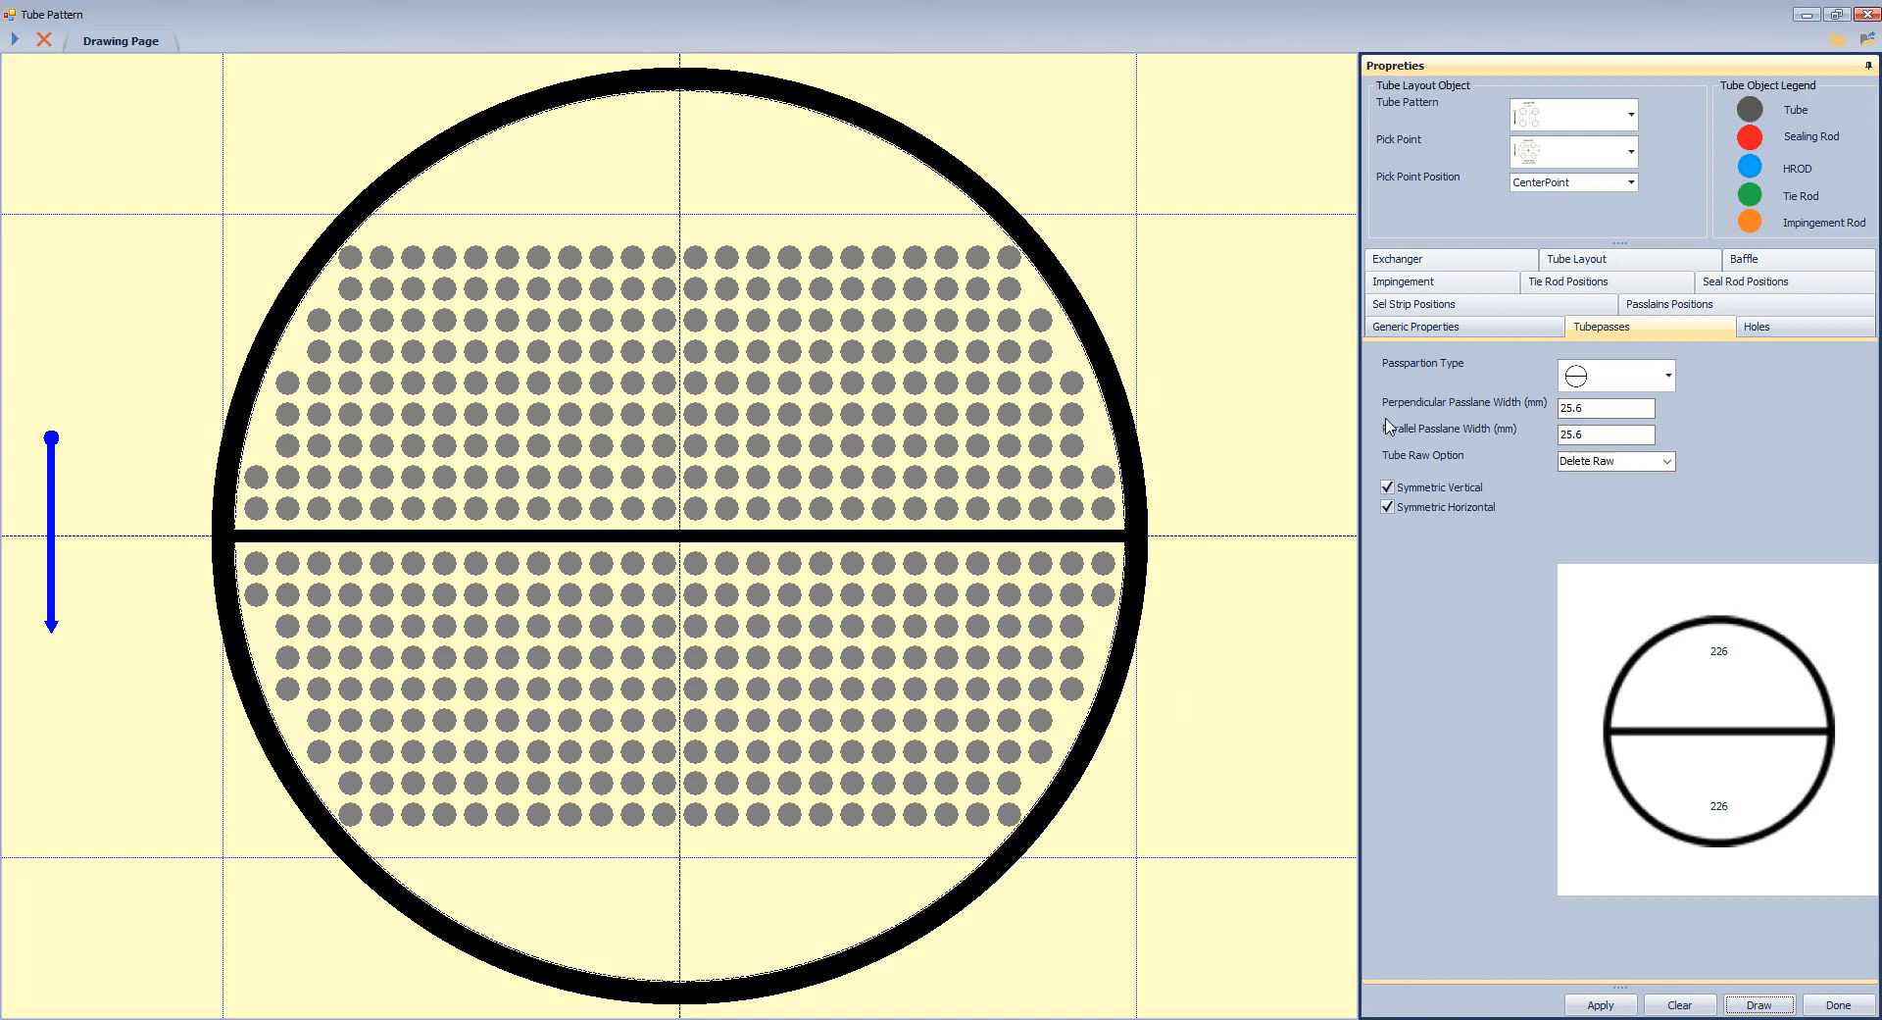
{"action": "left_click", "coordinate": [1427, 336]}
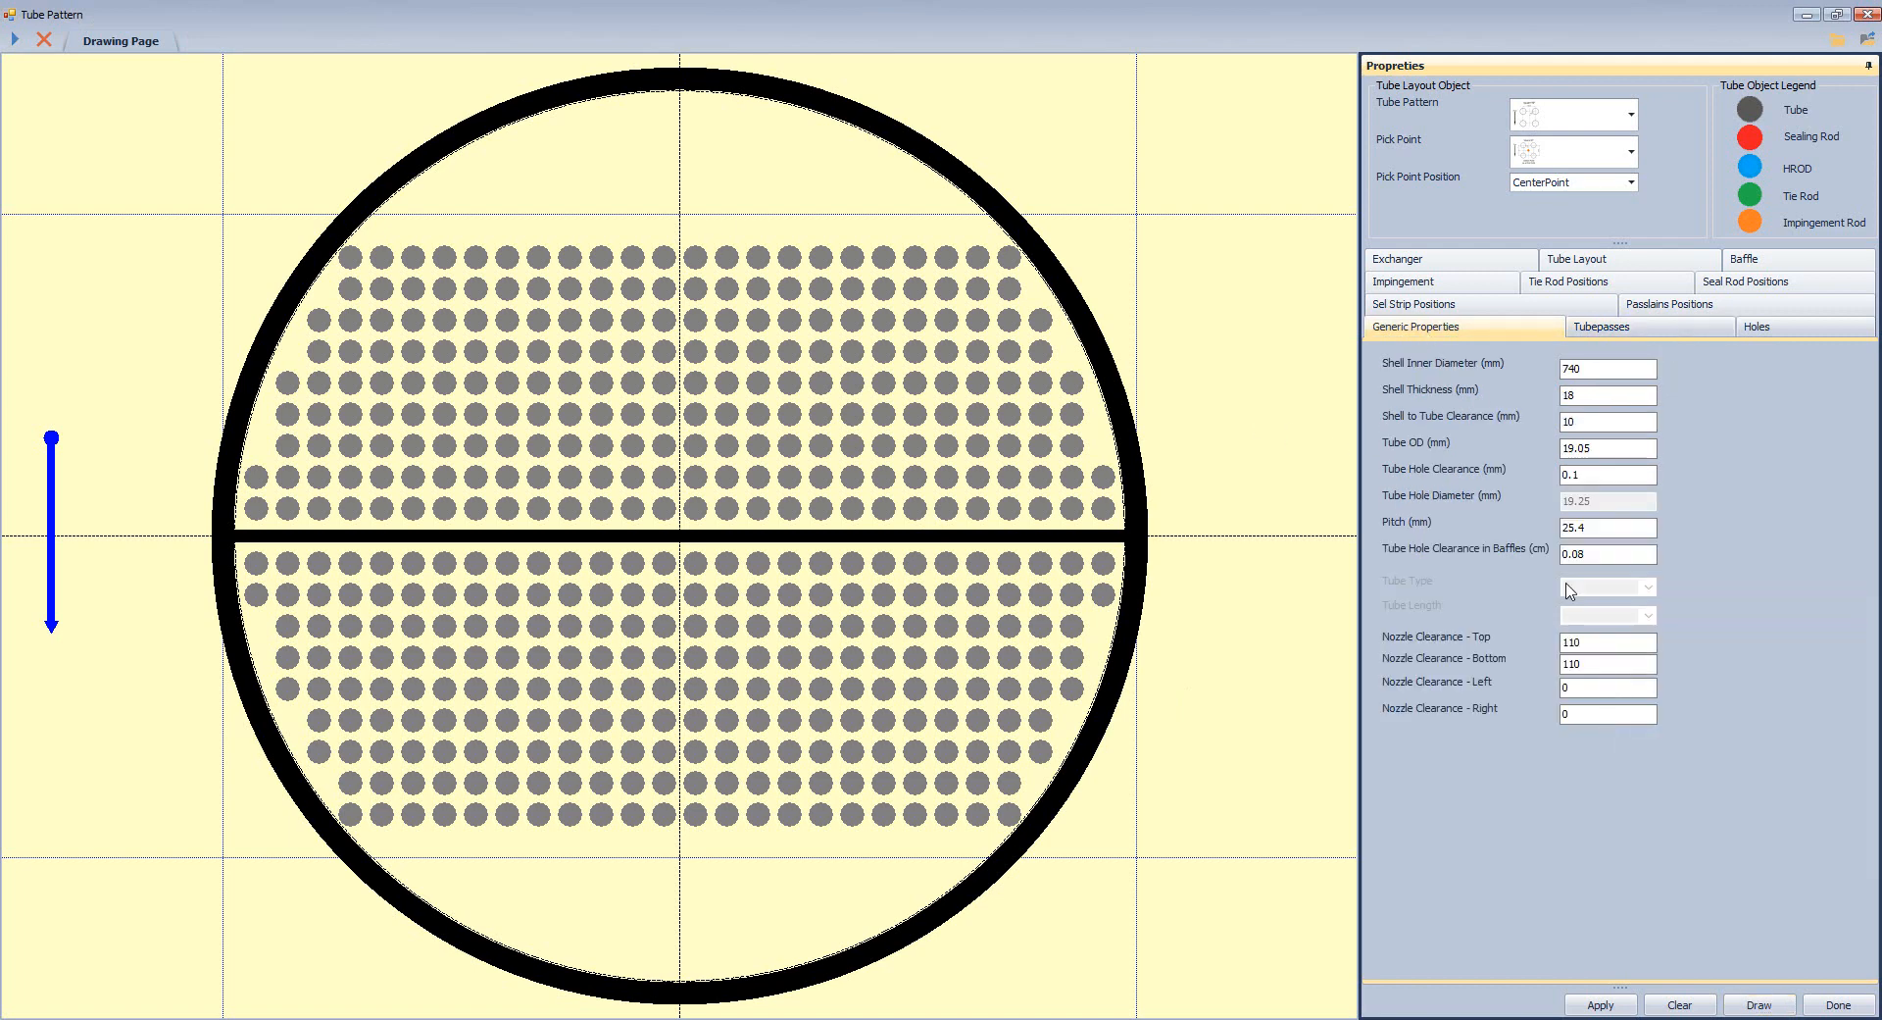
{"action": "double_click", "coordinate": [1579, 642]}
{"action": "type", "text": "55"}
{"action": "key", "text": "Tab"}
{"action": "type", "text": "55"}
{"action": "left_click", "coordinate": [1760, 1005]}
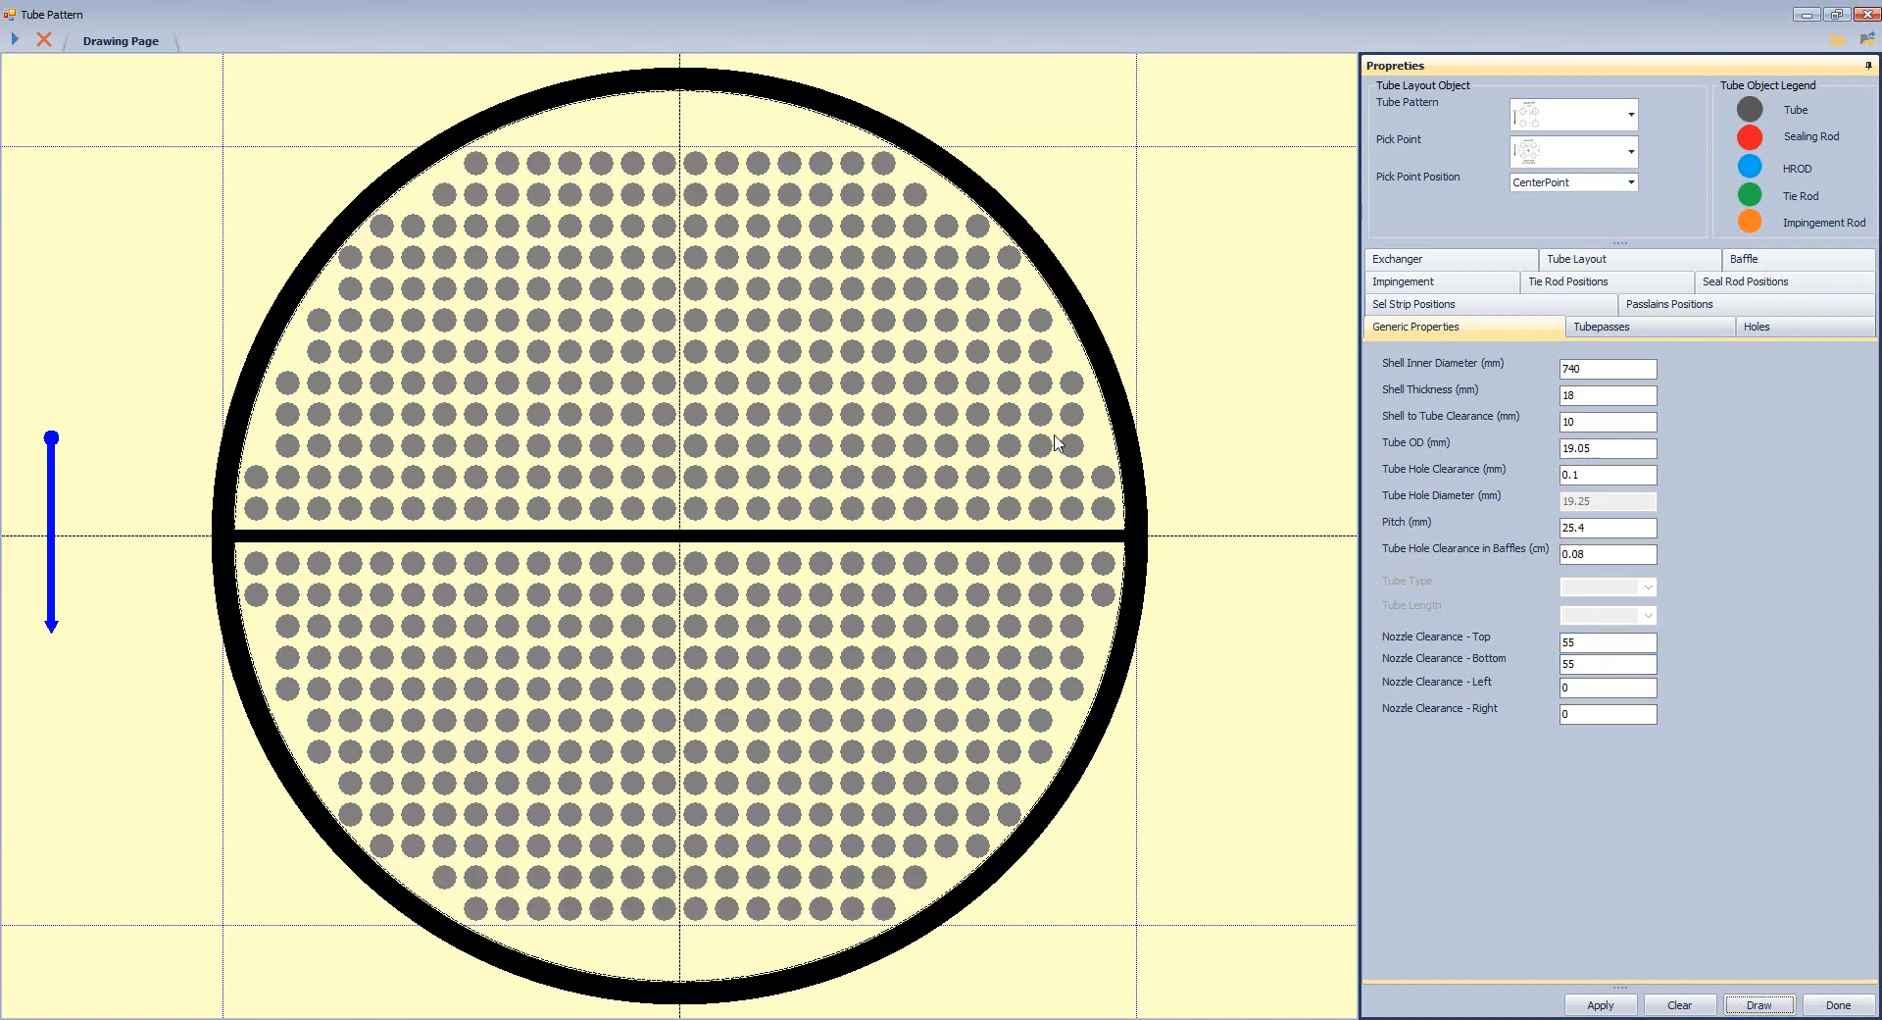
Switch to the AutoCAD bundle drawing and measure the diameter of a tube circle in the uppermost tube row.
{"action": "mouse_move", "coordinate": [1382, 1019]}
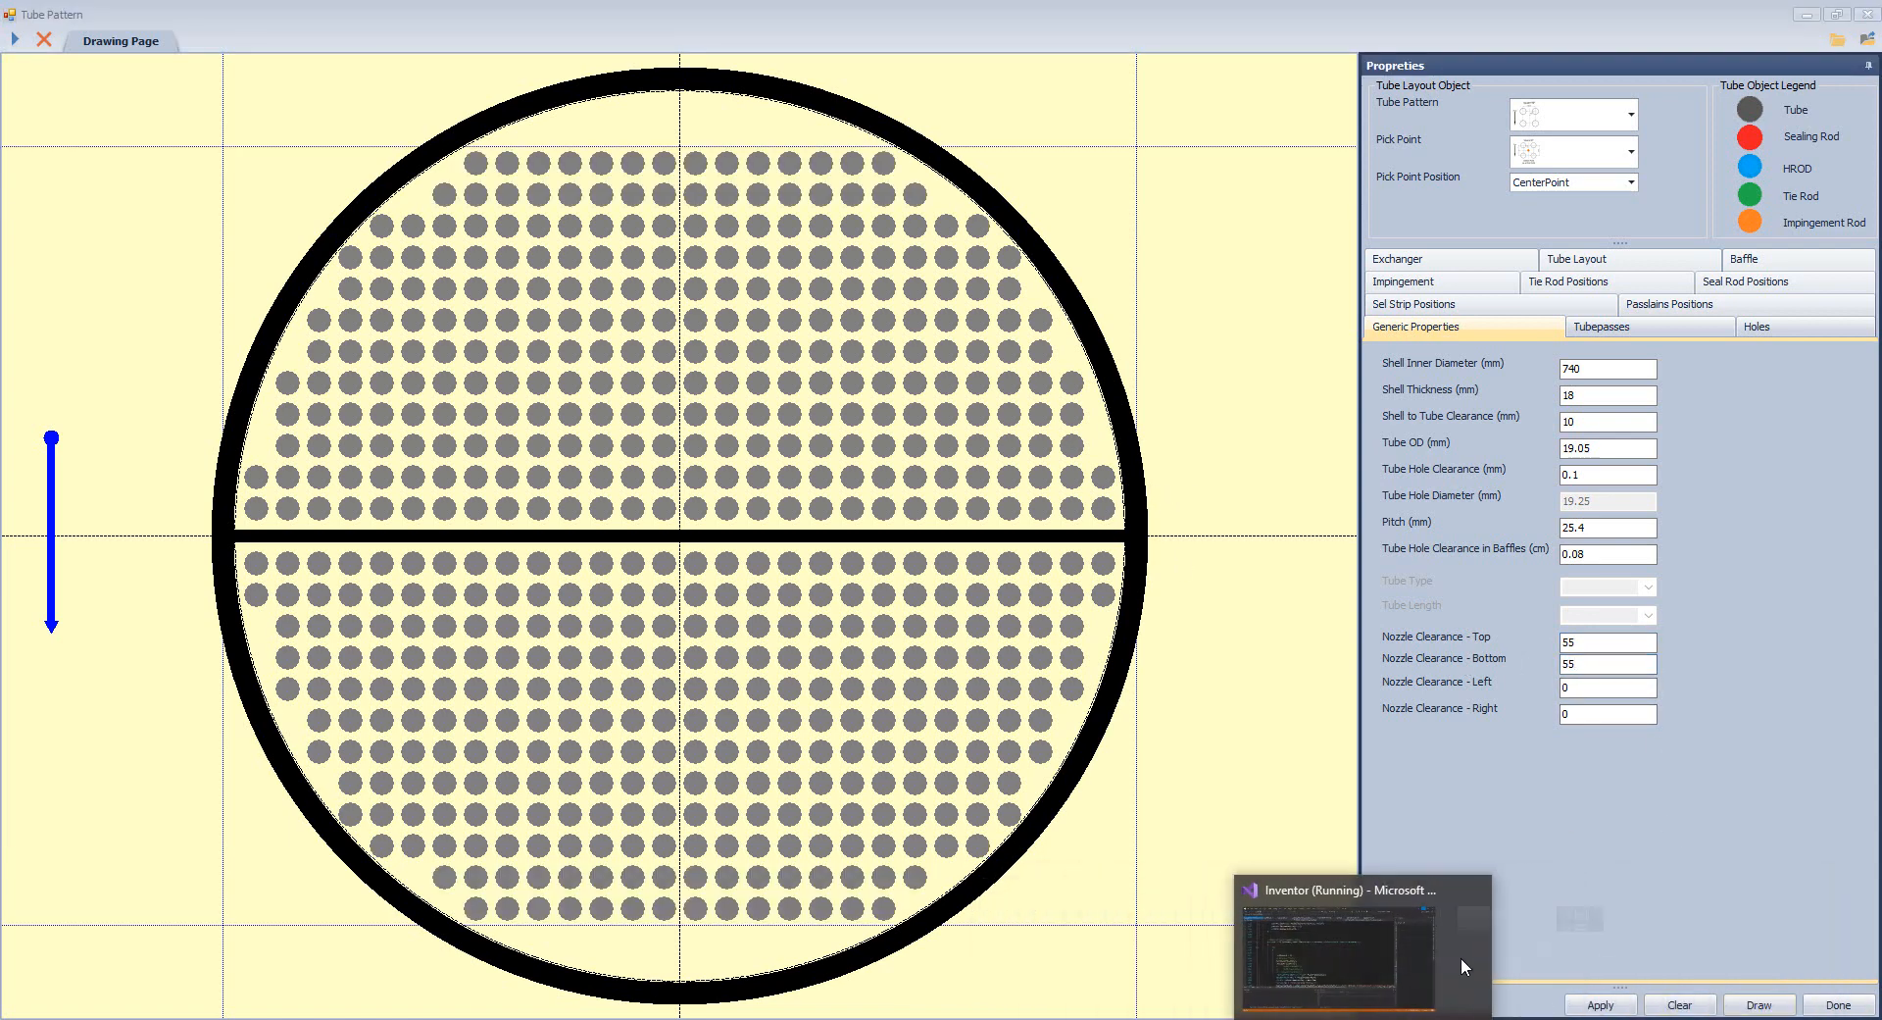
{"action": "left_click", "coordinate": [1435, 932]}
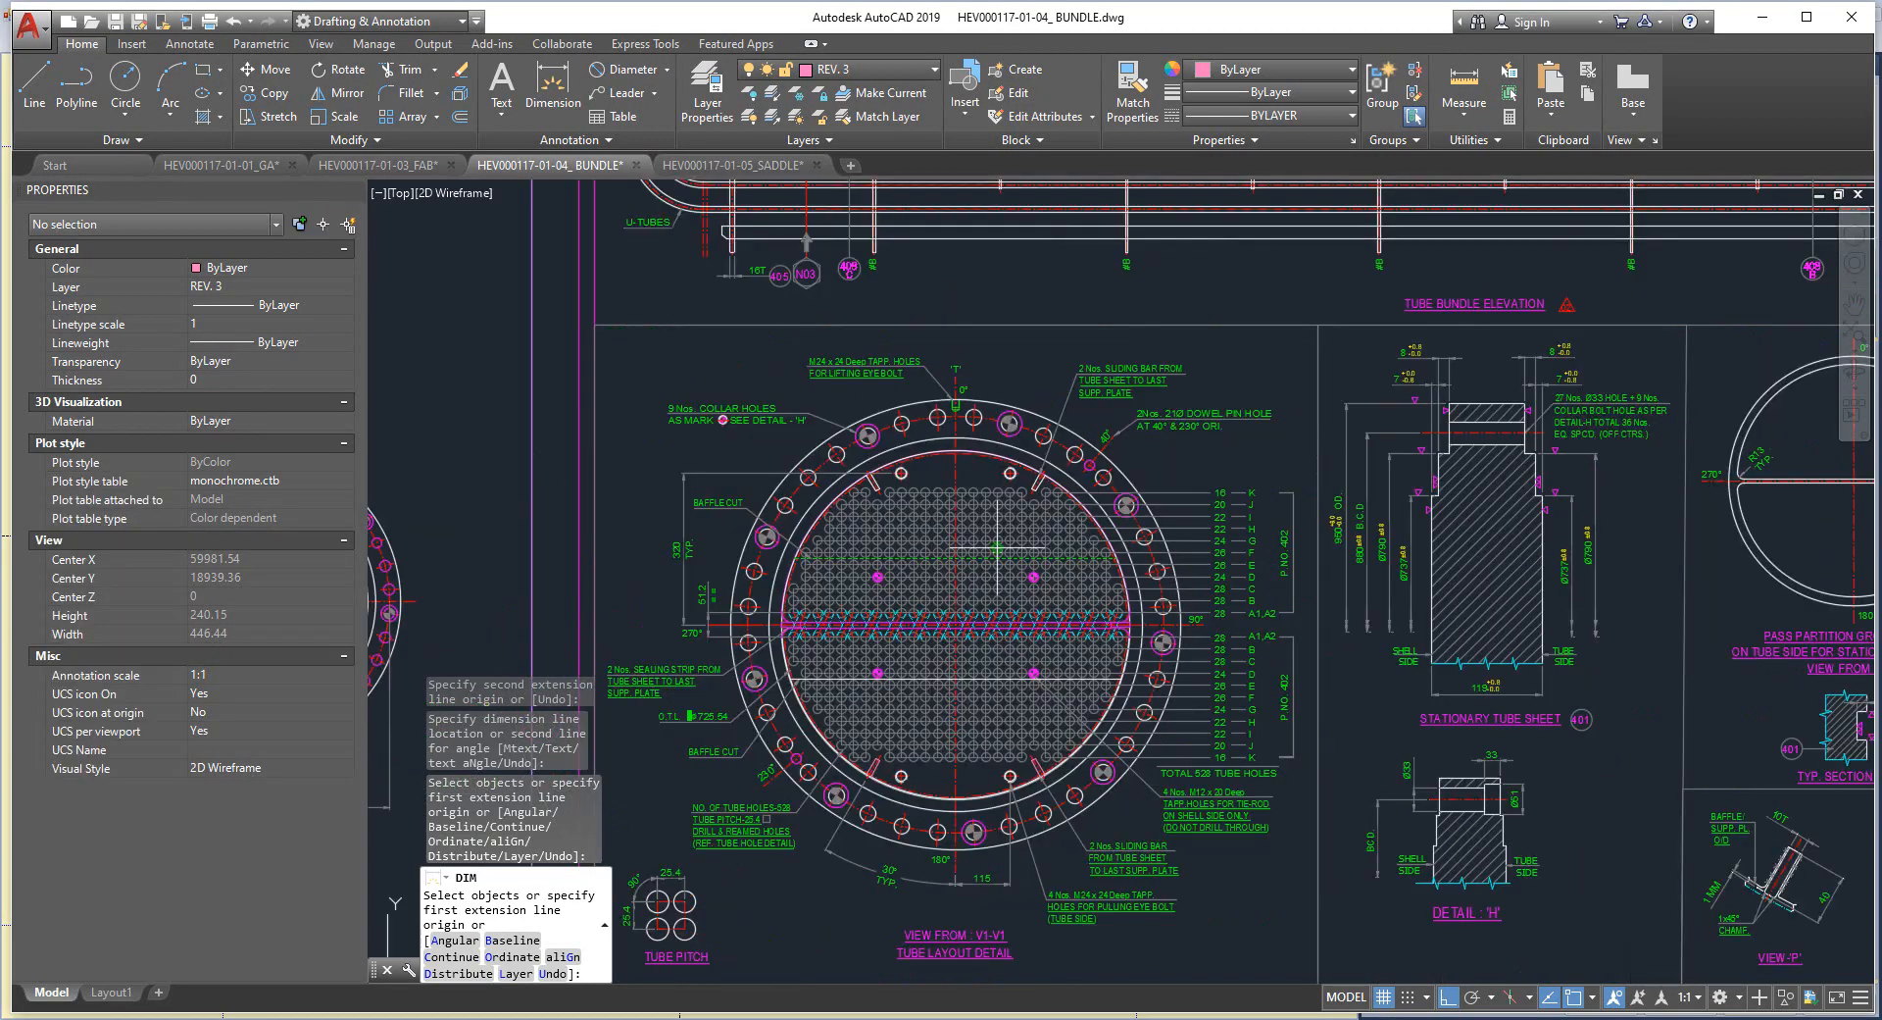
{"action": "scroll", "coordinate": [1041, 506], "scroll_direction": "up", "scroll_amount": 5}
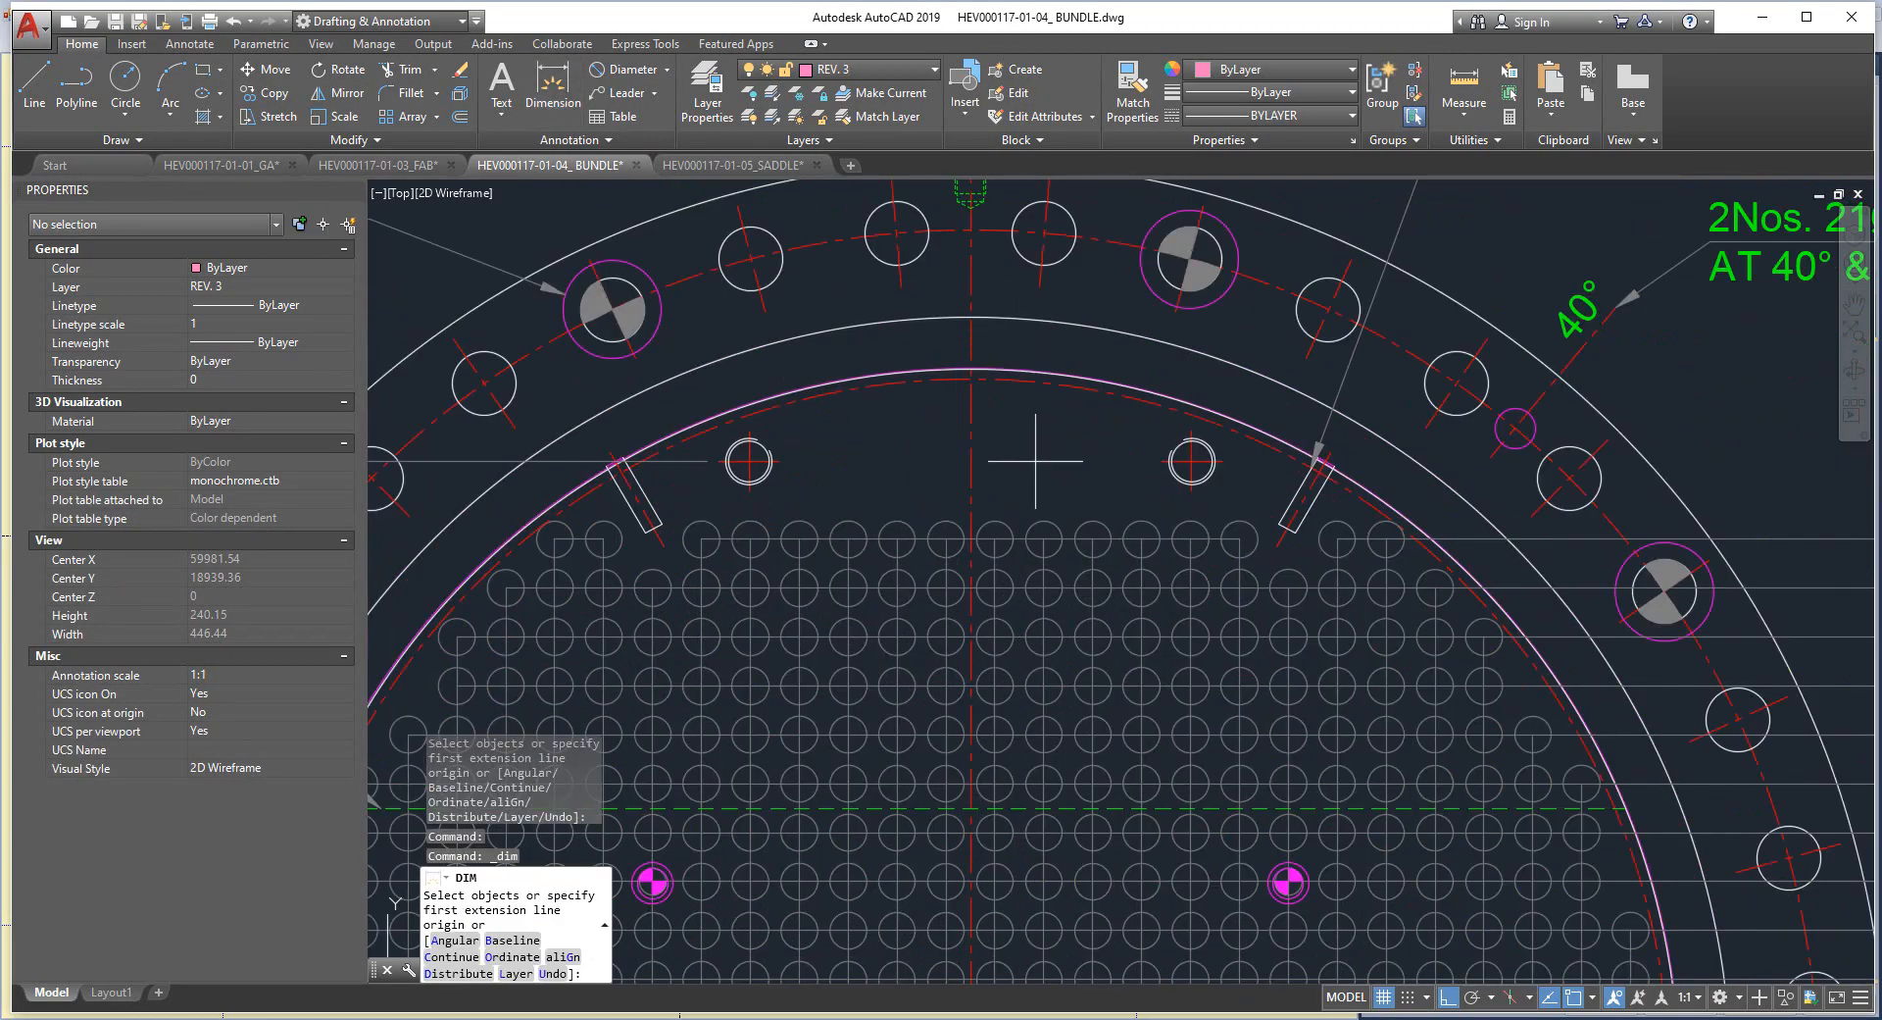
{"action": "scroll", "coordinate": [1037, 509], "scroll_direction": "up", "scroll_amount": 2}
{"action": "scroll", "coordinate": [908, 557], "scroll_direction": "up", "scroll_amount": 3}
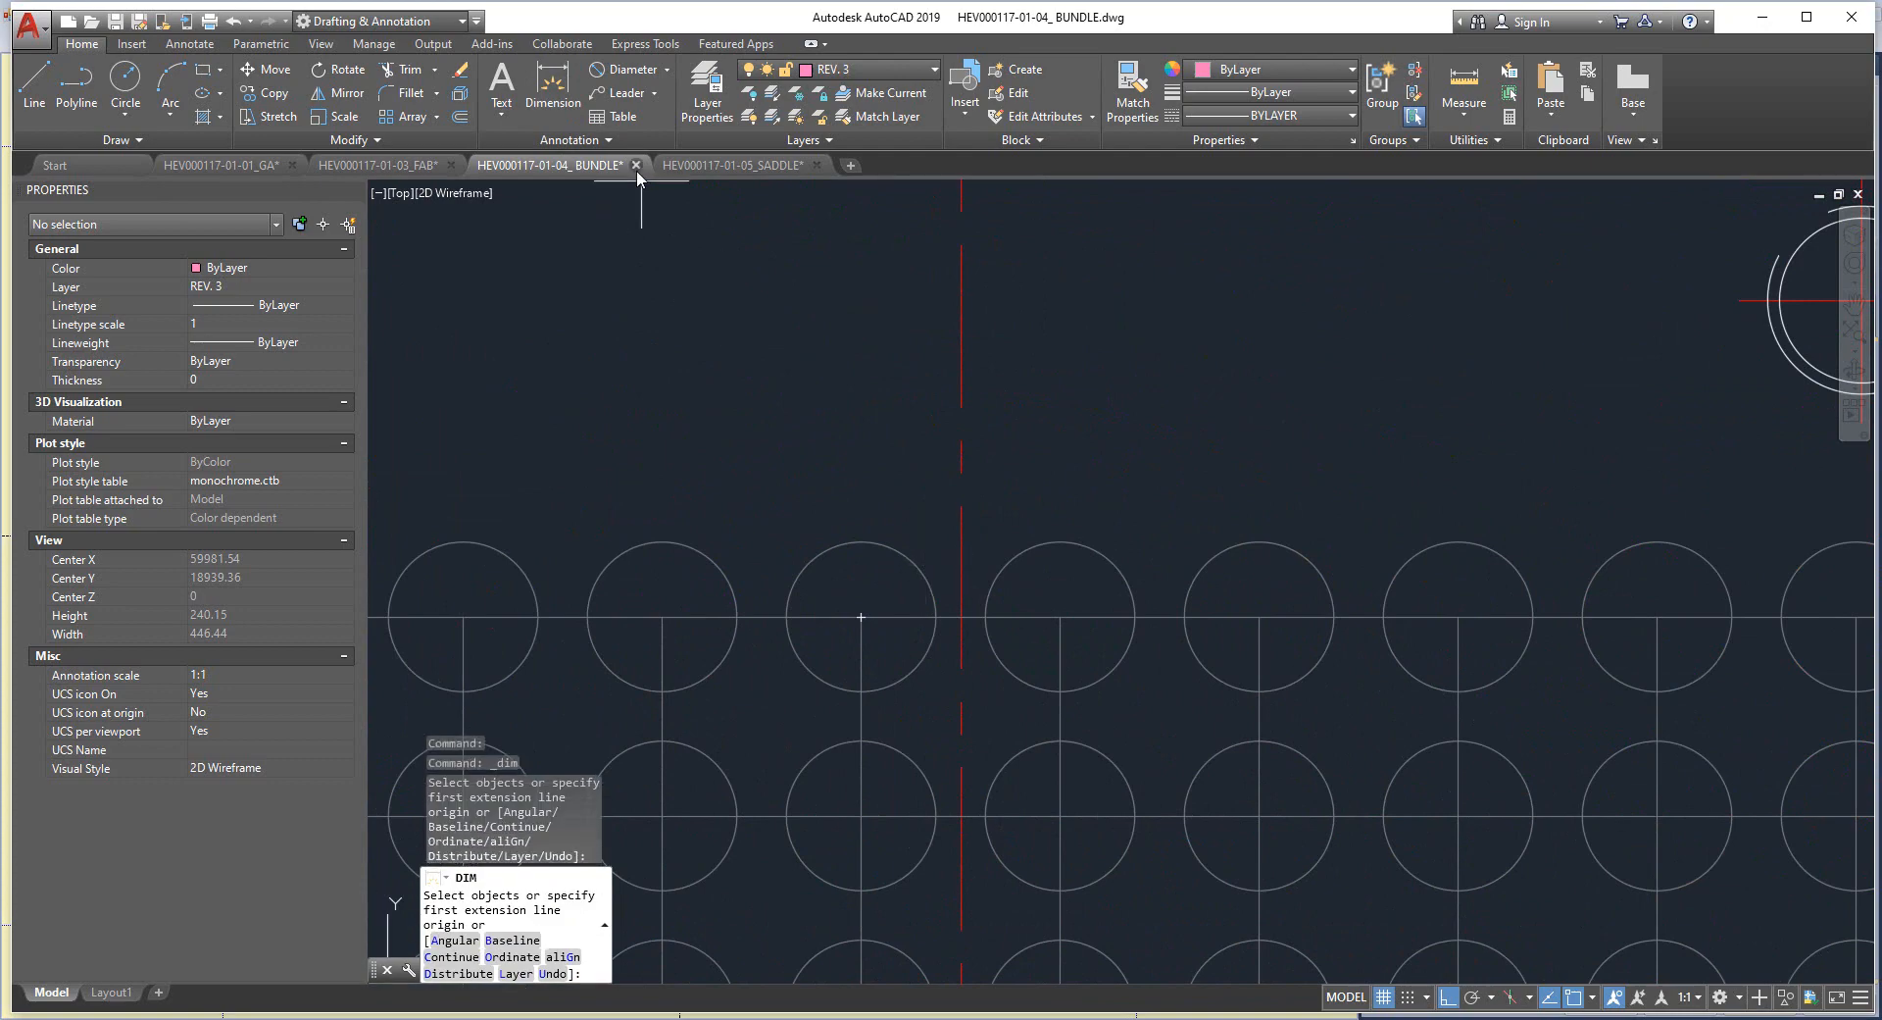
{"action": "left_click", "coordinate": [628, 69]}
{"action": "left_click", "coordinate": [908, 580]}
{"action": "scroll", "coordinate": [991, 456], "scroll_direction": "down", "scroll_amount": 5}
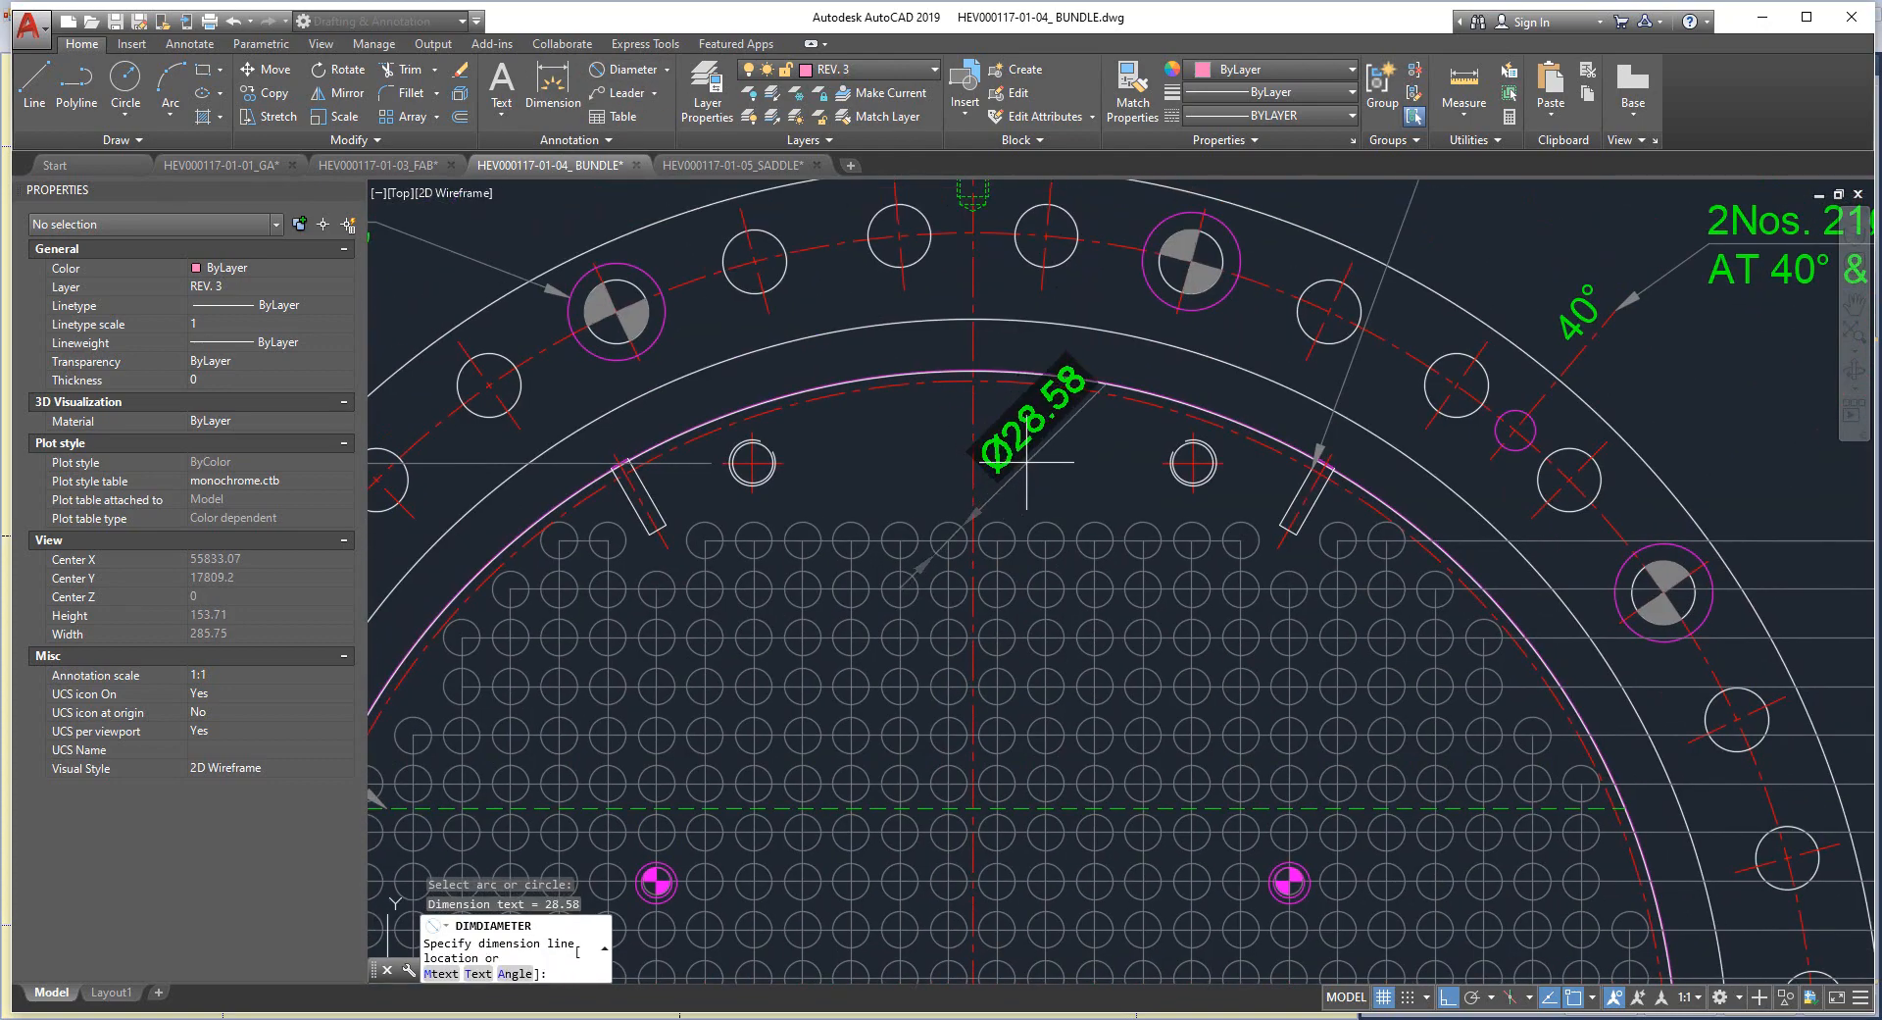
{"action": "scroll", "coordinate": [1044, 456], "scroll_direction": "up", "scroll_amount": 2}
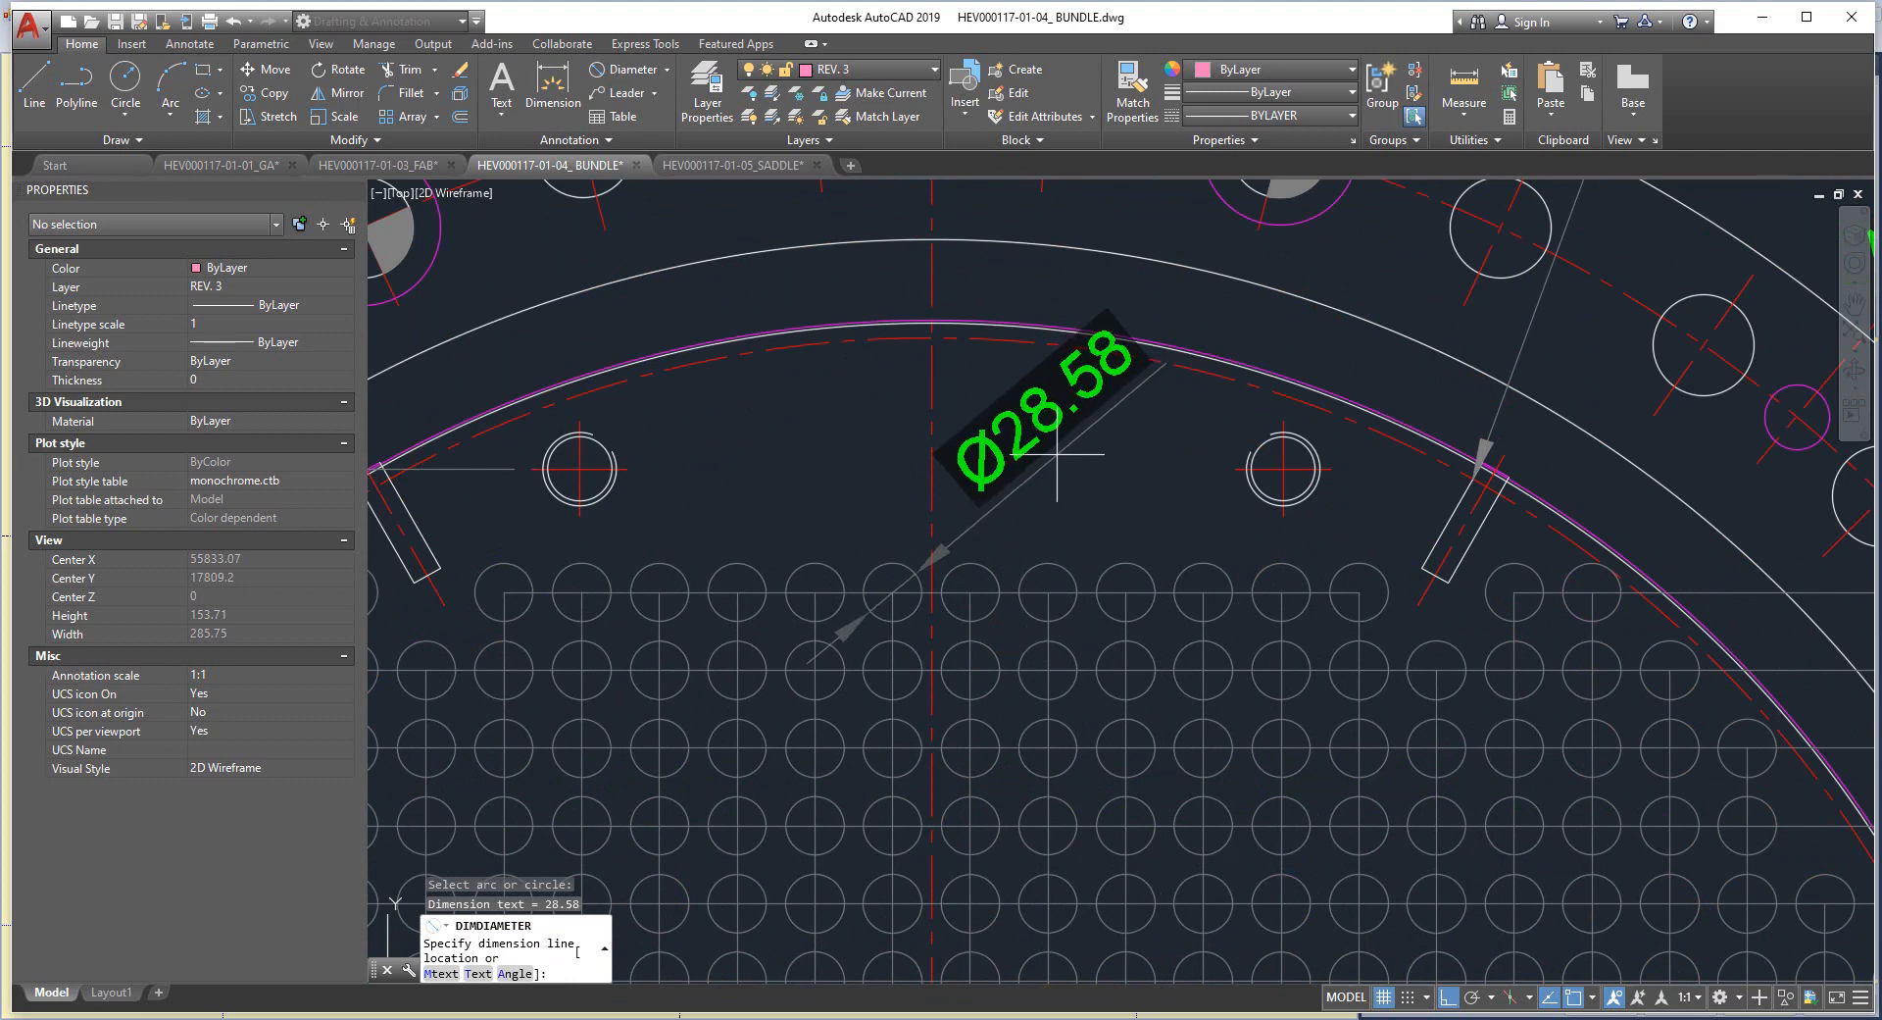
{"action": "key", "text": "Escape"}
Examine the U-tube detail's tube size note and the hole counts of the tube rows in the tube layout detail.
{"action": "scroll", "coordinate": [1056, 455], "scroll_direction": "down", "scroll_amount": 15}
{"action": "scroll", "coordinate": [1300, 433], "scroll_direction": "up", "scroll_amount": 2}
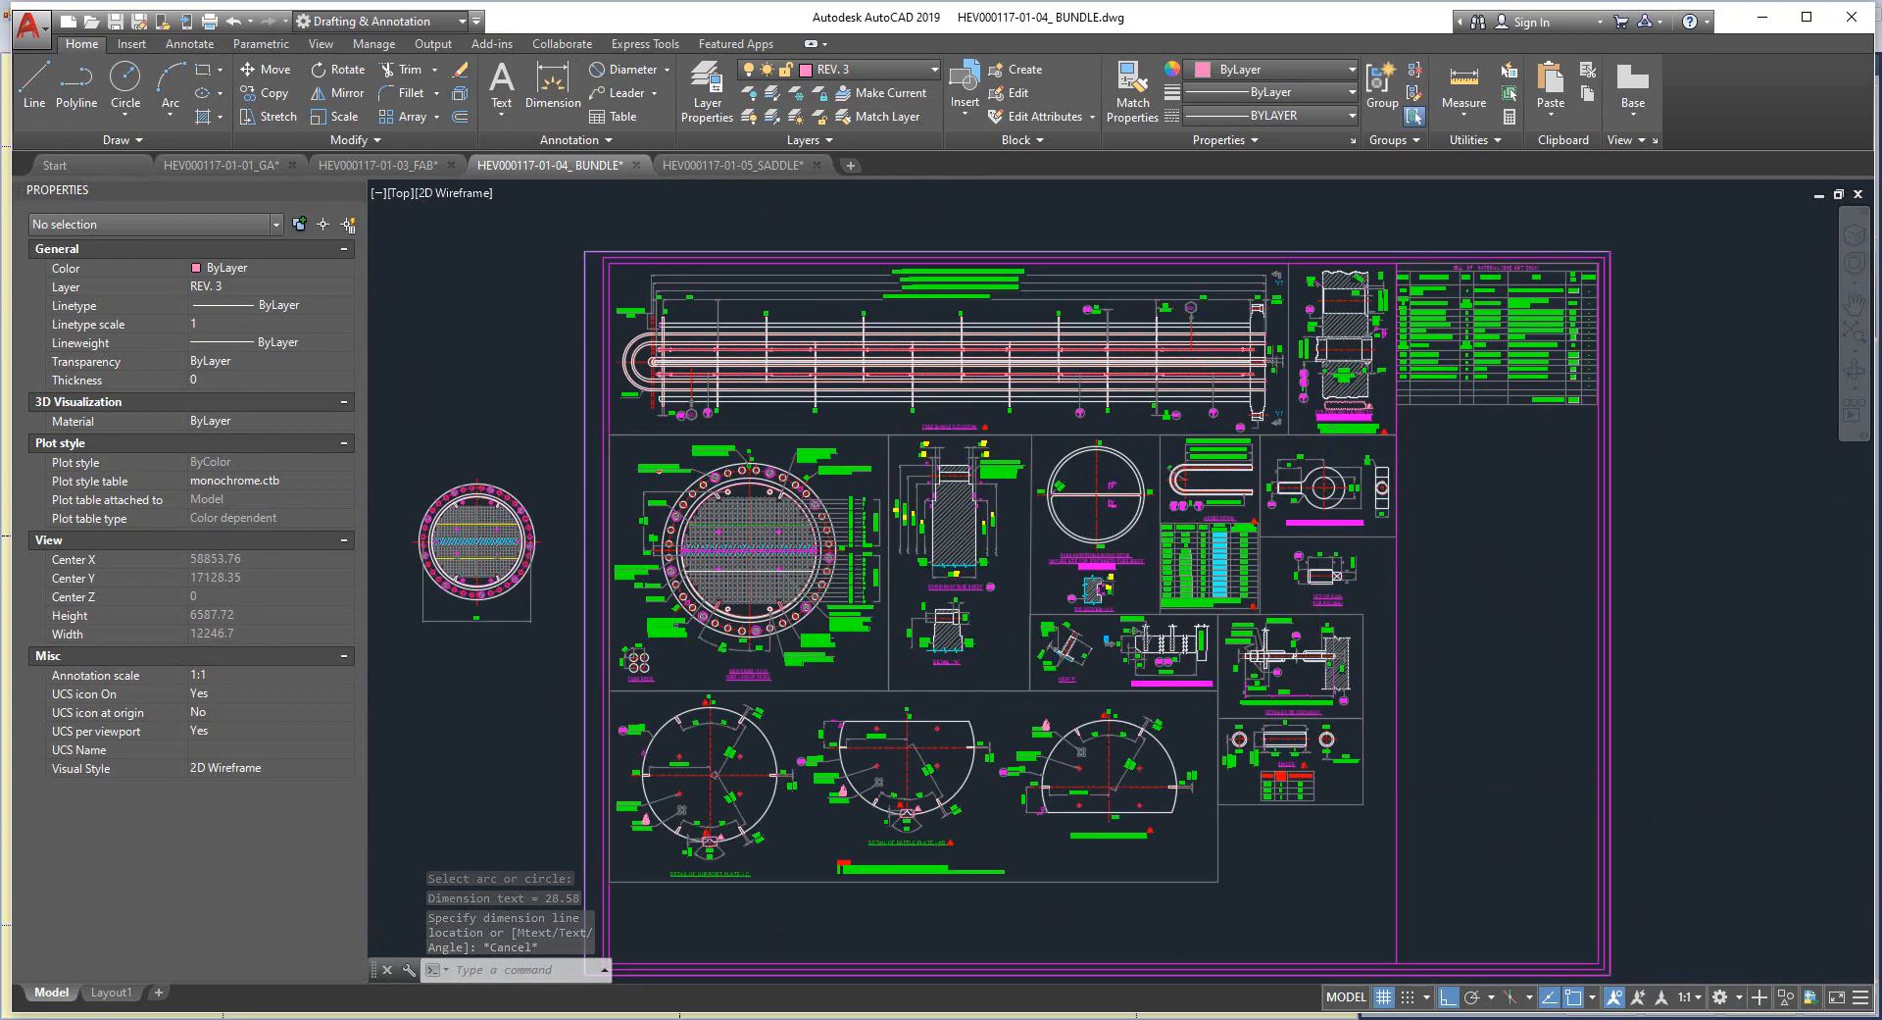
{"action": "scroll", "coordinate": [1127, 470], "scroll_direction": "up", "scroll_amount": 12}
{"action": "scroll", "coordinate": [1020, 451], "scroll_direction": "down", "scroll_amount": 14}
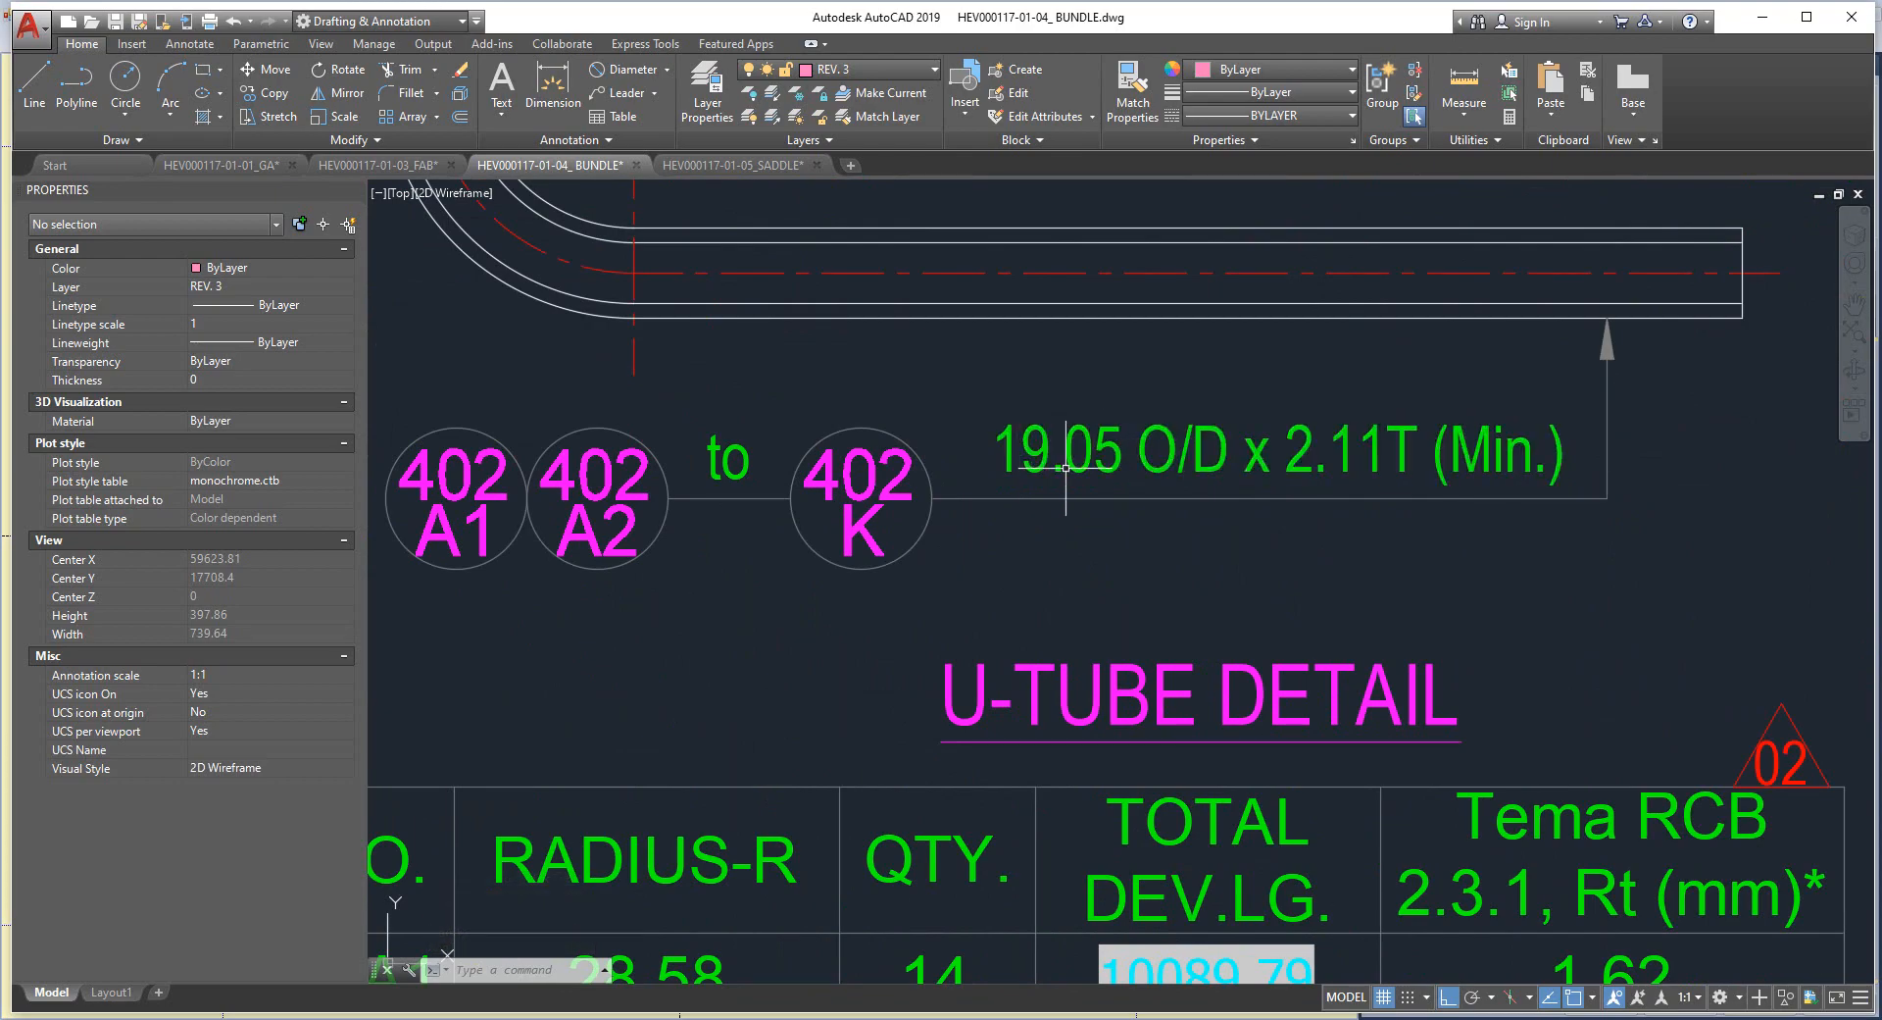
{"action": "scroll", "coordinate": [1019, 589], "scroll_direction": "up", "scroll_amount": 2}
{"action": "scroll", "coordinate": [1030, 442], "scroll_direction": "up", "scroll_amount": 4}
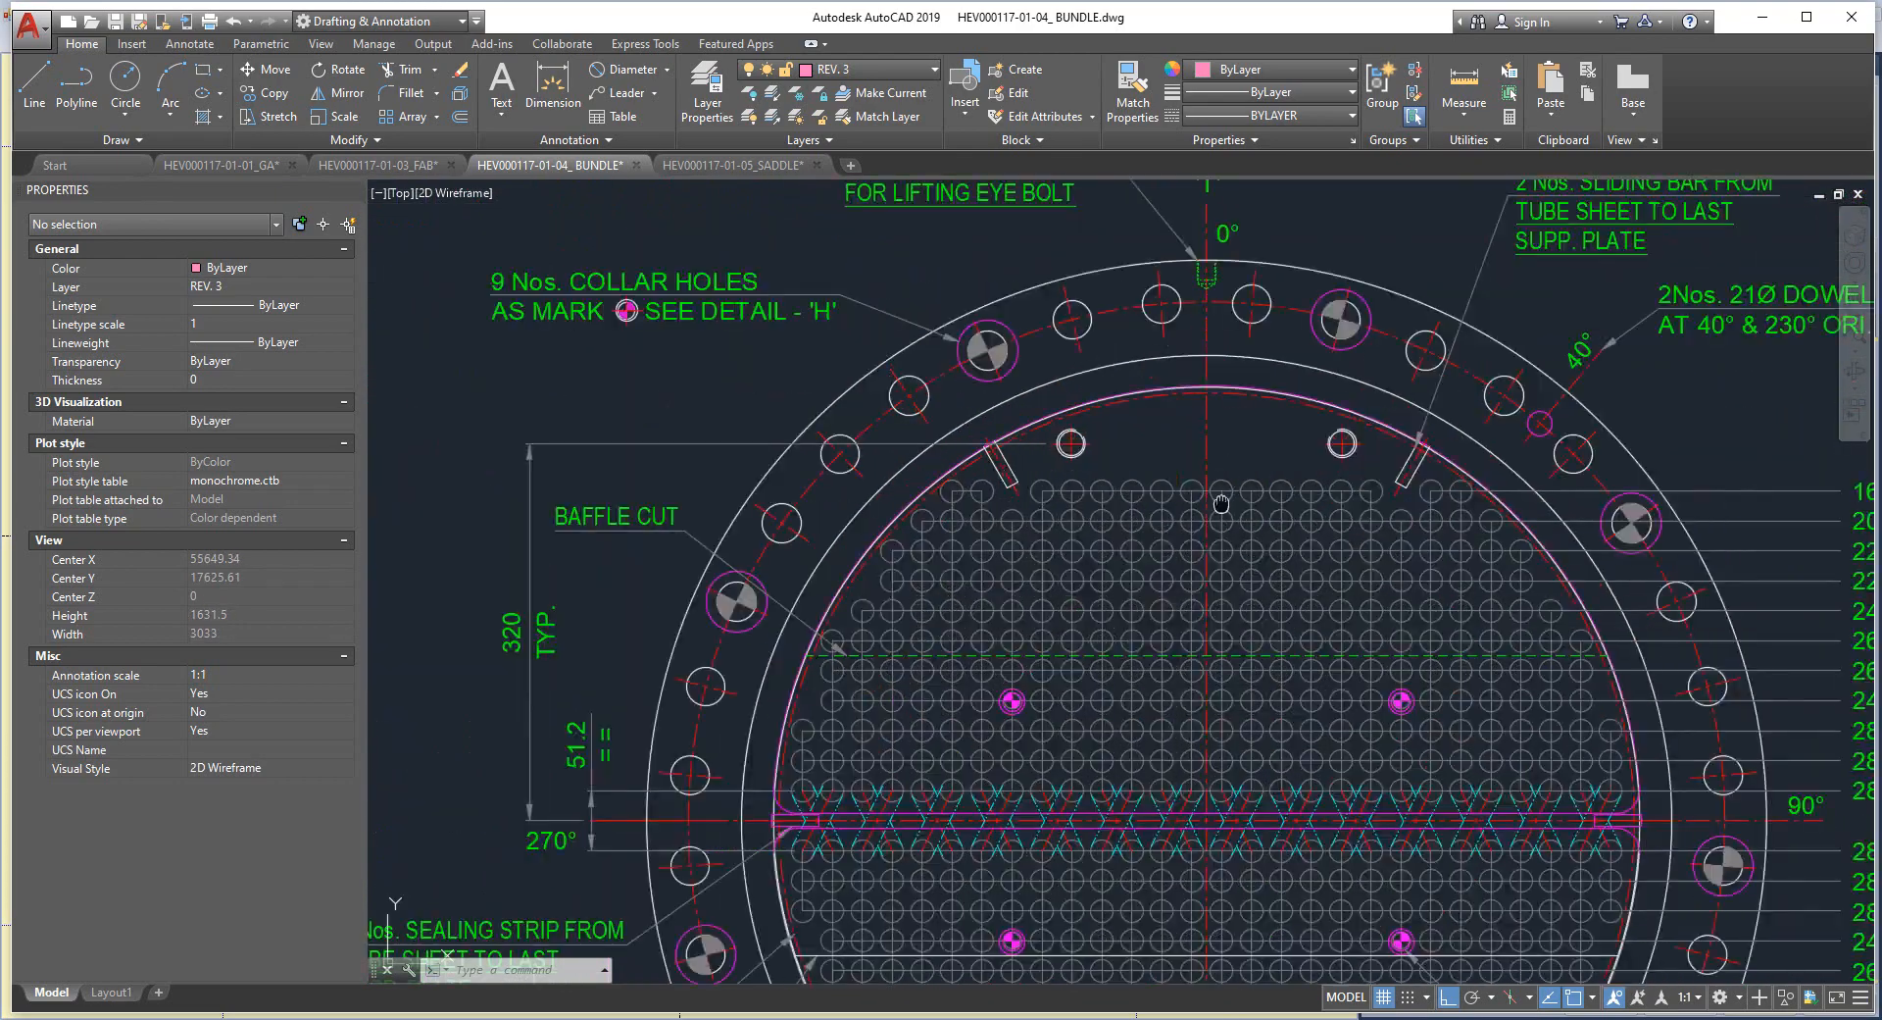
{"action": "scroll", "coordinate": [1072, 441], "scroll_direction": "down", "scroll_amount": 2}
{"action": "middle_click_drag", "start_coordinate": [1213, 600], "coordinate": [1218, 662]}
{"action": "scroll", "coordinate": [1219, 662], "scroll_direction": "up", "scroll_amount": 3}
{"action": "scroll", "coordinate": [1219, 662], "scroll_direction": "up", "scroll_amount": 4}
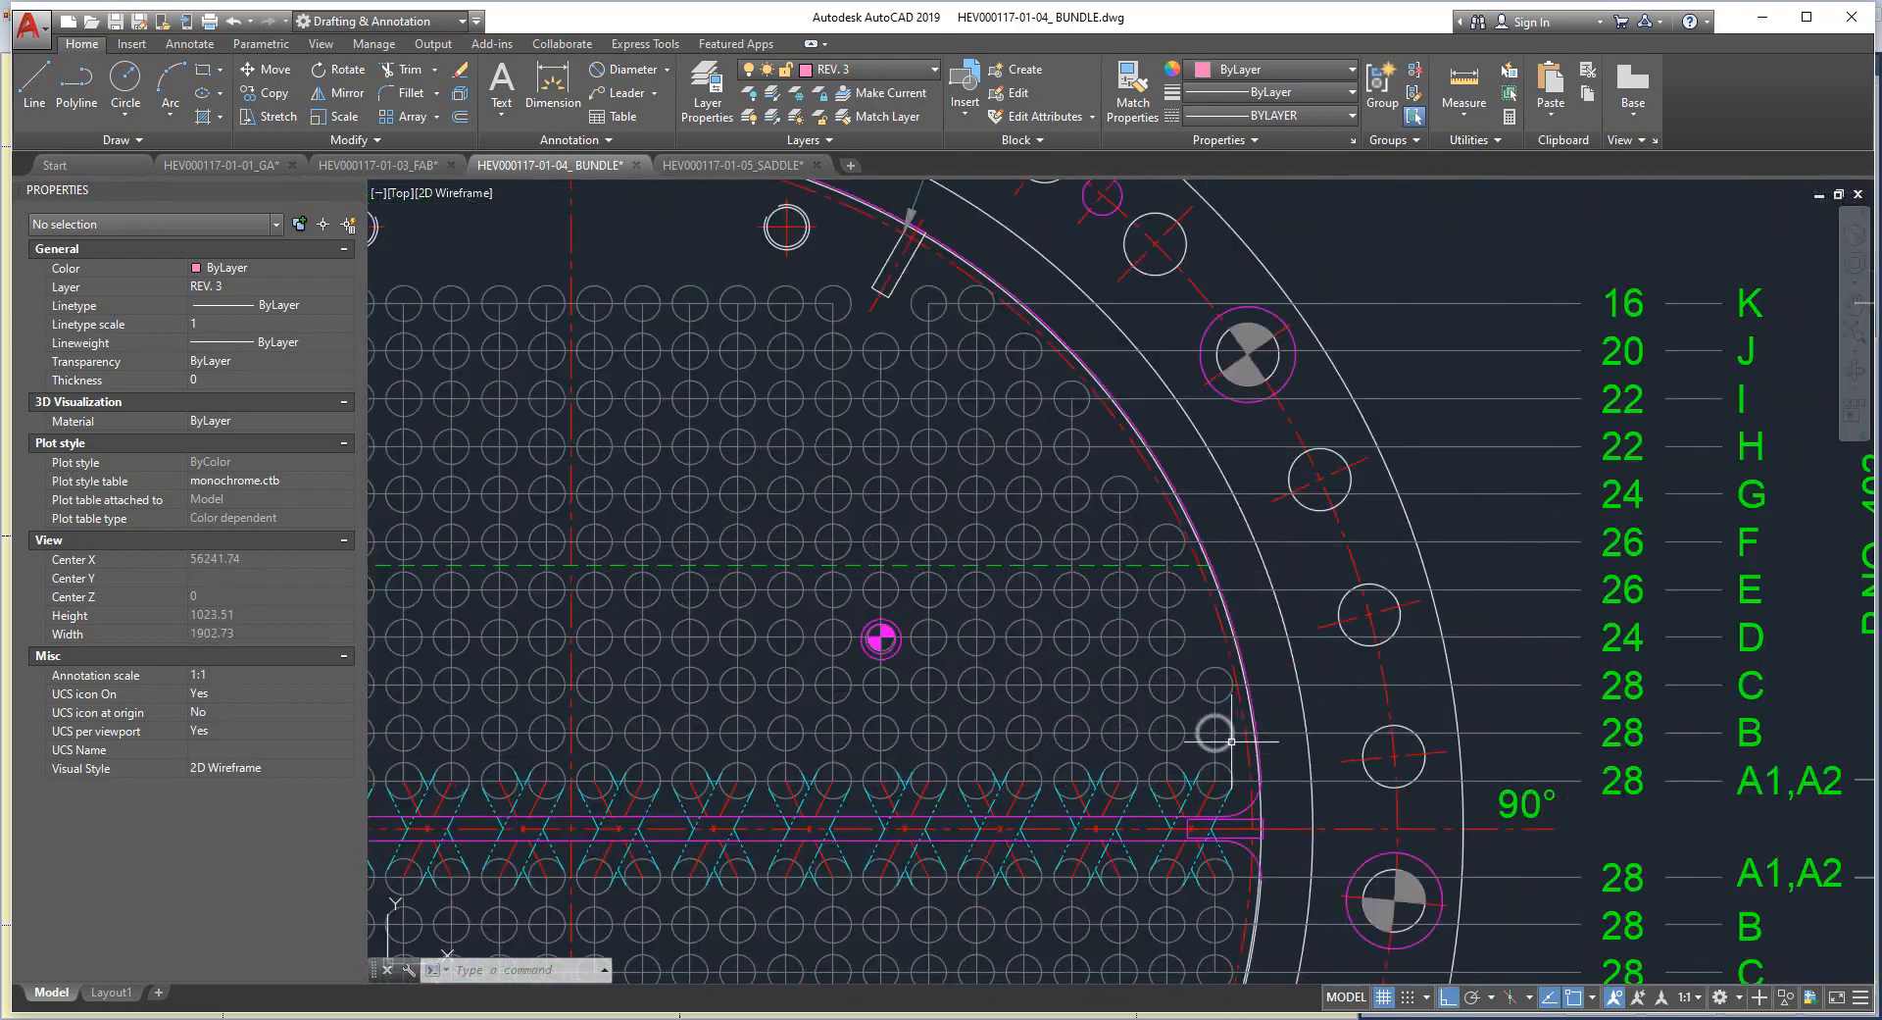
{"action": "scroll", "coordinate": [1358, 807], "scroll_direction": "down", "scroll_amount": 4}
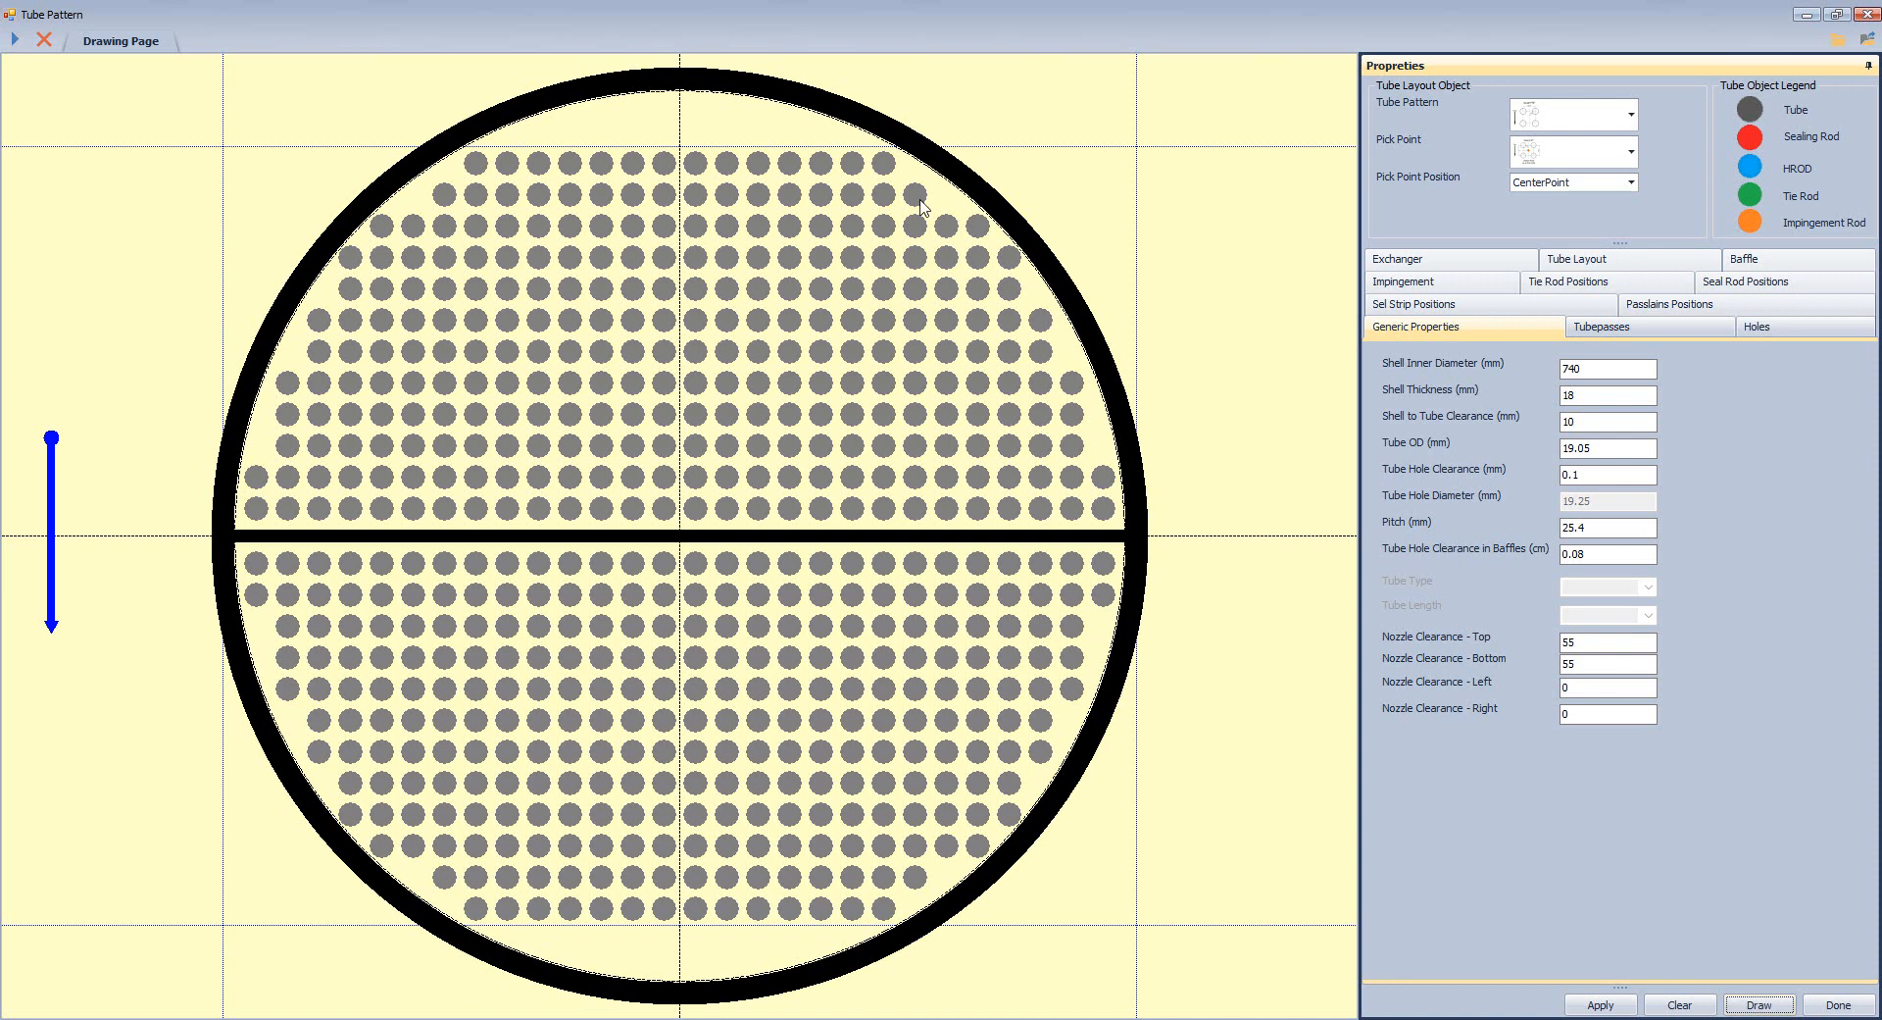
Back in the tube pattern window, set the top and bottom nozzle clearances to 65 mm and the shell-to-tube clearance to 15 mm, and redraw.
{"action": "double_click", "coordinate": [1574, 643]}
{"action": "type", "text": "65"}
{"action": "key", "text": "Tab"}
{"action": "type", "text": "65"}
{"action": "double_click", "coordinate": [1573, 422]}
{"action": "type", "text": "15"}
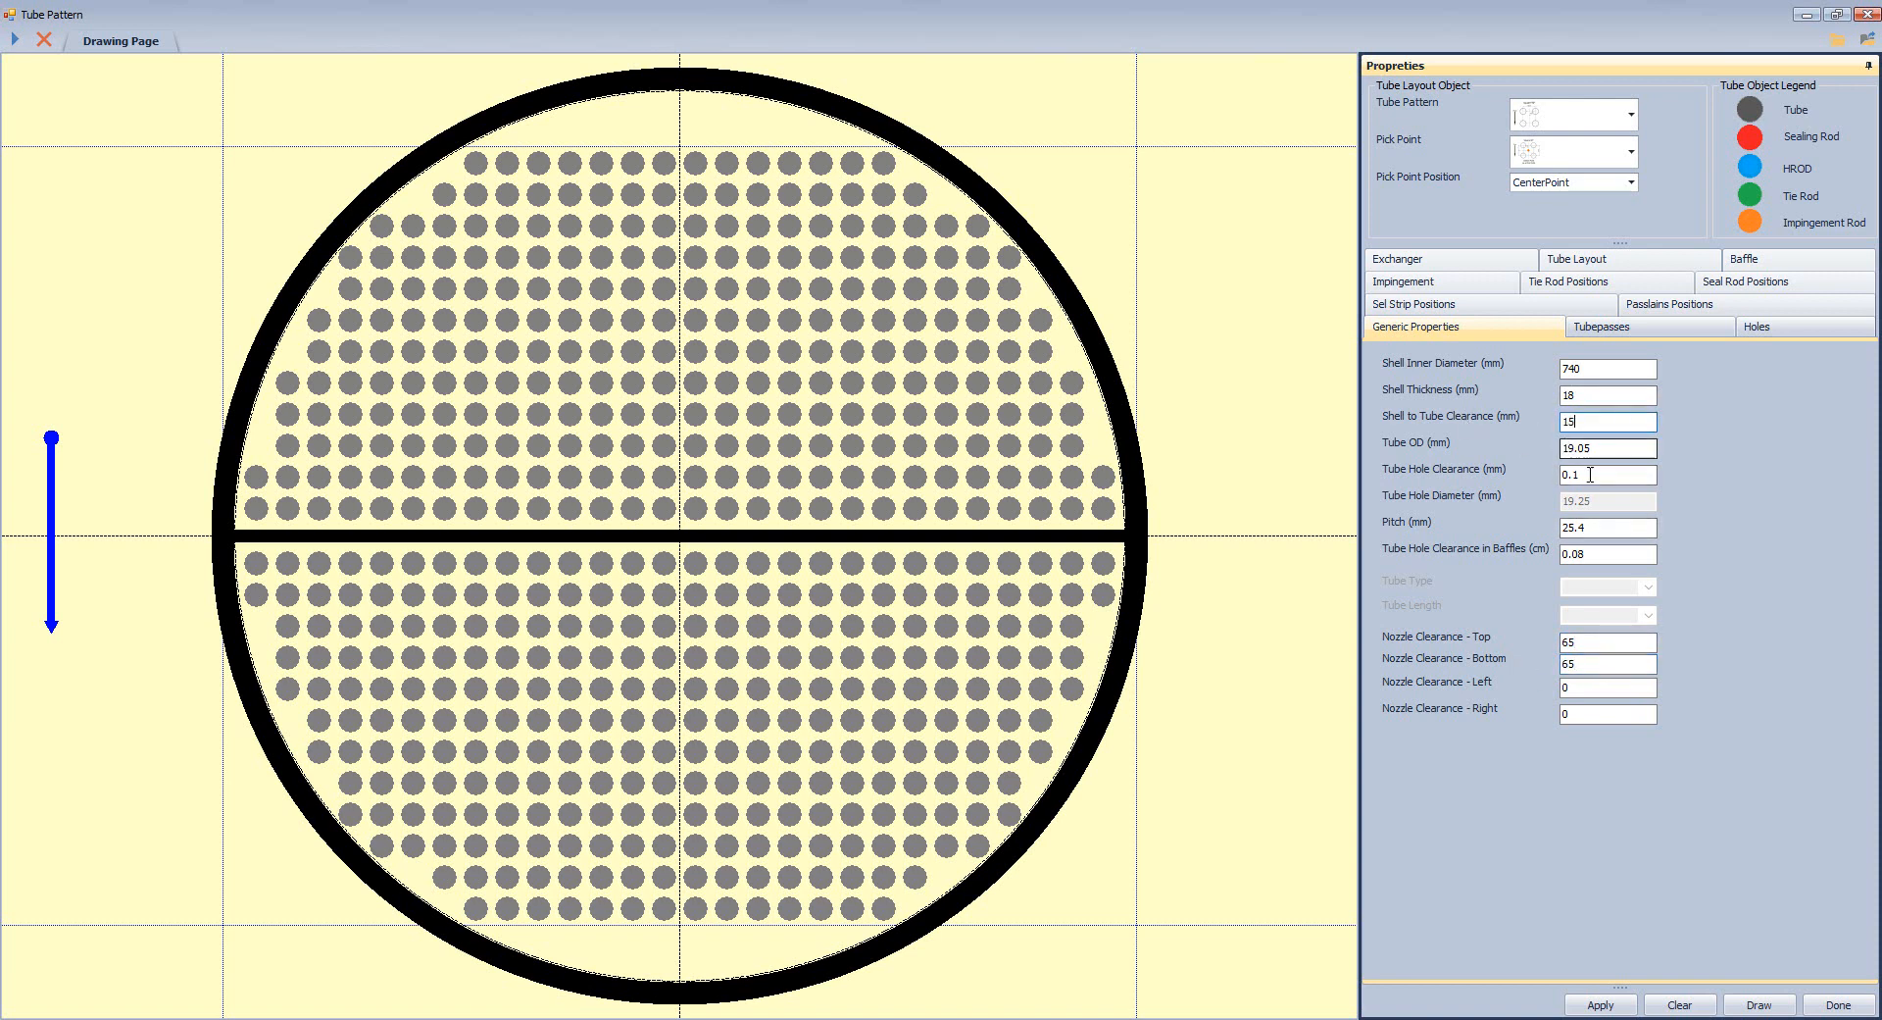
{"action": "left_click", "coordinate": [1759, 1004]}
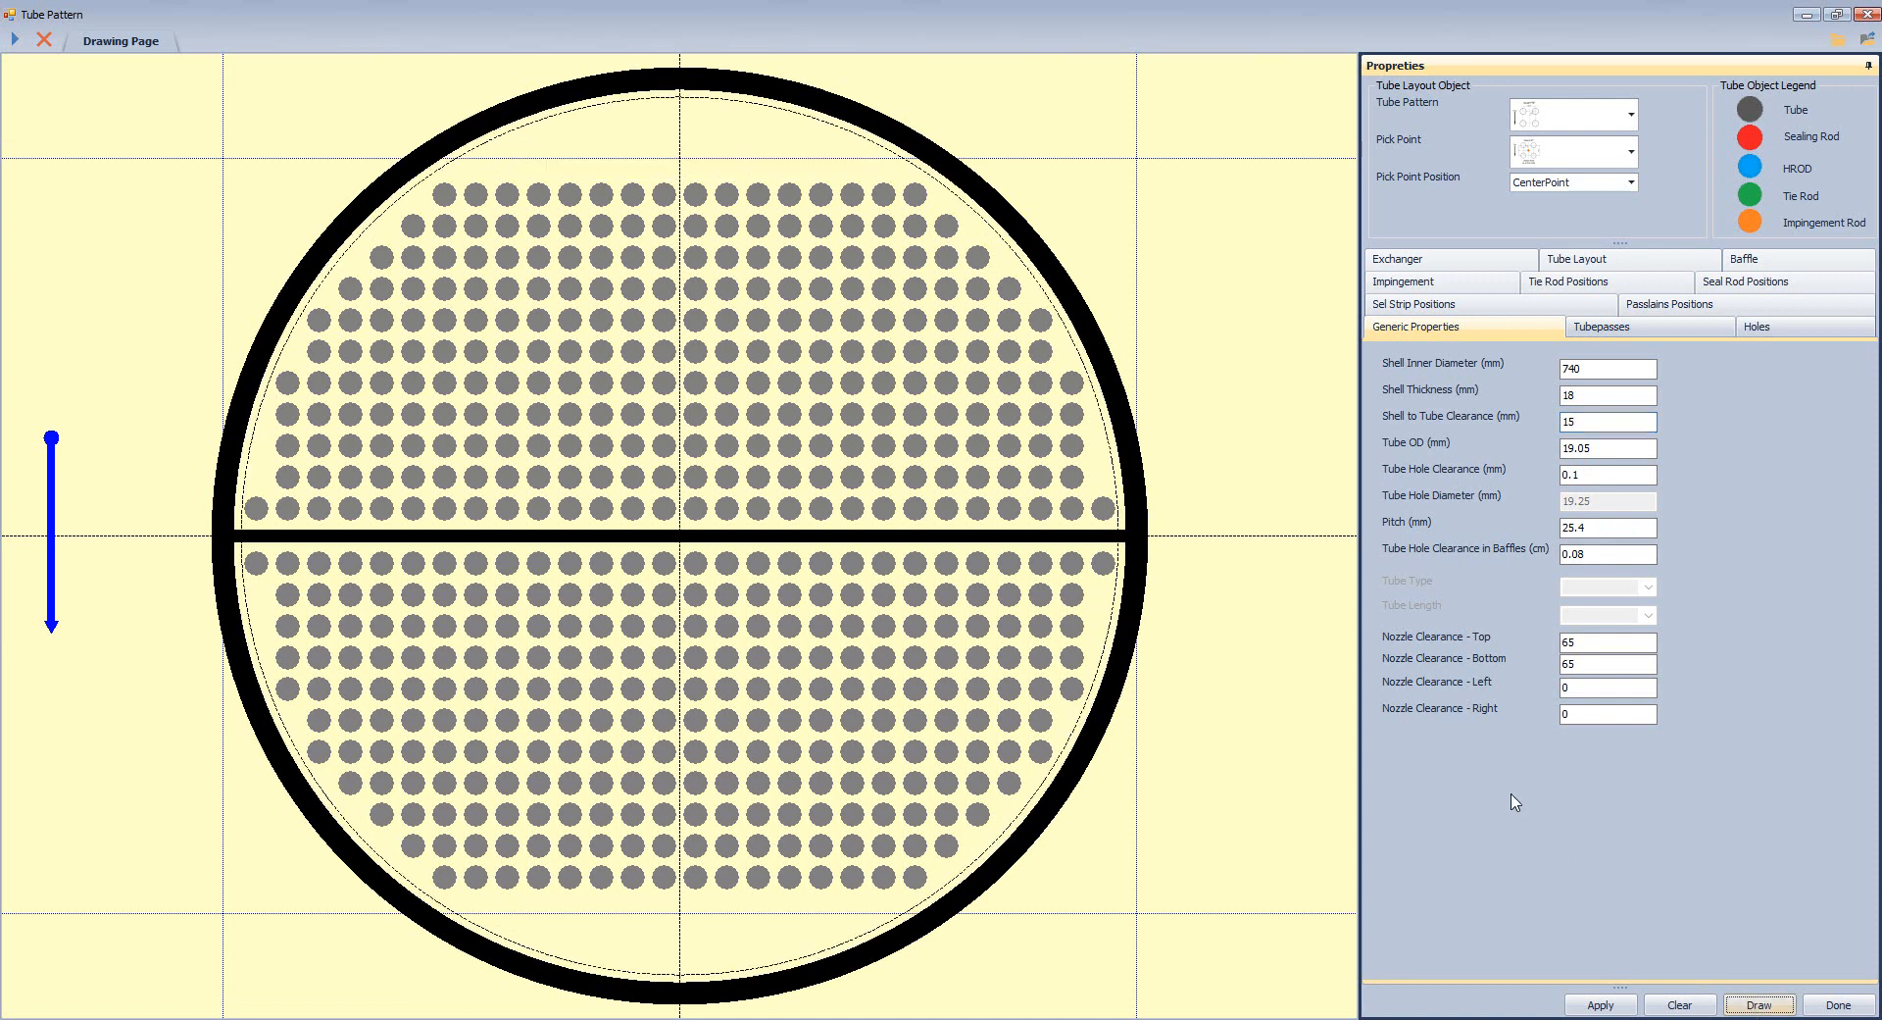
Set the shell-to-tube clearance to 20 mm and redraw the tube layout.
{"action": "double_click", "coordinate": [1589, 421]}
{"action": "type", "text": "20"}
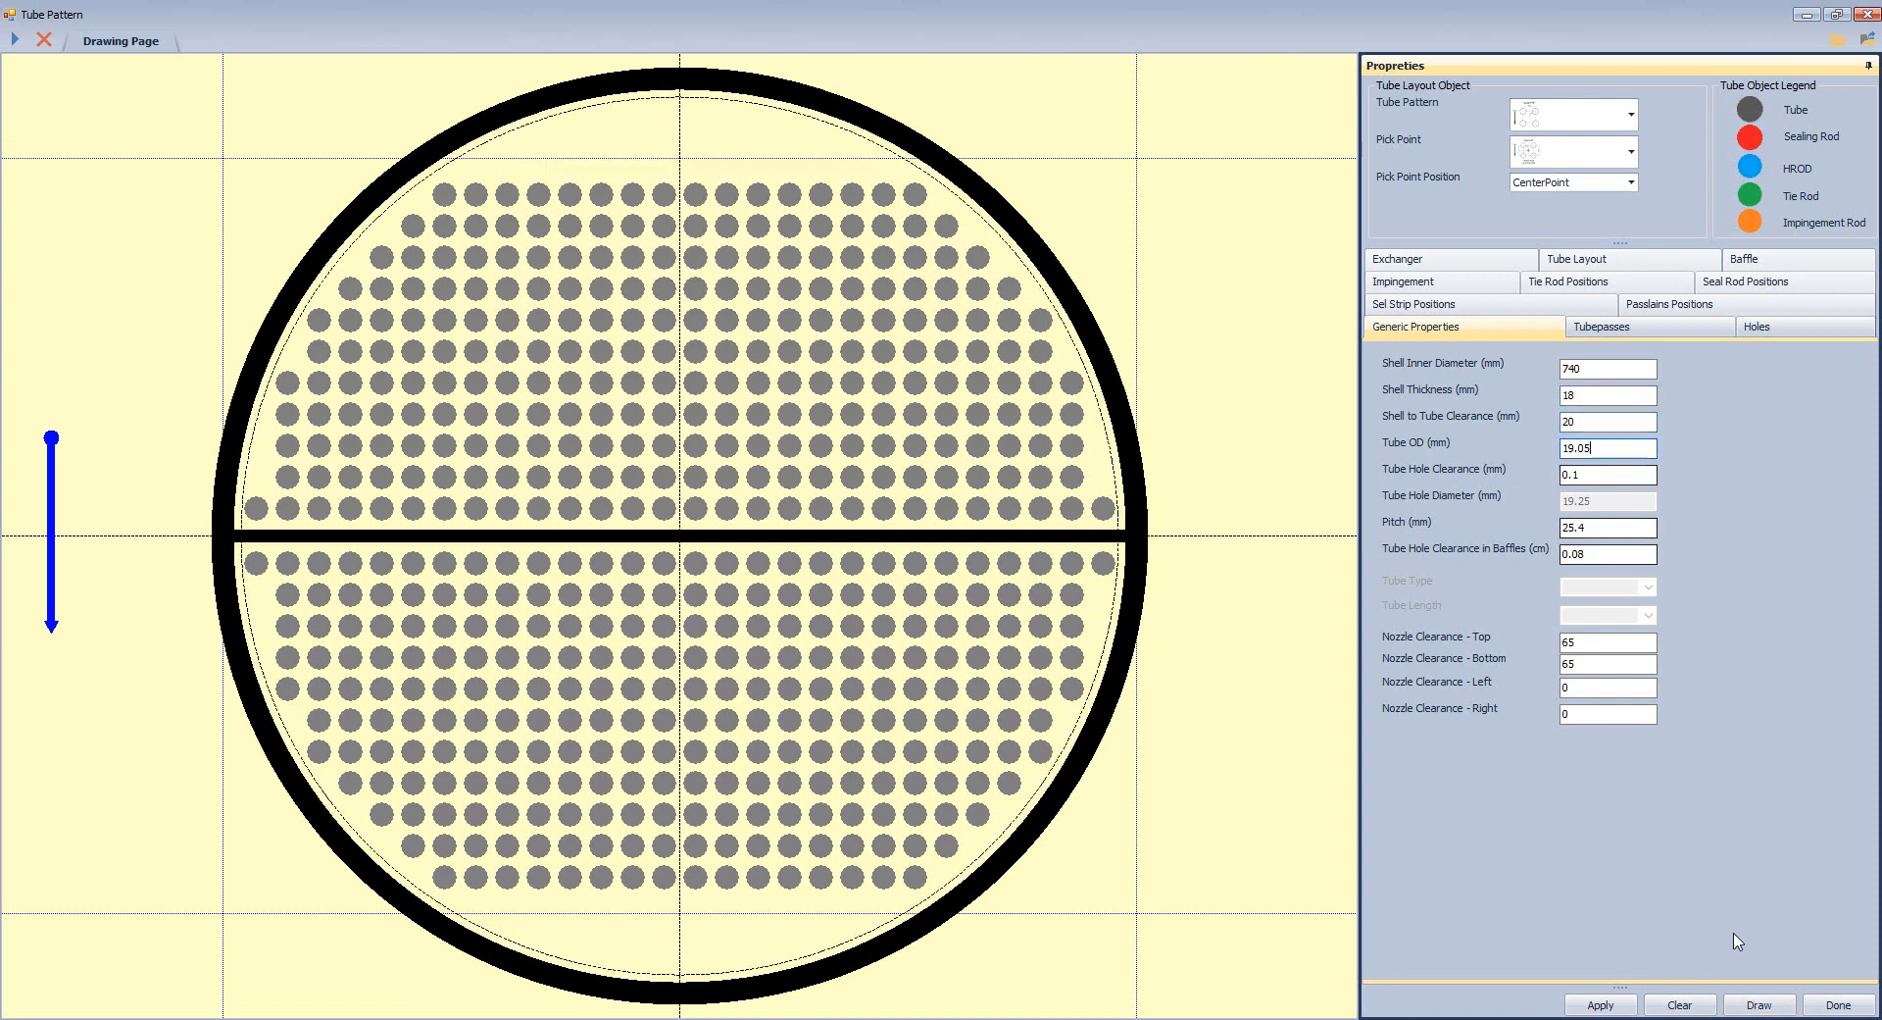
{"action": "left_click", "coordinate": [1759, 1004]}
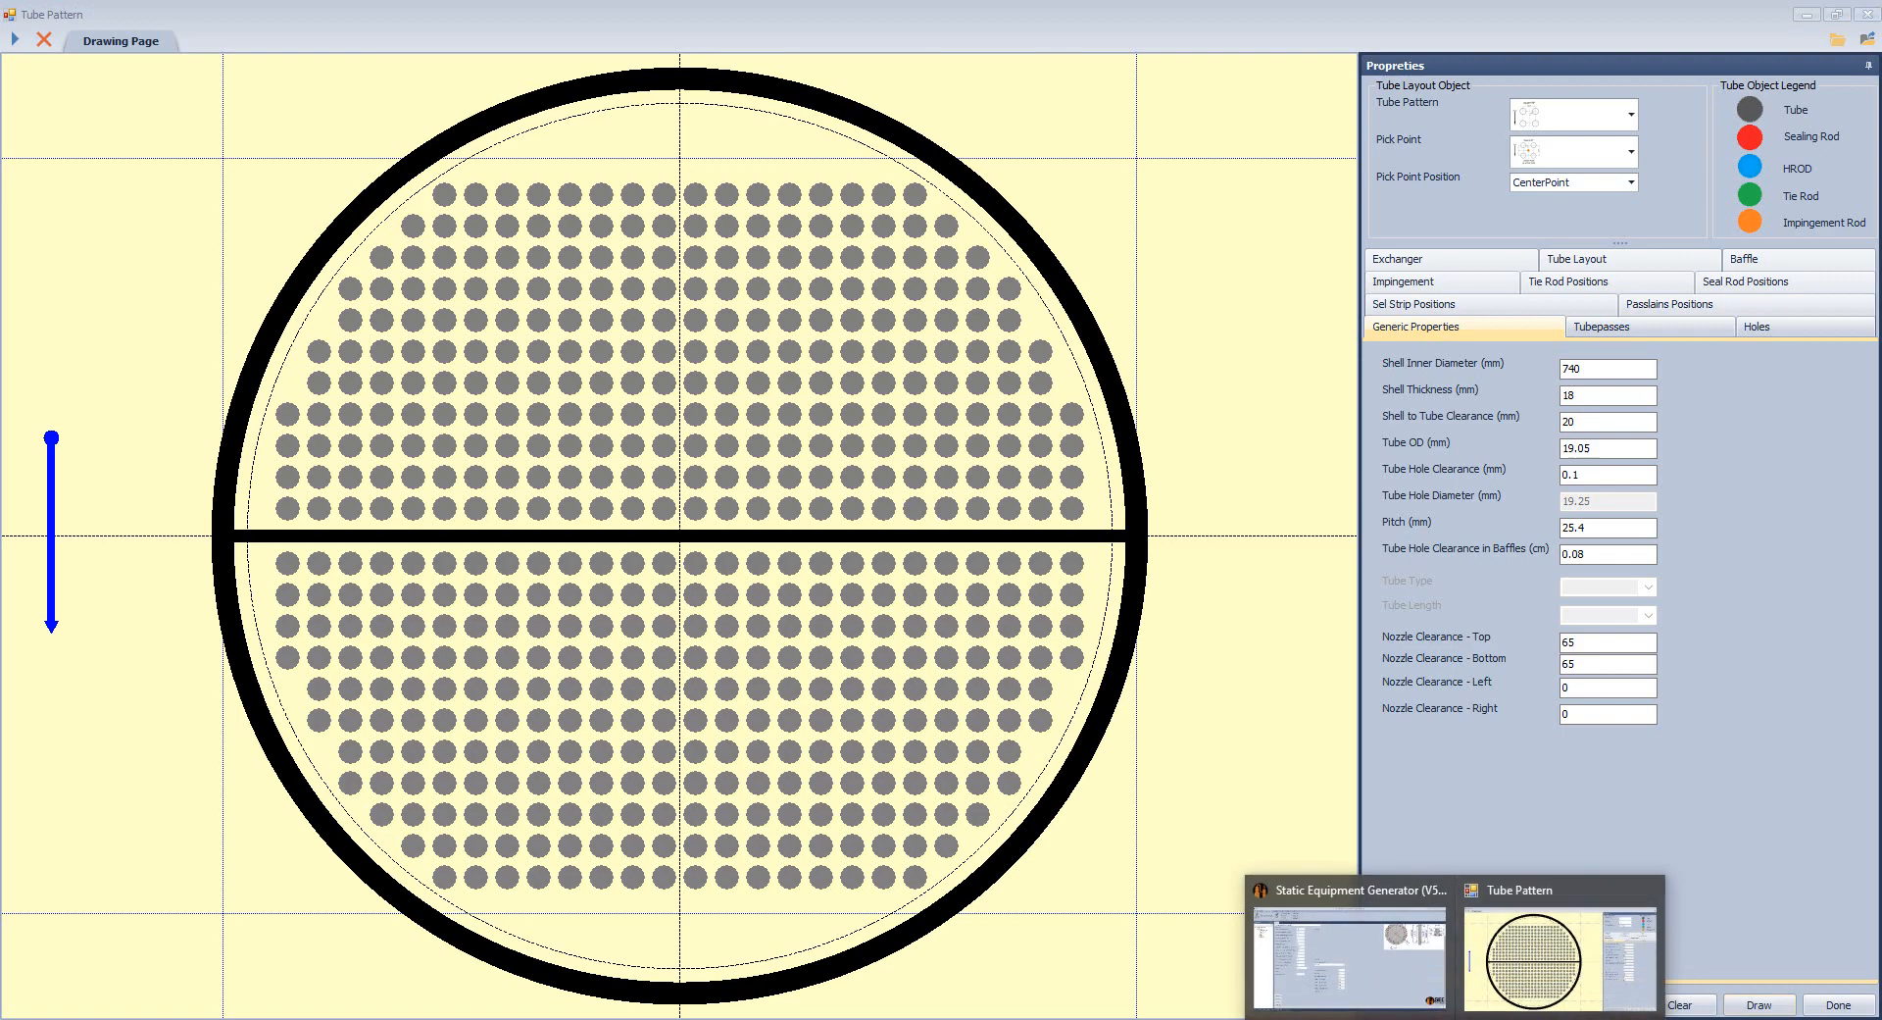
Compare the redrawn tube rows with the hole counts and outer tube positions in the AutoCAD bundle drawing's tube layout detail.
{"action": "left_click", "coordinate": [1476, 956]}
{"action": "scroll", "coordinate": [1151, 546], "scroll_direction": "up", "scroll_amount": 5}
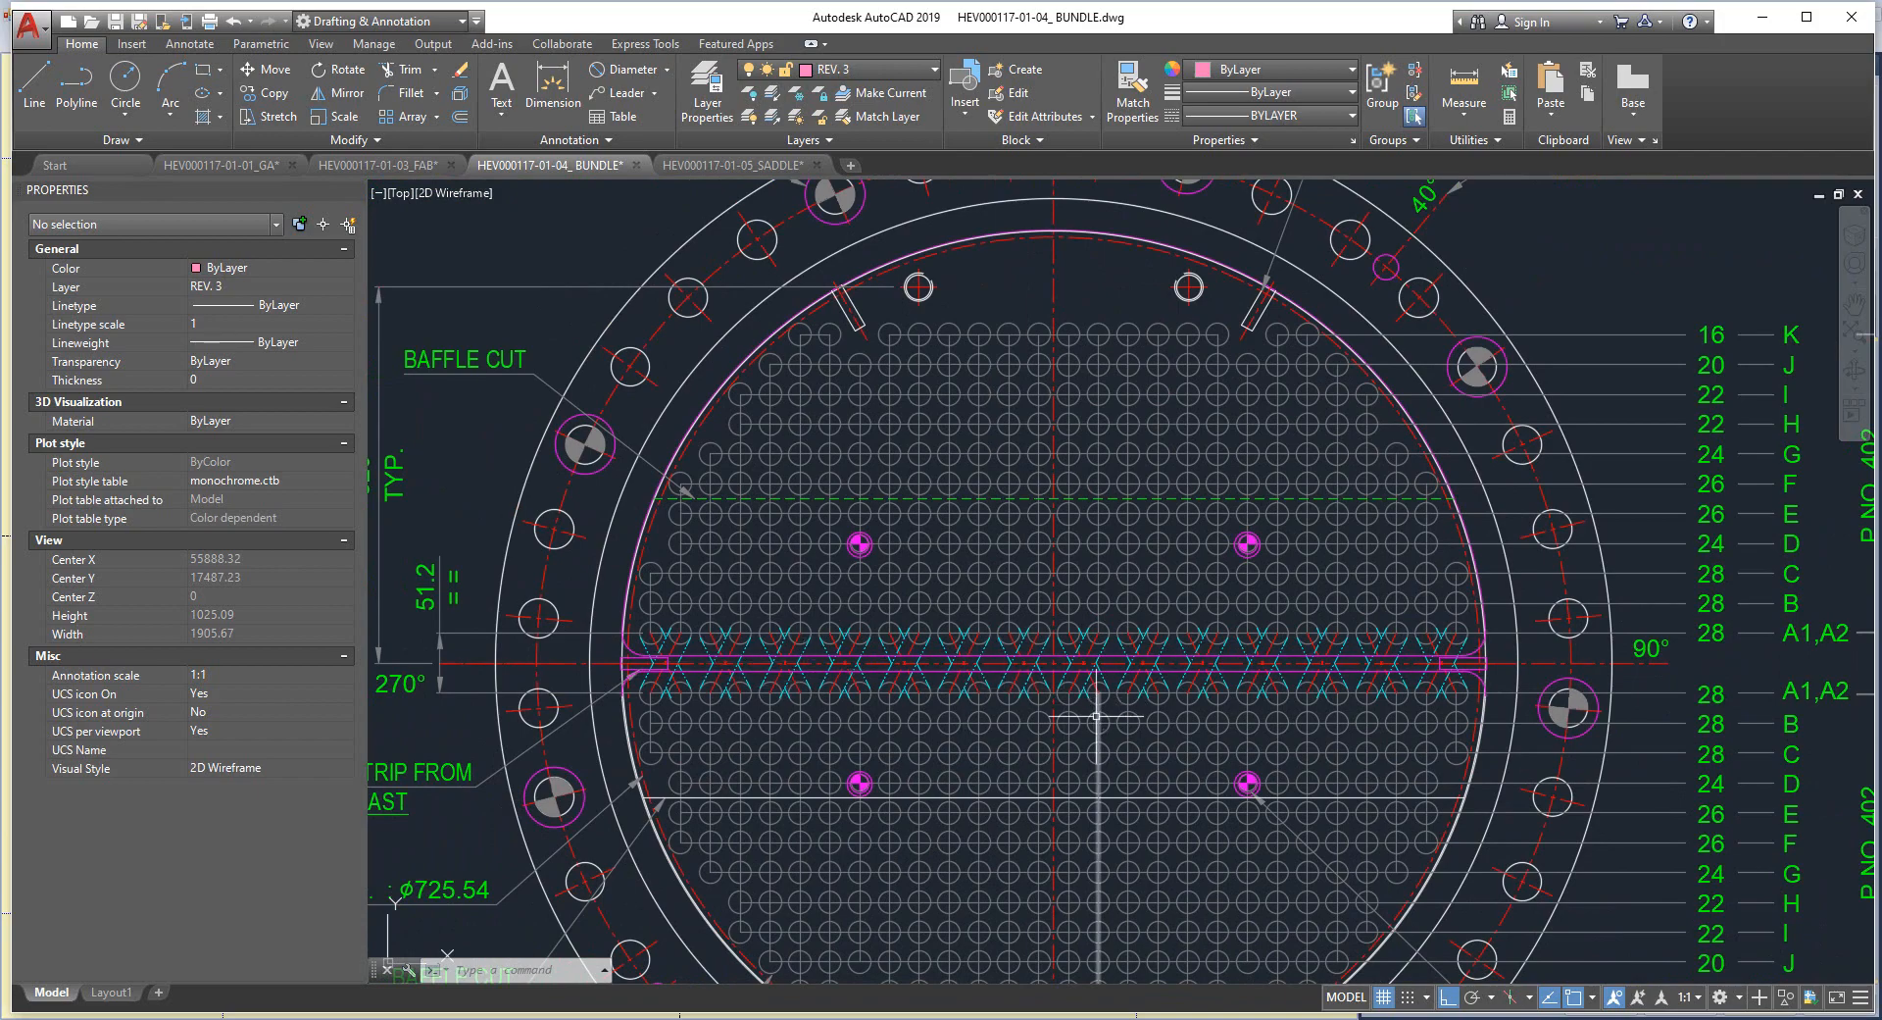
{"action": "left_click", "coordinate": [1568, 946]}
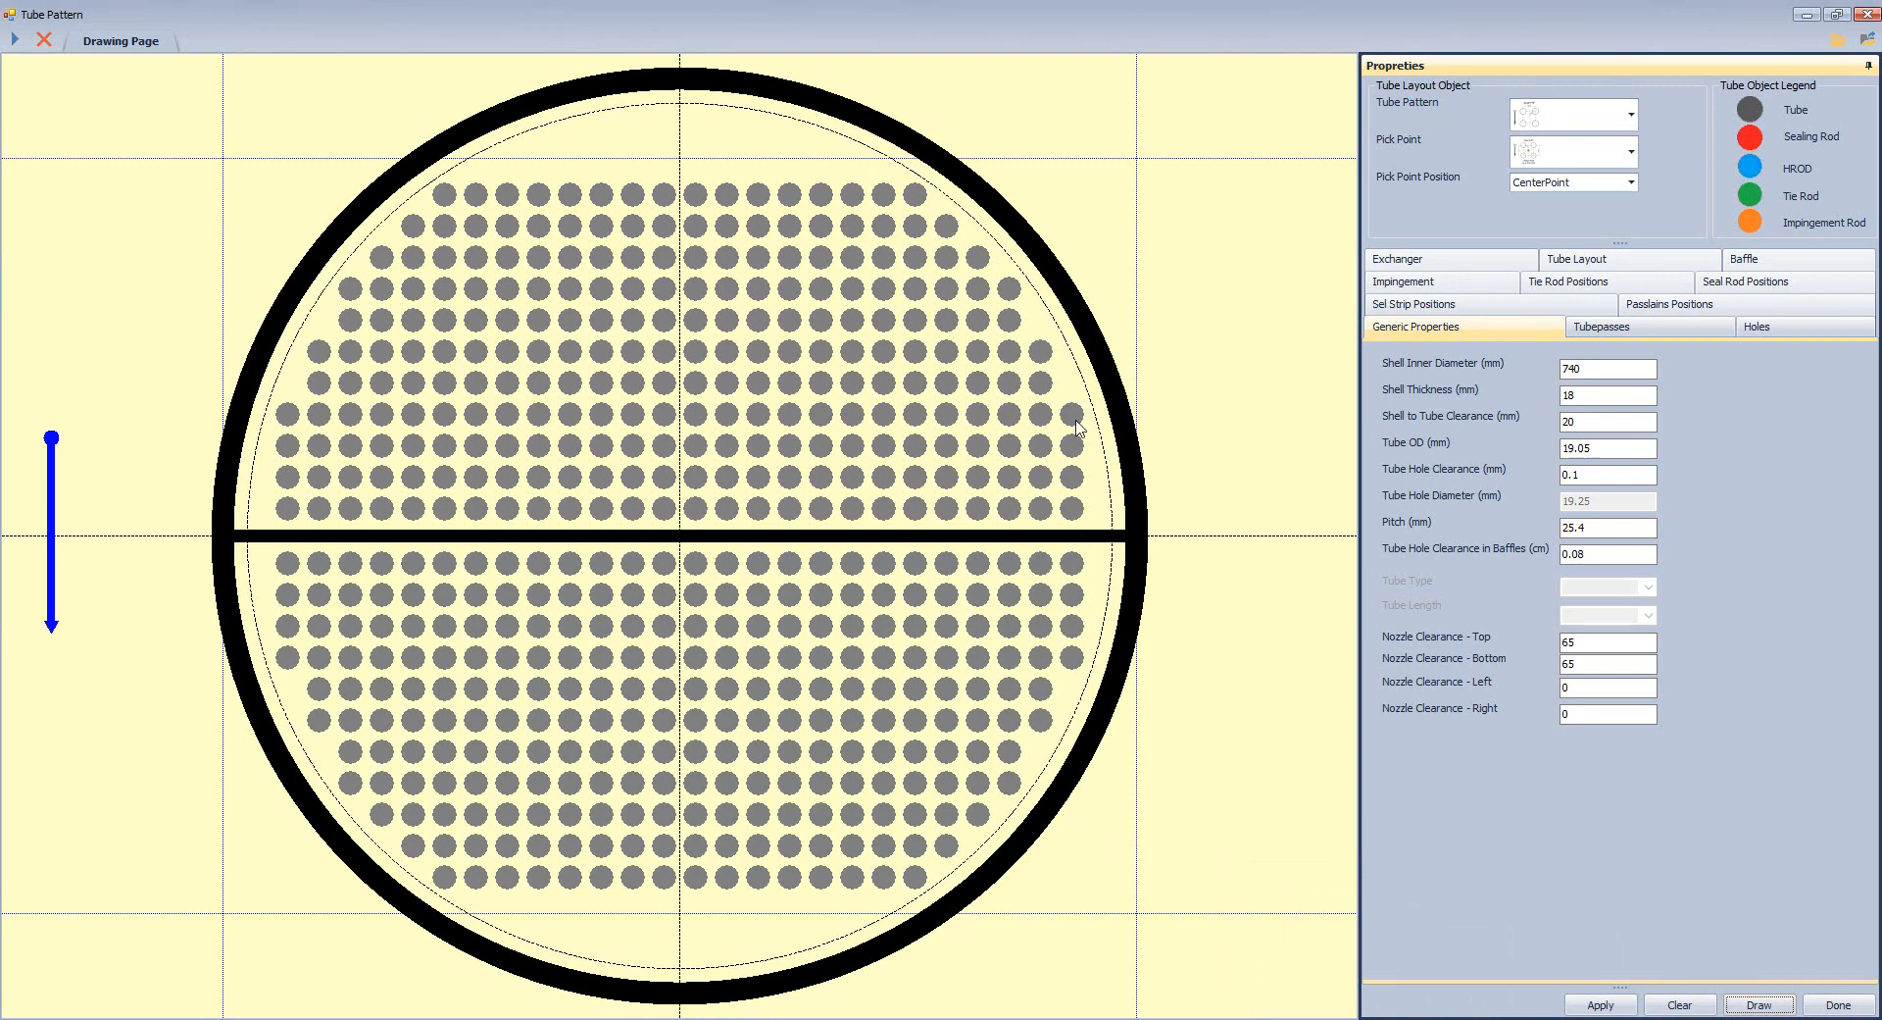
{"action": "left_click", "coordinate": [1457, 981]}
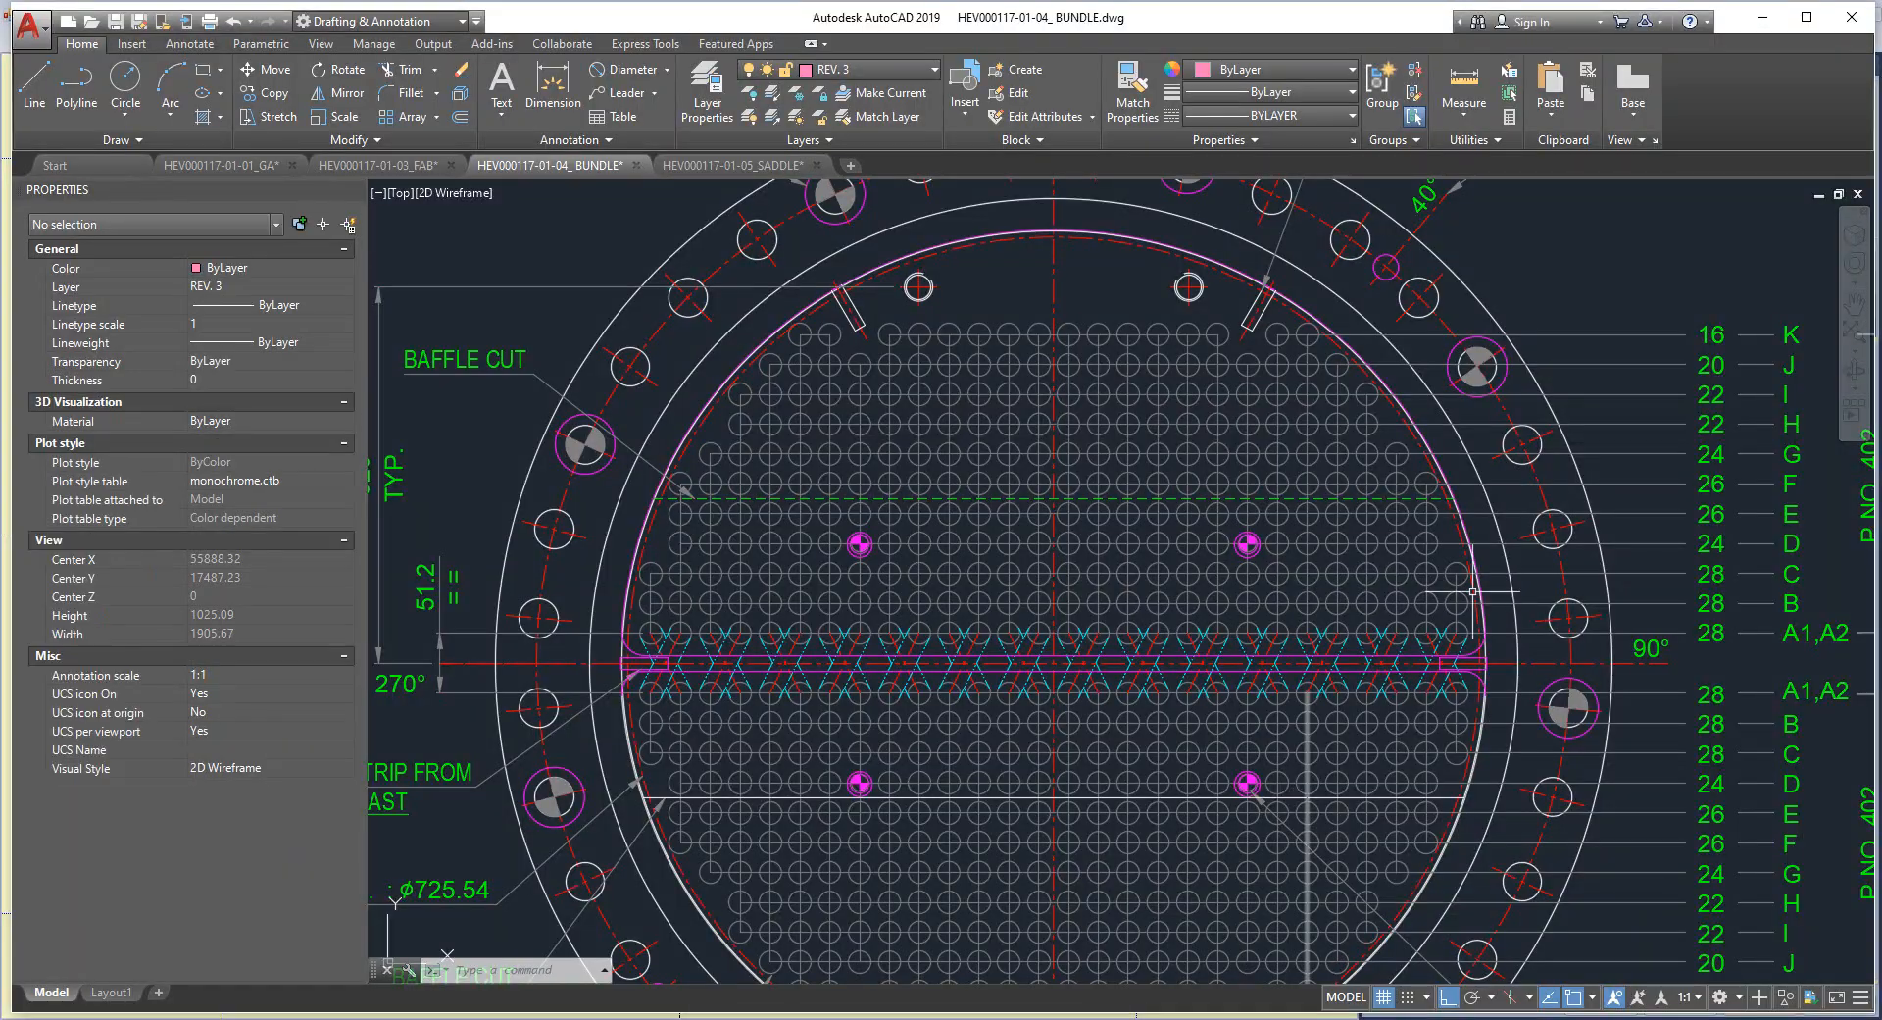
{"action": "scroll", "coordinate": [1451, 627], "scroll_direction": "down", "scroll_amount": 6}
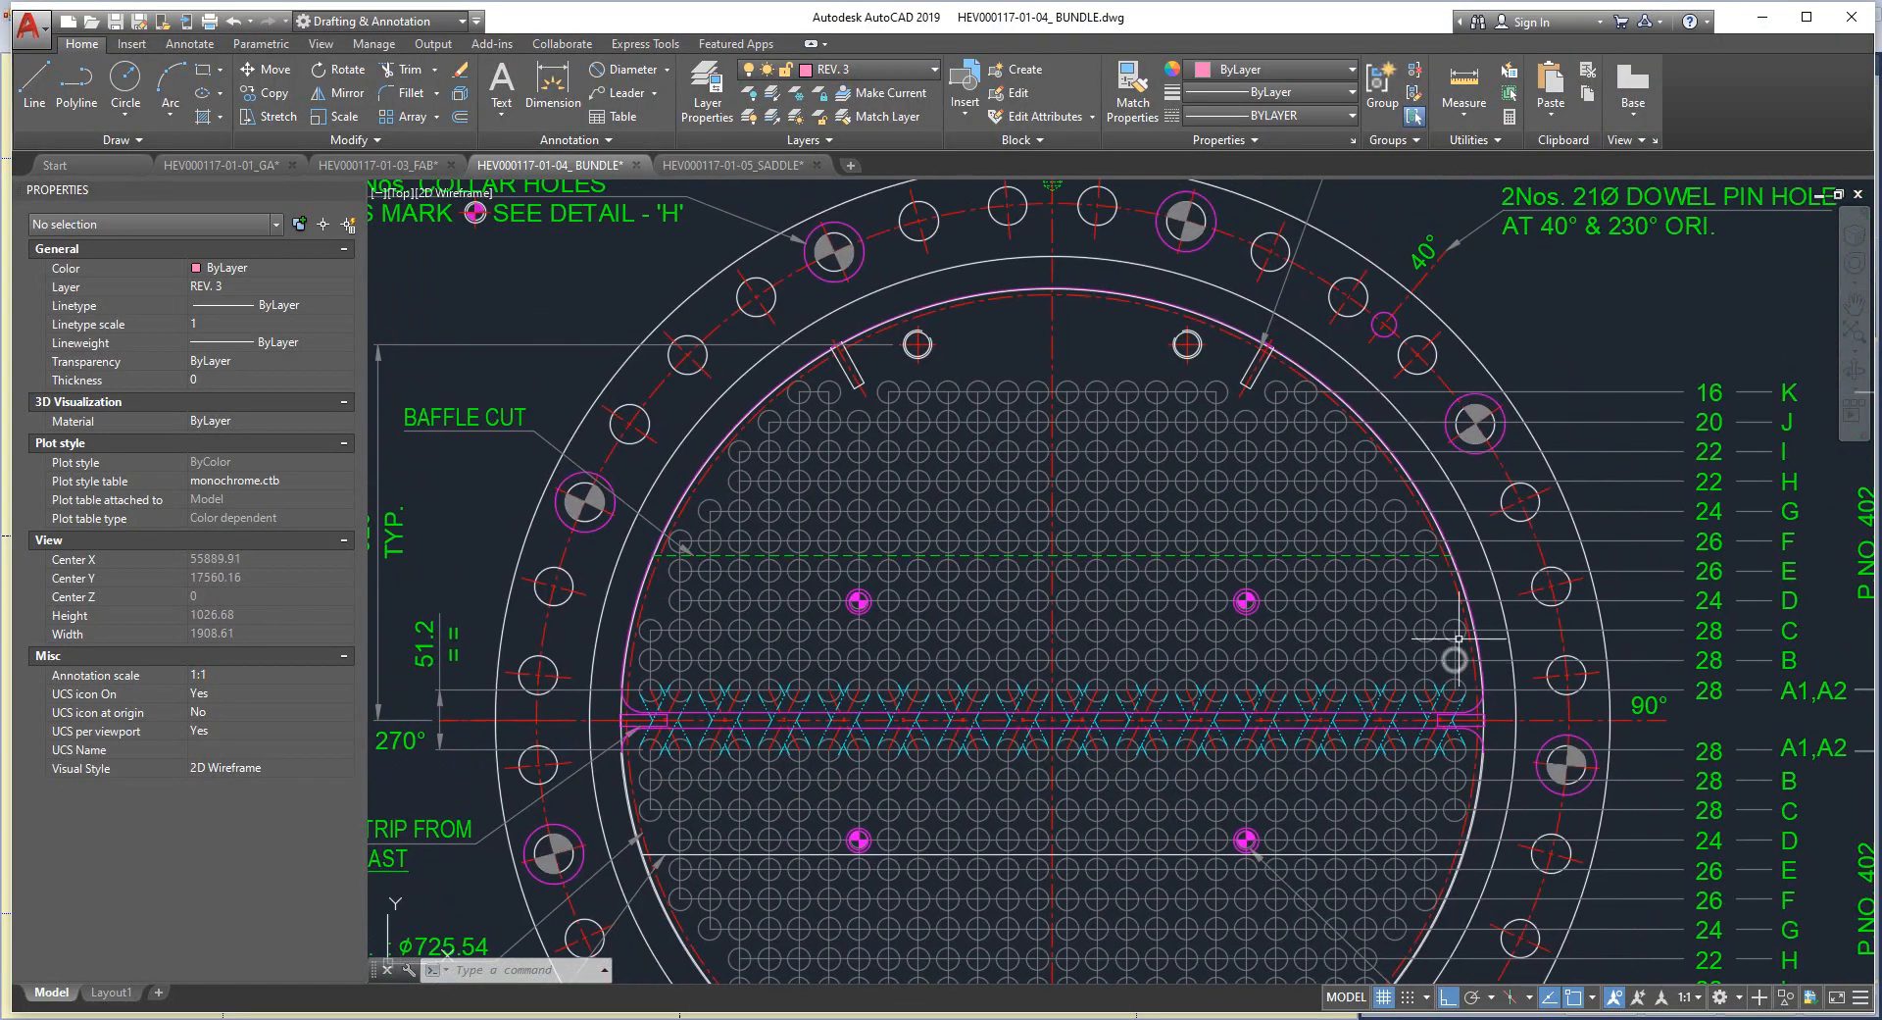
{"action": "scroll", "coordinate": [1463, 614], "scroll_direction": "up", "scroll_amount": 4}
{"action": "scroll", "coordinate": [1462, 614], "scroll_direction": "up", "scroll_amount": 2}
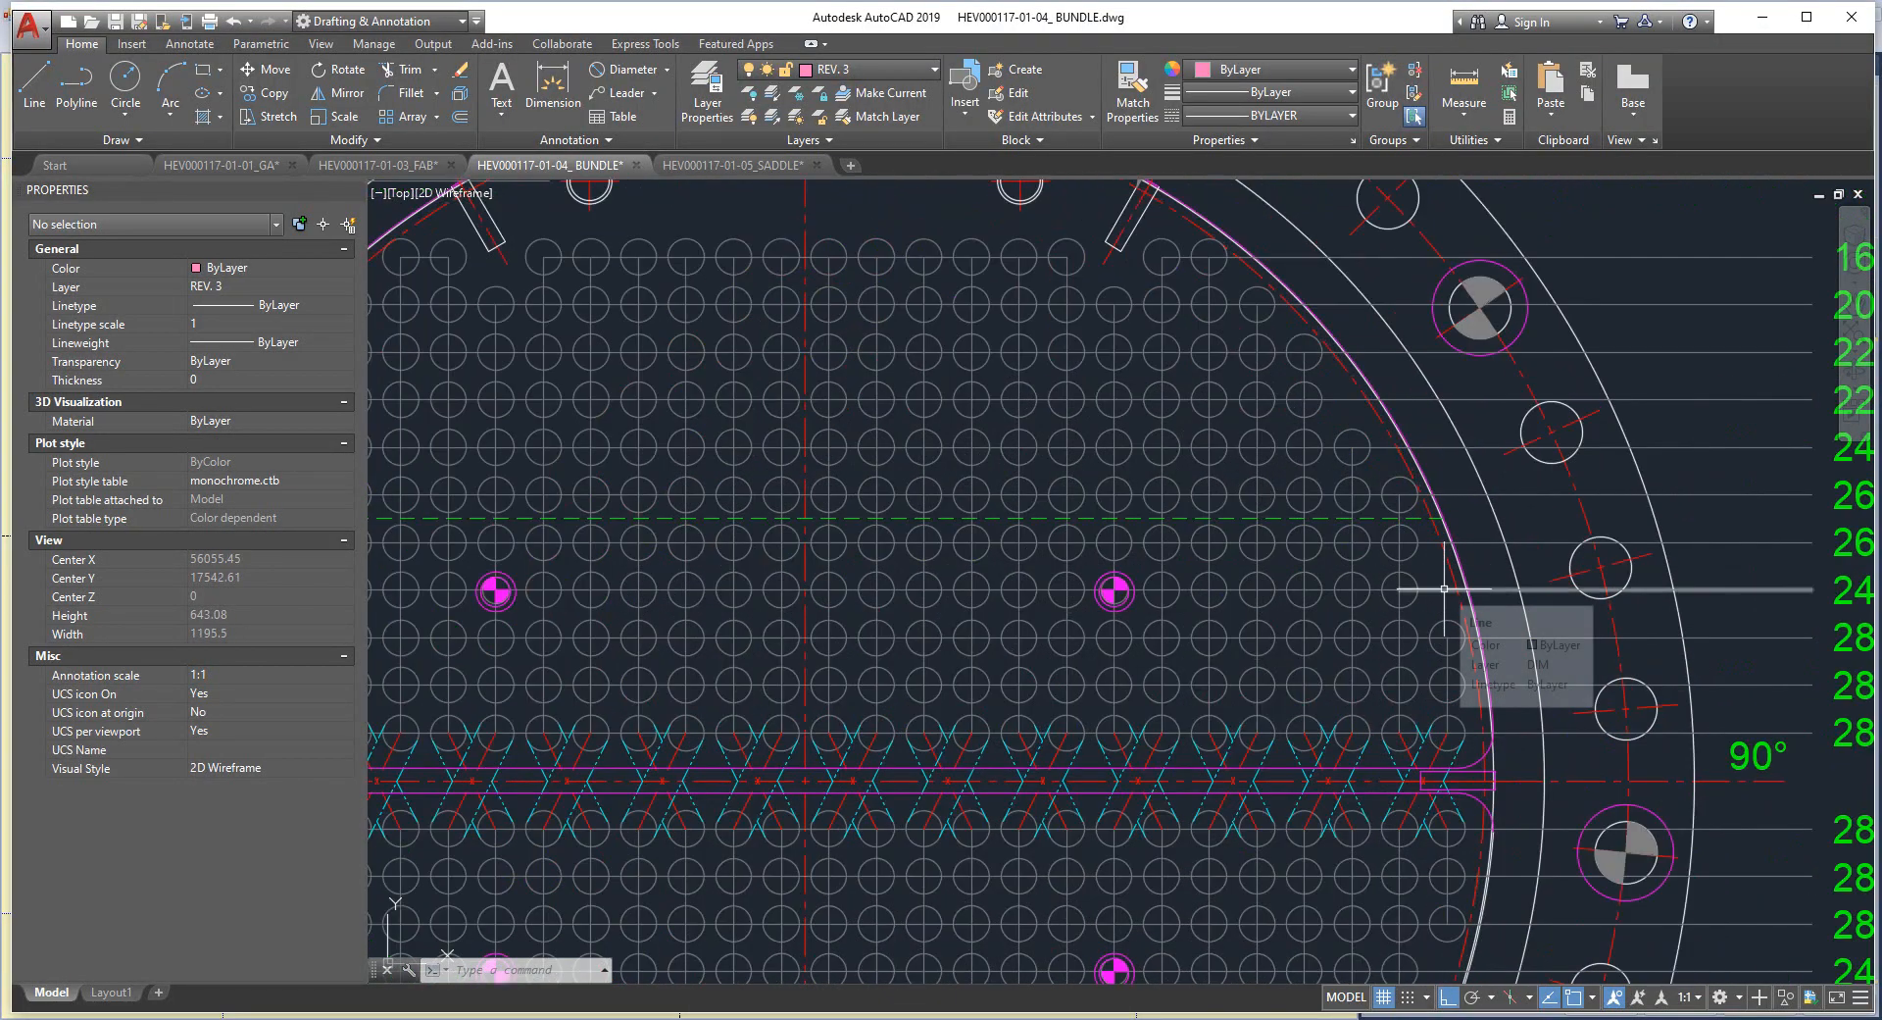
{"action": "scroll", "coordinate": [1445, 586], "scroll_direction": "down", "scroll_amount": 2}
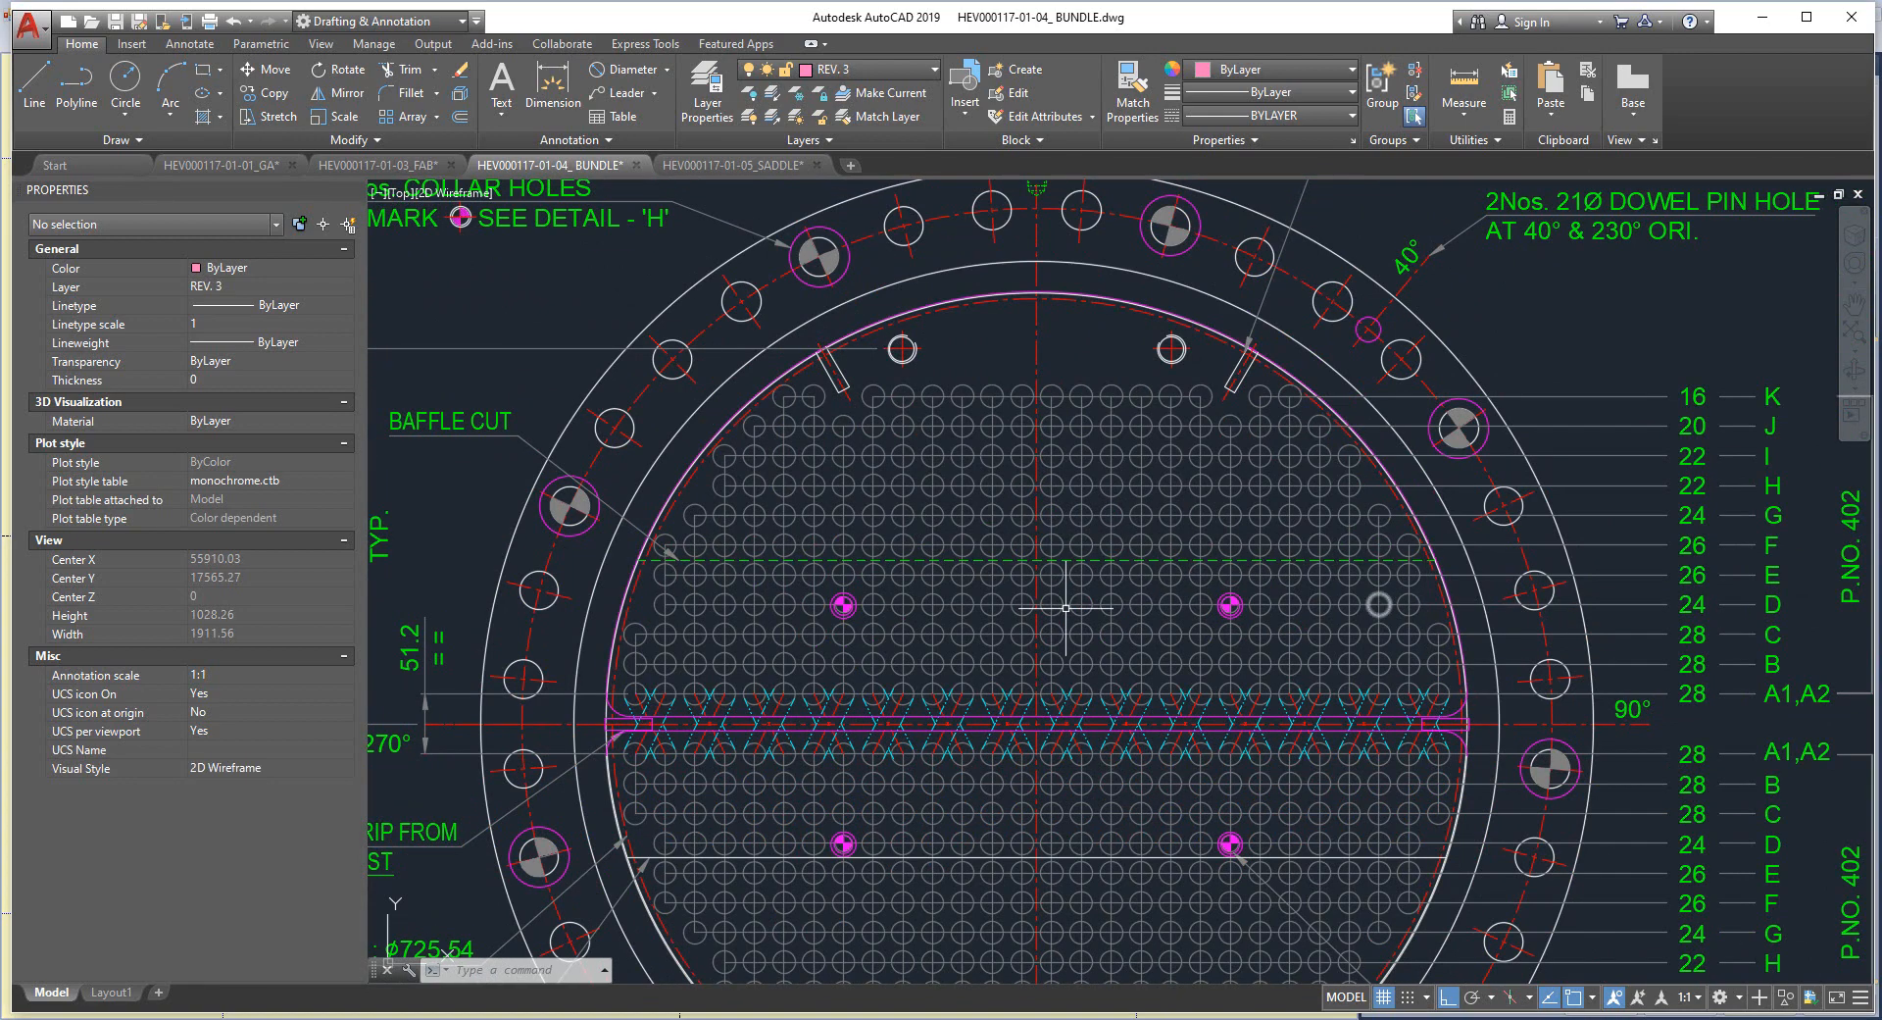
{"action": "middle_click_drag", "start_coordinate": [726, 682], "coordinate": [921, 595]}
{"action": "scroll", "coordinate": [702, 765], "scroll_direction": "up", "scroll_amount": 2}
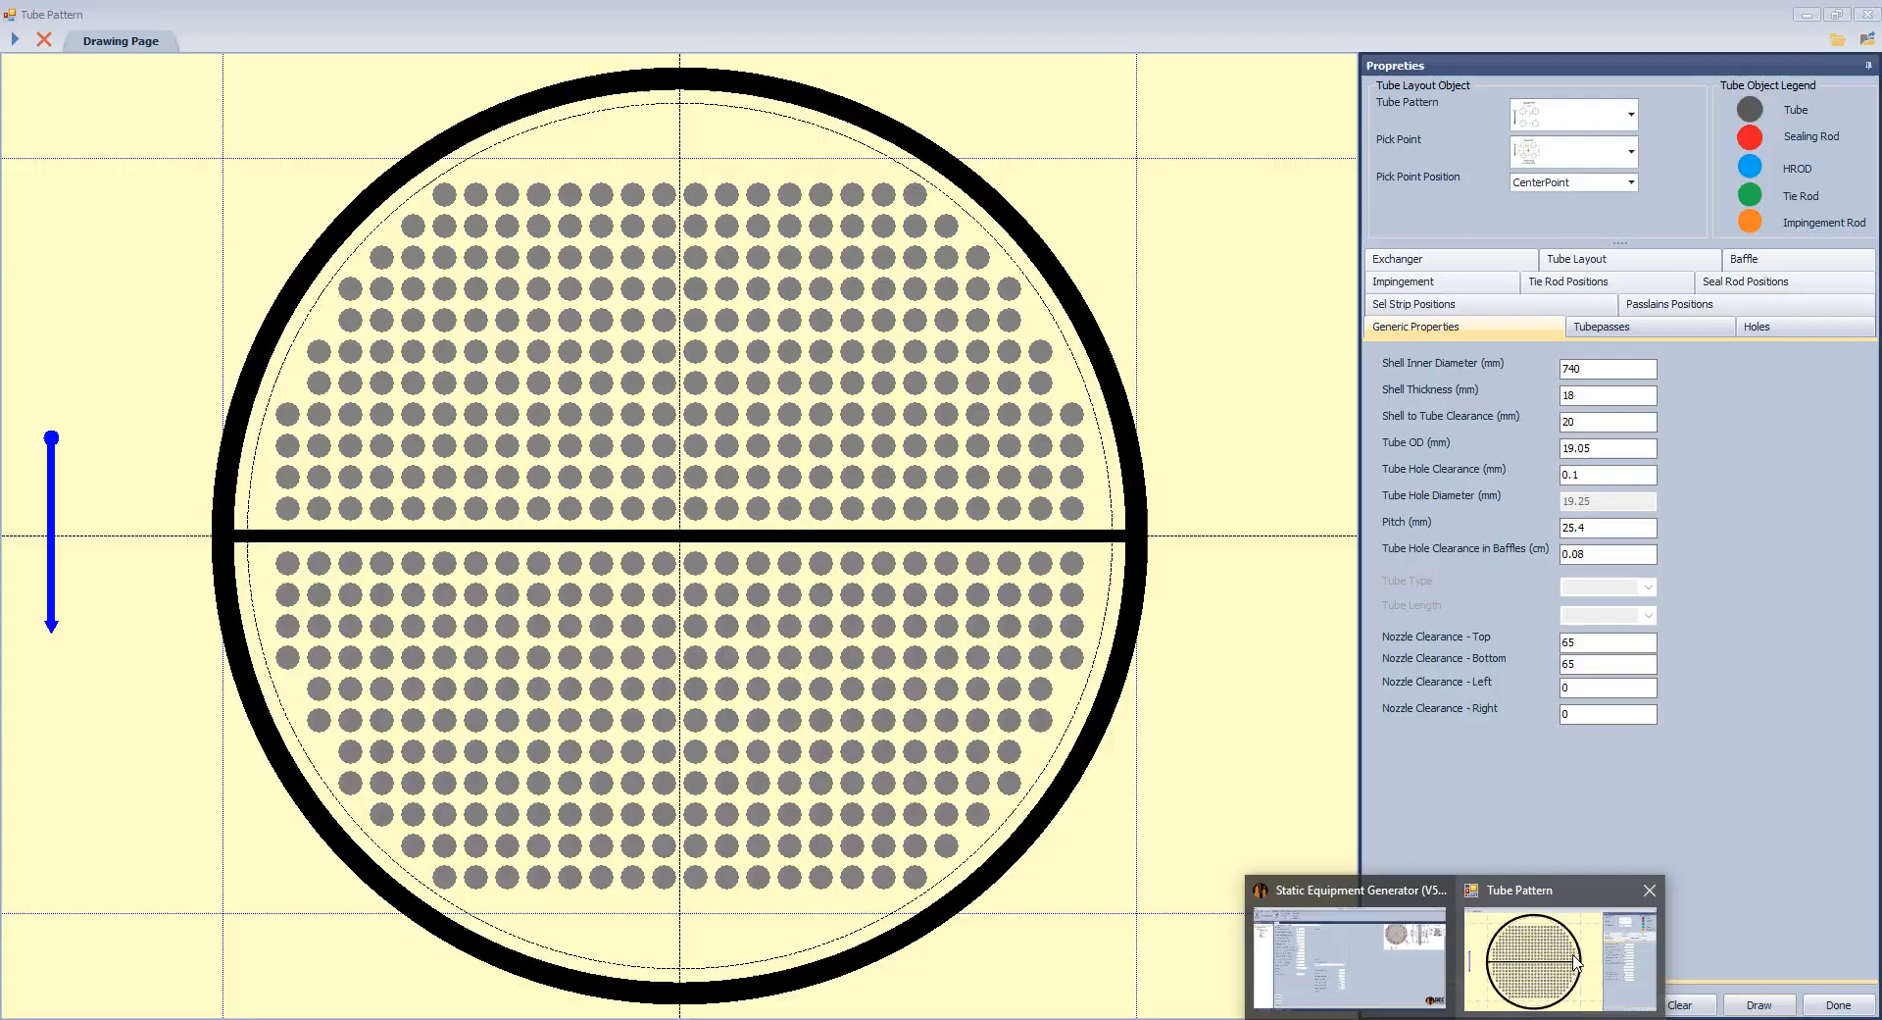
In the tube pattern window, try a shell inner diameter of 727 mm with a shell-to-tube clearance of 0 and redraw.
{"action": "left_click", "coordinate": [1576, 961]}
{"action": "left_click", "coordinate": [1608, 369]}
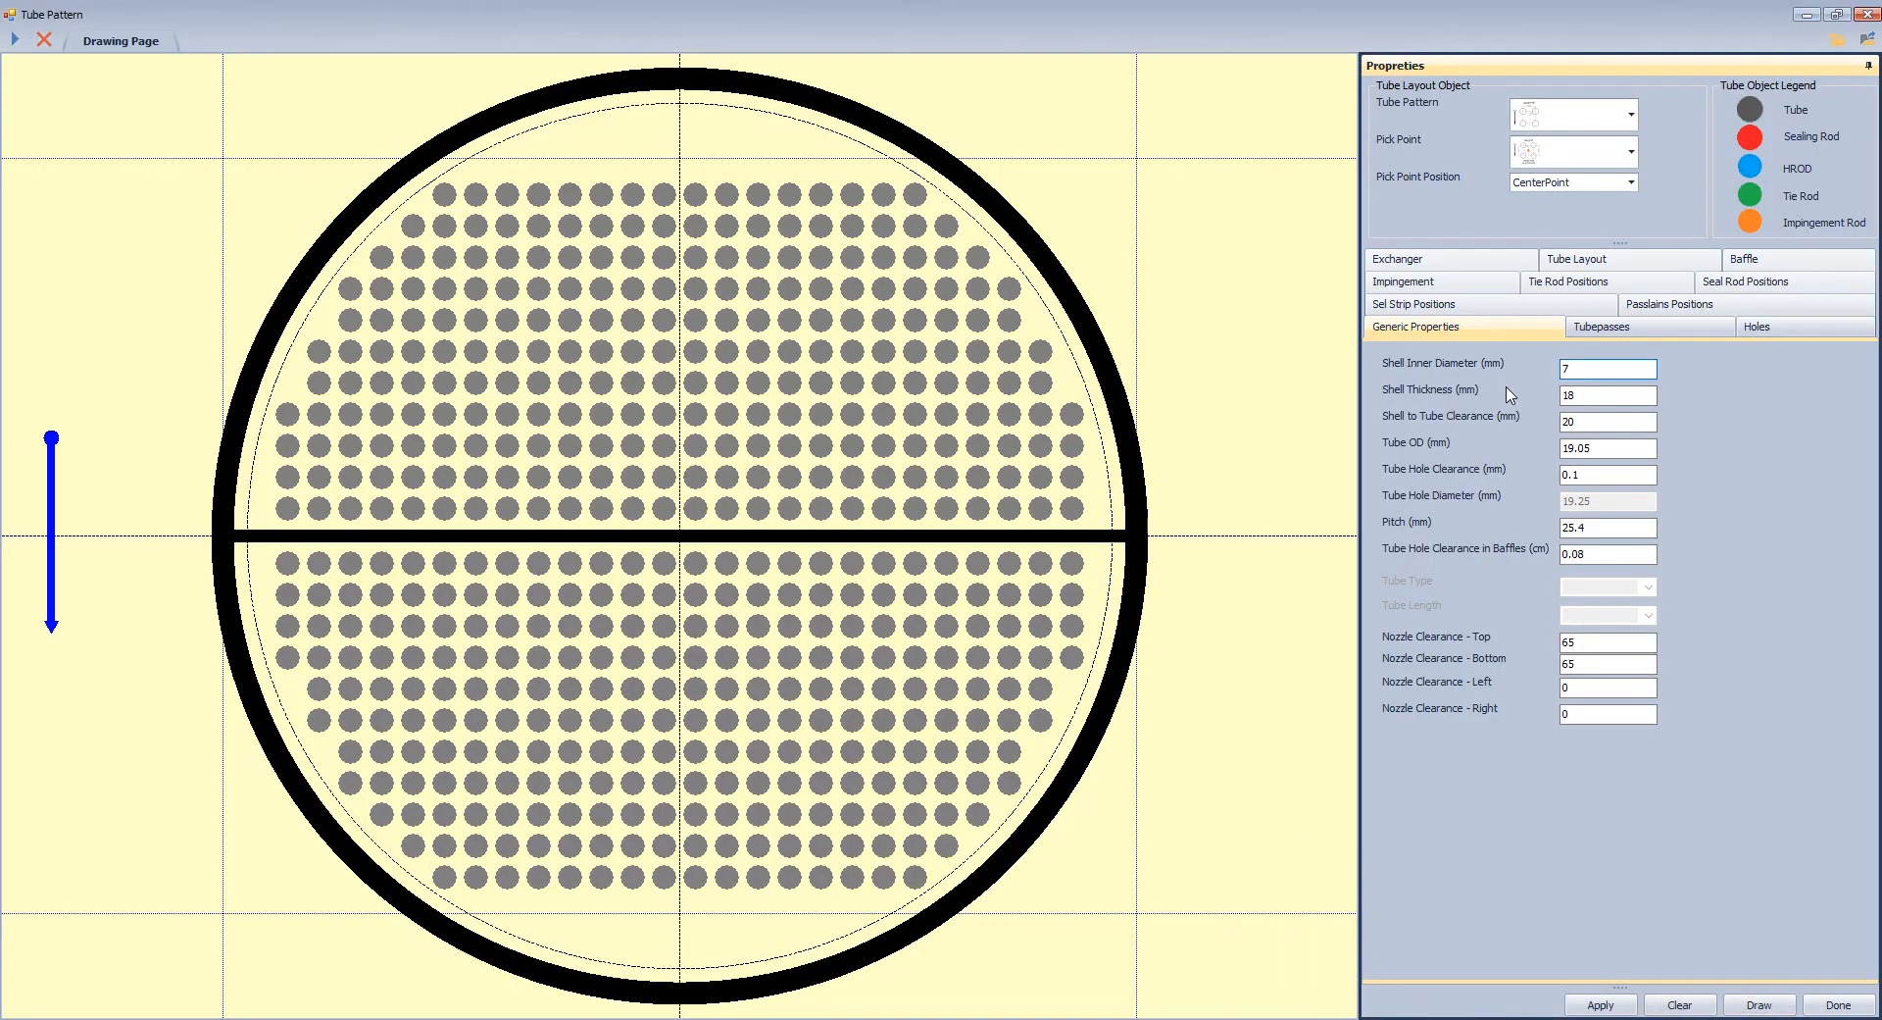
{"action": "key", "text": "Tab"}
{"action": "key", "text": "Tab"}
{"action": "type", "text": "0"}
{"action": "key", "text": "shift+Tab"}
{"action": "left_click", "coordinate": [1759, 1004]}
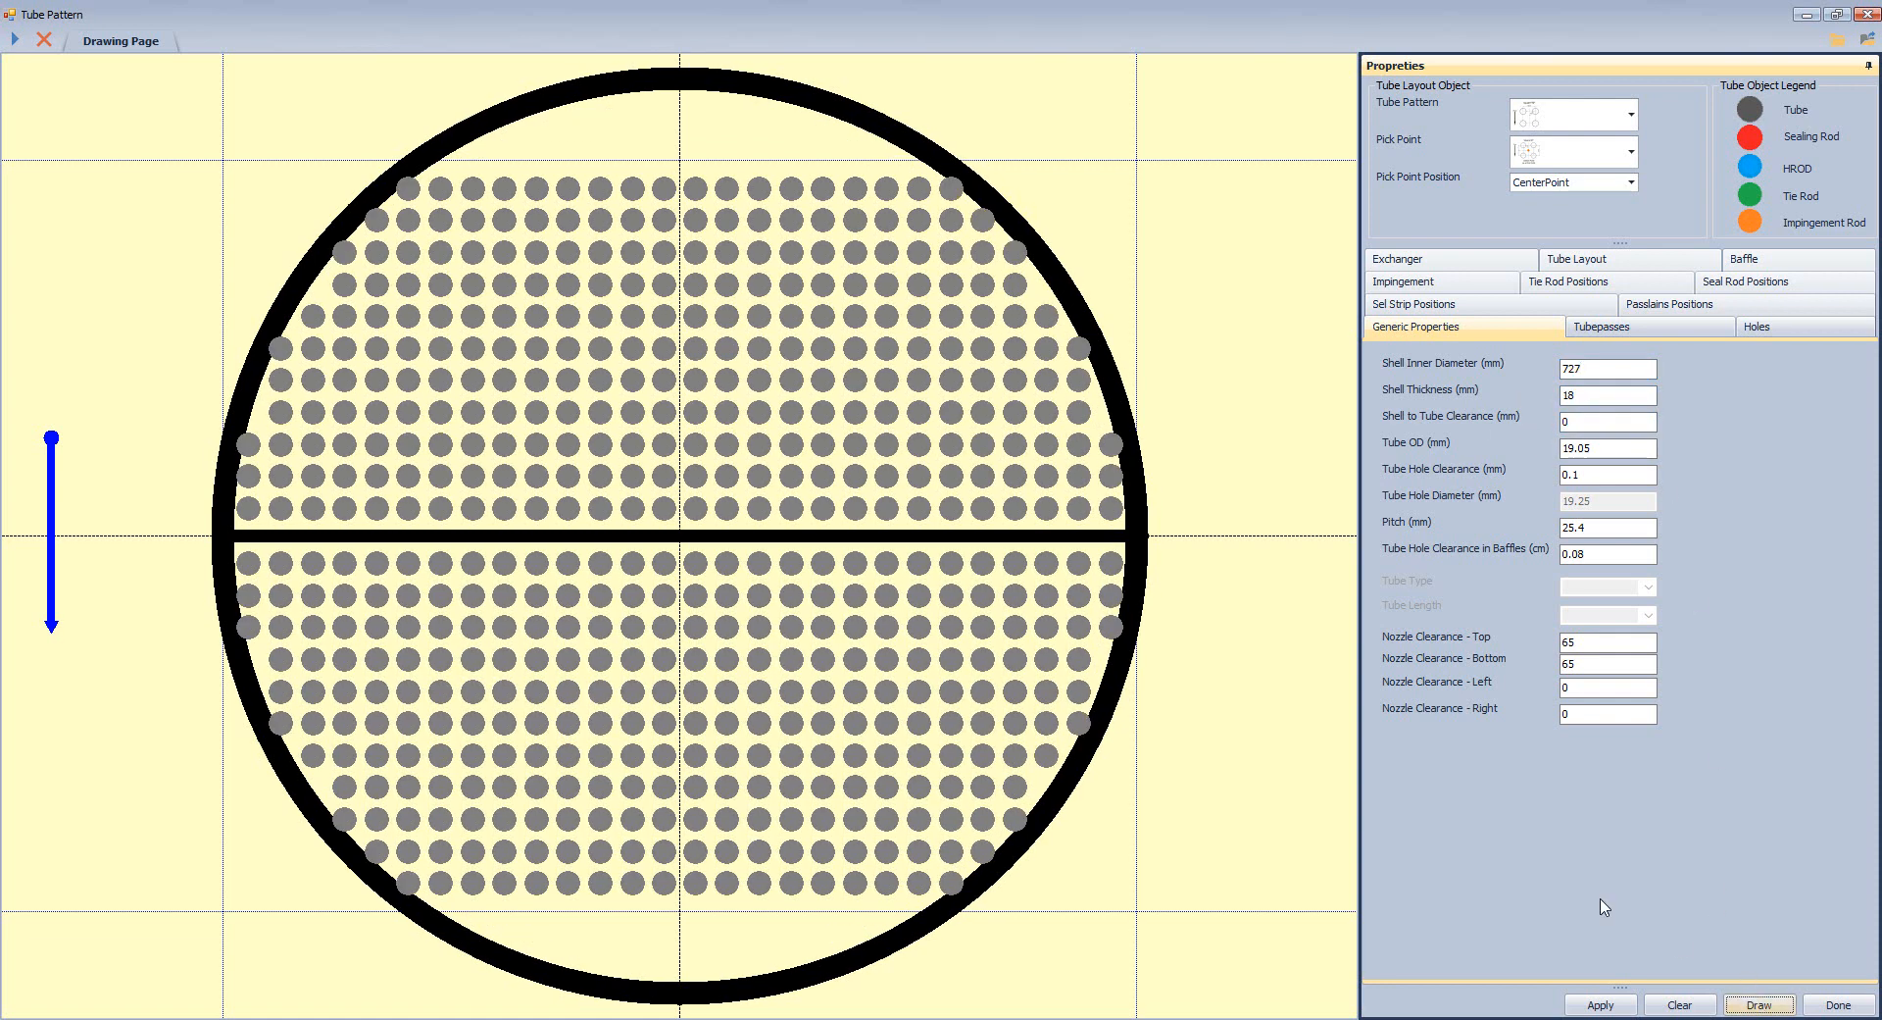
Restore the shell inner diameter to 740 mm and the shell-to-tube clearance to 20 mm, and redraw the tube layout.
{"action": "left_click", "coordinate": [1605, 373]}
{"action": "key", "text": "Tab"}
{"action": "key", "text": "Tab"}
{"action": "key", "text": "shift+Tab"}
{"action": "key", "text": "shift+Tab"}
{"action": "type", "text": "740"}
{"action": "key", "text": "Tab"}
{"action": "key", "text": "Tab"}
{"action": "type", "text": "1"}
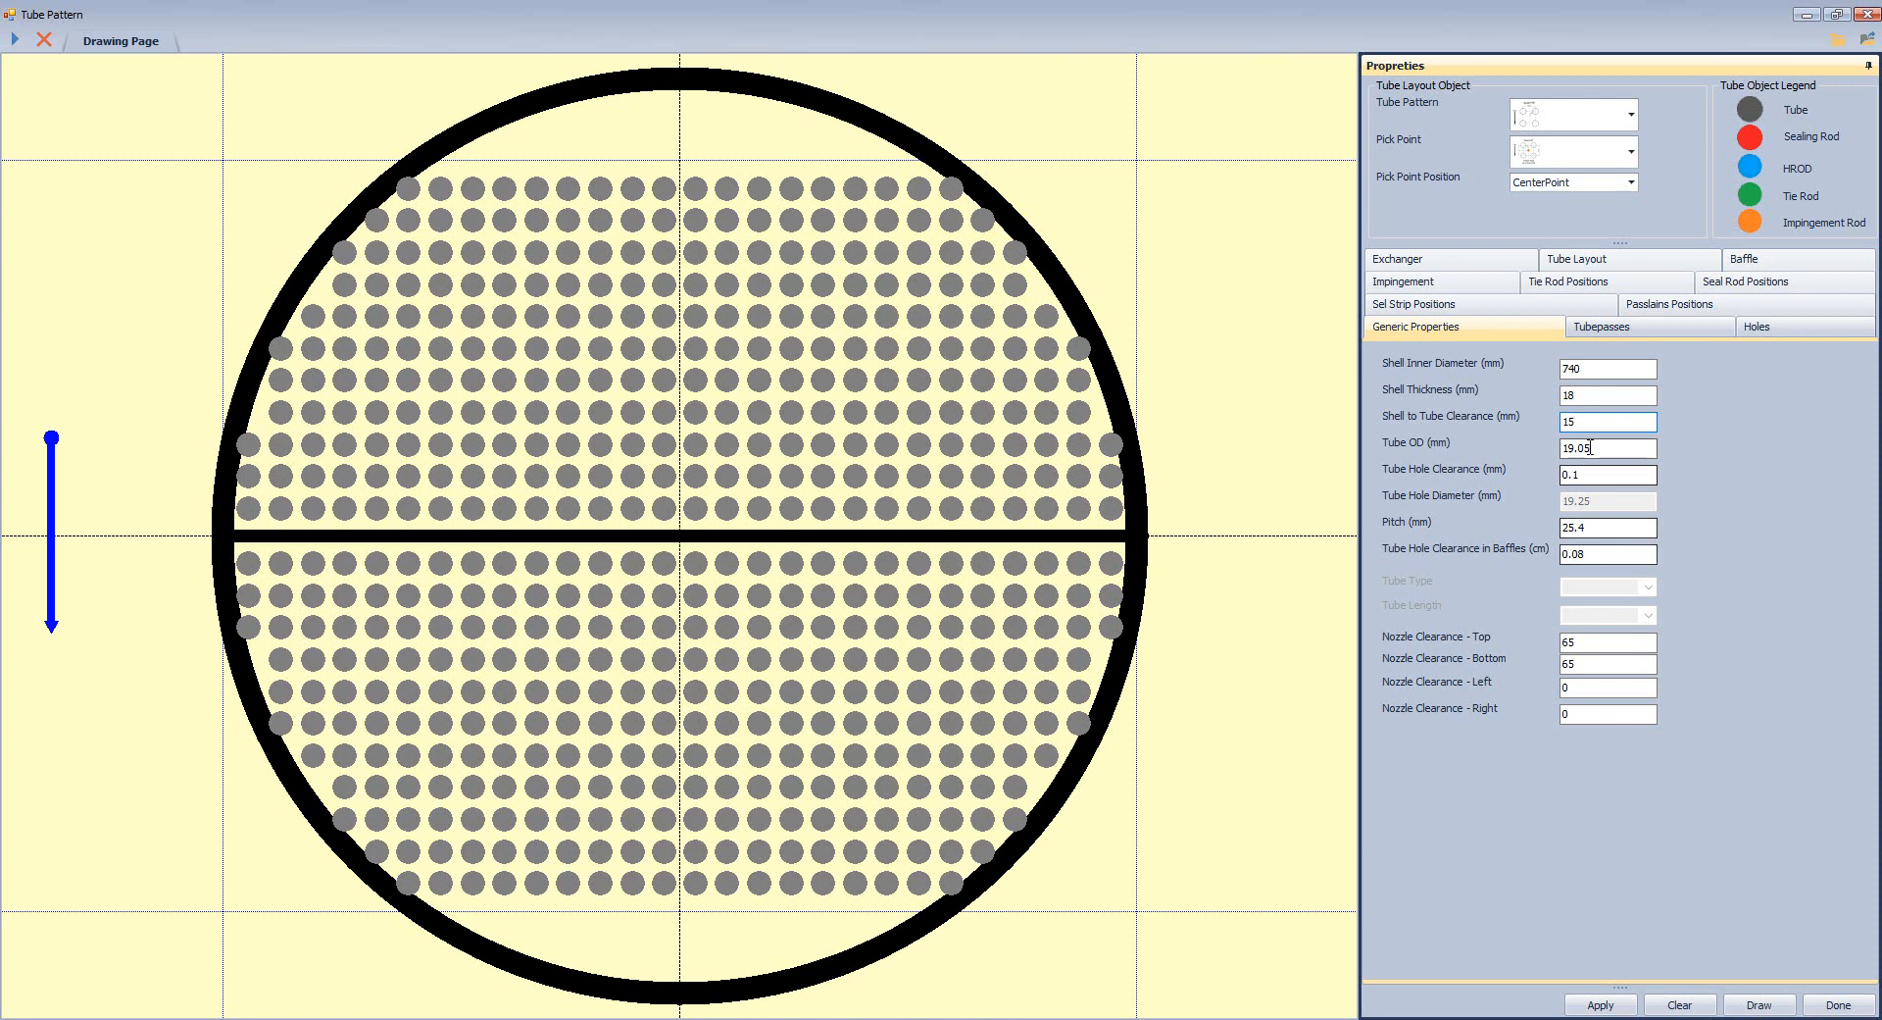
{"action": "key", "text": "BackSpace"}
{"action": "type", "text": "20"}
{"action": "left_click", "coordinate": [1760, 1004]}
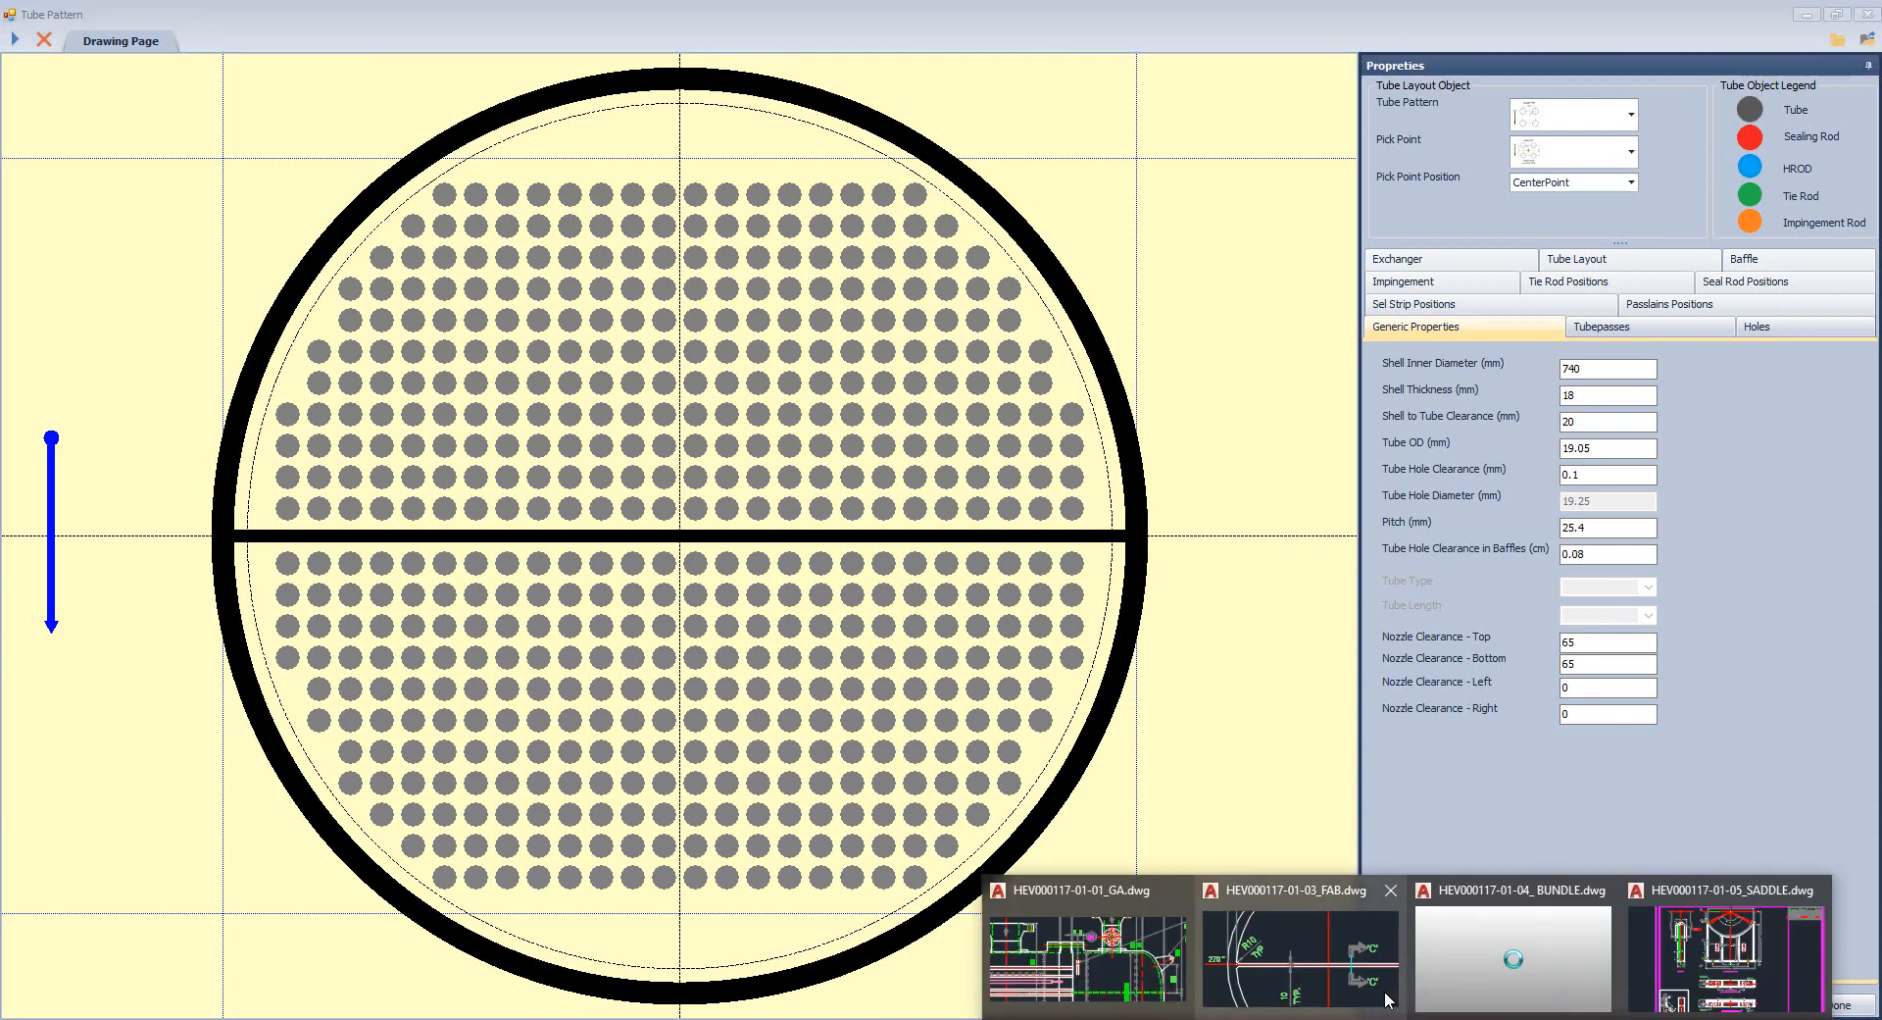
Check the tube rows and their hole counts on both sides of the partition groove in the AutoCAD bundle drawing.
{"action": "left_click", "coordinate": [1491, 951]}
{"action": "middle_click_drag", "start_coordinate": [1135, 615], "coordinate": [576, 652]}
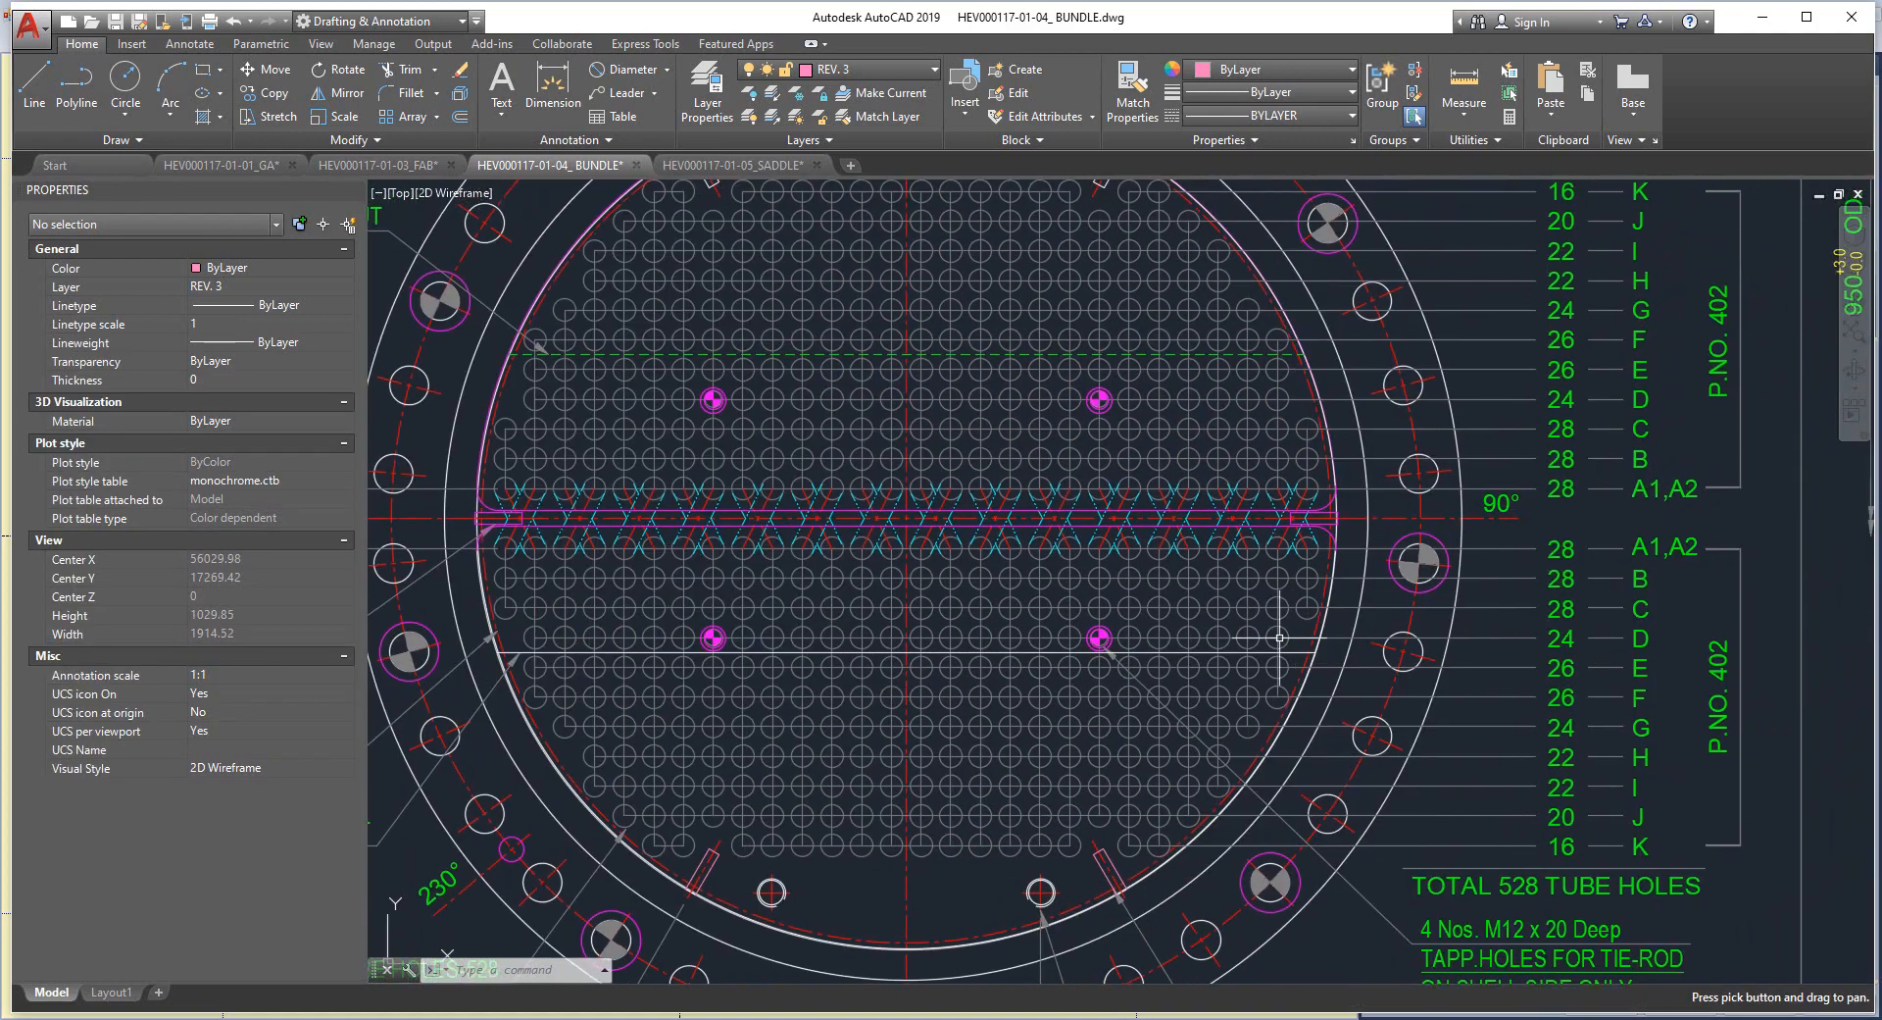
{"action": "middle_click_drag", "start_coordinate": [1569, 496], "coordinate": [1598, 534]}
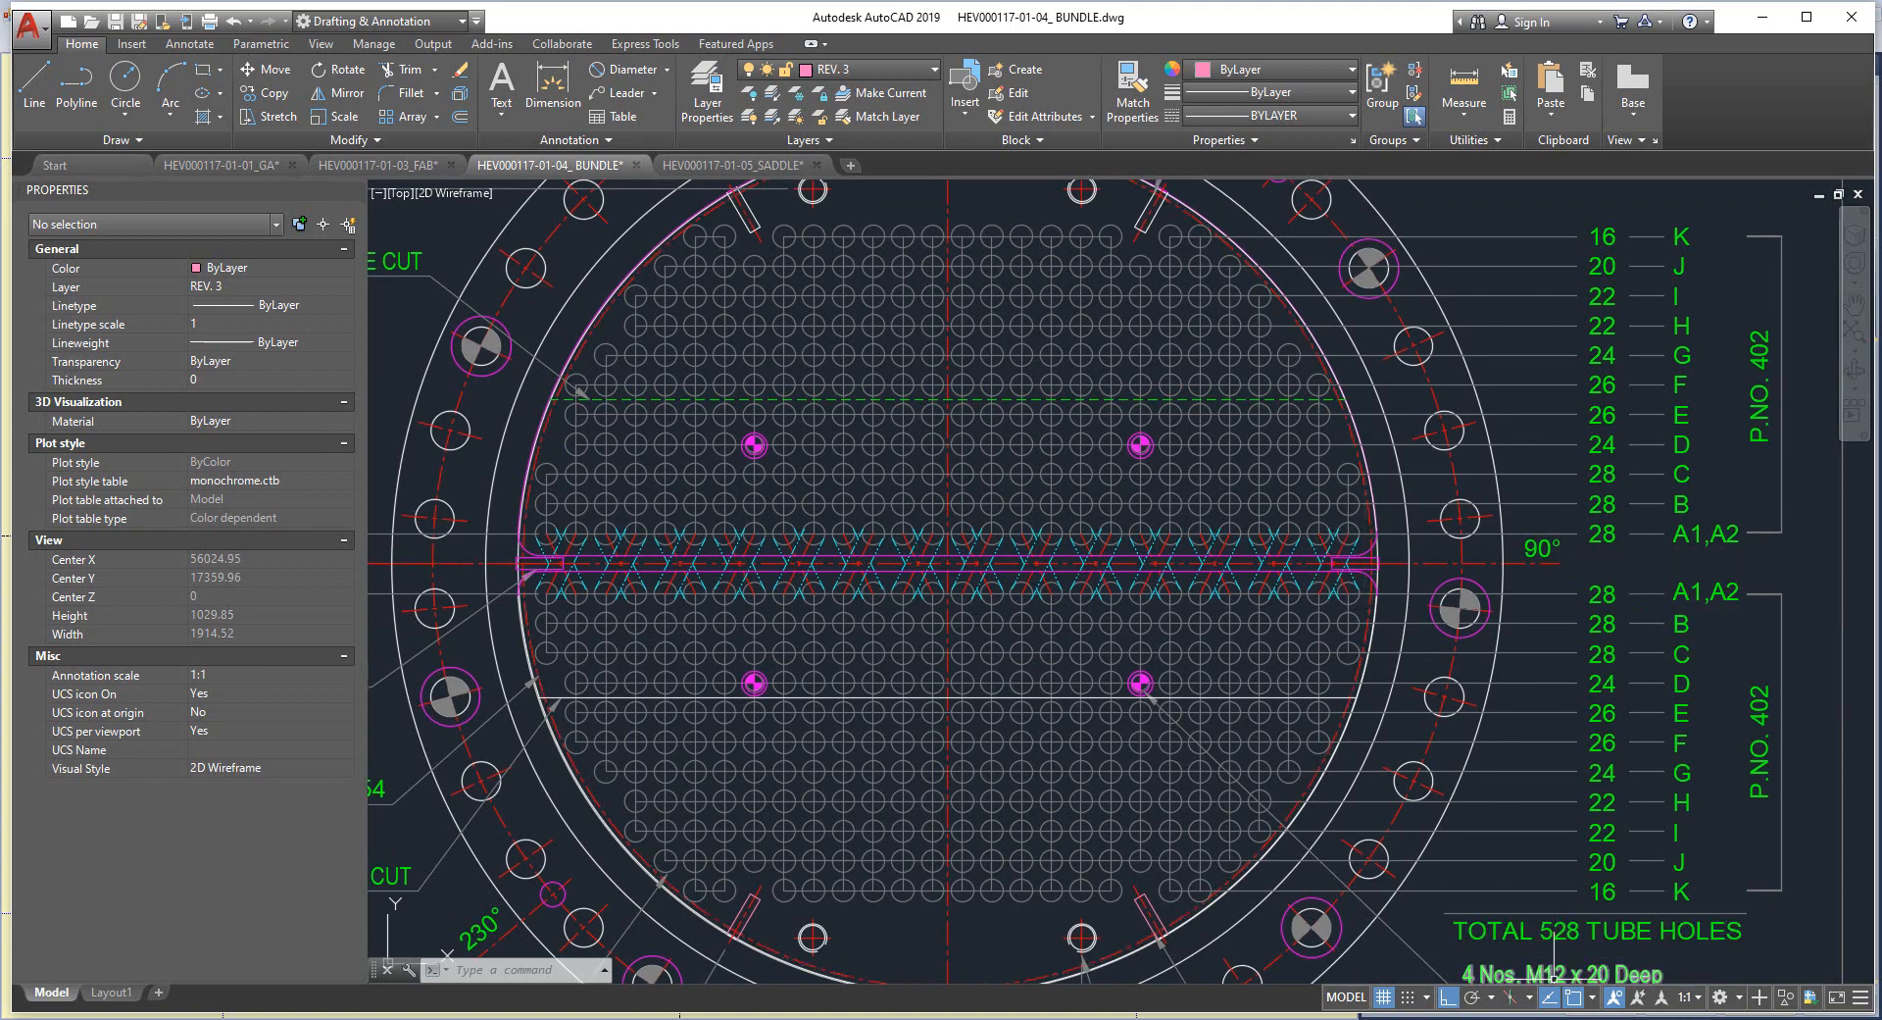
{"action": "mouse_move", "coordinate": [1568, 1015]}
Return to the tube pattern window, try a shell-to-tube clearance of 15 mm and redraw the layout.
{"action": "left_click", "coordinate": [1589, 974]}
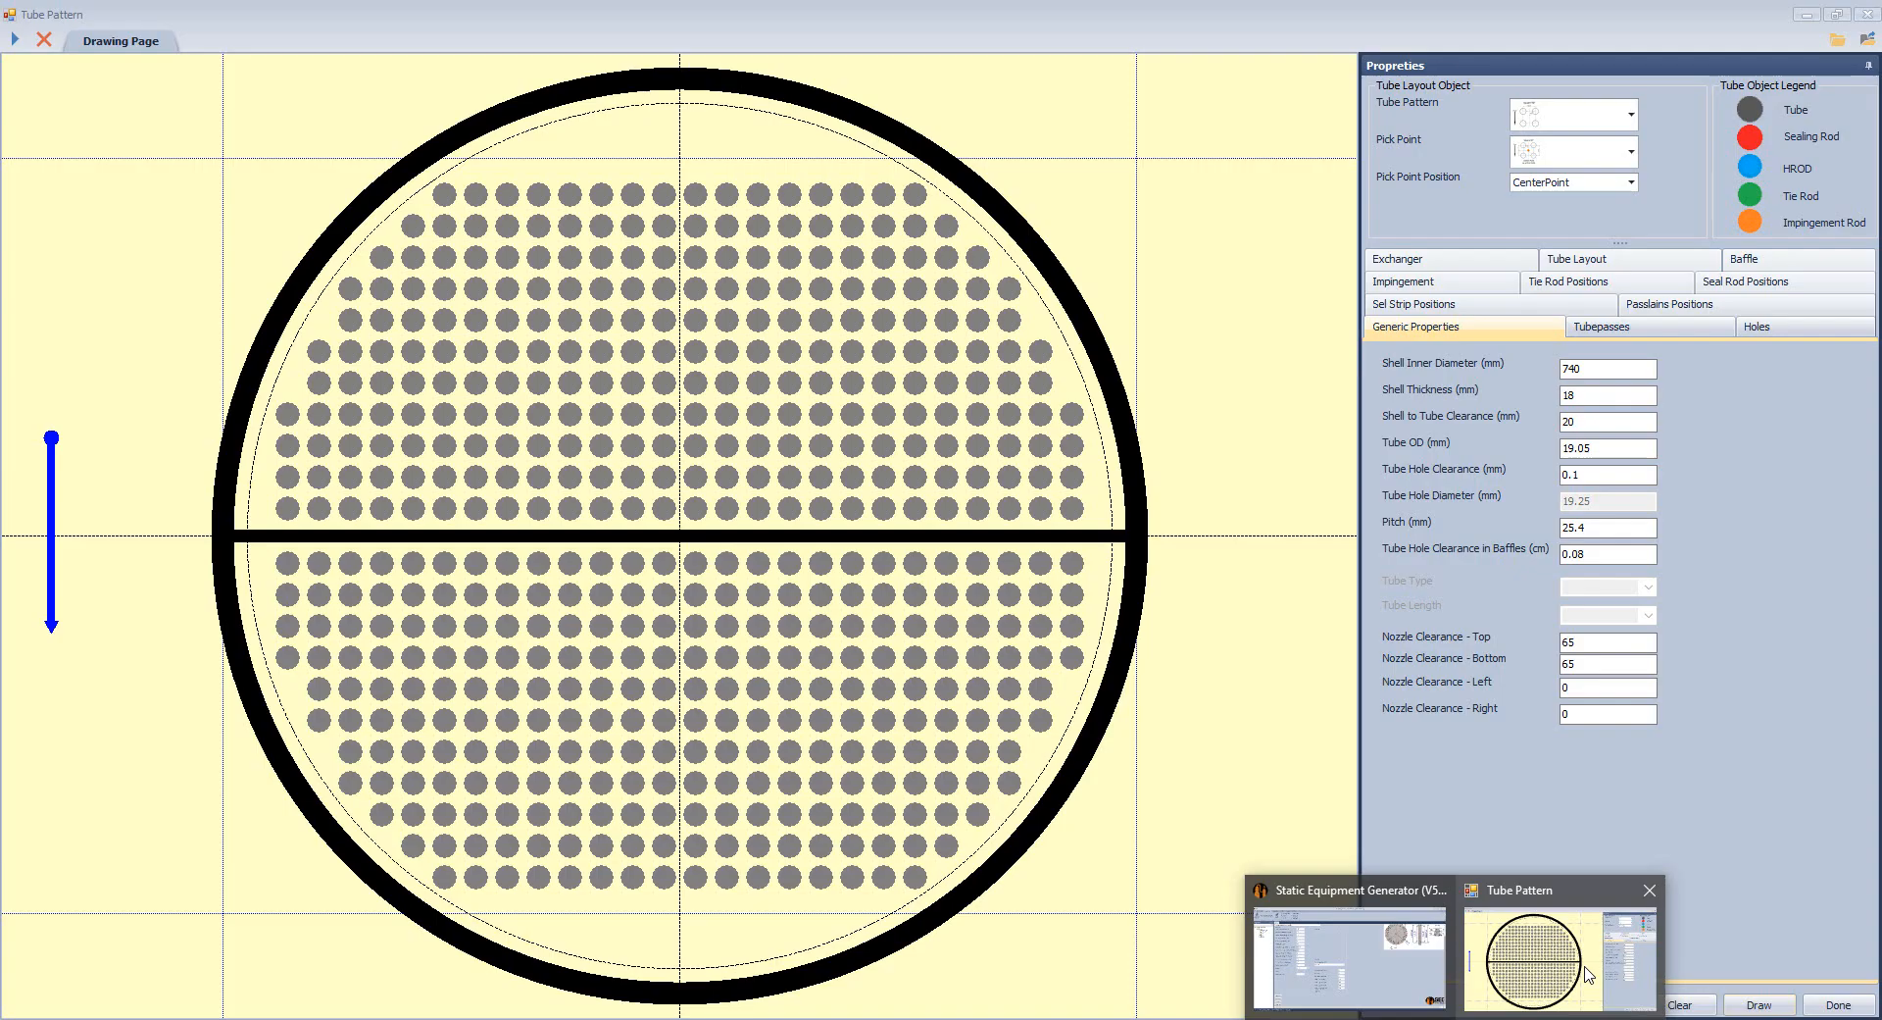
{"action": "left_click_drag", "start_coordinate": [1585, 424], "coordinate": [1515, 429]}
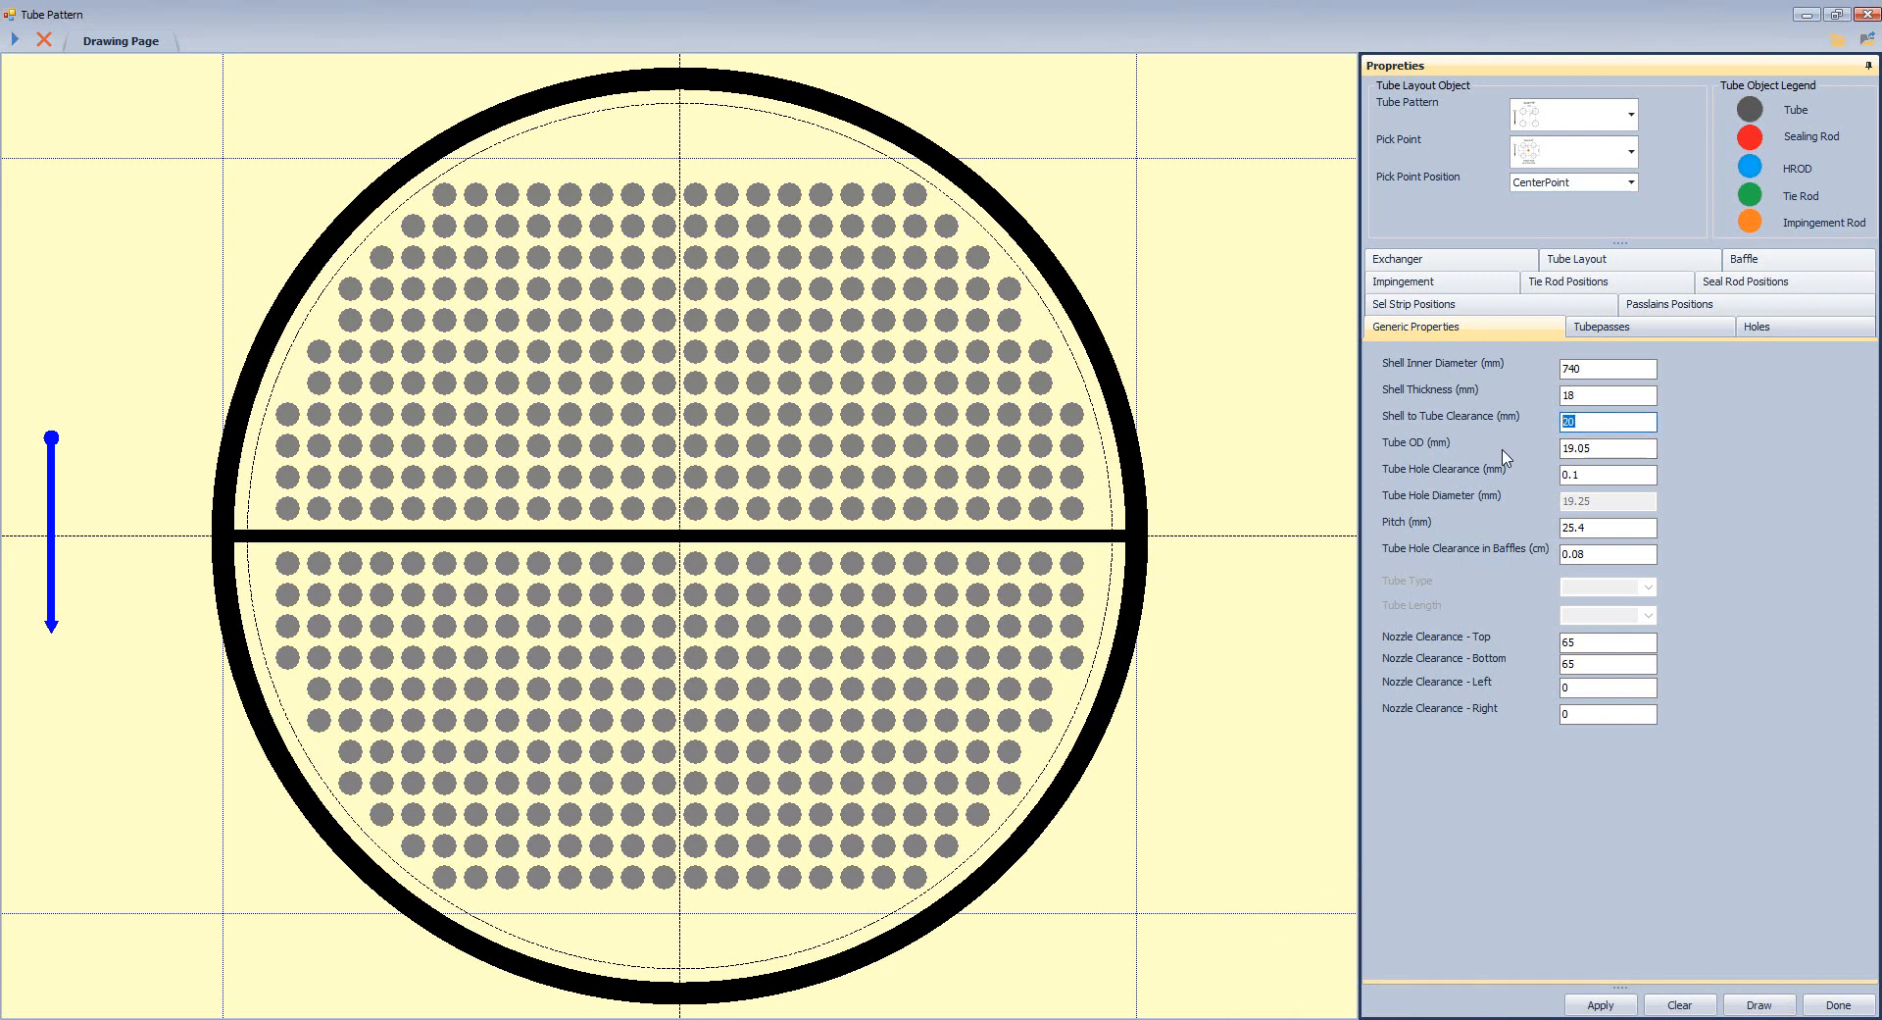
{"action": "type", "text": "15"}
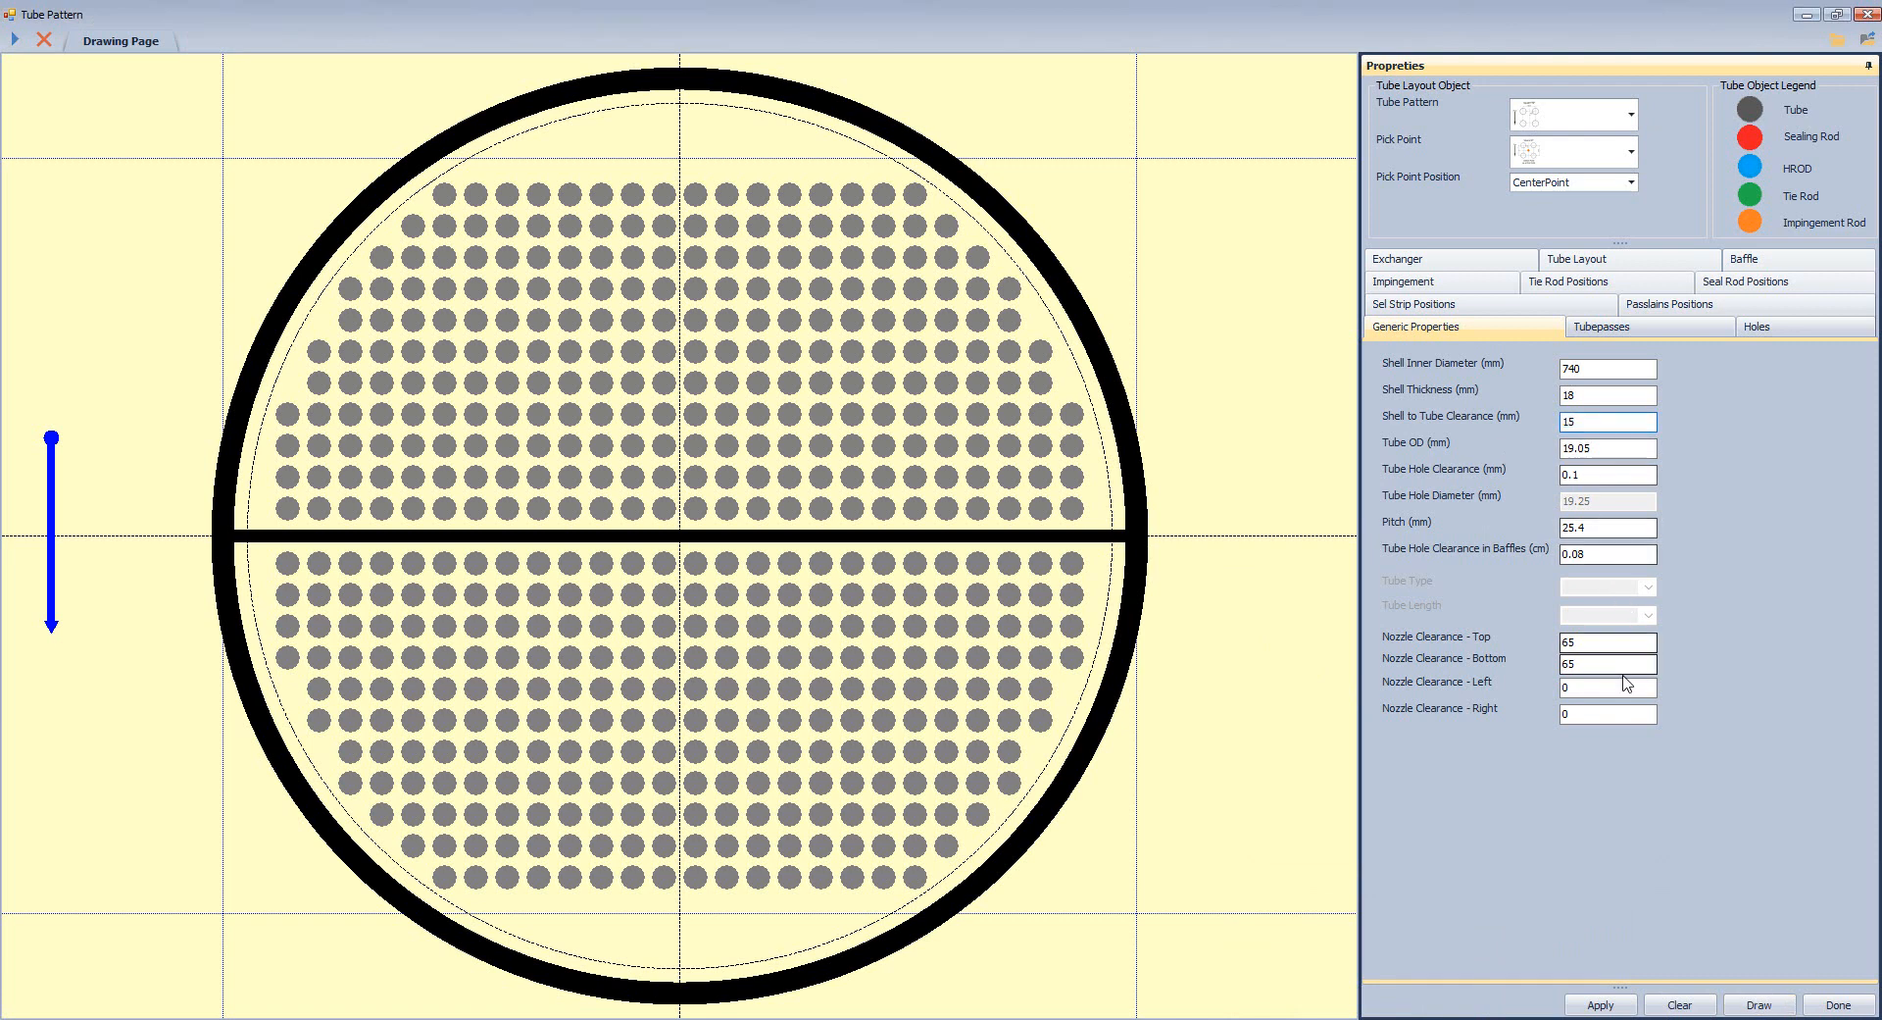
{"action": "left_click", "coordinate": [1593, 664]}
{"action": "left_click", "coordinate": [1754, 1006]}
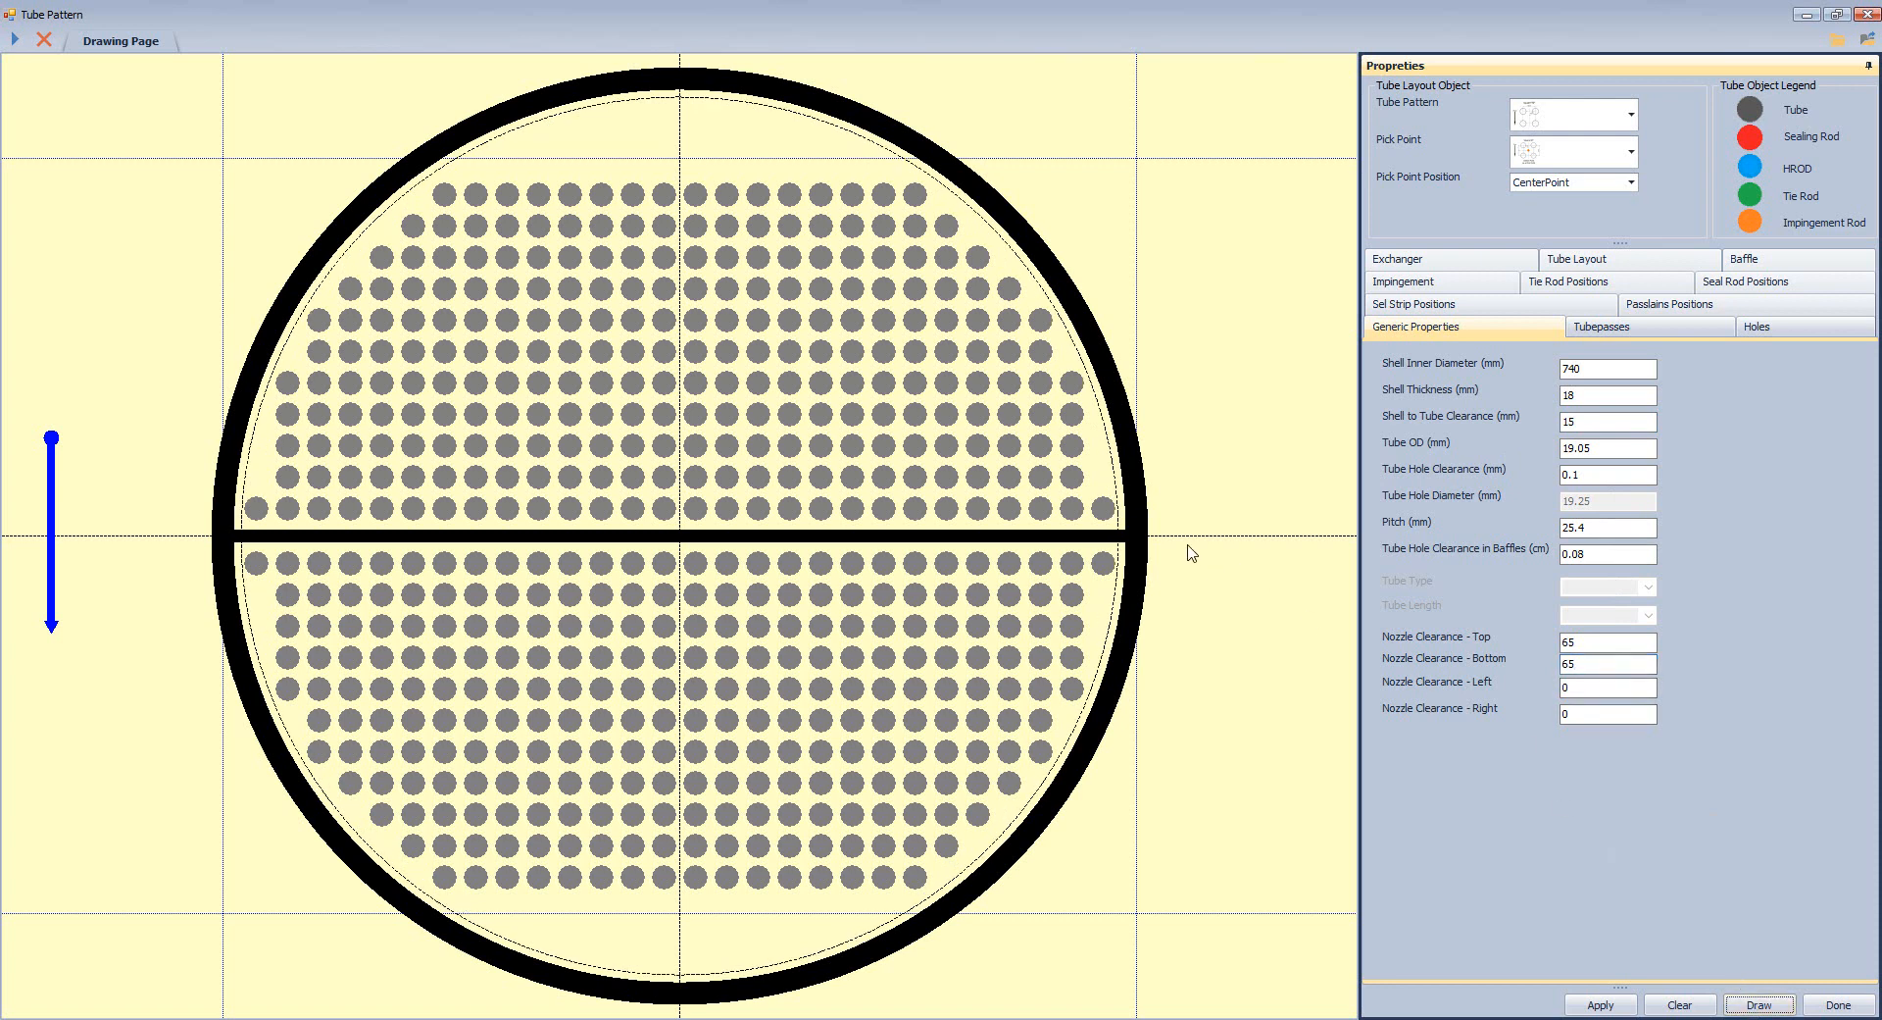
Set the shell-to-tube clearance back to 20 mm, redraw the layout and compare its tube rows with the AutoCAD bundle drawing.
{"action": "left_click_drag", "start_coordinate": [1591, 421], "coordinate": [1514, 428]}
{"action": "type", "text": "0"}
{"action": "left_click", "coordinate": [1760, 1004]}
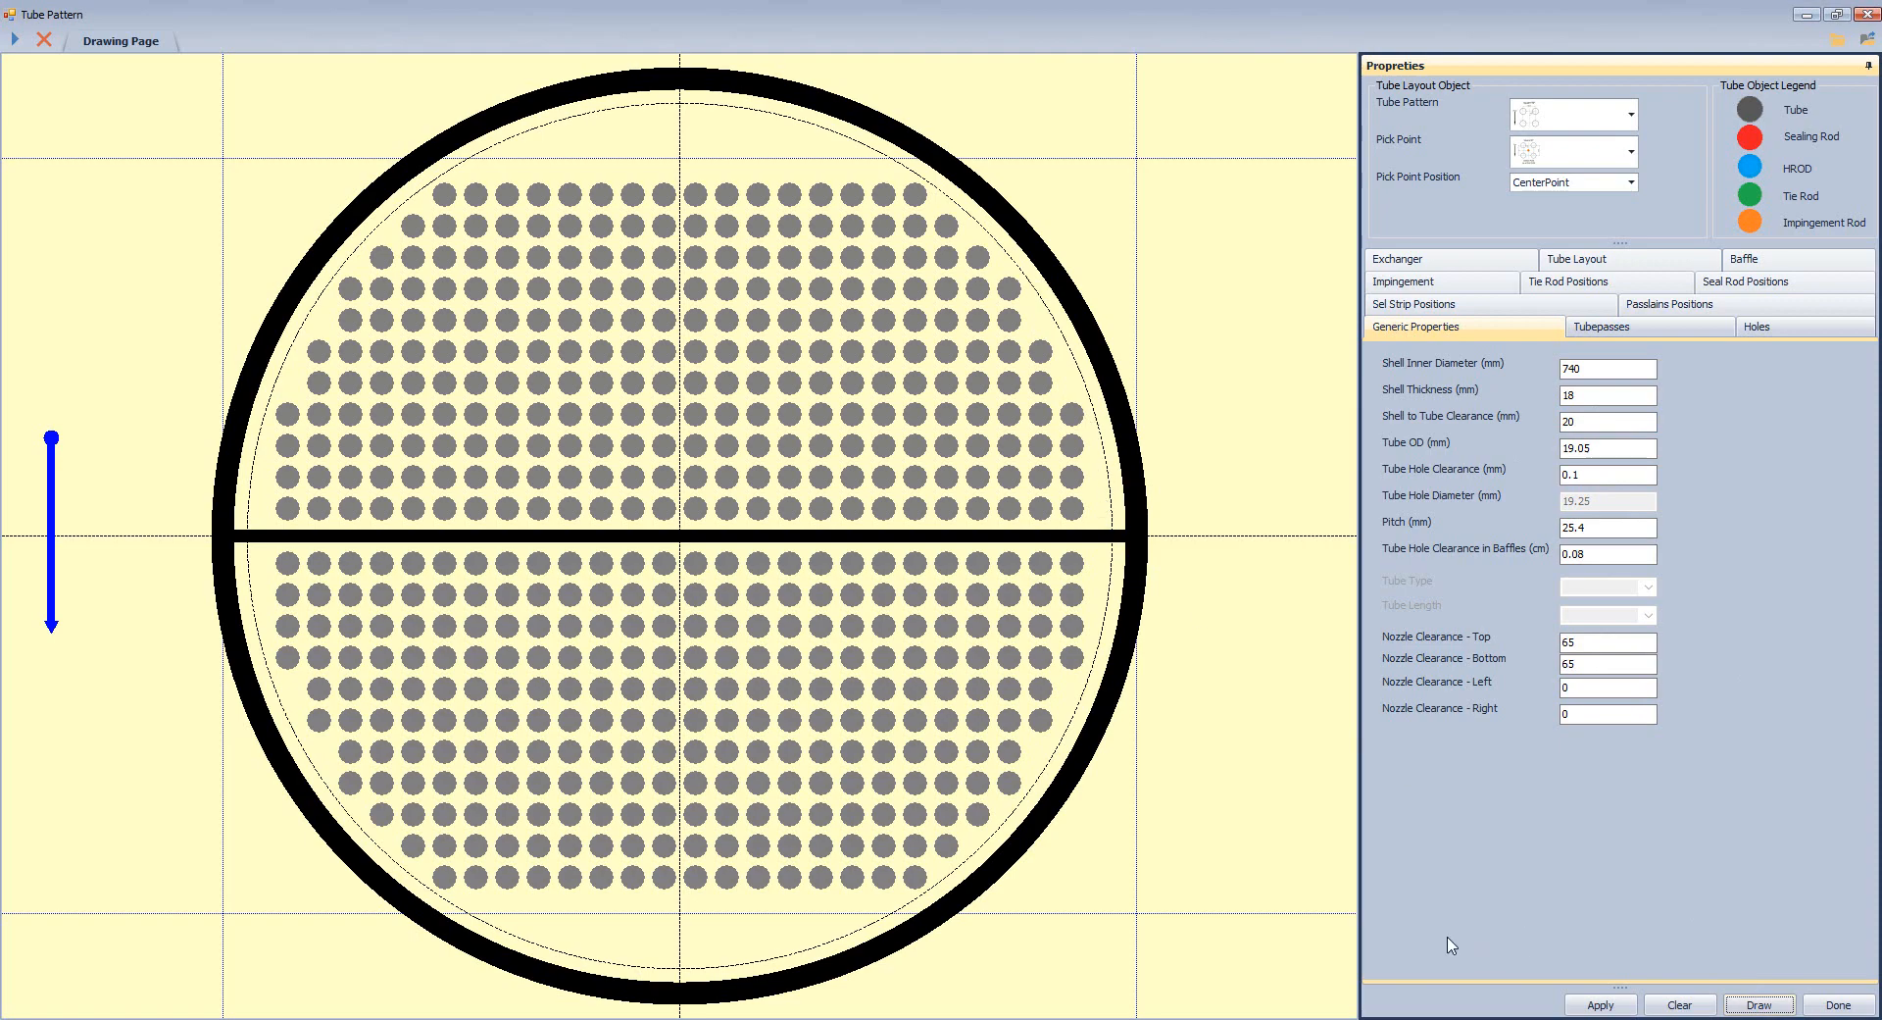
{"action": "left_click", "coordinate": [1759, 956]}
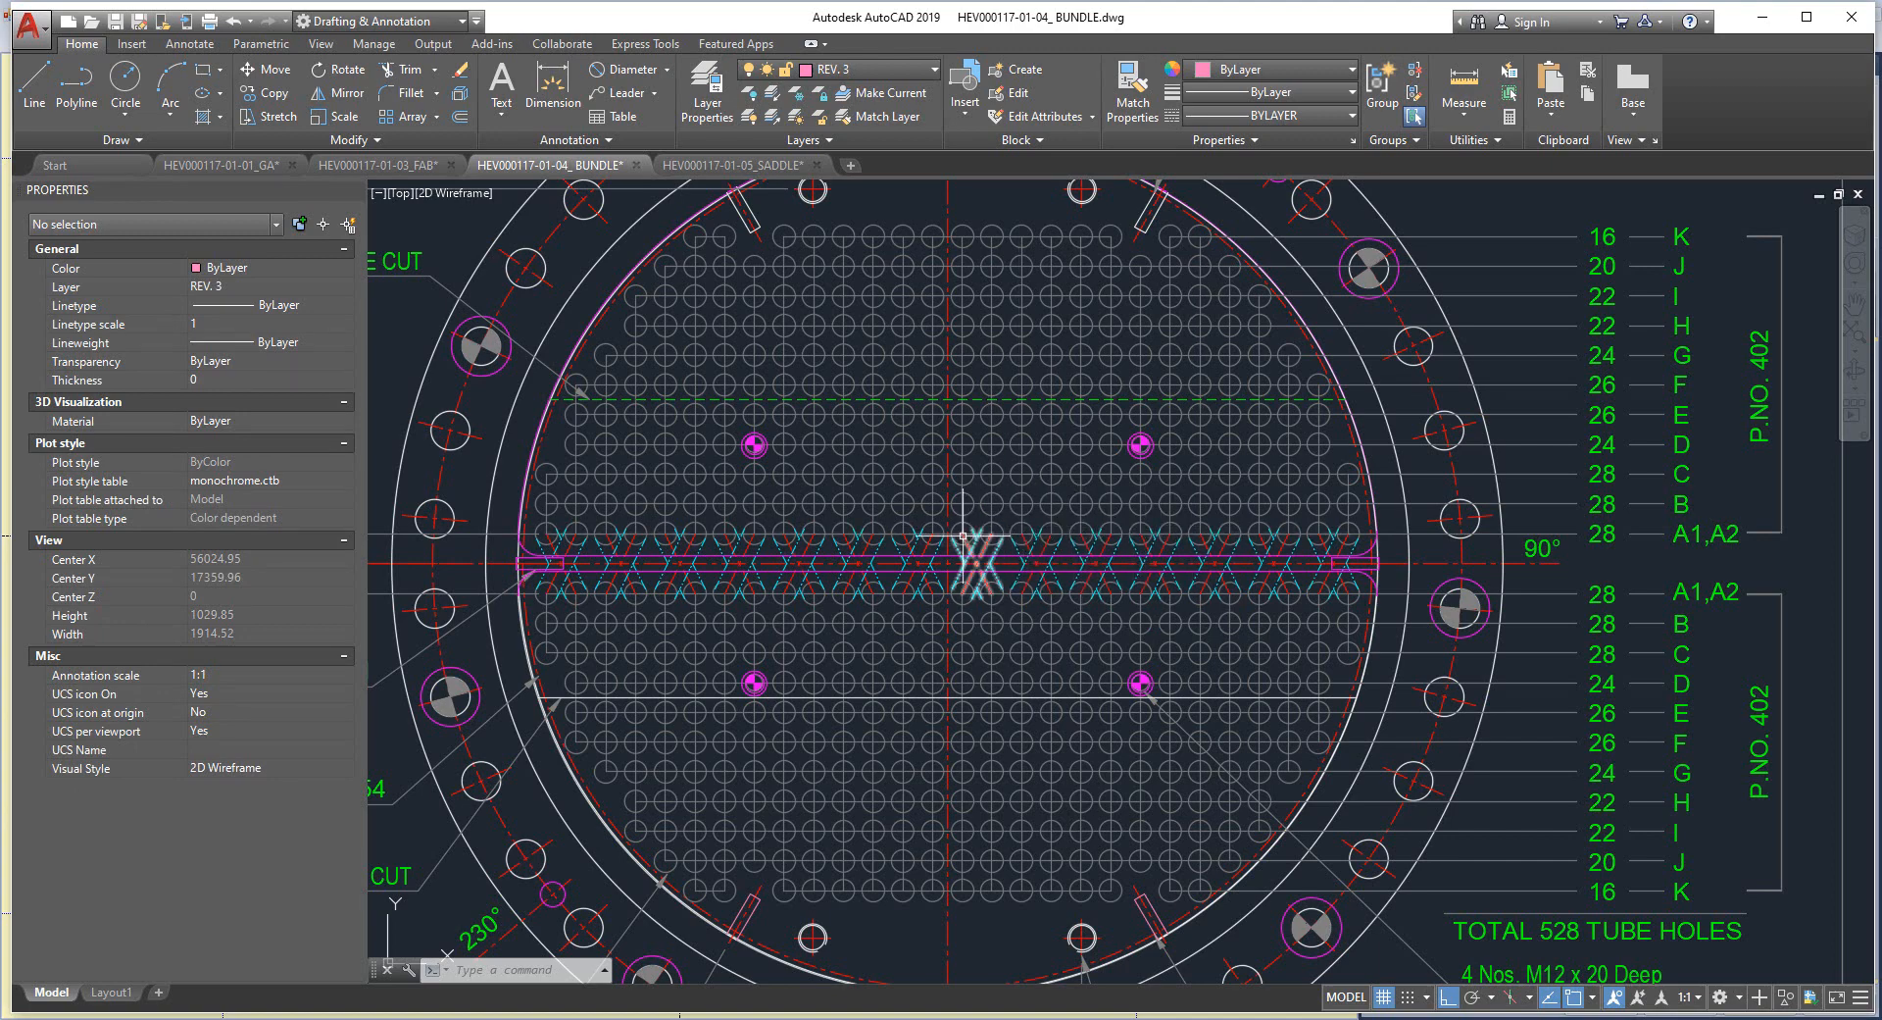
{"action": "left_click", "coordinate": [1569, 966]}
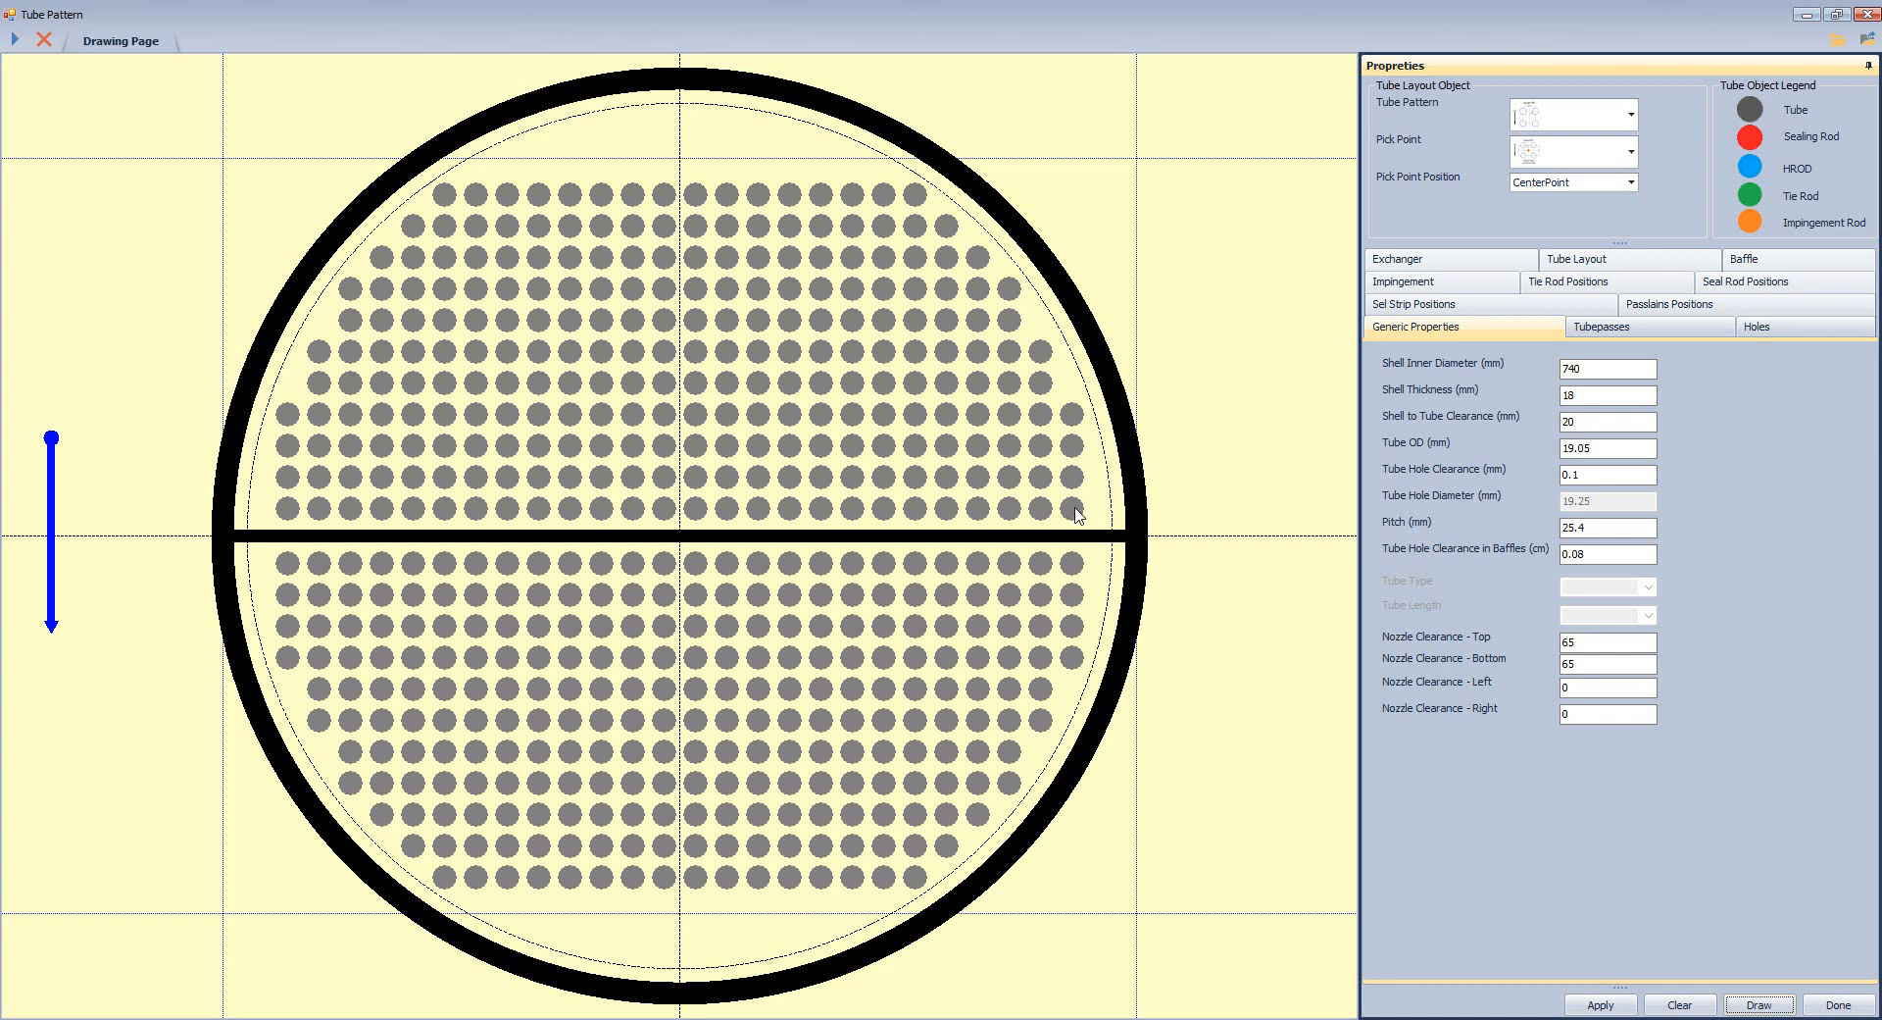
Try a shell-to-tube clearance of 10 mm, settle on 5 mm, and redraw the tube layout.
{"action": "double_click", "coordinate": [1569, 423]}
{"action": "type", "text": "10"}
{"action": "left_click", "coordinate": [1755, 1004]}
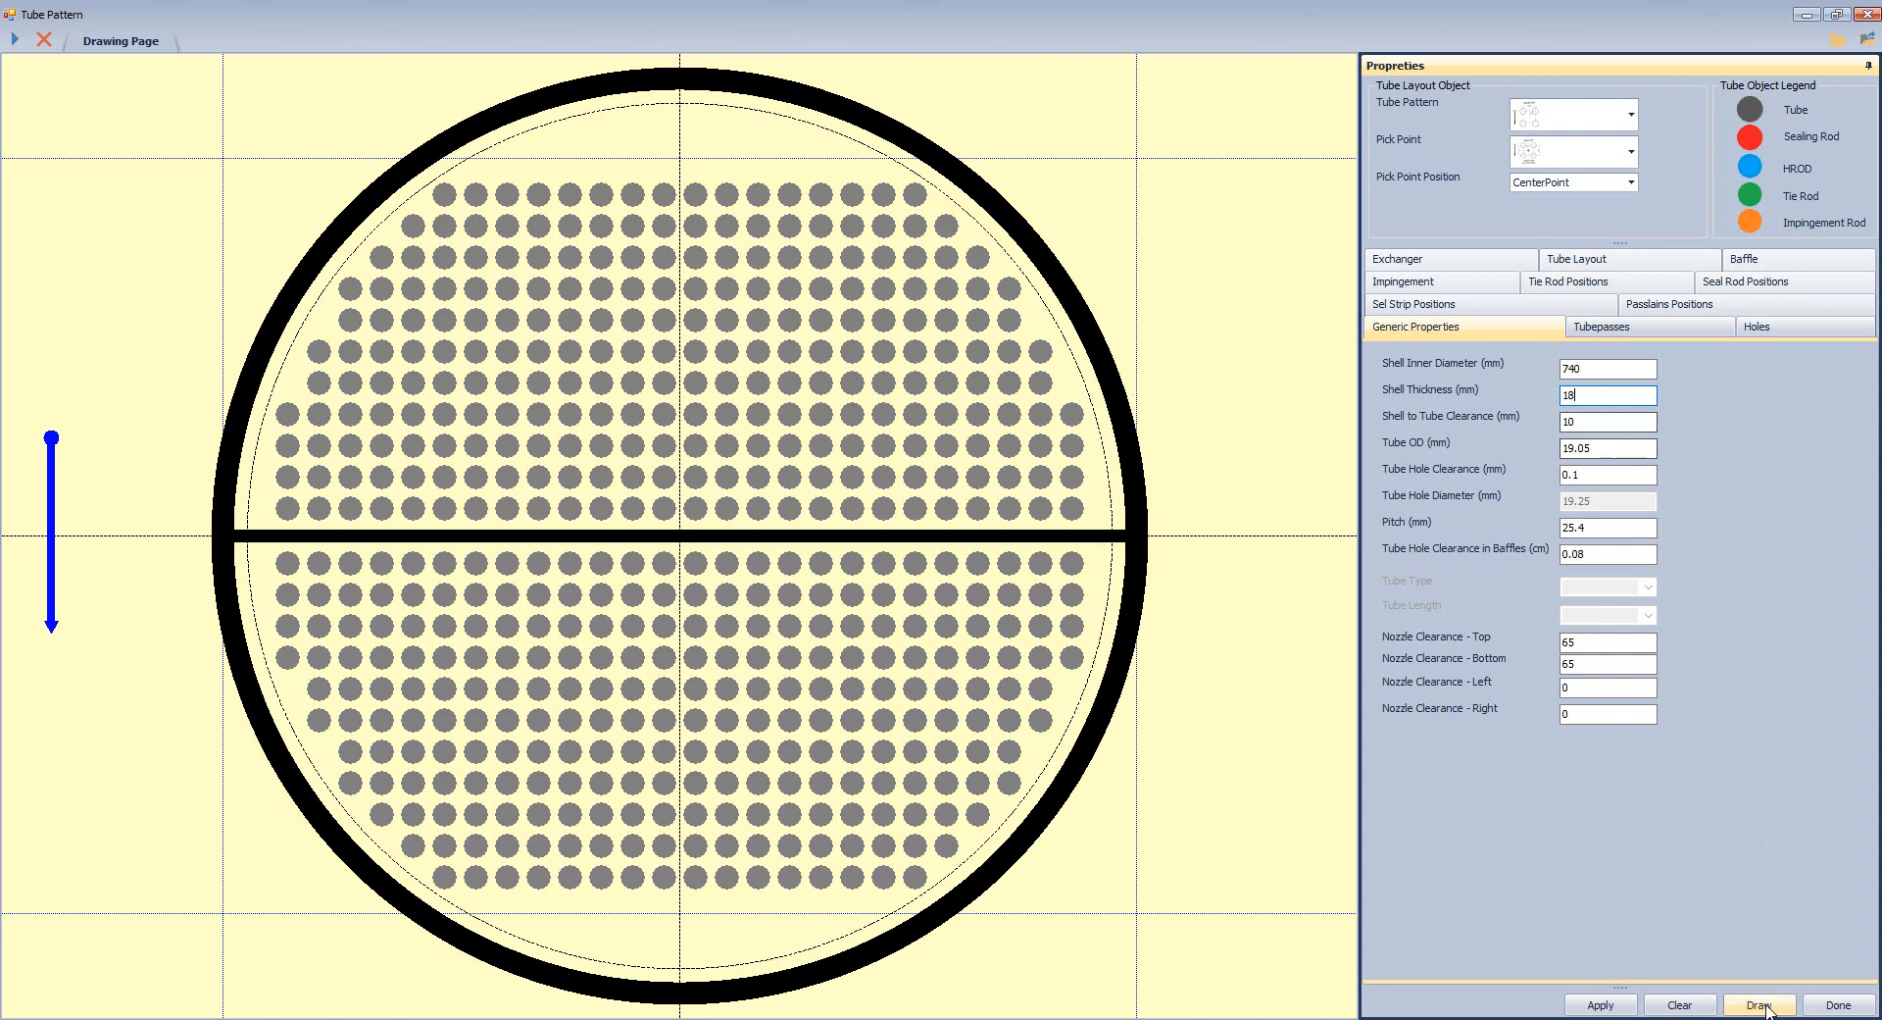
{"action": "double_click", "coordinate": [1569, 422]}
{"action": "type", "text": "5"}
{"action": "left_click", "coordinate": [1782, 1005]}
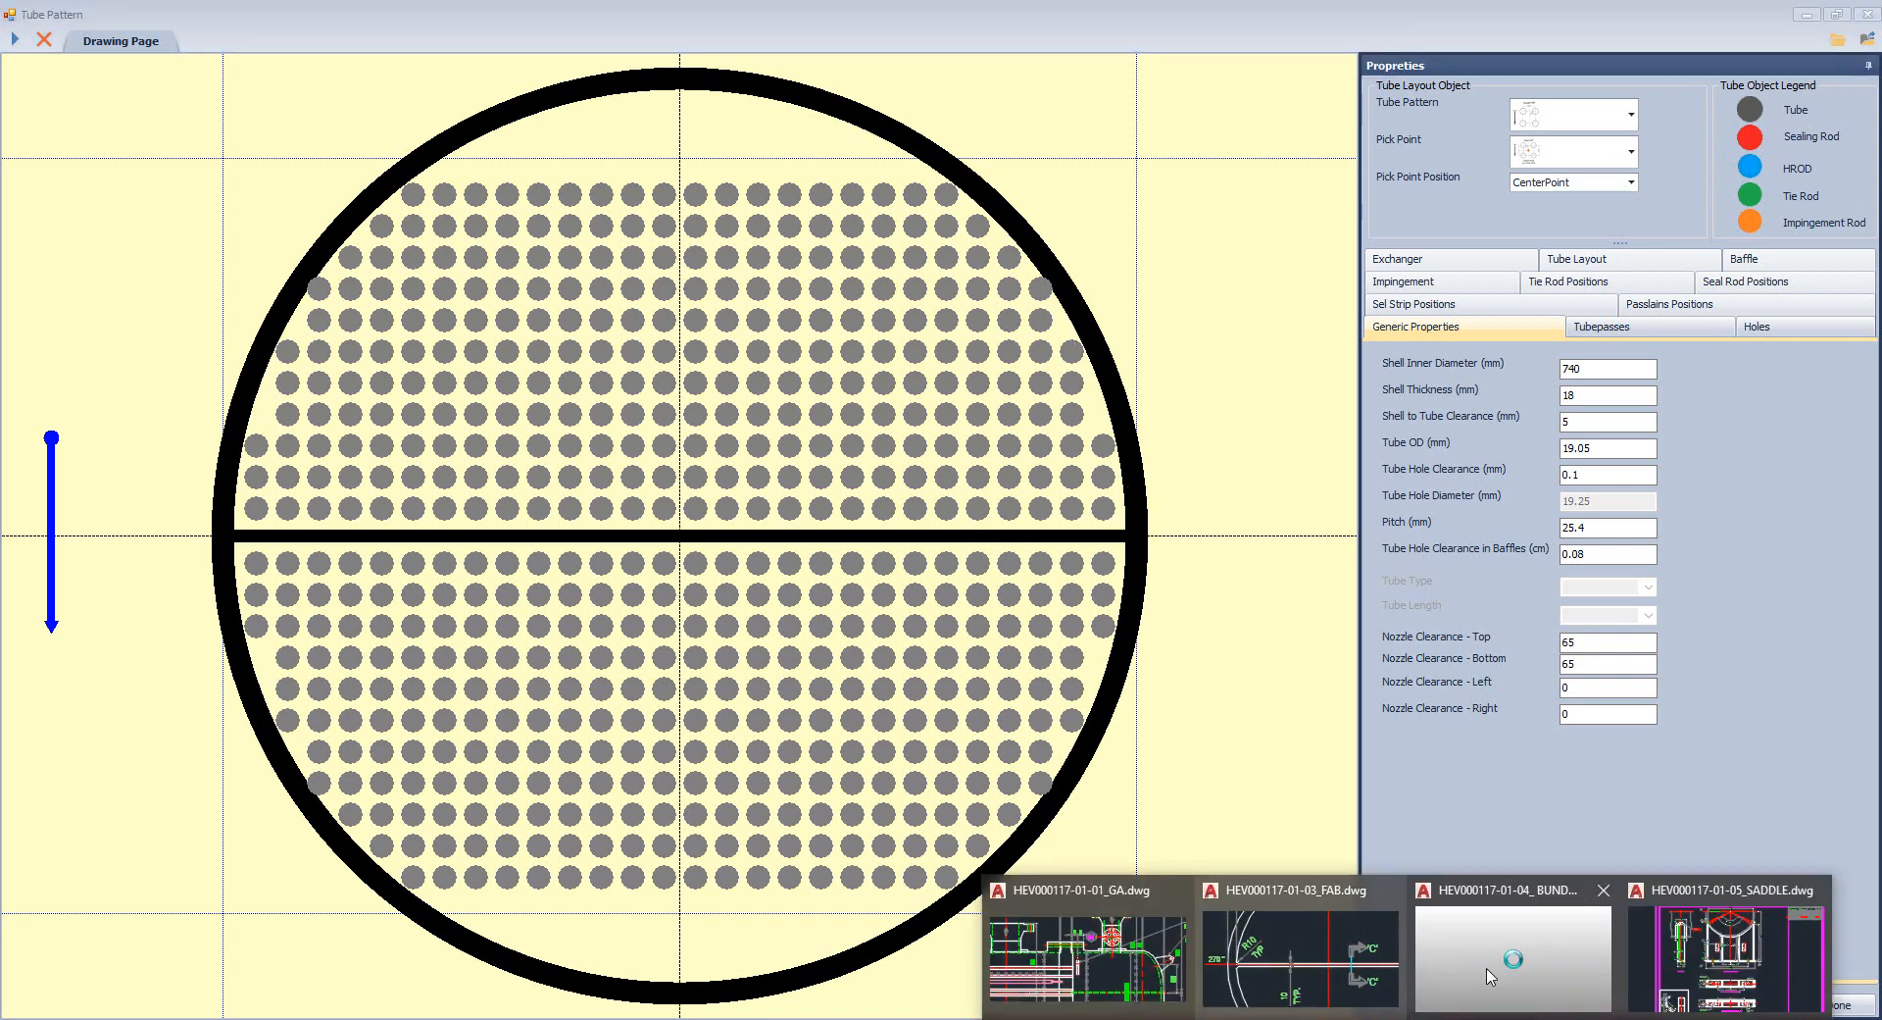
Switch to the AutoCAD bundle drawing and examine the tube rows, their hole counts and the tie rod positions around the partition groove.
{"action": "left_click", "coordinate": [1547, 941]}
{"action": "scroll", "coordinate": [1310, 569], "scroll_direction": "up", "scroll_amount": 4}
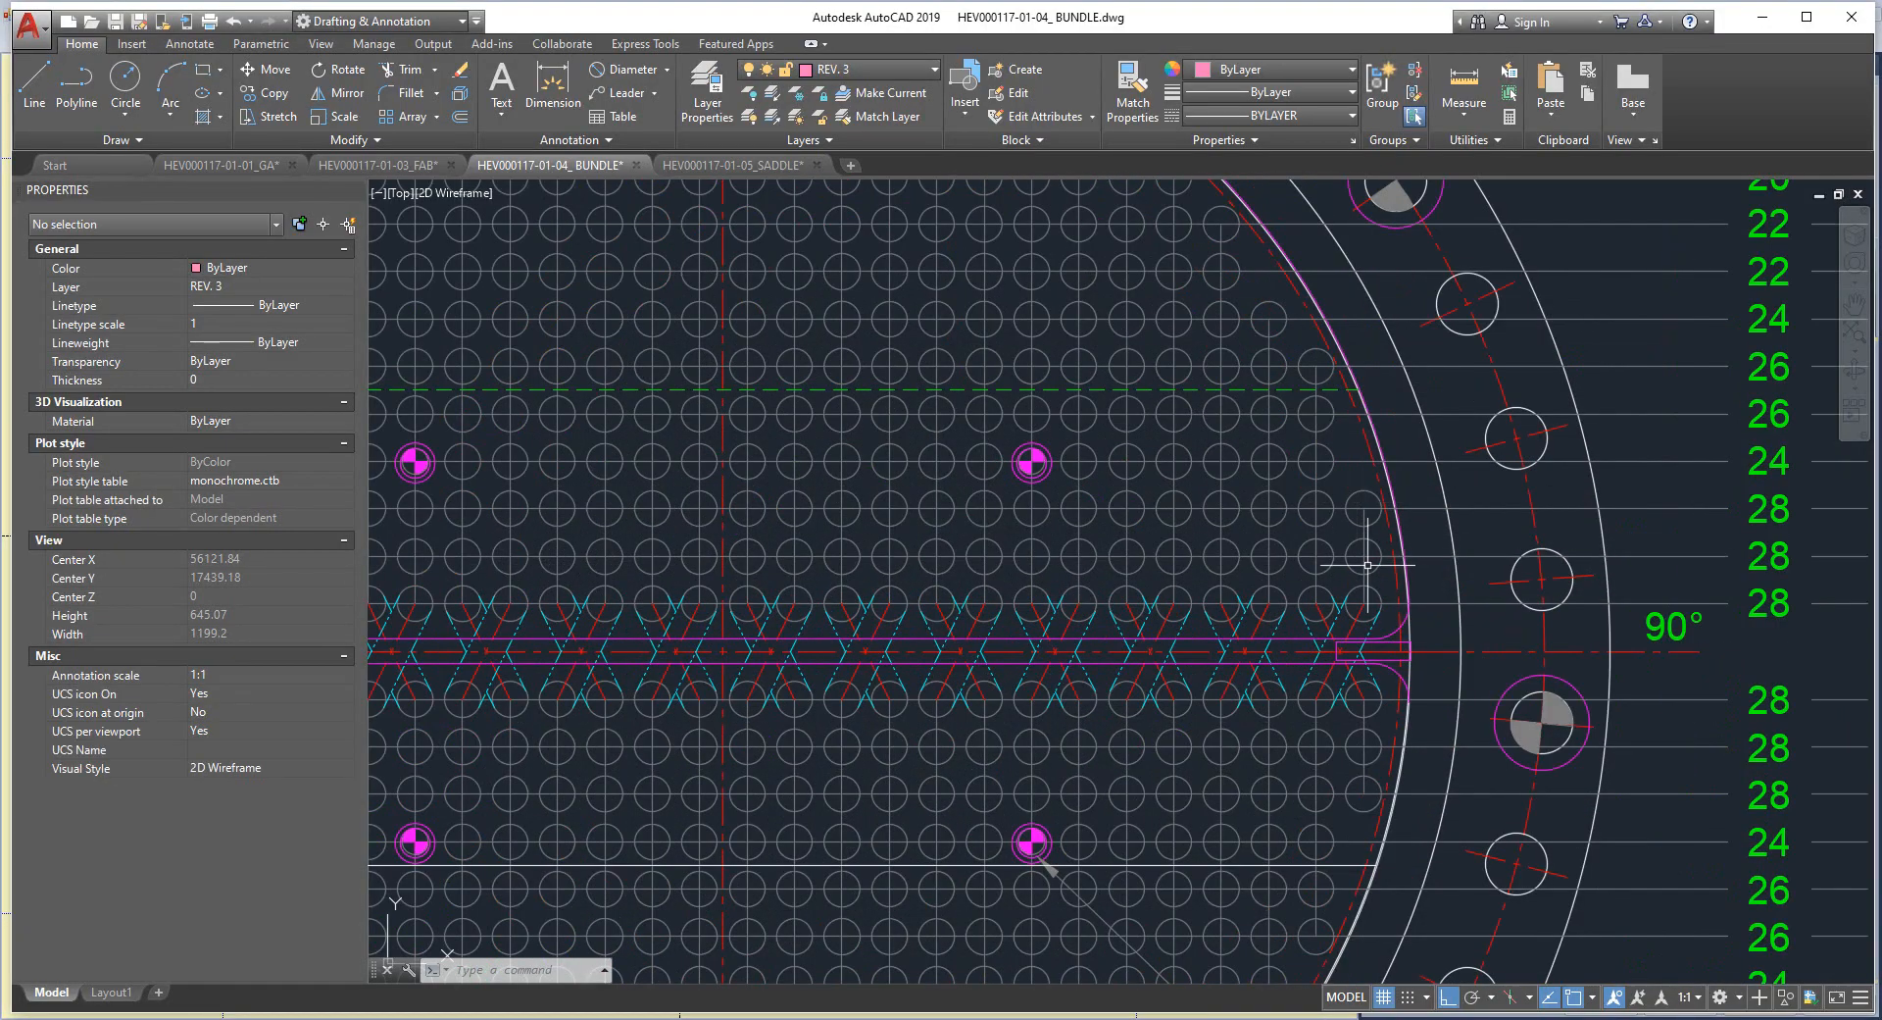
{"action": "scroll", "coordinate": [1314, 505], "scroll_direction": "down", "scroll_amount": 2}
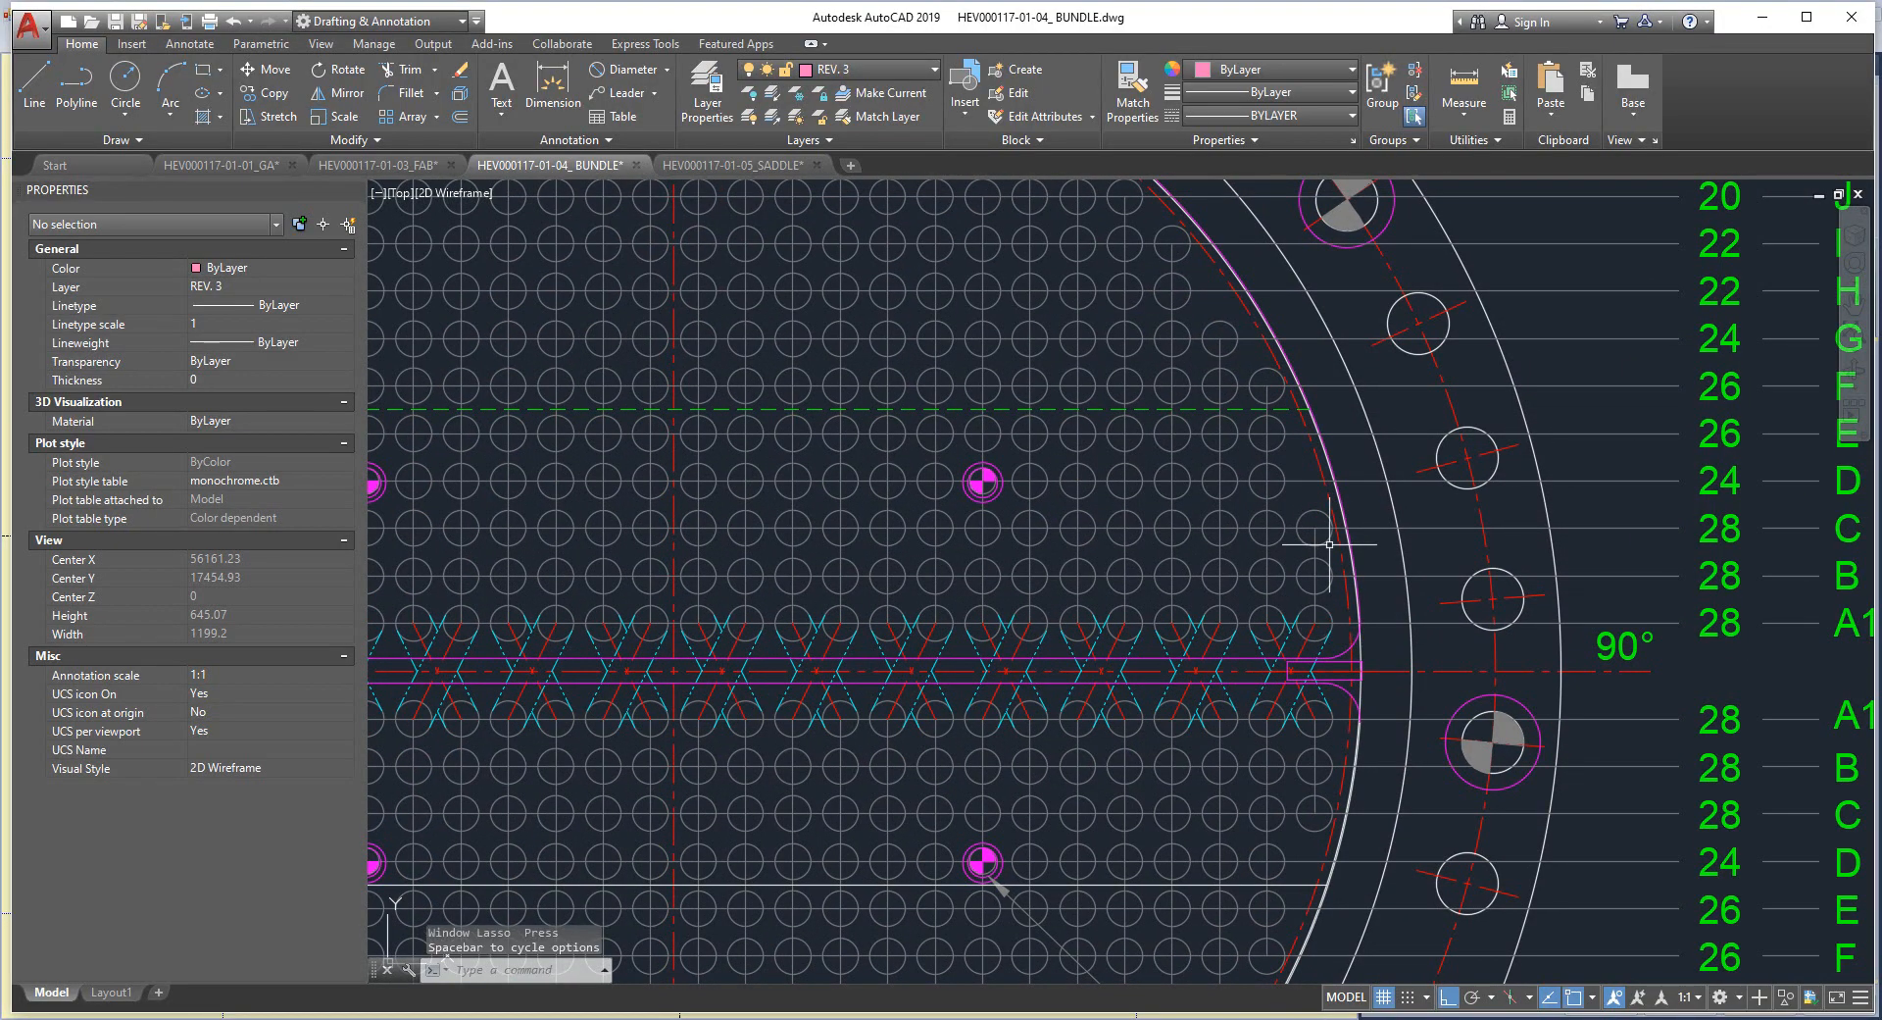
{"action": "scroll", "coordinate": [1323, 578], "scroll_direction": "down", "scroll_amount": 2}
{"action": "scroll", "coordinate": [1463, 609], "scroll_direction": "up", "scroll_amount": 2}
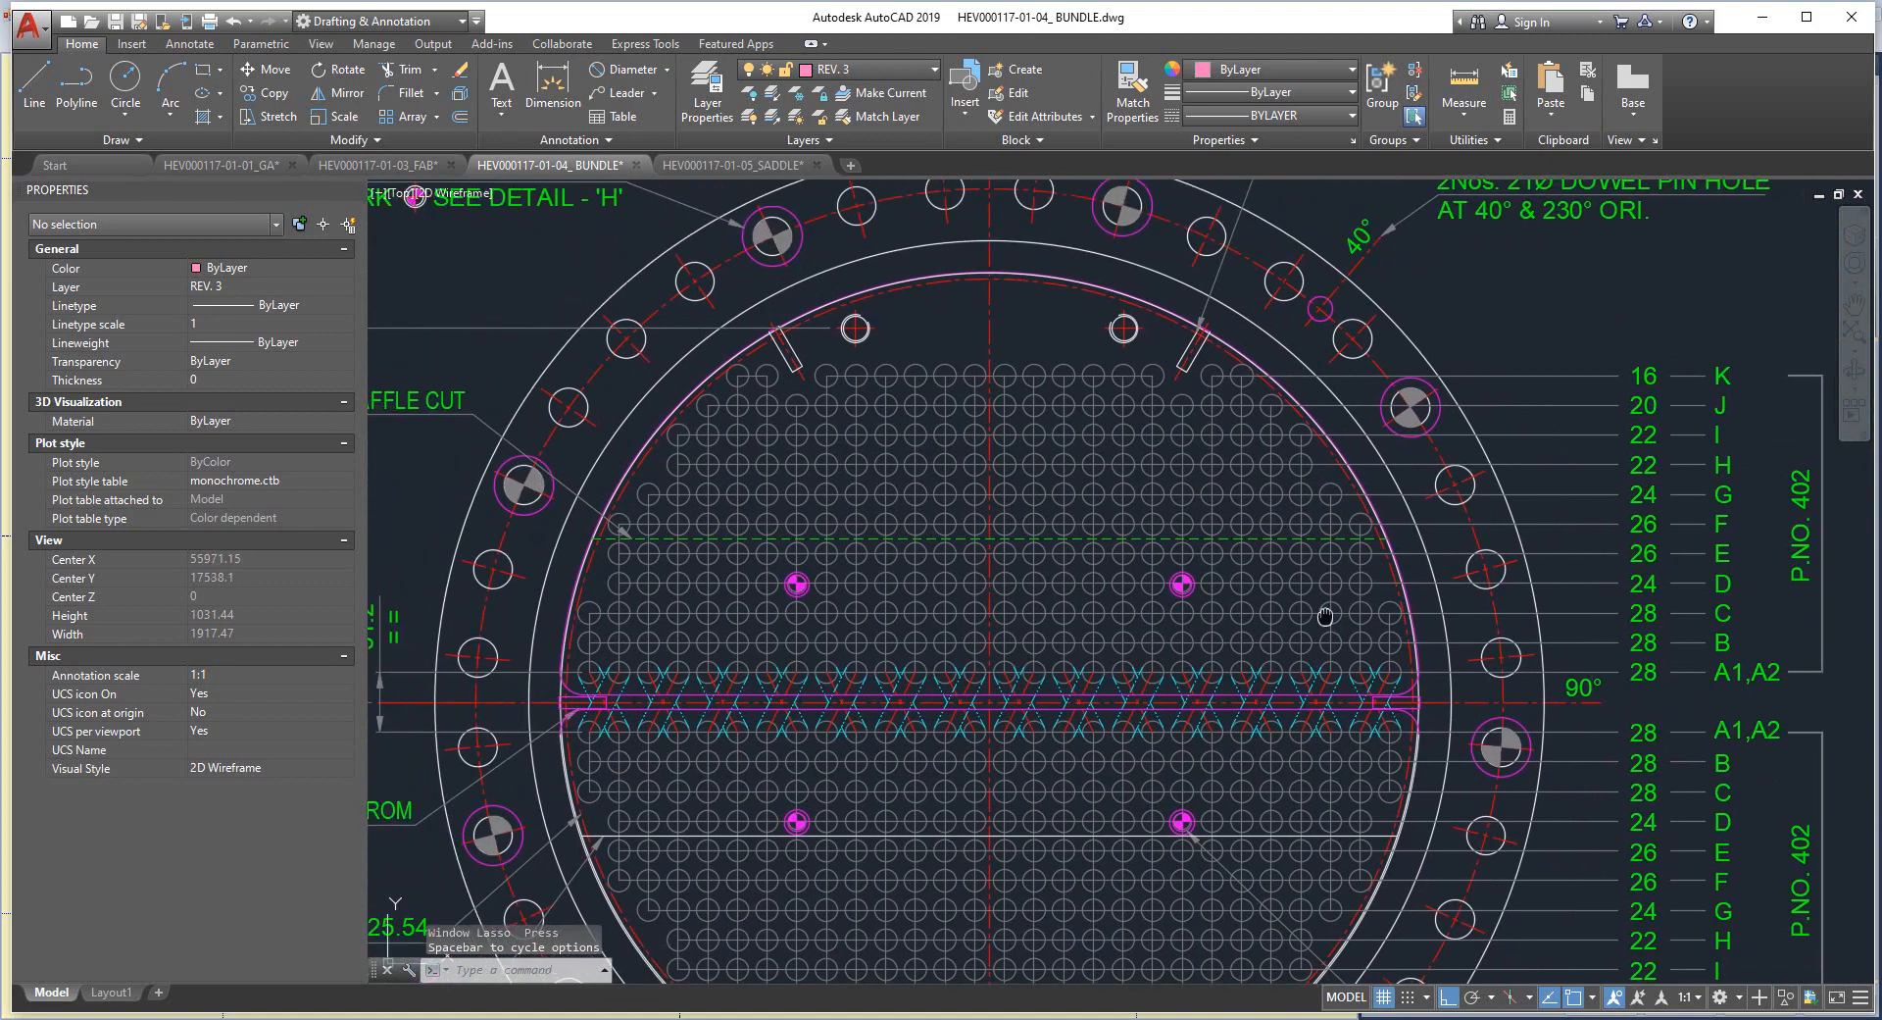
{"action": "left_click", "coordinate": [1474, 607]}
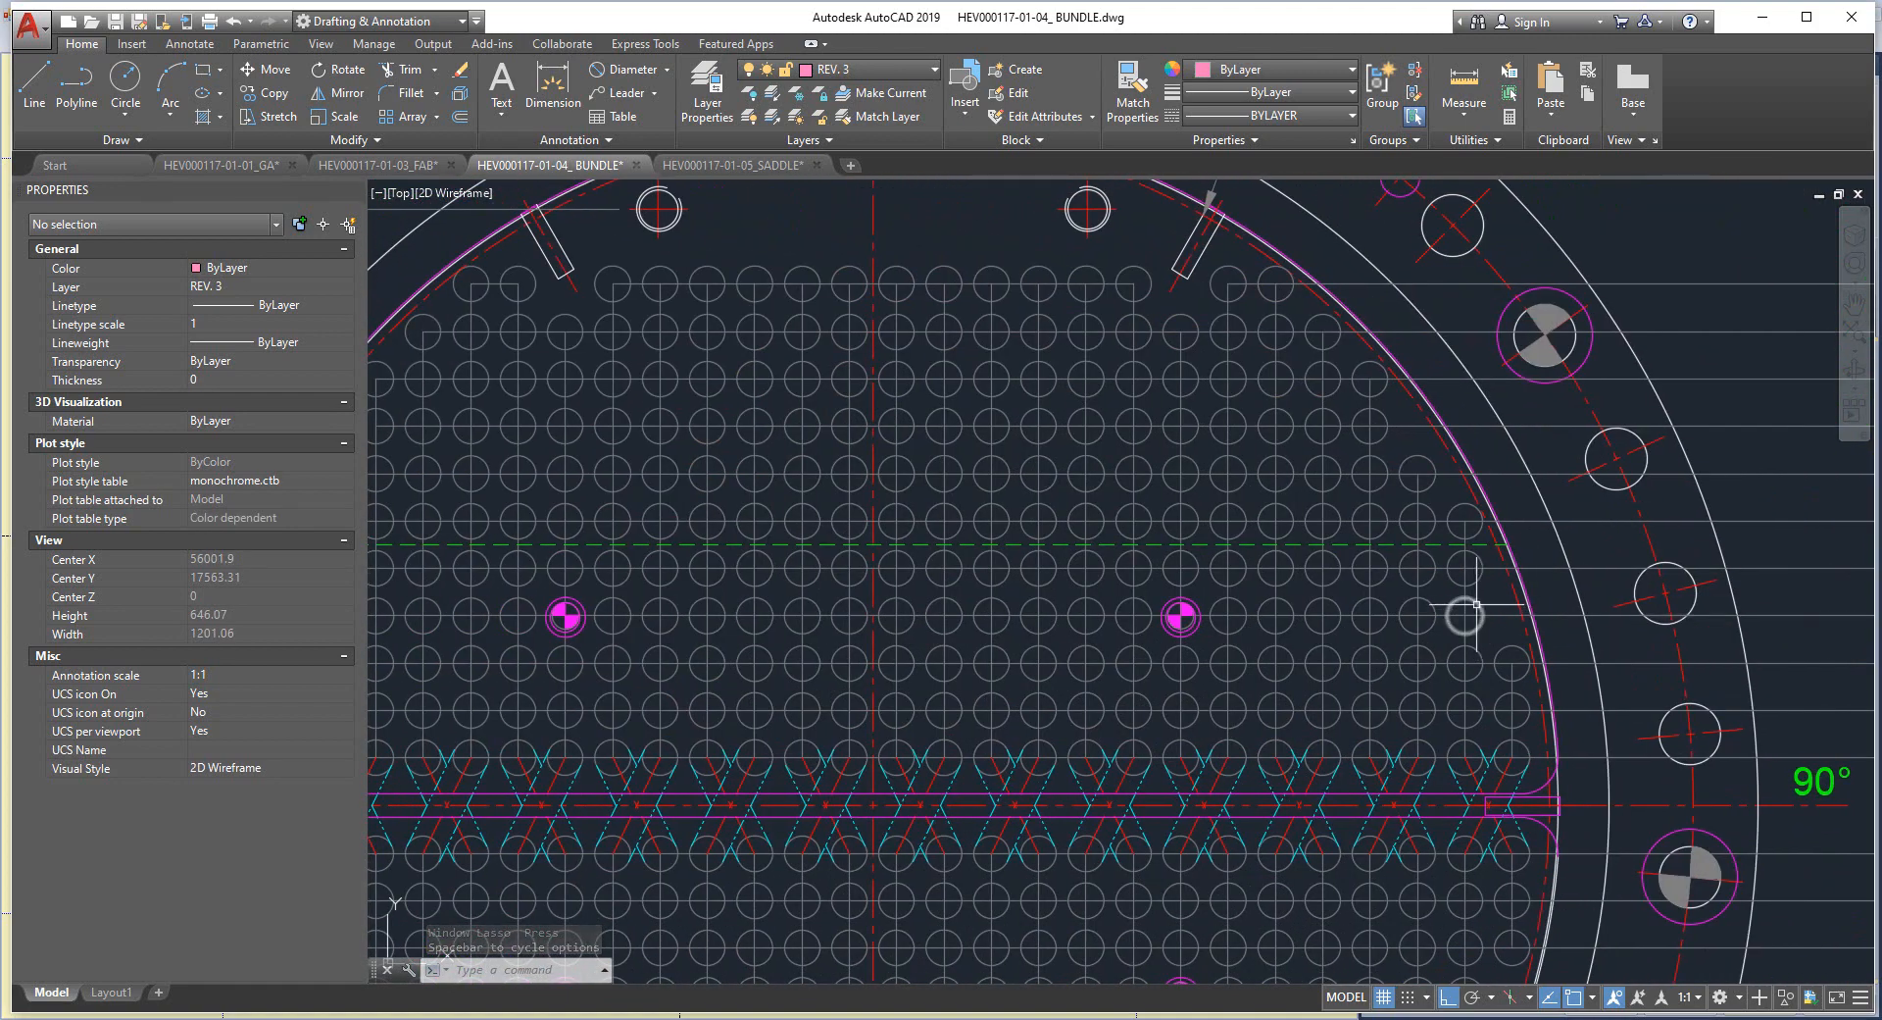
{"action": "middle_click_drag", "start_coordinate": [1295, 624], "coordinate": [1416, 606]}
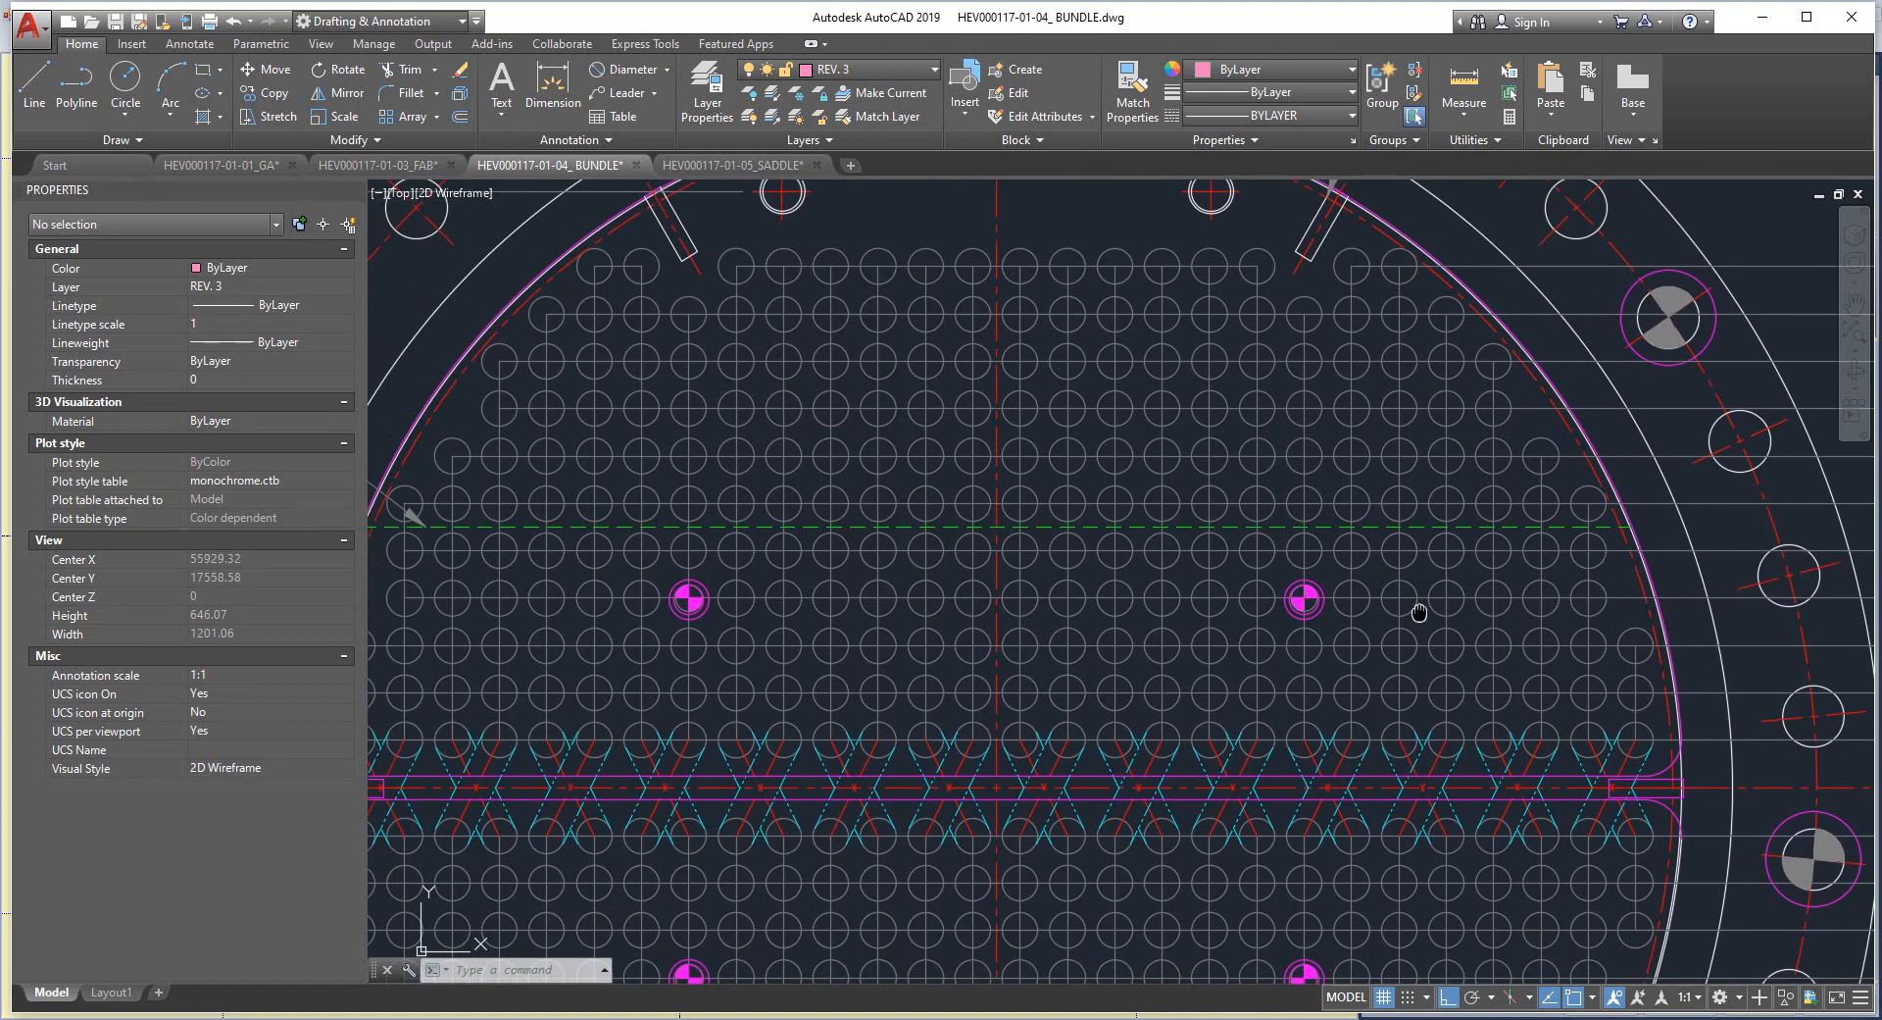
{"action": "scroll", "coordinate": [1556, 599], "scroll_direction": "down", "scroll_amount": 2}
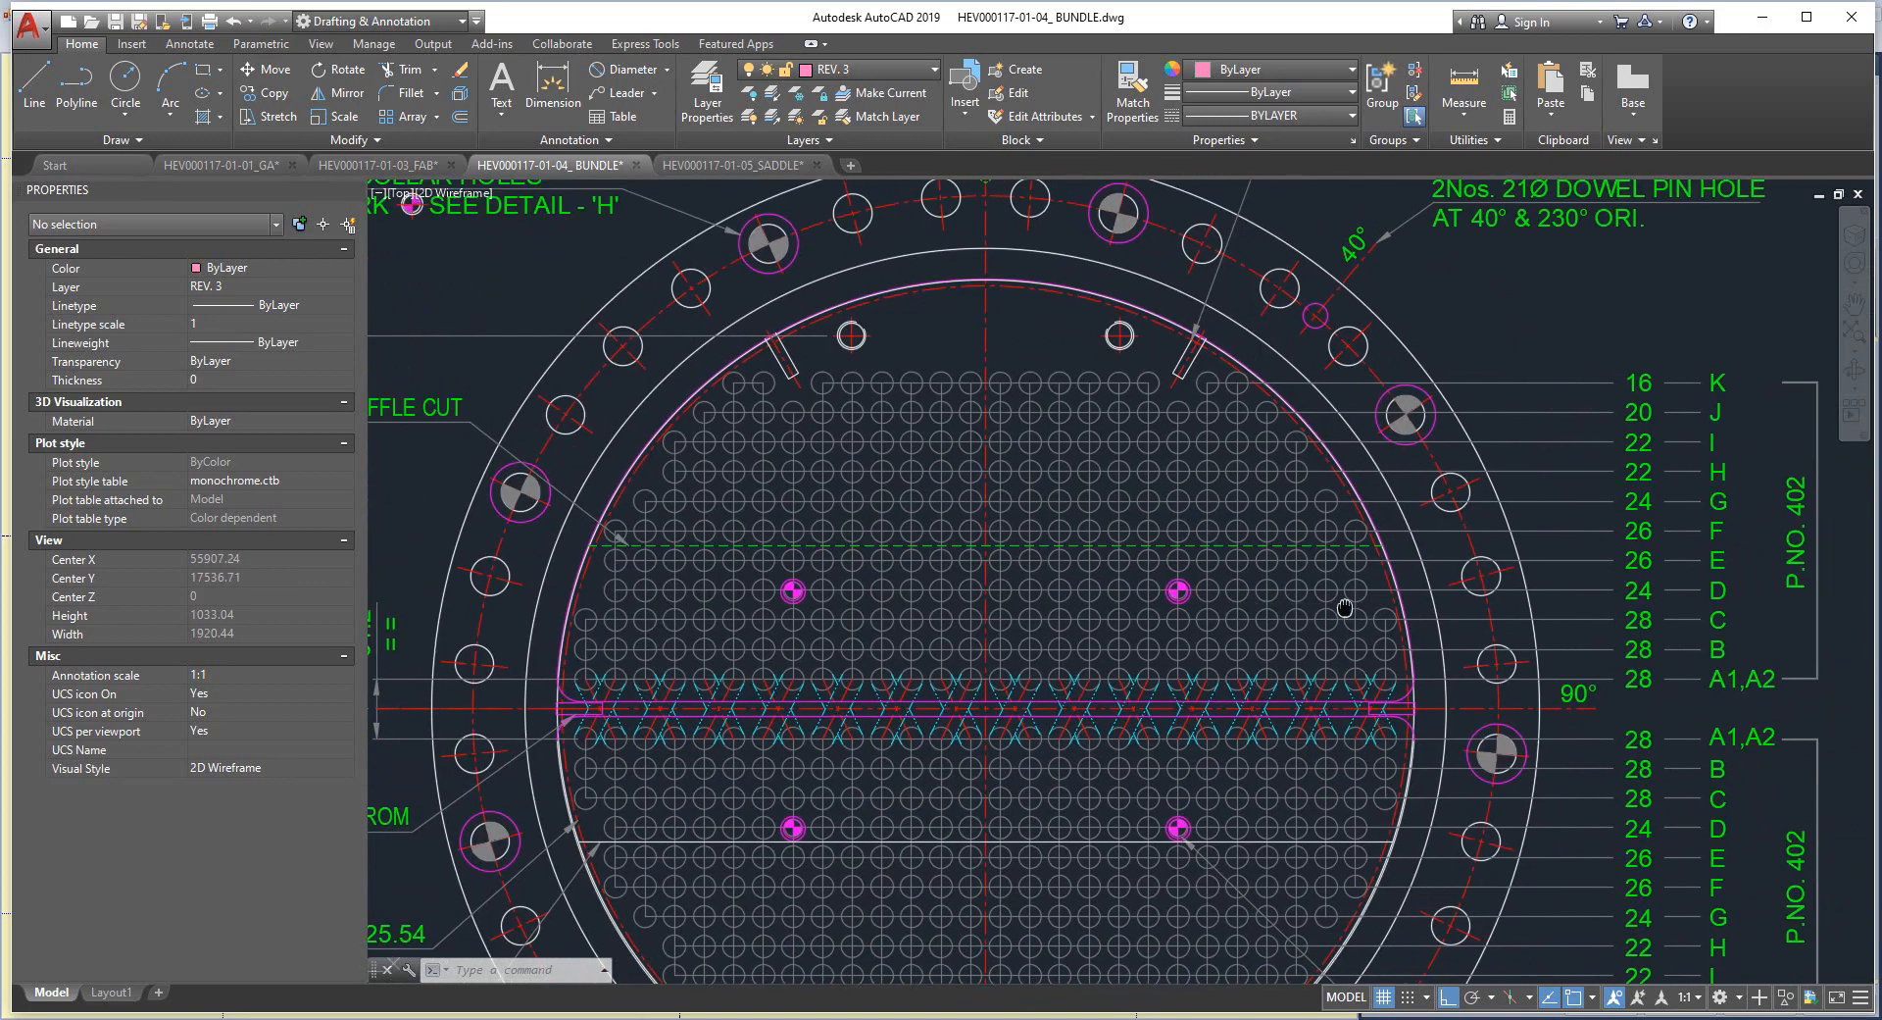
{"action": "scroll", "coordinate": [1411, 588], "scroll_direction": "up", "scroll_amount": 2}
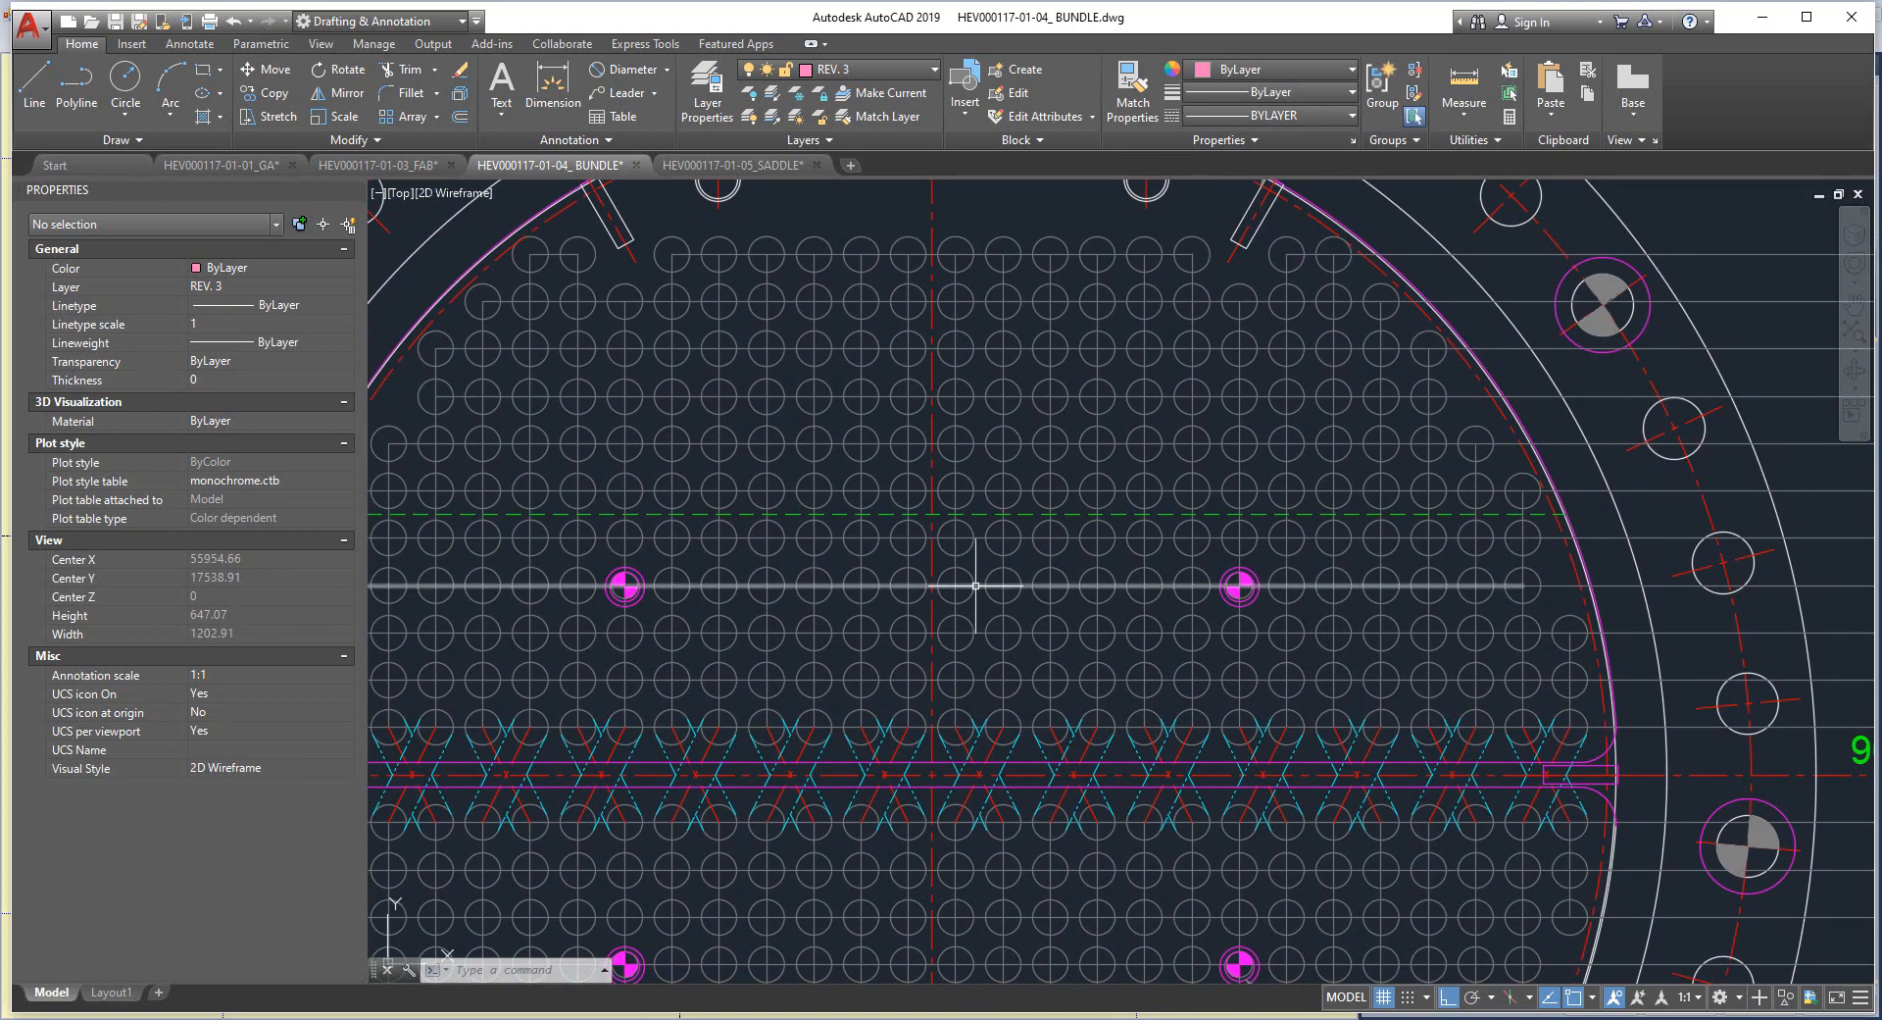
Count the tube holes from the vertical centreline to the tie rod in the fourth row above the partition groove.
{"action": "left_click", "coordinate": [955, 585]}
{"action": "left_click", "coordinate": [1002, 585]}
{"action": "left_click", "coordinate": [1050, 585]}
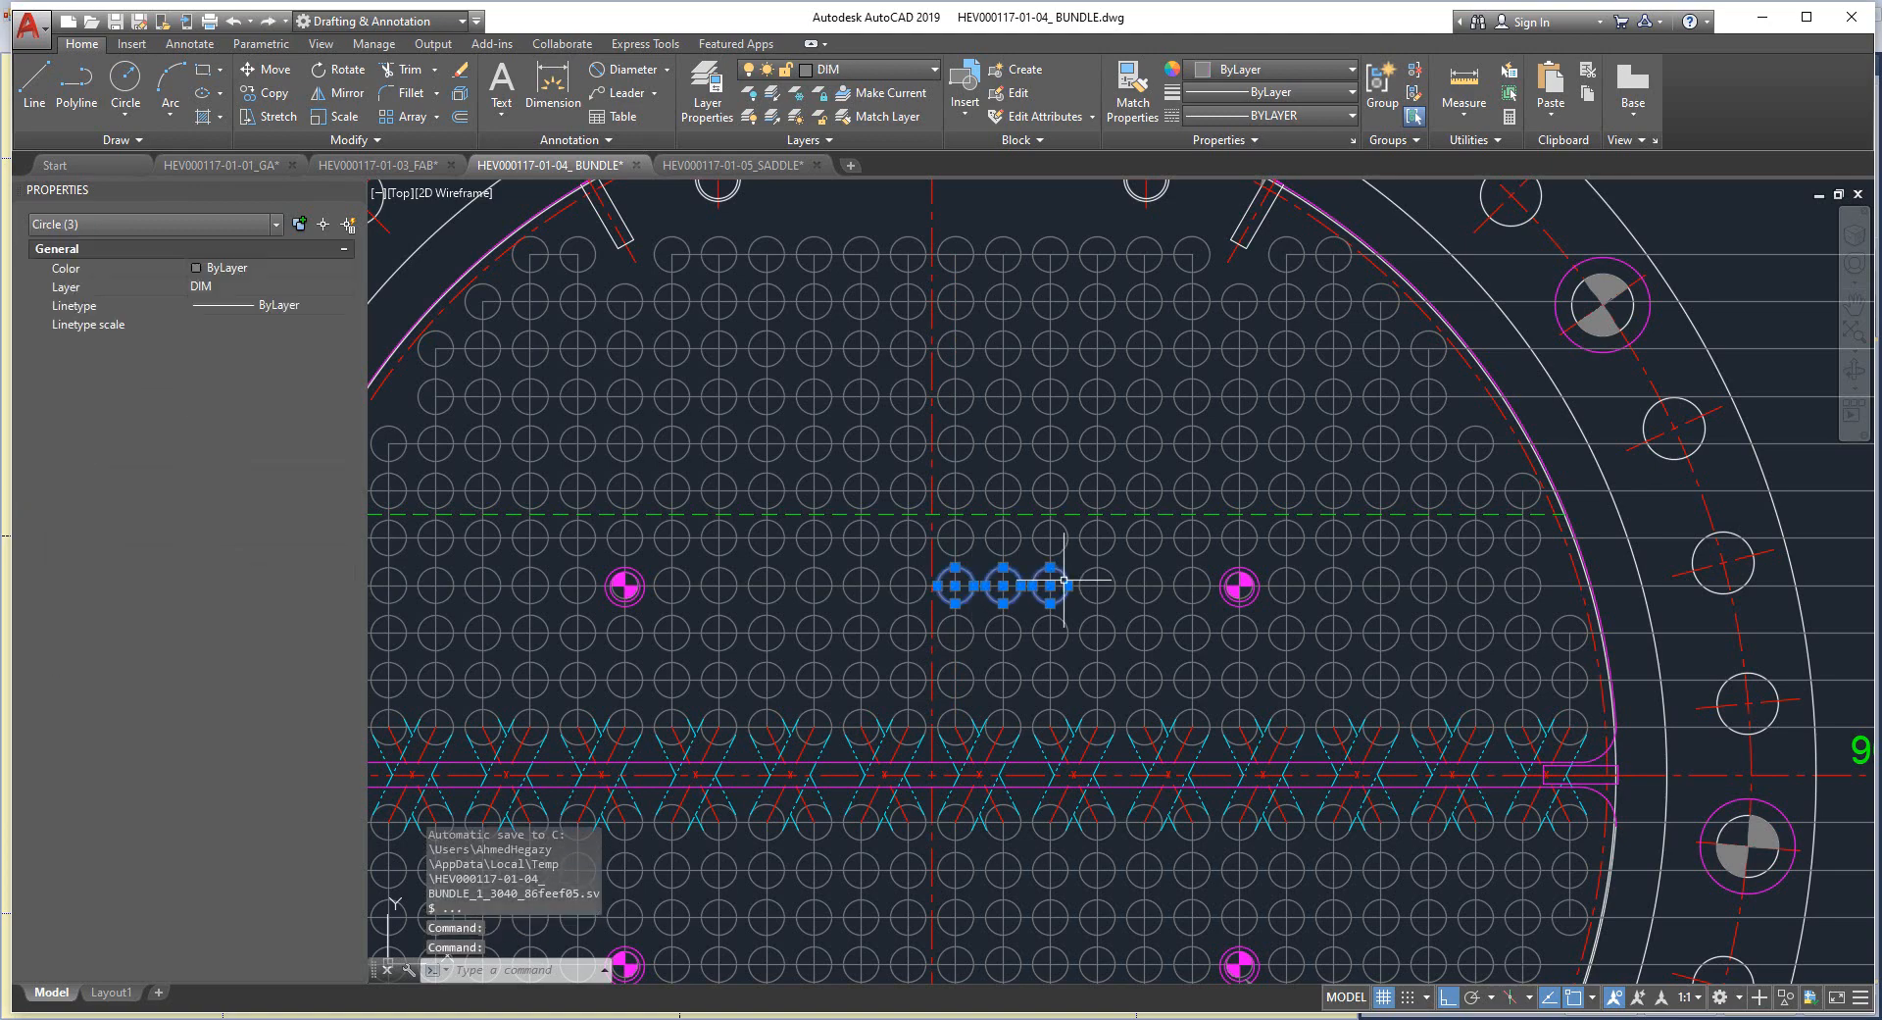
{"action": "left_click", "coordinate": [1097, 585]}
{"action": "left_click", "coordinate": [1157, 574]}
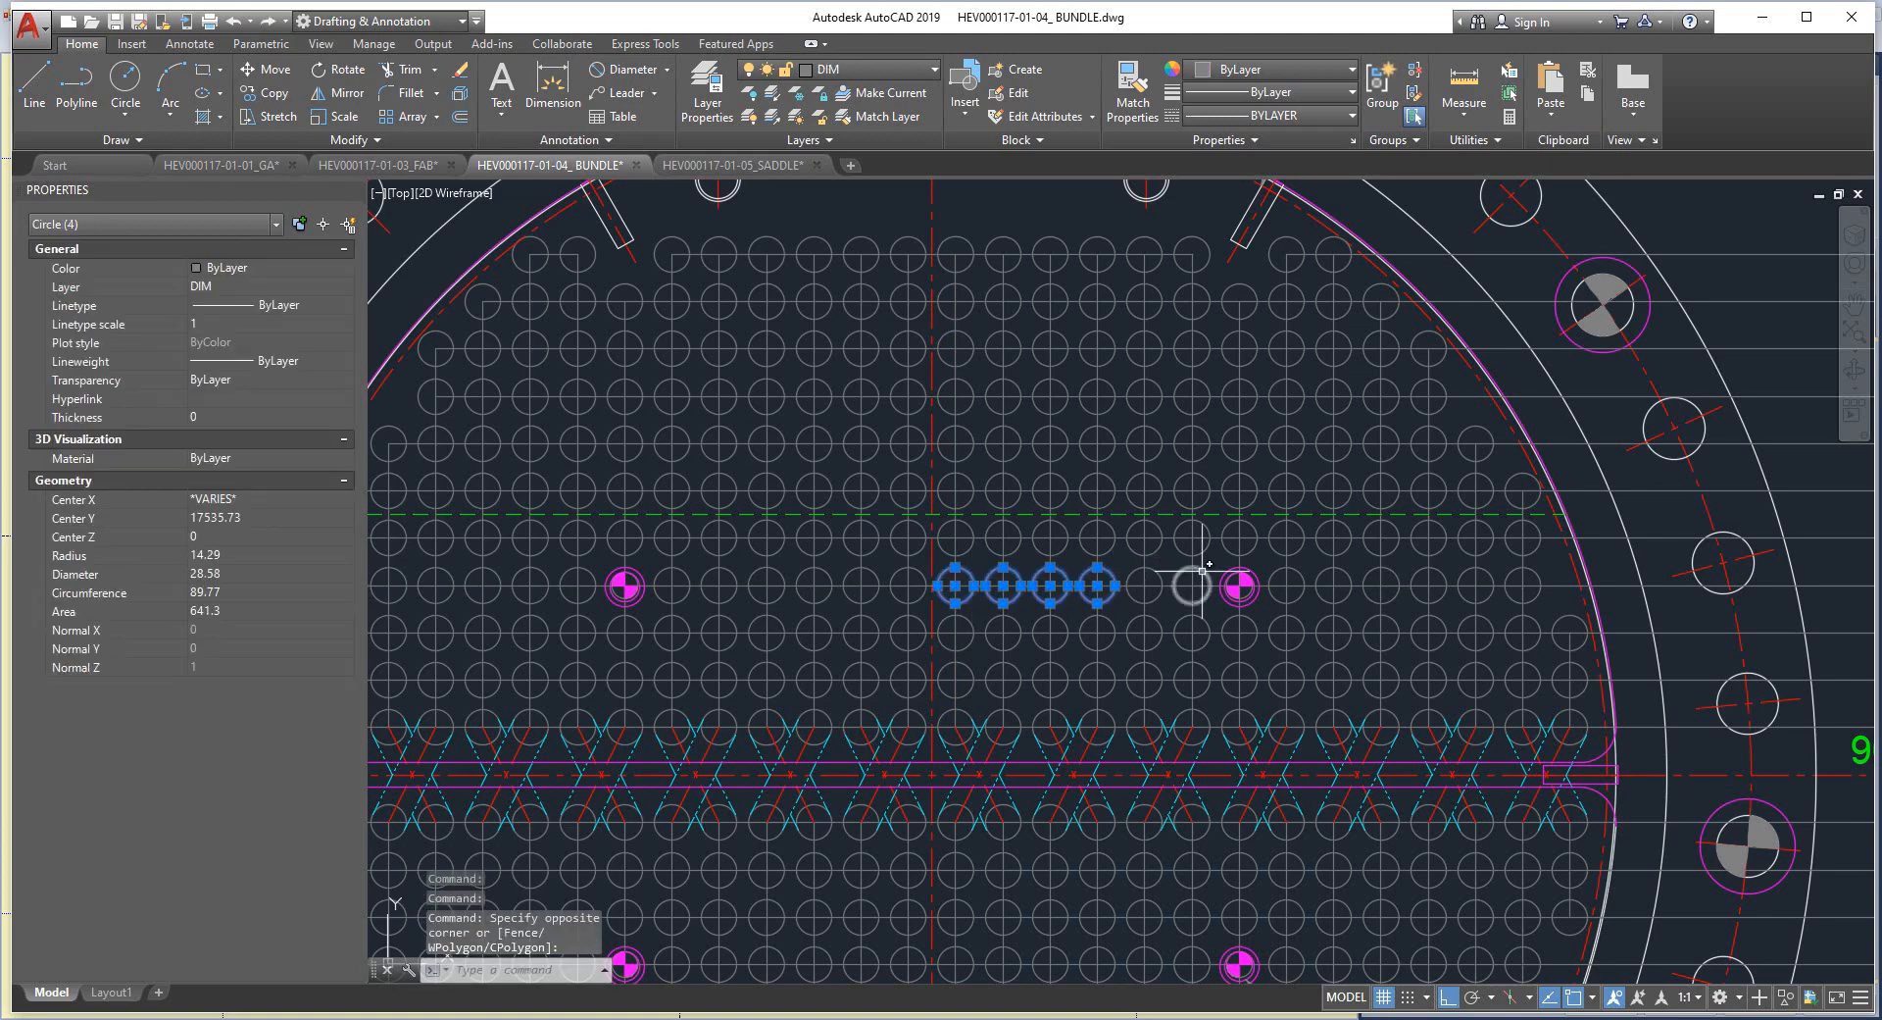
{"action": "left_click", "coordinate": [1177, 568]}
{"action": "key", "text": "Escape"}
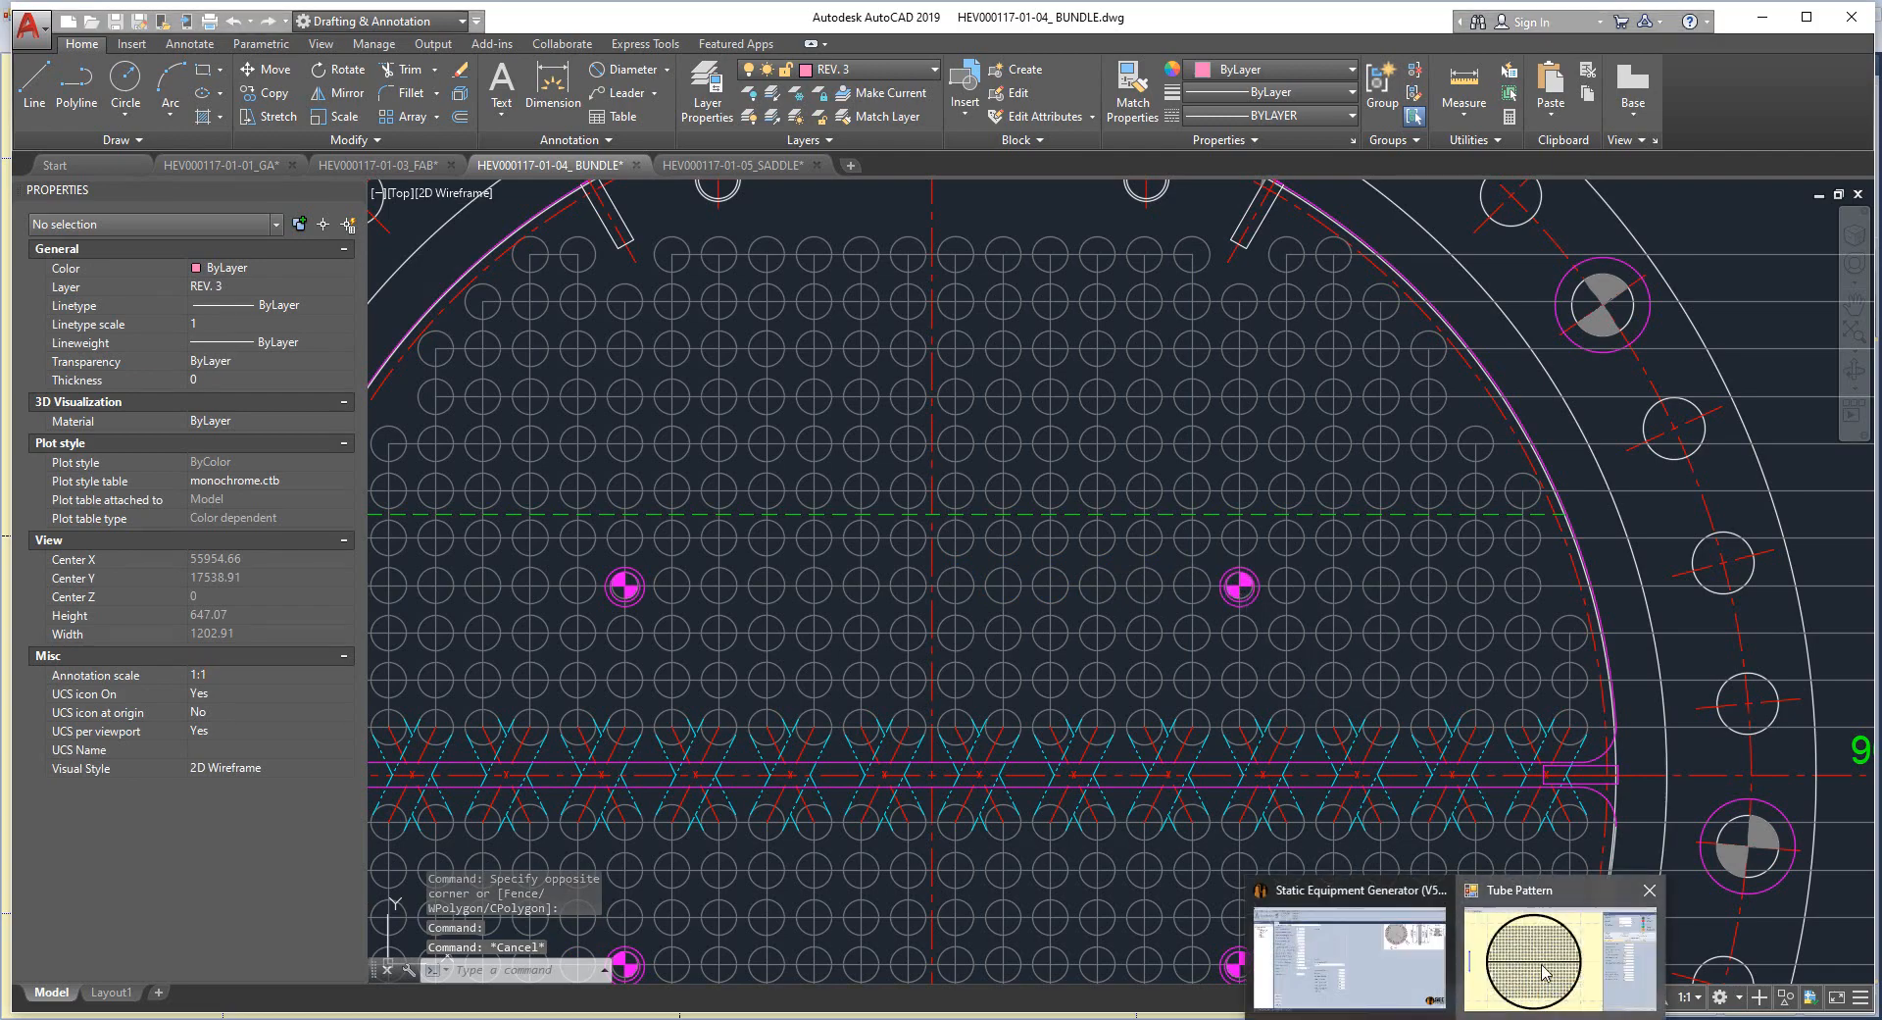
In the tube pattern window, convert the seventh tube from the centreline in the fourth row from the partition to a tie rod in all four quadrants.
{"action": "left_click", "coordinate": [1547, 973]}
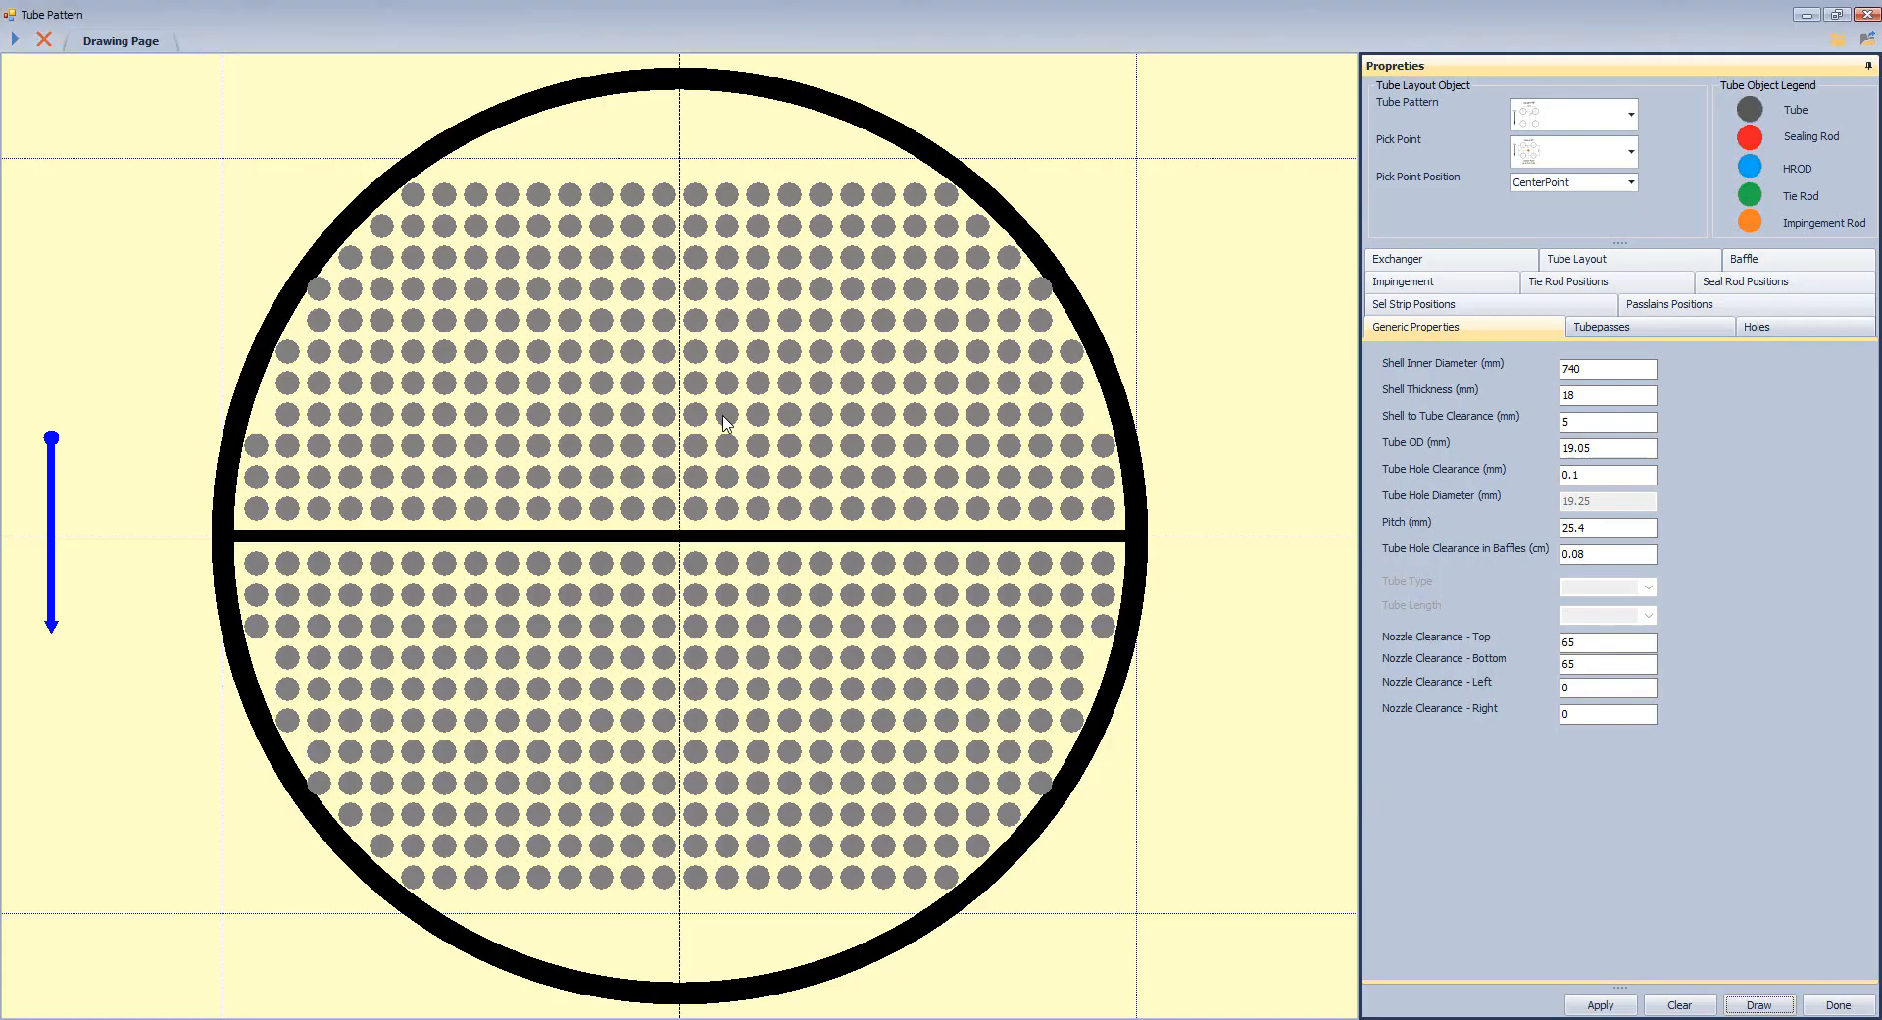
{"action": "right_click", "coordinate": [884, 418]}
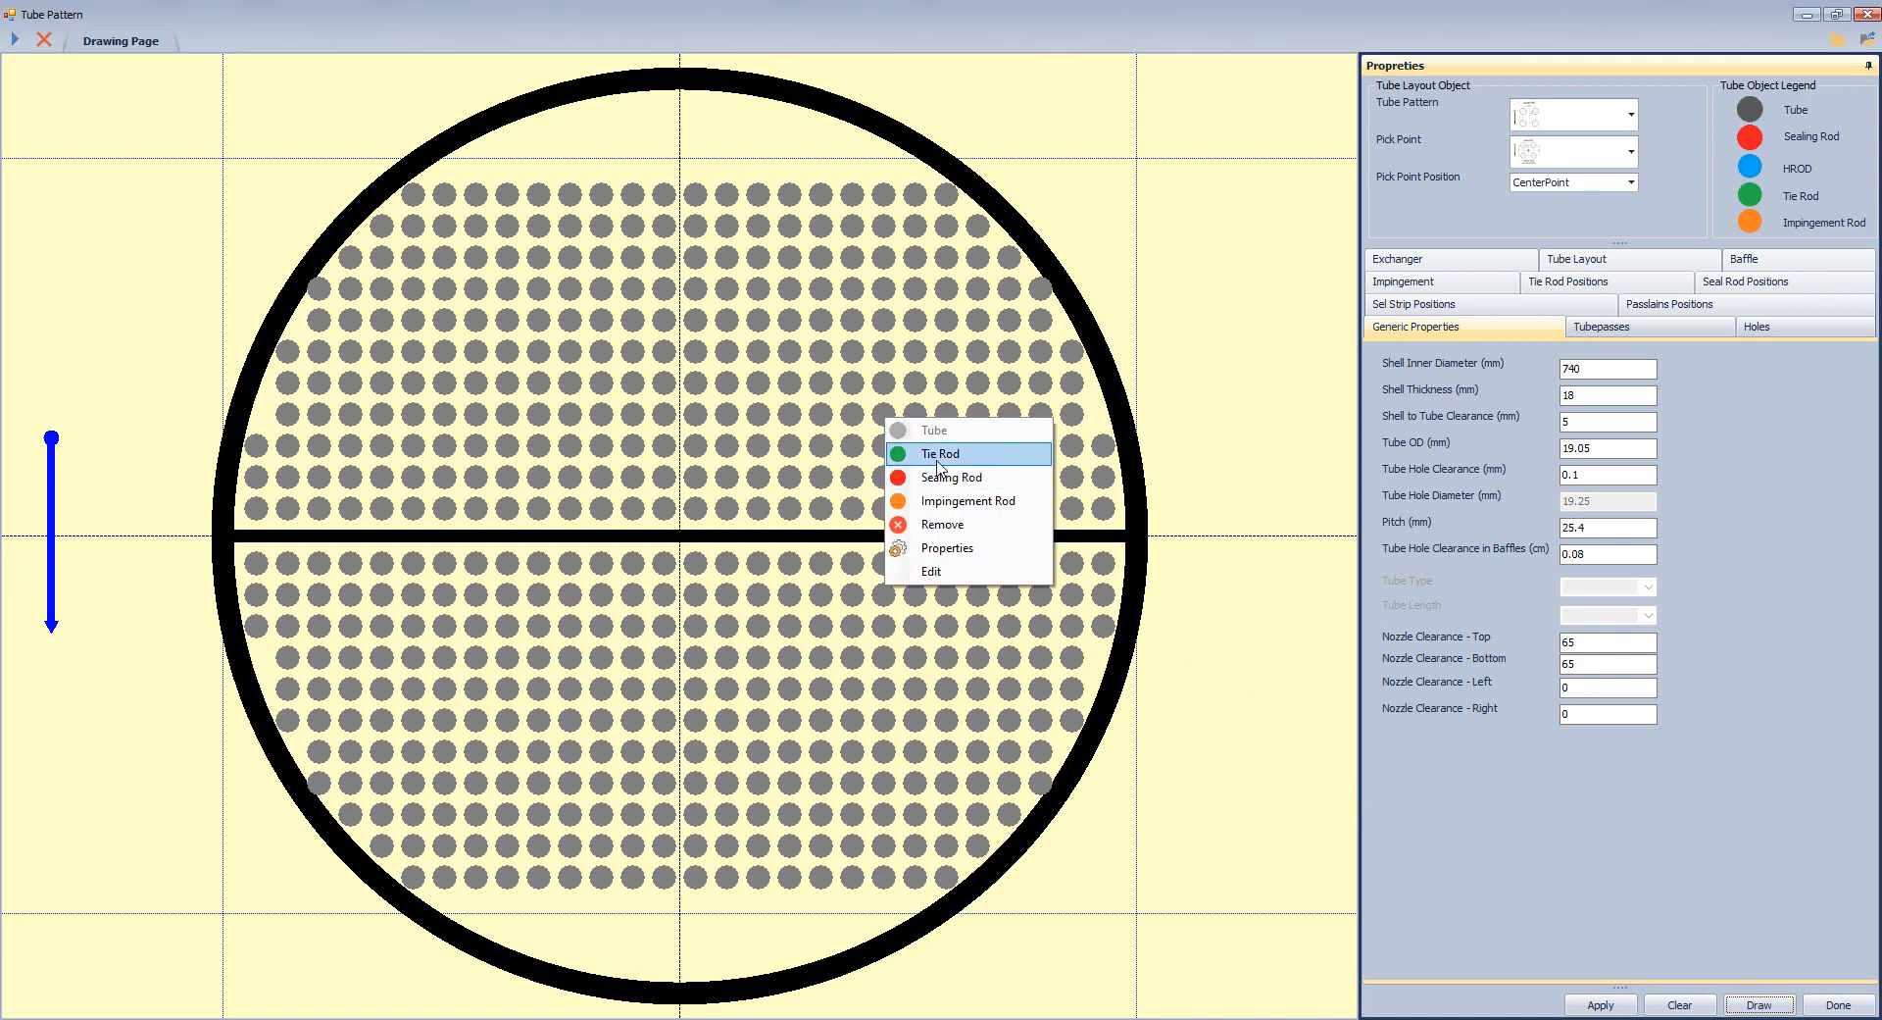
{"action": "left_click", "coordinate": [894, 452]}
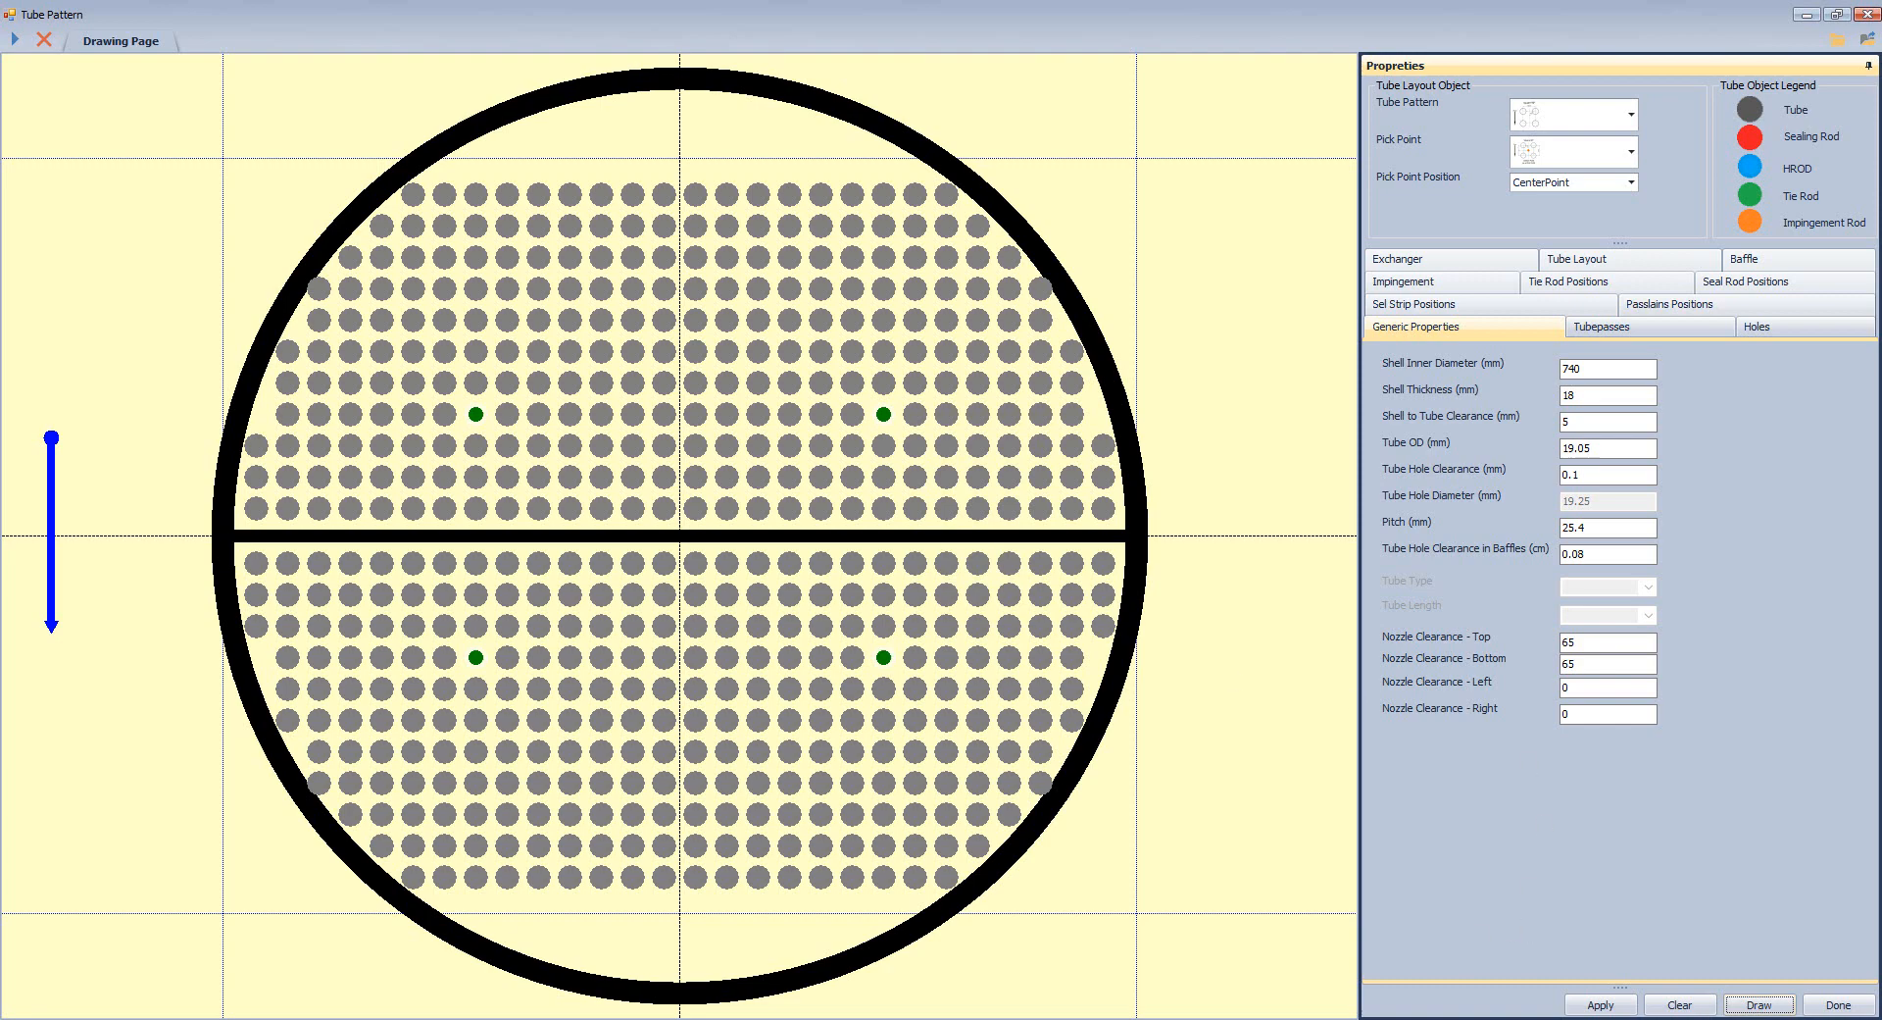
Return to the AutoCAD bundle drawing and examine the tube rows and sealing strips in the upper half of the bundle.
{"action": "left_click", "coordinate": [1514, 941]}
{"action": "middle_click_drag", "start_coordinate": [1118, 504], "coordinate": [1173, 561]}
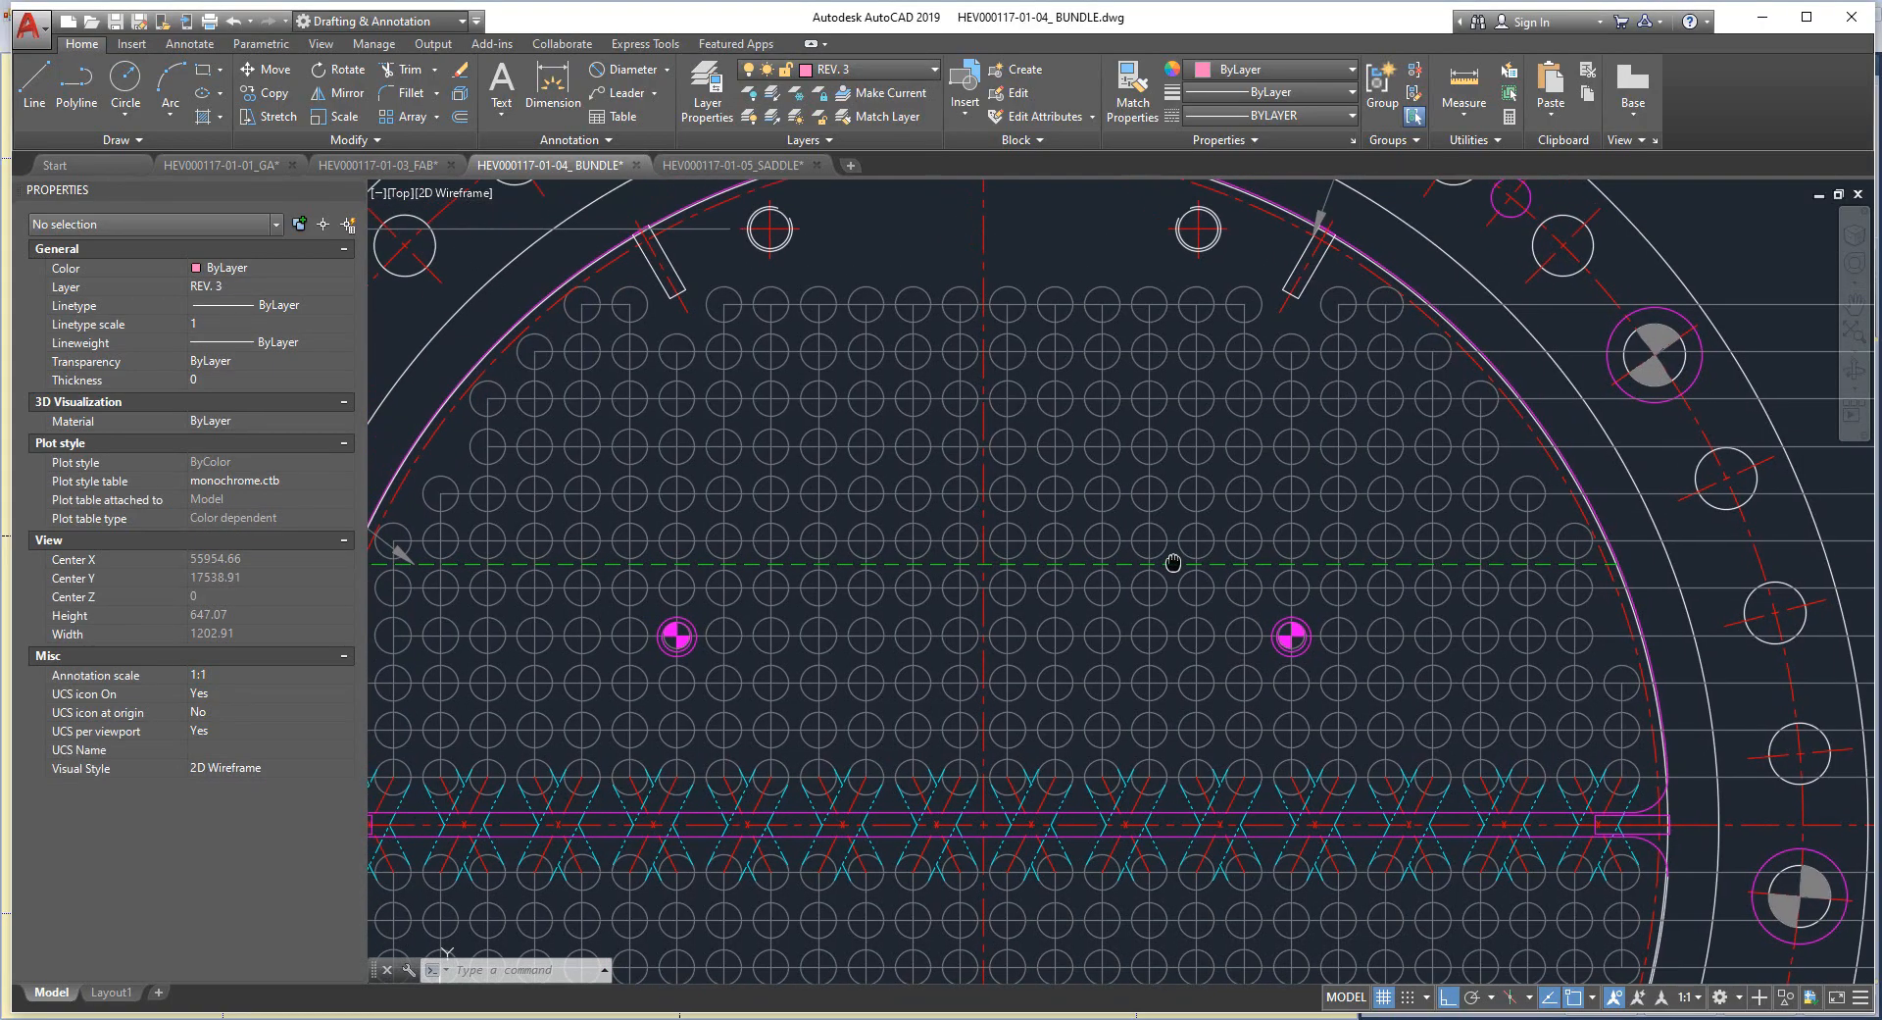
{"action": "middle_click_drag", "start_coordinate": [1572, 519], "coordinate": [1581, 591]}
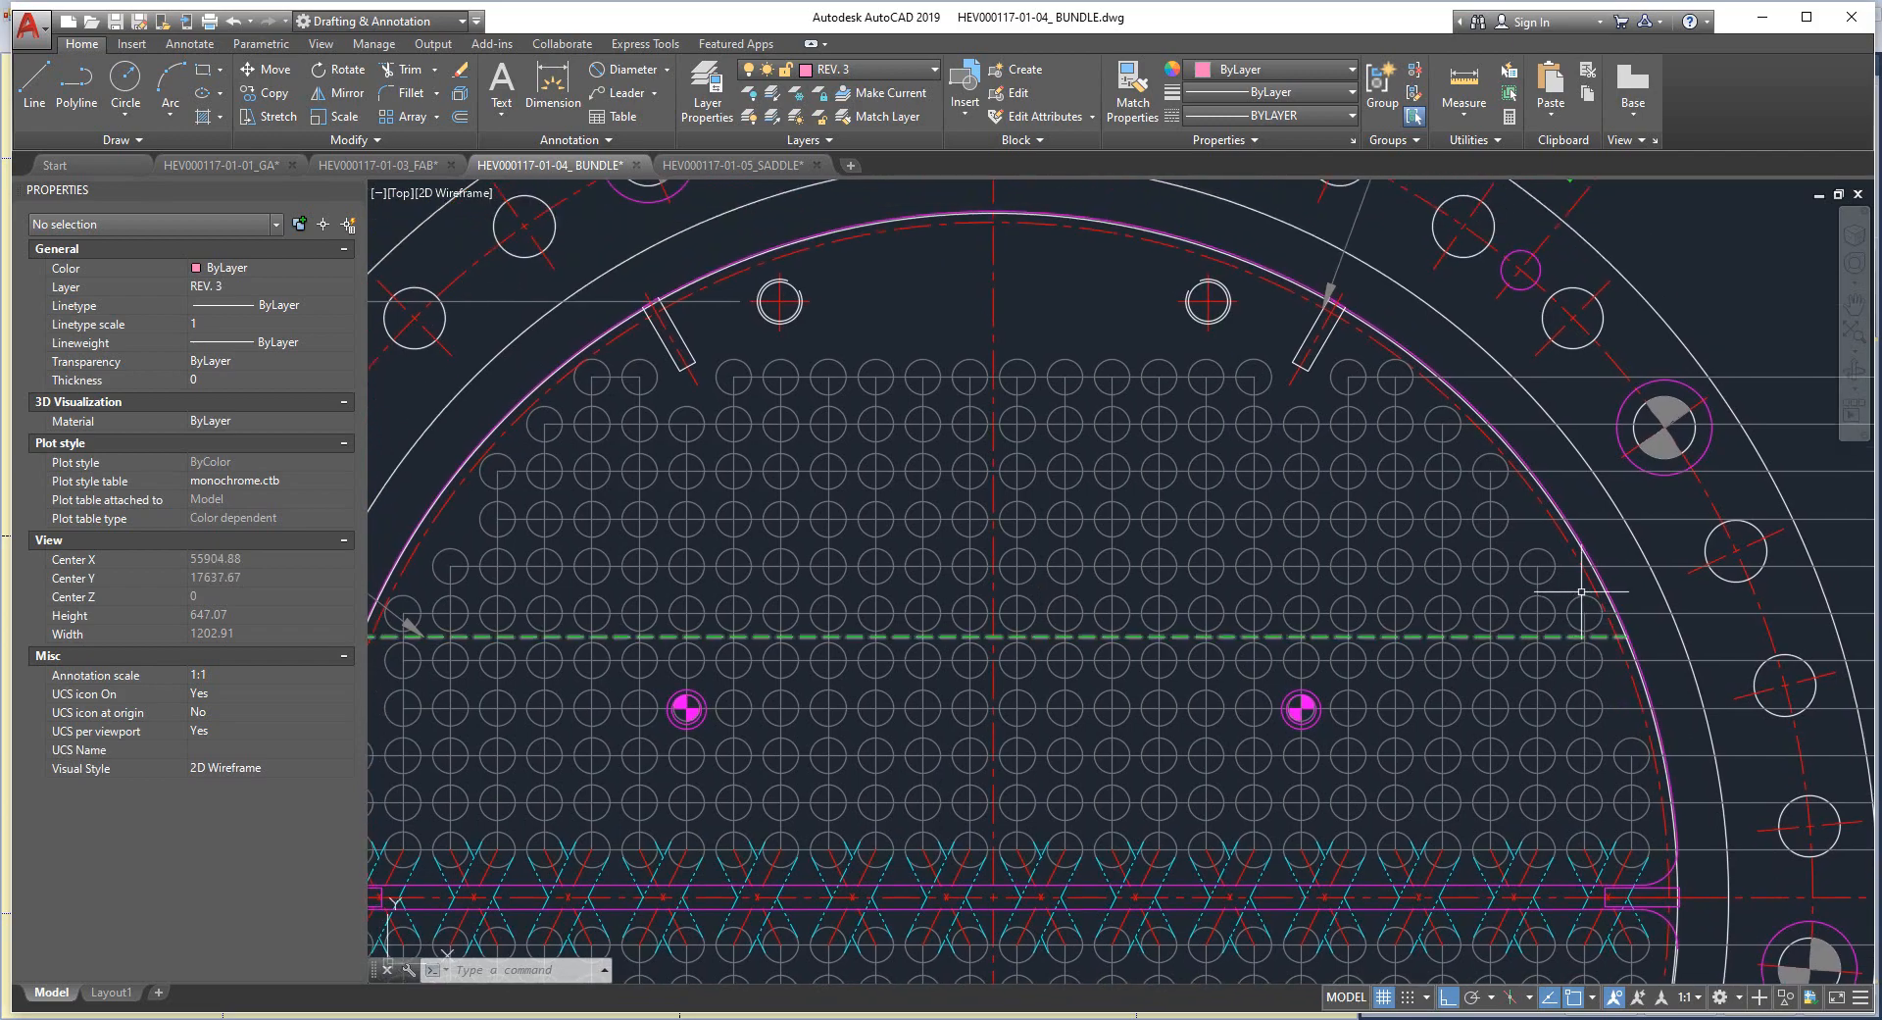
In the Tube Pattern window, remove the outermost tube at both ends of the fourth row from the top and from the bottom.
{"action": "left_click", "coordinate": [1545, 995]}
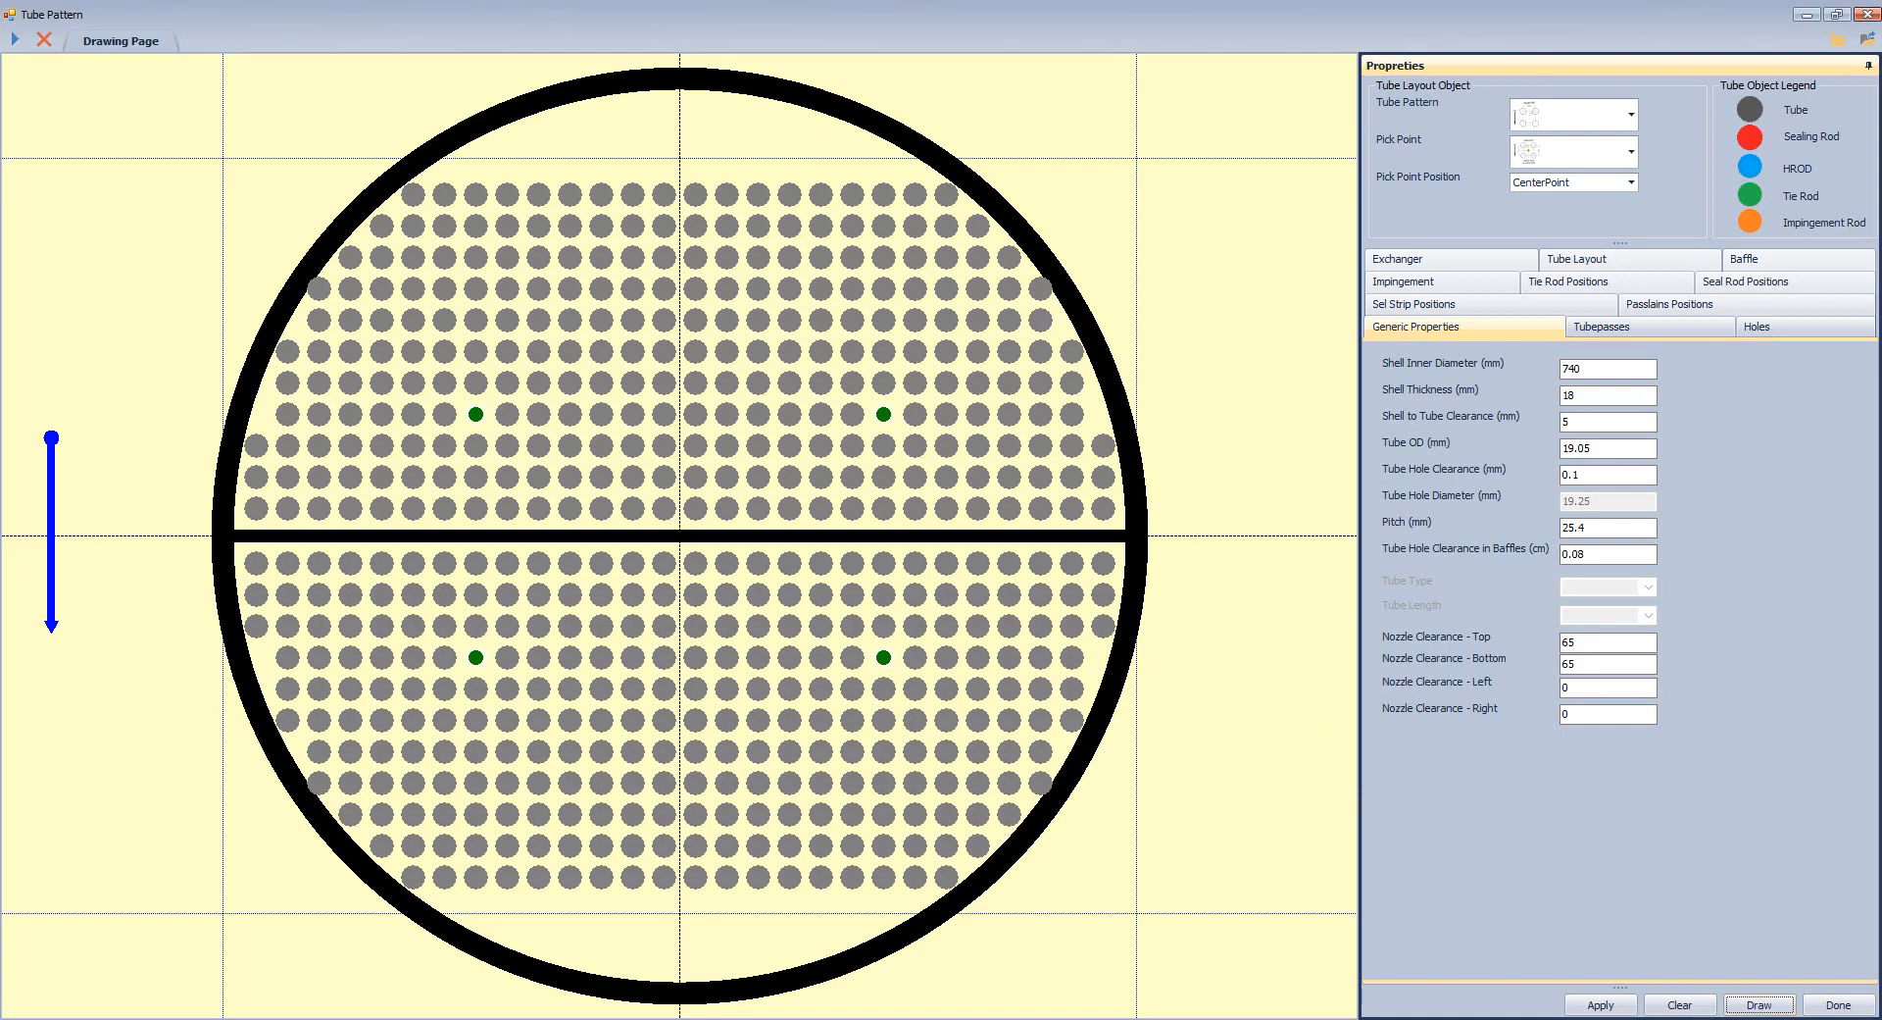
{"action": "mouse_move", "coordinate": [1544, 1009]}
{"action": "left_click", "coordinate": [1514, 941]}
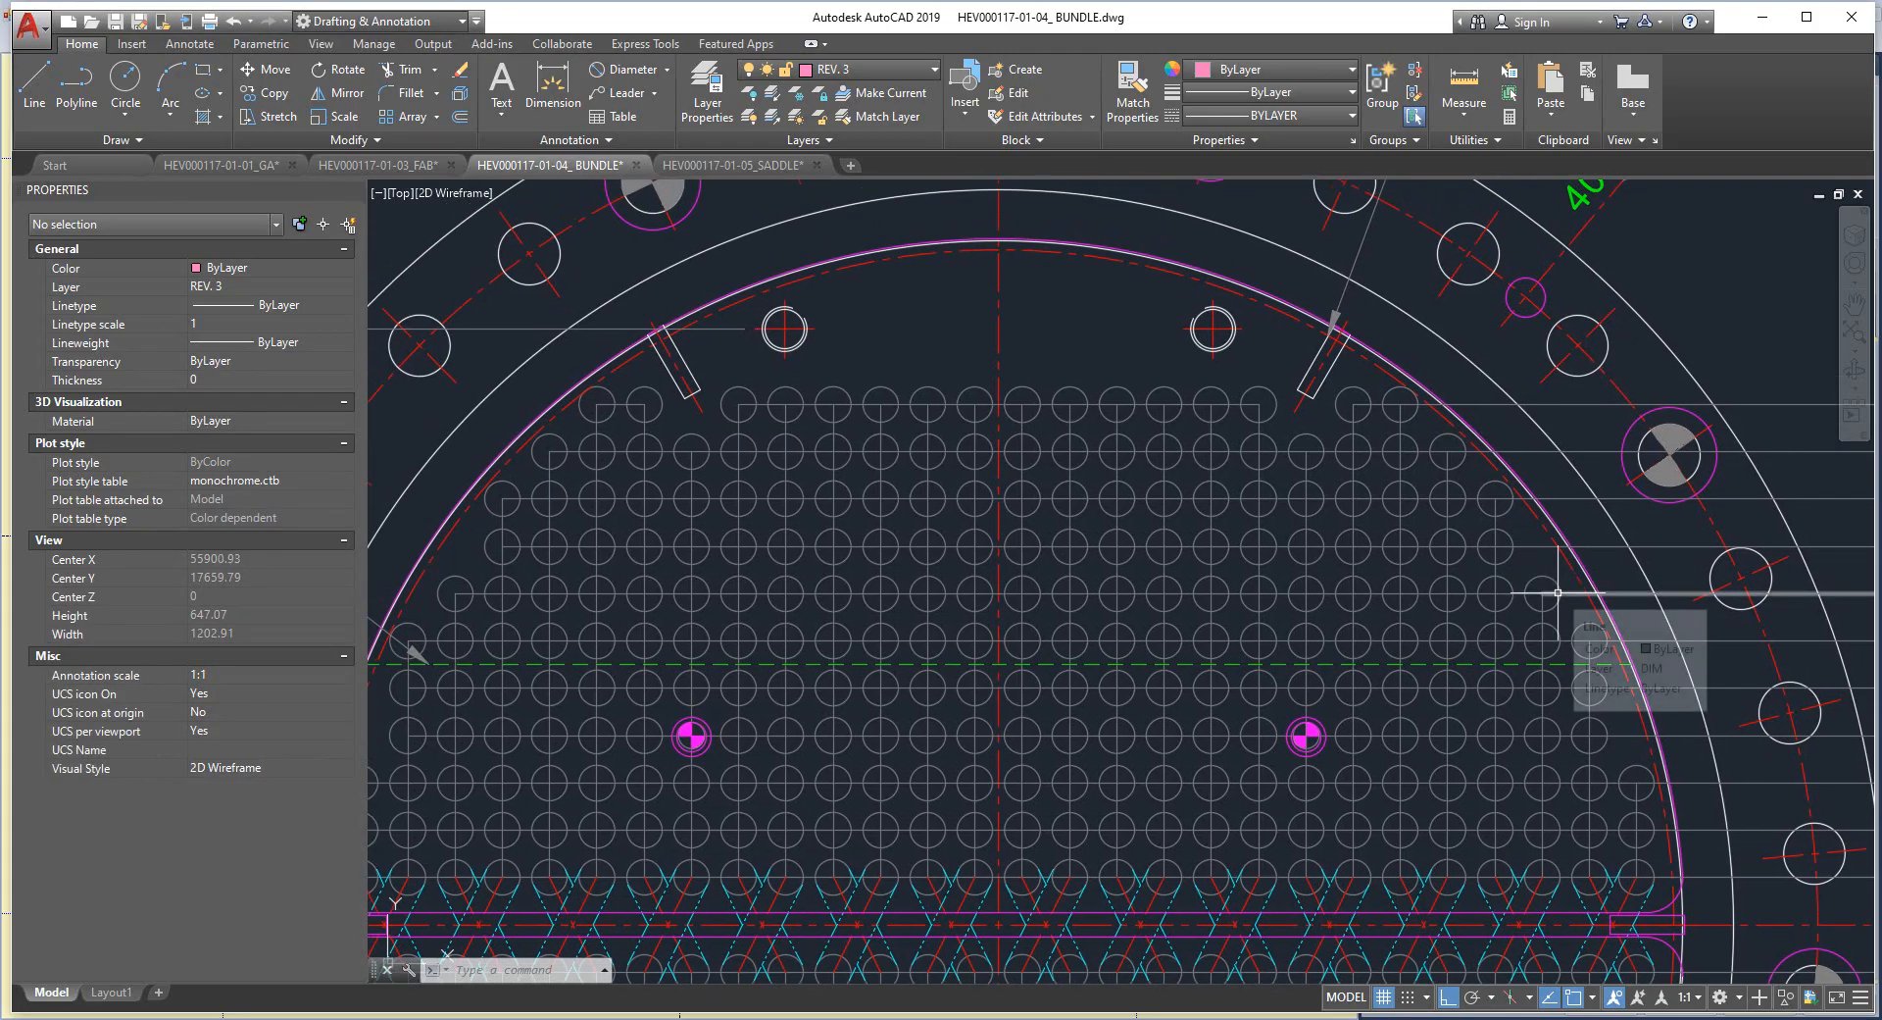
{"action": "mouse_move", "coordinate": [1544, 1010]}
{"action": "left_click", "coordinate": [1725, 966]}
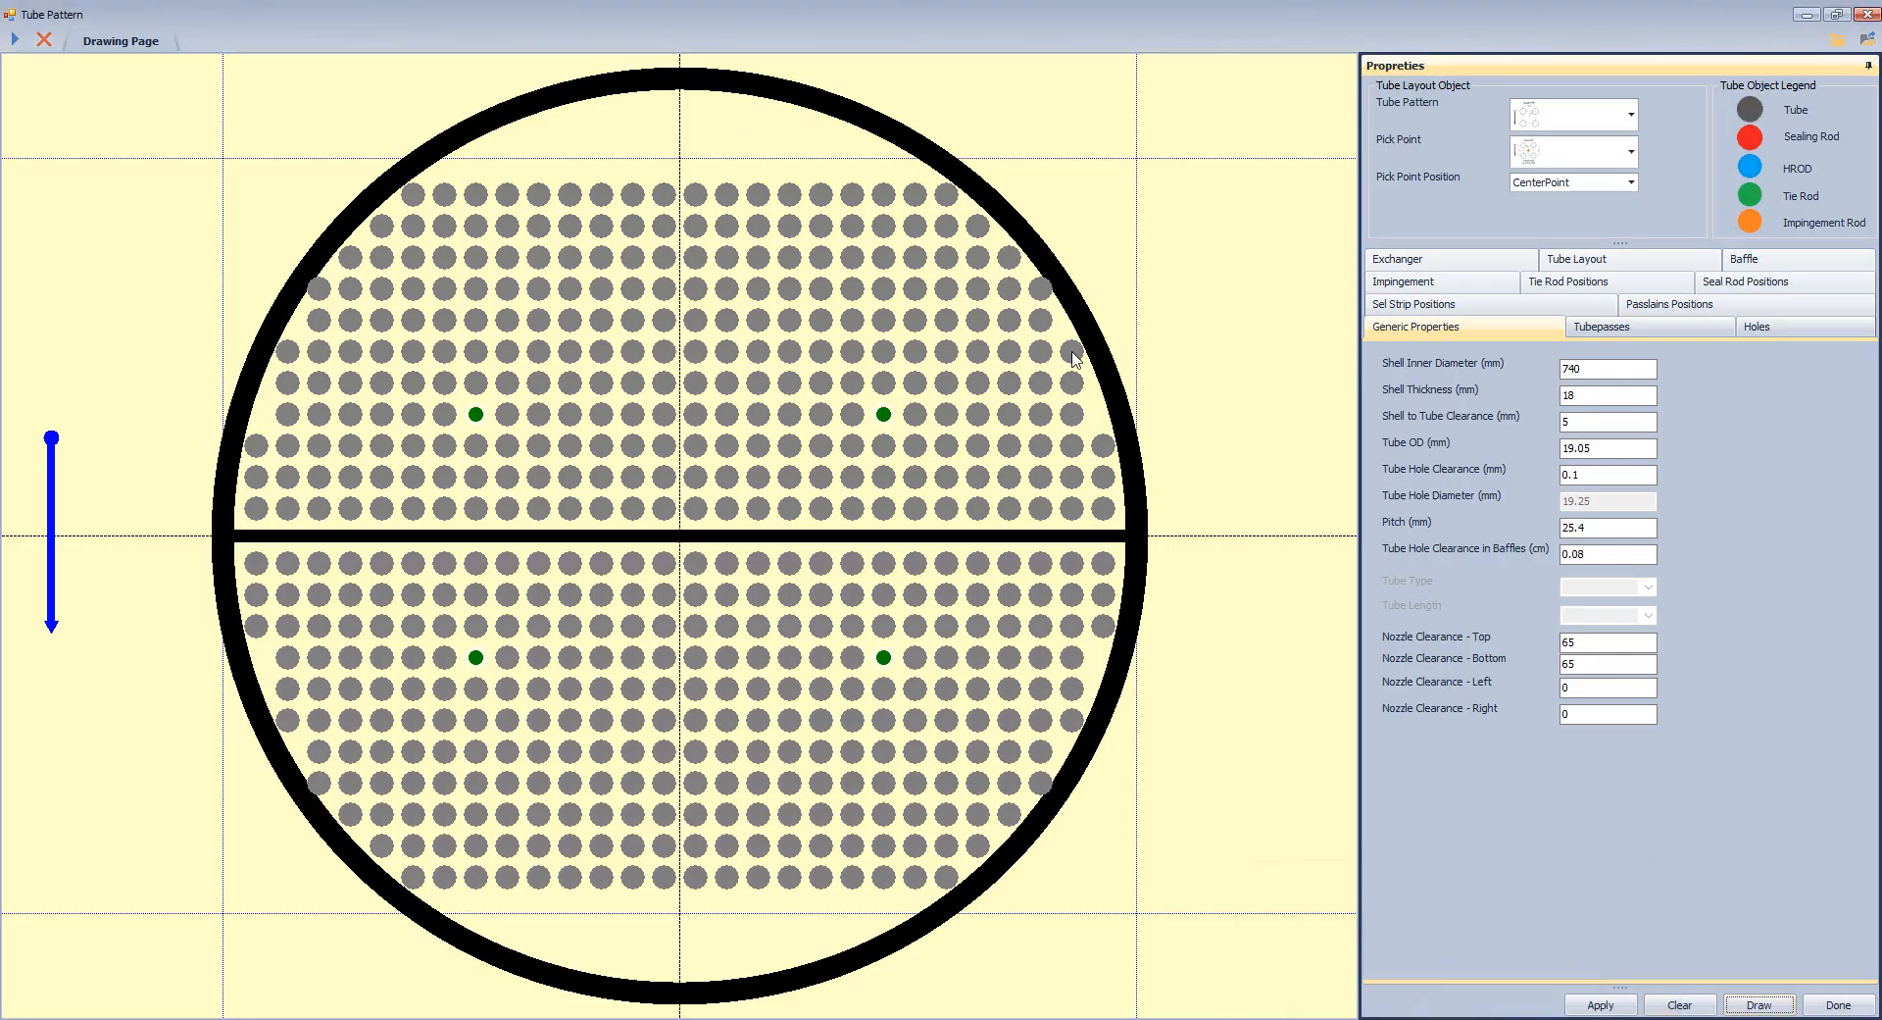
{"action": "right_click", "coordinate": [1044, 294]}
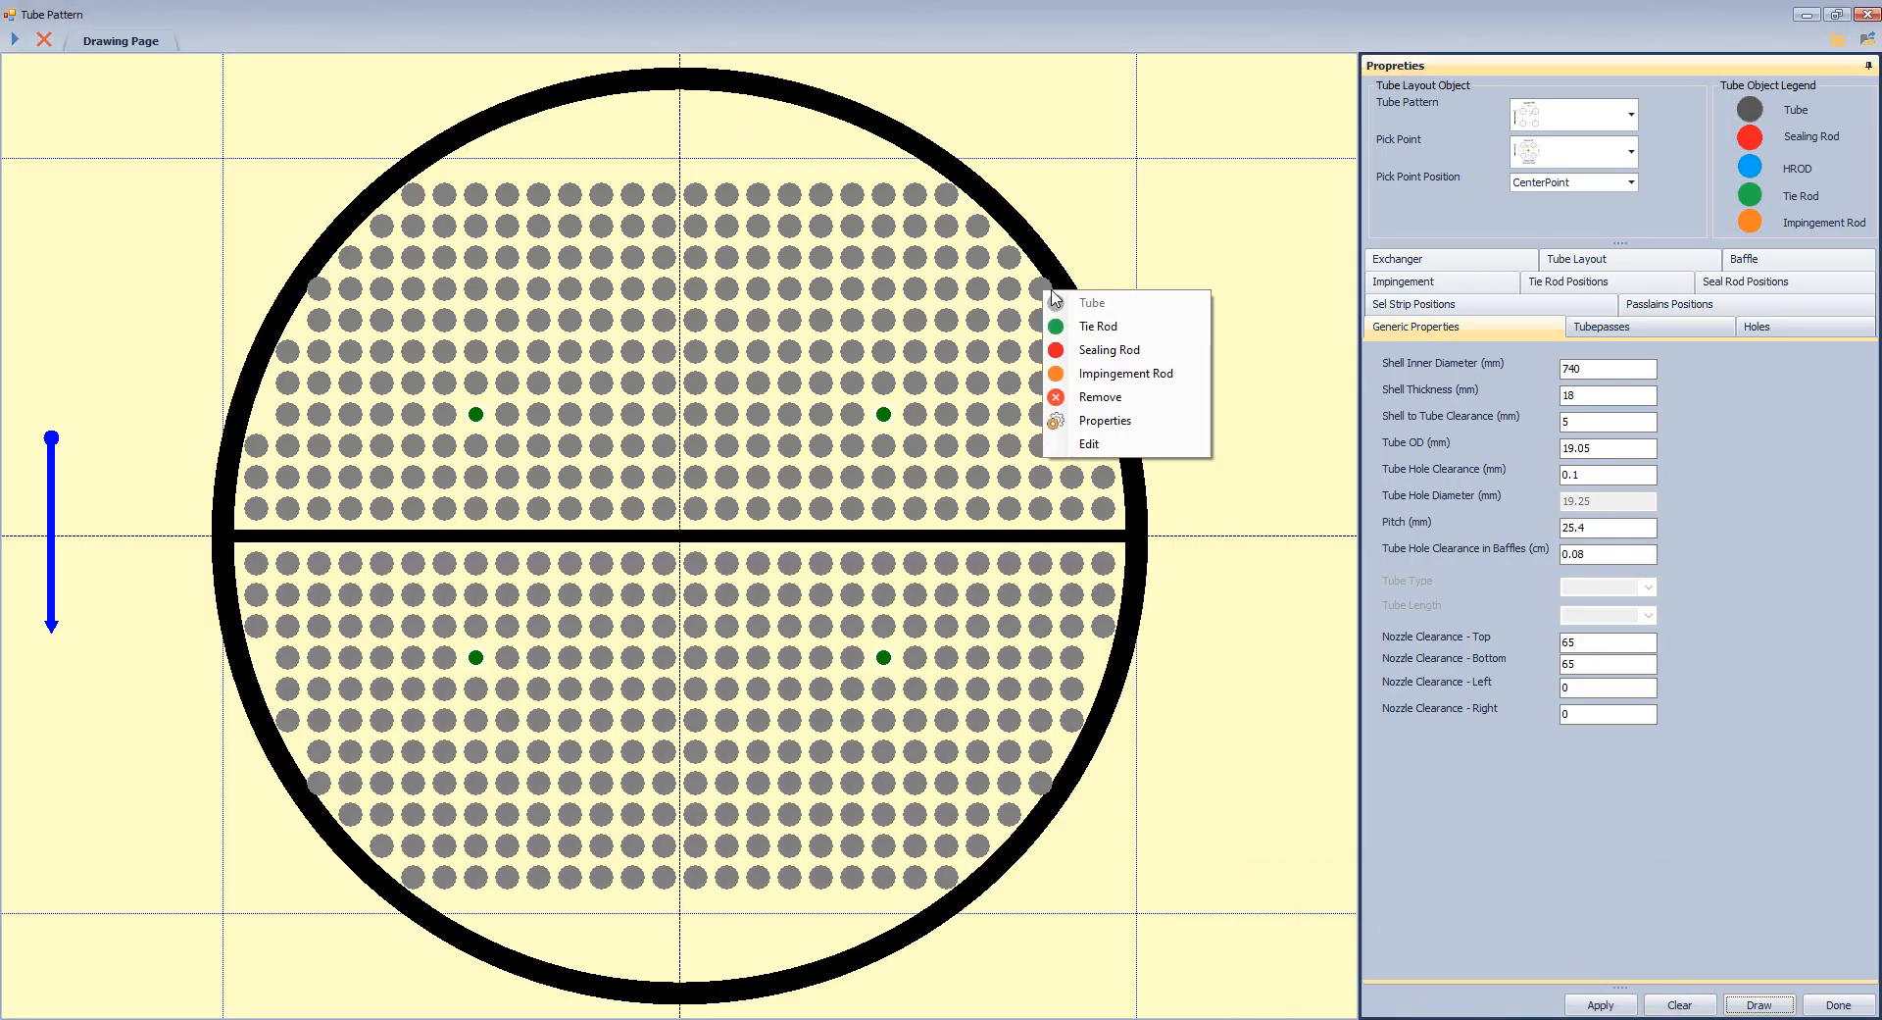
{"action": "left_click", "coordinate": [1108, 400]}
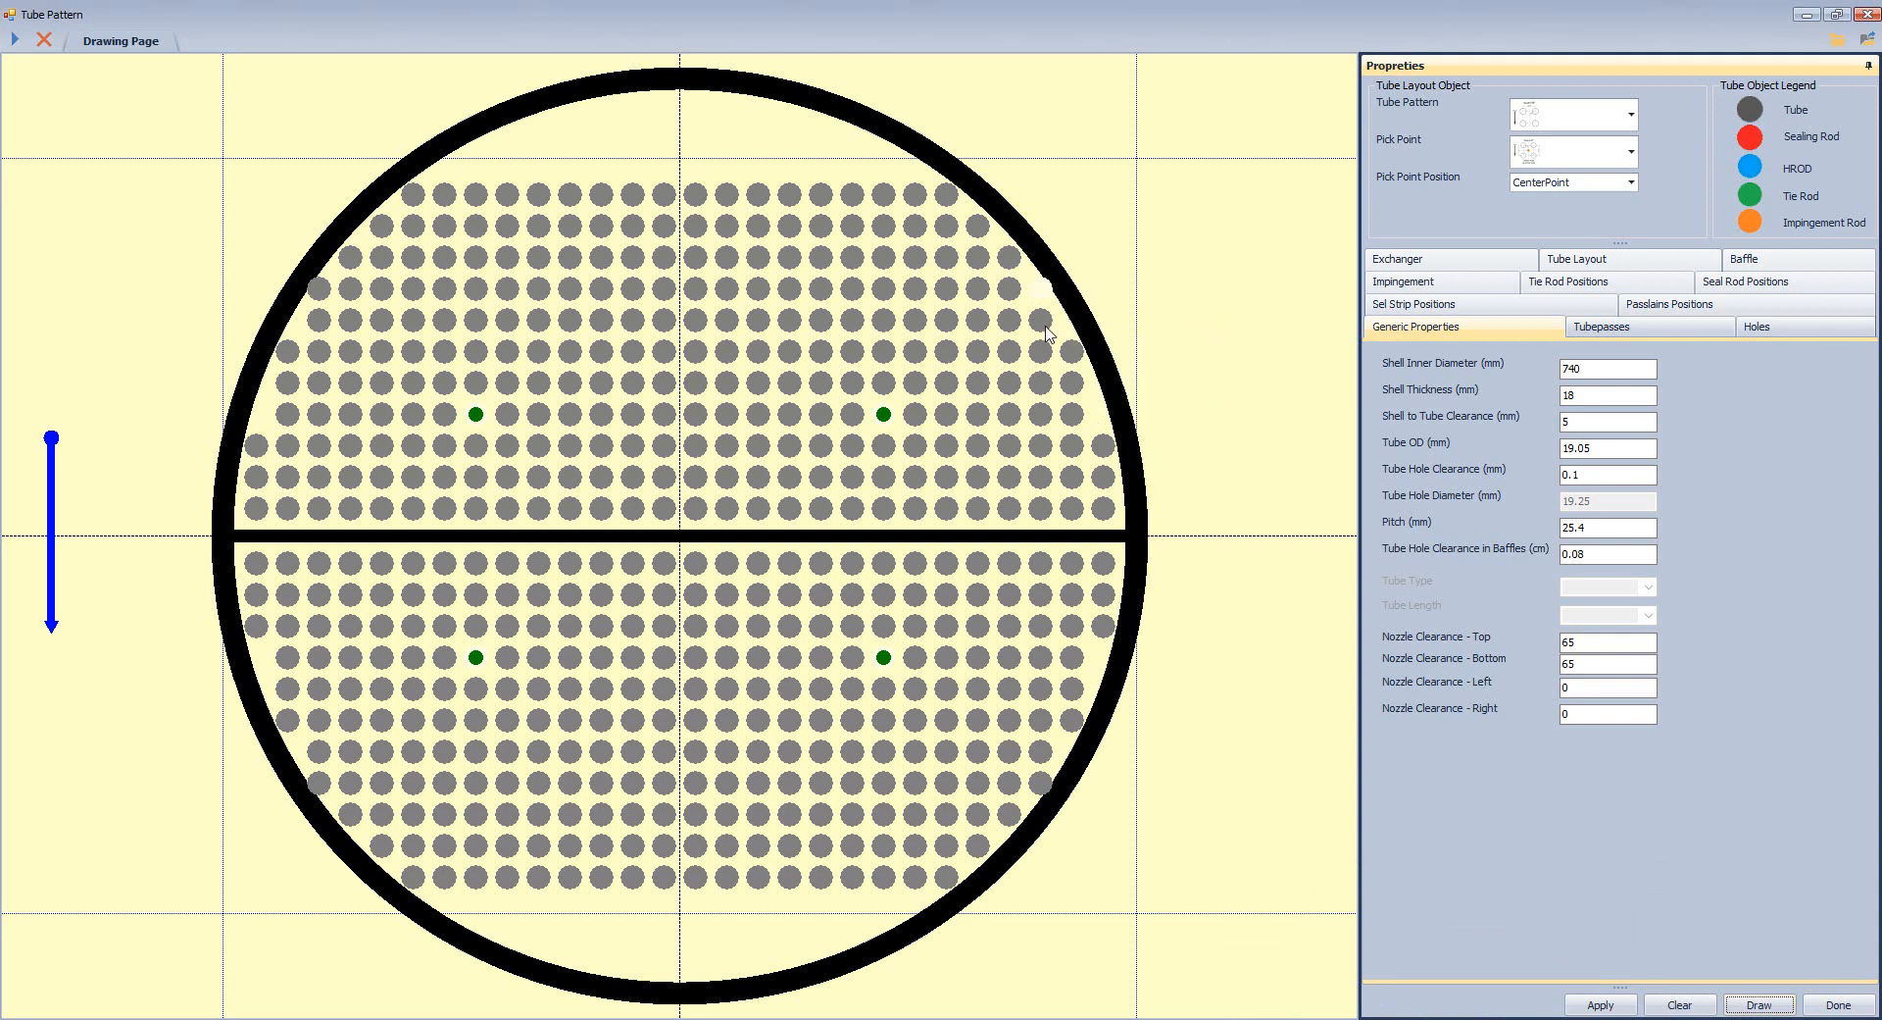
{"action": "right_click", "coordinate": [318, 291]}
{"action": "left_click", "coordinate": [407, 402]}
{"action": "right_click", "coordinate": [317, 784]}
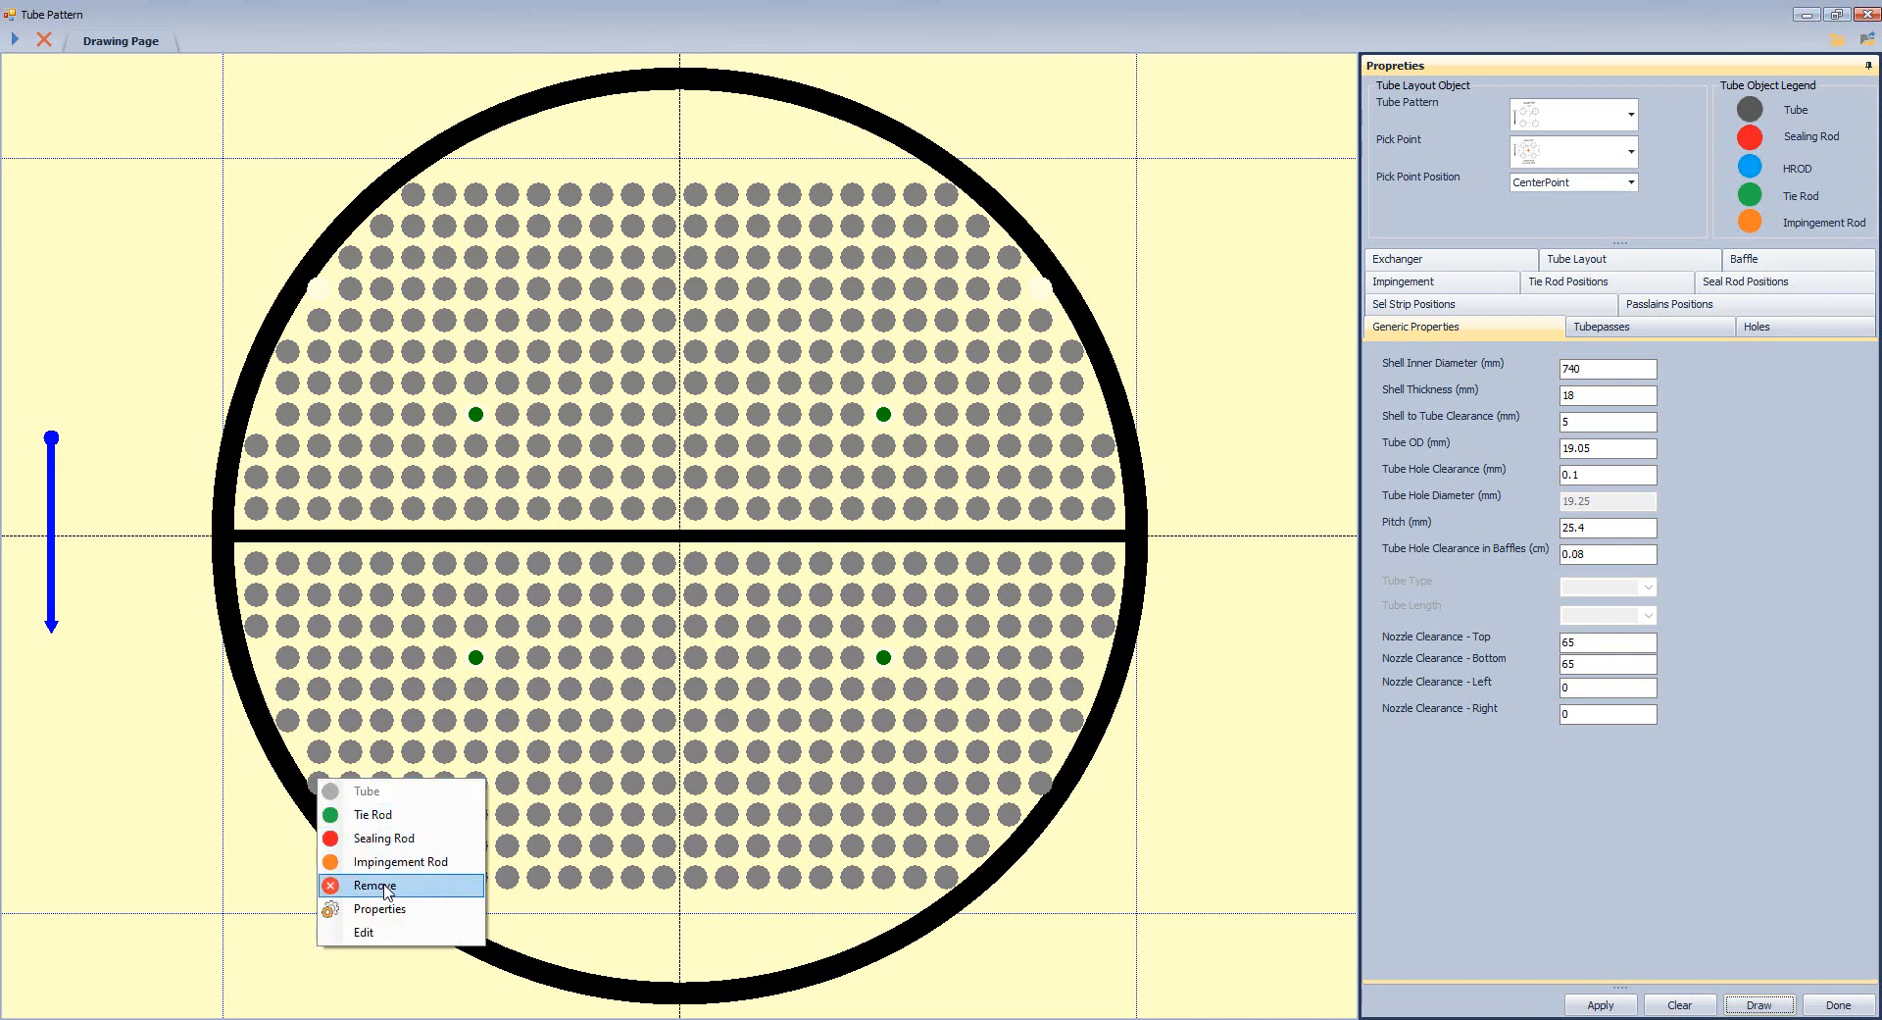
{"action": "left_click", "coordinate": [390, 893]}
{"action": "right_click", "coordinate": [1045, 791]}
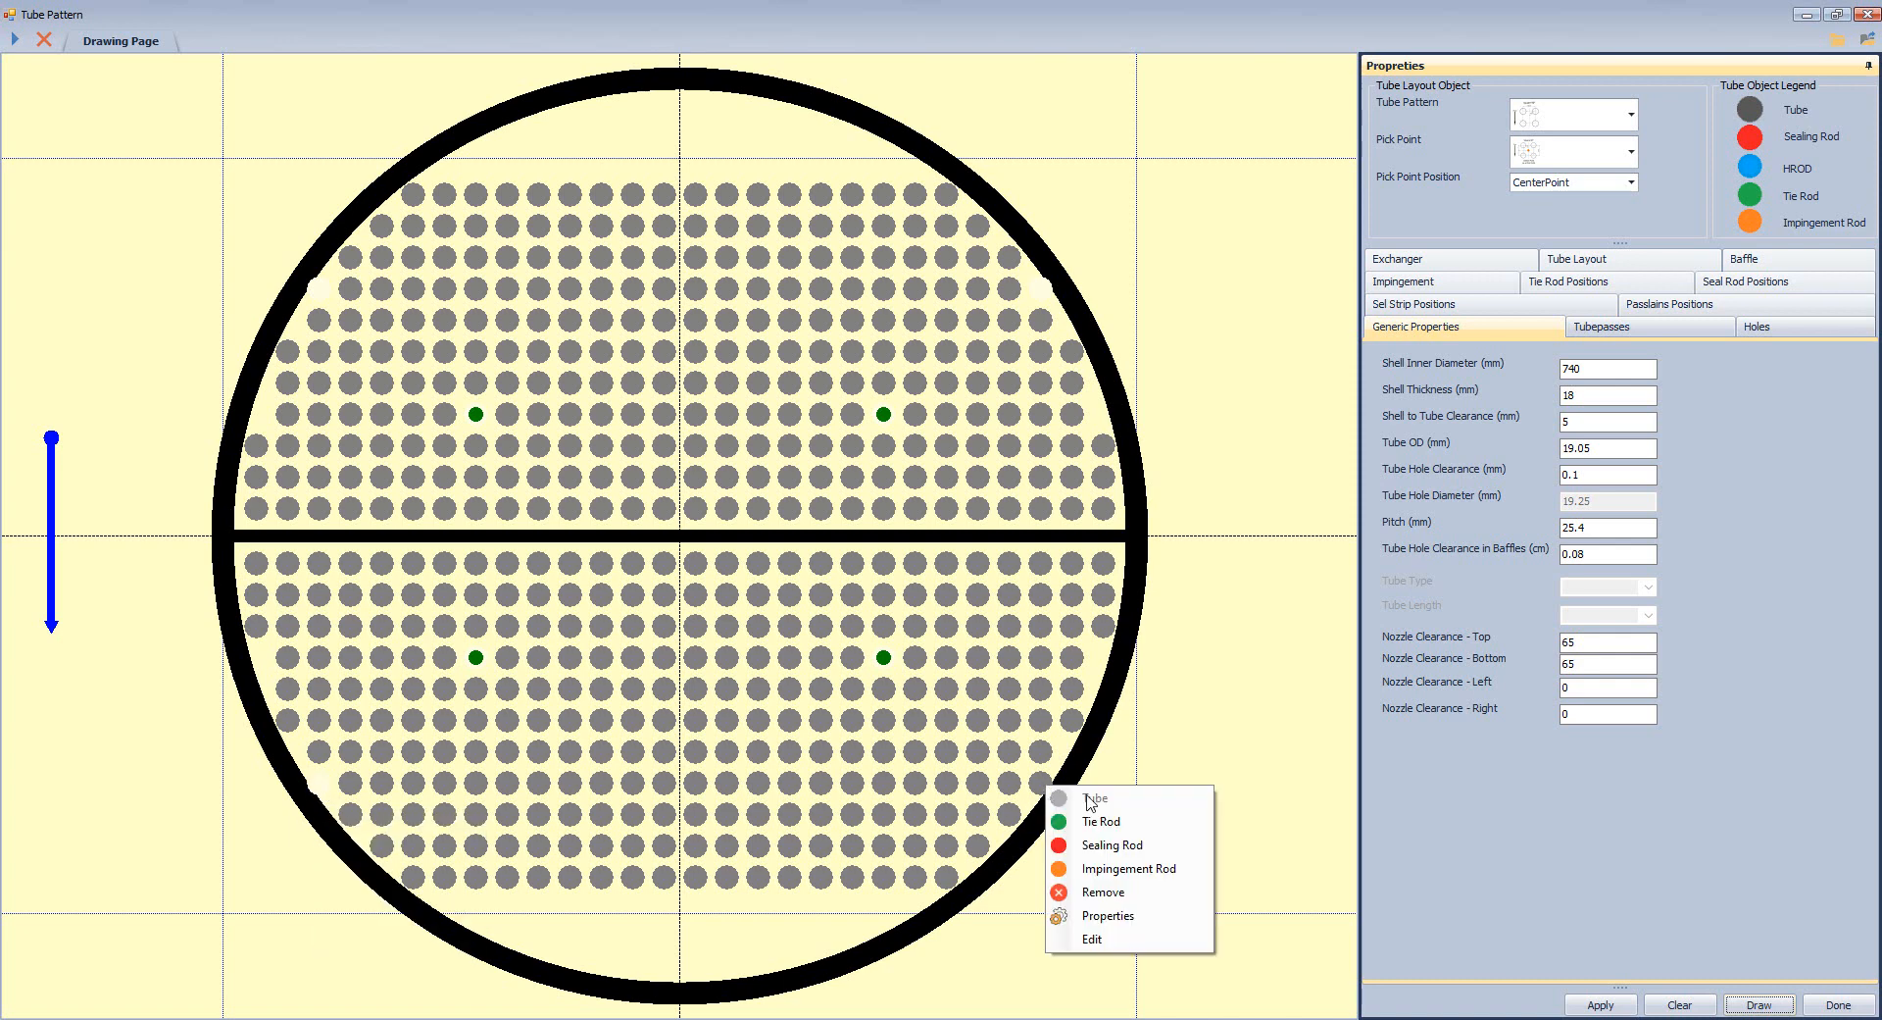
{"action": "left_click", "coordinate": [1108, 893]}
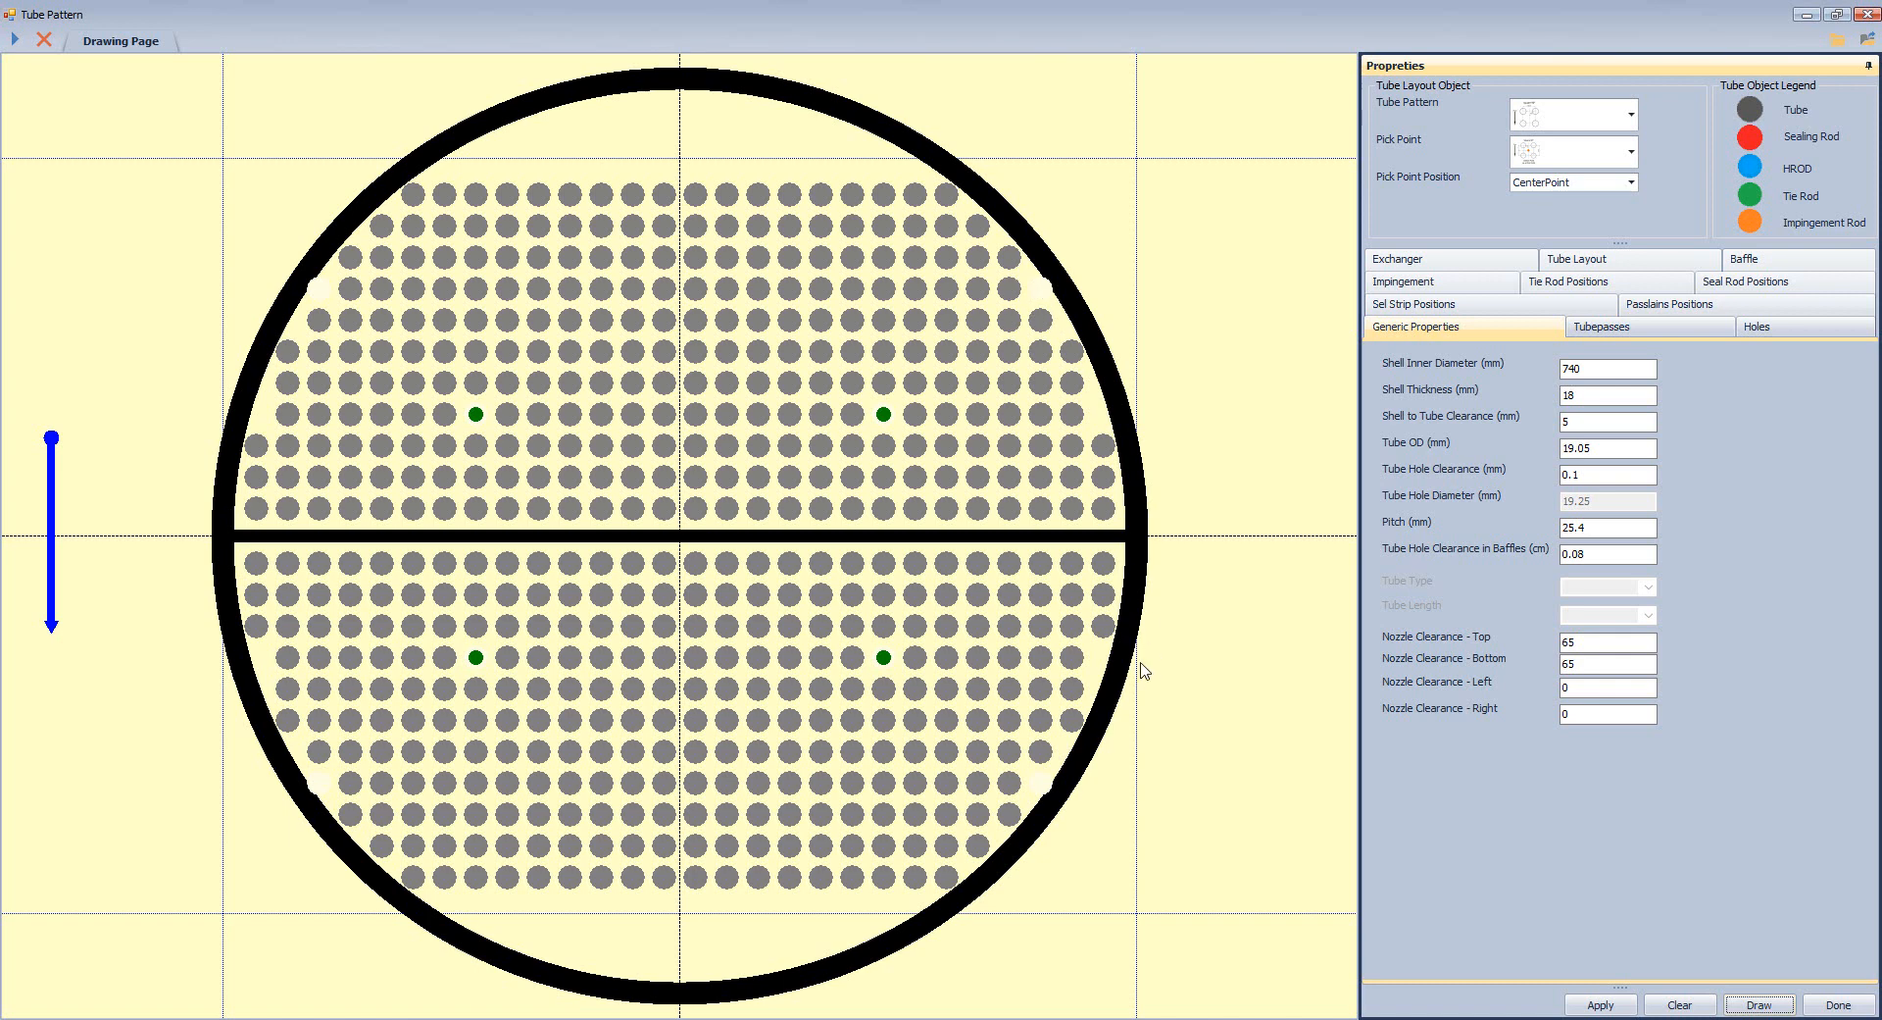
{"action": "mouse_move", "coordinate": [1376, 998]}
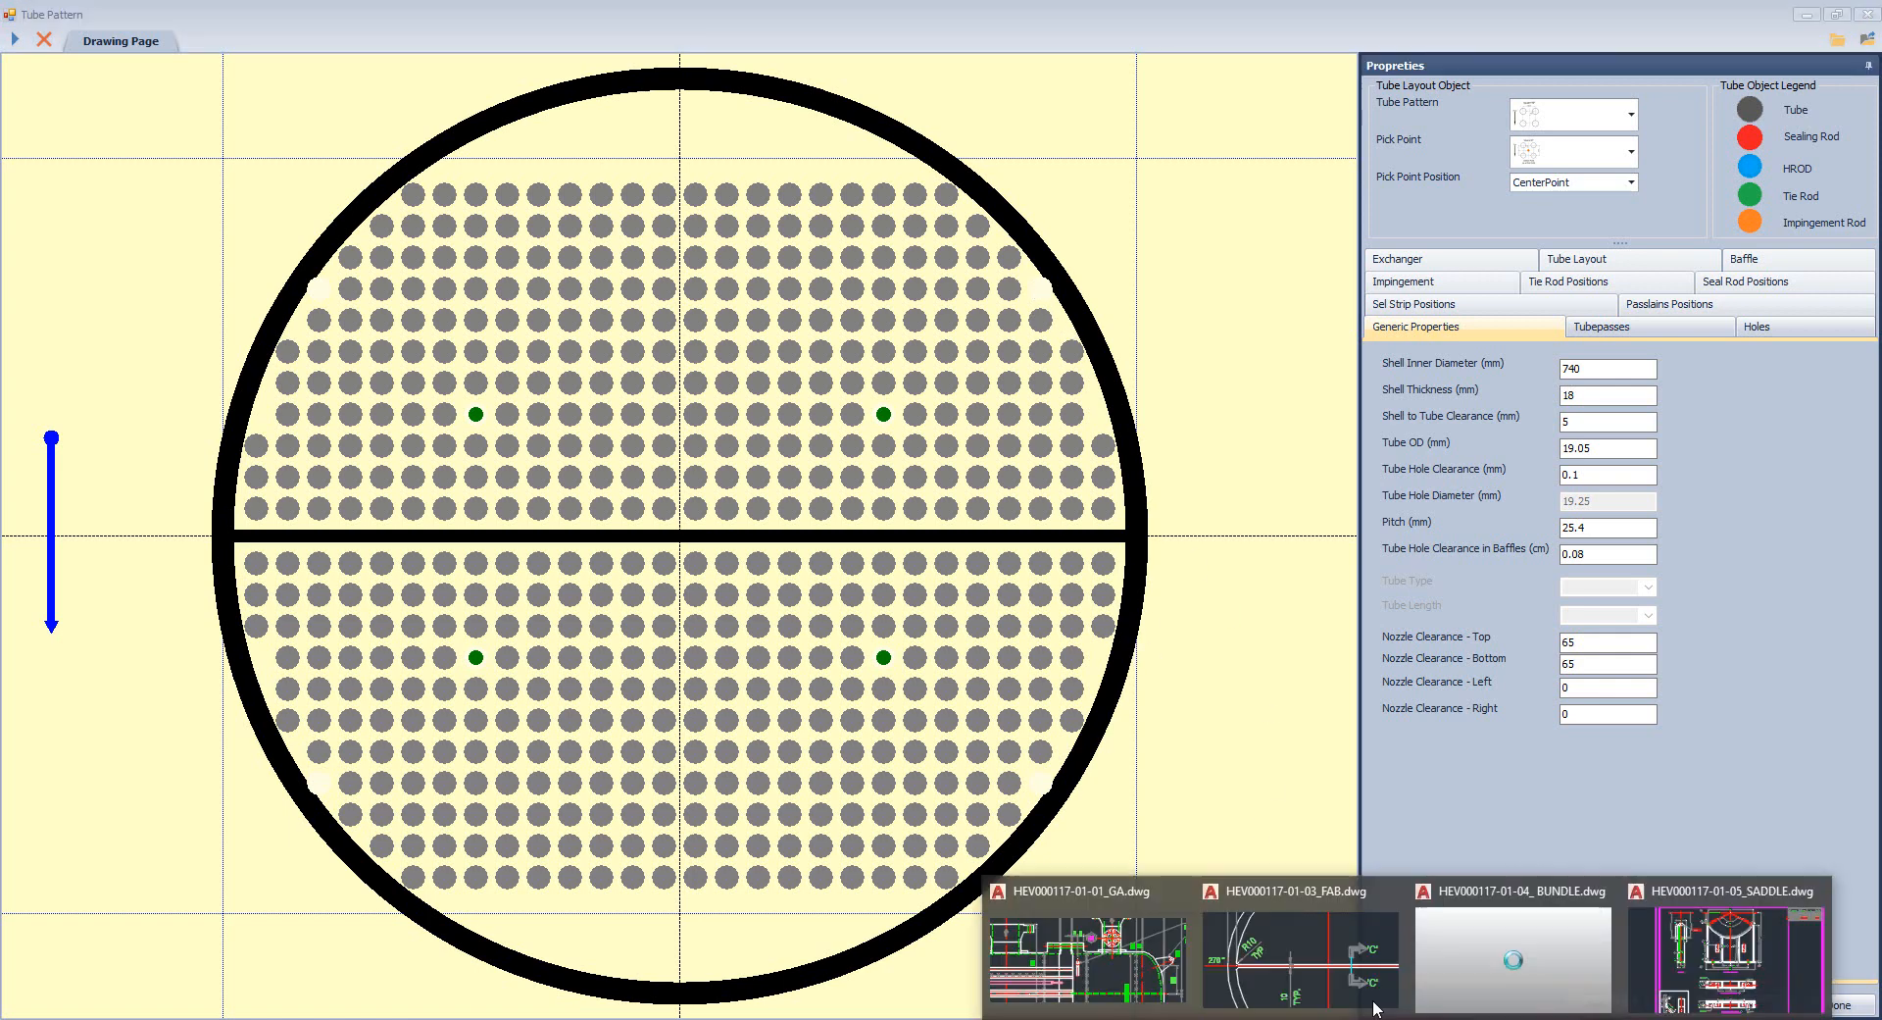
{"action": "left_click", "coordinate": [1510, 951]}
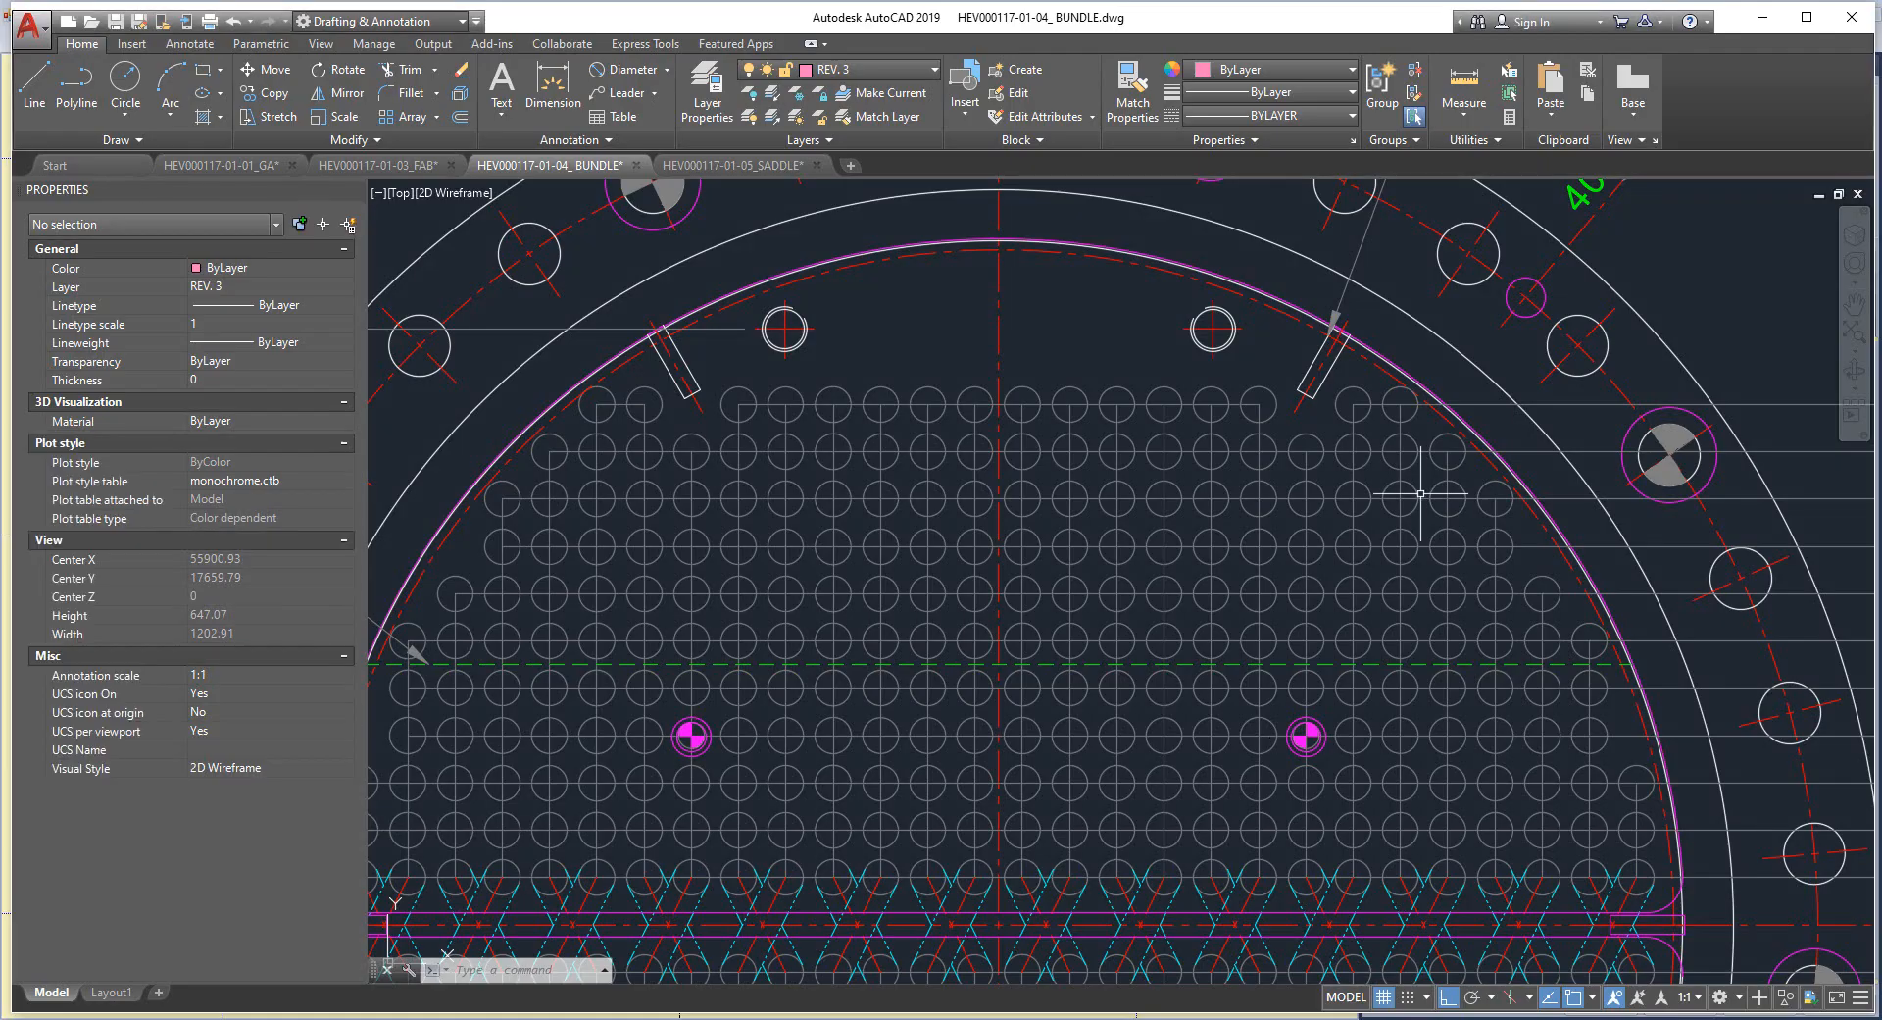
{"action": "scroll", "coordinate": [1517, 530], "scroll_direction": "up", "scroll_amount": 4}
{"action": "left_click", "coordinate": [1540, 517]}
{"action": "mouse_move", "coordinate": [1510, 577]}
{"action": "left_mouse_down"}
{"action": "mouse_move", "coordinate": [1475, 535]}
{"action": "mouse_move", "coordinate": [1500, 549]}
{"action": "mouse_move", "coordinate": [1554, 526]}
{"action": "left_mouse_up"}
{"action": "scroll", "coordinate": [1486, 508], "scroll_direction": "down", "scroll_amount": 4}
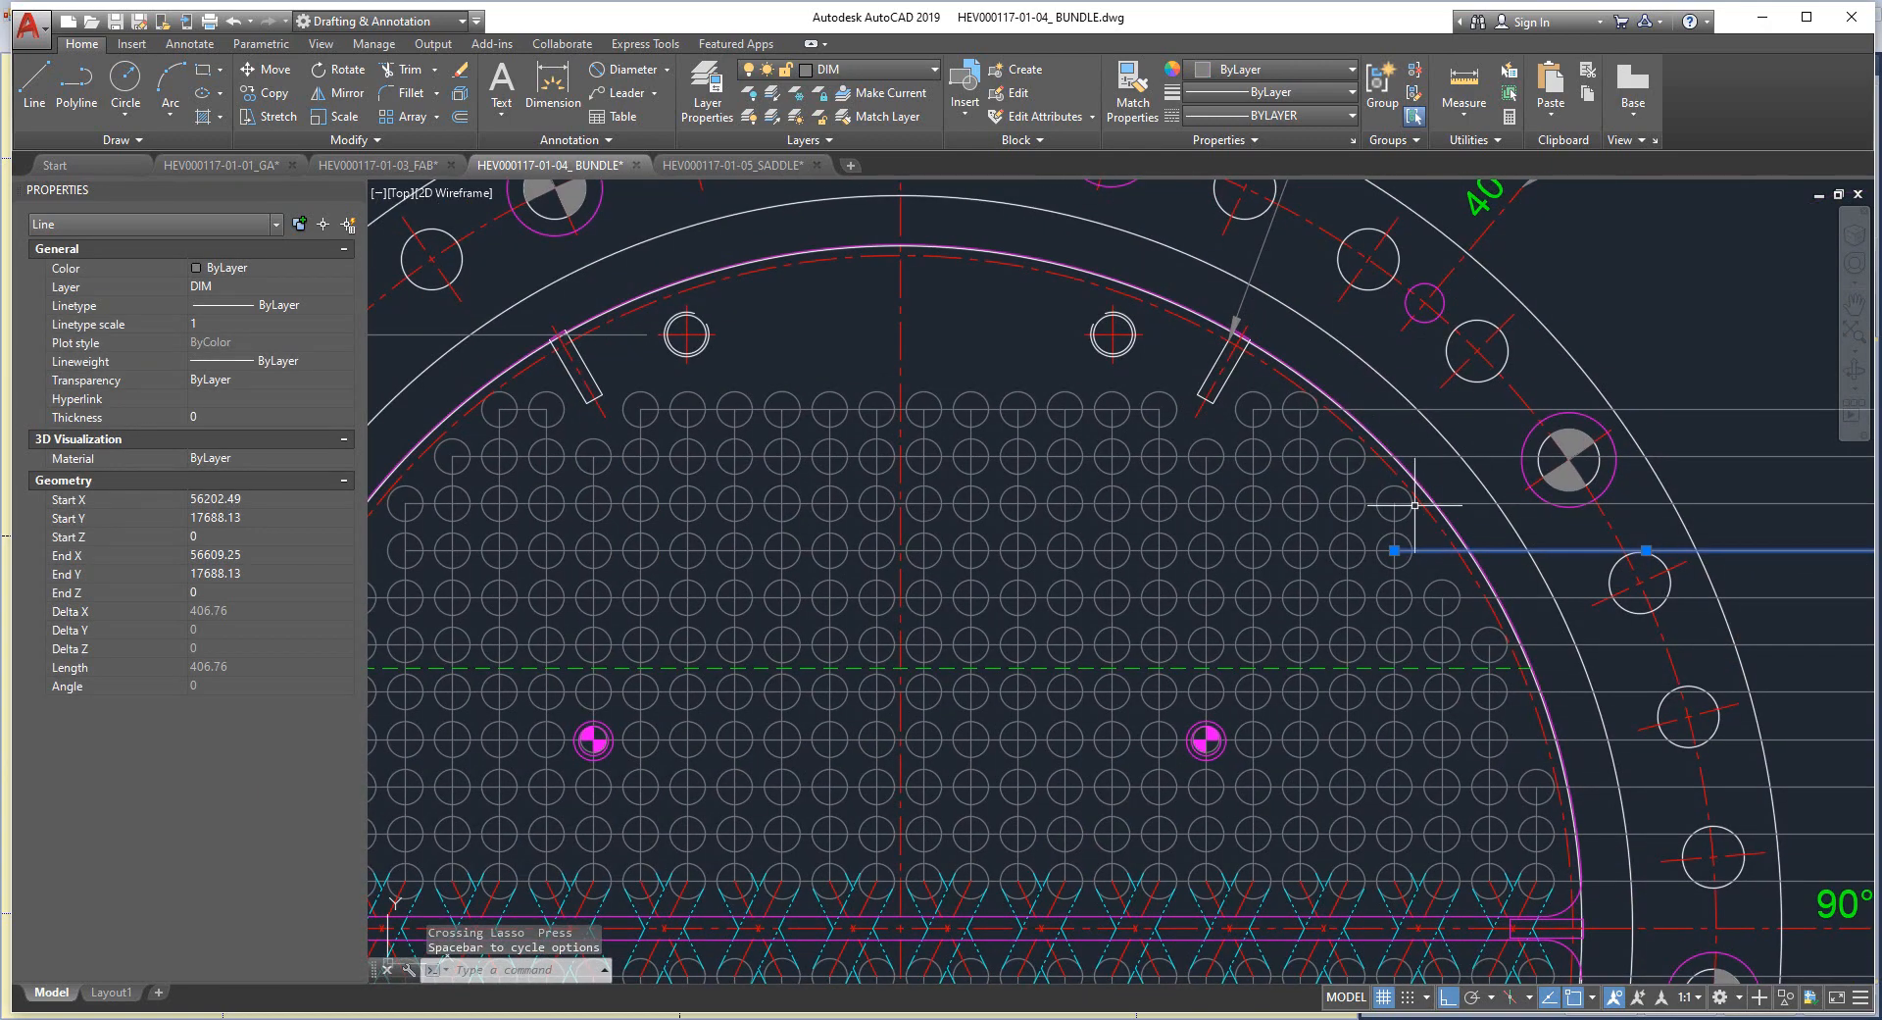
{"action": "scroll", "coordinate": [1439, 581], "scroll_direction": "up", "scroll_amount": 2}
{"action": "scroll", "coordinate": [1439, 580], "scroll_direction": "down", "scroll_amount": 1}
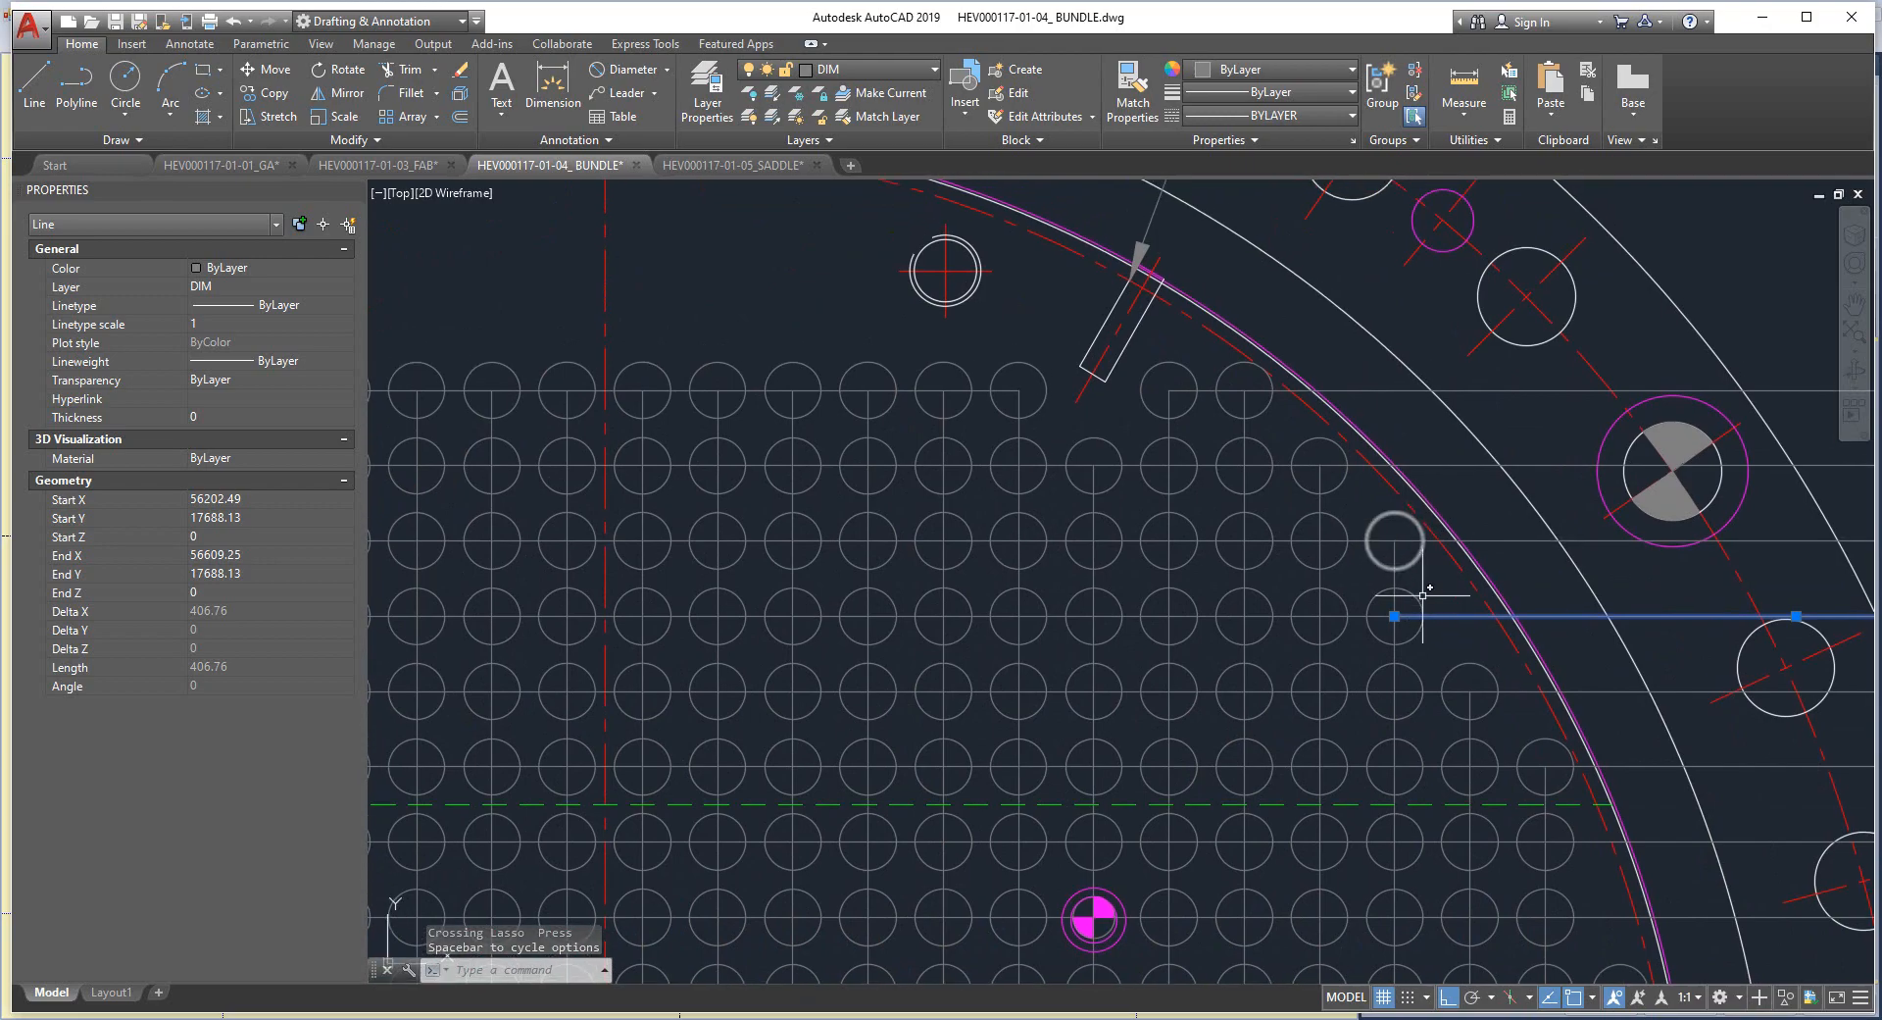
{"action": "mouse_move", "coordinate": [1461, 1011]}
{"action": "left_click", "coordinate": [1563, 943]}
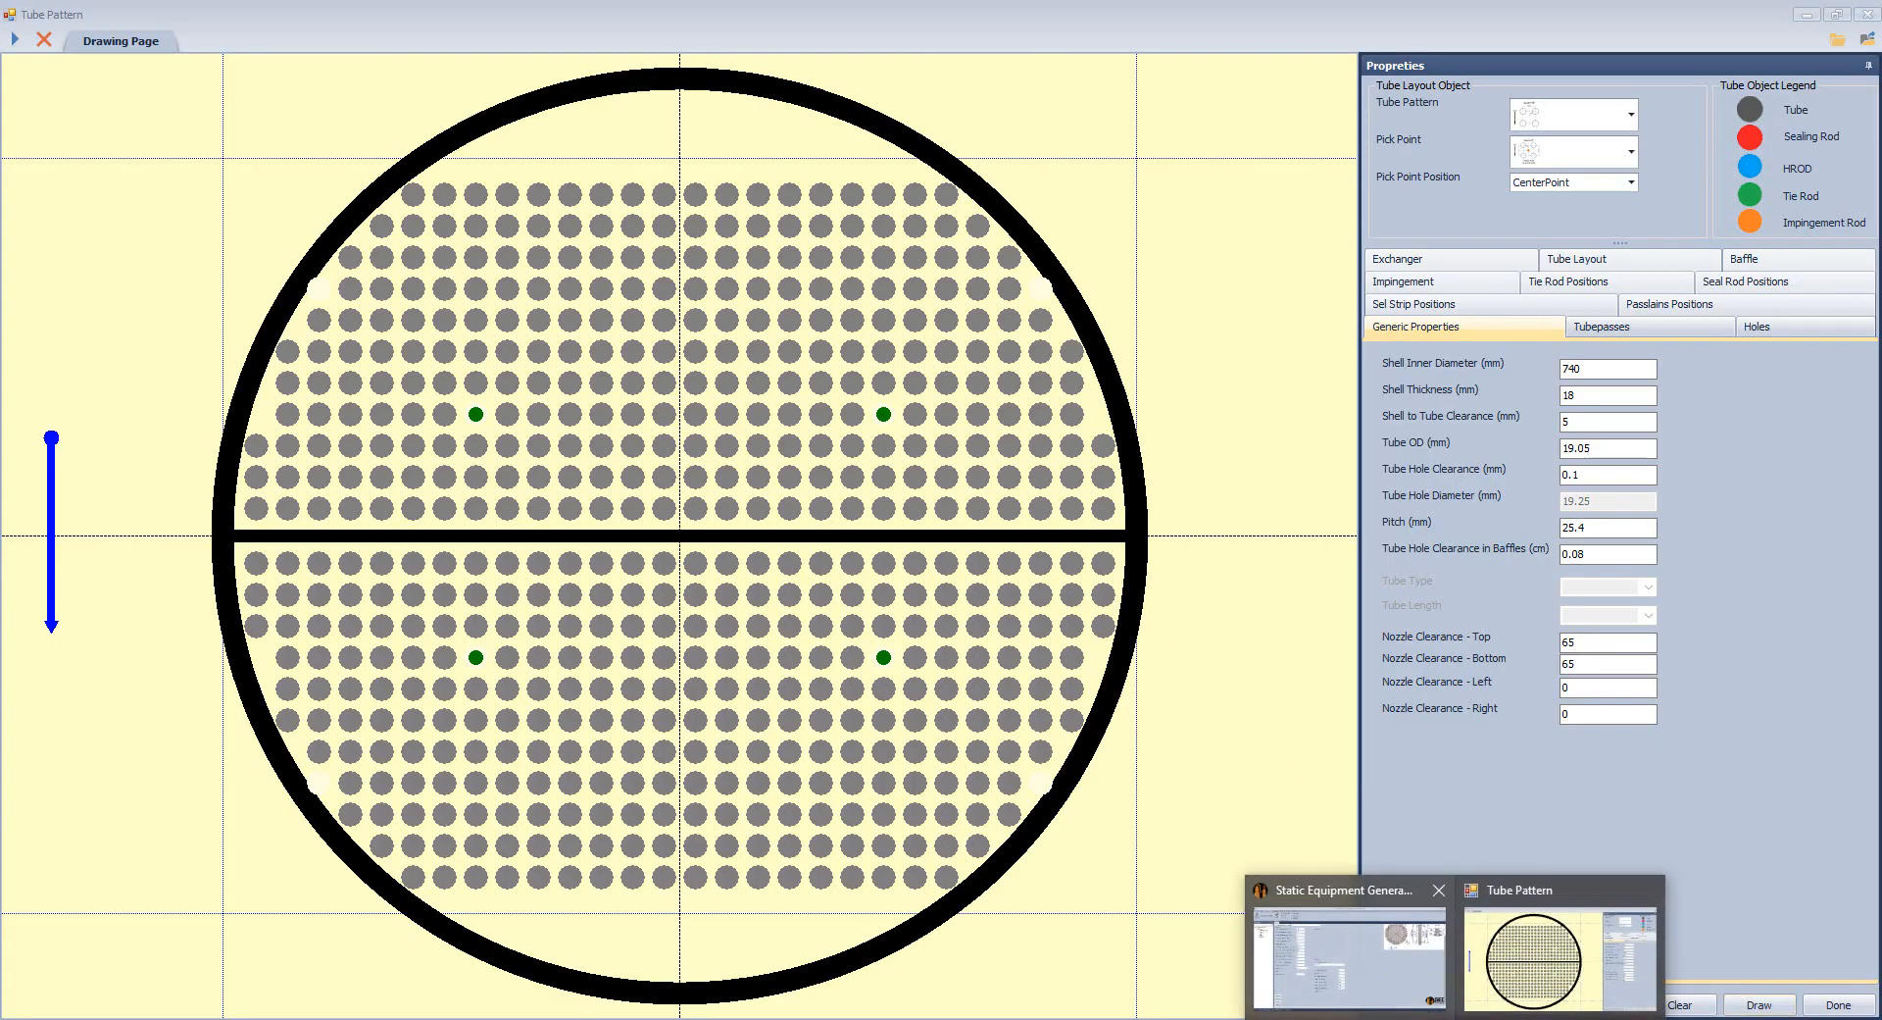
{"action": "mouse_move", "coordinate": [1412, 1012]}
{"action": "left_click", "coordinate": [1513, 961]}
{"action": "mouse_move", "coordinate": [1395, 584]}
{"action": "middle_mouse_down"}
{"action": "mouse_move", "coordinate": [1366, 570]}
{"action": "mouse_move", "coordinate": [1428, 576]}
{"action": "mouse_move", "coordinate": [1420, 492]}
{"action": "mouse_move", "coordinate": [1406, 501]}
{"action": "middle_mouse_up"}
{"action": "scroll", "coordinate": [1406, 501], "scroll_direction": "down", "scroll_amount": 5}
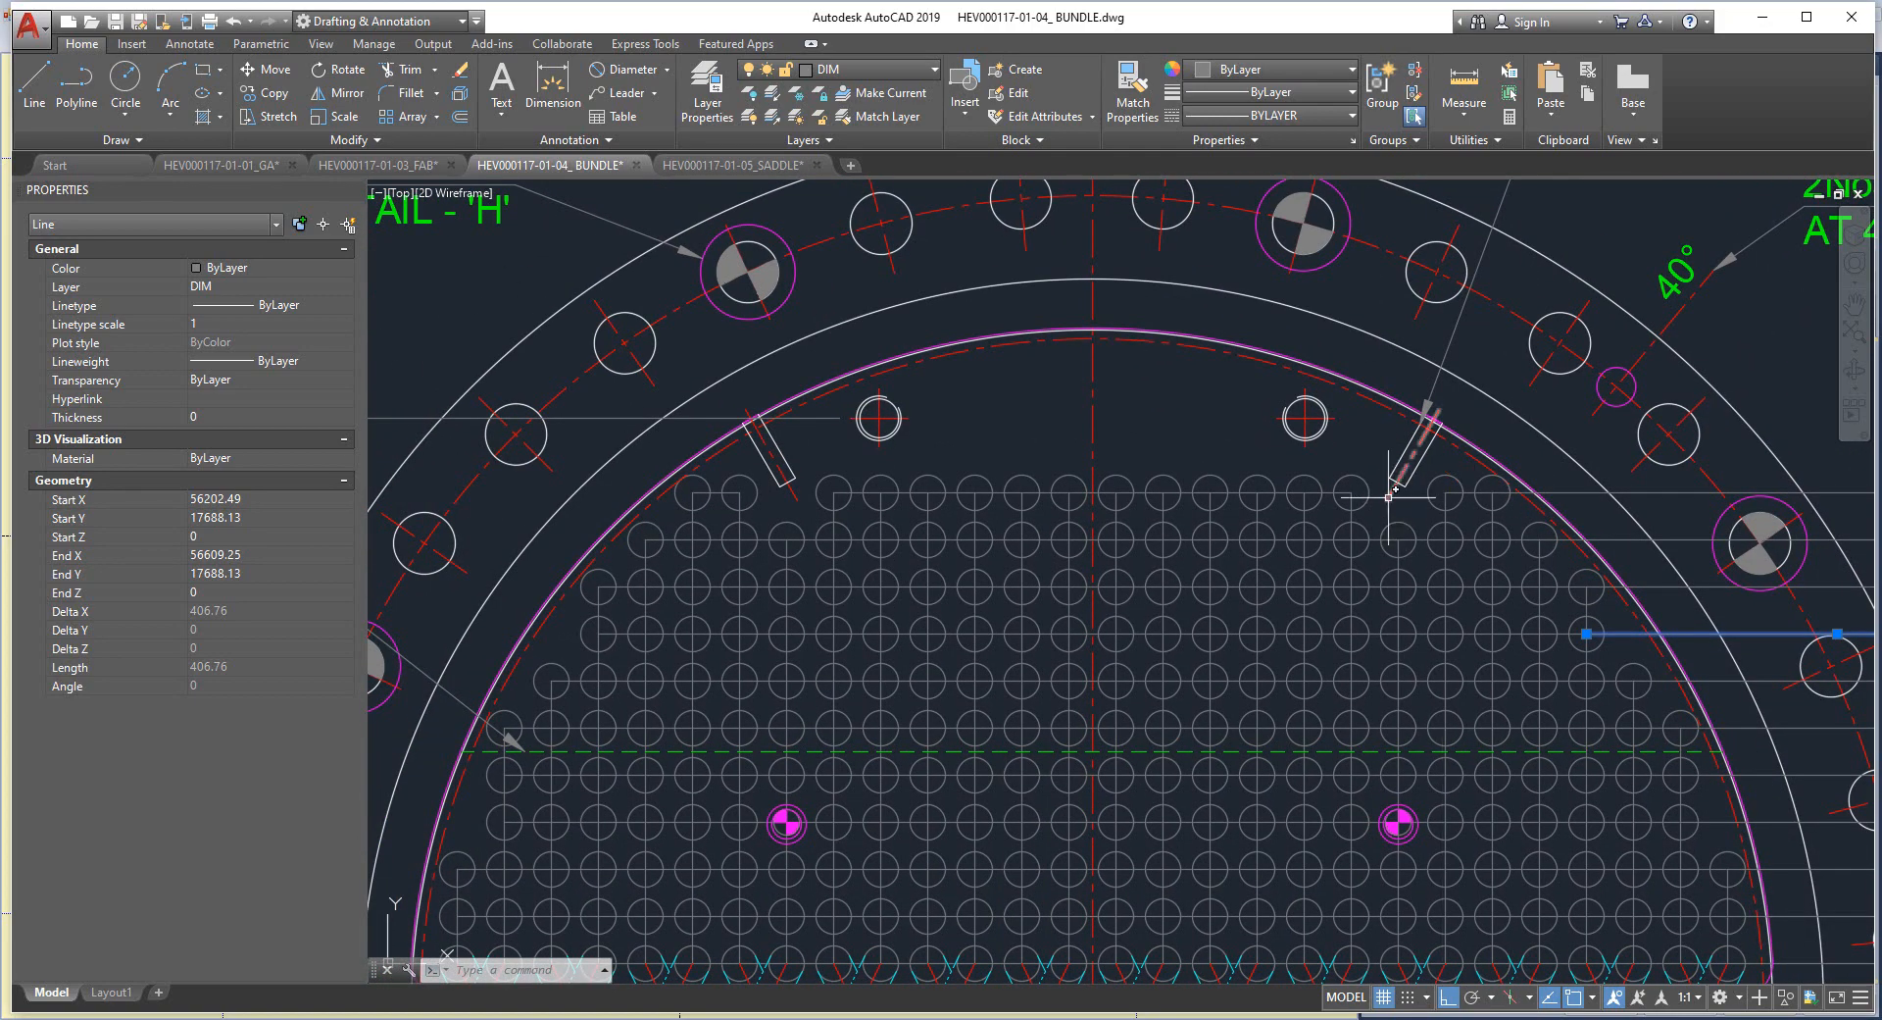
{"action": "middle_click_drag", "start_coordinate": [1385, 491], "coordinate": [1396, 506]}
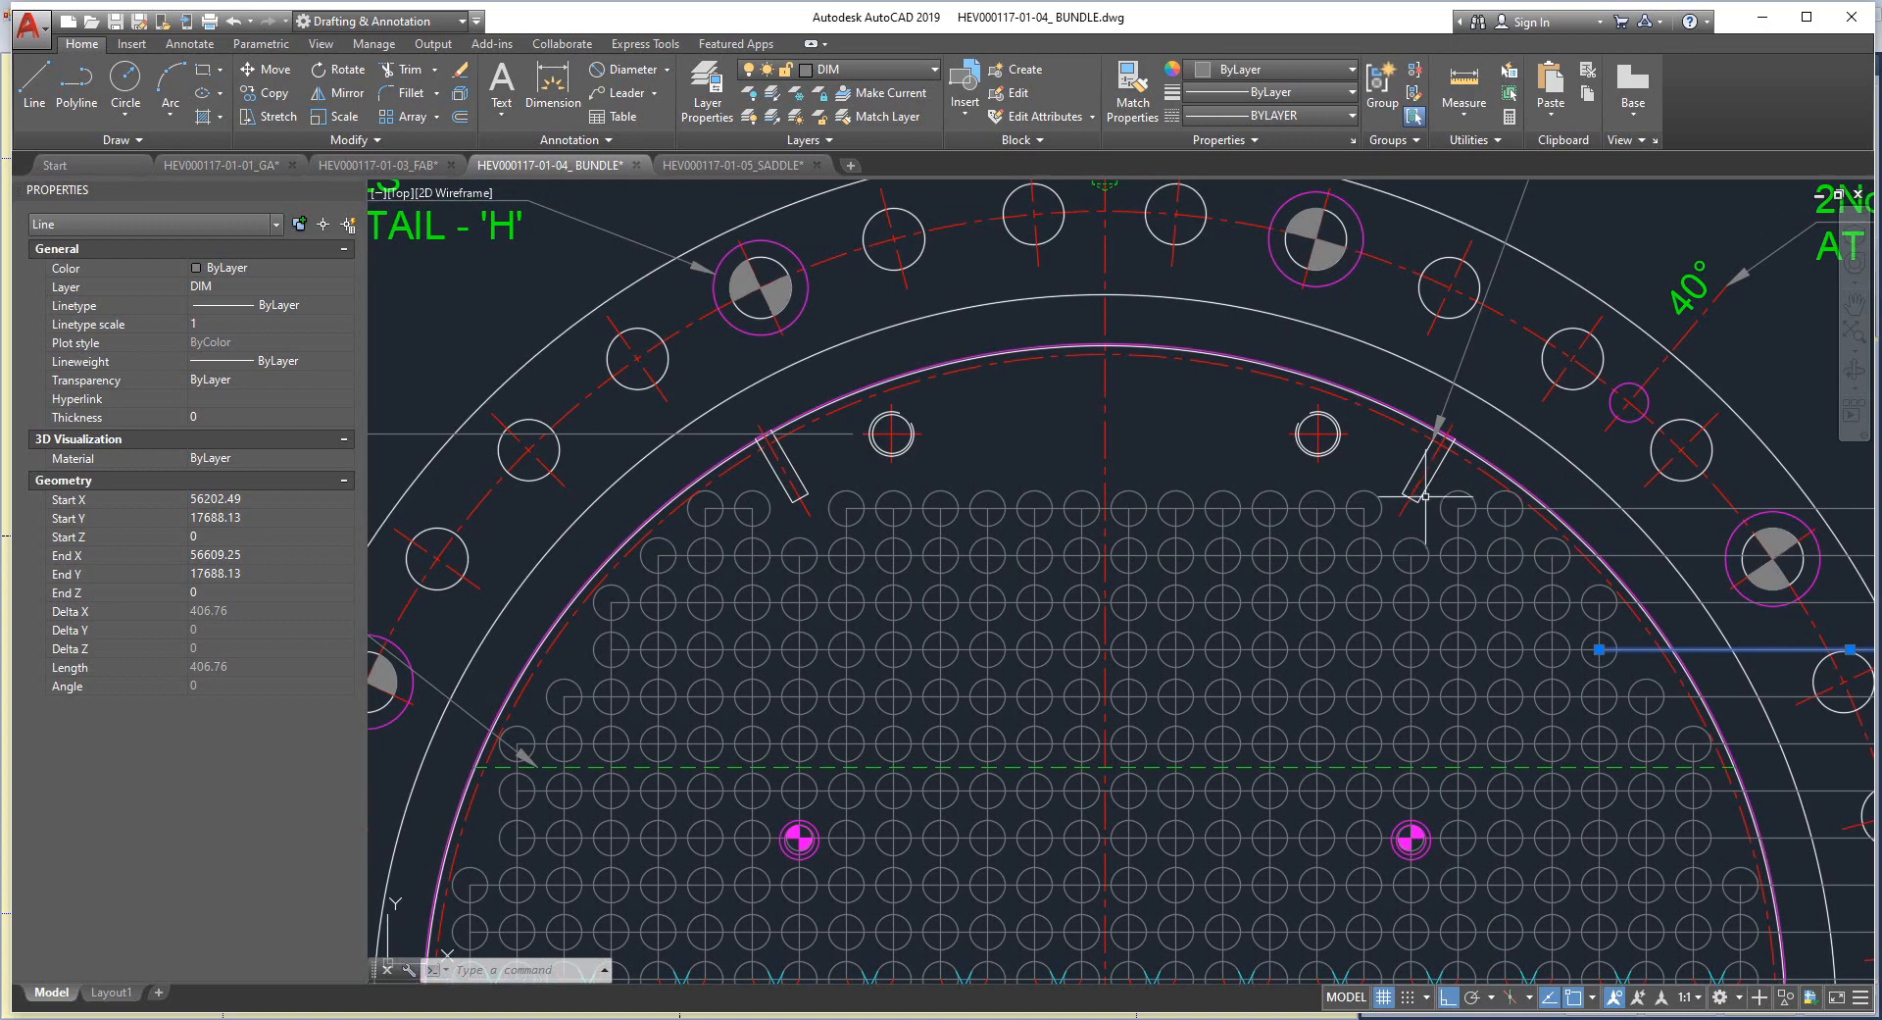
Switch to the Tube Pattern window and remove the third tube from each end of the topmost and bottommost rows.
{"action": "mouse_move", "coordinate": [1481, 1016]}
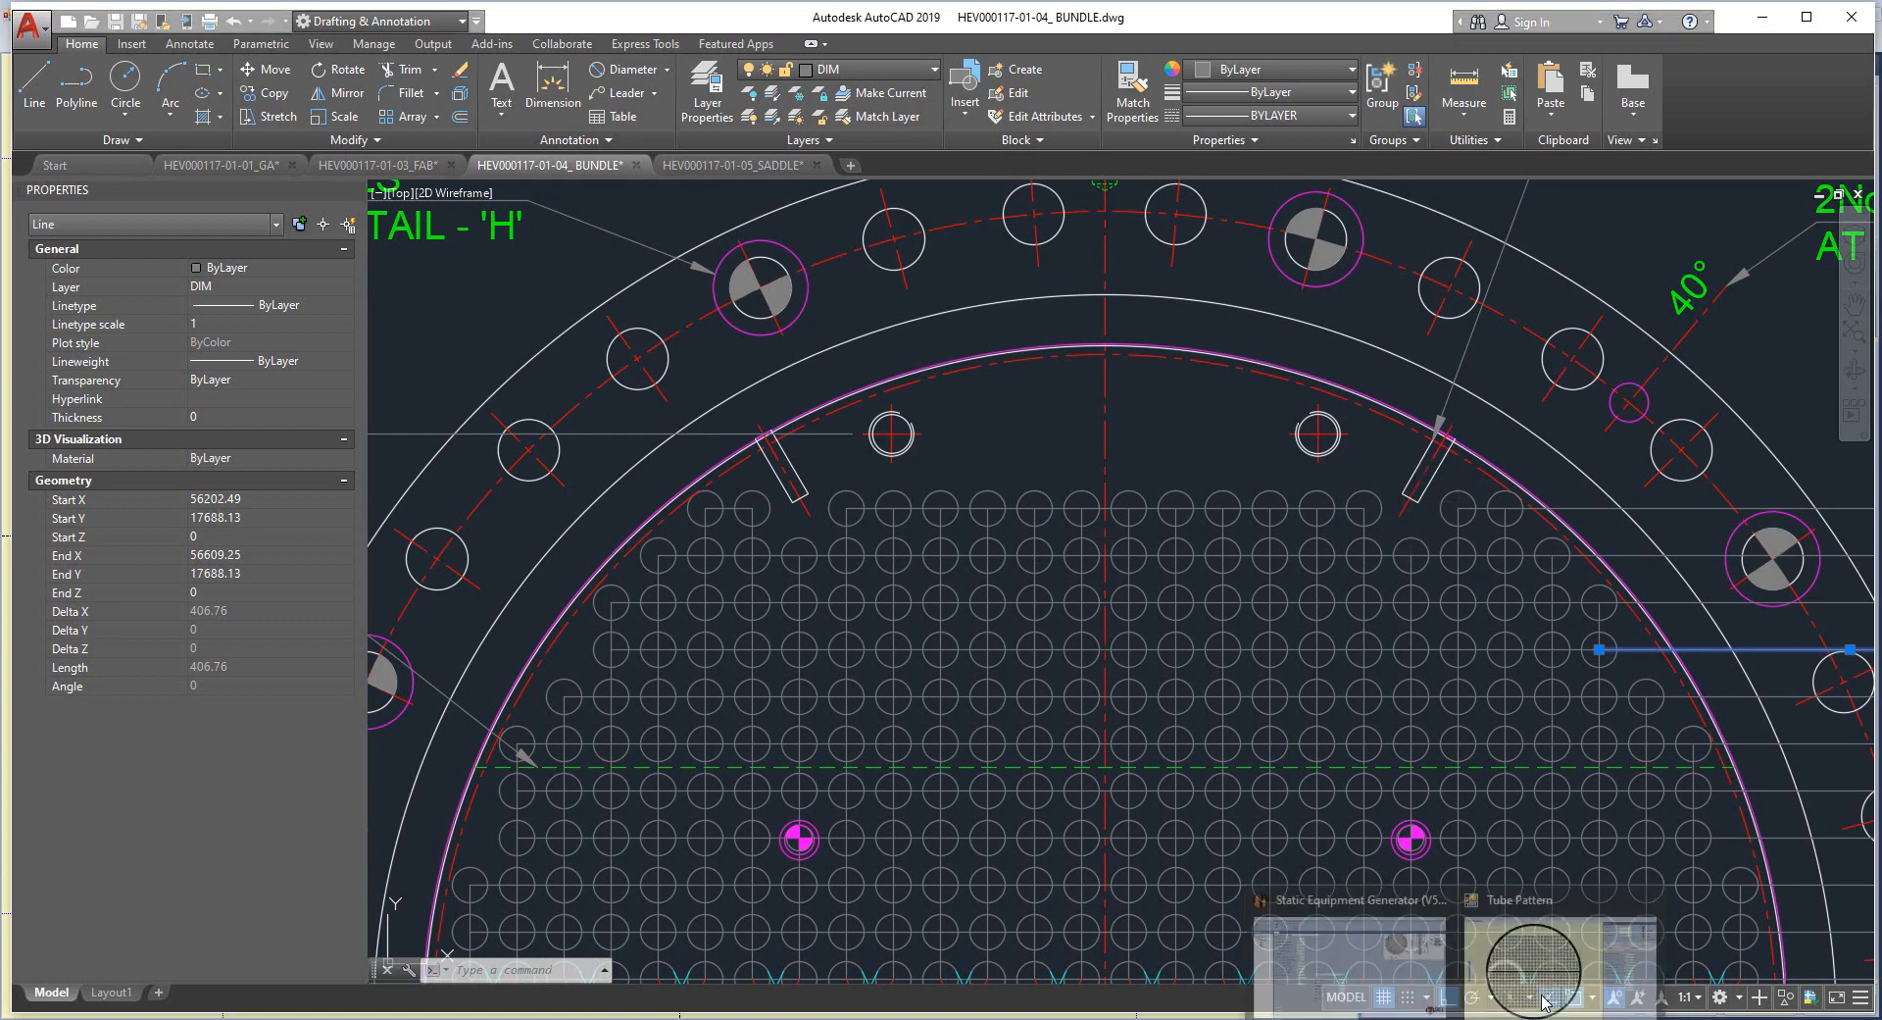
{"action": "left_click", "coordinate": [1568, 946]}
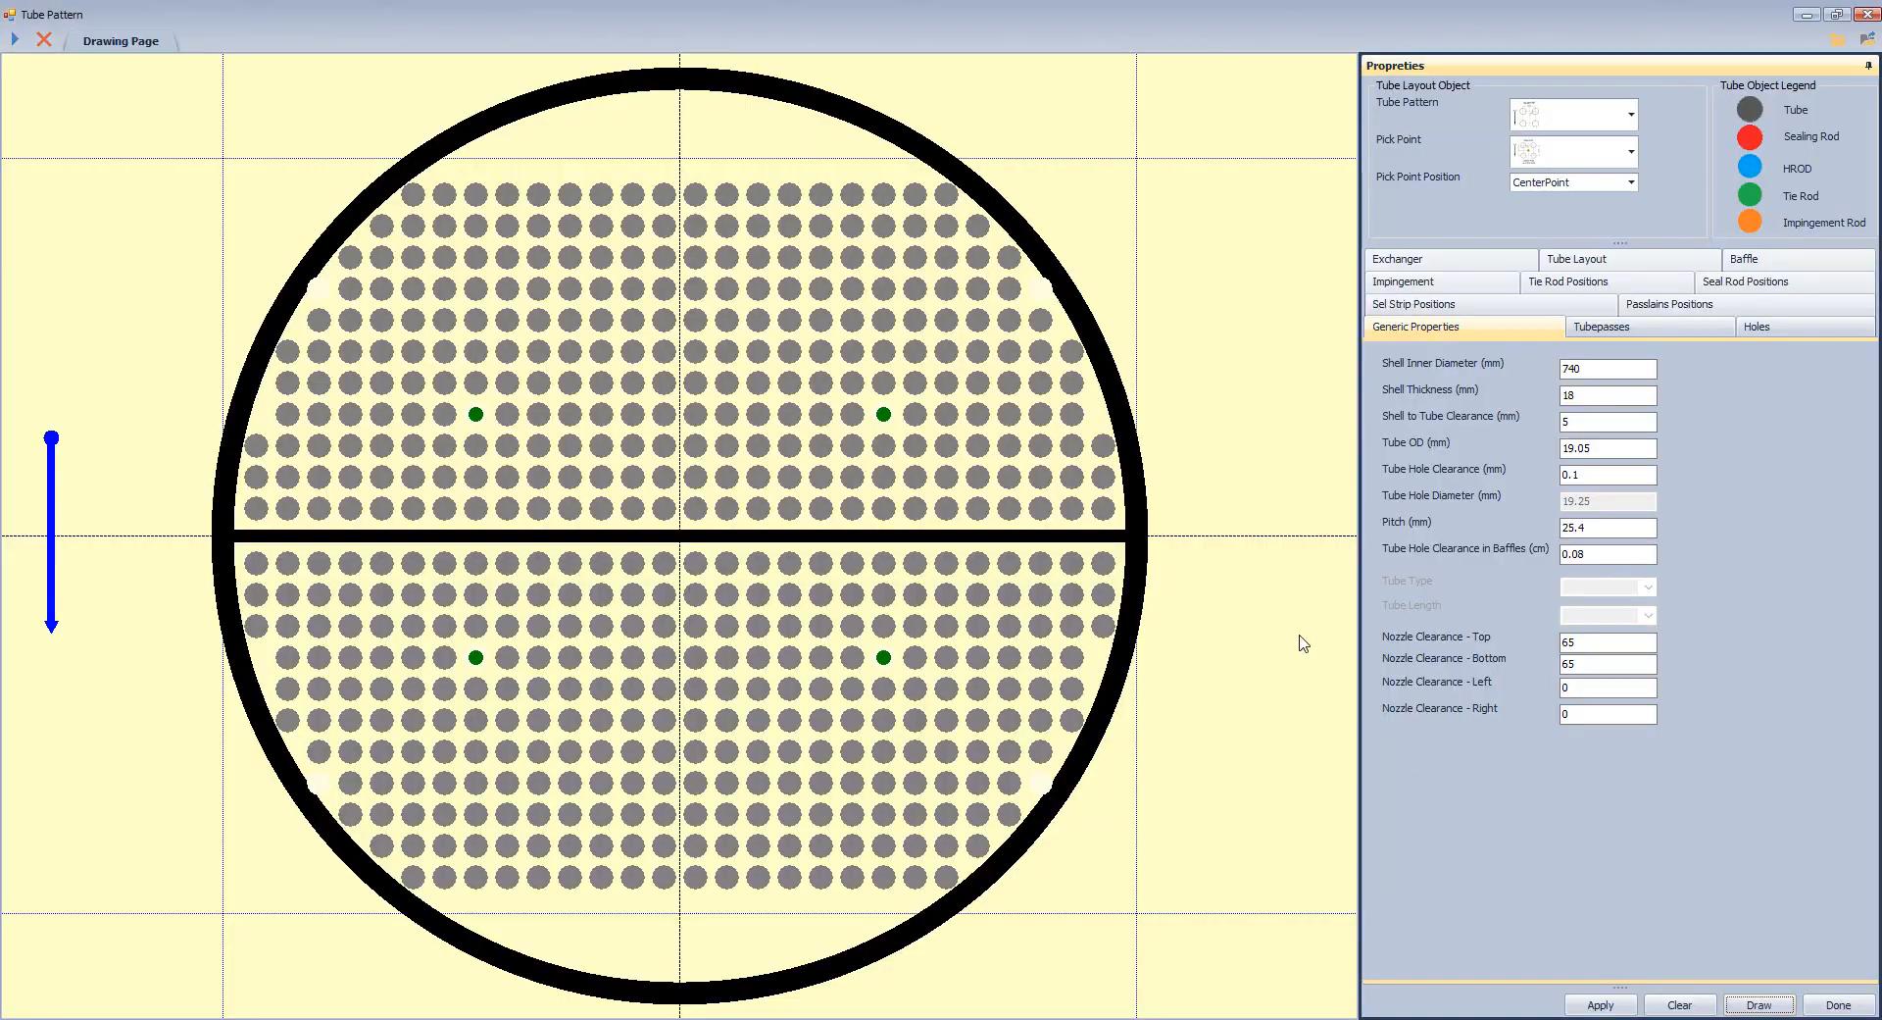
{"action": "right_click", "coordinate": [887, 202]}
{"action": "left_click", "coordinate": [941, 303]}
{"action": "right_click", "coordinate": [479, 203]}
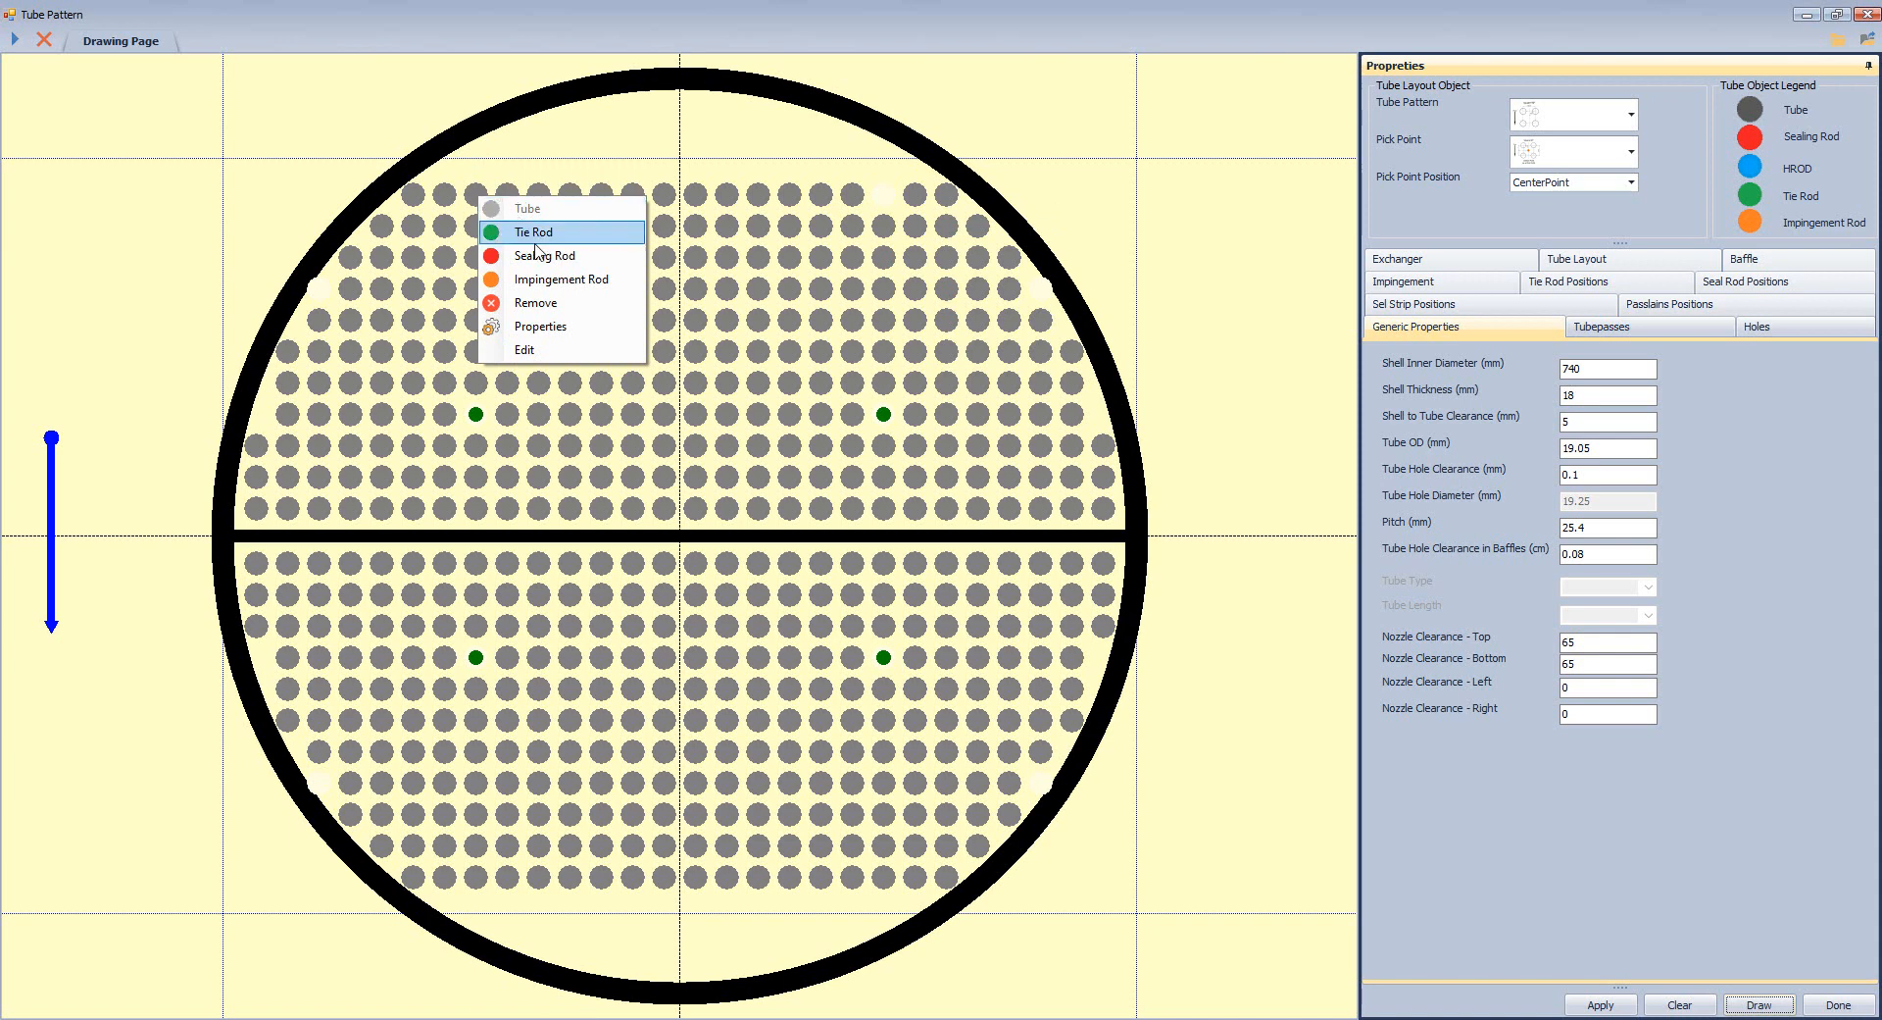
{"action": "left_click", "coordinate": [553, 304]}
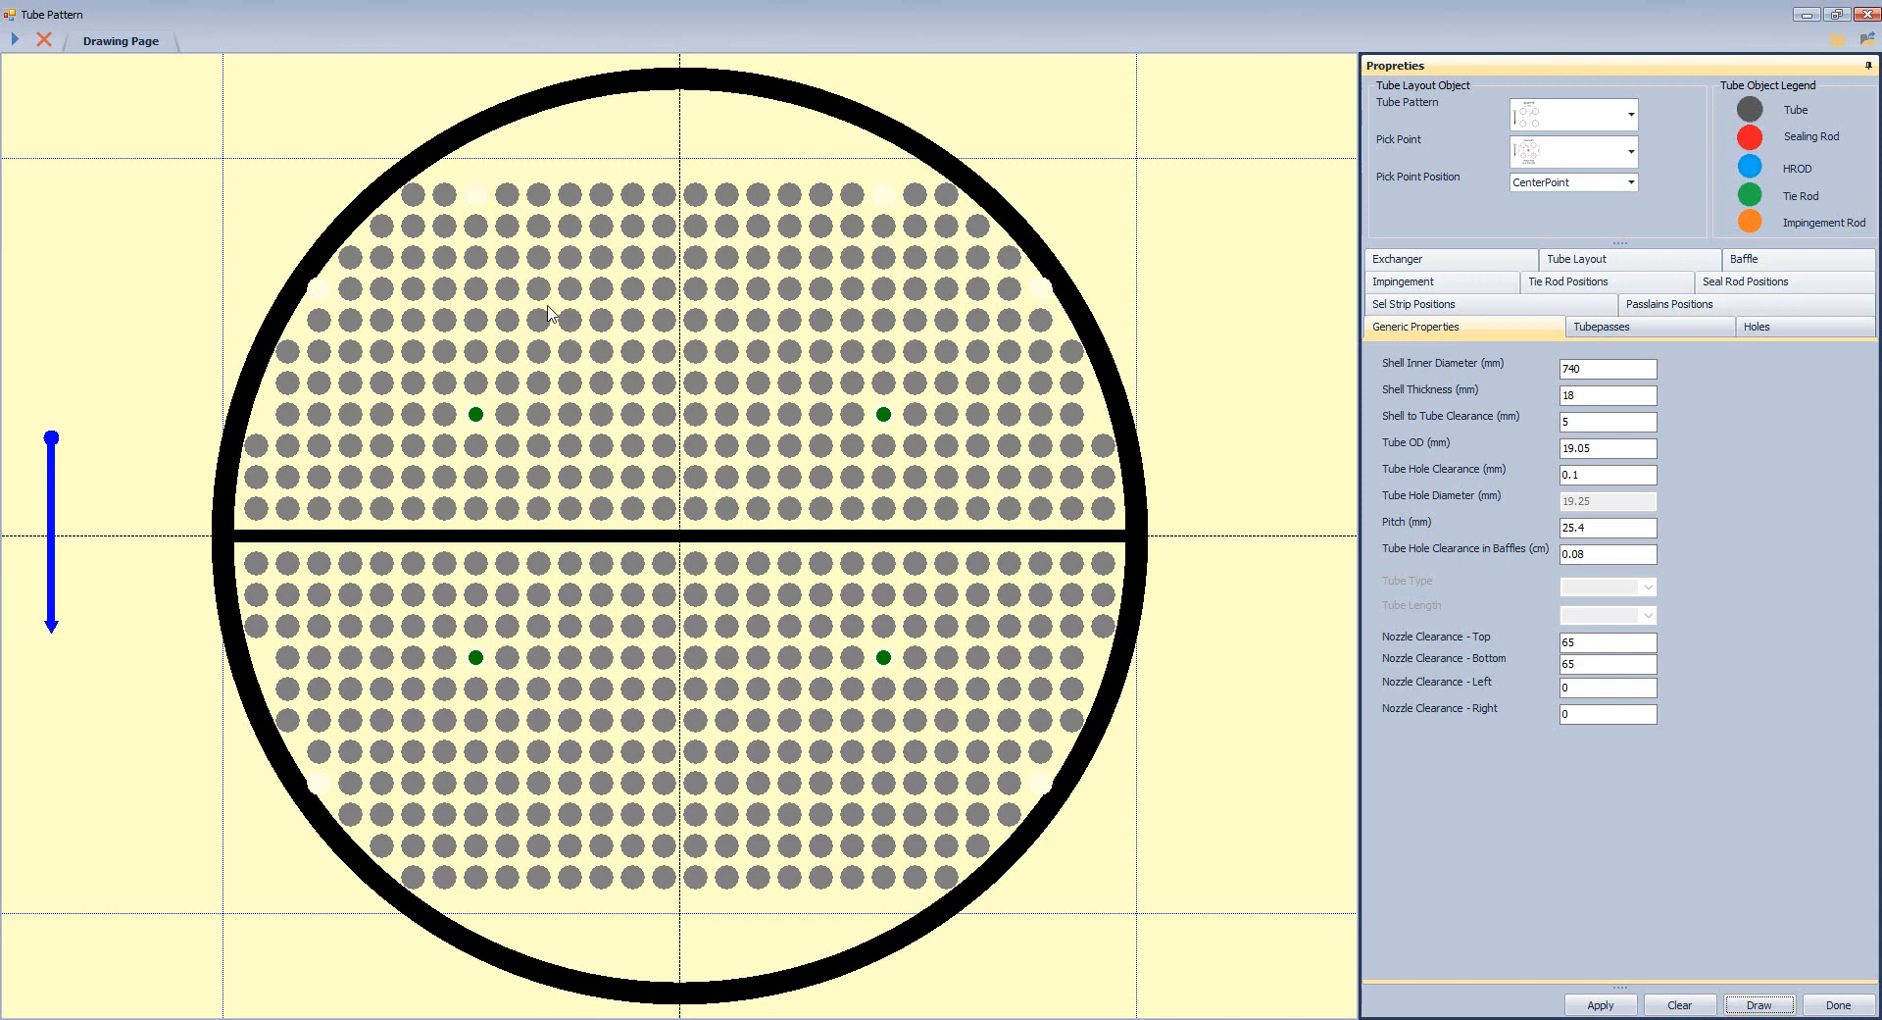
{"action": "right_click", "coordinate": [879, 880]}
{"action": "left_click", "coordinate": [953, 971]}
{"action": "right_click", "coordinate": [485, 885]}
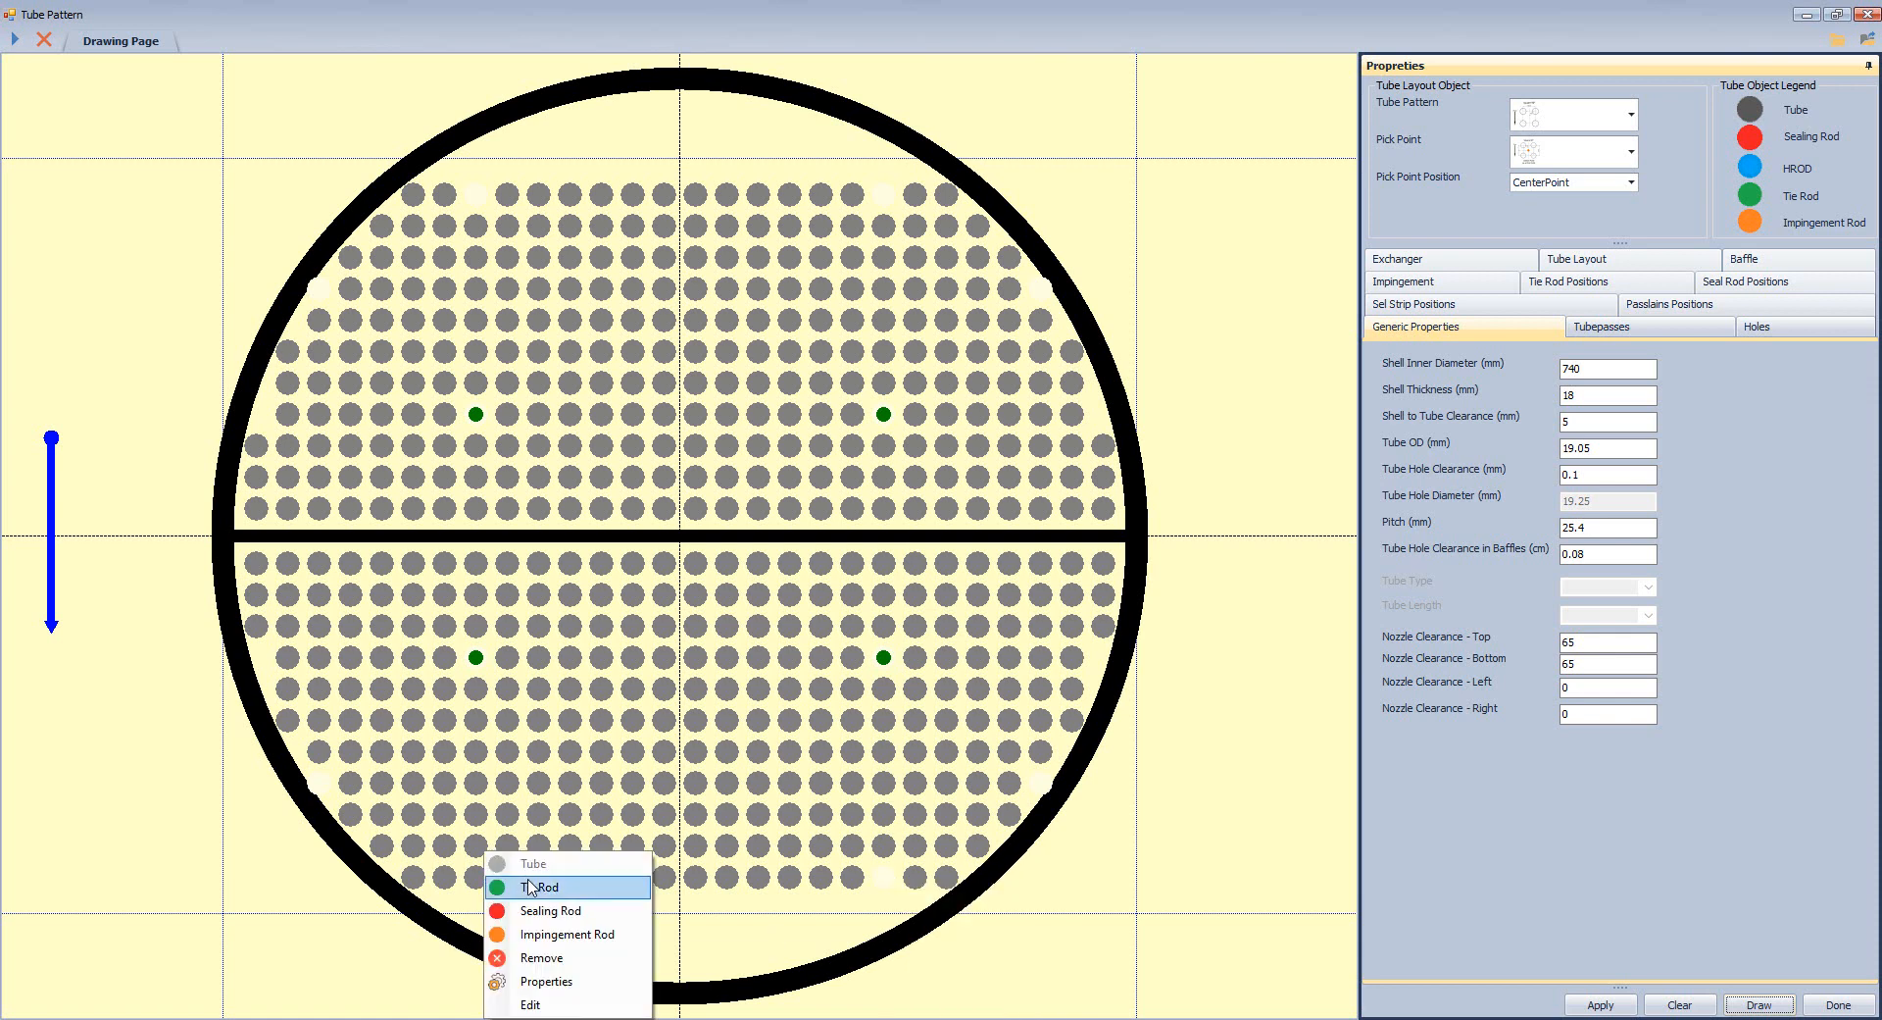
{"action": "left_click", "coordinate": [561, 965]}
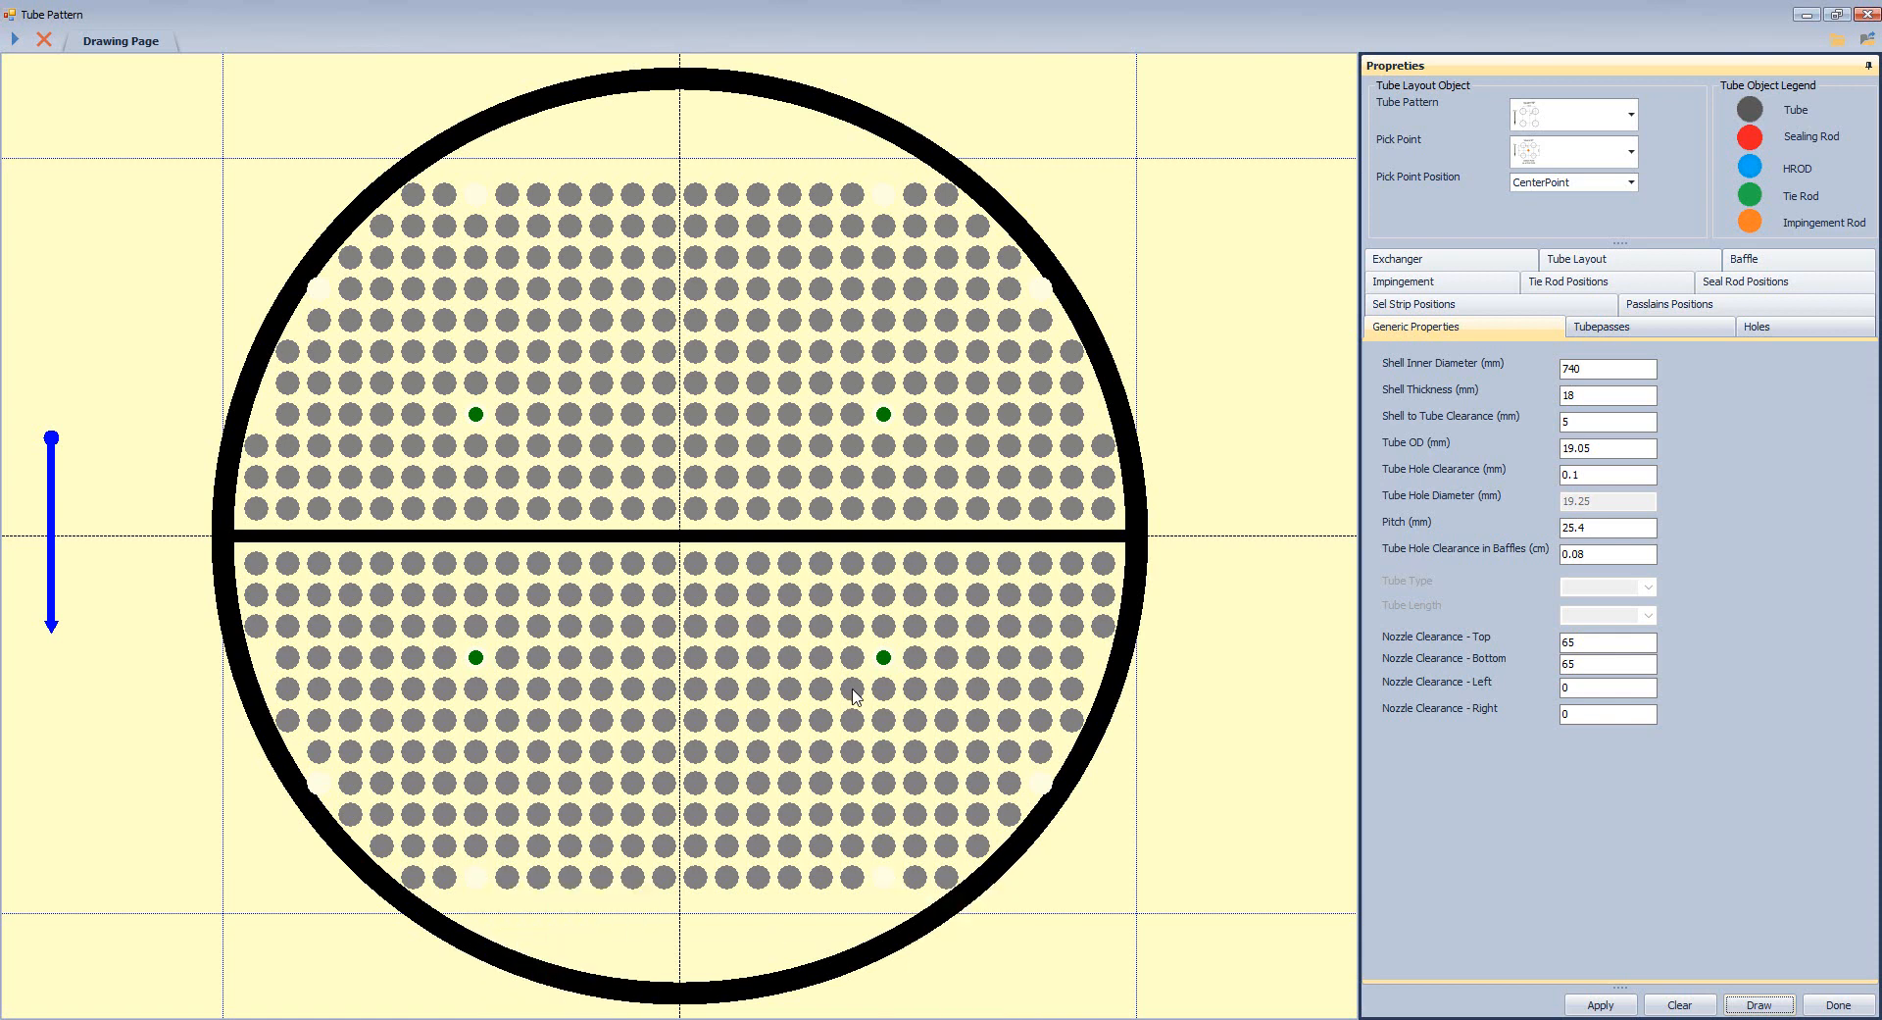
View the tube counts per pass and calculate the total tube count as 264*2 in Calculator.
{"action": "left_click", "coordinate": [1602, 326]}
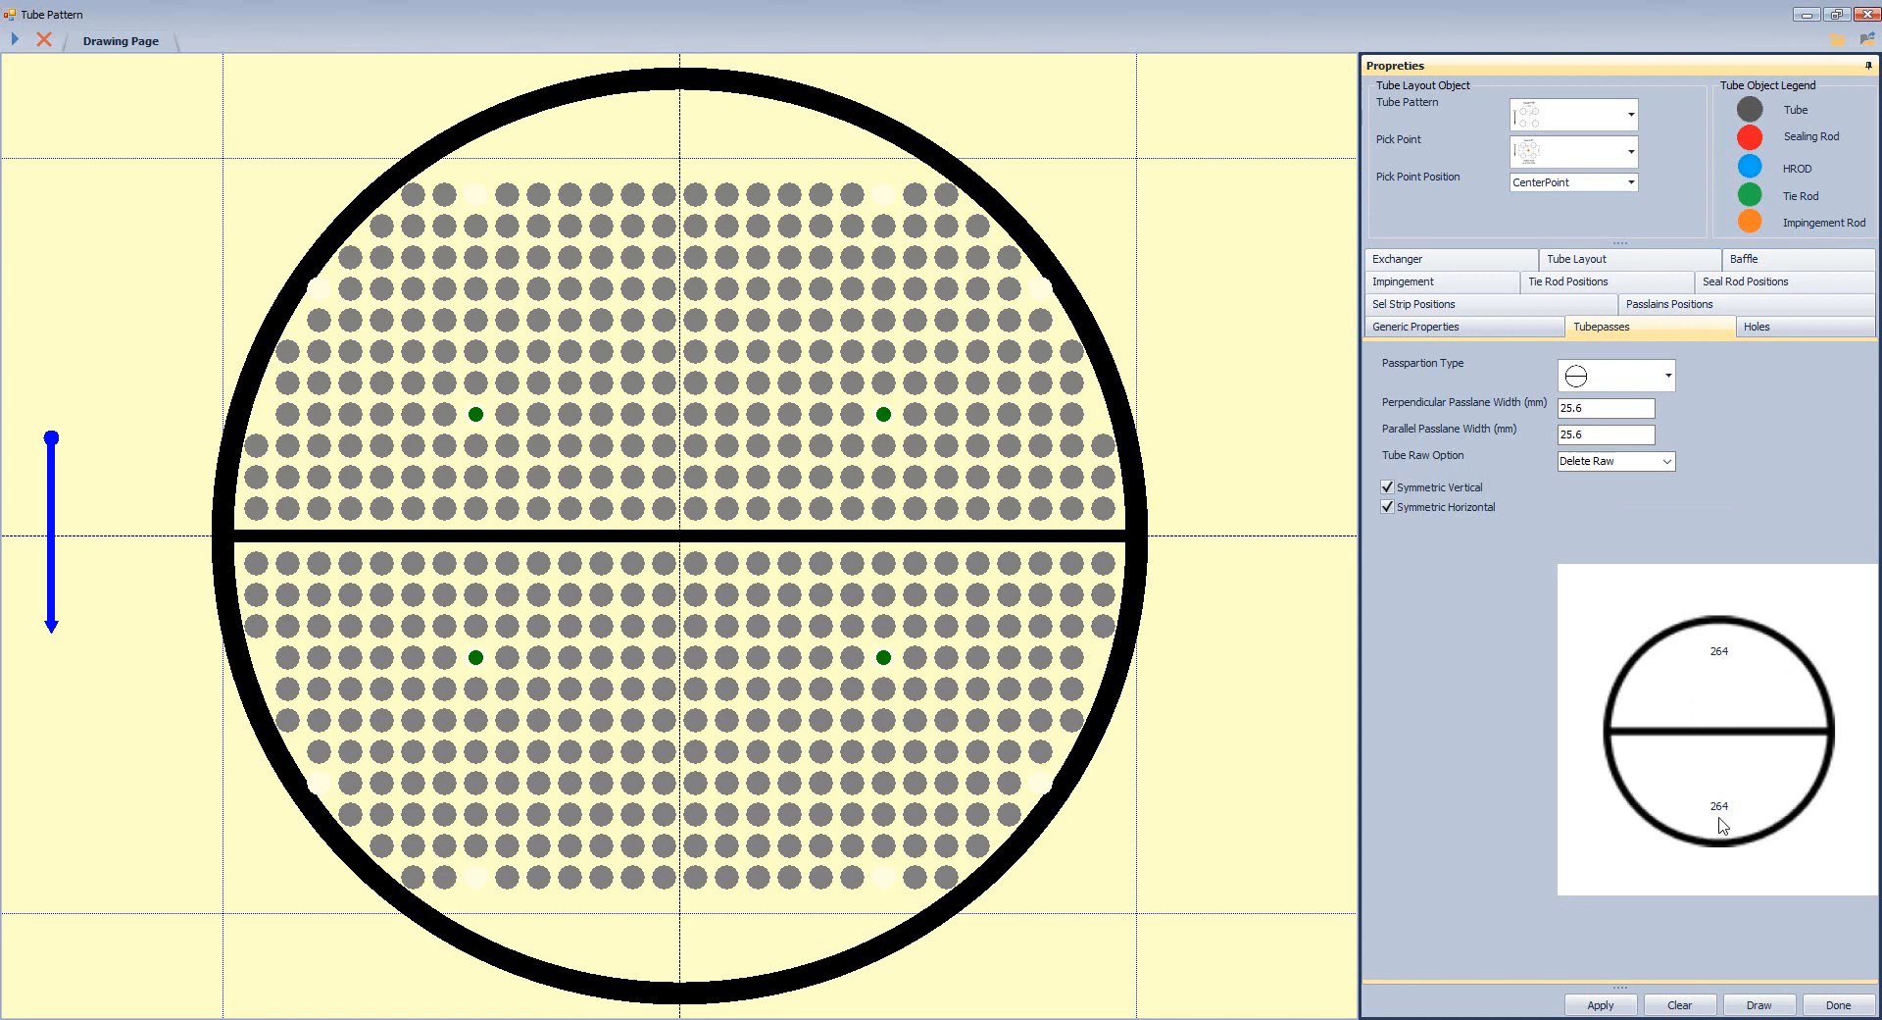
{"action": "key", "text": "XF86Calculator"}
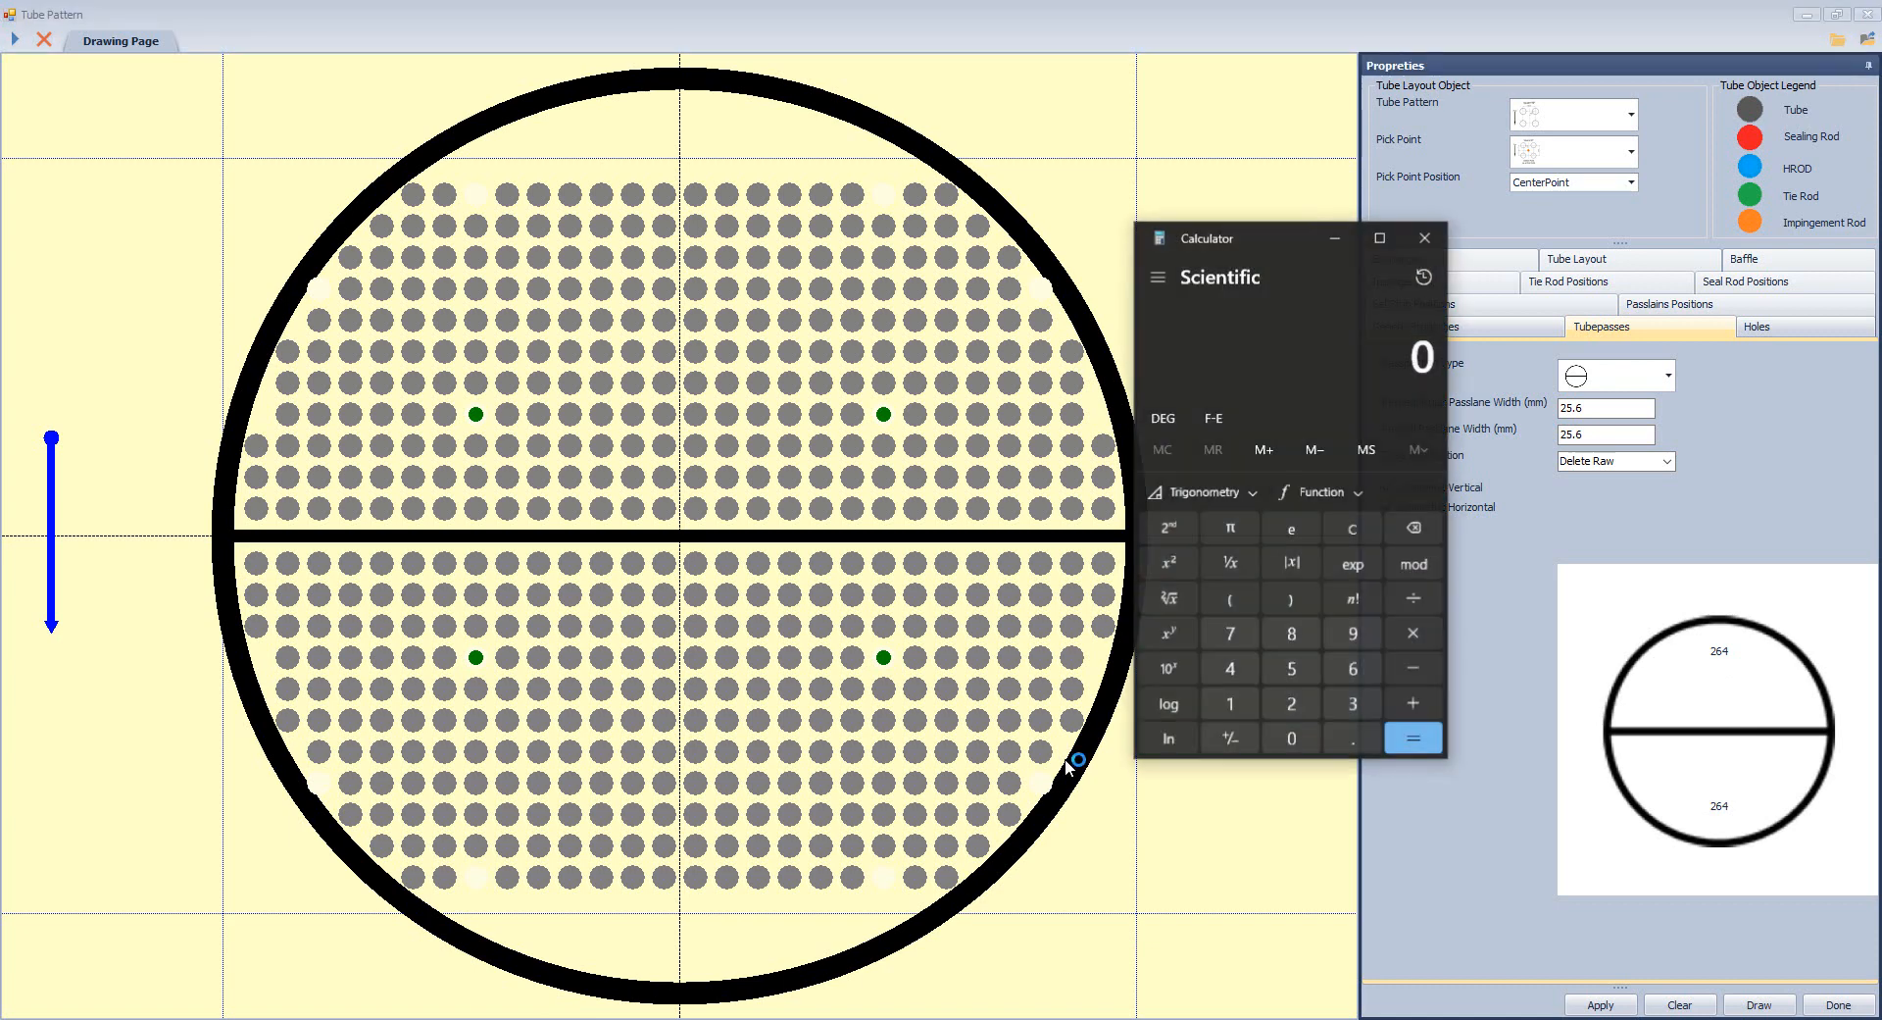
{"action": "type", "text": "264*2"}
{"action": "key", "text": "Return"}
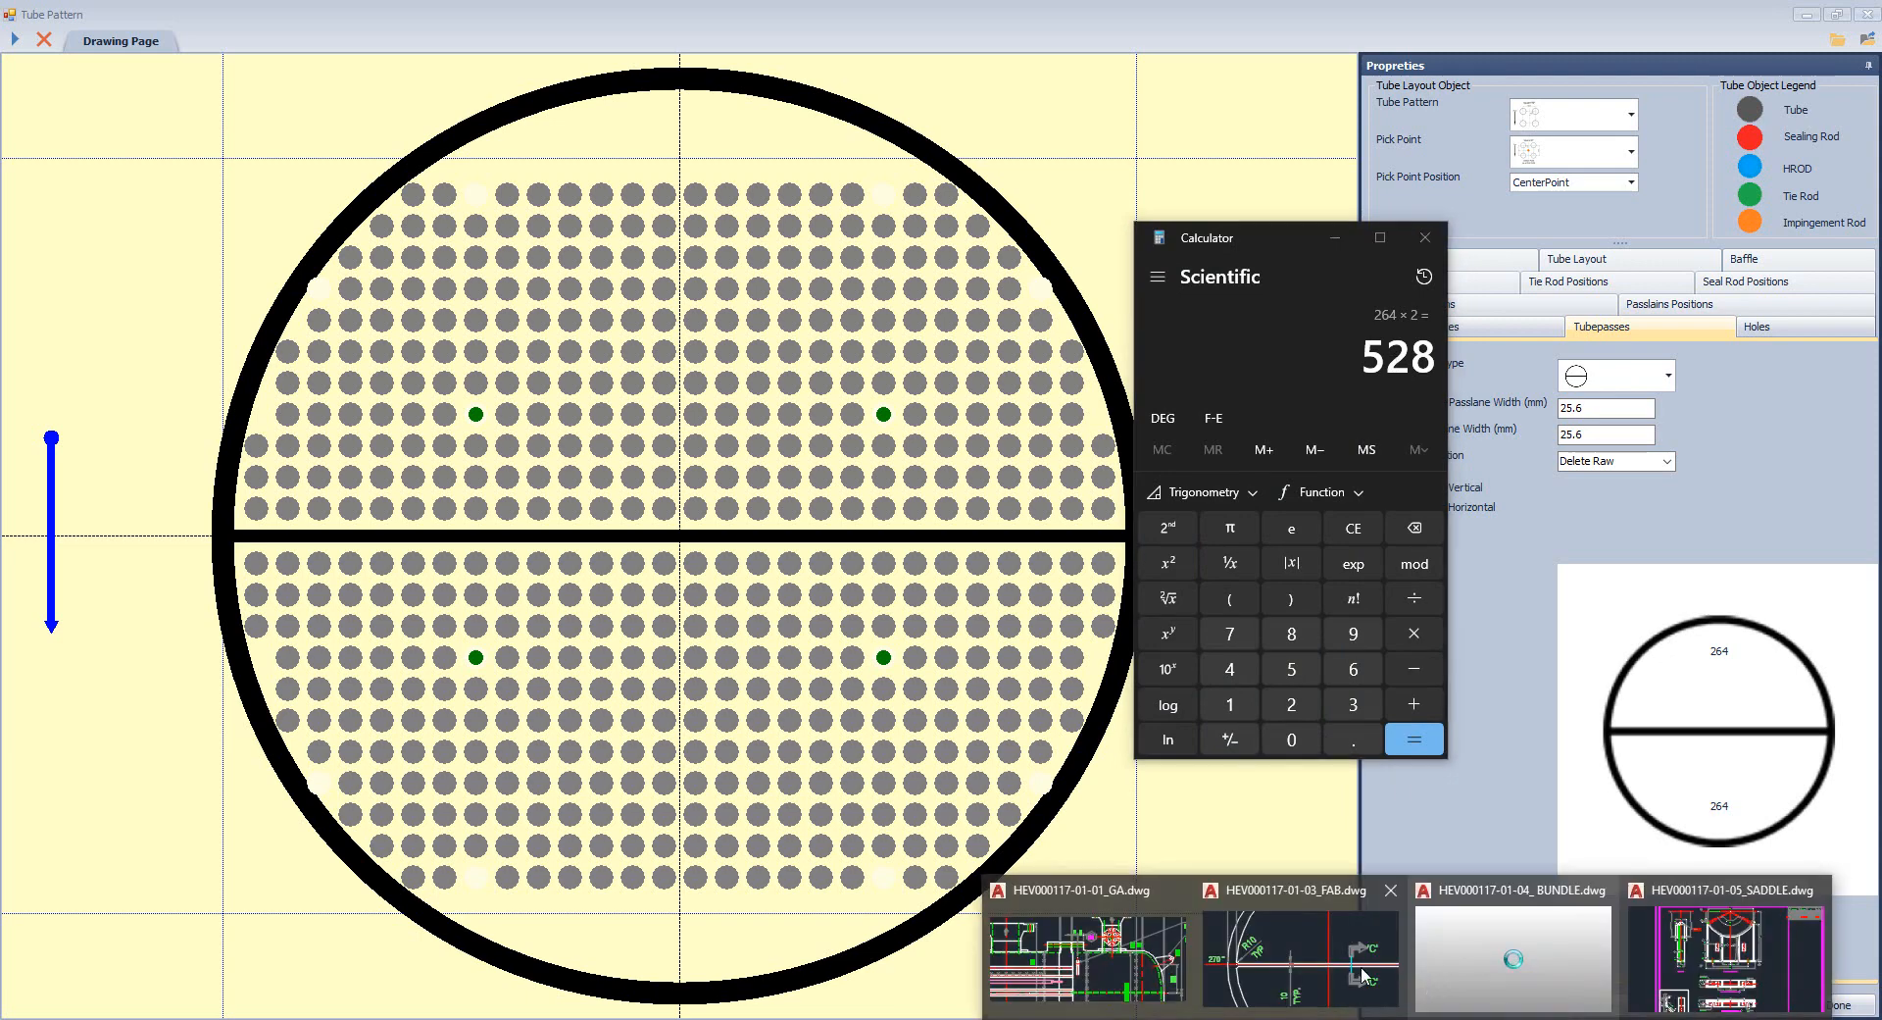
Switch to the AutoCAD bundle drawing and read the note giving the number of tube holes and the tube pitch.
{"action": "left_click", "coordinate": [1515, 941]}
{"action": "scroll", "coordinate": [864, 679], "scroll_direction": "up", "scroll_amount": 6}
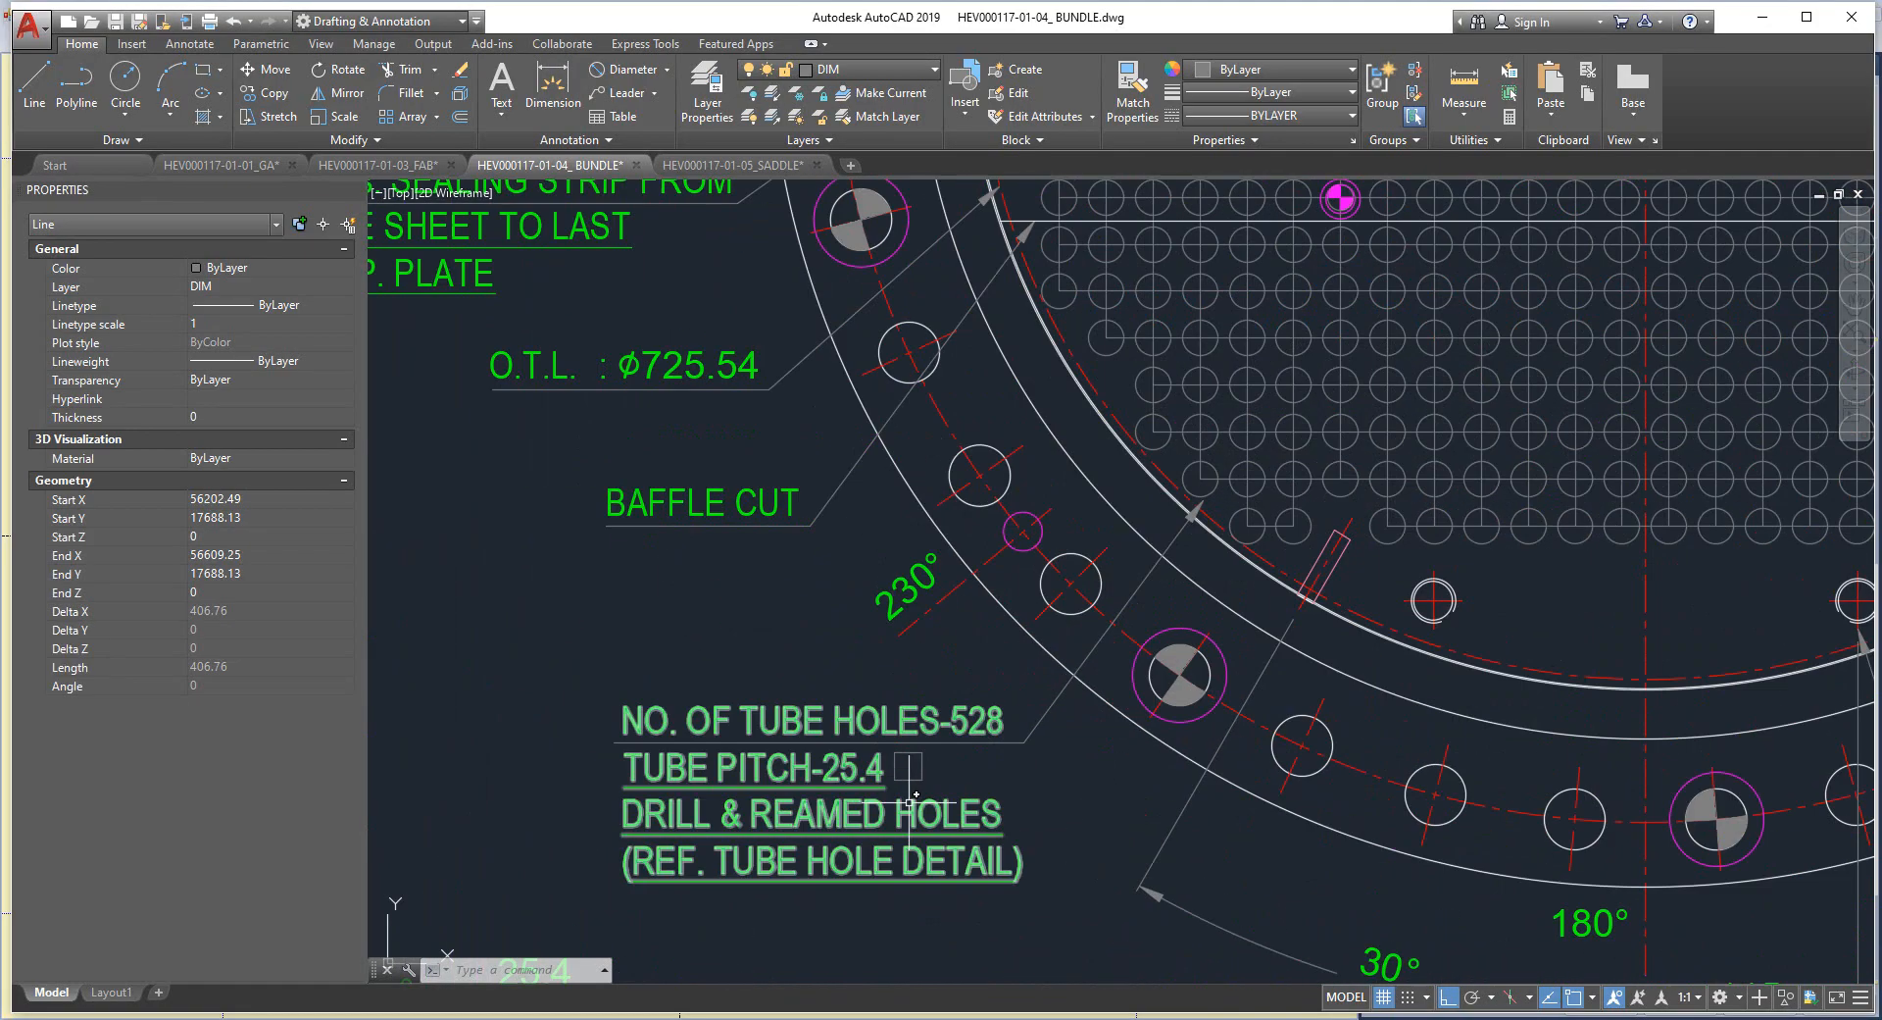
{"action": "mouse_move", "coordinate": [622, 531]}
{"action": "left_mouse_down"}
{"action": "mouse_move", "coordinate": [1442, 958]}
{"action": "mouse_move", "coordinate": [1215, 549]}
{"action": "left_mouse_up"}
{"action": "left_click", "coordinate": [1243, 498]}
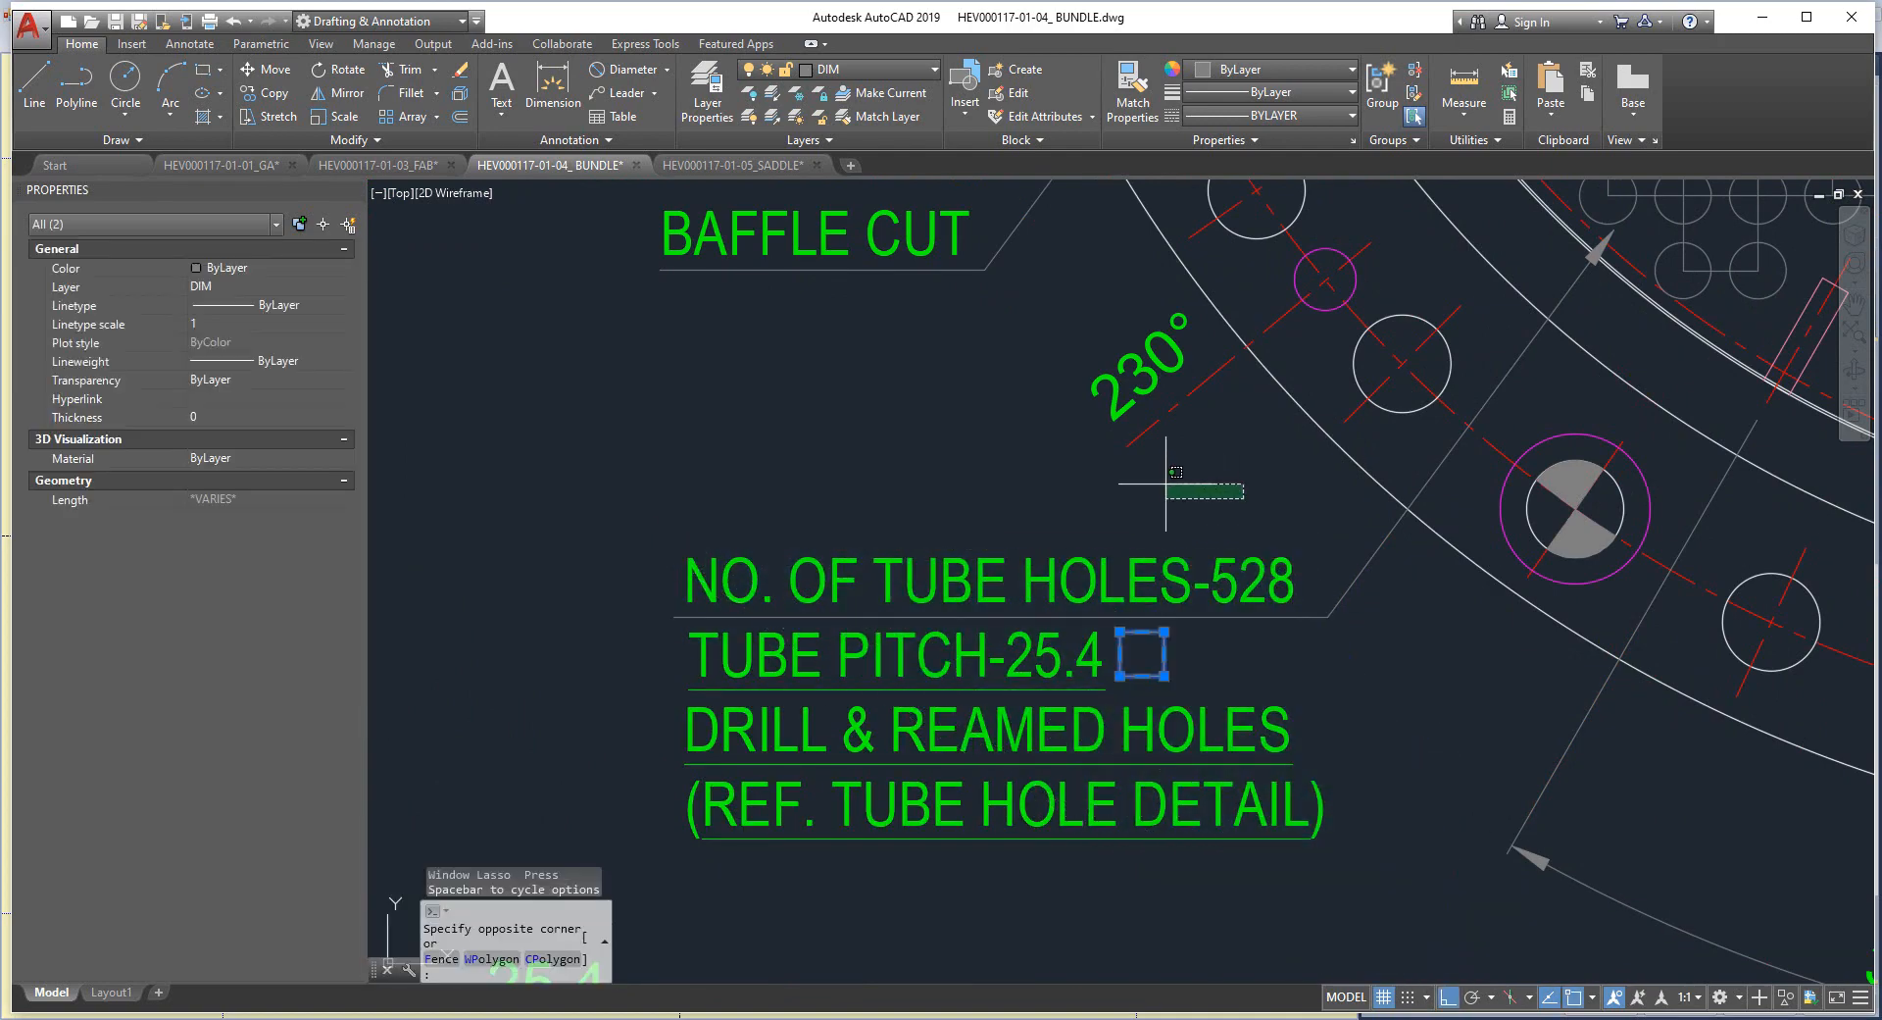
{"action": "left_click", "coordinate": [1313, 637]}
{"action": "key", "text": "Escape"}
{"action": "scroll", "coordinate": [1319, 650], "scroll_direction": "down", "scroll_amount": 6}
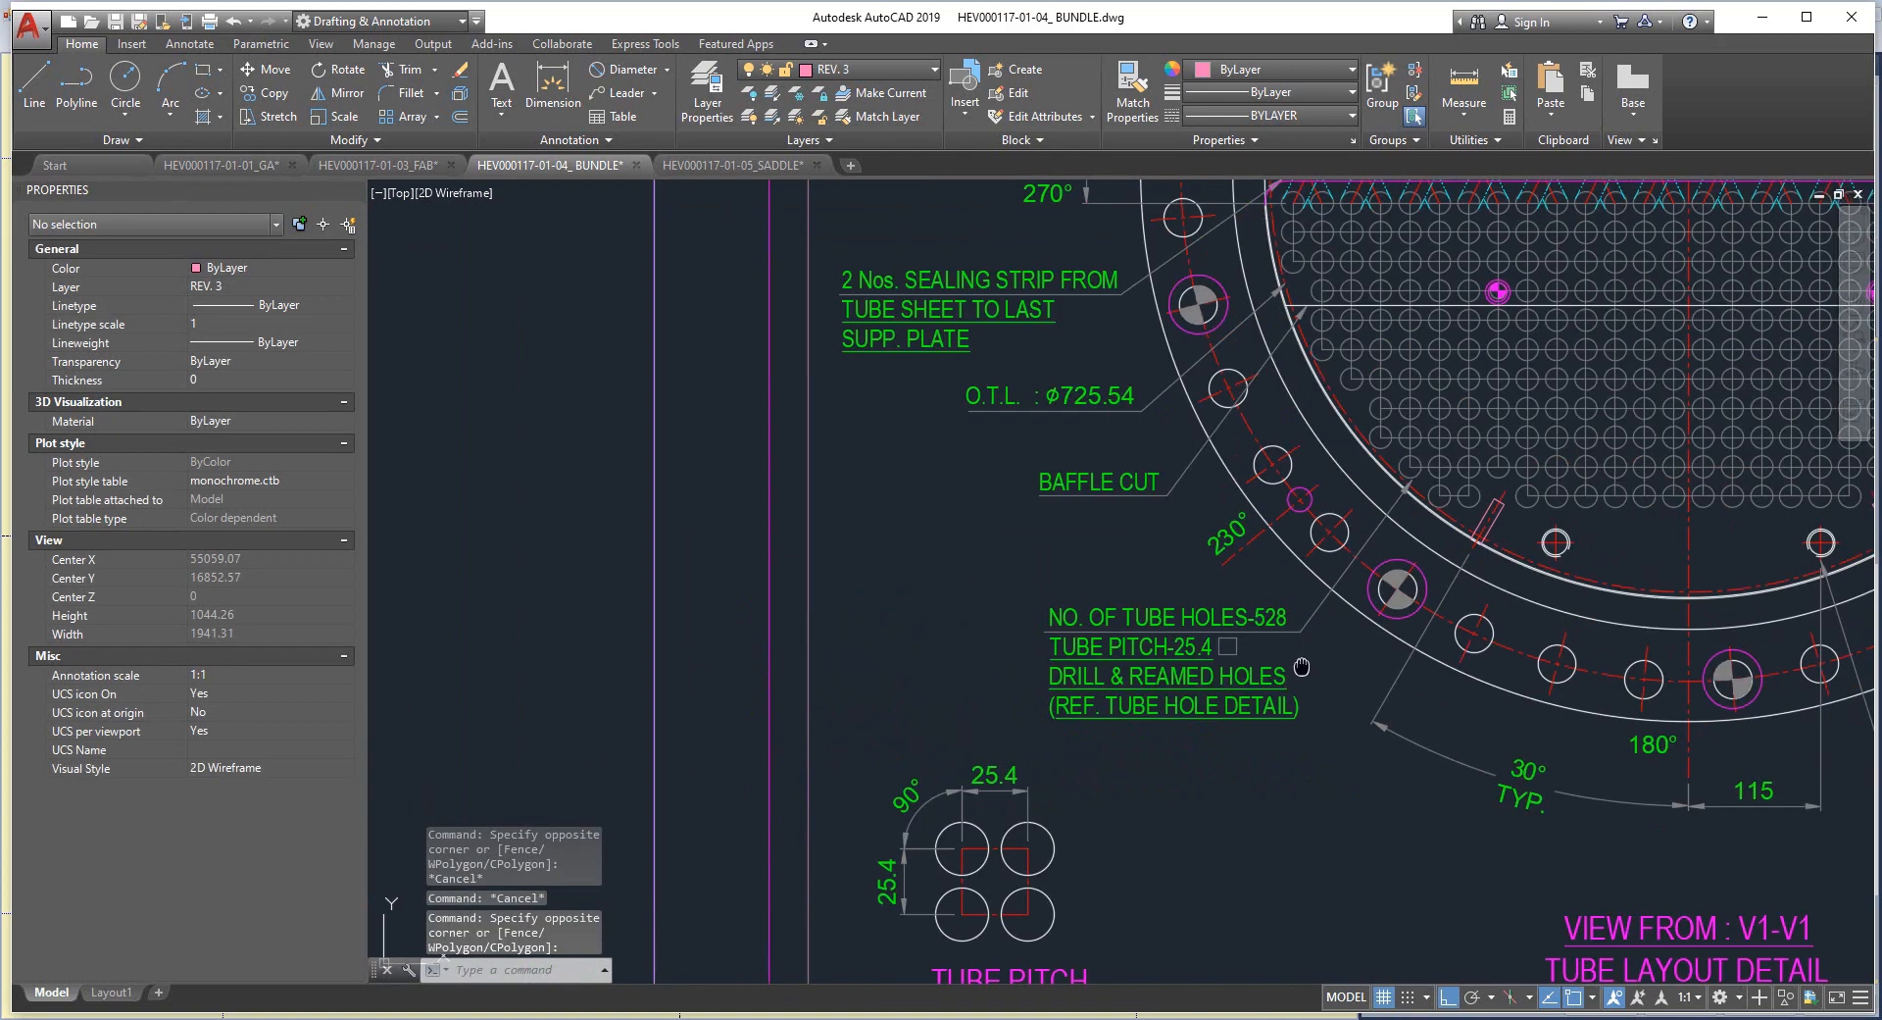
Switch back to the Tube Pattern window and save the tube layout to file.
{"action": "mouse_move", "coordinate": [1554, 1009]}
{"action": "left_click", "coordinate": [1657, 956]}
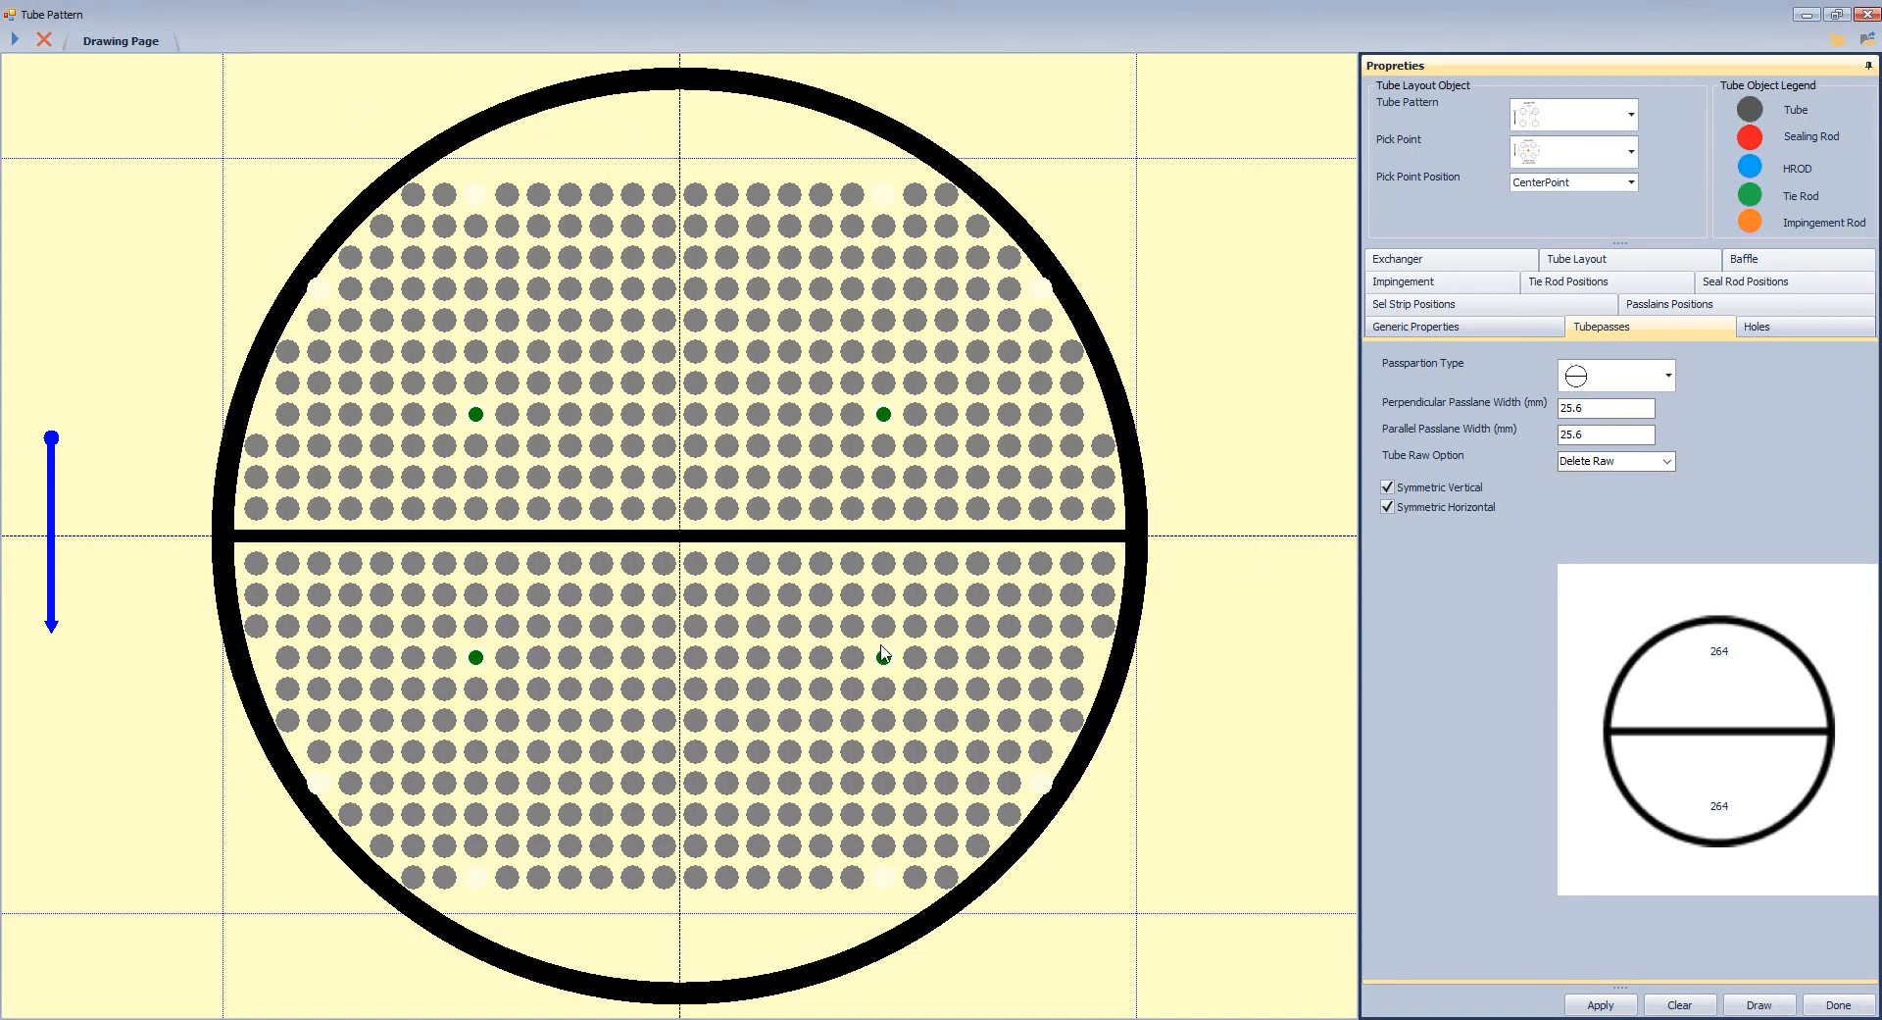
{"action": "left_click", "coordinate": [1866, 41]}
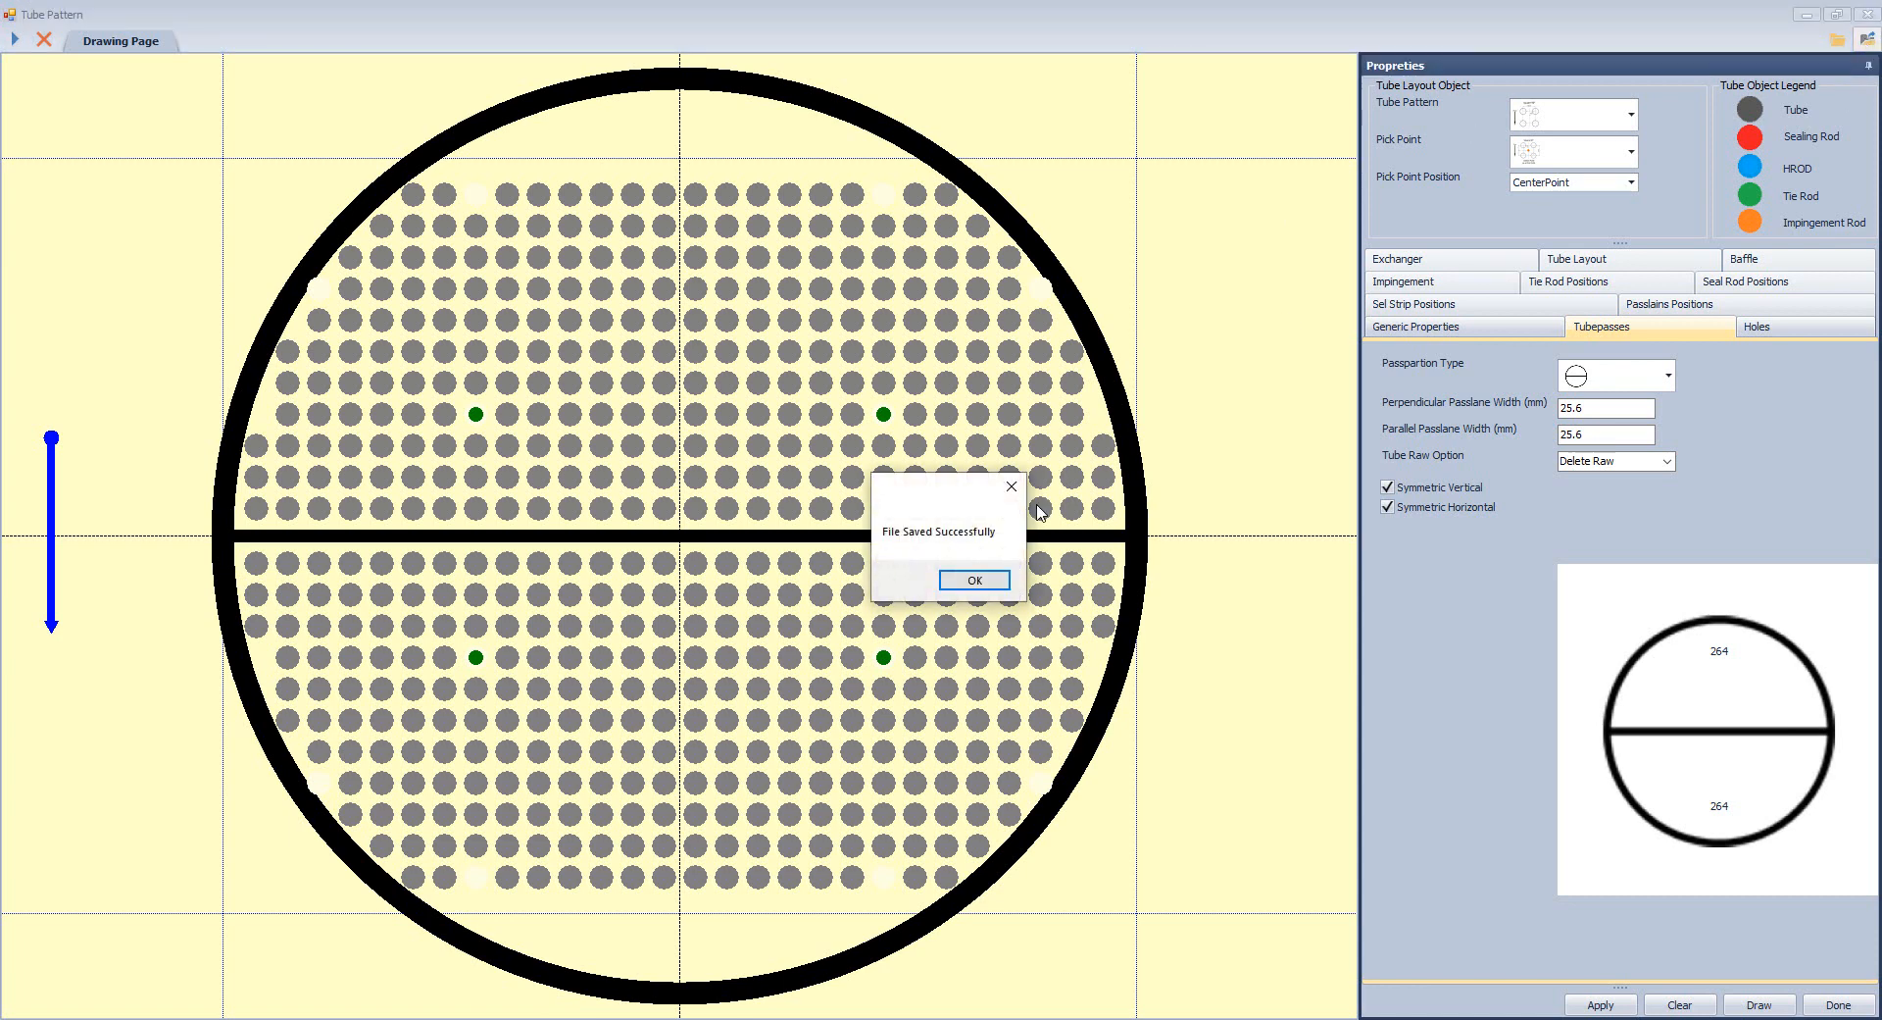
{"action": "left_click", "coordinate": [974, 580]}
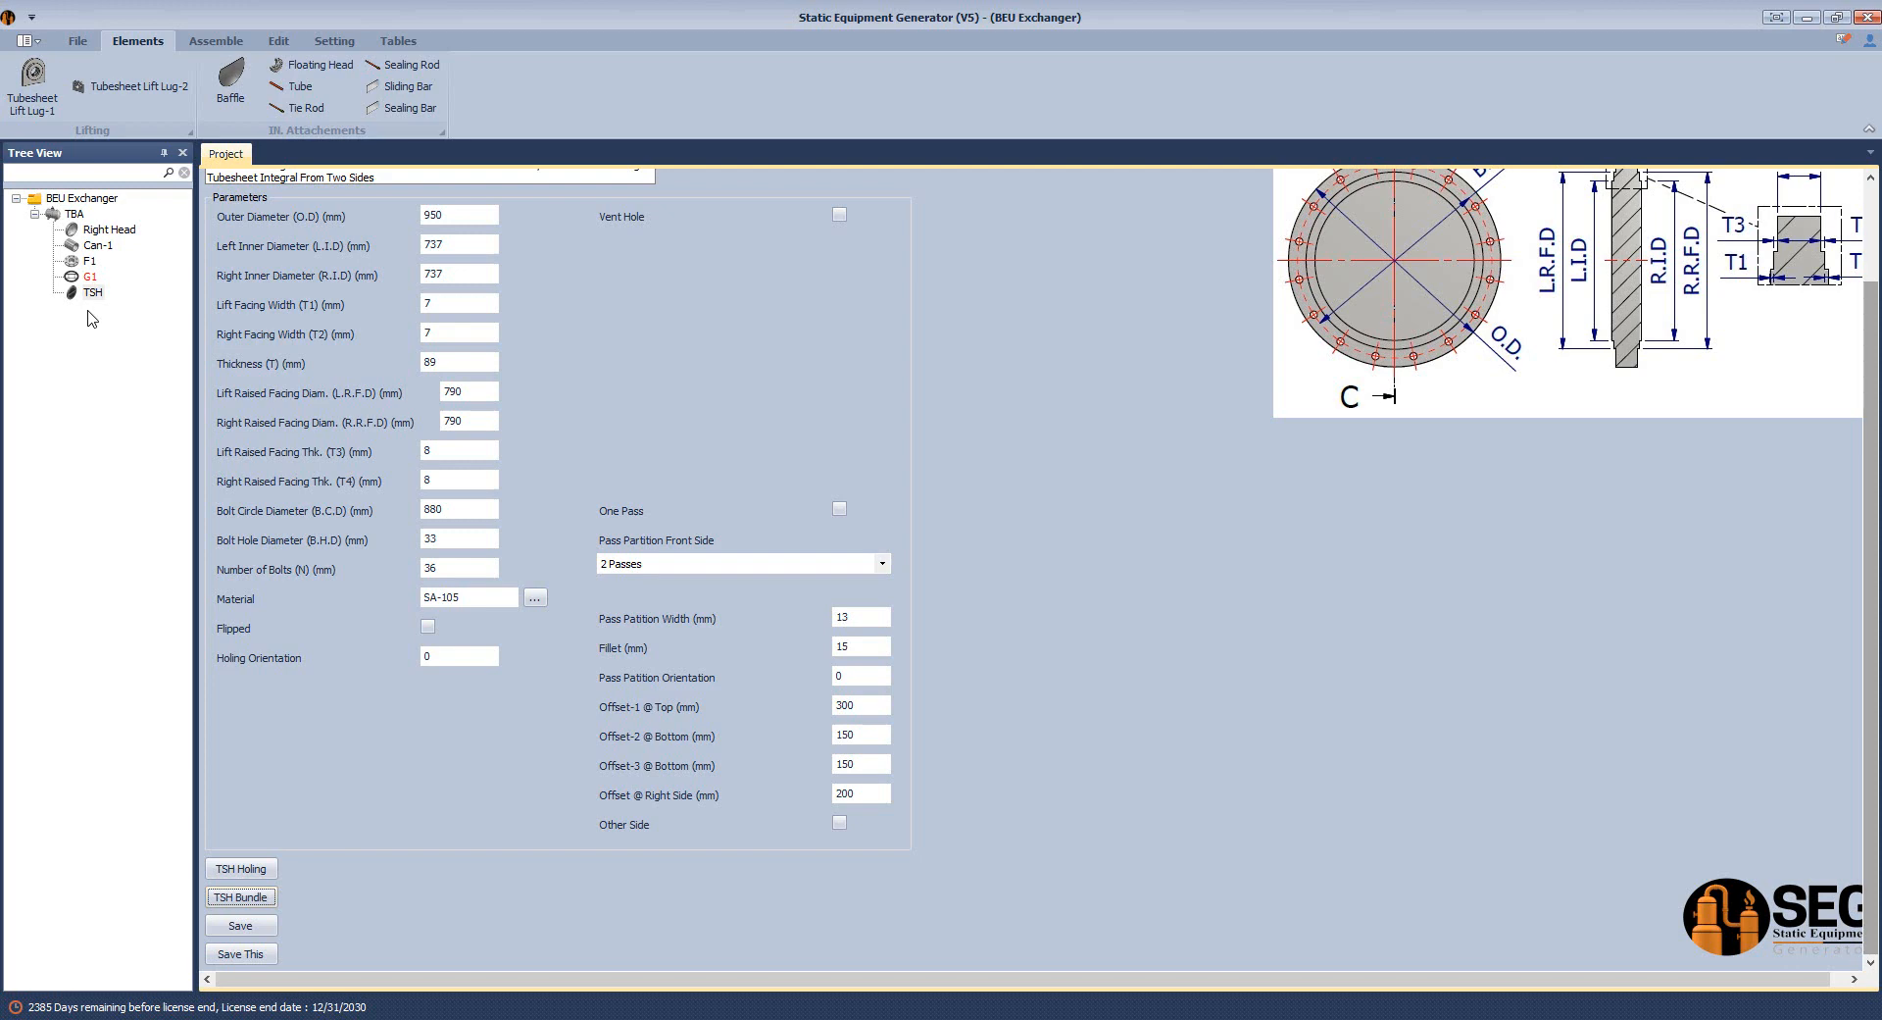
Add a tube part named Tube under TSH in Static Equipment Generator and set its type to Bended Tube.
{"action": "left_click", "coordinate": [297, 87]}
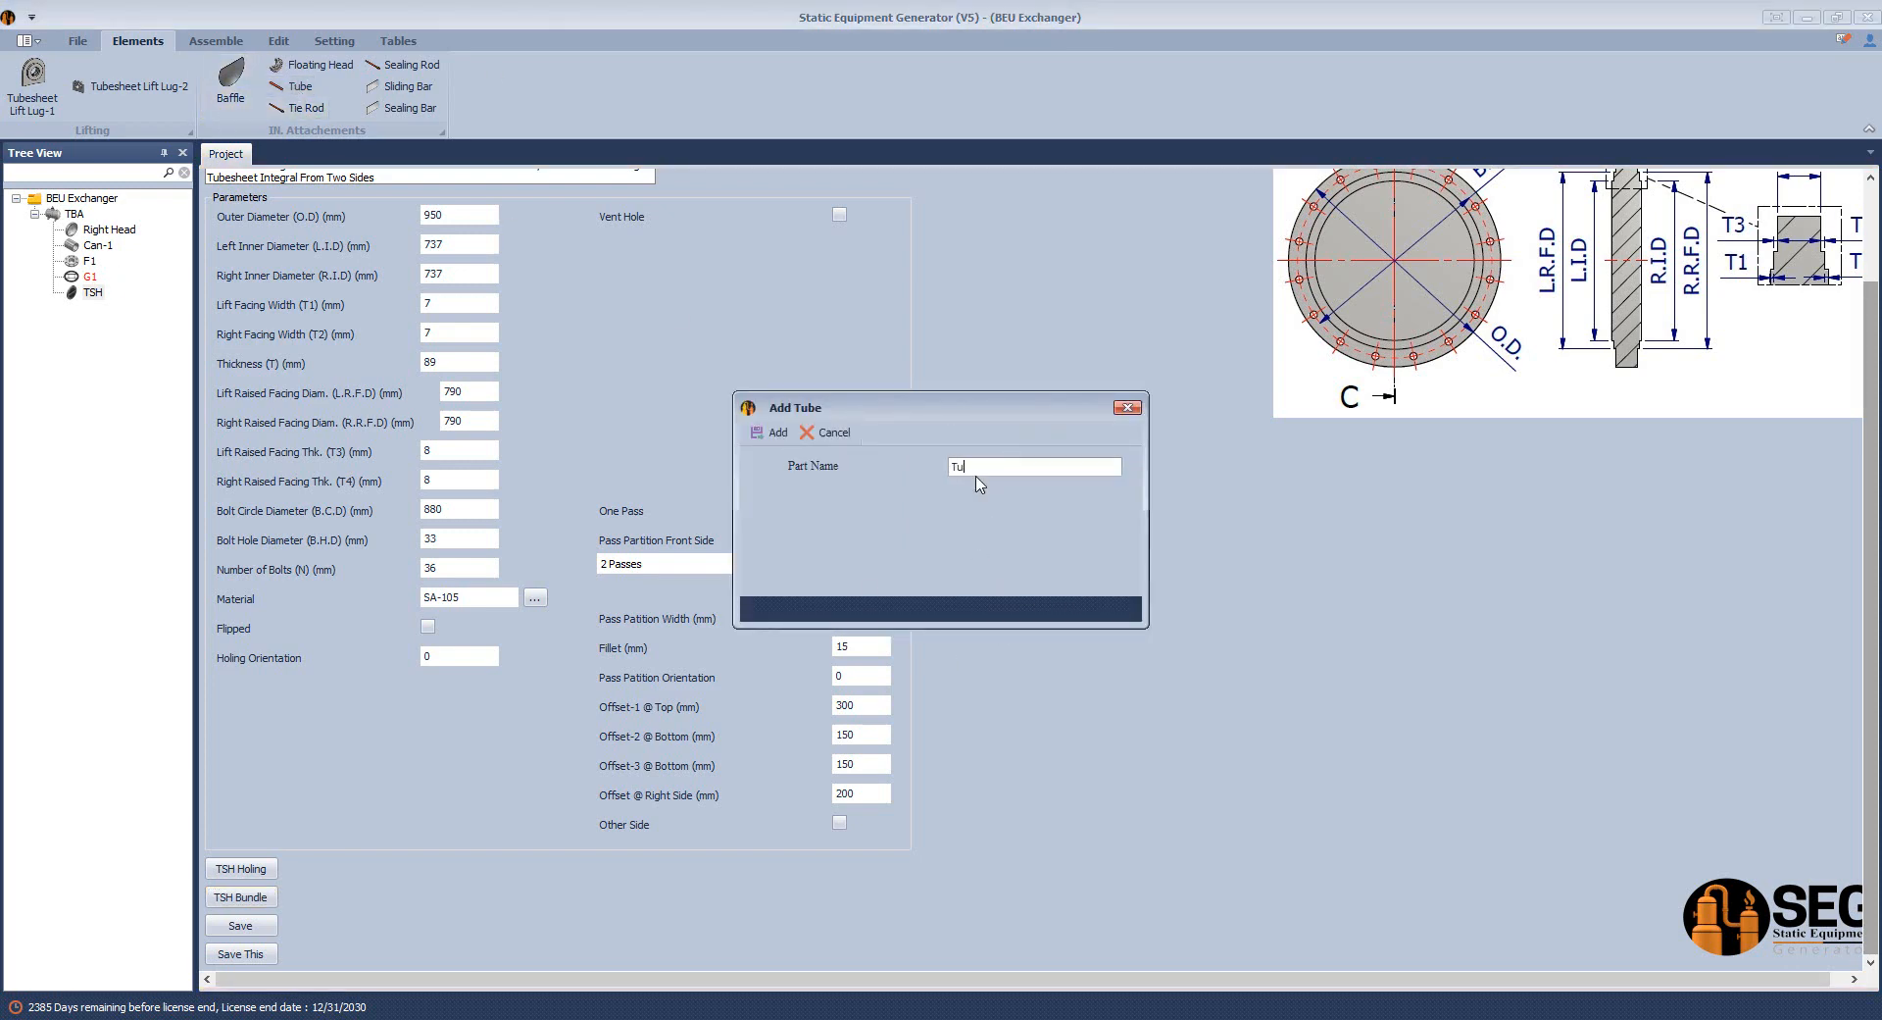
{"action": "key", "text": "Return"}
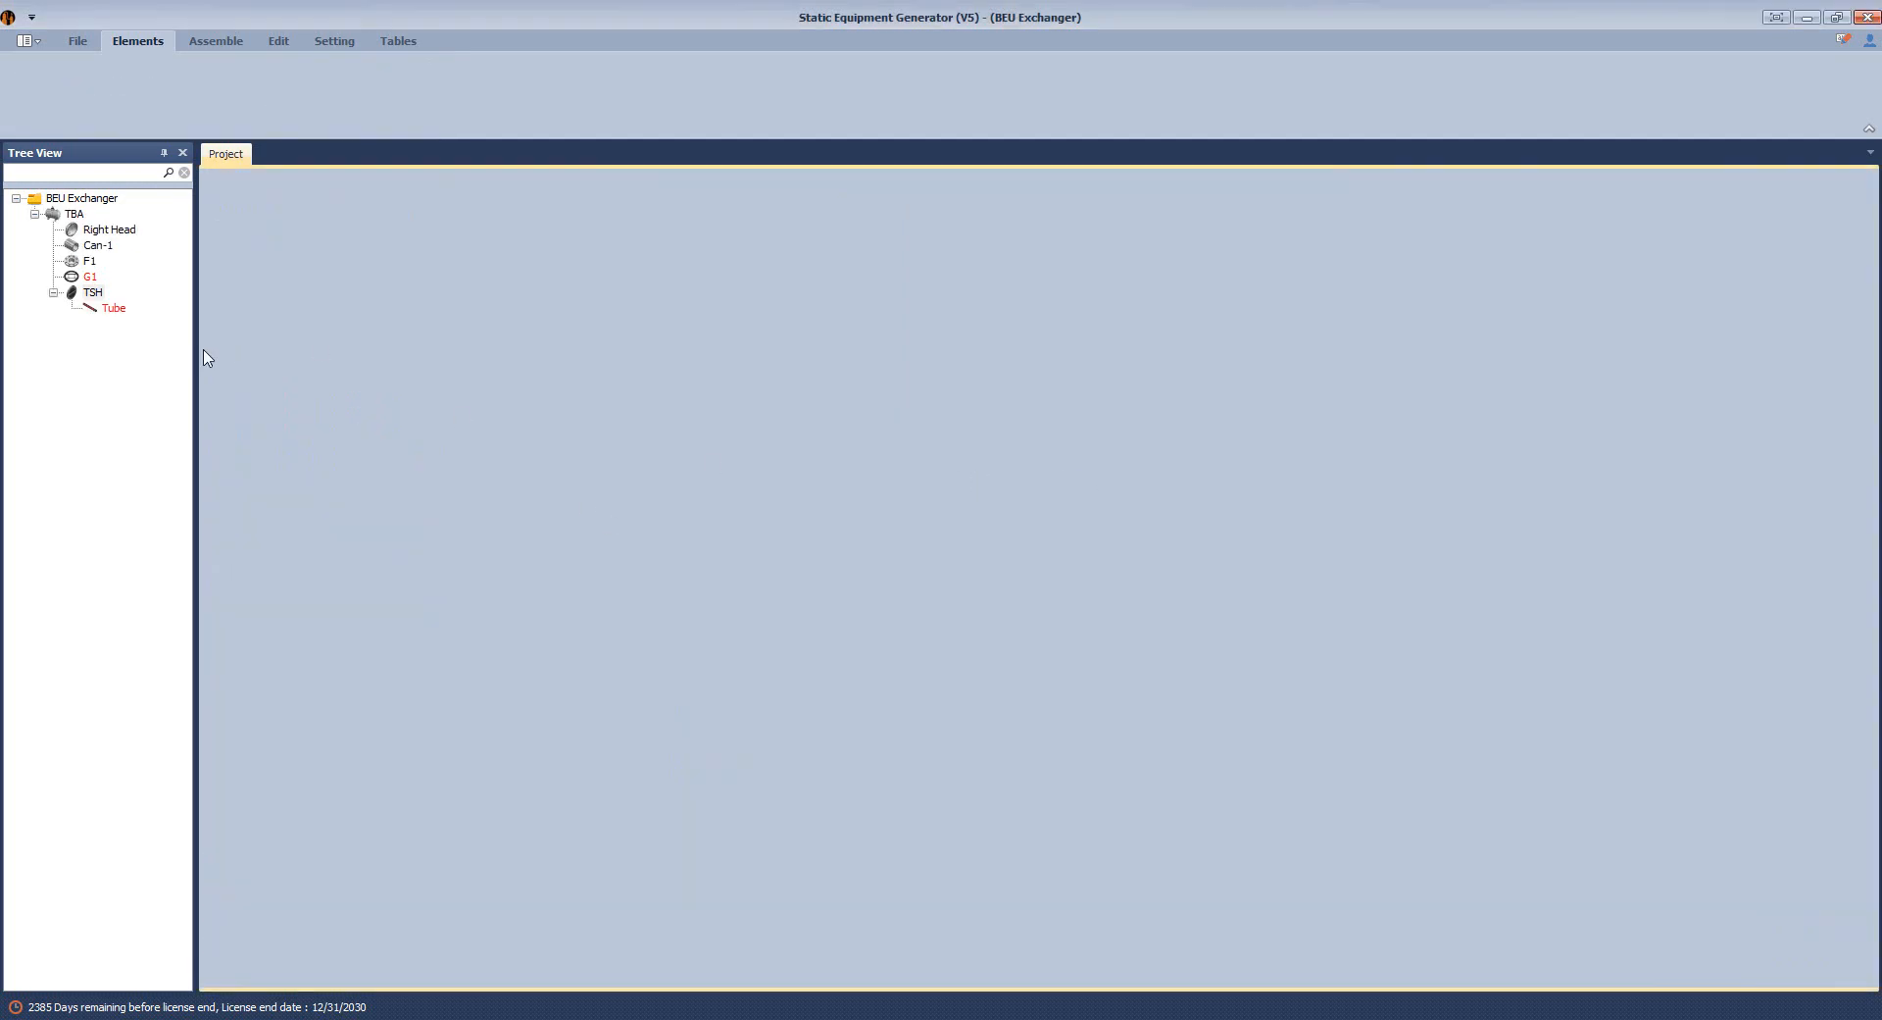
{"action": "left_click", "coordinate": [113, 308]}
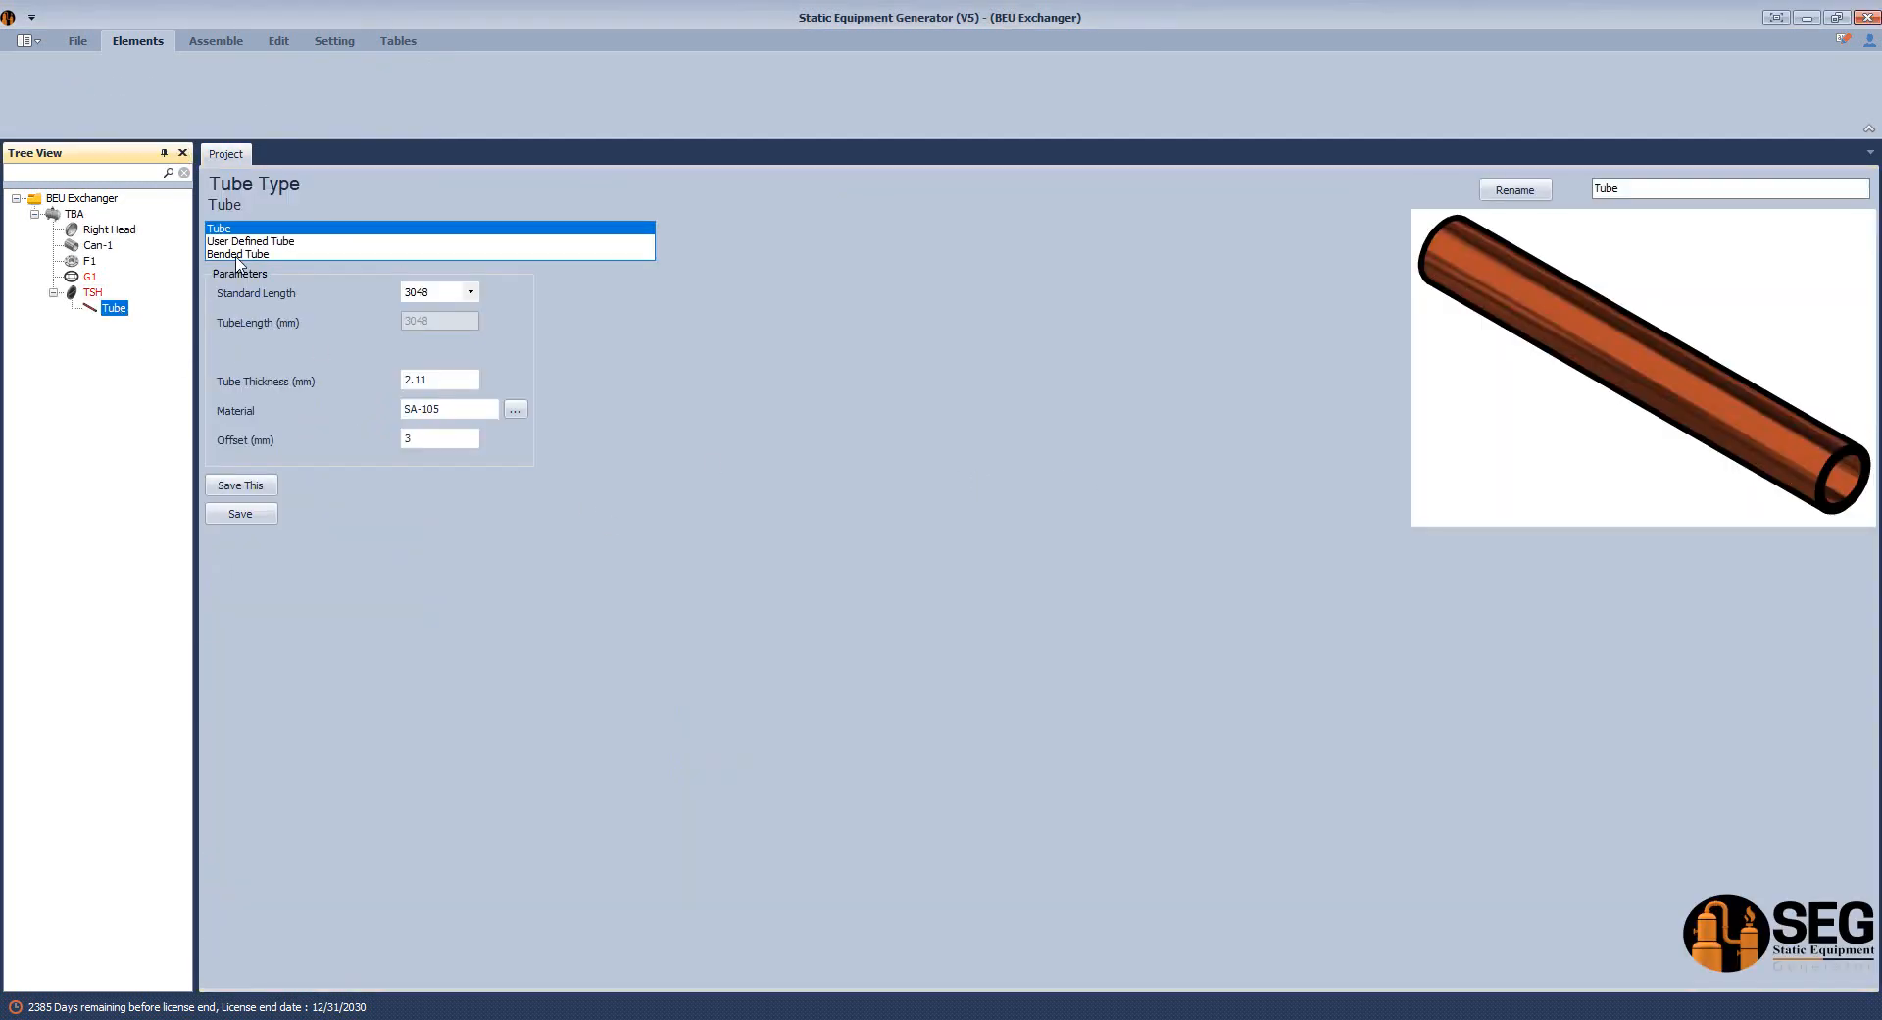
{"action": "left_click", "coordinate": [238, 254]}
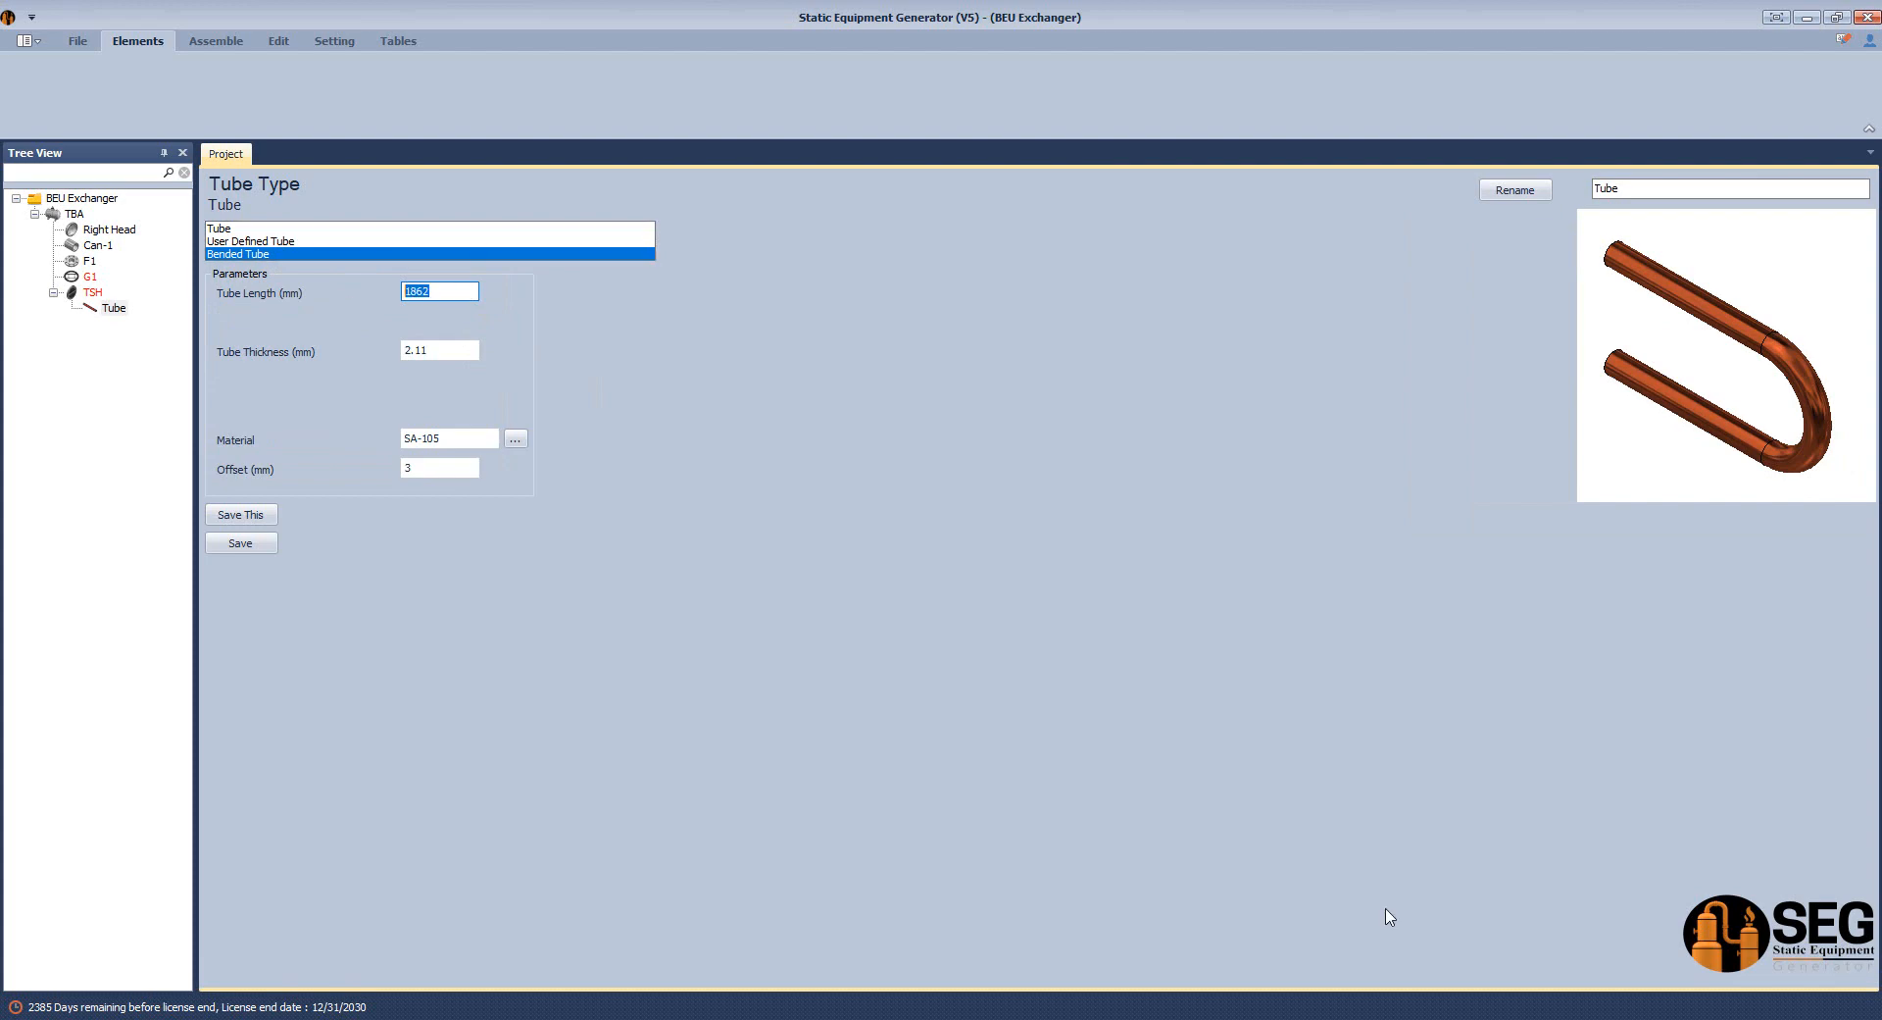
Switch to the AutoCAD bundle drawing and read the straight tube length notes above the tube bundle elevation.
{"action": "left_click", "coordinate": [1505, 953]}
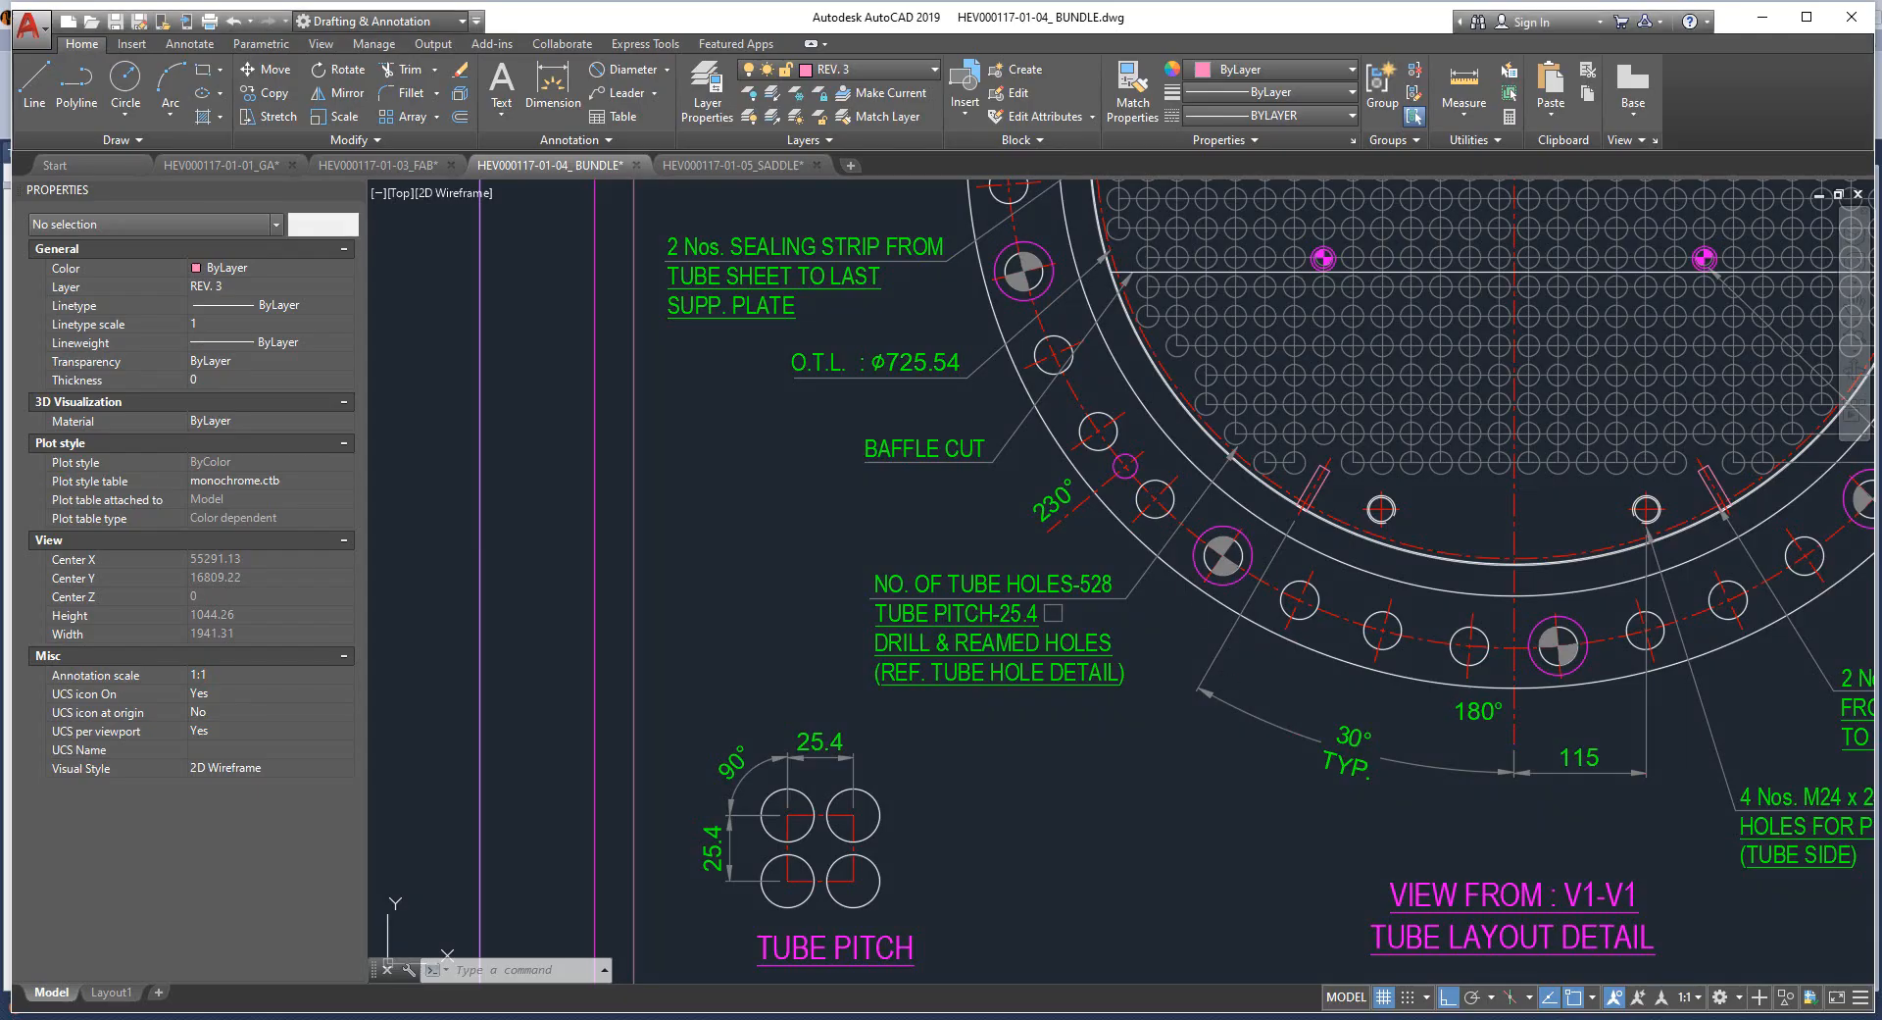
{"action": "scroll", "coordinate": [1133, 484], "scroll_direction": "up", "scroll_amount": 5}
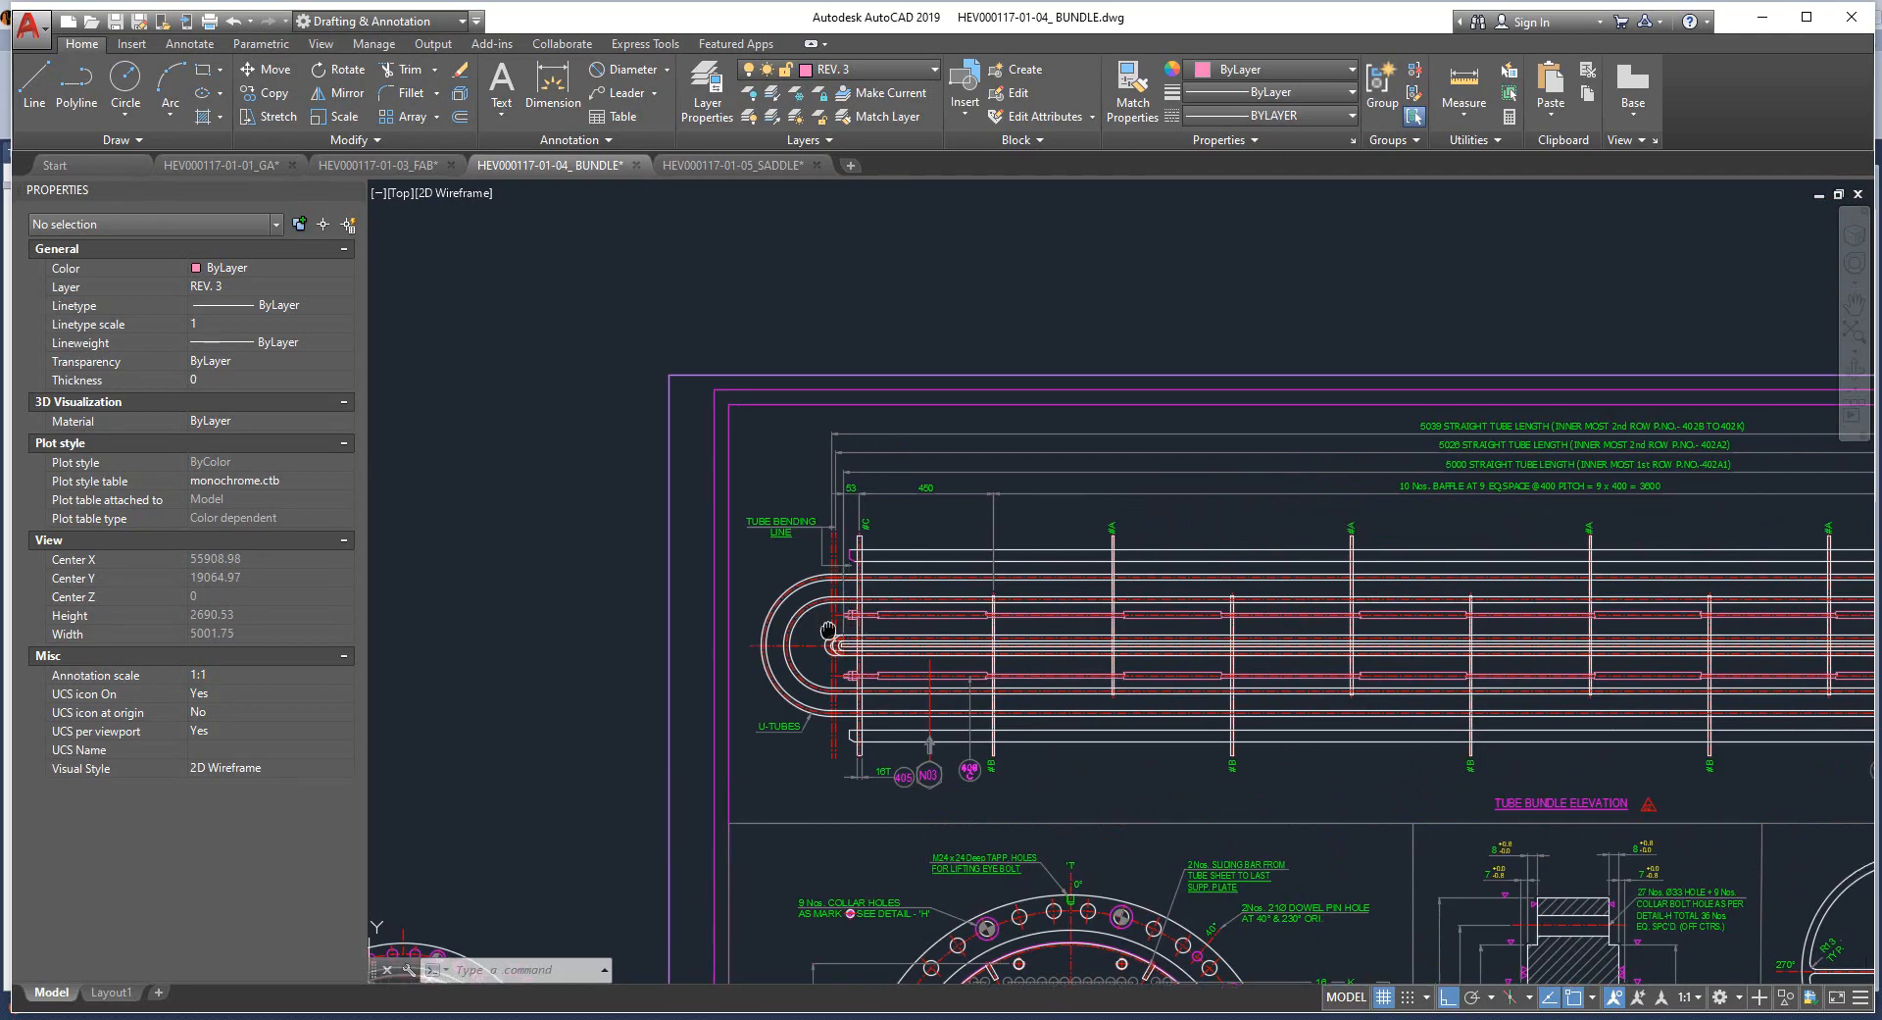
{"action": "scroll", "coordinate": [1110, 604], "scroll_direction": "up", "scroll_amount": 3}
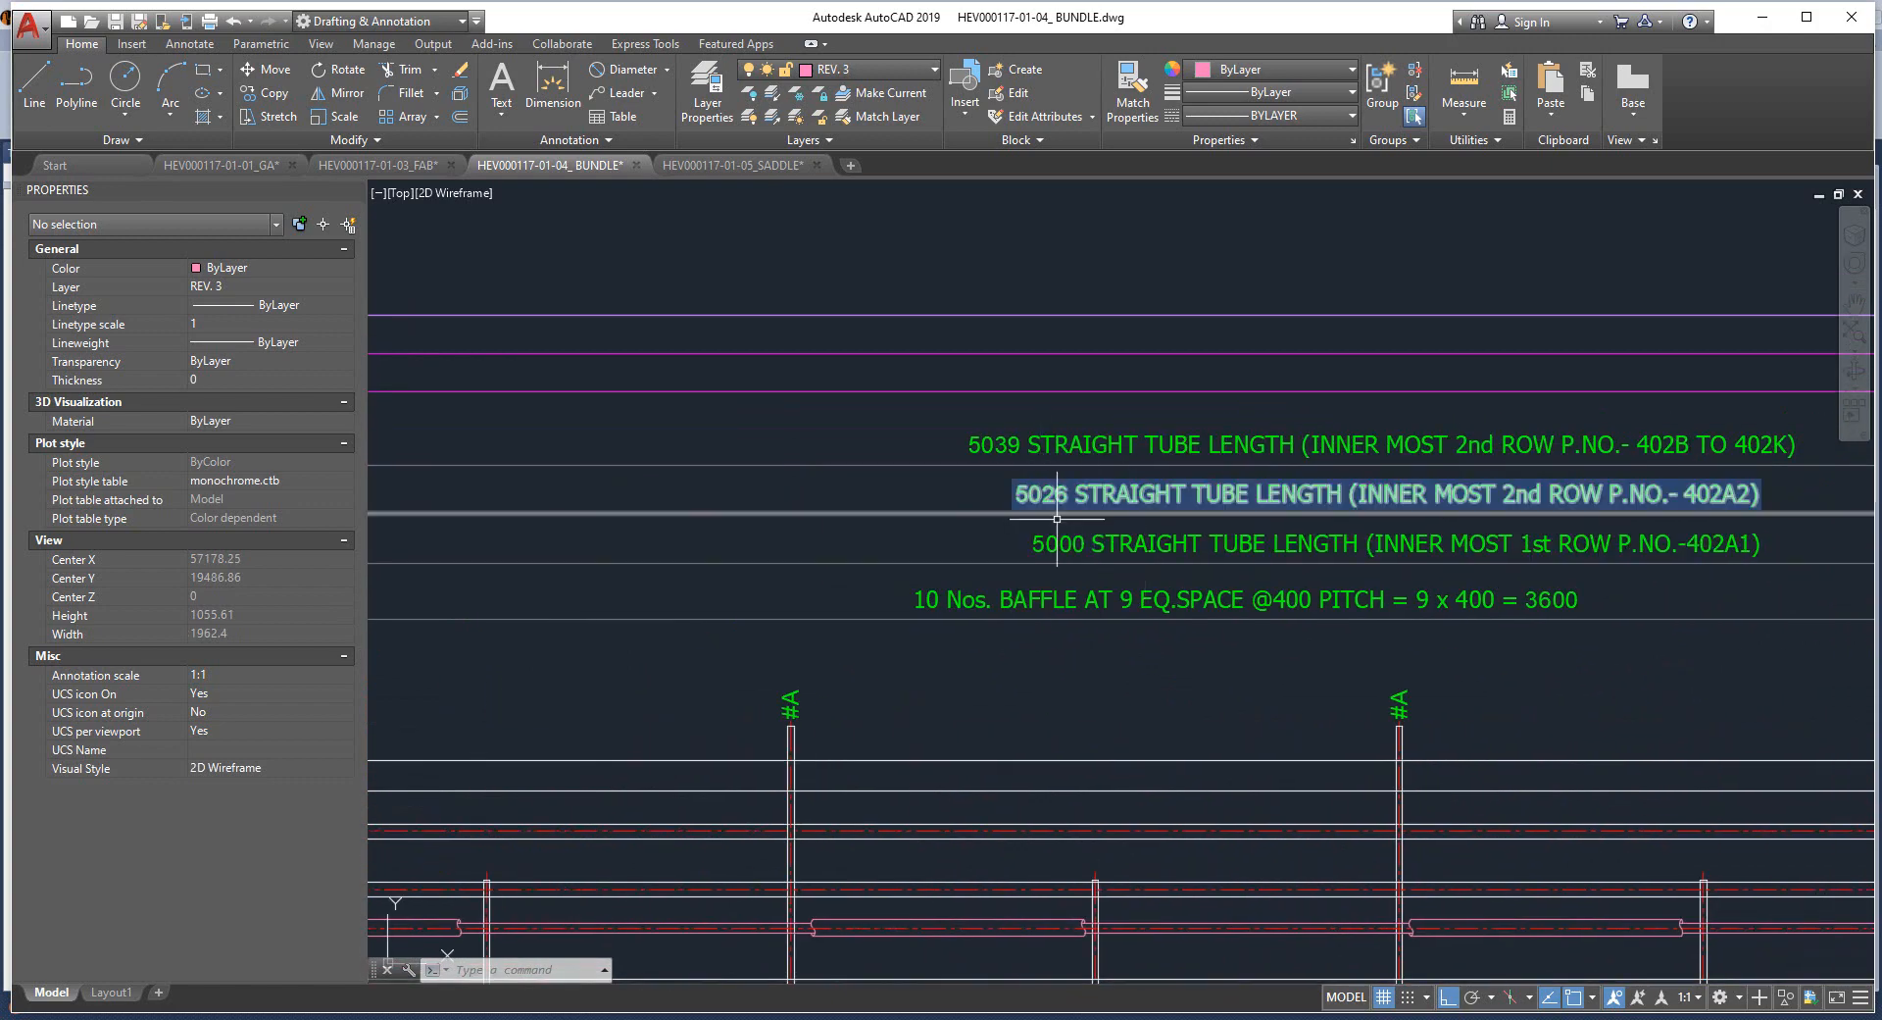
{"action": "scroll", "coordinate": [1032, 489], "scroll_direction": "up", "scroll_amount": 1}
{"action": "scroll", "coordinate": [1032, 488], "scroll_direction": "down", "scroll_amount": 4}
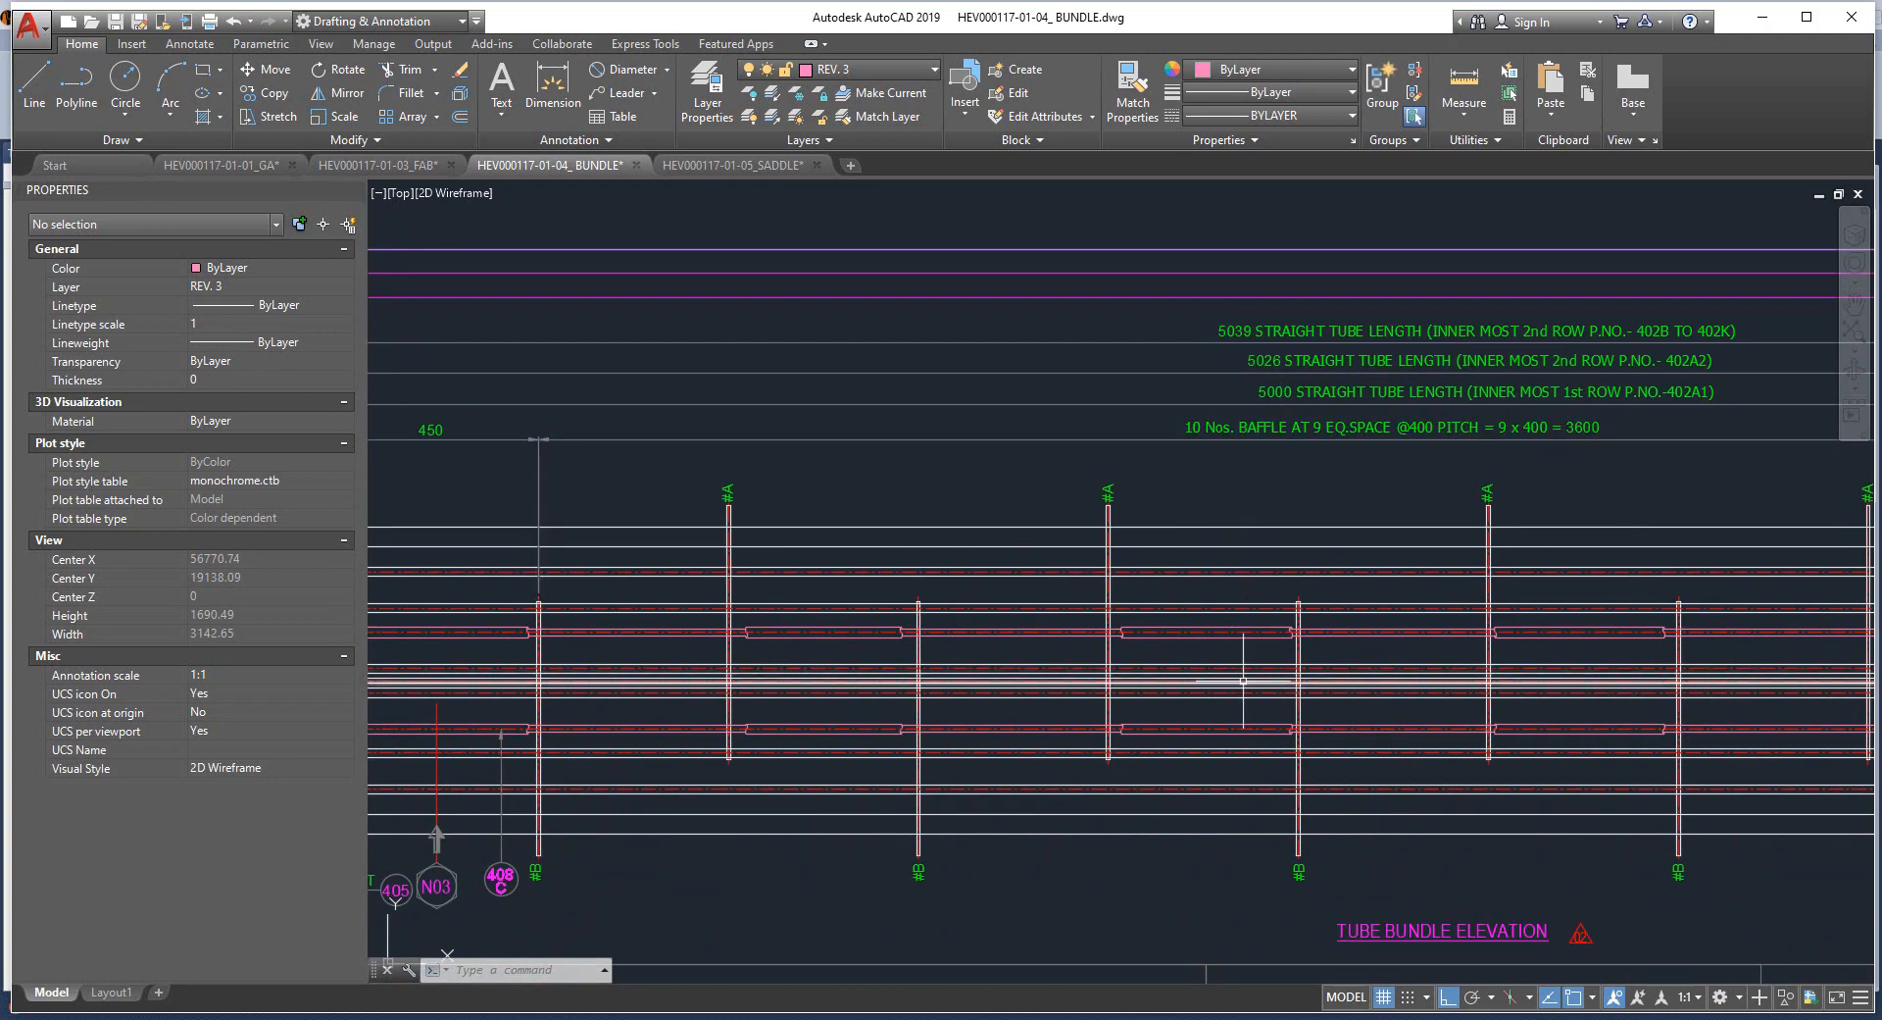
{"action": "mouse_move", "coordinate": [811, 665]}
{"action": "middle_mouse_down"}
{"action": "mouse_move", "coordinate": [1200, 560]}
{"action": "mouse_move", "coordinate": [917, 576]}
{"action": "middle_mouse_up"}
{"action": "scroll", "coordinate": [1433, 363], "scroll_direction": "up", "scroll_amount": 2}
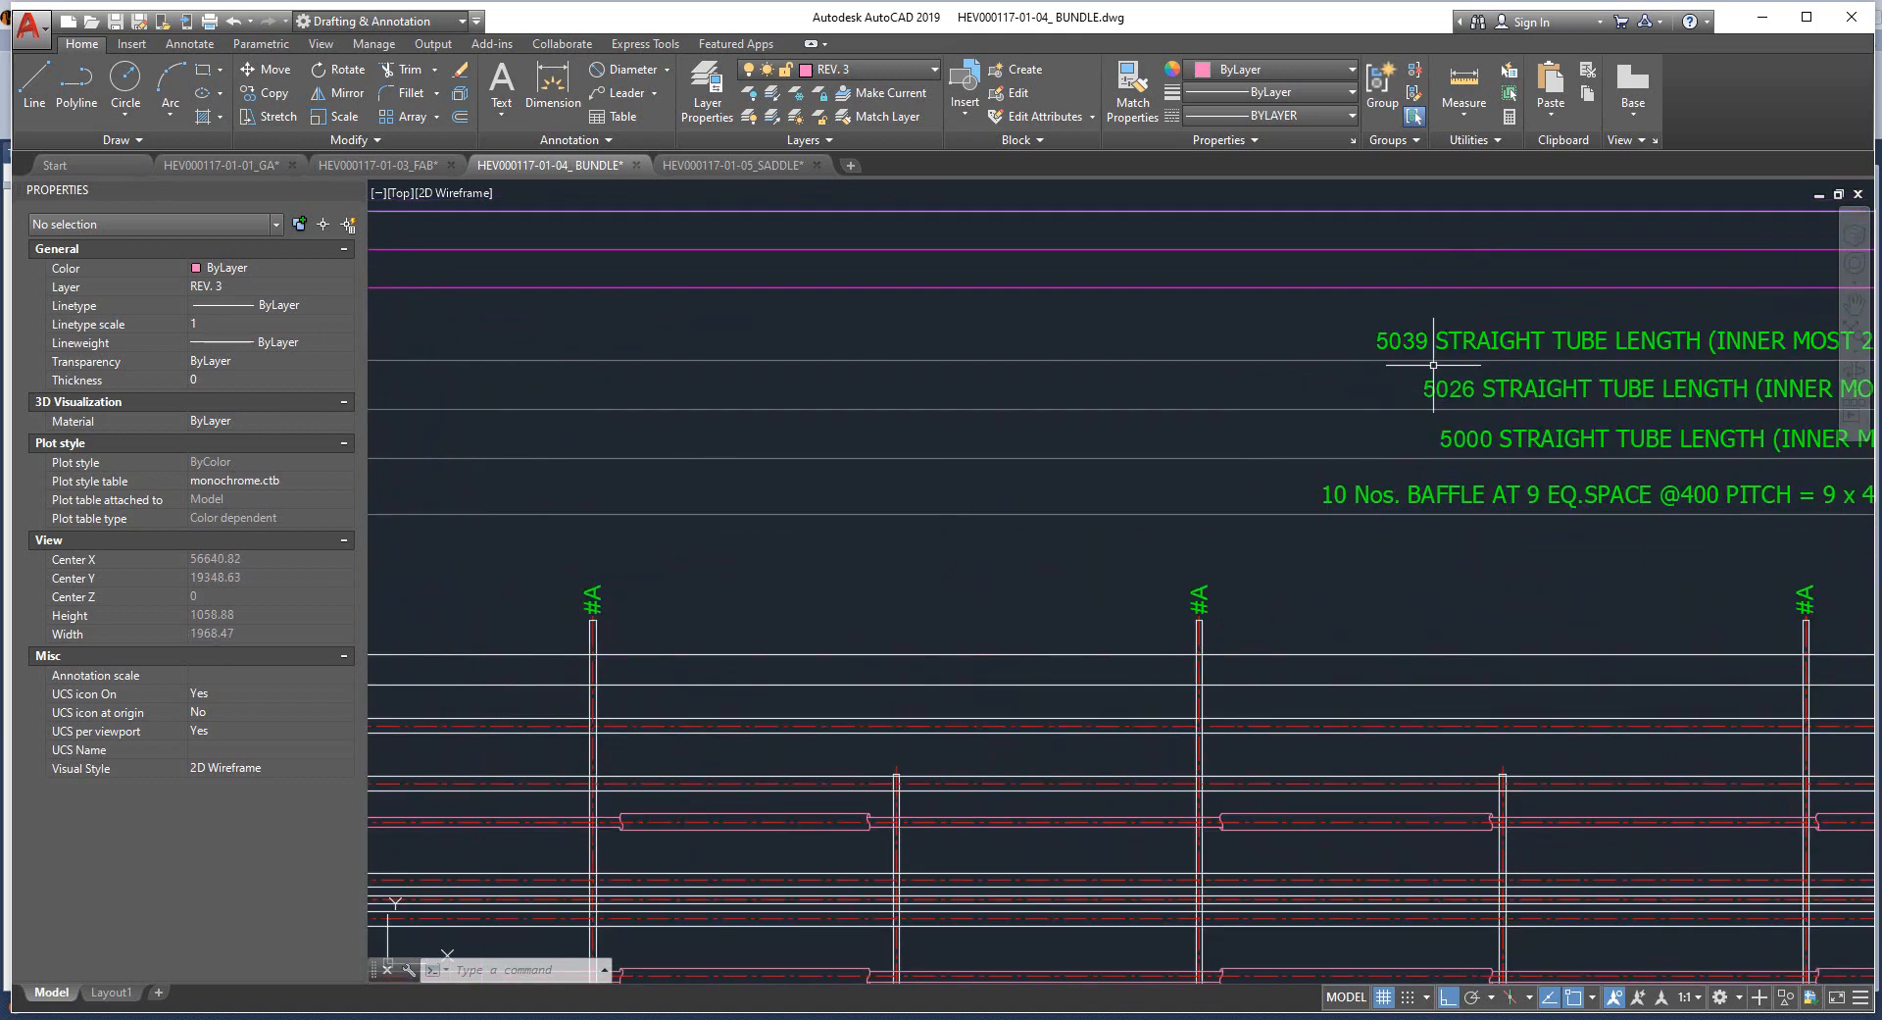
{"action": "scroll", "coordinate": [1393, 331], "scroll_direction": "up", "scroll_amount": 2}
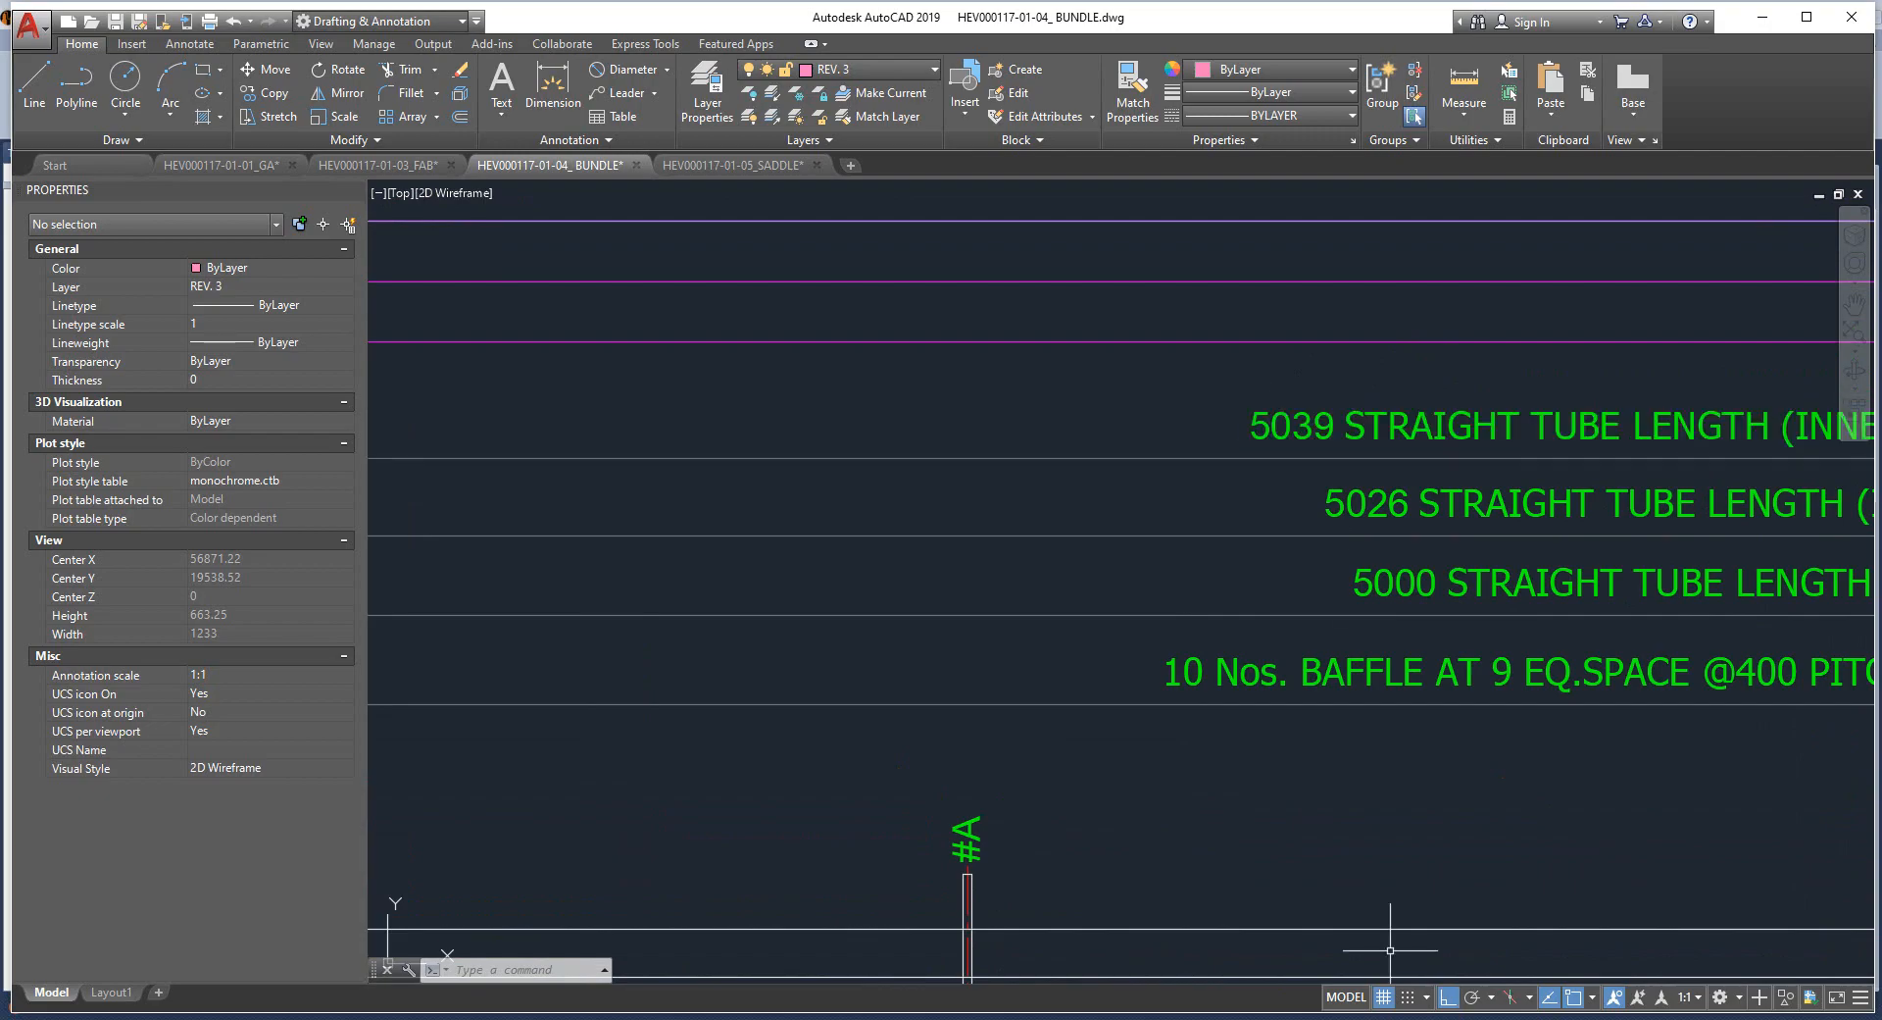
Switch back to Static Equipment Generator and enter the straight tube length from the drawing as the bended tube's Tube Length.
{"action": "key", "text": "alt+Tab"}
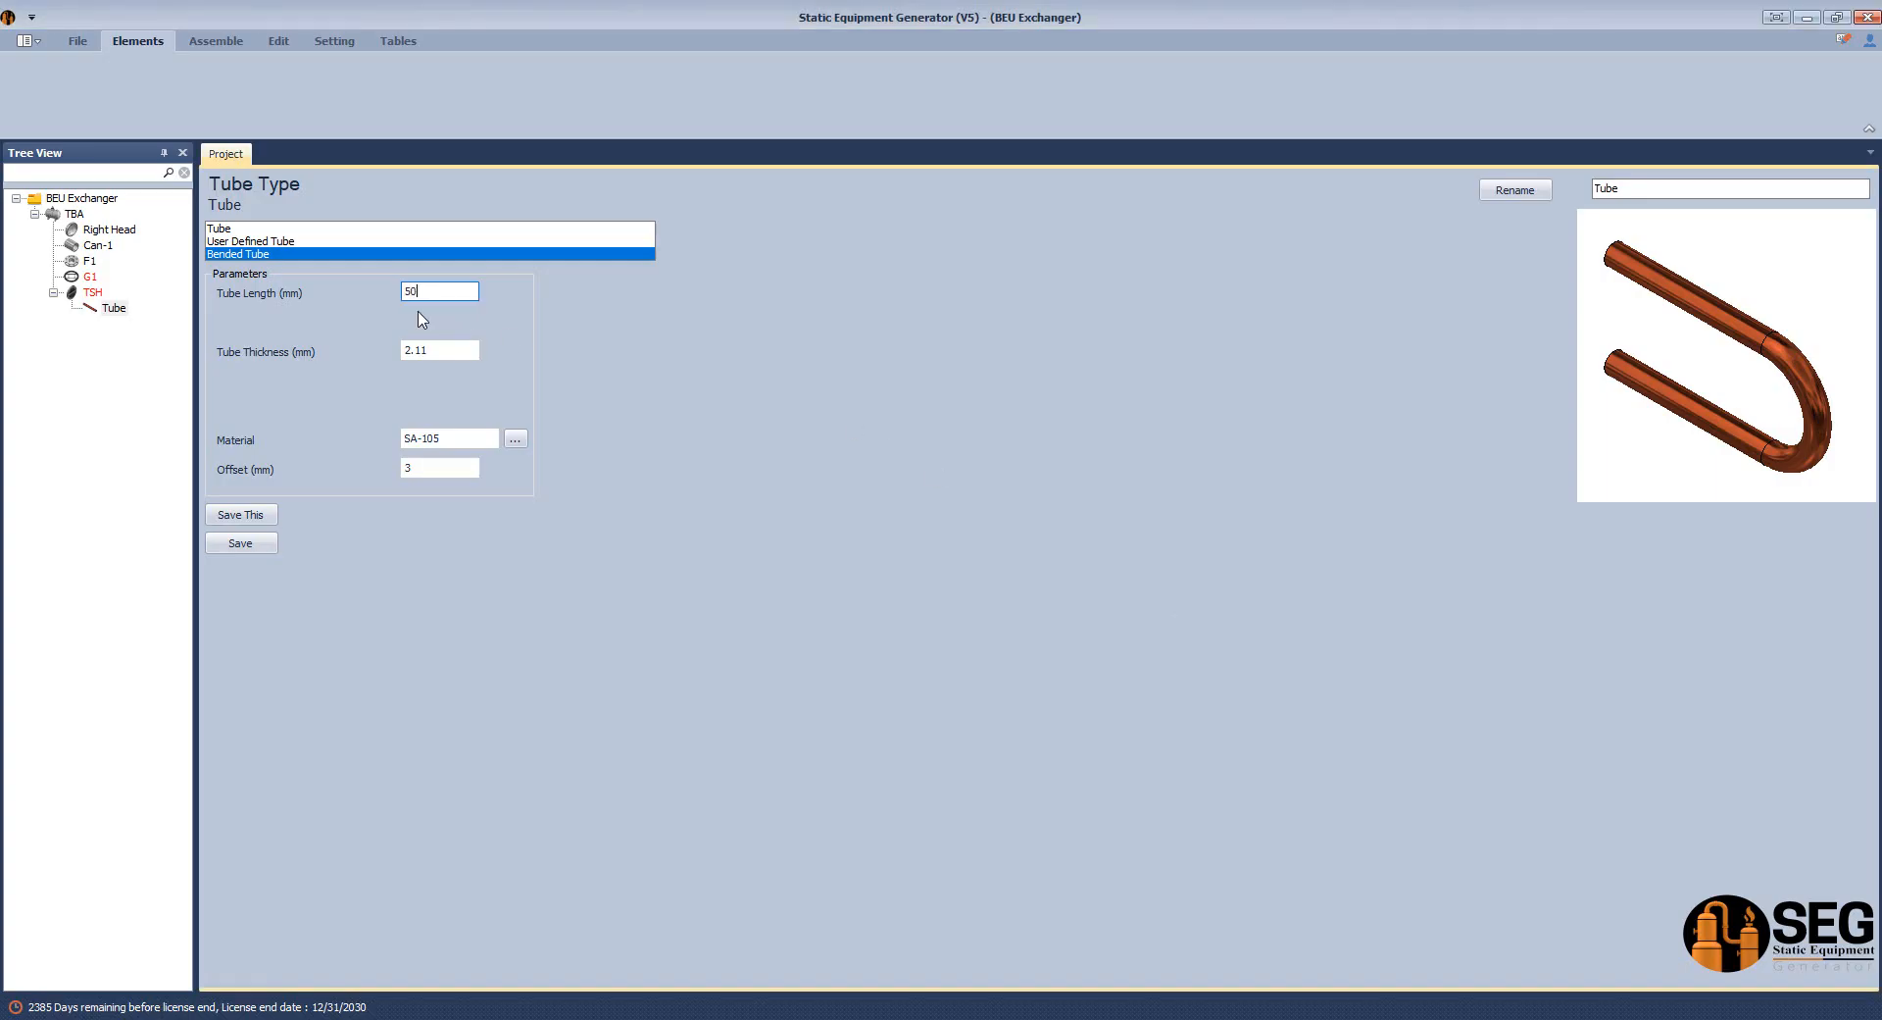
{"action": "key", "text": "Tab"}
{"action": "key", "text": "Tab"}
Switch to the AutoCAD bundle drawing and measure how far the tube end projects beyond the tubesheet face.
{"action": "left_click", "coordinate": [1508, 953]}
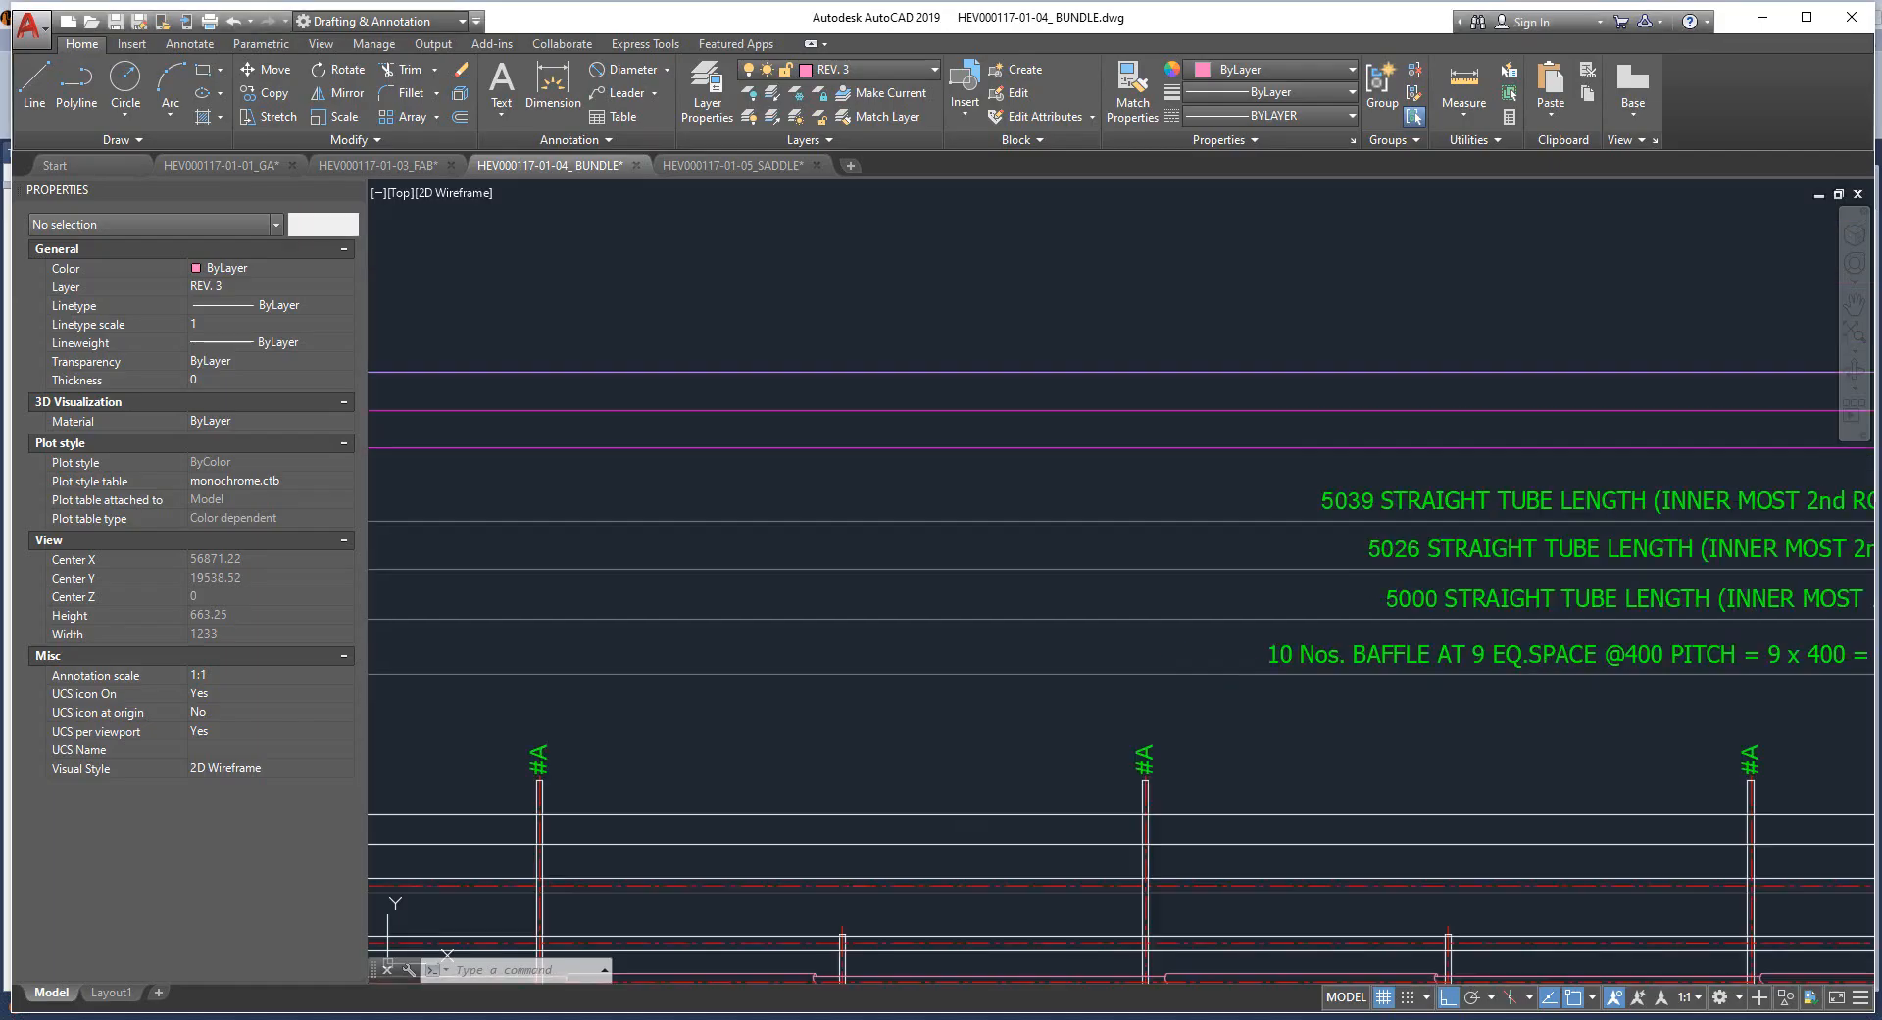
{"action": "scroll", "coordinate": [1459, 644], "scroll_direction": "down", "scroll_amount": 3}
{"action": "scroll", "coordinate": [1496, 625], "scroll_direction": "up", "scroll_amount": 8}
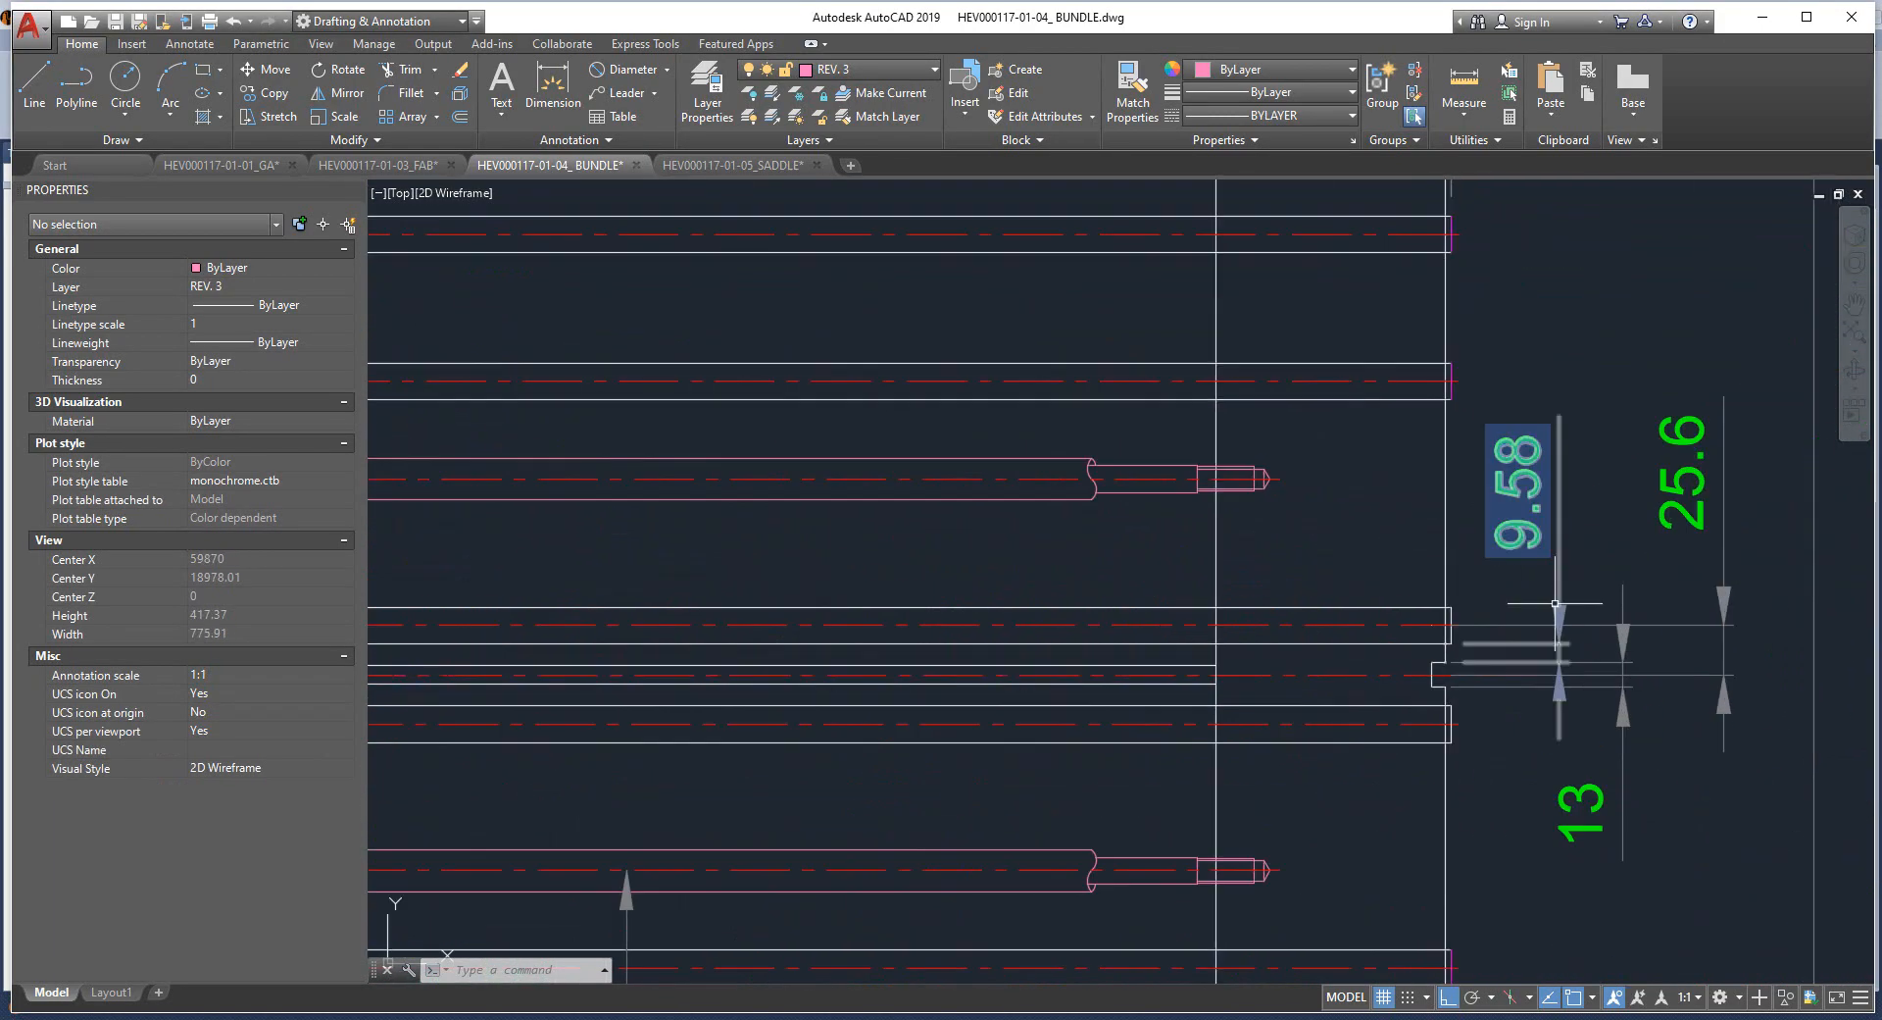
{"action": "scroll", "coordinate": [1497, 625], "scroll_direction": "up", "scroll_amount": 5}
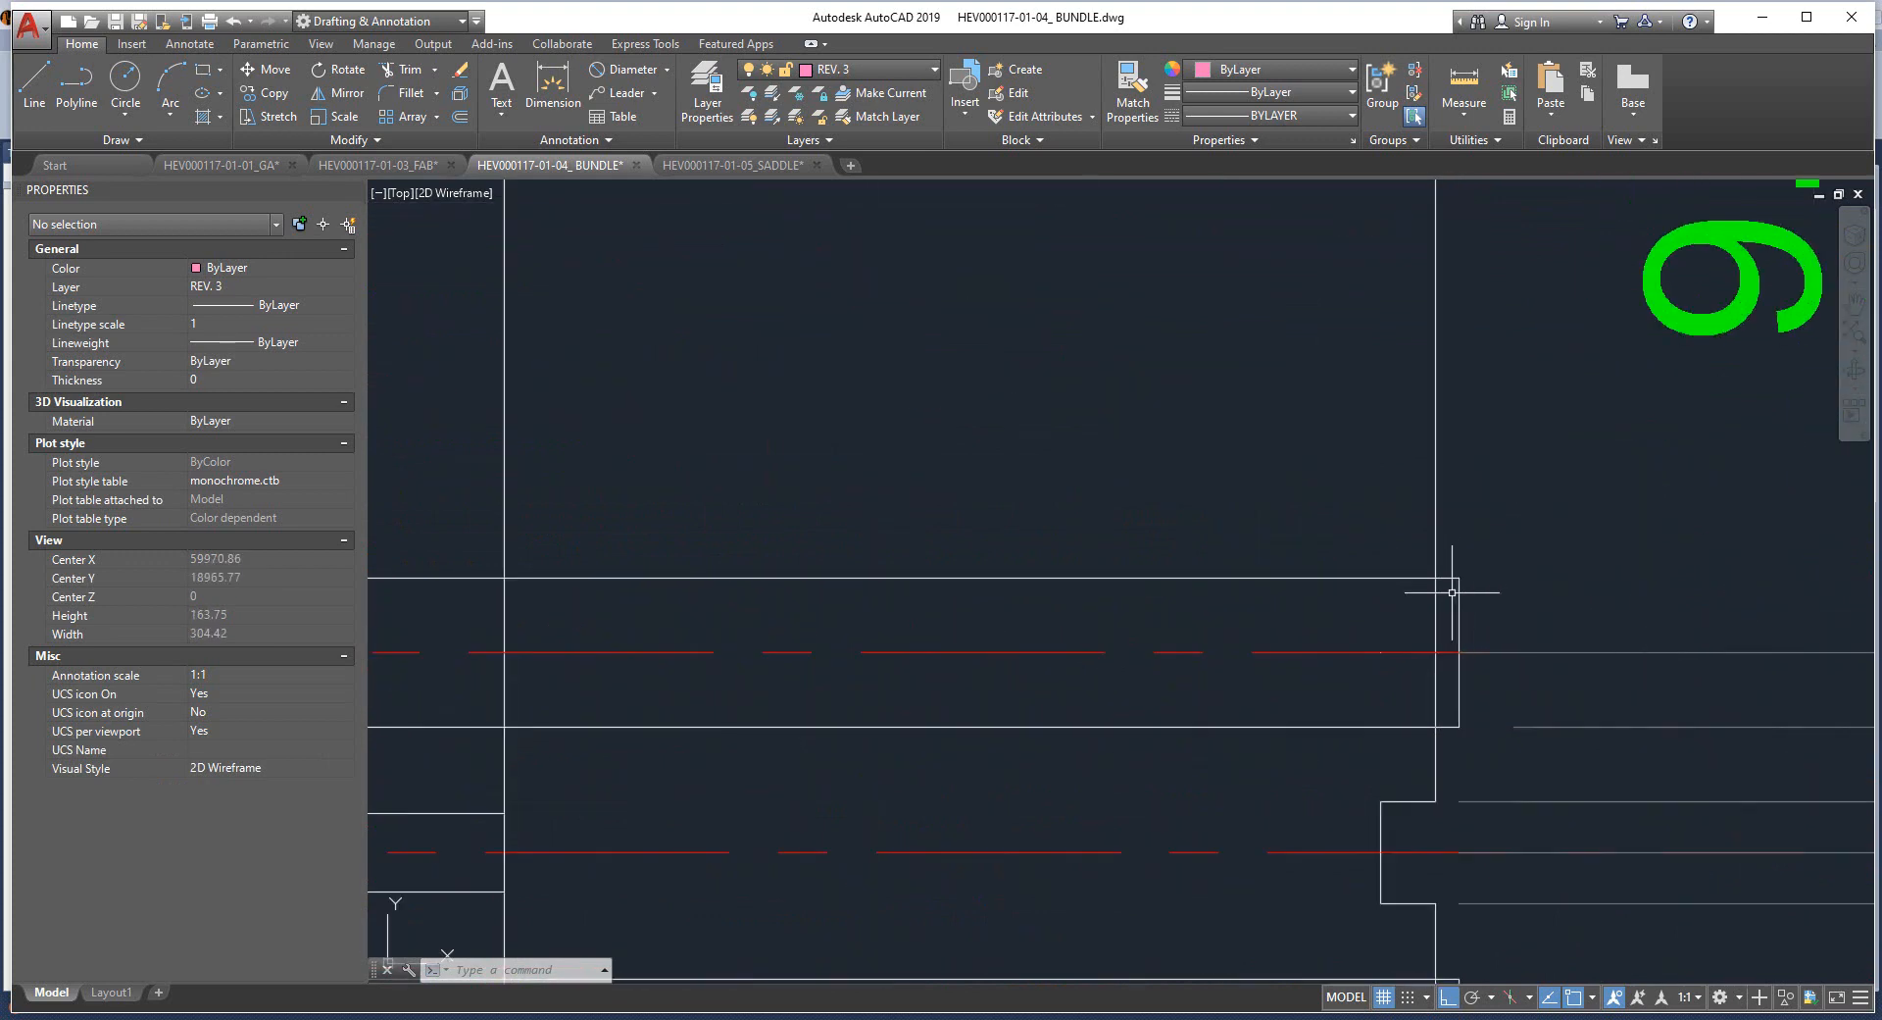
{"action": "left_click", "coordinate": [553, 84]}
{"action": "left_click", "coordinate": [1435, 578]}
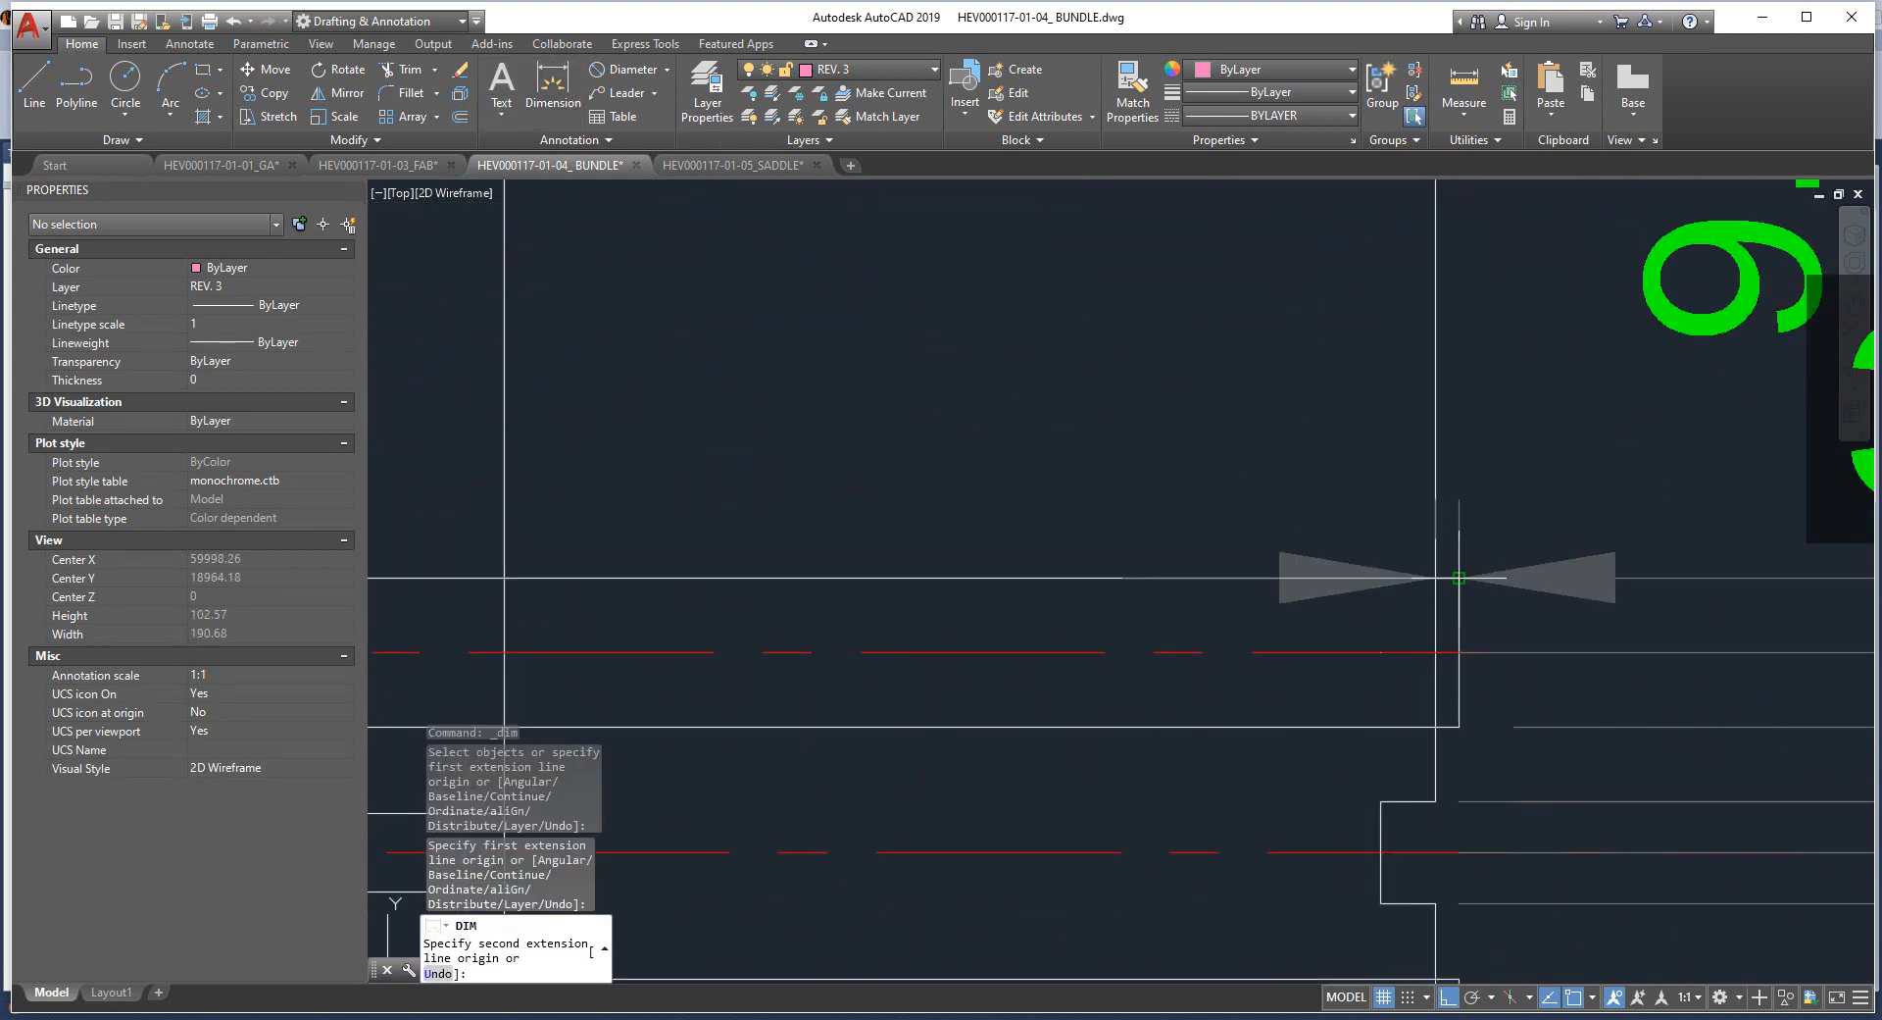
{"action": "left_click", "coordinate": [1459, 577]}
{"action": "scroll", "coordinate": [1435, 494], "scroll_direction": "down", "scroll_amount": 2}
{"action": "scroll", "coordinate": [1435, 483], "scroll_direction": "down", "scroll_amount": 10}
{"action": "key", "text": "Escape"}
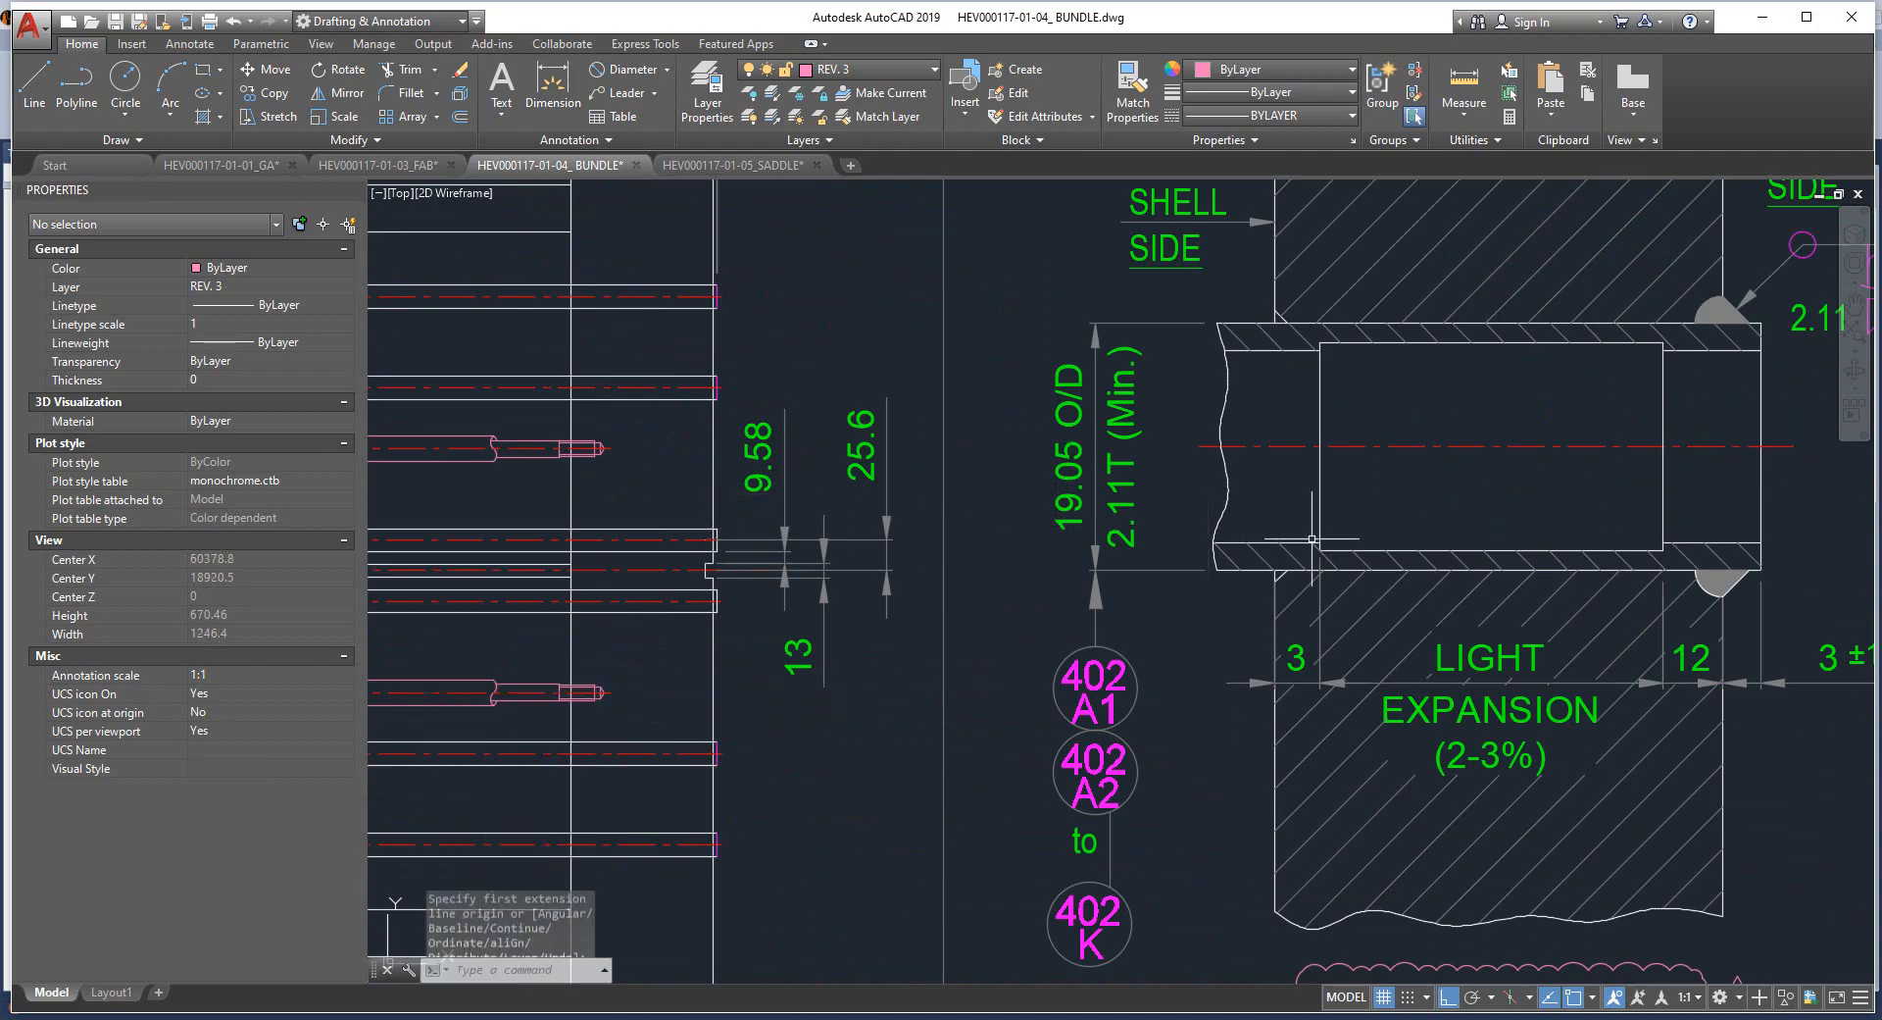
Examine the typical tube hole and tube-to-tubesheet joint detail for the tube size, thickness and projection.
{"action": "middle_click_drag", "start_coordinate": [1751, 776], "coordinate": [1278, 670]}
{"action": "scroll", "coordinate": [1279, 670], "scroll_direction": "up", "scroll_amount": 2}
{"action": "scroll", "coordinate": [1451, 618], "scroll_direction": "down", "scroll_amount": 5}
{"action": "scroll", "coordinate": [1611, 978], "scroll_direction": "up", "scroll_amount": 2}
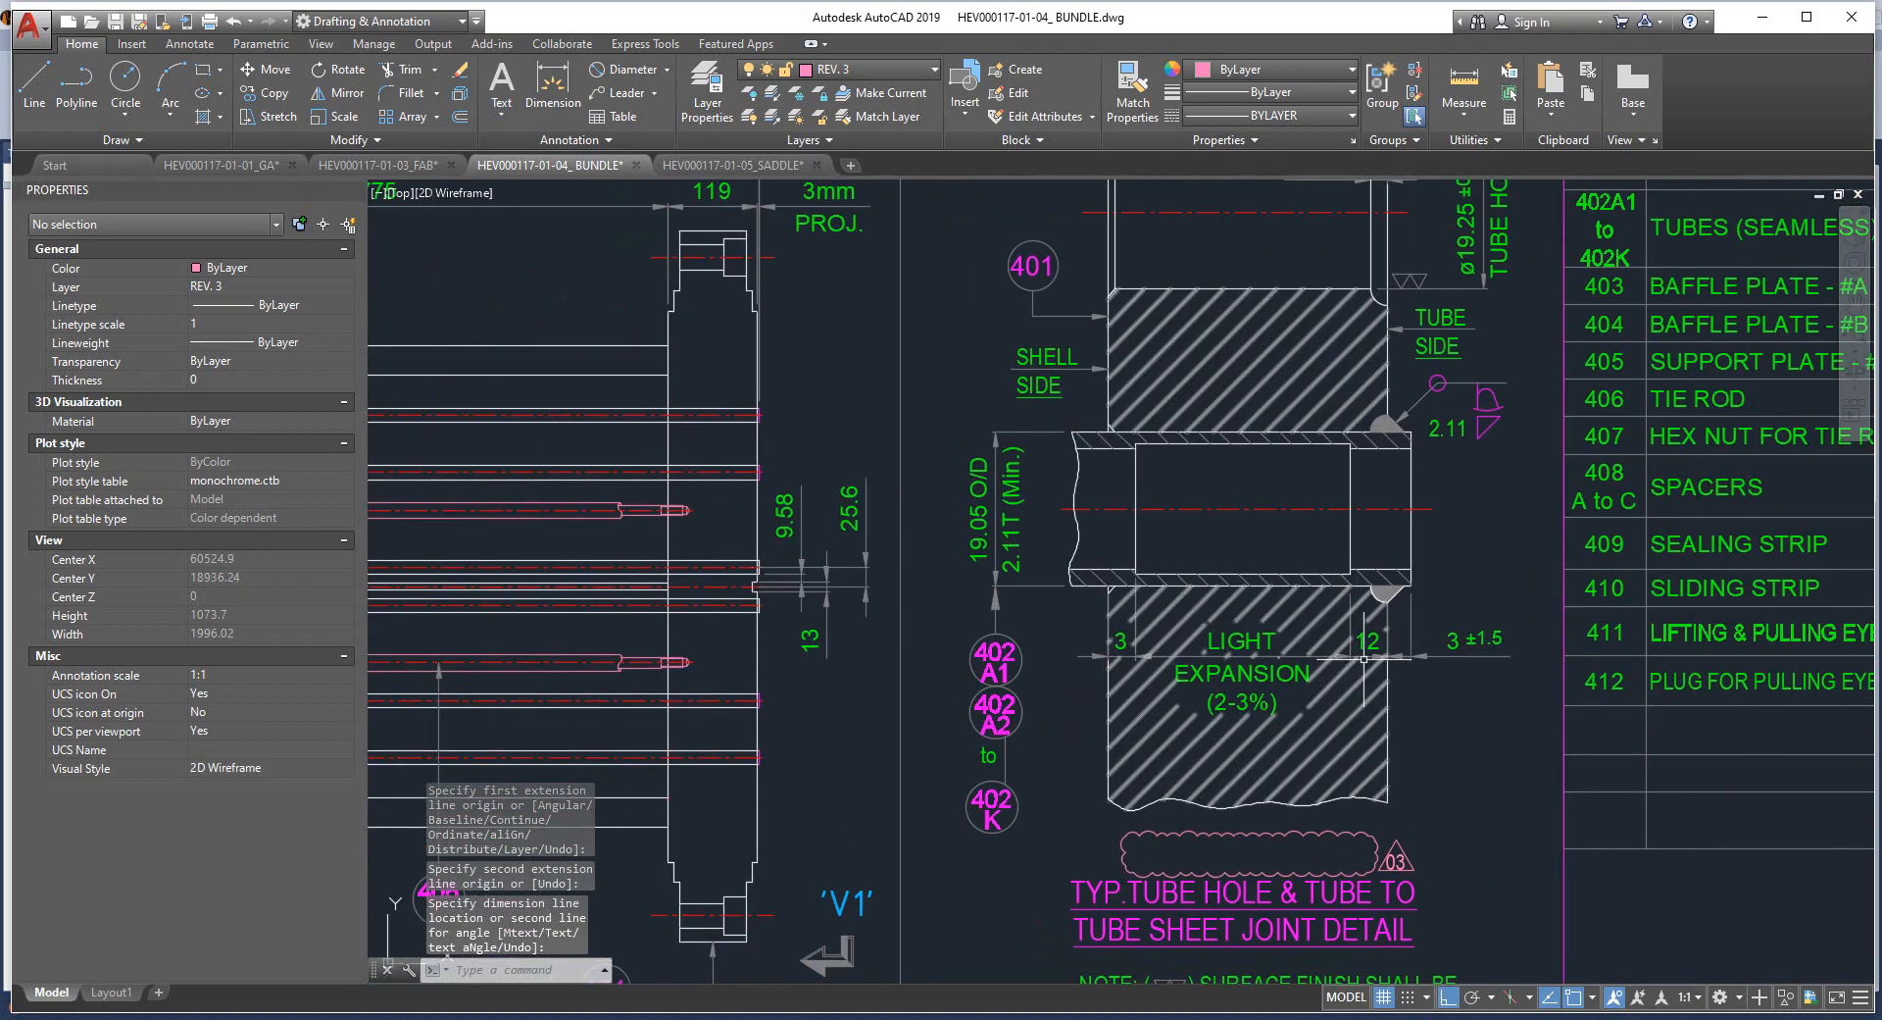
Switch back to Static Equipment Generator, save the tube, and add a tie rod part named Tie Rod under TSH.
{"action": "key", "text": "alt+Tab"}
{"action": "left_click", "coordinate": [241, 541]}
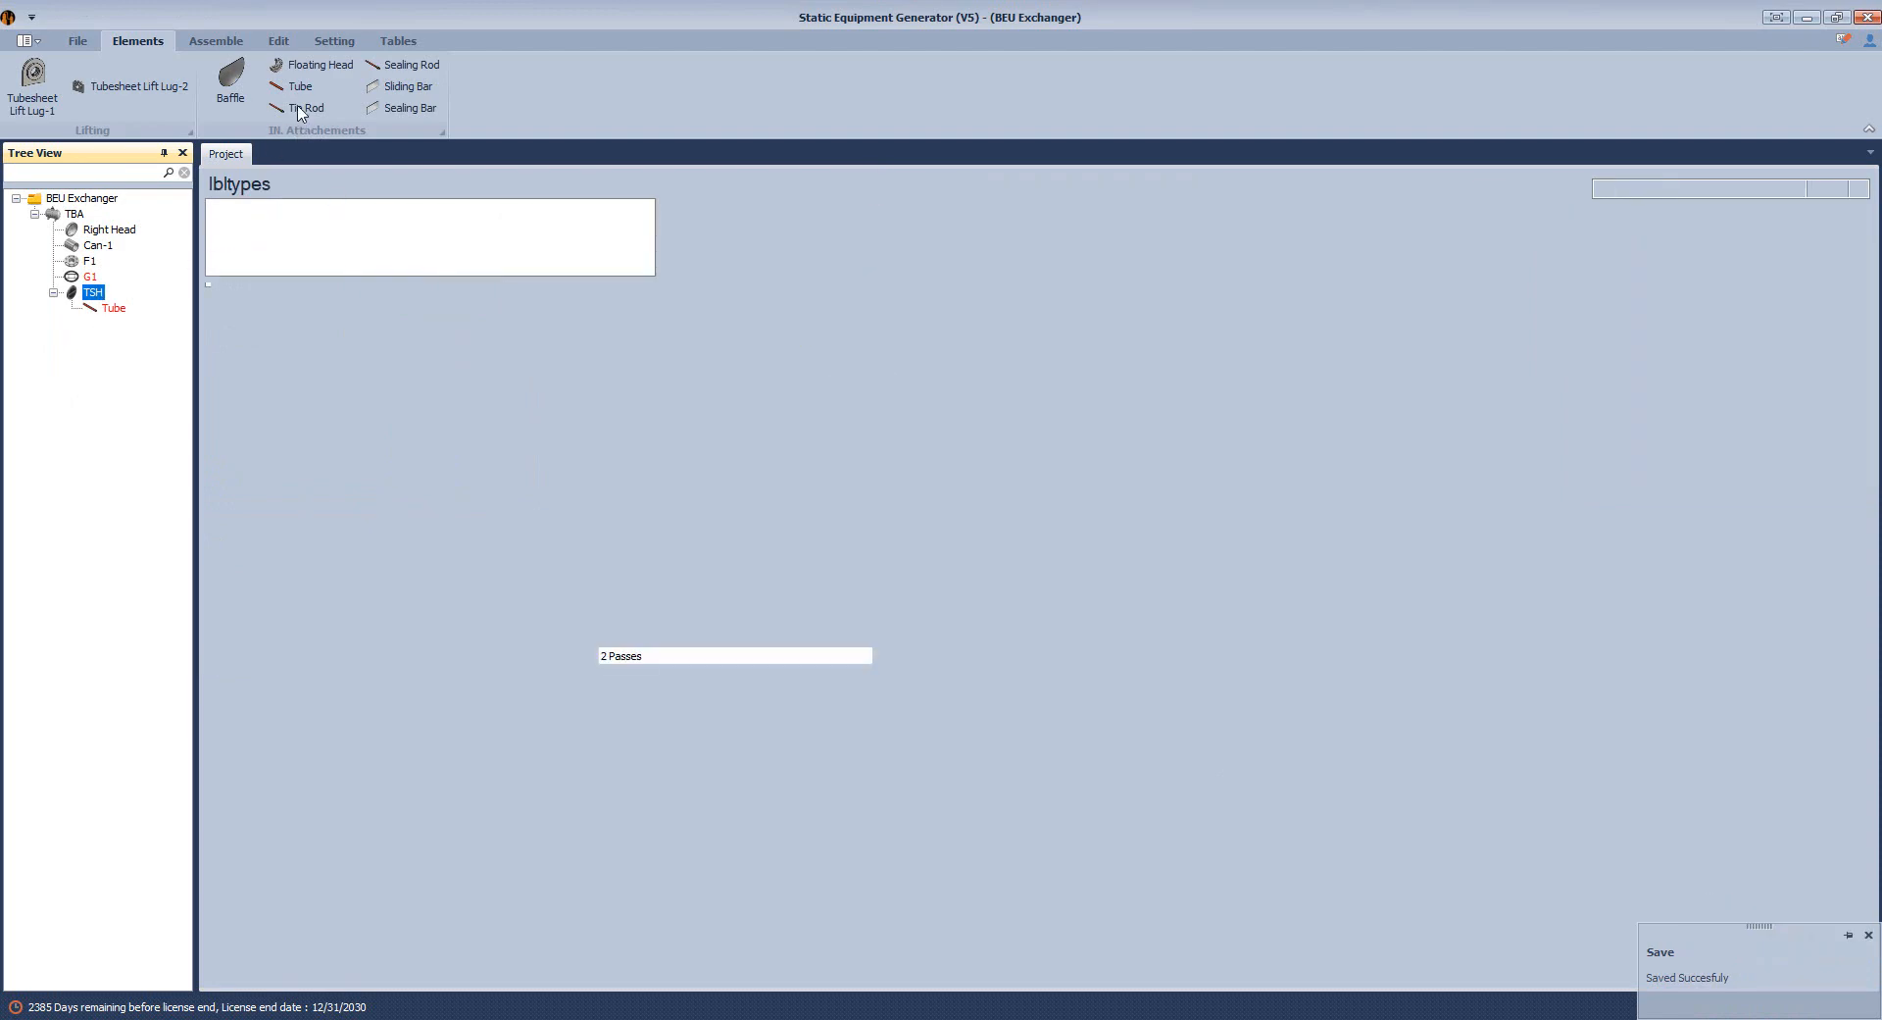
{"action": "left_click", "coordinate": [300, 109]}
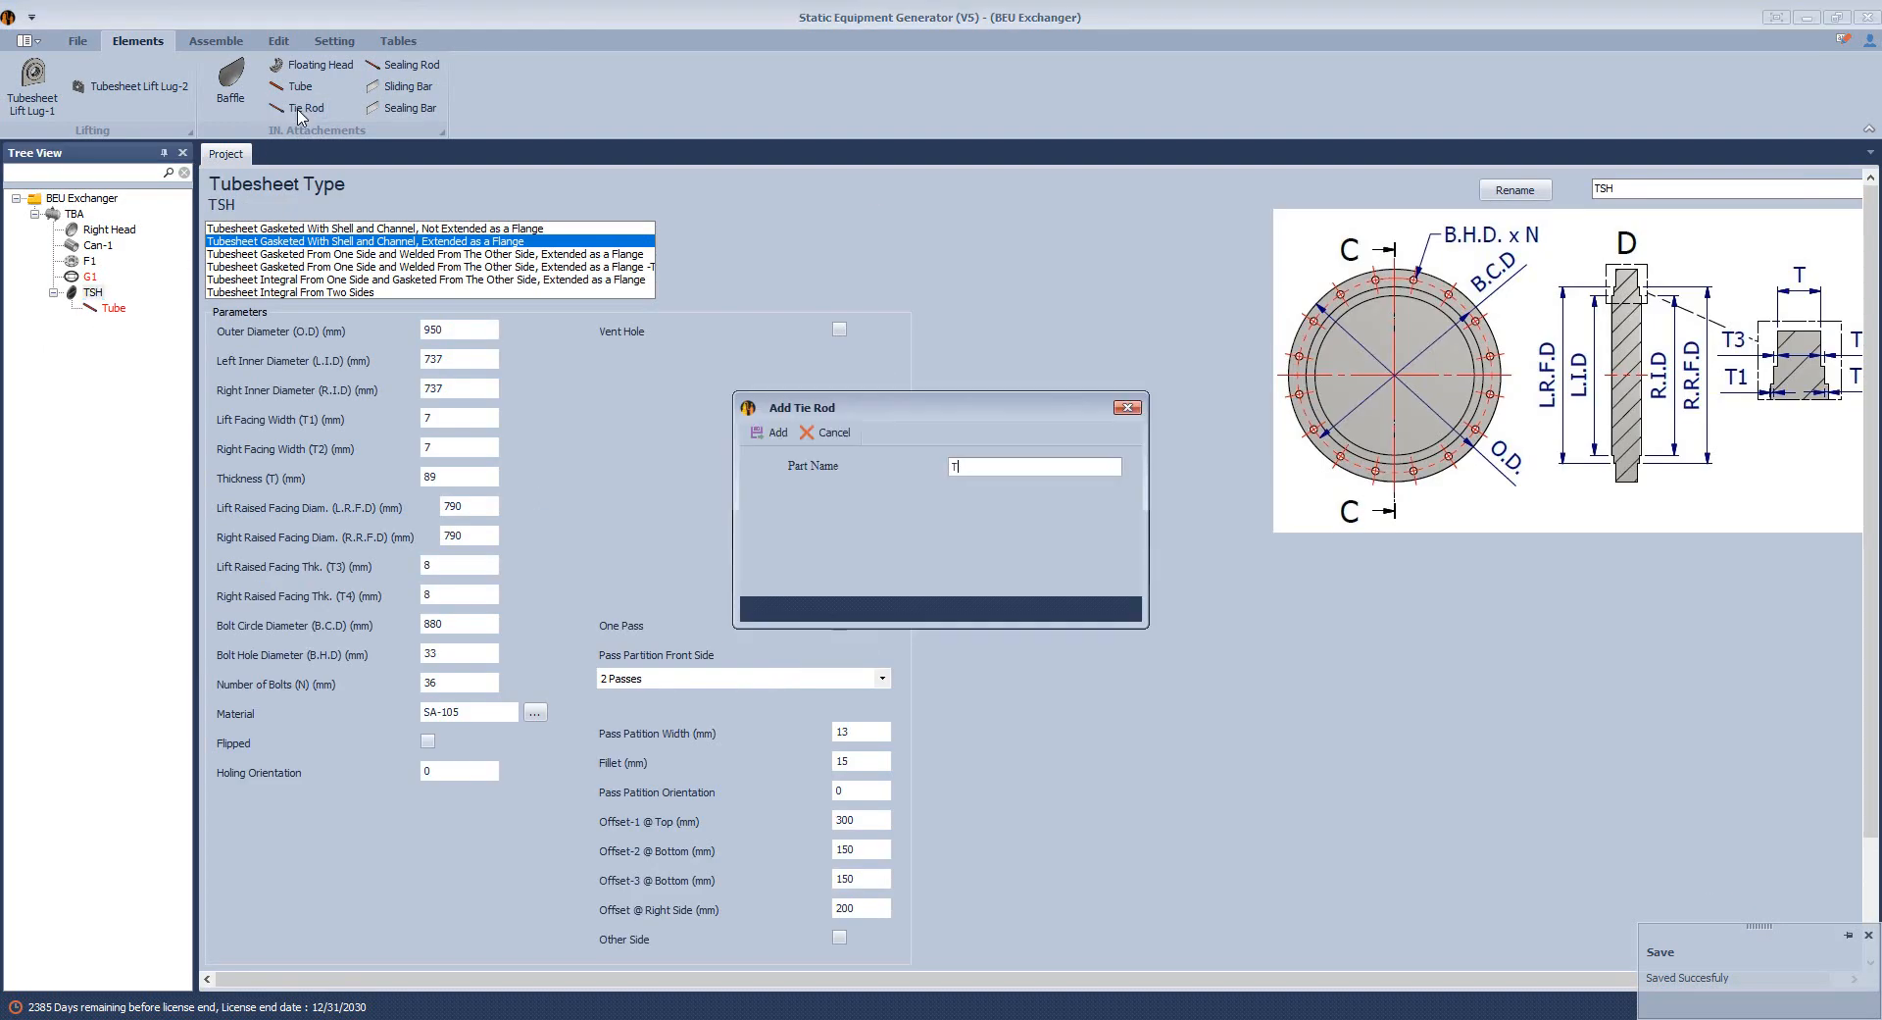
{"action": "key", "text": "Return"}
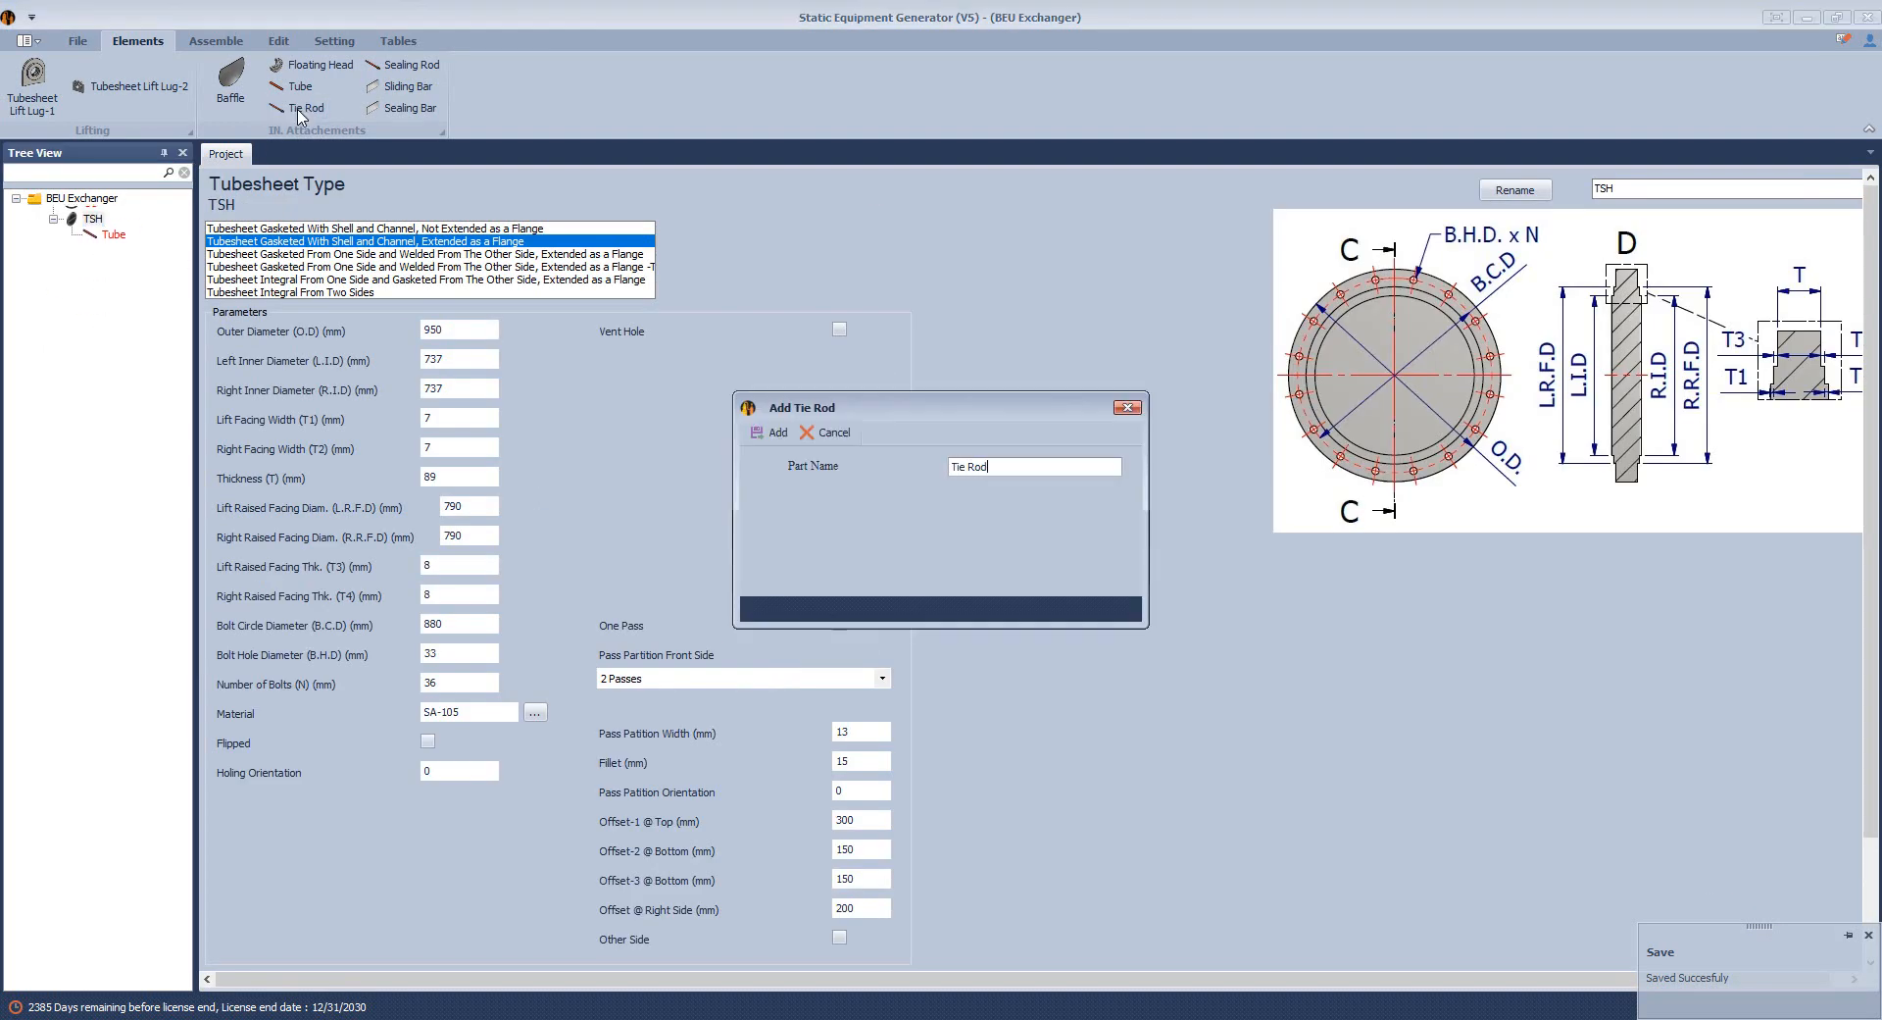
{"action": "left_click", "coordinate": [129, 329]}
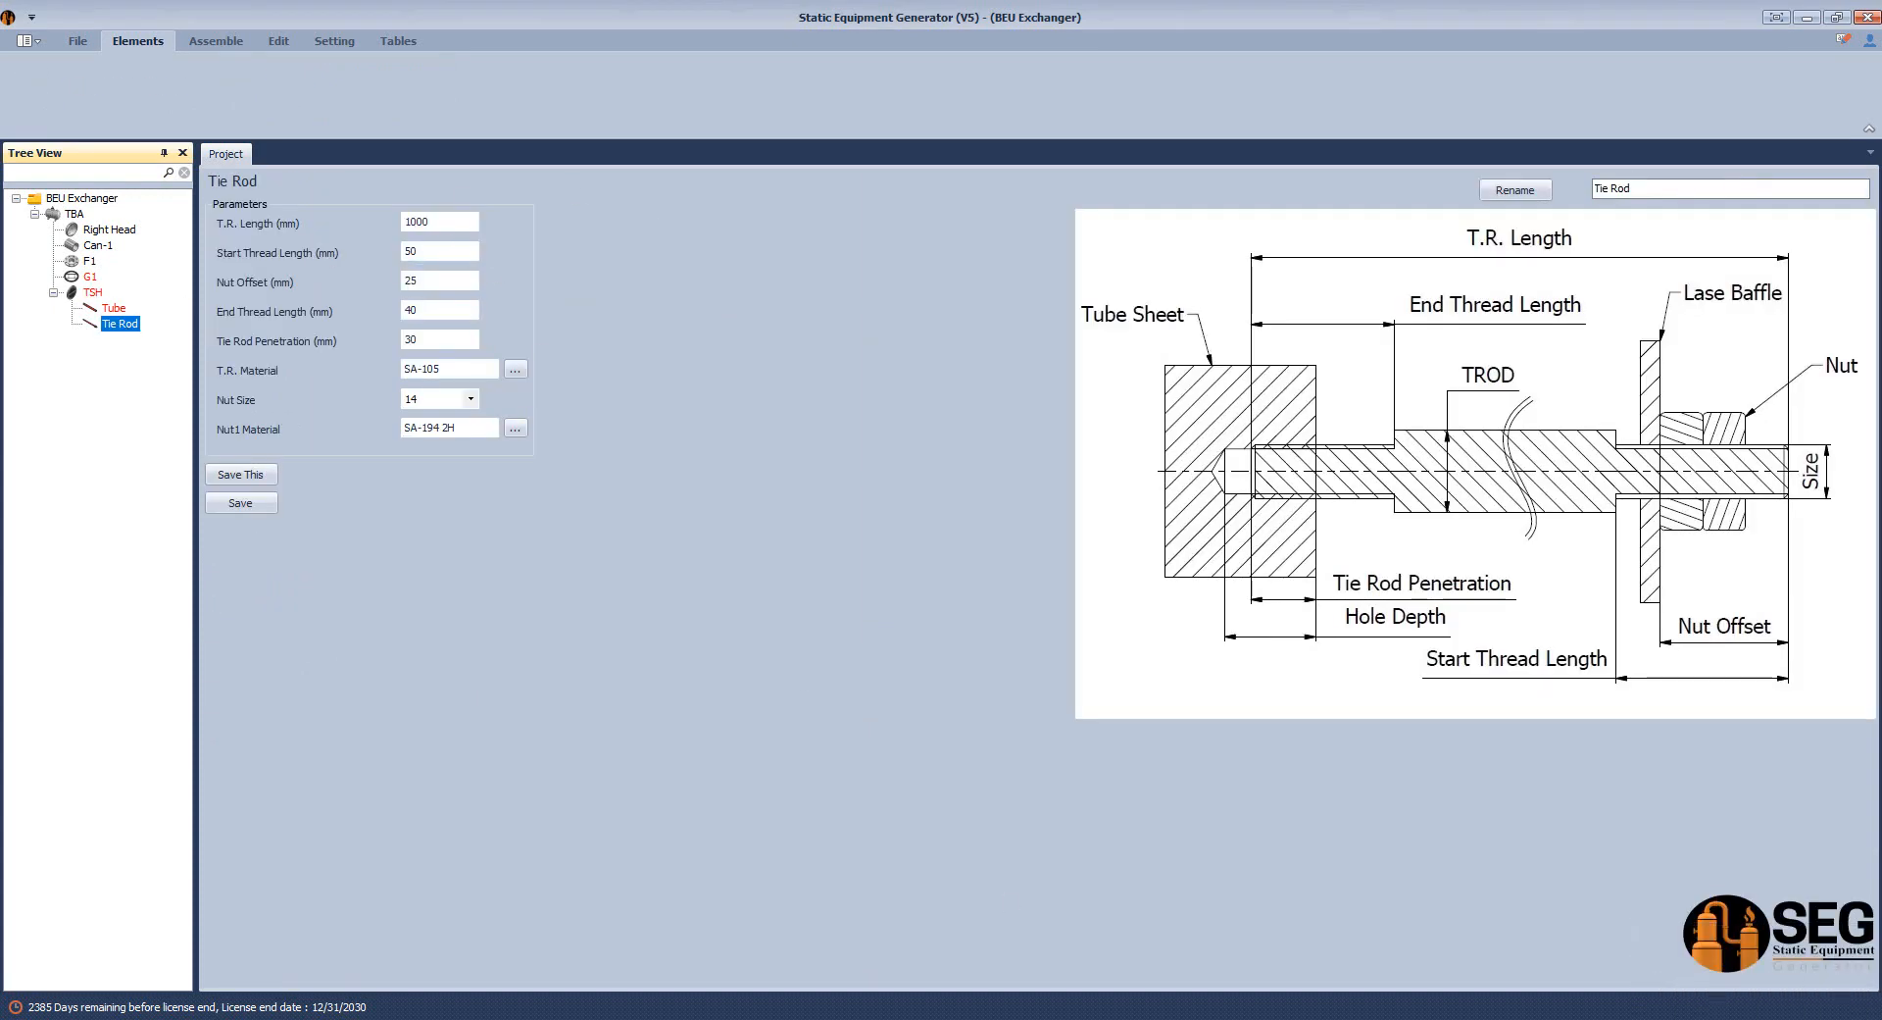
Consult AutoCAD's tie rod assembly detail and, in Static Equipment Generator, set T.R. Length to 4893 mm and Start Thread Length to 60 mm.
{"action": "left_click", "coordinate": [1517, 946]}
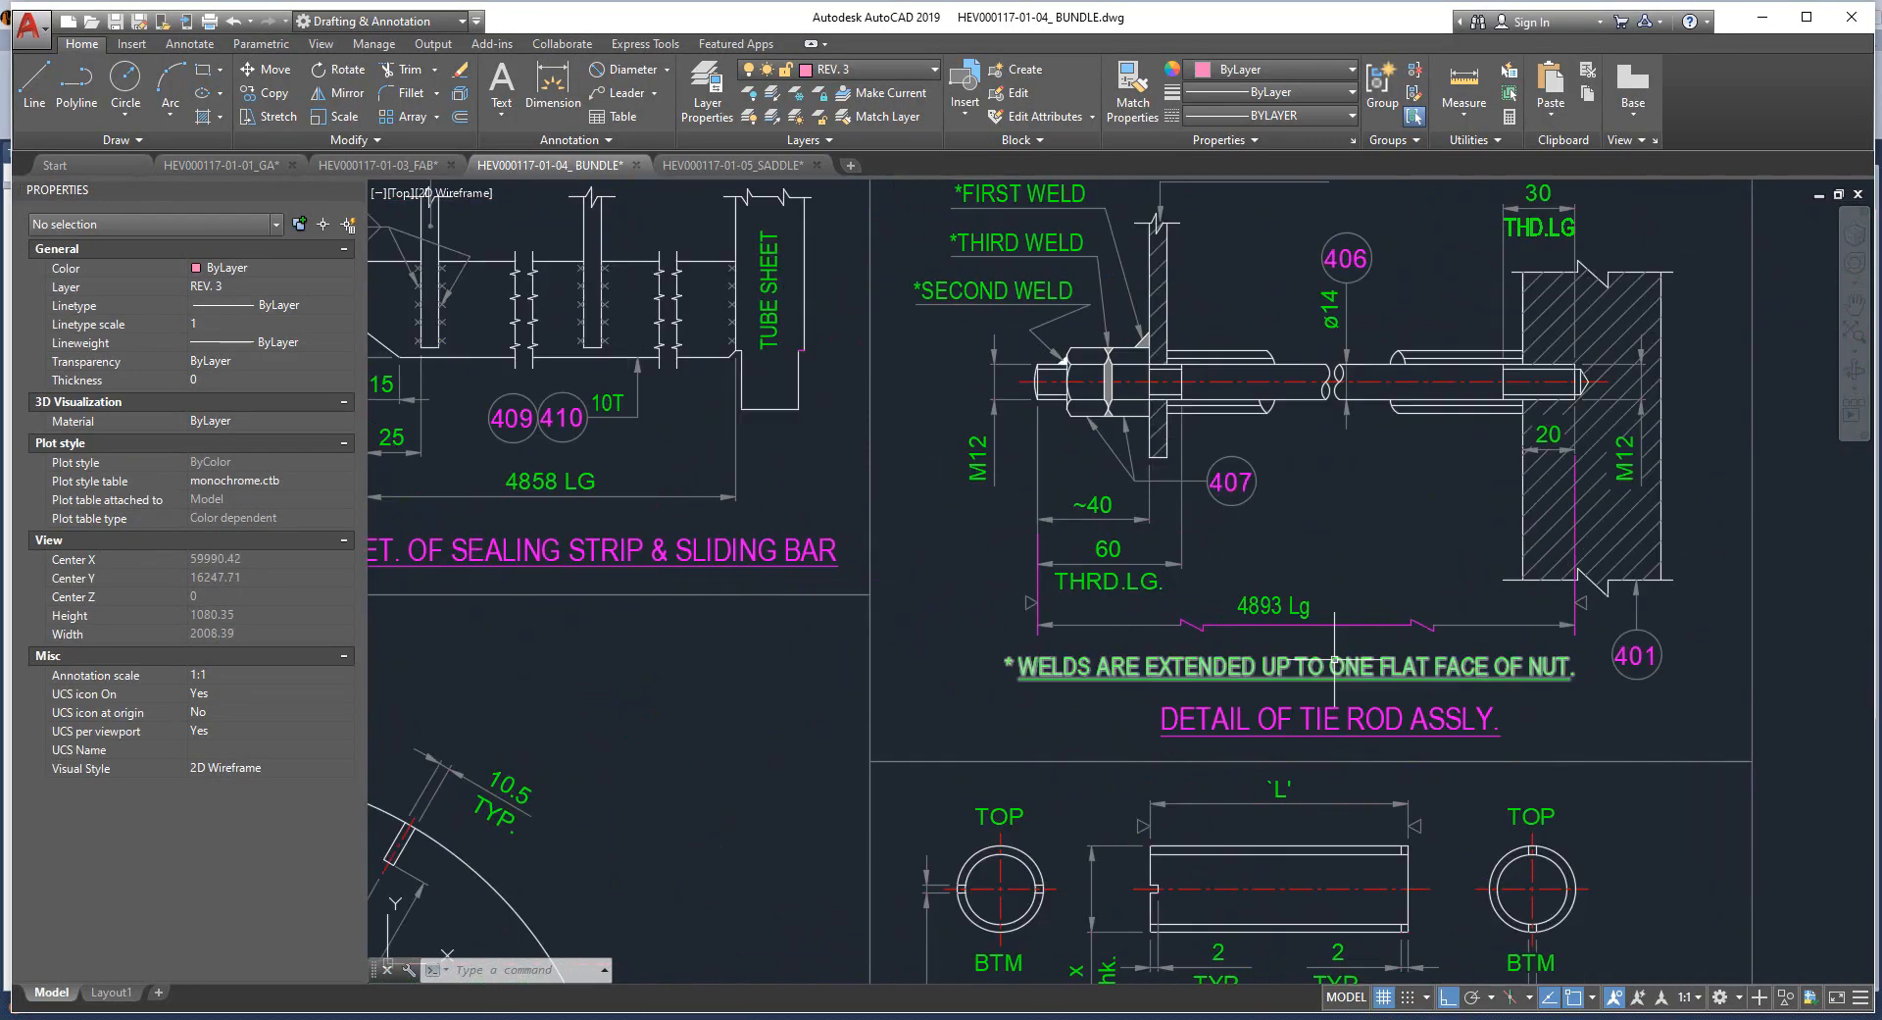
{"action": "scroll", "coordinate": [1417, 583], "scroll_direction": "up", "scroll_amount": 2}
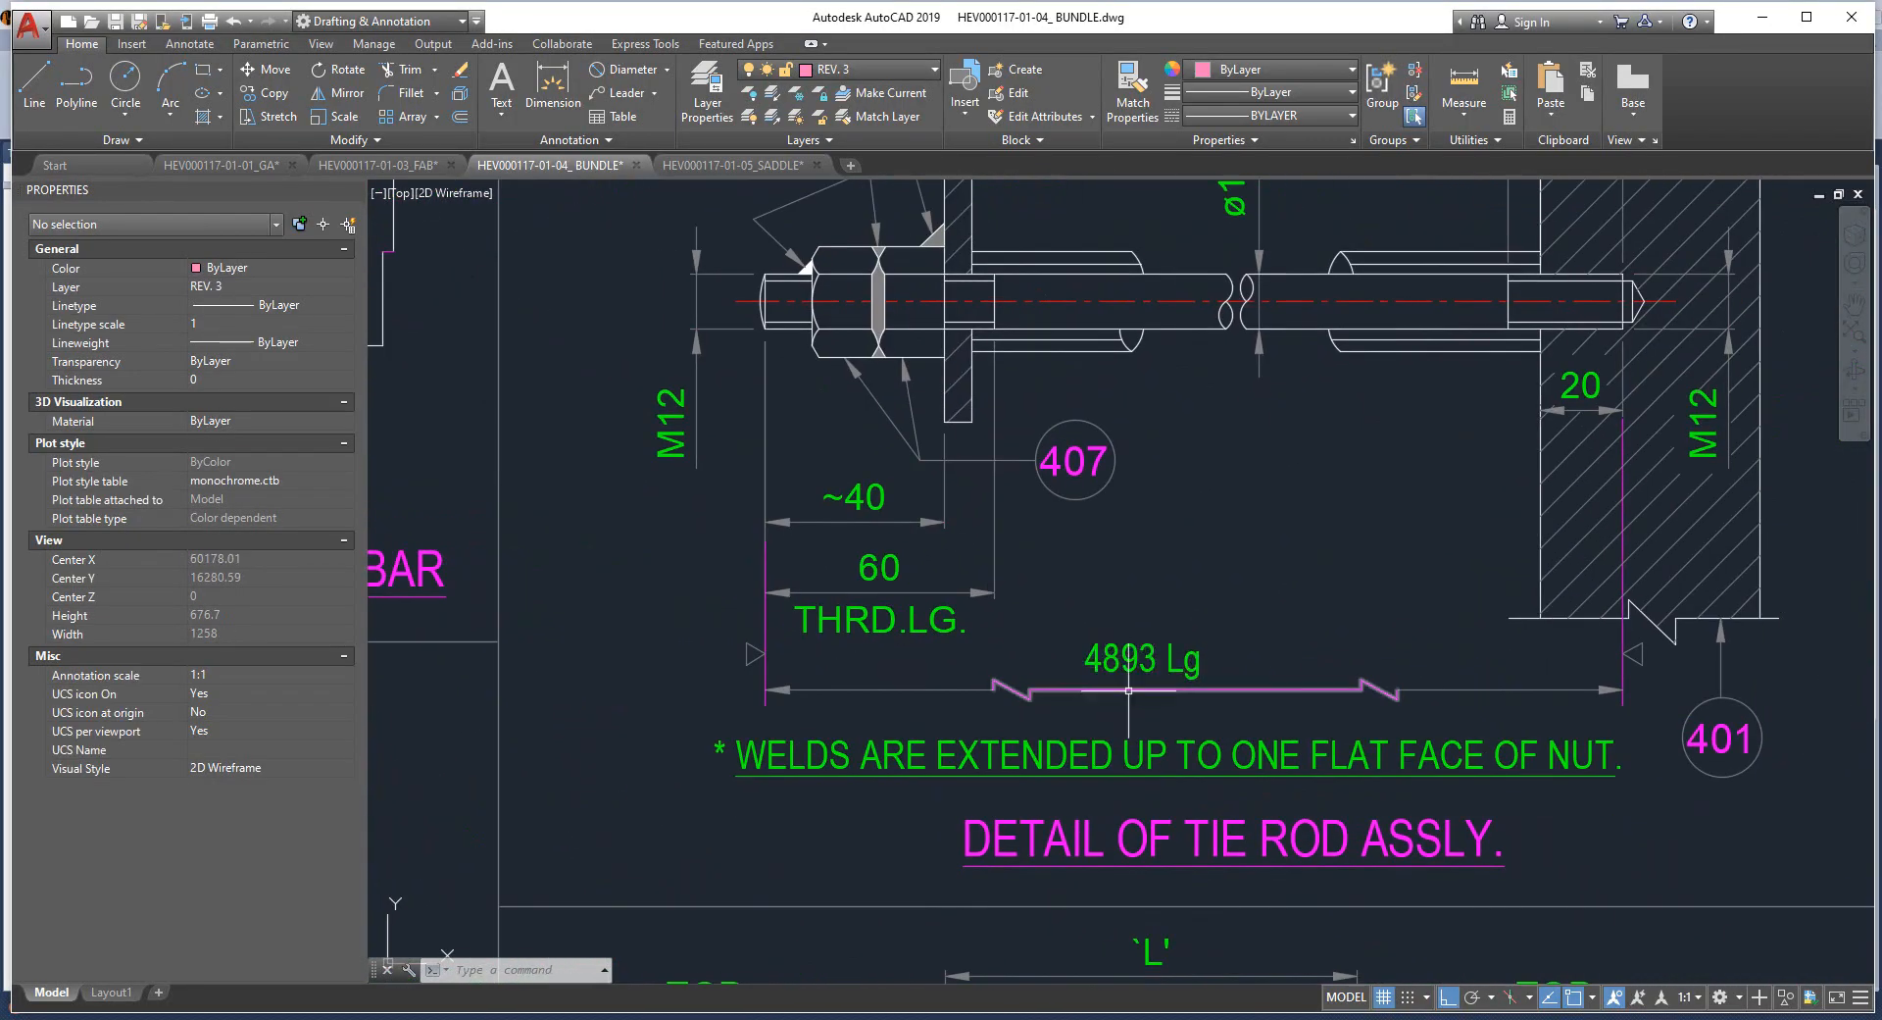
{"action": "key", "text": "alt+Tab"}
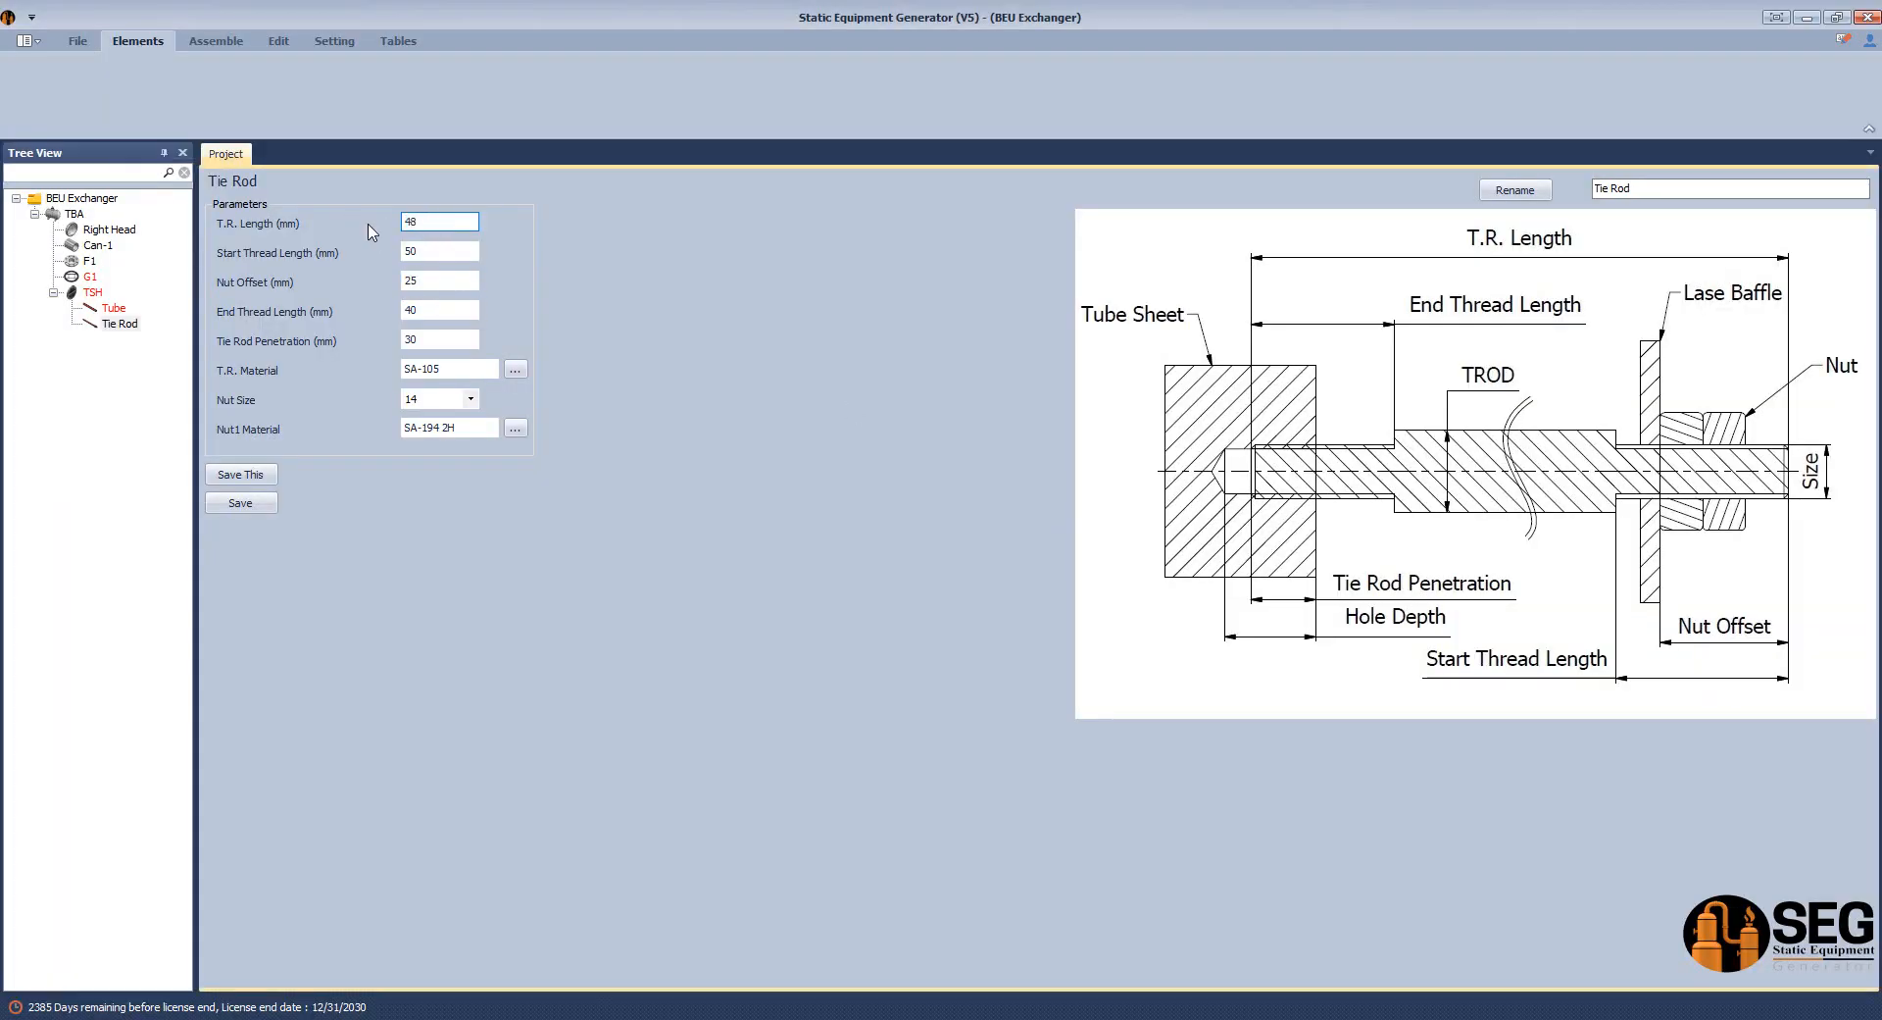
{"action": "left_click", "coordinate": [433, 257]}
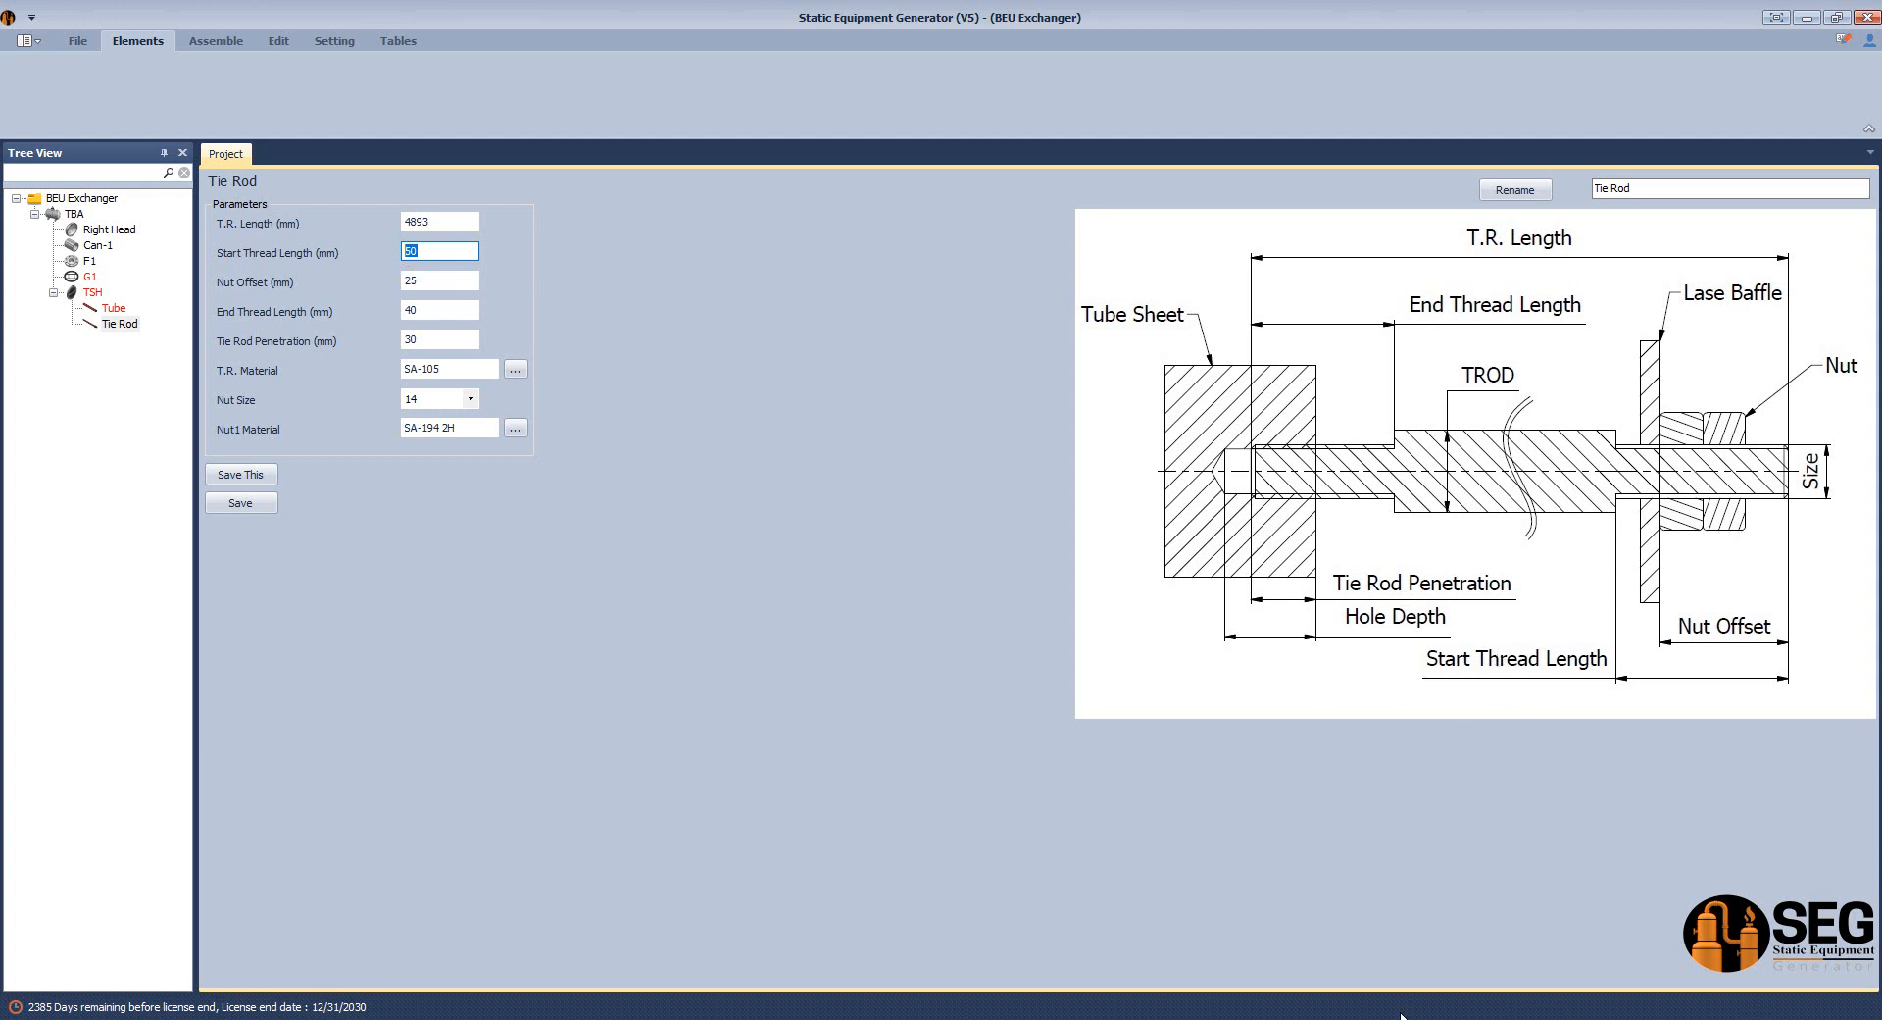
{"action": "mouse_move", "coordinate": [1402, 1015]}
{"action": "left_click", "coordinate": [1515, 941]}
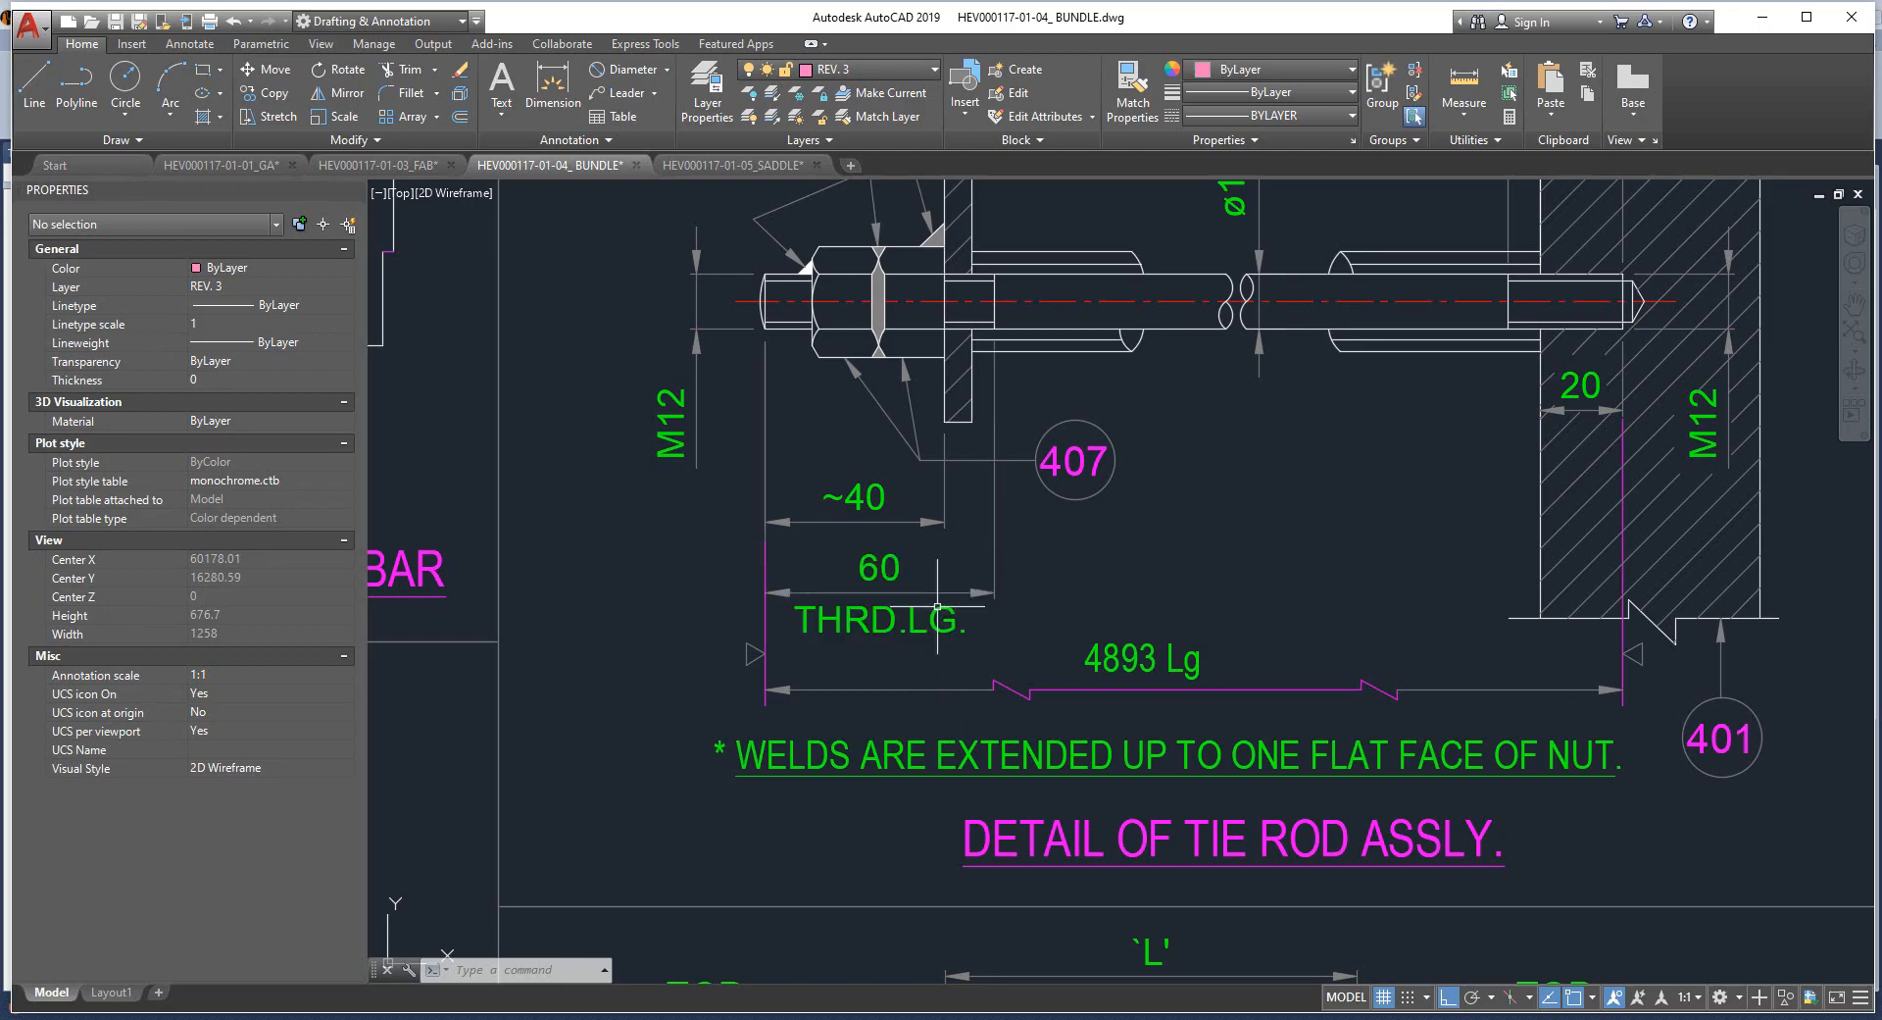
{"action": "key", "text": "alt+Tab"}
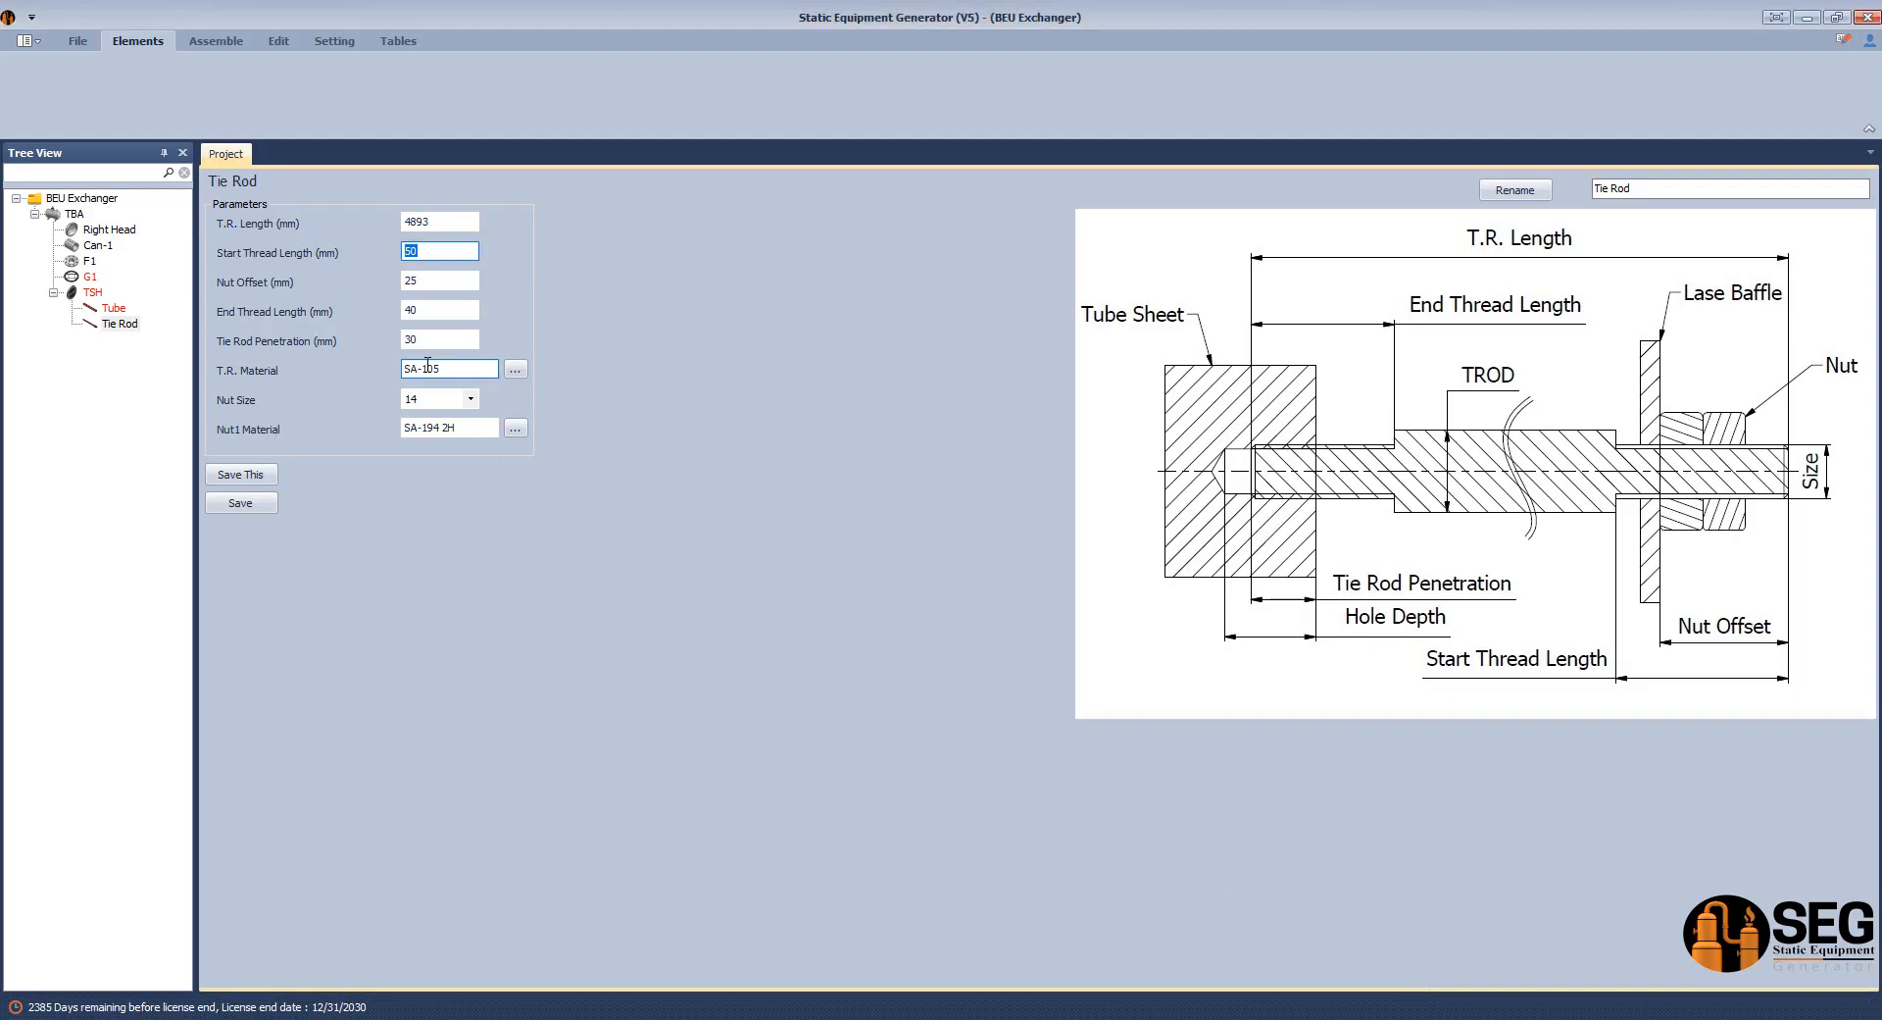
{"action": "type", "text": "60"}
Check the tie rod detail in AutoCAD and set Nut Offset to 40 mm, End Thread Length to 30 mm and Tie Rod Penetration to 20 mm.
{"action": "left_click", "coordinate": [443, 282]}
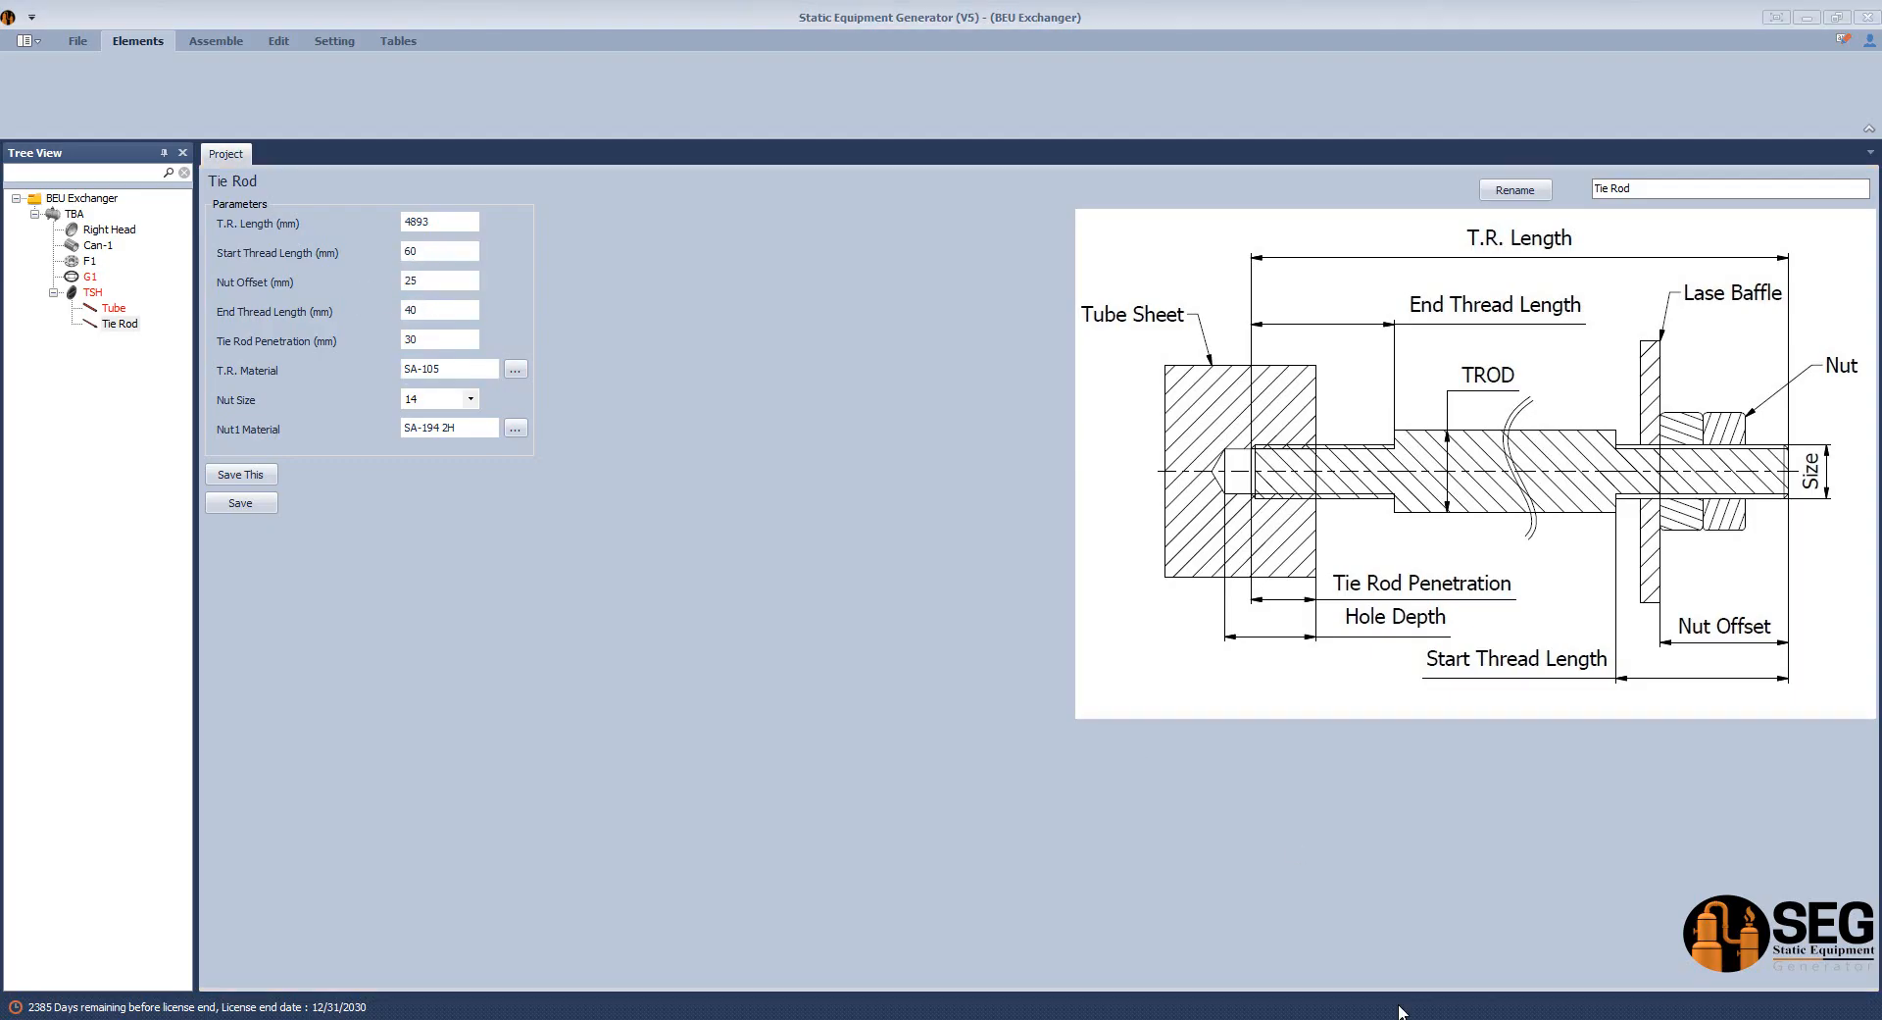
{"action": "mouse_move", "coordinate": [1408, 1010]}
{"action": "left_click", "coordinate": [1512, 949]}
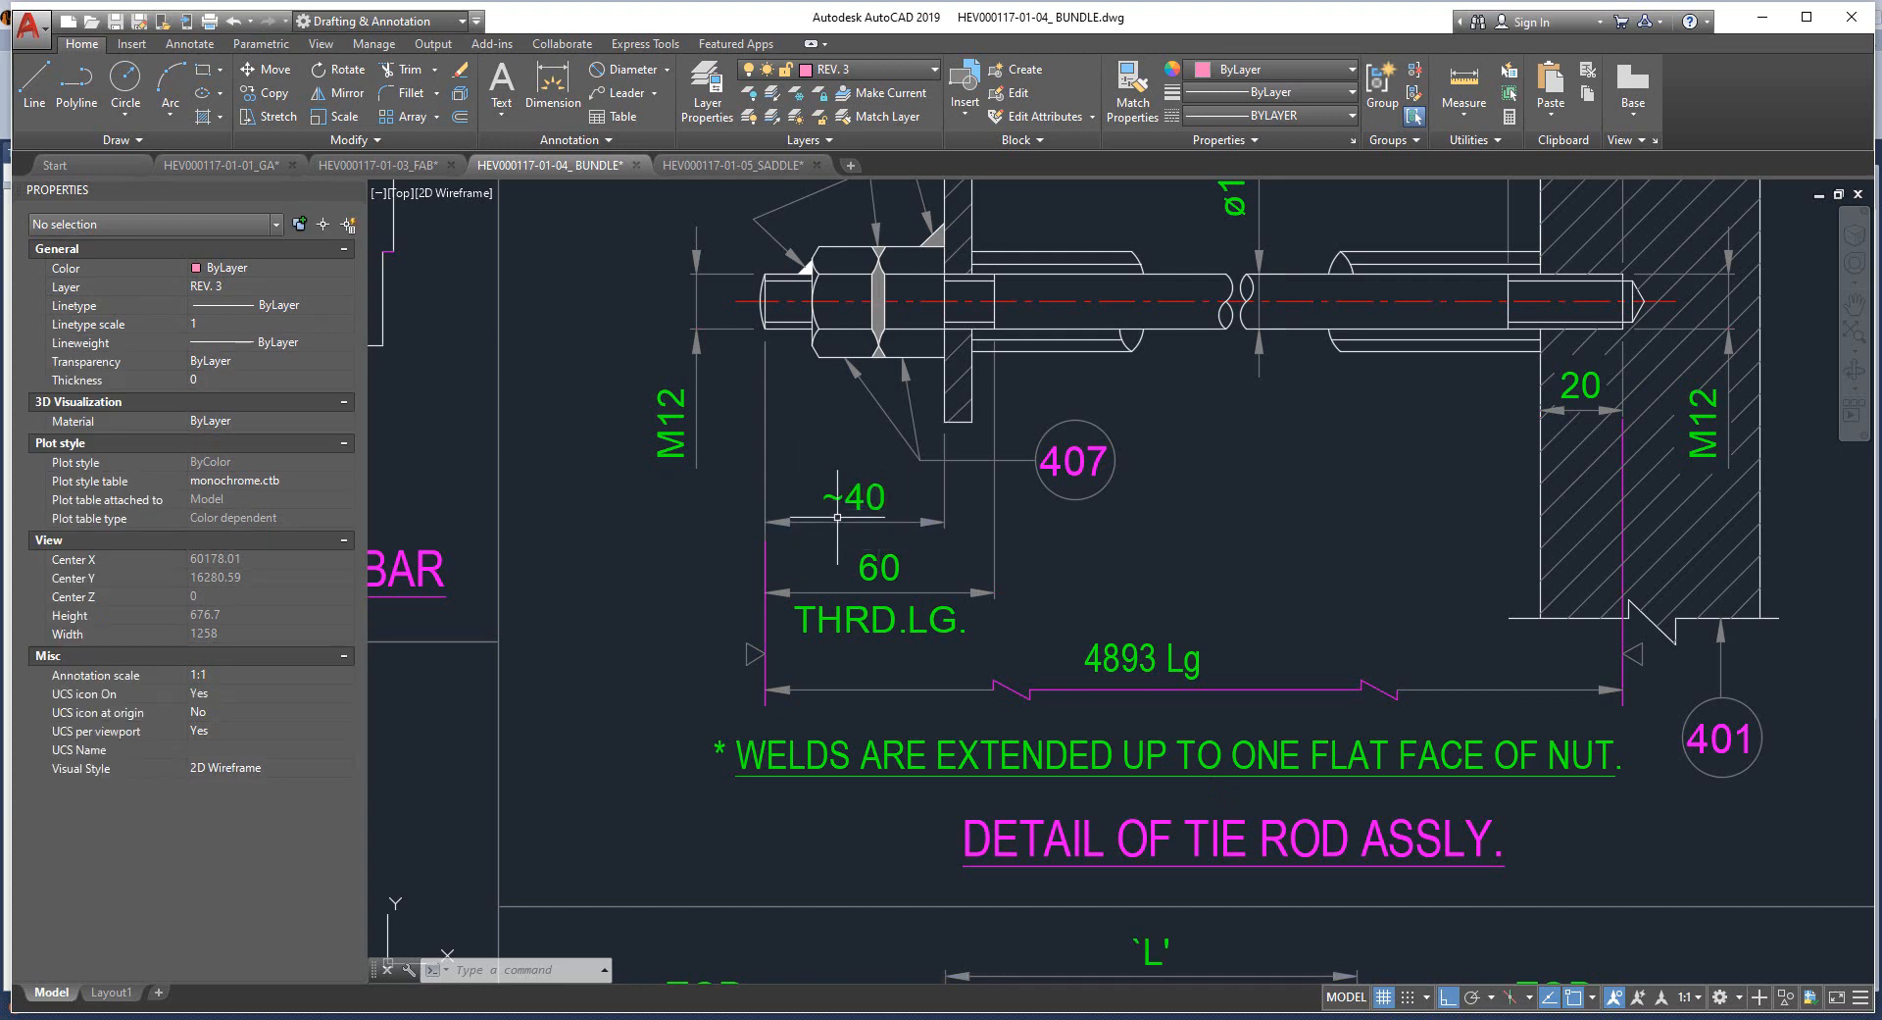
{"action": "middle_click_drag", "start_coordinate": [1666, 670], "coordinate": [1607, 895]}
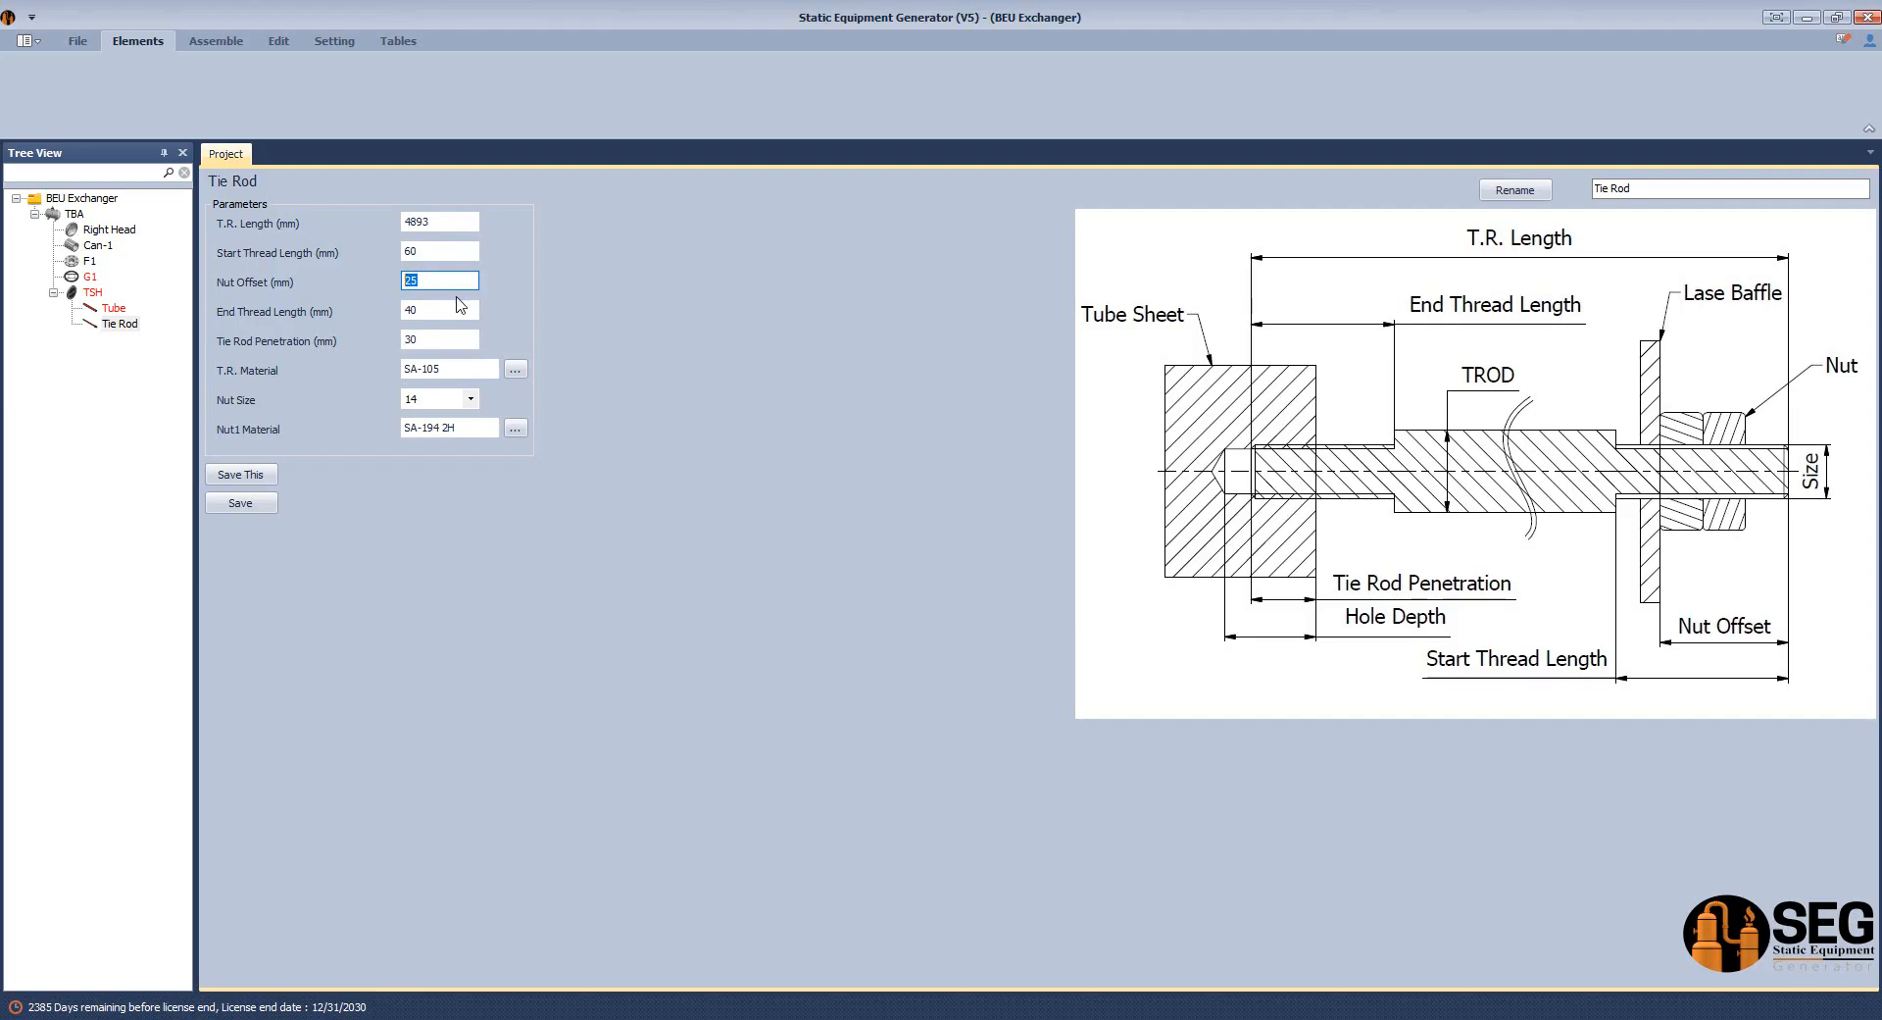
{"action": "type", "text": "40"}
{"action": "key", "text": "Tab"}
{"action": "left_click", "coordinate": [433, 338]}
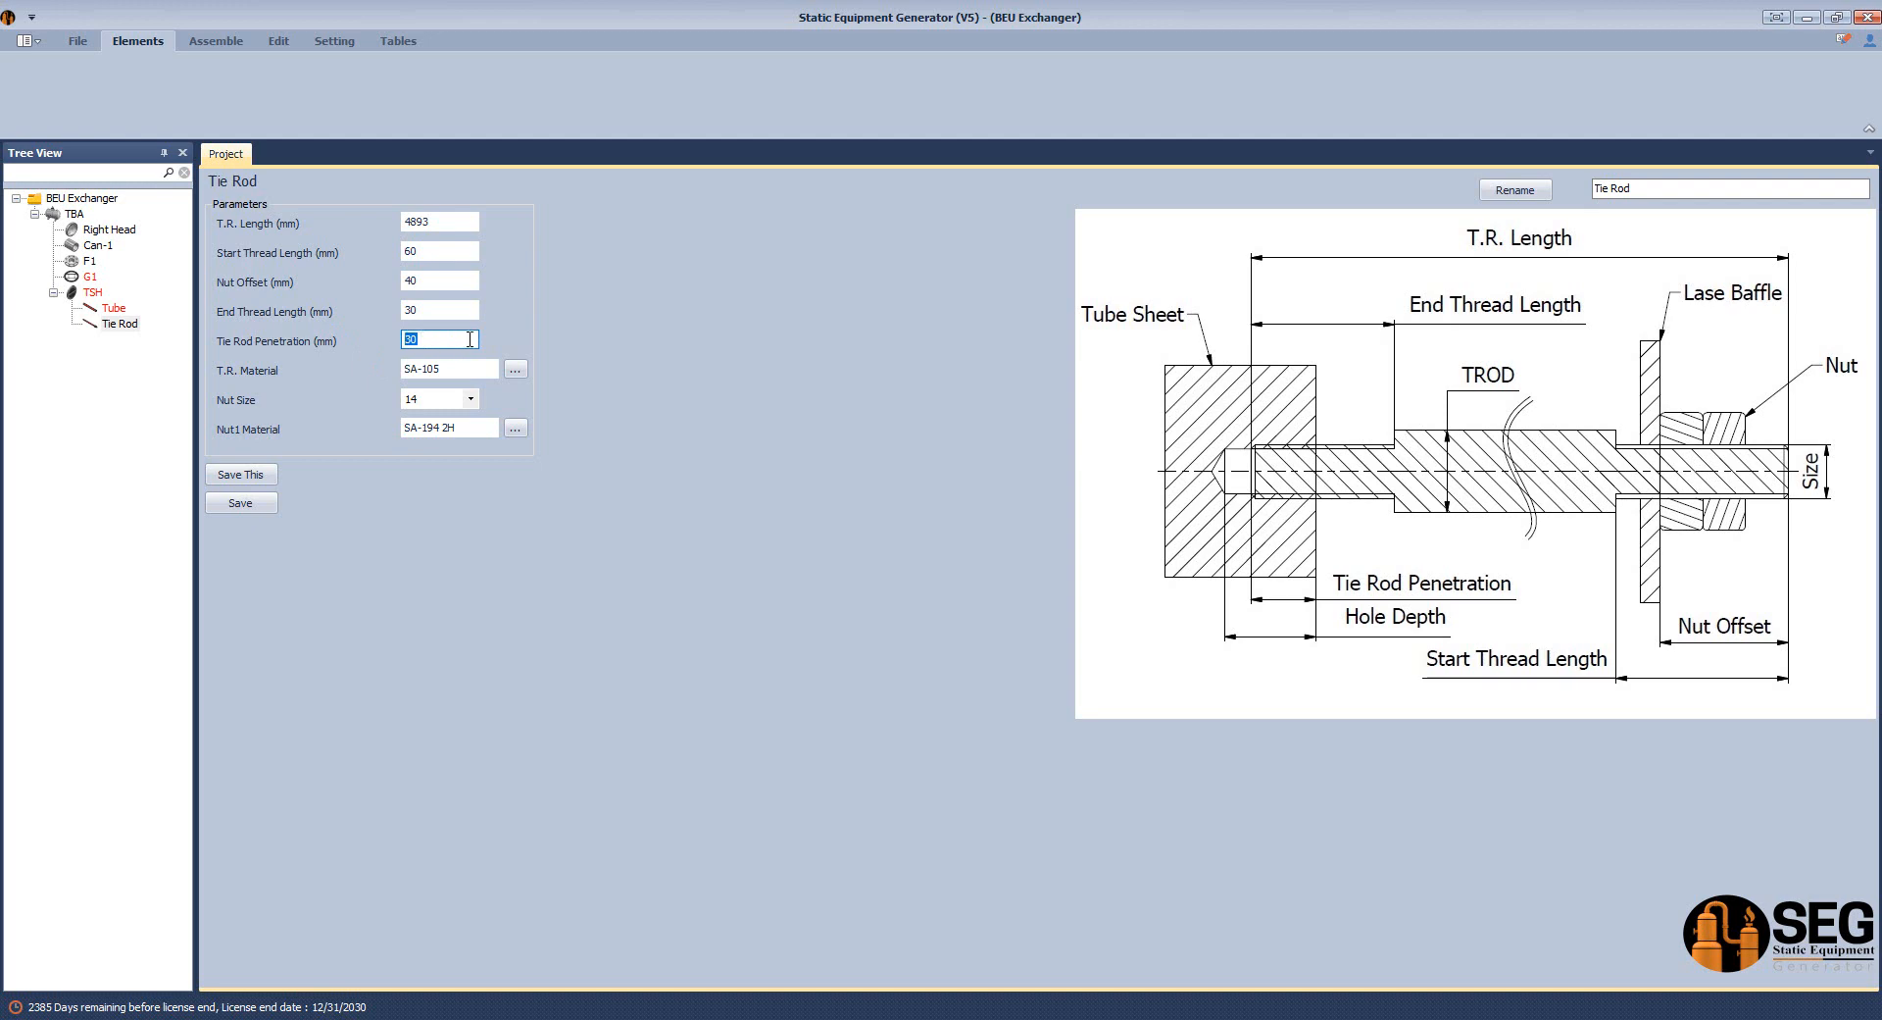
{"action": "type", "text": "20"}
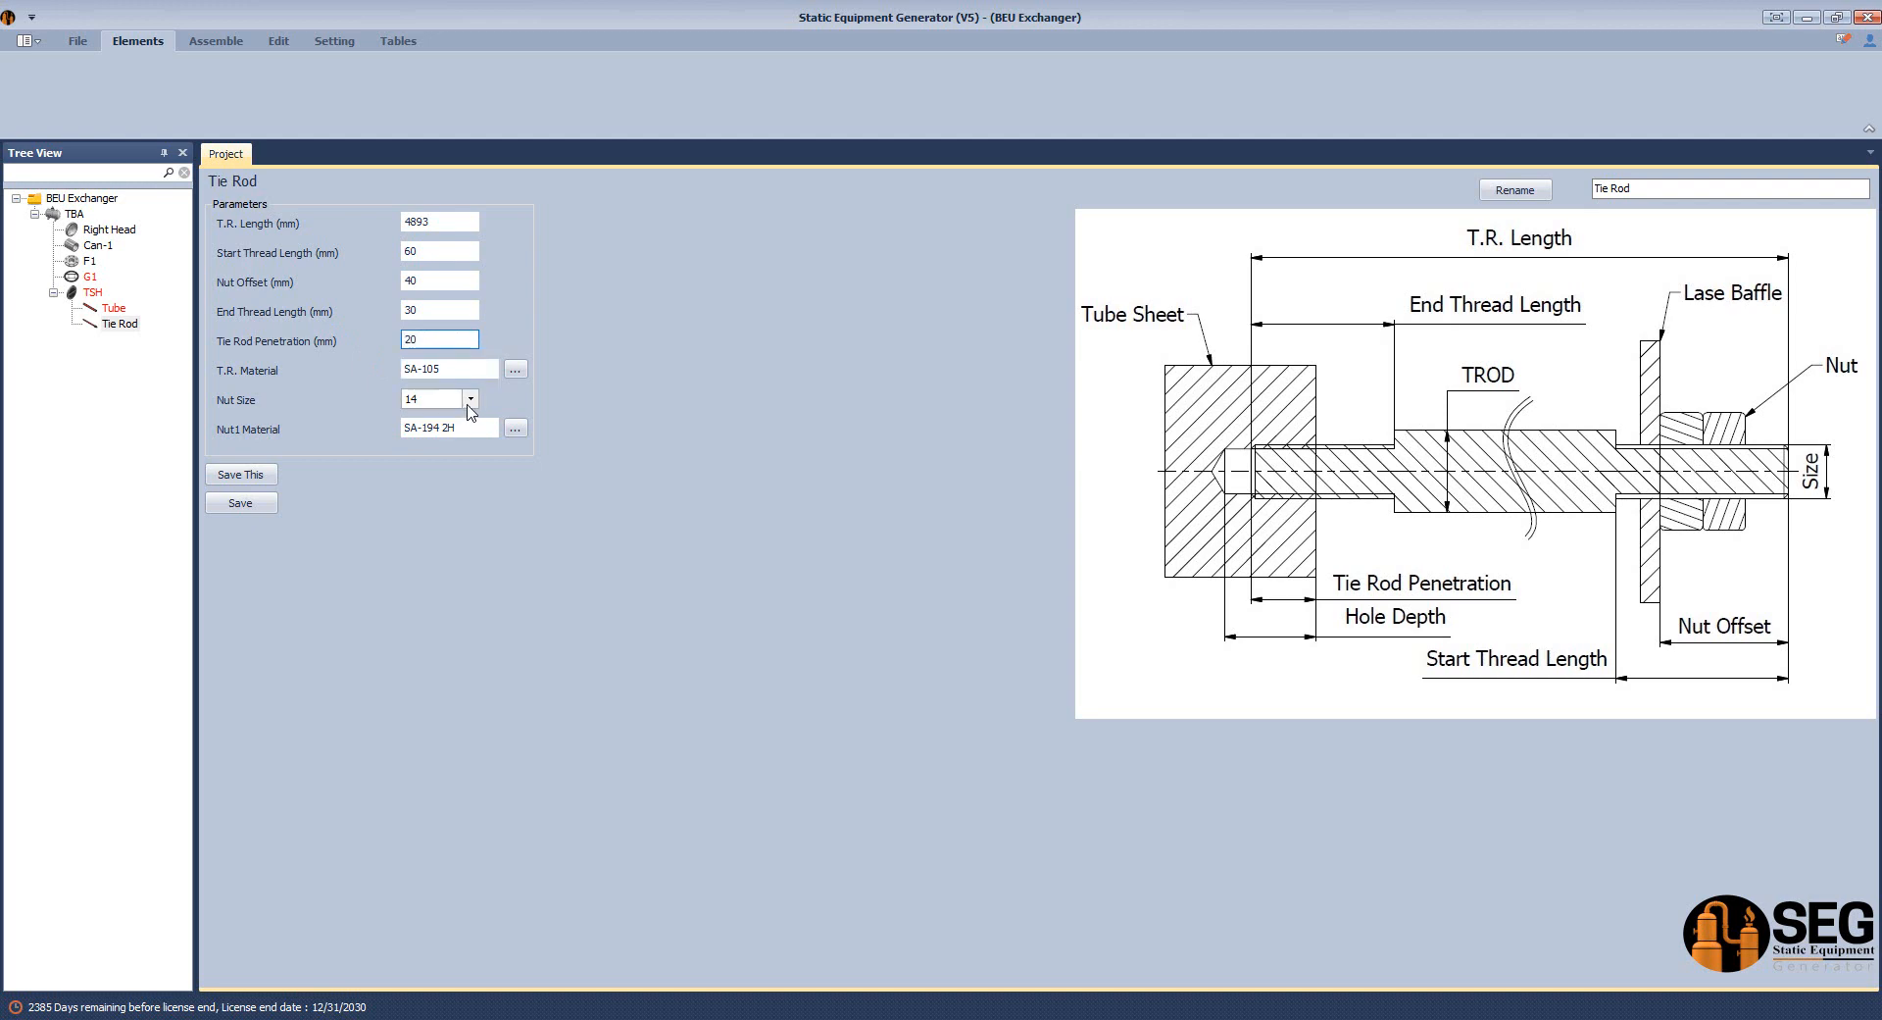
Set the tie rod's Nut Size to 12 and save the tie rod.
{"action": "left_click", "coordinate": [471, 399]}
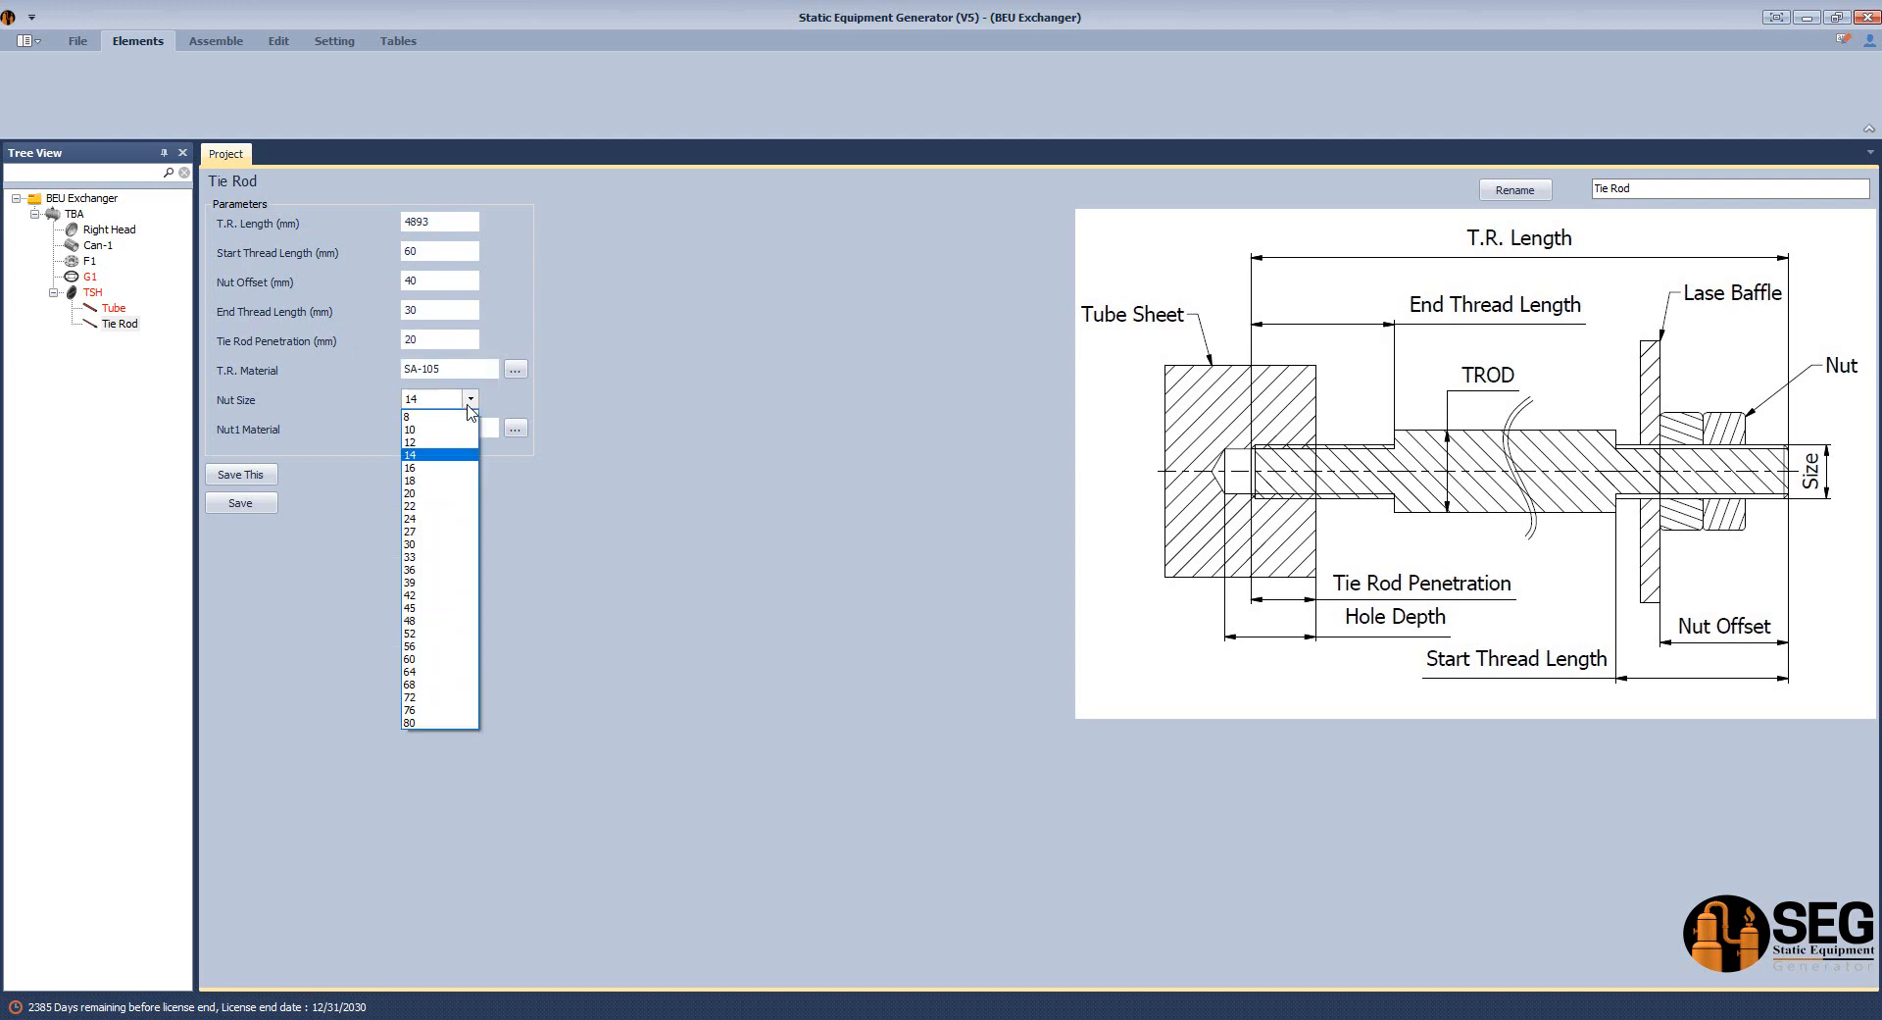
{"action": "left_click", "coordinate": [441, 442]}
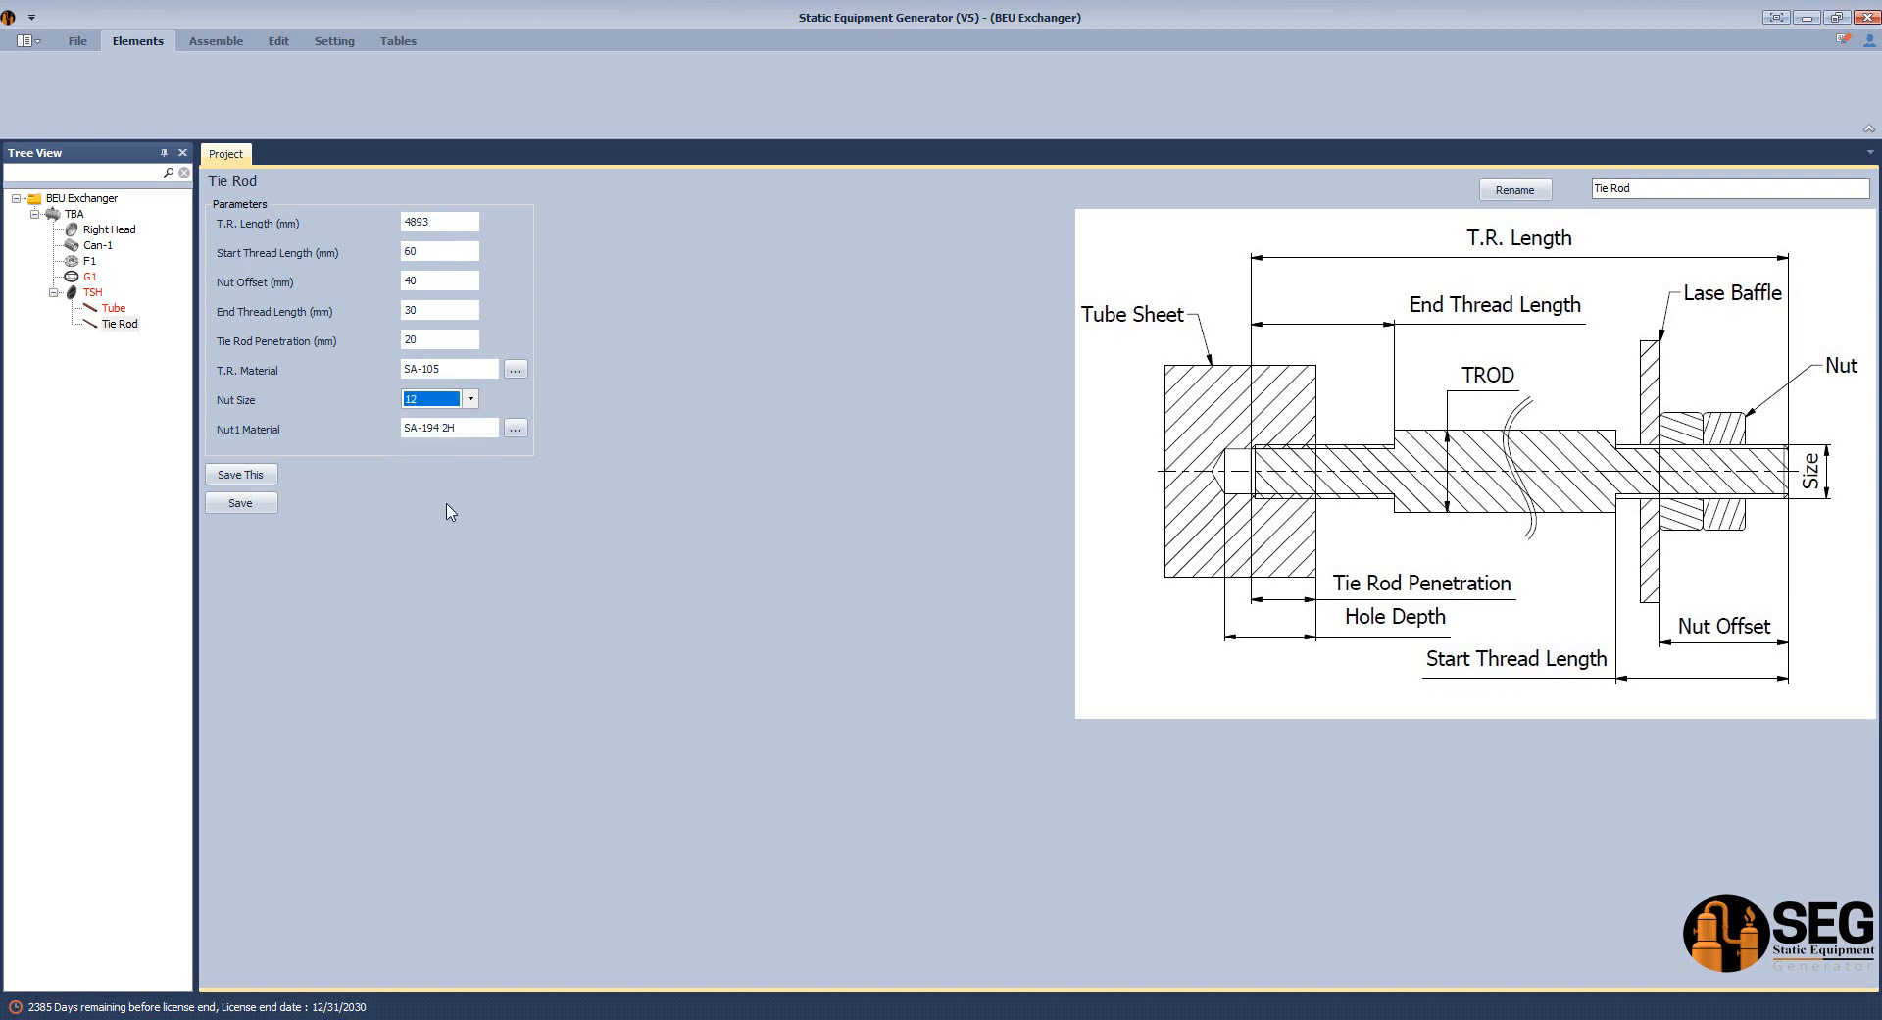
{"action": "left_click", "coordinate": [440, 311]}
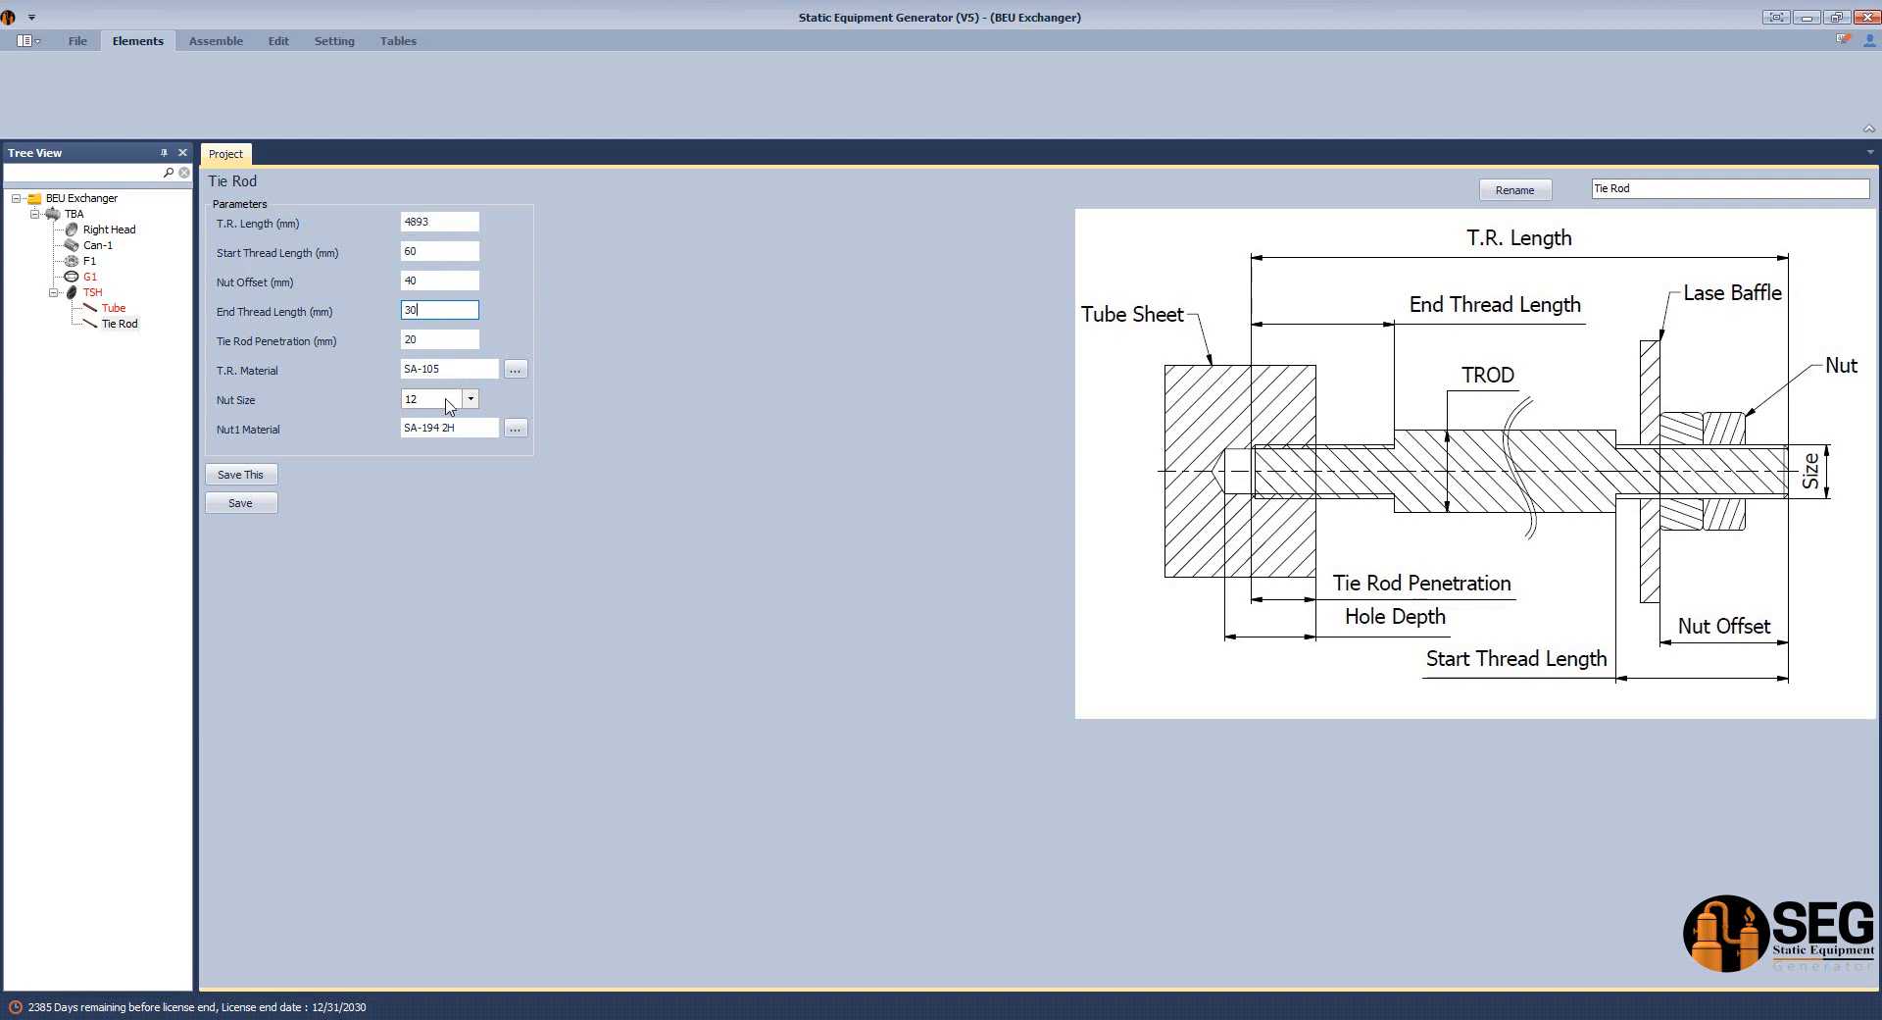
{"action": "left_click", "coordinate": [261, 504]}
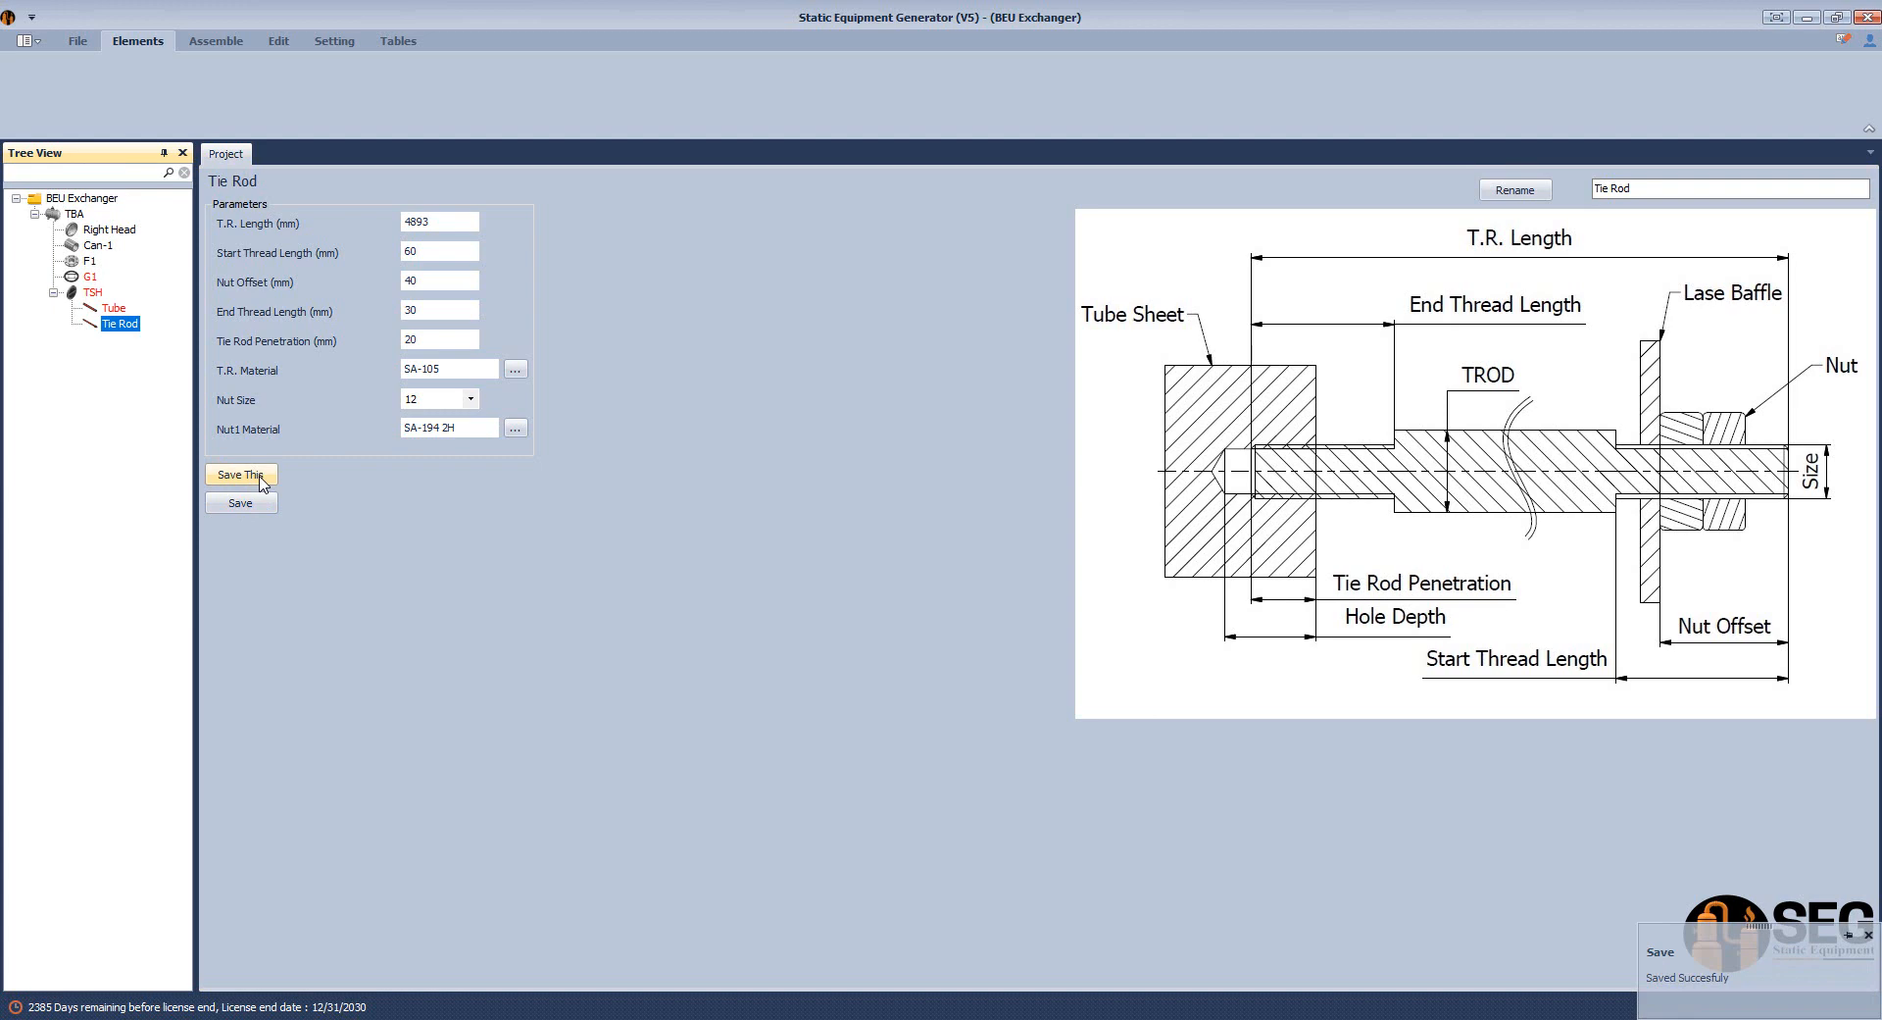
Add a baffle part named Baffle-A under TSH and open its parameters.
{"action": "left_click", "coordinate": [89, 292]}
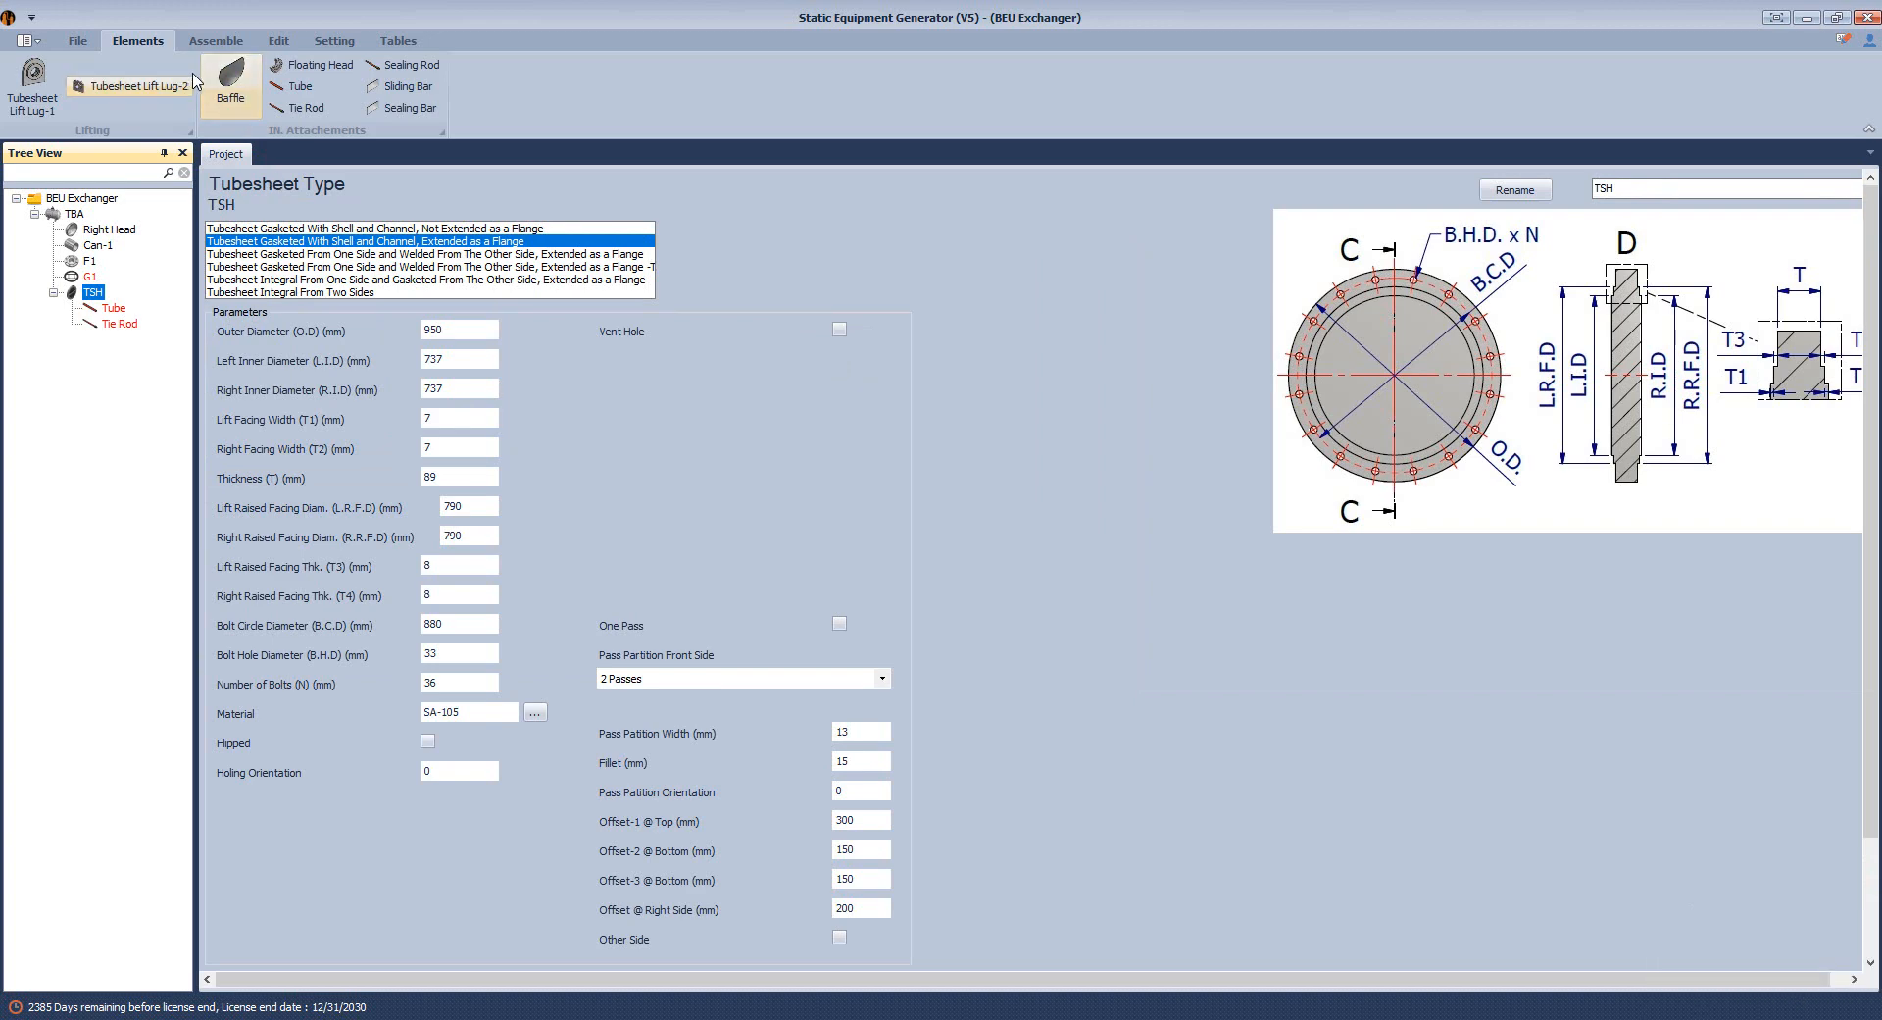
{"action": "left_click", "coordinate": [231, 83]}
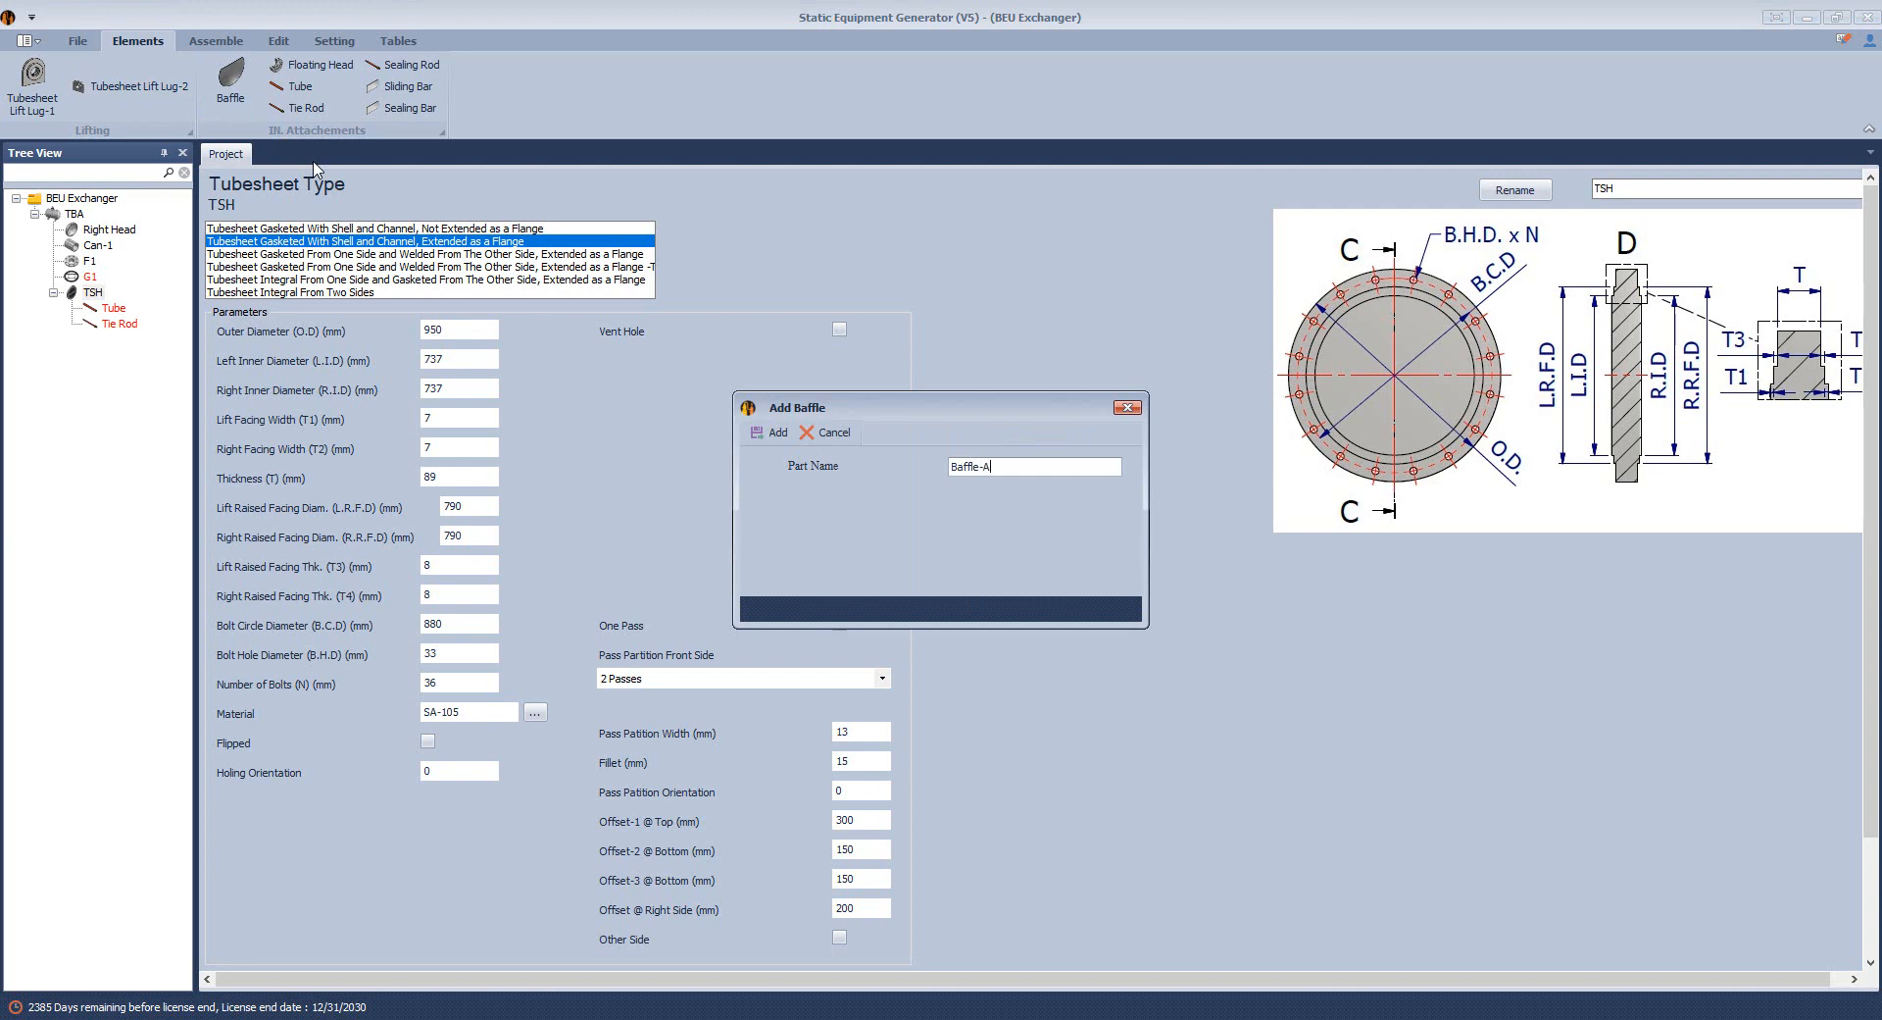
{"action": "key", "text": "Return"}
{"action": "left_click", "coordinate": [116, 340]}
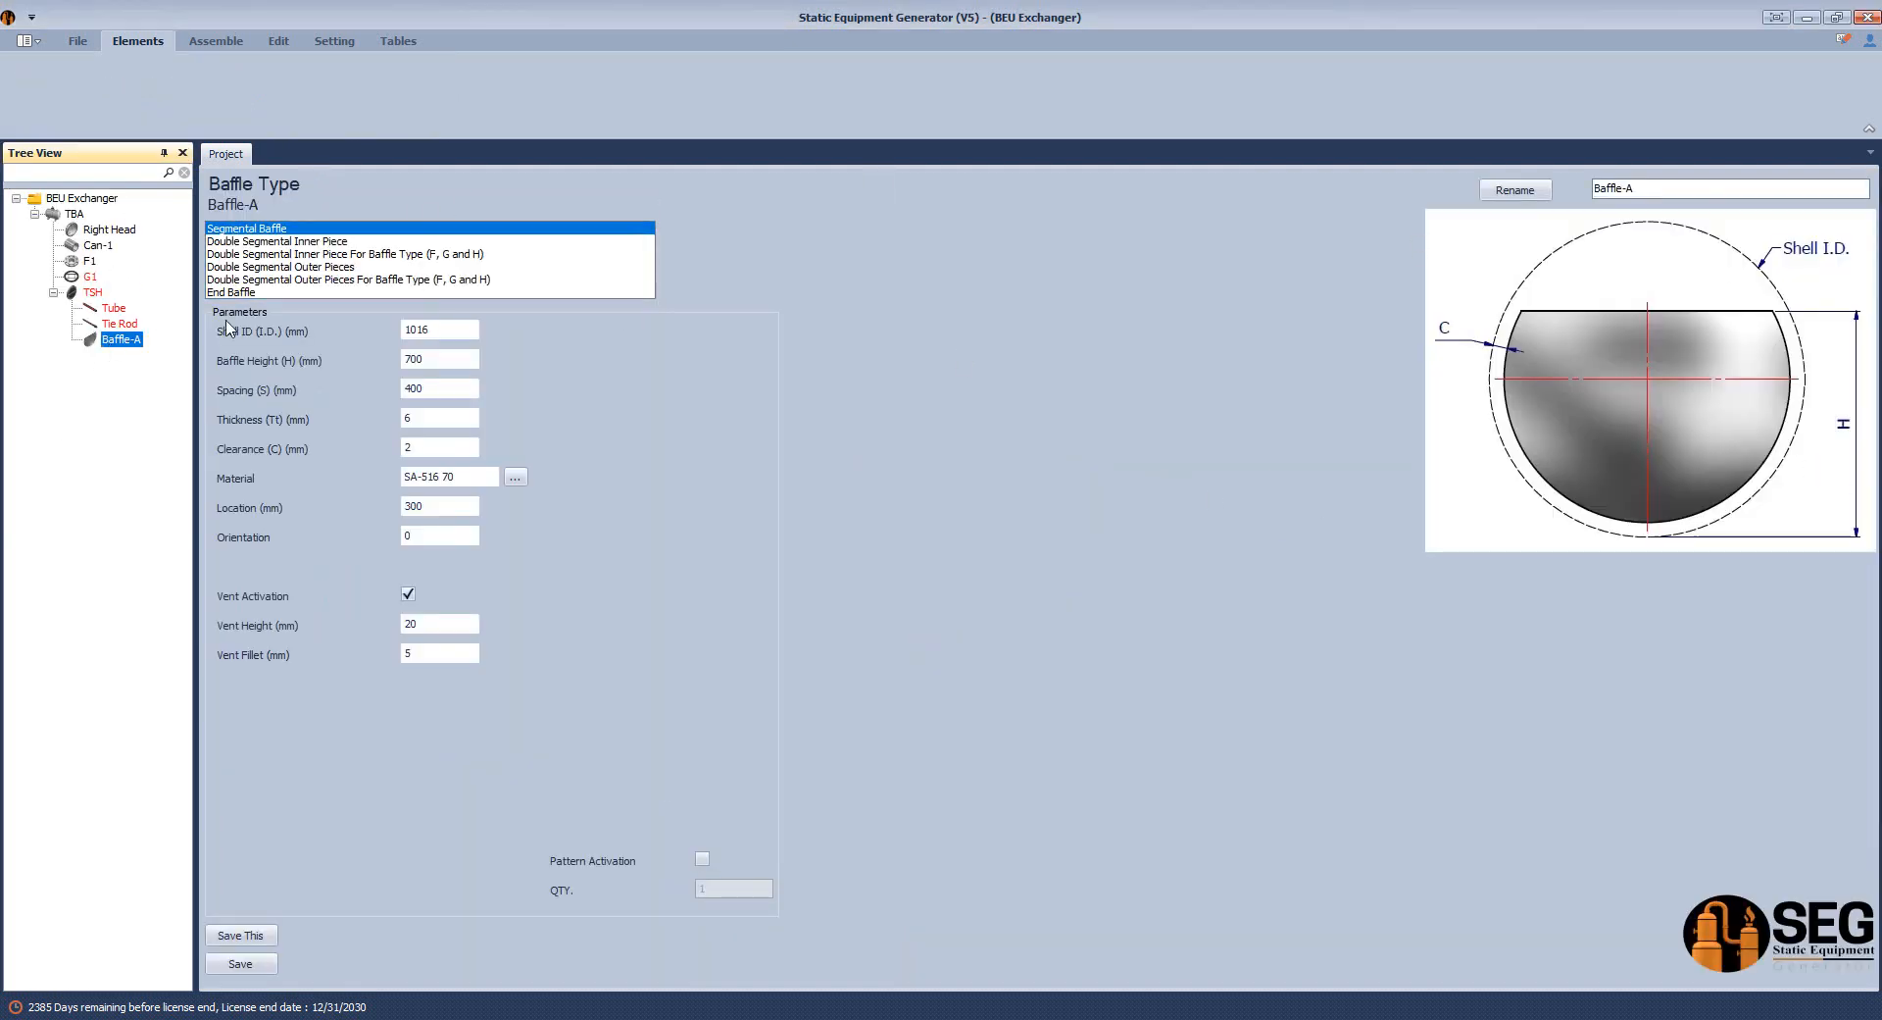
Set Baffle-A's Shell ID to 740 mm and consult the cut dimension in AutoCAD's baffle plate #A detail.
{"action": "left_click", "coordinate": [439, 331]}
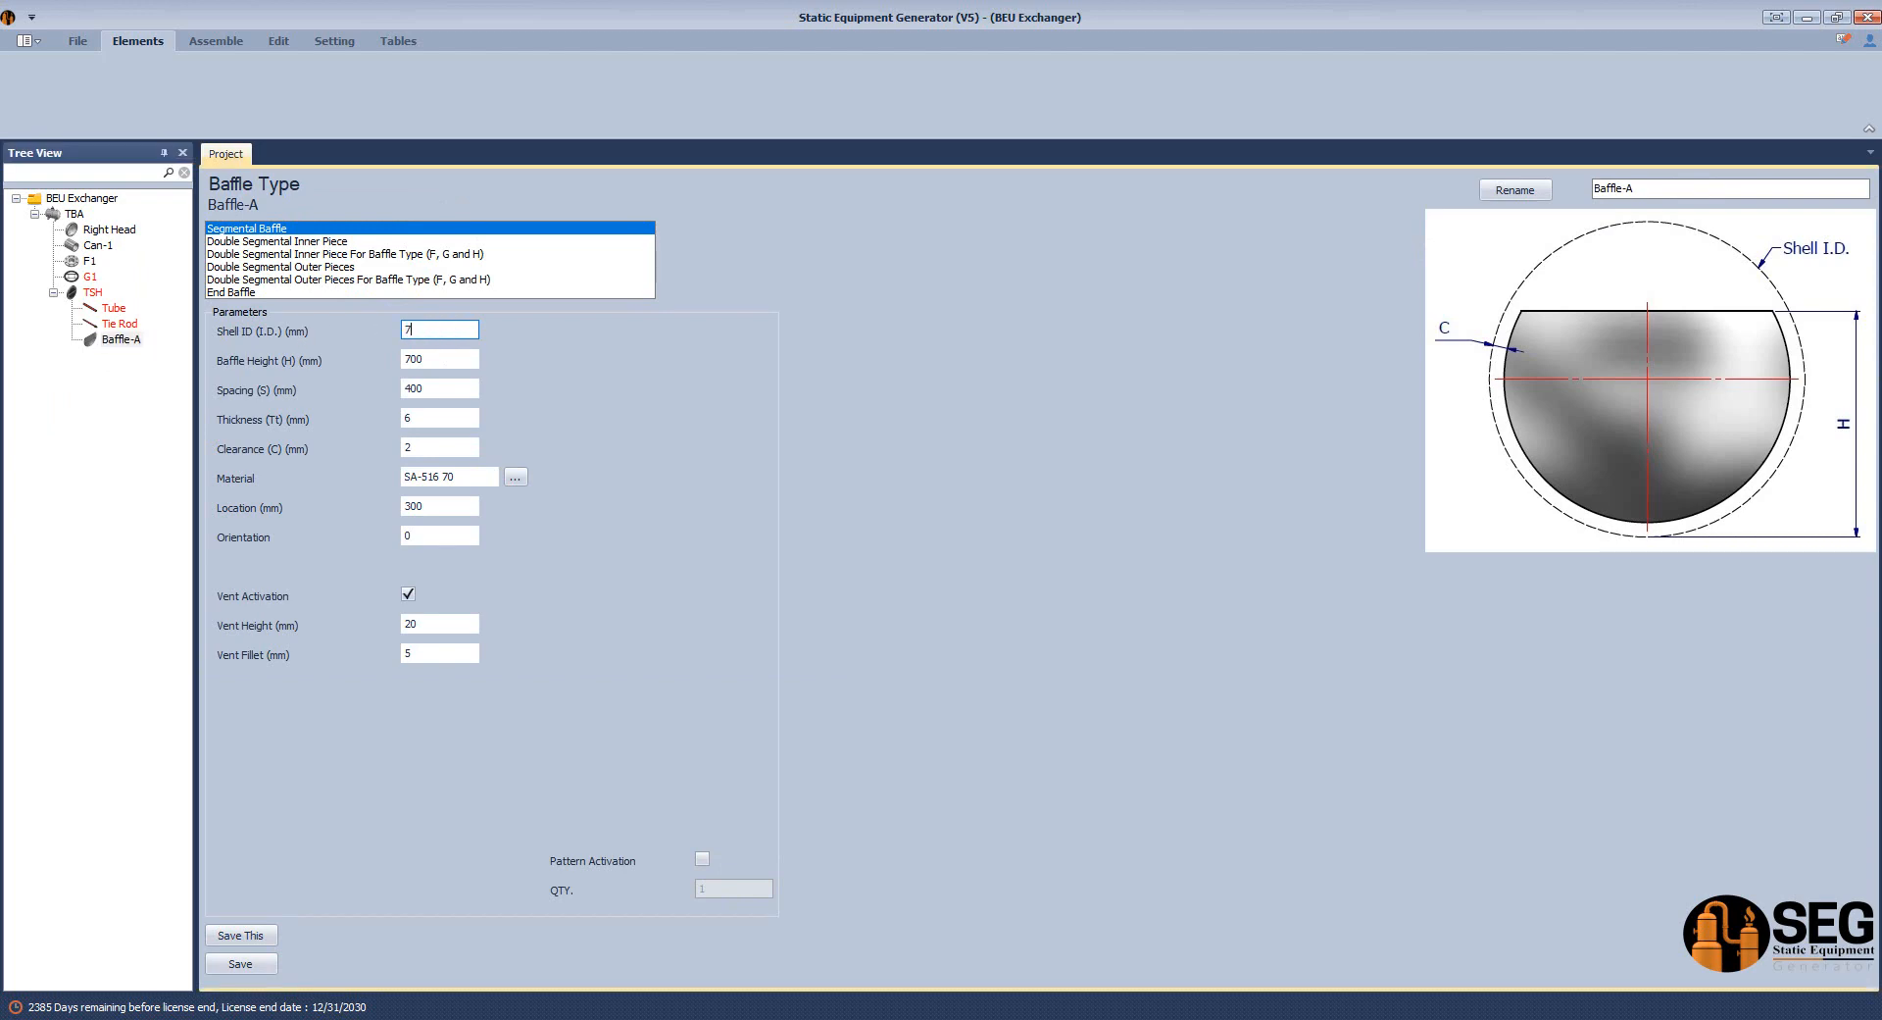
{"action": "type", "text": "740"}
{"action": "left_click", "coordinate": [441, 359]}
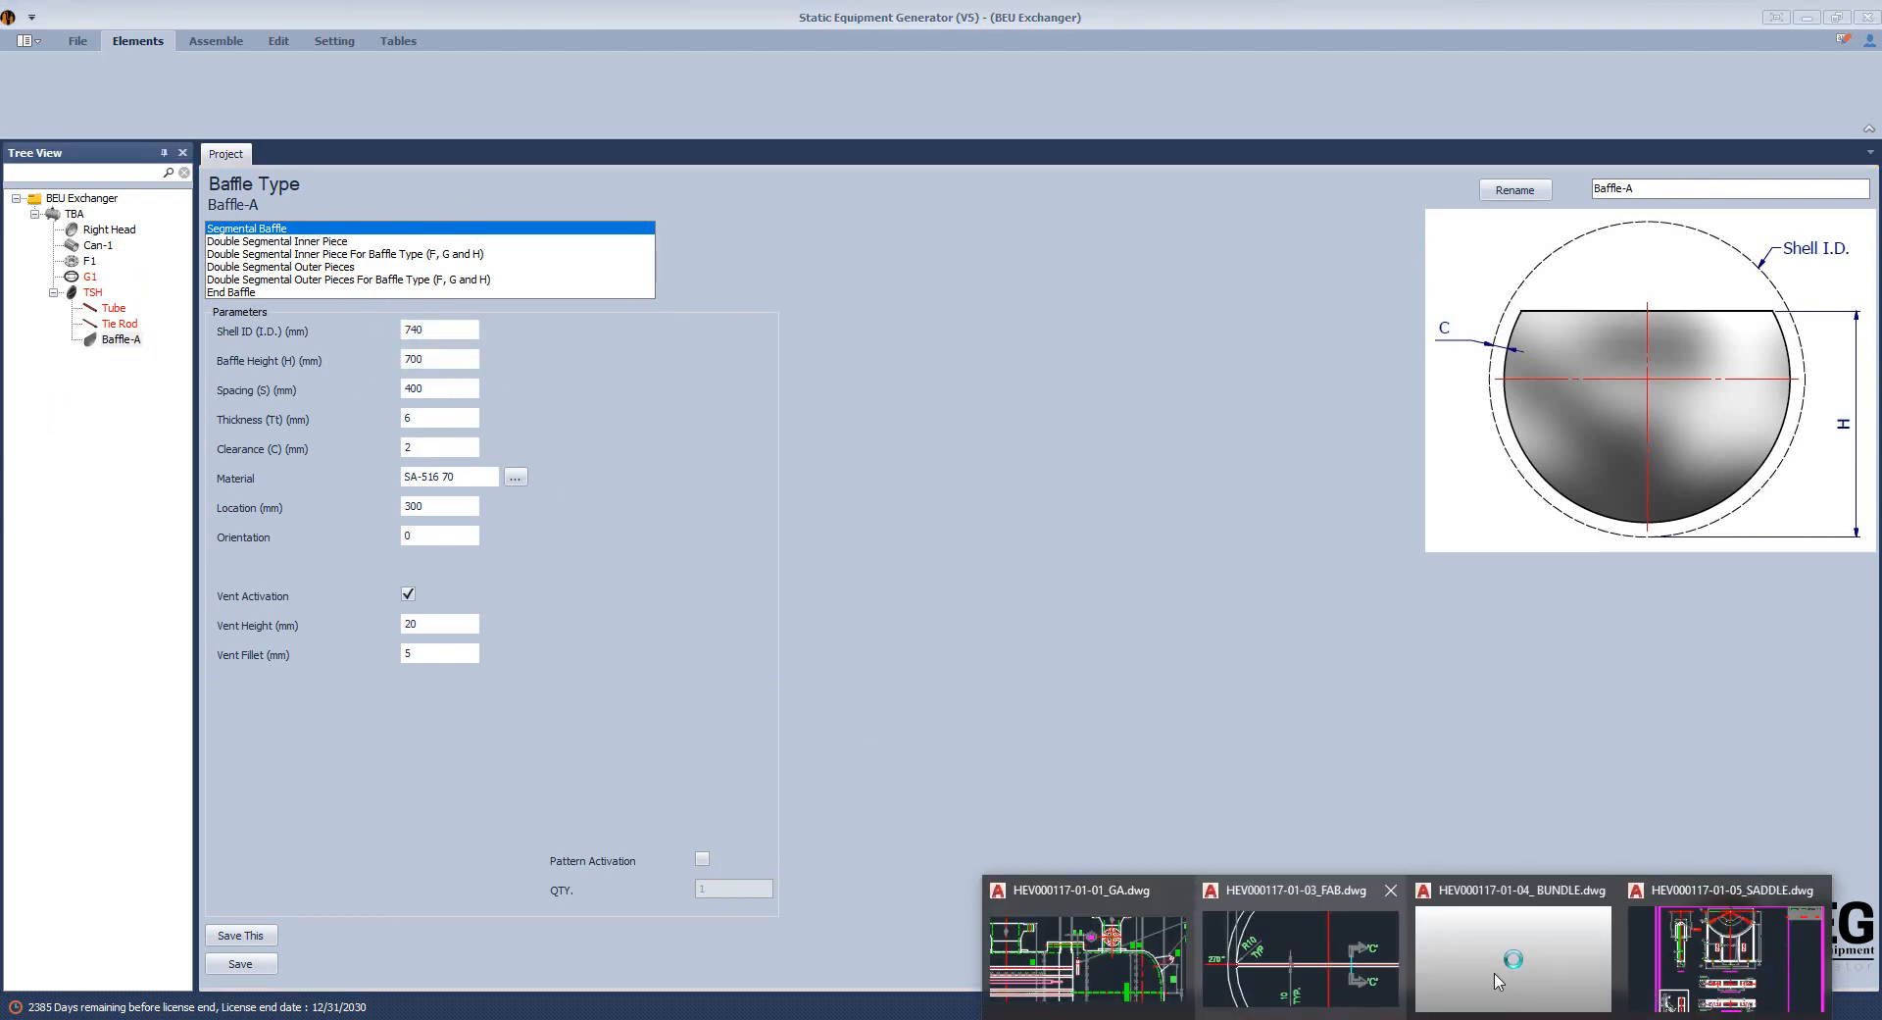
{"action": "left_click", "coordinate": [1311, 943]}
{"action": "scroll", "coordinate": [1294, 582], "scroll_direction": "down", "scroll_amount": 3}
{"action": "scroll", "coordinate": [1294, 582], "scroll_direction": "up", "scroll_amount": 2}
{"action": "scroll", "coordinate": [916, 638], "scroll_direction": "up", "scroll_amount": 2}
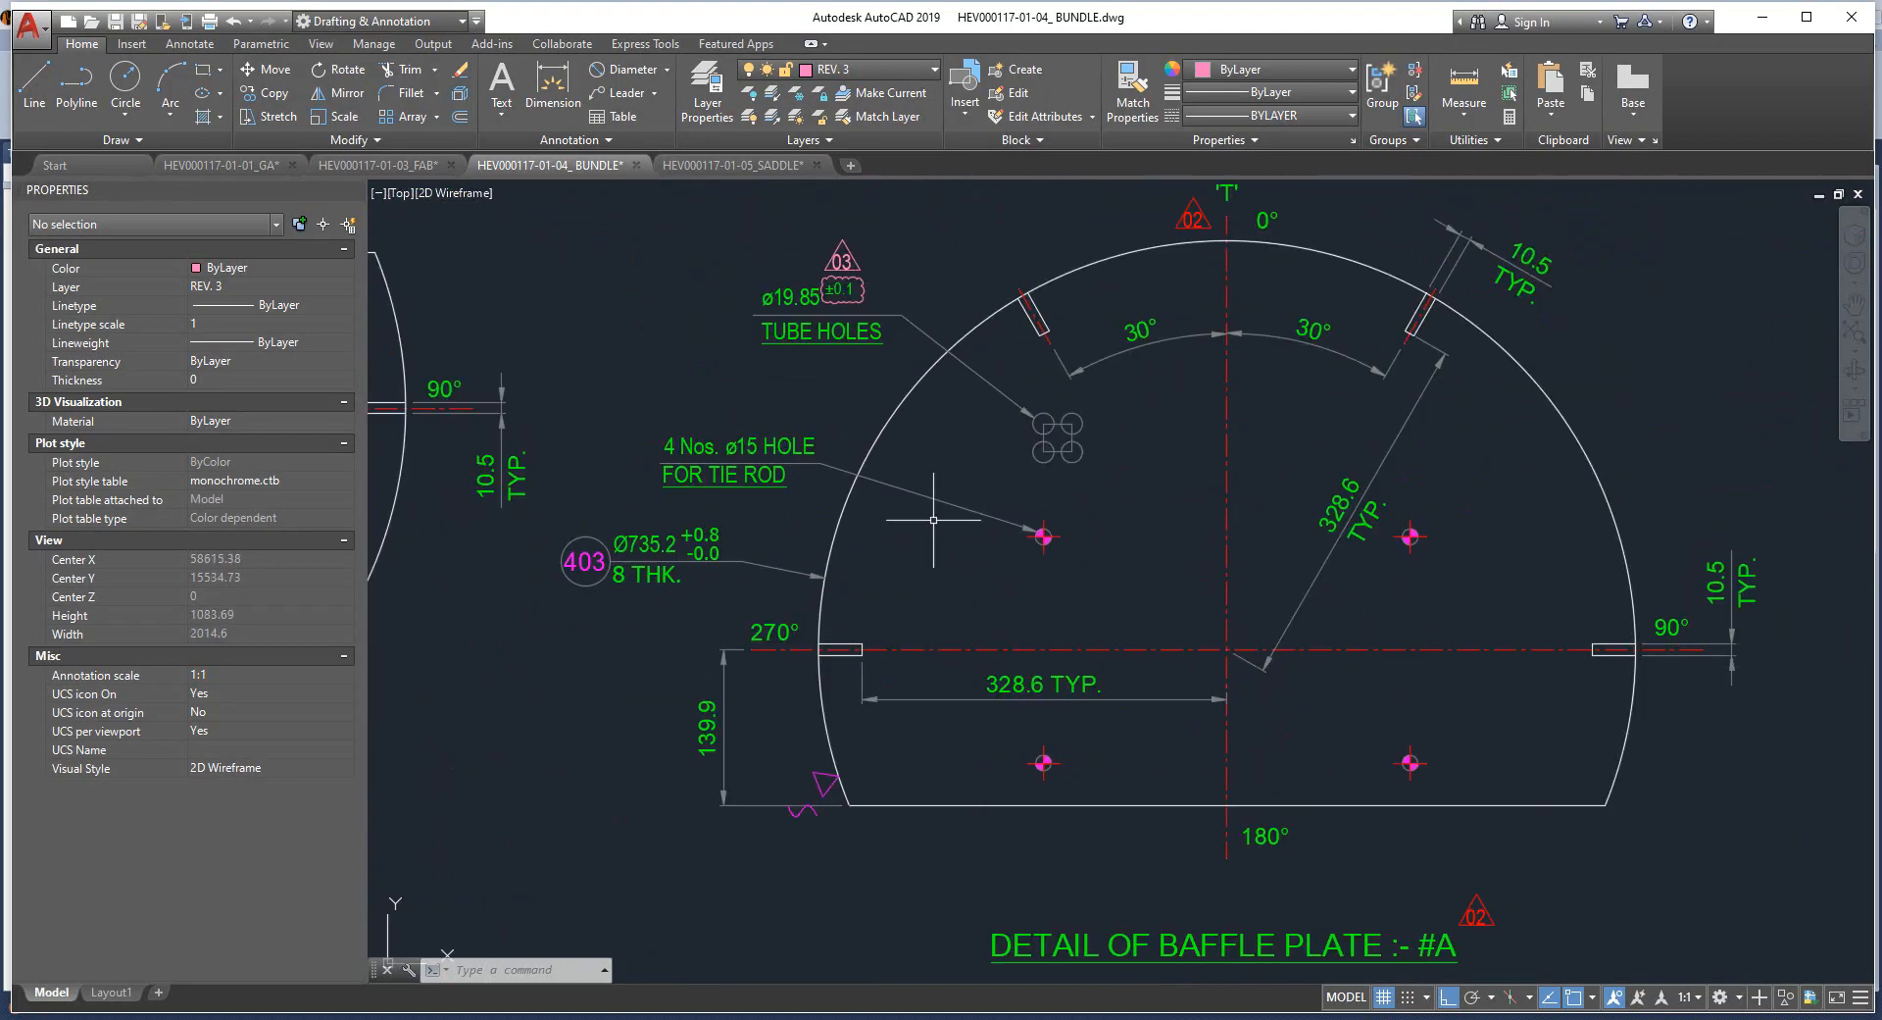
{"action": "scroll", "coordinate": [609, 676], "scroll_direction": "up", "scroll_amount": 2}
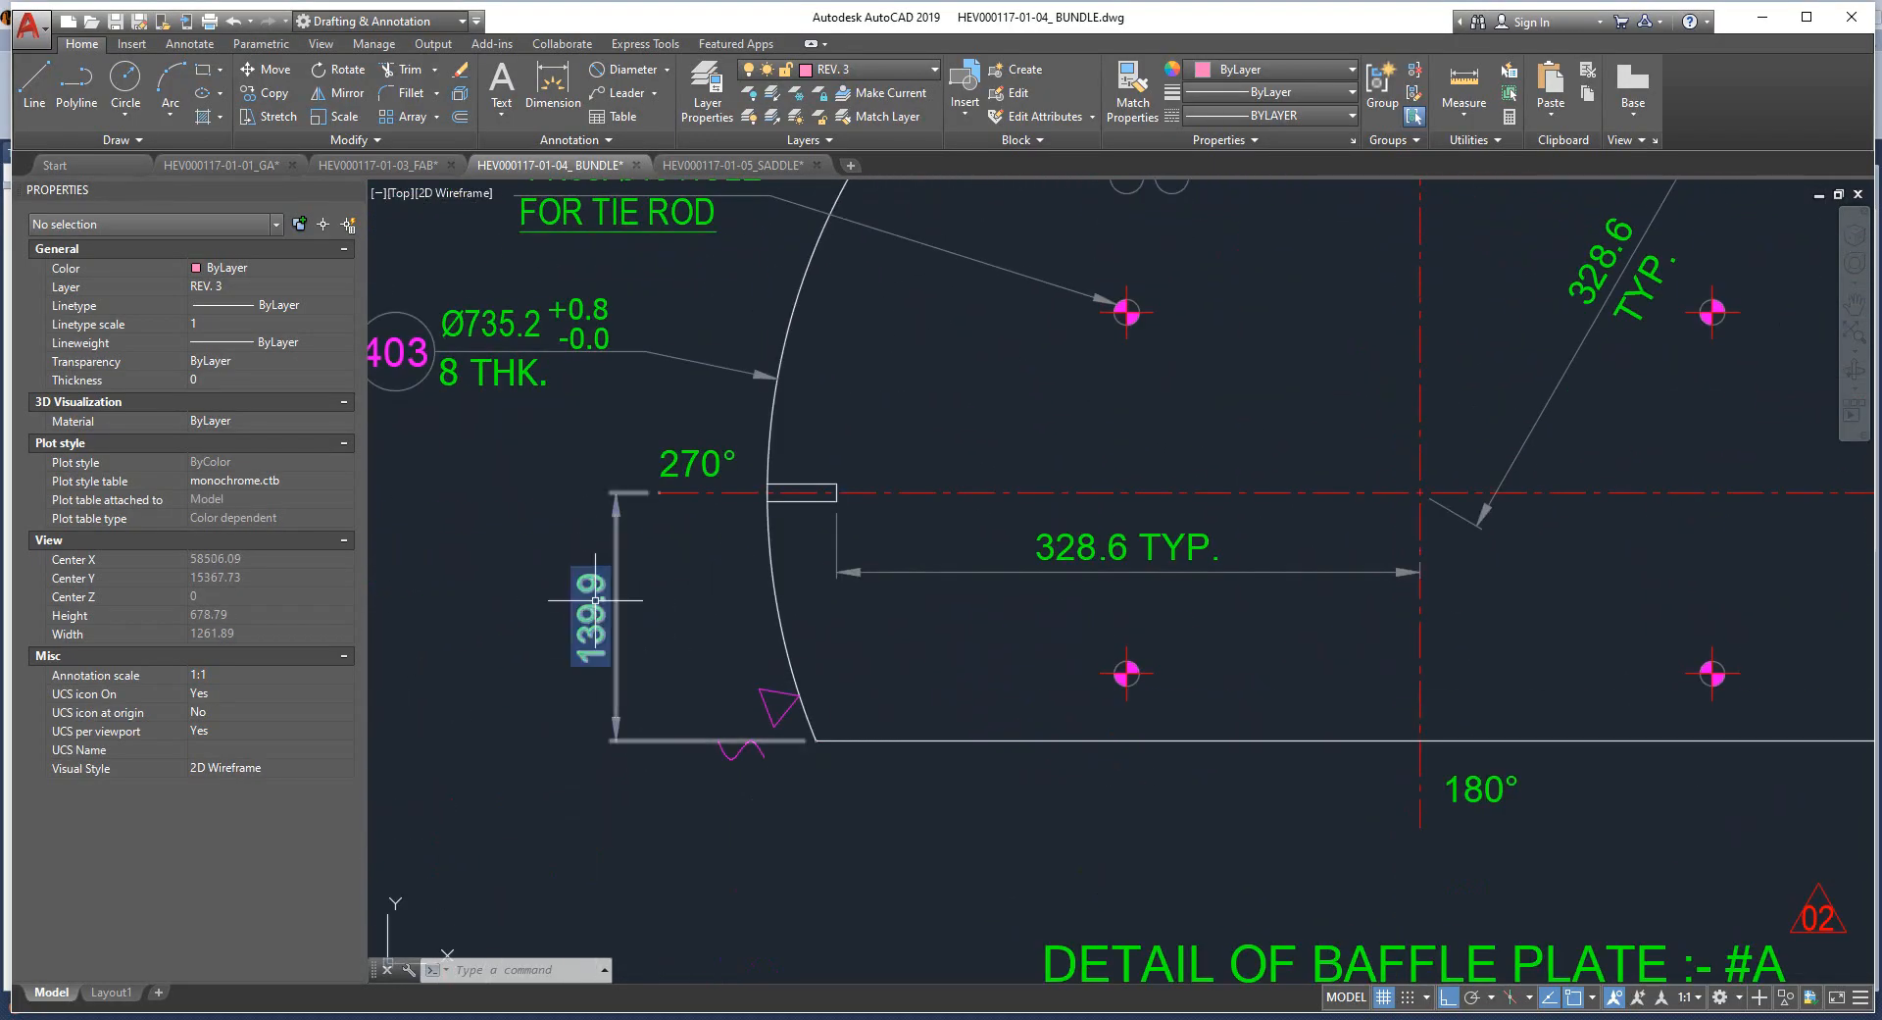
{"action": "scroll", "coordinate": [577, 624], "scroll_direction": "down", "scroll_amount": 3}
{"action": "left_click", "coordinate": [1453, 1010]}
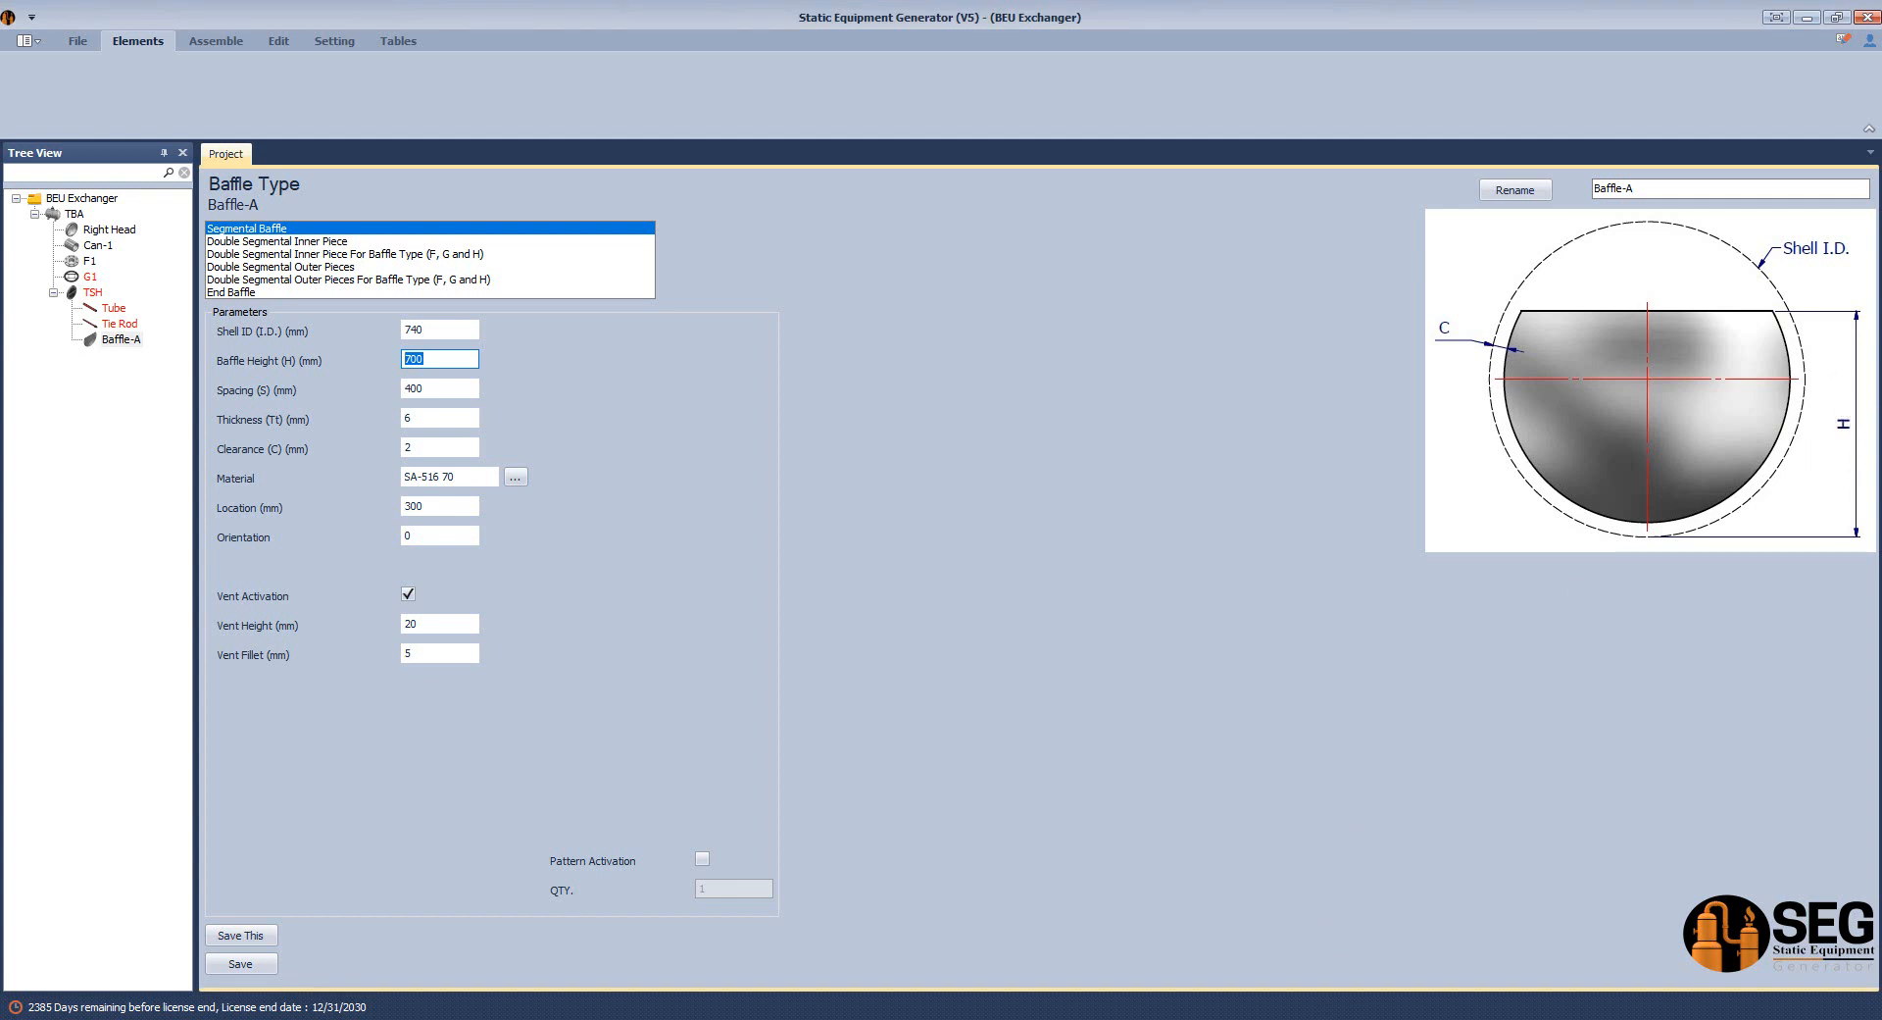
Switch to Calculator over the AutoCAD bundle drawing and calculate the shell radius as 740 ÷ 2.
{"action": "mouse_move", "coordinate": [1411, 1010]}
{"action": "left_click", "coordinate": [1500, 941]}
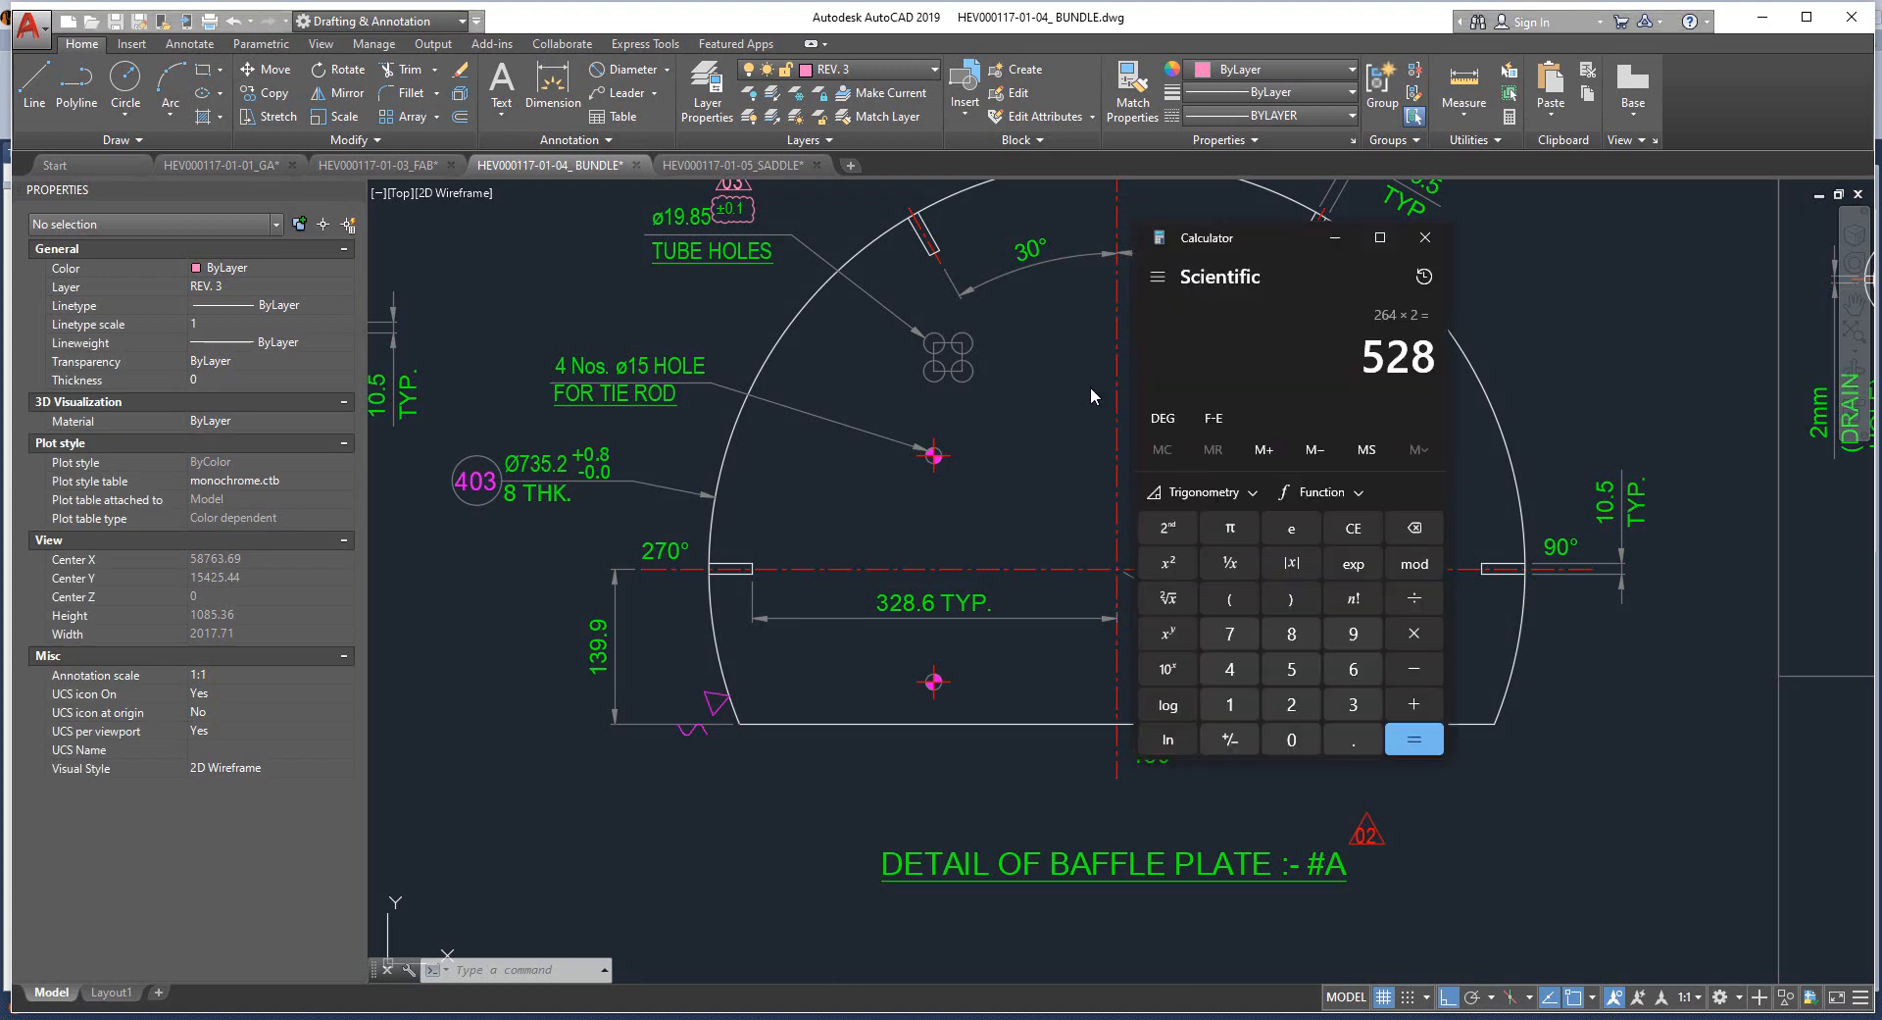
{"action": "key", "text": "Escape"}
{"action": "type", "text": "7"}
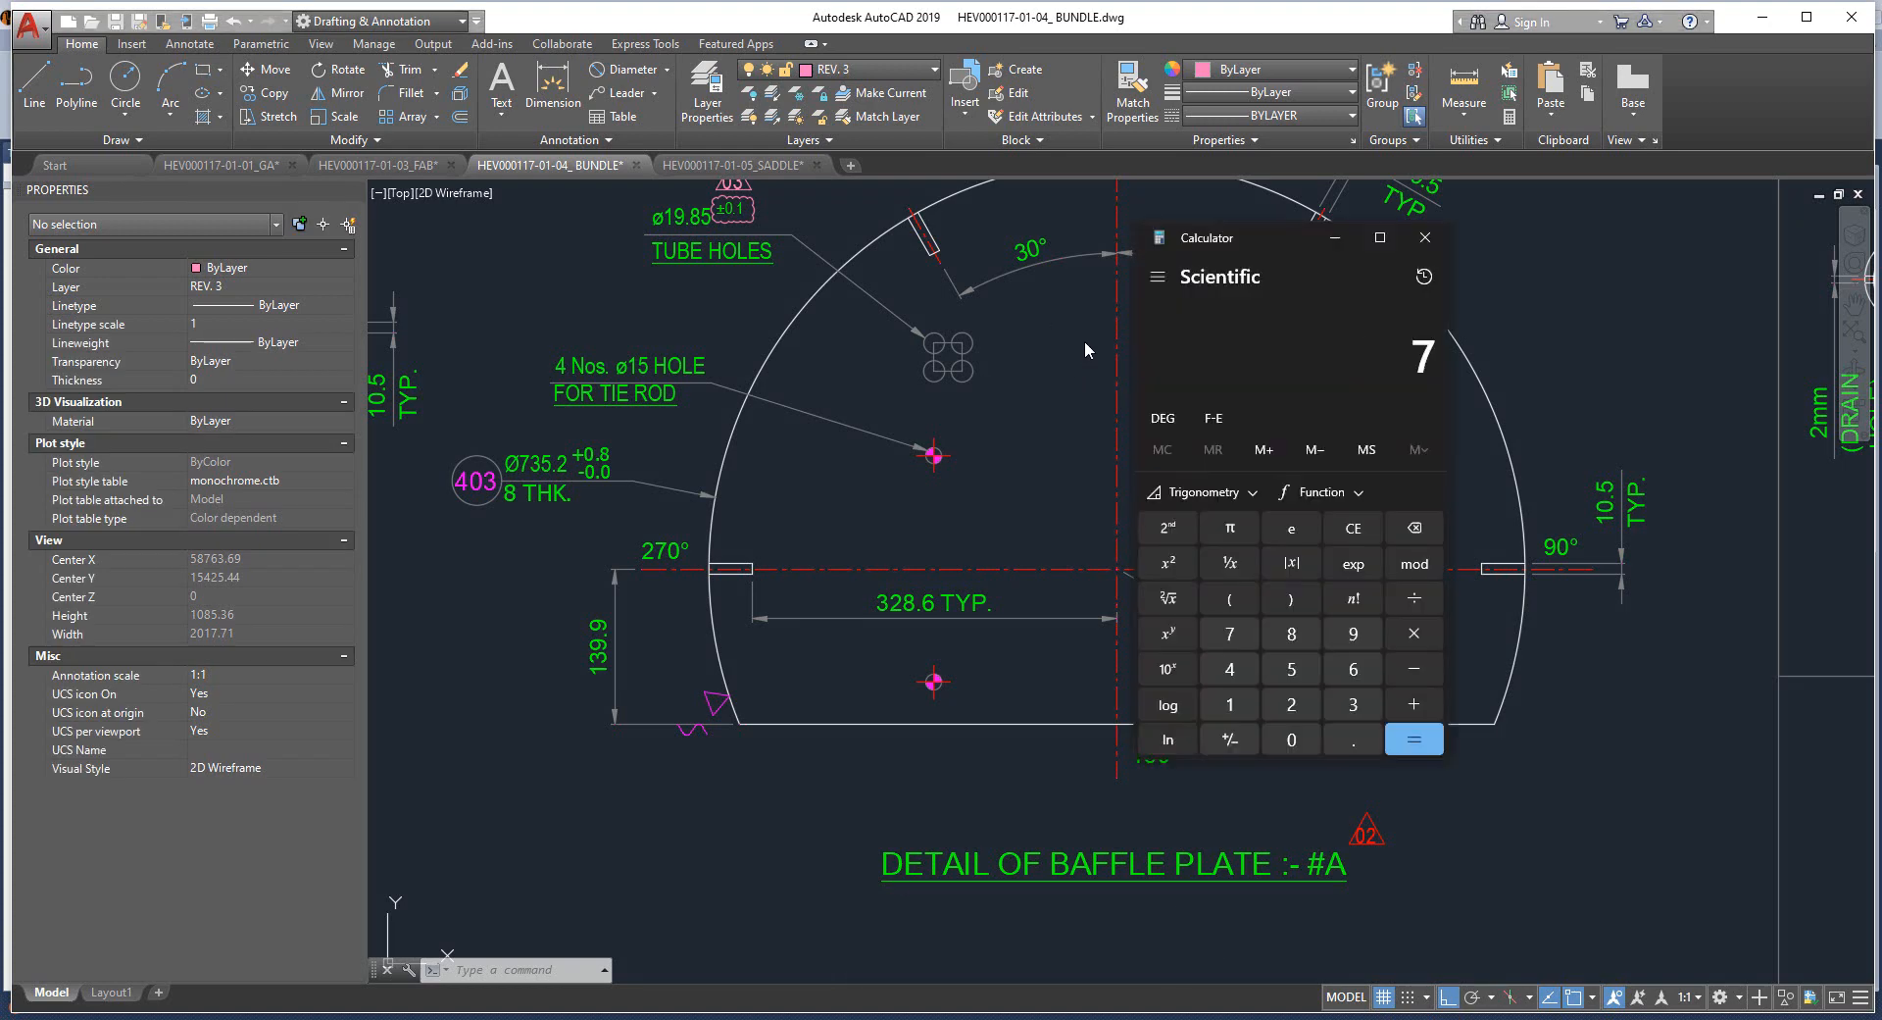
{"action": "type", "text": "40/2"}
{"action": "key", "text": "Return"}
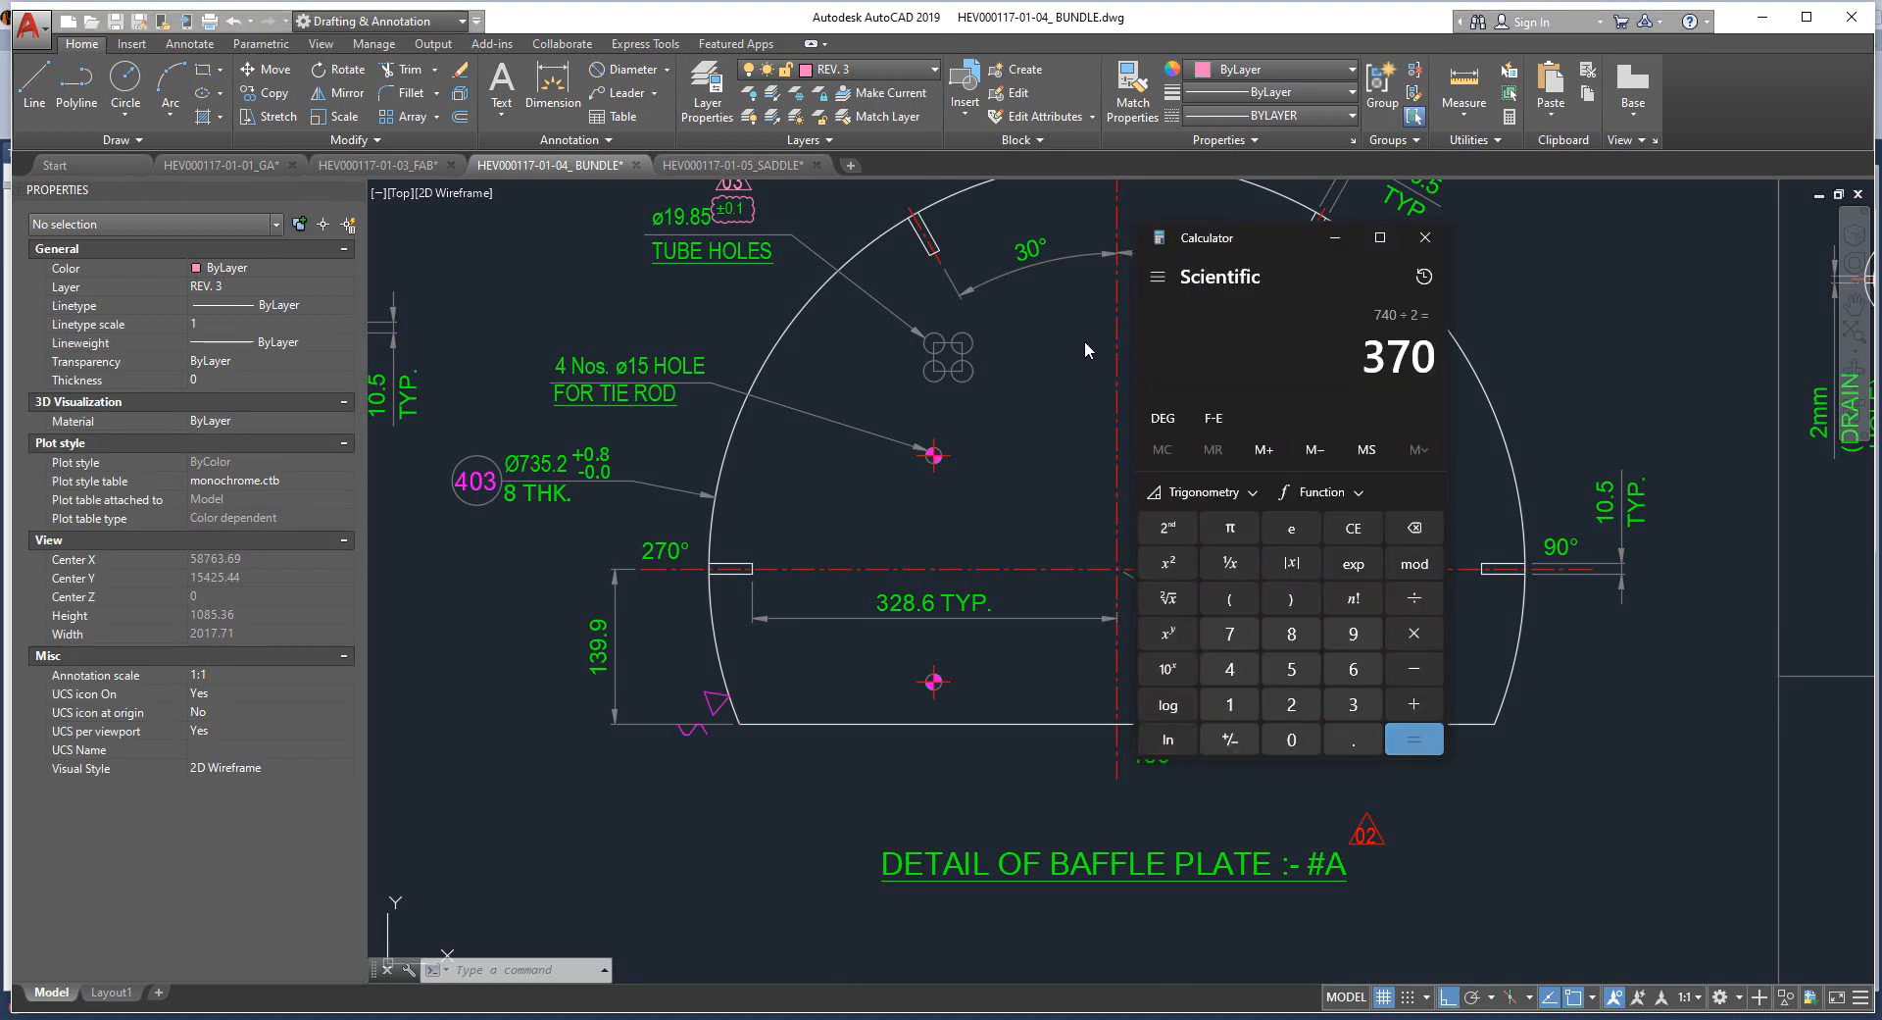
{"action": "middle_click_drag", "start_coordinate": [1045, 396], "coordinate": [1015, 479]}
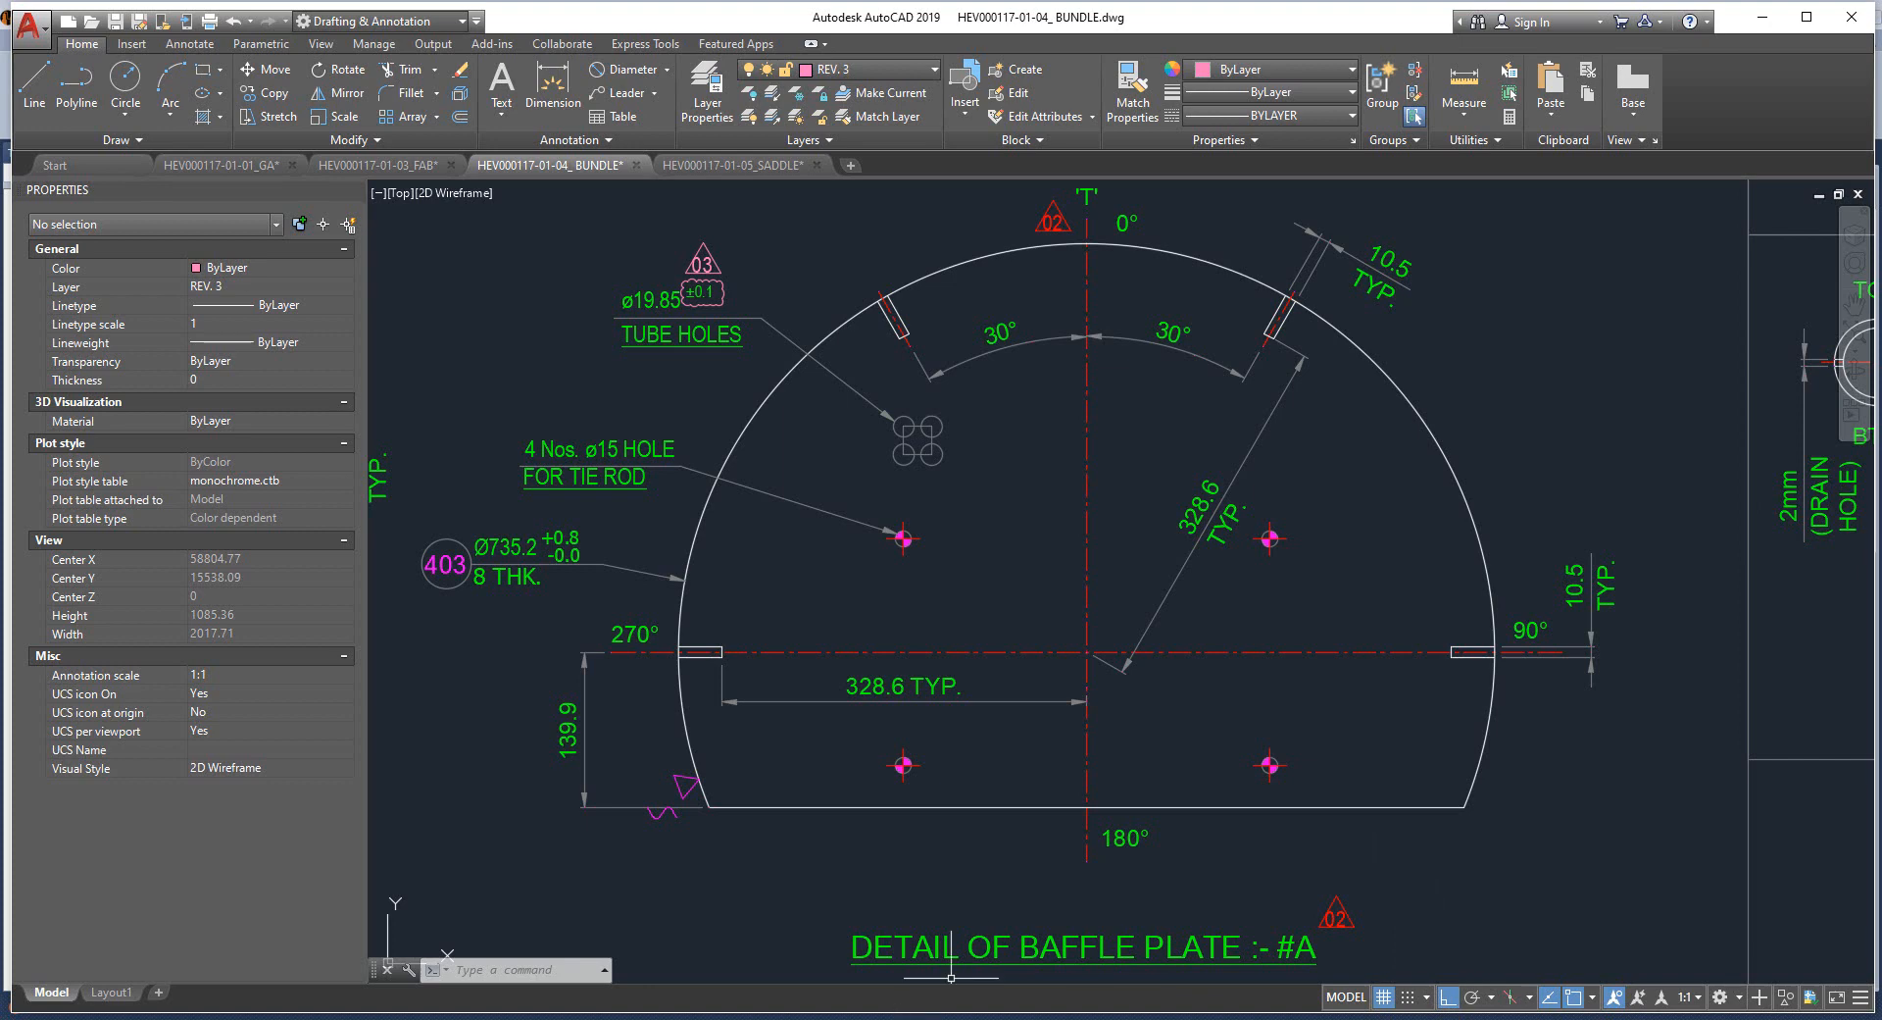
Add 139.9 to the radius in Calculator and, in Static Equipment Generator, set Baffle-A's Baffle Height to 509.9 mm.
{"action": "key", "text": "alt+Tab"}
{"action": "key", "text": "plus"}
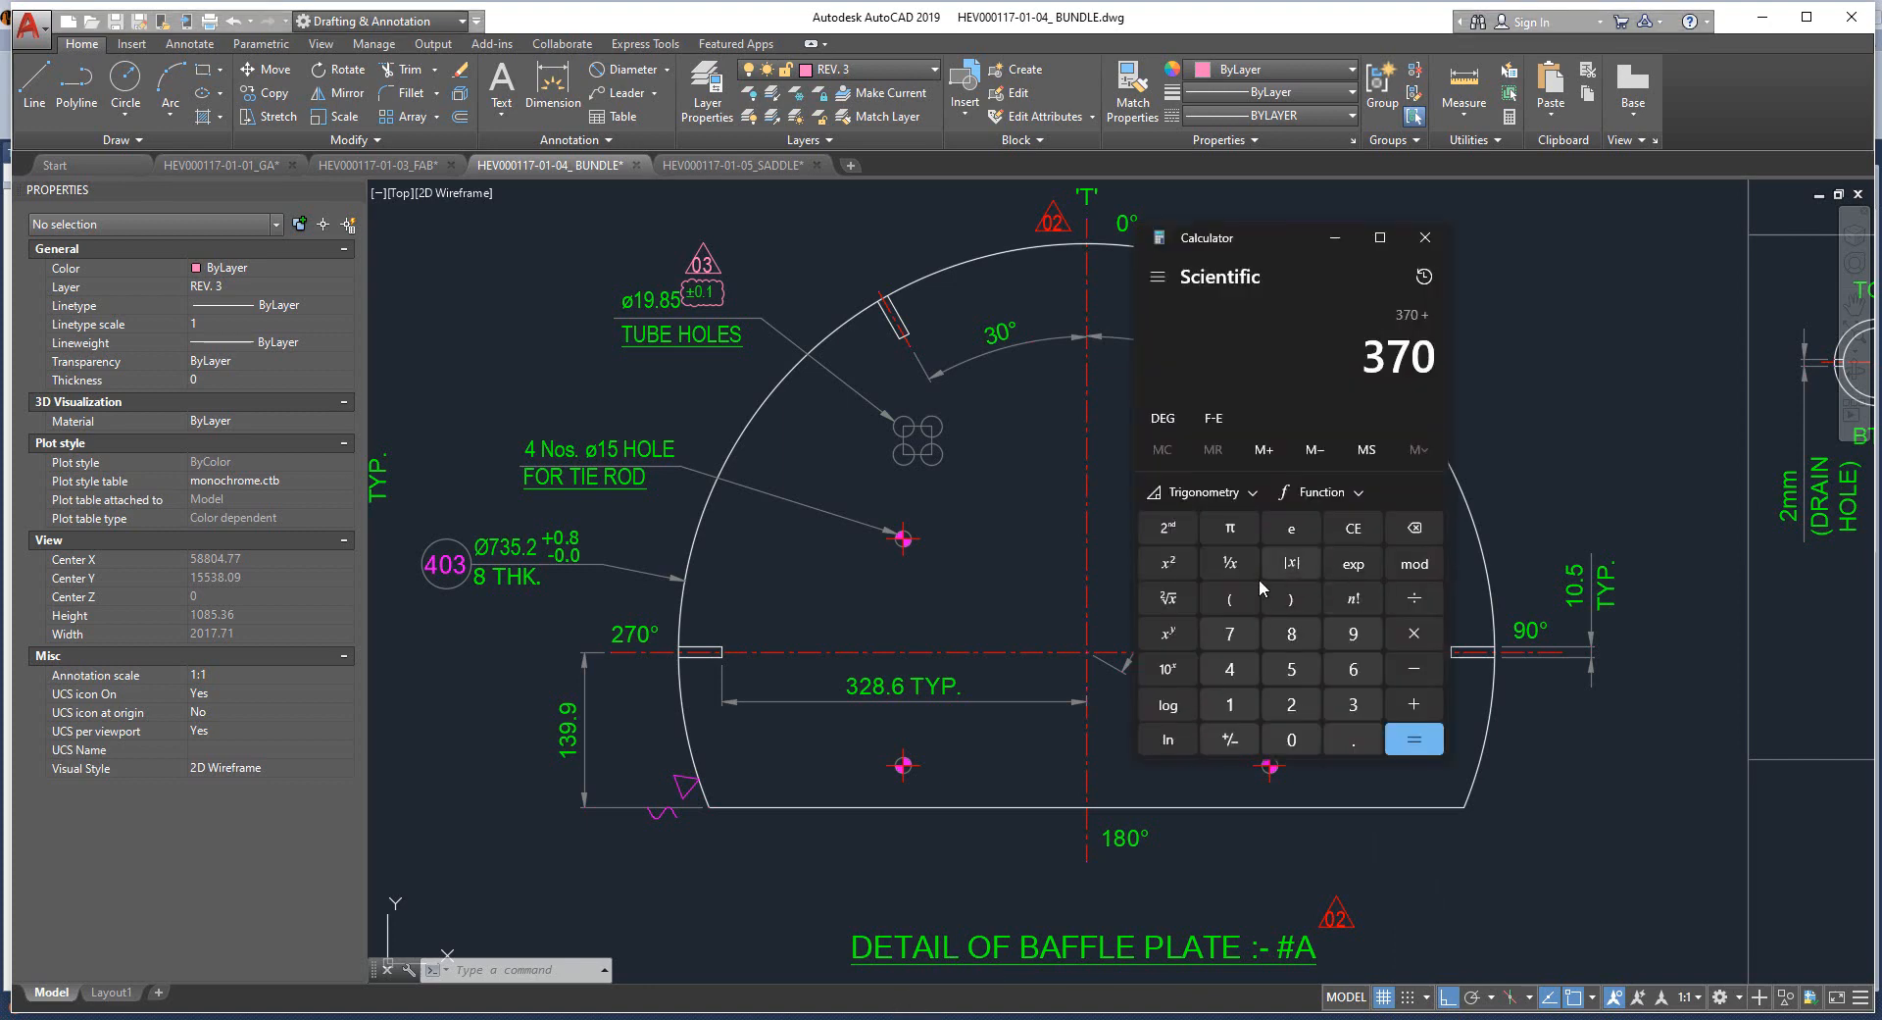
{"action": "type", "text": "139.9"}
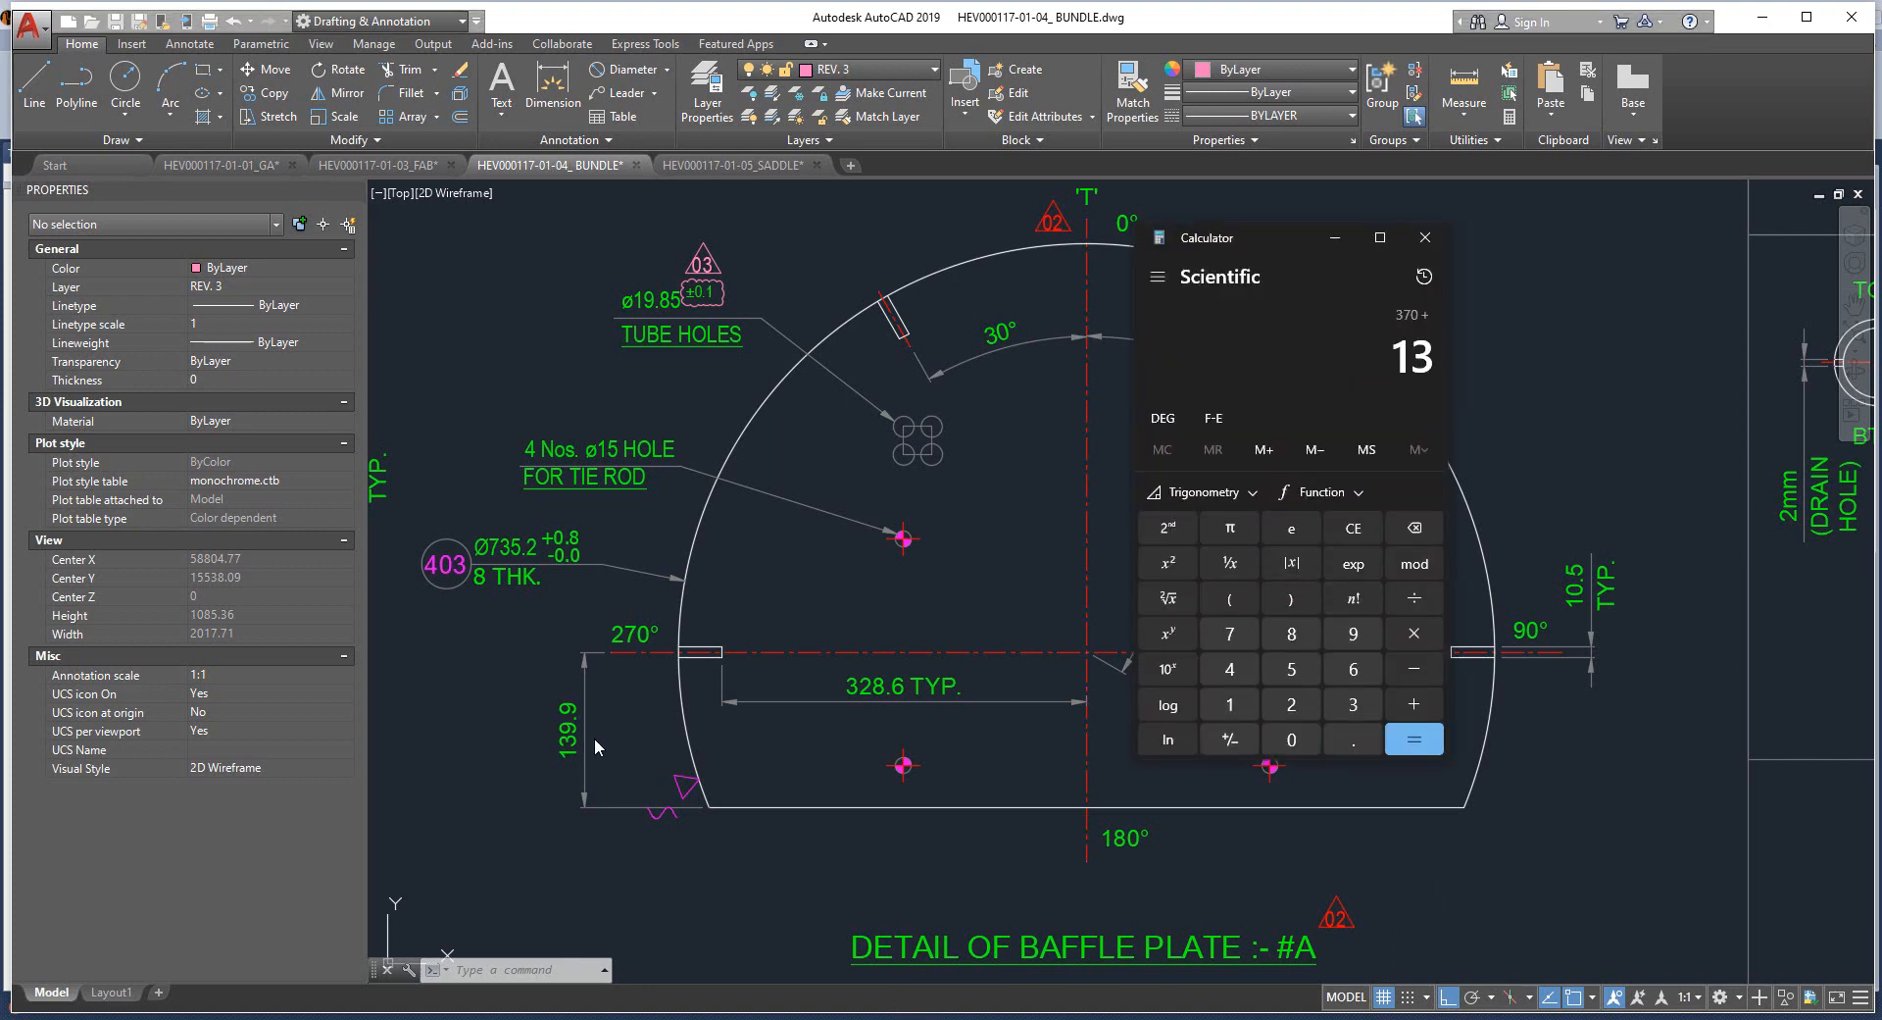
{"action": "key", "text": "Return"}
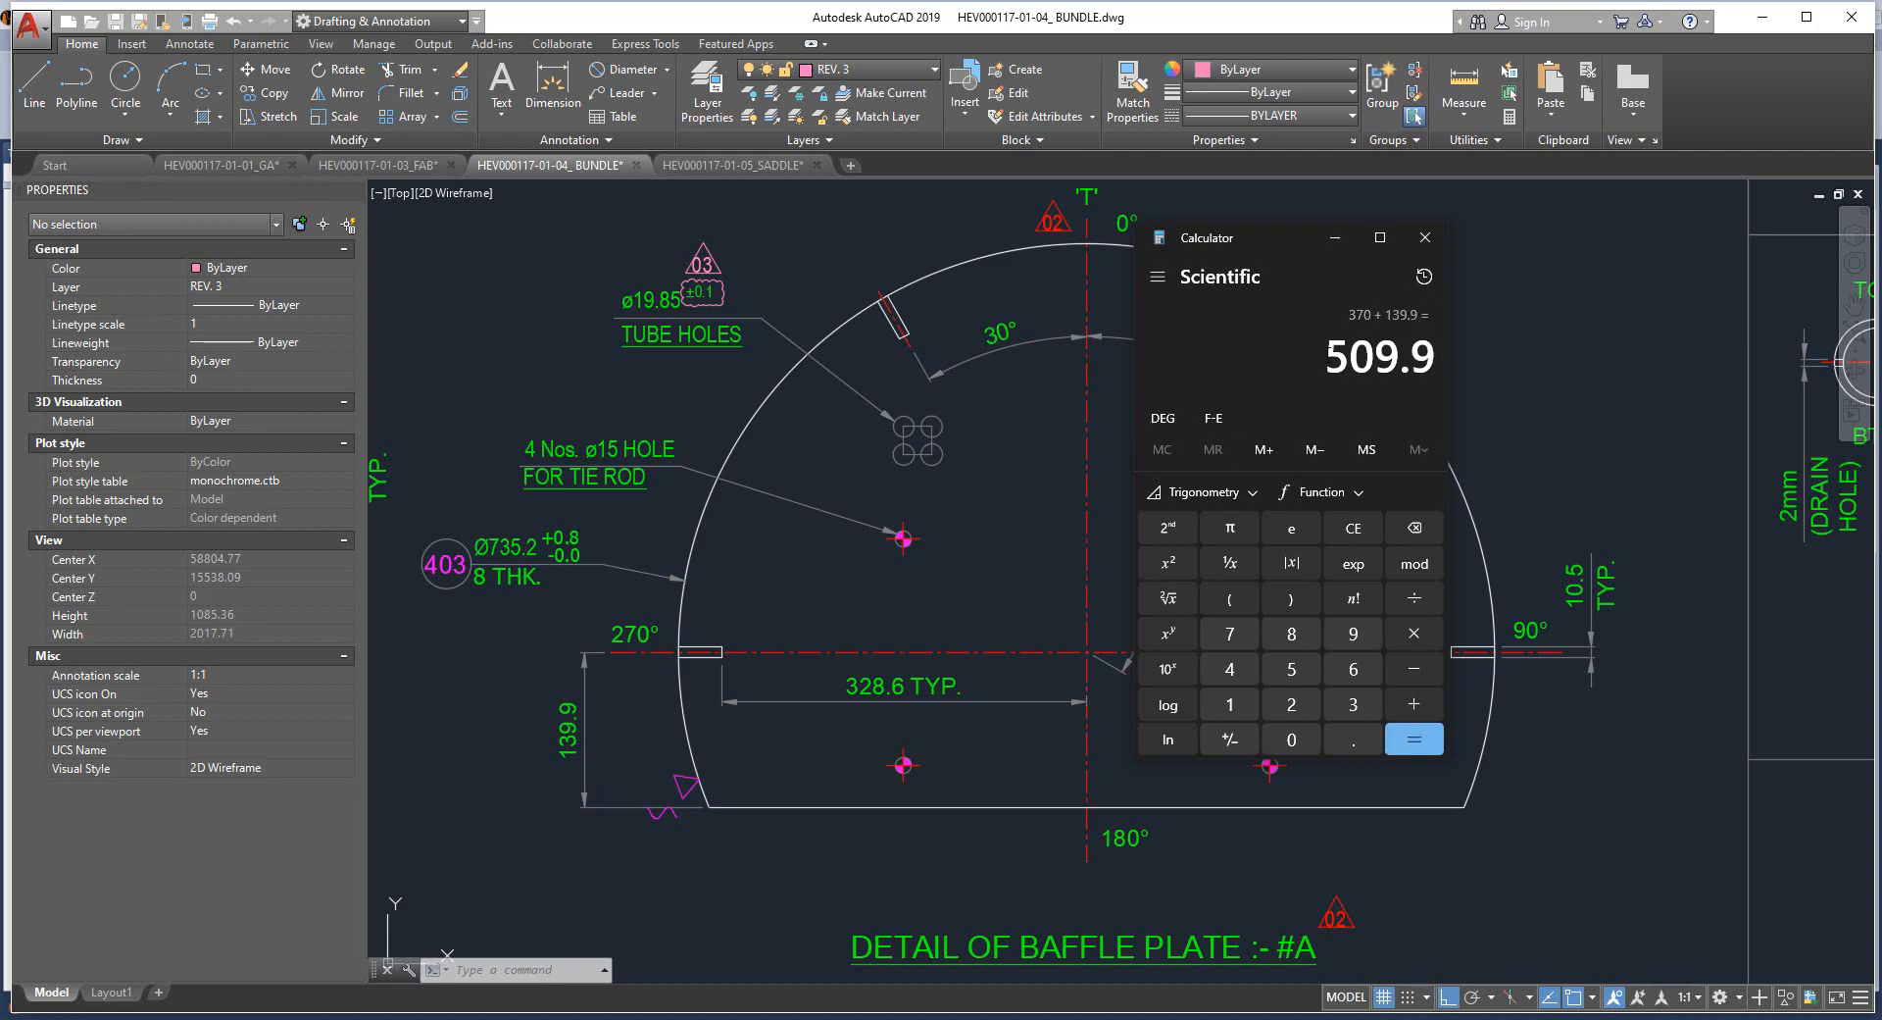
{"action": "left_click_drag", "start_coordinate": [1327, 350], "coordinate": [1447, 368]}
{"action": "key", "text": "alt+Tab"}
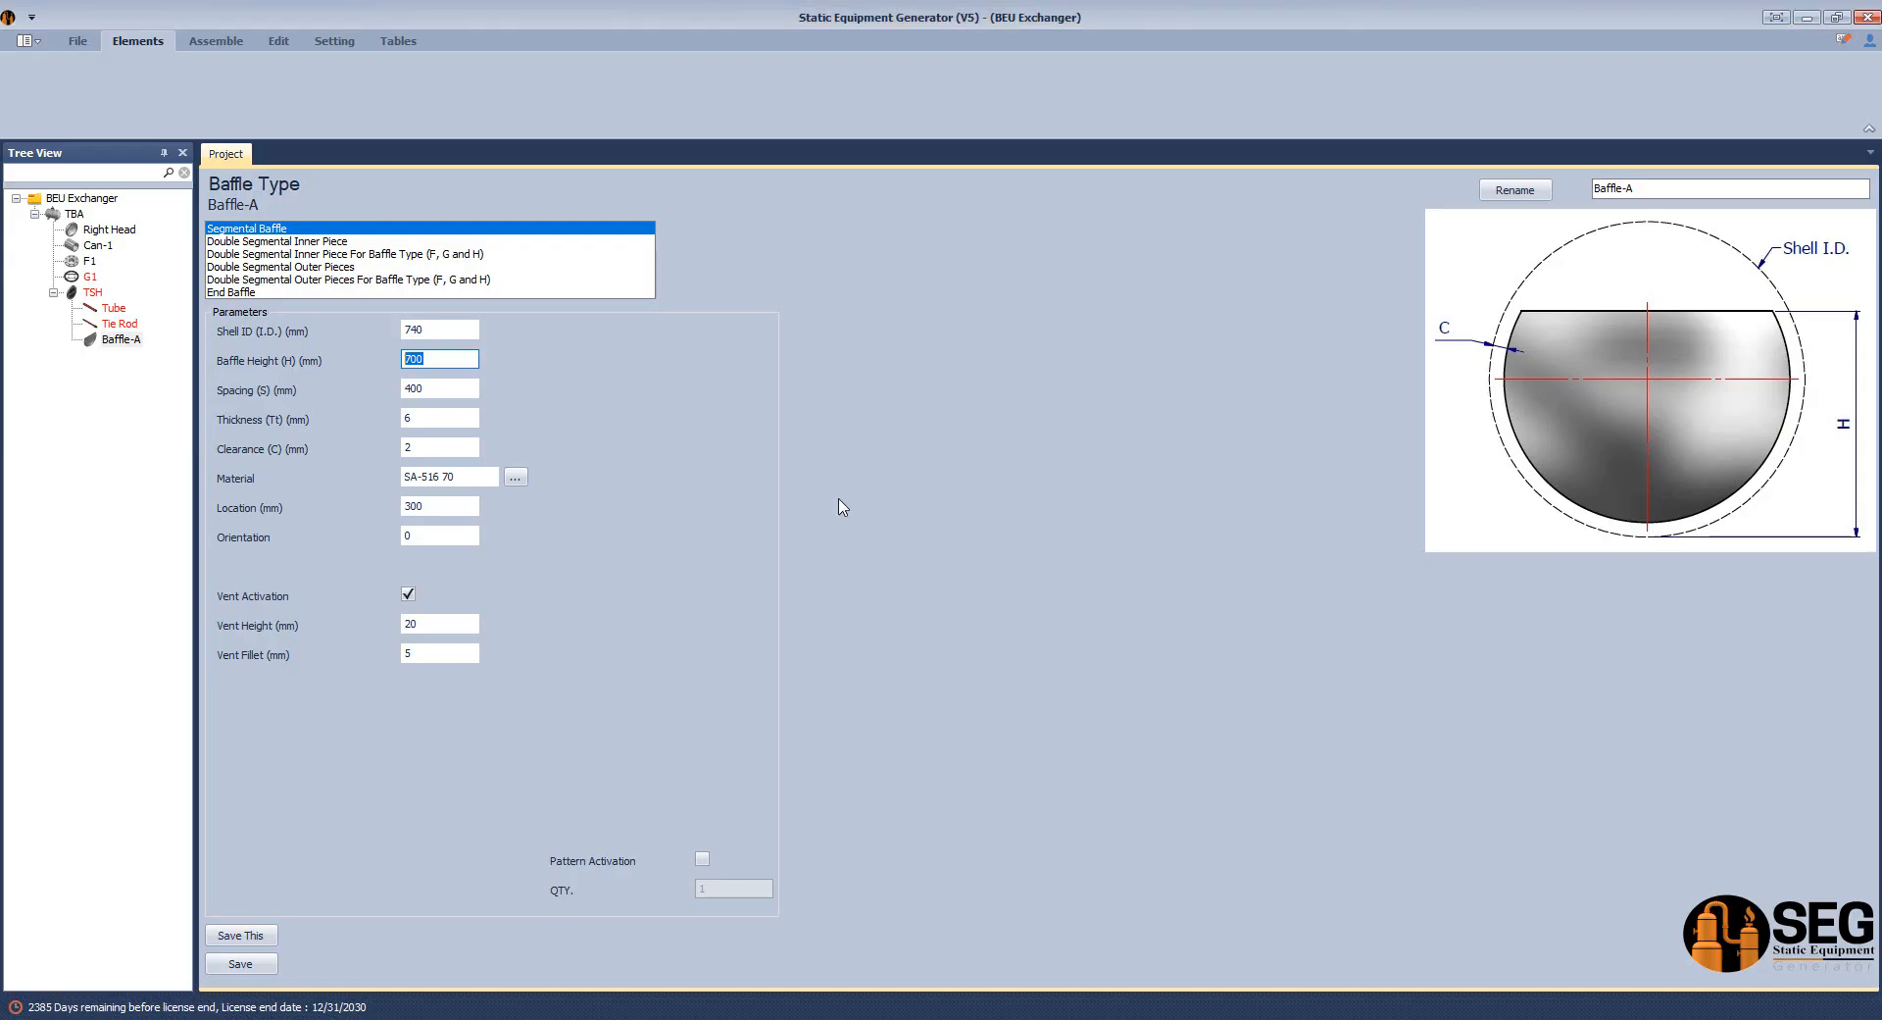
{"action": "key", "text": "Tab"}
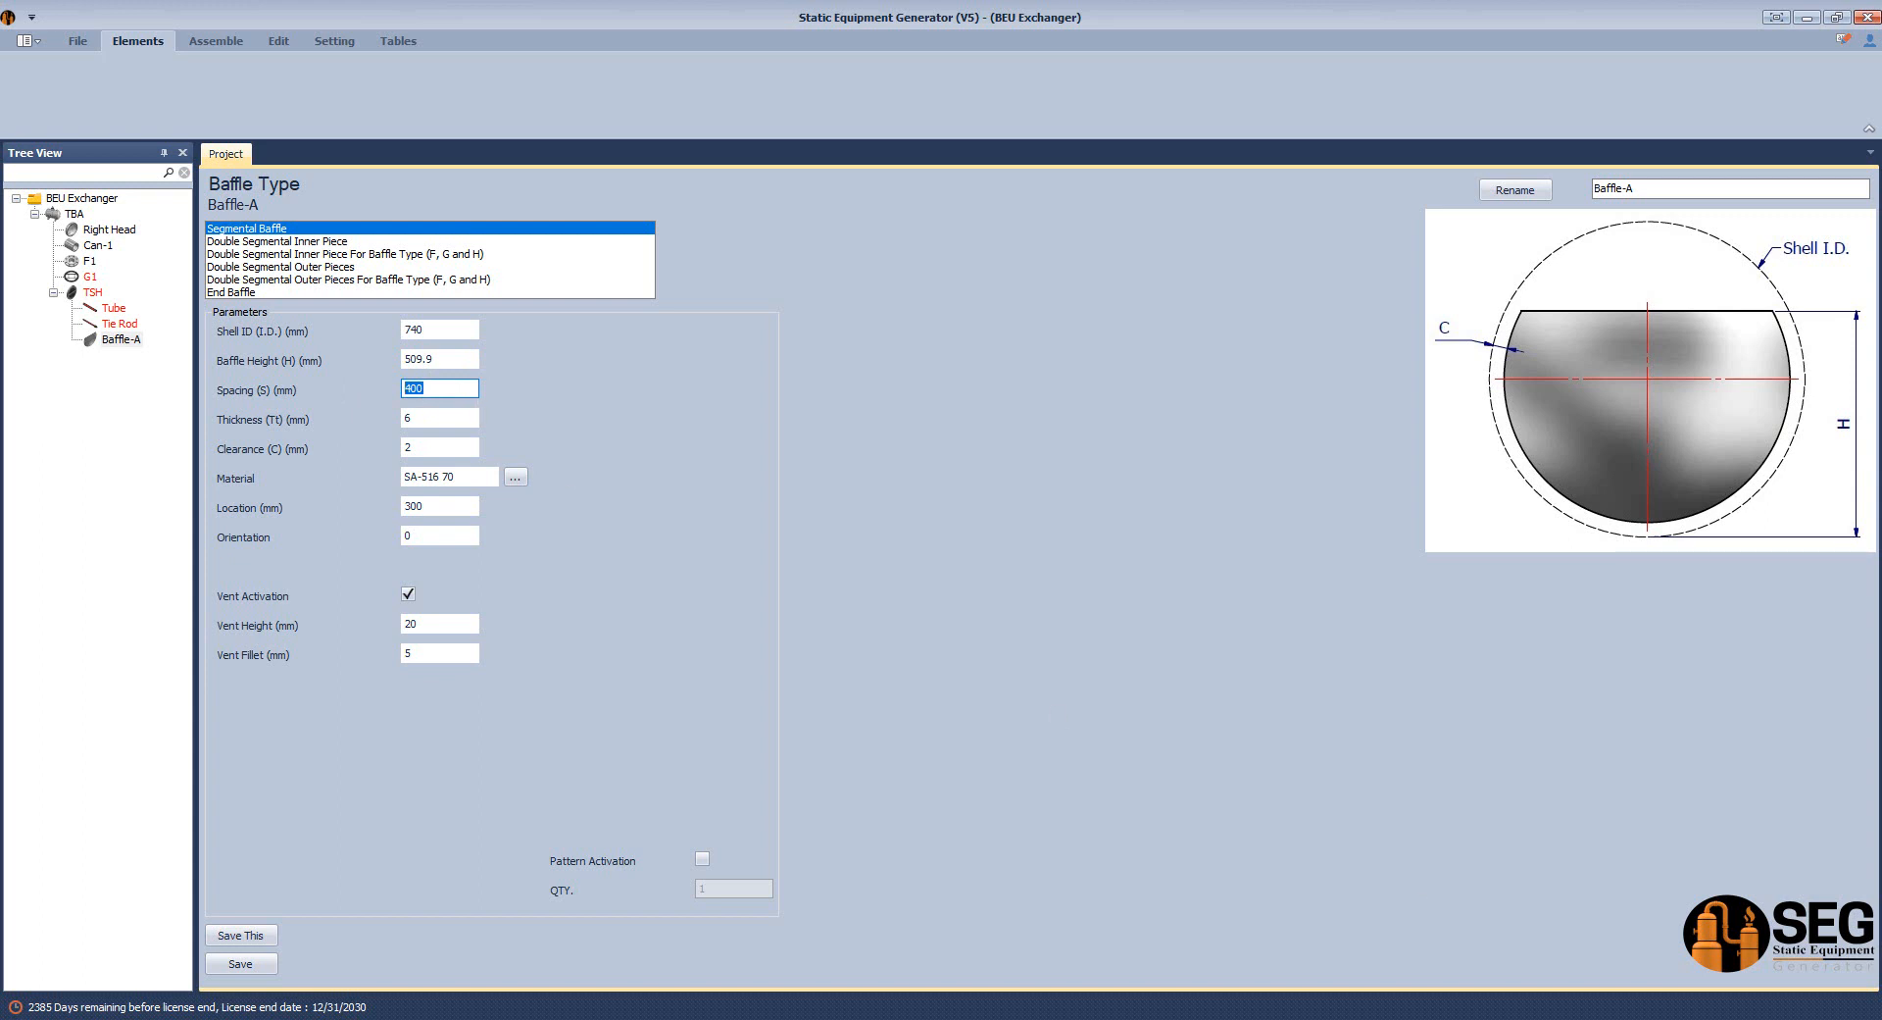
Switch to AutoCAD's bundle drawing and examine the baffle pitch note and the #A baffle positions in the tube bundle elevation.
{"action": "left_click", "coordinate": [1515, 941]}
{"action": "scroll", "coordinate": [1318, 882], "scroll_direction": "down", "scroll_amount": 8}
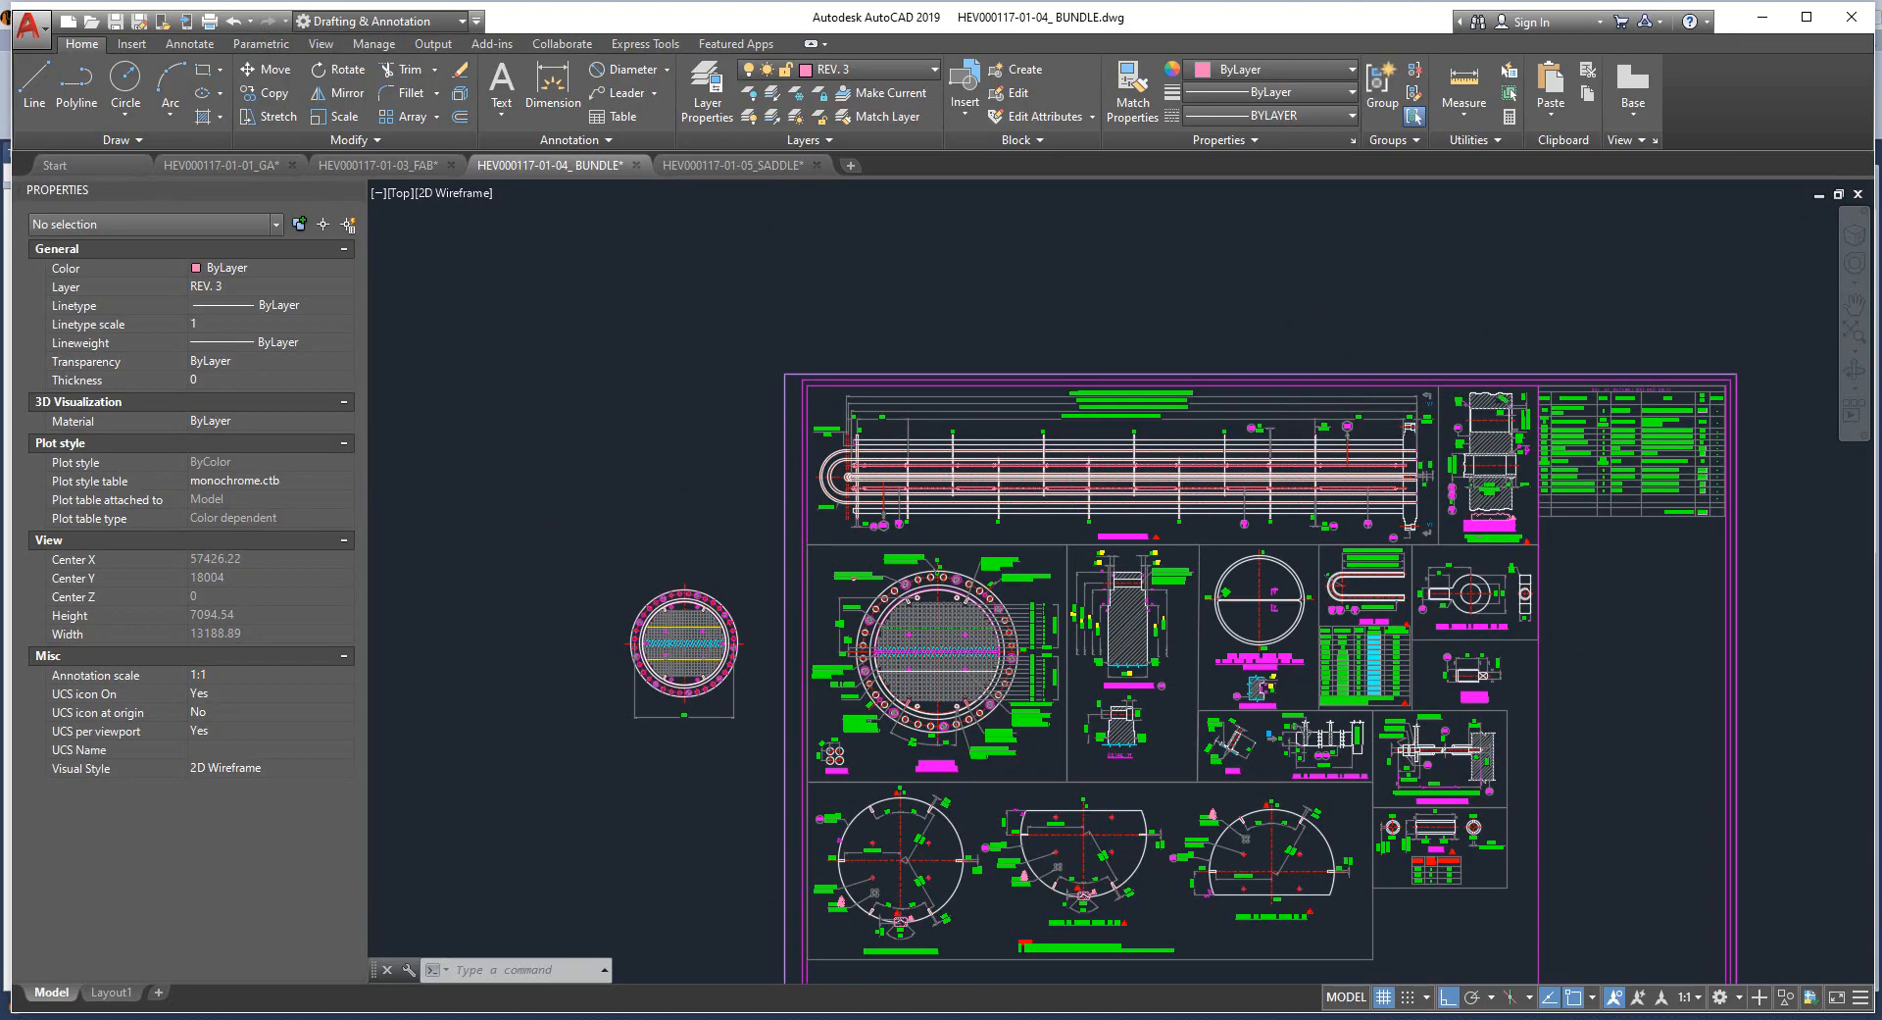
{"action": "scroll", "coordinate": [1348, 409], "scroll_direction": "up", "scroll_amount": 5}
{"action": "mouse_move", "coordinate": [1265, 549]}
{"action": "middle_mouse_down"}
{"action": "mouse_move", "coordinate": [1324, 480]}
{"action": "mouse_move", "coordinate": [1383, 530]}
{"action": "mouse_move", "coordinate": [1525, 433]}
{"action": "mouse_move", "coordinate": [1531, 385]}
{"action": "middle_mouse_up"}
{"action": "scroll", "coordinate": [1374, 384], "scroll_direction": "down", "scroll_amount": 4}
{"action": "scroll", "coordinate": [1374, 384], "scroll_direction": "up", "scroll_amount": 6}
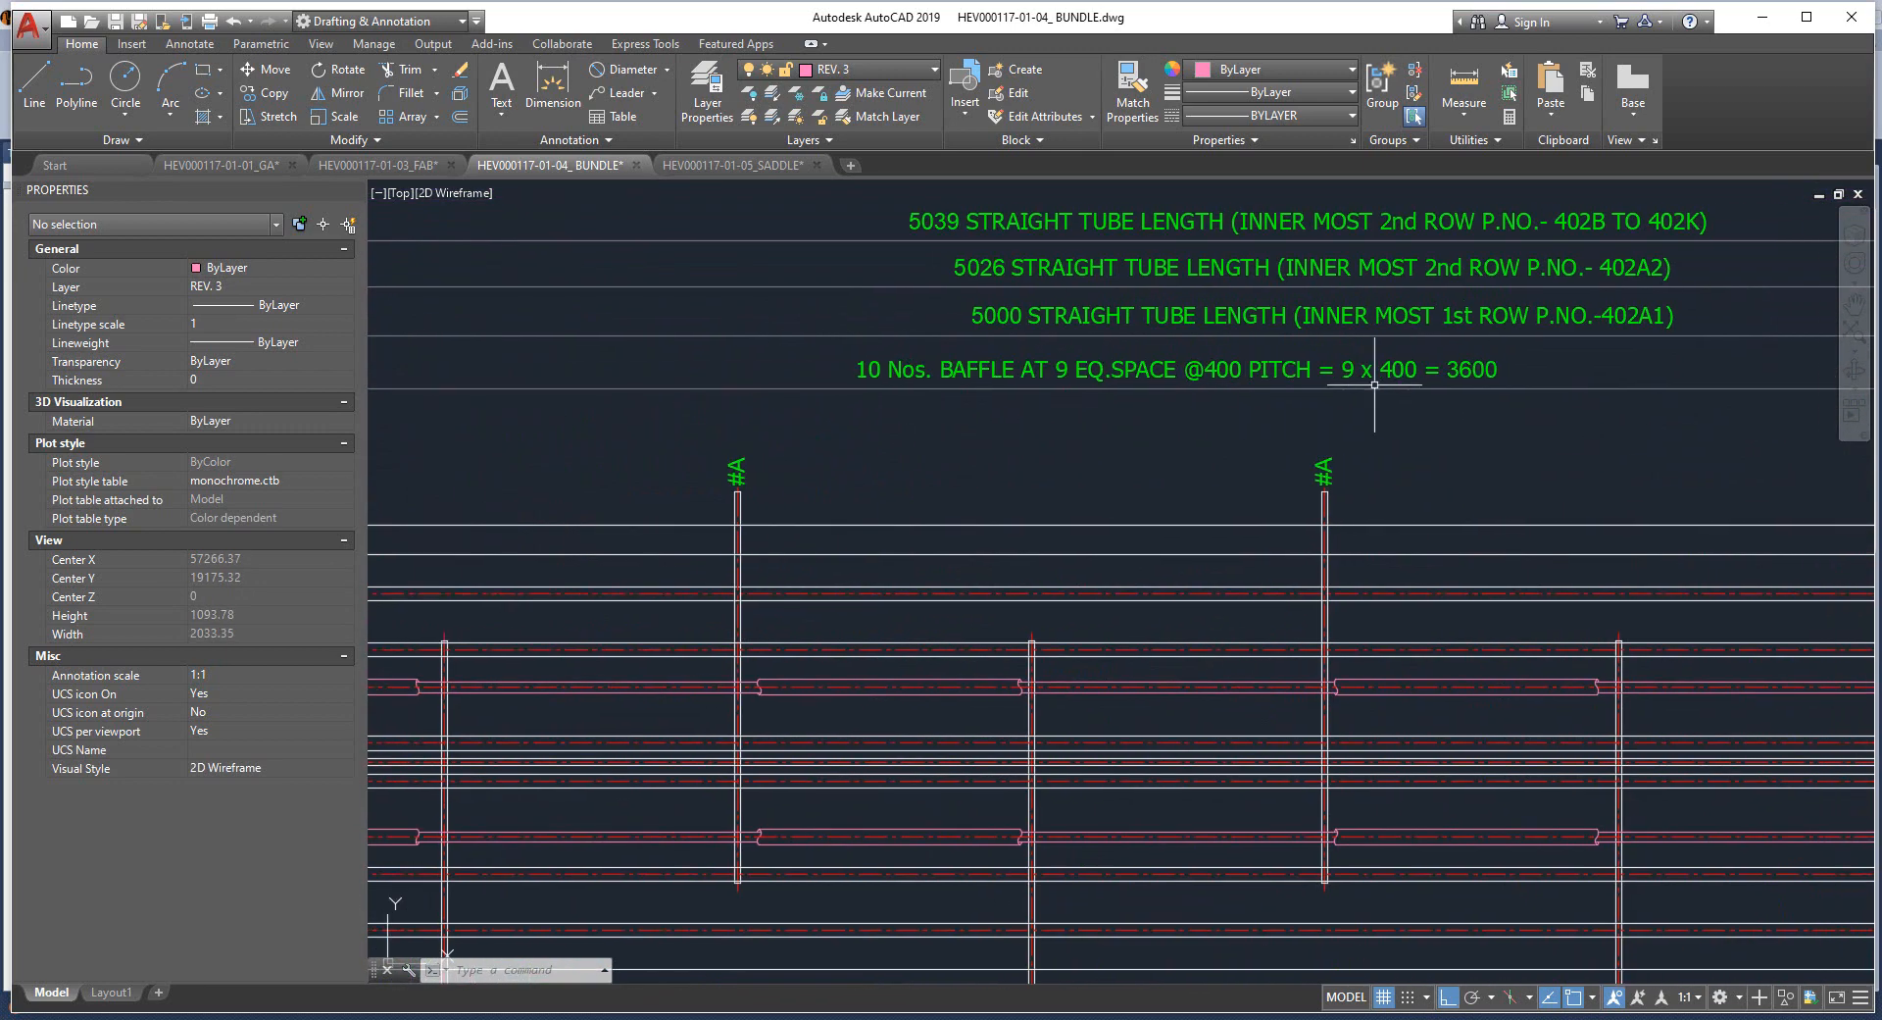
{"action": "middle_click_drag", "start_coordinate": [1323, 409], "coordinate": [926, 456]}
{"action": "middle_click_drag", "start_coordinate": [1563, 474], "coordinate": [1014, 490]}
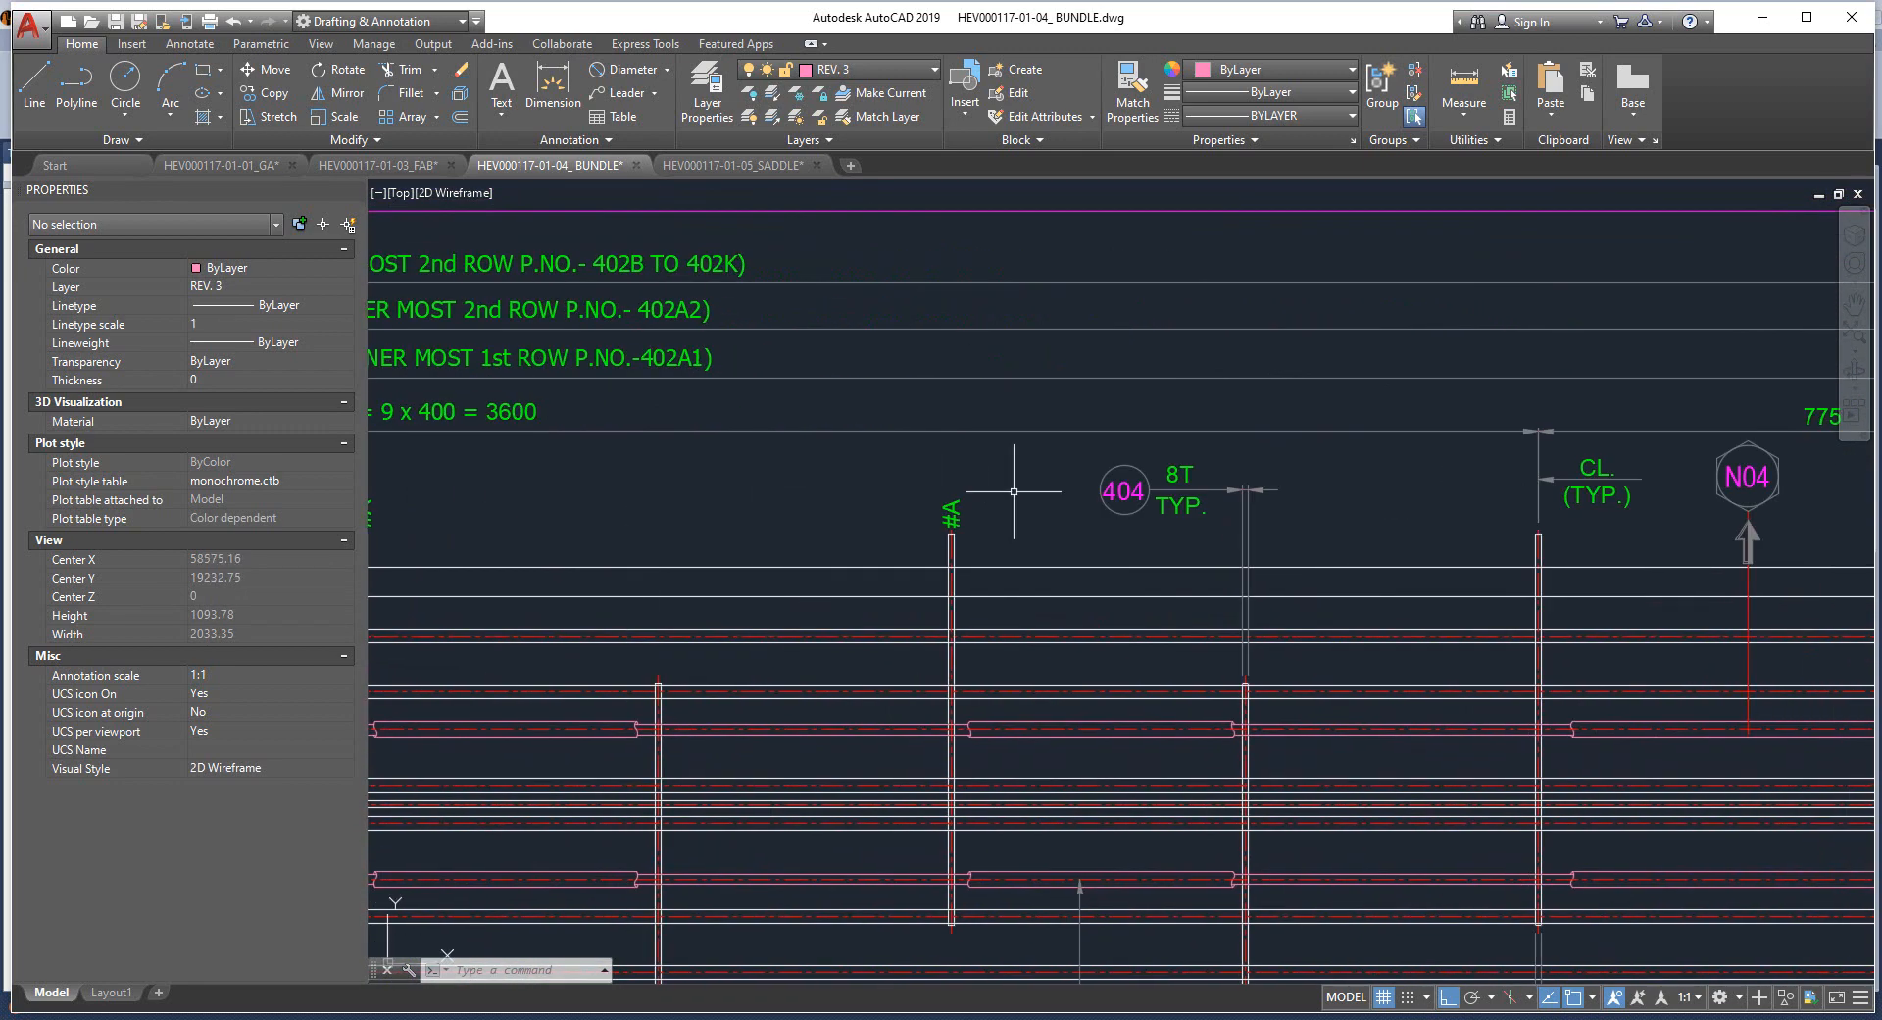
{"action": "scroll", "coordinate": [1014, 491], "scroll_direction": "down", "scroll_amount": 3}
Measure the spacing between two consecutive #A baffles in the bundle elevation with a dimension.
{"action": "left_click", "coordinate": [552, 80]}
{"action": "scroll", "coordinate": [667, 518], "scroll_direction": "up", "scroll_amount": 5}
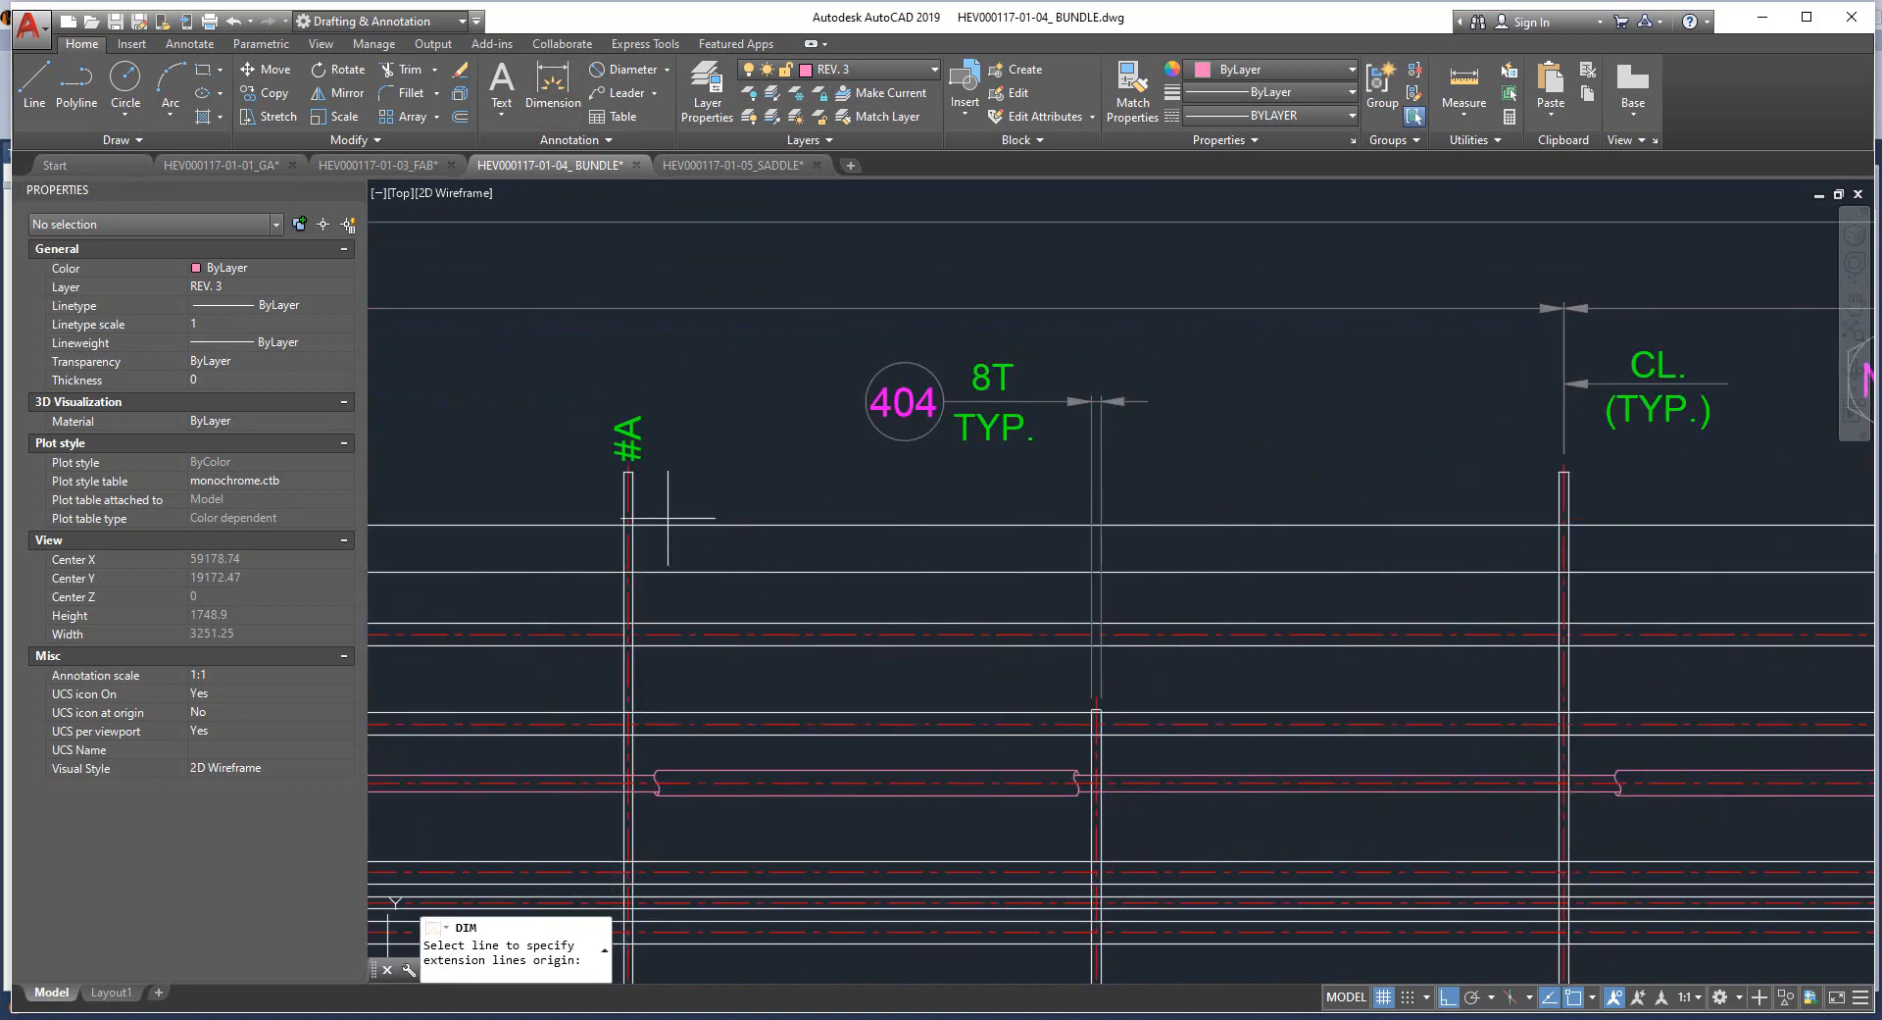
{"action": "scroll", "coordinate": [668, 518], "scroll_direction": "up", "scroll_amount": 7}
{"action": "left_click", "coordinate": [629, 473]}
{"action": "scroll", "coordinate": [632, 480], "scroll_direction": "down", "scroll_amount": 9}
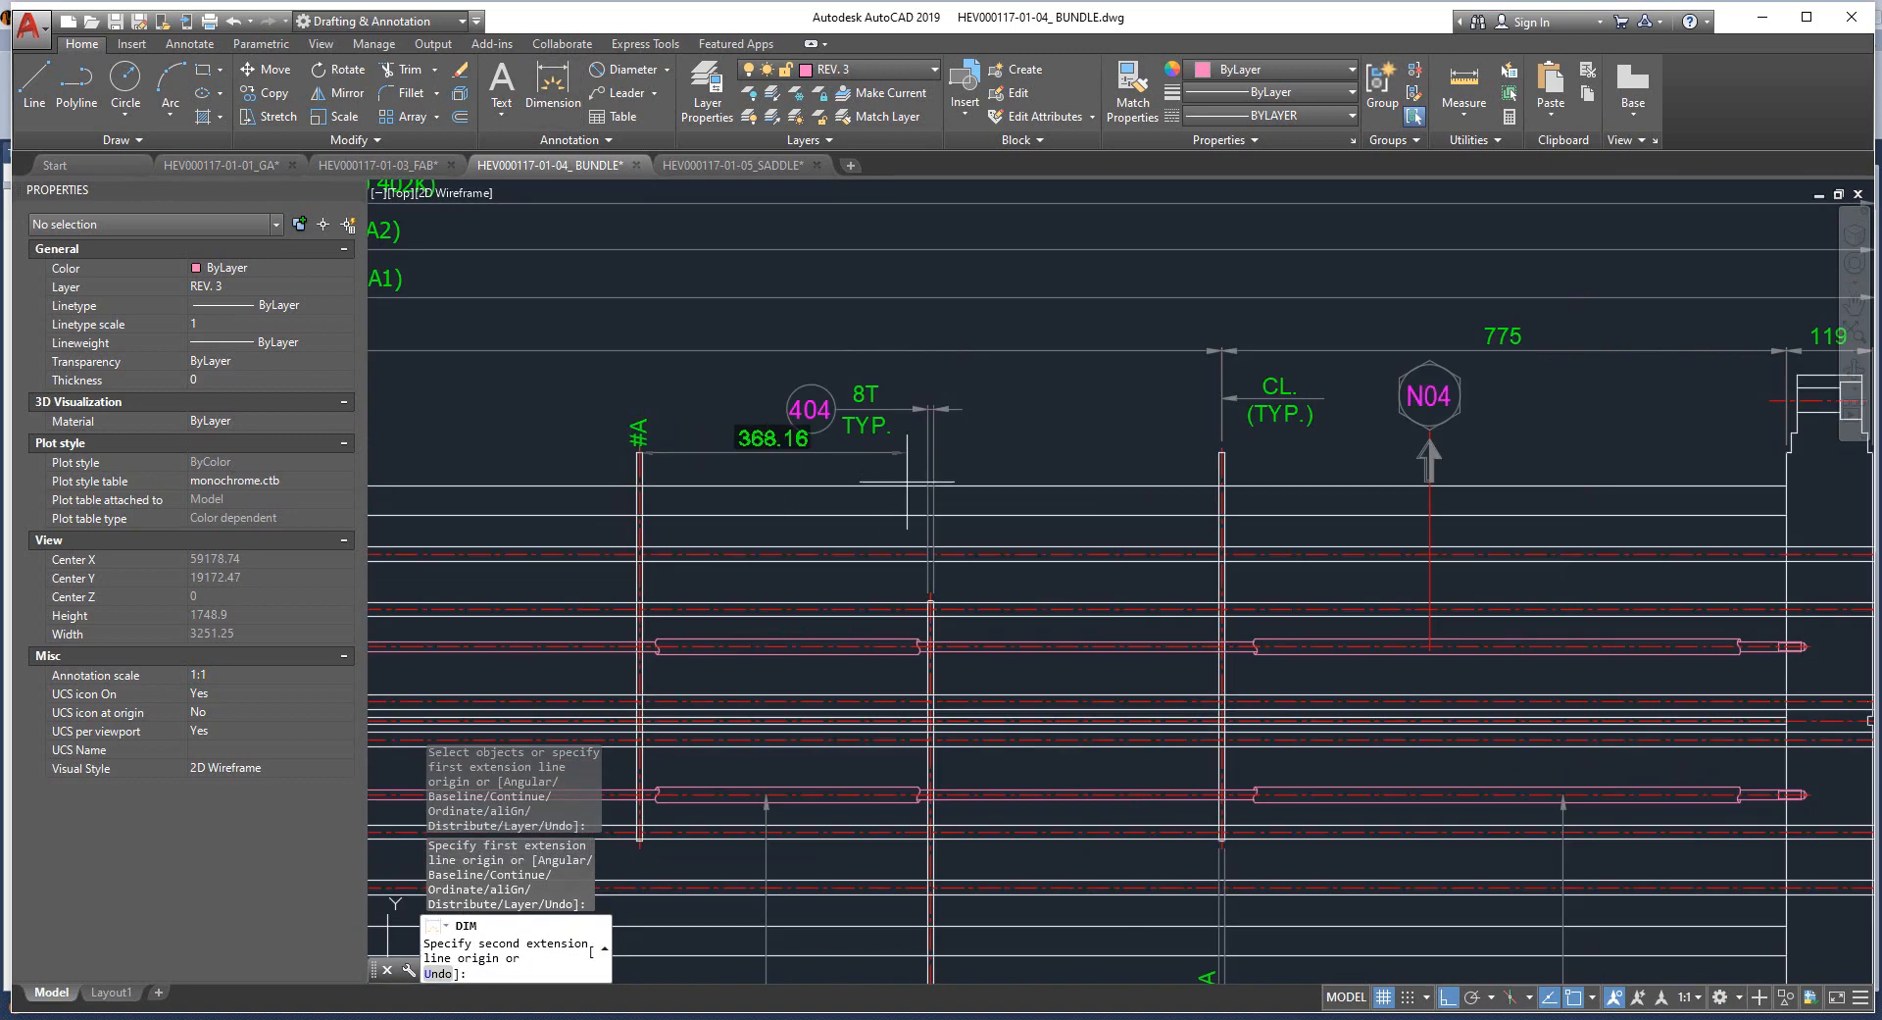
{"action": "scroll", "coordinate": [1213, 463], "scroll_direction": "up", "scroll_amount": 4}
{"action": "left_click", "coordinate": [1237, 446]}
{"action": "middle_click_drag", "start_coordinate": [777, 404], "coordinate": [1294, 509]}
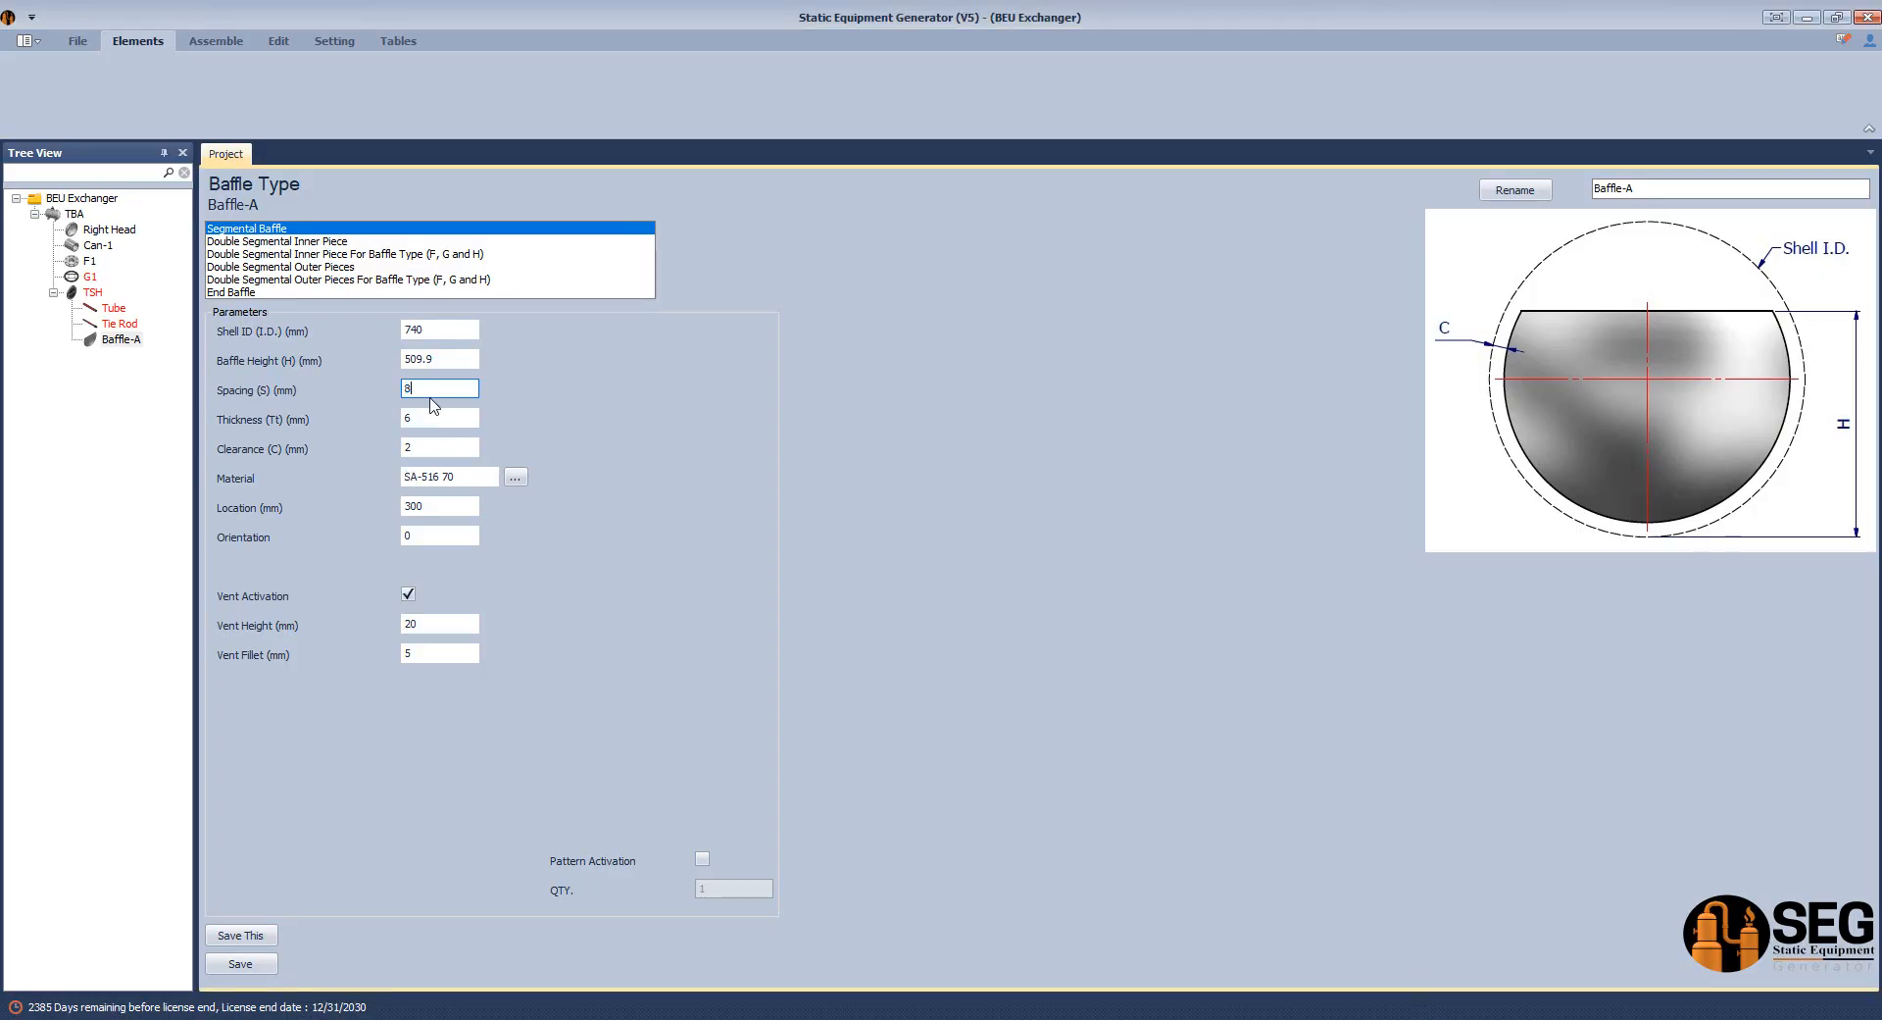
In Static Equipment Generator, set Baffle-A's Spacing to 800 mm and Thickness to 8 mm.
{"action": "left_click", "coordinate": [430, 397]}
{"action": "type", "text": "800"}
{"action": "key", "text": "Tab"}
{"action": "left_click", "coordinate": [435, 448]}
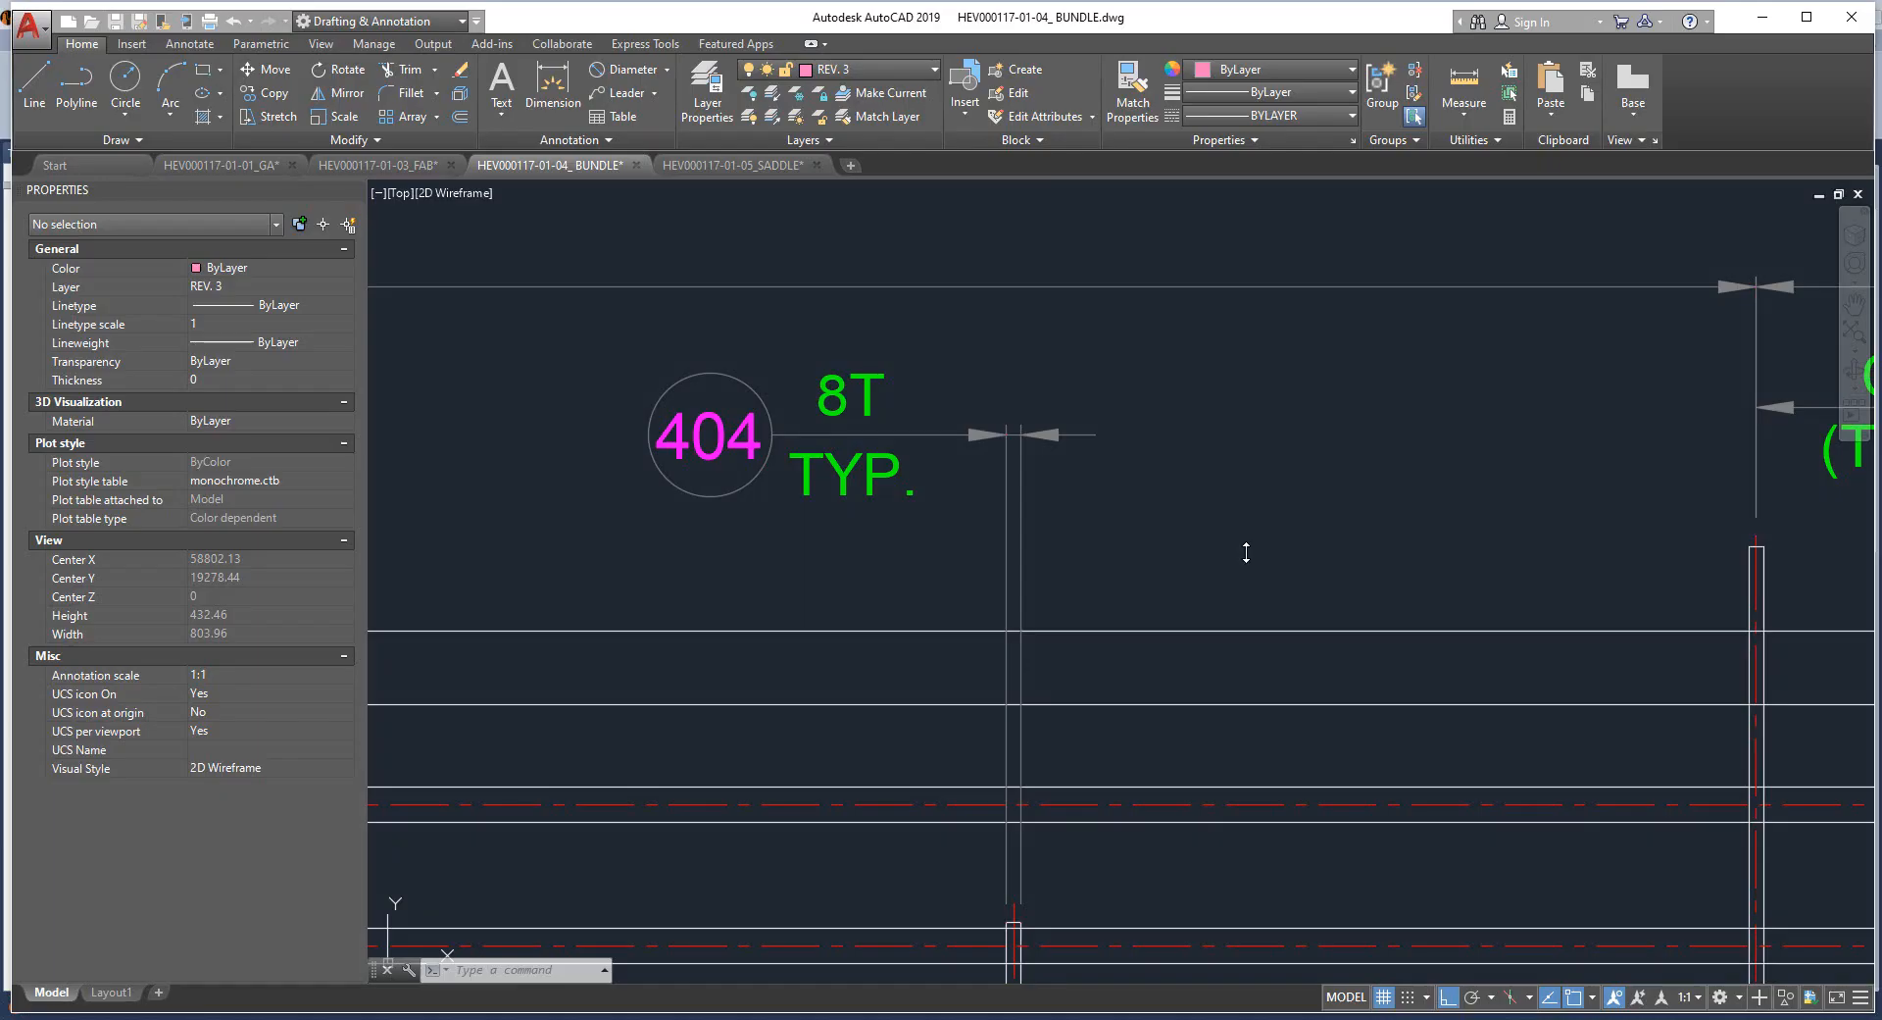
Check the baffle diameter in AutoCAD, calculate (740 - 735.2) ÷ 2 in Calculator, and set Baffle-A's Clearance to 2.4 mm.
{"action": "scroll", "coordinate": [1248, 550], "scroll_direction": "down", "scroll_amount": 10}
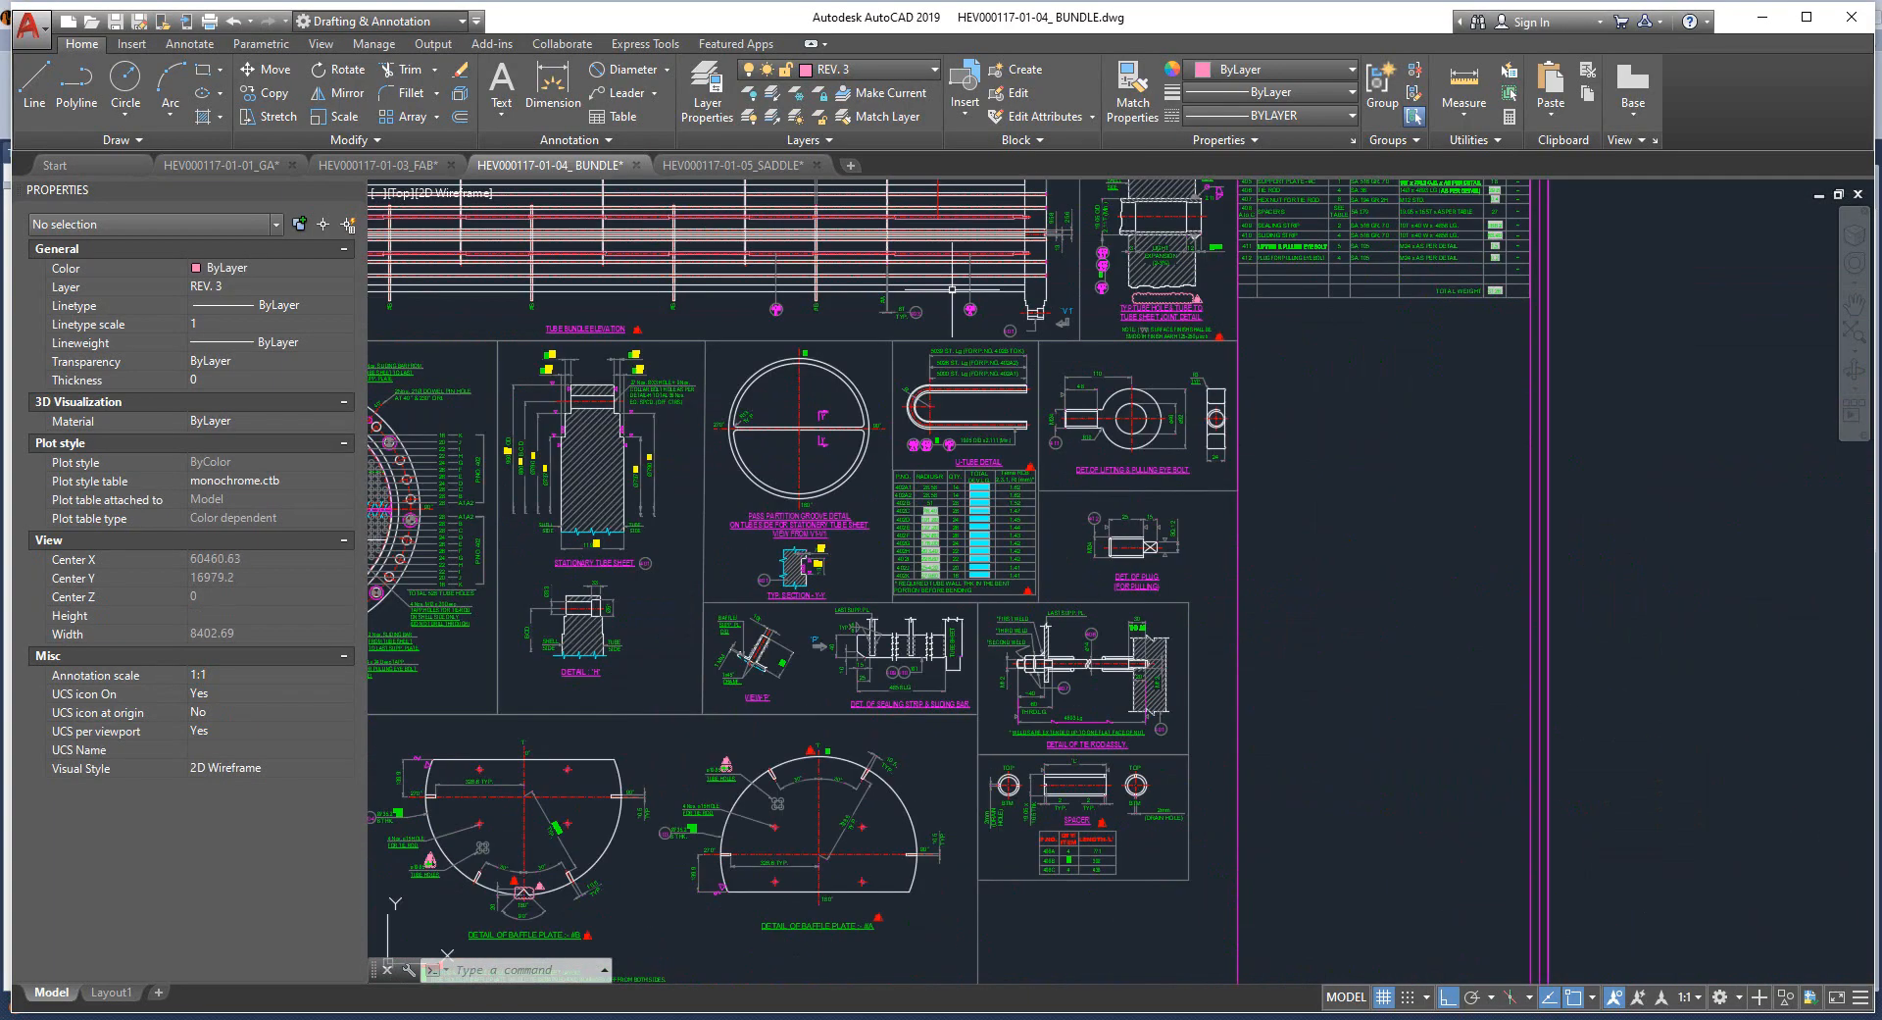
{"action": "scroll", "coordinate": [397, 812], "scroll_direction": "up", "scroll_amount": 15}
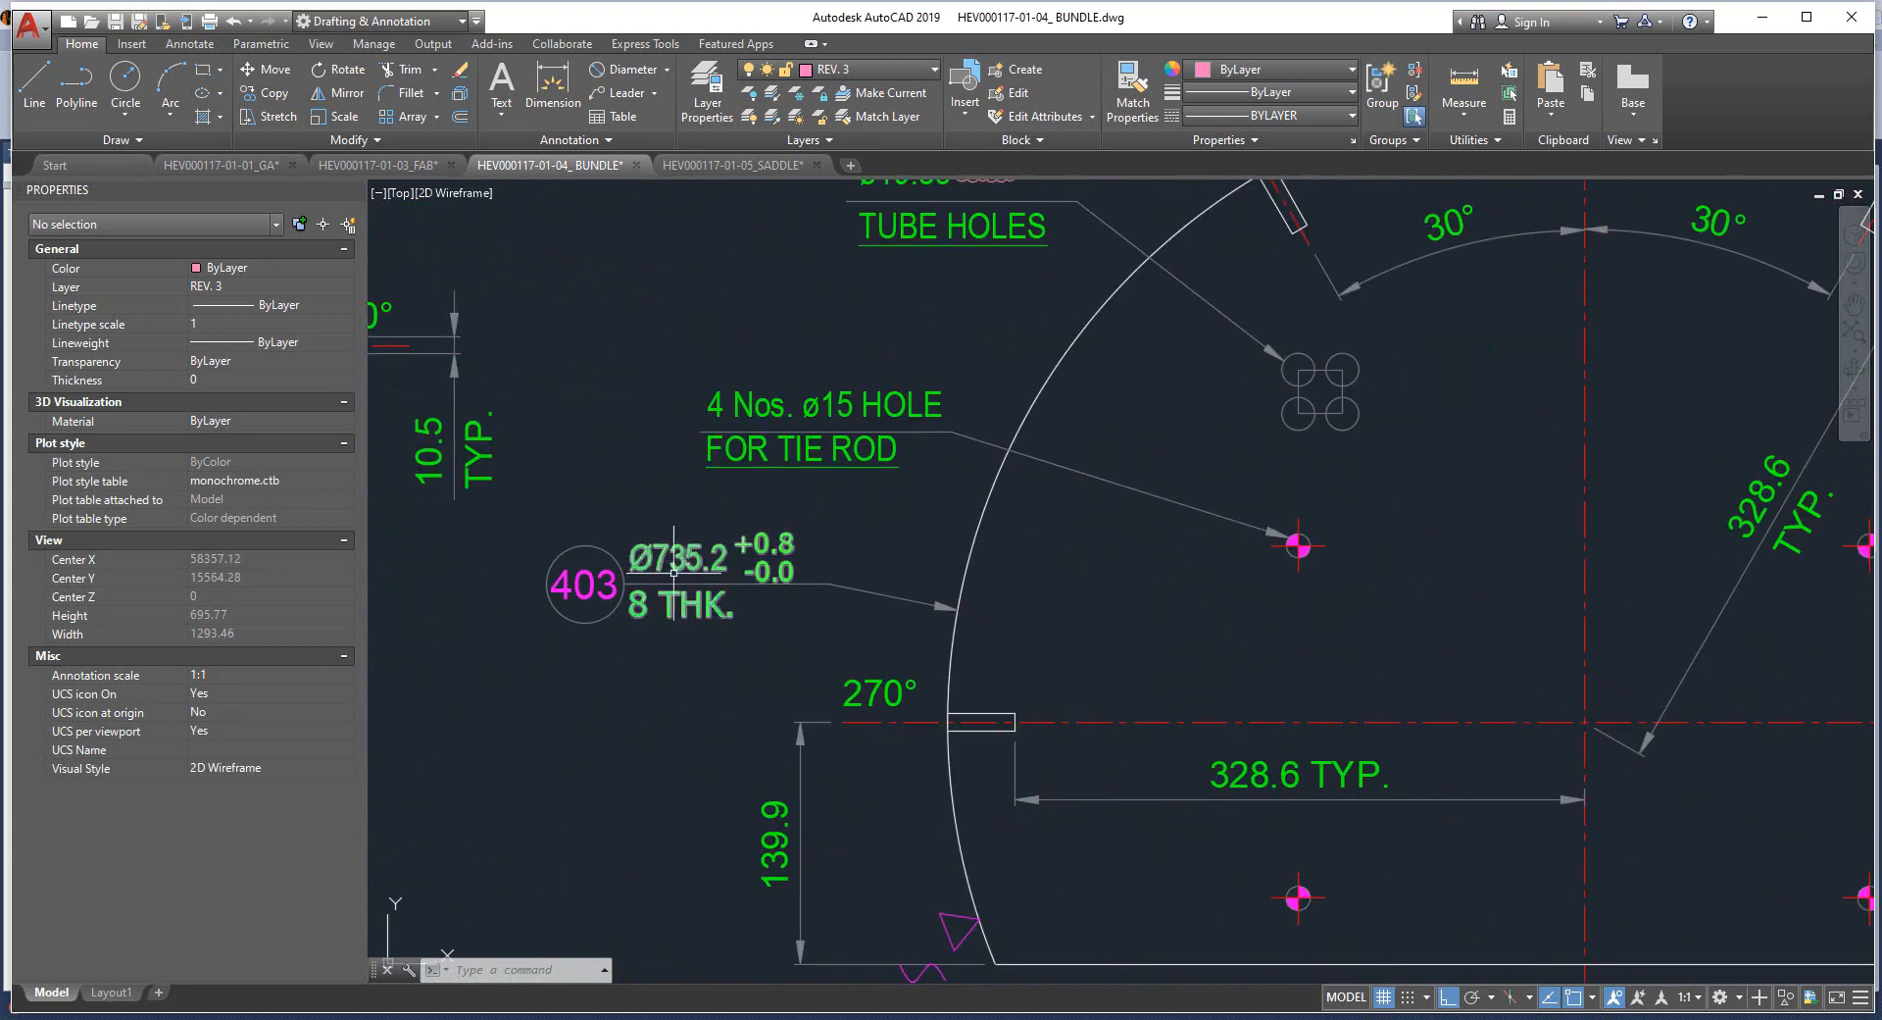
{"action": "key", "text": "Escape"}
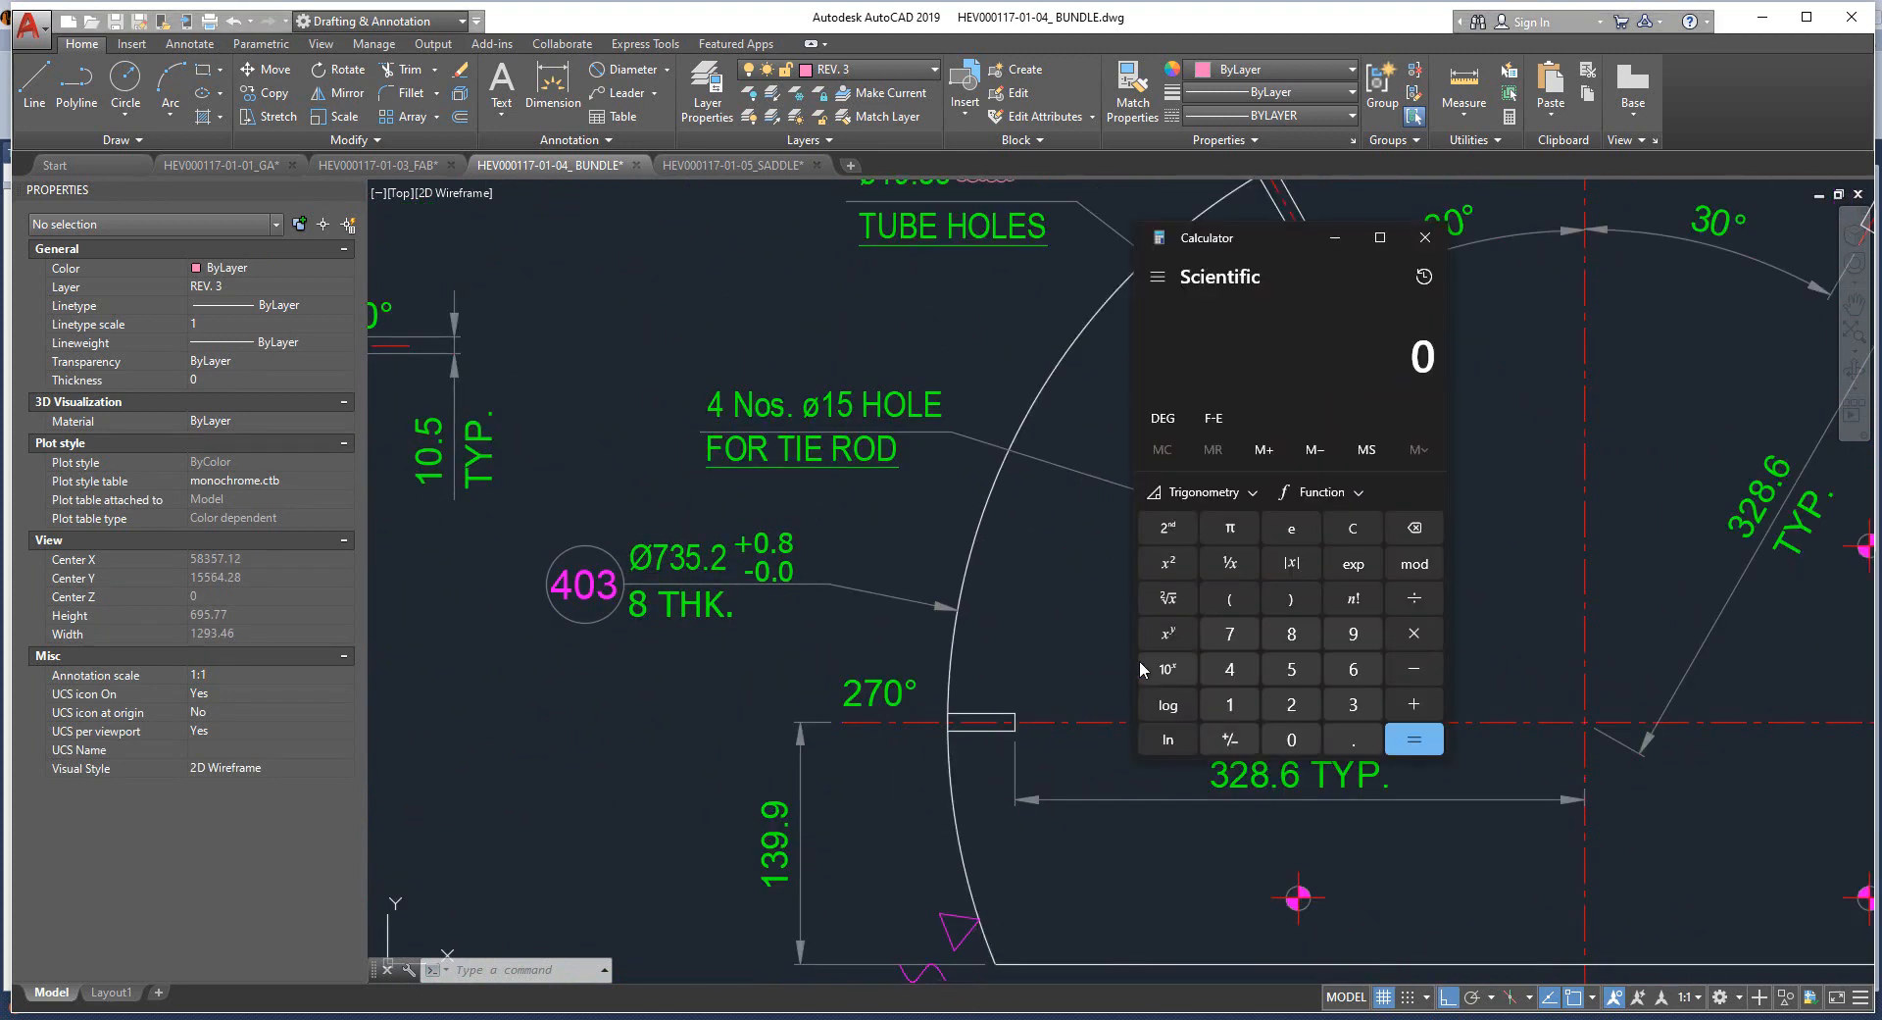
{"action": "type", "text": "740 - "}
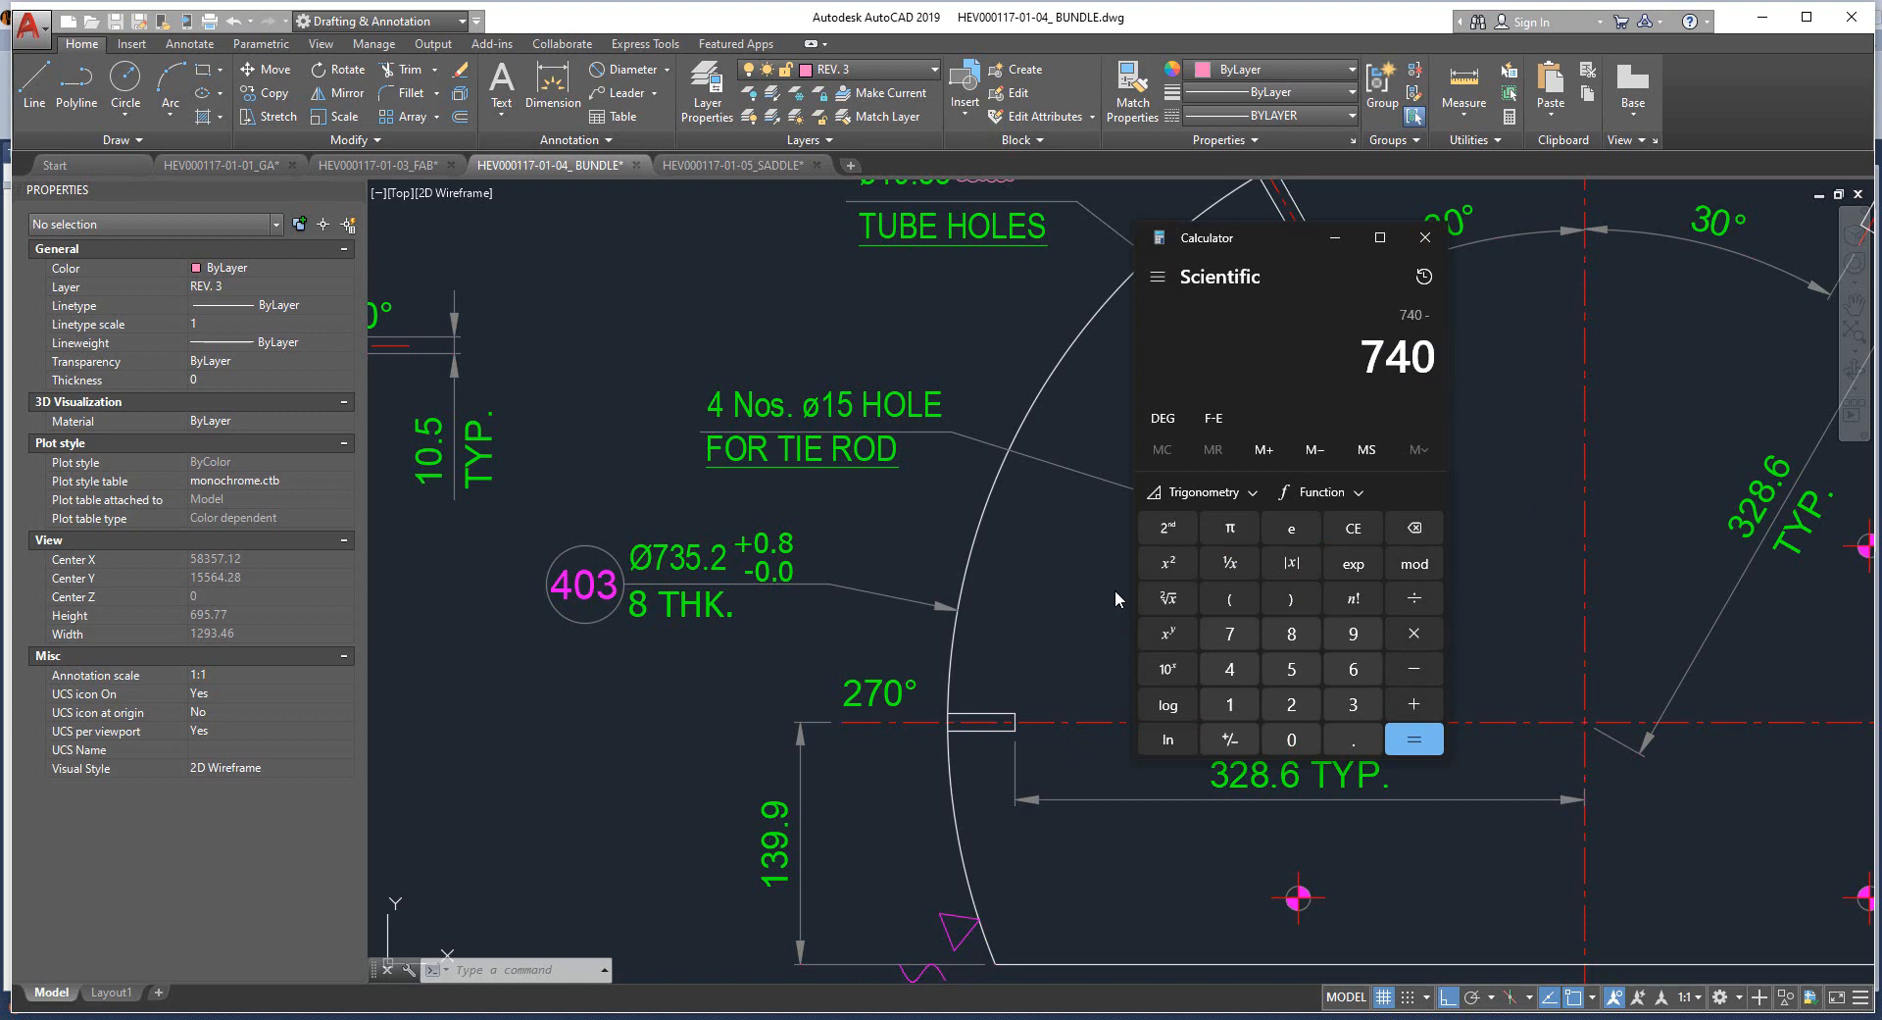
{"action": "type", "text": "735.2"}
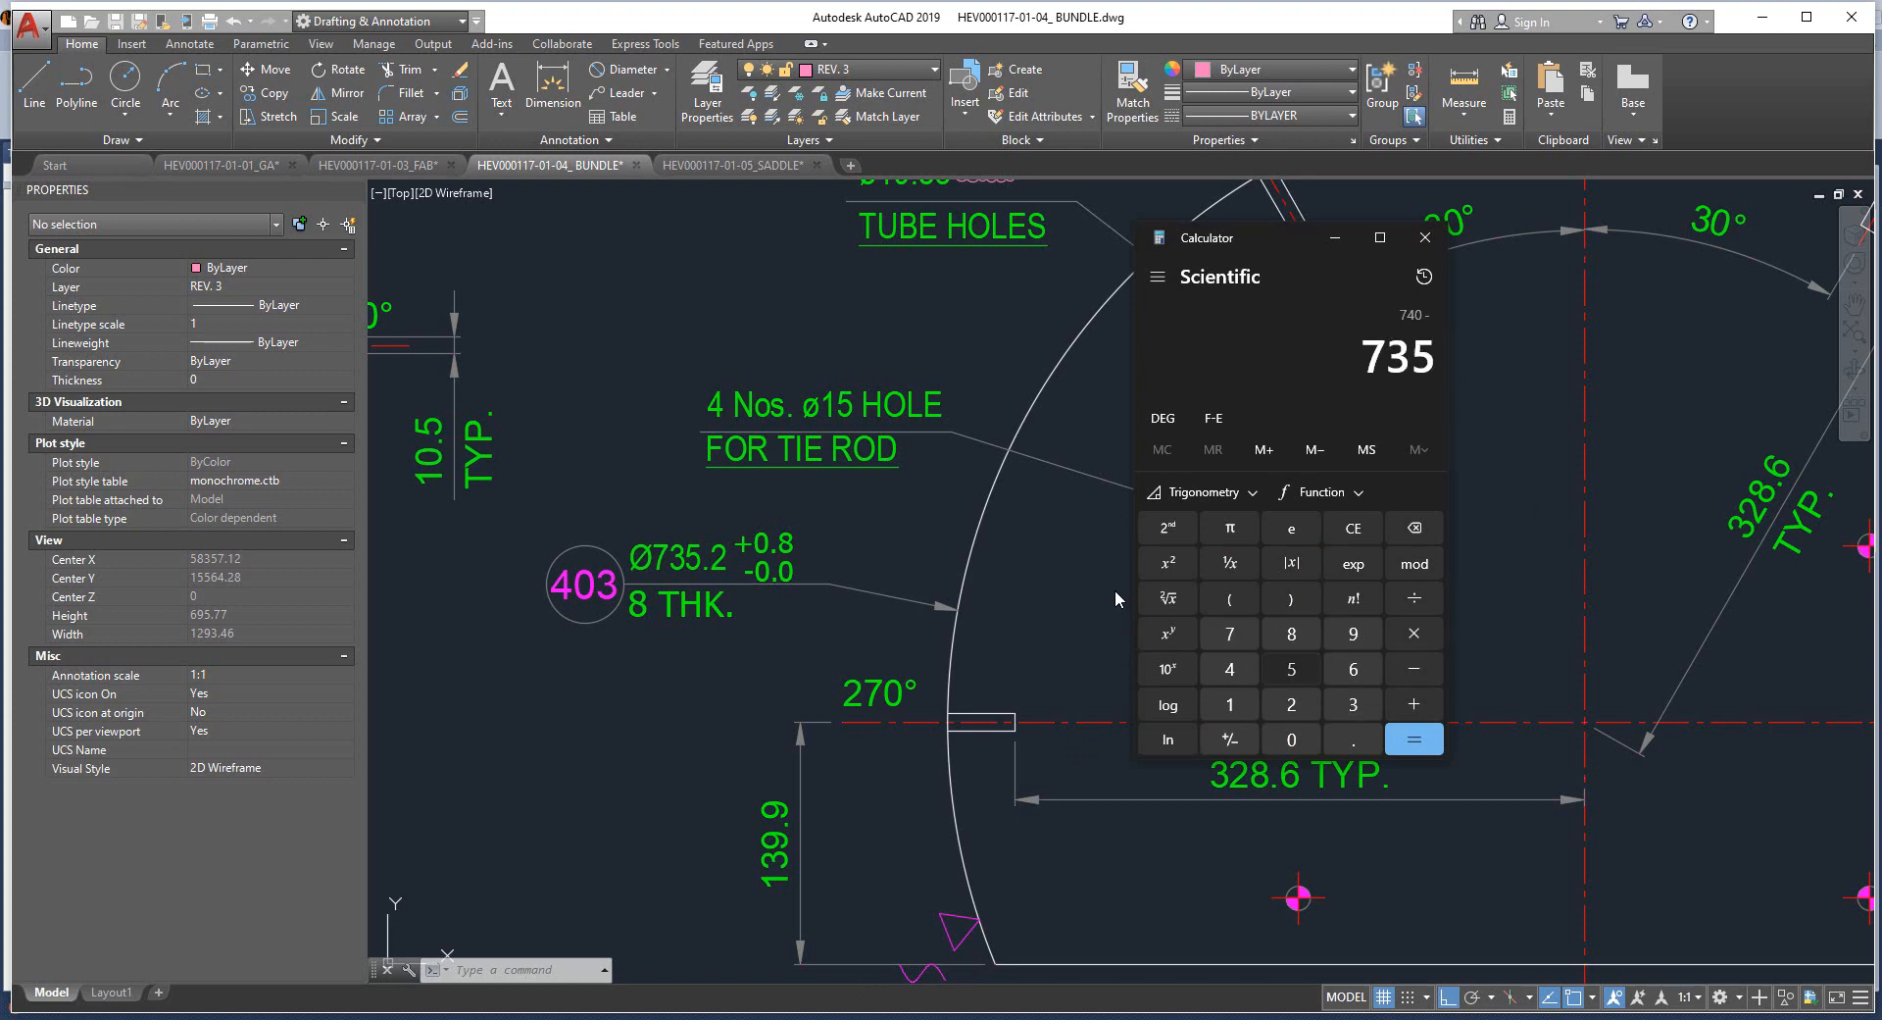
{"action": "key", "text": "Return"}
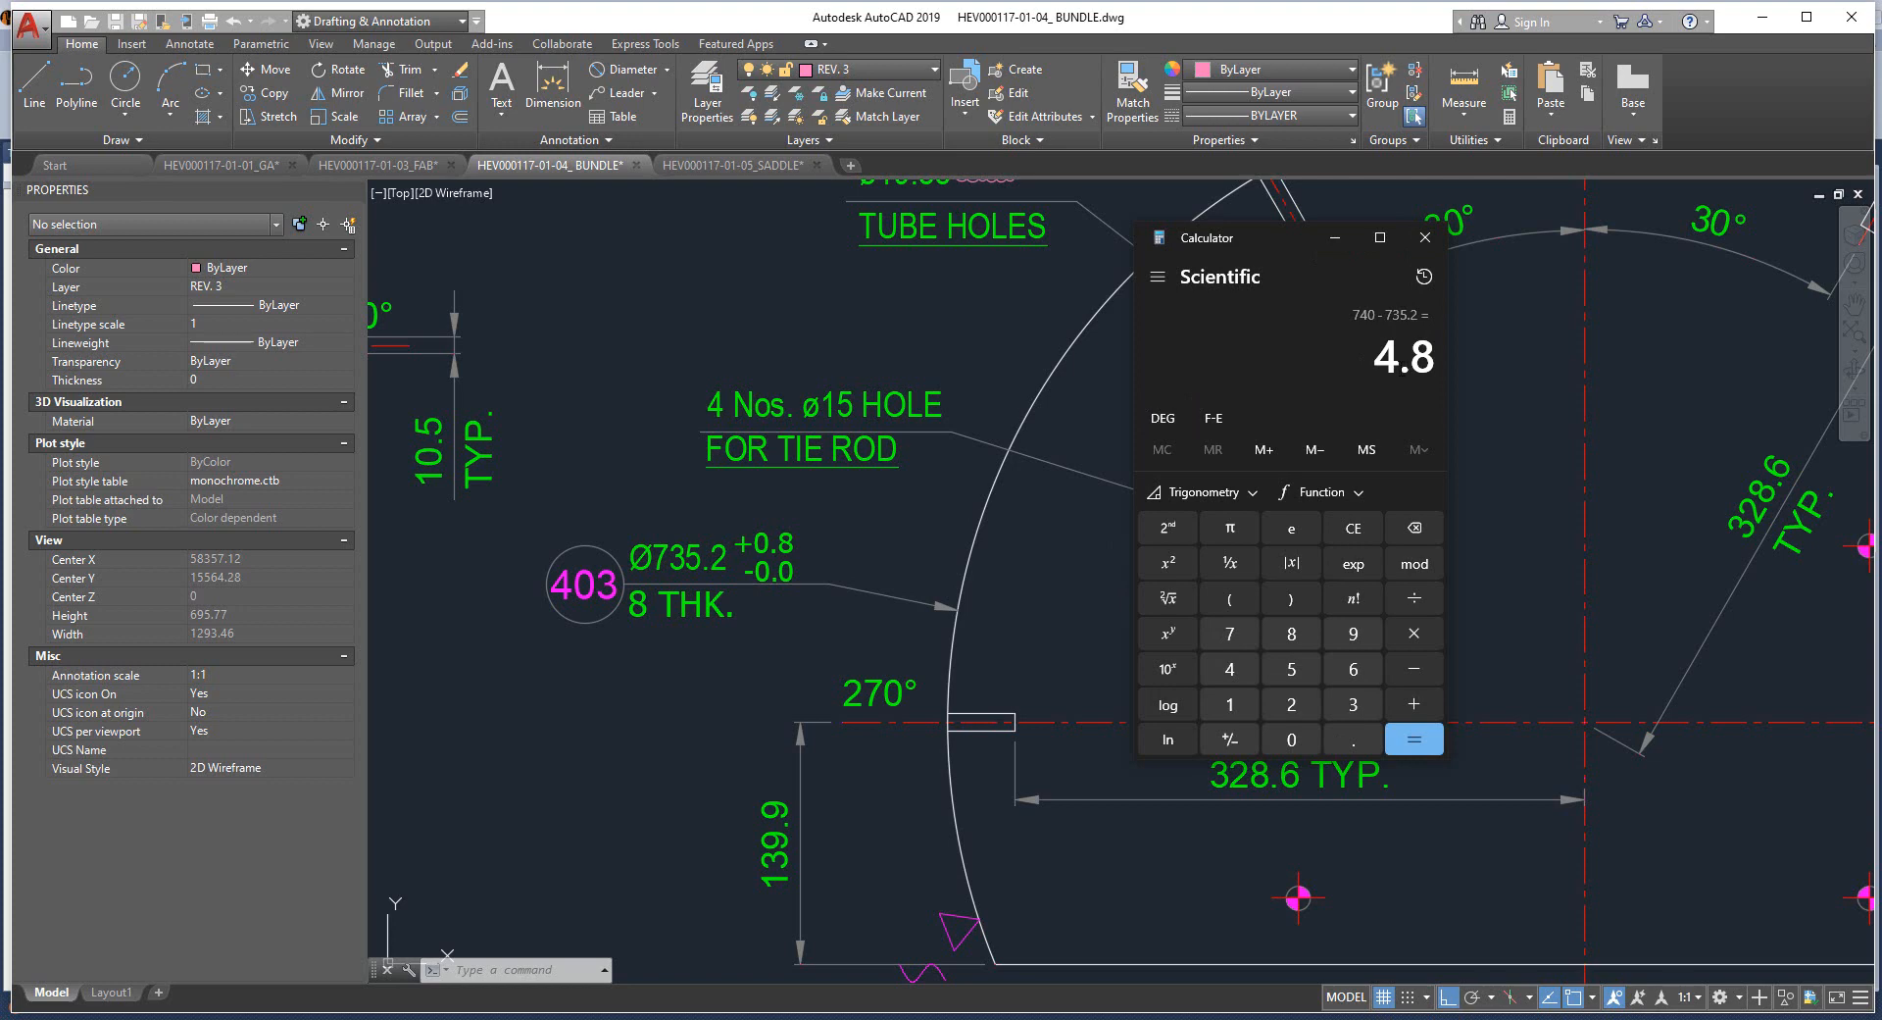
{"action": "type", "text": "/2"}
{"action": "key", "text": "Return"}
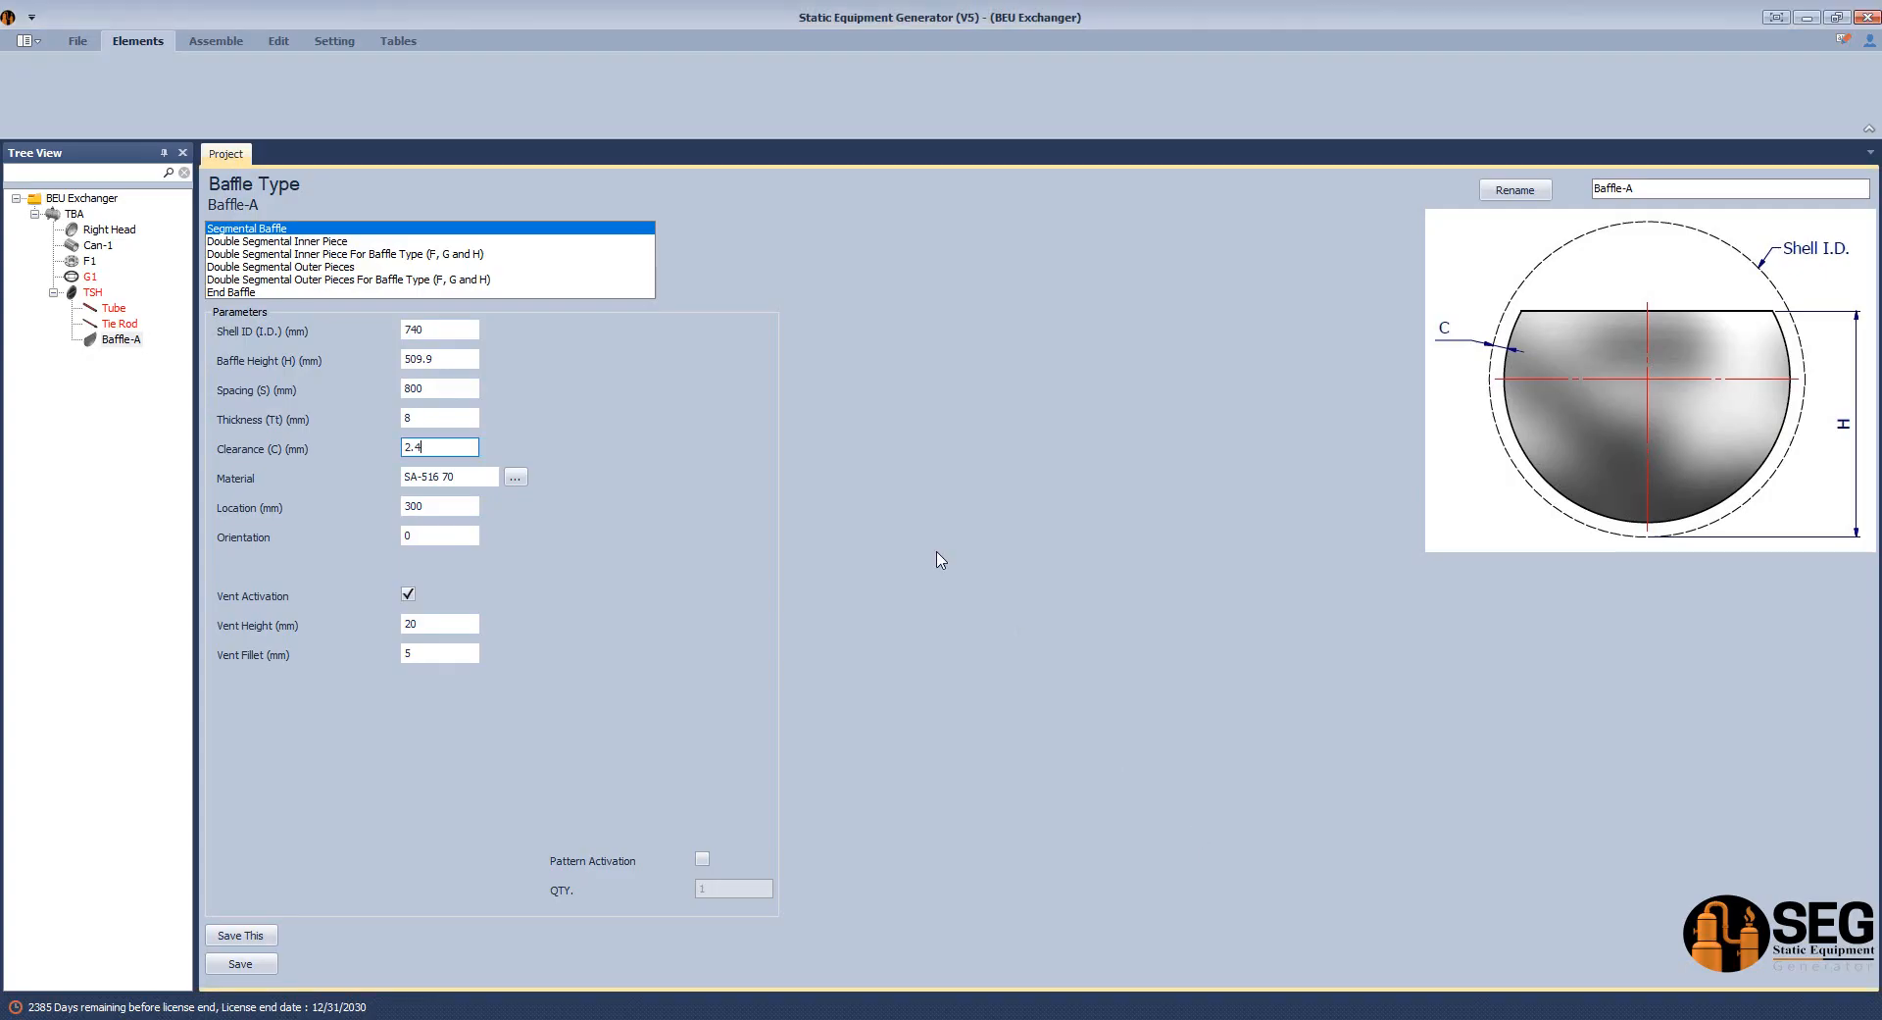
For Baffle-A's Location, measure from the tubesheet's raised face to the nearest baffle's centerline in AutoCAD's bundle elevation.
{"action": "left_click", "coordinate": [440, 505]}
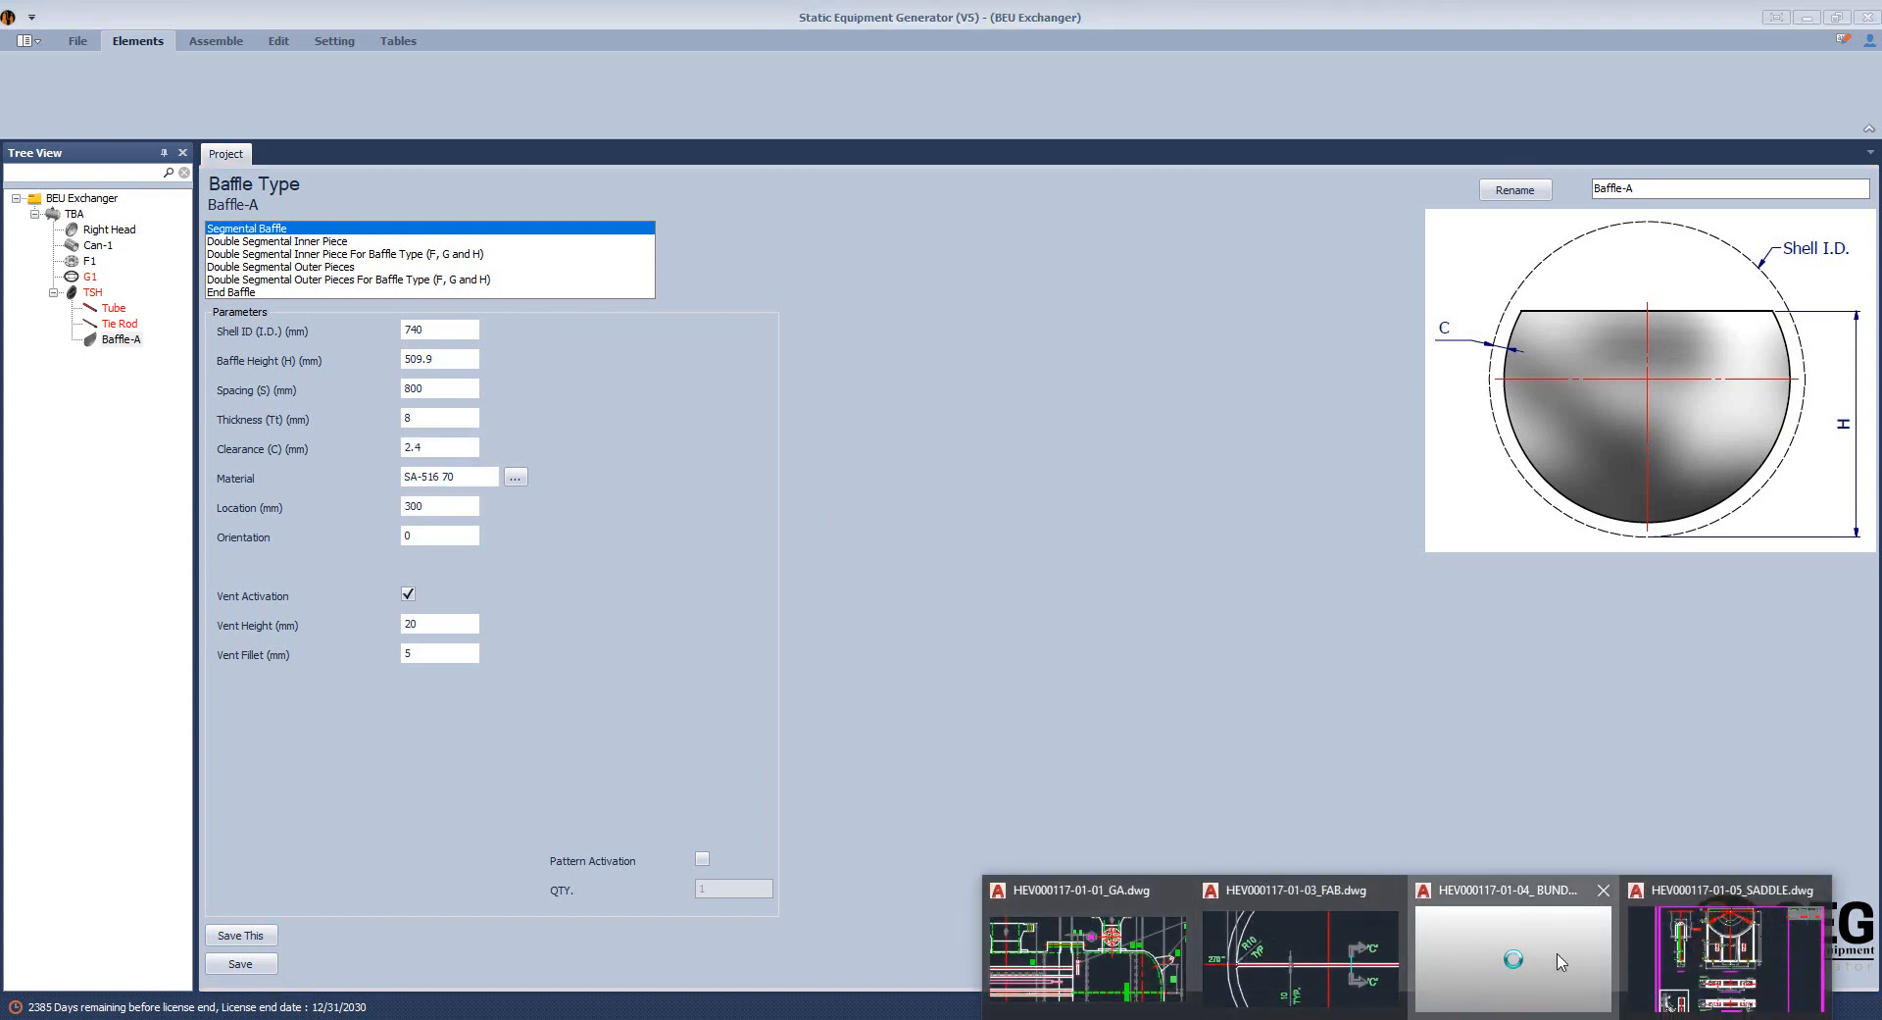
{"action": "left_click", "coordinate": [1515, 965]}
{"action": "scroll", "coordinate": [1322, 464], "scroll_direction": "down", "scroll_amount": 5}
{"action": "scroll", "coordinate": [928, 275], "scroll_direction": "up", "scroll_amount": 10}
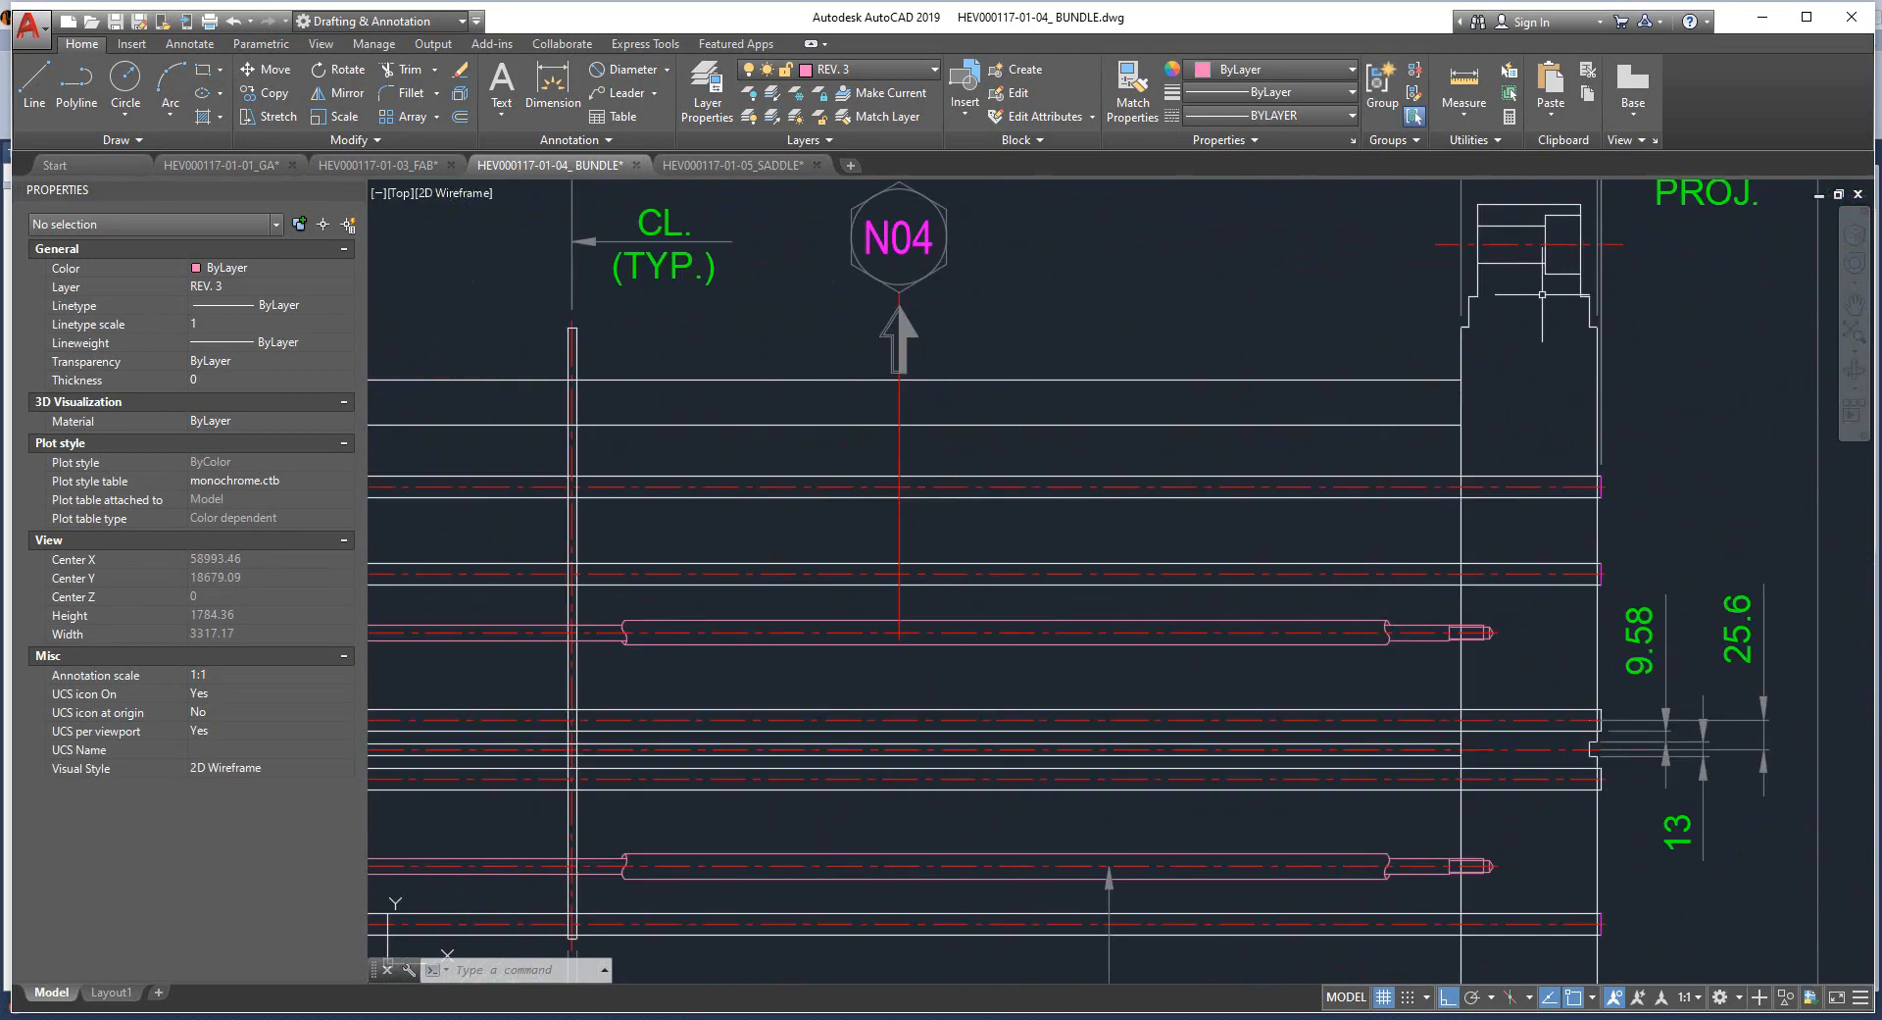
{"action": "scroll", "coordinate": [1455, 324], "scroll_direction": "up", "scroll_amount": 3}
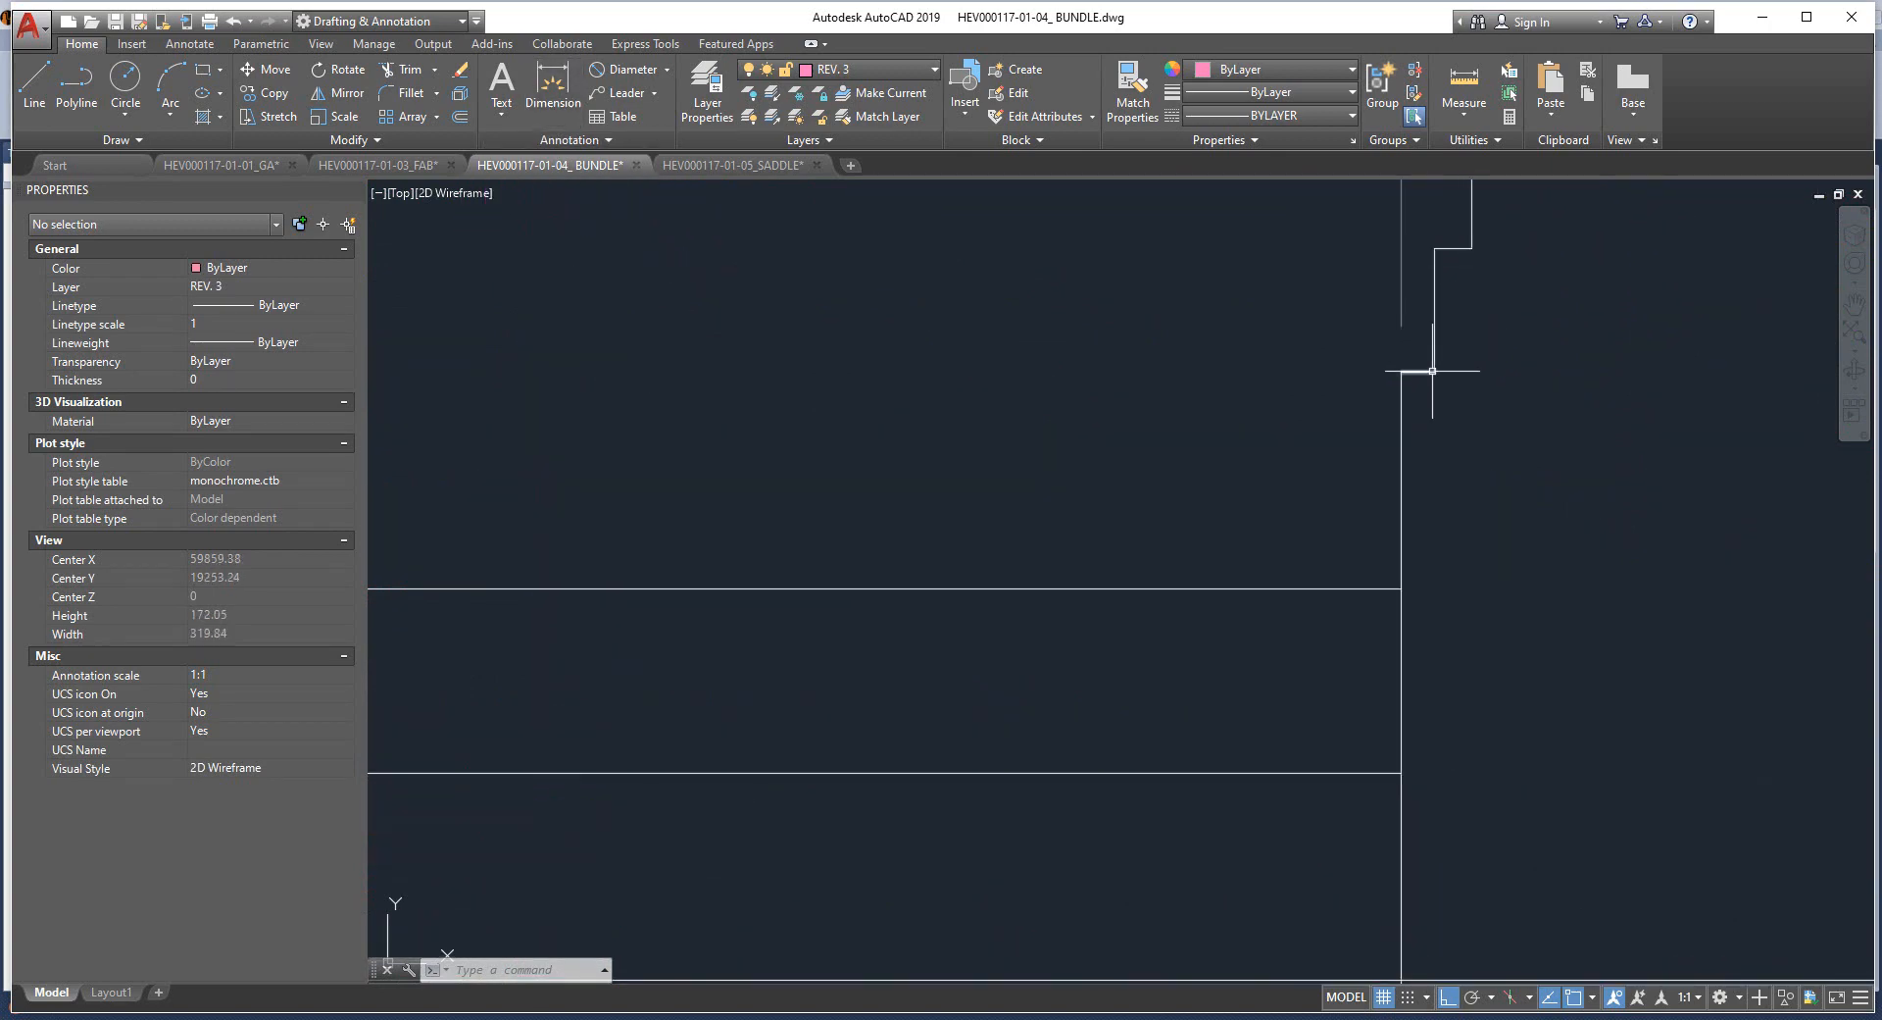
{"action": "left_click", "coordinate": [567, 91]}
{"action": "left_click", "coordinate": [1436, 373]}
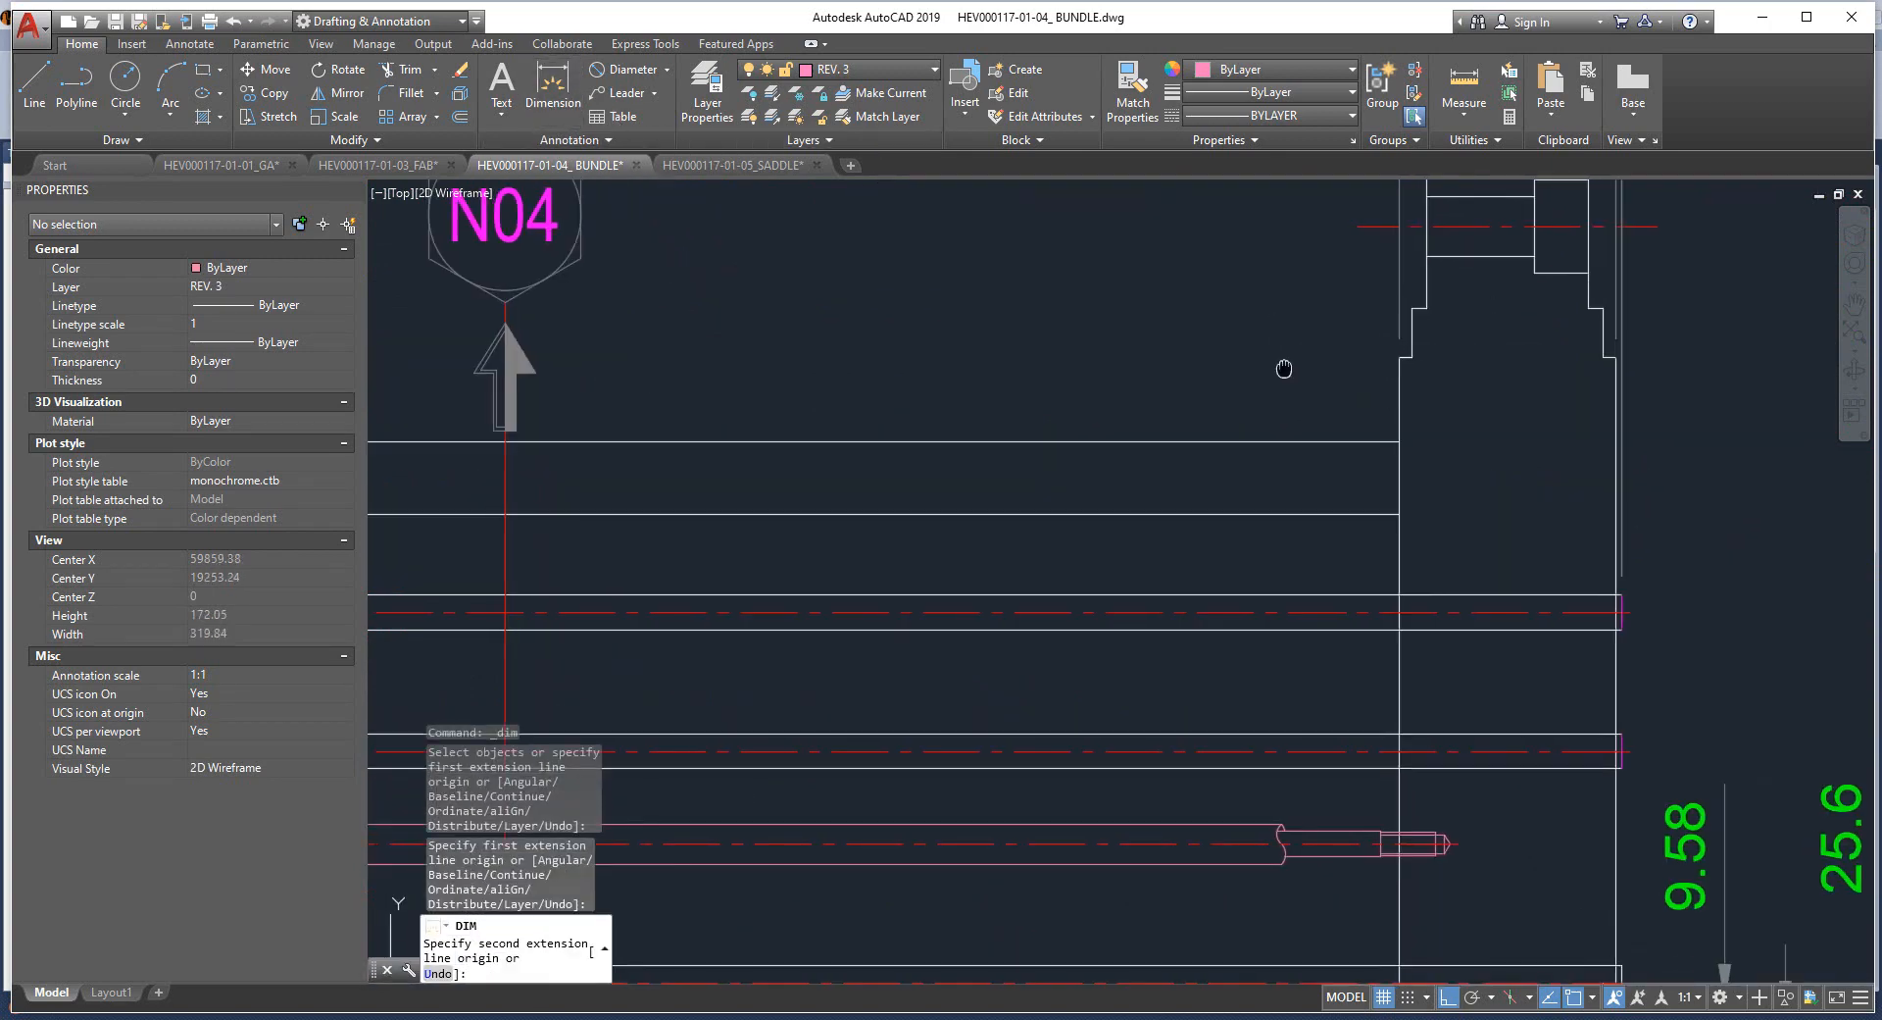
{"action": "middle_click_drag", "start_coordinate": [642, 370], "coordinate": [1678, 504]}
{"action": "scroll", "coordinate": [1020, 442], "scroll_direction": "up", "scroll_amount": 5}
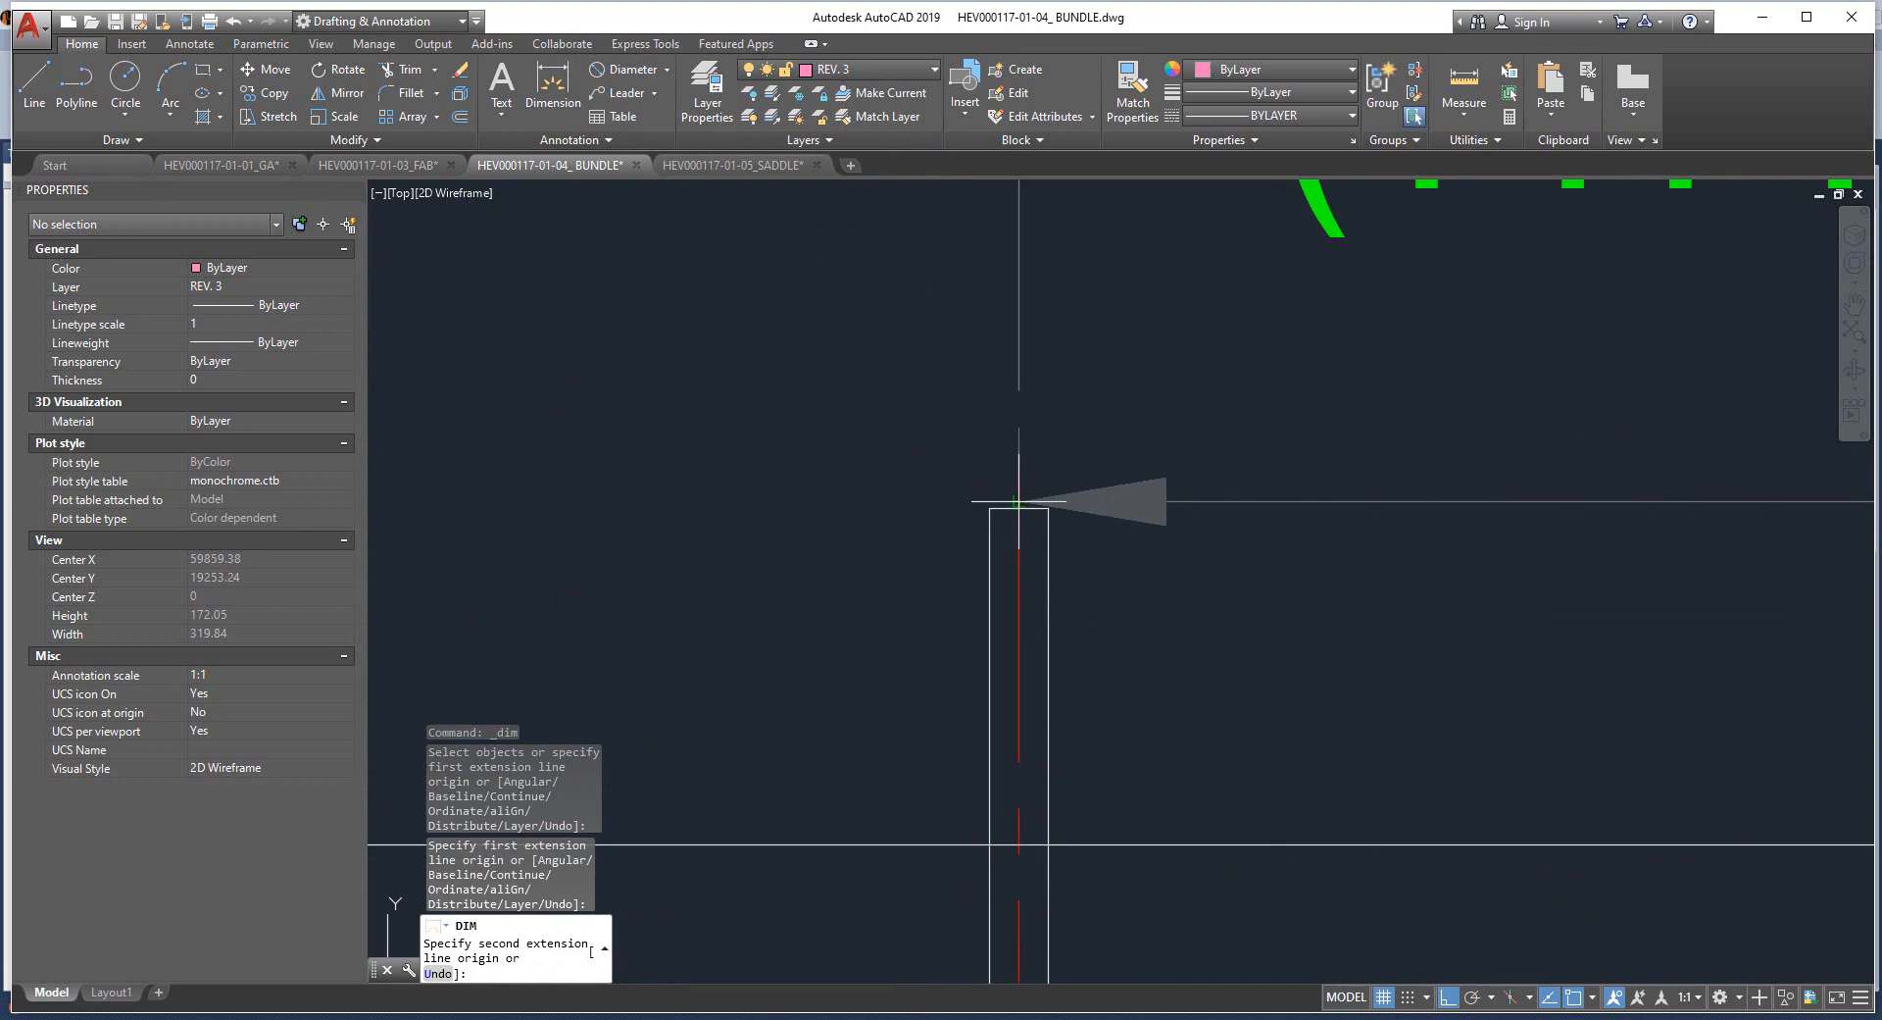
{"action": "left_click", "coordinate": [1032, 444]}
{"action": "scroll", "coordinate": [1032, 444], "scroll_direction": "down", "scroll_amount": 5}
{"action": "middle_click_drag", "start_coordinate": [1412, 425], "coordinate": [1301, 417]}
{"action": "key", "text": "Escape"}
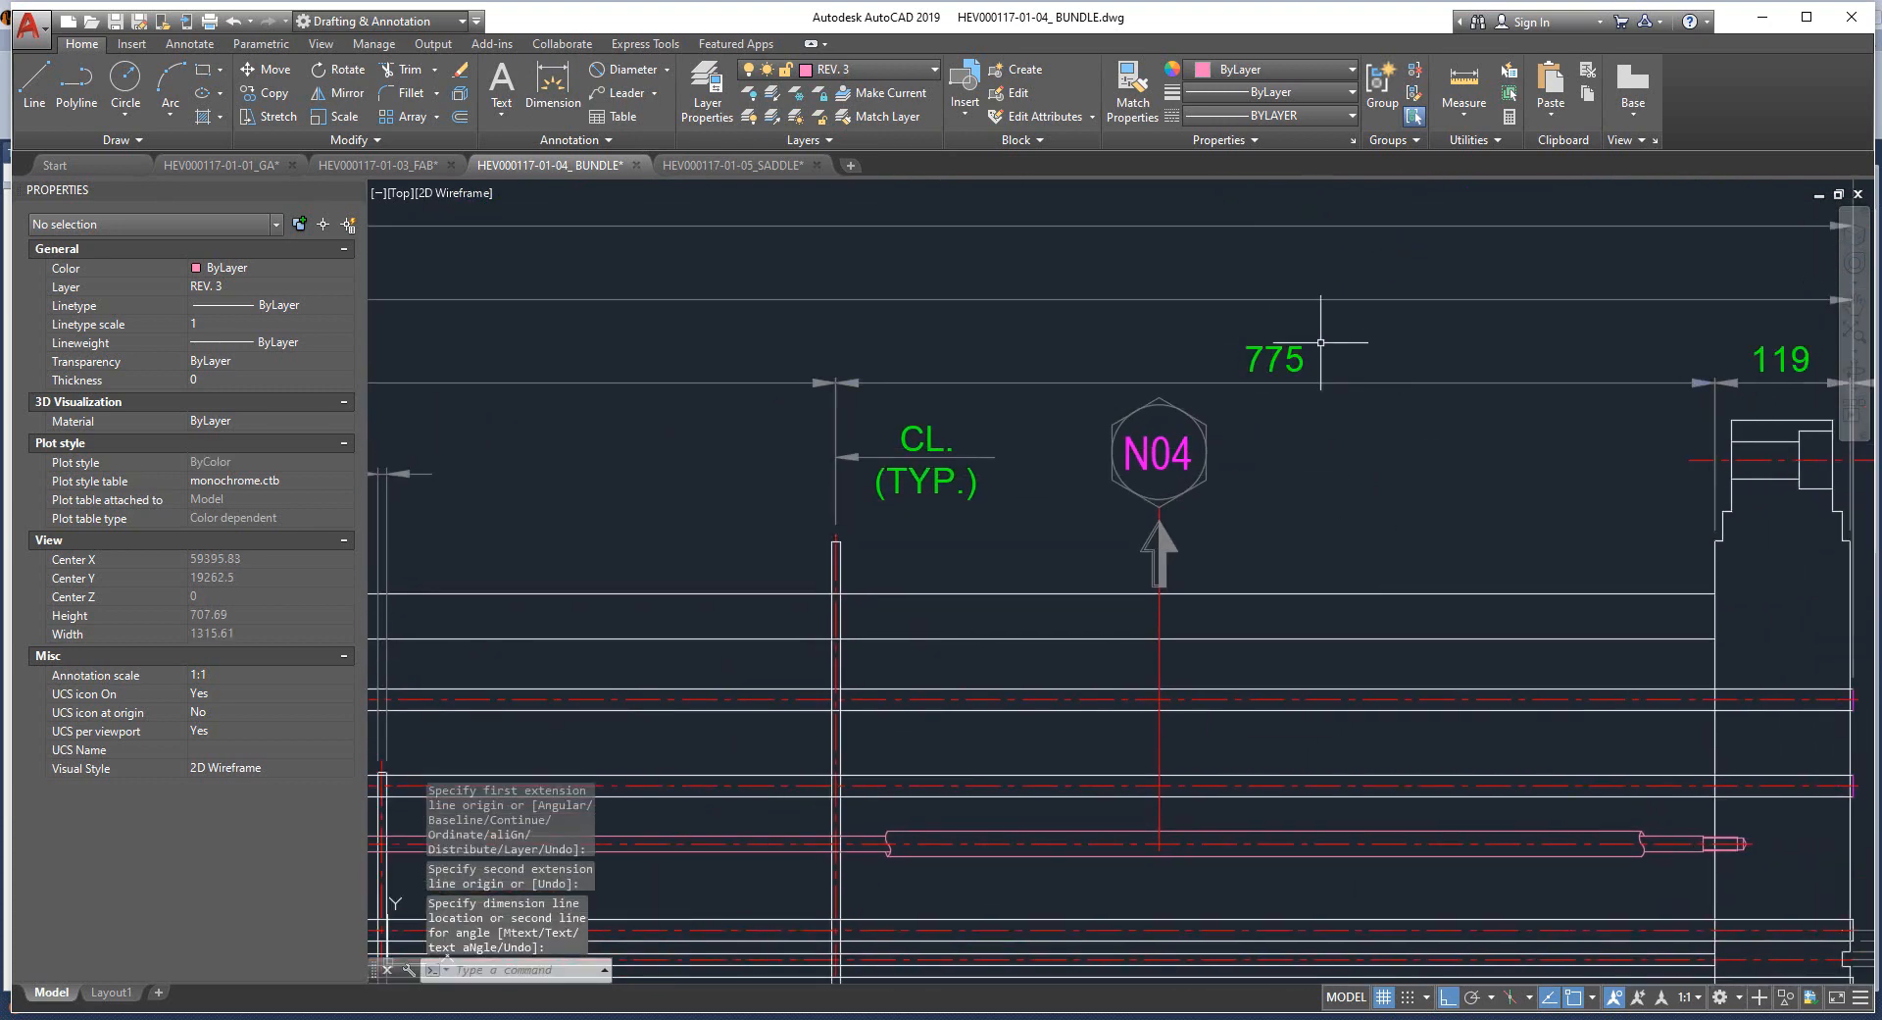
Select the 775 dimension between the baffle and tubesheet and inspect its origin point at the tubesheet.
{"action": "left_click", "coordinate": [1323, 329]}
{"action": "left_click", "coordinate": [1243, 406]}
{"action": "scroll", "coordinate": [1718, 560], "scroll_direction": "up", "scroll_amount": 4}
{"action": "middle_click_drag", "start_coordinate": [1656, 584], "coordinate": [1500, 599]}
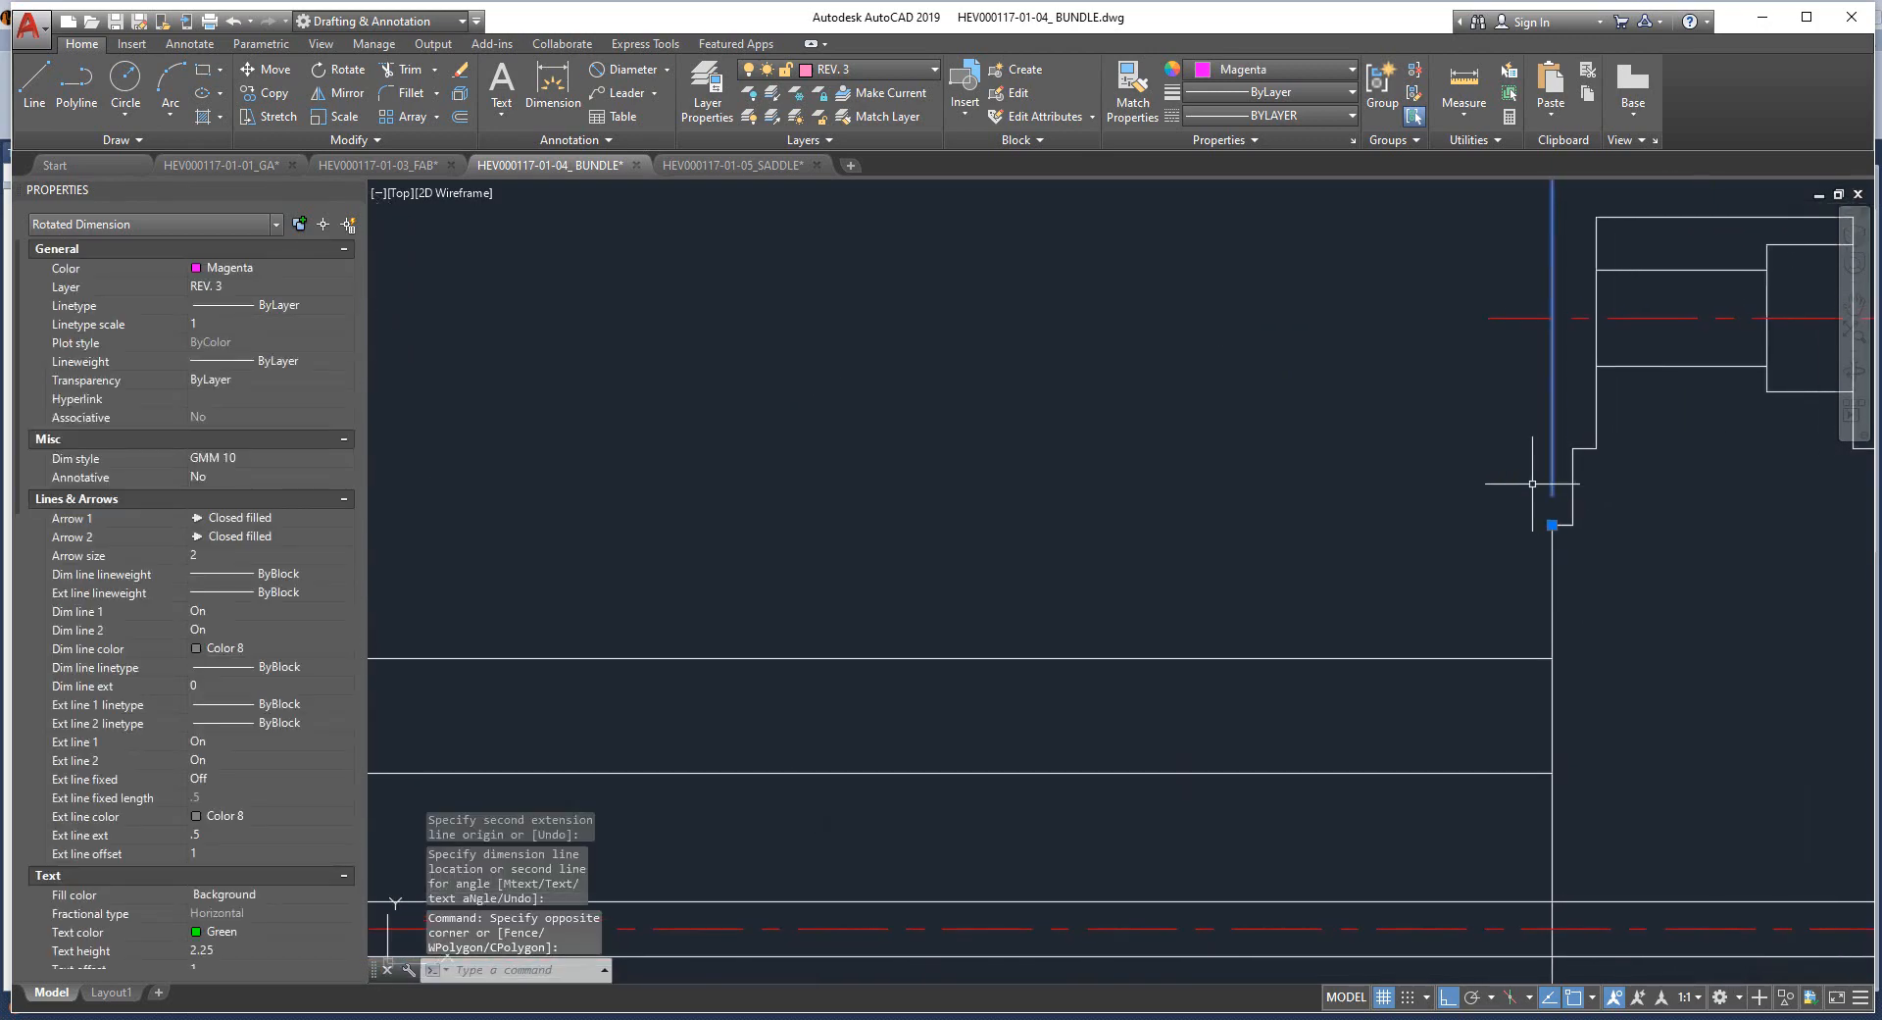
In Static Equipment Generator, set Baffle-A's Location to 782 mm and Orientation to 180.
{"action": "scroll", "coordinate": [1545, 497], "scroll_direction": "down", "scroll_amount": 4}
{"action": "key", "text": "Escape"}
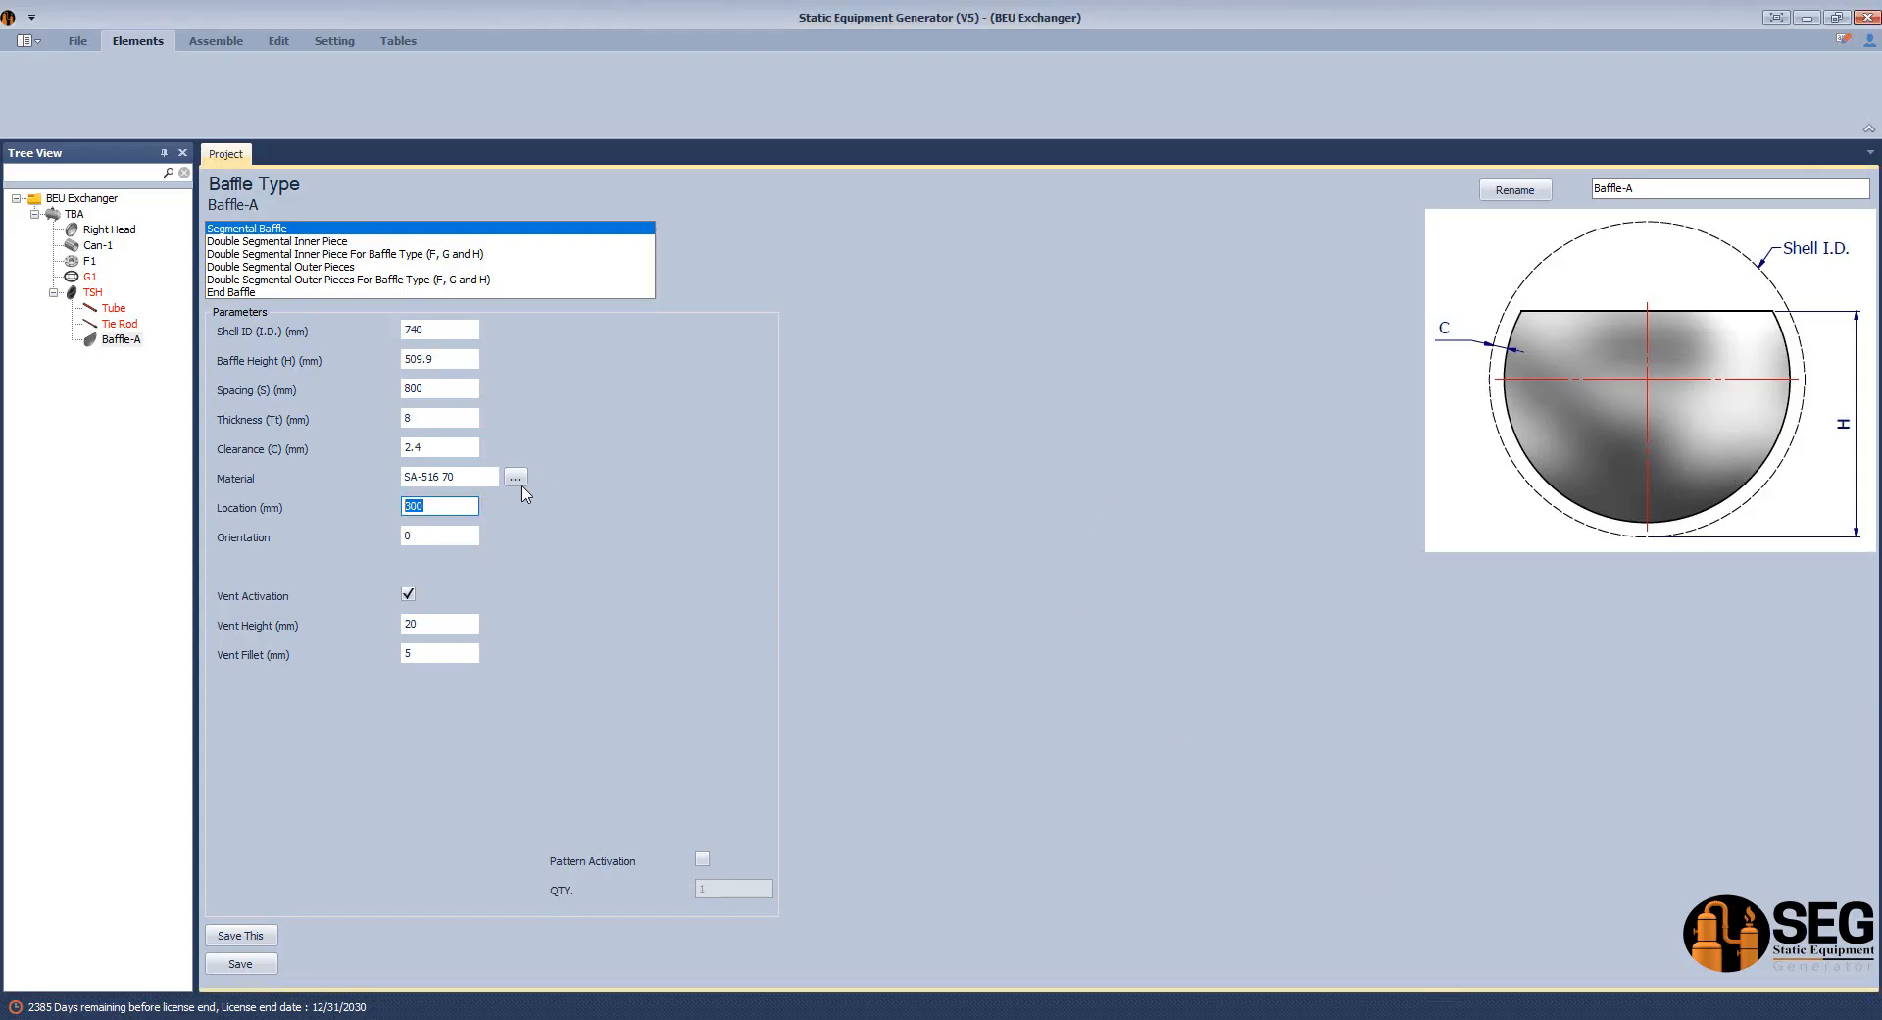
{"action": "type", "text": "782"}
{"action": "left_click", "coordinate": [438, 535]}
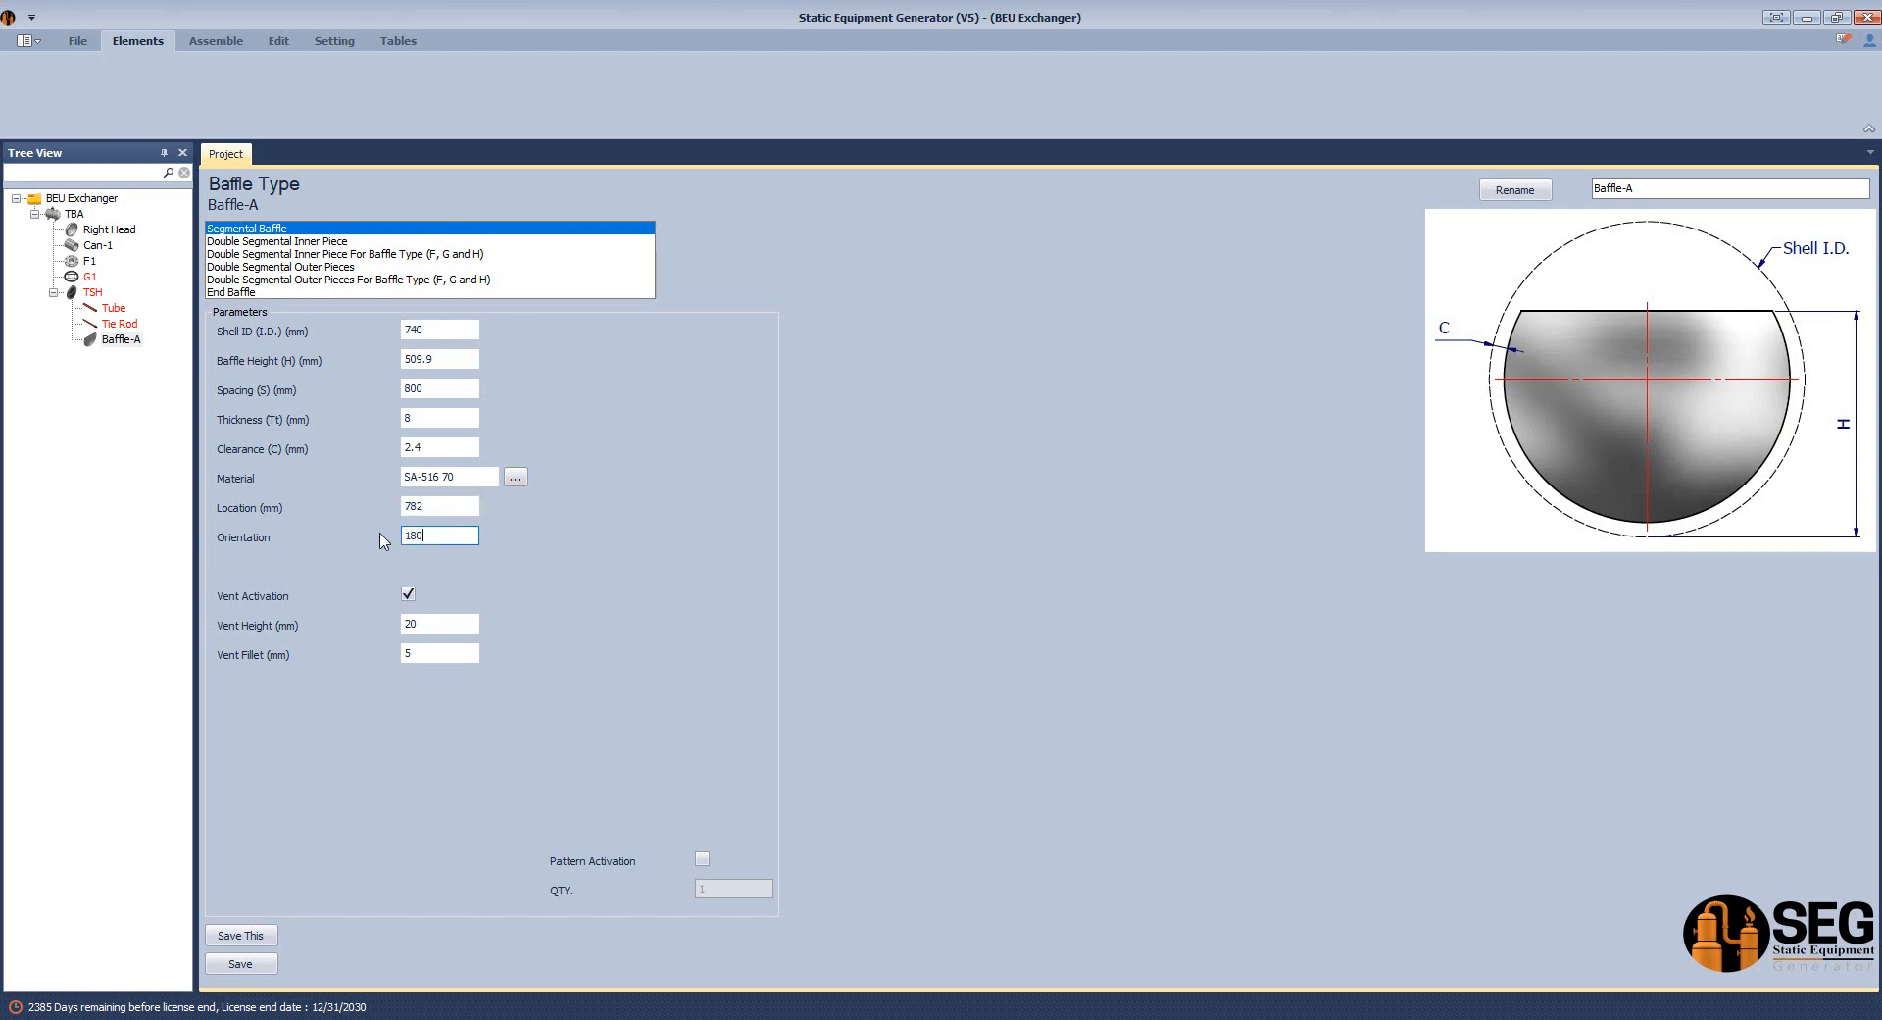
Consult the AutoCAD drawing, and deactivate Baffle-A's vent in Static Equipment Generator.
{"action": "left_click", "coordinate": [1406, 1019]}
{"action": "left_click", "coordinate": [1305, 960]}
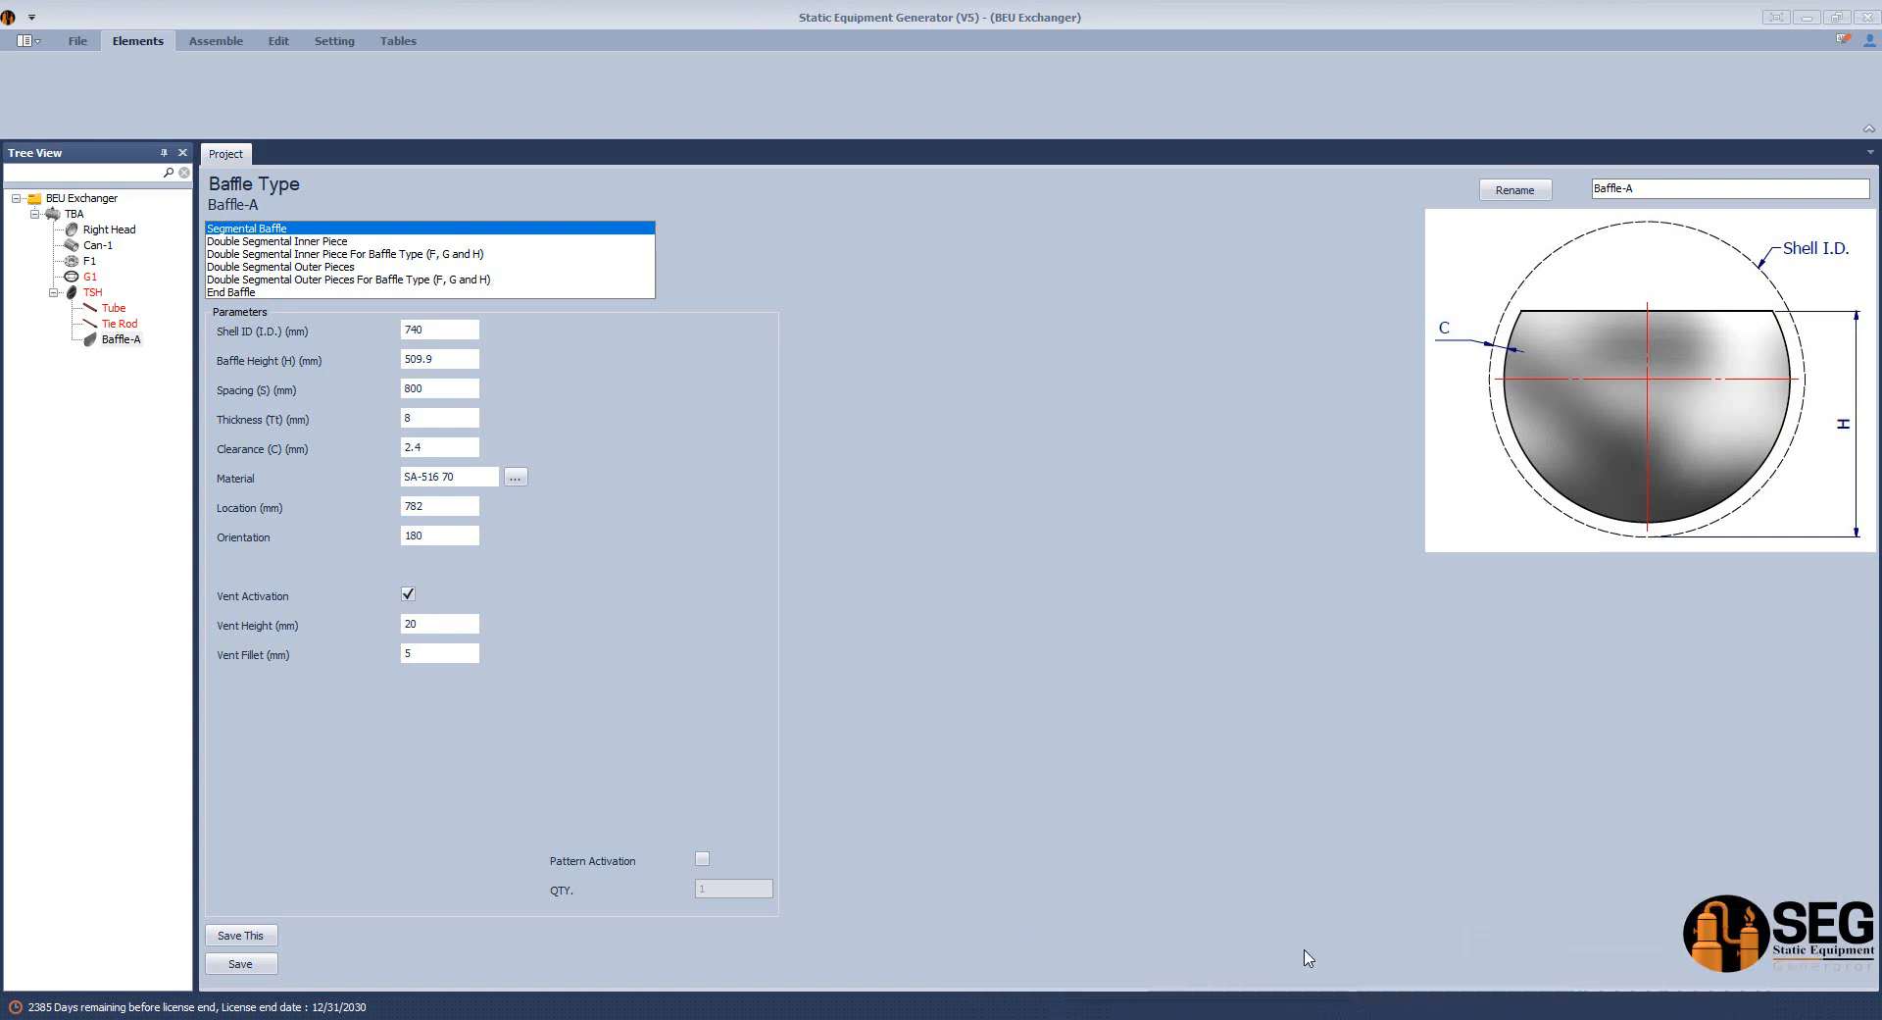
{"action": "left_click", "coordinate": [1406, 1019]}
{"action": "left_click", "coordinate": [681, 628]}
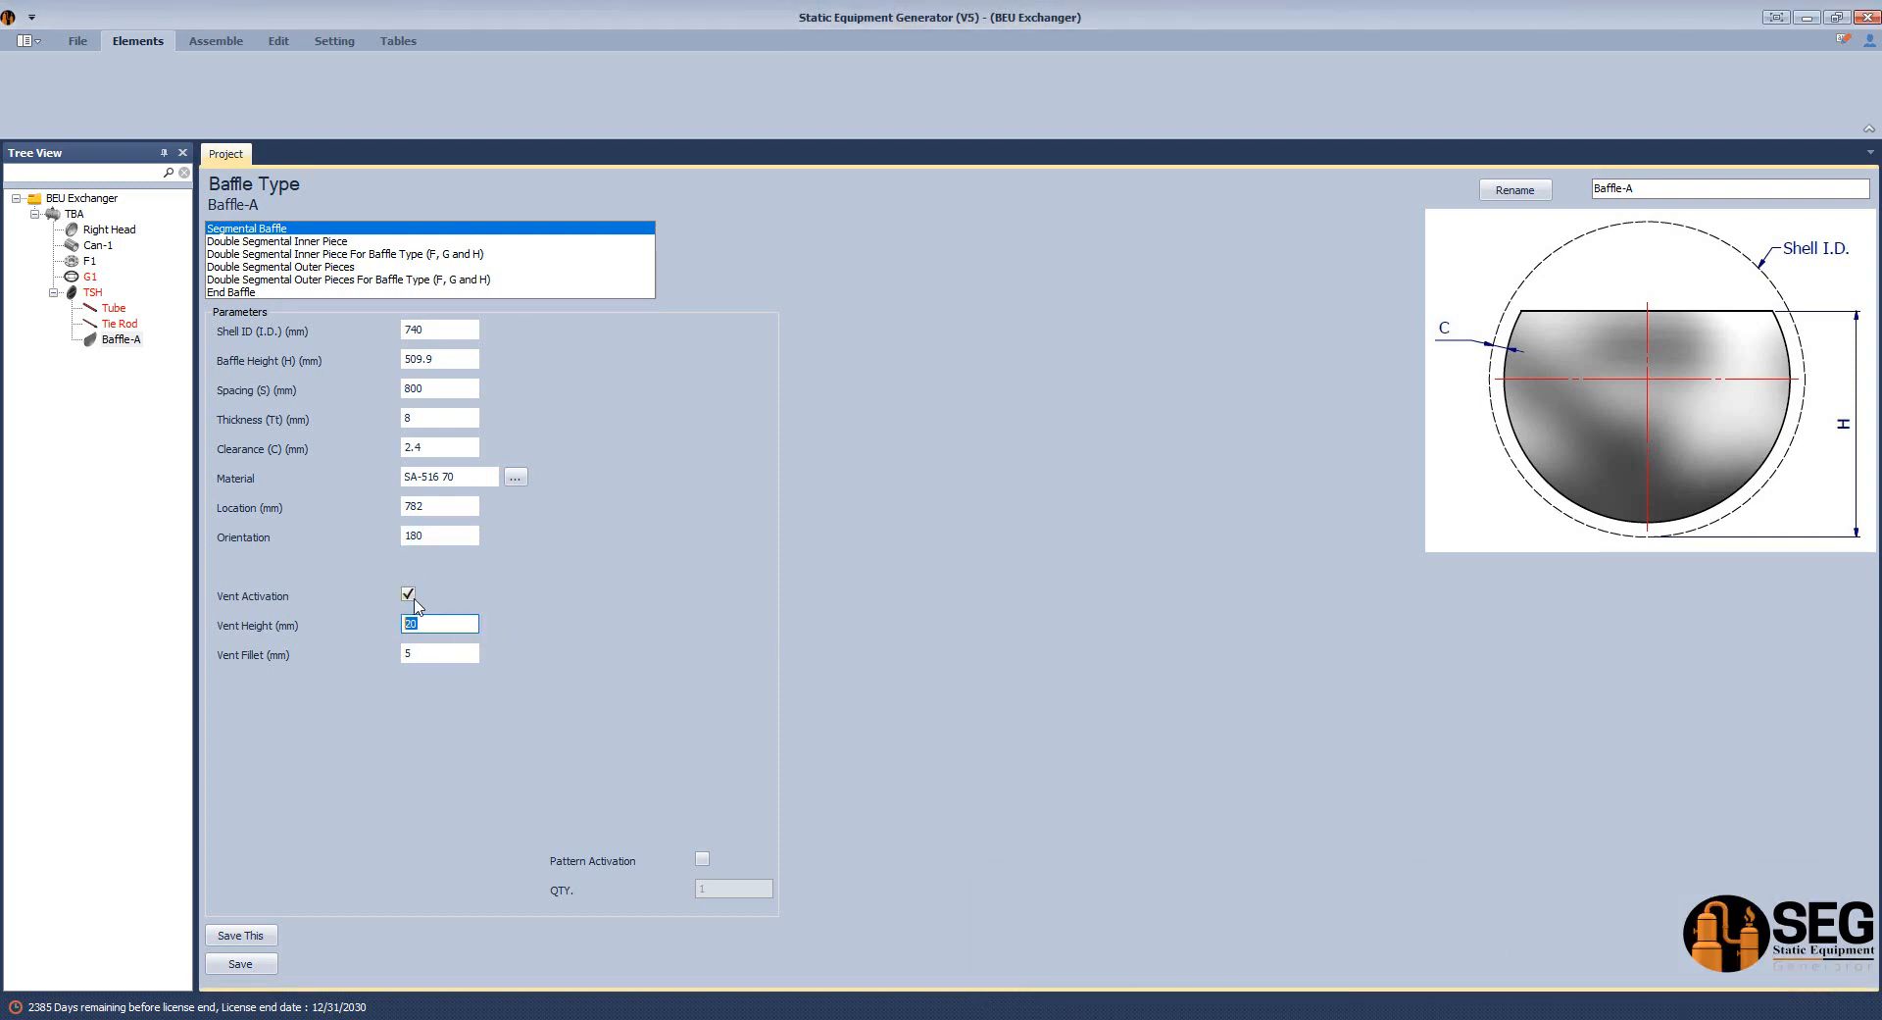
{"action": "left_click", "coordinate": [410, 596]}
Activate the pattern for Baffle-A with a quantity of 5 and save the baffle.
{"action": "left_click", "coordinate": [702, 860]}
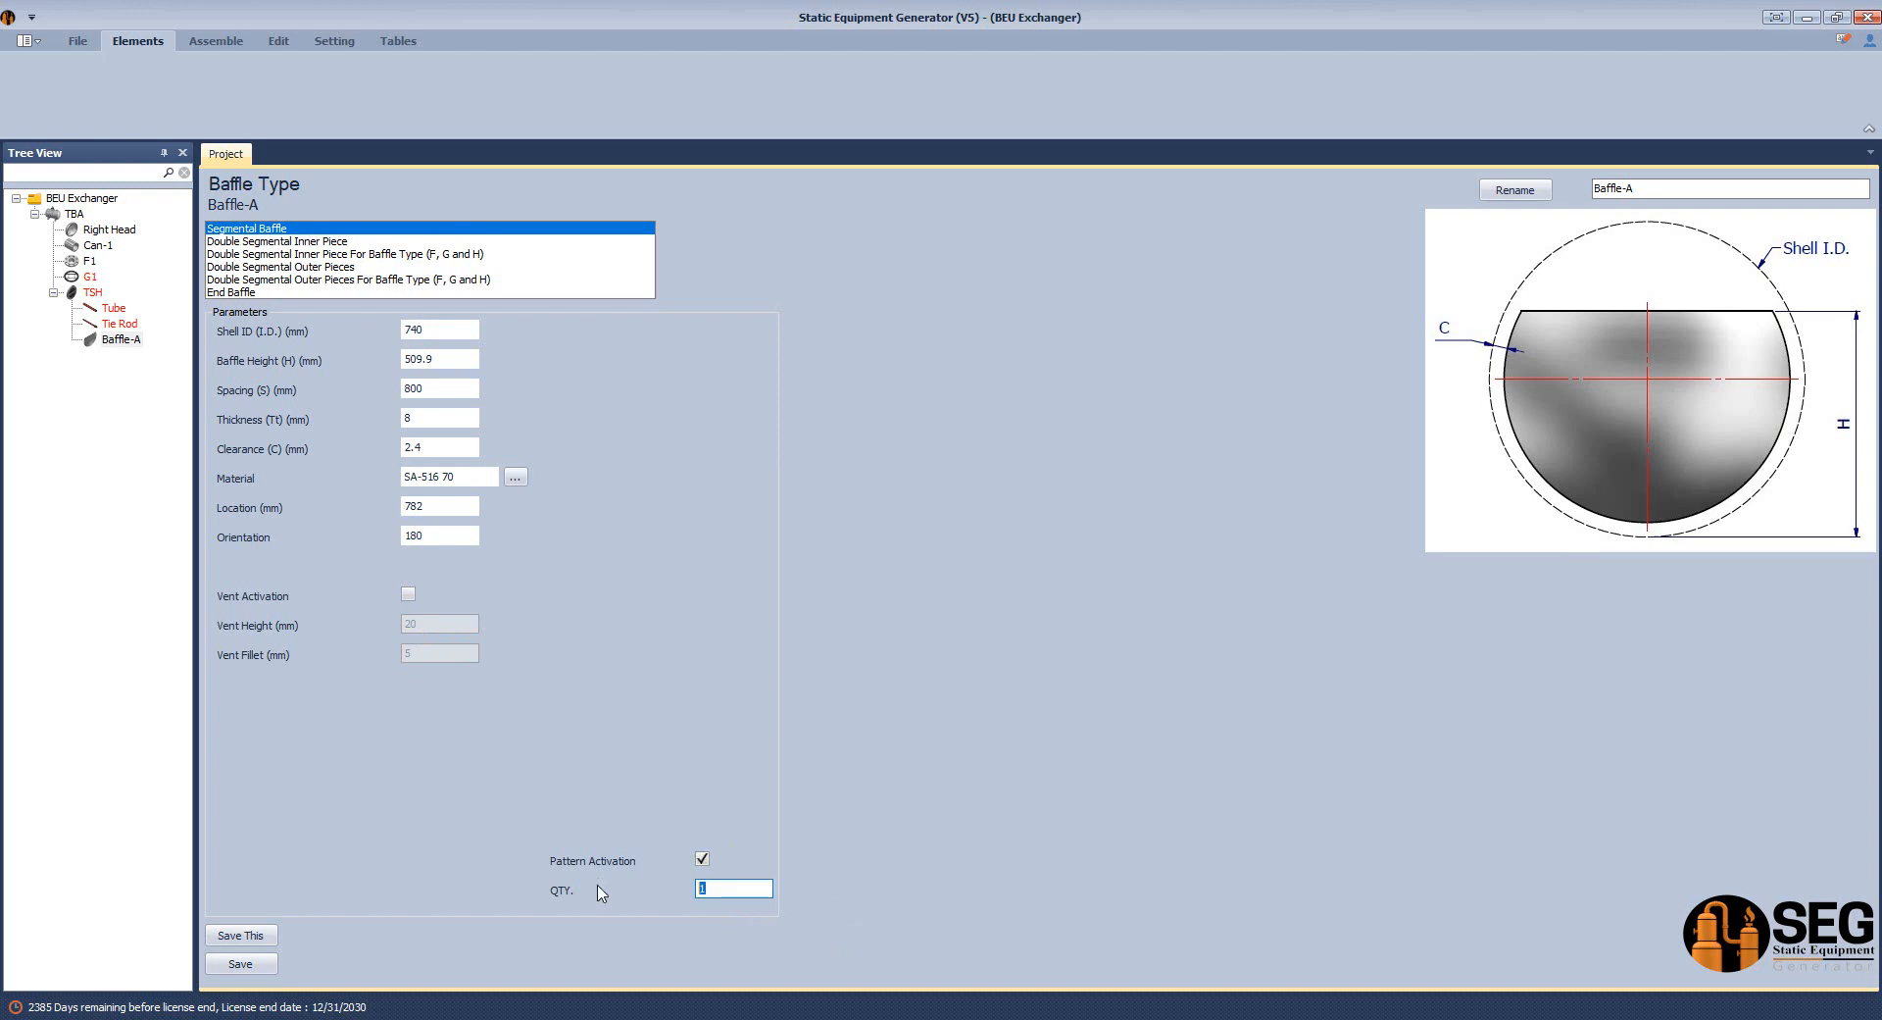
{"action": "type", "text": "5"}
{"action": "left_click", "coordinate": [240, 964]}
{"action": "left_click", "coordinate": [120, 340]}
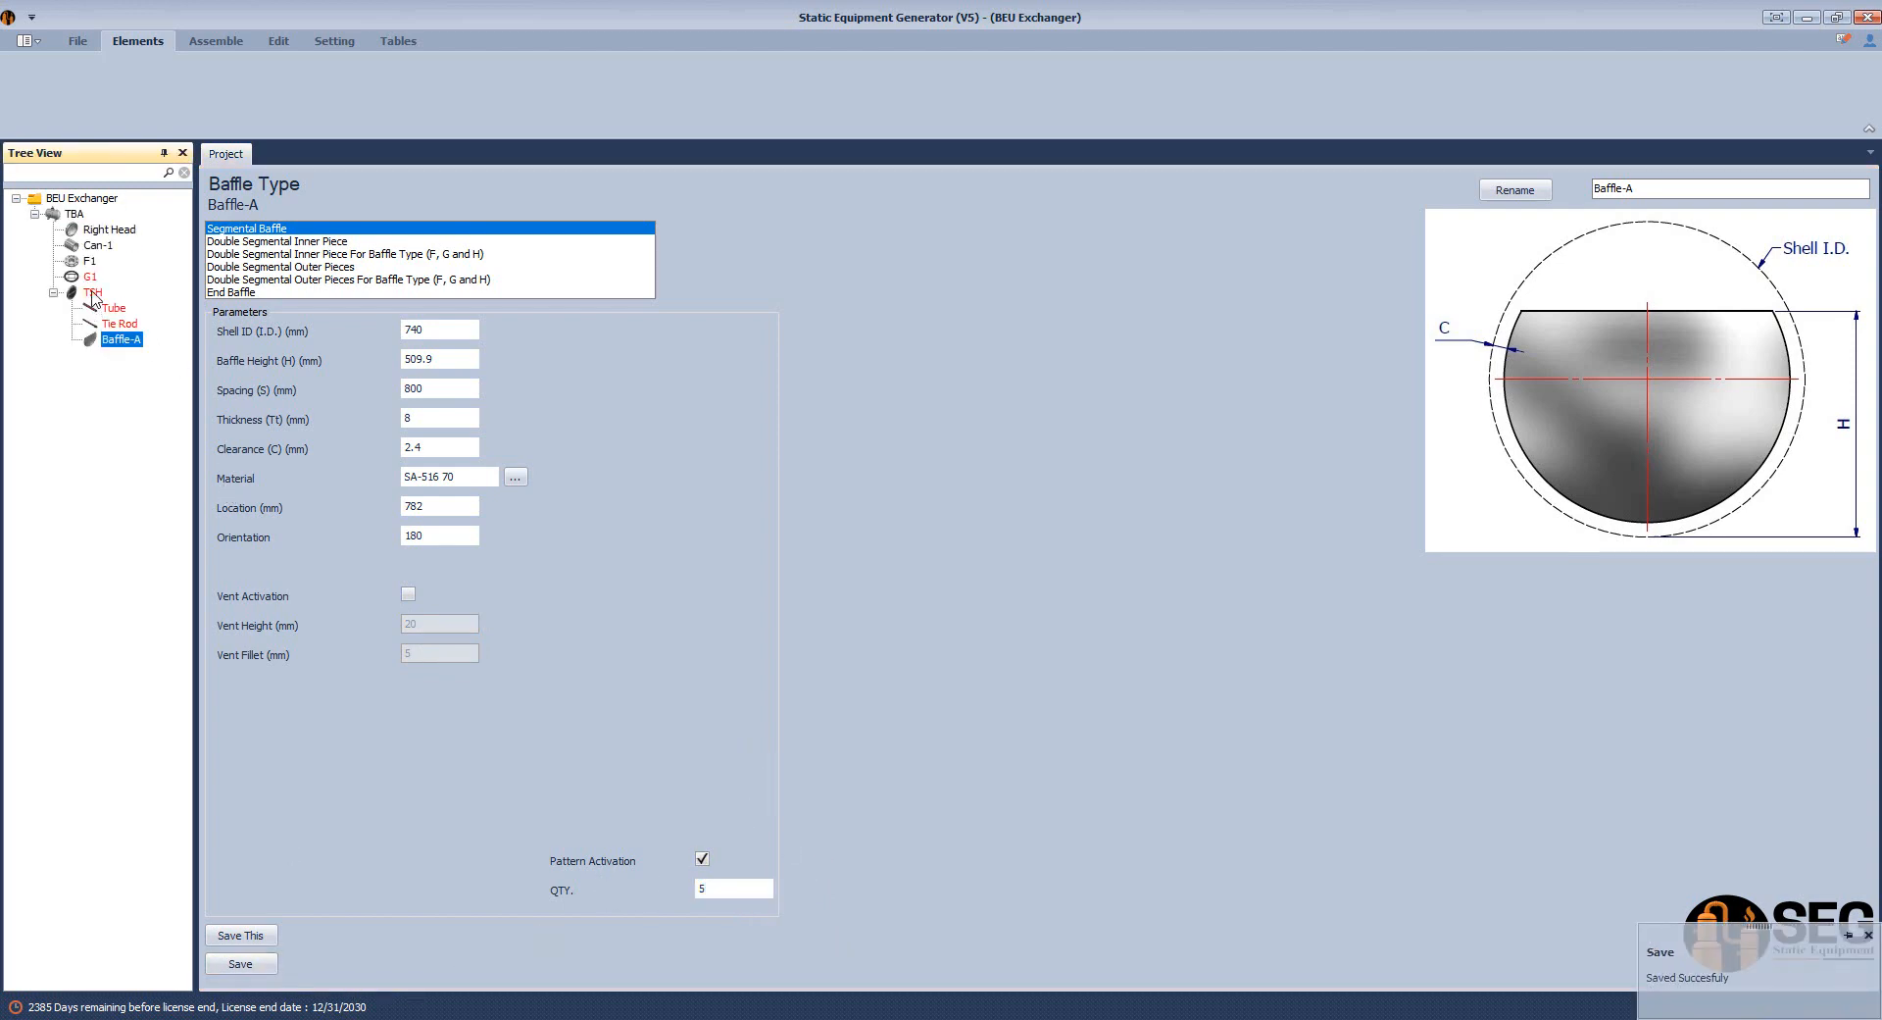
Add Baffle-B to the TSH tubesheet with the same parameters as Baffle-A.
{"action": "left_click", "coordinate": [92, 294]}
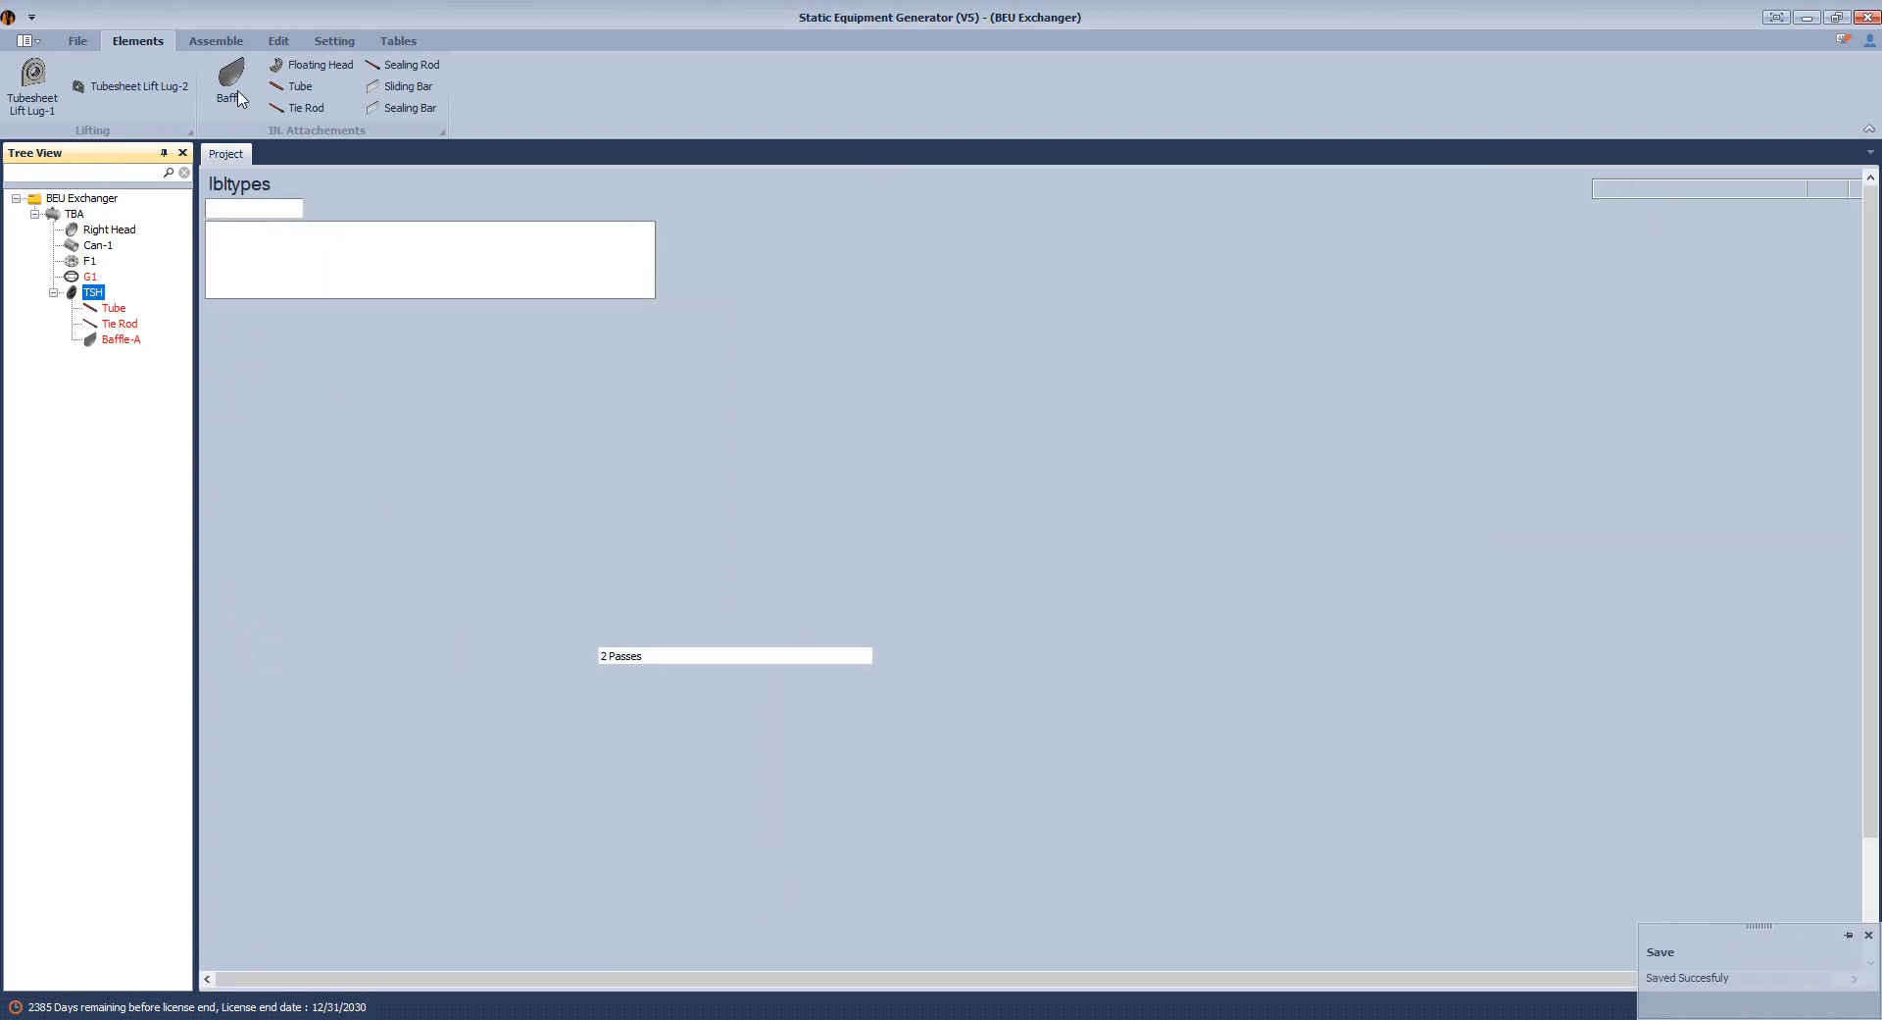
{"action": "left_click", "coordinate": [238, 97]}
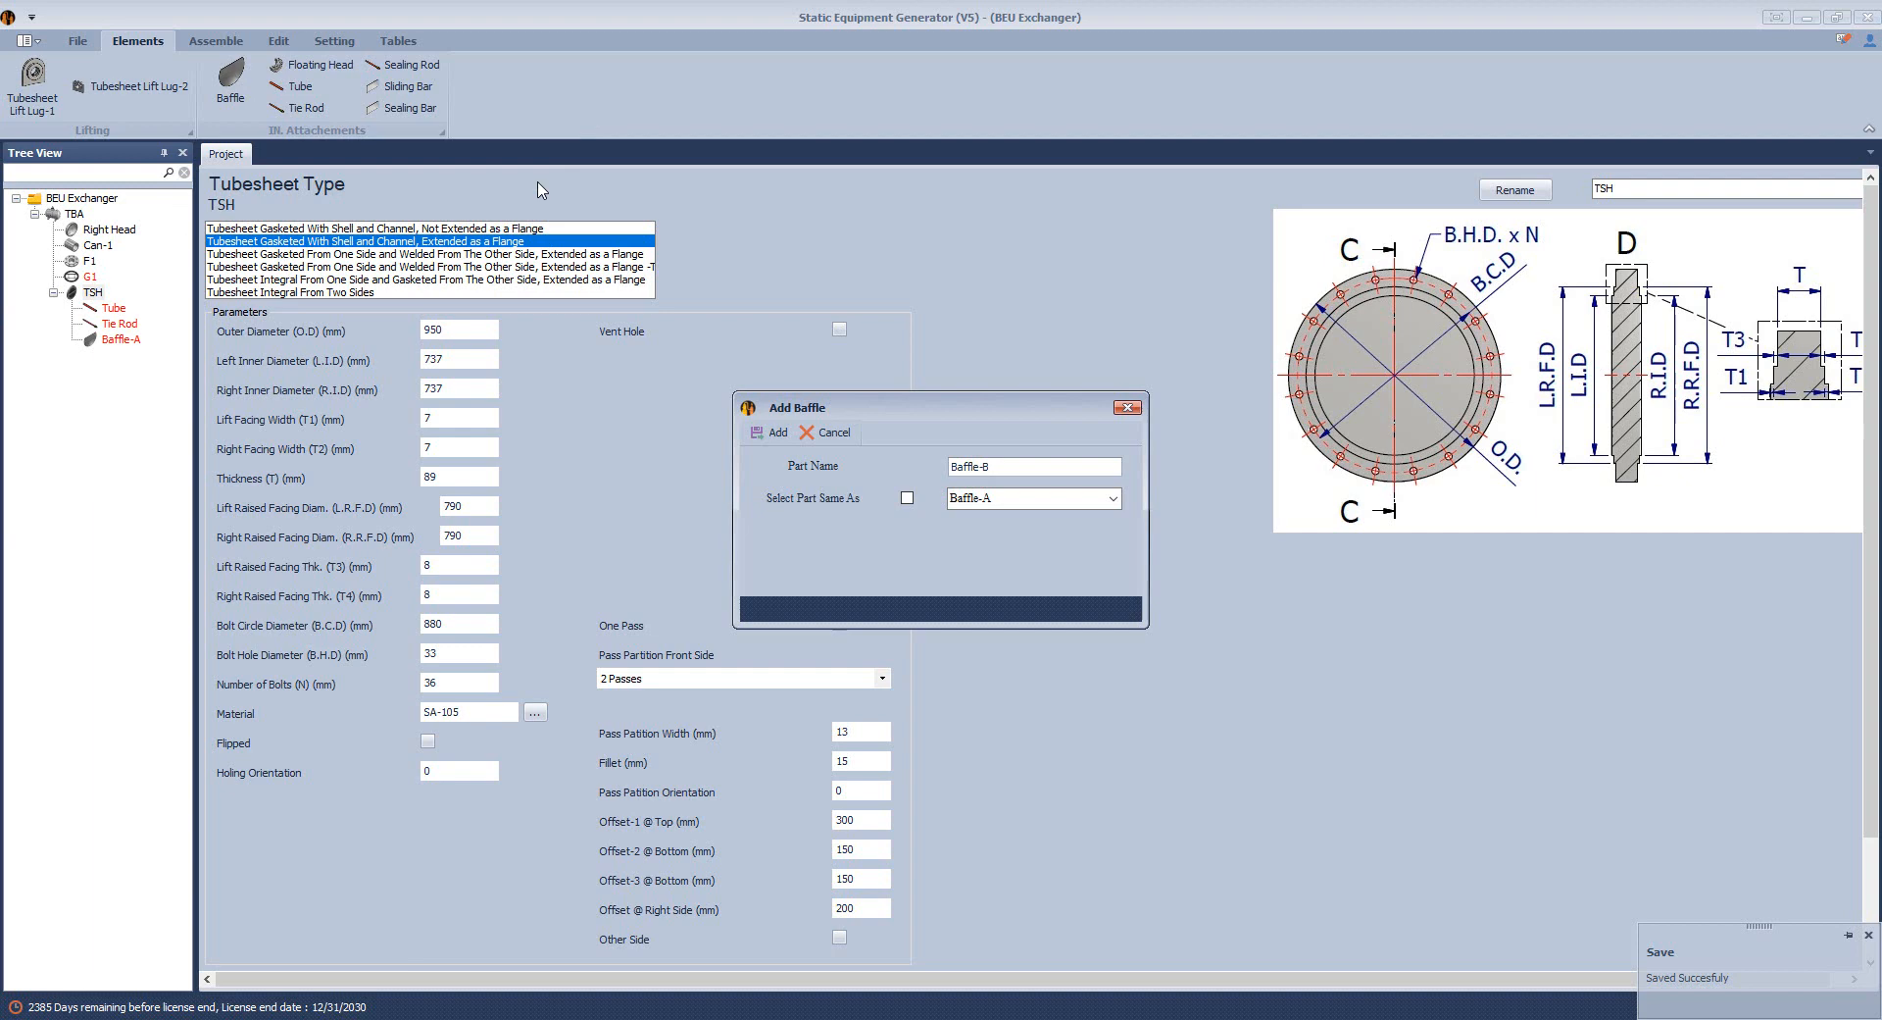
{"action": "left_click", "coordinate": [907, 498]}
{"action": "left_click", "coordinate": [772, 433]}
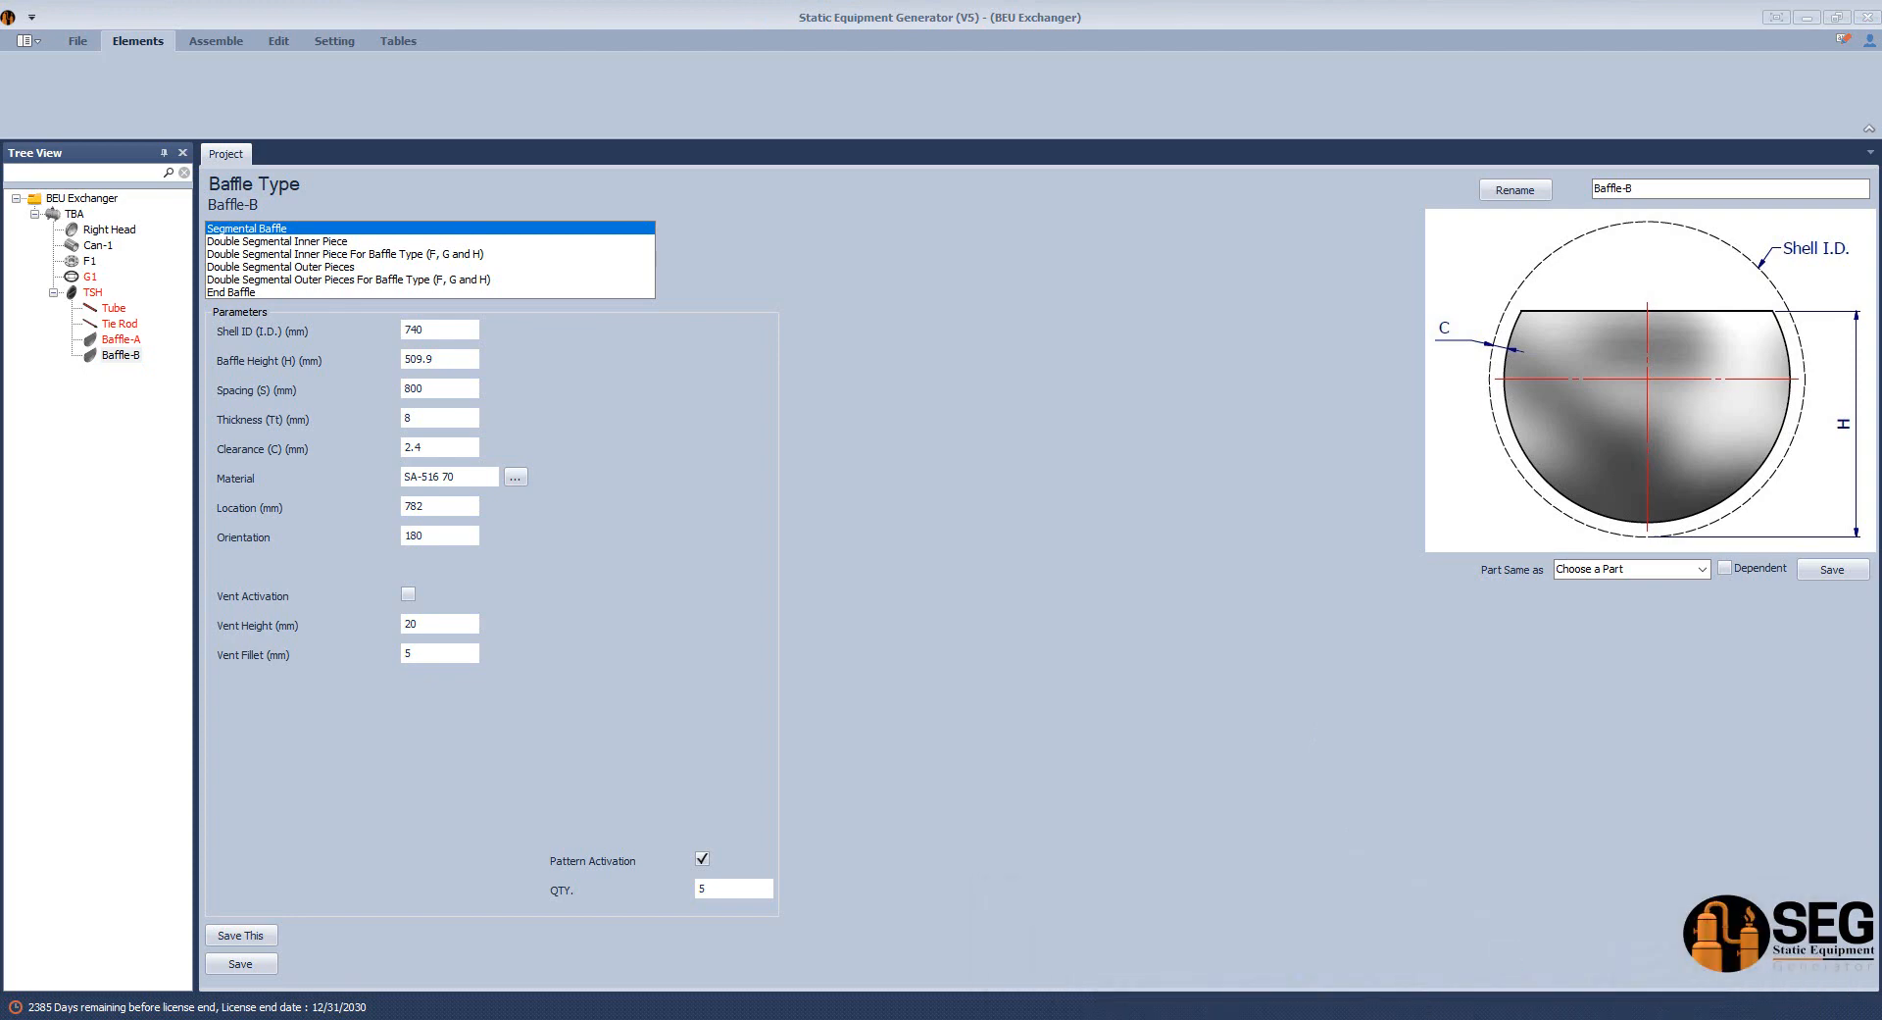
{"action": "left_click", "coordinate": [1351, 891]}
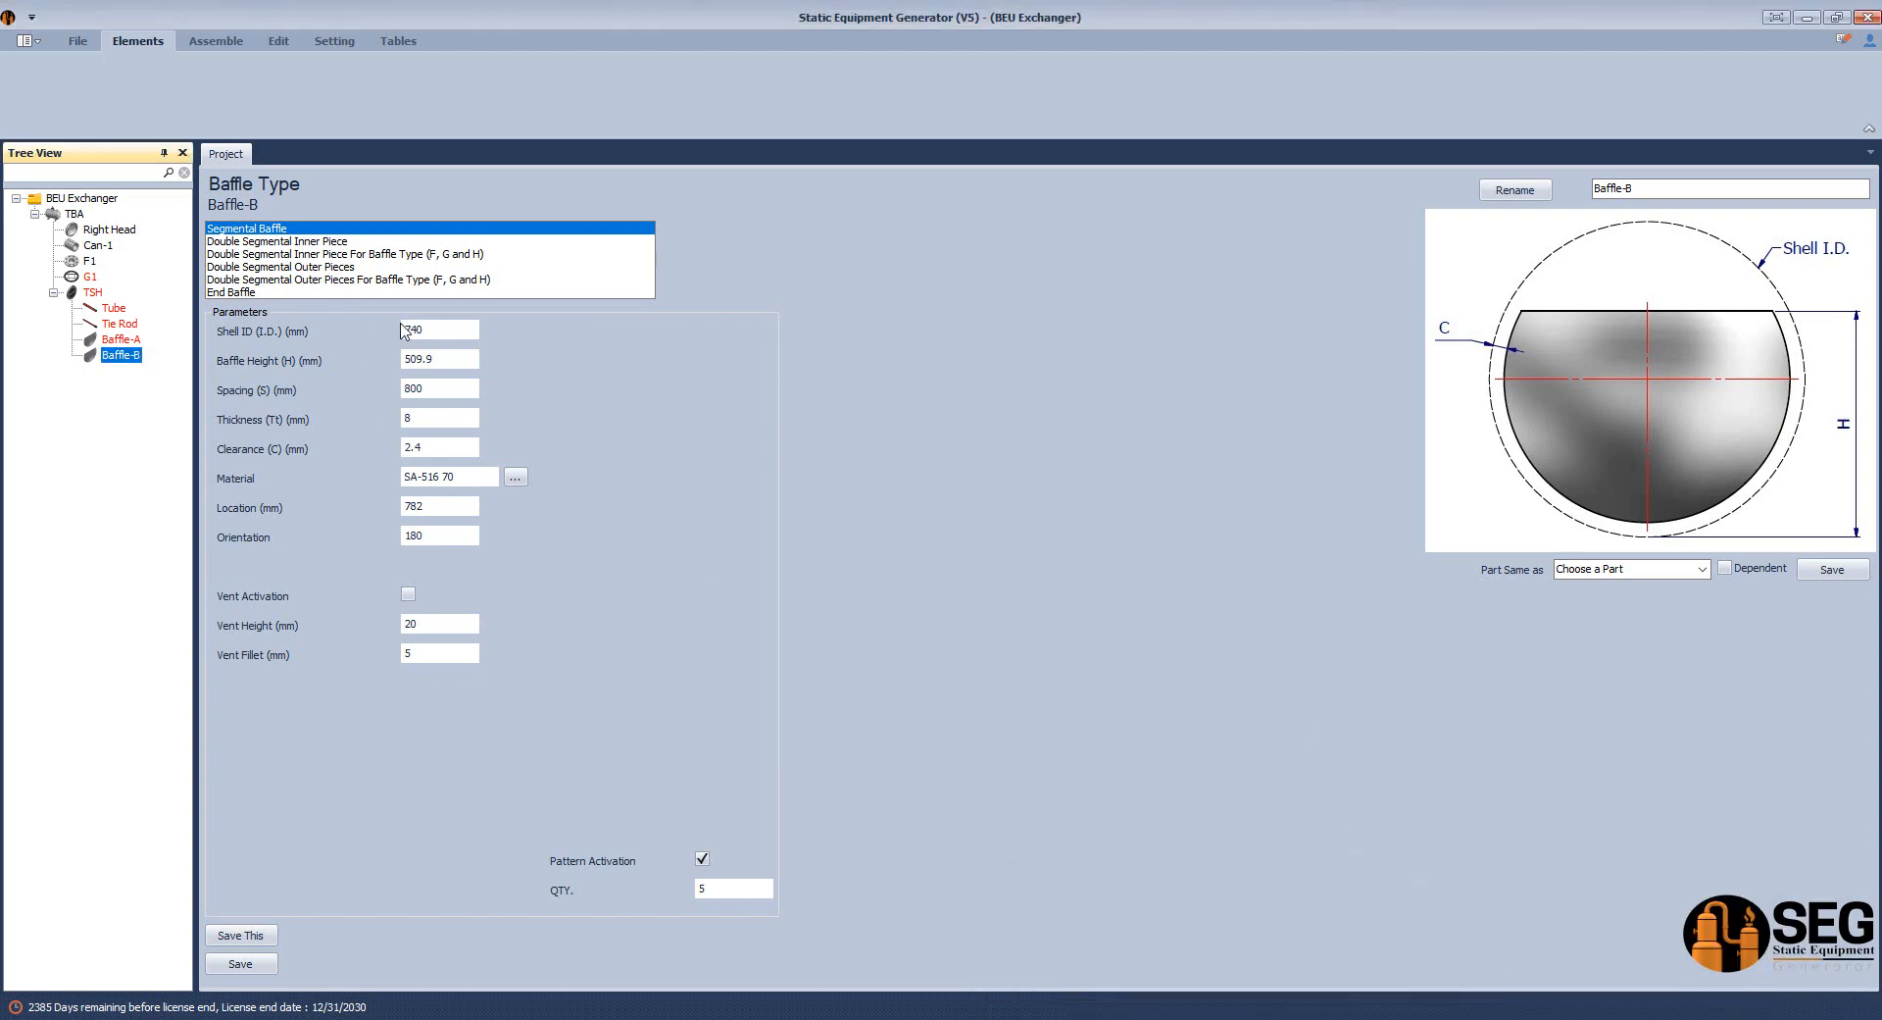
Review Baffle-B's copied parameters and set its Location to 1182 mm.
{"action": "key", "text": "Tab"}
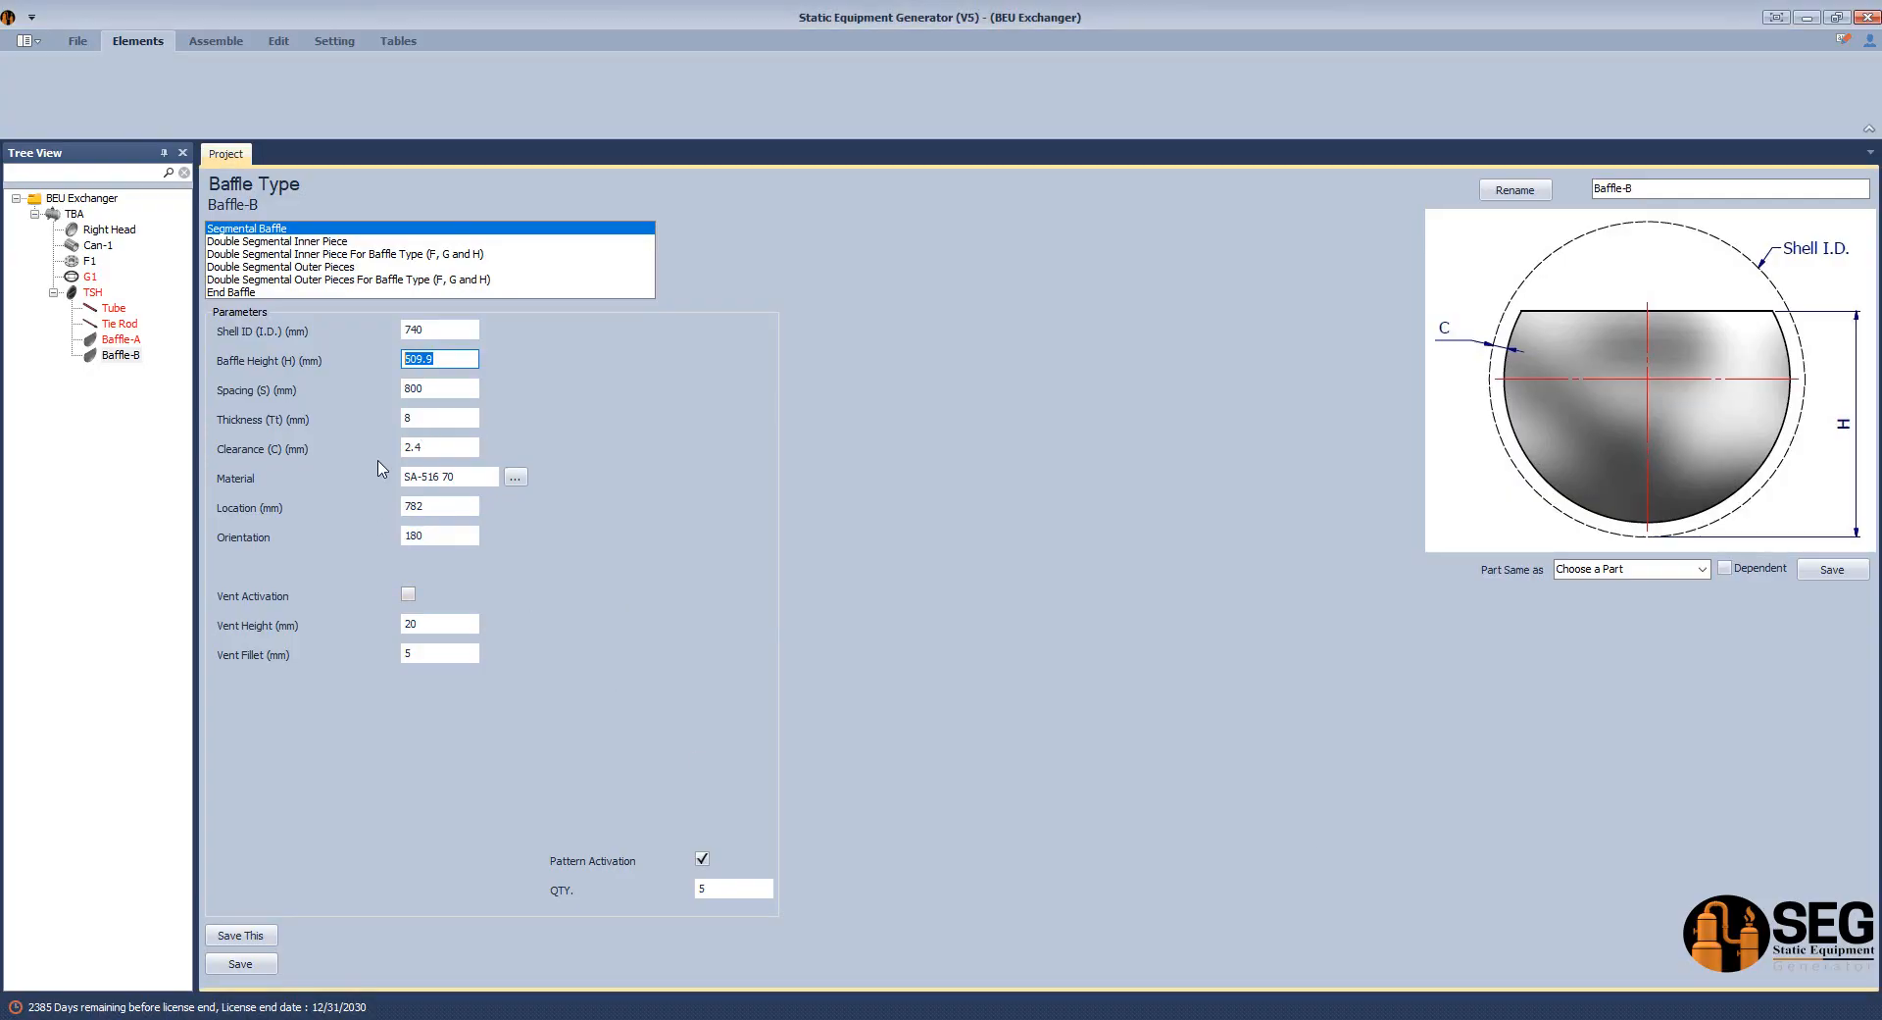
{"action": "key", "text": "Tab"}
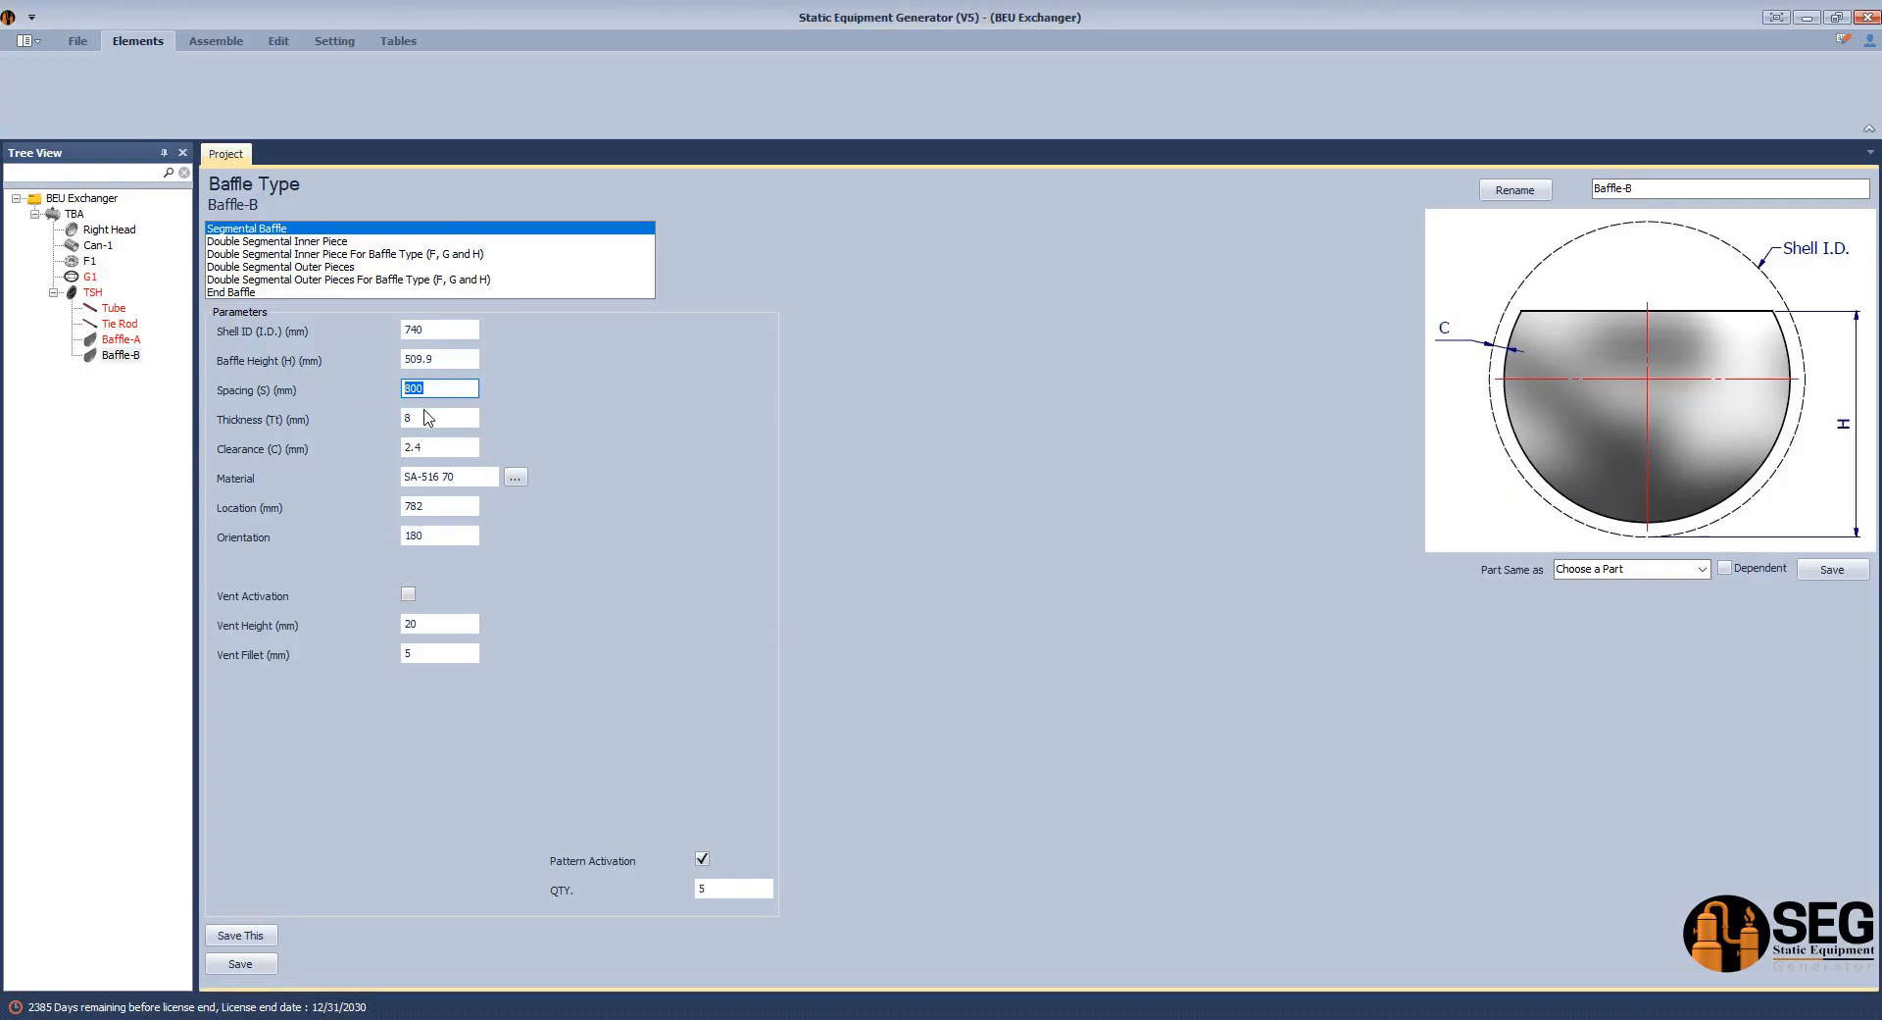
{"action": "key", "text": "Tab"}
{"action": "key", "text": "Tab"}
{"action": "key", "text": "Tab"}
{"action": "key", "text": "Tab"}
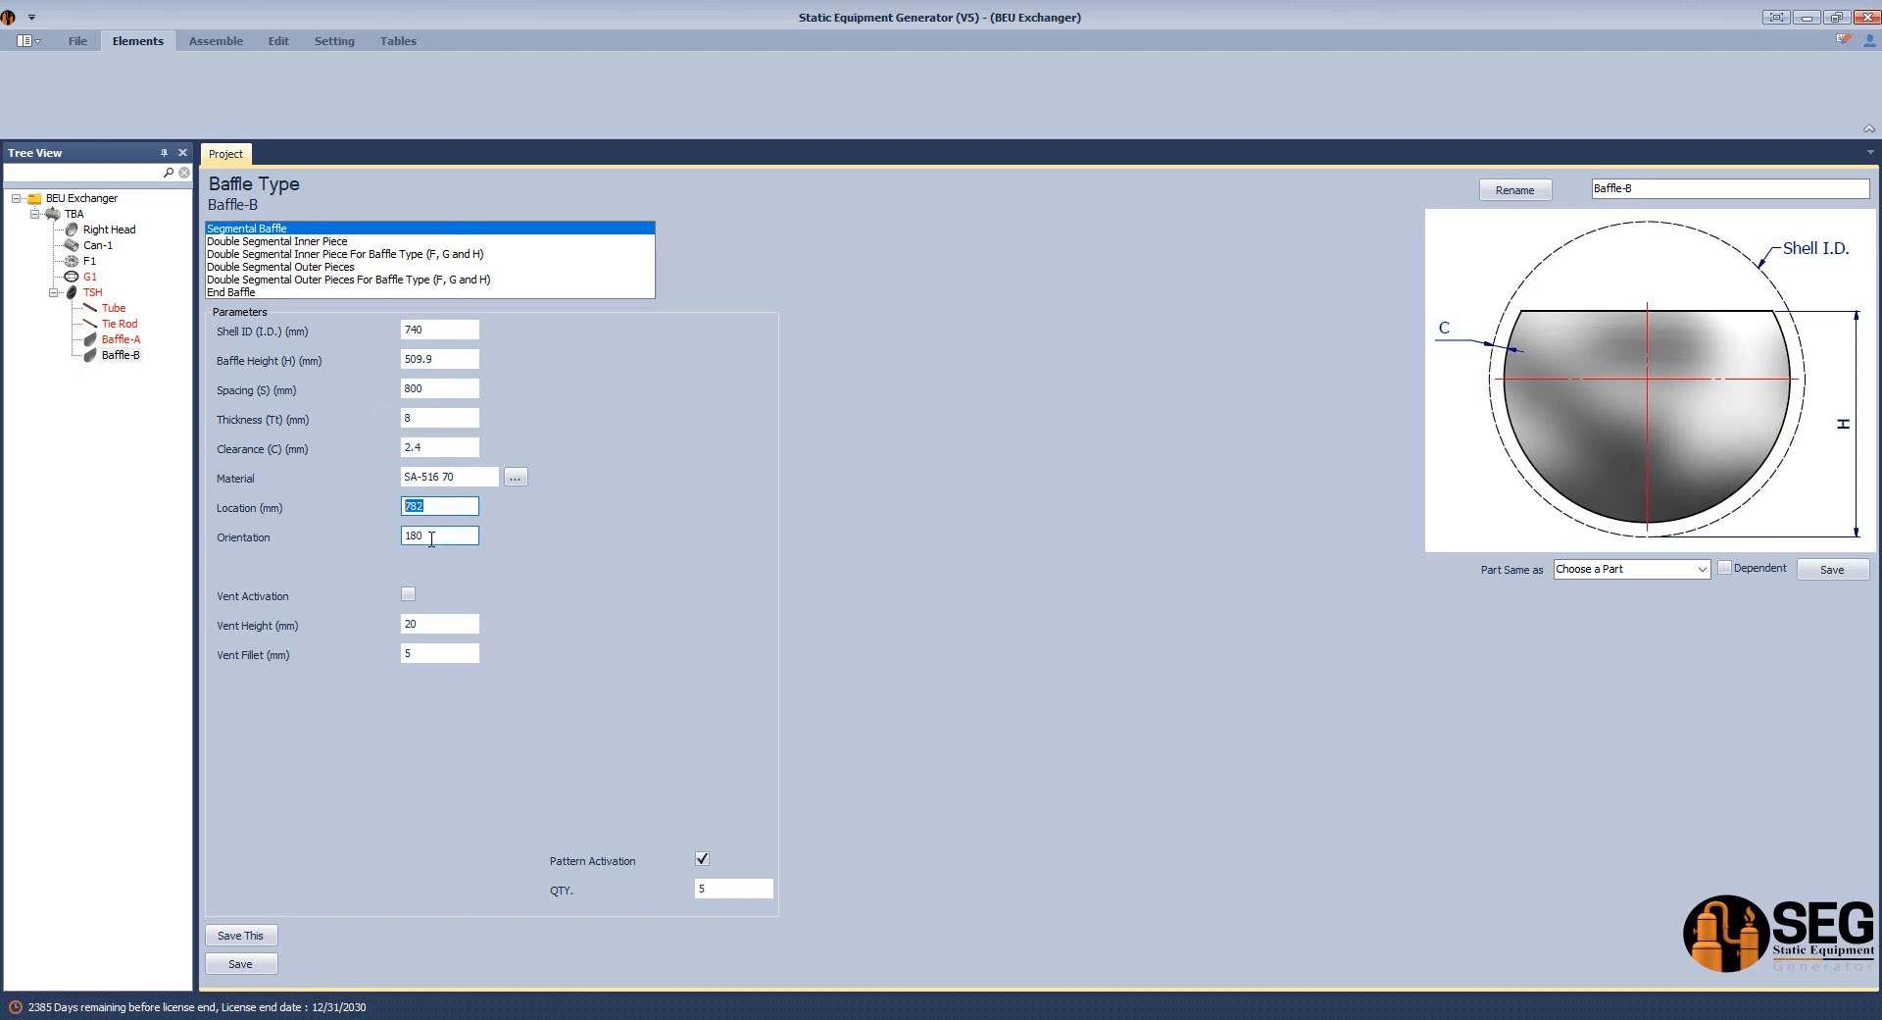
{"action": "left_click", "coordinate": [457, 505]}
{"action": "left_click", "coordinate": [421, 508]}
{"action": "left_click_drag", "start_coordinate": [441, 507], "coordinate": [375, 508]}
Set Baffle-B's Orientation to 0, activate its vent, and save the baffle.
{"action": "double_click", "coordinate": [416, 535]}
{"action": "type", "text": "0"}
{"action": "left_click", "coordinate": [407, 594]}
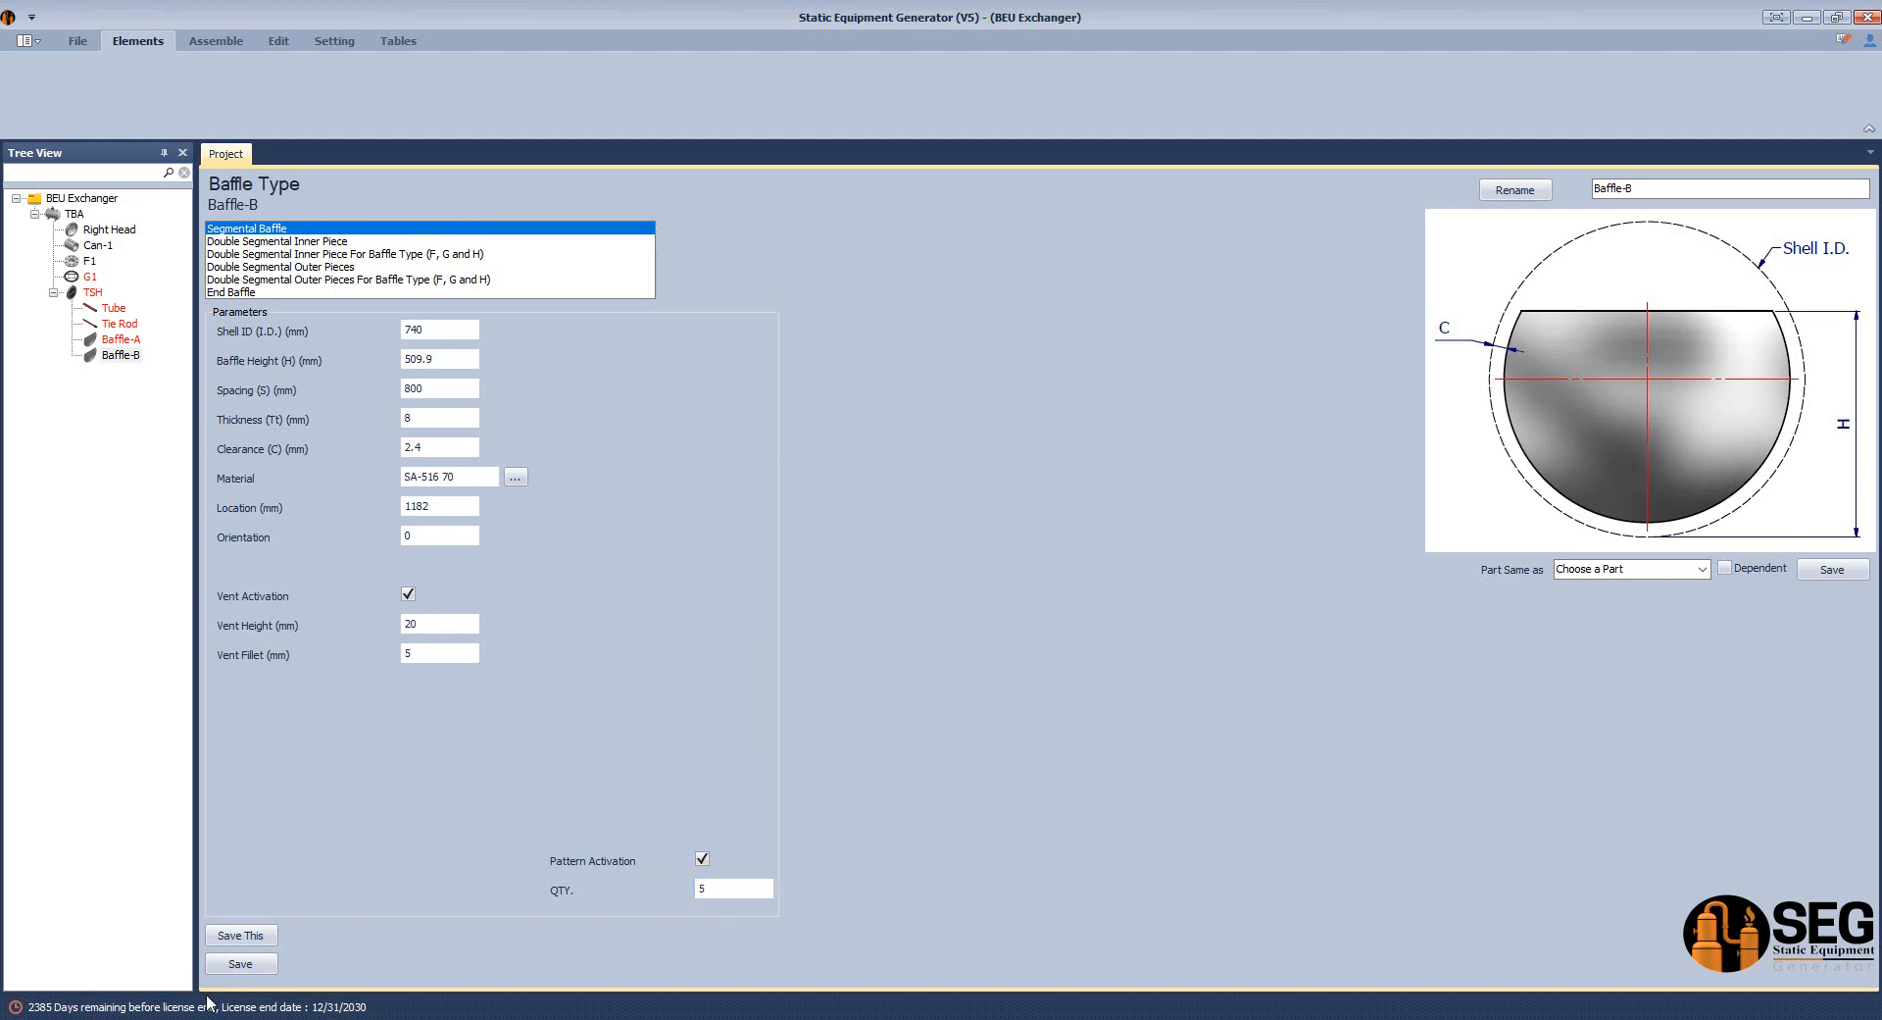
{"action": "left_click", "coordinate": [240, 964]}
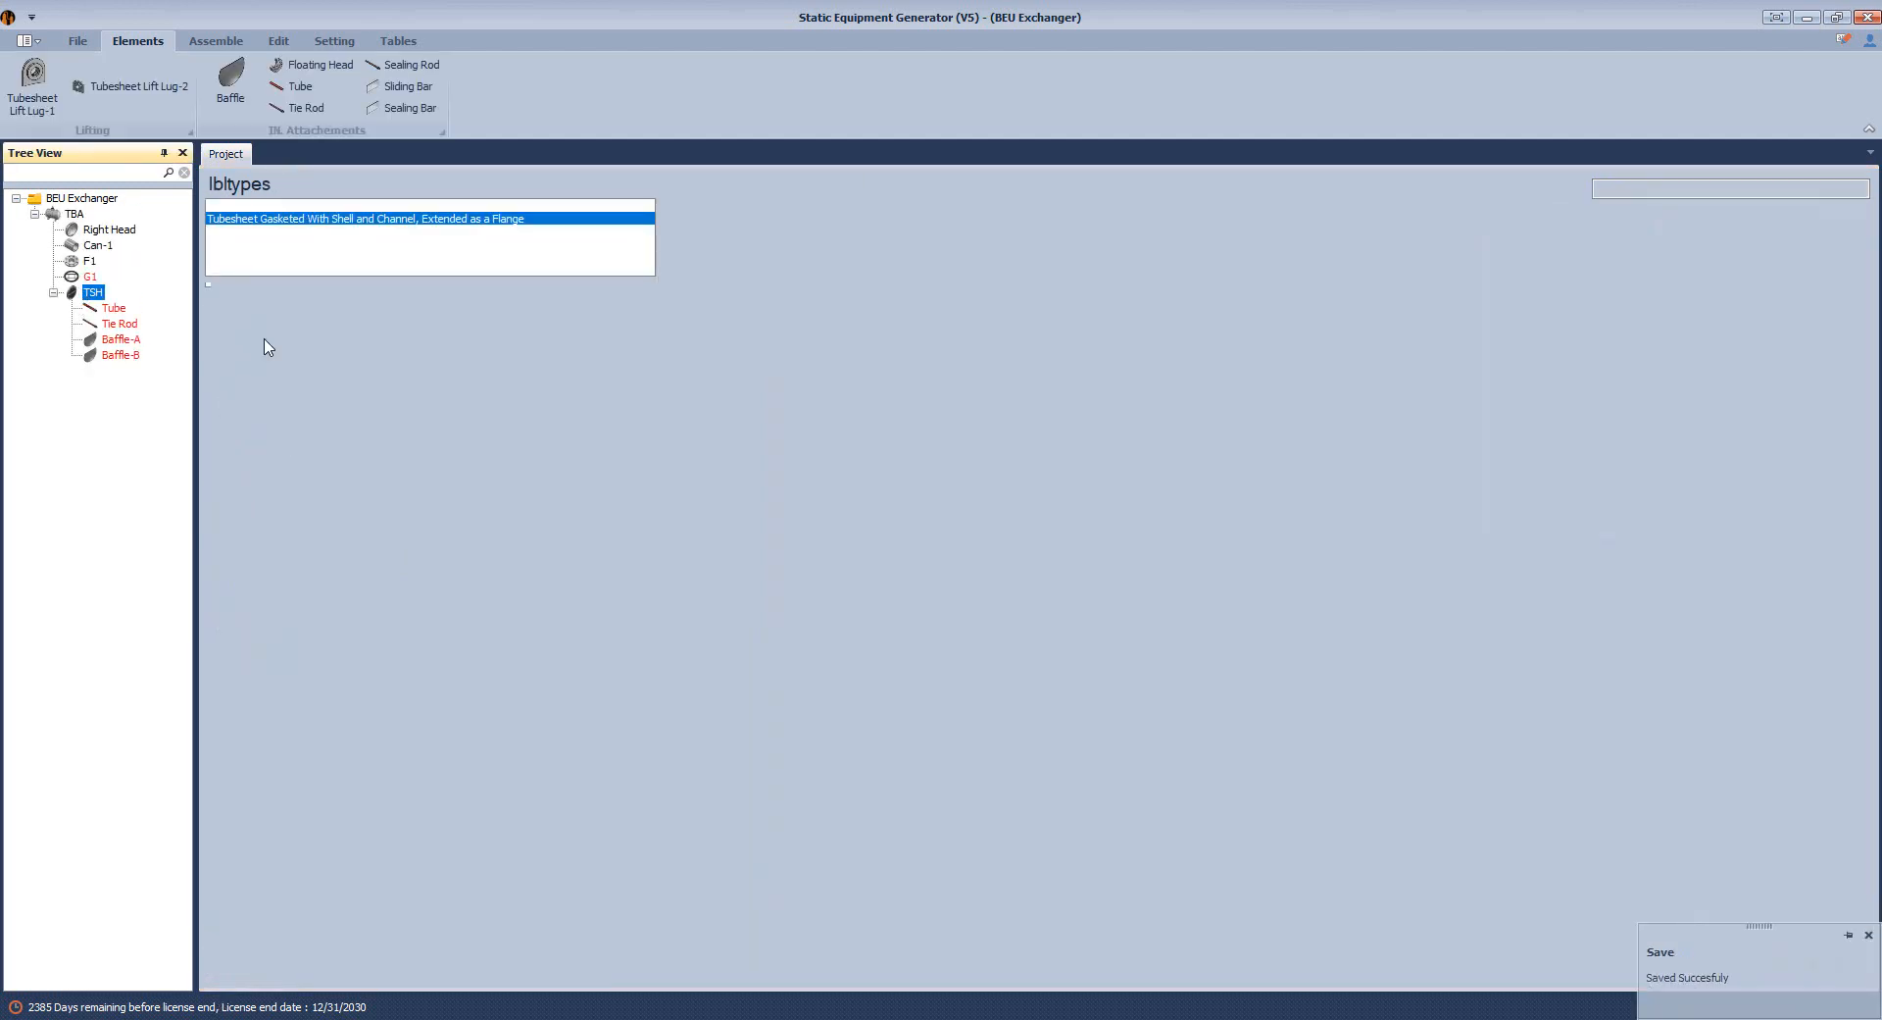
Add Baffle-C to the TSH tubesheet and set its type to End Baffle.
{"action": "left_click", "coordinate": [231, 83]}
{"action": "type", "text": "Baffle-C"}
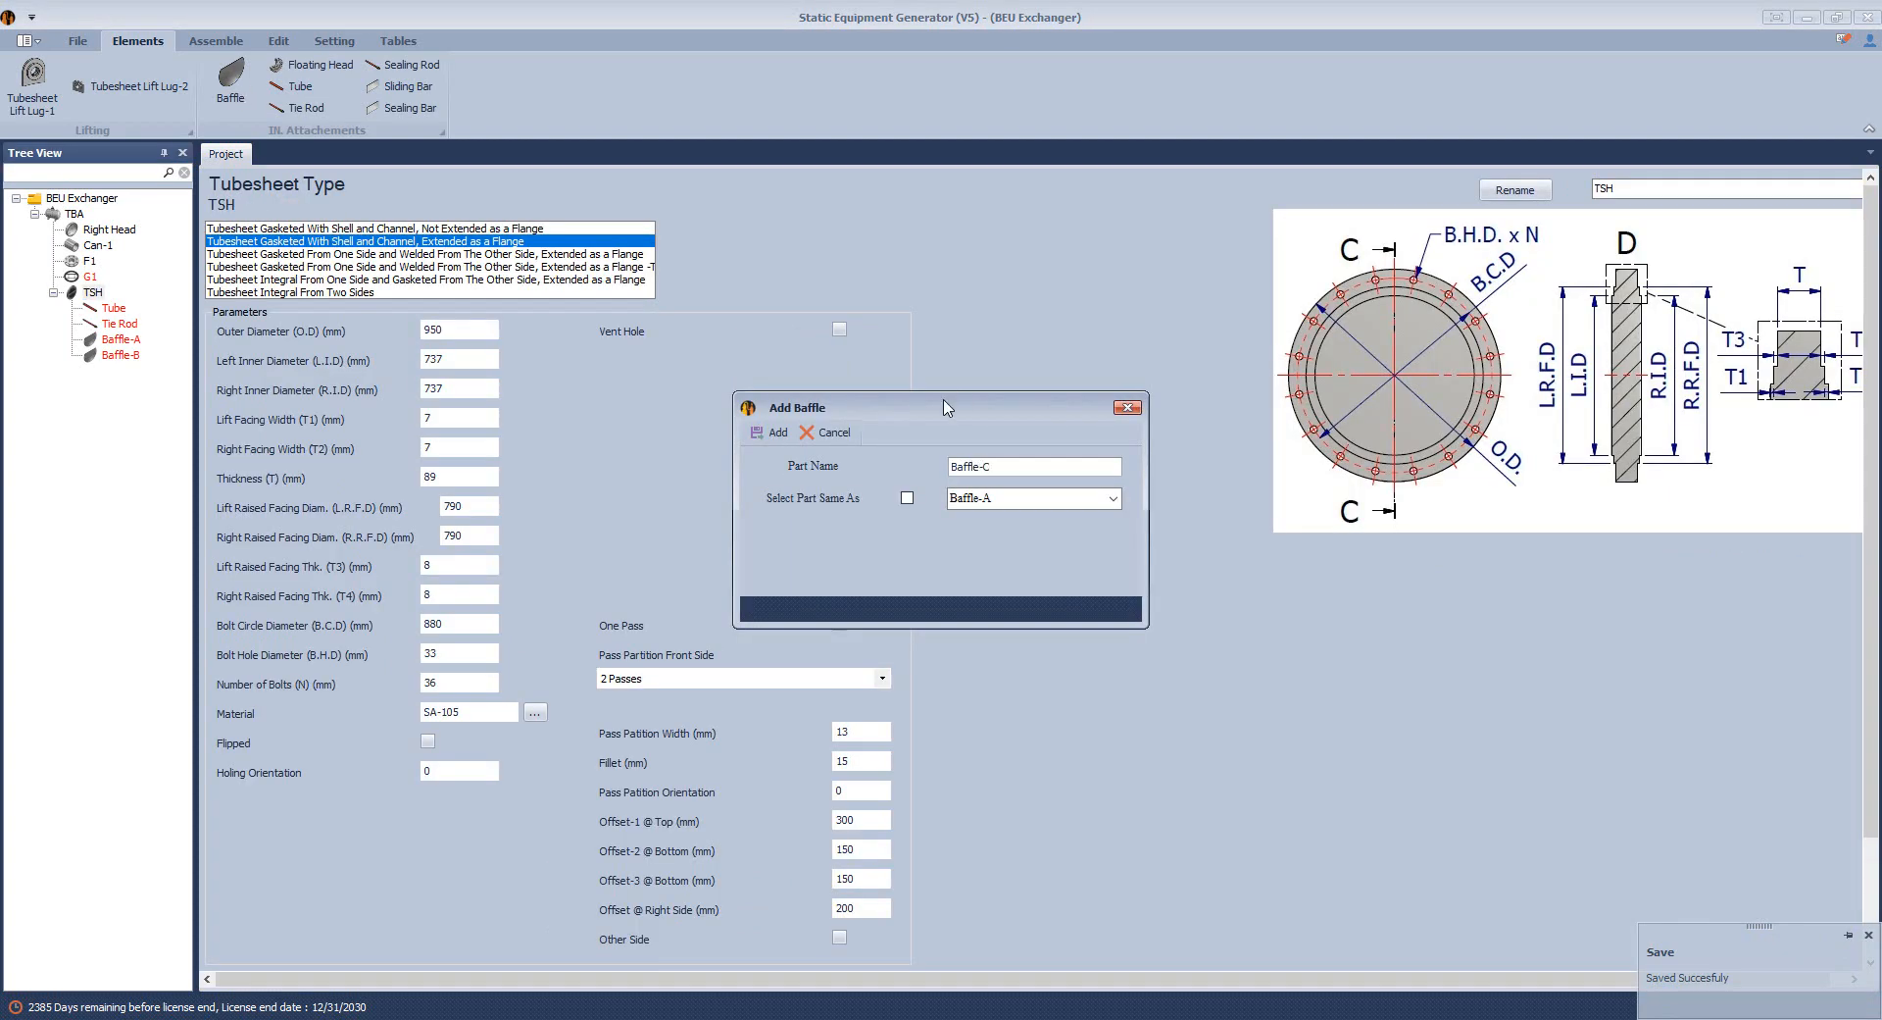
{"action": "left_click", "coordinate": [771, 433]}
{"action": "left_click", "coordinate": [116, 371]}
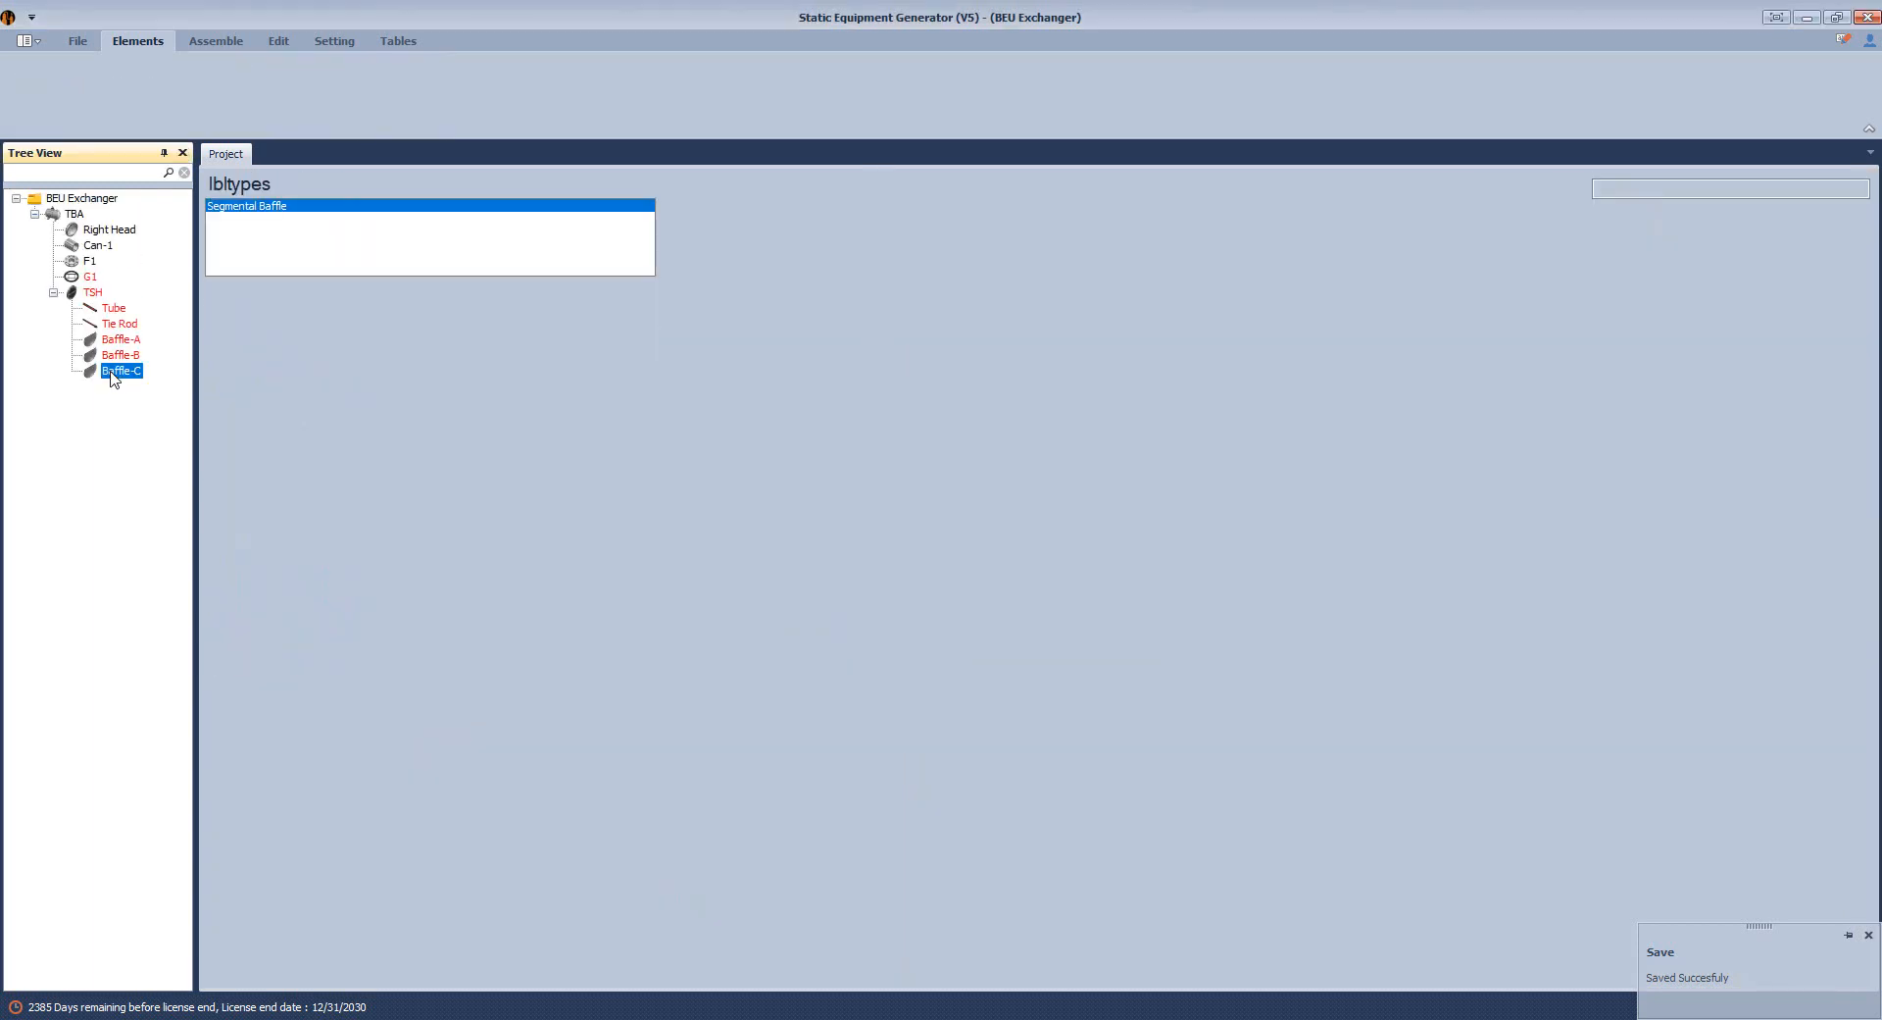
{"action": "left_click", "coordinate": [252, 294]}
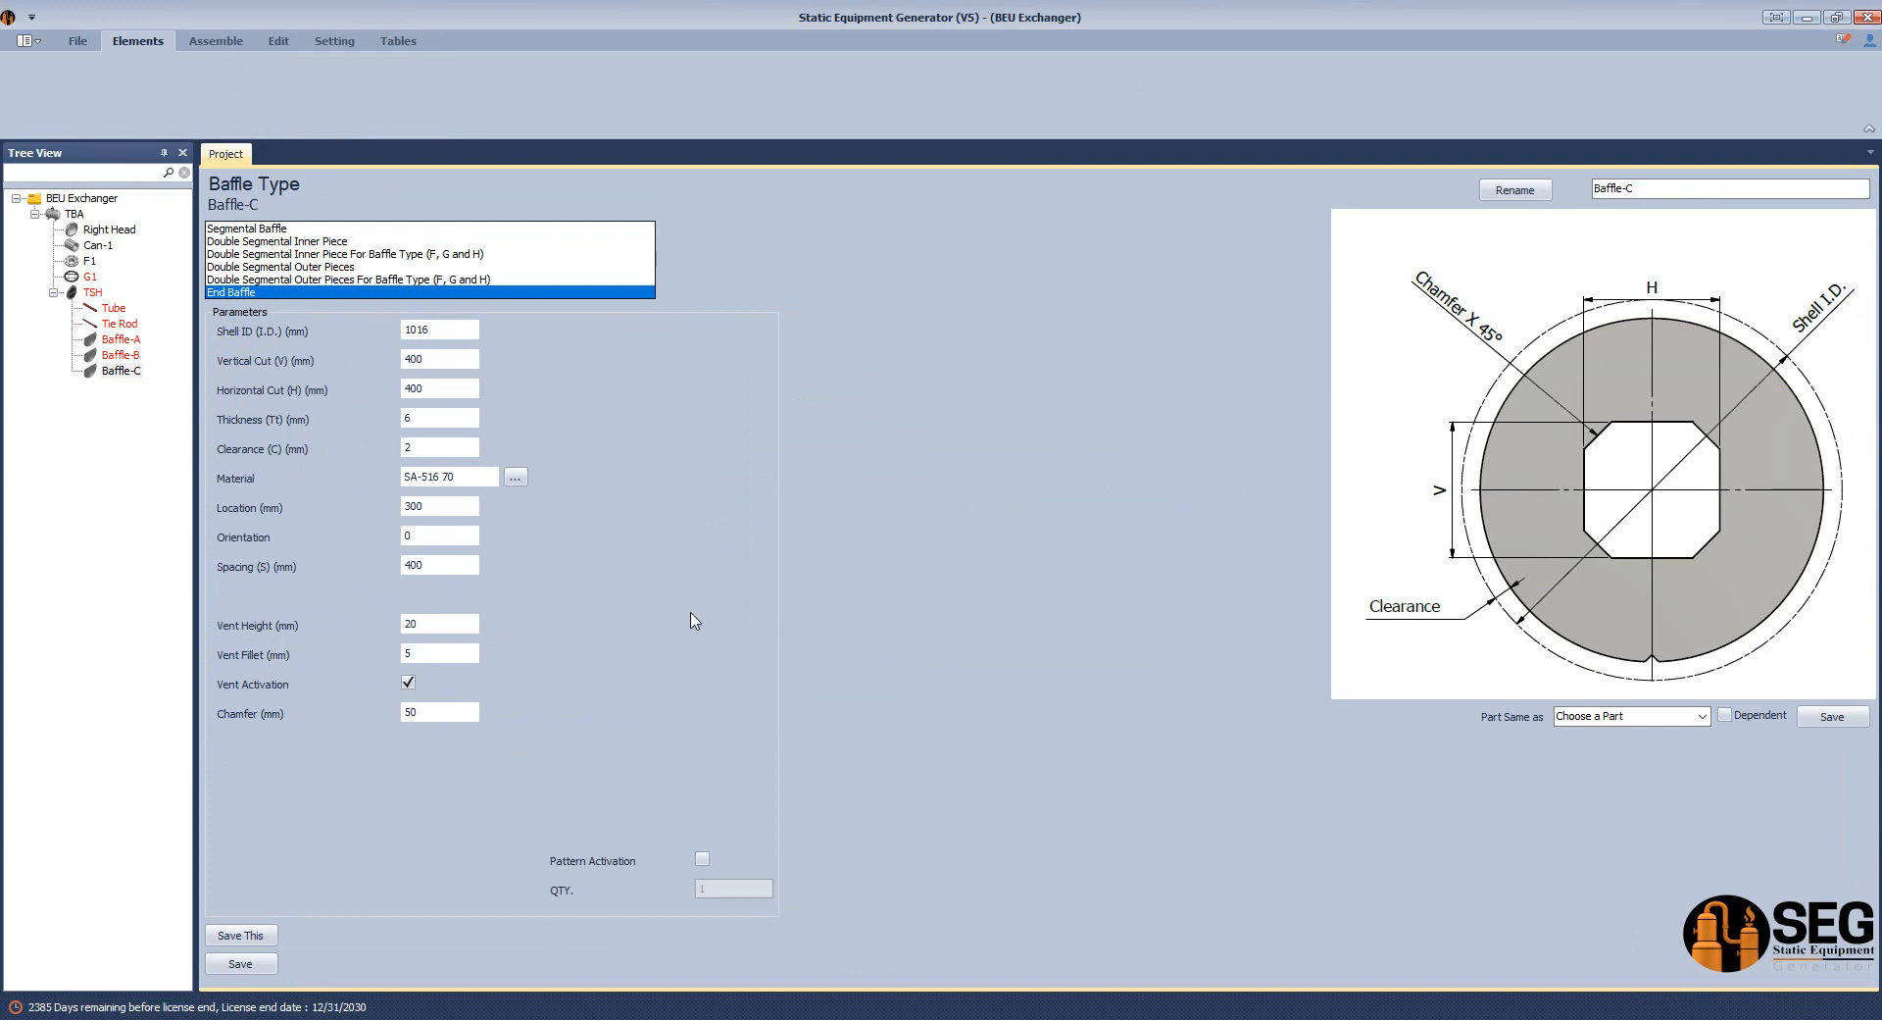
Set Baffle-C's Shell ID to 740 mm and both its Vertical Cut and Horizontal Cut to 0.
{"action": "left_click", "coordinate": [439, 330]}
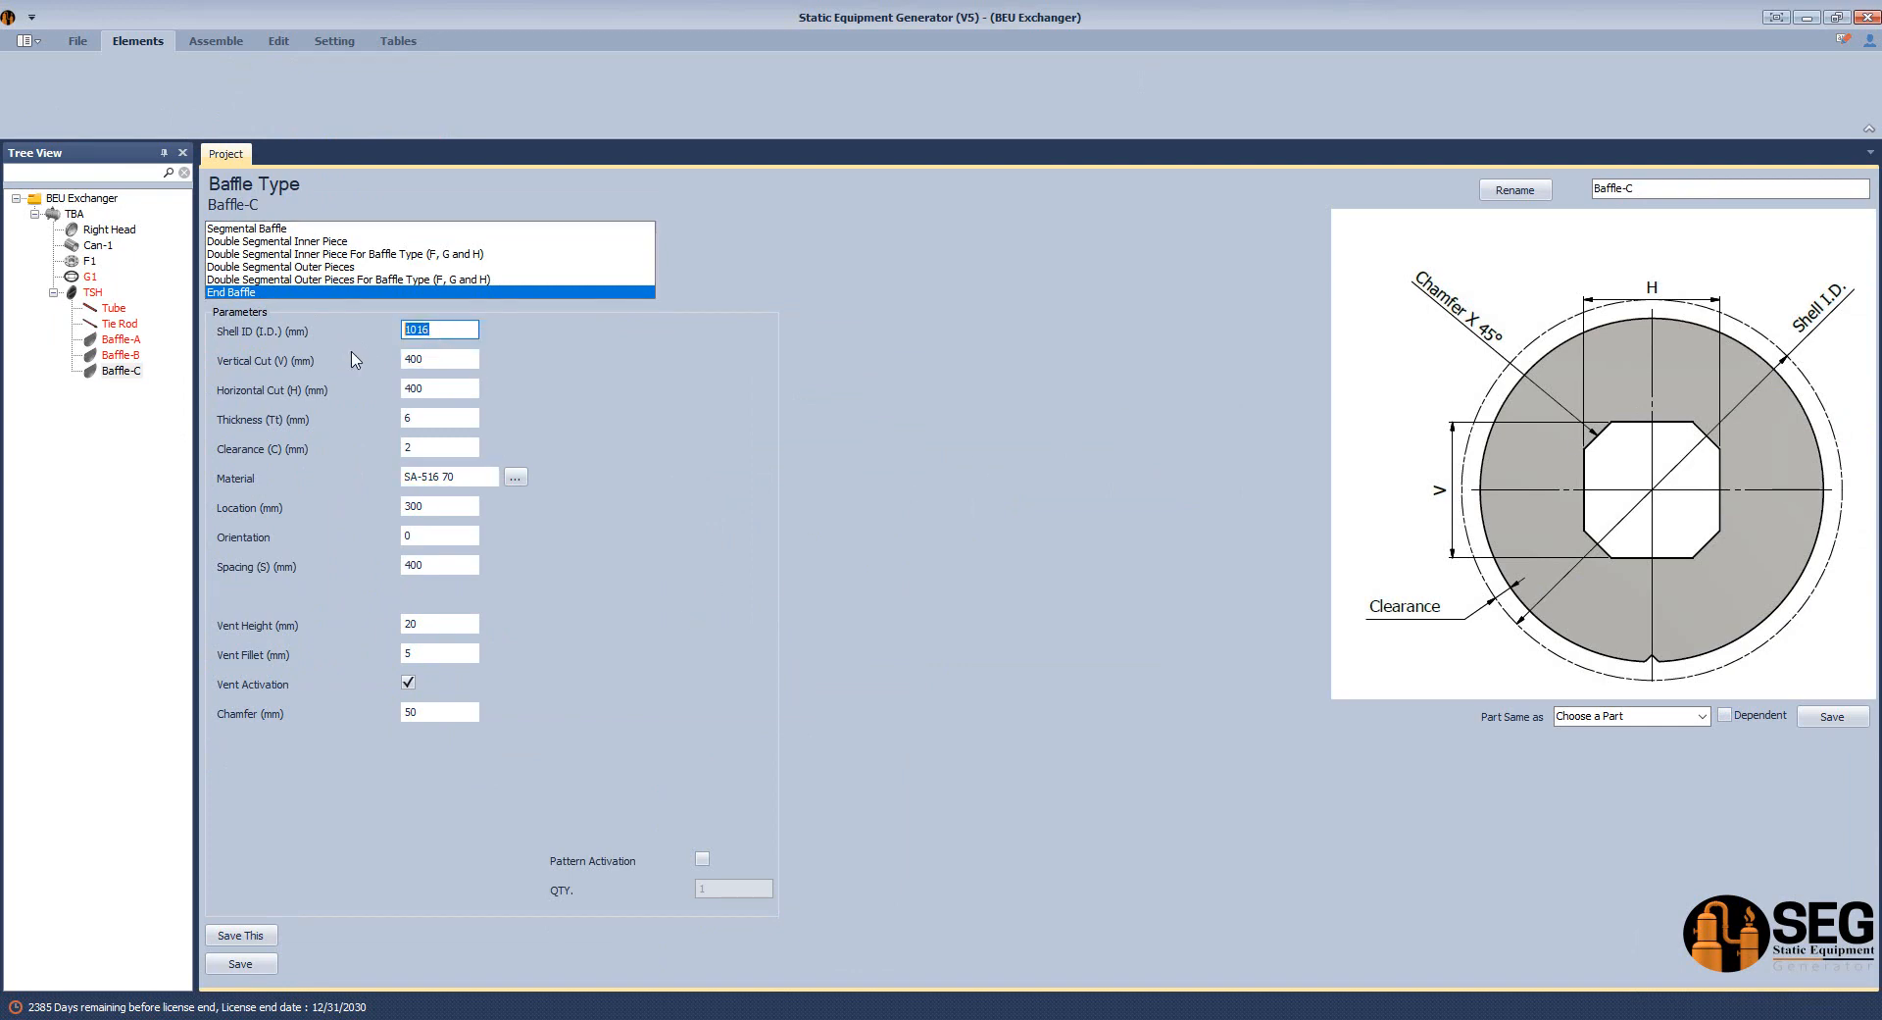
{"action": "type", "text": "740"}
{"action": "left_click", "coordinate": [449, 357]}
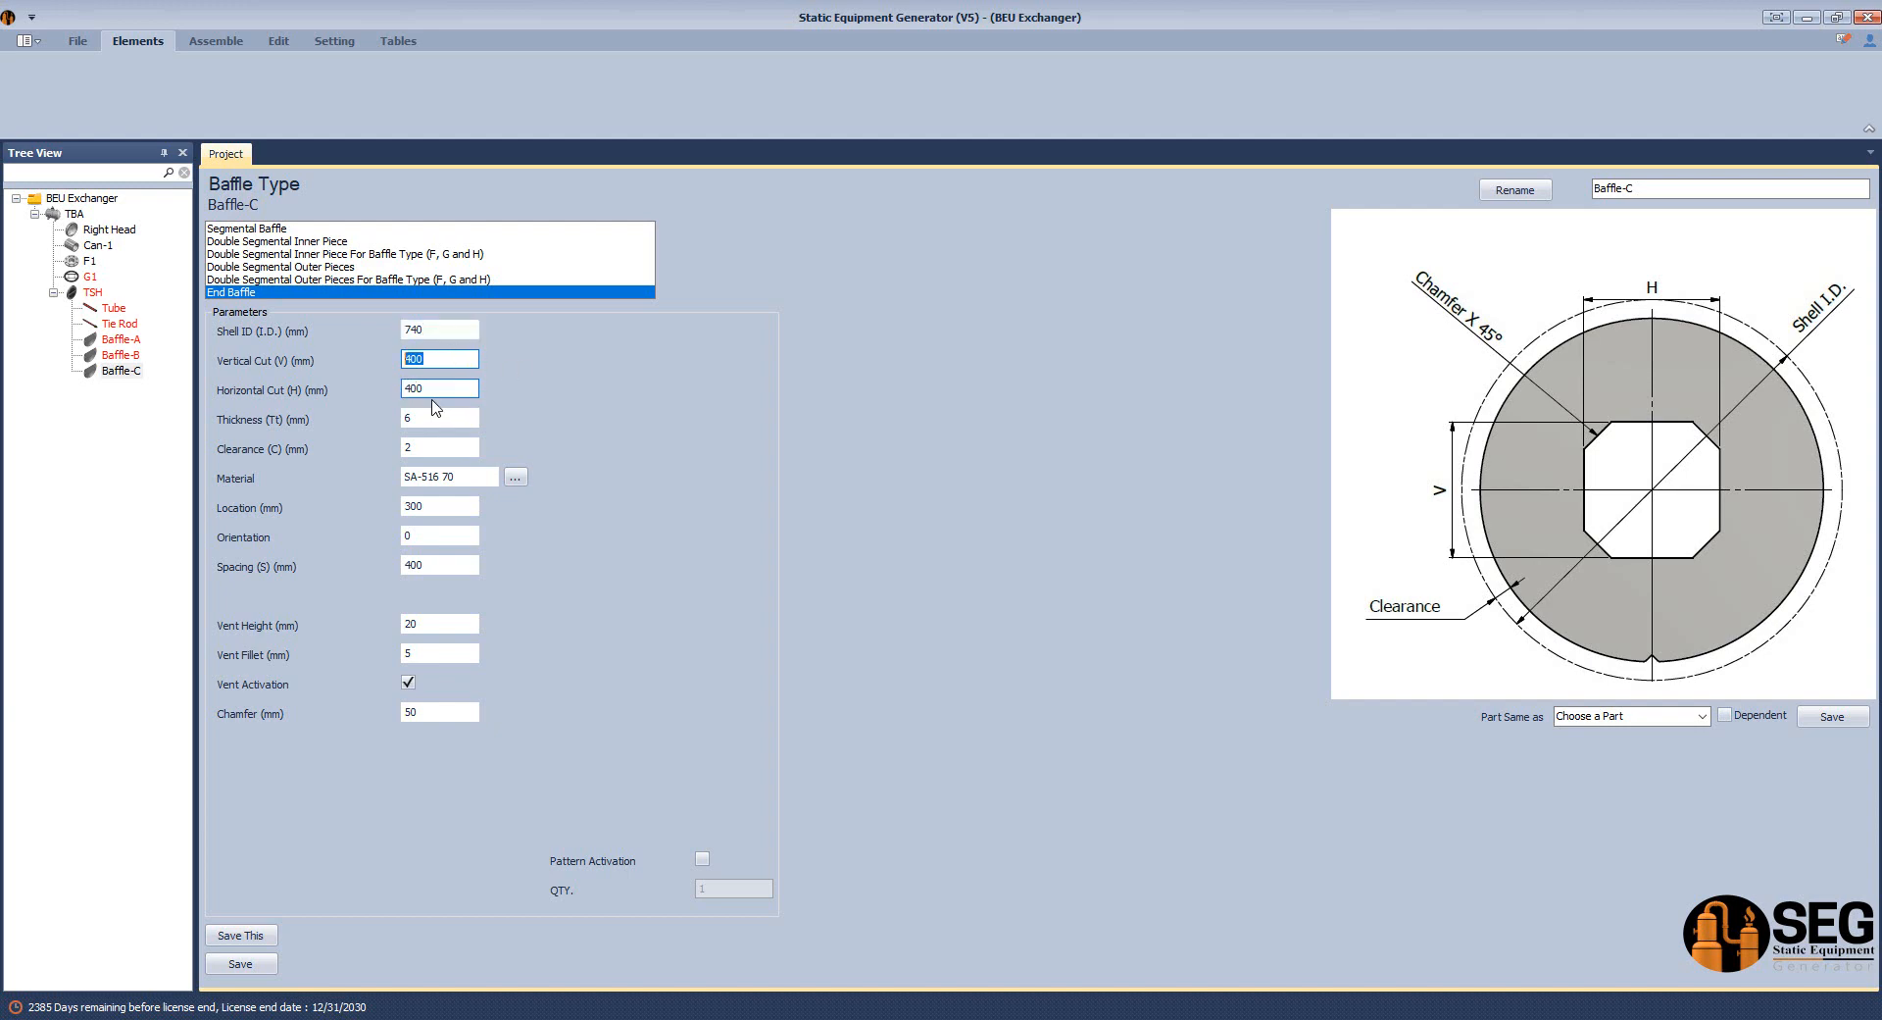
{"action": "type", "text": "0"}
{"action": "key", "text": "Tab"}
{"action": "type", "text": "0"}
Set Baffle-C's Thickness to 16 mm and Clearance to 2.4 mm.
{"action": "left_click", "coordinate": [457, 423]}
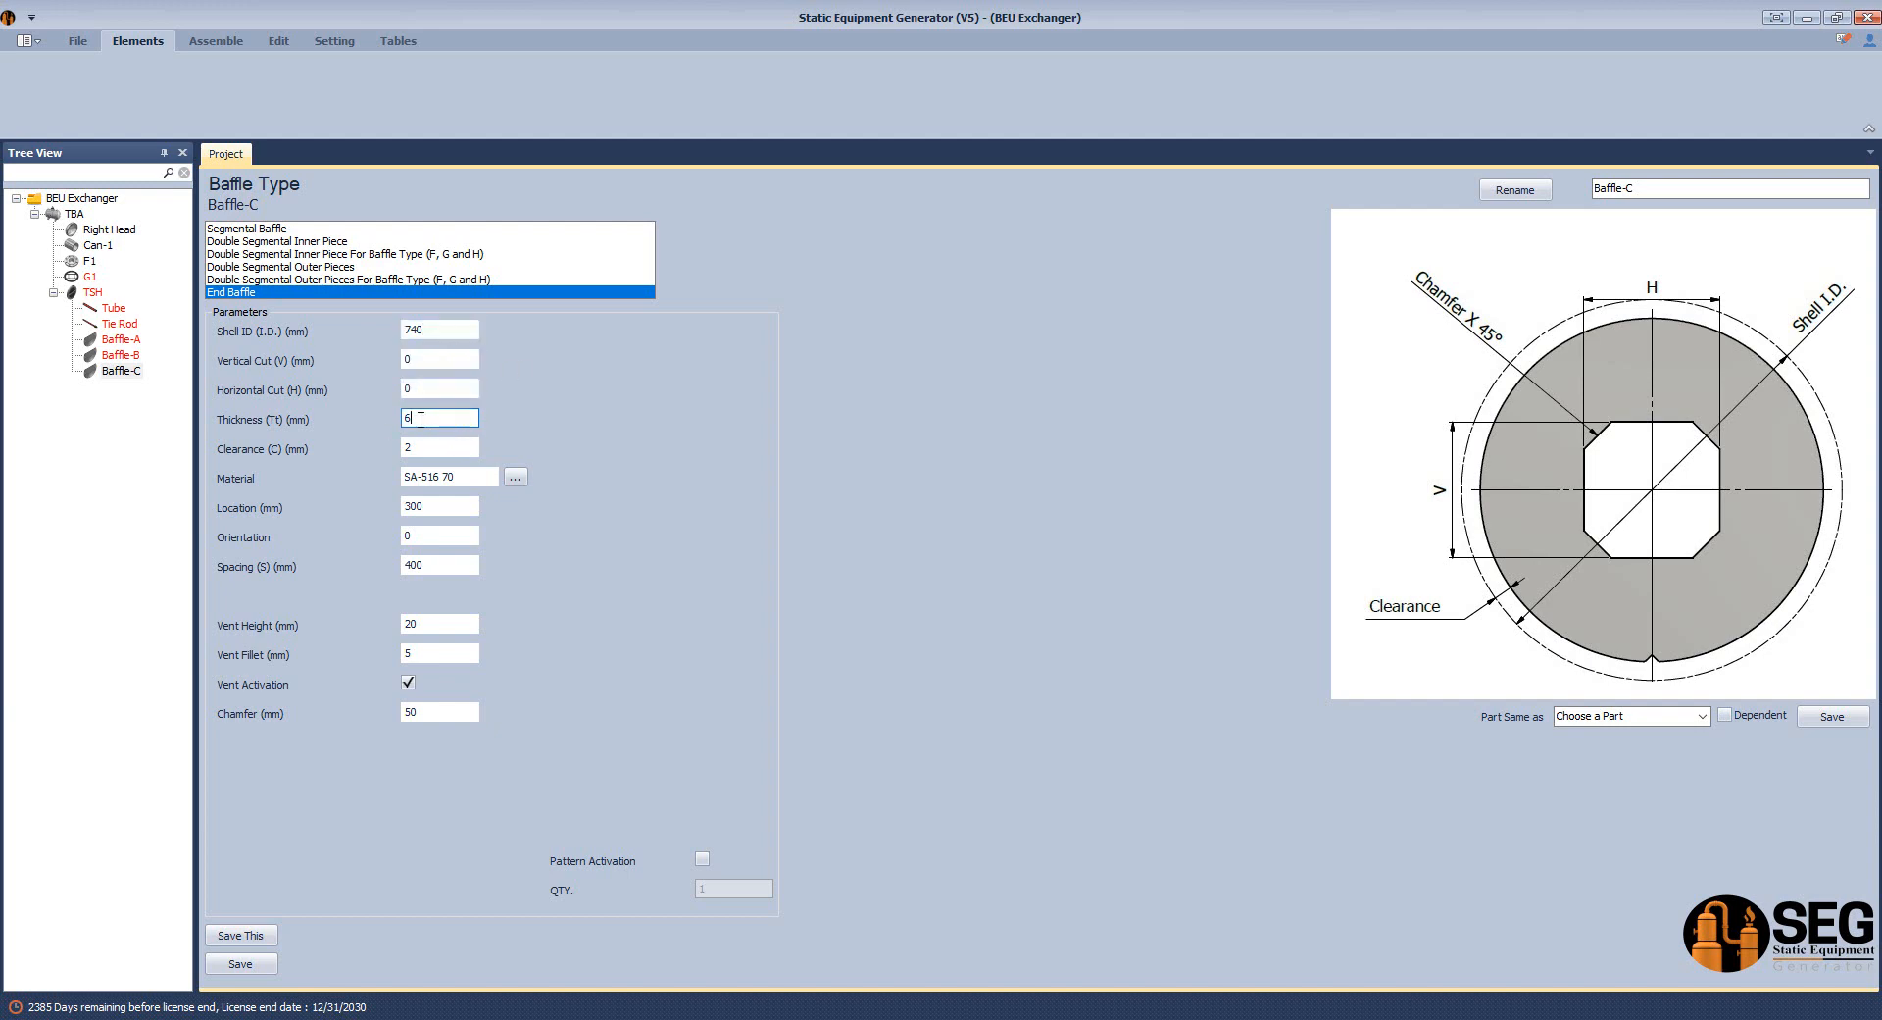
{"action": "key", "text": "Tab"}
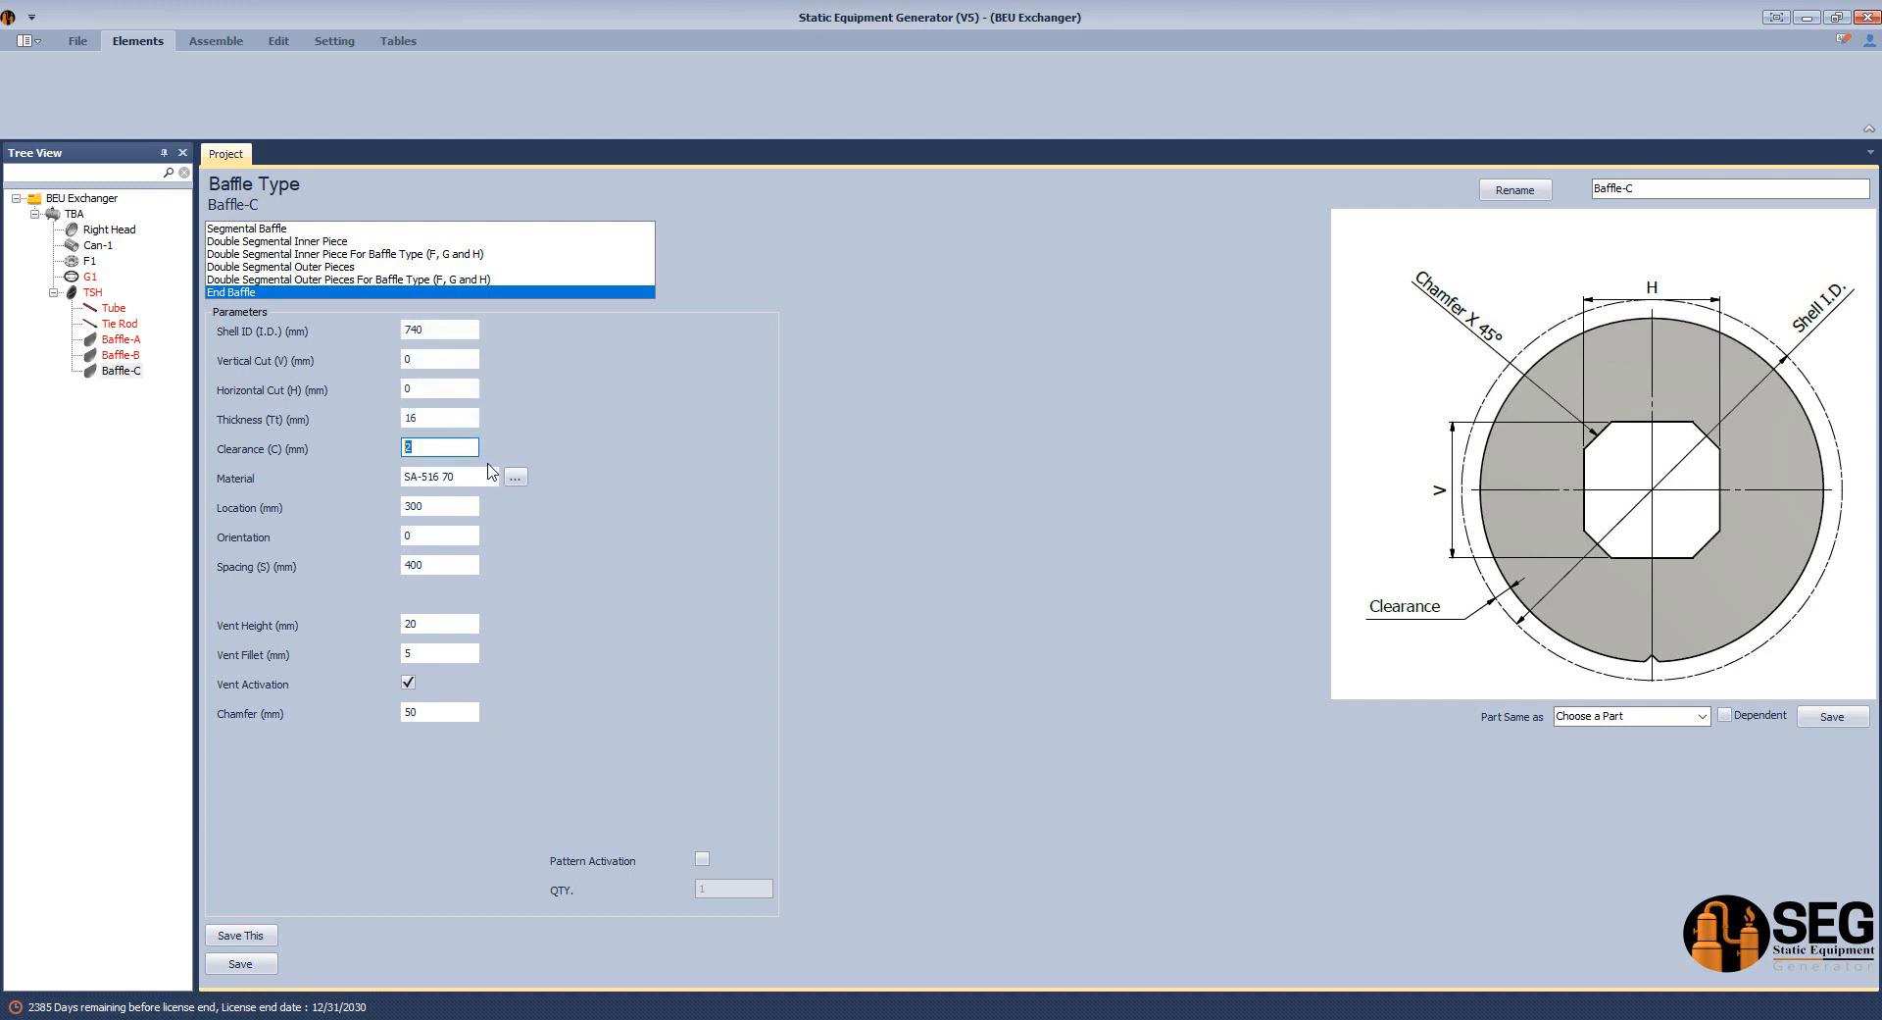
{"action": "type", "text": ".4"}
For Baffle-C's Location, start a dimension at support plate #C's centerline in AutoCAD's tube bundle elevation.
{"action": "left_click", "coordinate": [440, 507]}
{"action": "mouse_move", "coordinate": [1409, 1018]}
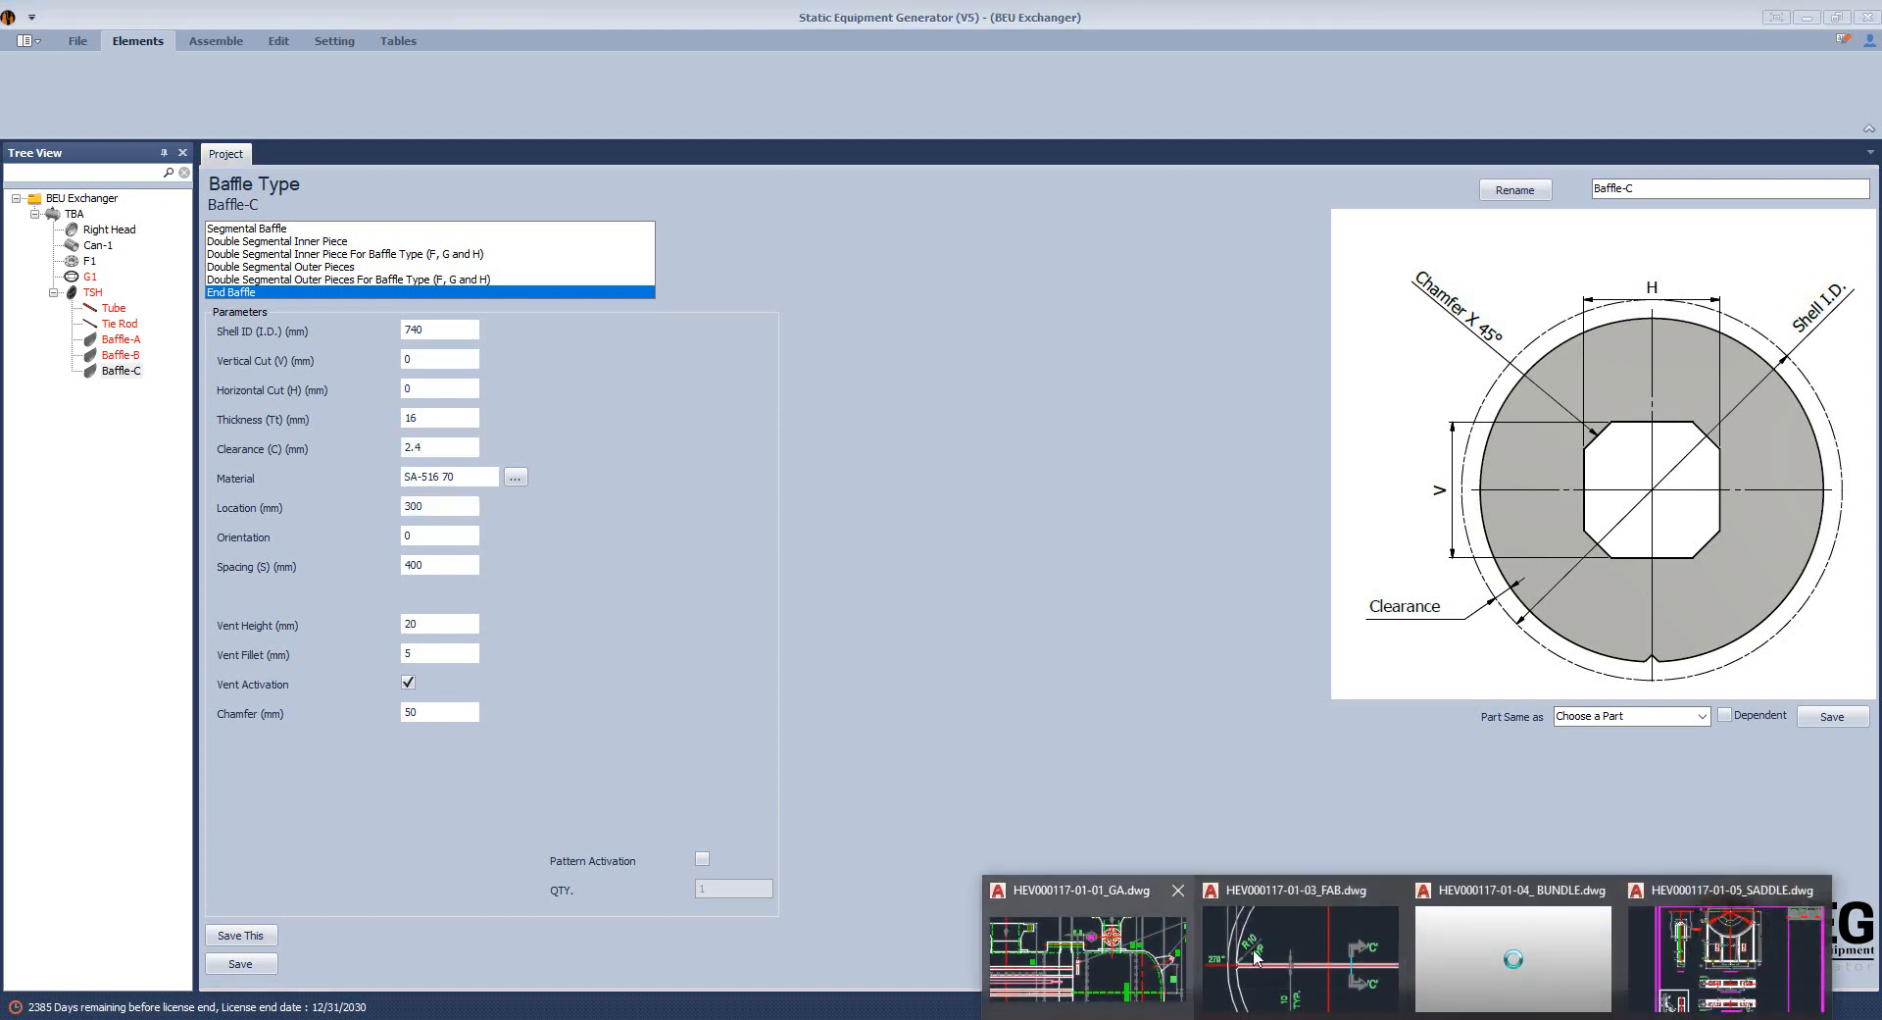
{"action": "left_click", "coordinate": [1514, 944]}
{"action": "scroll", "coordinate": [1112, 588], "scroll_direction": "down", "scroll_amount": 5}
{"action": "scroll", "coordinate": [587, 492], "scroll_direction": "up", "scroll_amount": 8}
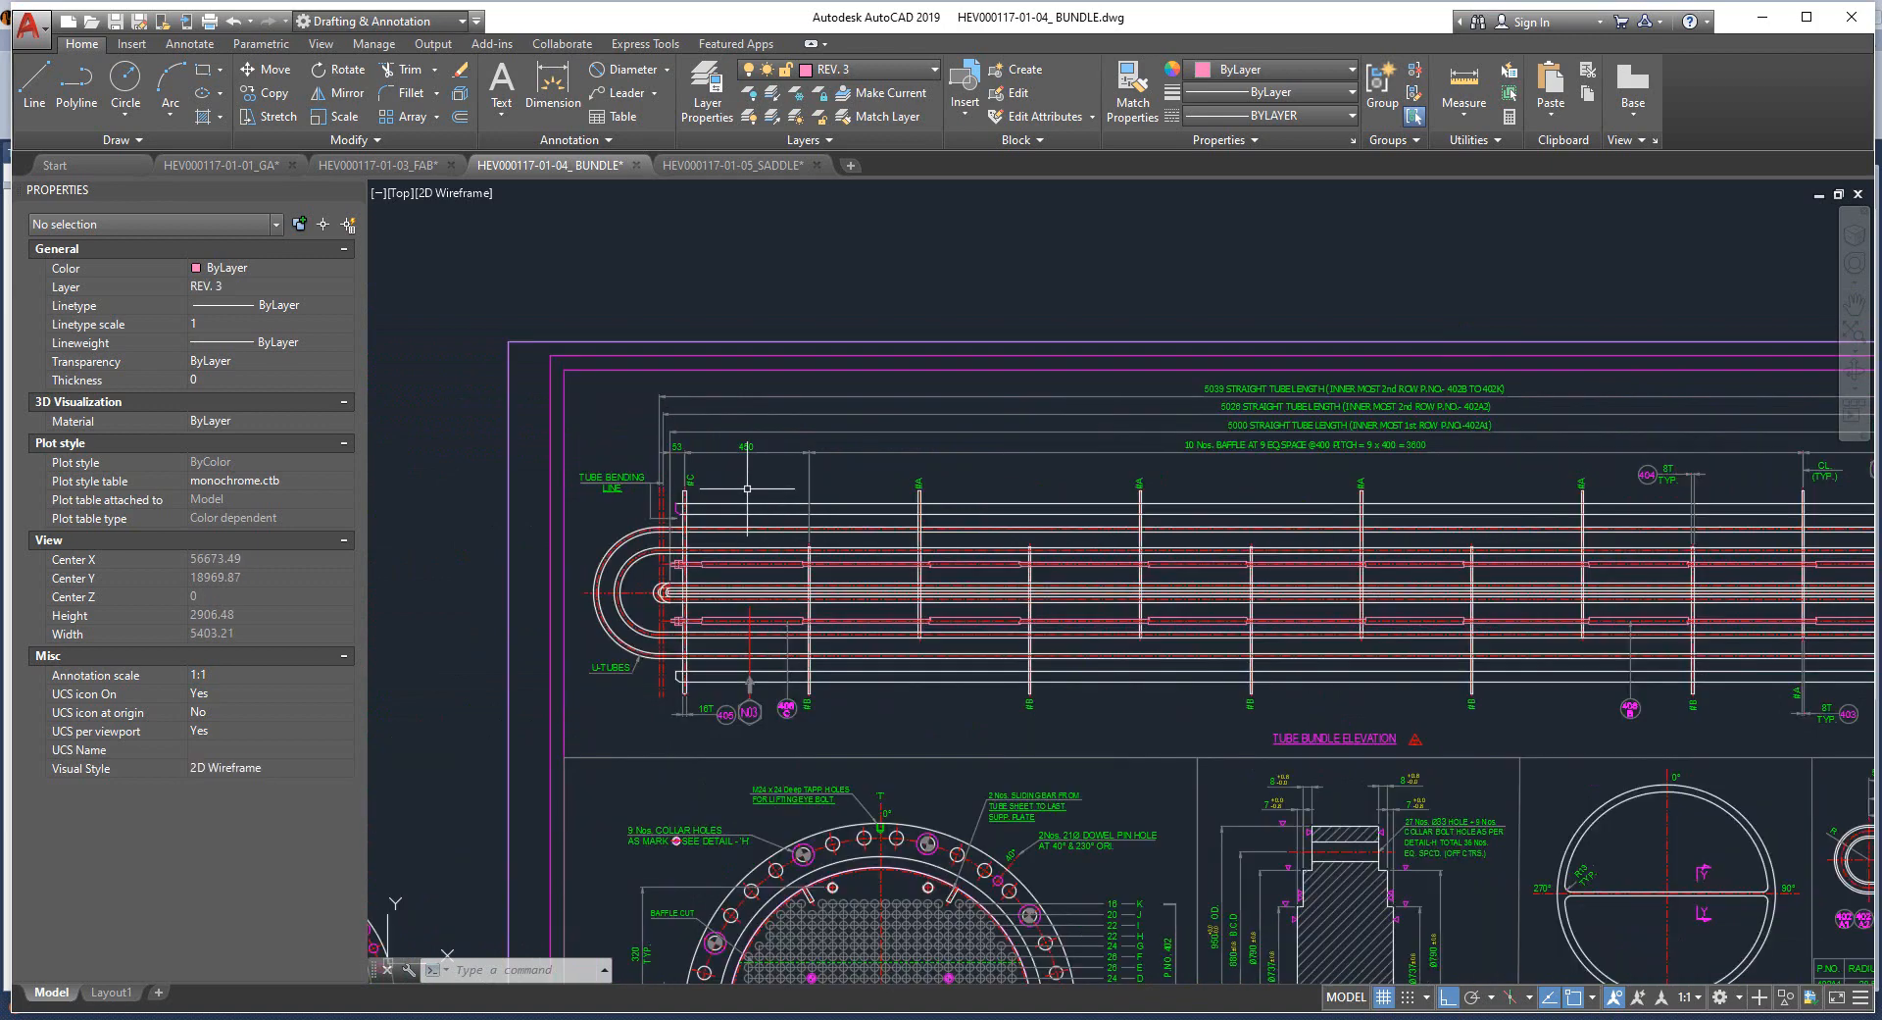
{"action": "left_click", "coordinate": [553, 83]}
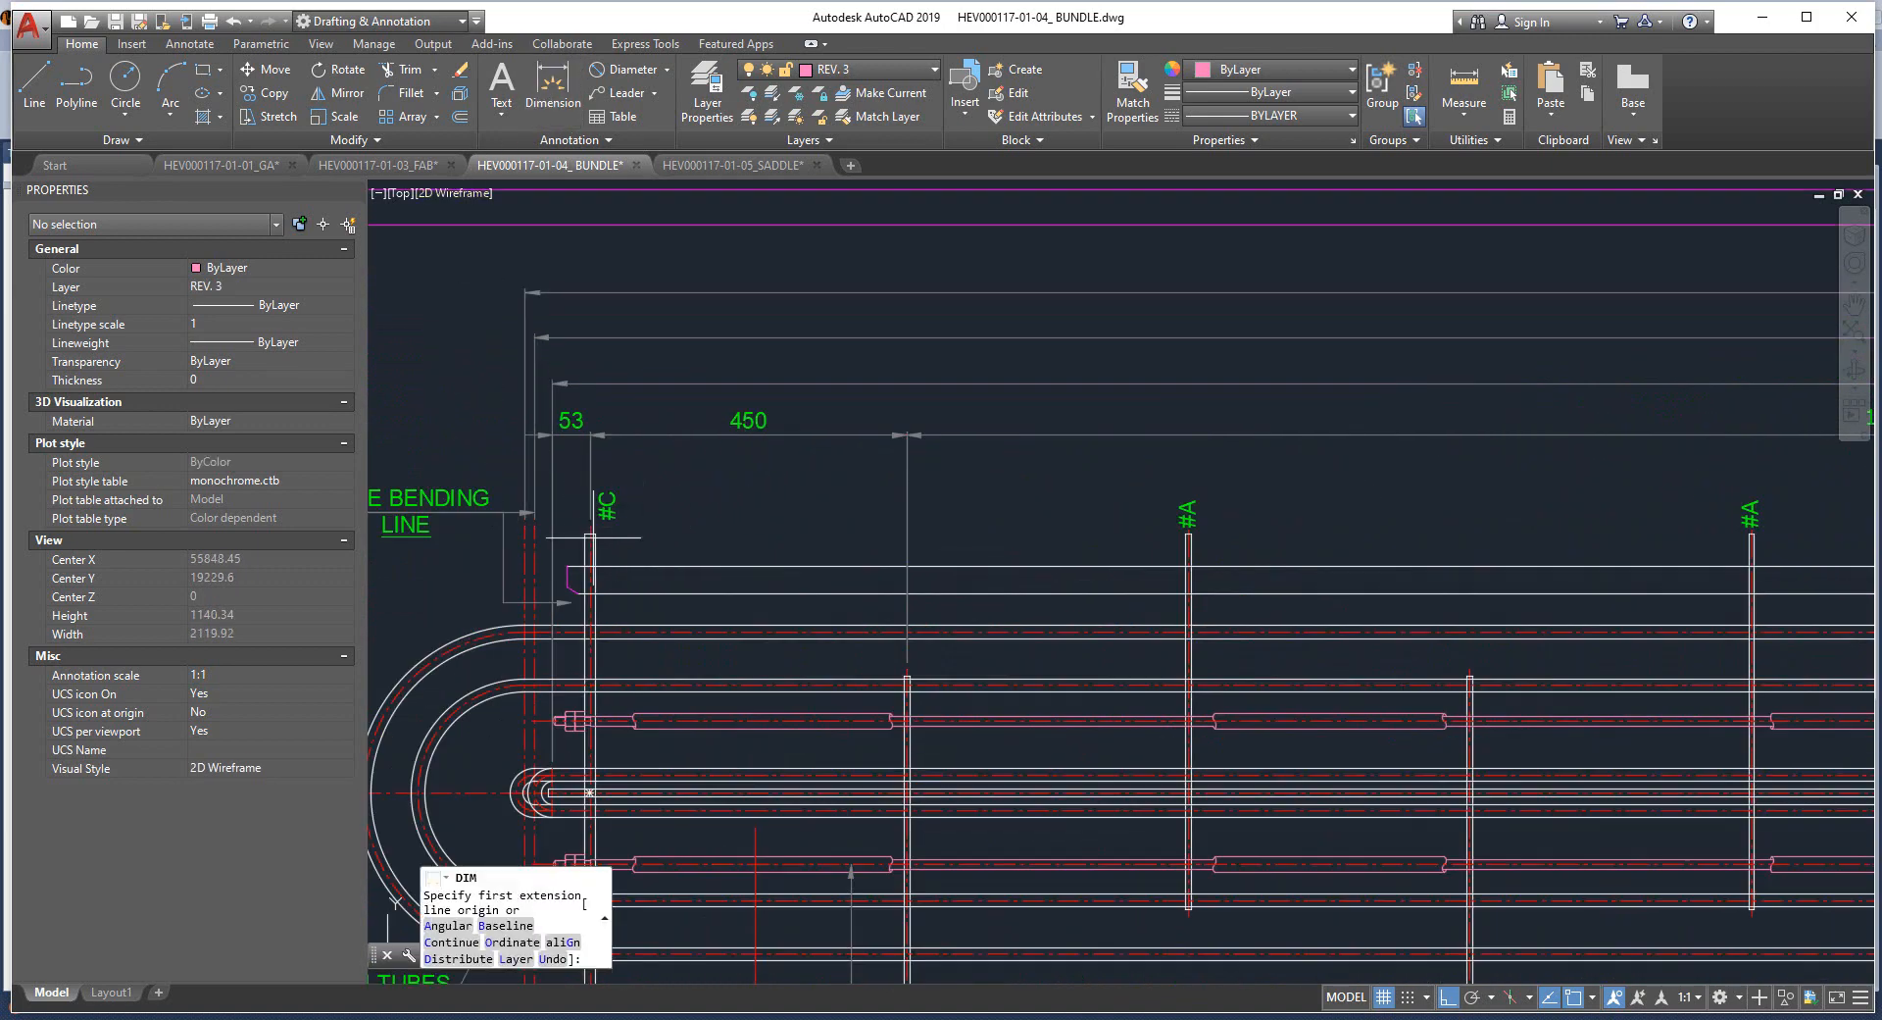
{"action": "scroll", "coordinate": [598, 490], "scroll_direction": "up", "scroll_amount": 6}
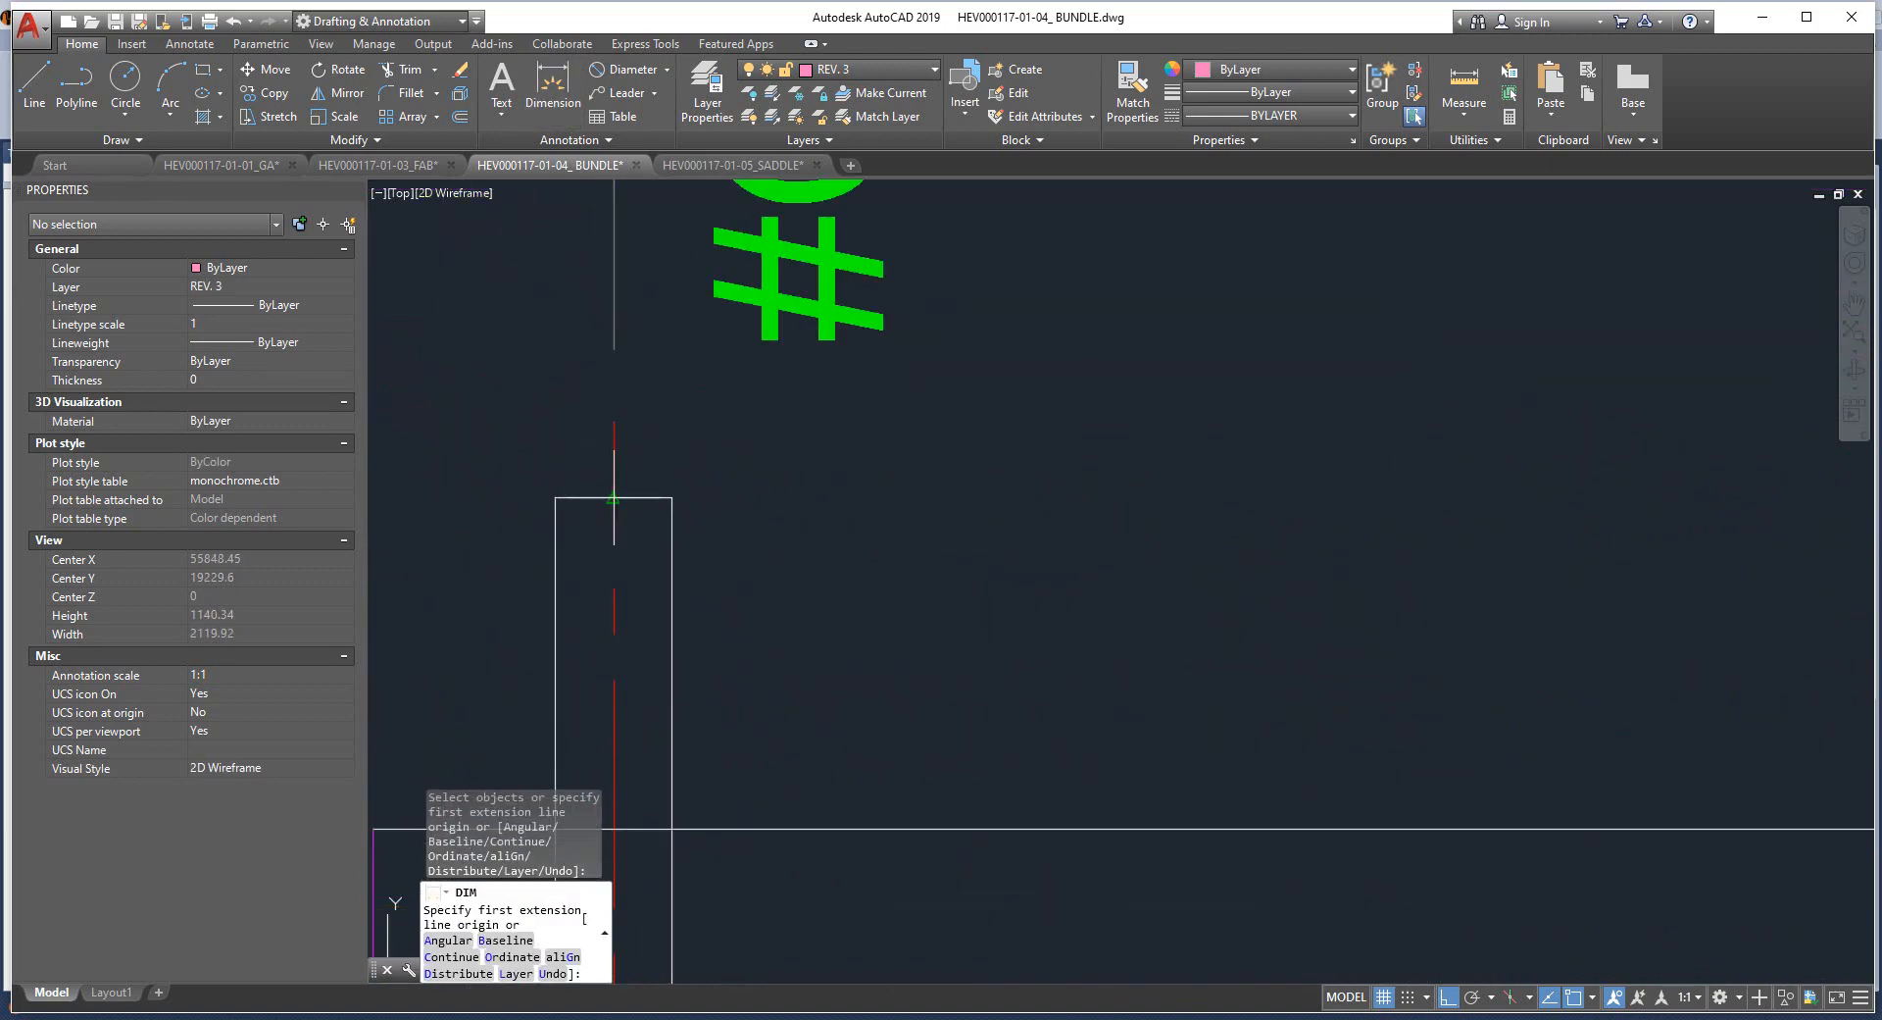
{"action": "left_click", "coordinate": [613, 485]}
Extend the dimension to the tubesheet's raised face, read the distance, and cancel without placing it.
{"action": "scroll", "coordinate": [613, 485], "scroll_direction": "down", "scroll_amount": 8}
{"action": "scroll", "coordinate": [1508, 485], "scroll_direction": "up", "scroll_amount": 10}
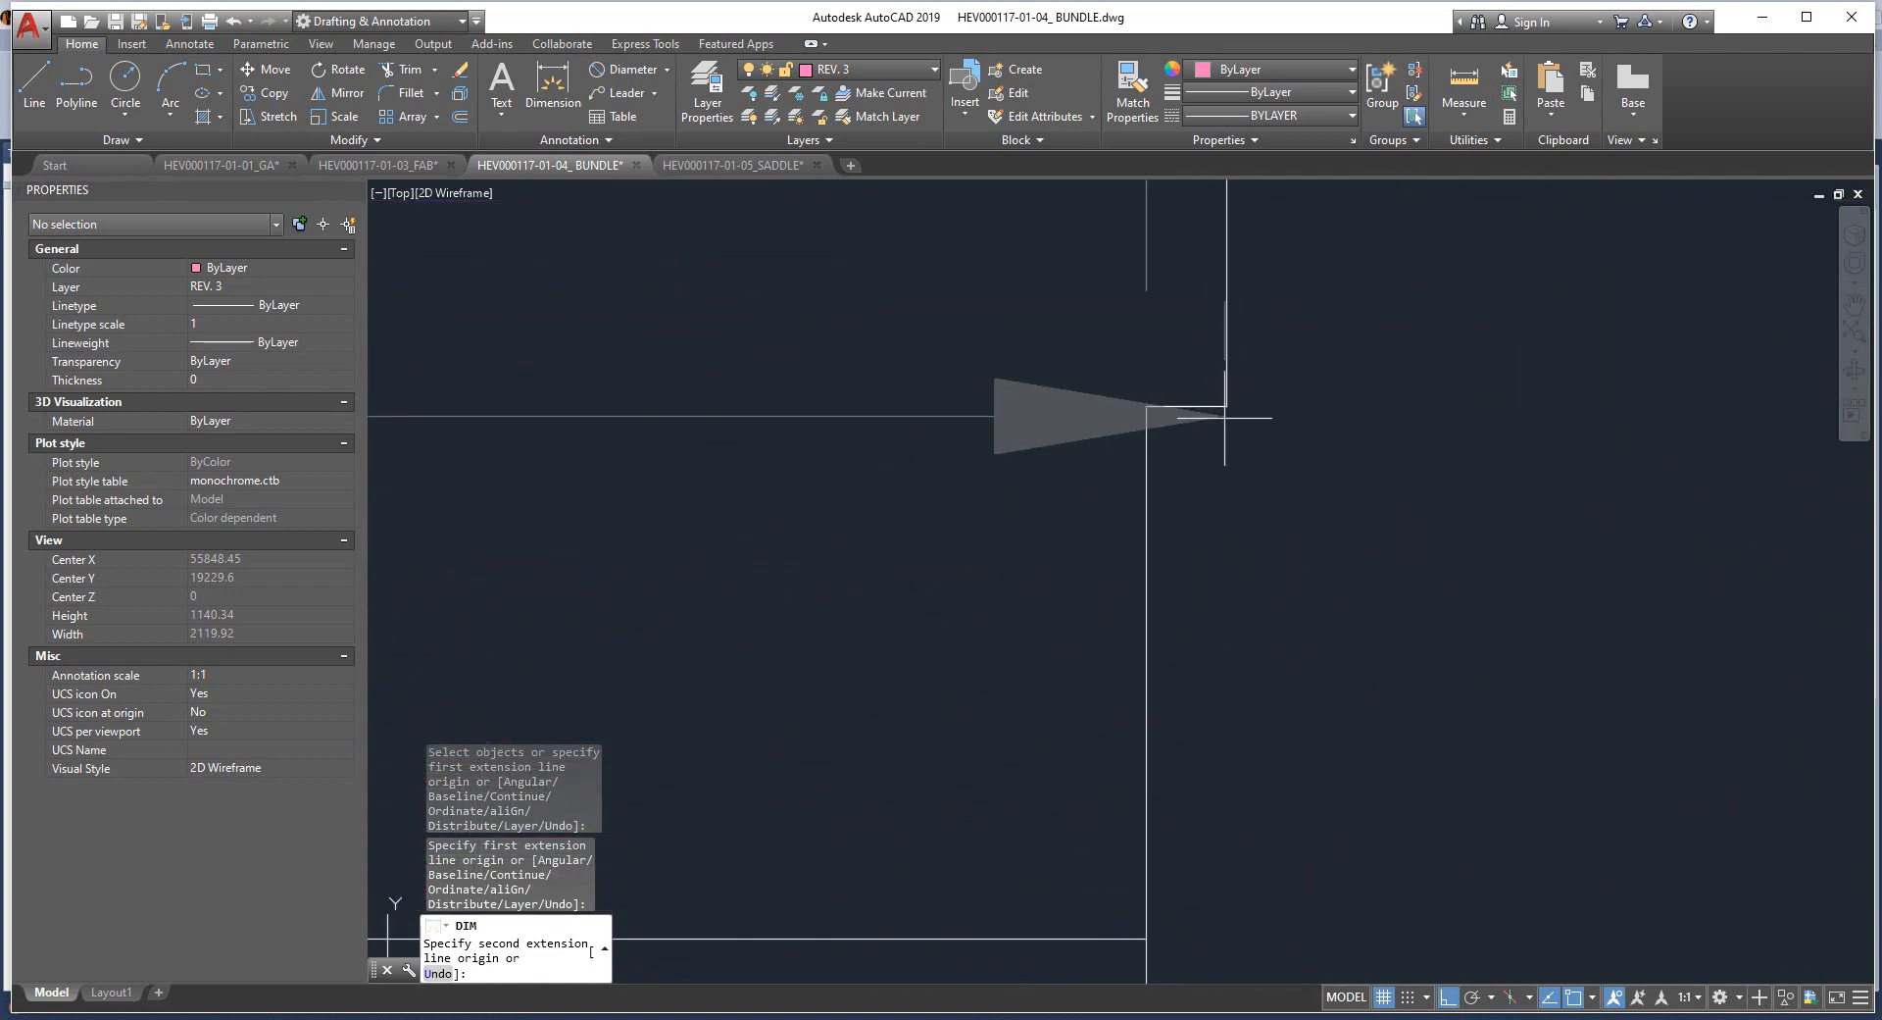
{"action": "scroll", "coordinate": [1232, 416], "scroll_direction": "up", "scroll_amount": 5}
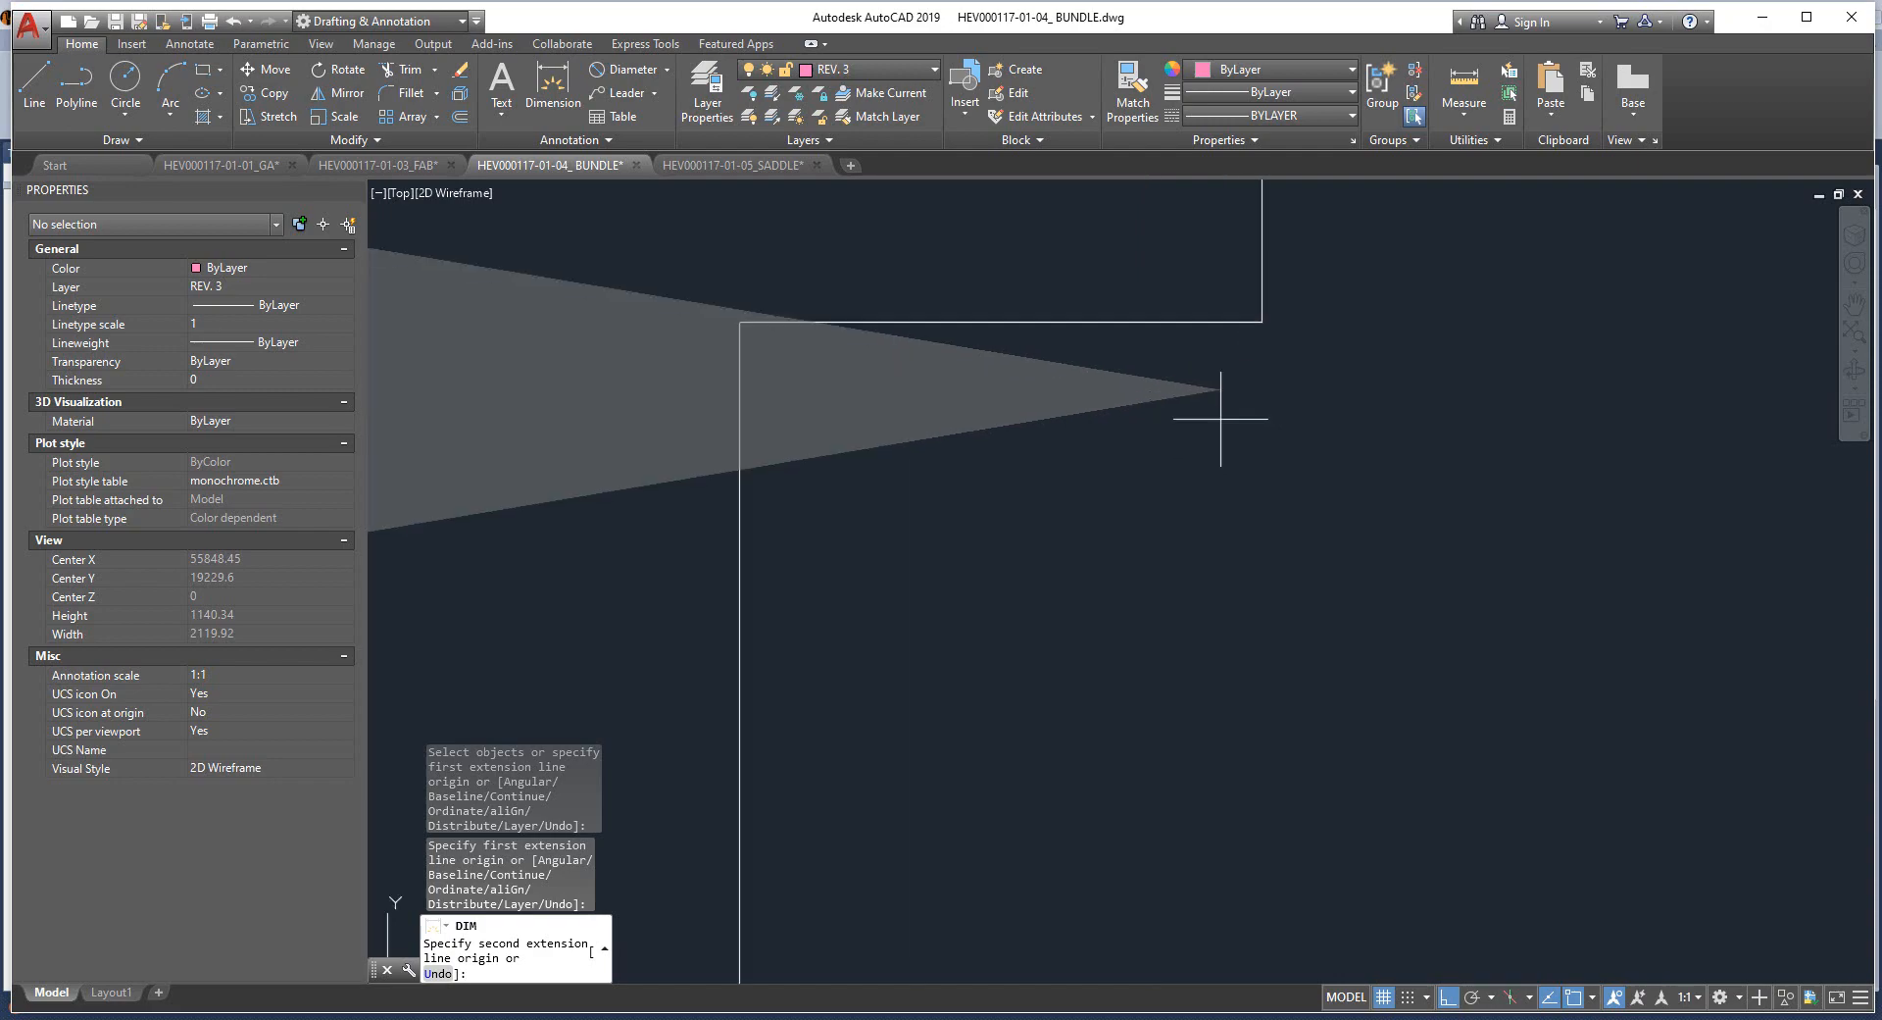
{"action": "left_click", "coordinate": [1264, 392]}
{"action": "scroll", "coordinate": [1029, 370], "scroll_direction": "down", "scroll_amount": 10}
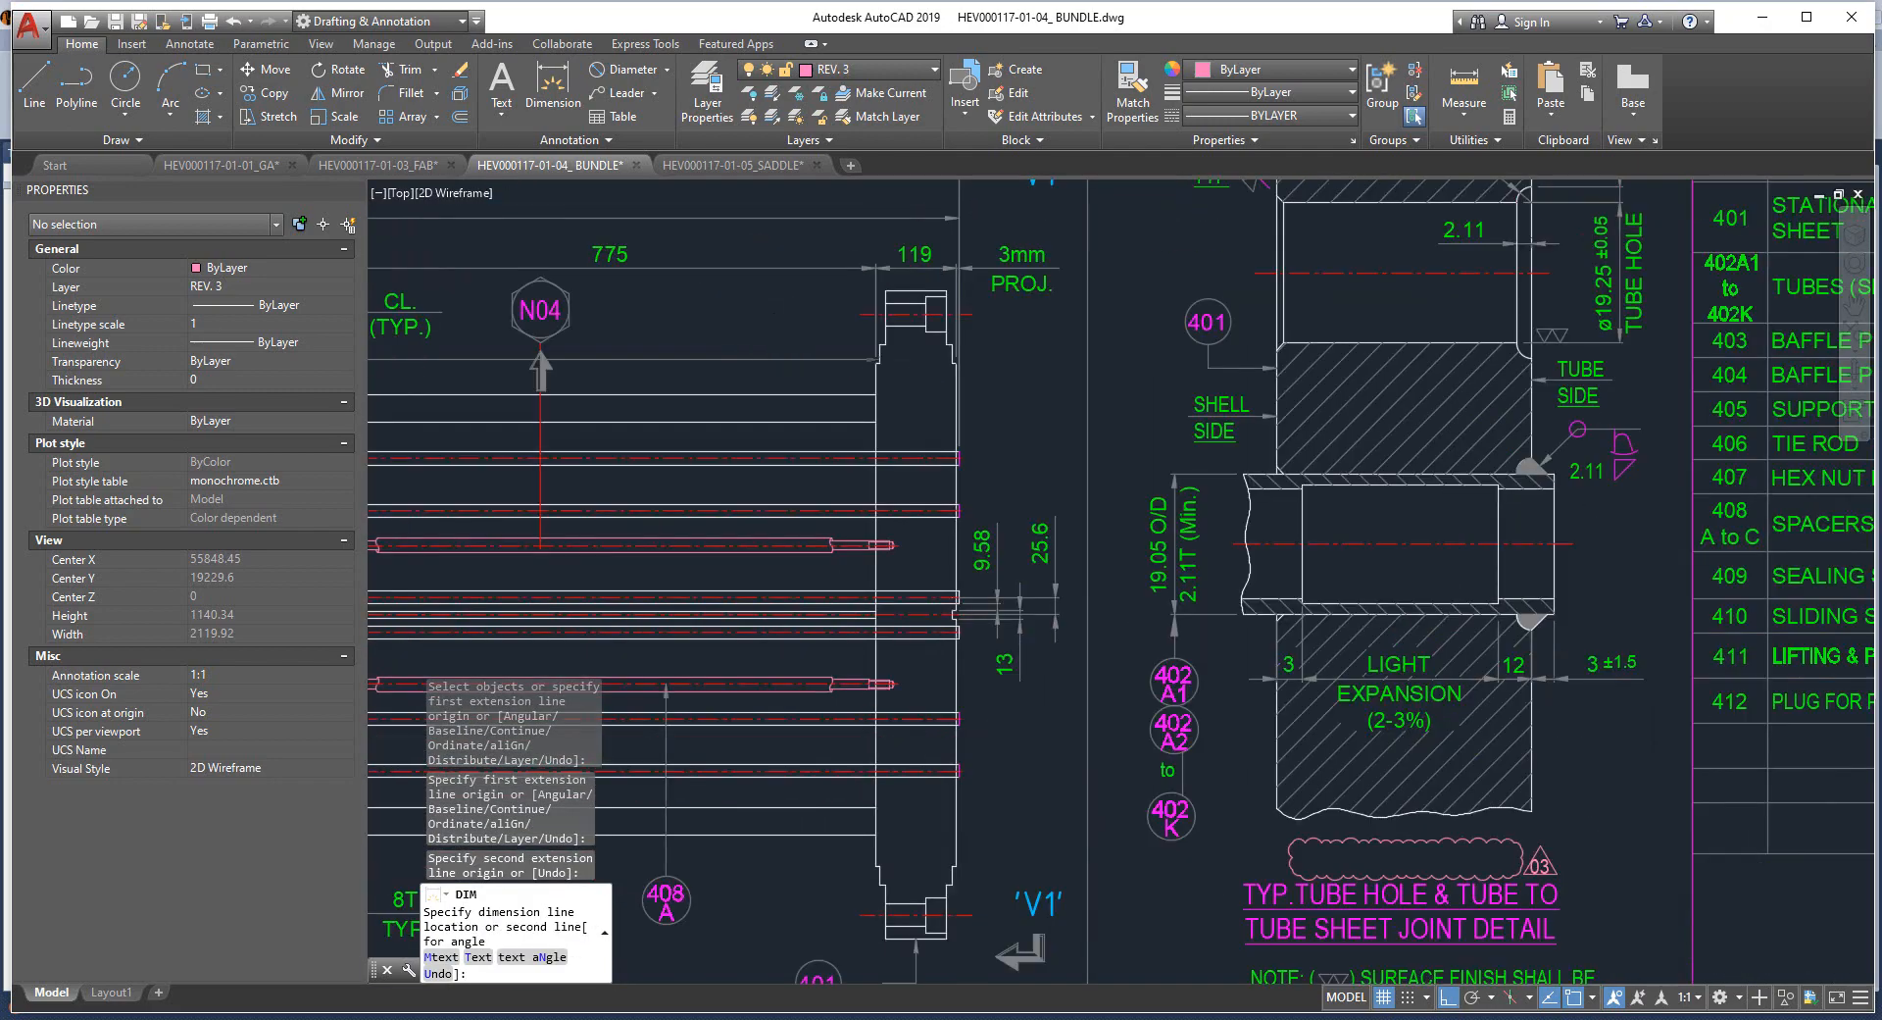
{"action": "scroll", "coordinate": [714, 377], "scroll_direction": "up", "scroll_amount": 10}
{"action": "scroll", "coordinate": [715, 378], "scroll_direction": "up", "scroll_amount": 4}
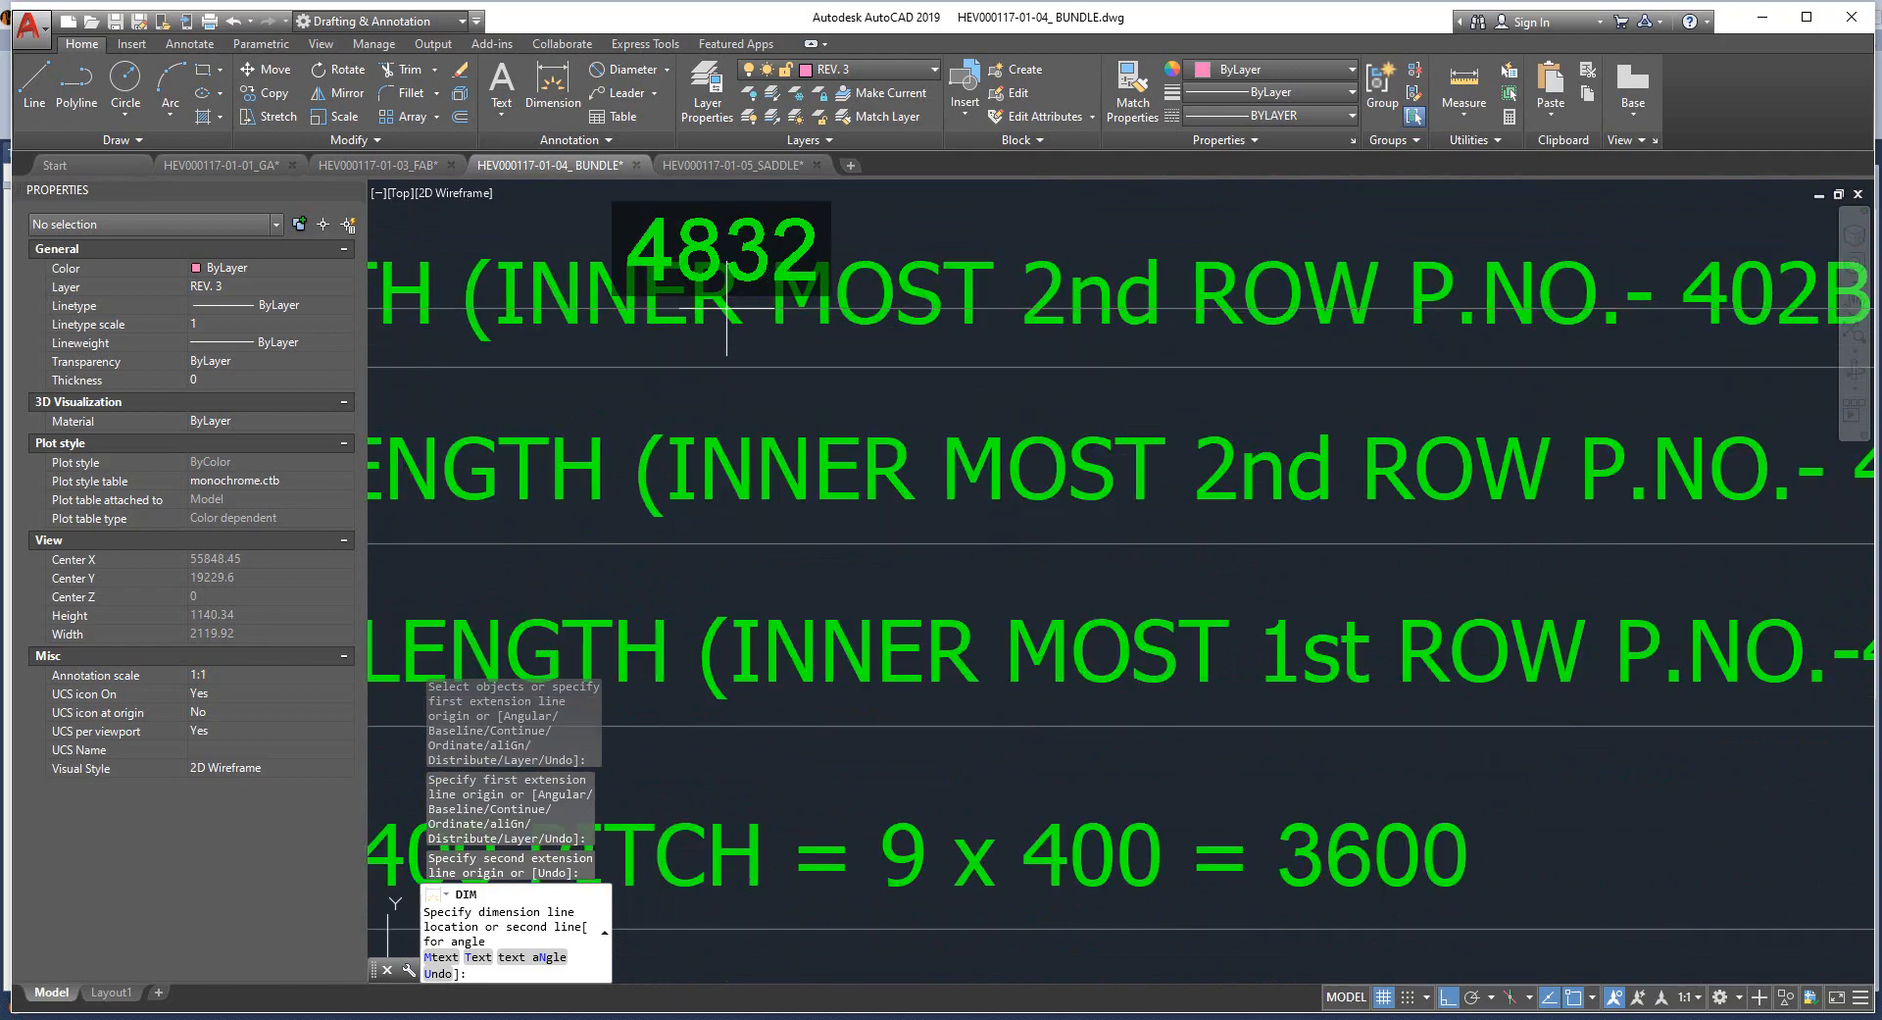
{"action": "key", "text": "Escape"}
In Static Equipment Generator, set Baffle-C's Location to 4832 mm, keeping its Orientation.
{"action": "key", "text": "alt+Tab"}
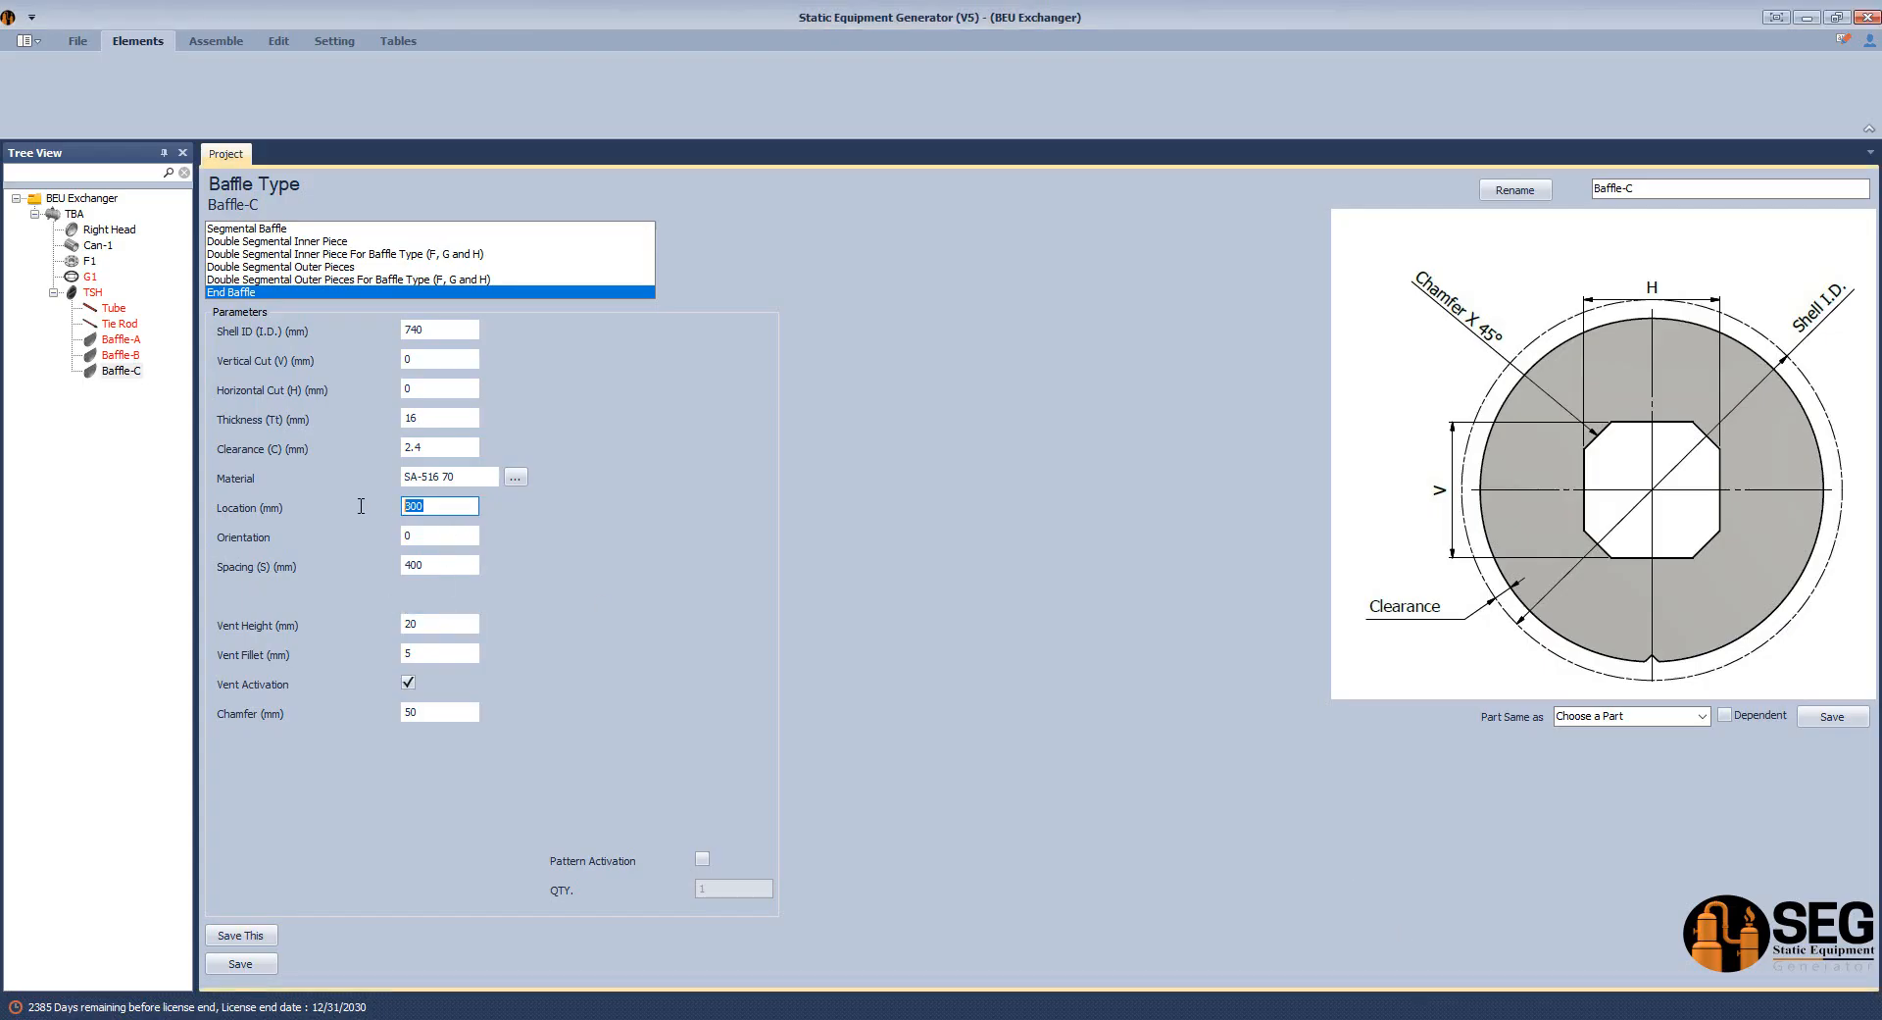
{"action": "type", "text": "4832"}
{"action": "key", "text": "Tab"}
{"action": "key", "text": "Tab"}
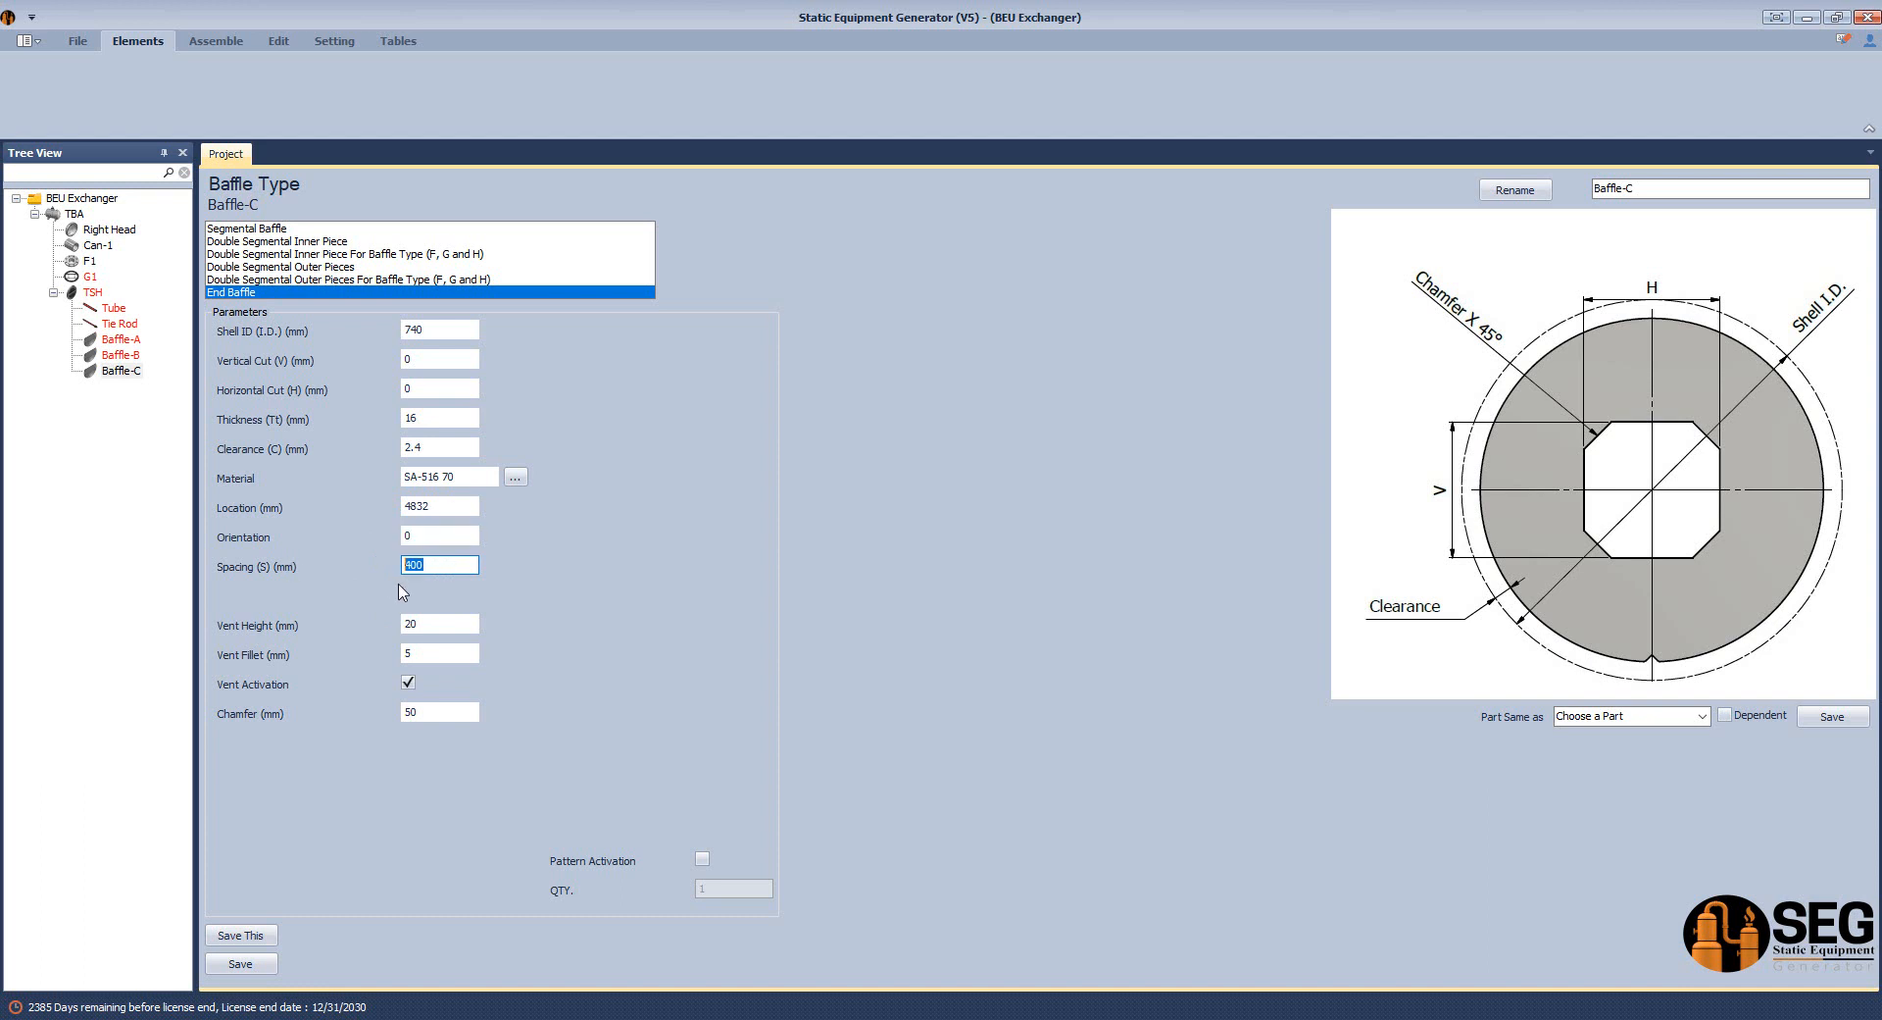
Check the vent notch height for Baffle-C in AutoCAD's support plate C detail, and return to Static Equipment Generator.
{"action": "left_click", "coordinate": [448, 623]}
{"action": "mouse_move", "coordinate": [1402, 1015]}
{"action": "left_click", "coordinate": [1515, 956]}
{"action": "scroll", "coordinate": [1121, 582], "scroll_direction": "down", "scroll_amount": 6}
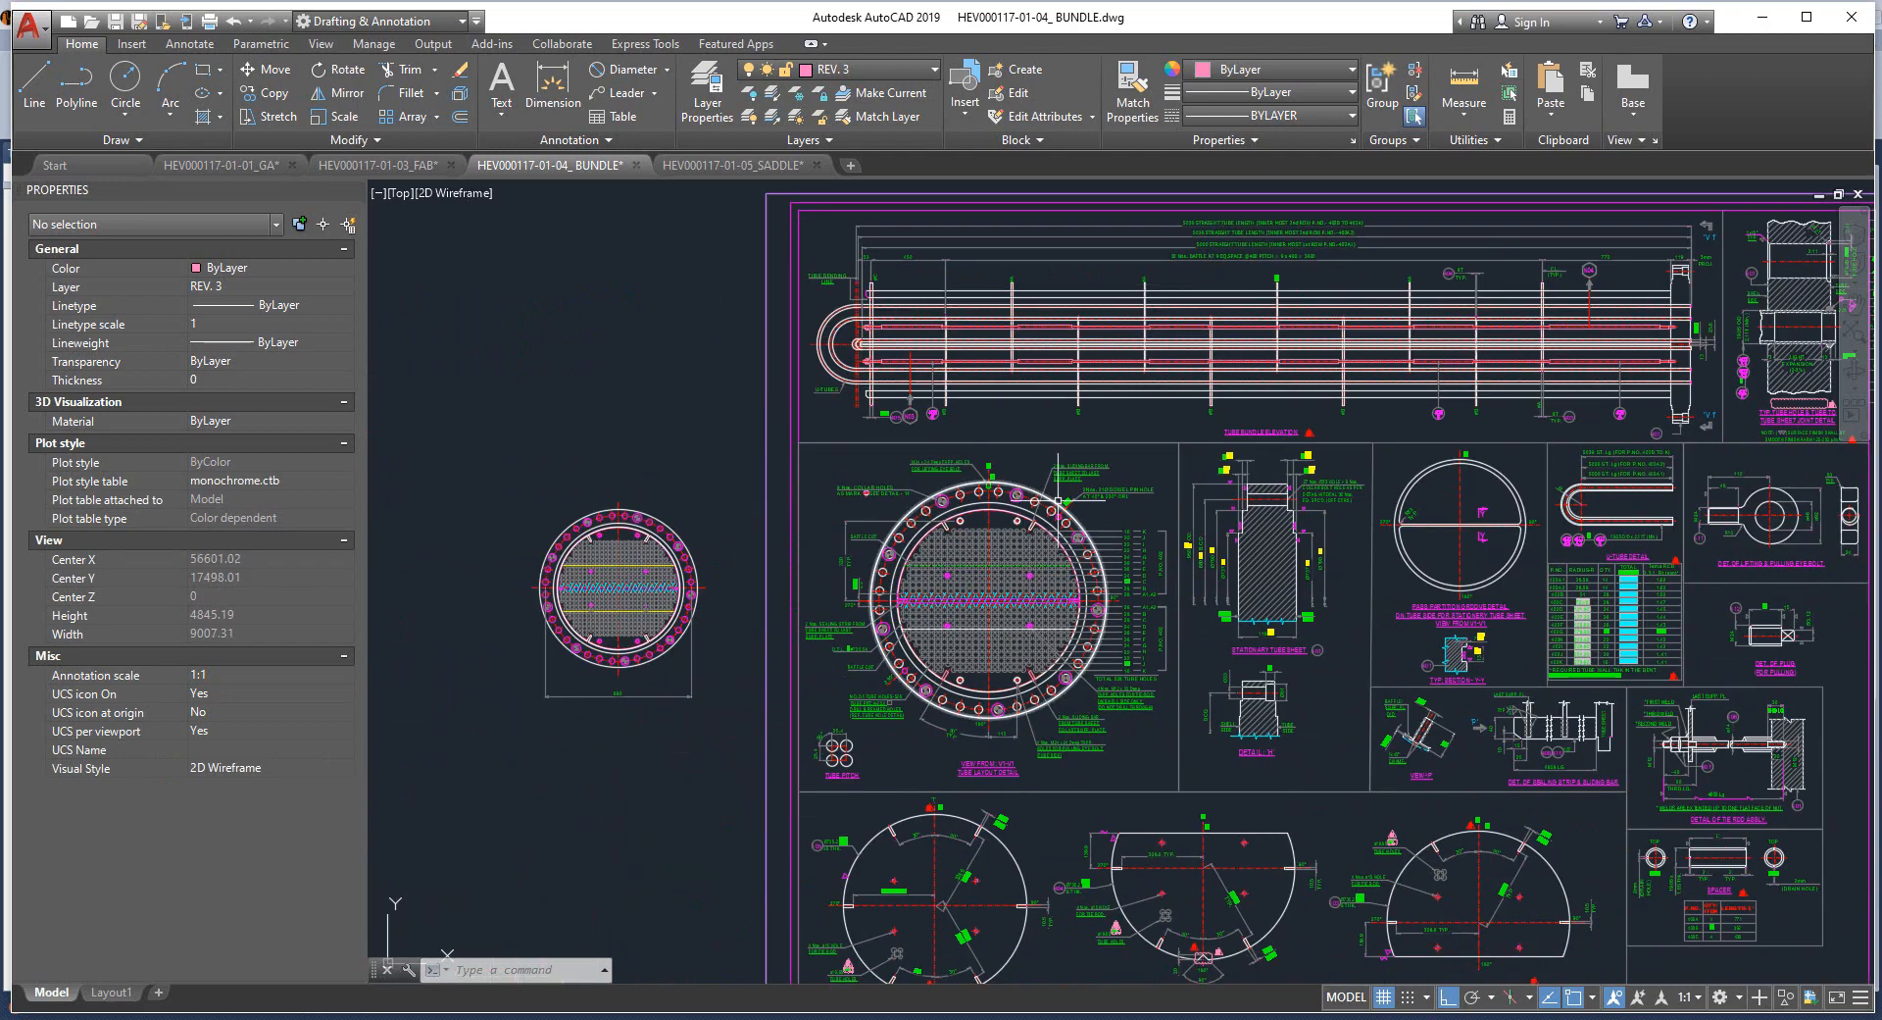
{"action": "scroll", "coordinate": [970, 784], "scroll_direction": "up", "scroll_amount": 6}
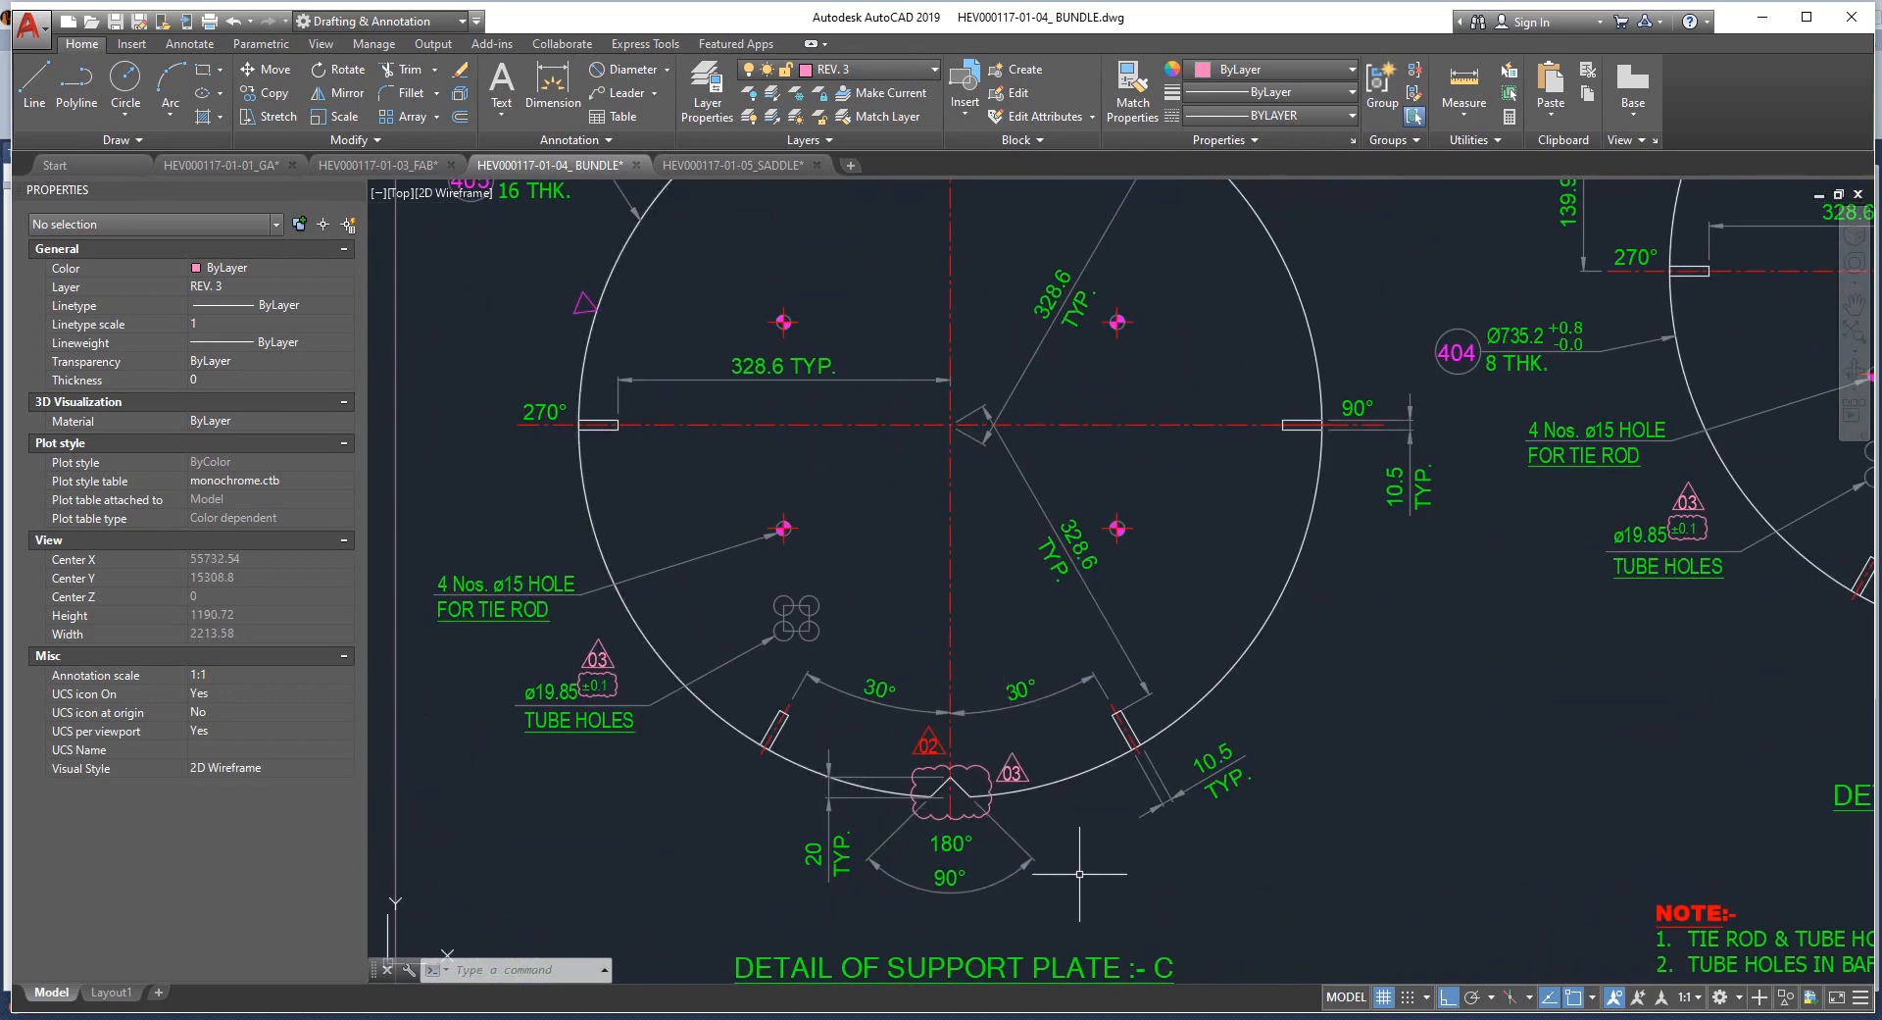
{"action": "key", "text": "alt+Tab"}
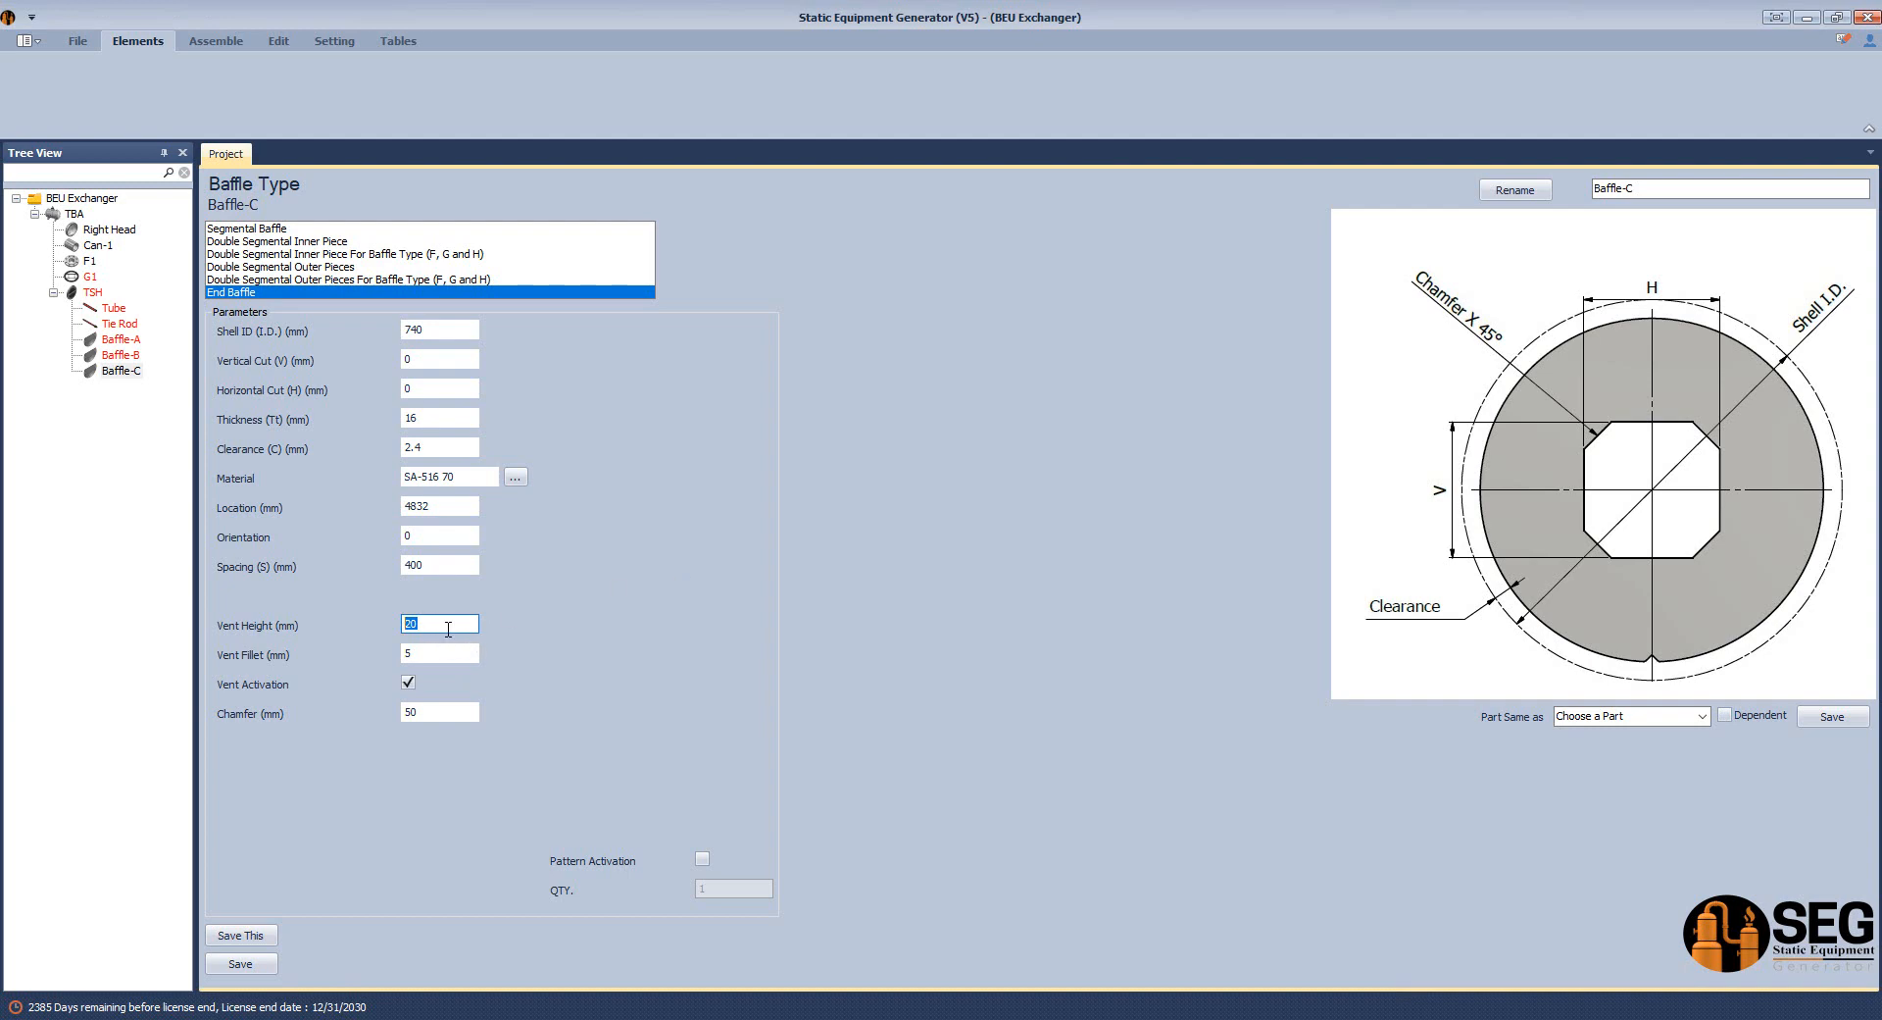
Set Baffle-C's Orientation to 180, turn off Vent Activation, and save the end baffle.
{"action": "key", "text": "shift+Tab"}
{"action": "key", "text": "shift+Tab"}
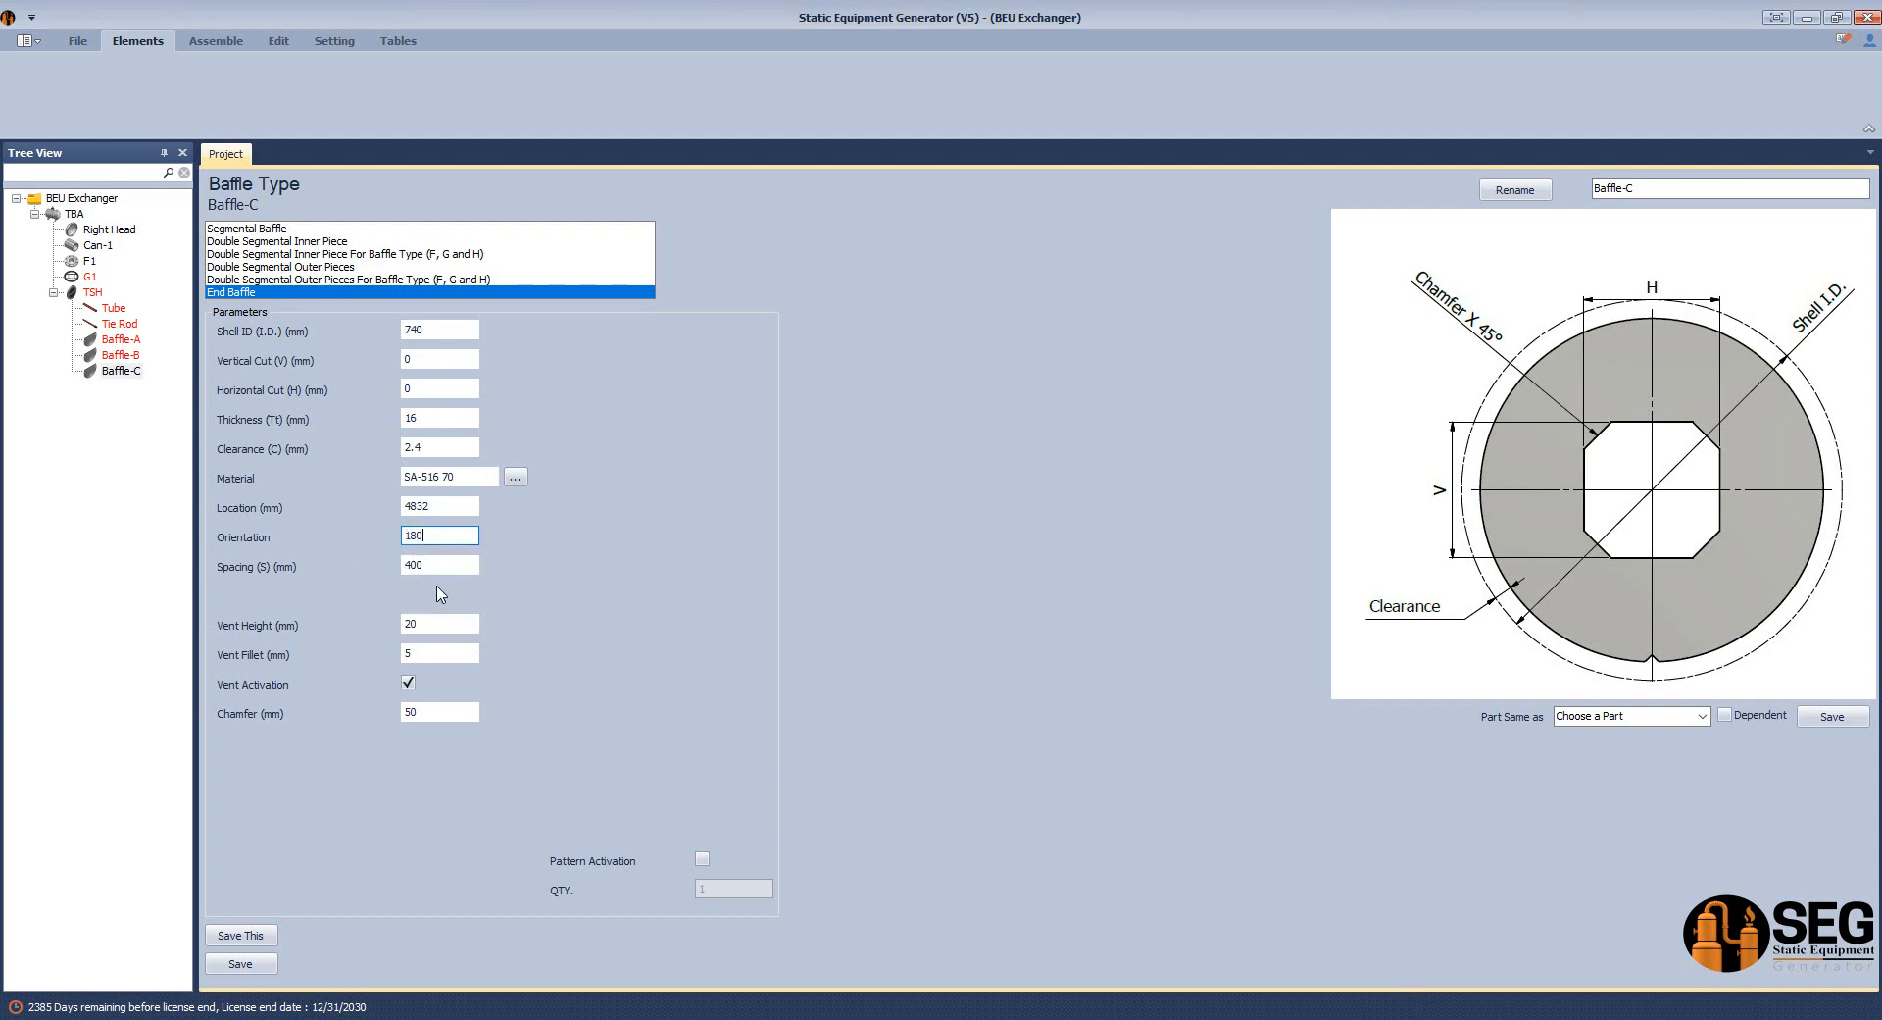
{"action": "type", "text": "180"}
{"action": "key", "text": "Tab"}
{"action": "key", "text": "Tab"}
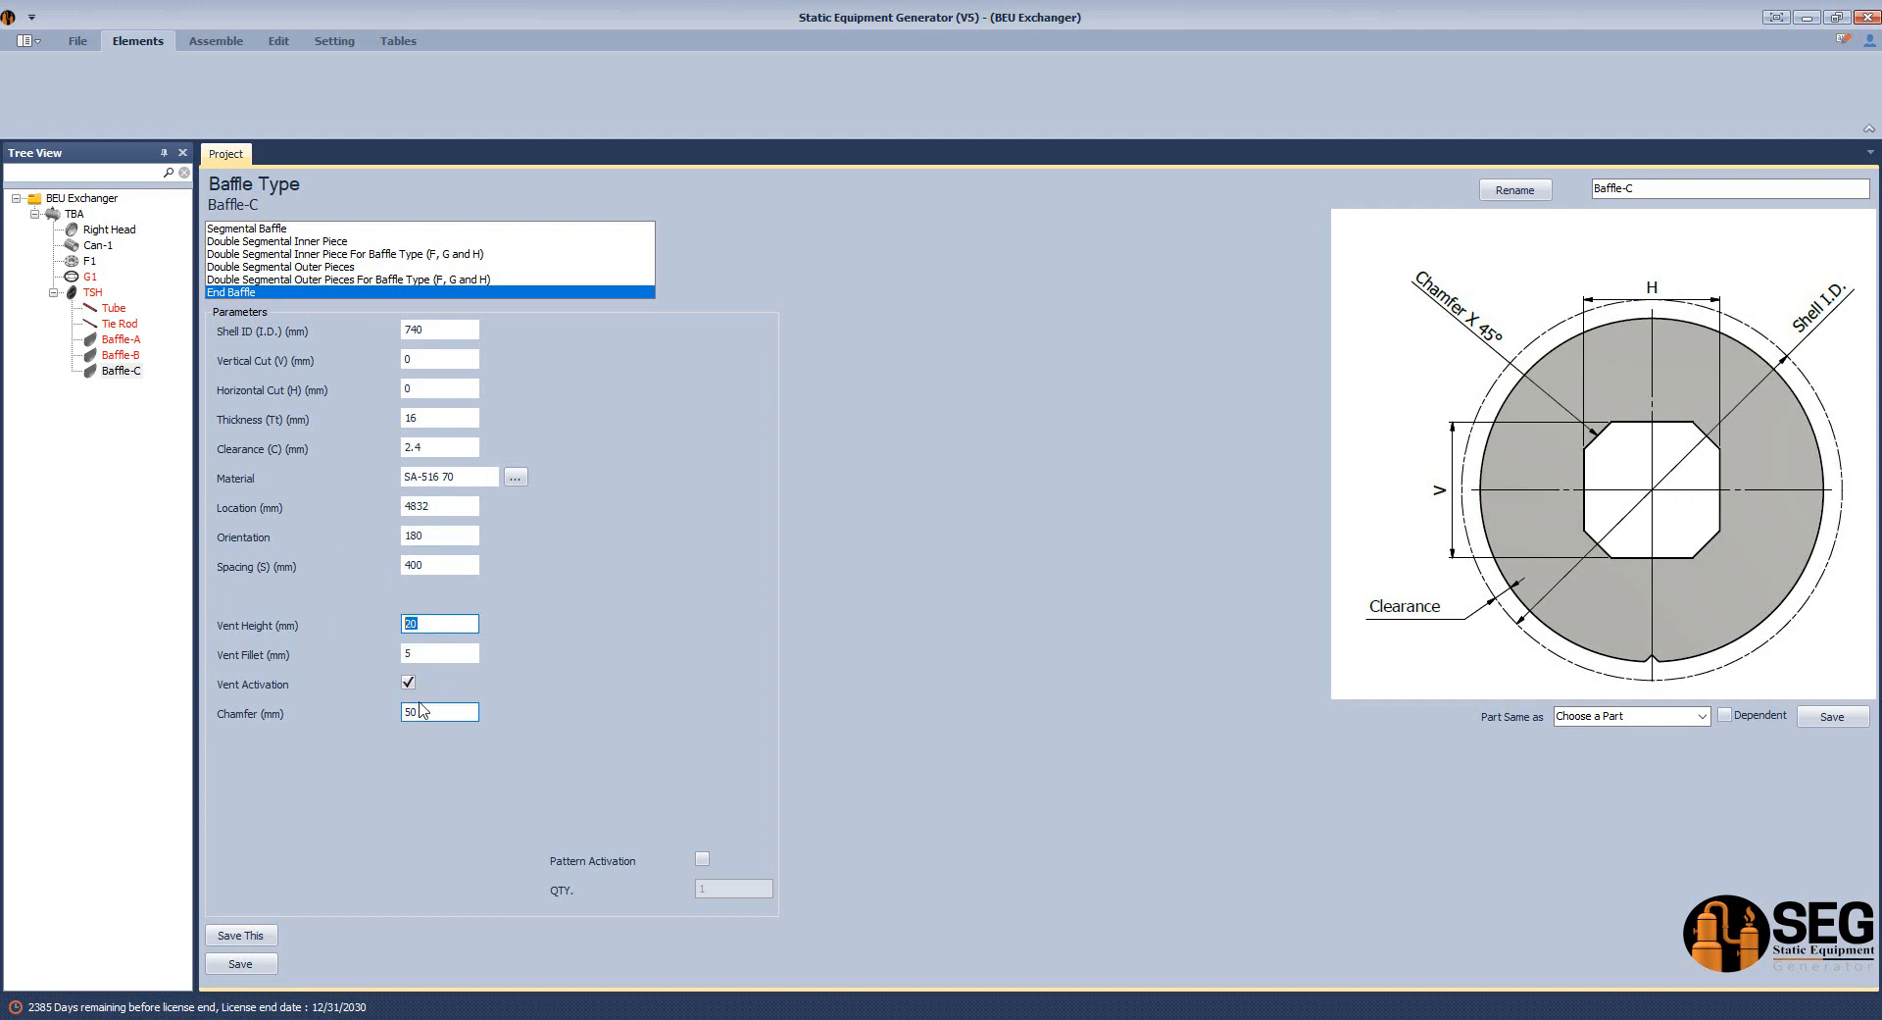
{"action": "left_click", "coordinate": [409, 682]}
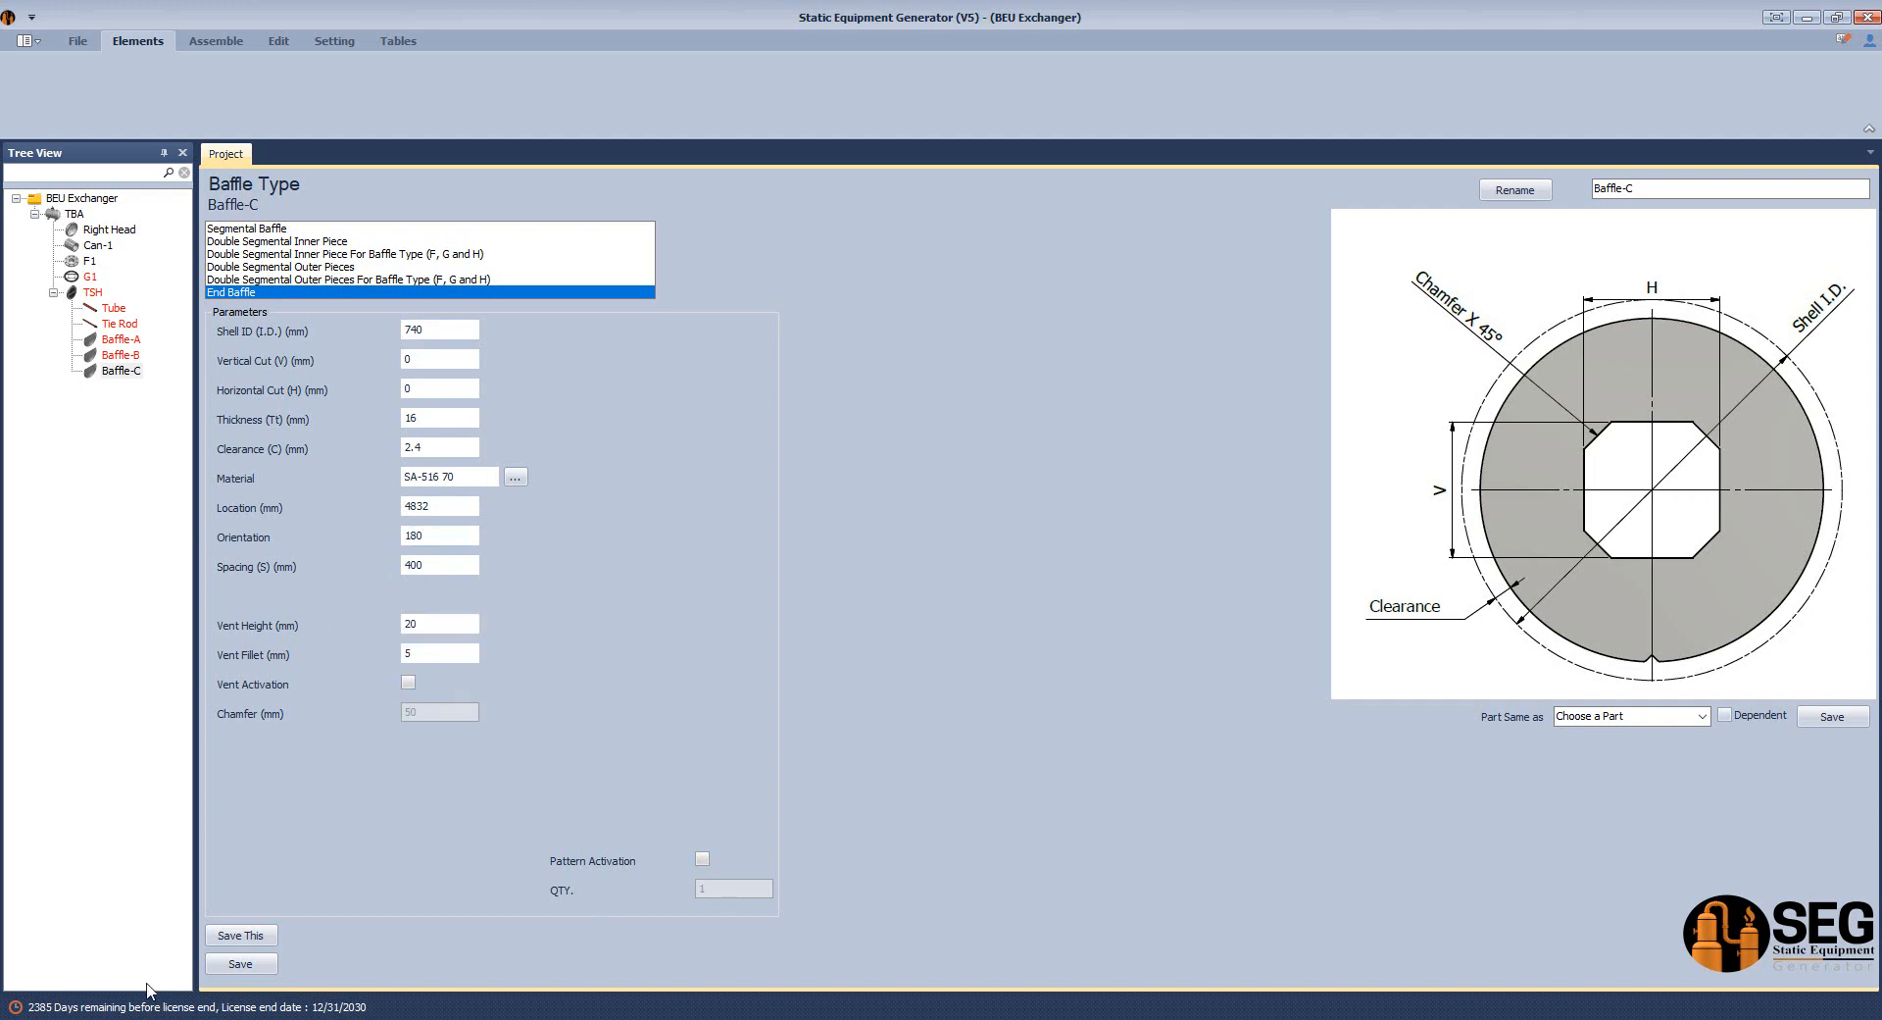
{"action": "left_click", "coordinate": [245, 964]}
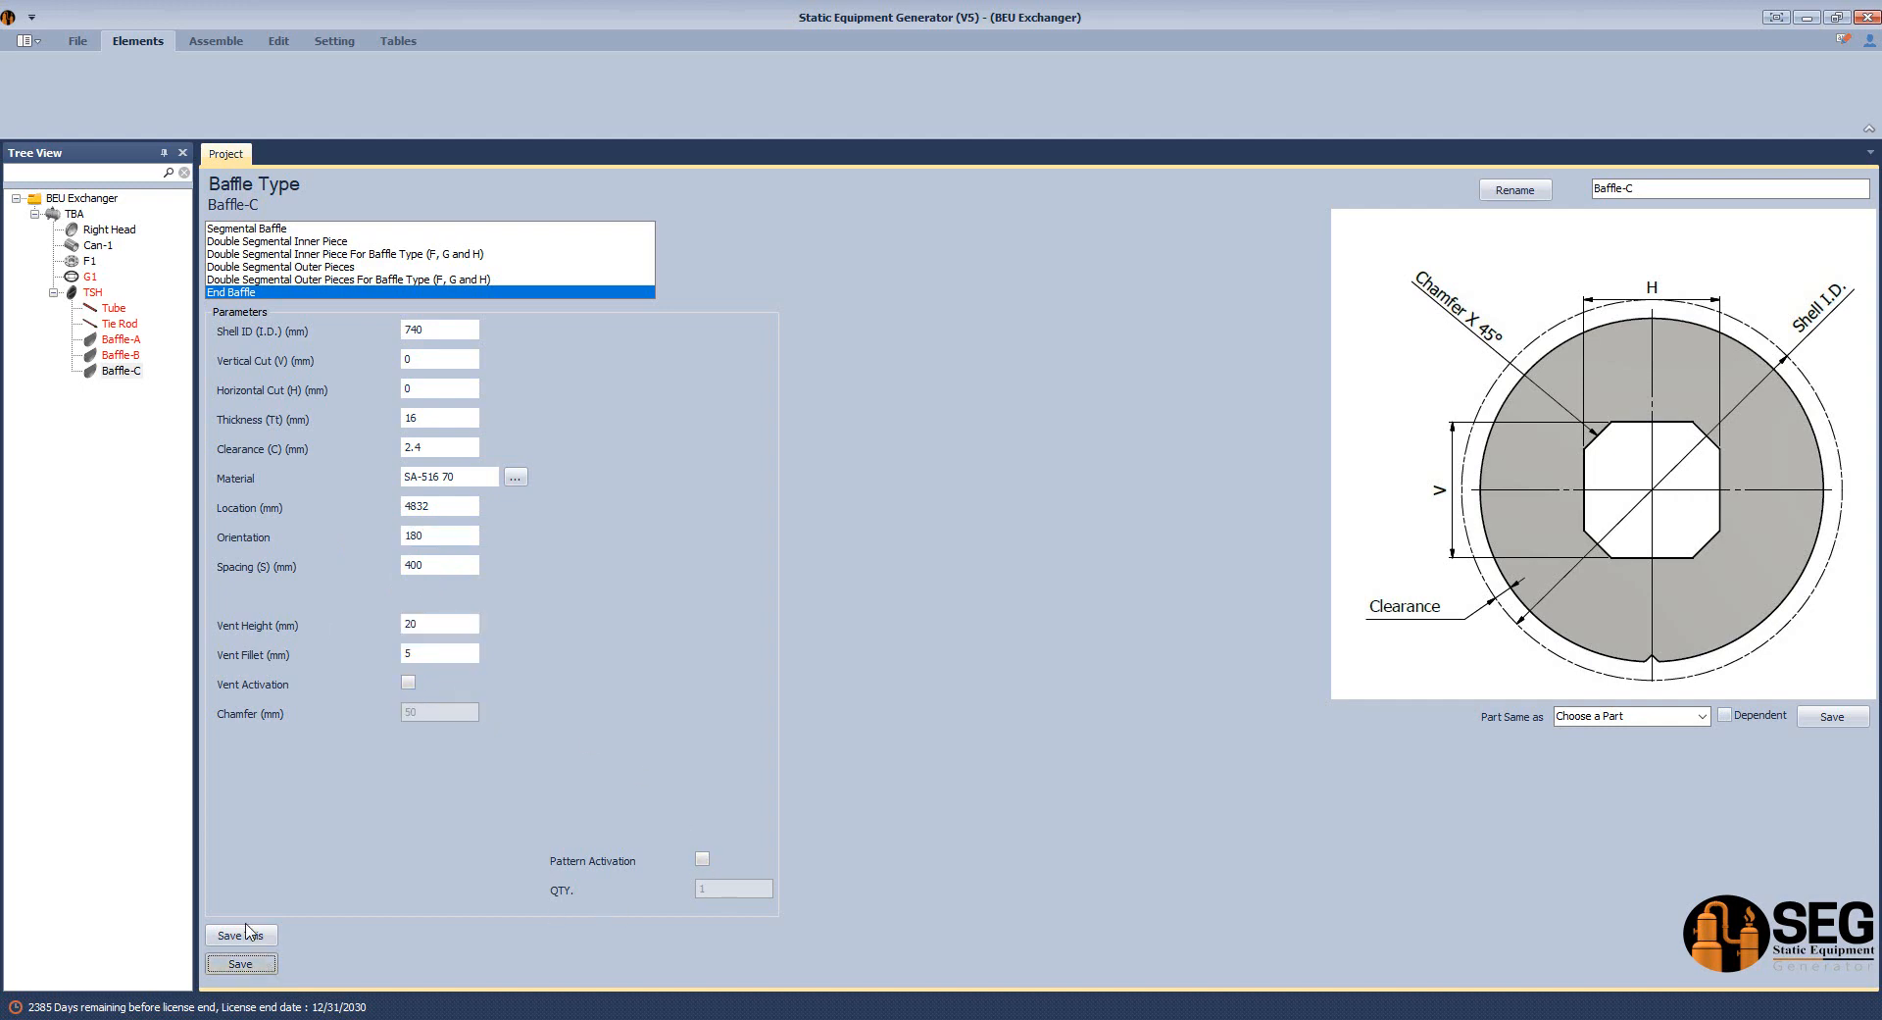
Generate the tube bundle assembly in Inventor and show the whole model in an isometric view.
{"action": "left_click", "coordinate": [193, 39]}
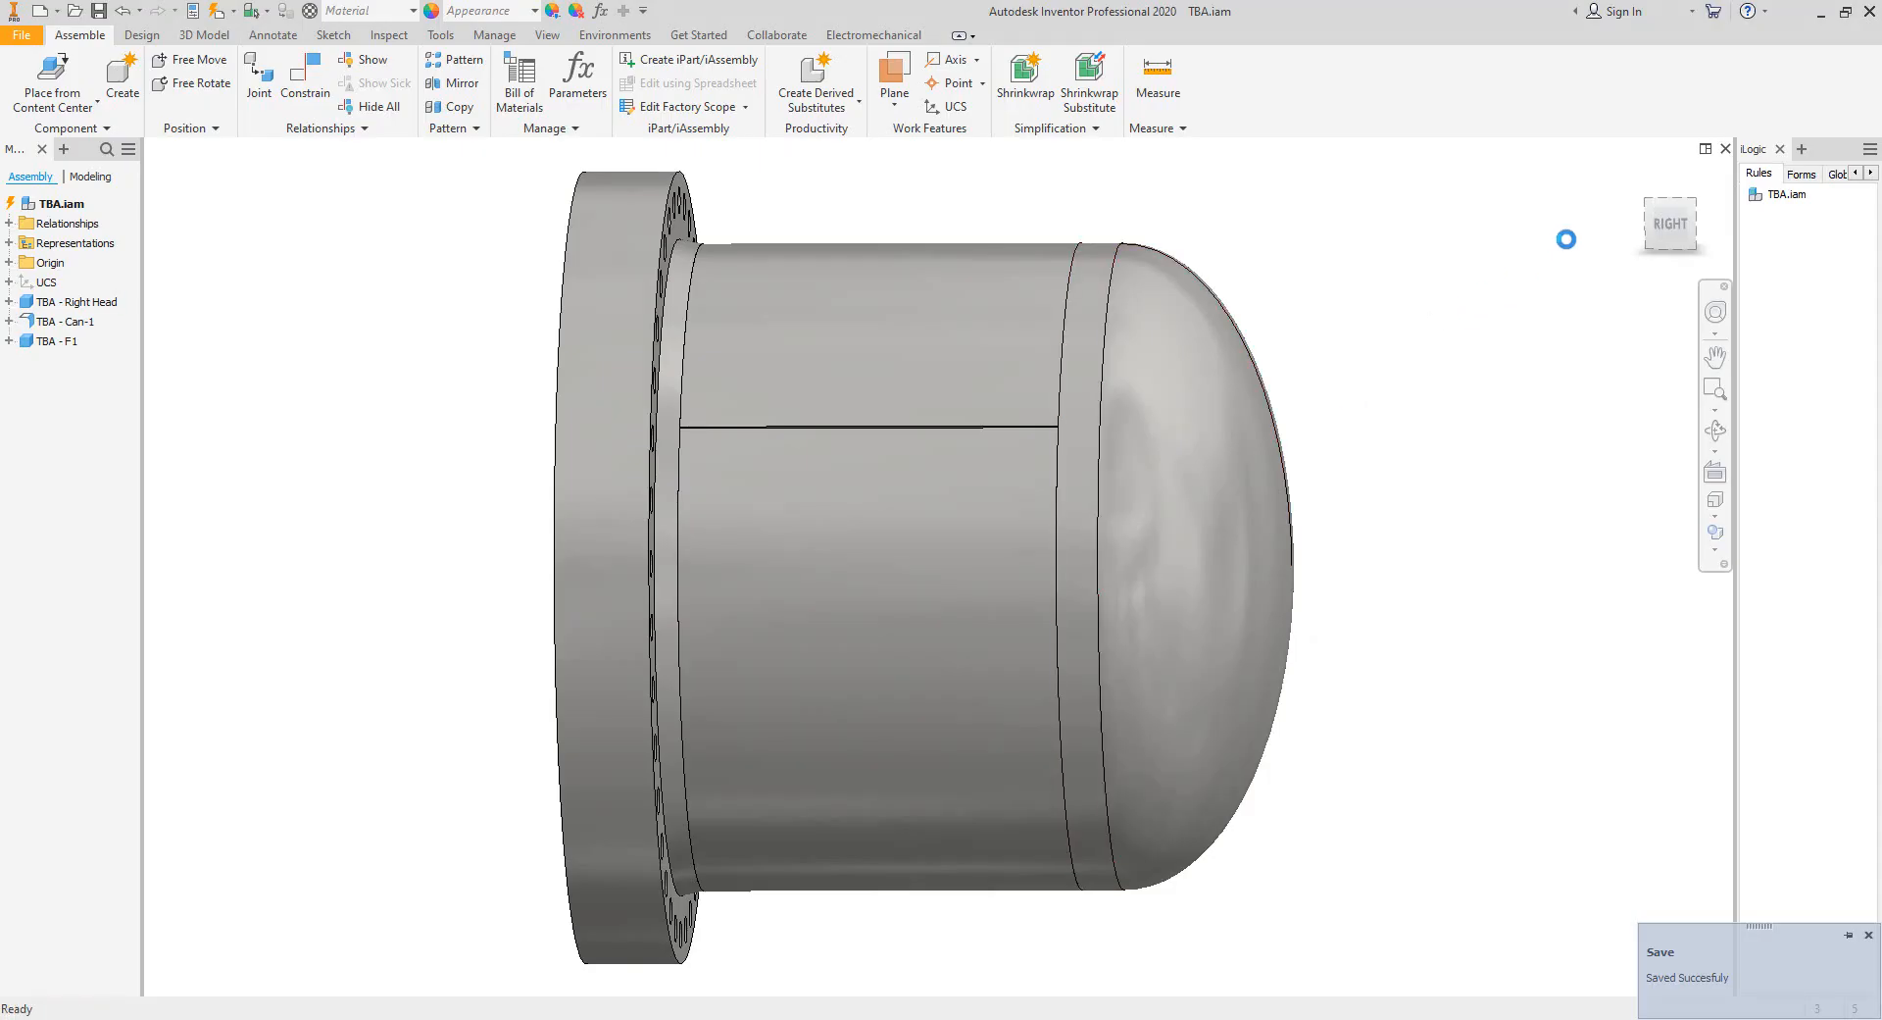
{"action": "left_click", "coordinate": [1653, 206]}
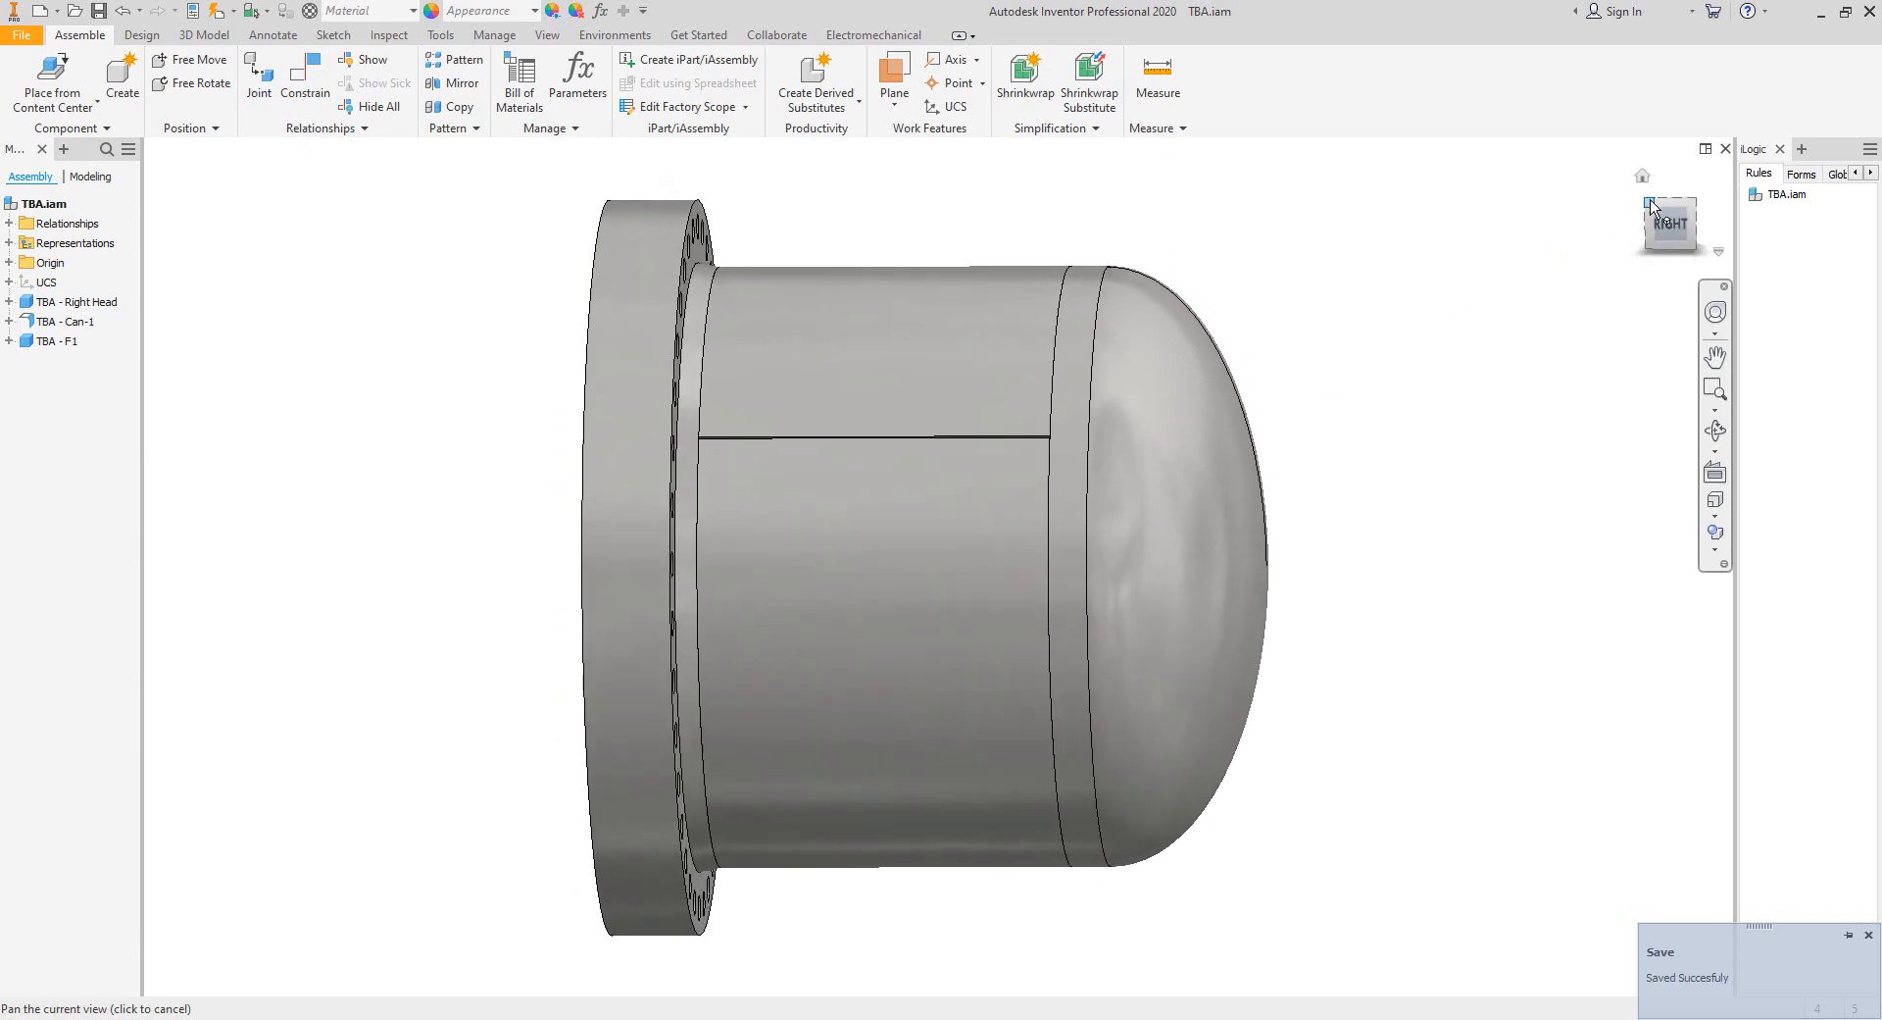
{"action": "left_click", "coordinate": [1651, 204]}
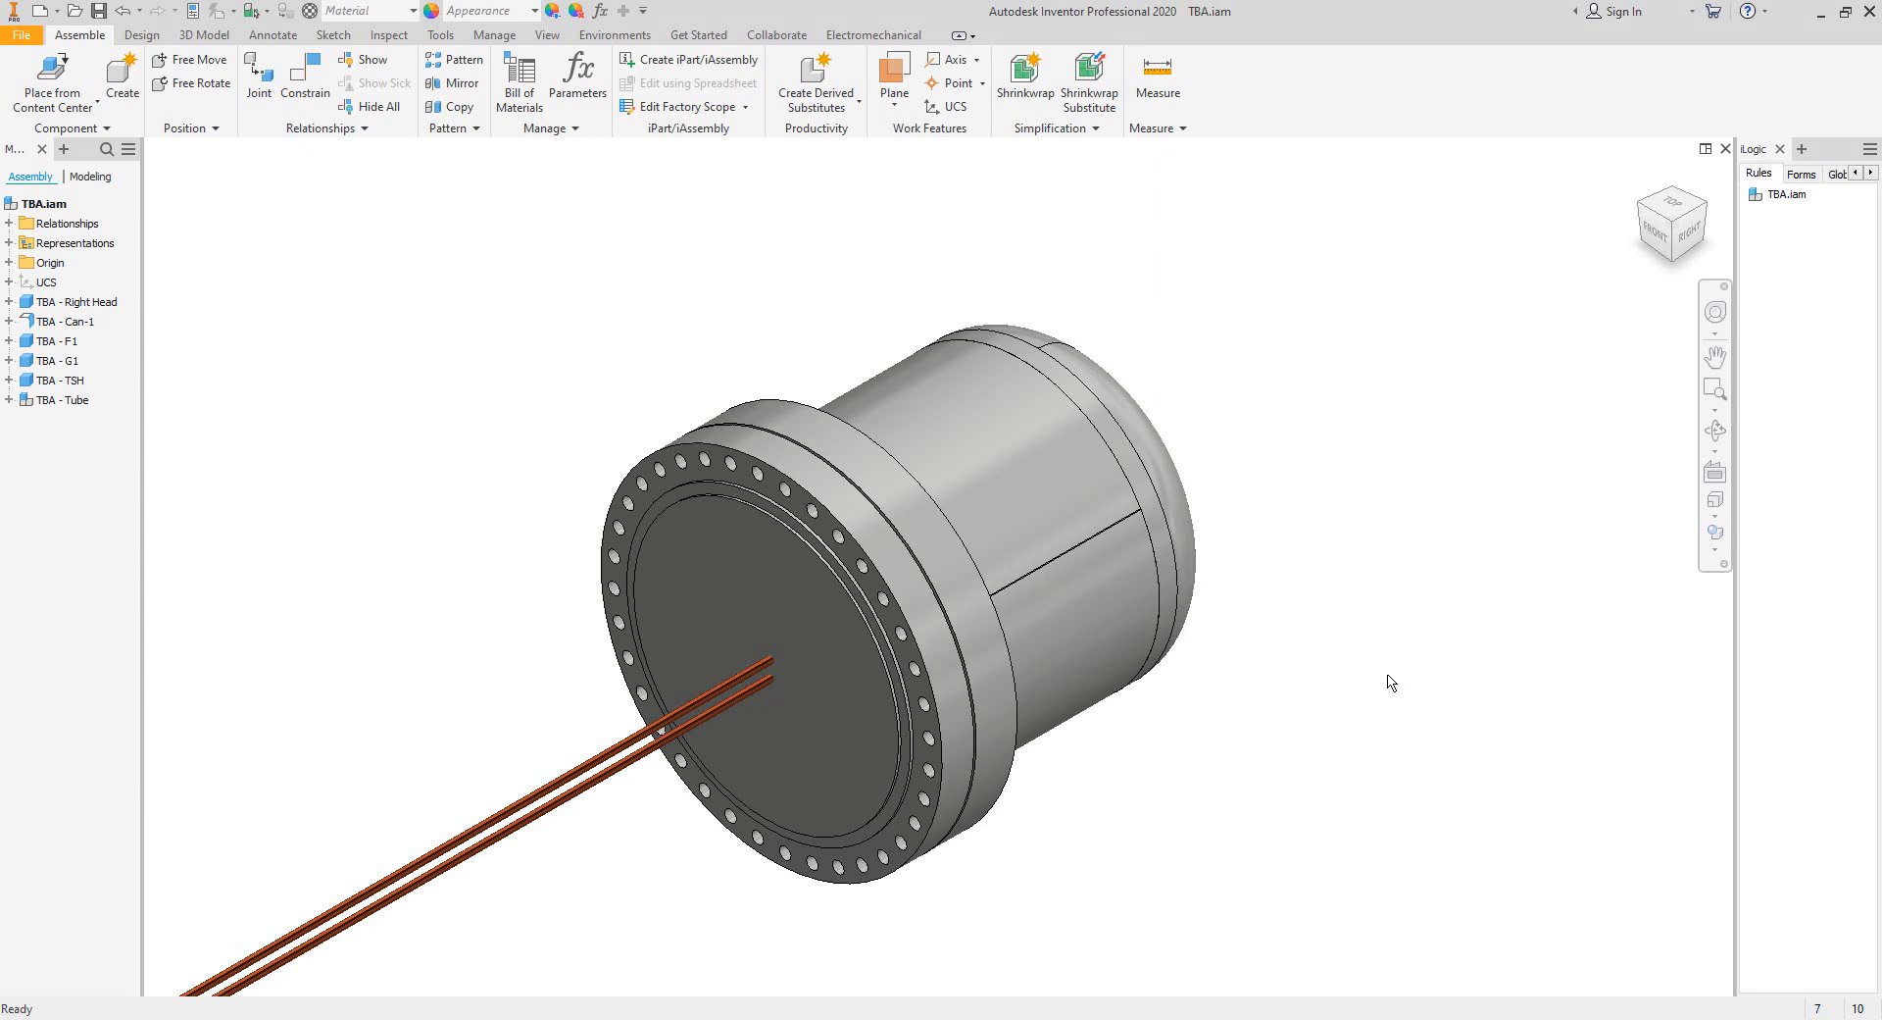
{"action": "key", "text": "Home"}
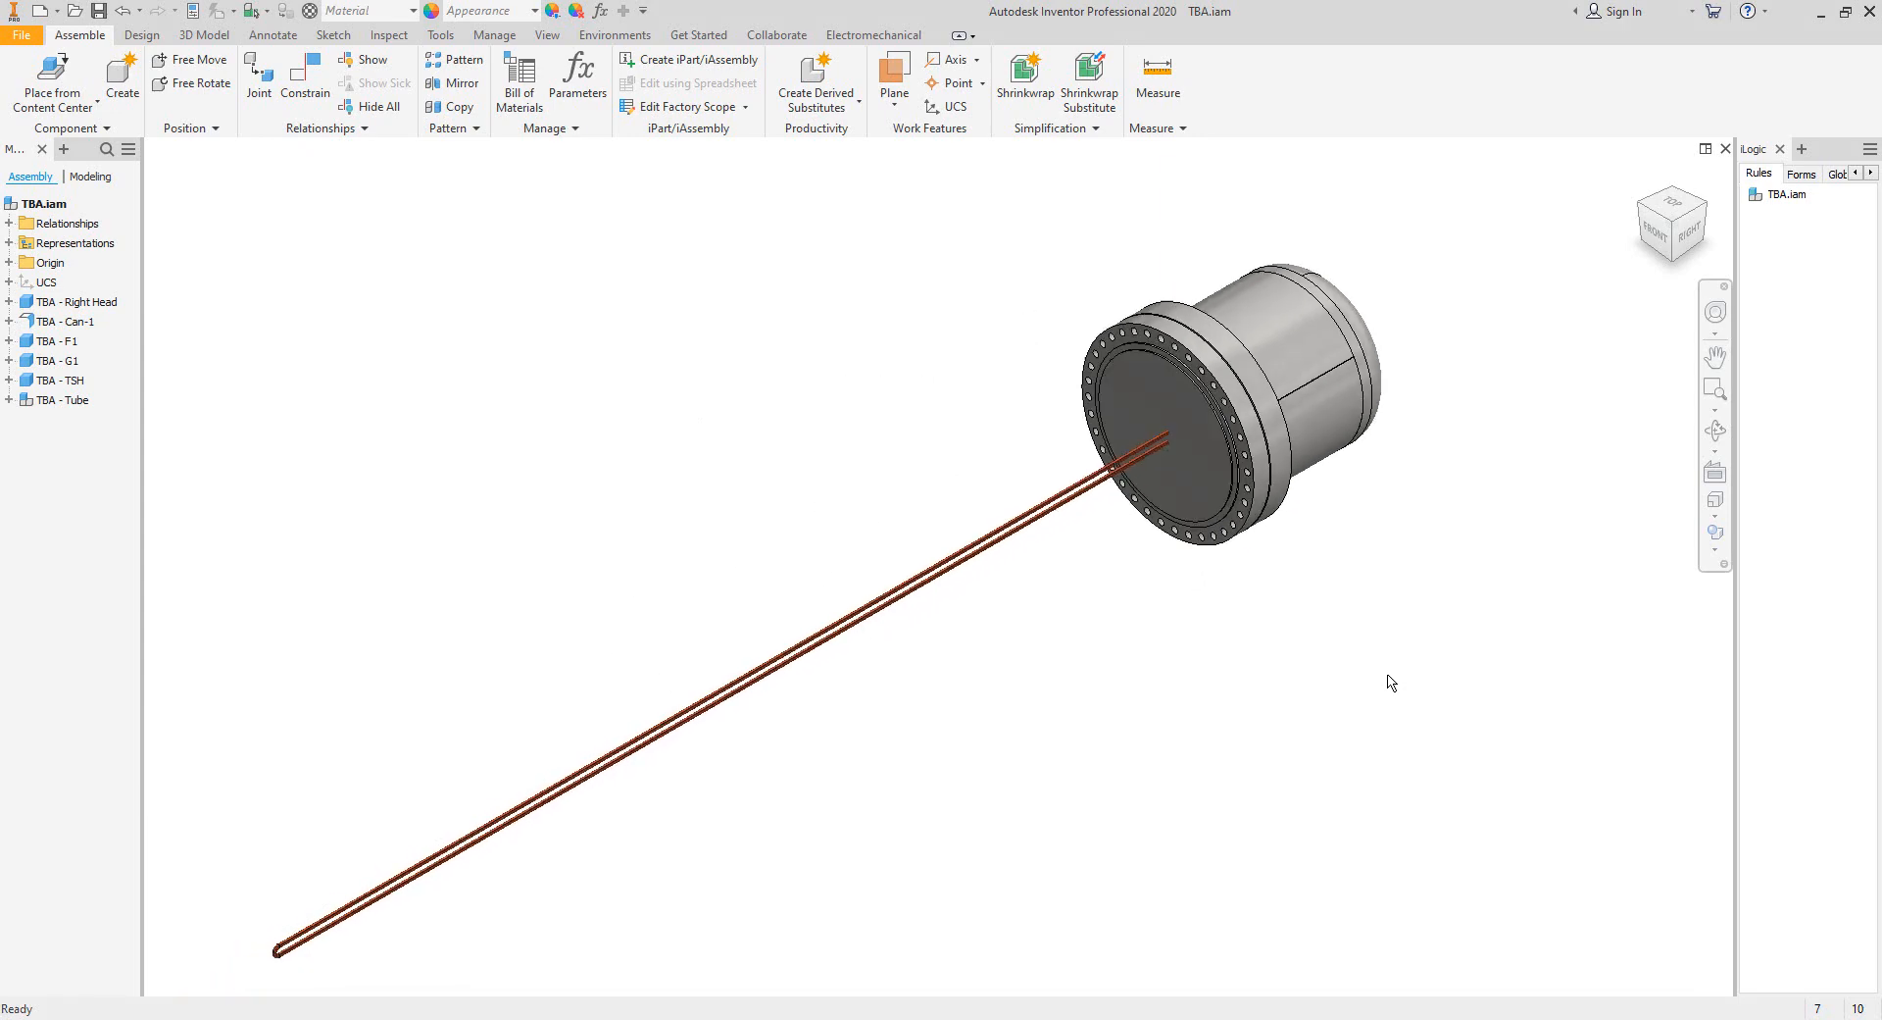
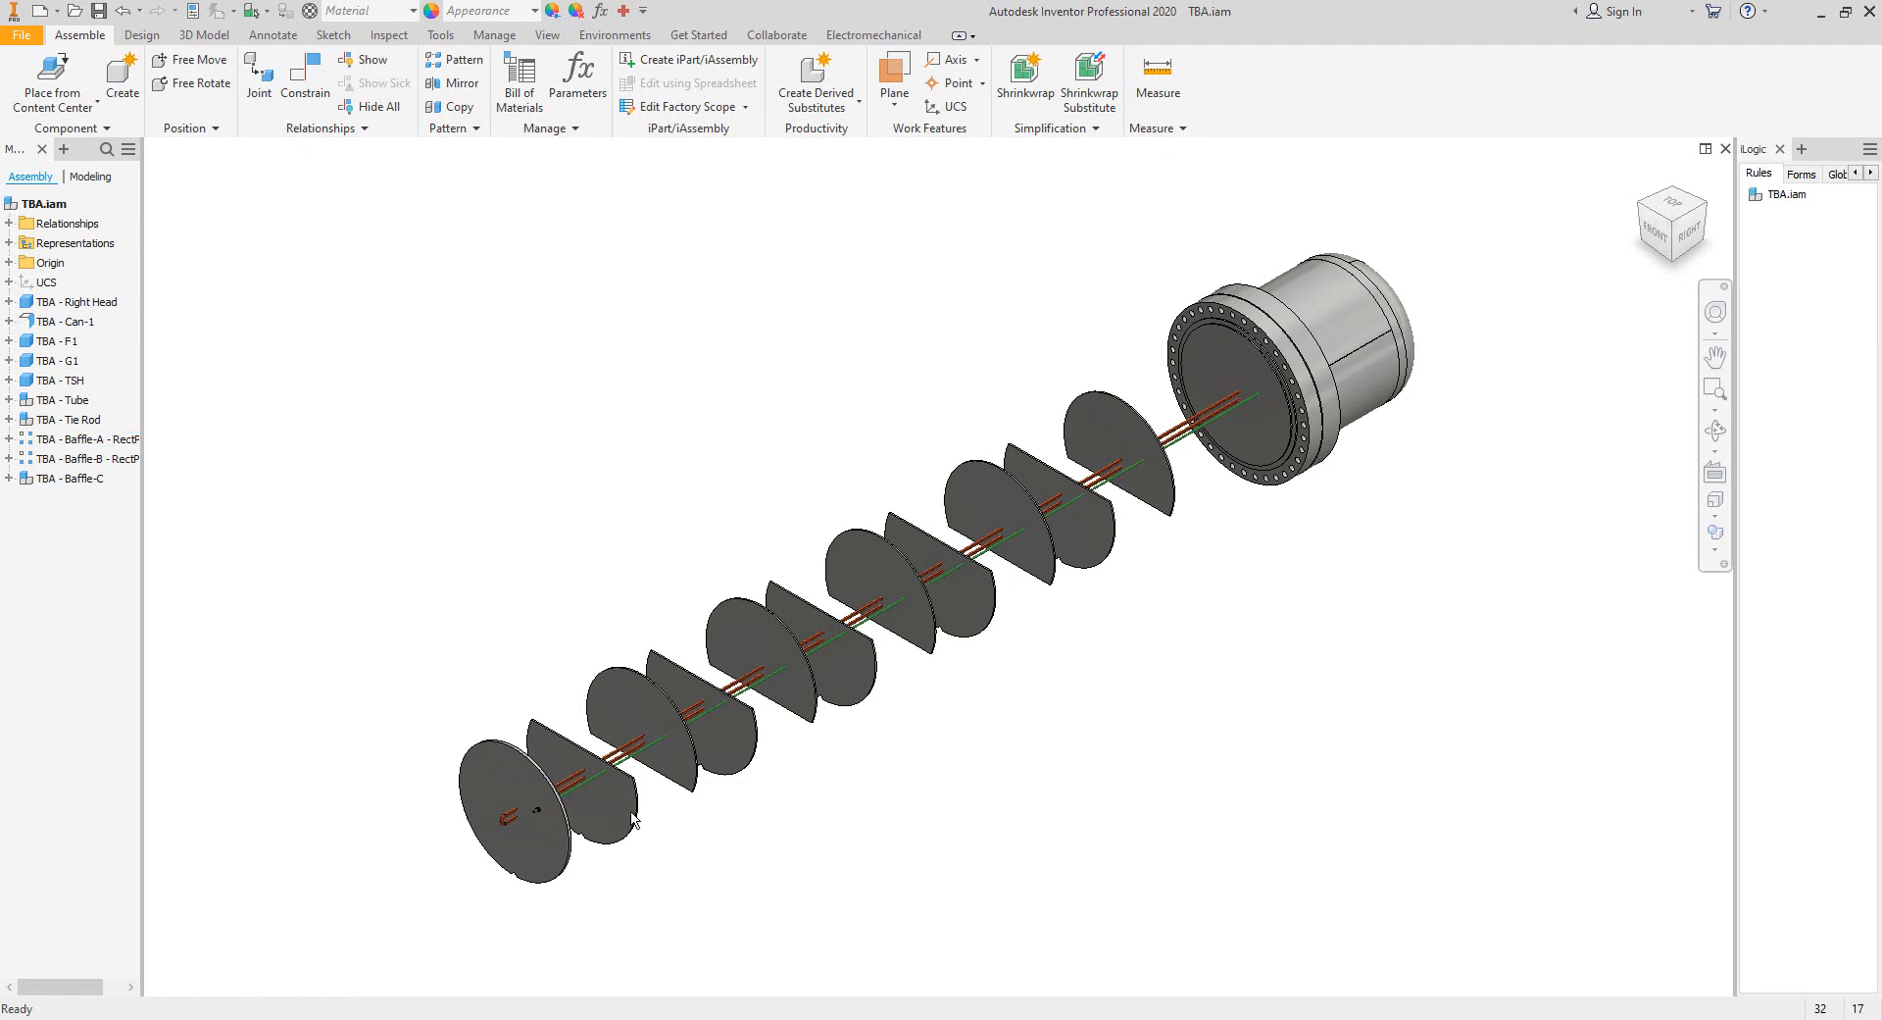
Inspect the generated baffles from the side and open the tie rod subassembly for in-place editing at Baffle-C.
{"action": "scroll", "coordinate": [632, 818], "scroll_direction": "up", "scroll_amount": 6}
{"action": "scroll", "coordinate": [598, 727], "scroll_direction": "down", "scroll_amount": 3}
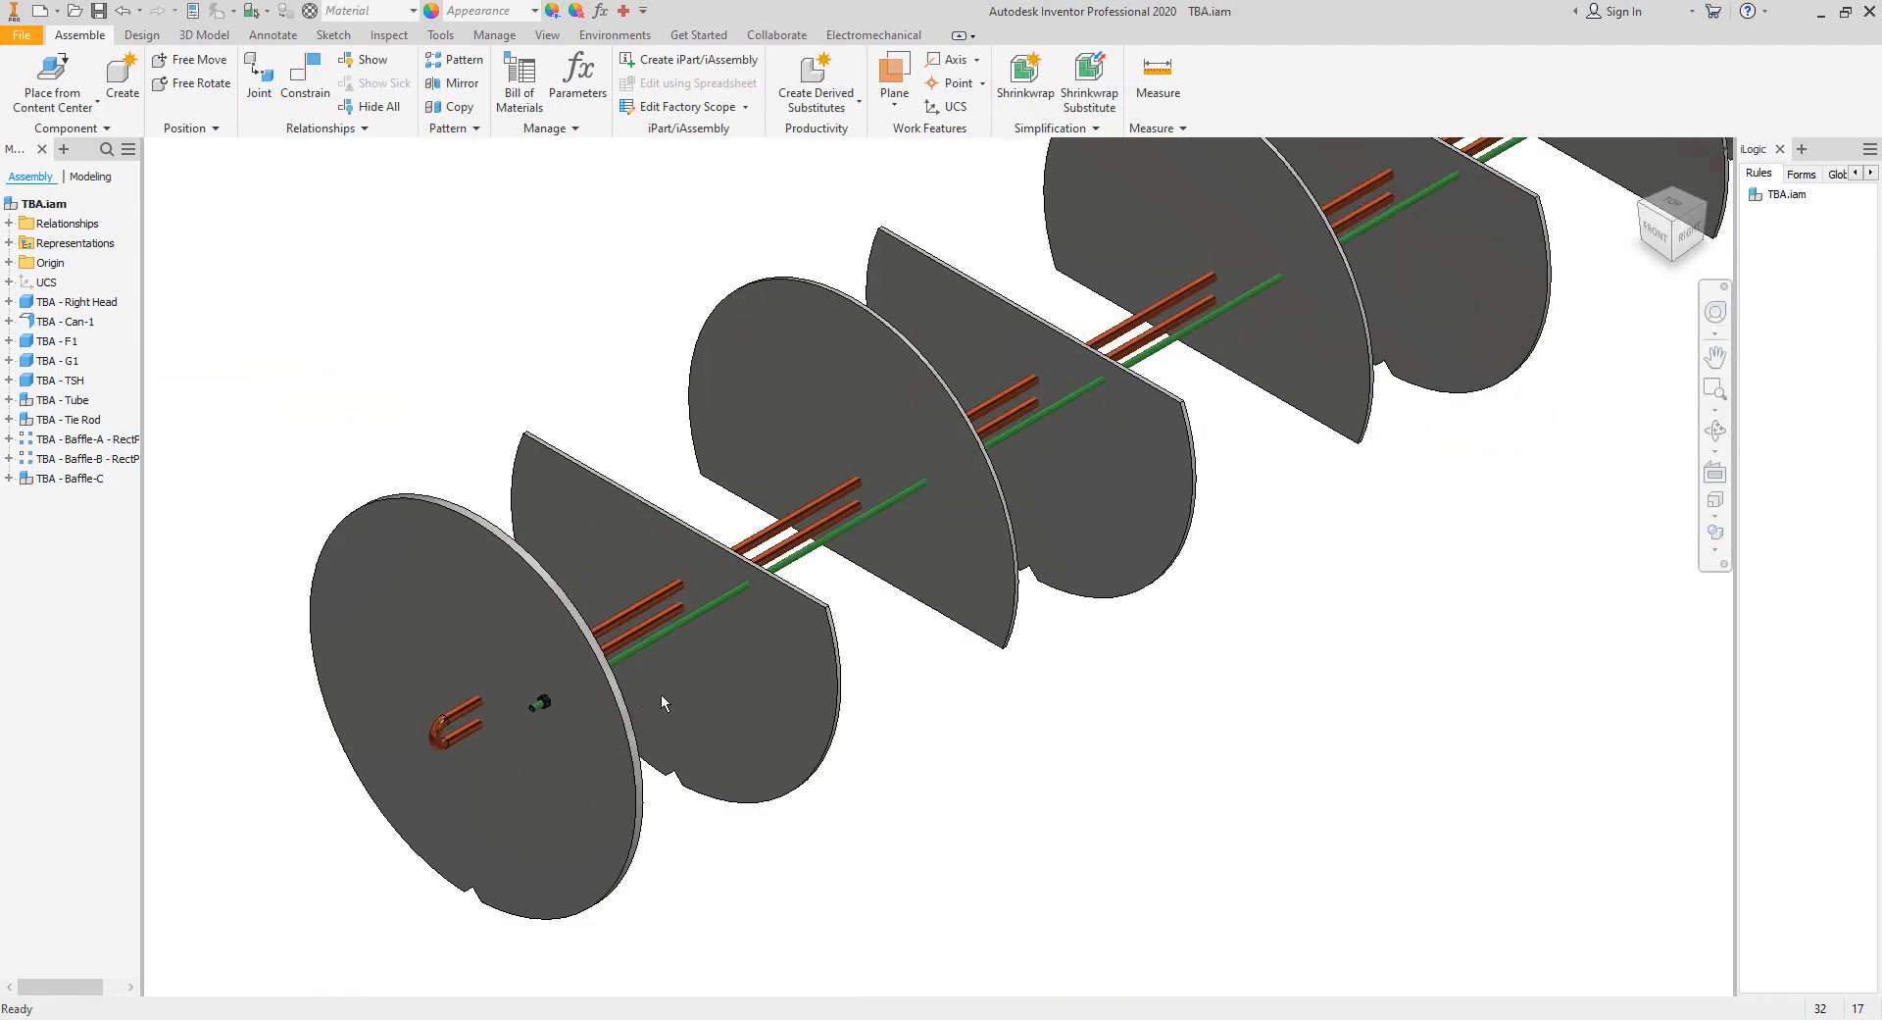
{"action": "left_click", "coordinate": [1688, 233]}
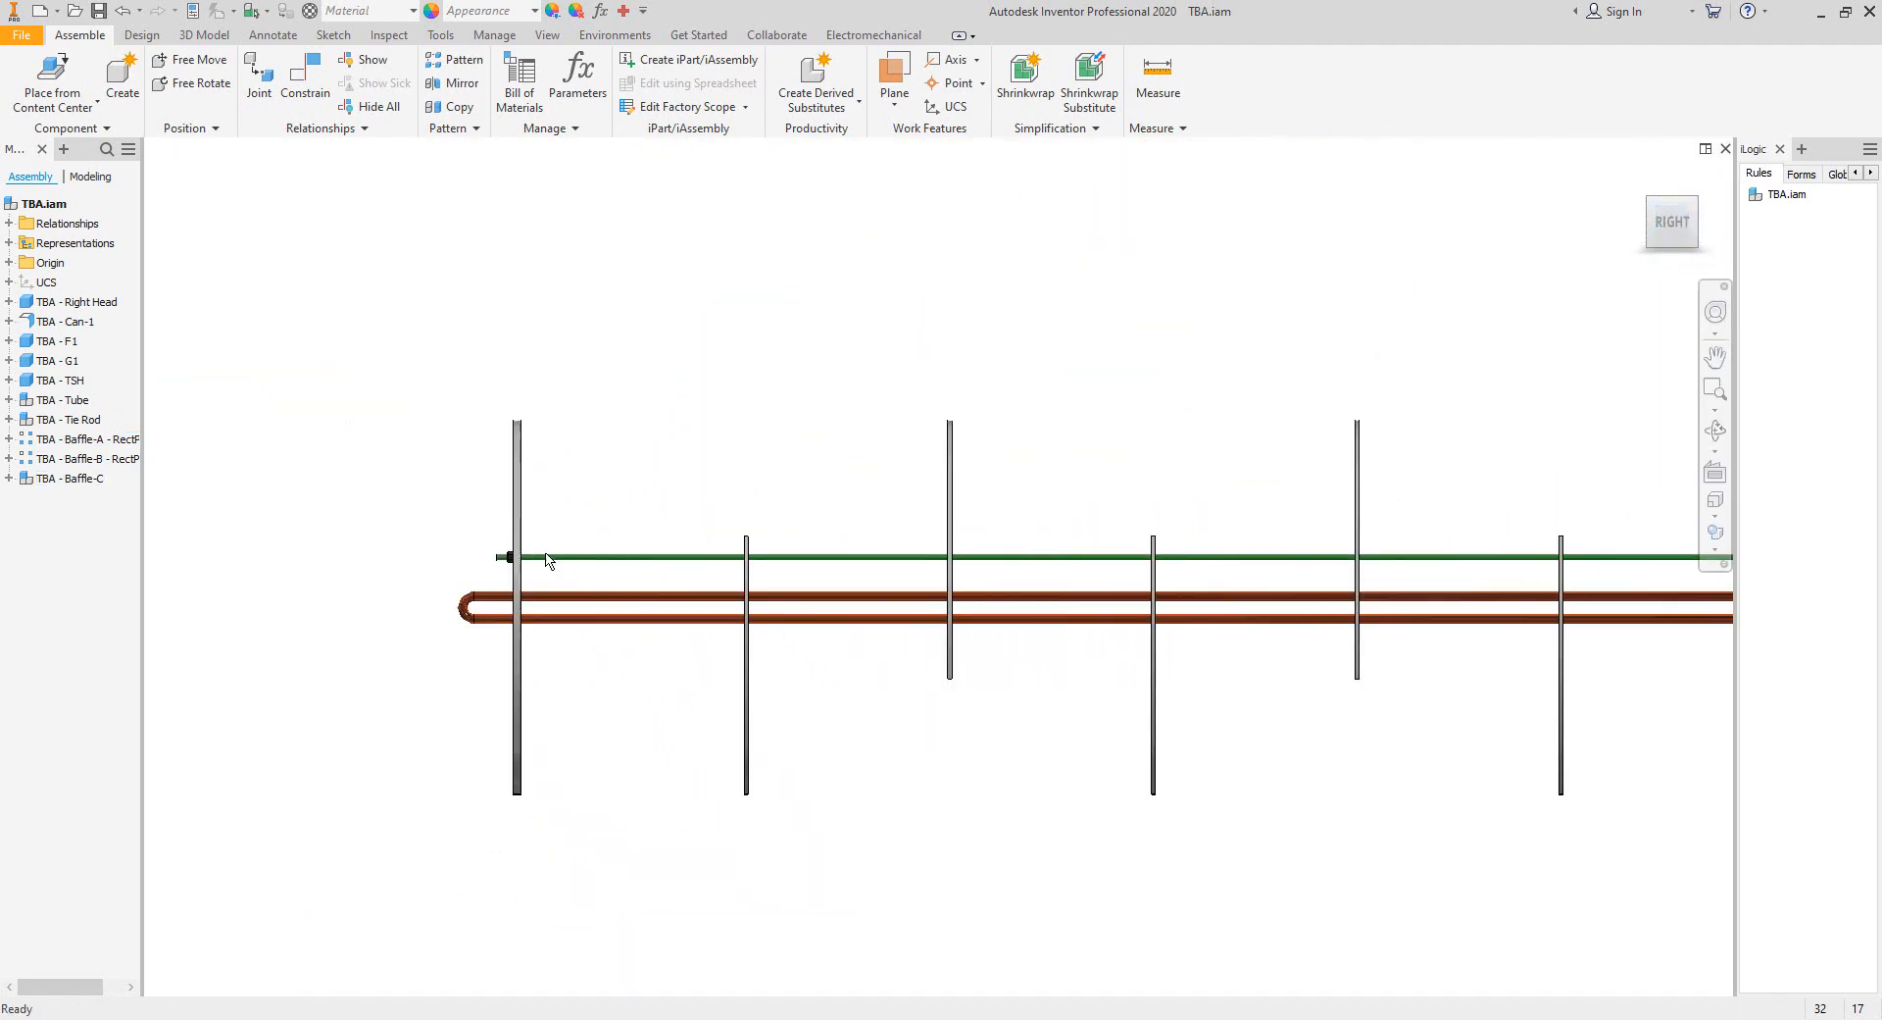
{"action": "scroll", "coordinate": [546, 560], "scroll_direction": "up", "scroll_amount": 10}
{"action": "middle_click_drag", "start_coordinate": [435, 567], "coordinate": [602, 610]}
{"action": "left_click", "coordinate": [769, 600]}
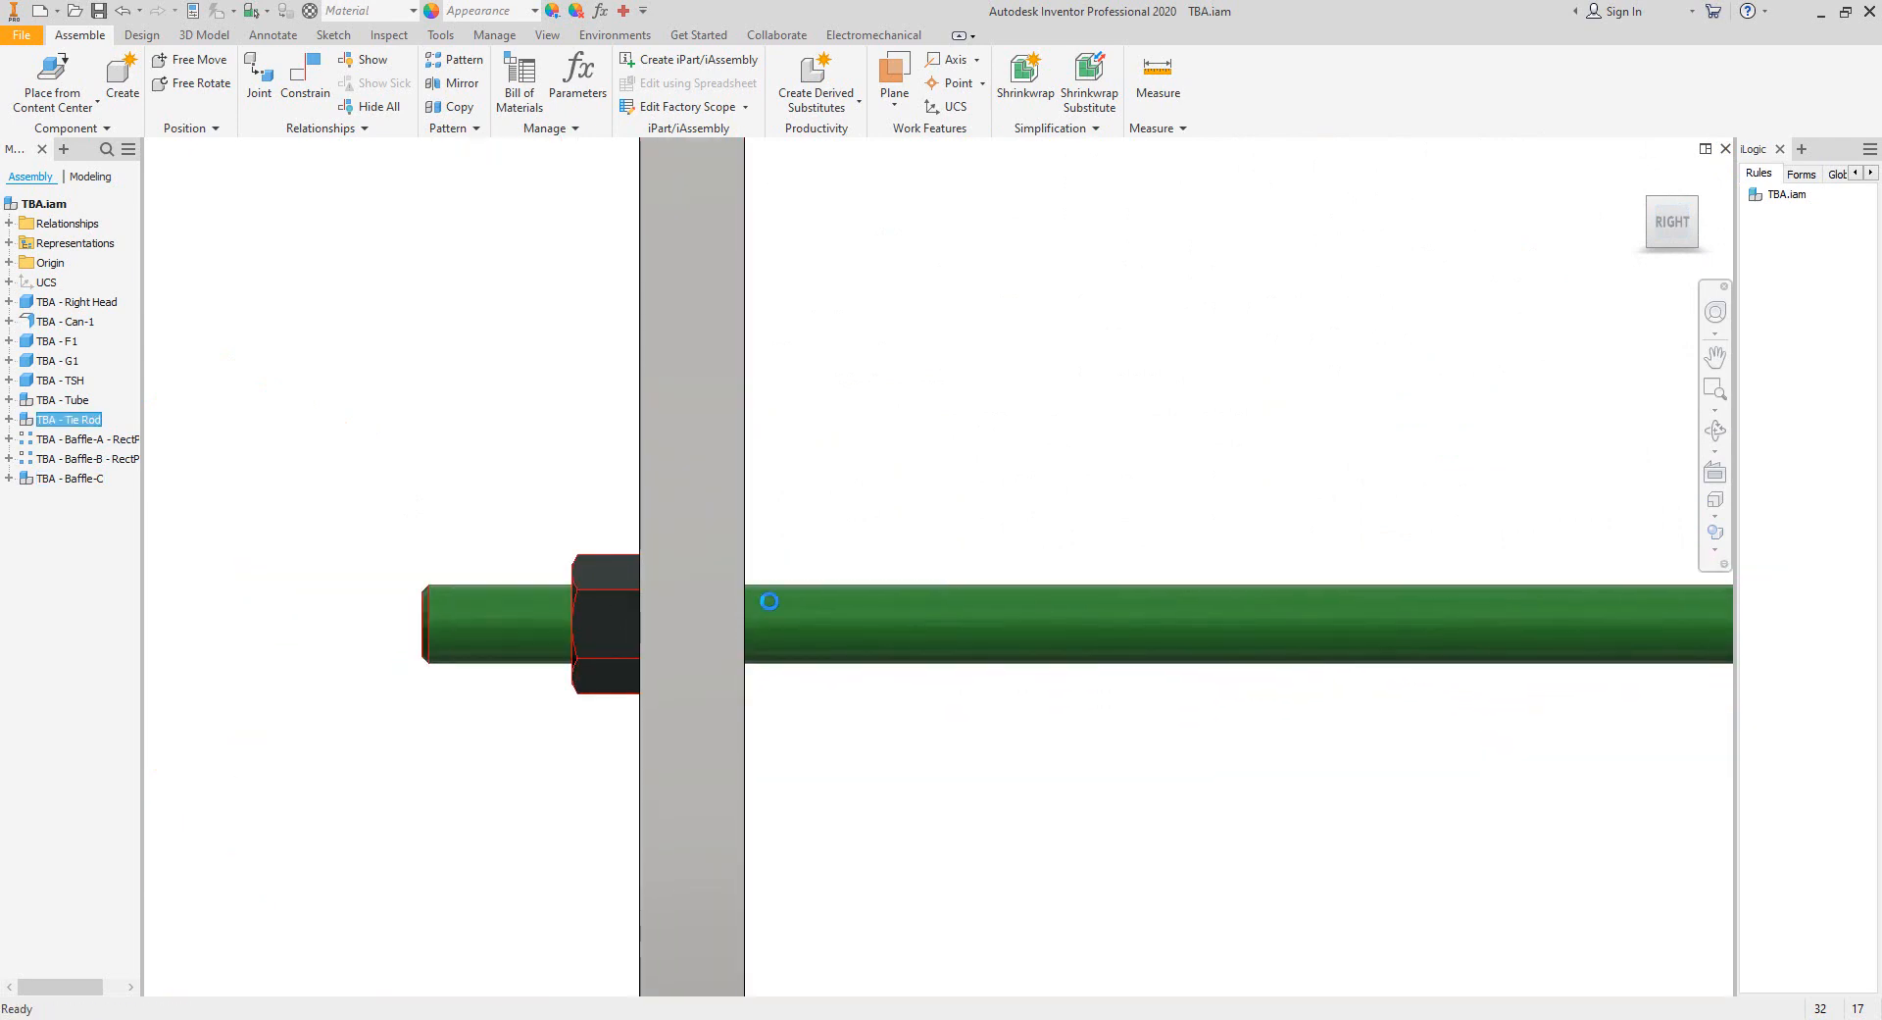
{"action": "scroll", "coordinate": [774, 604], "scroll_direction": "down", "scroll_amount": 3}
{"action": "scroll", "coordinate": [750, 556], "scroll_direction": "up", "scroll_amount": 3}
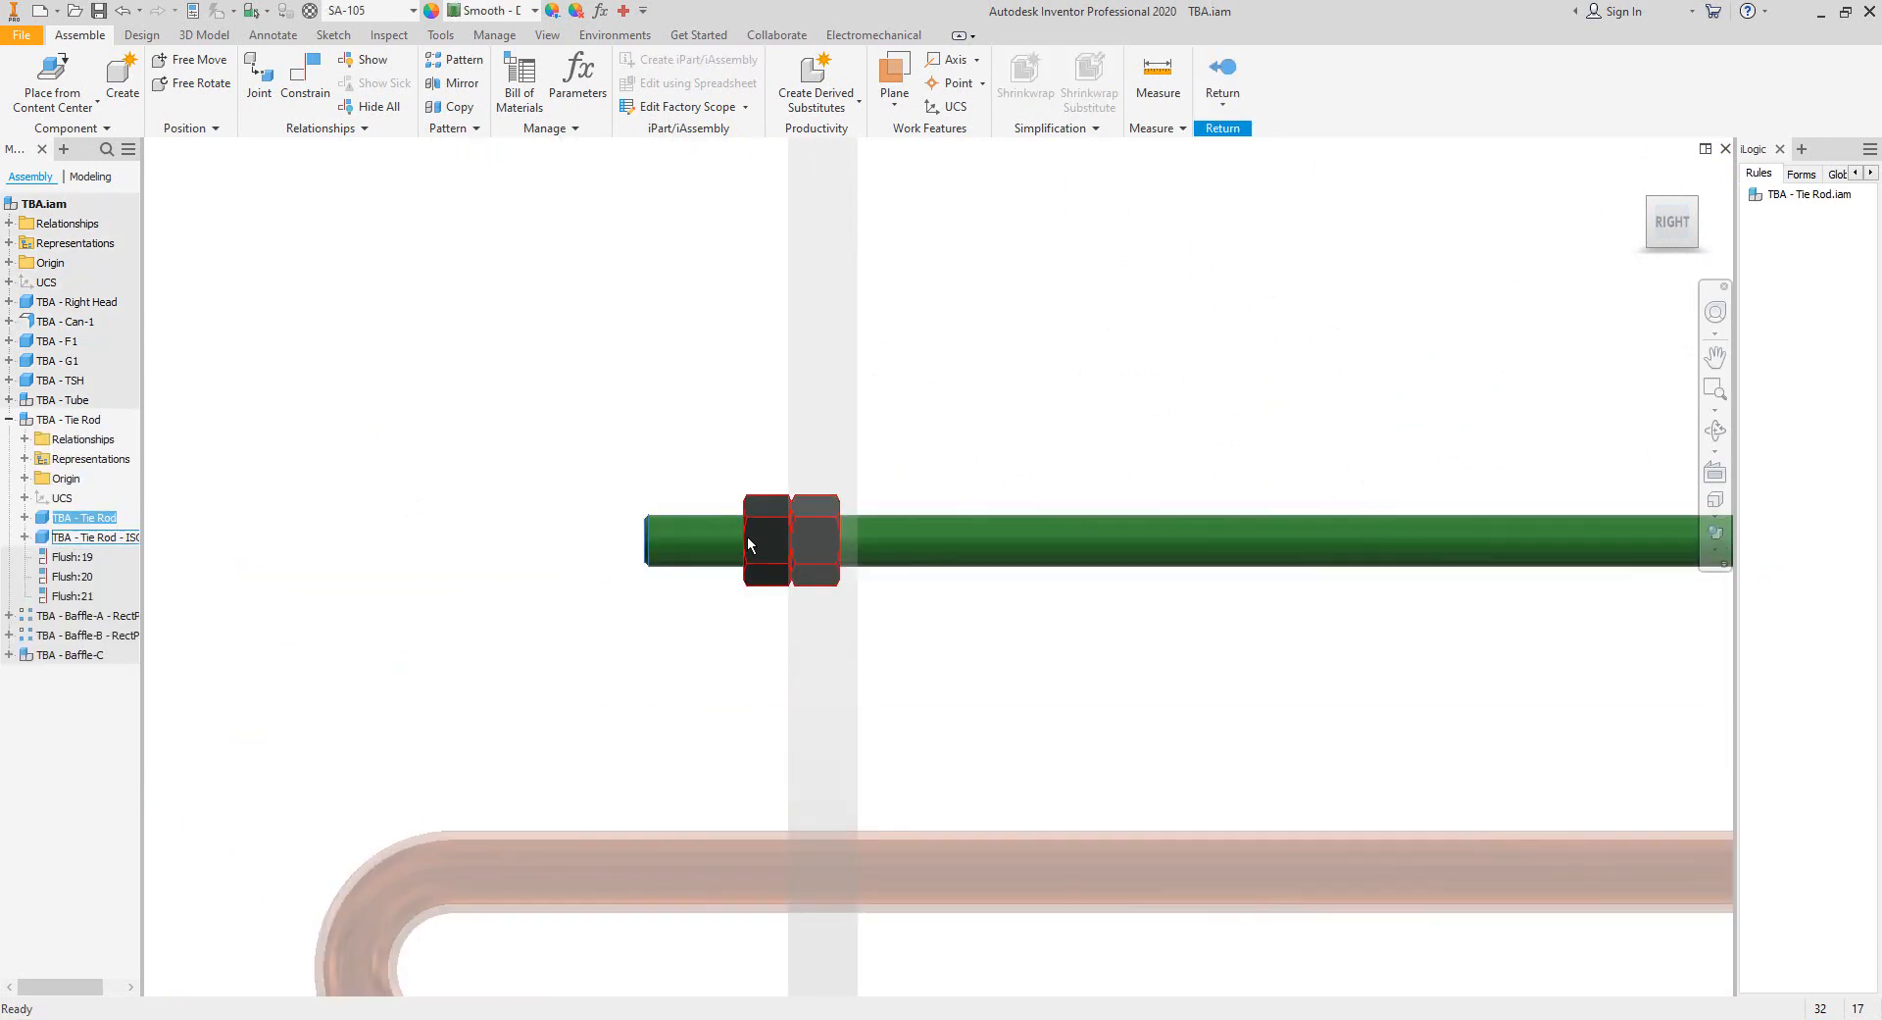
Examine the overlap of the tie rod nuts with Baffle-C and start a measurement at the inner nut.
{"action": "middle_click_drag", "start_coordinate": [747, 546], "coordinate": [952, 545]}
{"action": "scroll", "coordinate": [902, 549], "scroll_direction": "up", "scroll_amount": 3}
{"action": "left_click", "coordinate": [1714, 430]}
{"action": "scroll", "coordinate": [1175, 573], "scroll_direction": "down", "scroll_amount": 2}
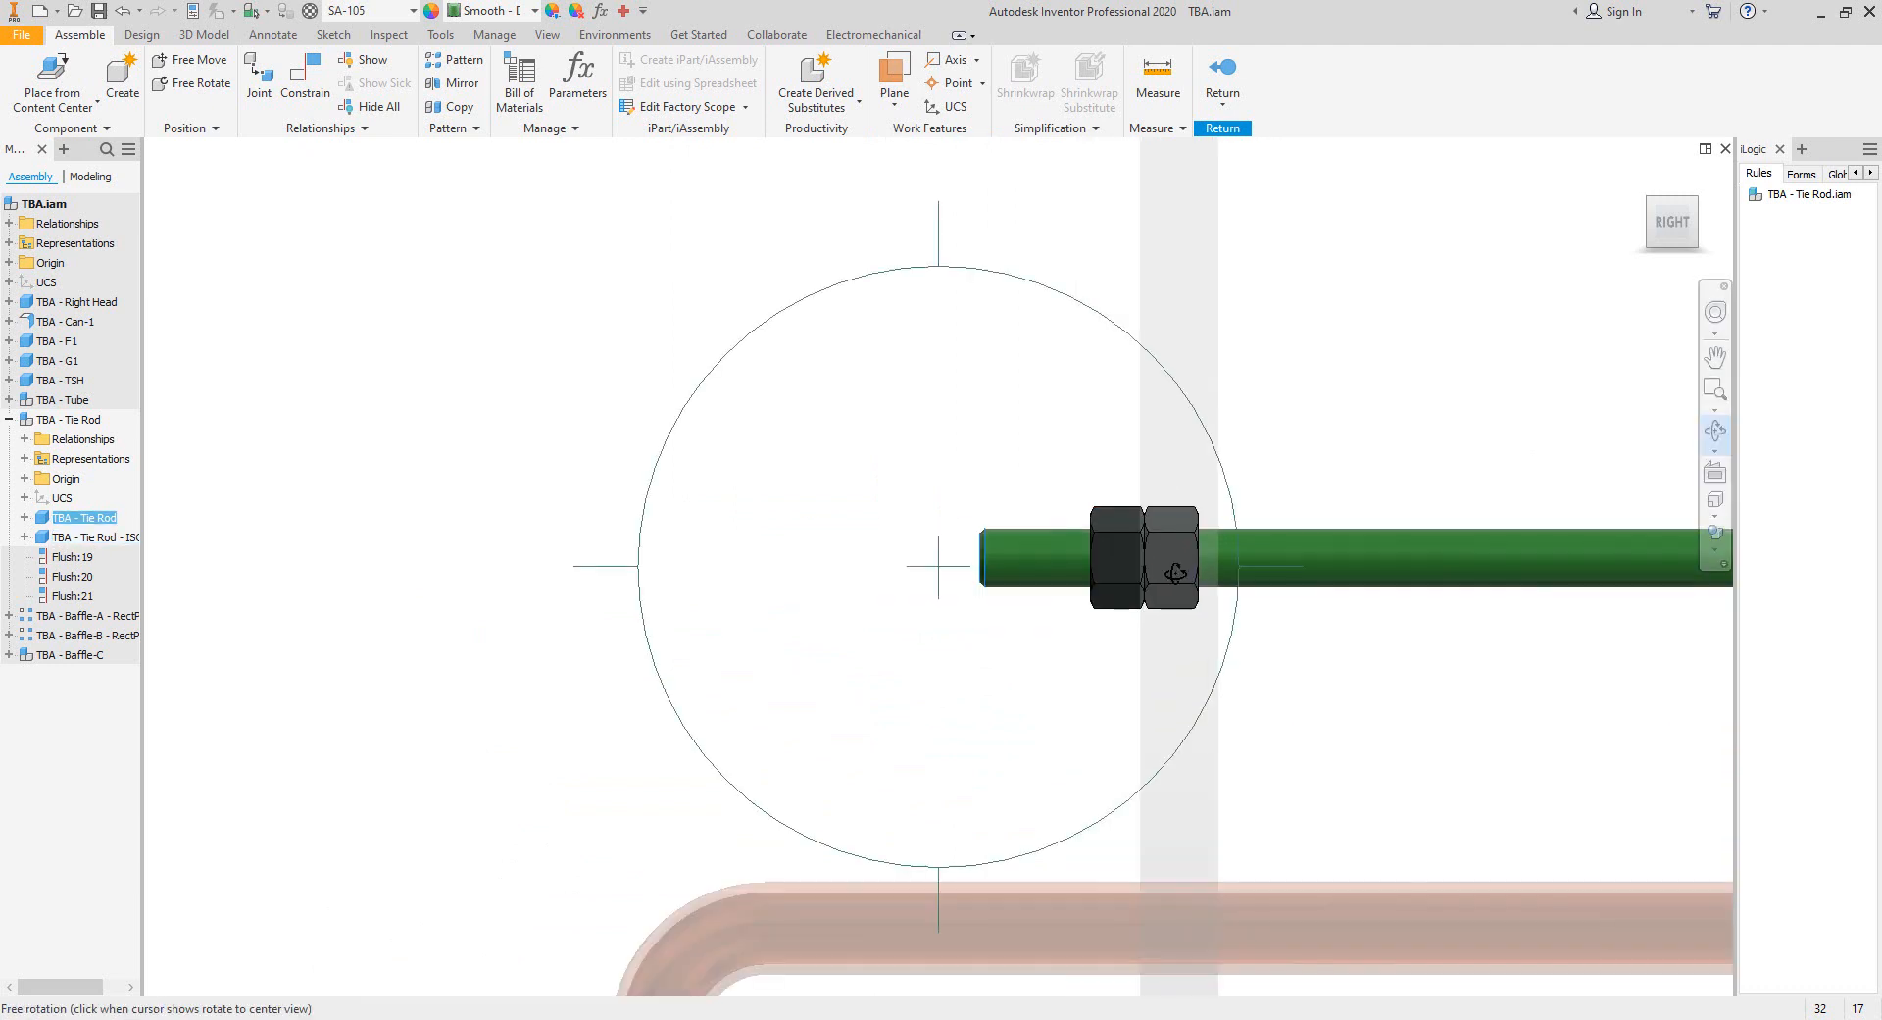
{"action": "left_click_drag", "start_coordinate": [1176, 573], "coordinate": [1105, 500]}
{"action": "key", "text": "Escape"}
{"action": "left_click", "coordinate": [389, 35]}
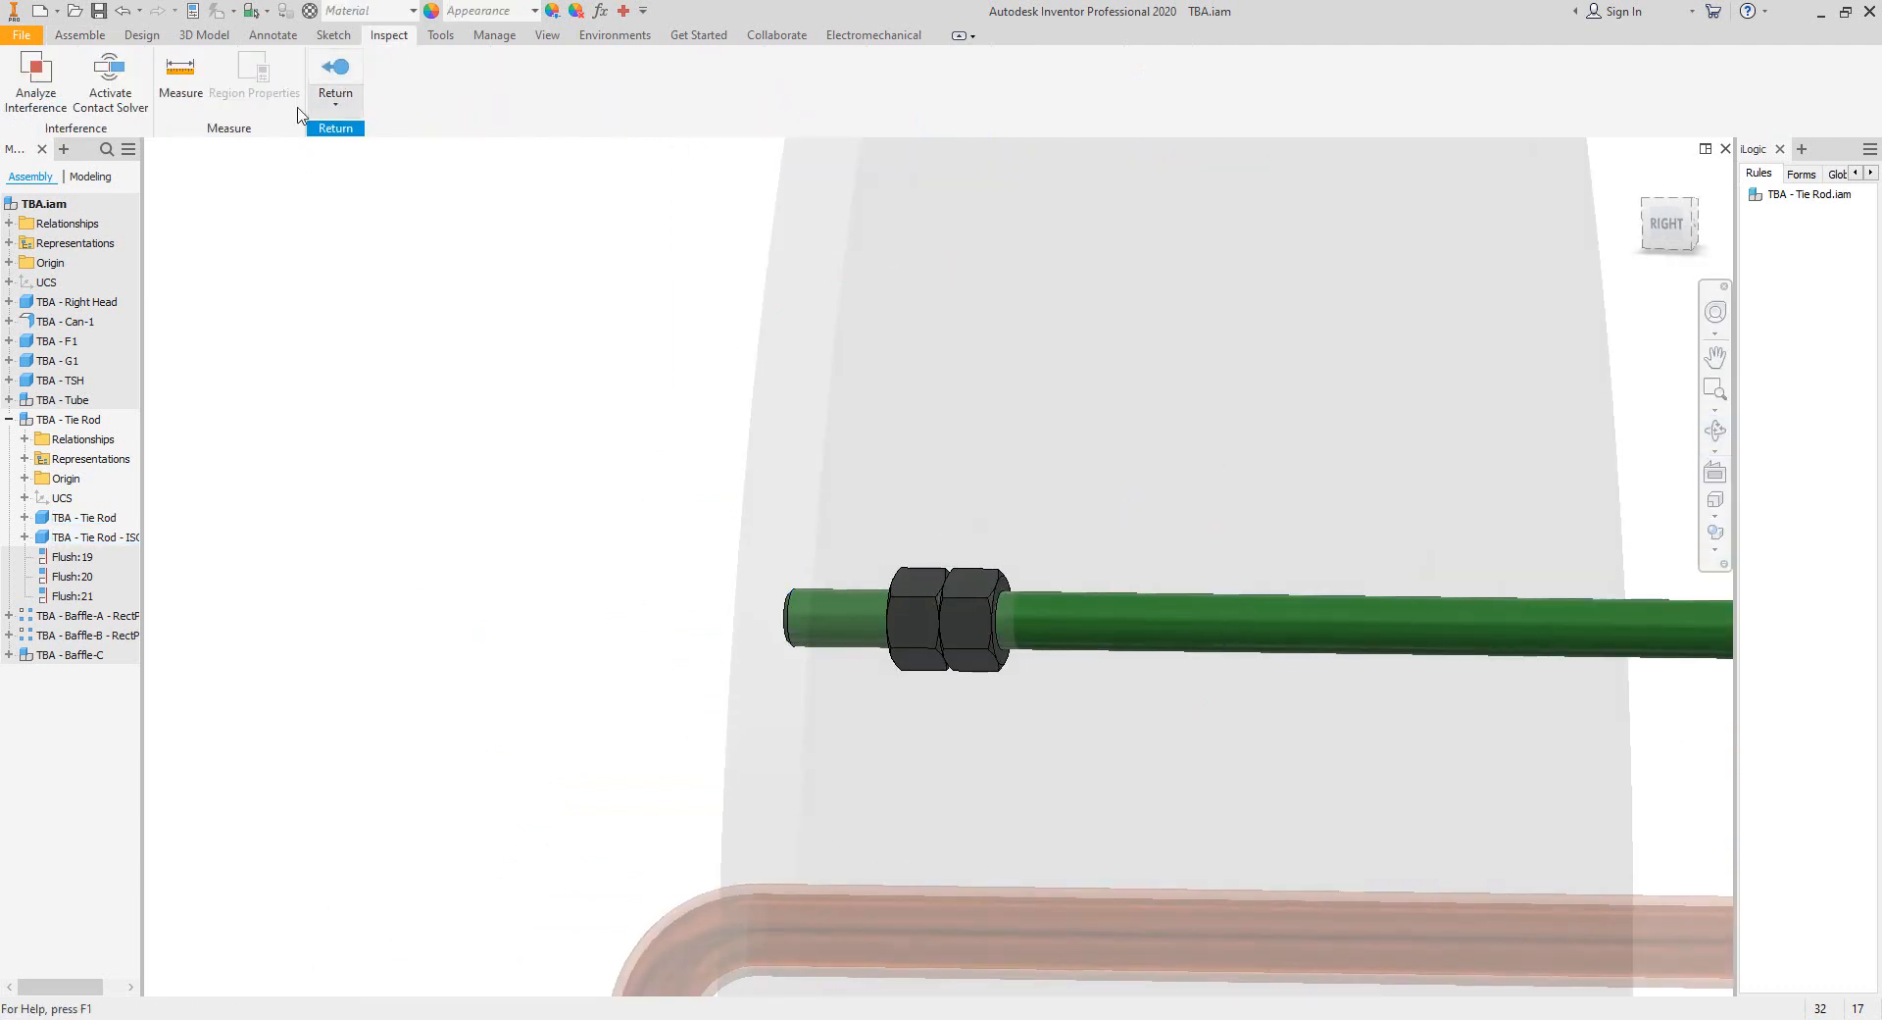
{"action": "scroll", "coordinate": [1009, 608], "scroll_direction": "up", "scroll_amount": 5}
{"action": "left_click", "coordinate": [182, 79]}
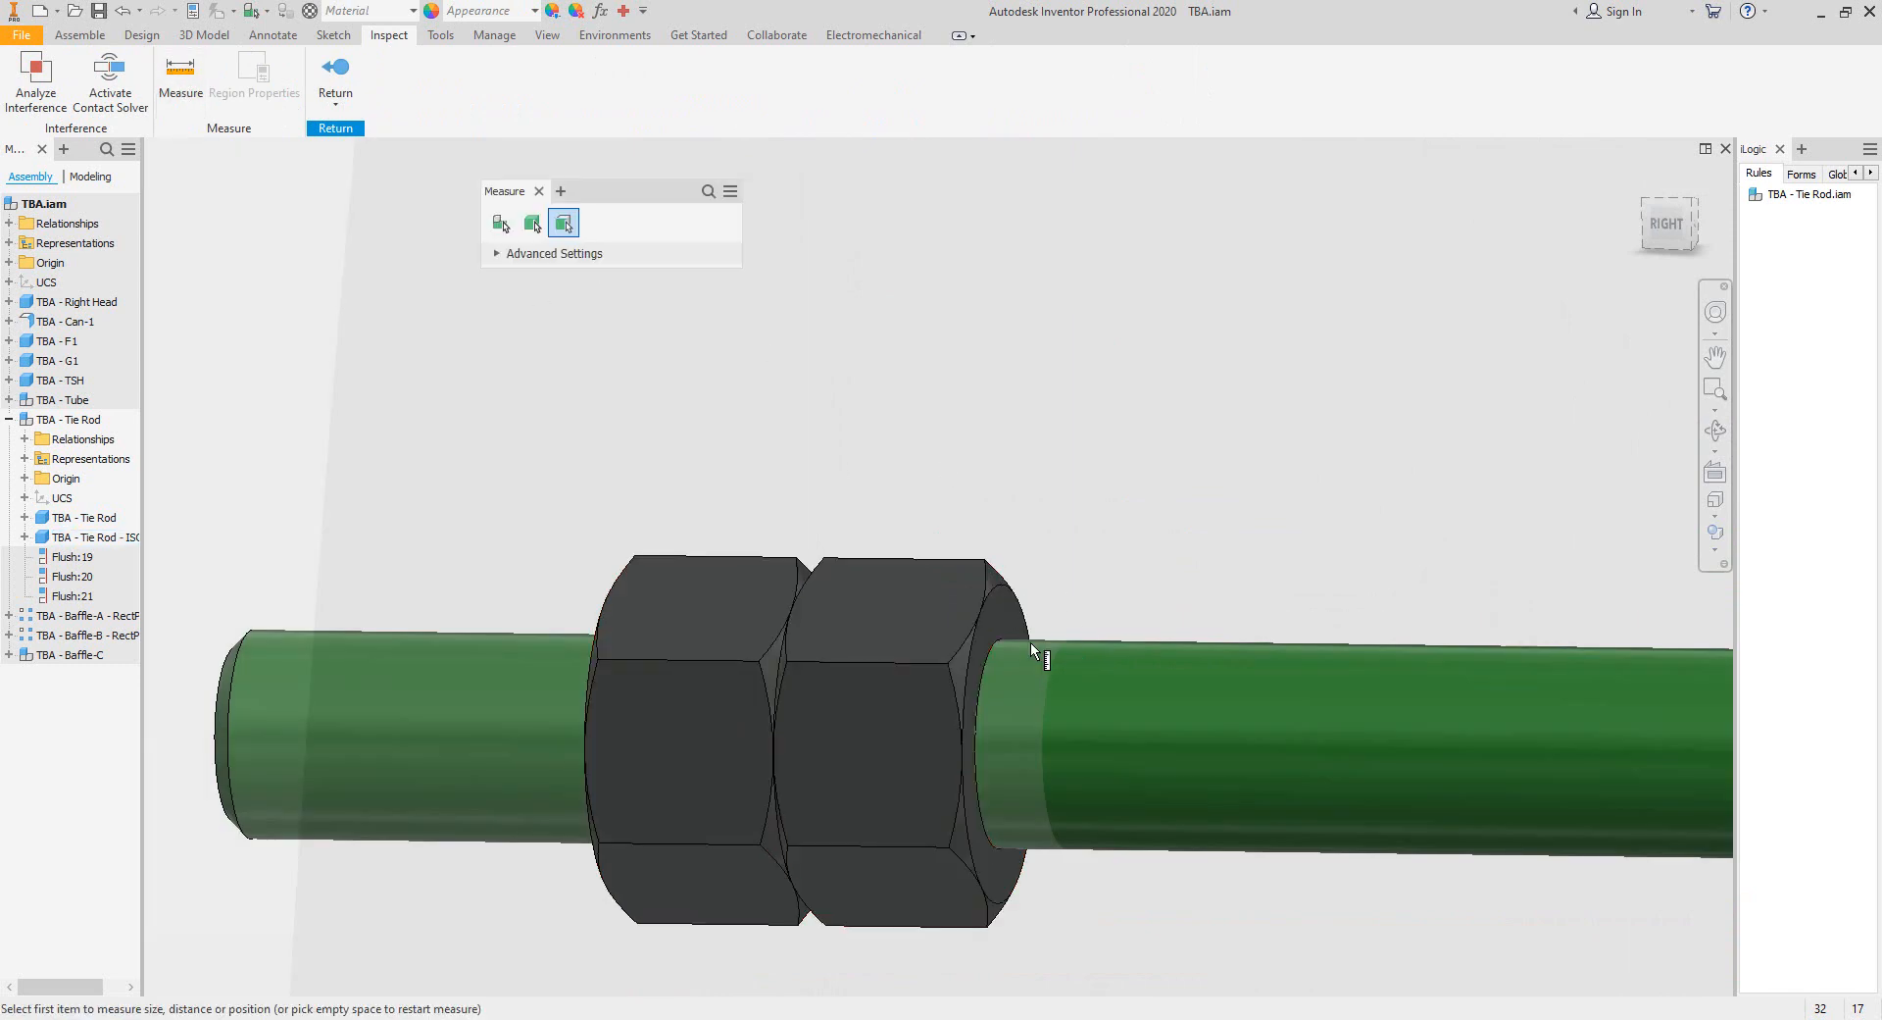
{"action": "right_click", "coordinate": [1004, 620]}
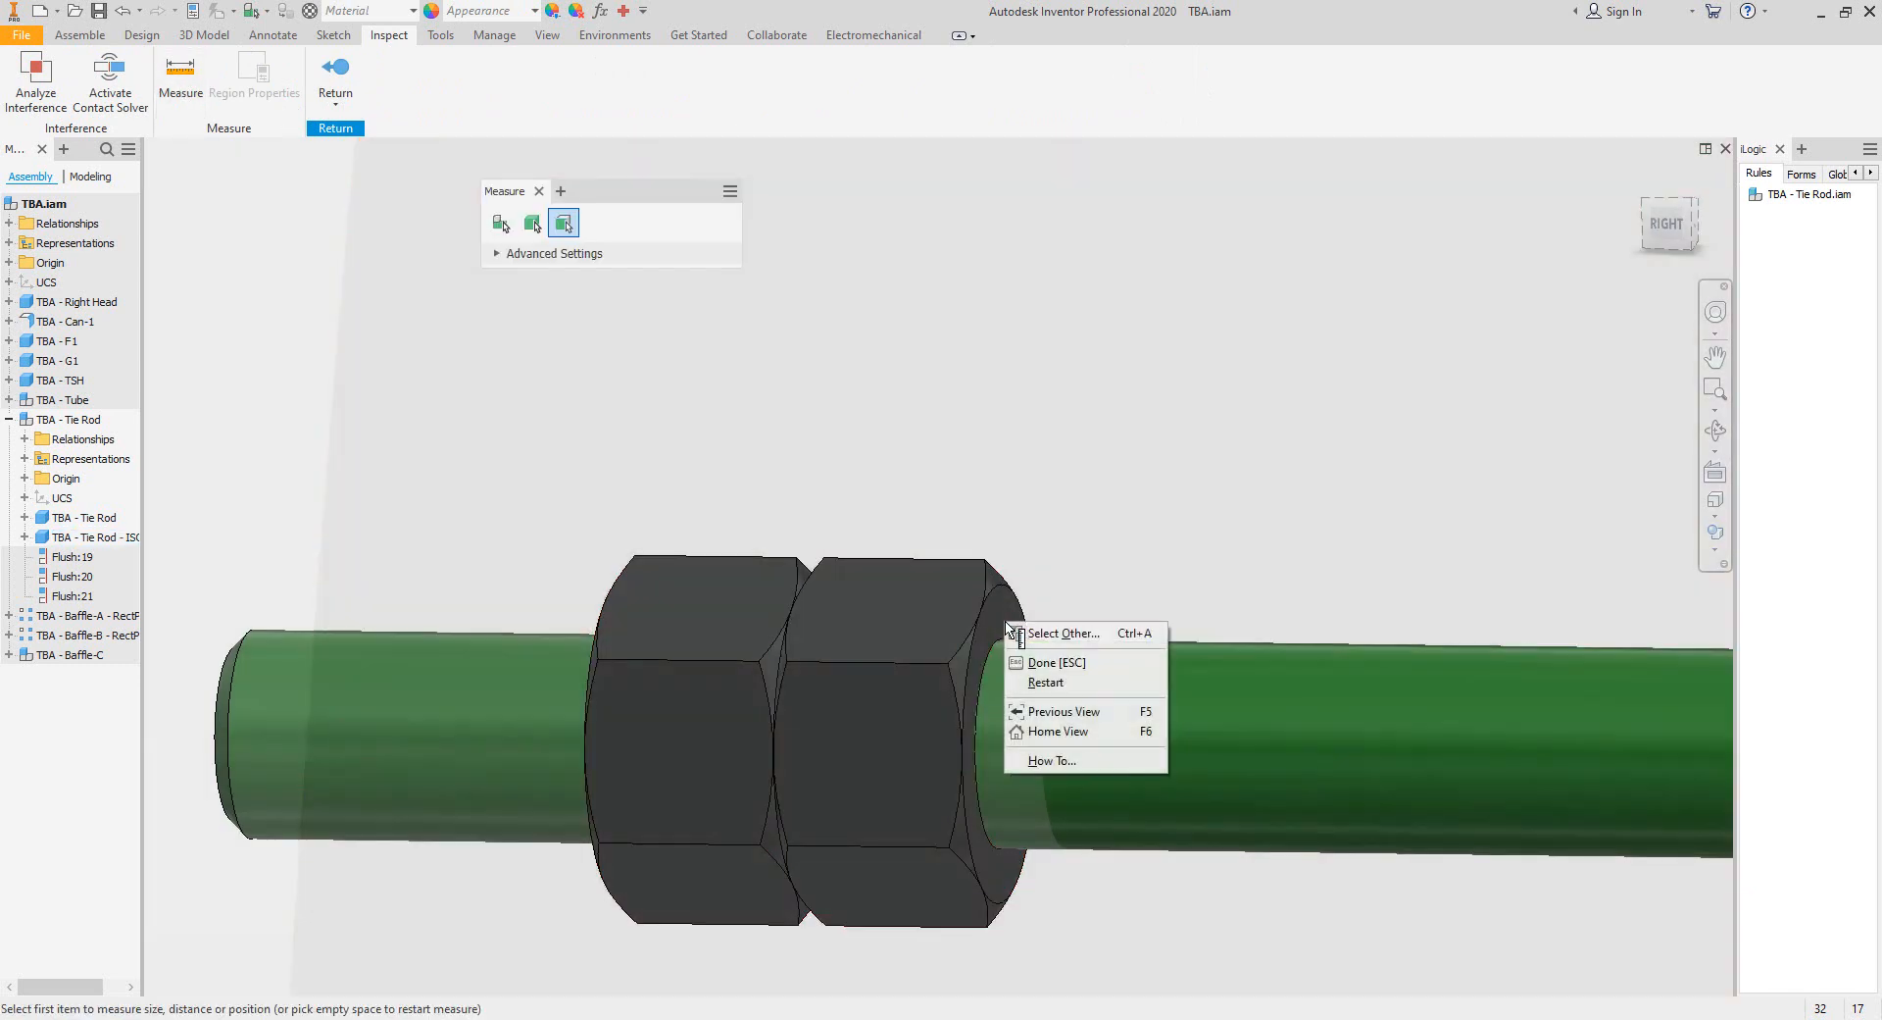
{"action": "left_click", "coordinate": [1054, 636]}
{"action": "scroll", "coordinate": [1667, 491], "scroll_direction": "down", "scroll_amount": 6}
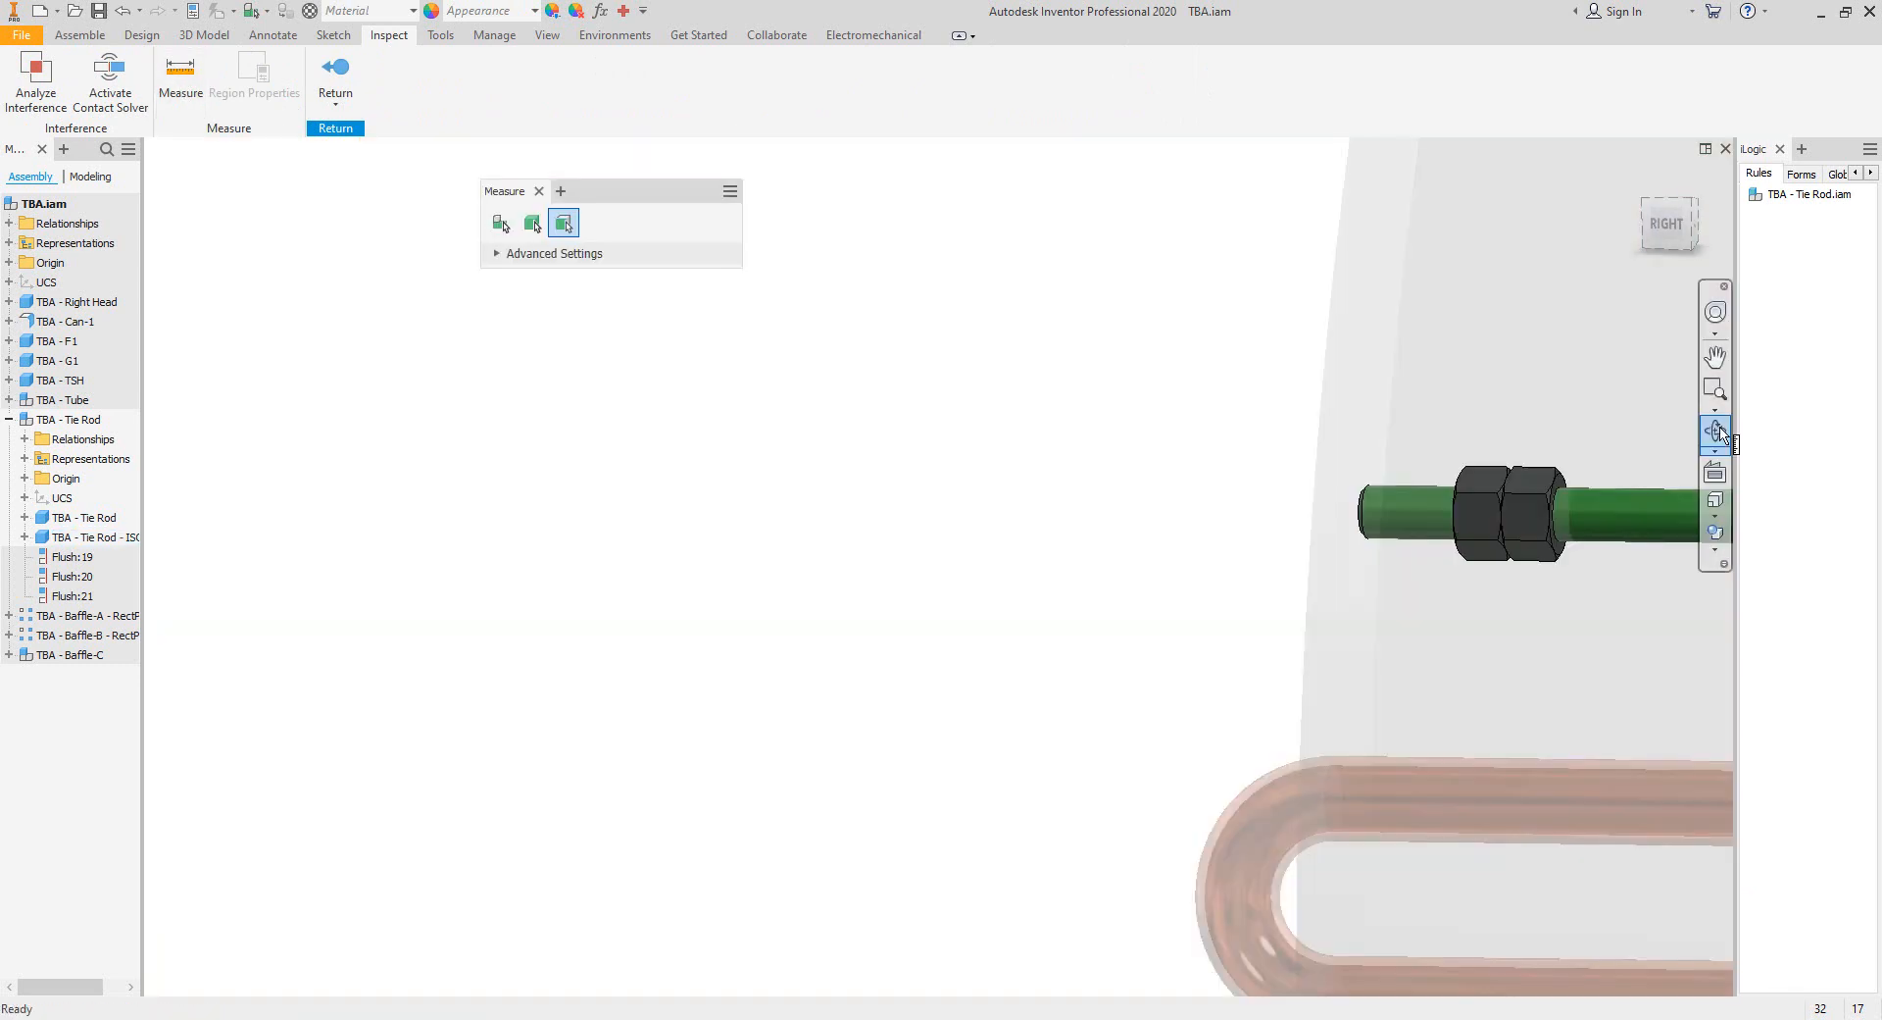
Measure from the tie rod's end face to Baffle-C's outer face, and return to the top-level assembly.
{"action": "left_click", "coordinate": [1715, 429]}
{"action": "left_click_drag", "start_coordinate": [1013, 601], "coordinate": [958, 542]}
{"action": "right_click", "coordinate": [981, 517]}
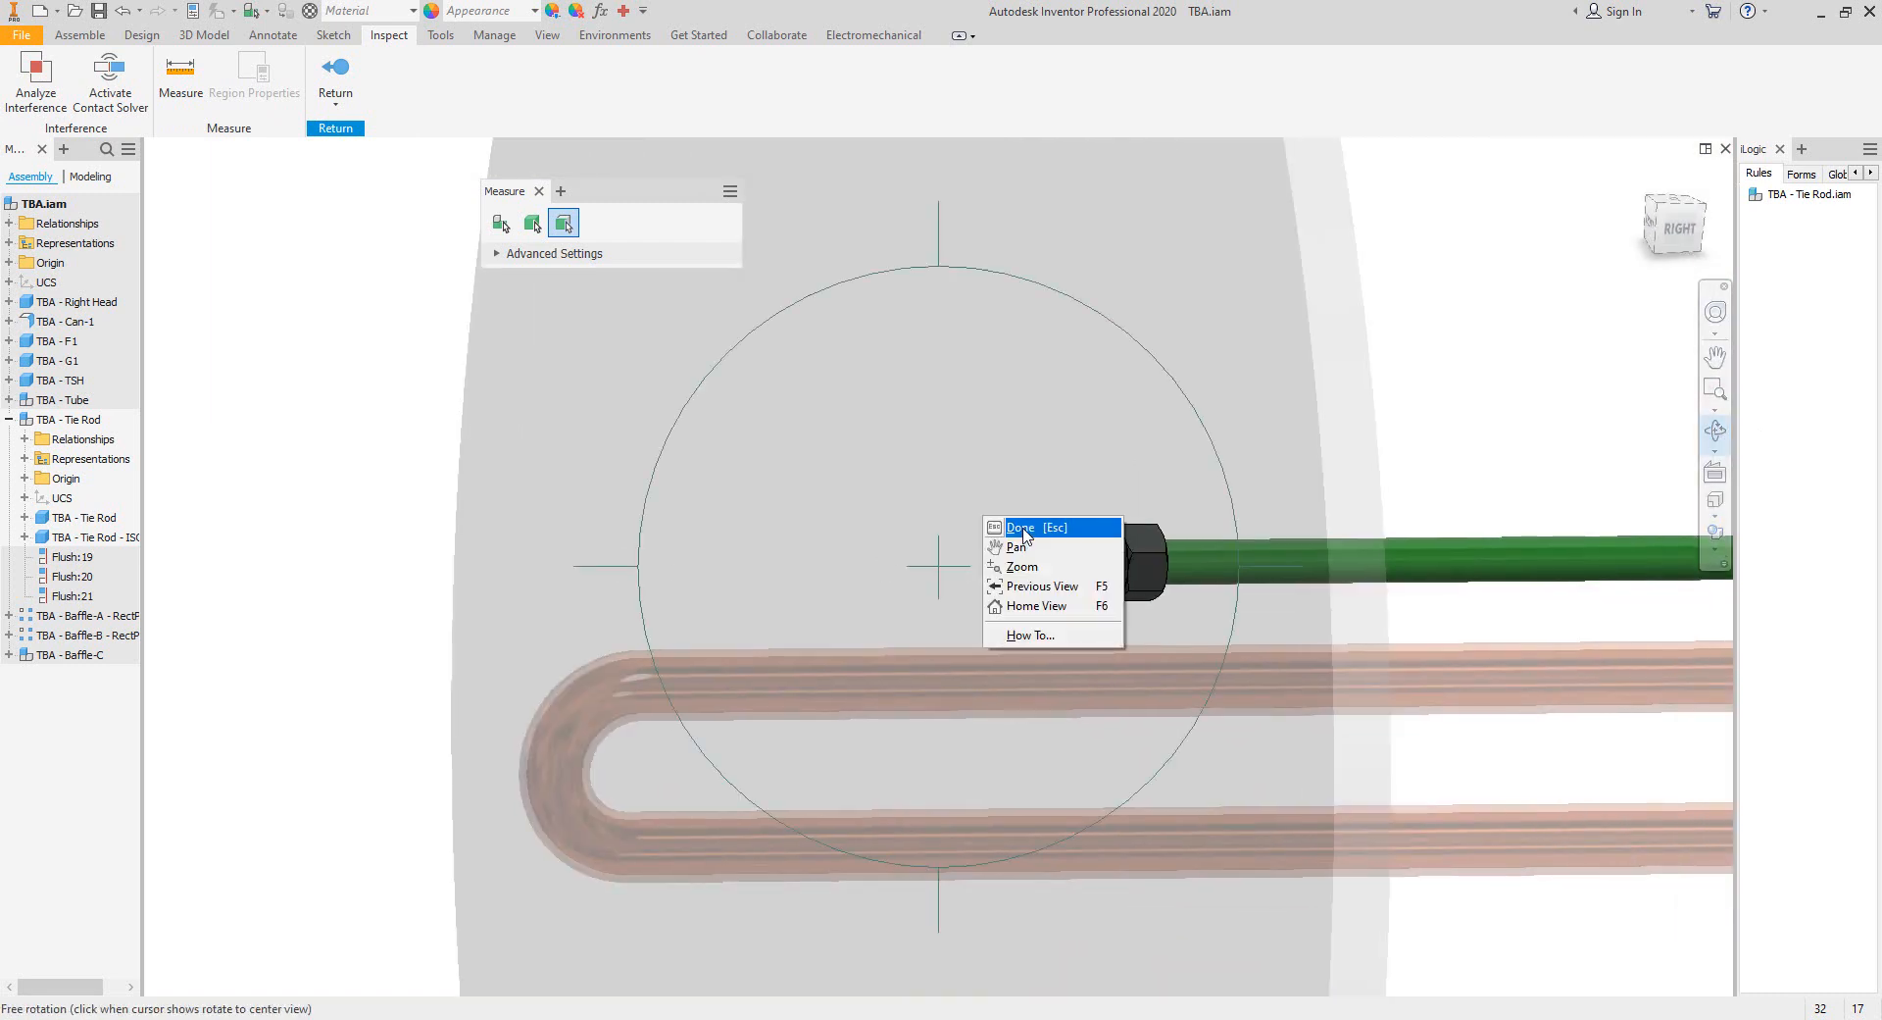
{"action": "left_click", "coordinate": [990, 561]}
{"action": "left_click", "coordinate": [940, 535]}
{"action": "scroll", "coordinate": [1427, 474], "scroll_direction": "down", "scroll_amount": 5}
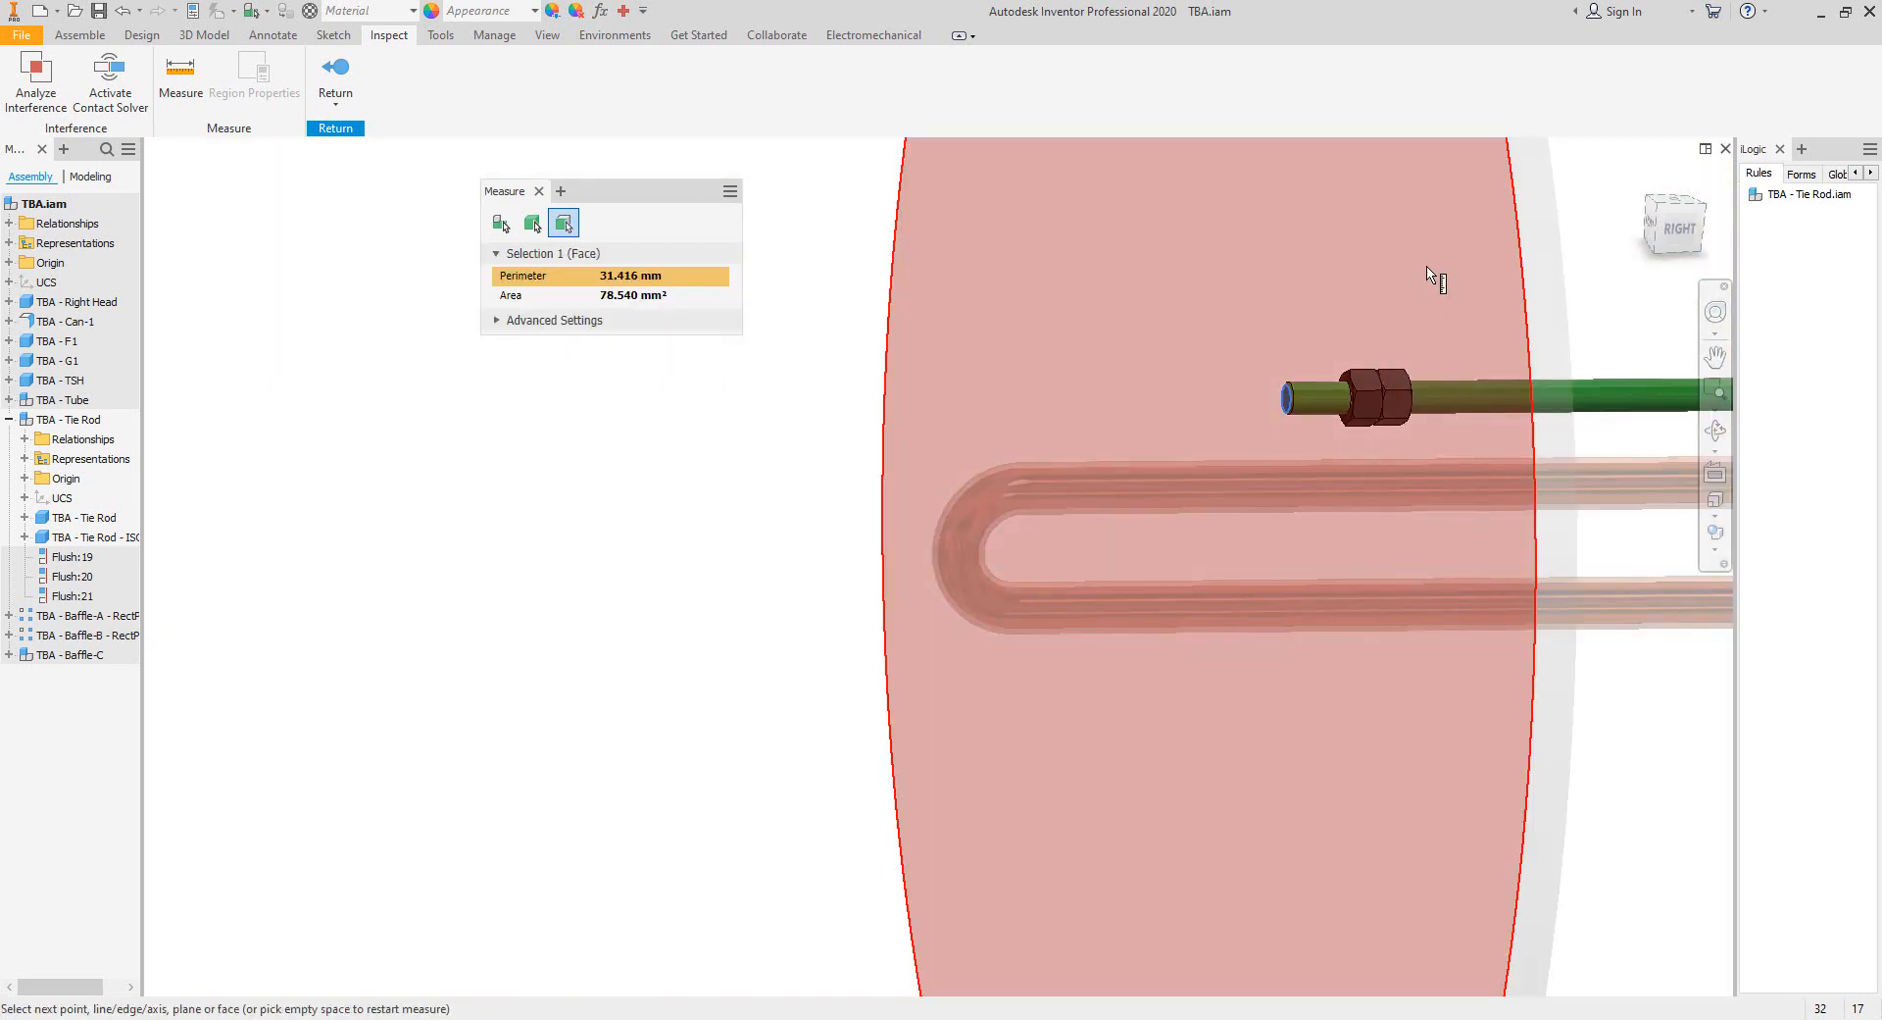
{"action": "left_click", "coordinate": [1428, 270]}
{"action": "left_click", "coordinate": [539, 191]}
{"action": "scroll", "coordinate": [710, 474], "scroll_direction": "down", "scroll_amount": 3}
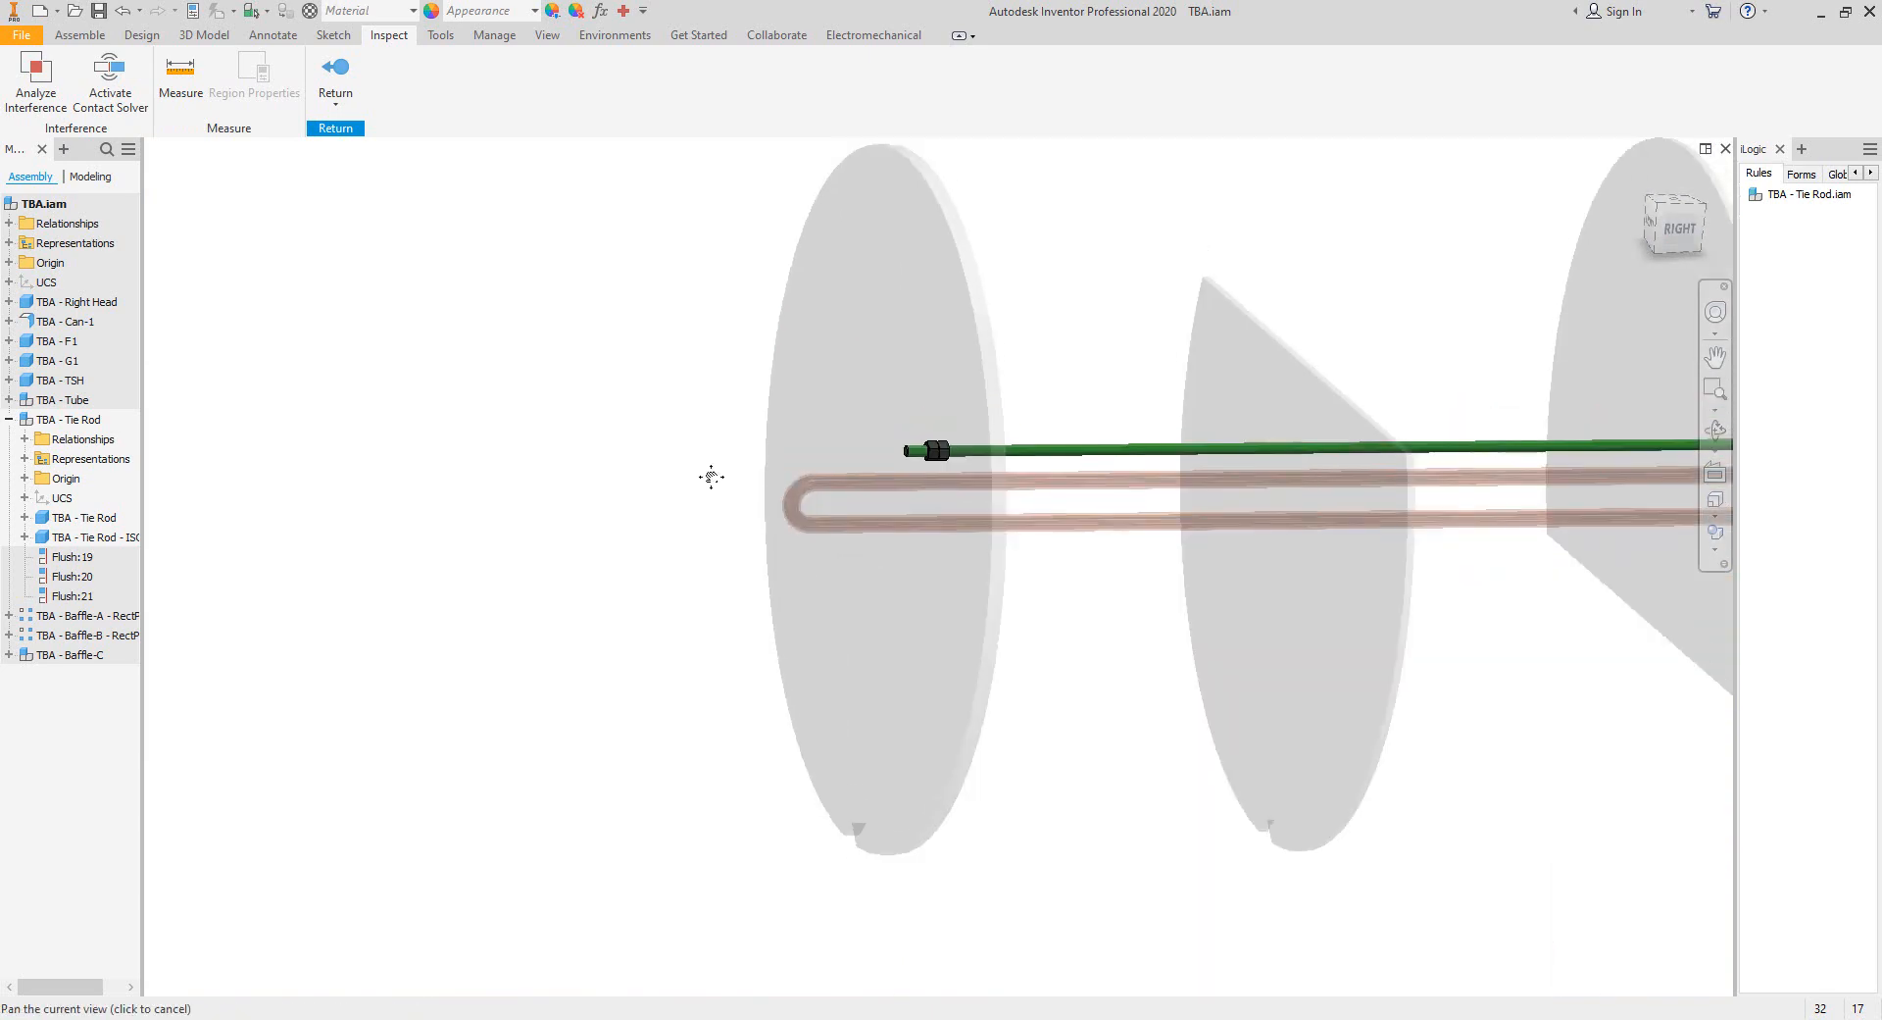
{"action": "left_click", "coordinate": [335, 74]}
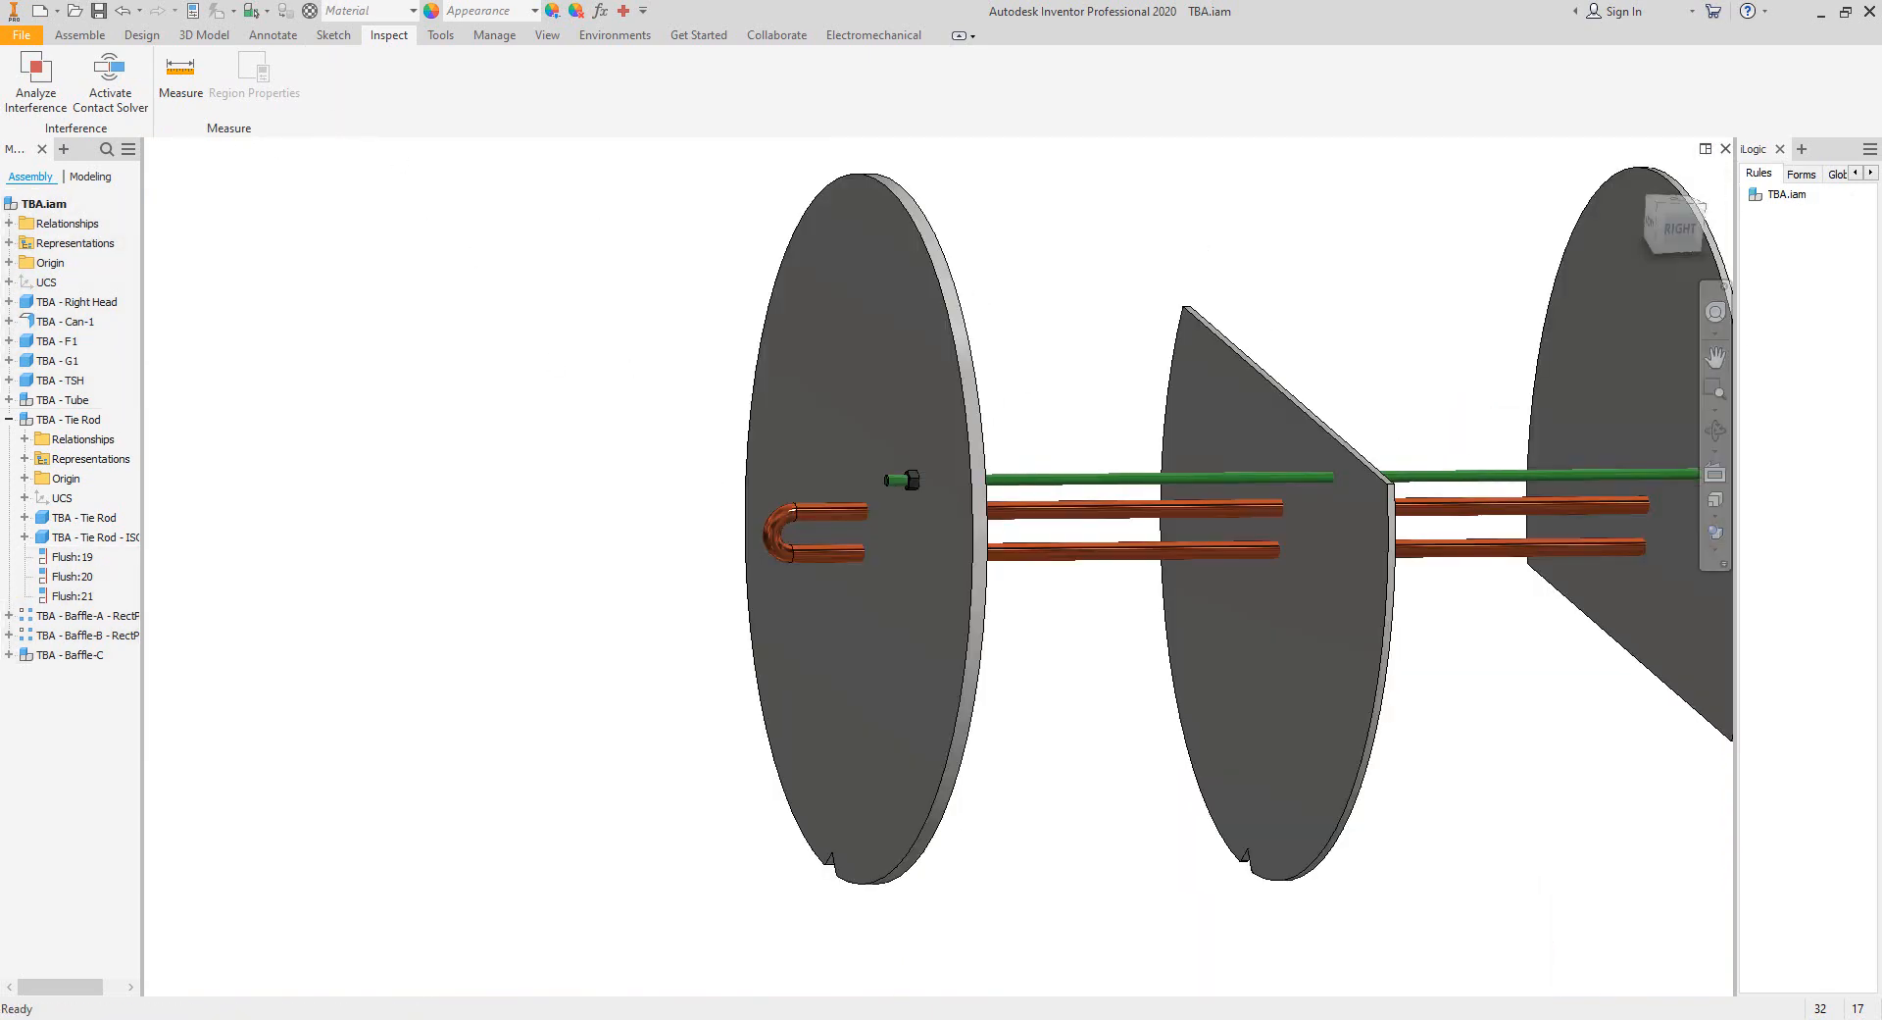
{"action": "left_click", "coordinate": [1676, 225]}
In Static Equipment Generator, set the tie rod's Nut Offset to 33 mm and save it.
{"action": "key", "text": "alt+Tab"}
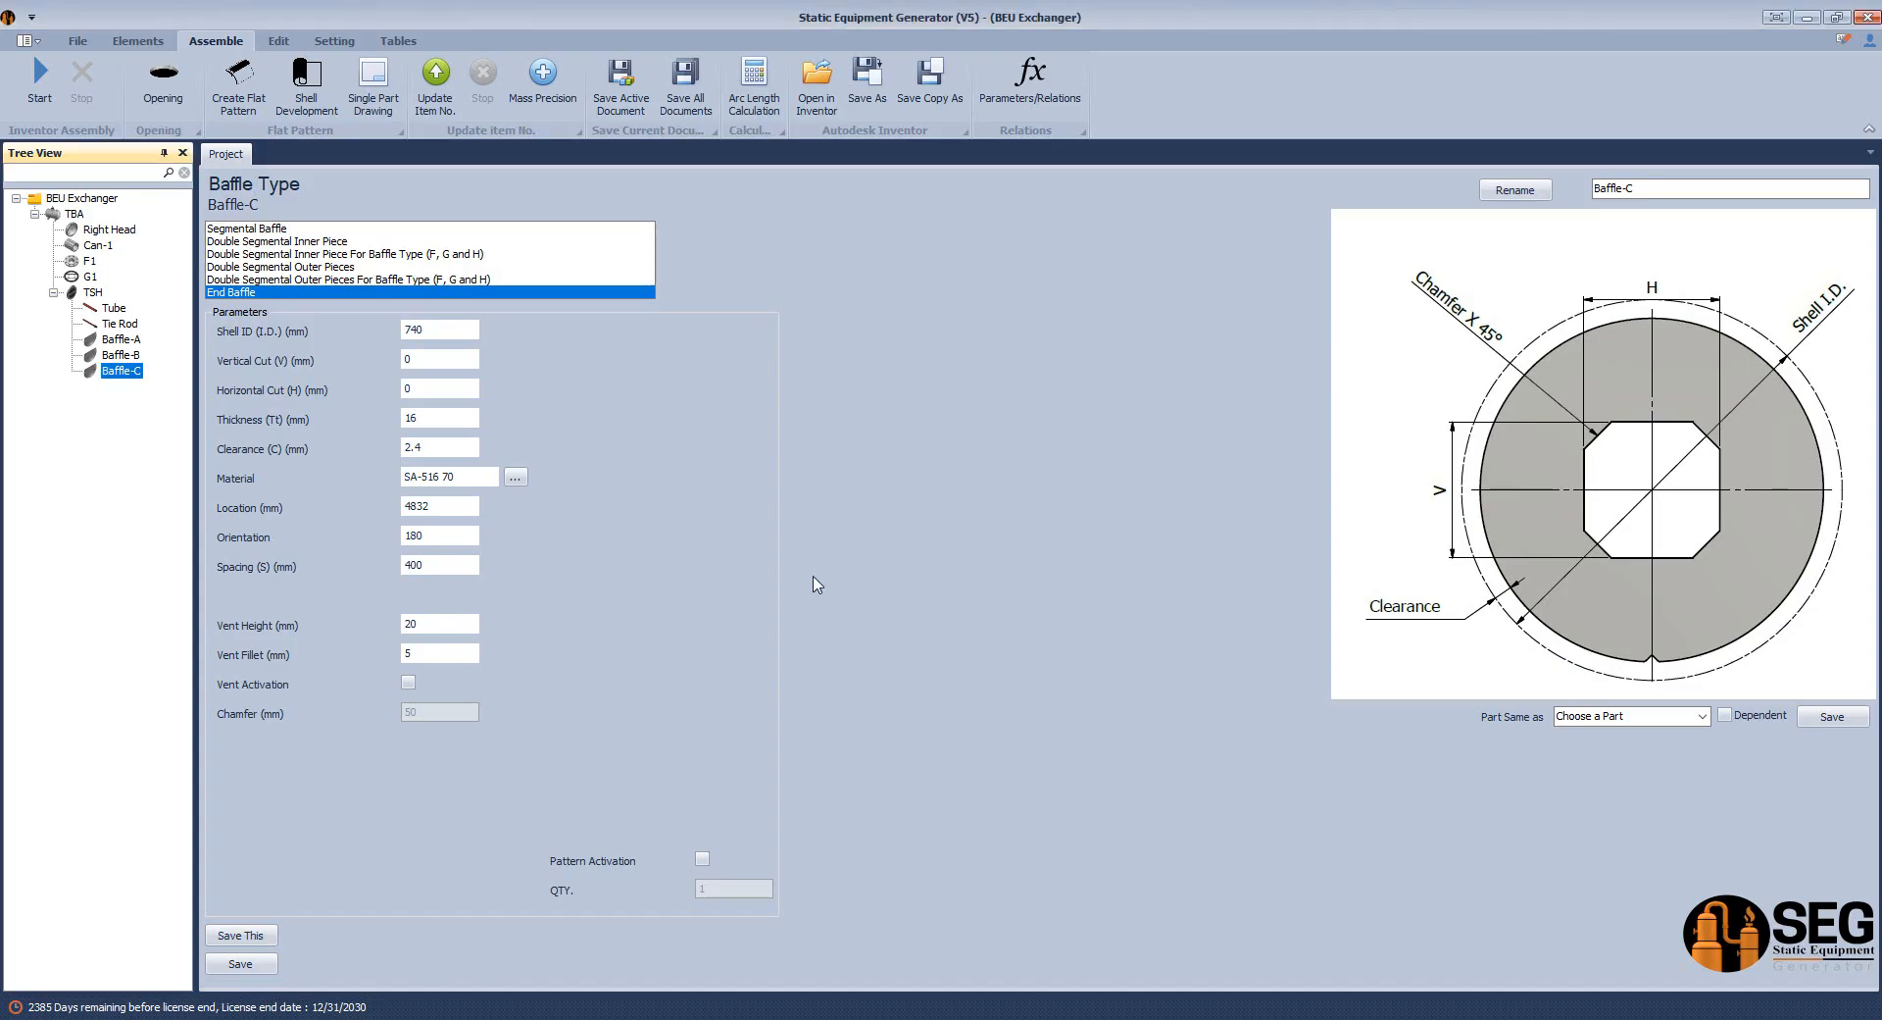
{"action": "left_click", "coordinate": [116, 325]}
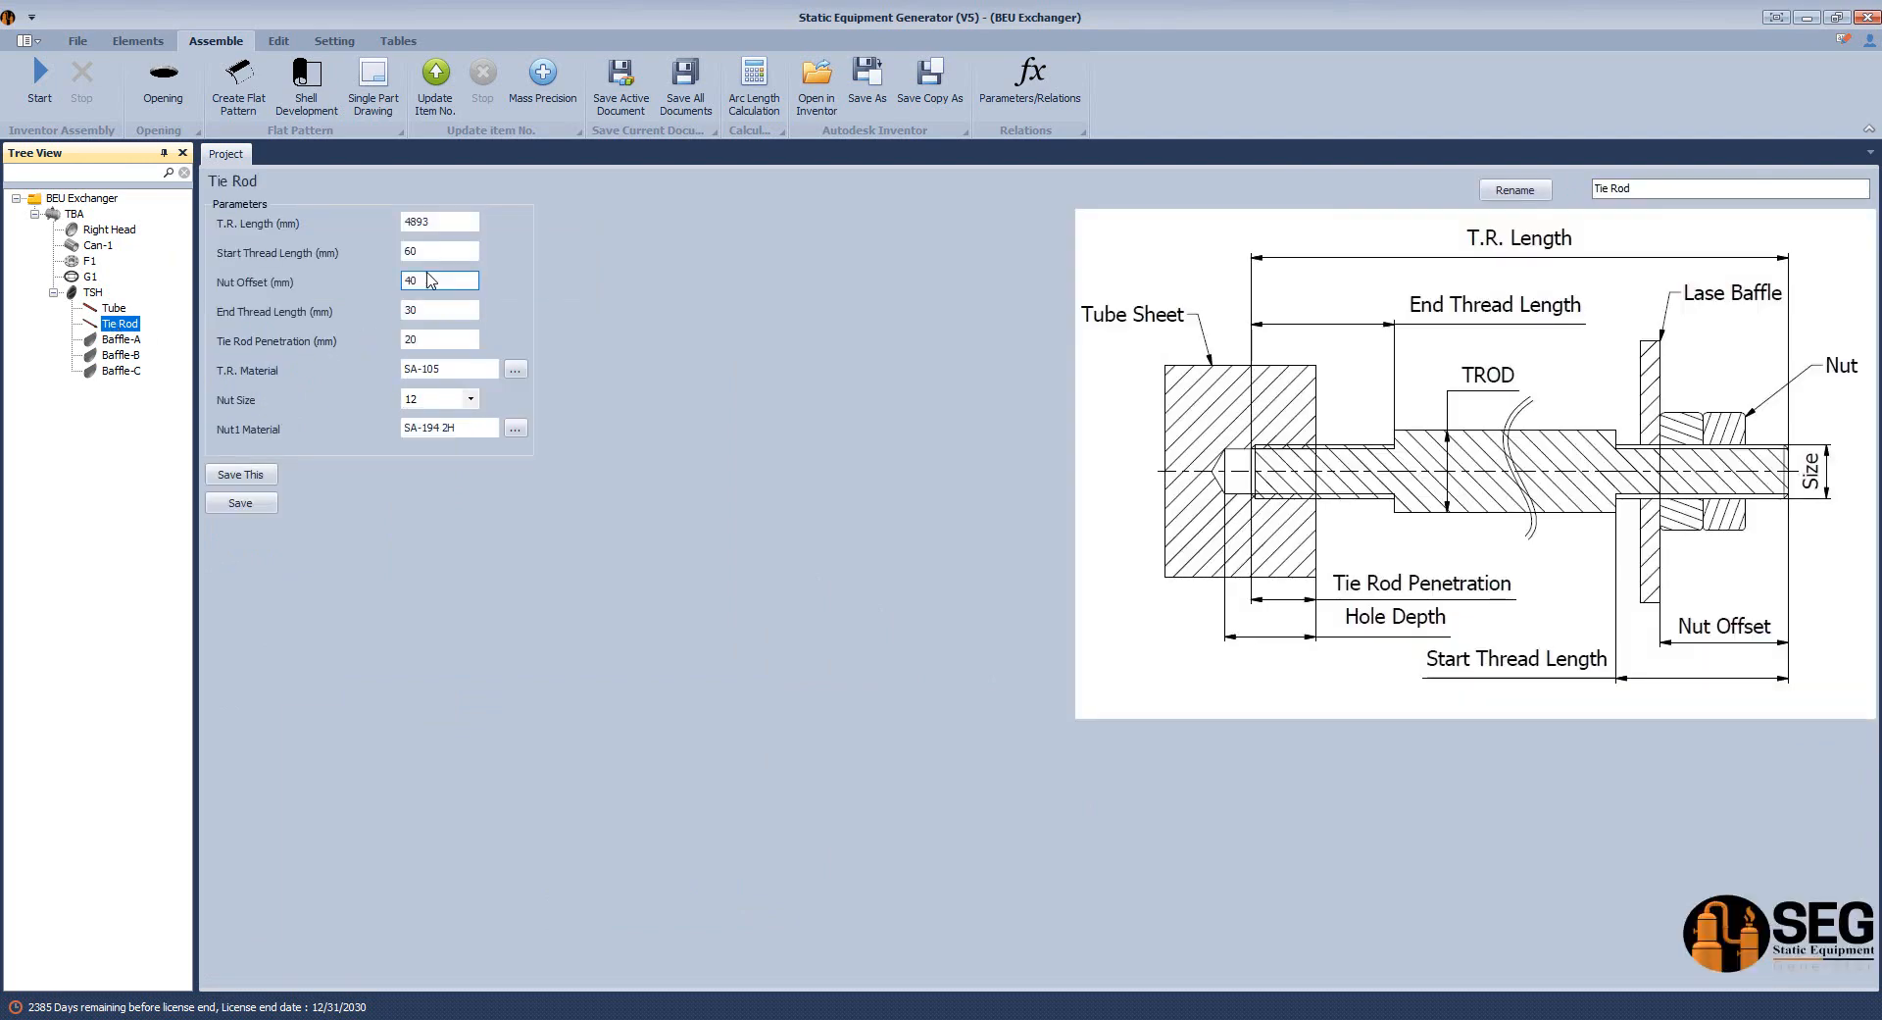
{"action": "left_click", "coordinate": [440, 280]}
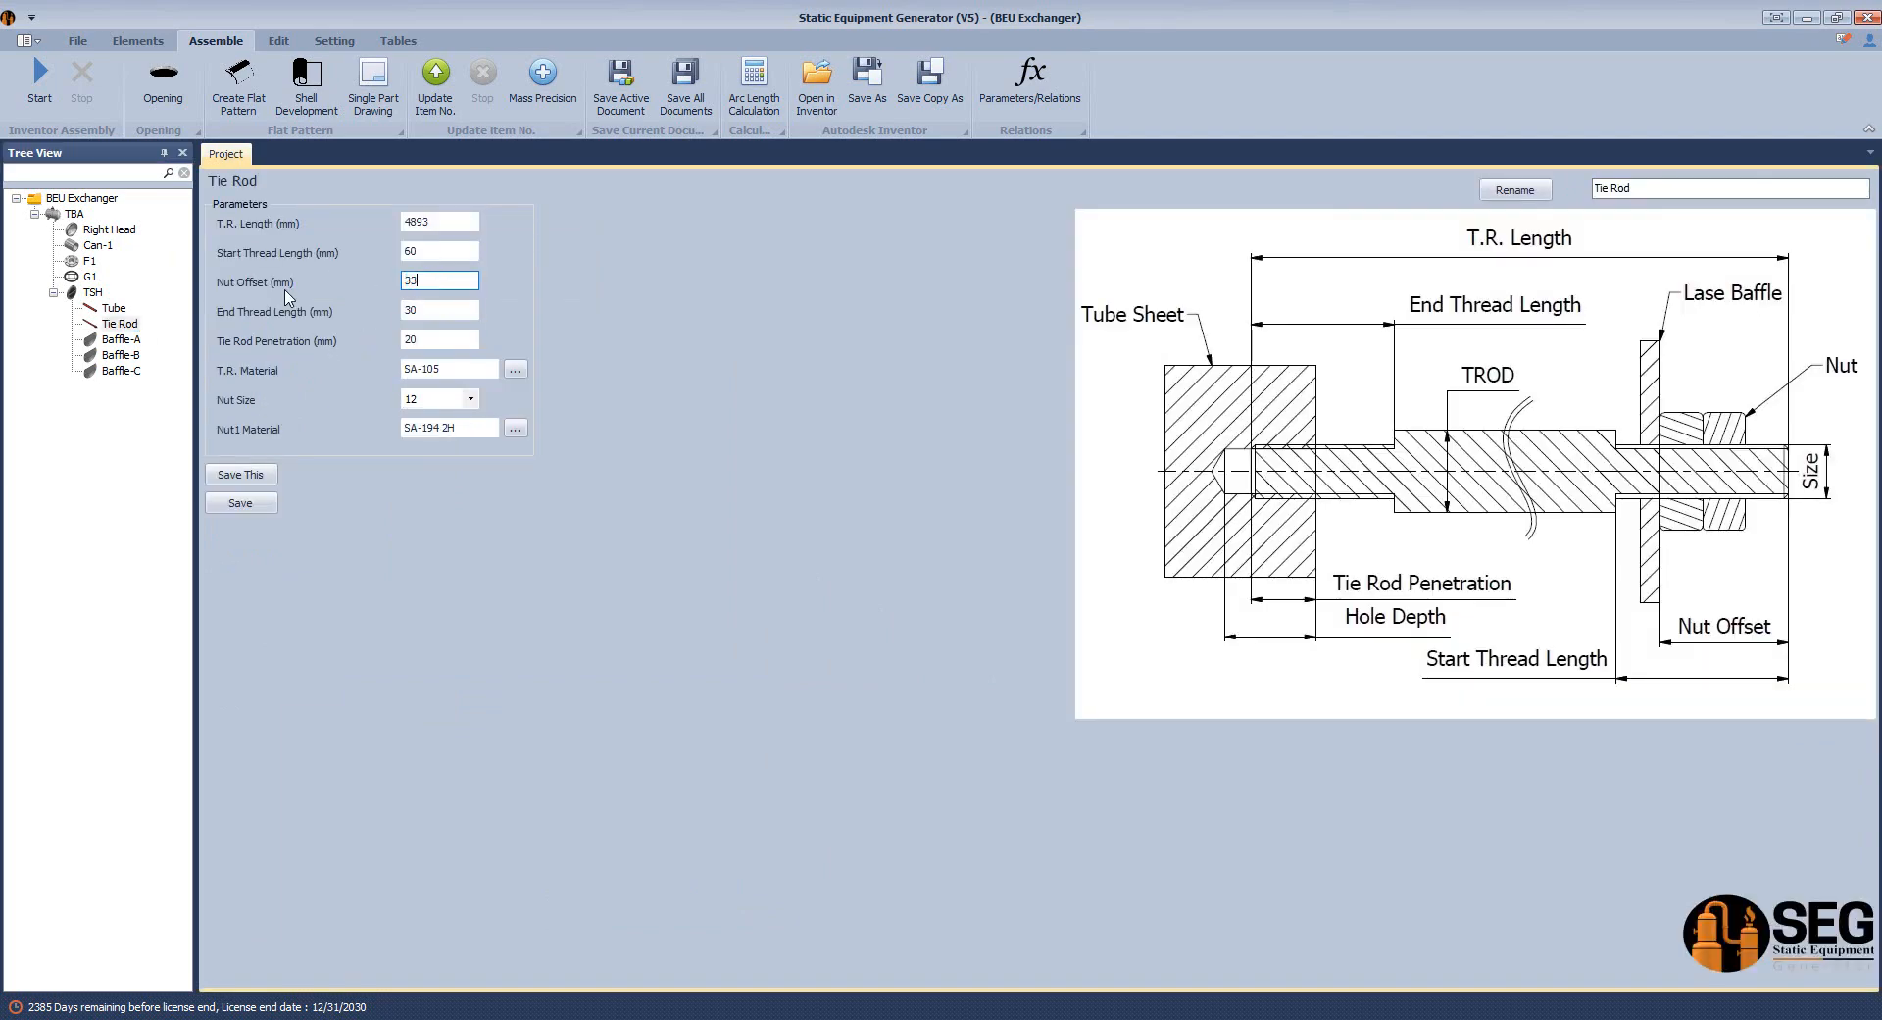
{"action": "left_click", "coordinate": [240, 503]}
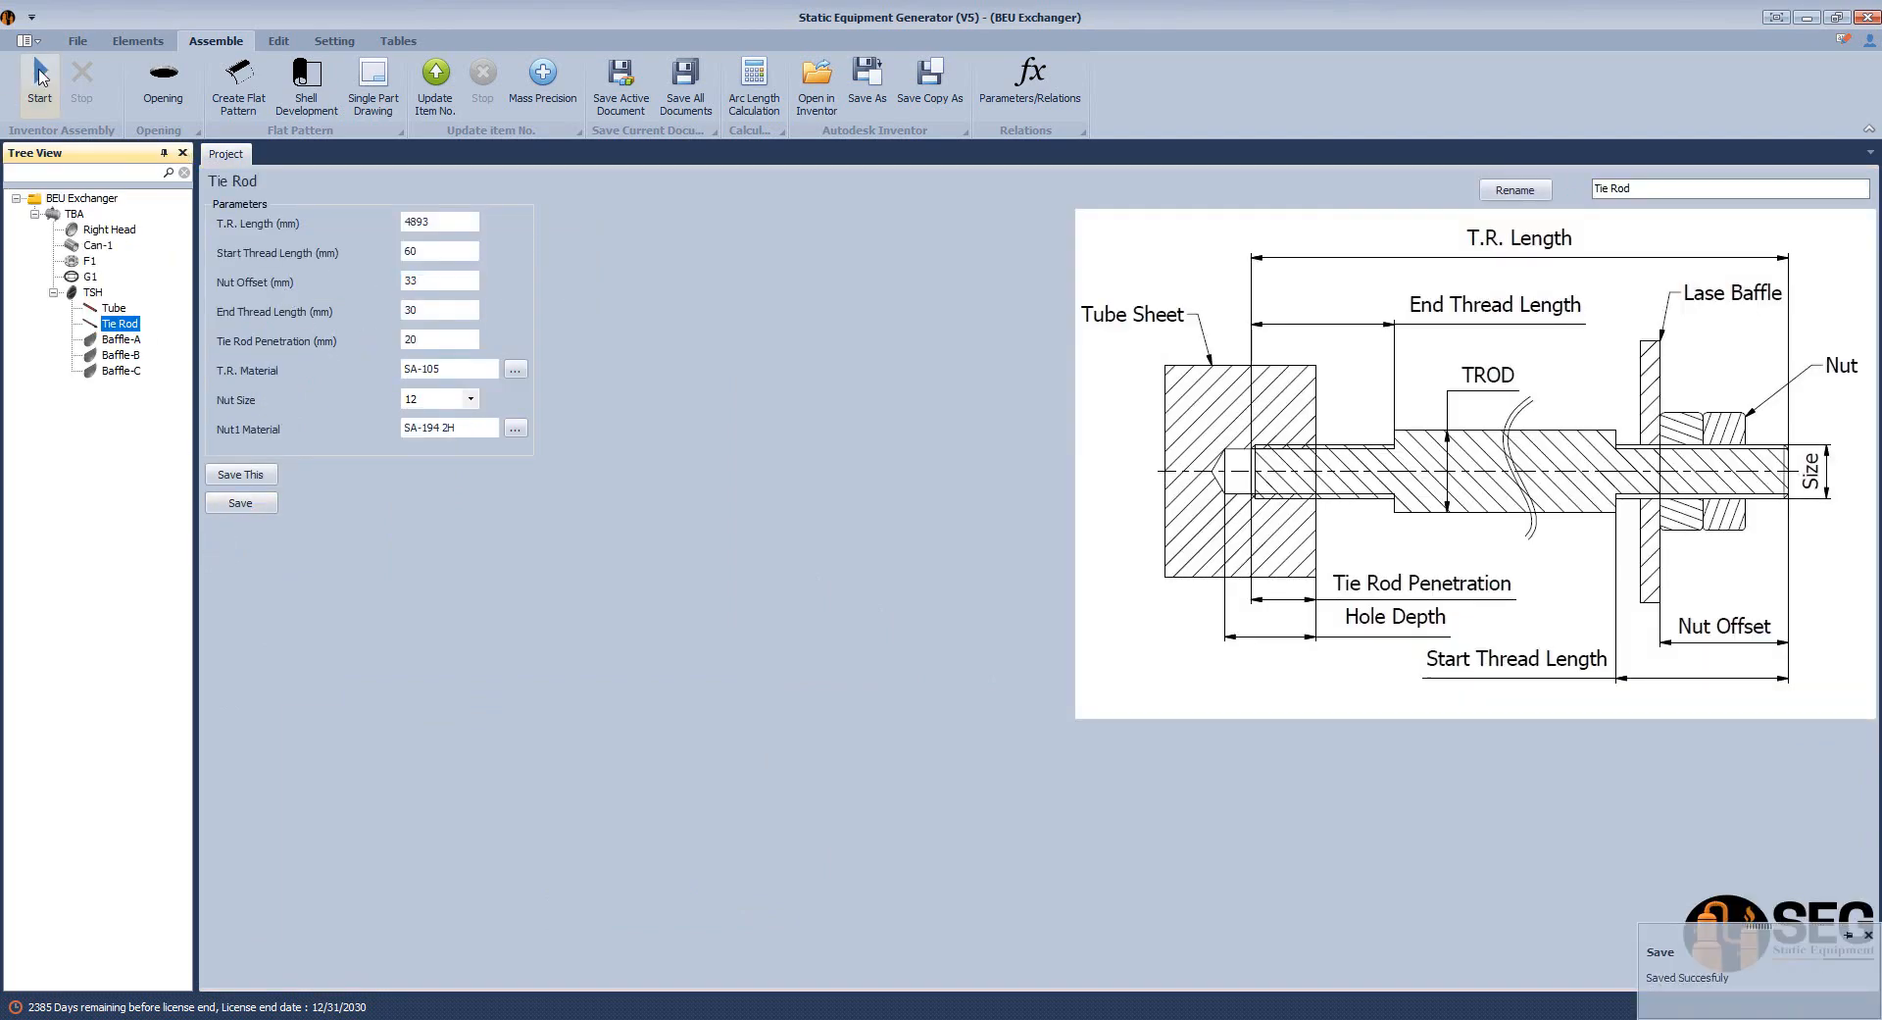
Update the assembly with the saved tie rod data and inspect its nuts against Baffle-C in Inventor.
{"action": "right_click", "coordinate": [1310, 1019]}
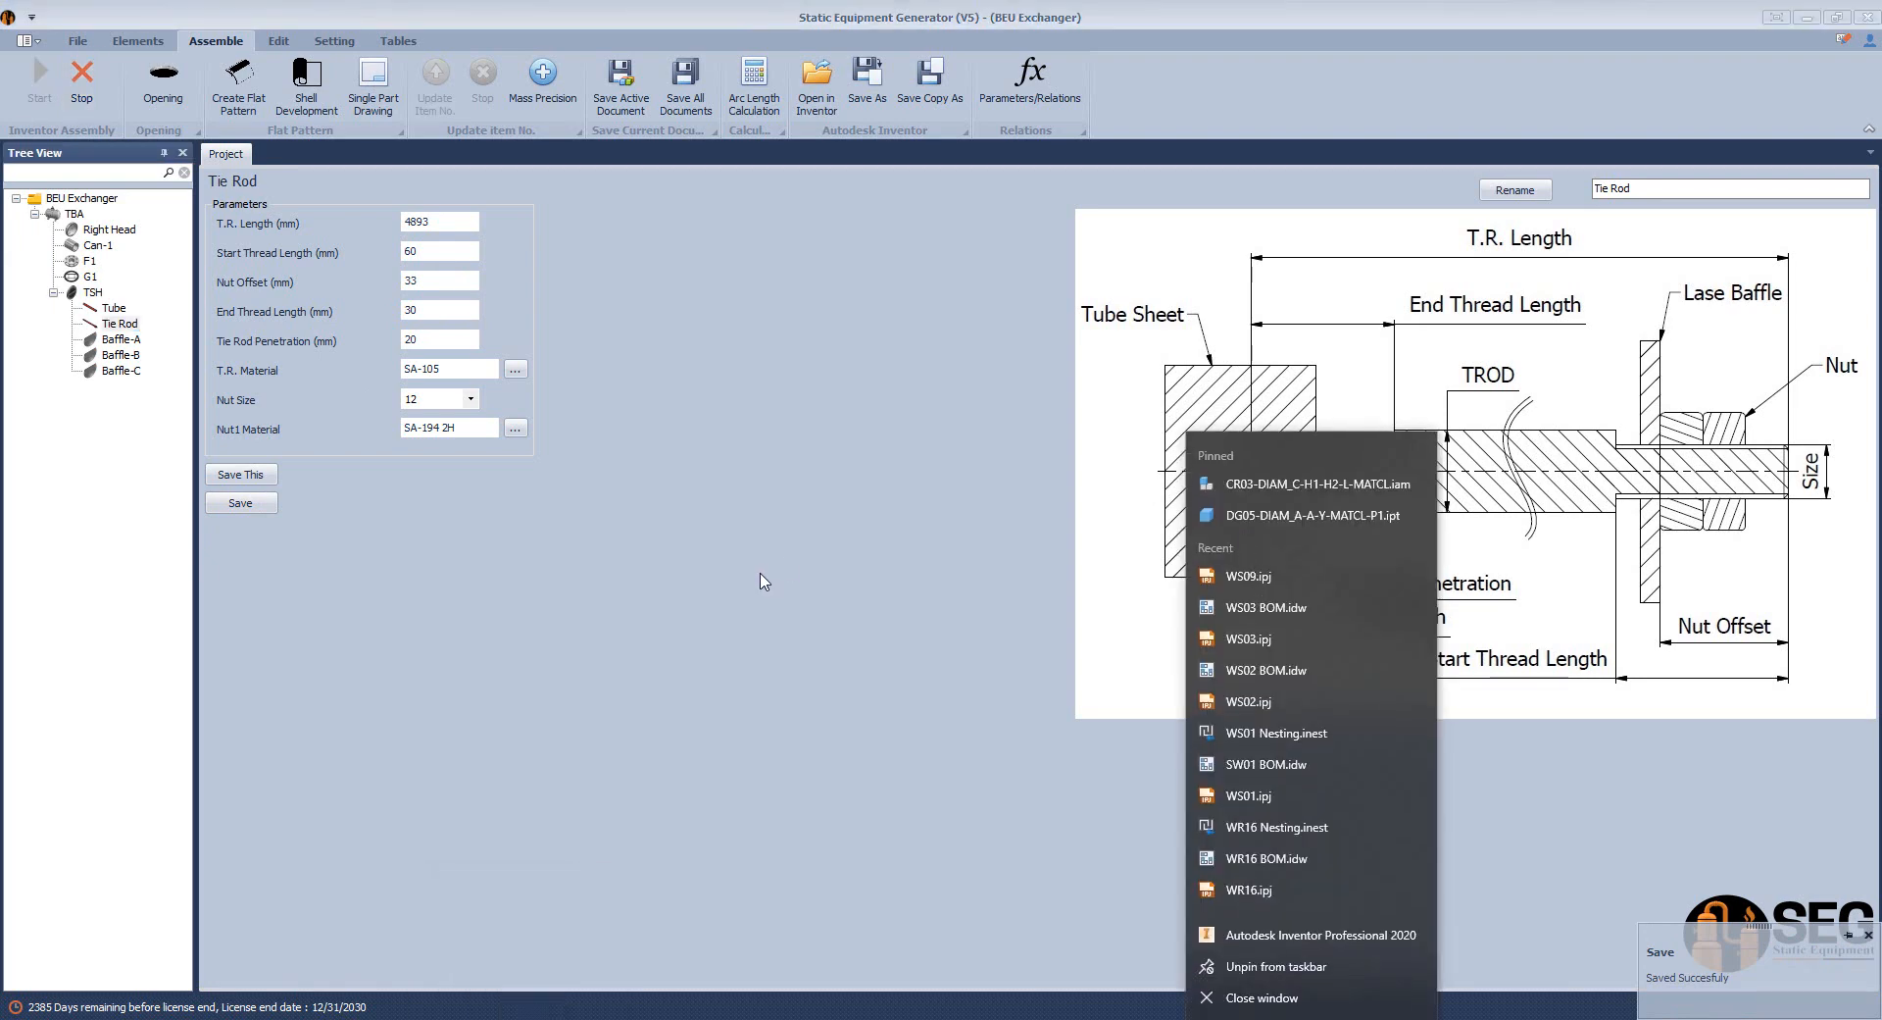
{"action": "left_click", "coordinate": [761, 572]}
{"action": "left_click", "coordinate": [1292, 1019]}
{"action": "scroll", "coordinate": [211, 537], "scroll_direction": "up", "scroll_amount": 8}
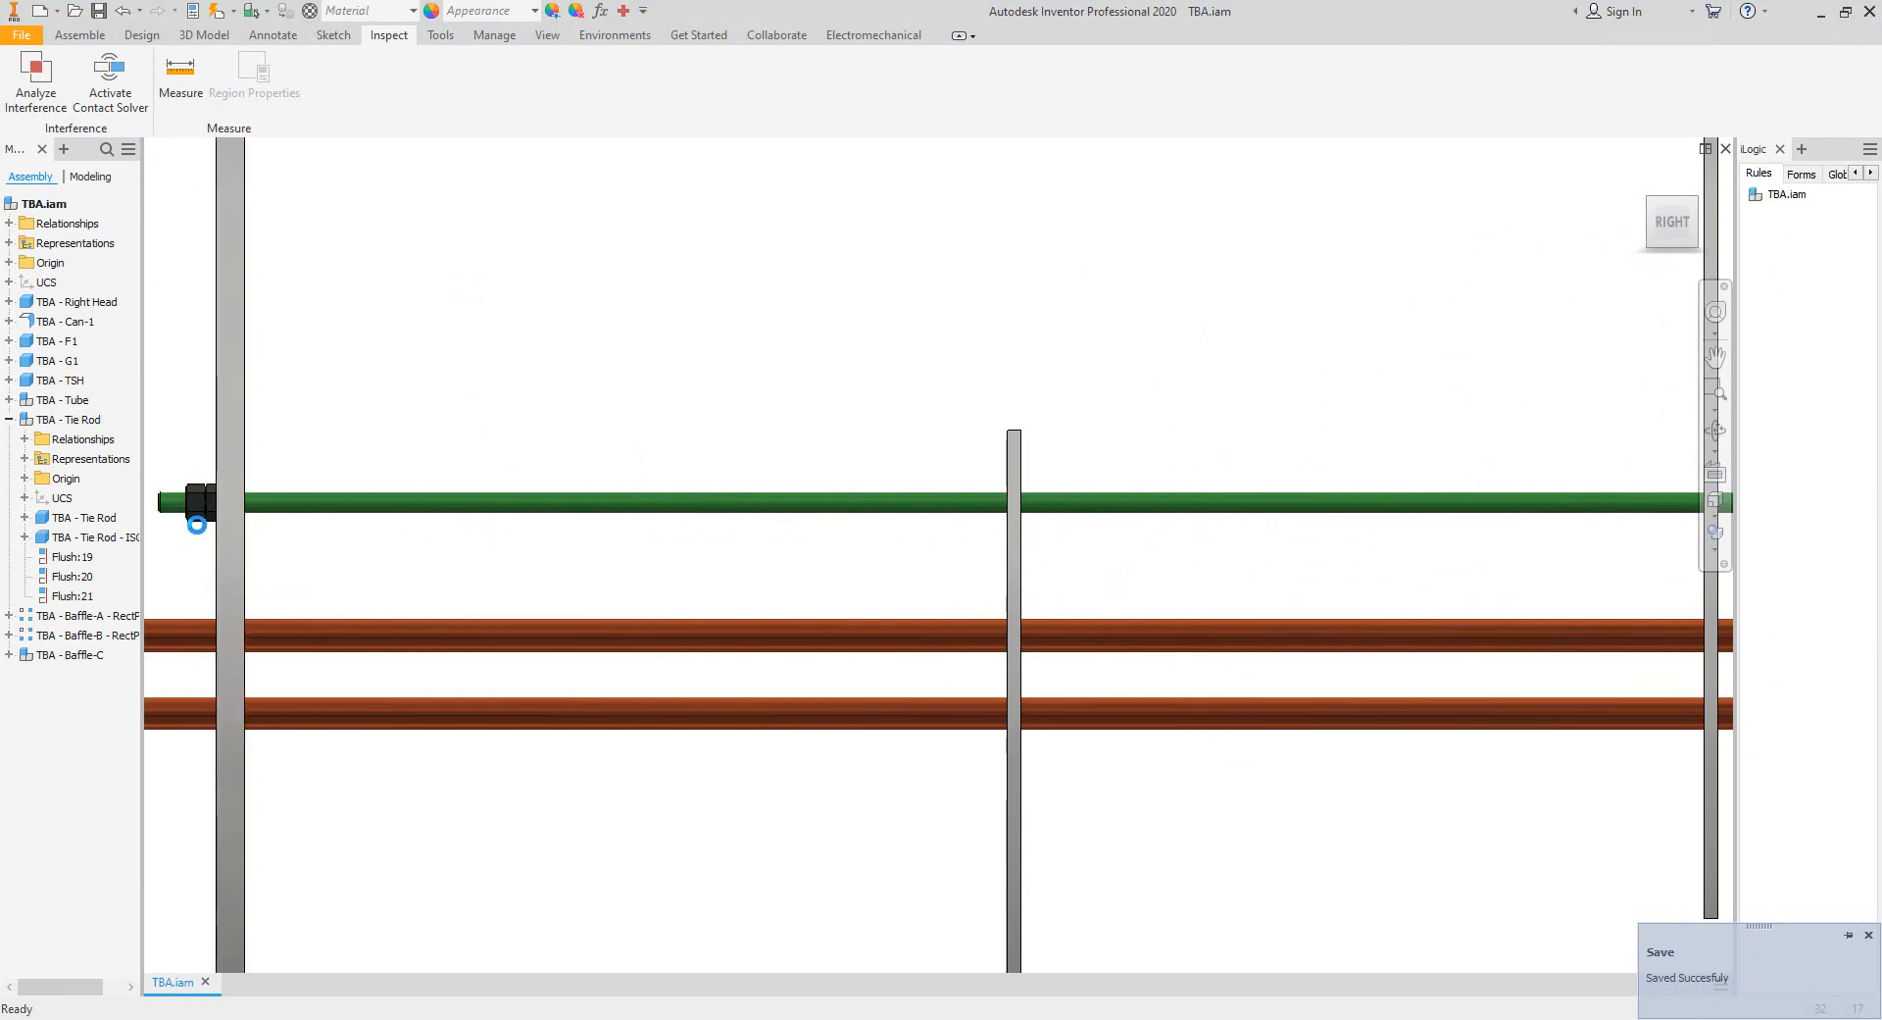
{"action": "scroll", "coordinate": [196, 529], "scroll_direction": "down", "scroll_amount": 6}
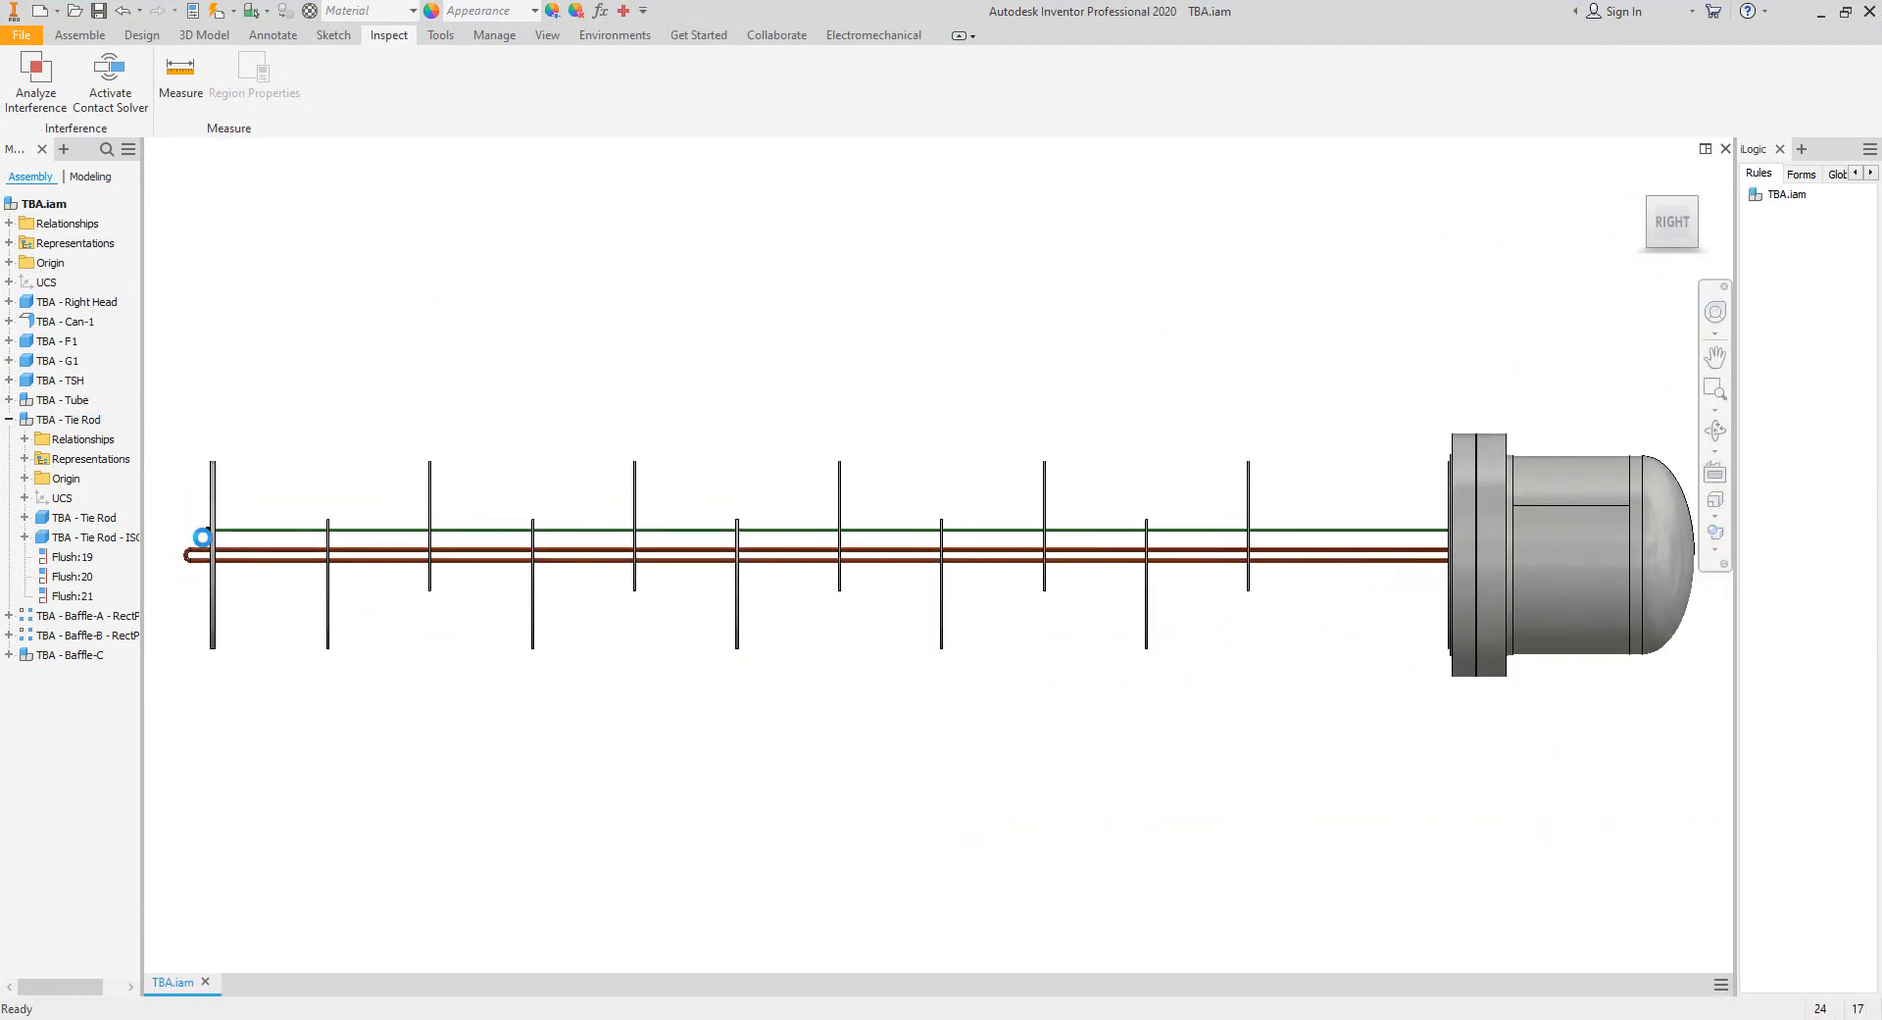
{"action": "scroll", "coordinate": [195, 534], "scroll_direction": "up", "scroll_amount": 7}
{"action": "middle_click_drag", "start_coordinate": [192, 535], "coordinate": [680, 587]}
{"action": "scroll", "coordinate": [681, 587], "scroll_direction": "up", "scroll_amount": 4}
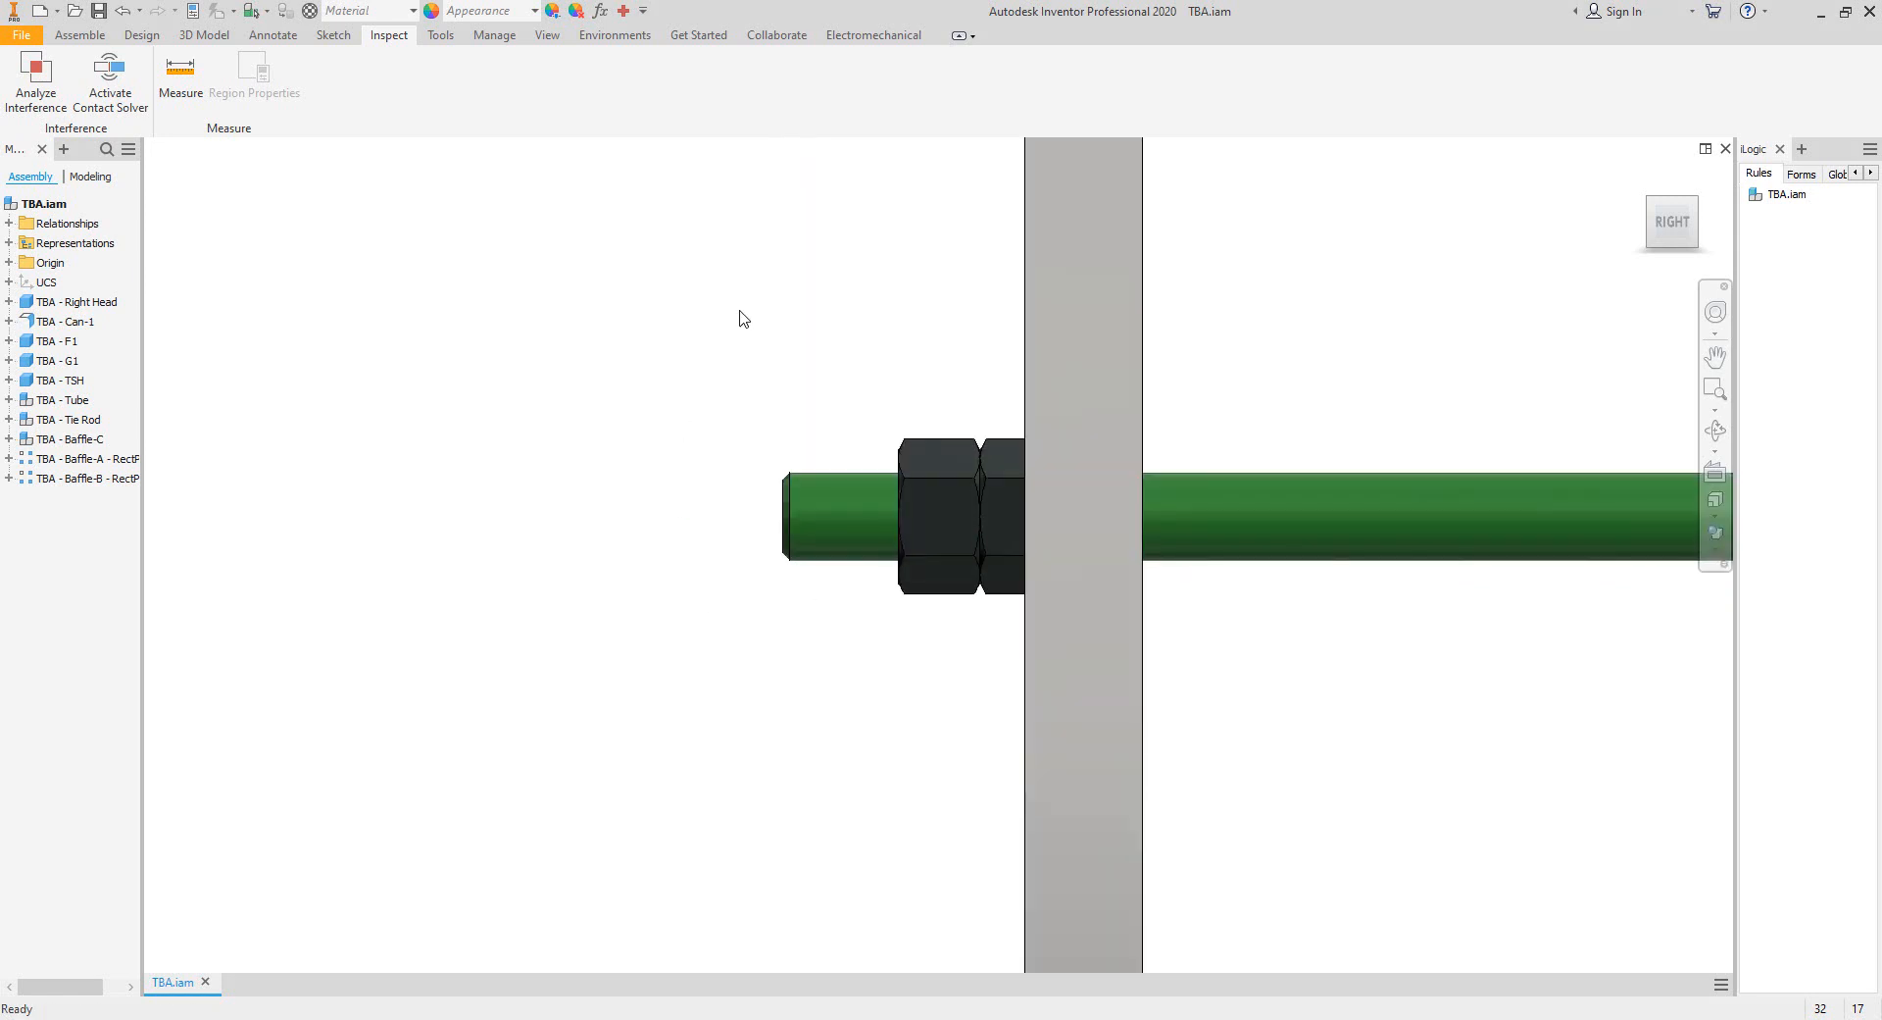
Start measuring from Baffle-C's outer face beside the tie rod nuts, and cancel the measurement.
{"action": "left_click", "coordinate": [1715, 431]}
{"action": "scroll", "coordinate": [1026, 516], "scroll_direction": "down", "scroll_amount": 2}
{"action": "left_click_drag", "start_coordinate": [1025, 519], "coordinate": [1103, 549]}
{"action": "scroll", "coordinate": [1098, 588], "scroll_direction": "up", "scroll_amount": 4}
{"action": "right_click", "coordinate": [1025, 469]}
{"action": "left_click", "coordinate": [1062, 477]}
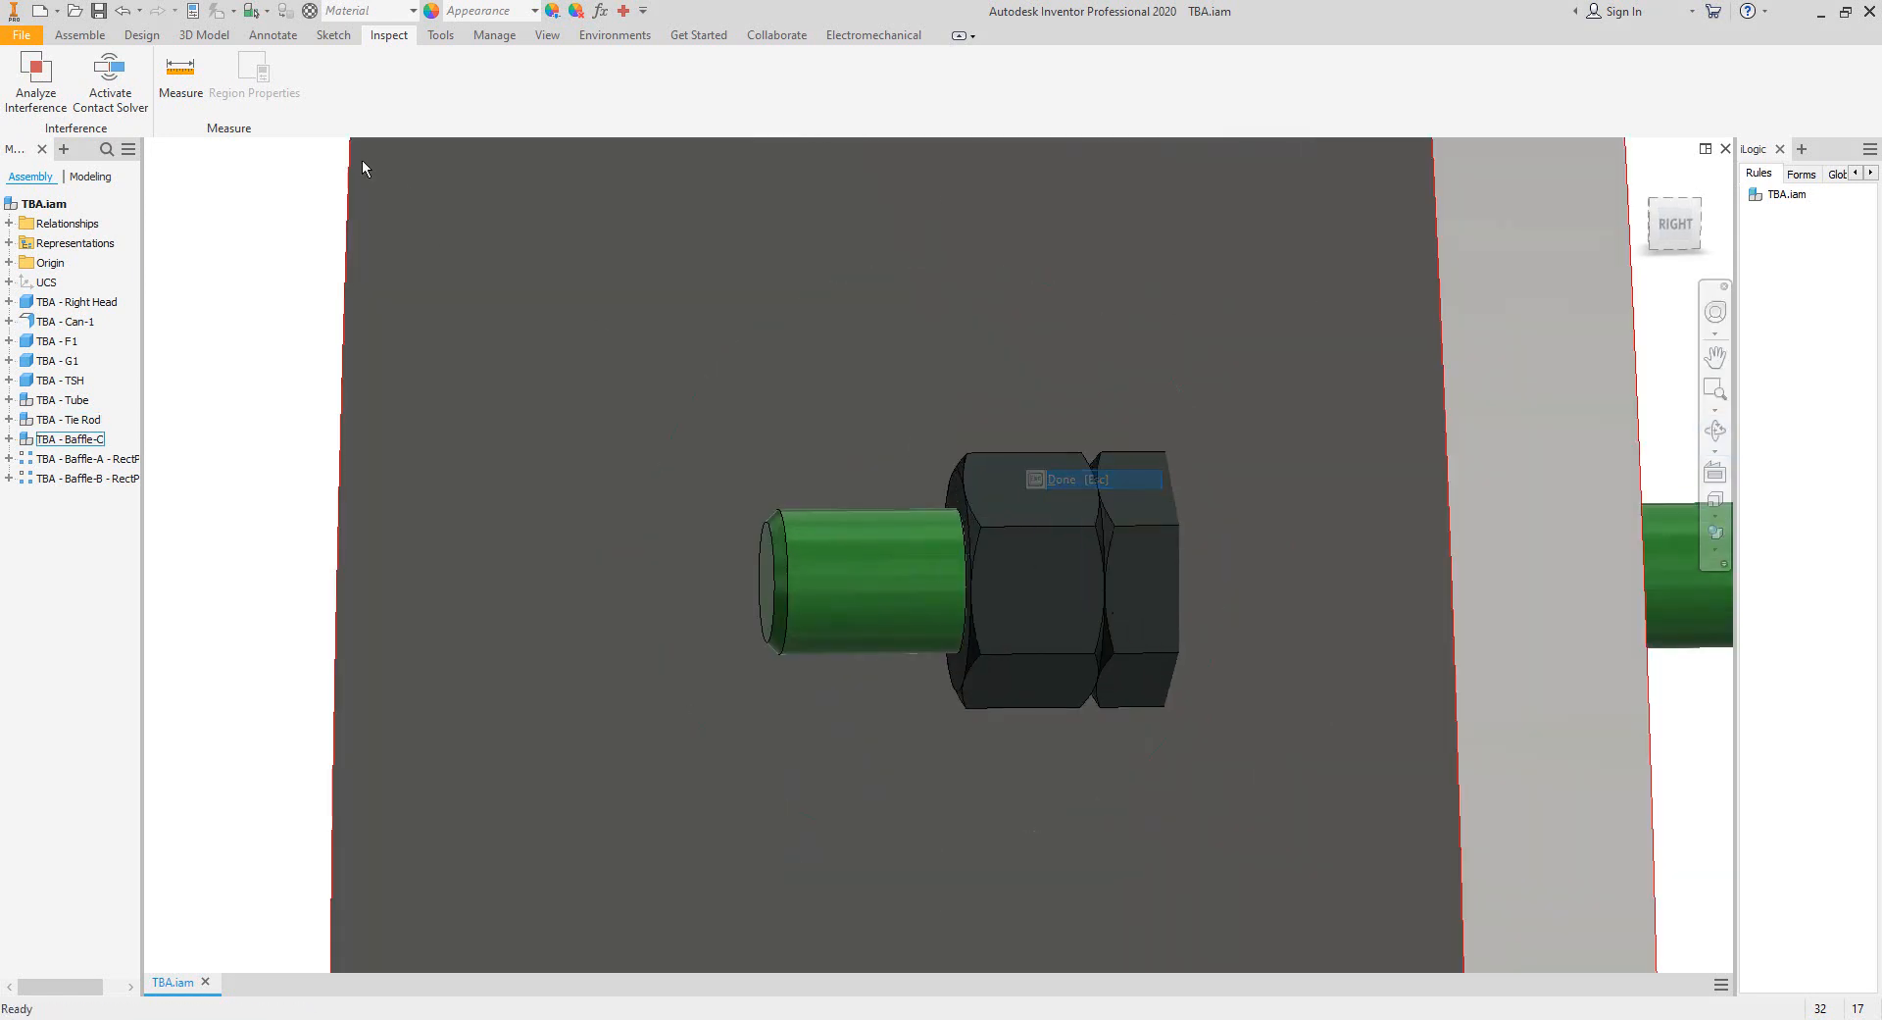
{"action": "left_click", "coordinate": [180, 73]}
{"action": "left_click", "coordinate": [1232, 365]}
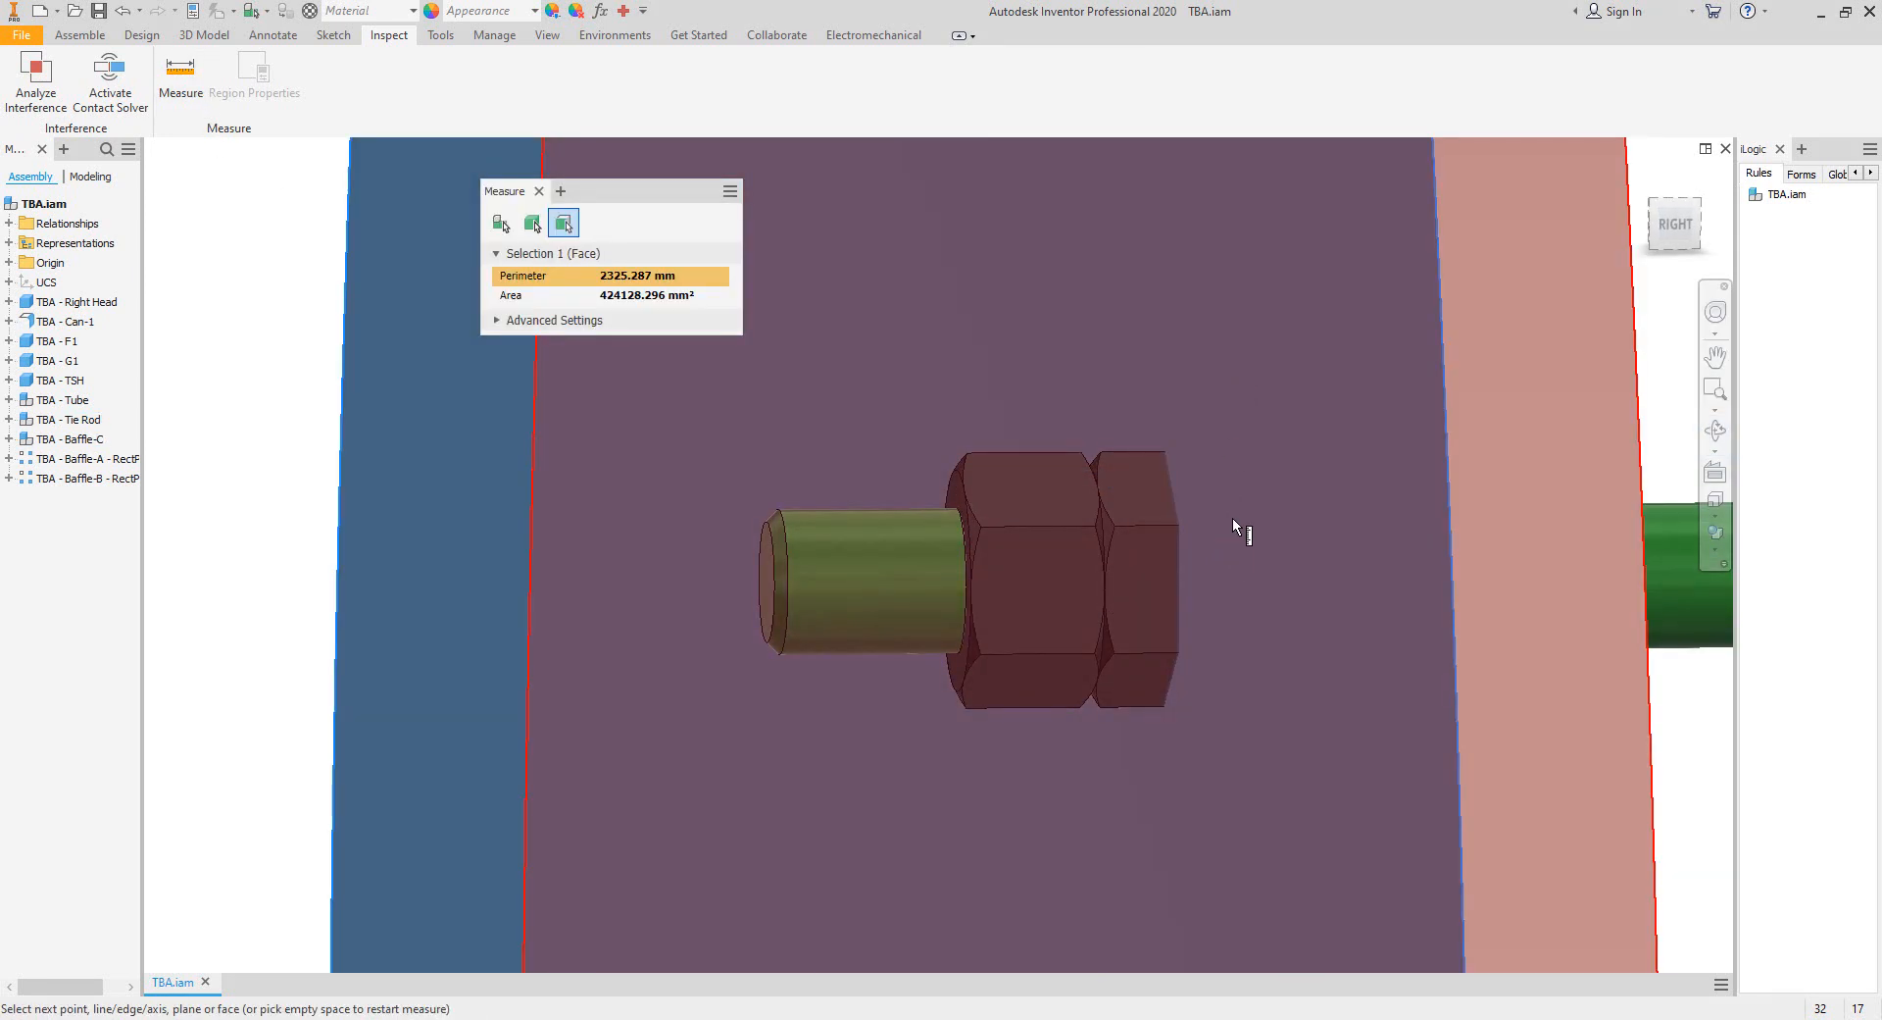
{"action": "scroll", "coordinate": [1240, 549], "scroll_direction": "down", "scroll_amount": 3}
{"action": "key", "text": "Escape"}
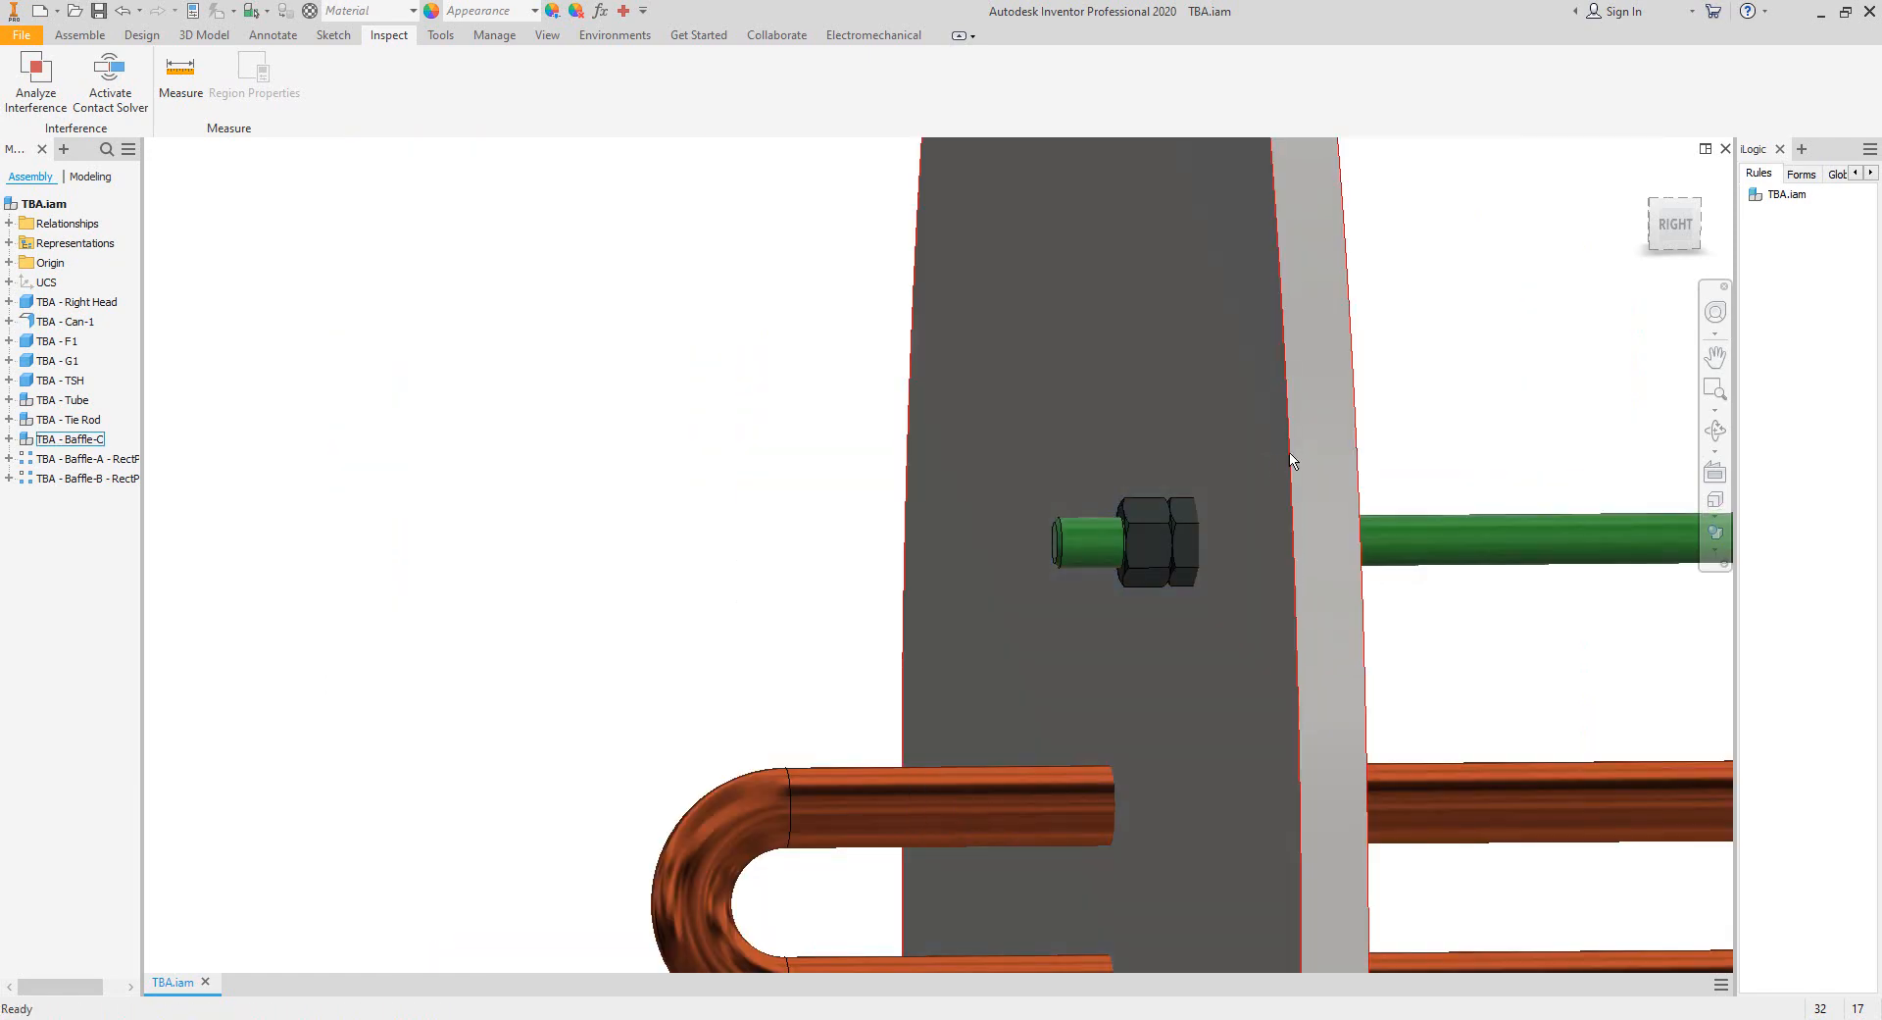
Start a distance measurement from Baffle-C's inner face, on the side facing the tube sheet.
{"action": "left_click", "coordinate": [1292, 439]}
{"action": "scroll", "coordinate": [1313, 461], "scroll_direction": "down", "scroll_amount": 3}
{"action": "scroll", "coordinate": [1558, 404], "scroll_direction": "up", "scroll_amount": 2}
{"action": "left_click", "coordinate": [1715, 429]}
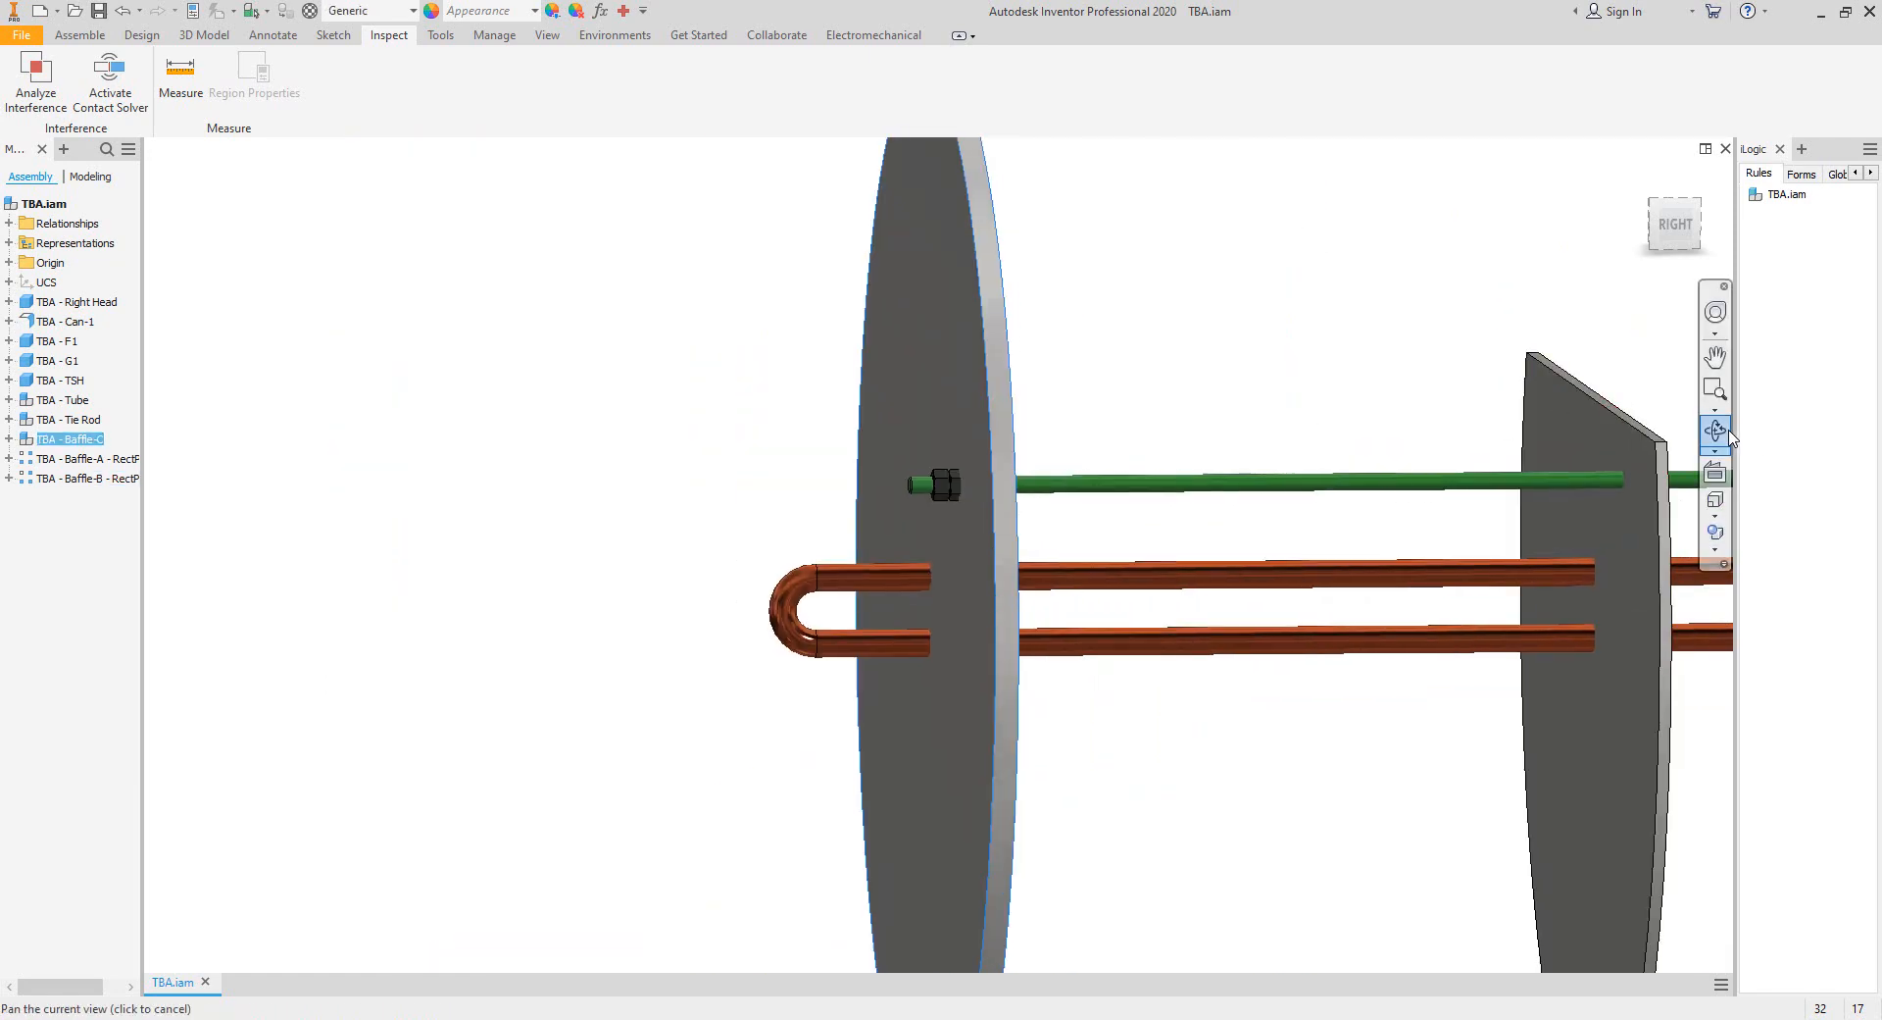
{"action": "left_click_drag", "start_coordinate": [1226, 549], "coordinate": [872, 441]}
{"action": "right_click", "coordinate": [868, 429]}
{"action": "left_click", "coordinate": [867, 422]}
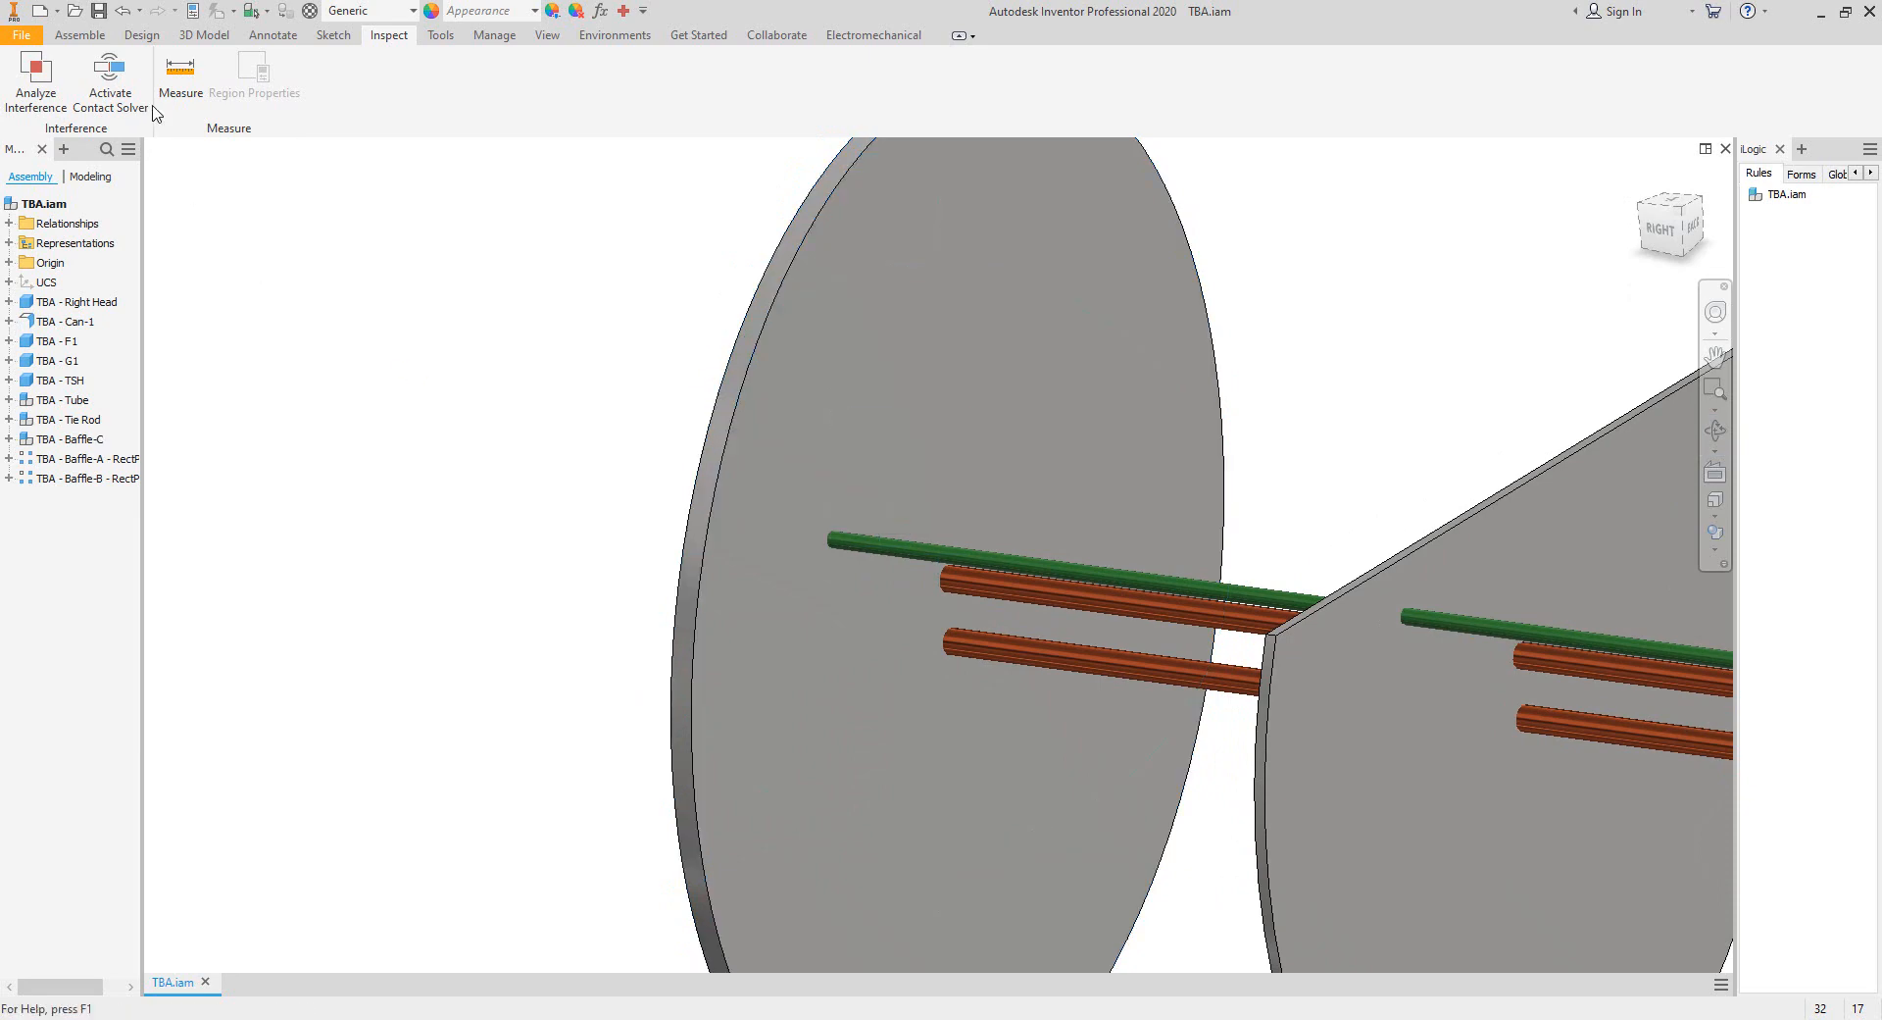
{"action": "key", "text": "m"}
{"action": "left_click", "coordinate": [870, 512]}
Pick the hidden baffle-side face of the tie rod's inner nut as the second reference, and close the measurement.
{"action": "scroll", "coordinate": [843, 532], "scroll_direction": "up", "scroll_amount": 3}
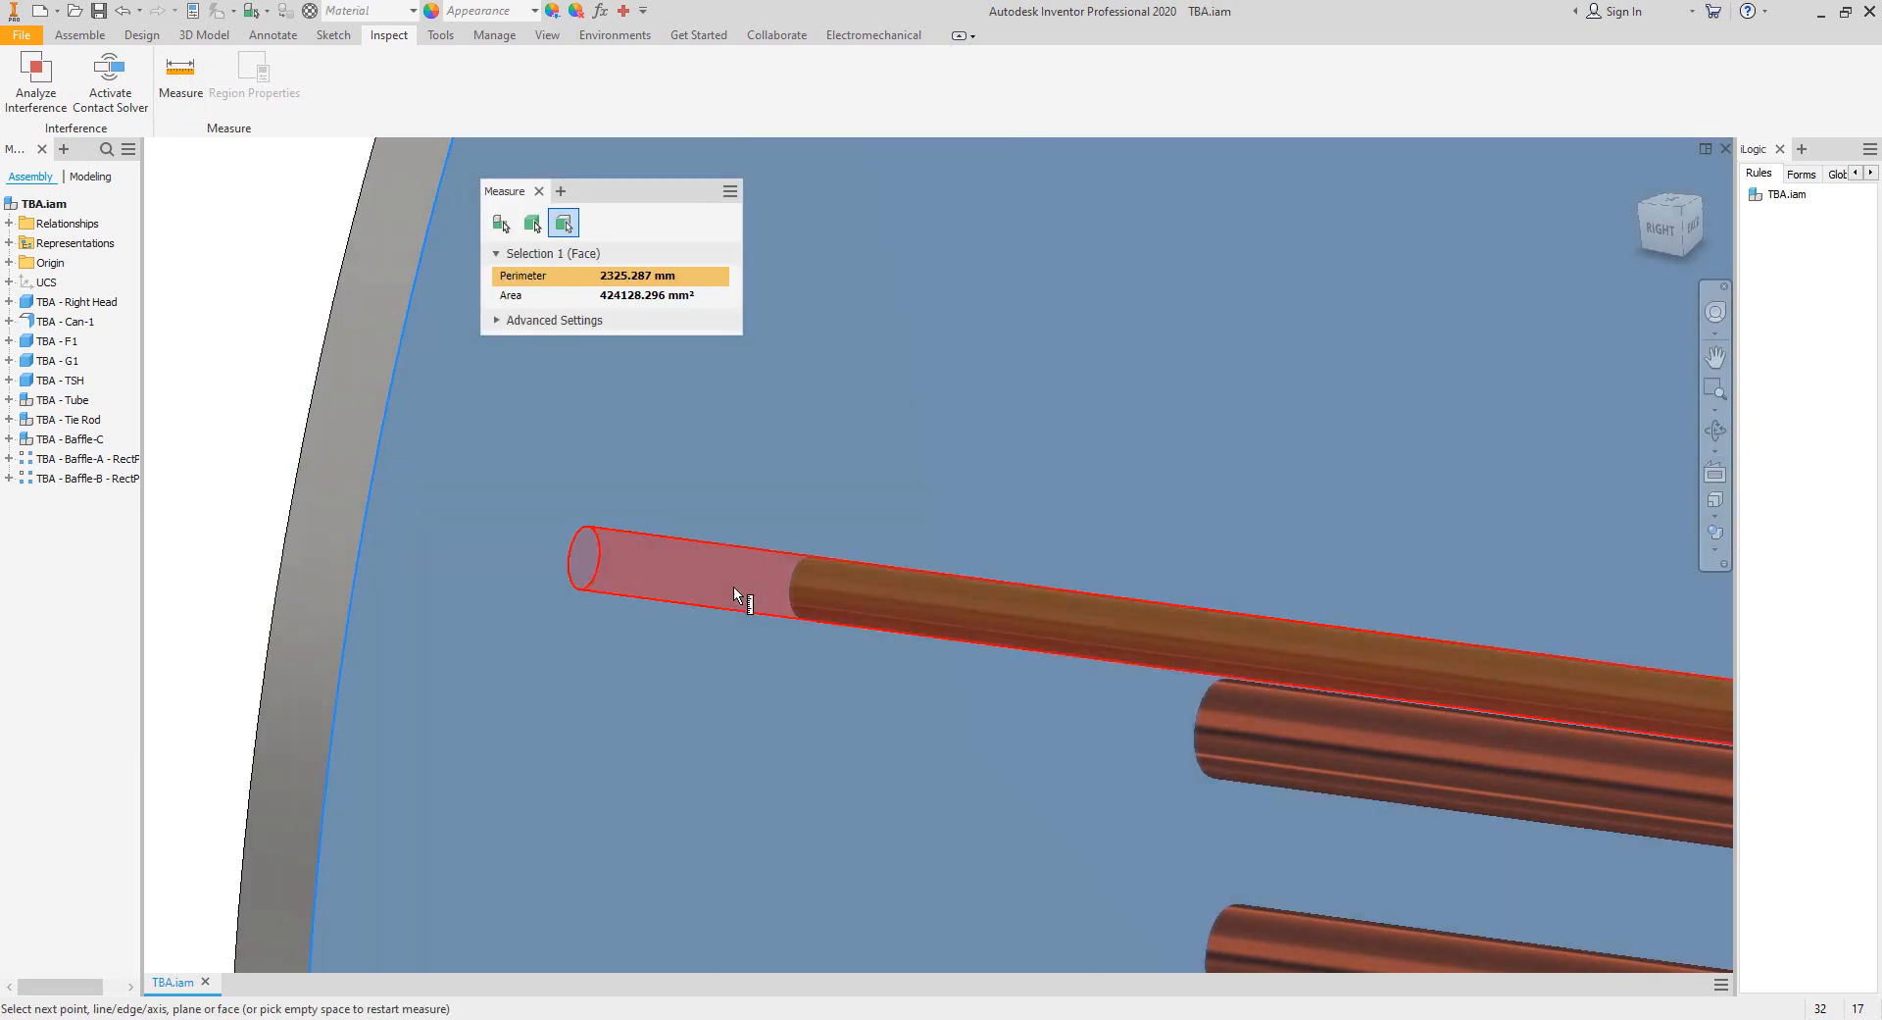
{"action": "middle_click_drag", "start_coordinate": [739, 591], "coordinate": [844, 628], "text": "shift"}
{"action": "scroll", "coordinate": [1010, 598], "scroll_direction": "up", "scroll_amount": 5}
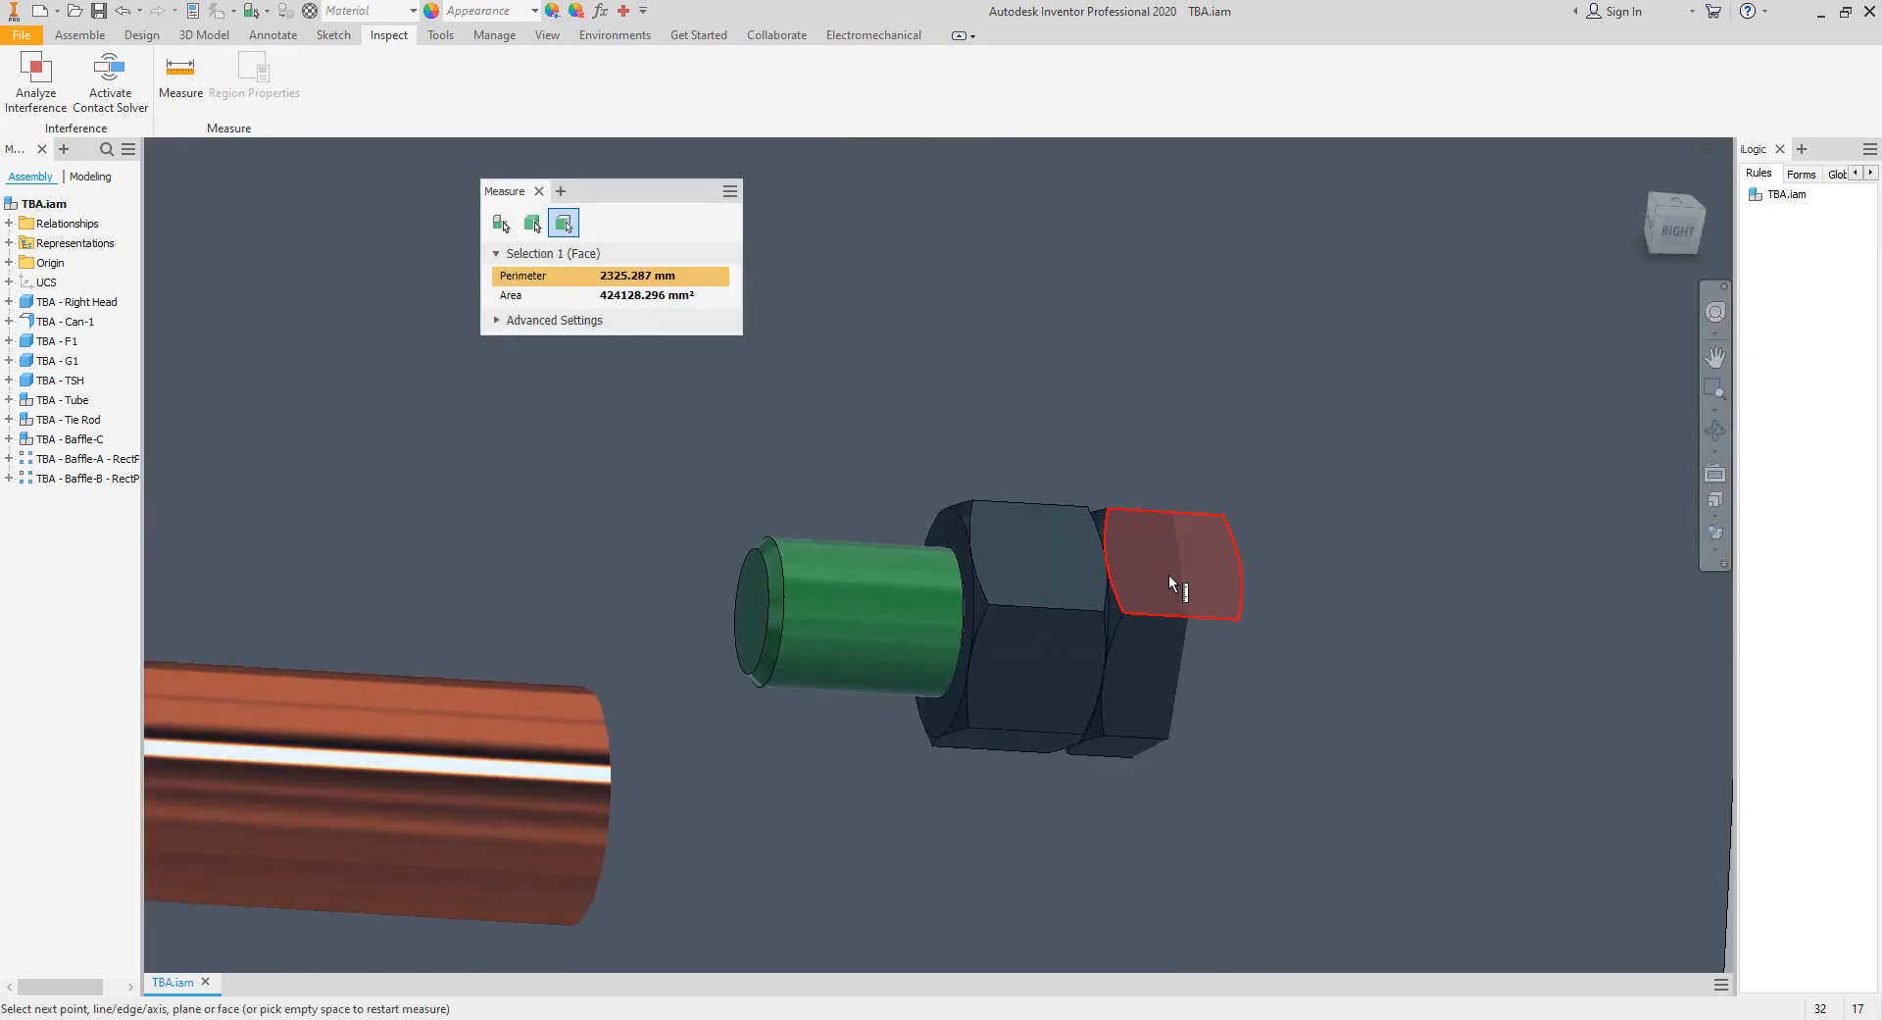
{"action": "right_click", "coordinate": [1200, 574]}
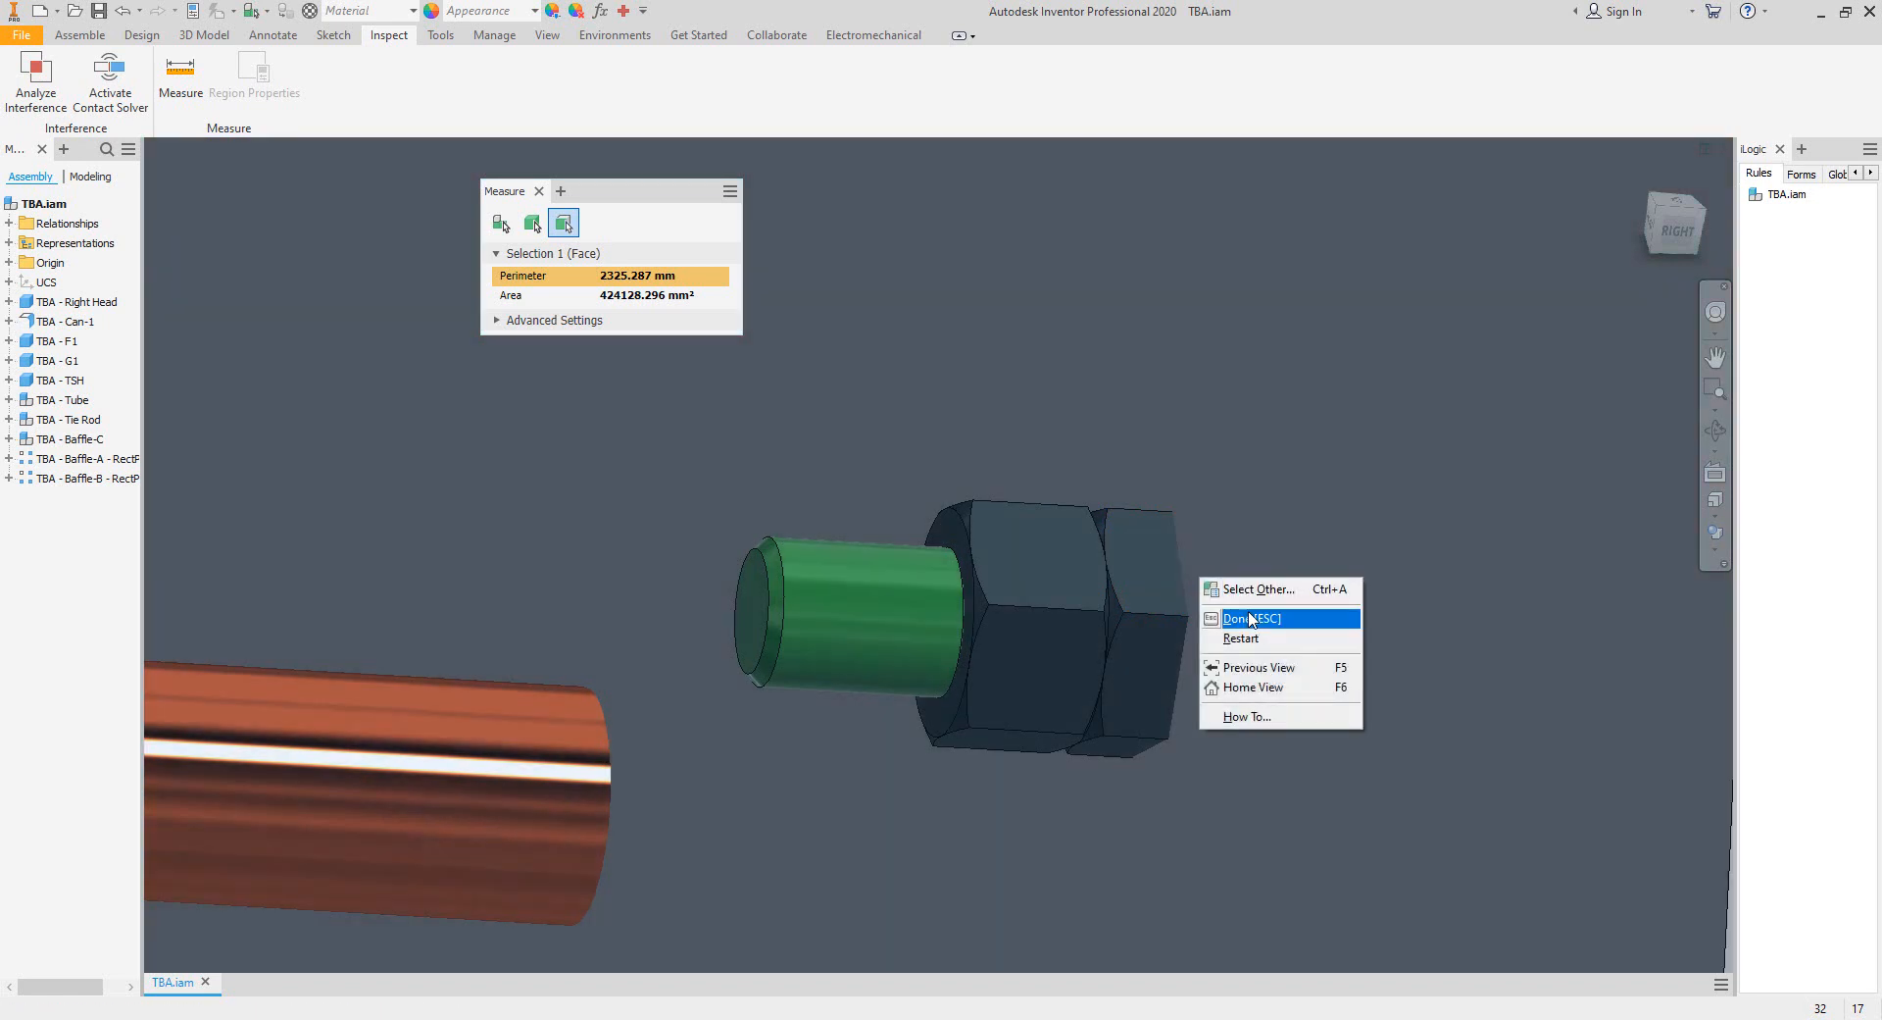
{"action": "left_click", "coordinate": [1260, 589]}
{"action": "left_click", "coordinate": [1323, 595]}
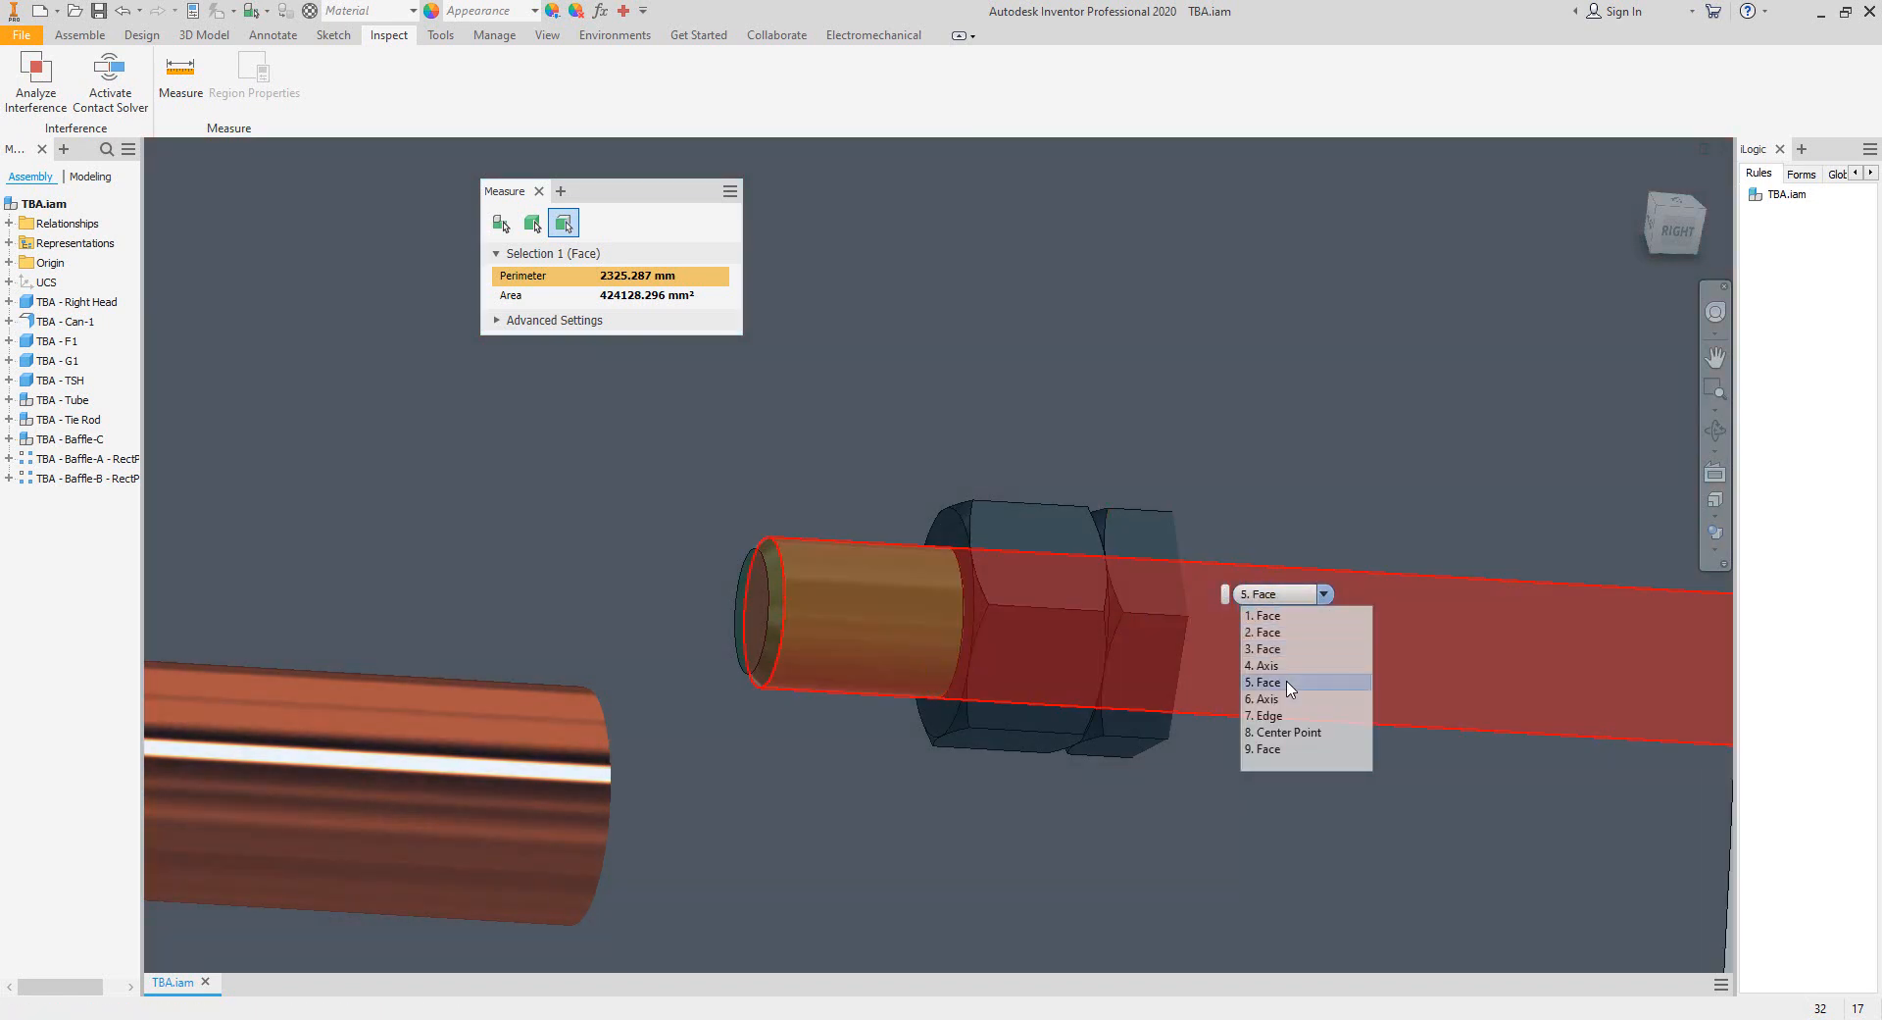
{"action": "left_click", "coordinate": [1268, 745]}
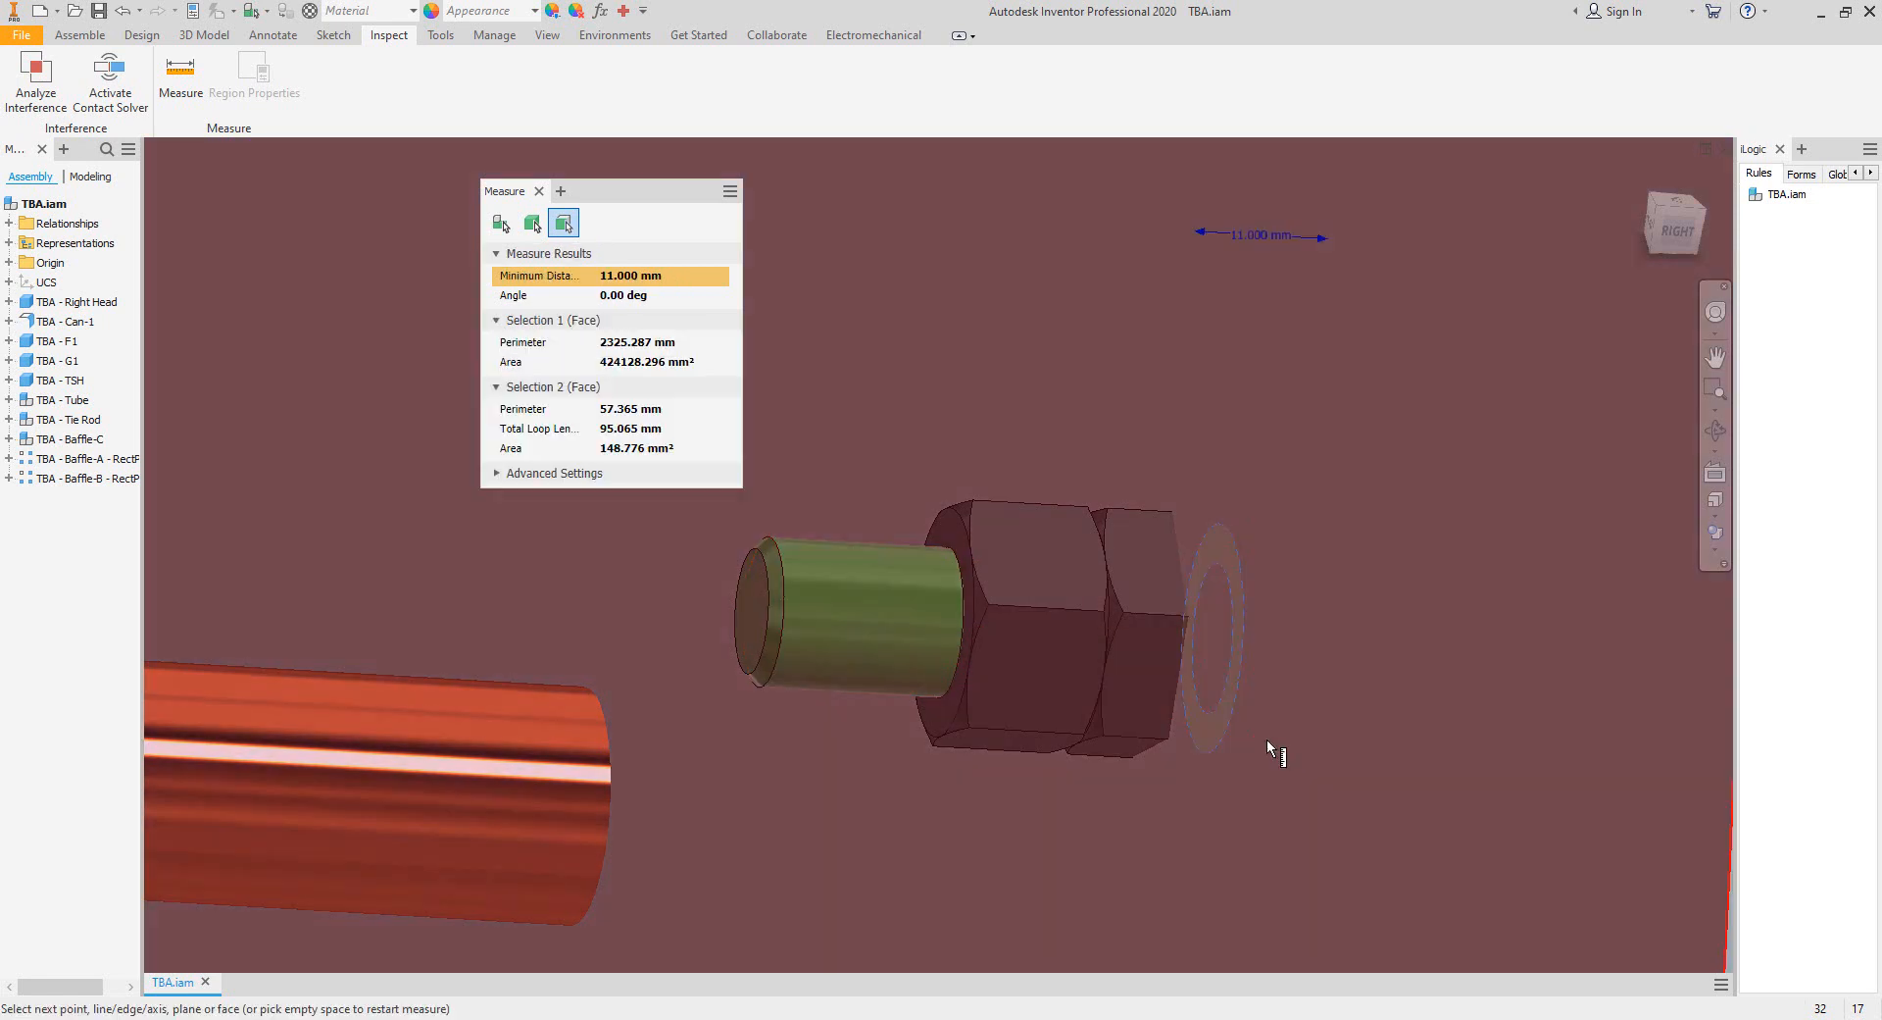
{"action": "left_click", "coordinate": [540, 192]}
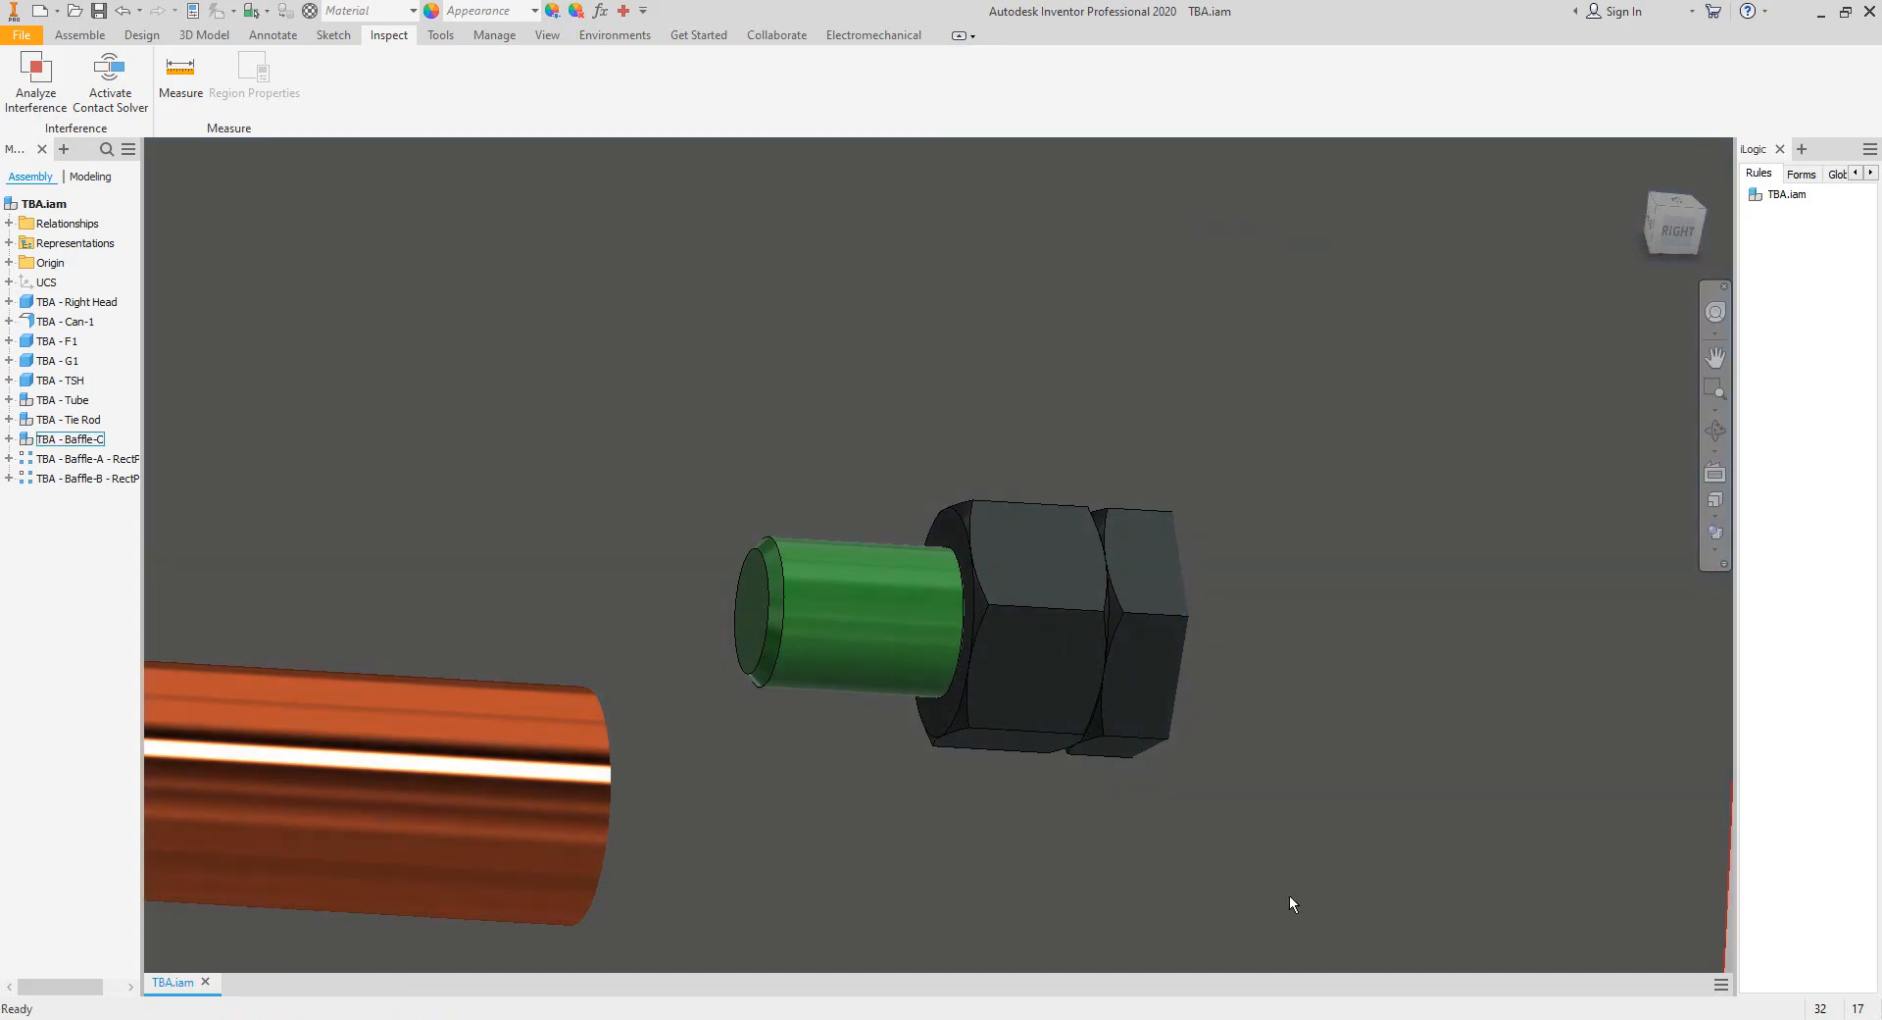
In Static Equipment Generator, set the tie rod's Nut Offset to 22 mm and save it.
{"action": "key", "text": "alt+Tab"}
{"action": "left_click", "coordinate": [428, 284]}
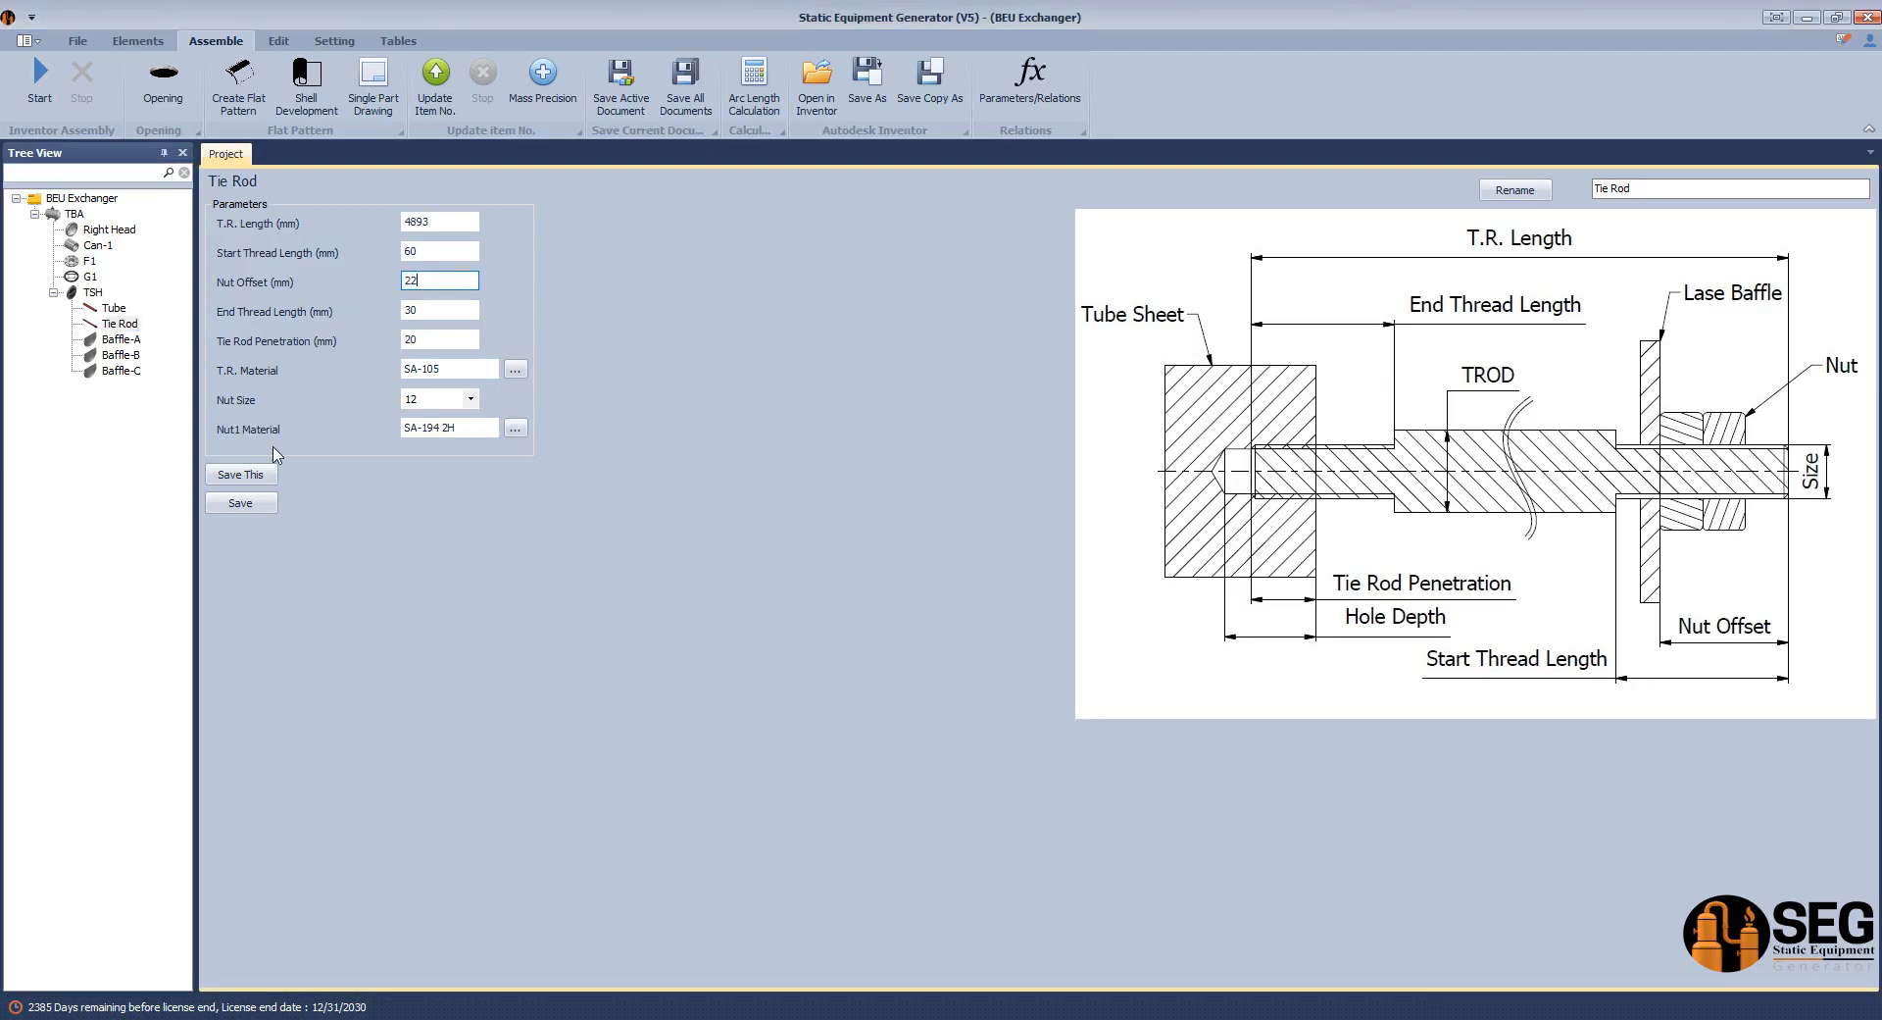
{"action": "left_click", "coordinate": [259, 505]}
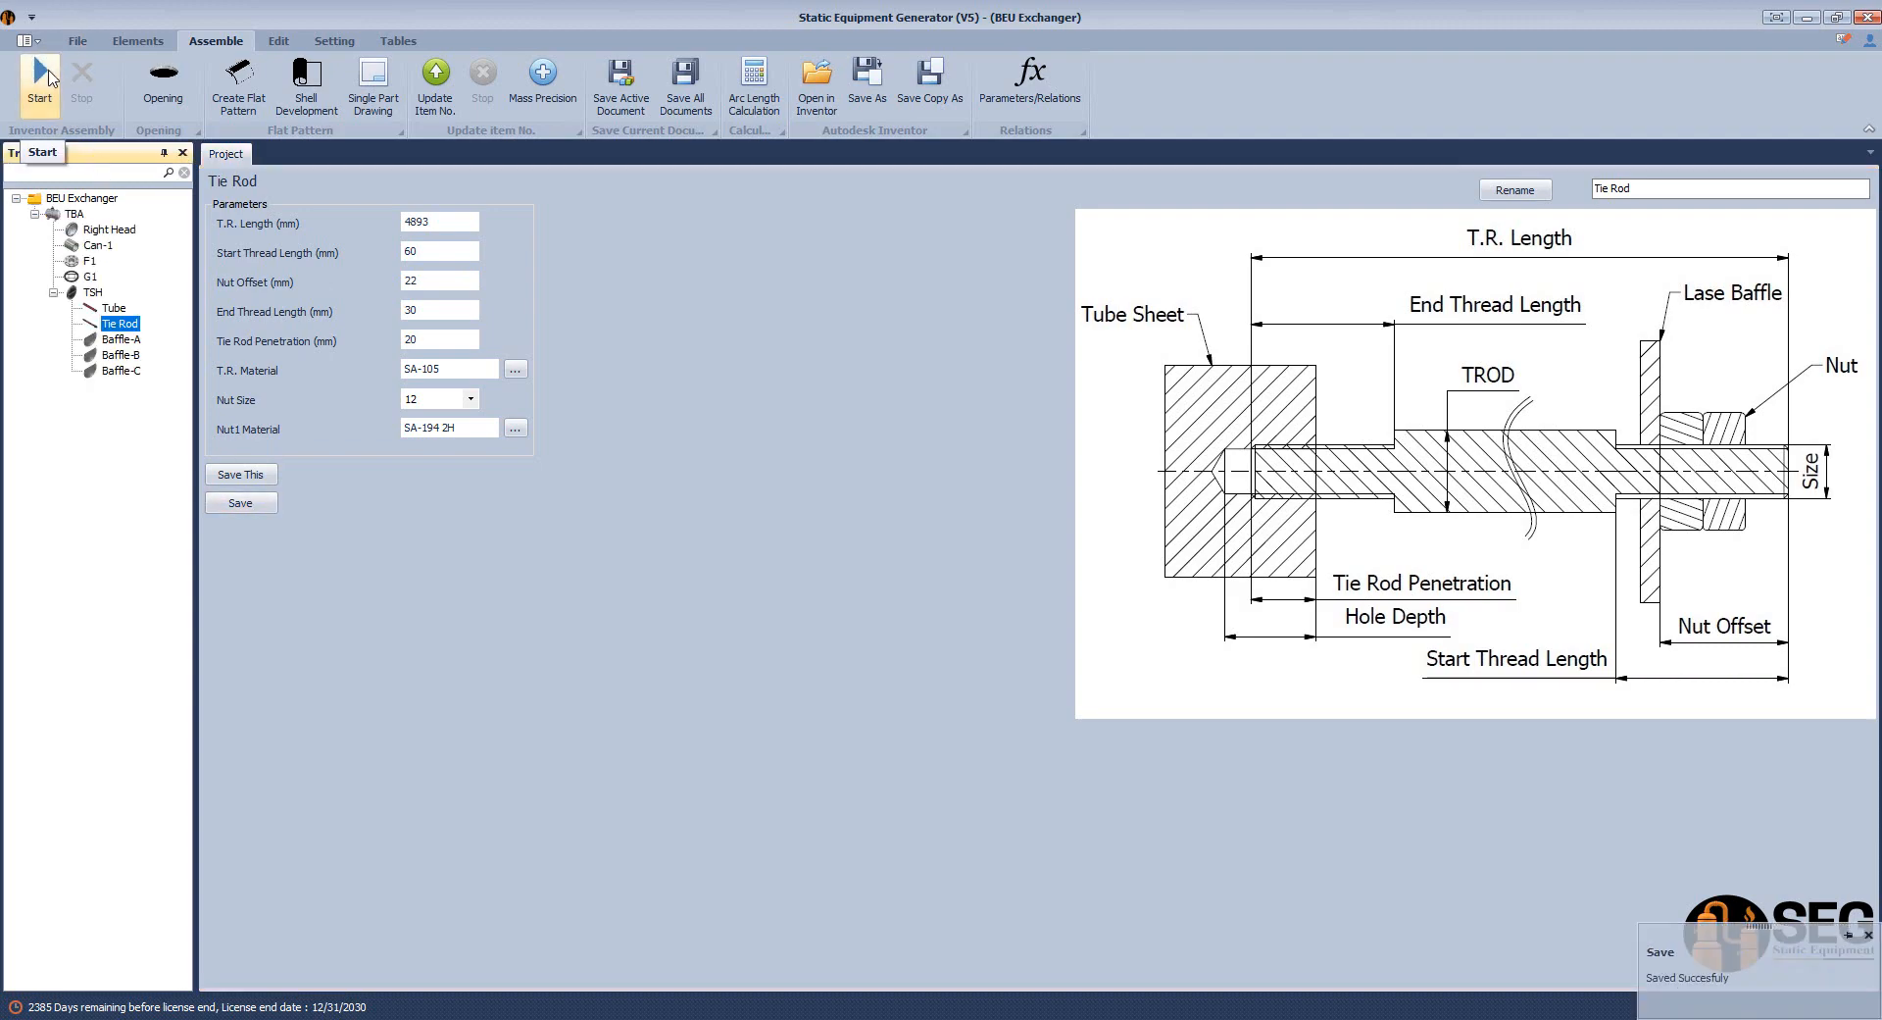
Update the assembly with the saved tie rod data and inspect the nuts beside Baffle-C in Inventor.
{"action": "key", "text": "alt+Tab"}
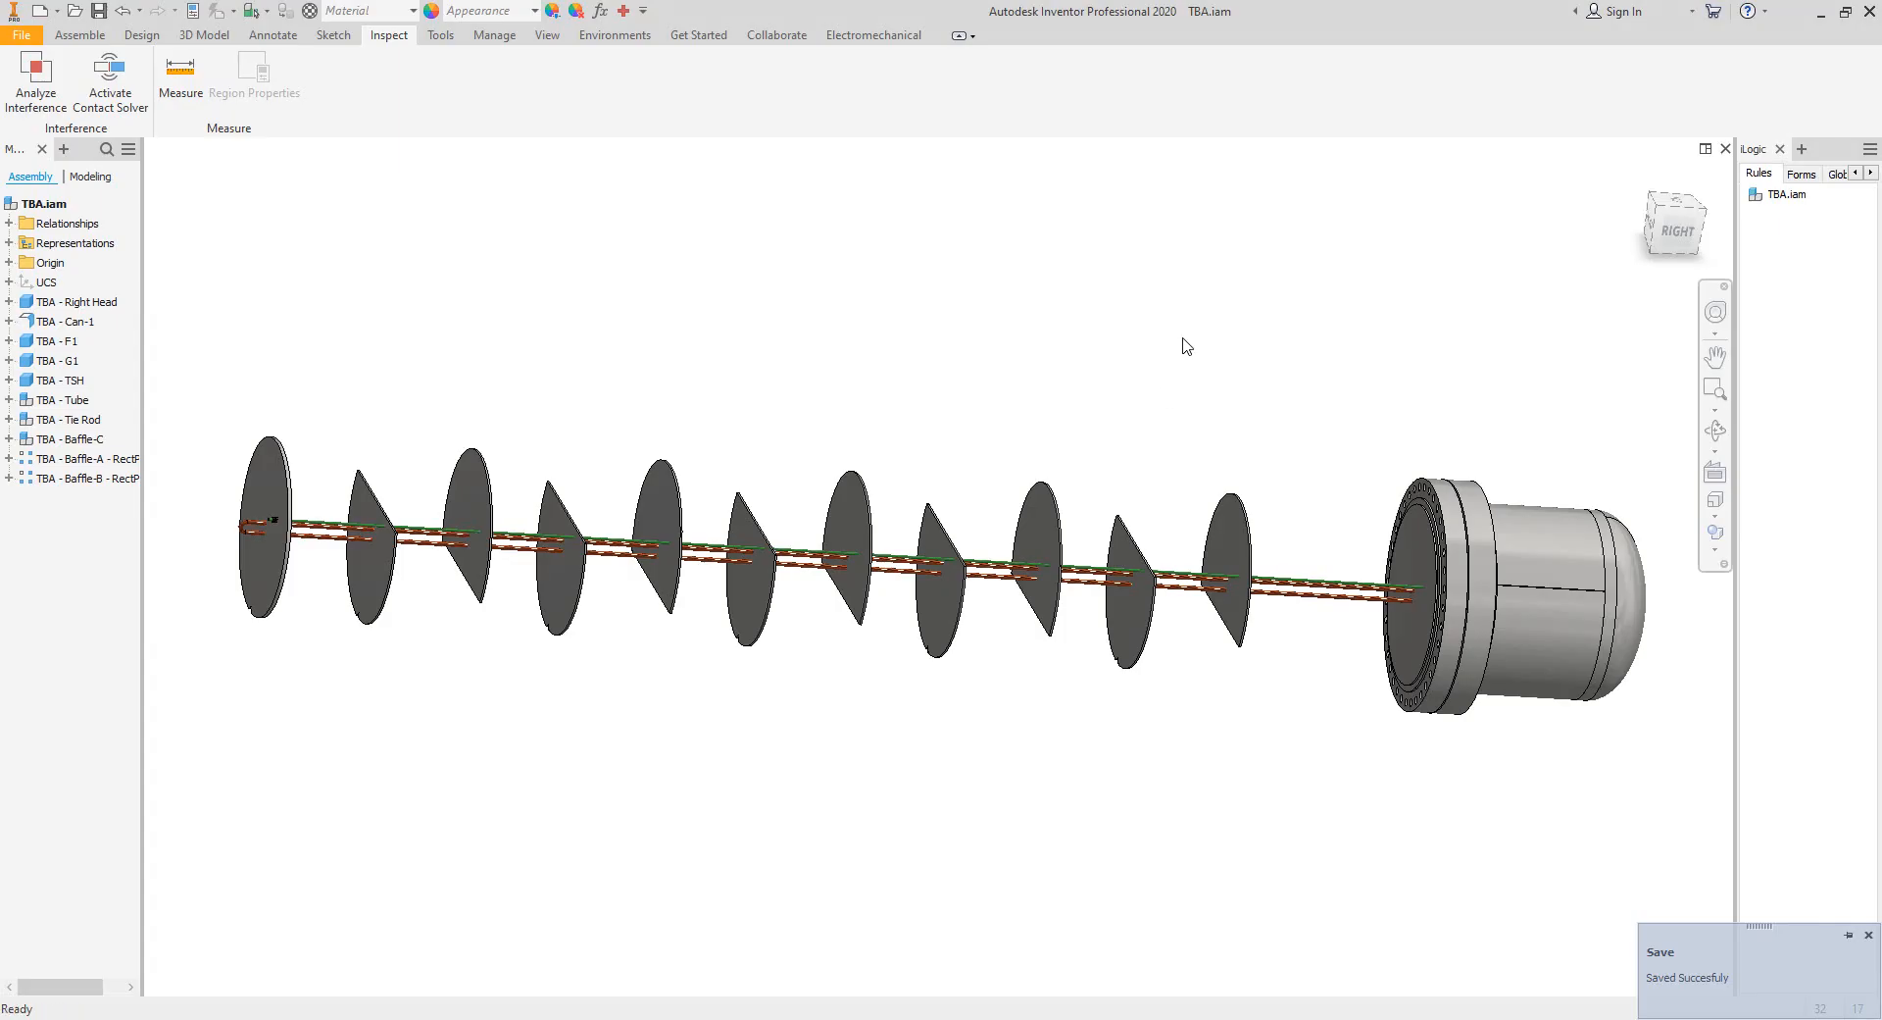
{"action": "scroll", "coordinate": [1020, 391], "scroll_direction": "down", "scroll_amount": 3}
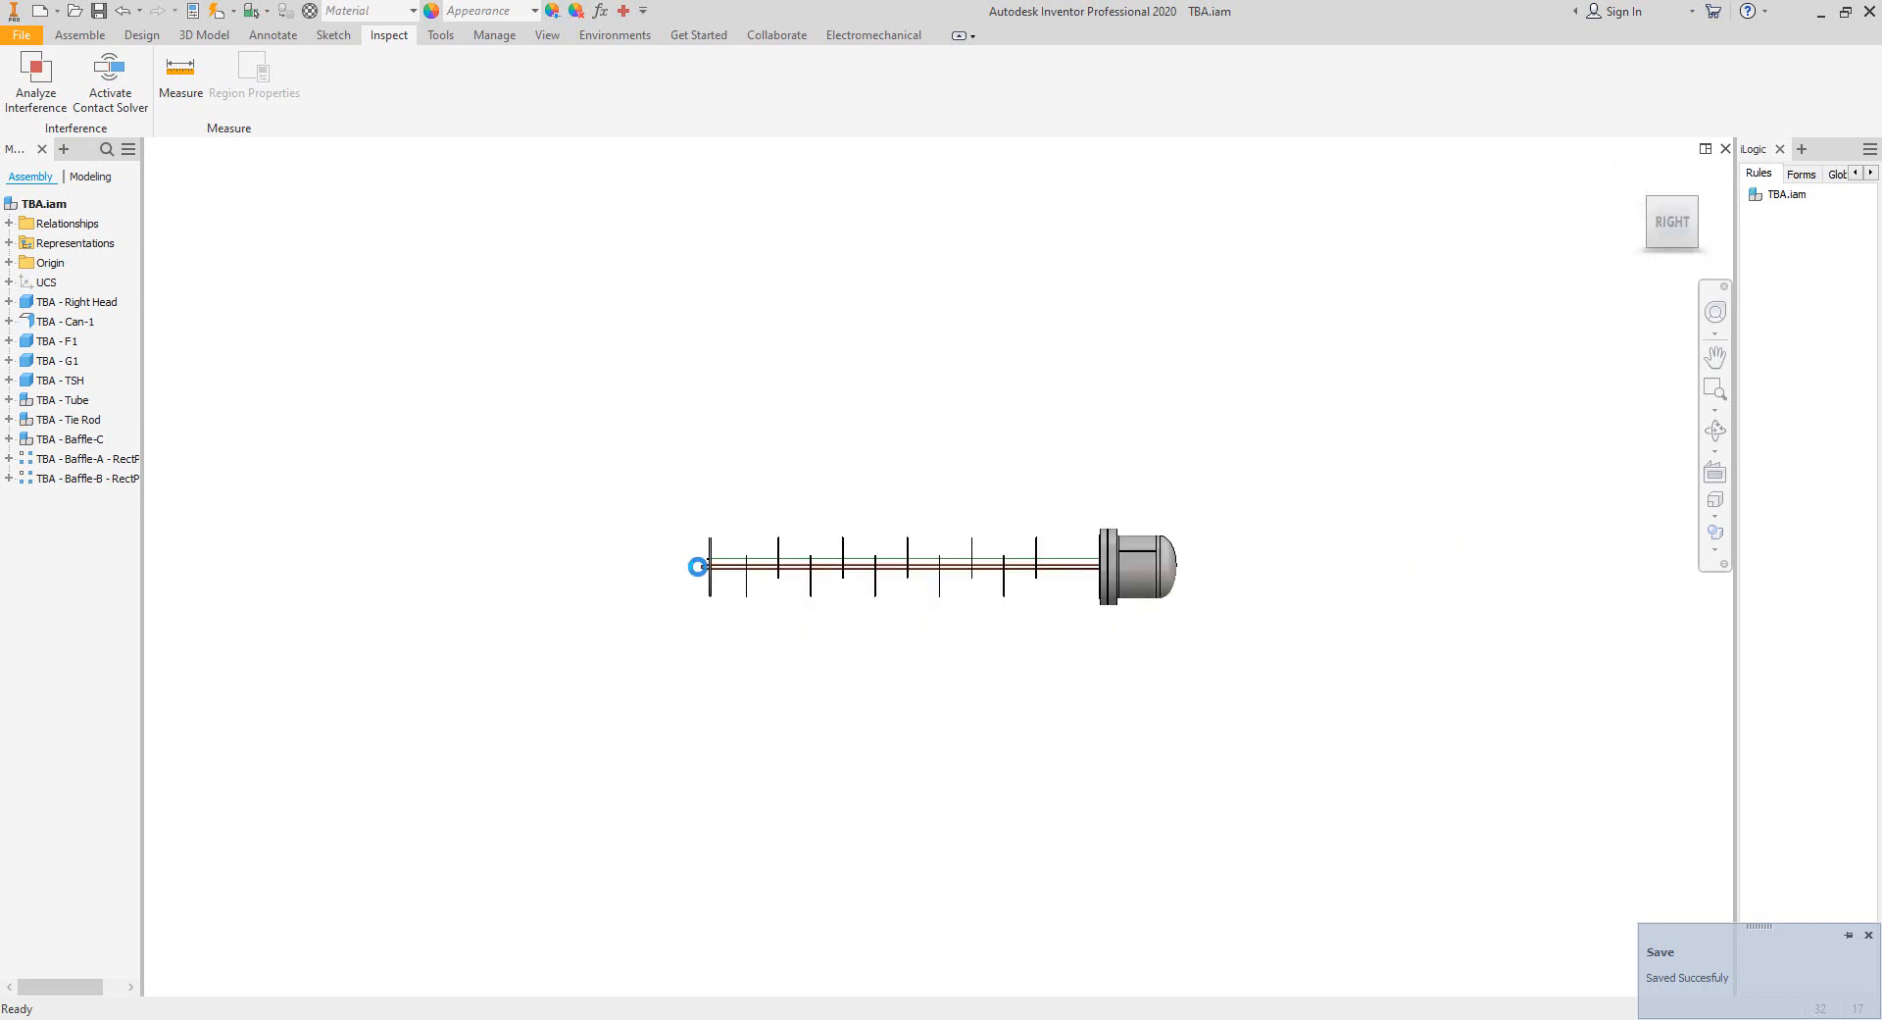
{"action": "scroll", "coordinate": [704, 572], "scroll_direction": "up", "scroll_amount": 10}
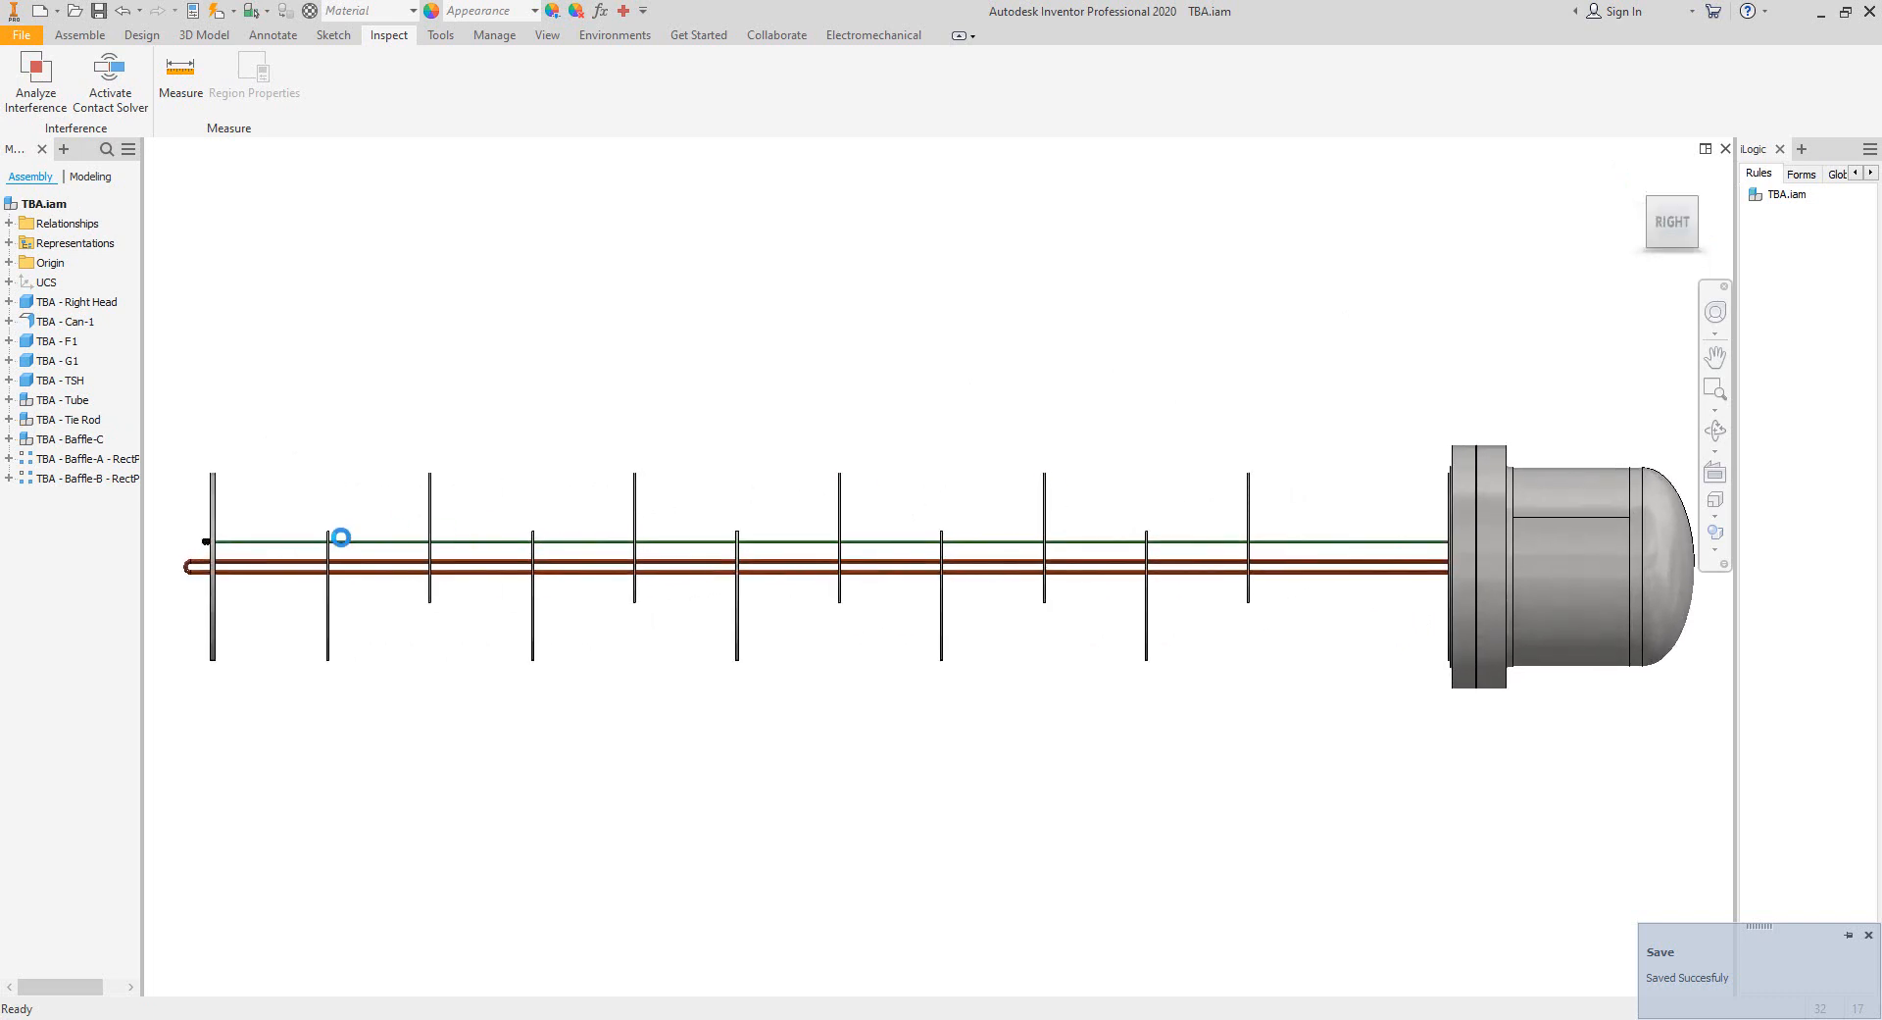
{"action": "scroll", "coordinate": [559, 564], "scroll_direction": "up", "scroll_amount": 6}
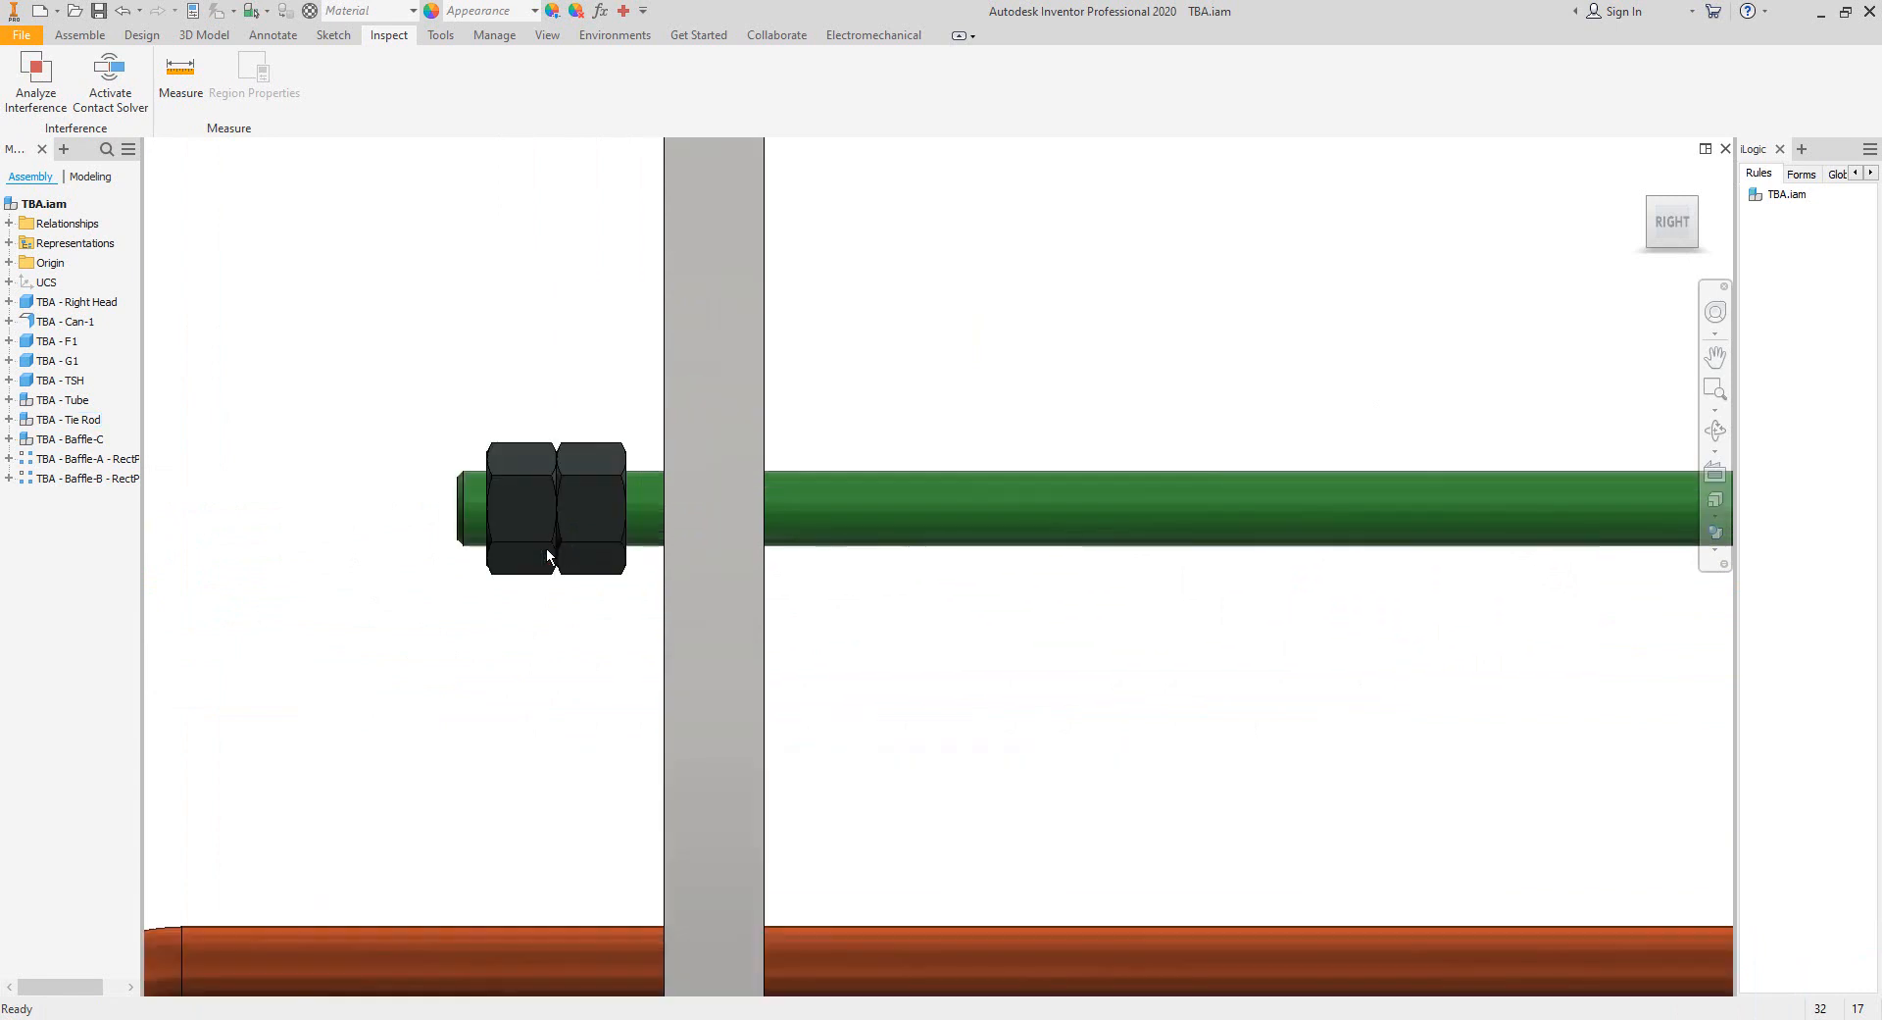
{"action": "left_click_drag", "start_coordinate": [545, 547], "coordinate": [700, 621]}
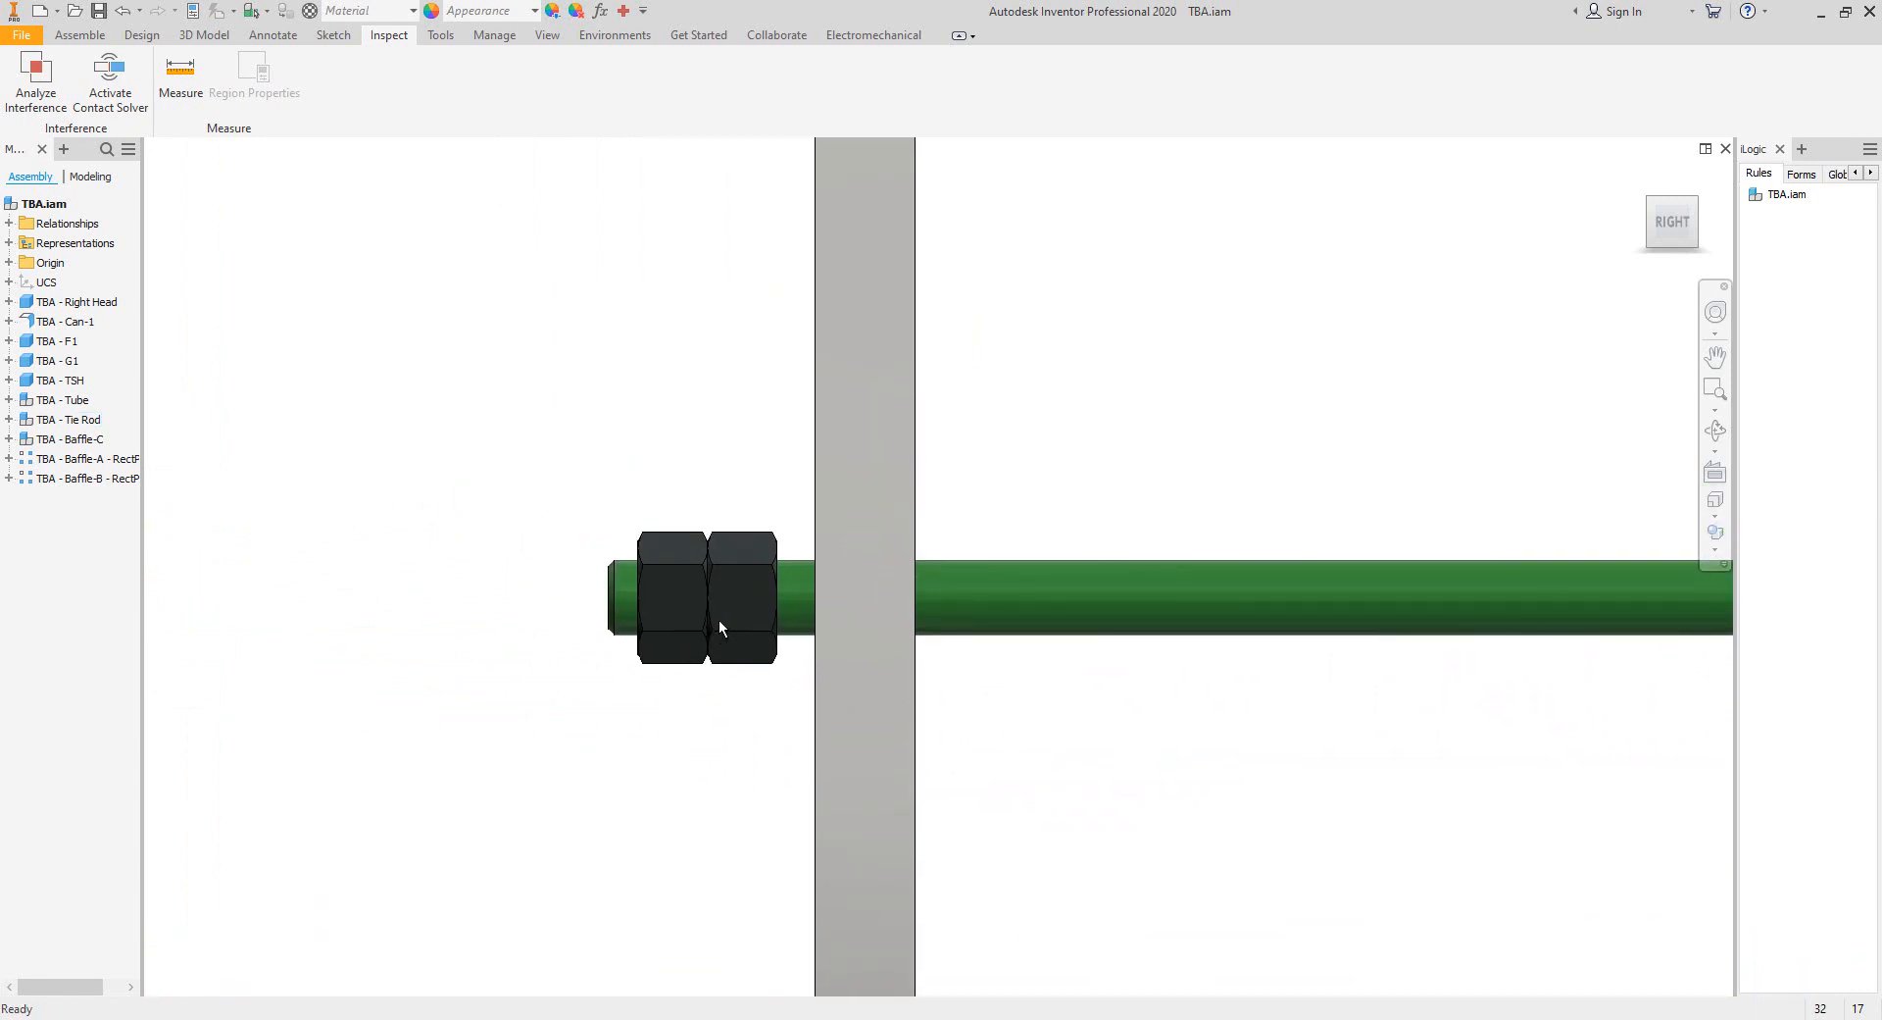
{"action": "left_click", "coordinate": [1715, 429]}
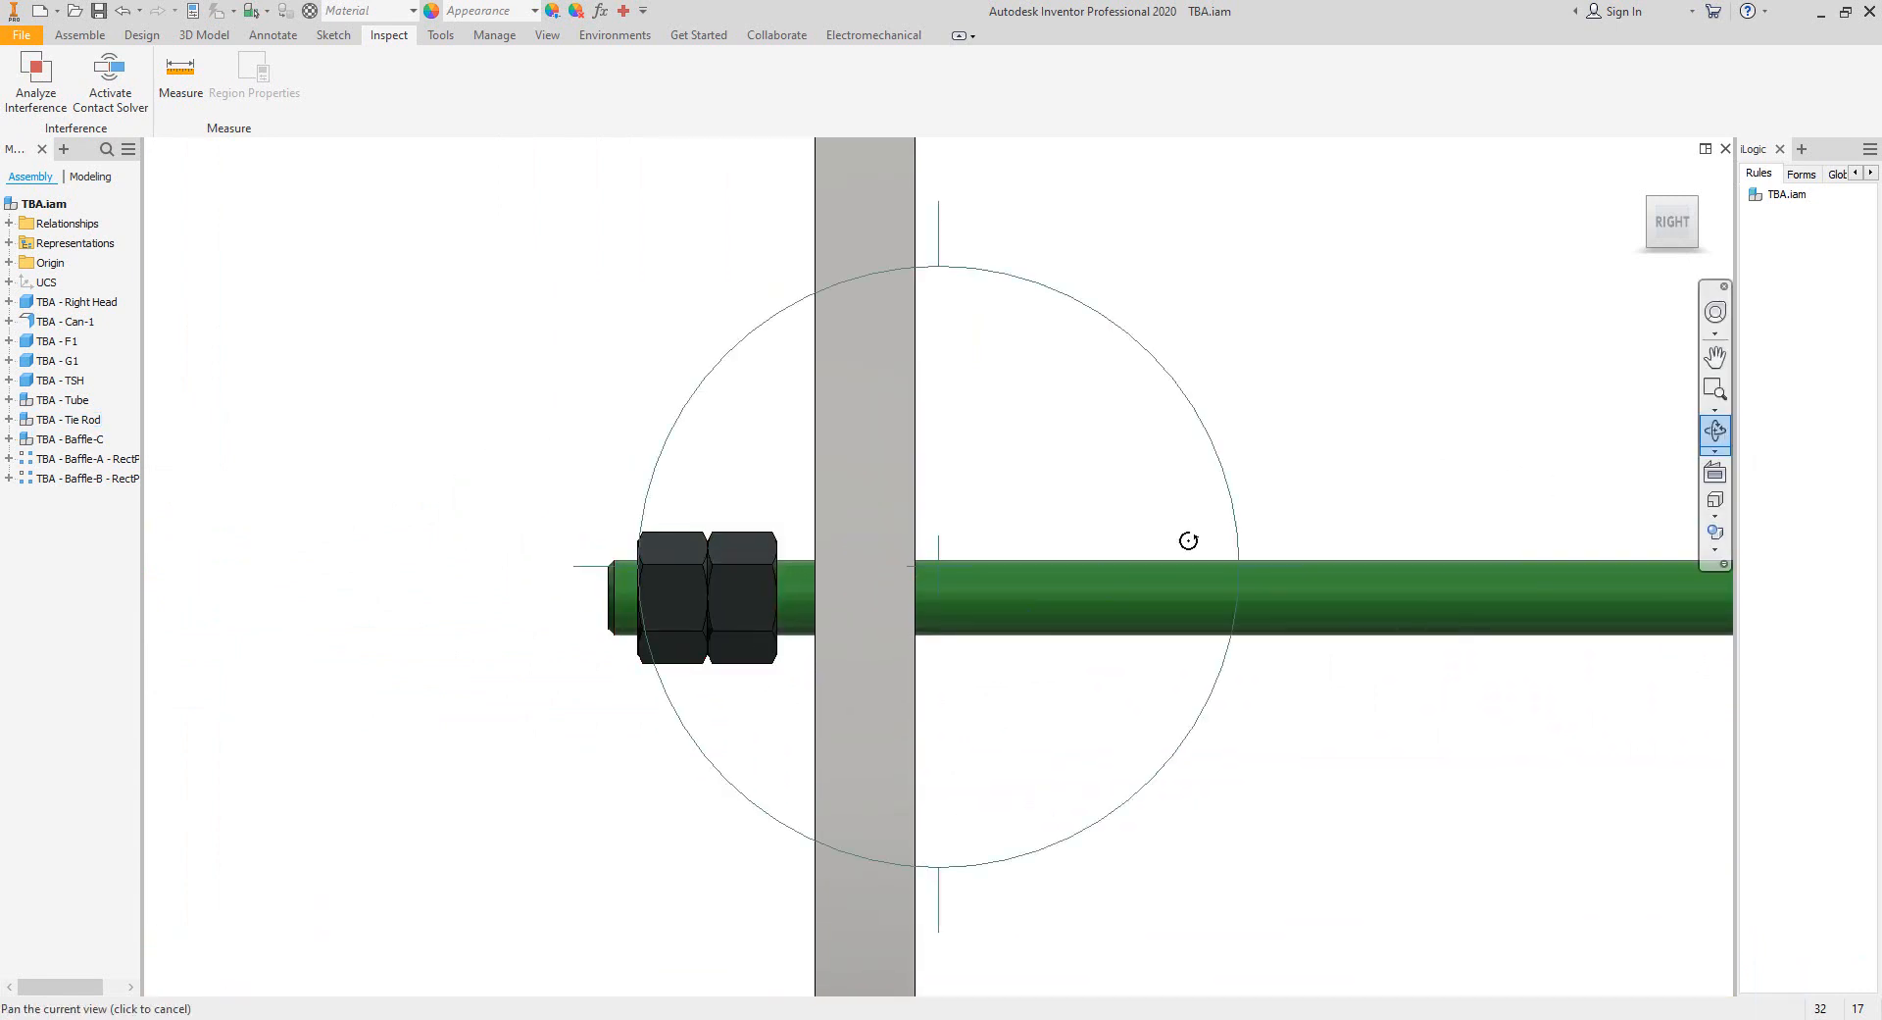
{"action": "left_click_drag", "start_coordinate": [1189, 541], "coordinate": [916, 475]}
{"action": "key", "text": "Escape"}
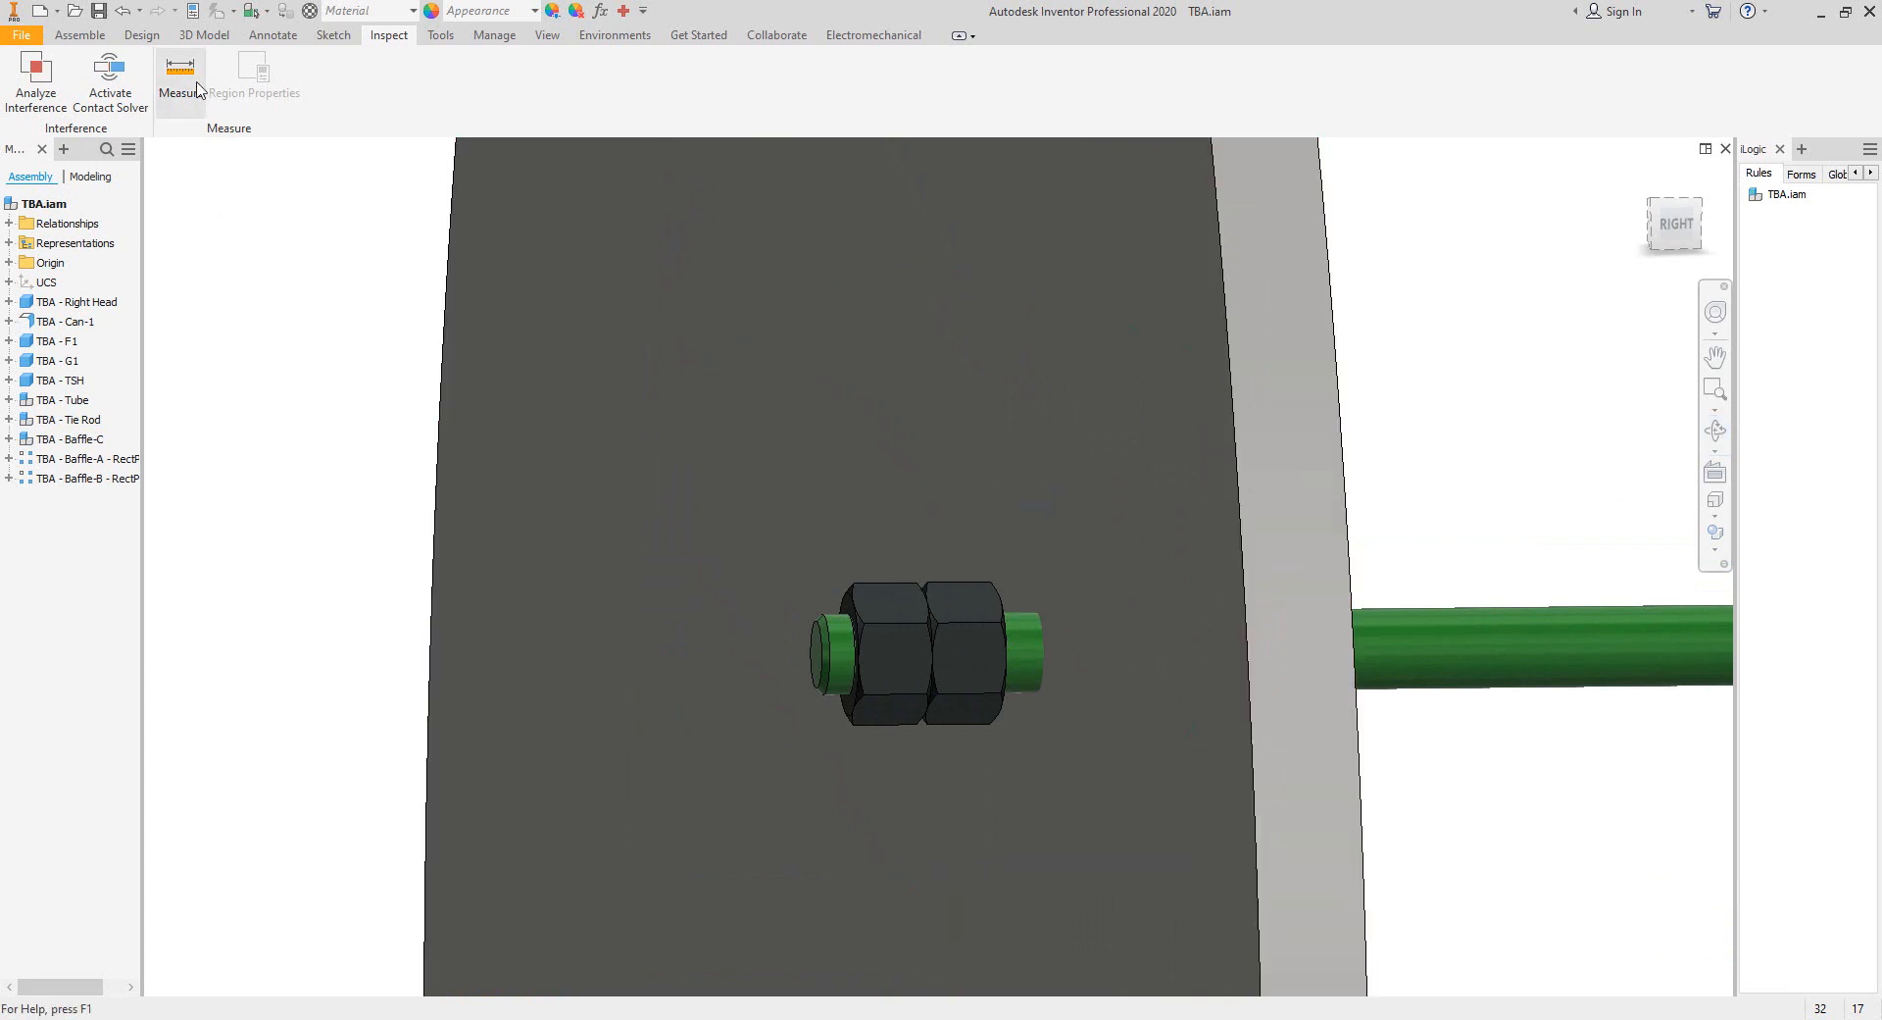
Measure the gap between Baffle-C's outer face and the facing end of the adjacent tie rod nut.
{"action": "left_click", "coordinate": [199, 89]}
{"action": "left_click", "coordinate": [1138, 547]}
{"action": "scroll", "coordinate": [1021, 631], "scroll_direction": "up", "scroll_amount": 3}
{"action": "scroll", "coordinate": [959, 715], "scroll_direction": "down", "scroll_amount": 2}
{"action": "middle_click_drag", "start_coordinate": [958, 715], "coordinate": [478, 731], "text": "shift"}
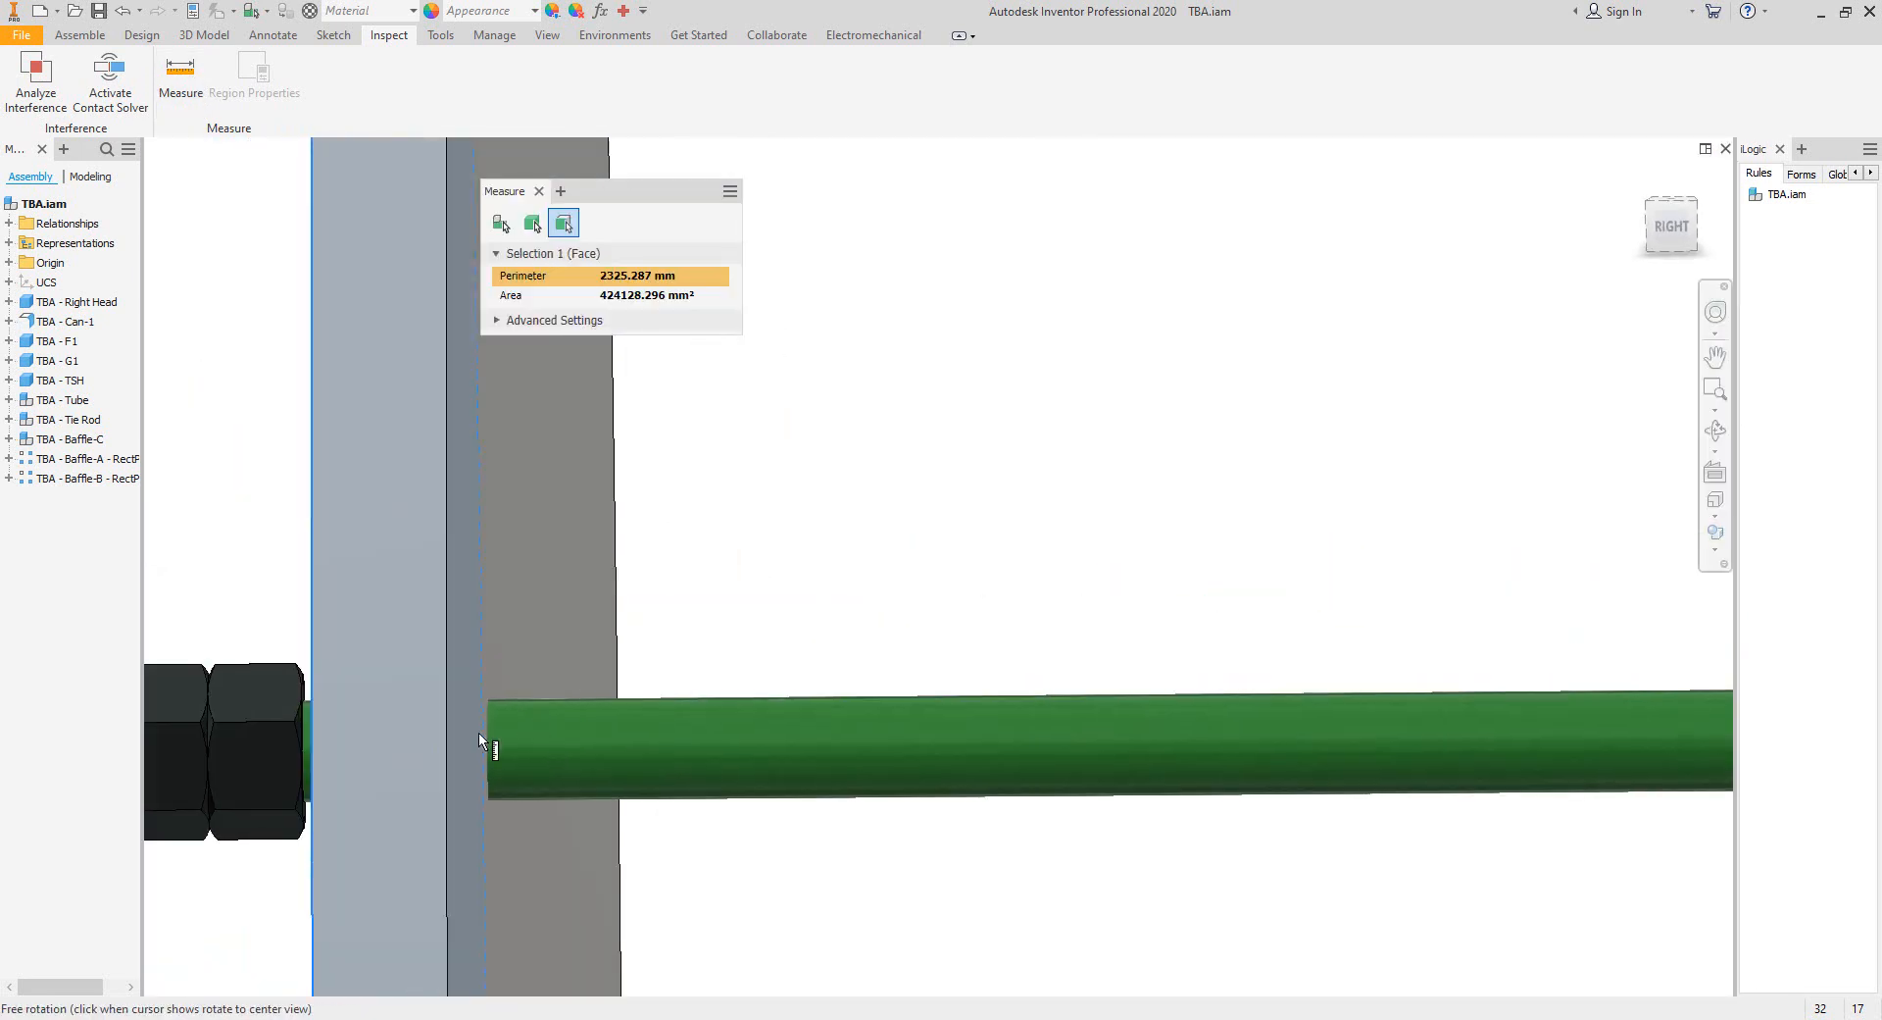
{"action": "scroll", "coordinate": [263, 709], "scroll_direction": "up", "scroll_amount": 5}
{"action": "left_click", "coordinate": [208, 419]}
{"action": "scroll", "coordinate": [208, 419], "scroll_direction": "down", "scroll_amount": 5}
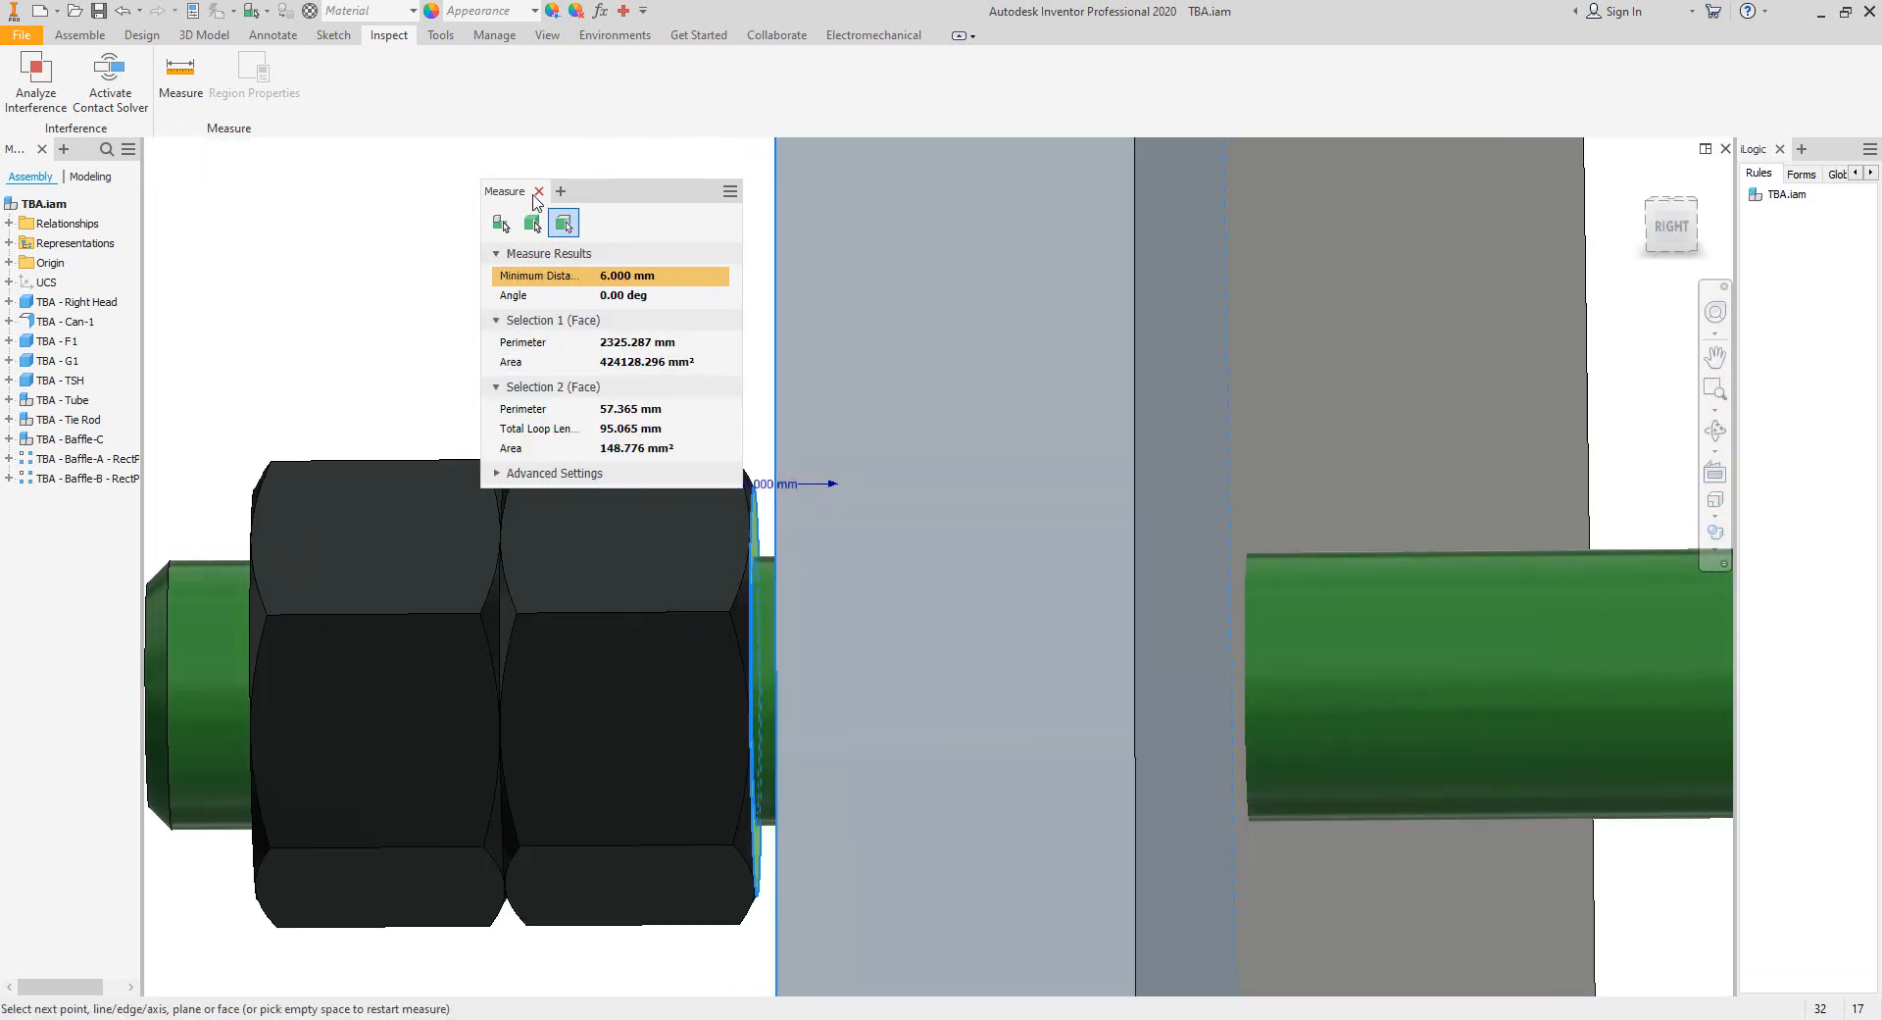
{"action": "left_click", "coordinate": [539, 192]}
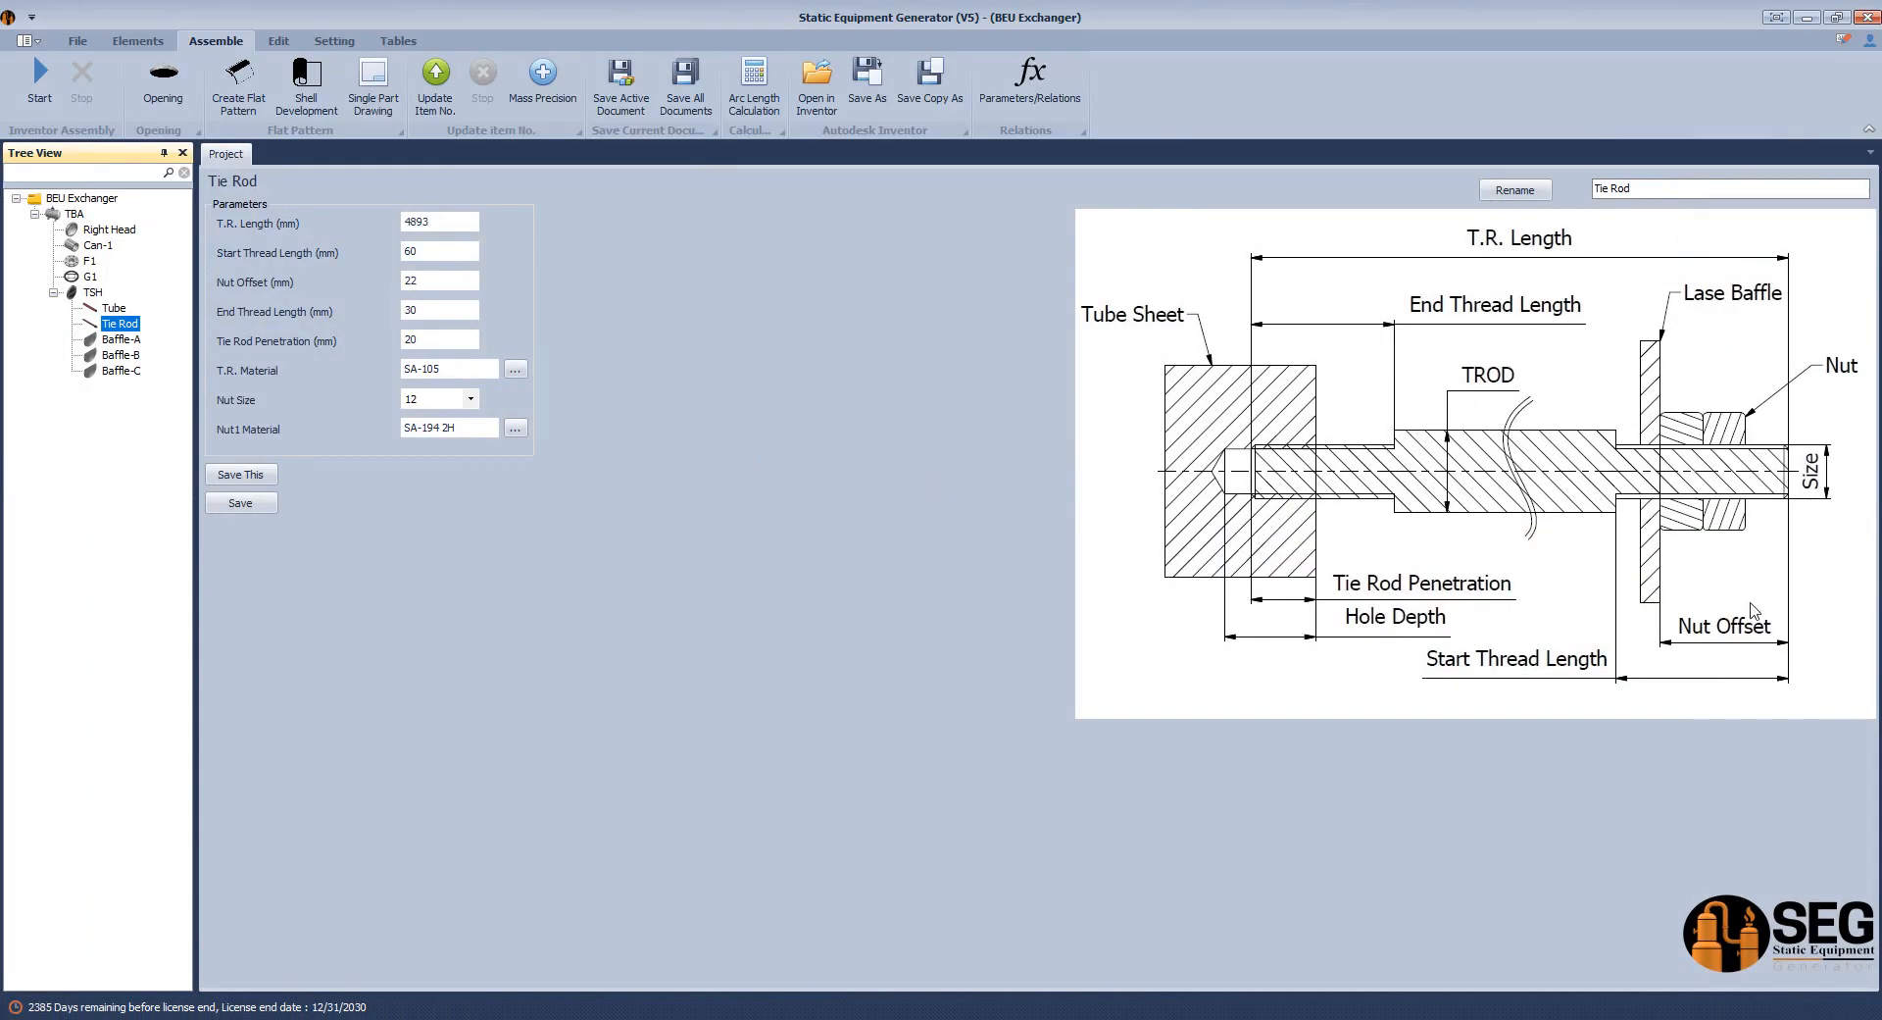
In Static Equipment Generator, set the tie rod's Nut Offset to 28 mm, save it, and update the Inventor assembly.
{"action": "left_click", "coordinate": [416, 279]}
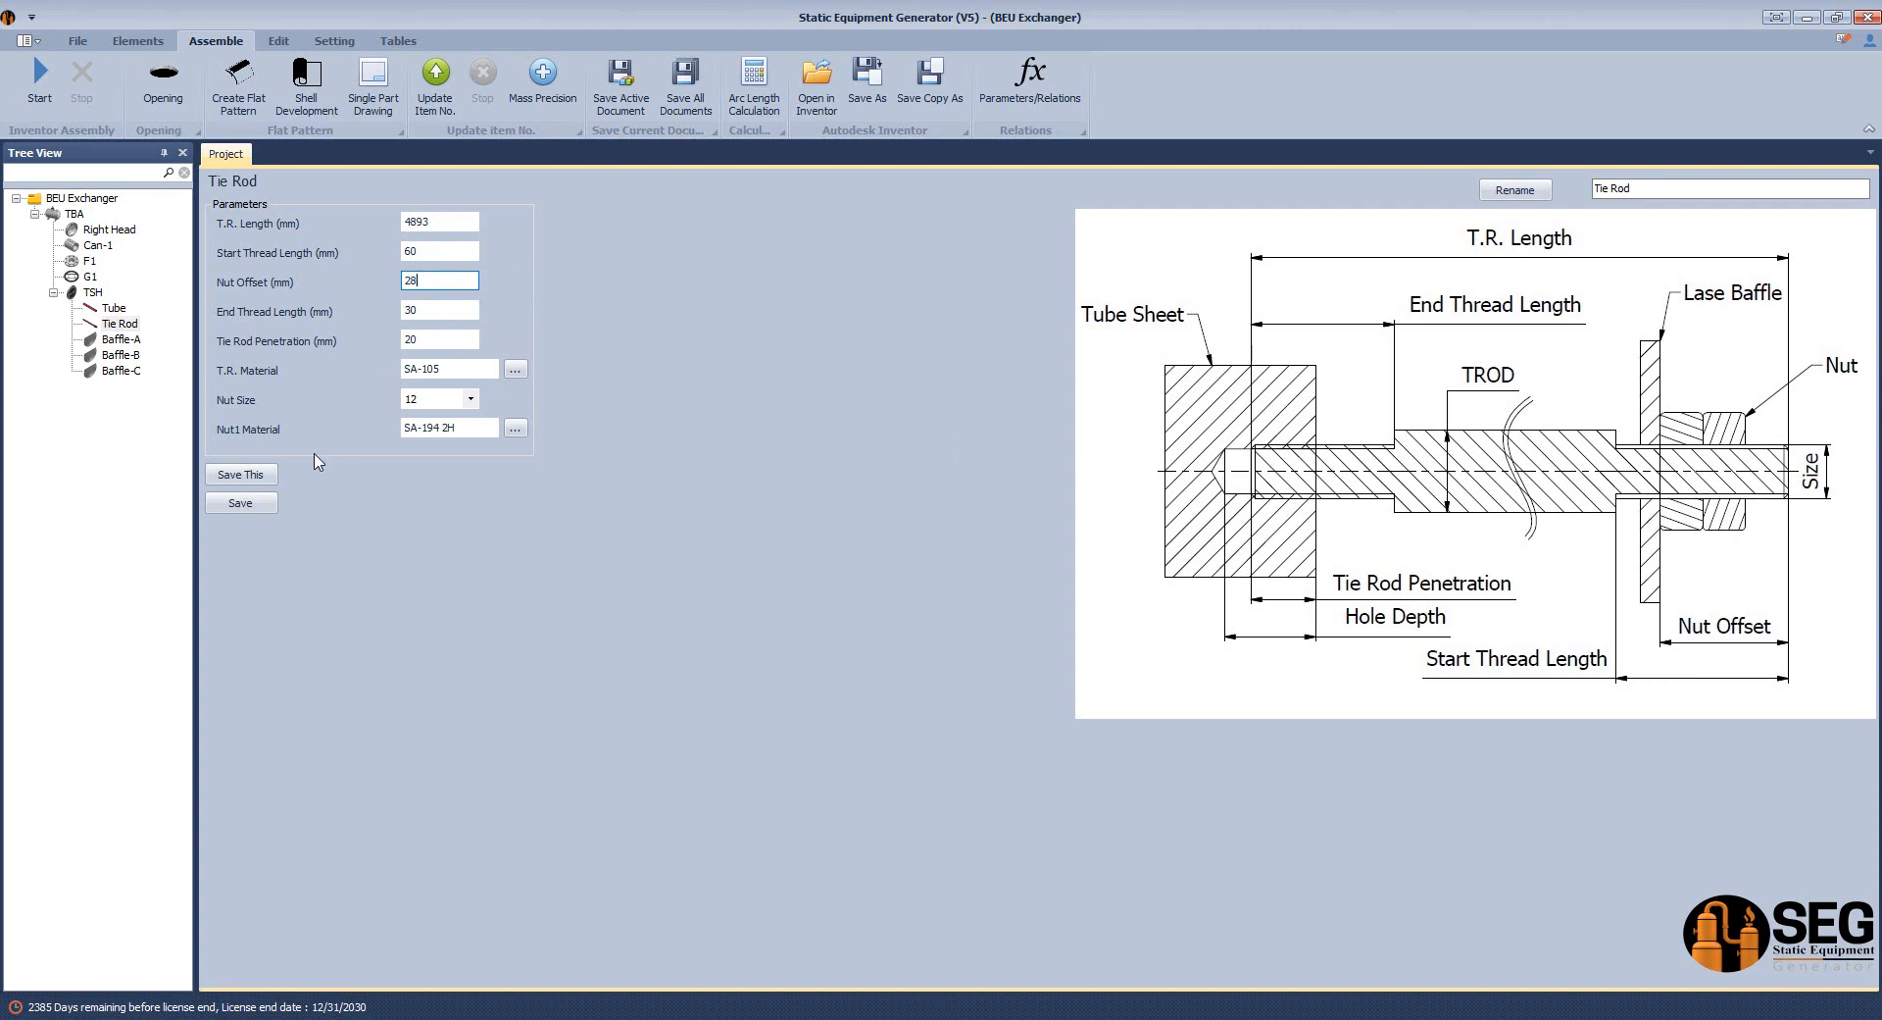
{"action": "left_click", "coordinate": [246, 508]}
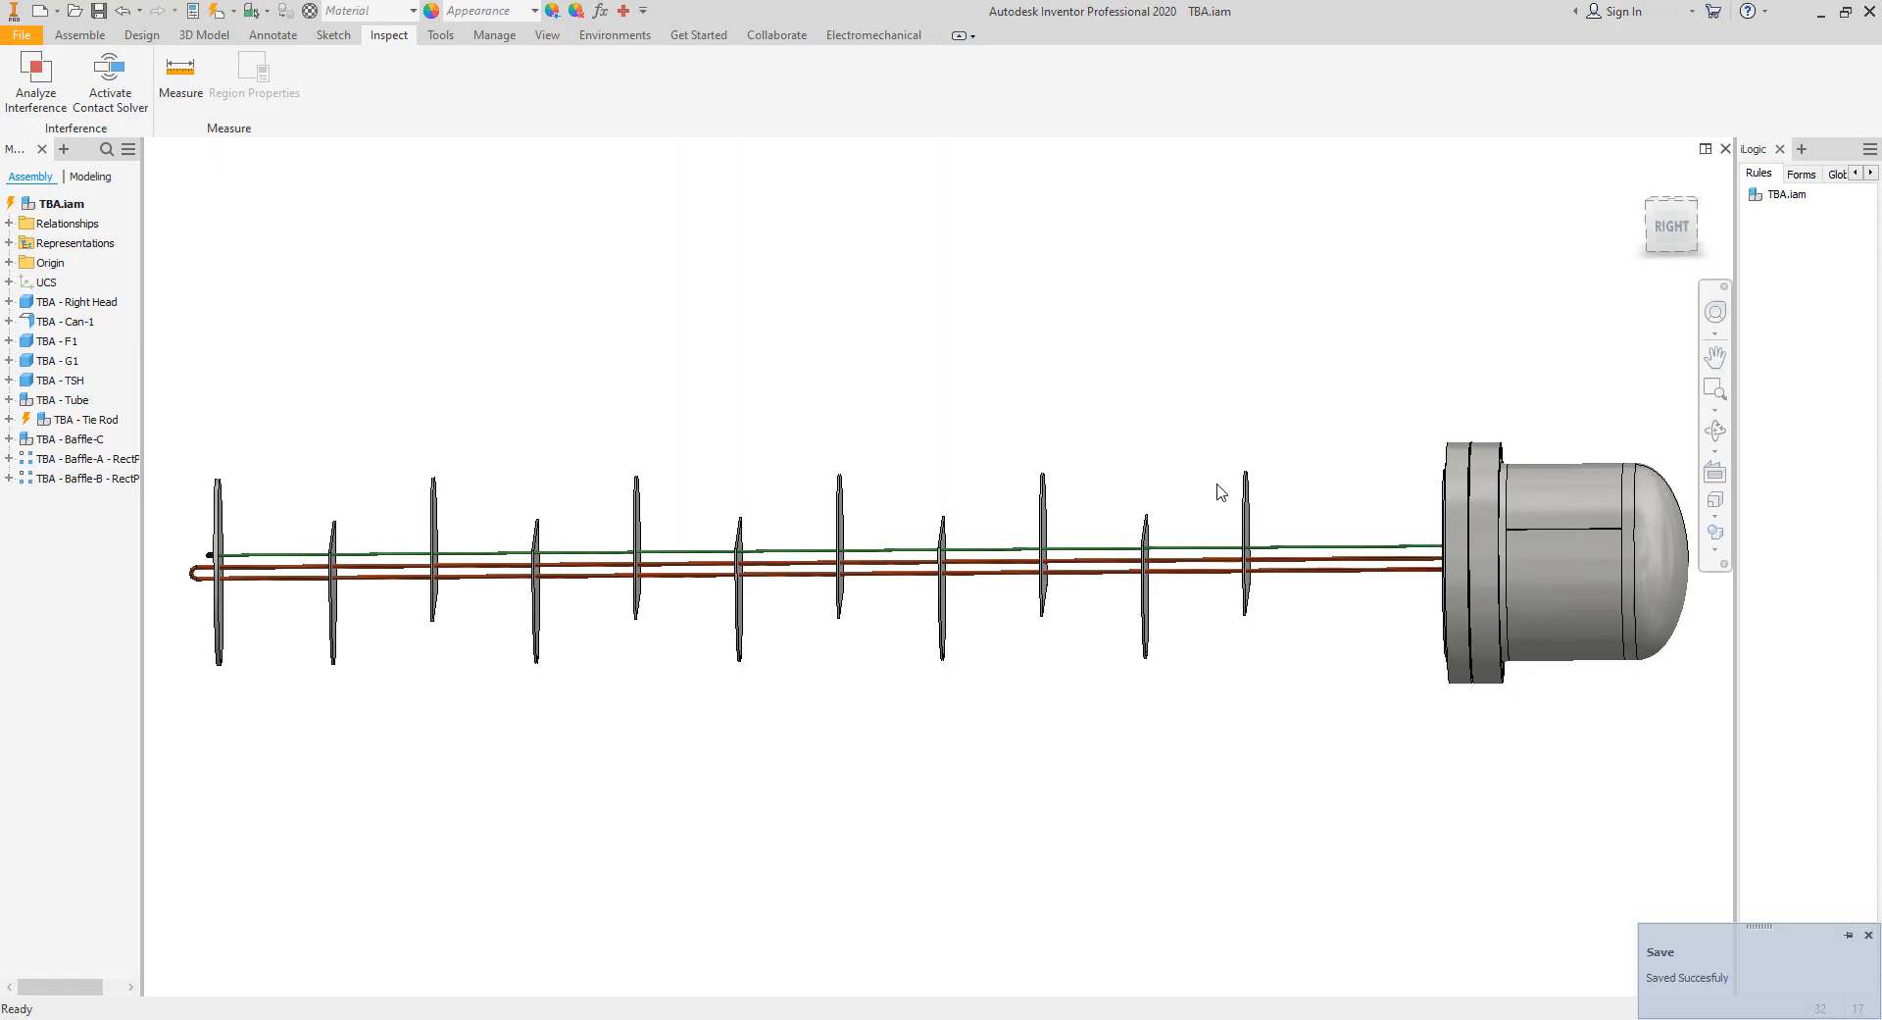
Inspect the tie rod nuts against Baffle-C's outer face from the side, and view the whole bundle at an angle.
{"action": "left_click", "coordinate": [1671, 227]}
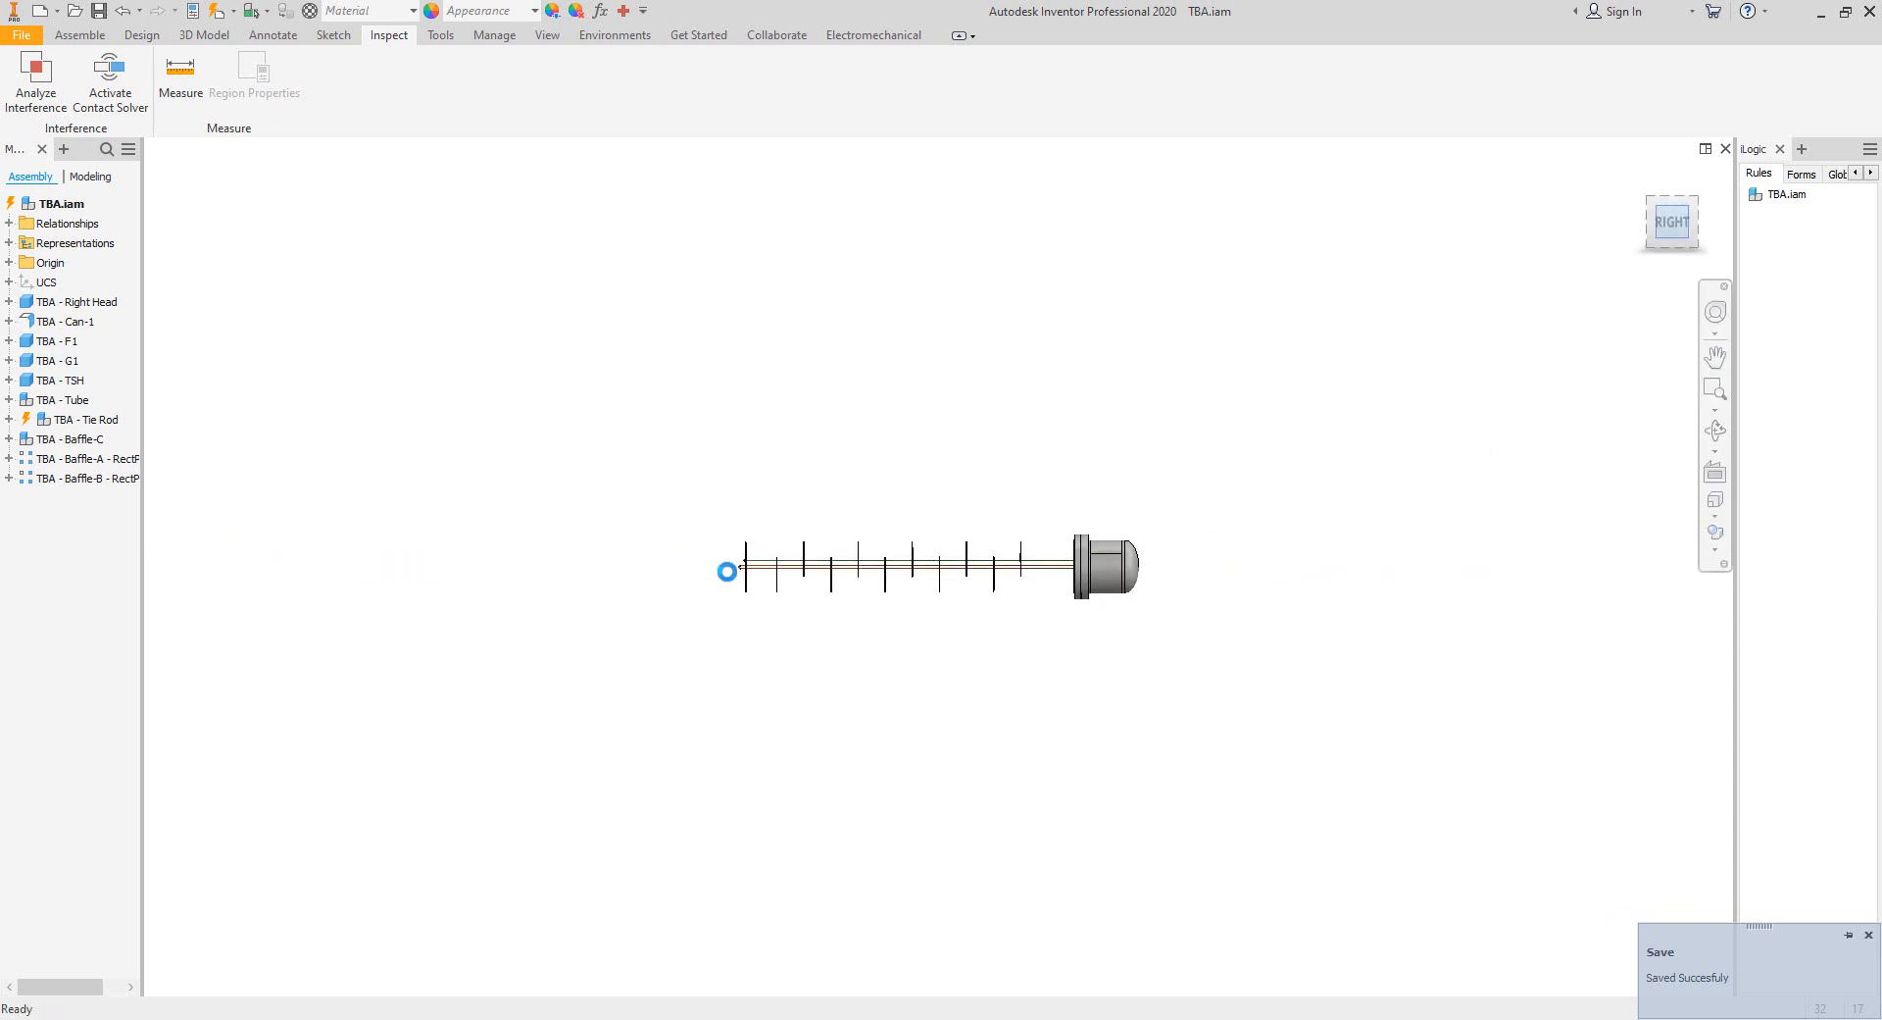
{"action": "scroll", "coordinate": [784, 568], "scroll_direction": "down", "scroll_amount": 8}
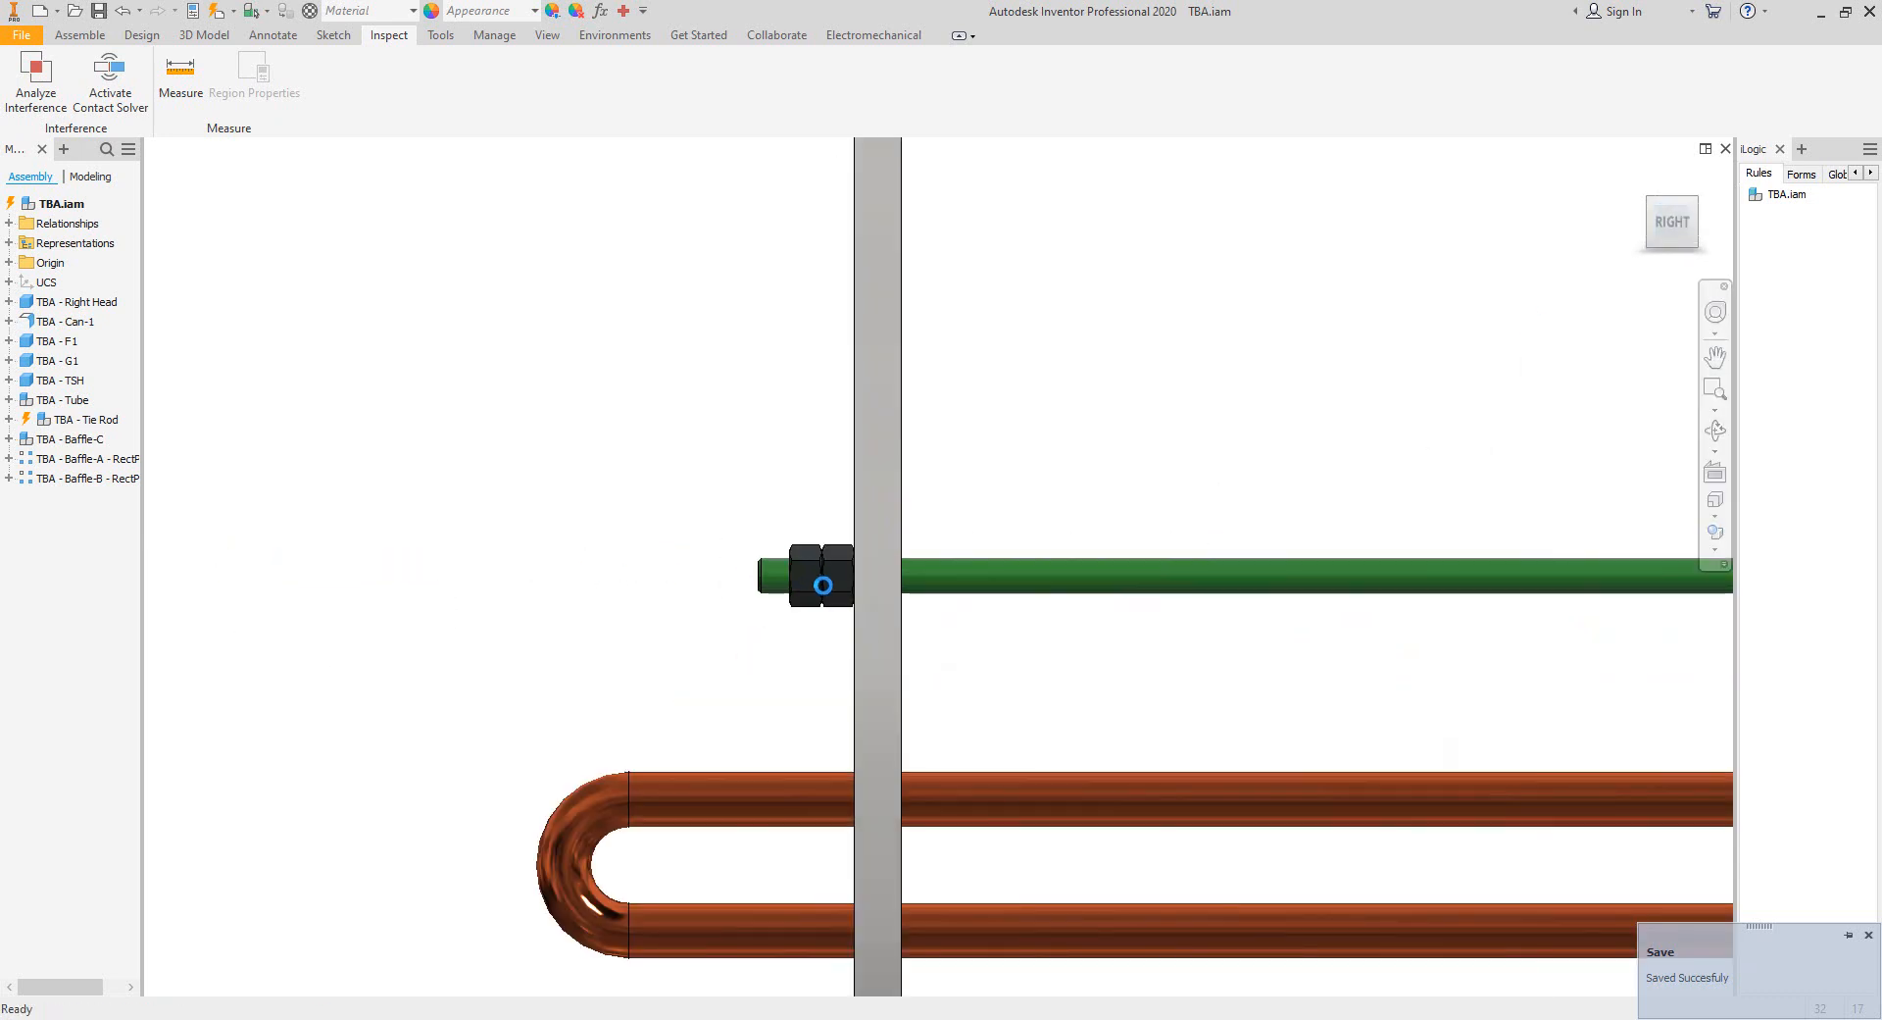
{"action": "scroll", "coordinate": [823, 585], "scroll_direction": "up", "scroll_amount": 10}
{"action": "scroll", "coordinate": [186, 567], "scroll_direction": "down", "scroll_amount": 10}
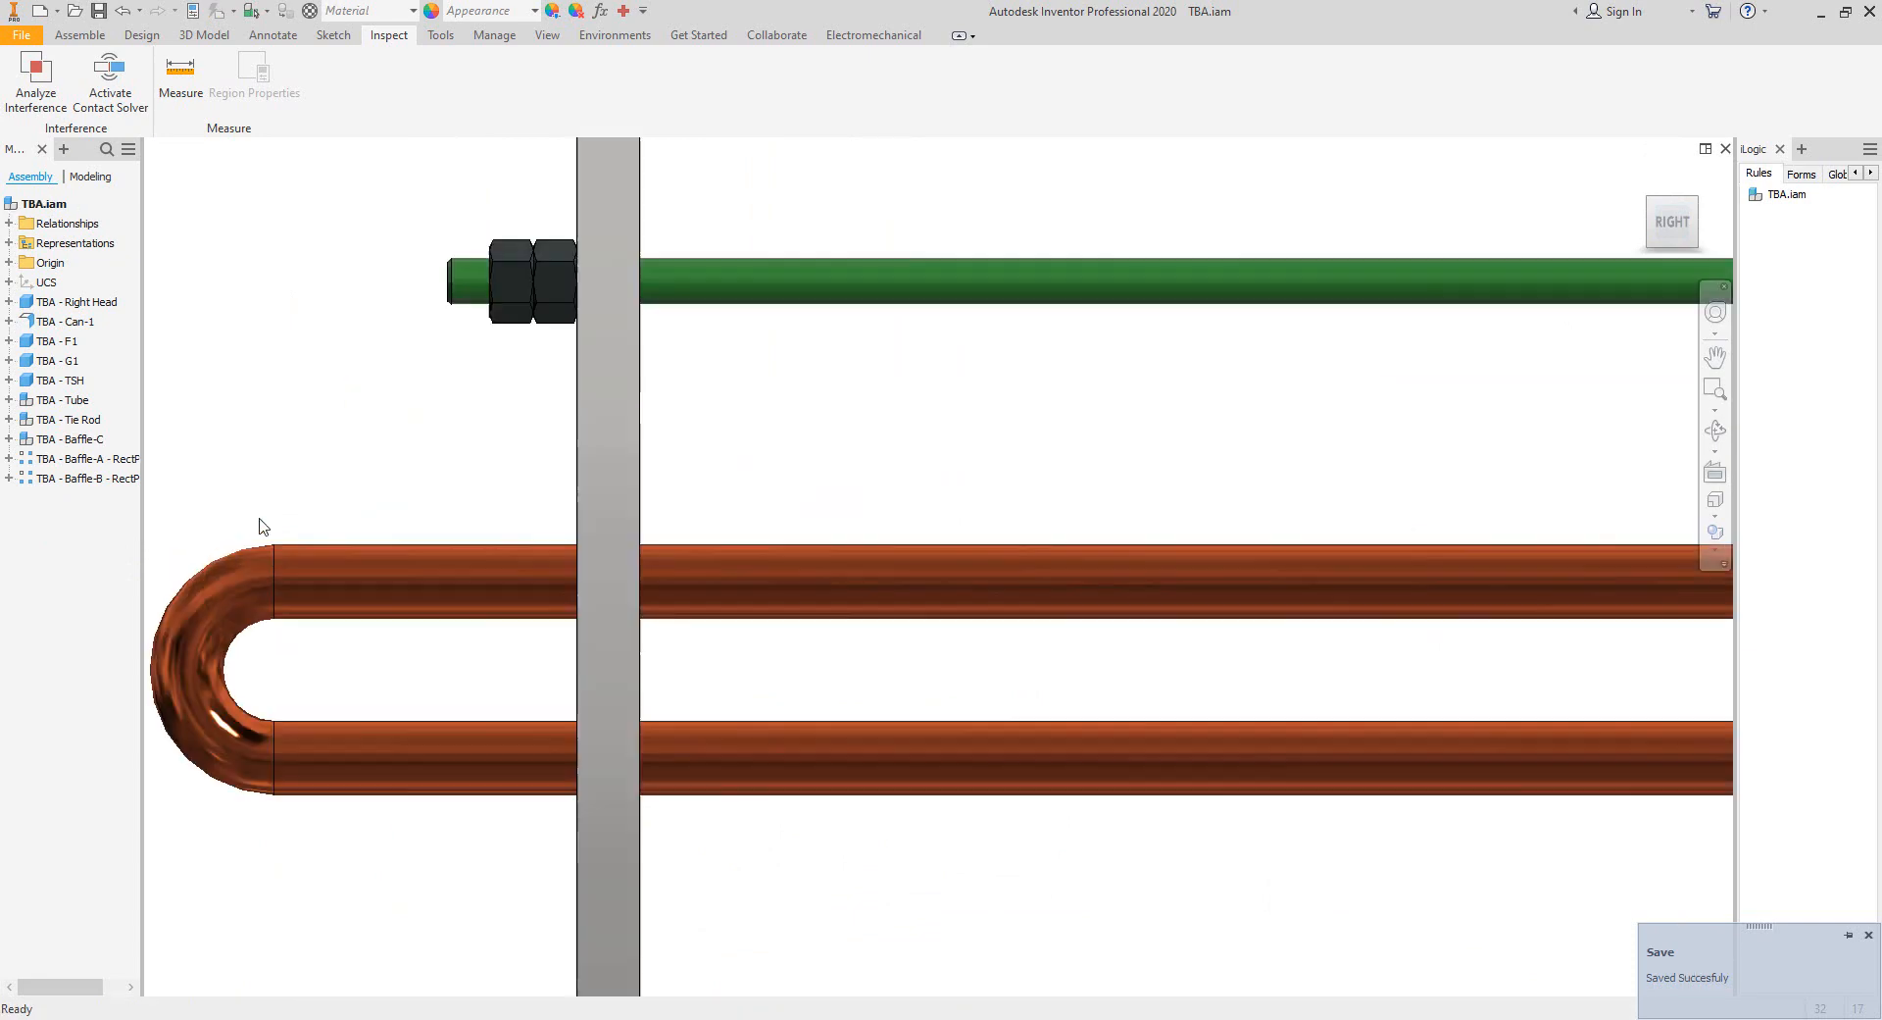
{"action": "scroll", "coordinate": [496, 471], "scroll_direction": "up", "scroll_amount": 2}
{"action": "scroll", "coordinate": [496, 471], "scroll_direction": "down", "scroll_amount": 6}
{"action": "left_click", "coordinate": [1715, 430]}
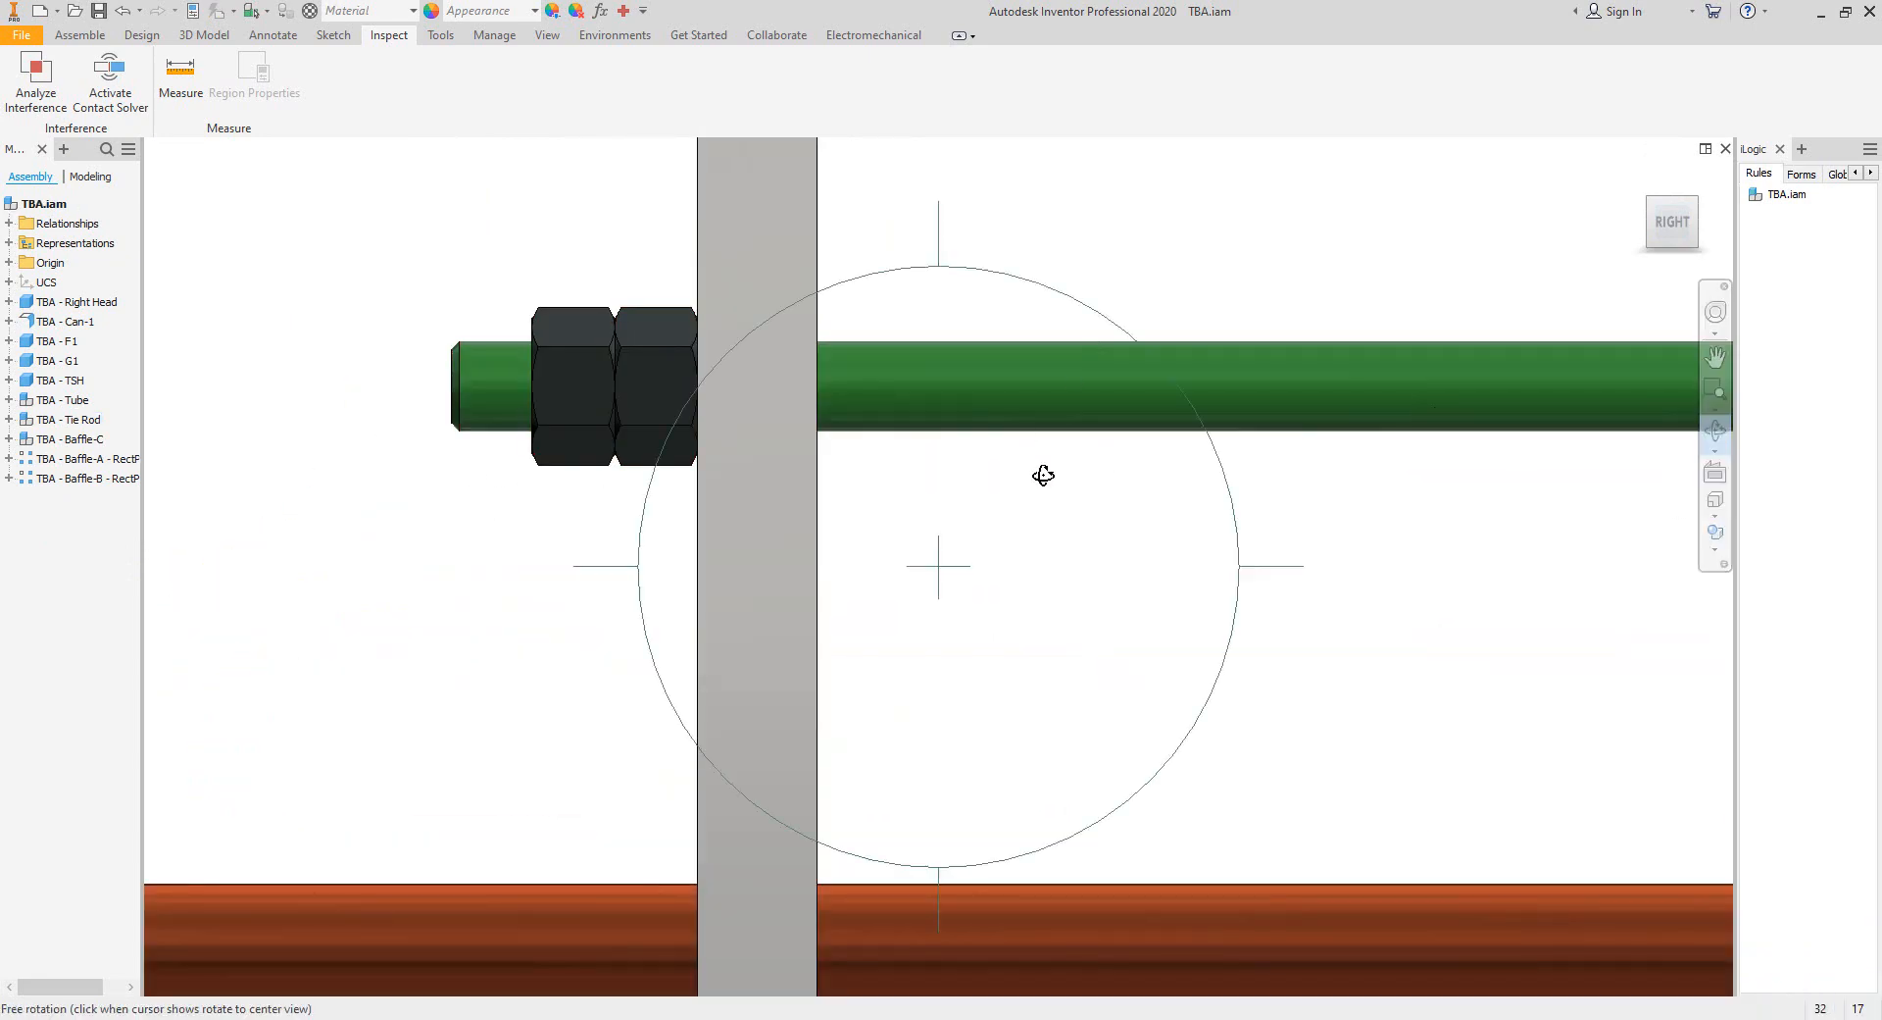
{"action": "scroll", "coordinate": [1043, 476], "scroll_direction": "up", "scroll_amount": 5}
{"action": "left_click_drag", "start_coordinate": [1043, 476], "coordinate": [1079, 584]}
{"action": "right_click", "coordinate": [1079, 583]}
{"action": "left_click", "coordinate": [1127, 592]}
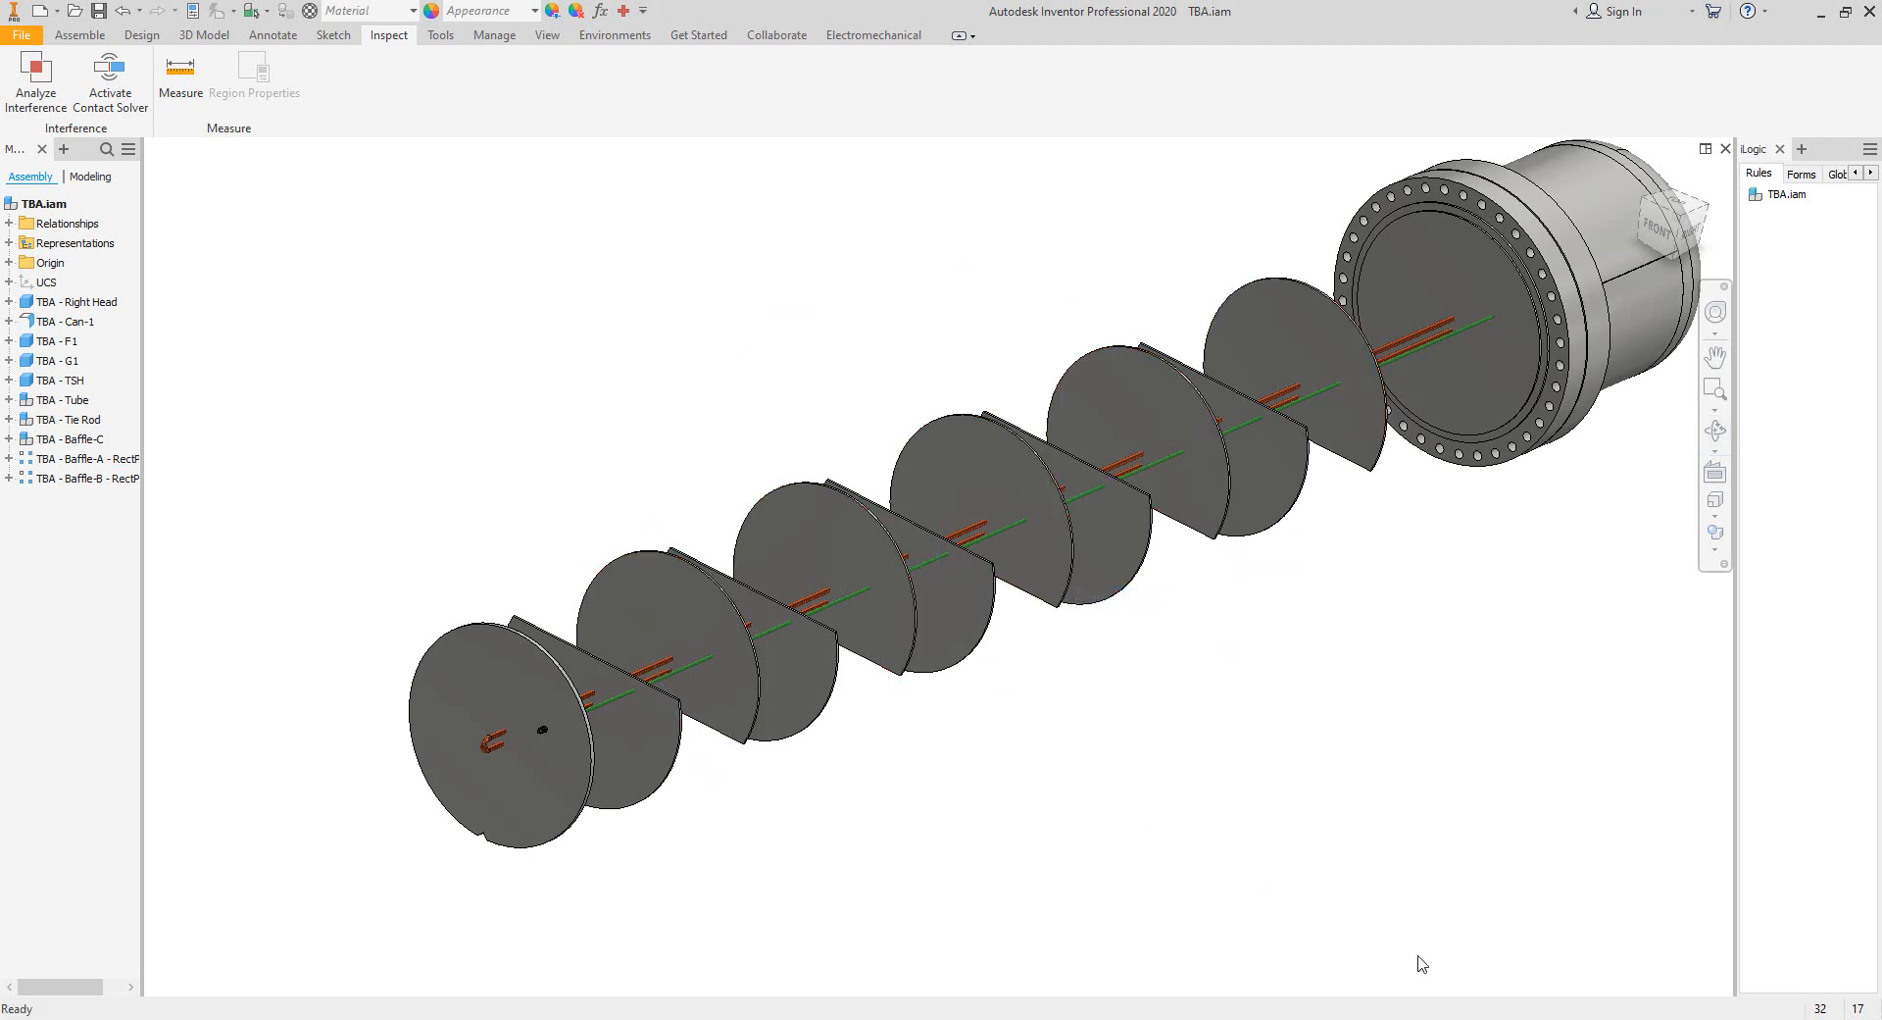
{"action": "left_click", "coordinate": [1756, 945]}
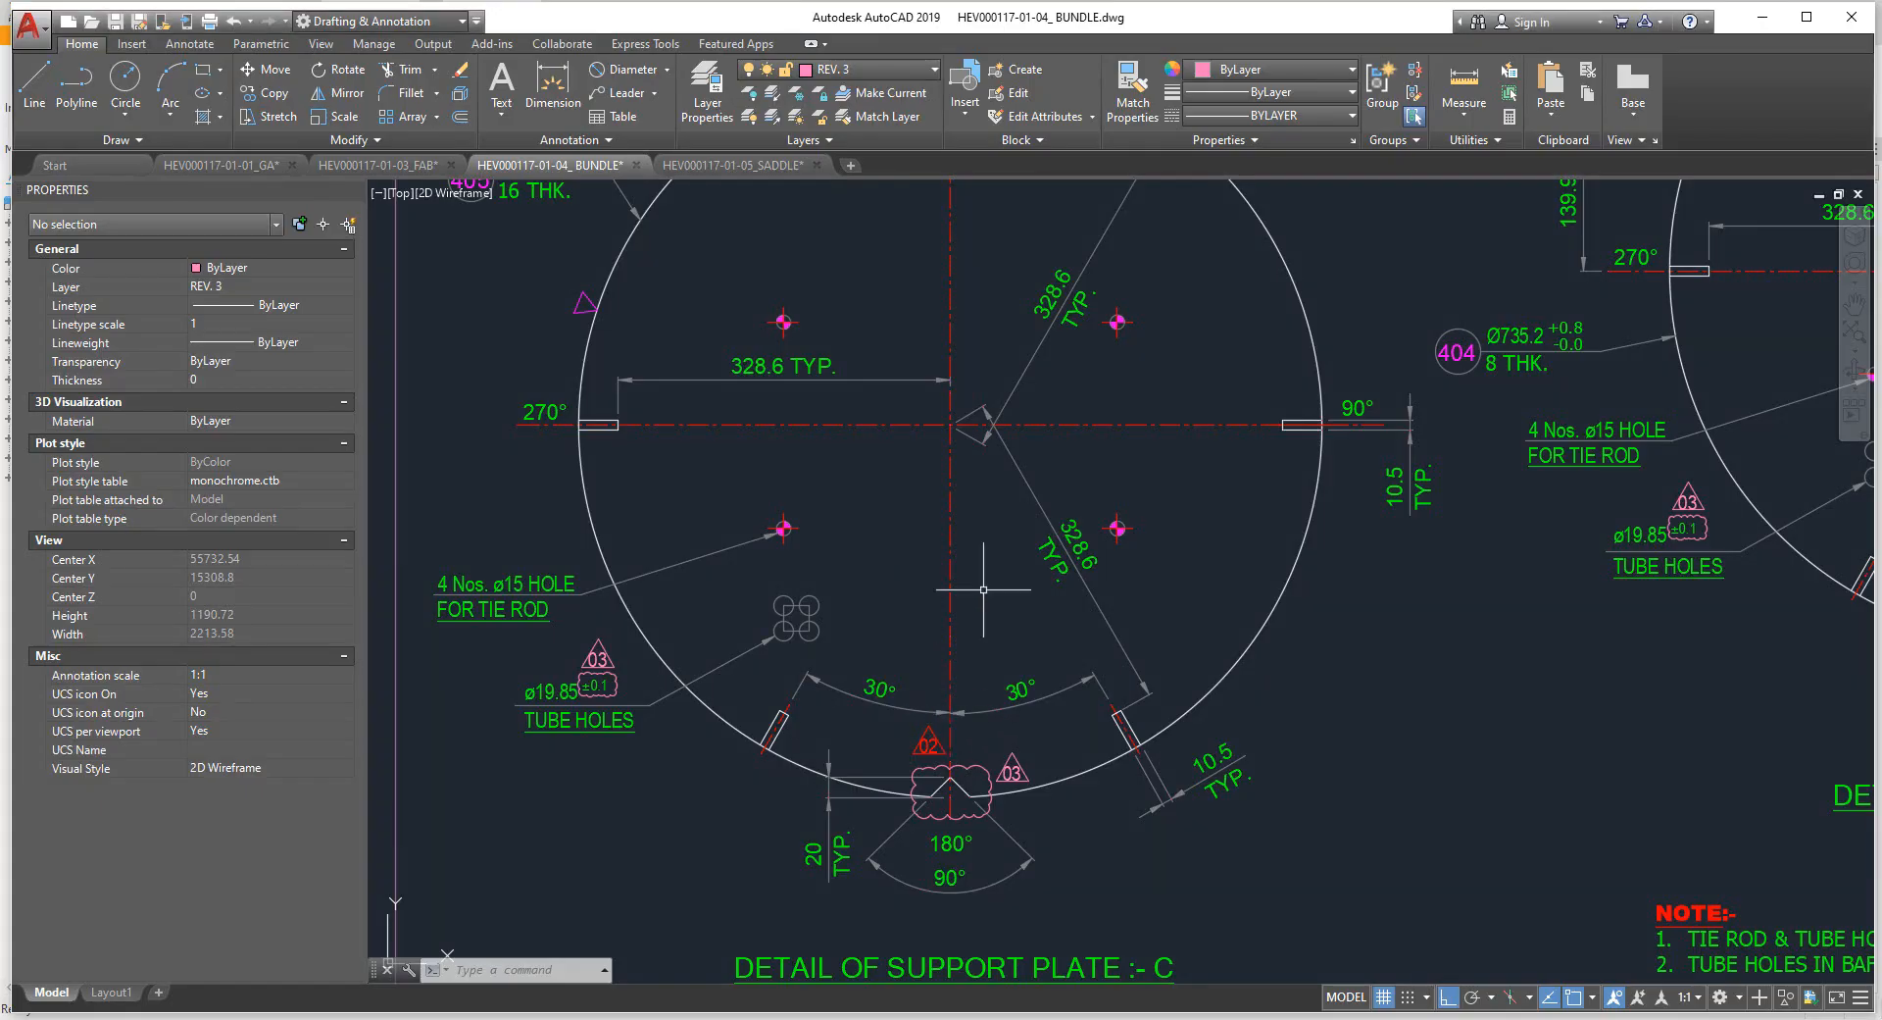
{"action": "middle_click_drag", "start_coordinate": [1066, 581], "coordinate": [1265, 547]}
{"action": "scroll", "coordinate": [1373, 540], "scroll_direction": "up", "scroll_amount": 8}
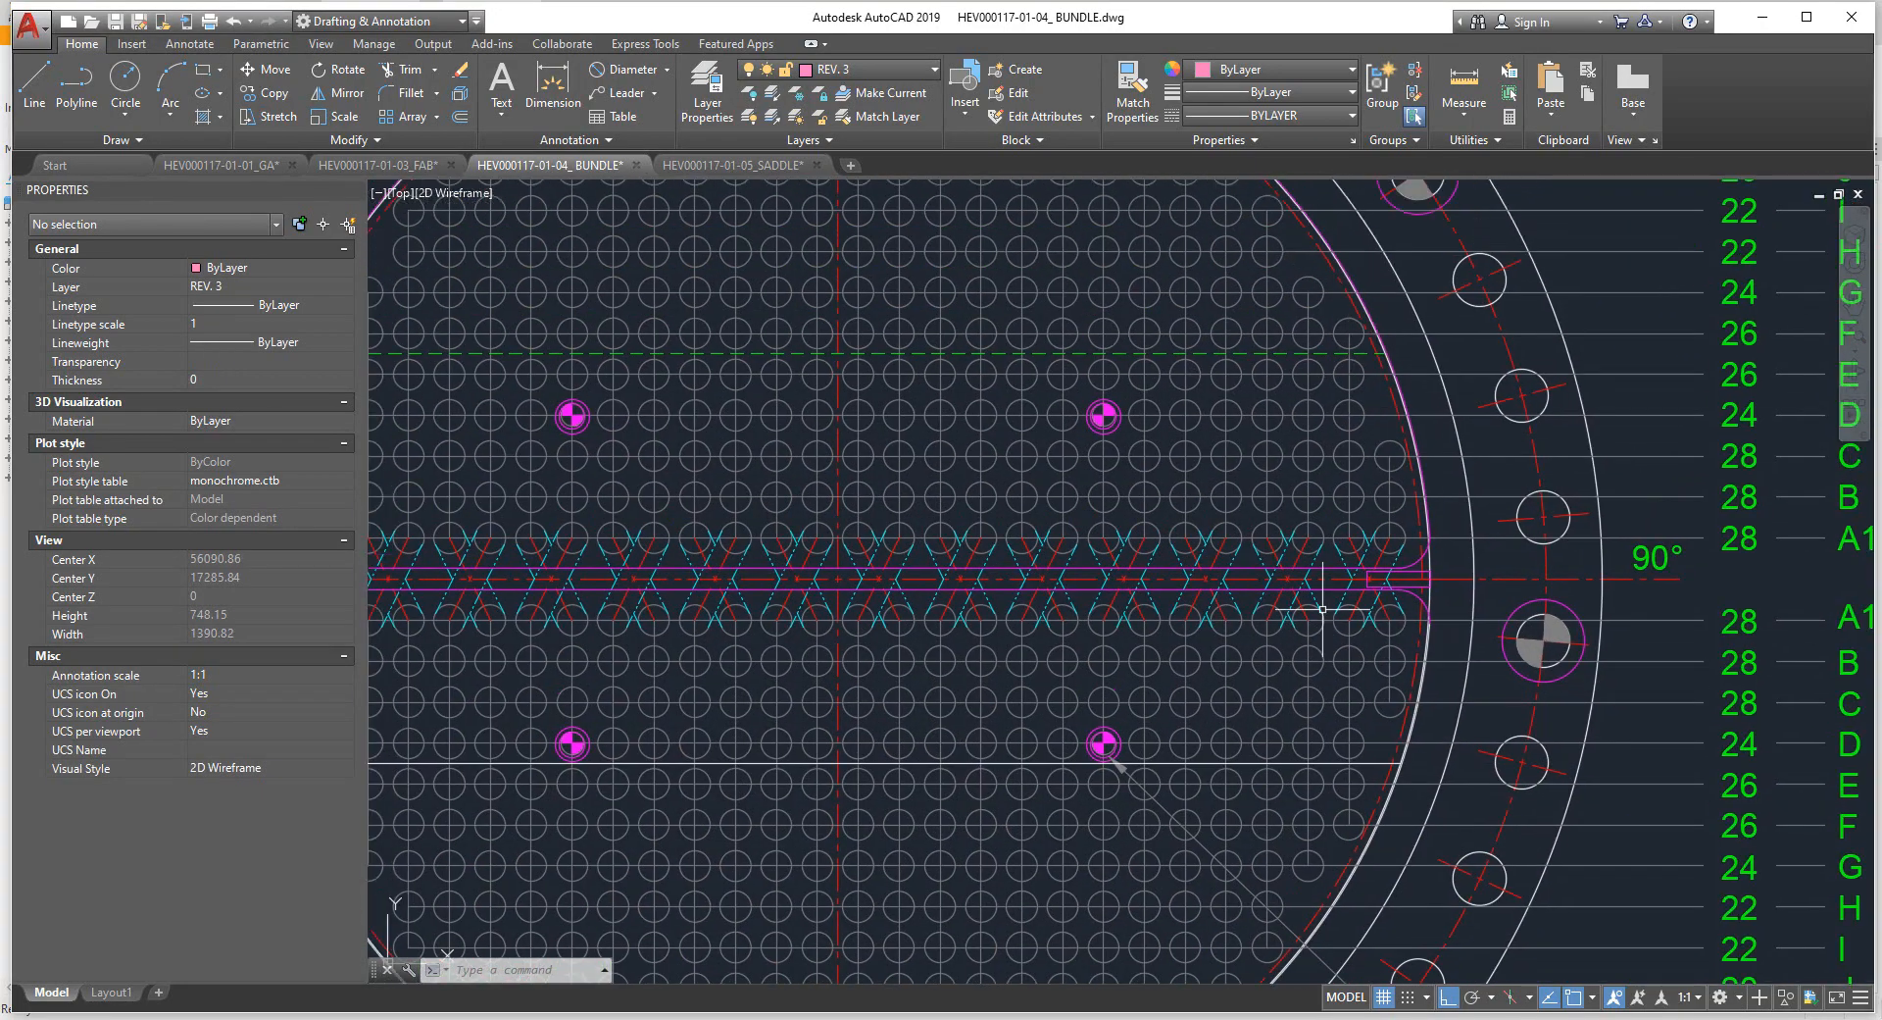
{"action": "scroll", "coordinate": [1398, 539], "scroll_direction": "up", "scroll_amount": 4}
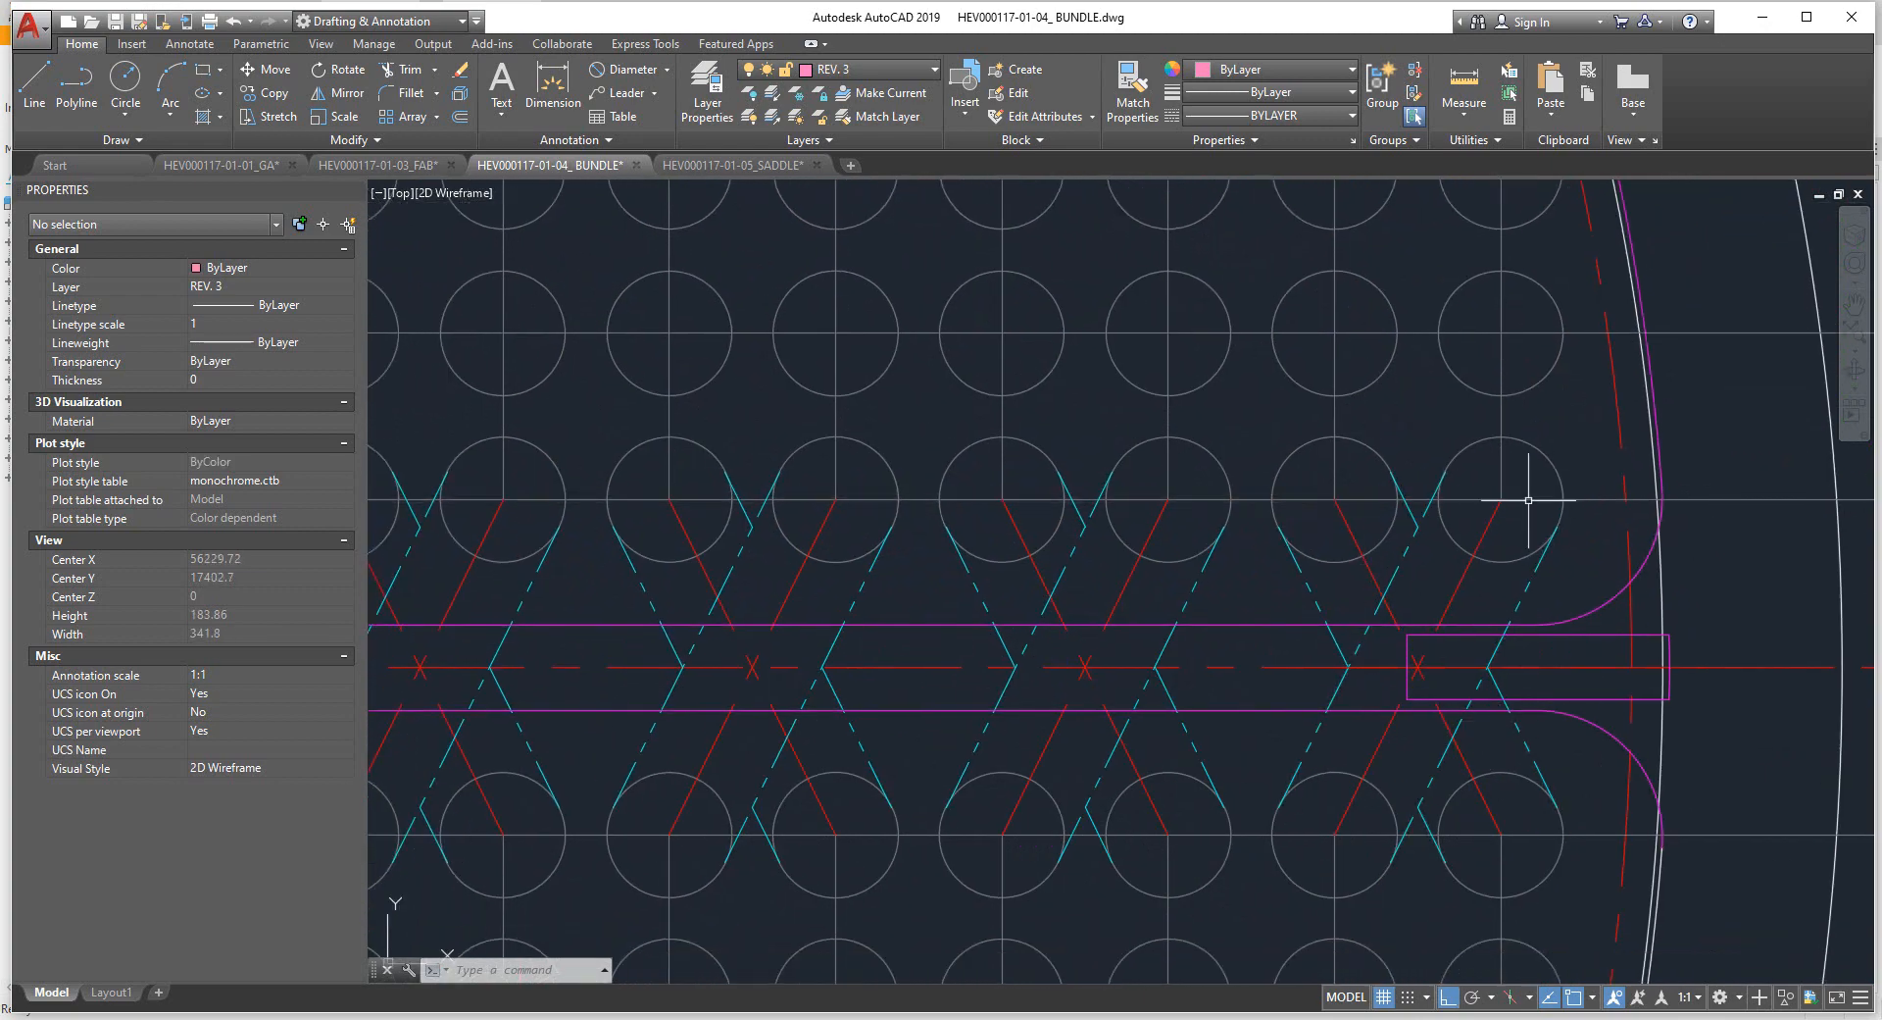
{"action": "scroll", "coordinate": [1399, 630], "scroll_direction": "down", "scroll_amount": 2}
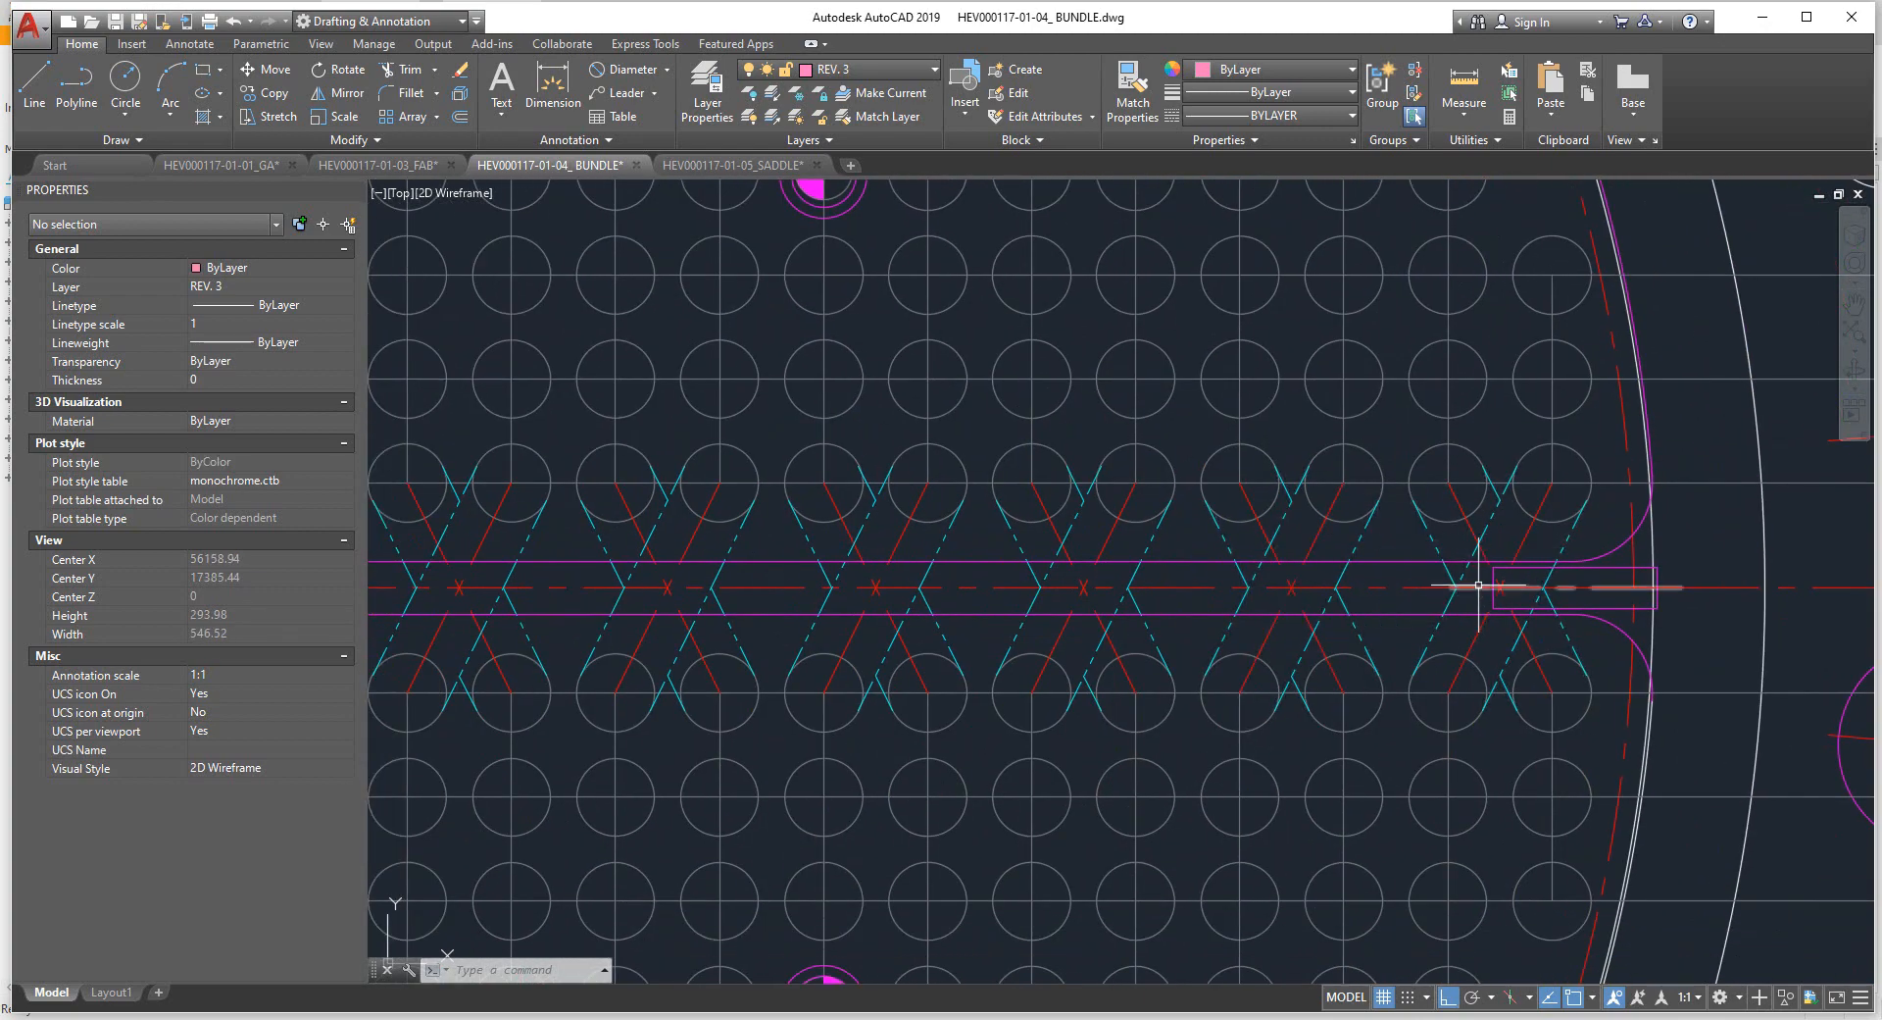
{"action": "mouse_move", "coordinate": [1479, 584]}
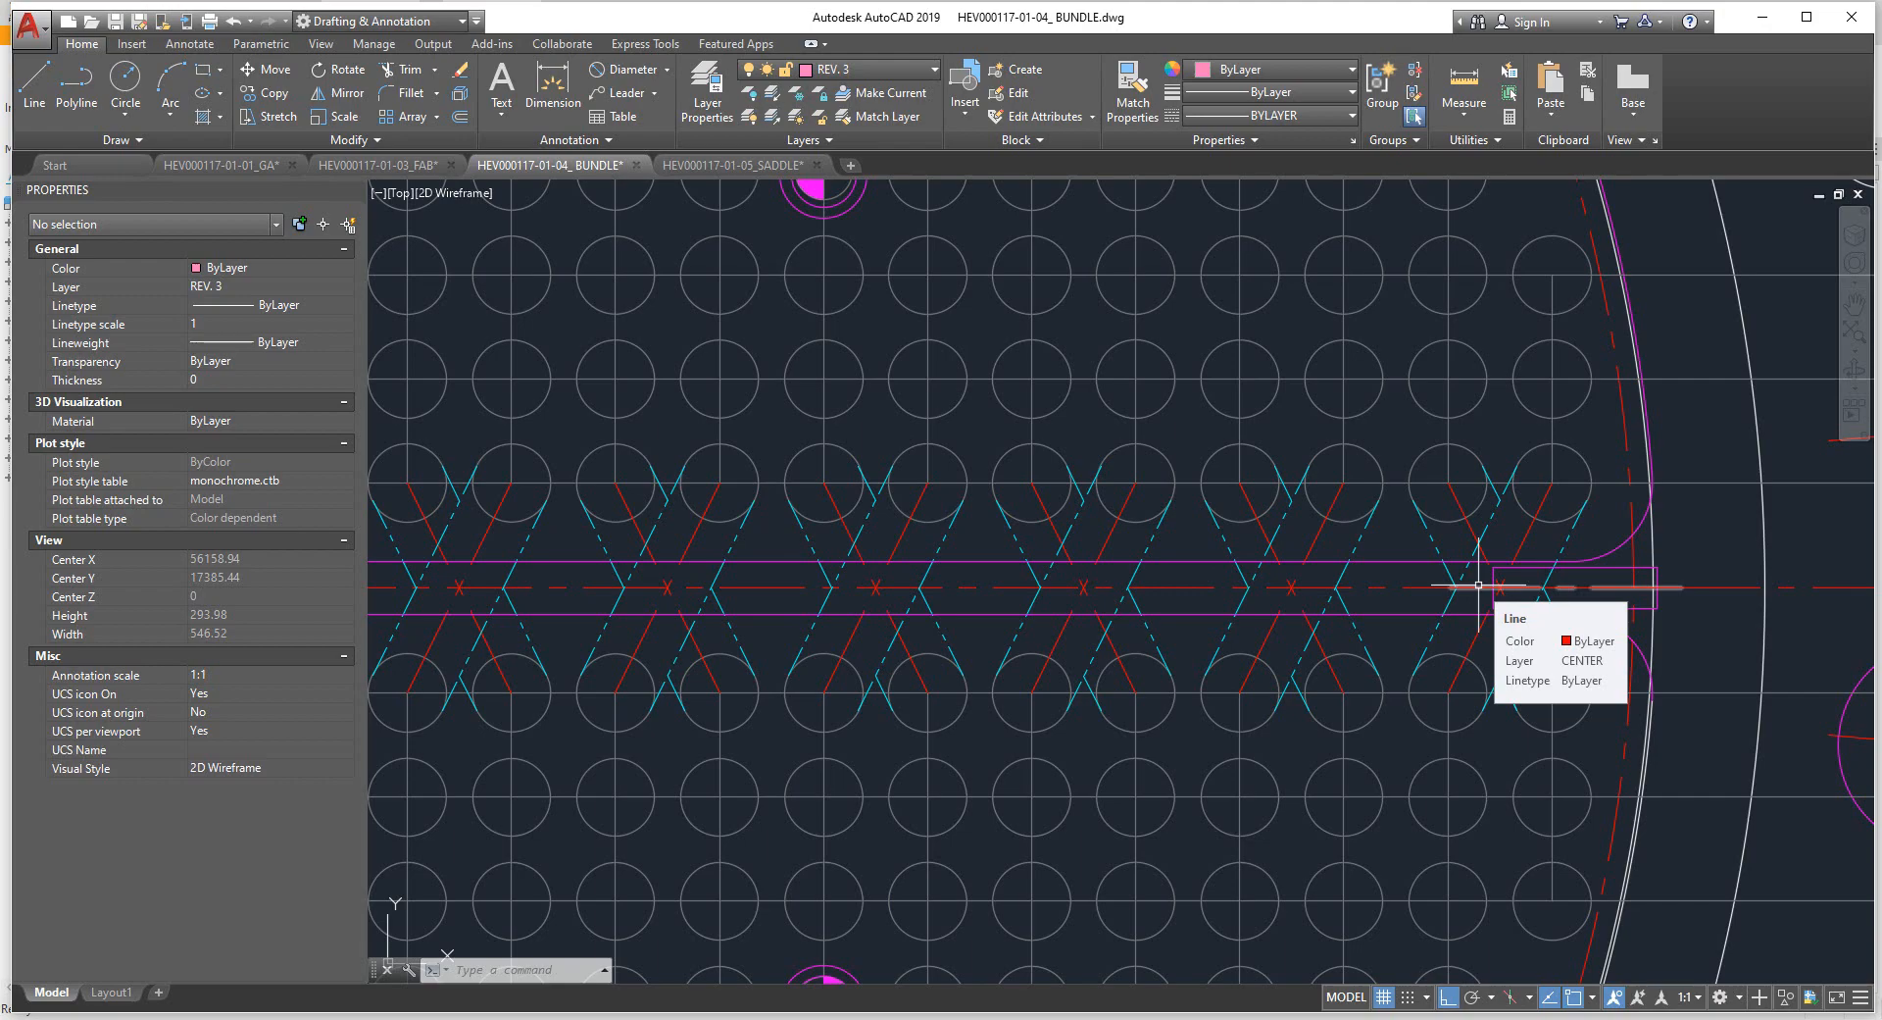
{"action": "scroll", "coordinate": [1422, 563], "scroll_direction": "down", "scroll_amount": 4}
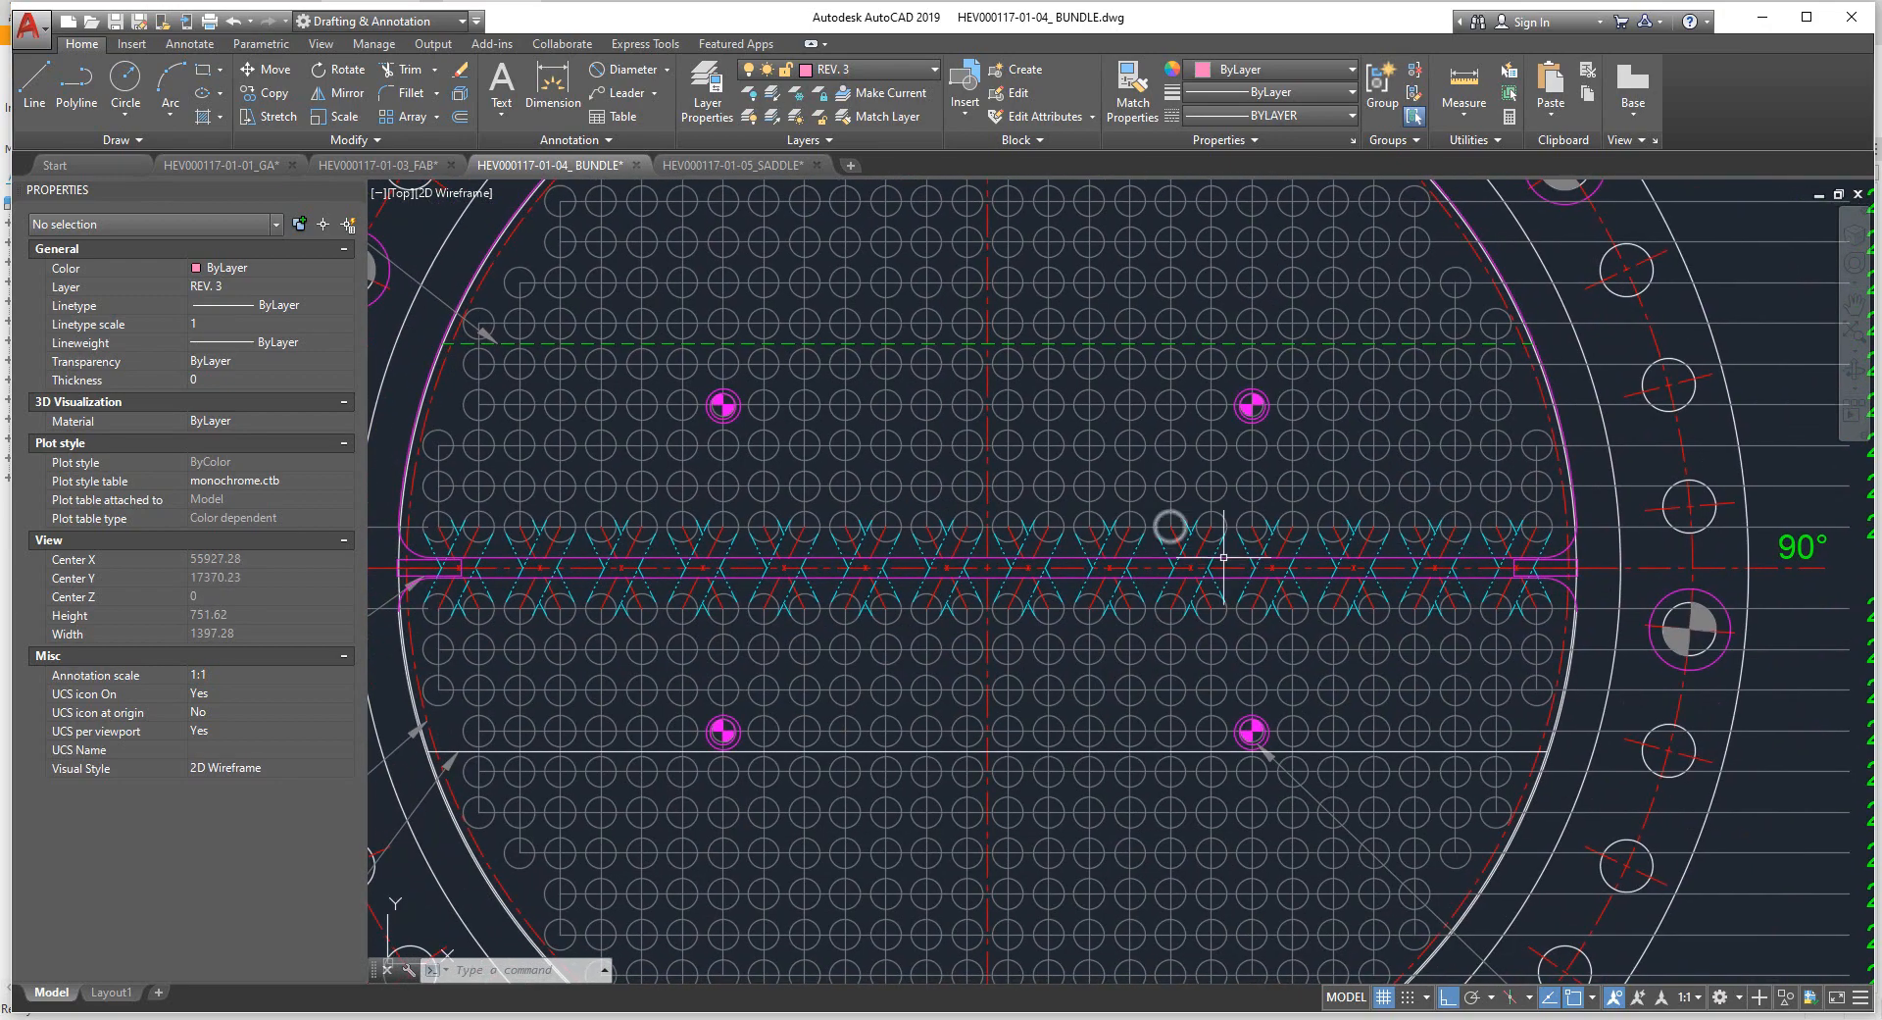
{"action": "scroll", "coordinate": [1223, 557], "scroll_direction": "down", "scroll_amount": 5}
{"action": "middle_click_drag", "start_coordinate": [1843, 470], "coordinate": [1324, 549]}
{"action": "scroll", "coordinate": [1324, 549], "scroll_direction": "up", "scroll_amount": 3}
{"action": "middle_click_drag", "start_coordinate": [1833, 549], "coordinate": [1516, 509]}
{"action": "scroll", "coordinate": [1515, 509], "scroll_direction": "up", "scroll_amount": 1}
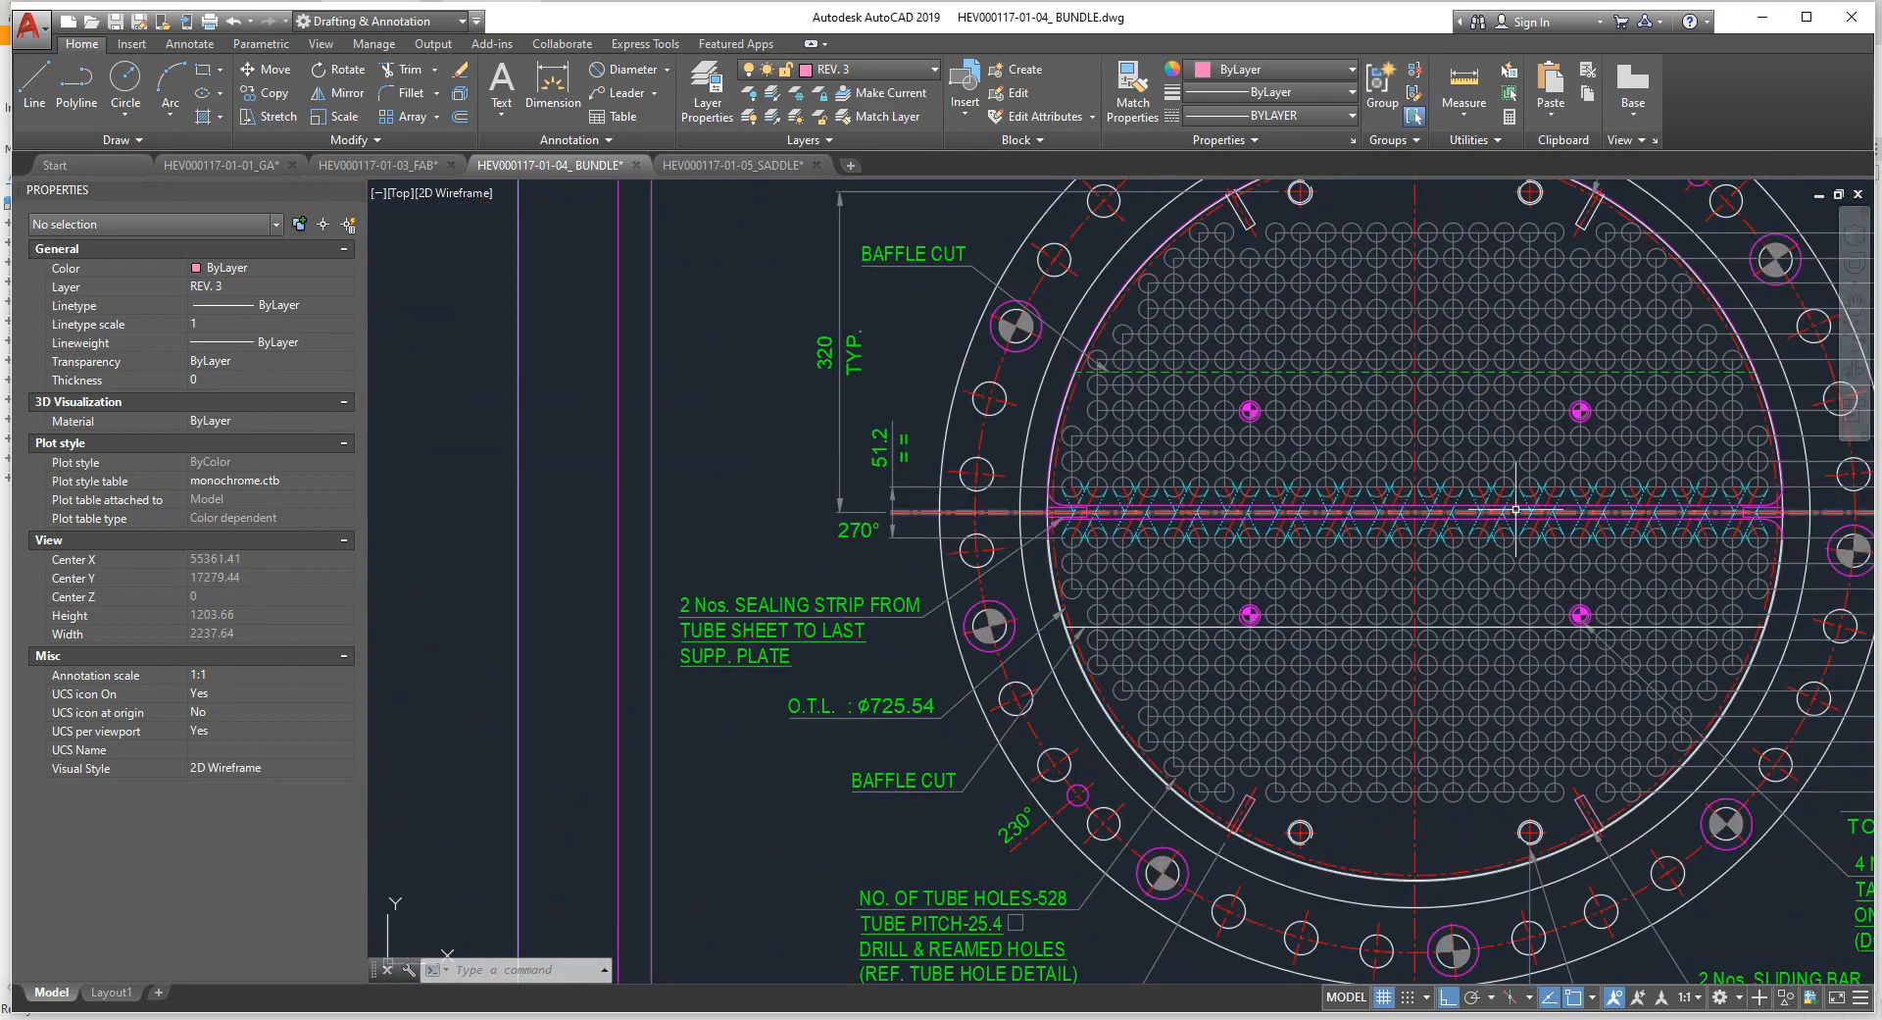
{"action": "scroll", "coordinate": [1515, 509], "scroll_direction": "up", "scroll_amount": 2}
{"action": "scroll", "coordinate": [1368, 481], "scroll_direction": "up", "scroll_amount": 4}
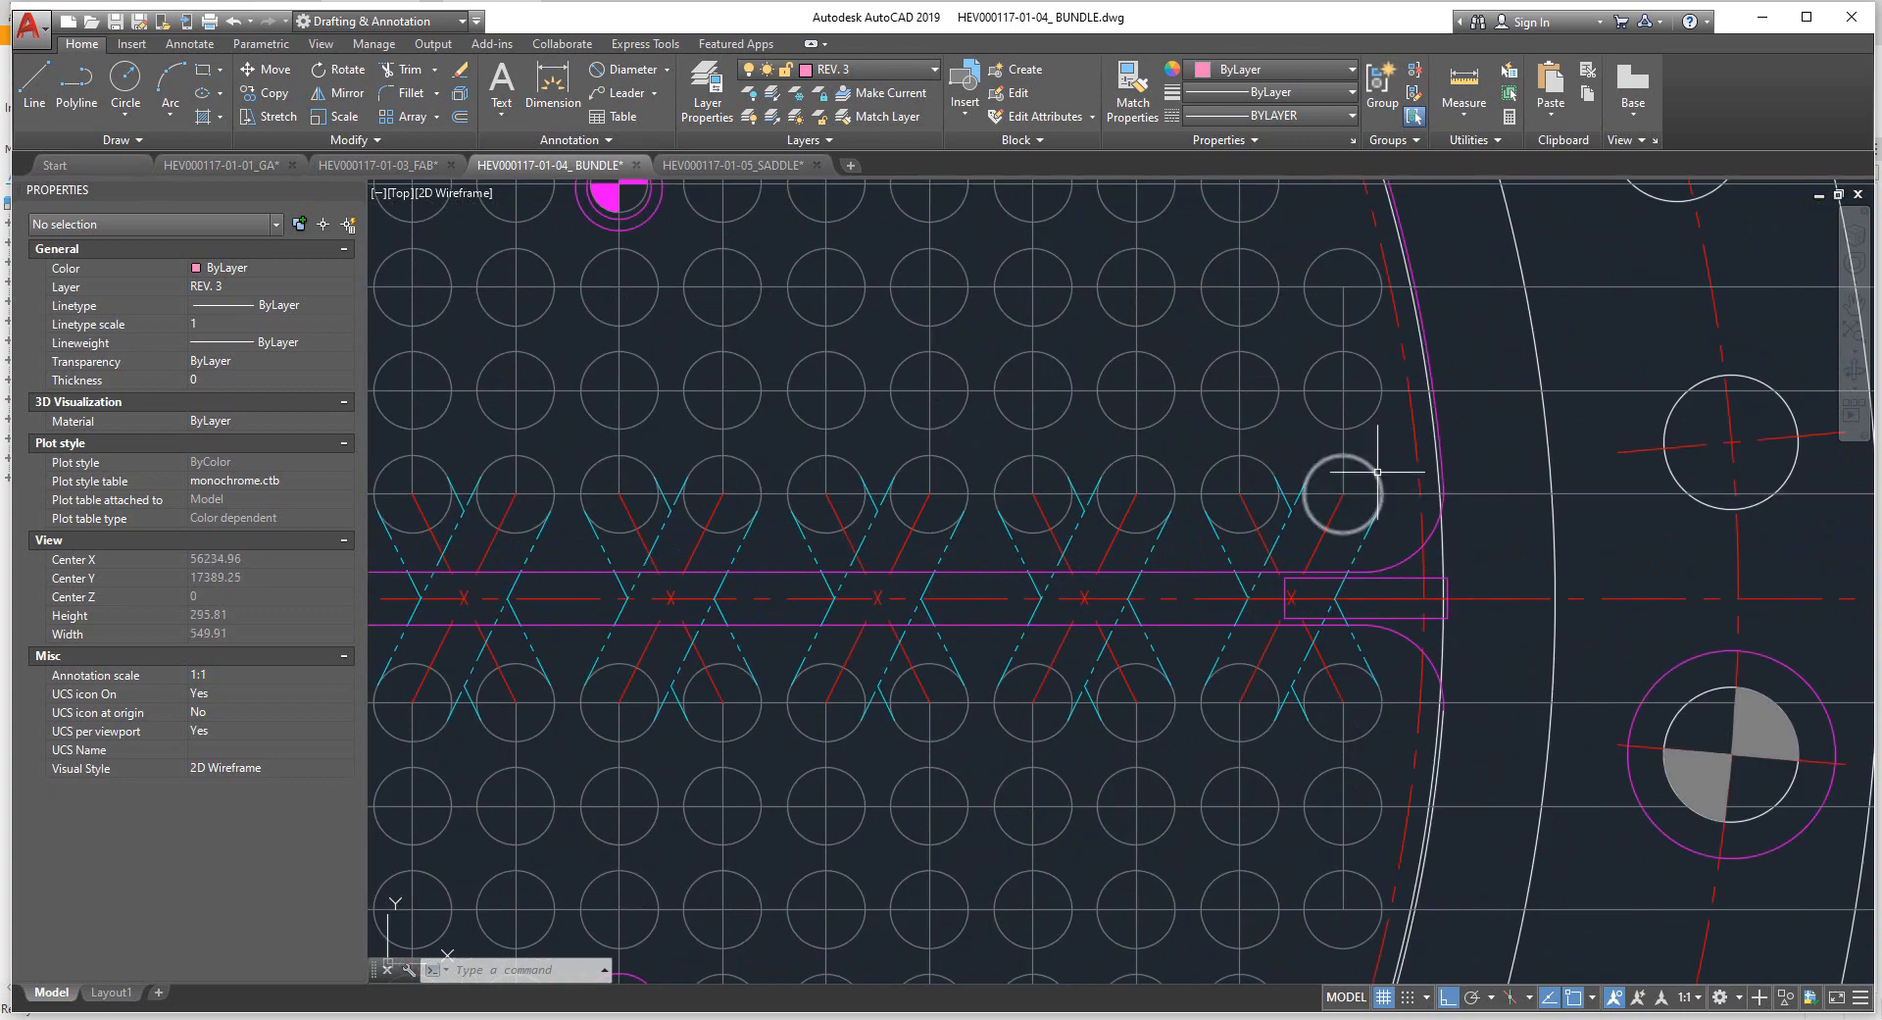
Examine the properties of the outermost tube hole circle beside the horizontal centreline in the bundle drawing, and clear the selection.
{"action": "left_click", "coordinate": [1378, 472]}
{"action": "left_click", "coordinate": [1385, 693]}
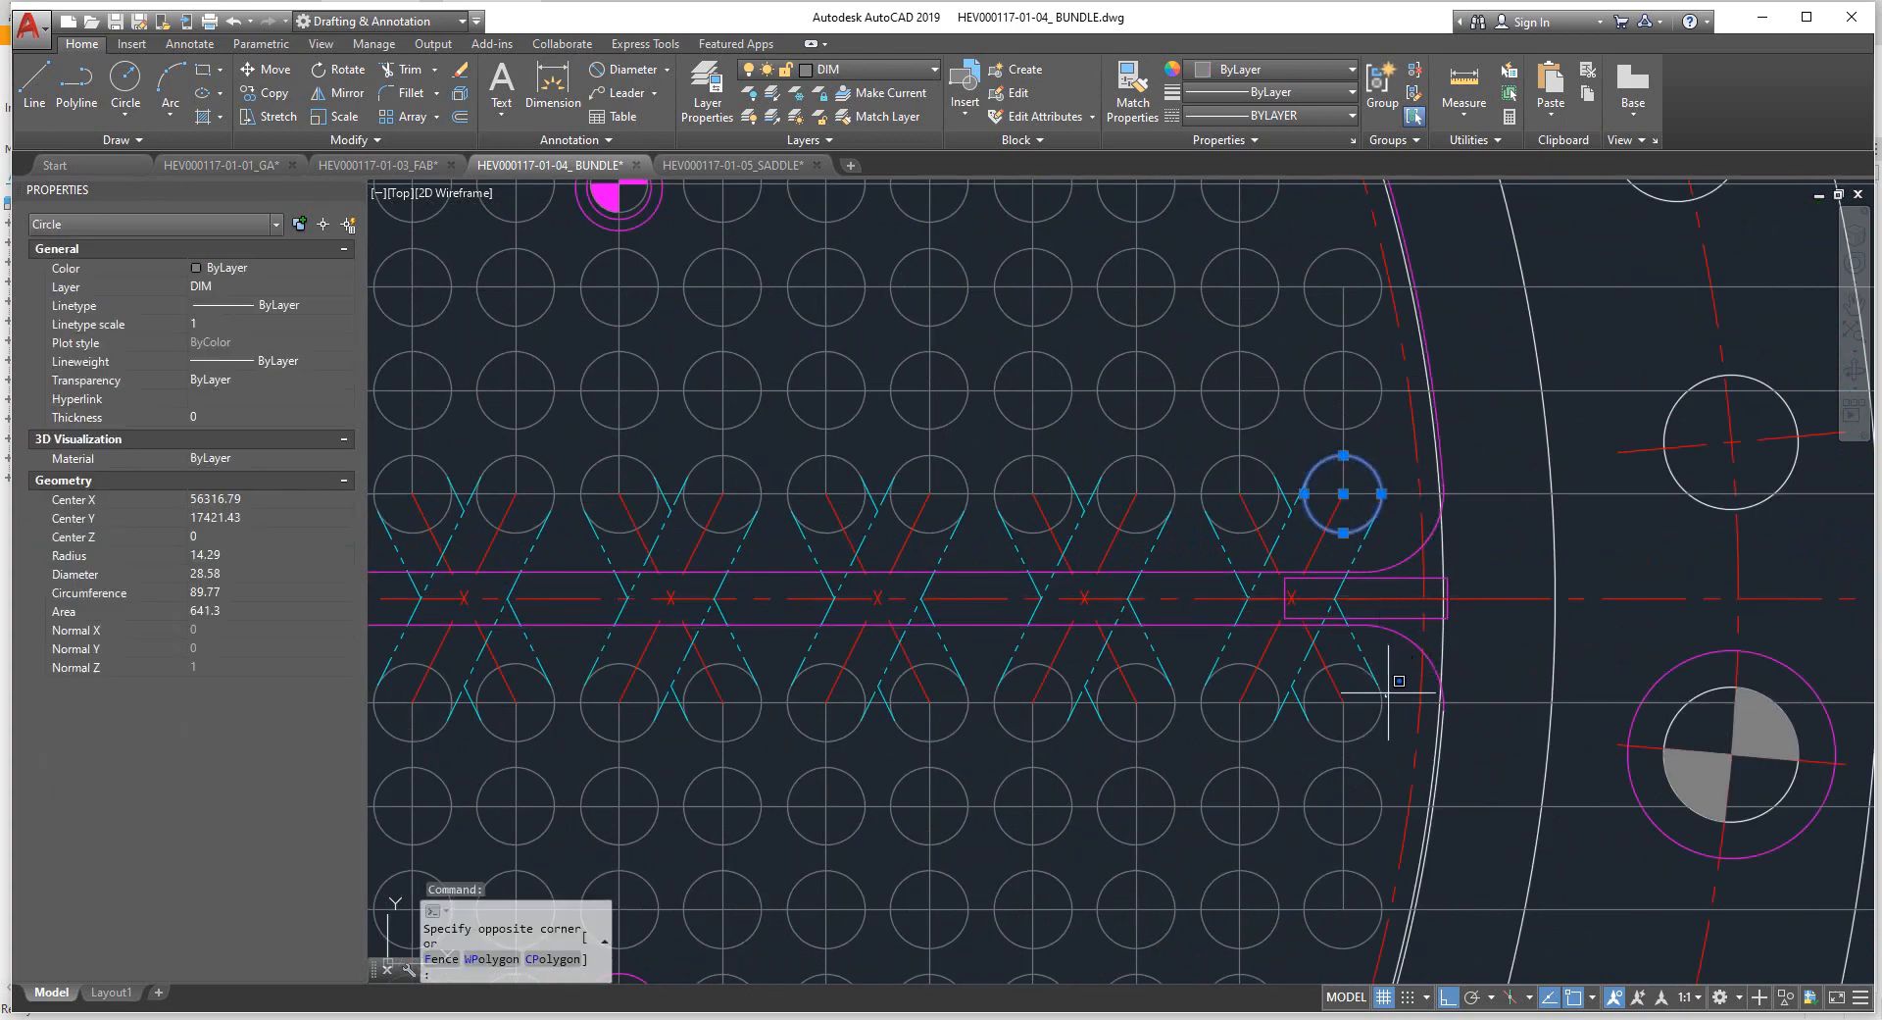
{"action": "key", "text": "Escape"}
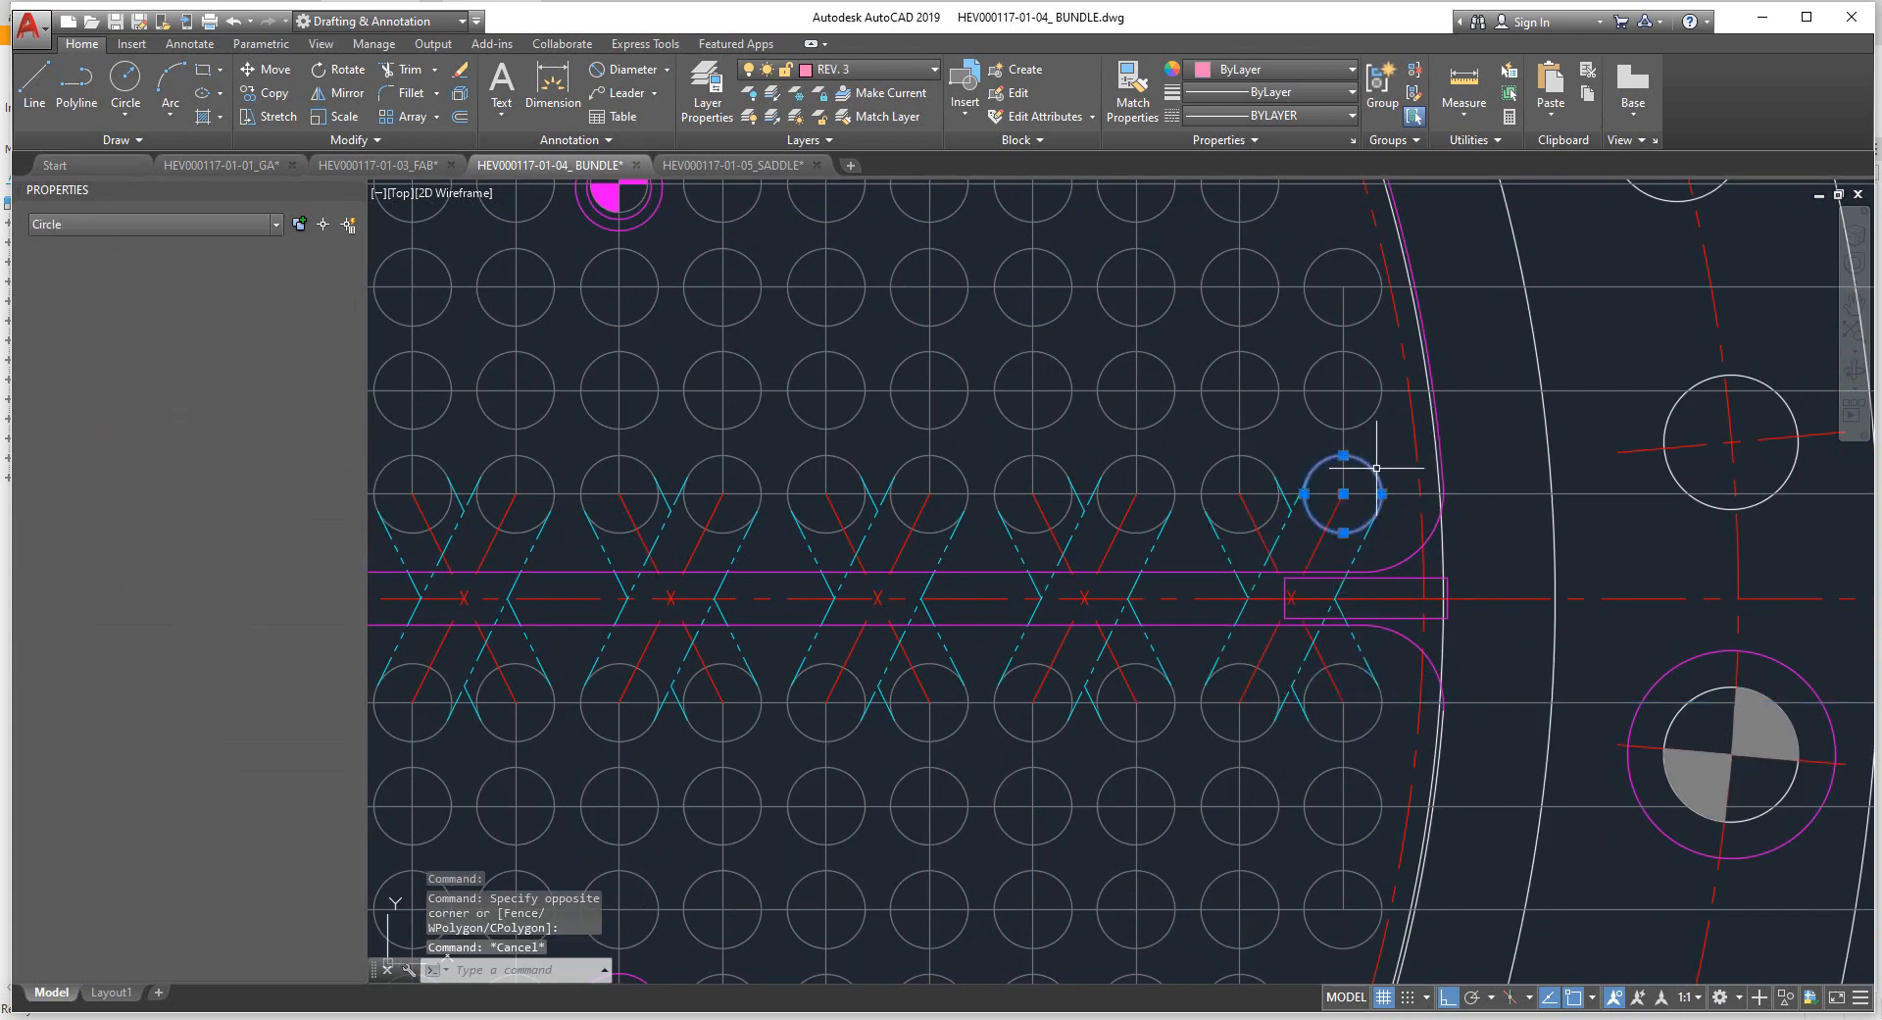
{"action": "left_click", "coordinate": [1219, 727]}
{"action": "key", "text": "Escape"}
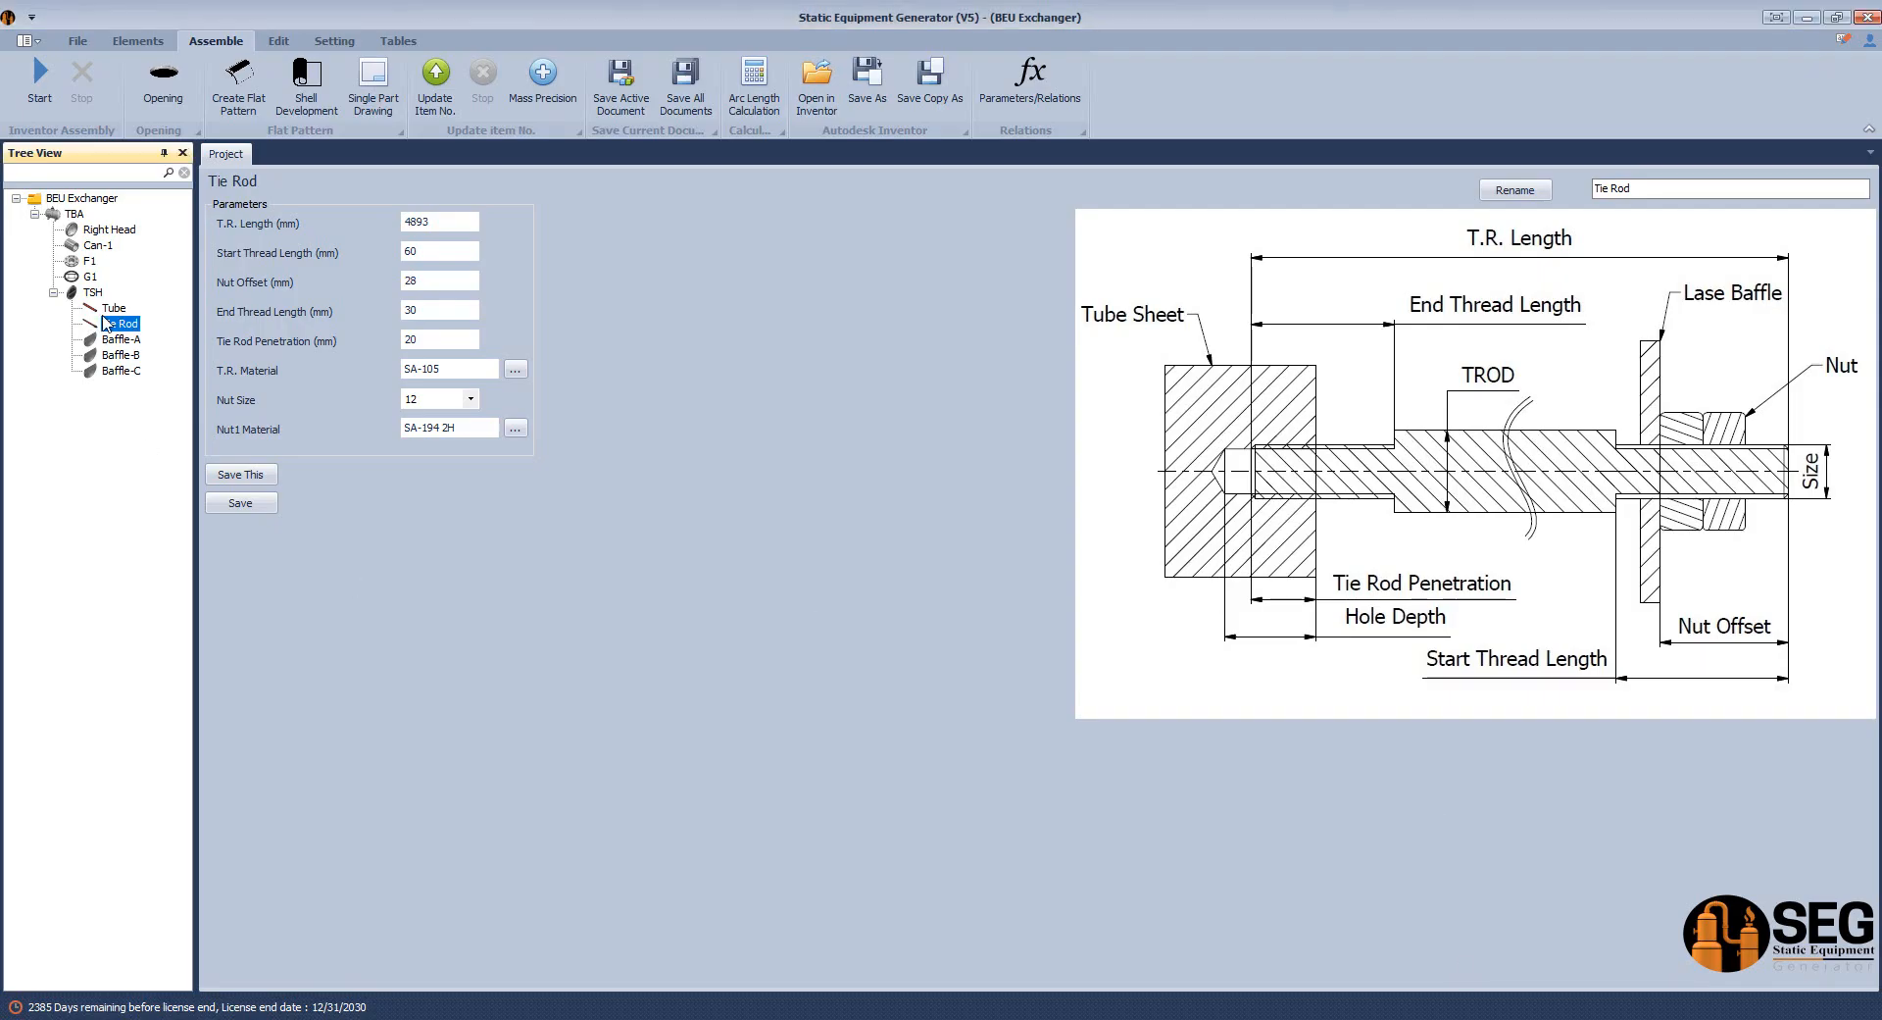
In Static Equipment Generator, run the TSH tubesheet holing with Tubes and TROD enabled, and close the HTRI form.
{"action": "left_click", "coordinate": [93, 292]}
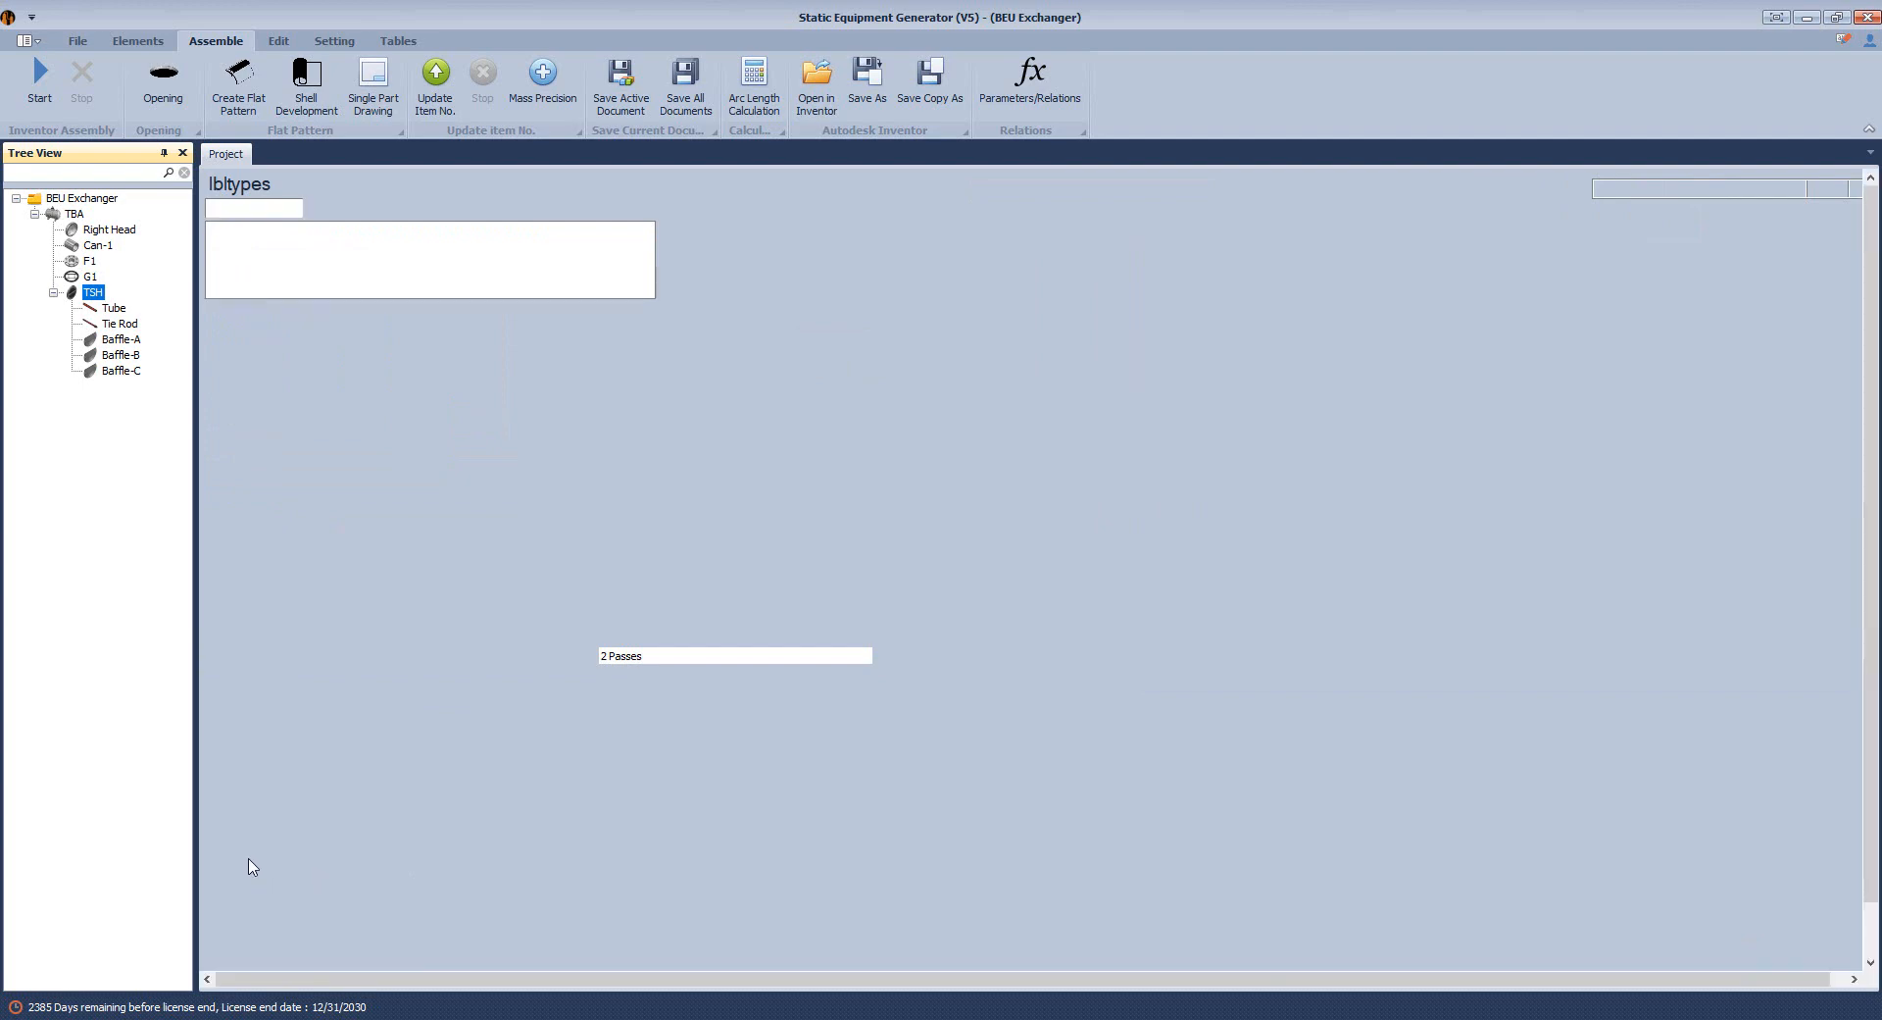
{"action": "scroll", "coordinate": [350, 785], "scroll_direction": "down", "scroll_amount": 1}
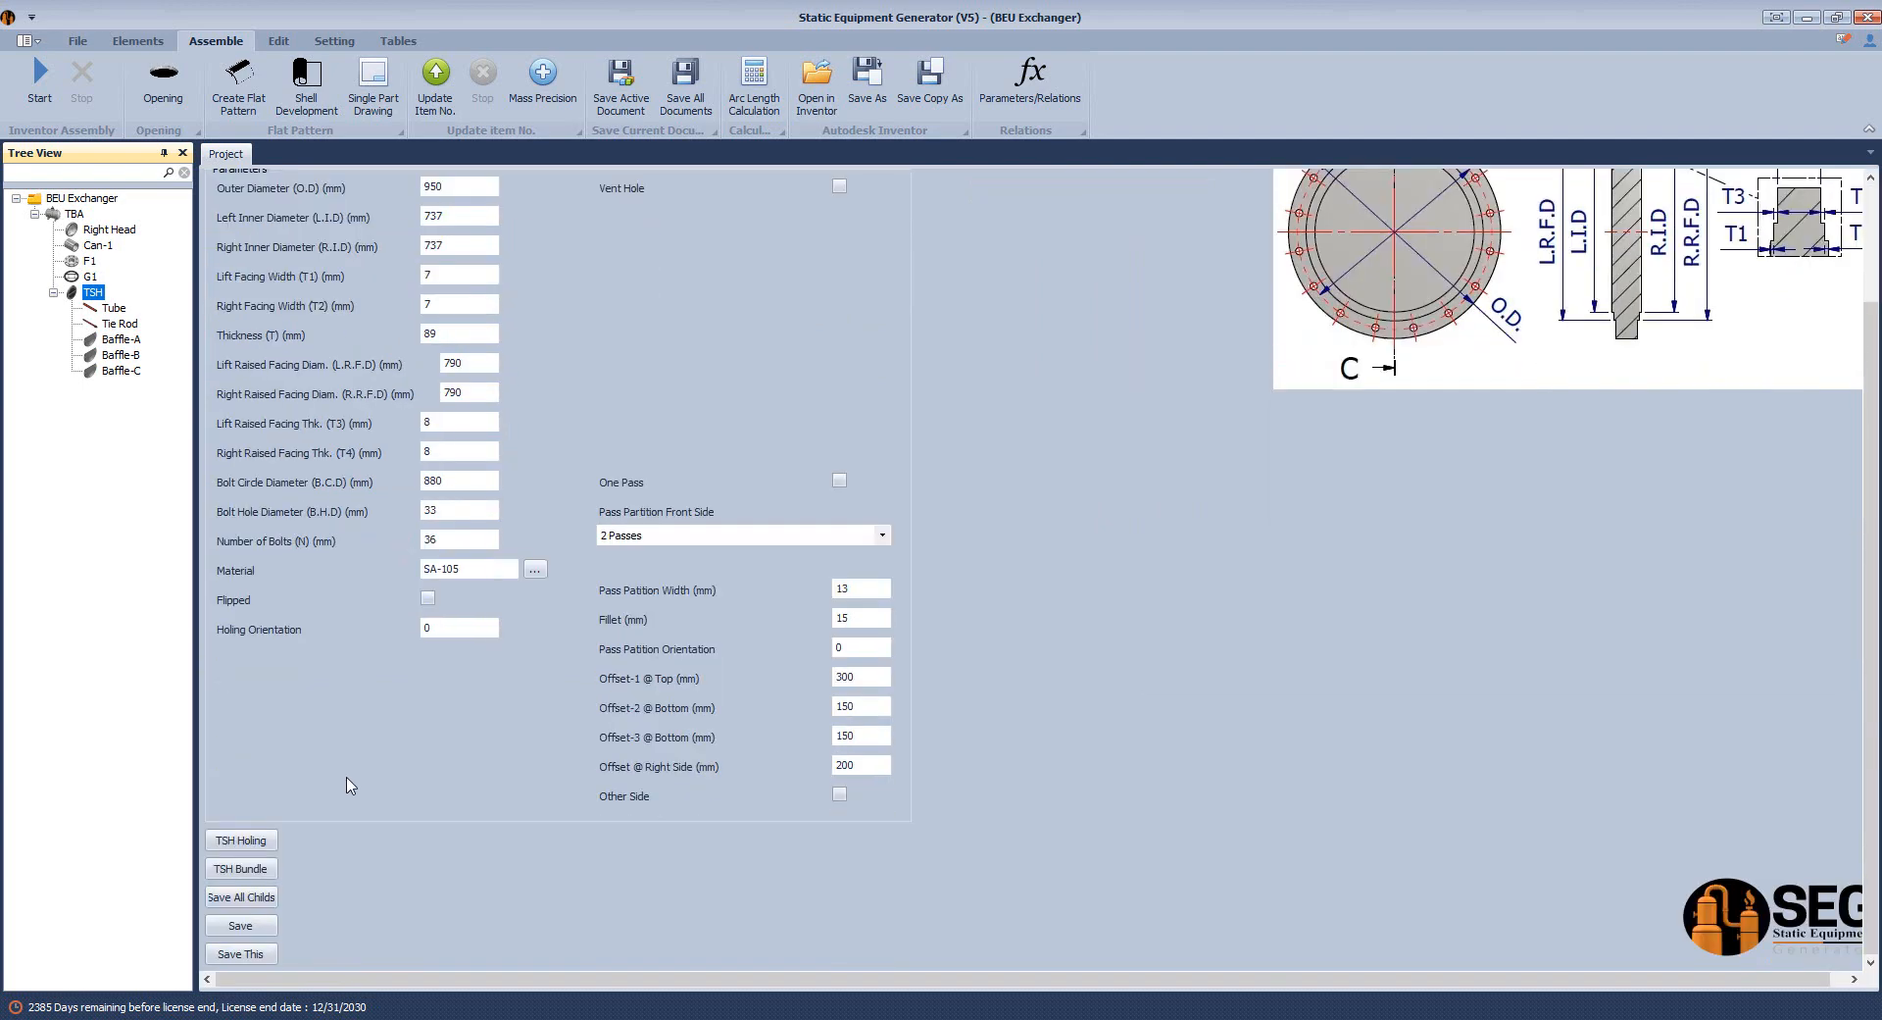
{"action": "left_click", "coordinate": [260, 845]}
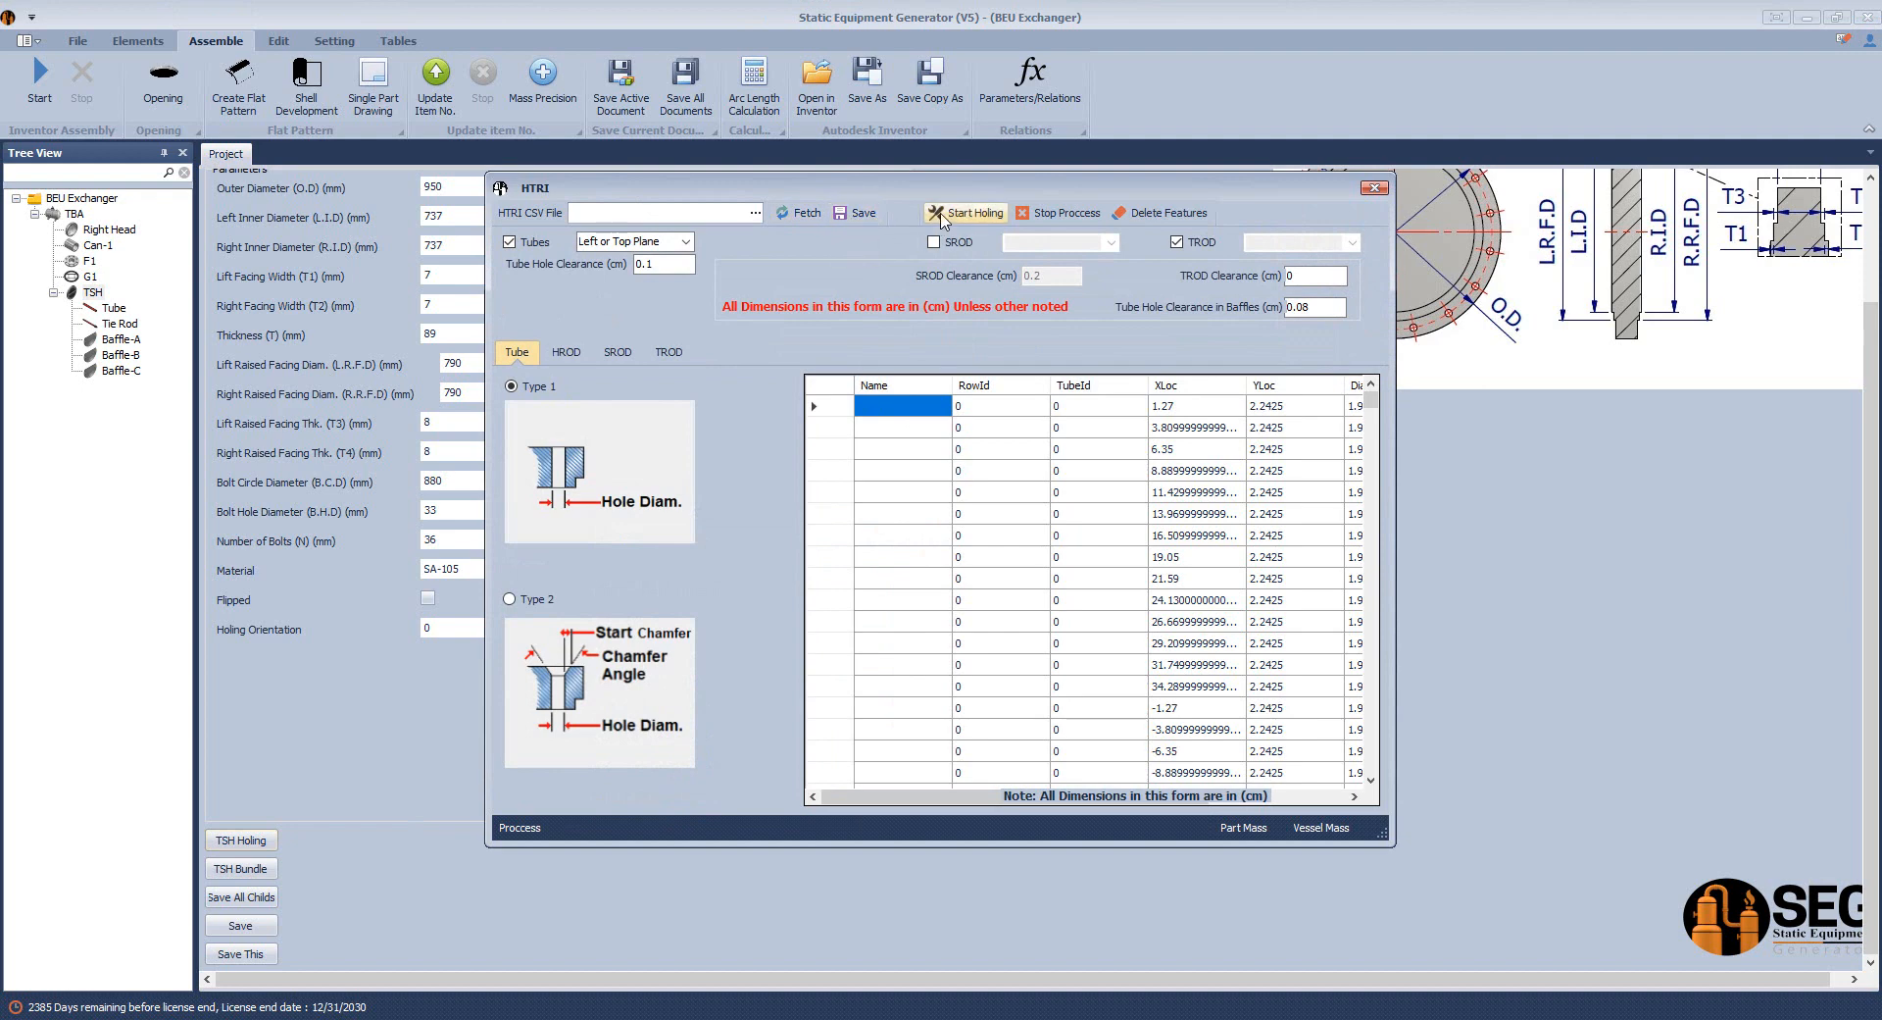
{"action": "left_click", "coordinate": [961, 217]}
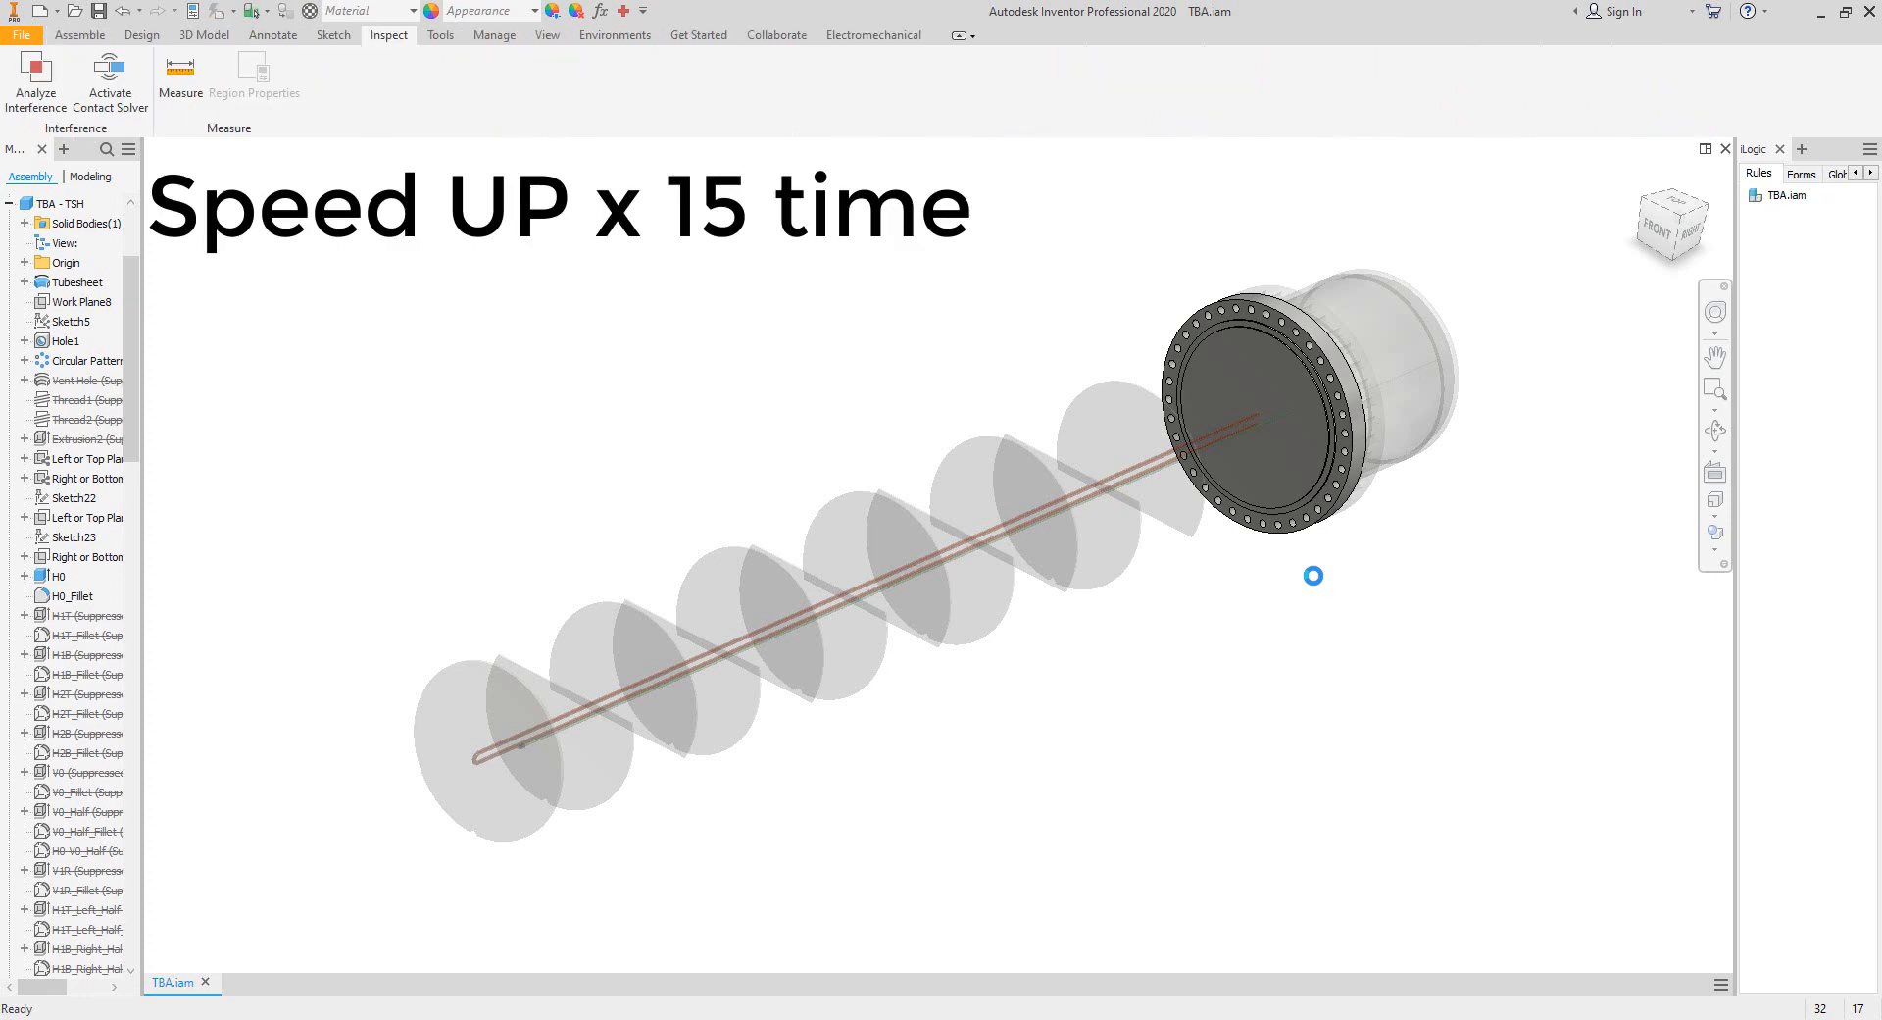
{"action": "scroll", "coordinate": [1424, 625], "scroll_direction": "down", "scroll_amount": 3}
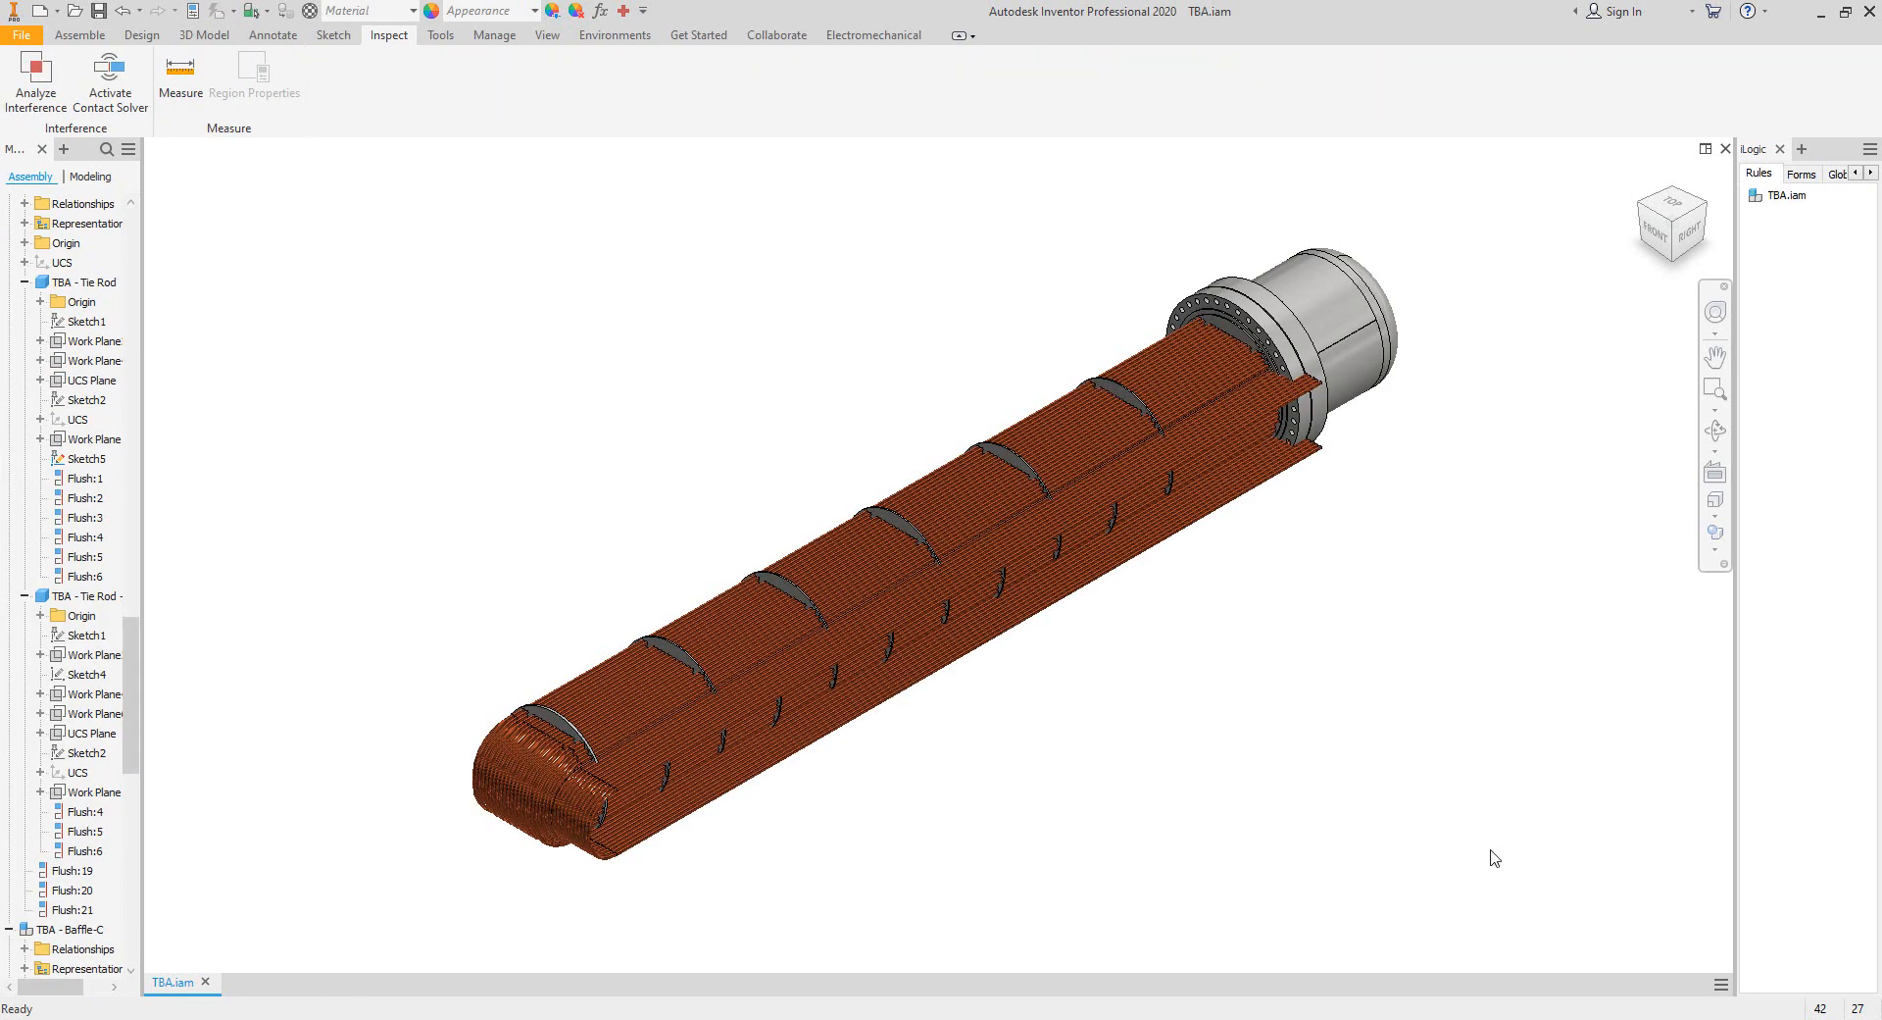
{"action": "left_click", "coordinate": [1431, 956]}
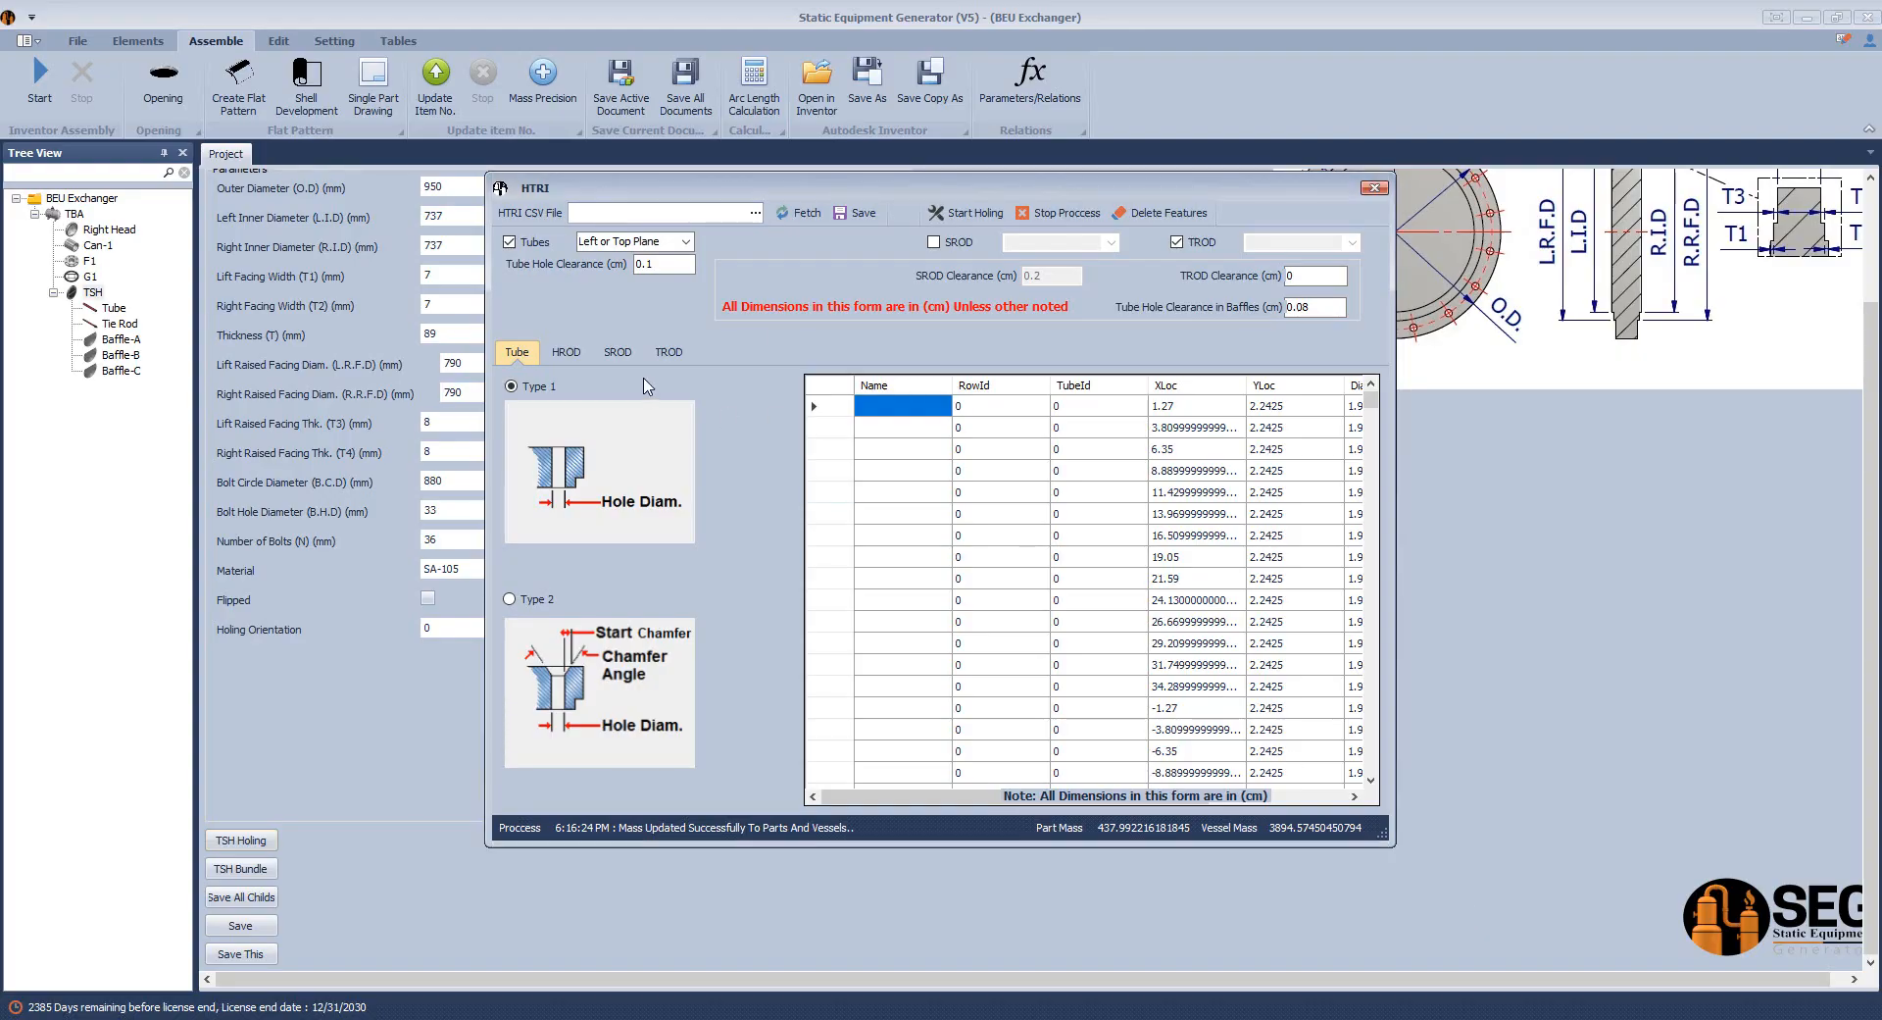
{"action": "left_click", "coordinate": [1375, 188]}
Switch to Inventor, open the TSH tubesheet part from the assembly, and examine its tube and tie rod holes close up.
{"action": "key", "text": "alt+Tab"}
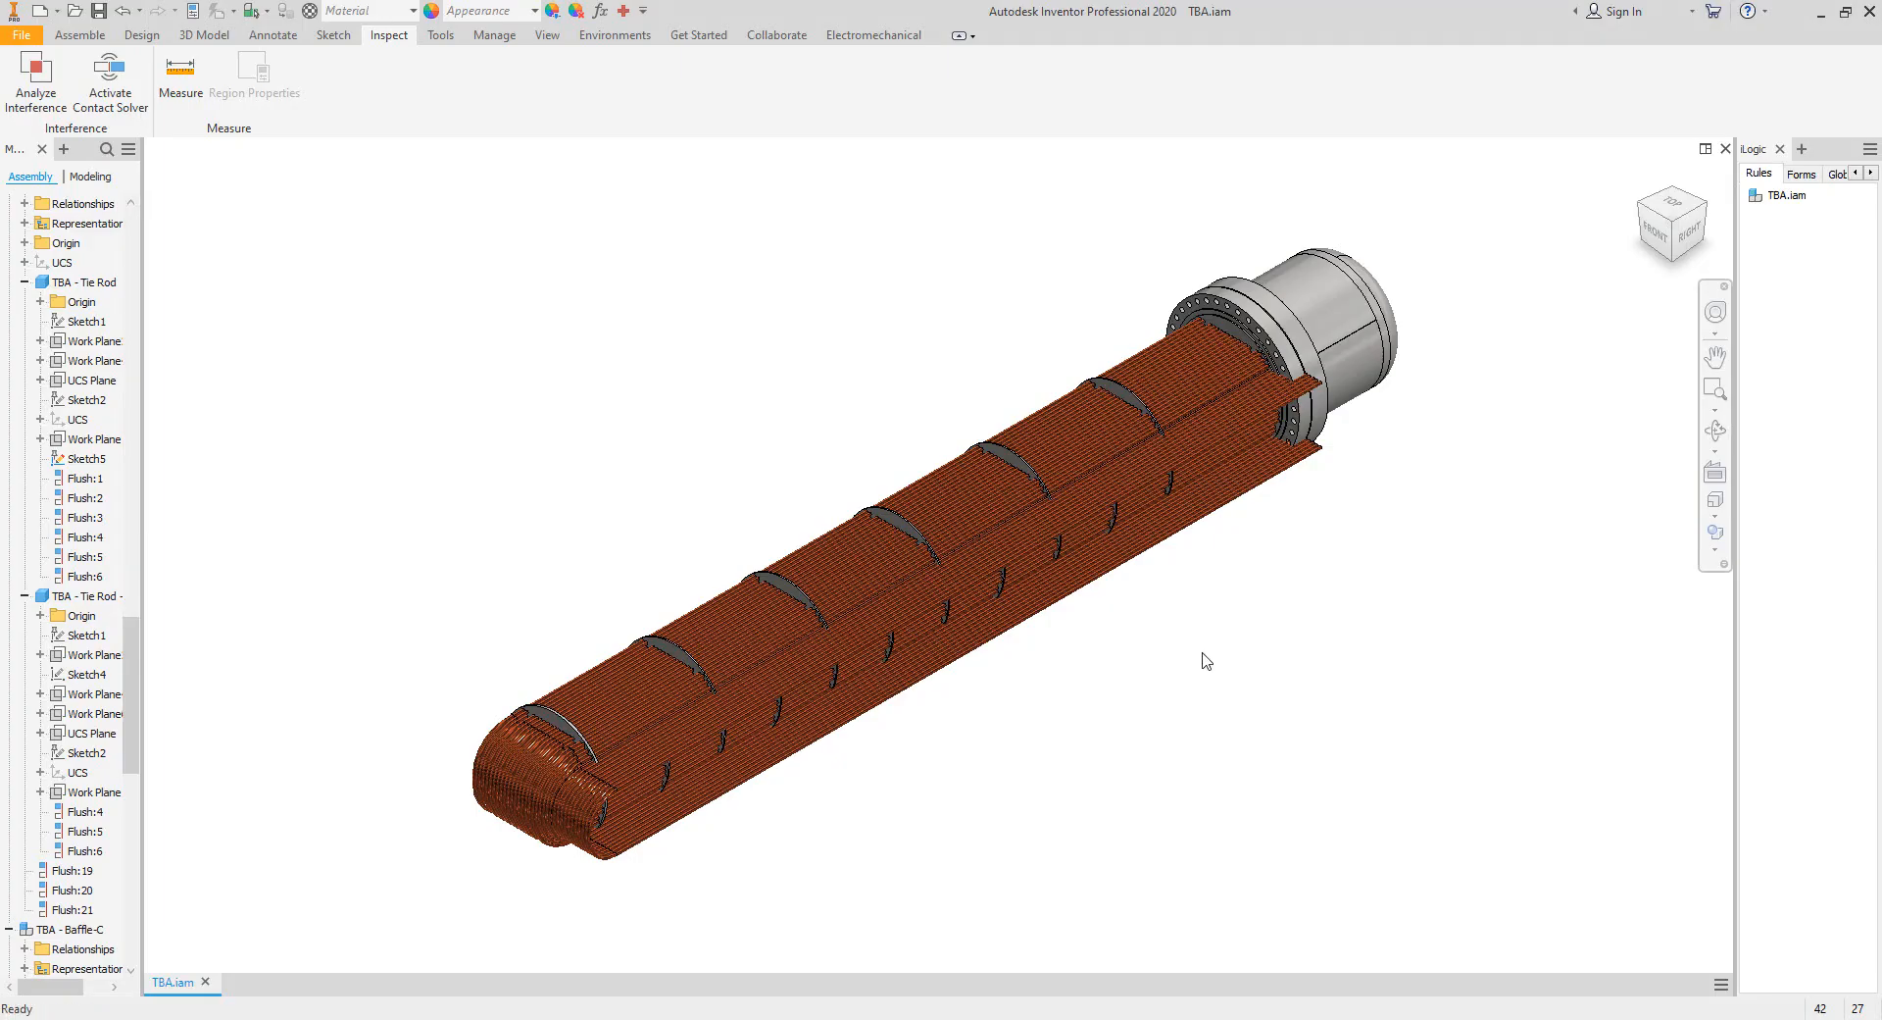
{"action": "scroll", "coordinate": [1264, 422], "scroll_direction": "up", "scroll_amount": 3}
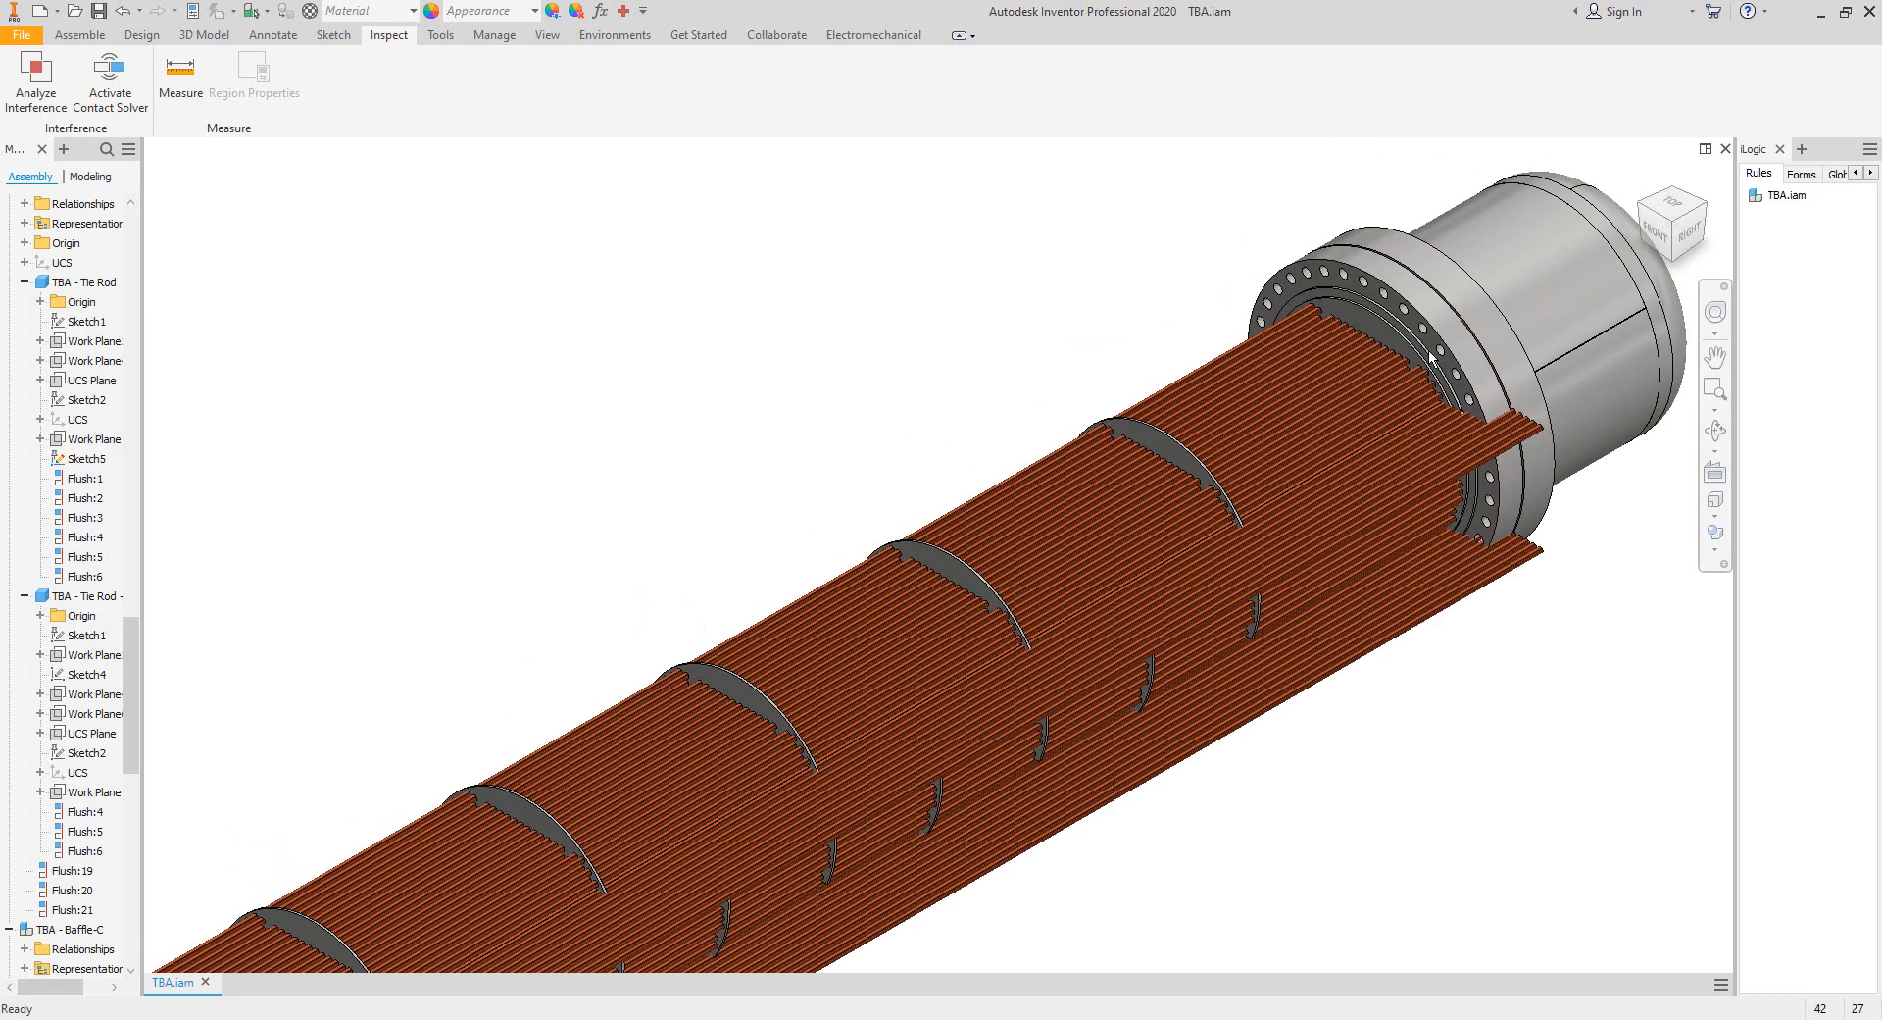
{"action": "right_click", "coordinate": [1392, 304]}
{"action": "left_click", "coordinate": [1433, 389]}
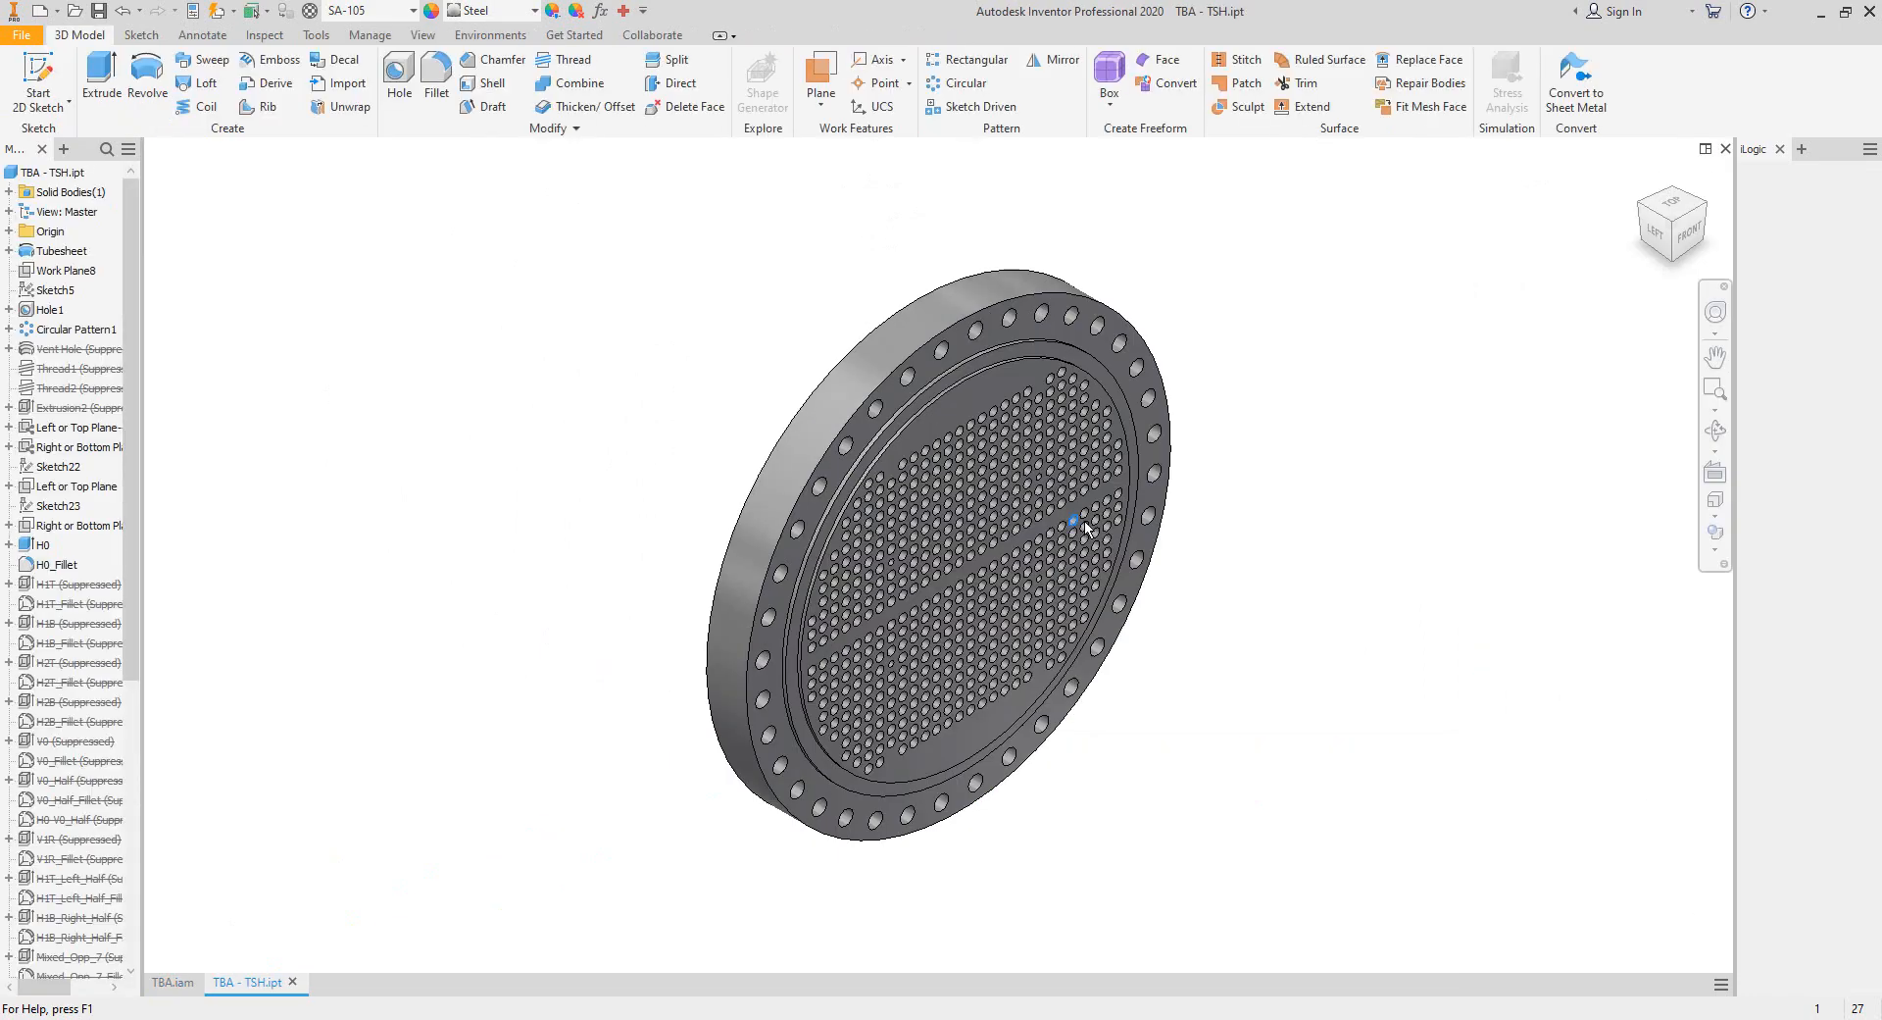
{"action": "scroll", "coordinate": [1098, 505], "scroll_direction": "up", "scroll_amount": 3}
{"action": "scroll", "coordinate": [1231, 465], "scroll_direction": "up", "scroll_amount": 5}
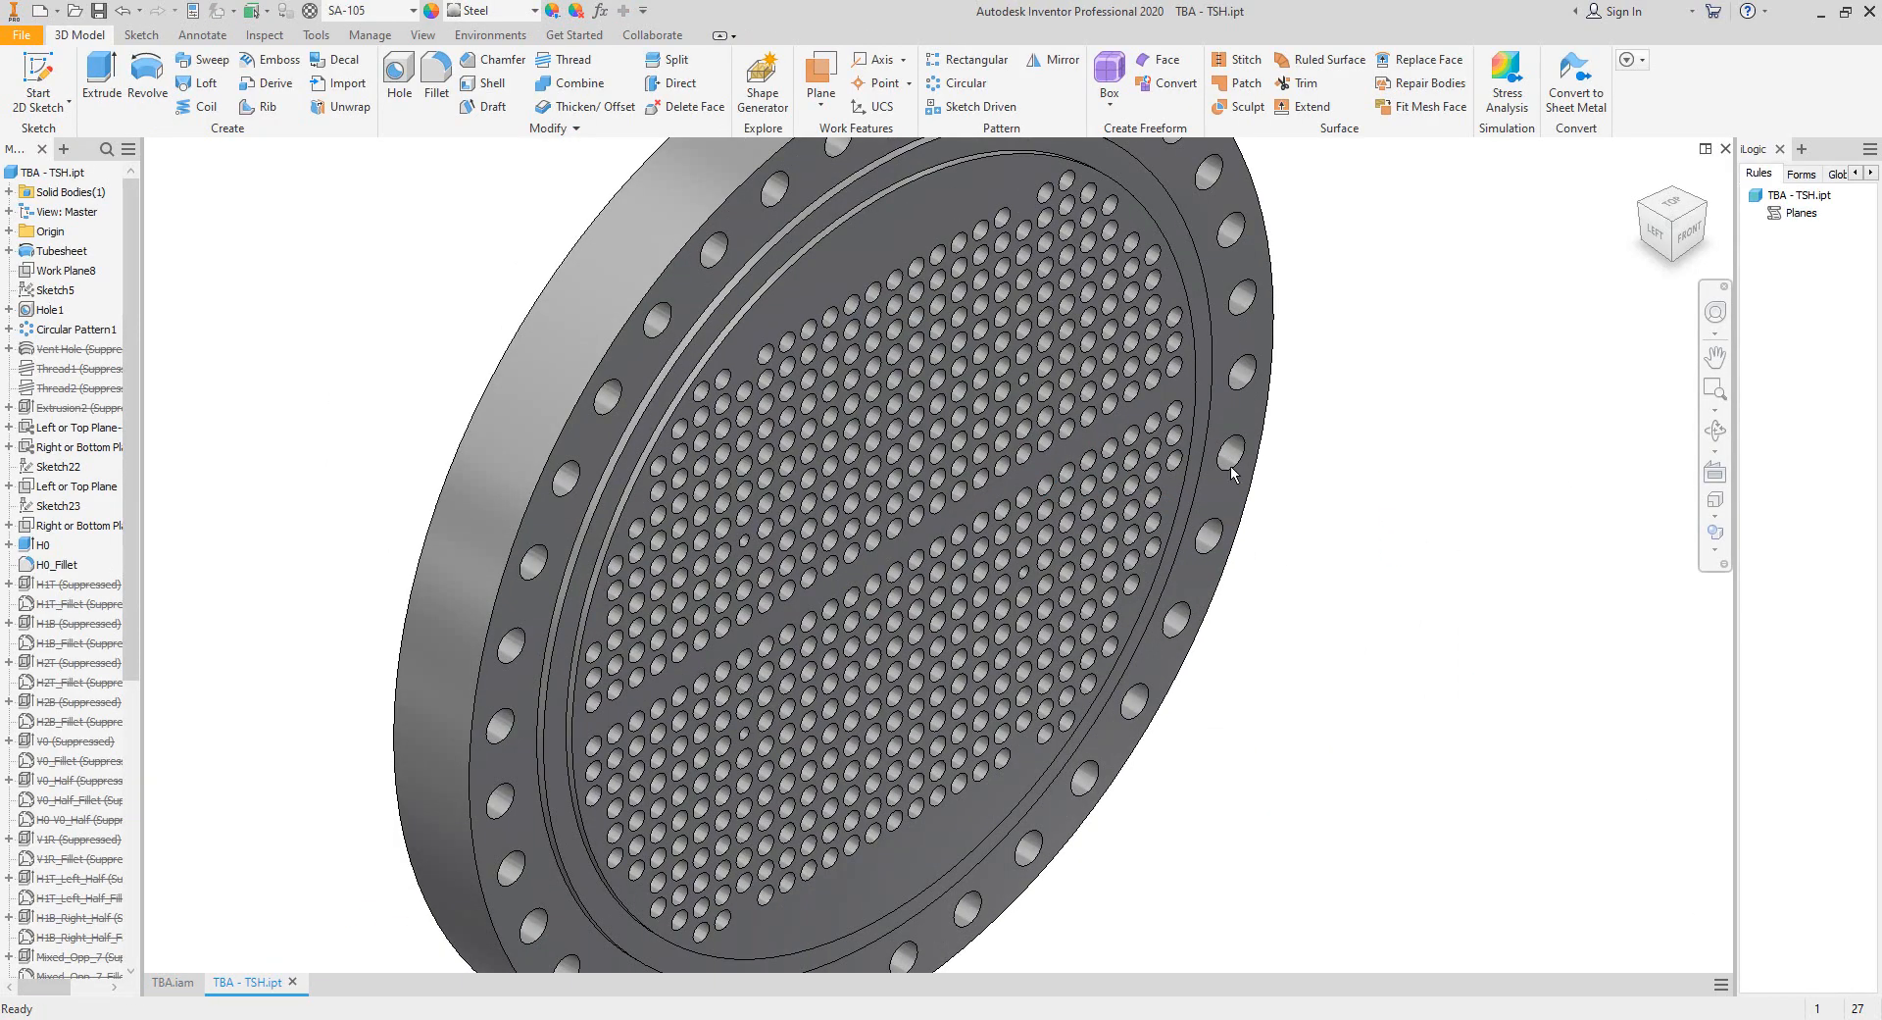
{"action": "scroll", "coordinate": [1010, 377], "scroll_direction": "down", "scroll_amount": 2}
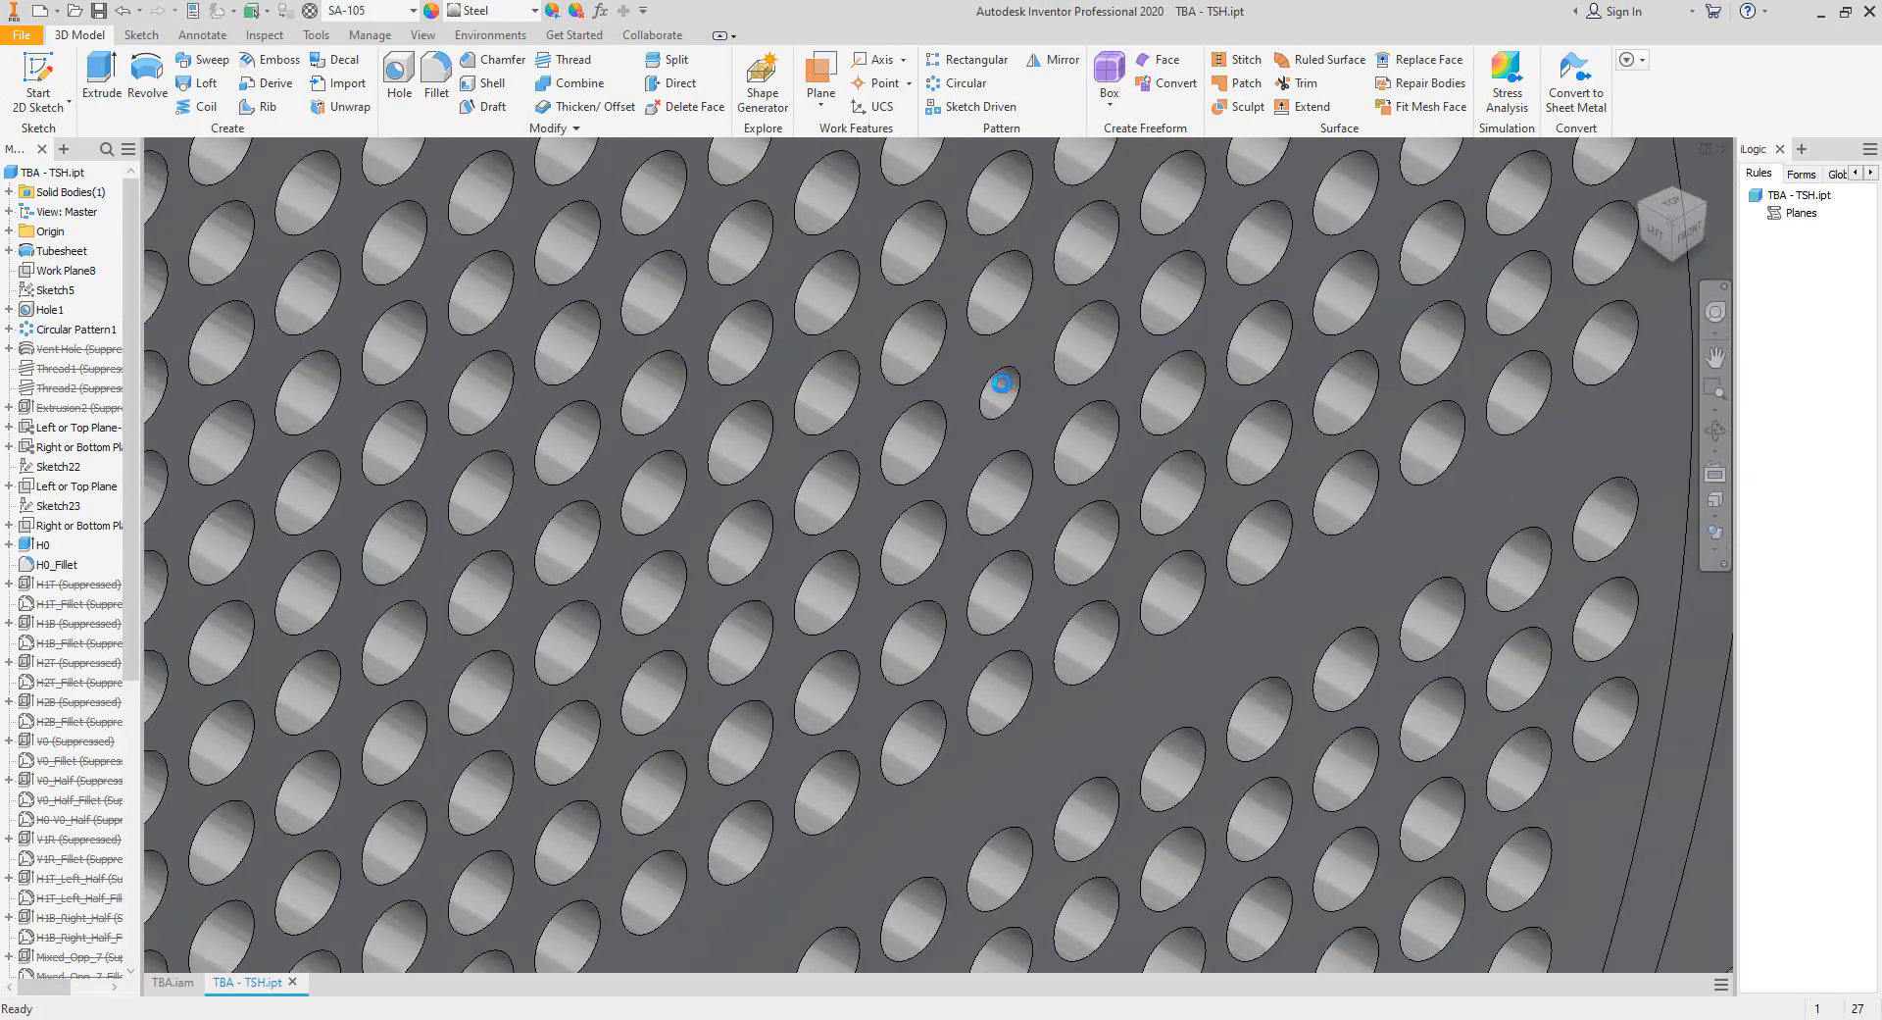
{"action": "scroll", "coordinate": [1001, 383], "scroll_direction": "down", "scroll_amount": 5}
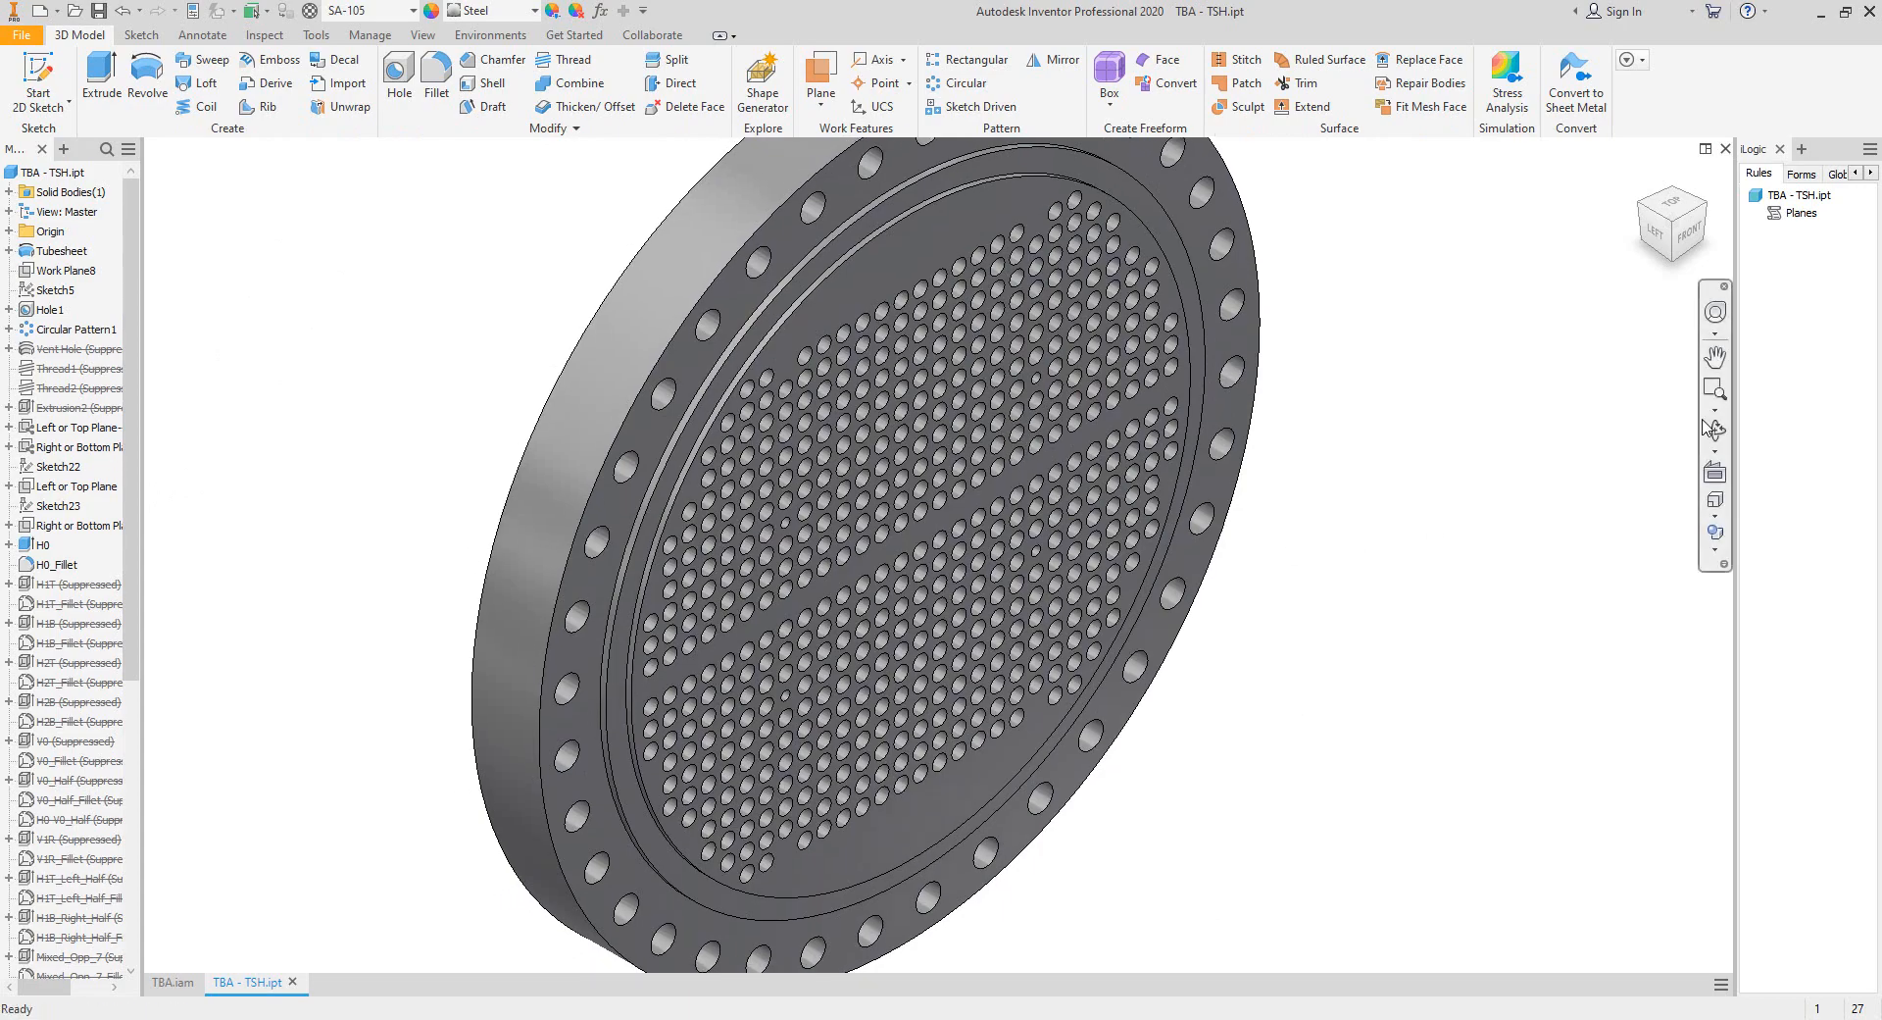
Inspect the tubesheet's whole hole pattern from a nearly frontal angle, and close the part.
{"action": "left_click", "coordinate": [1711, 429]}
{"action": "left_click_drag", "start_coordinate": [945, 559], "coordinate": [895, 533]}
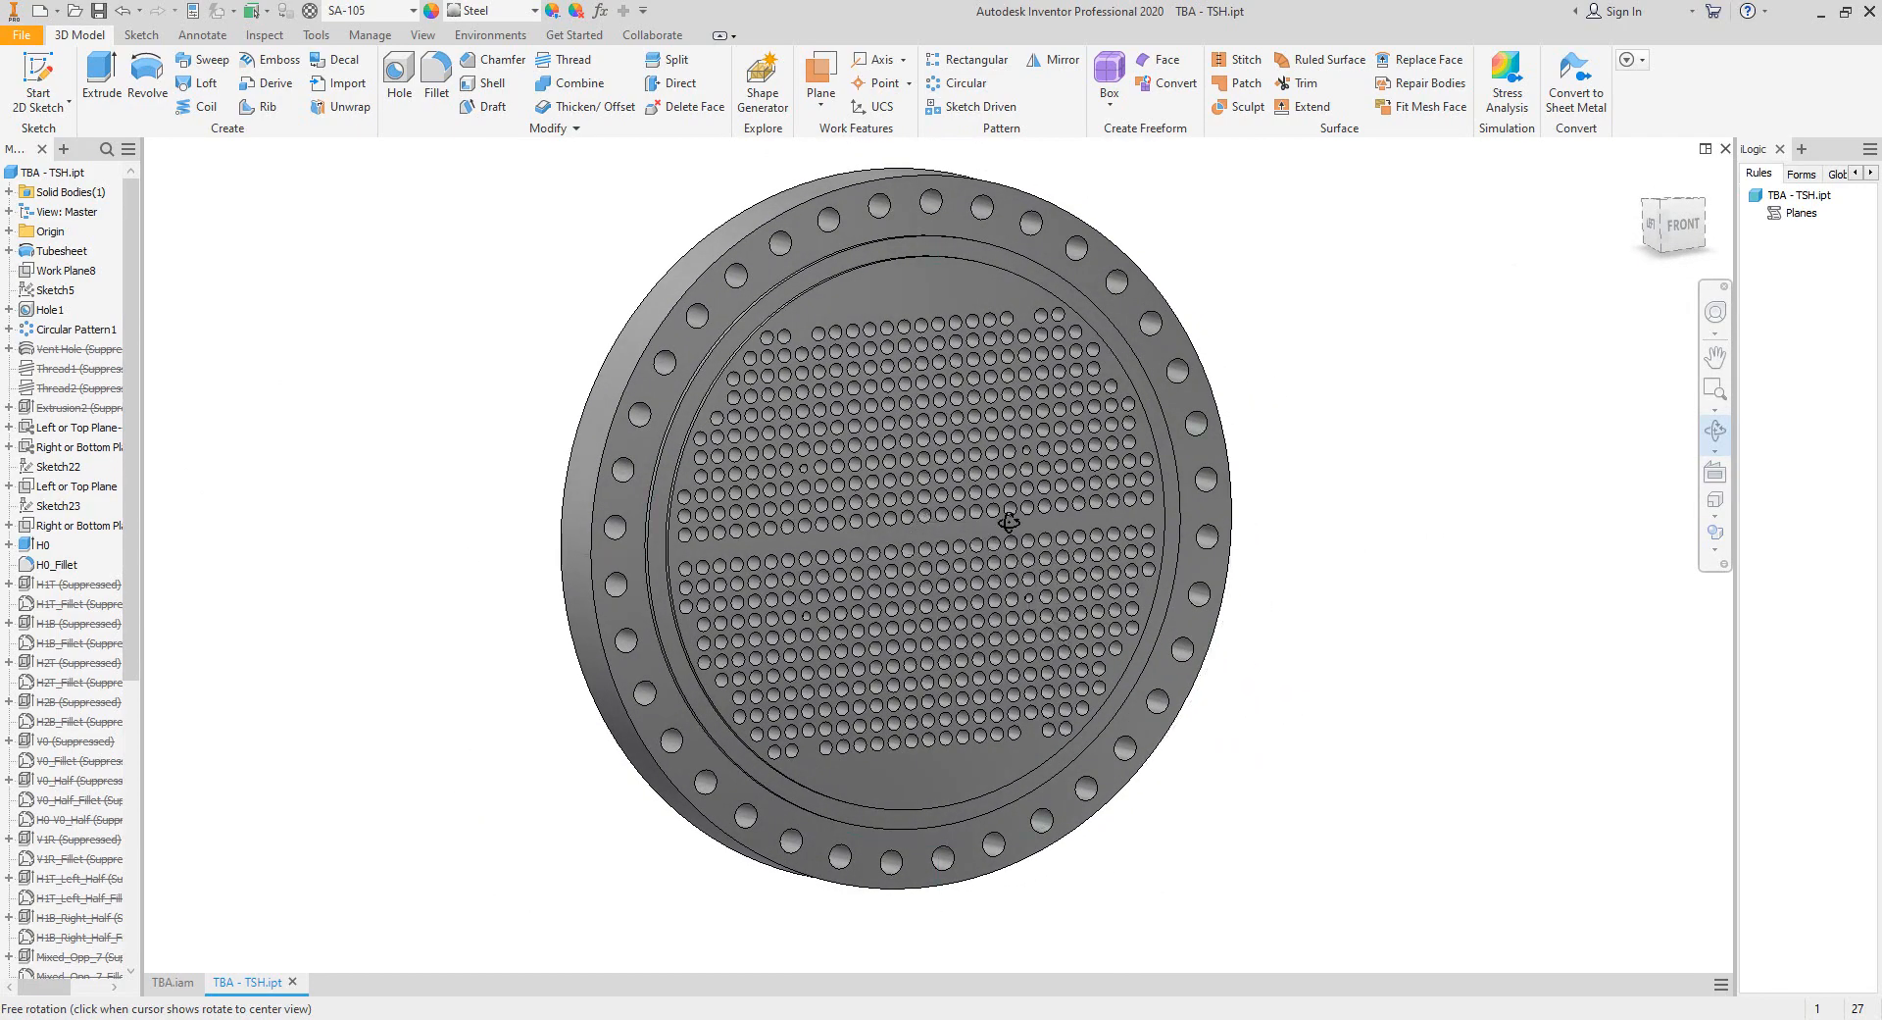
{"action": "left_click_drag", "start_coordinate": [1009, 521], "coordinate": [1458, 391]}
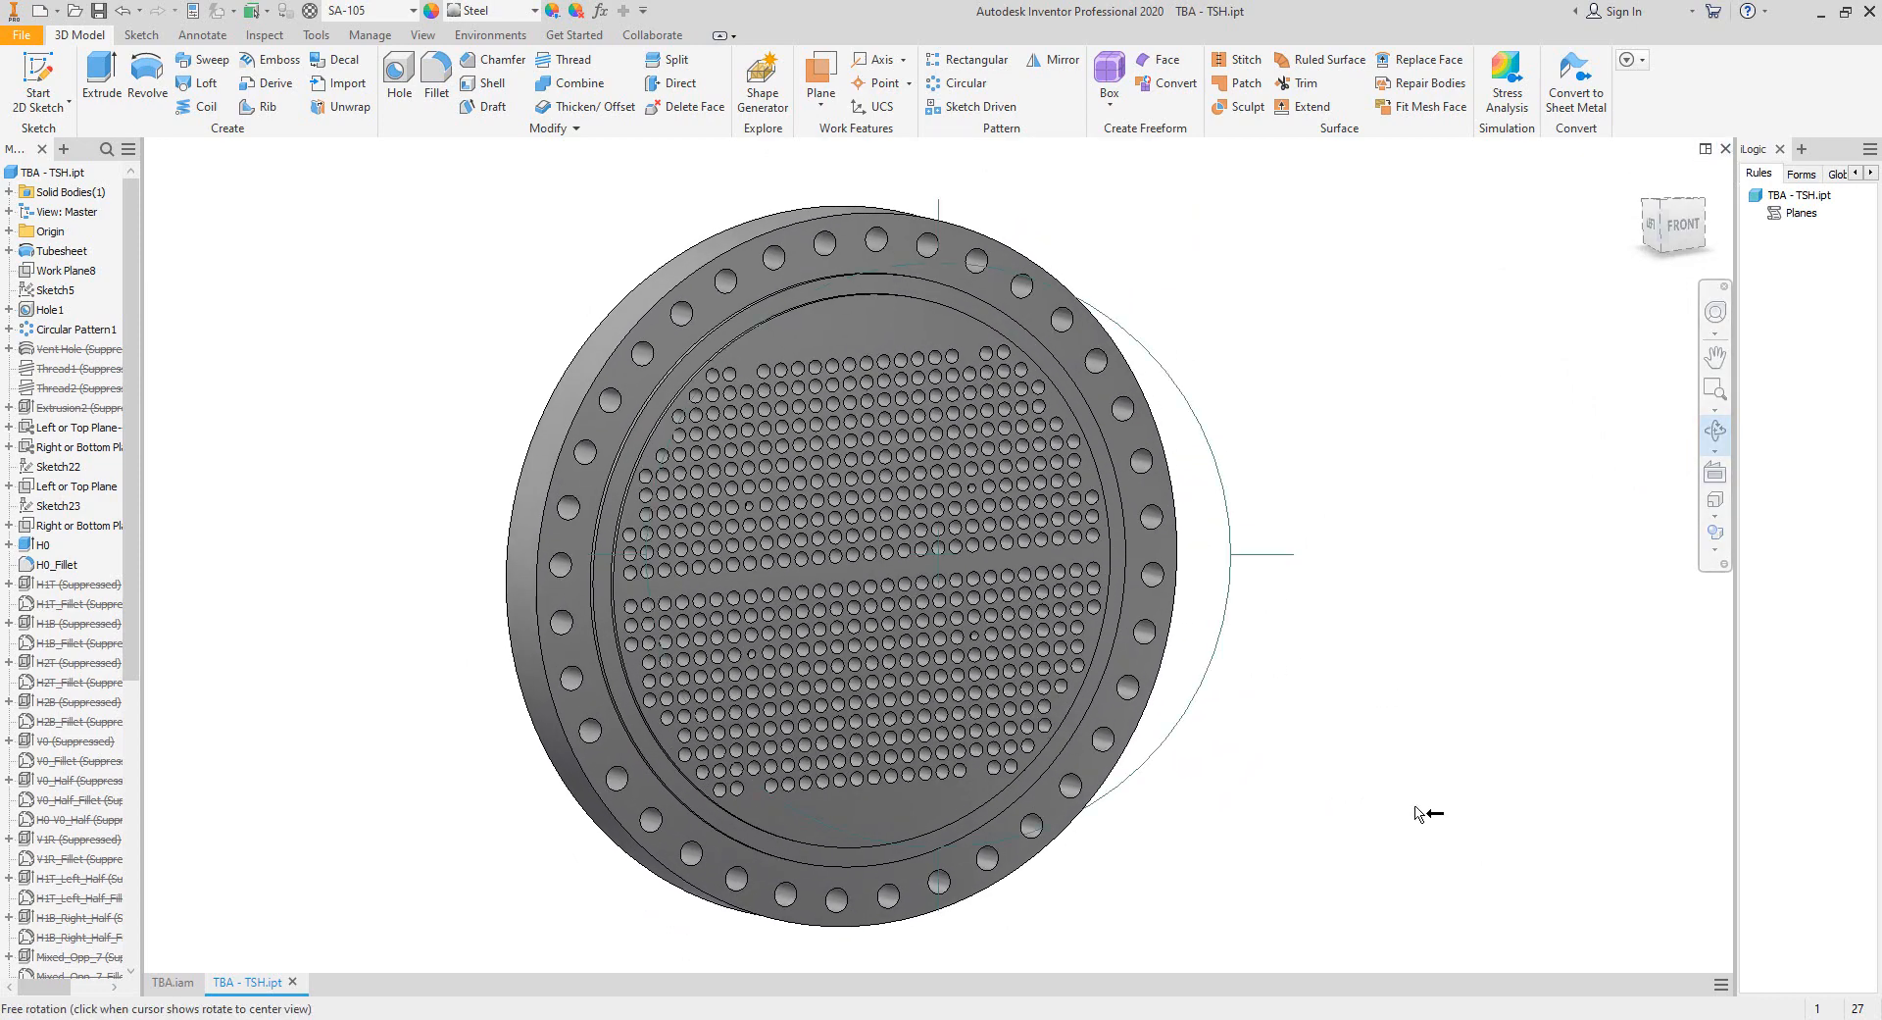
{"action": "right_click", "coordinate": [1364, 654]}
{"action": "left_click", "coordinate": [1397, 665]}
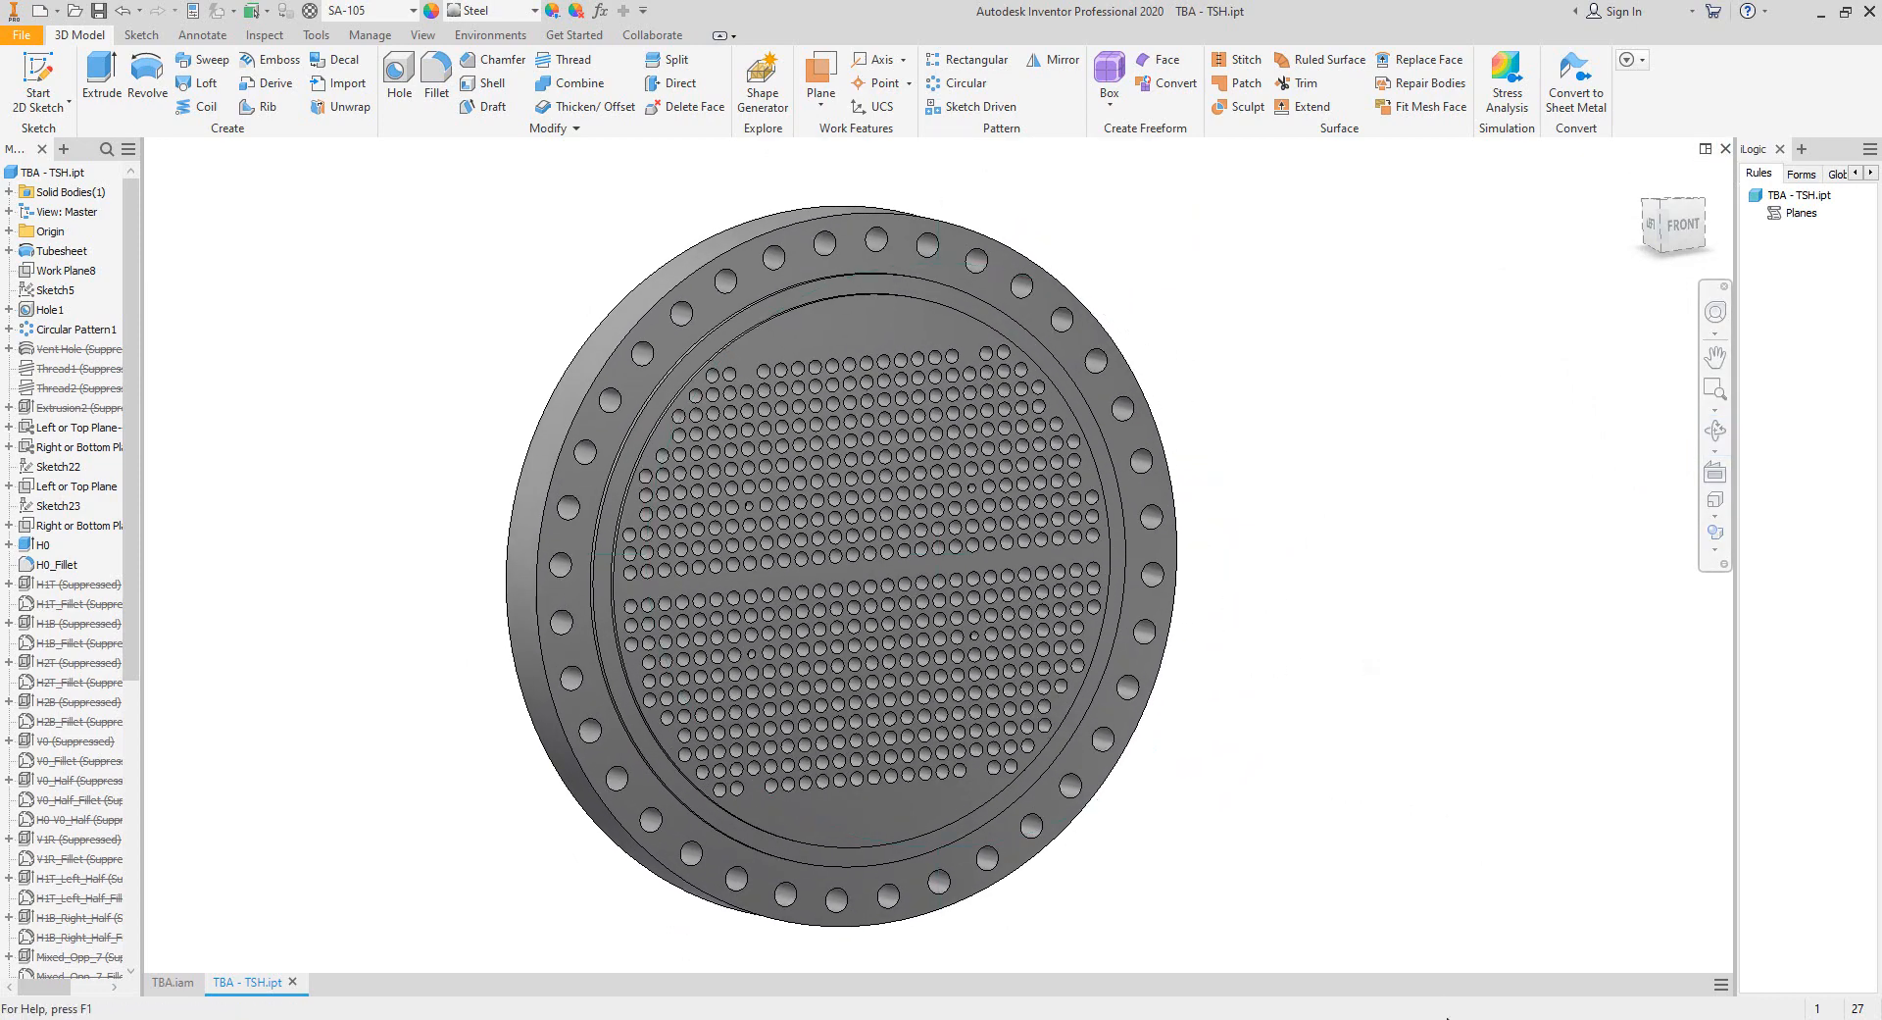
{"action": "left_click", "coordinate": [293, 977]}
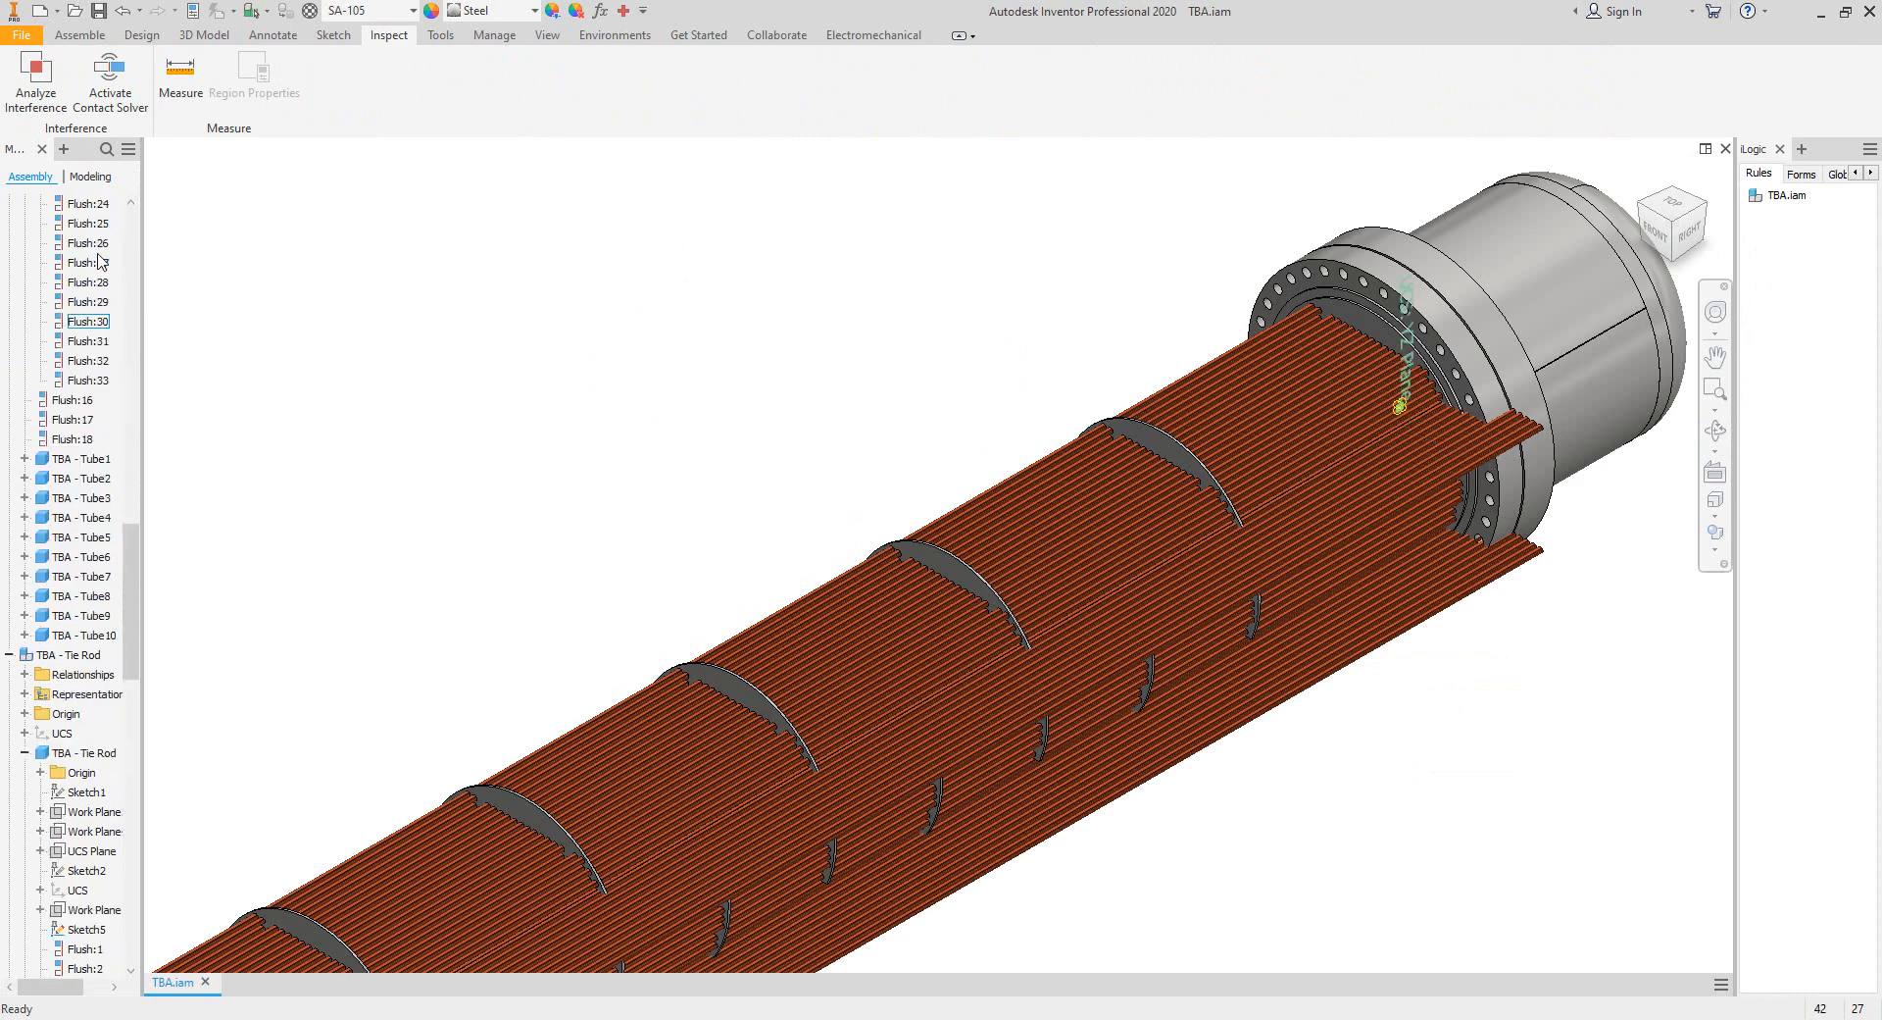
Widen the model browser and collapse all children of TBA.iam.
{"action": "scroll", "coordinate": [98, 260], "scroll_direction": "up", "scroll_amount": 15}
{"action": "left_click_drag", "start_coordinate": [144, 208], "coordinate": [287, 208]}
{"action": "right_click", "coordinate": [46, 203]}
{"action": "left_click", "coordinate": [147, 503]}
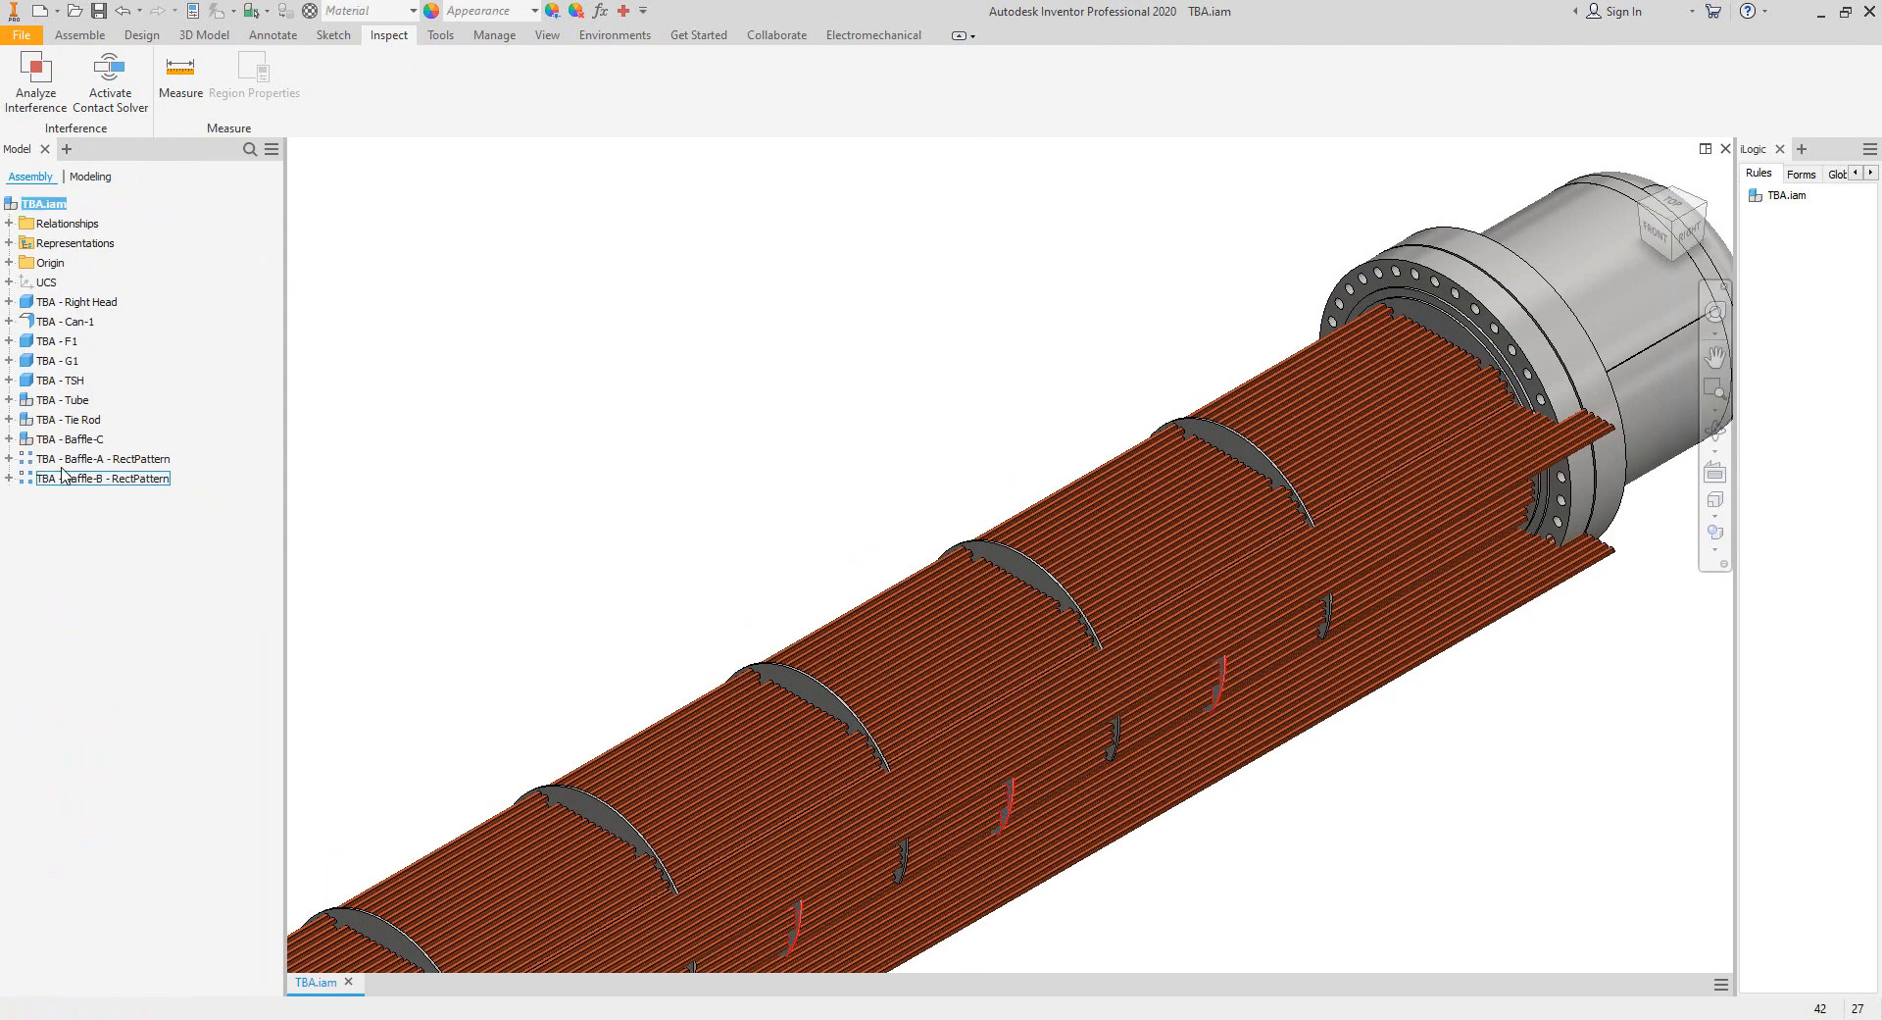
Open Baffle-A from the first element of its rectangular pattern, inspect its holes, and close it.
{"action": "left_click", "coordinate": [9, 458]}
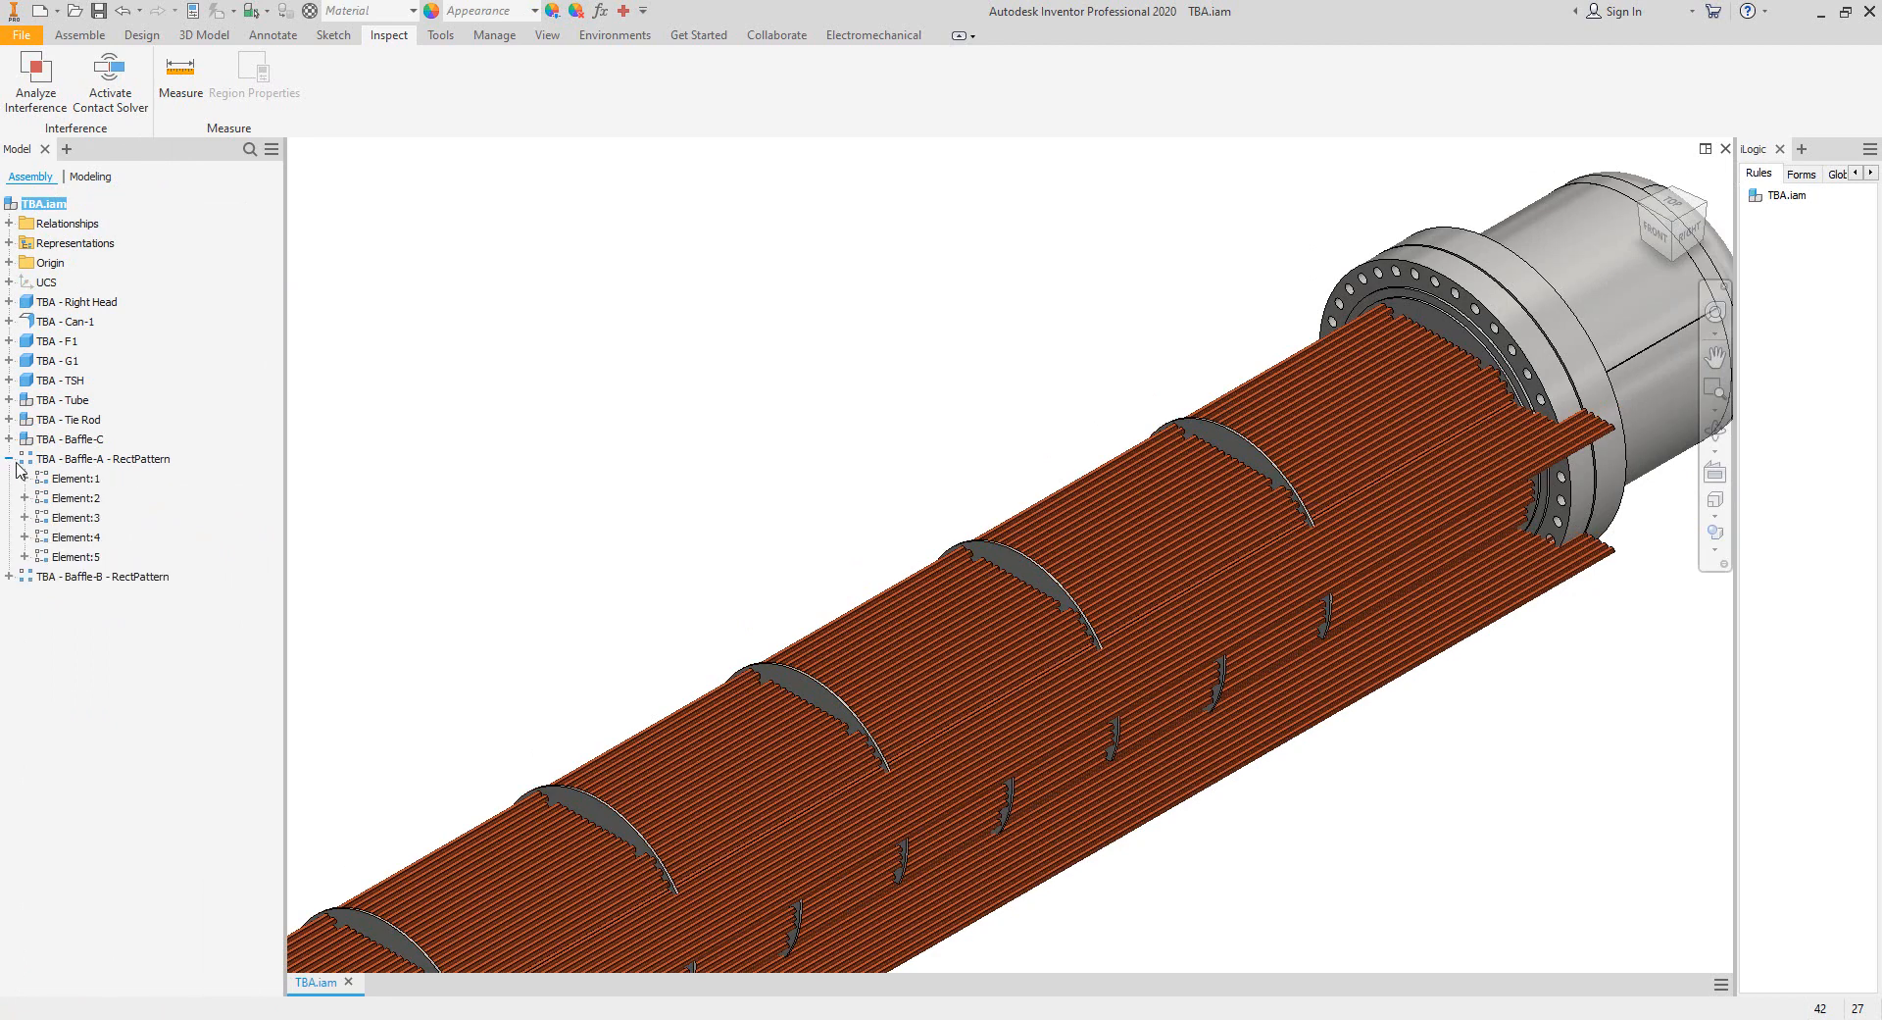
{"action": "left_click", "coordinate": [24, 477]}
{"action": "right_click", "coordinate": [106, 499]}
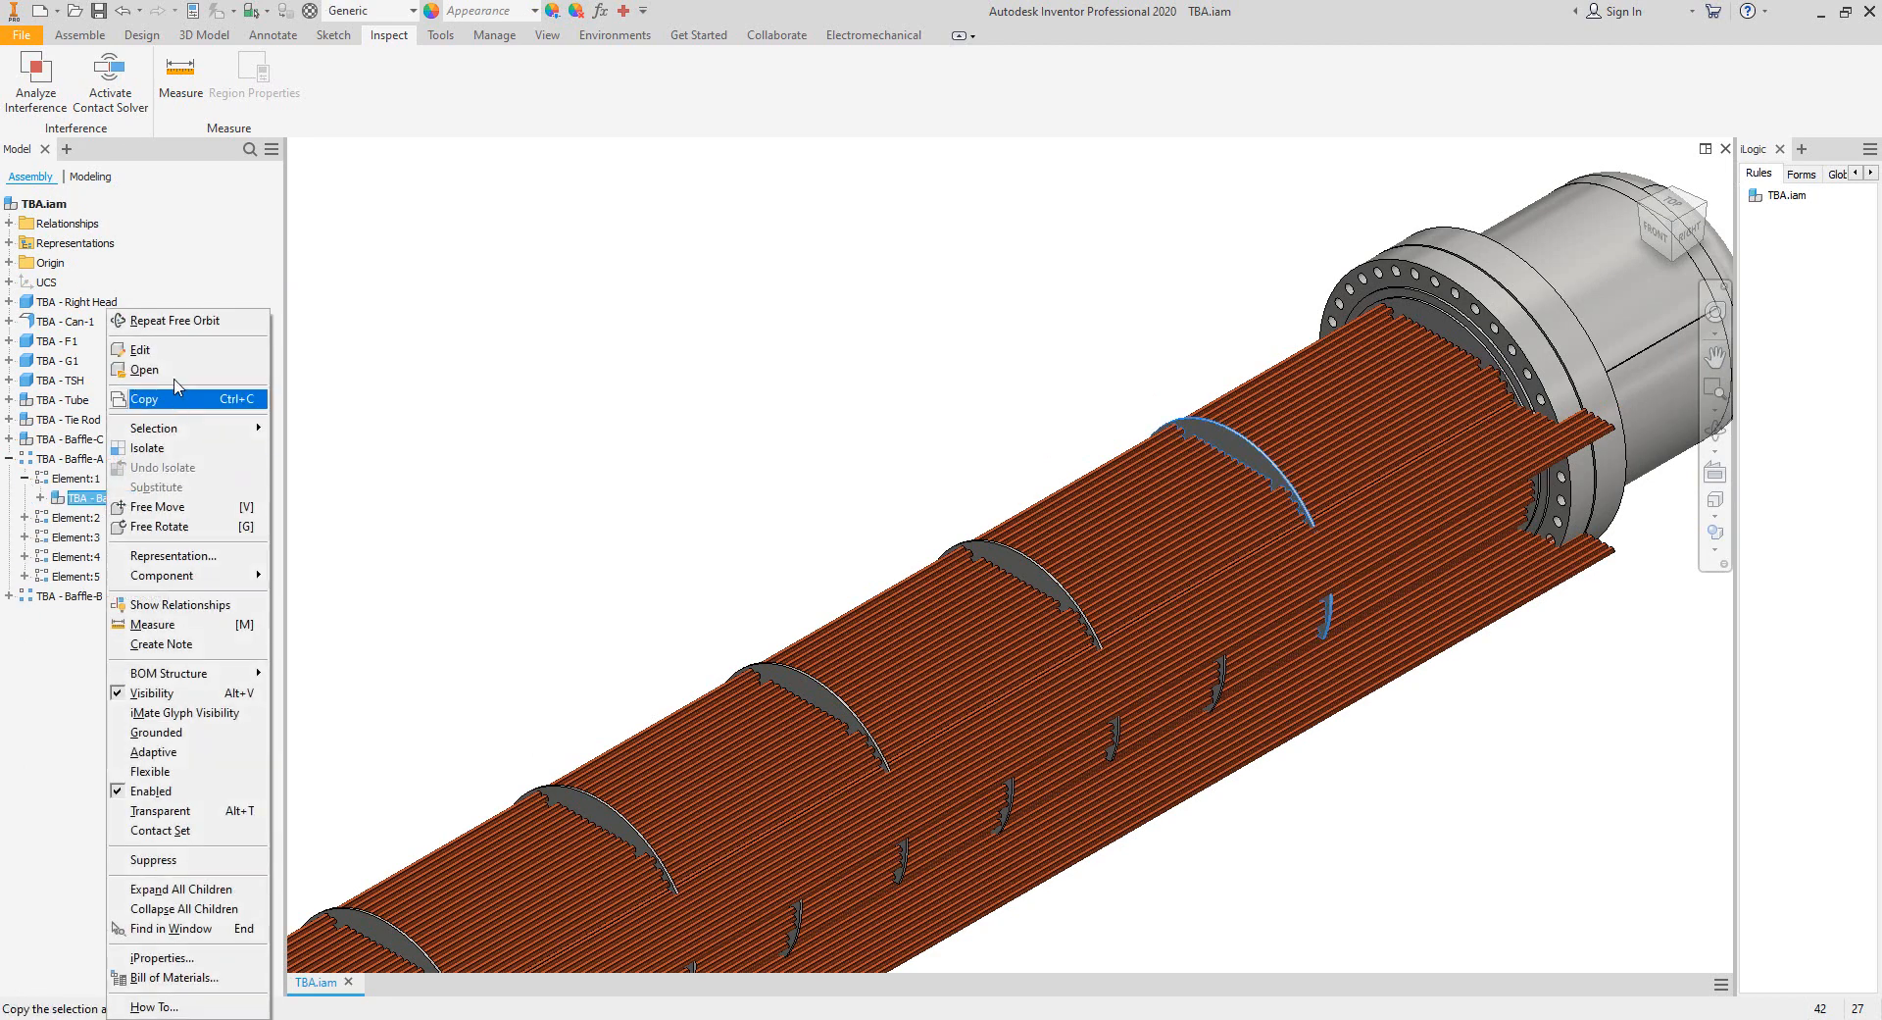
{"action": "left_click", "coordinate": [144, 370]}
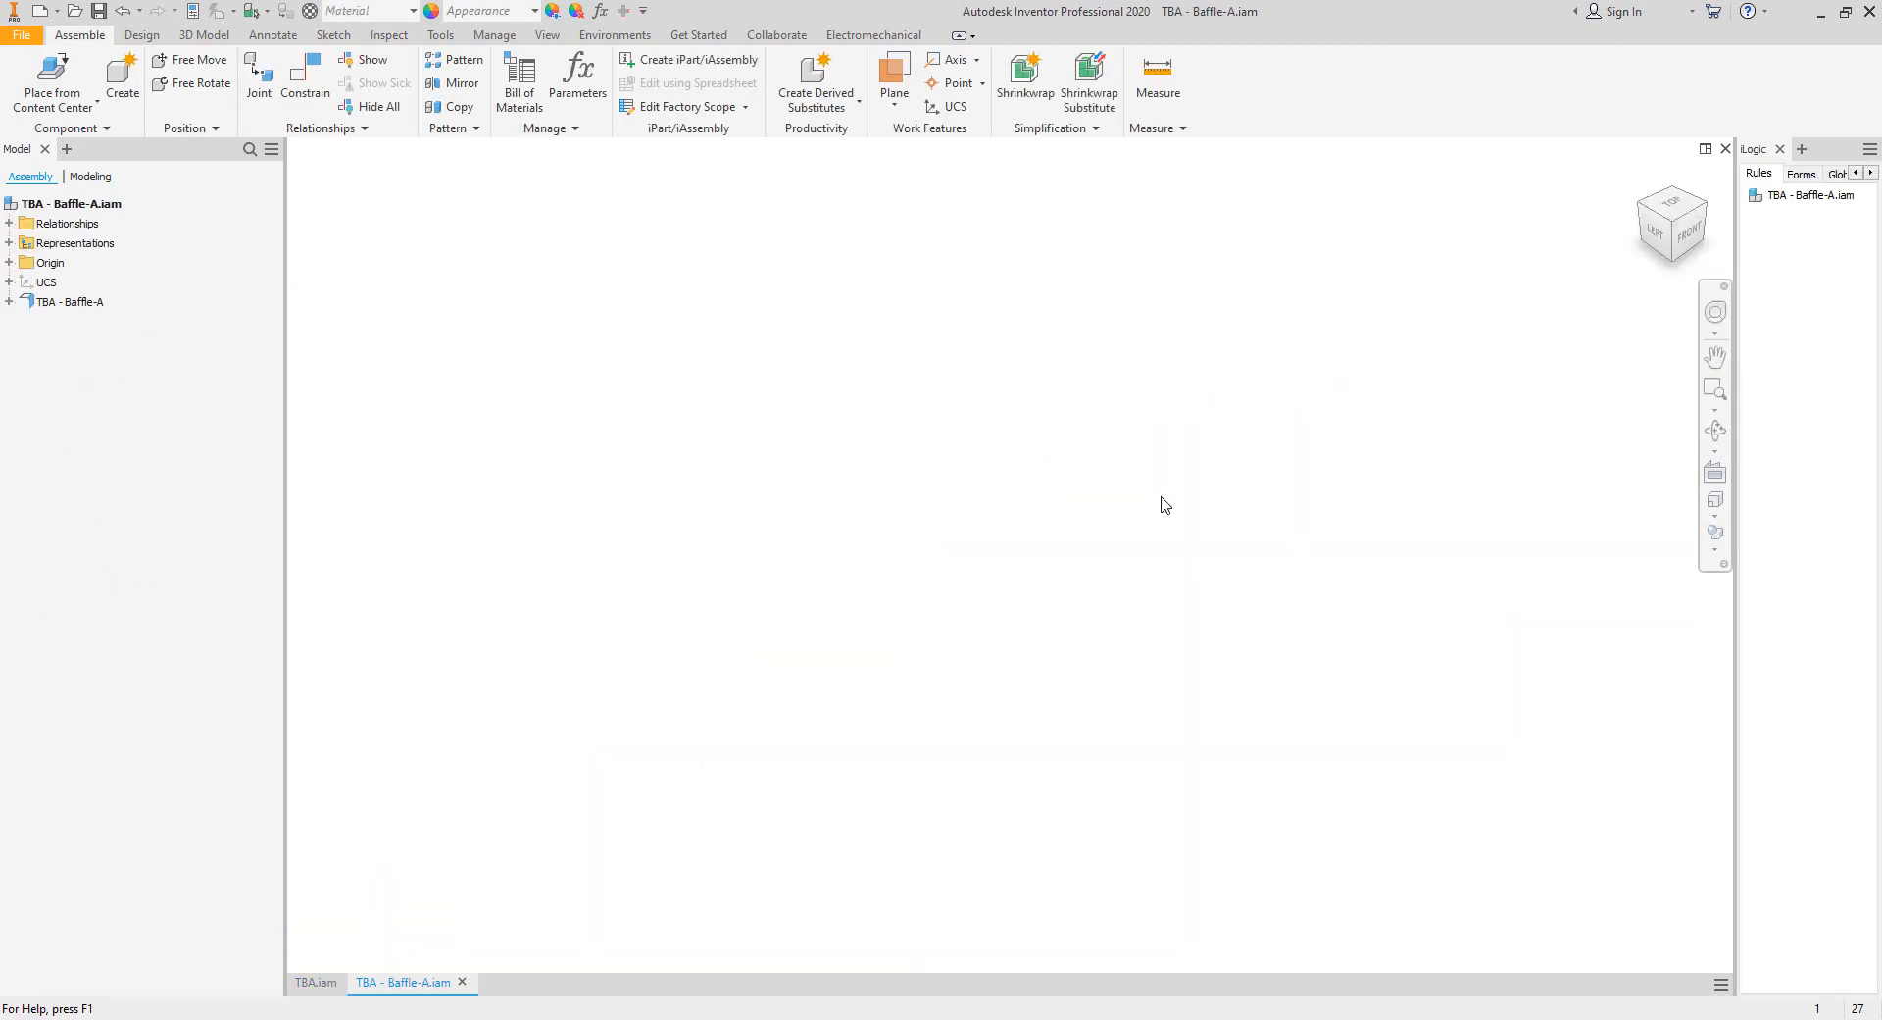
{"action": "scroll", "coordinate": [1137, 579], "scroll_direction": "down", "scroll_amount": 5}
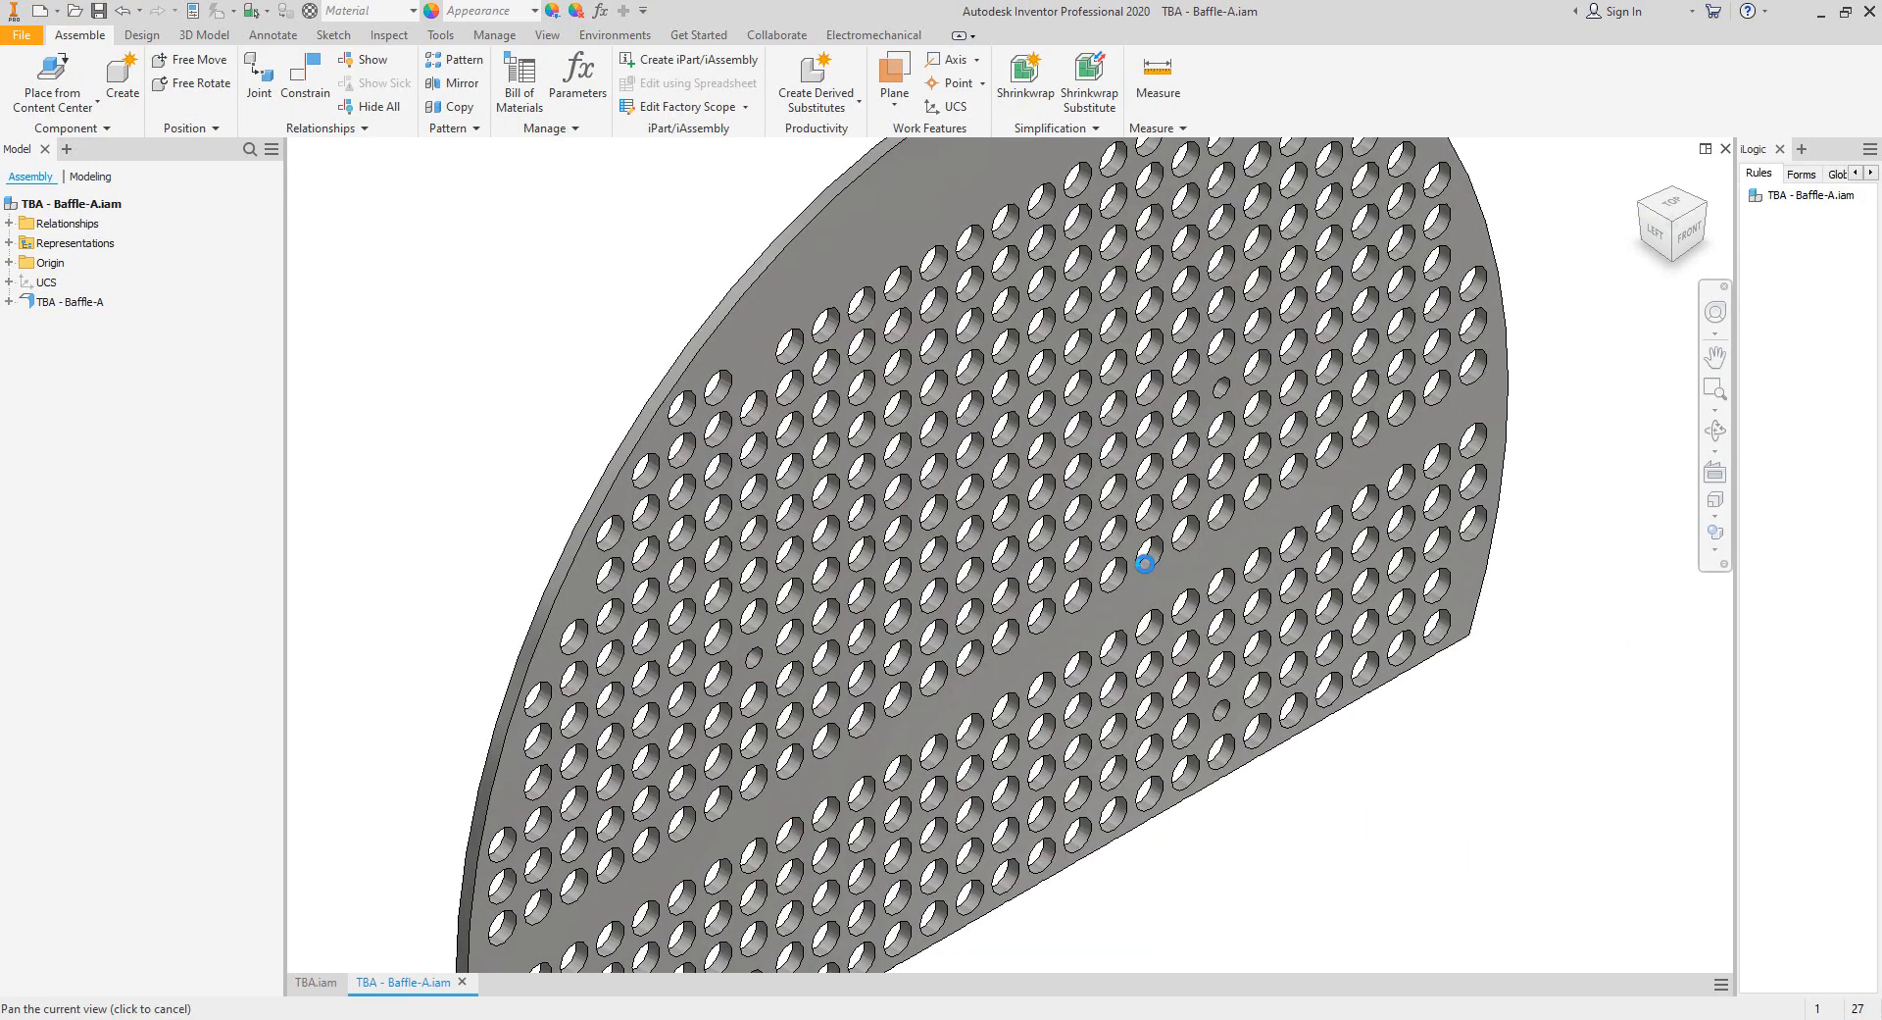
{"action": "left_click", "coordinate": [1725, 148]}
{"action": "left_click", "coordinate": [1128, 376]}
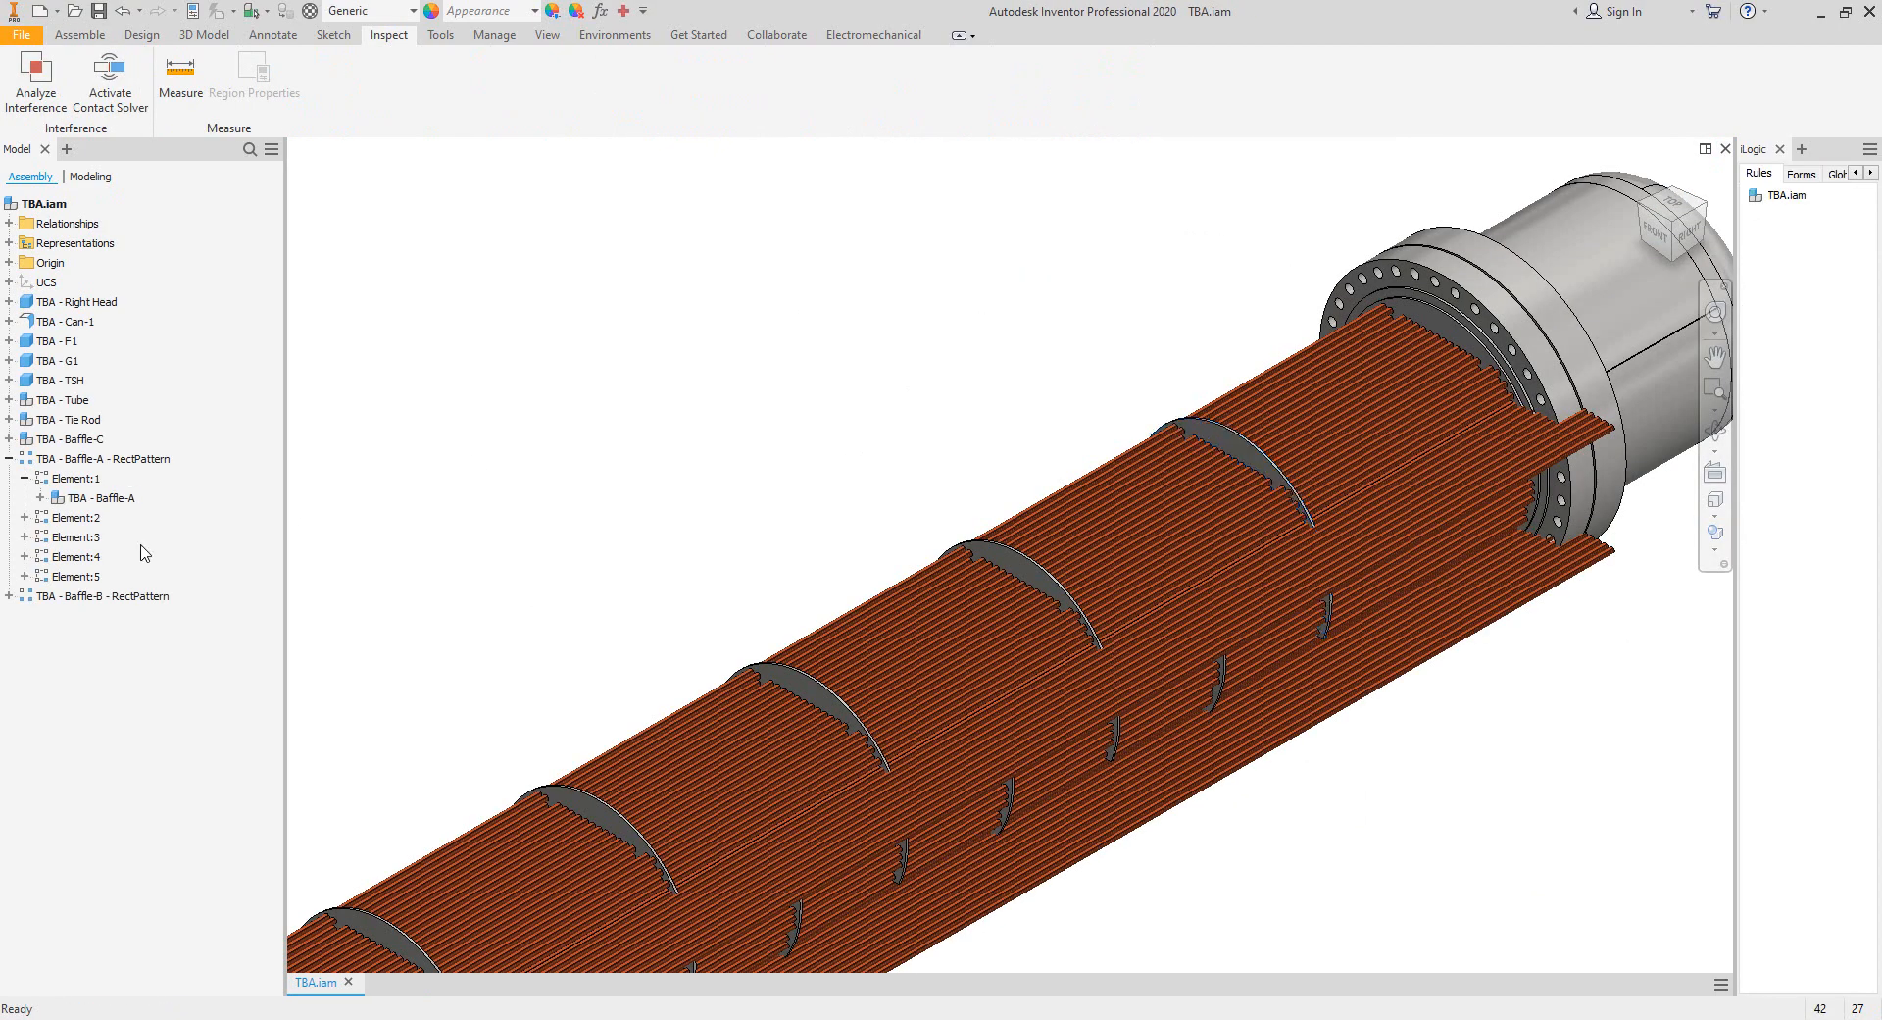
Open Baffle-B from the first element of its rectangular pattern, inspect its holes, and close it.
{"action": "left_click", "coordinate": [8, 595]}
{"action": "left_click", "coordinate": [24, 615]}
{"action": "left_click", "coordinate": [102, 642]}
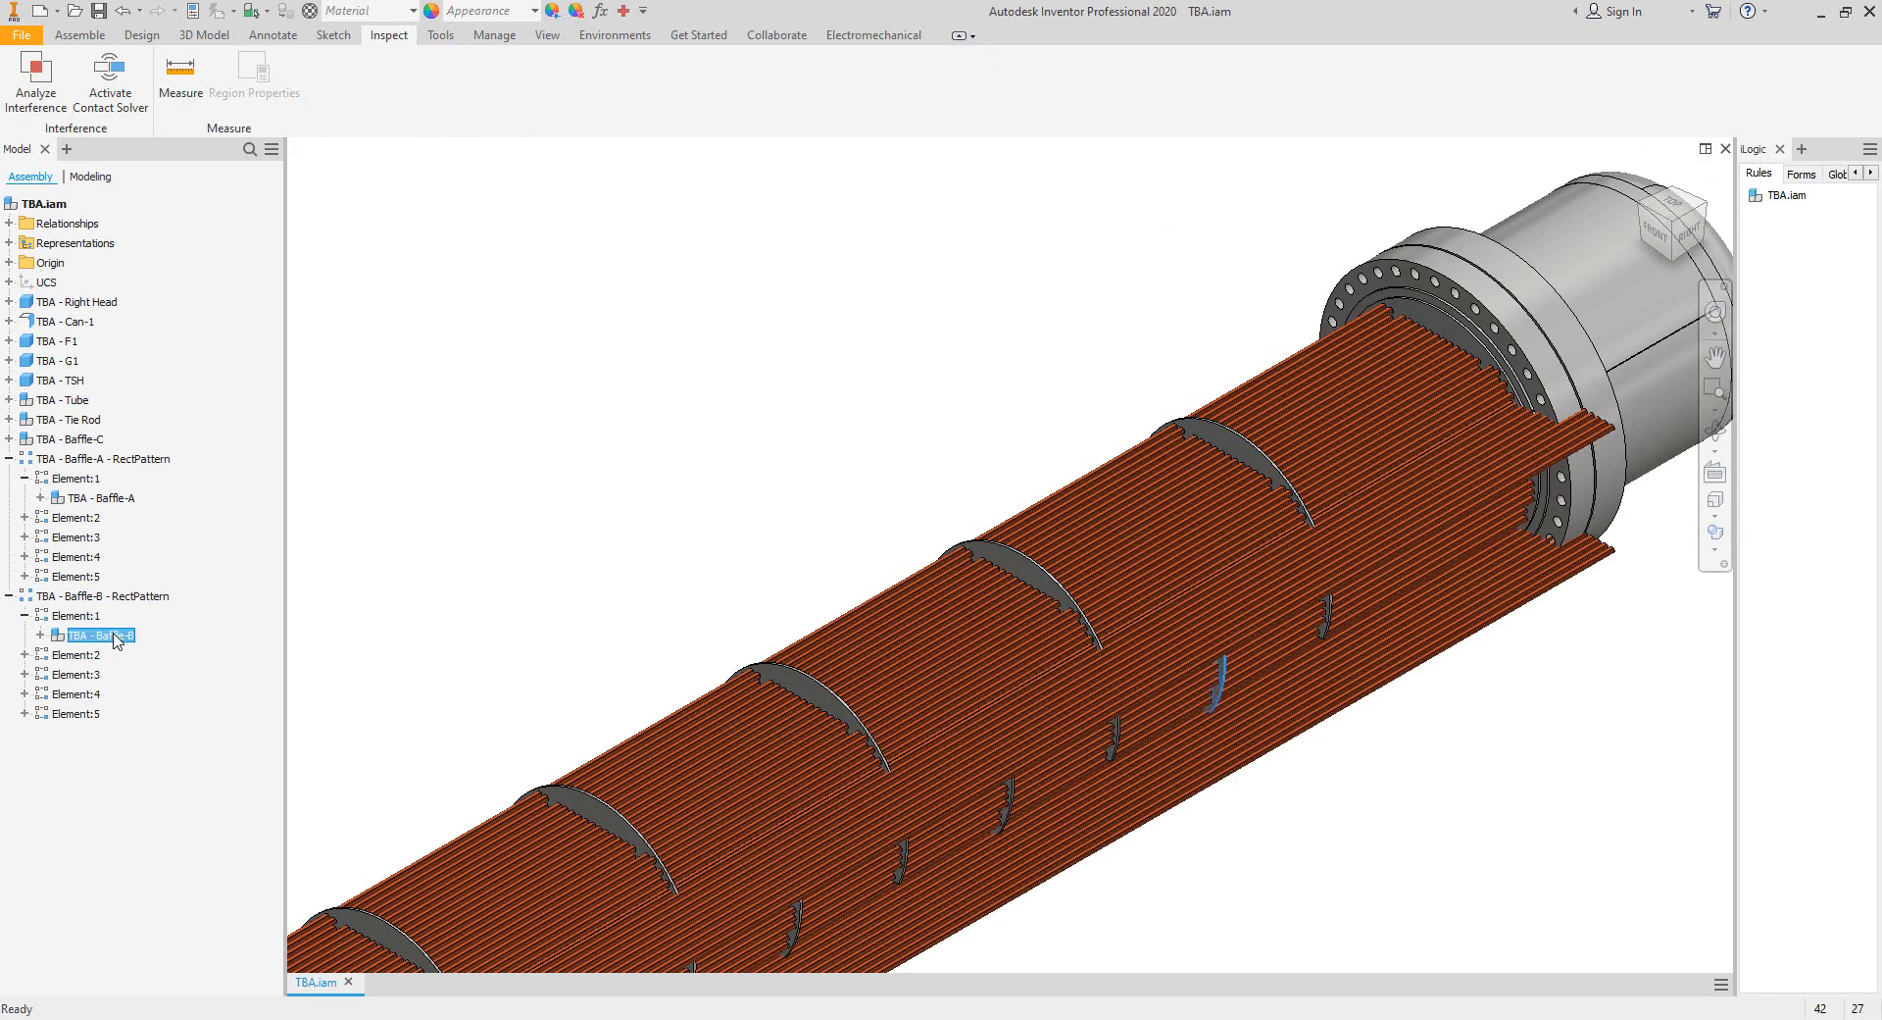
{"action": "right_click", "coordinate": [102, 642]}
{"action": "left_click", "coordinate": [157, 372]}
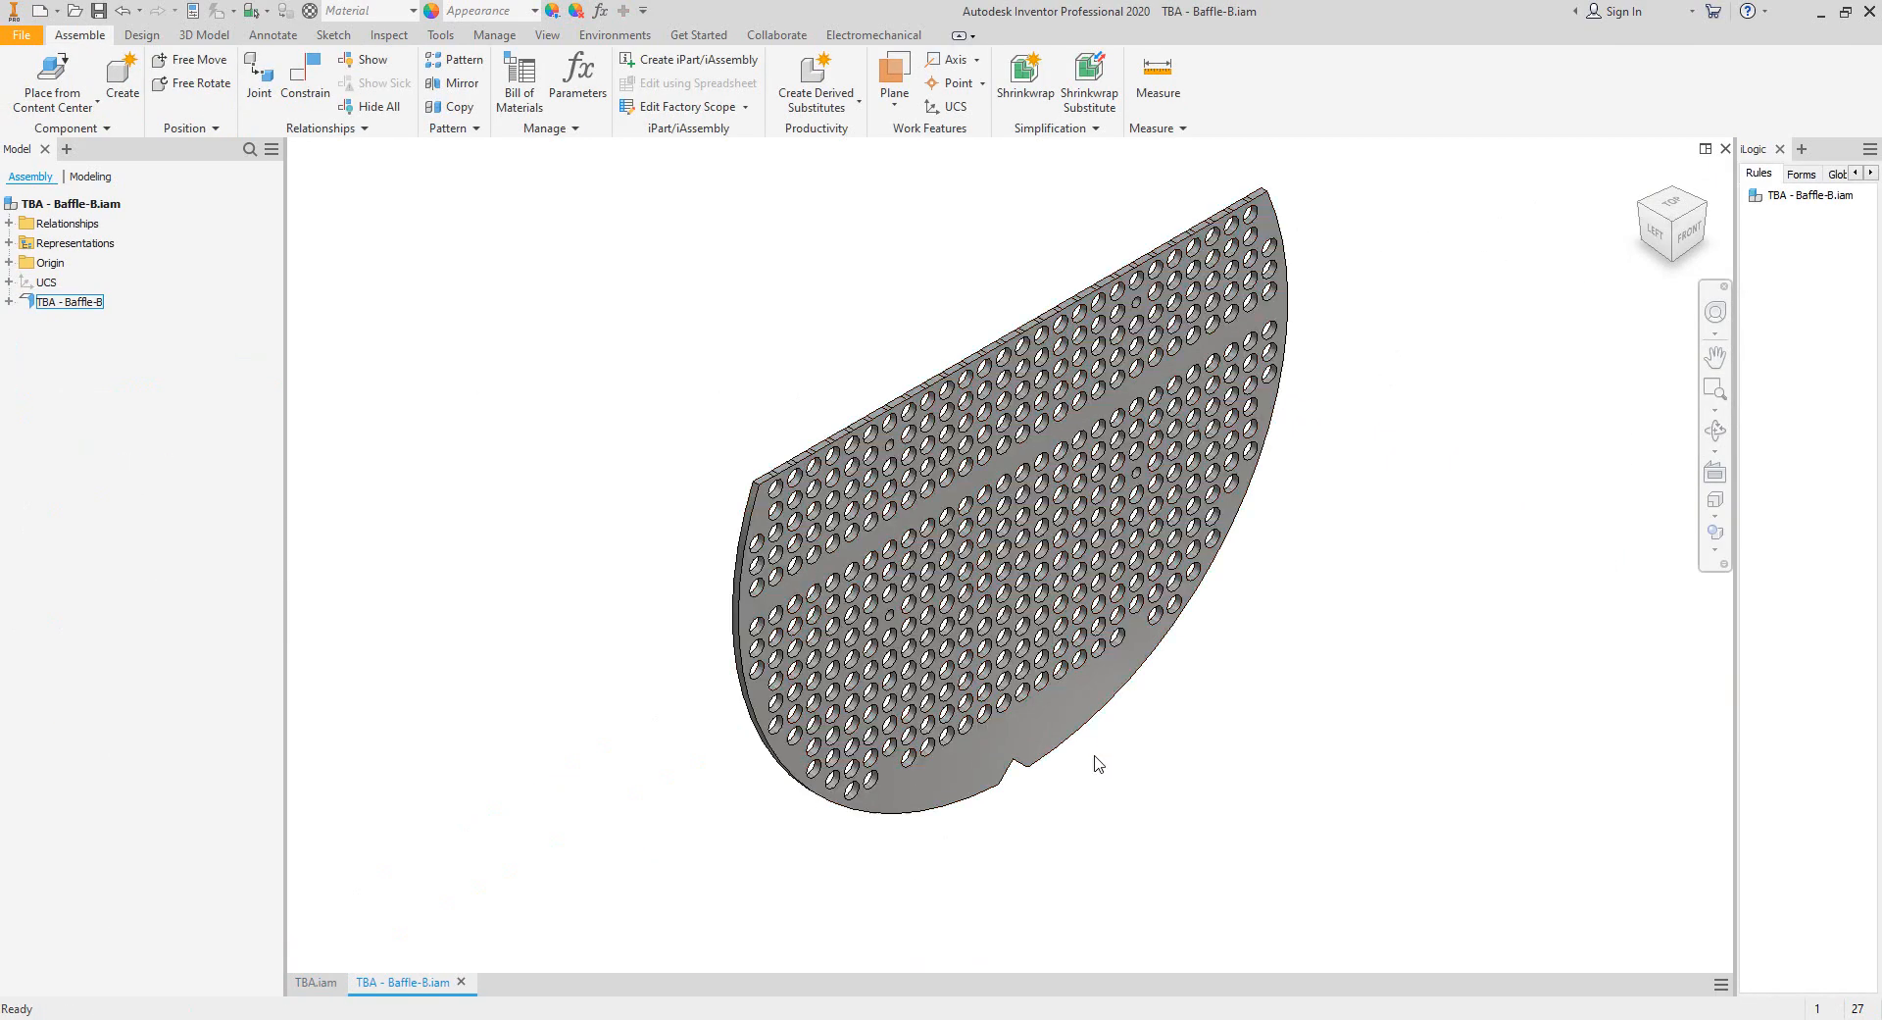
{"action": "scroll", "coordinate": [1000, 820], "scroll_direction": "down", "scroll_amount": 3}
{"action": "left_click", "coordinate": [1723, 150]}
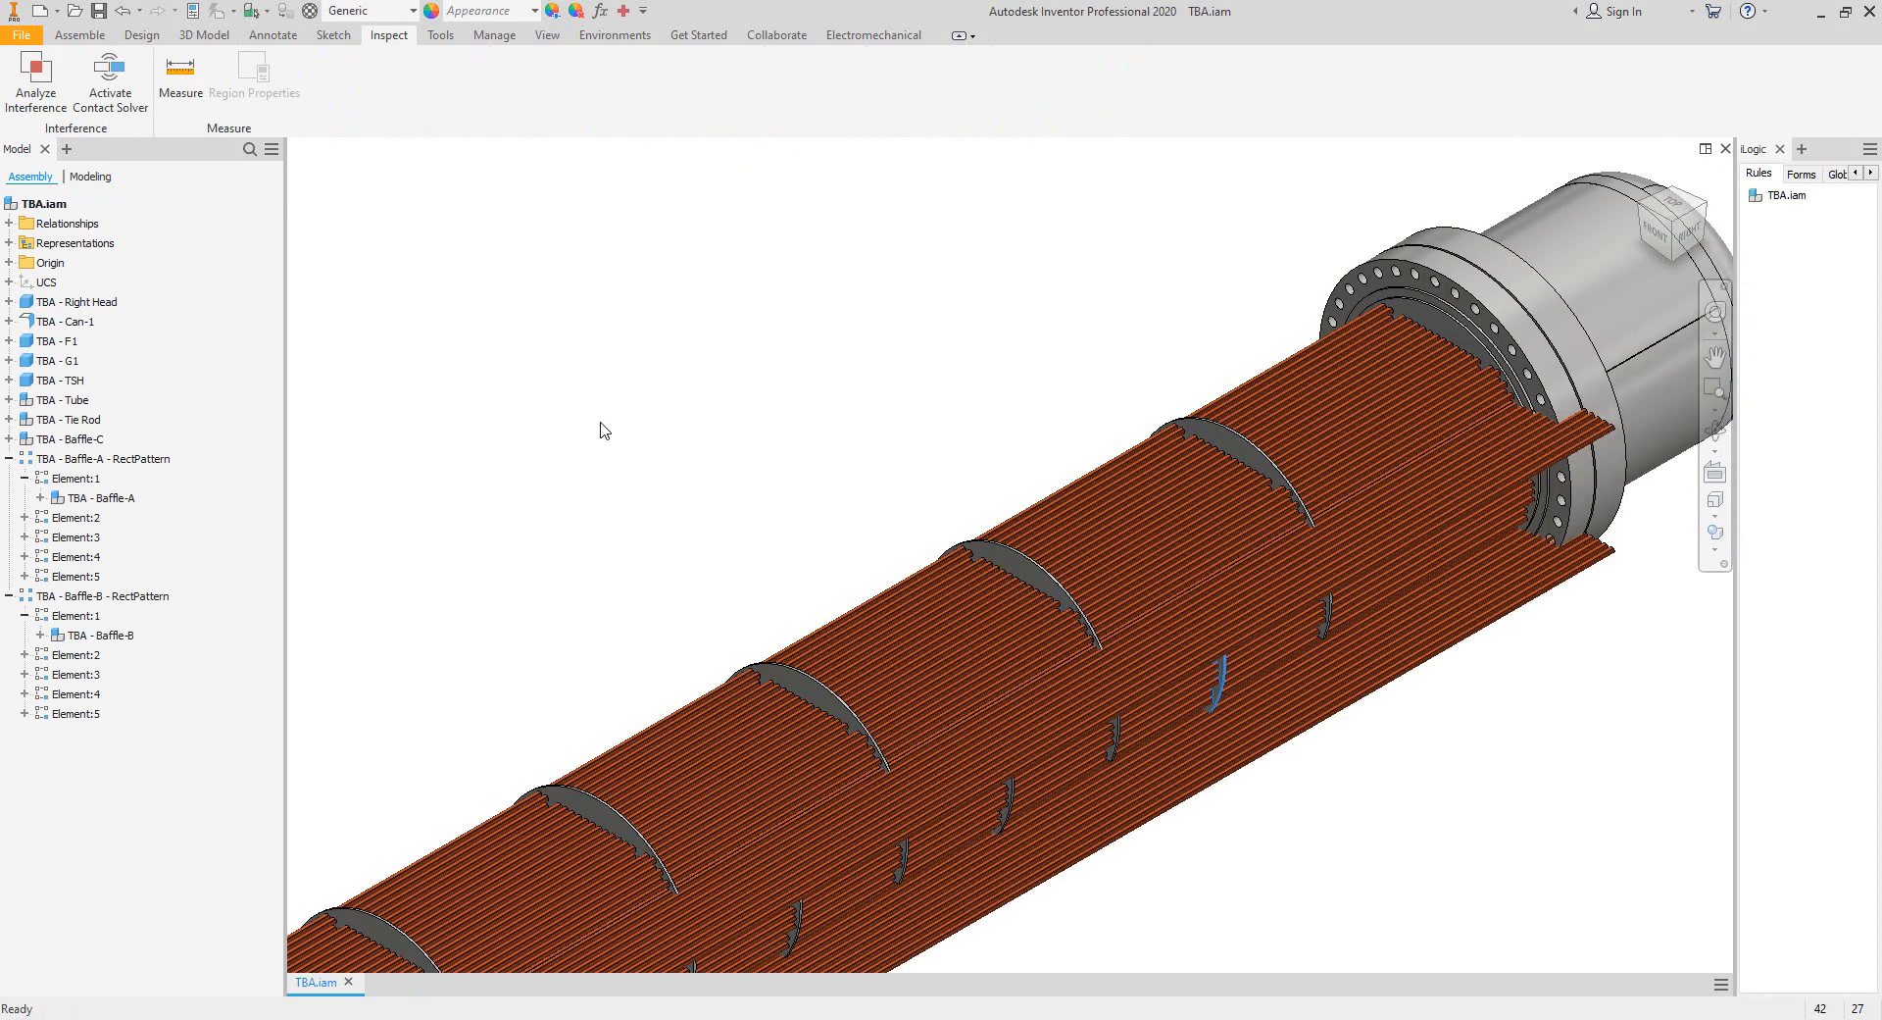
Open the Baffle-C assembly, inspect its tube and tie rod holes, and close it.
{"action": "left_click", "coordinate": [71, 439]}
{"action": "right_click", "coordinate": [71, 439]}
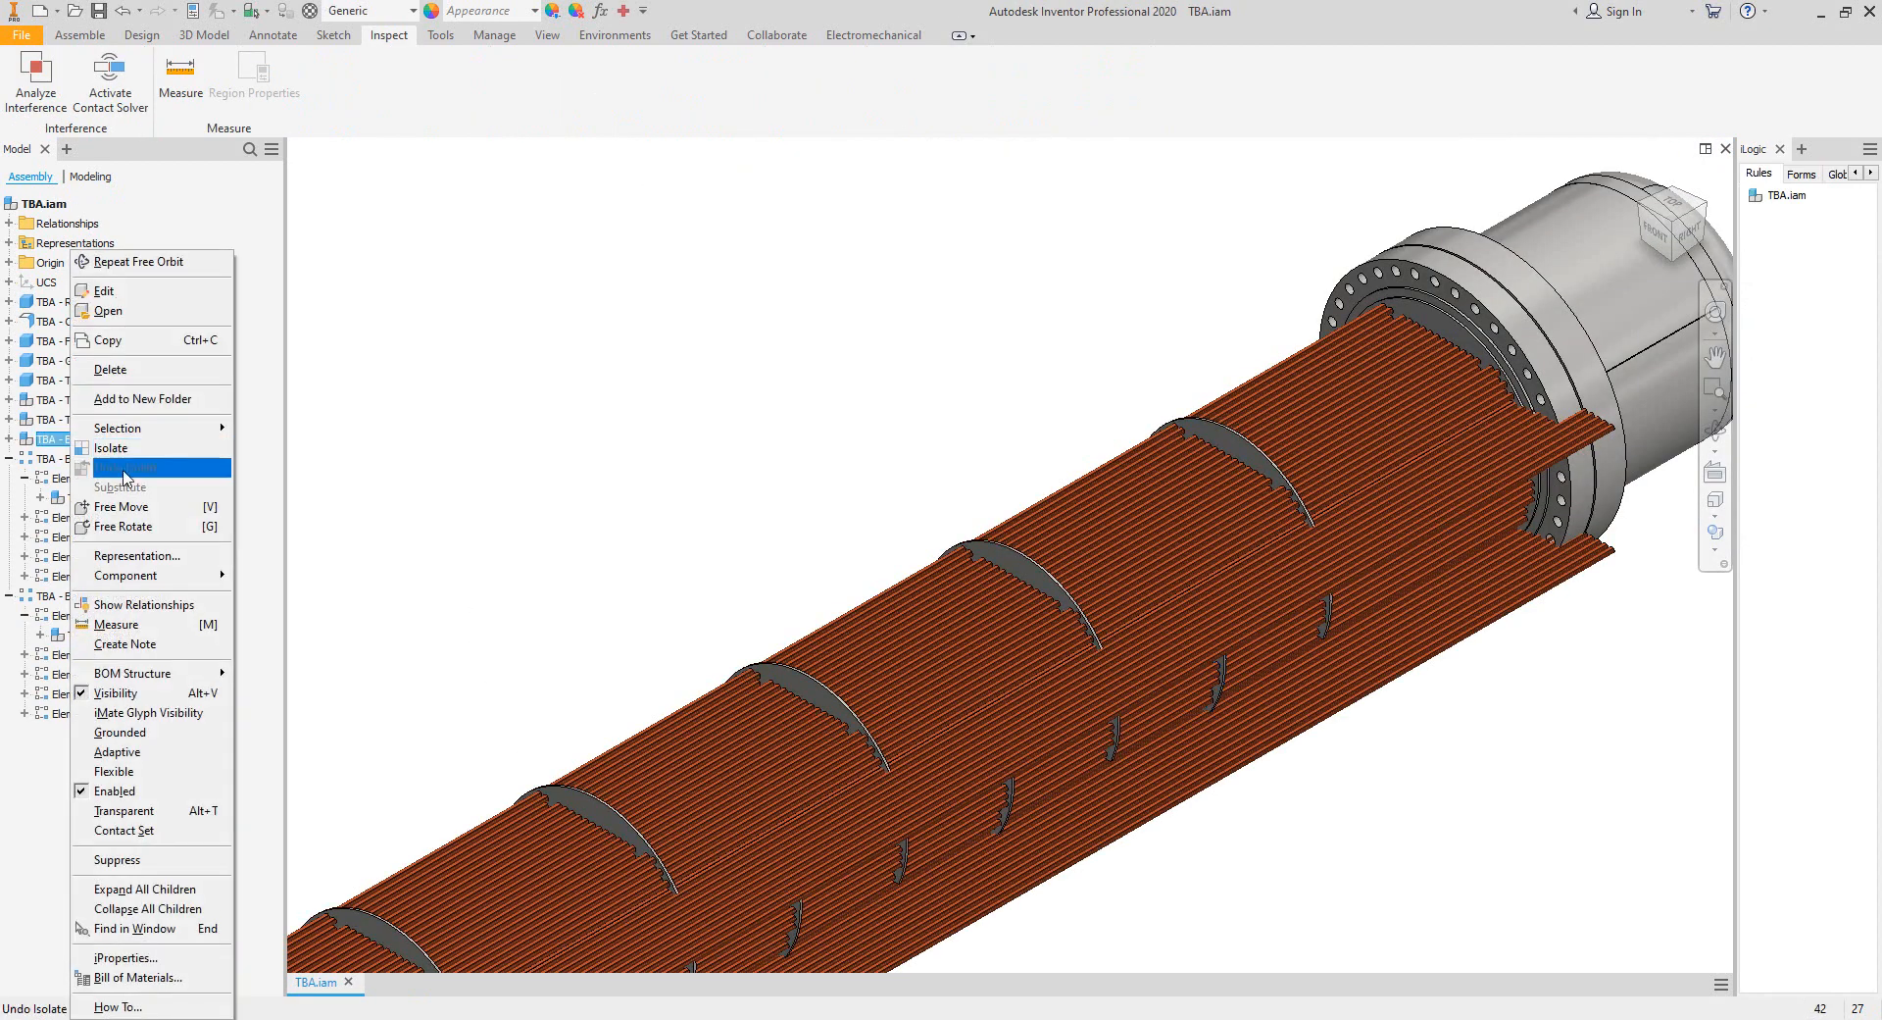
{"action": "left_click", "coordinate": [147, 318]}
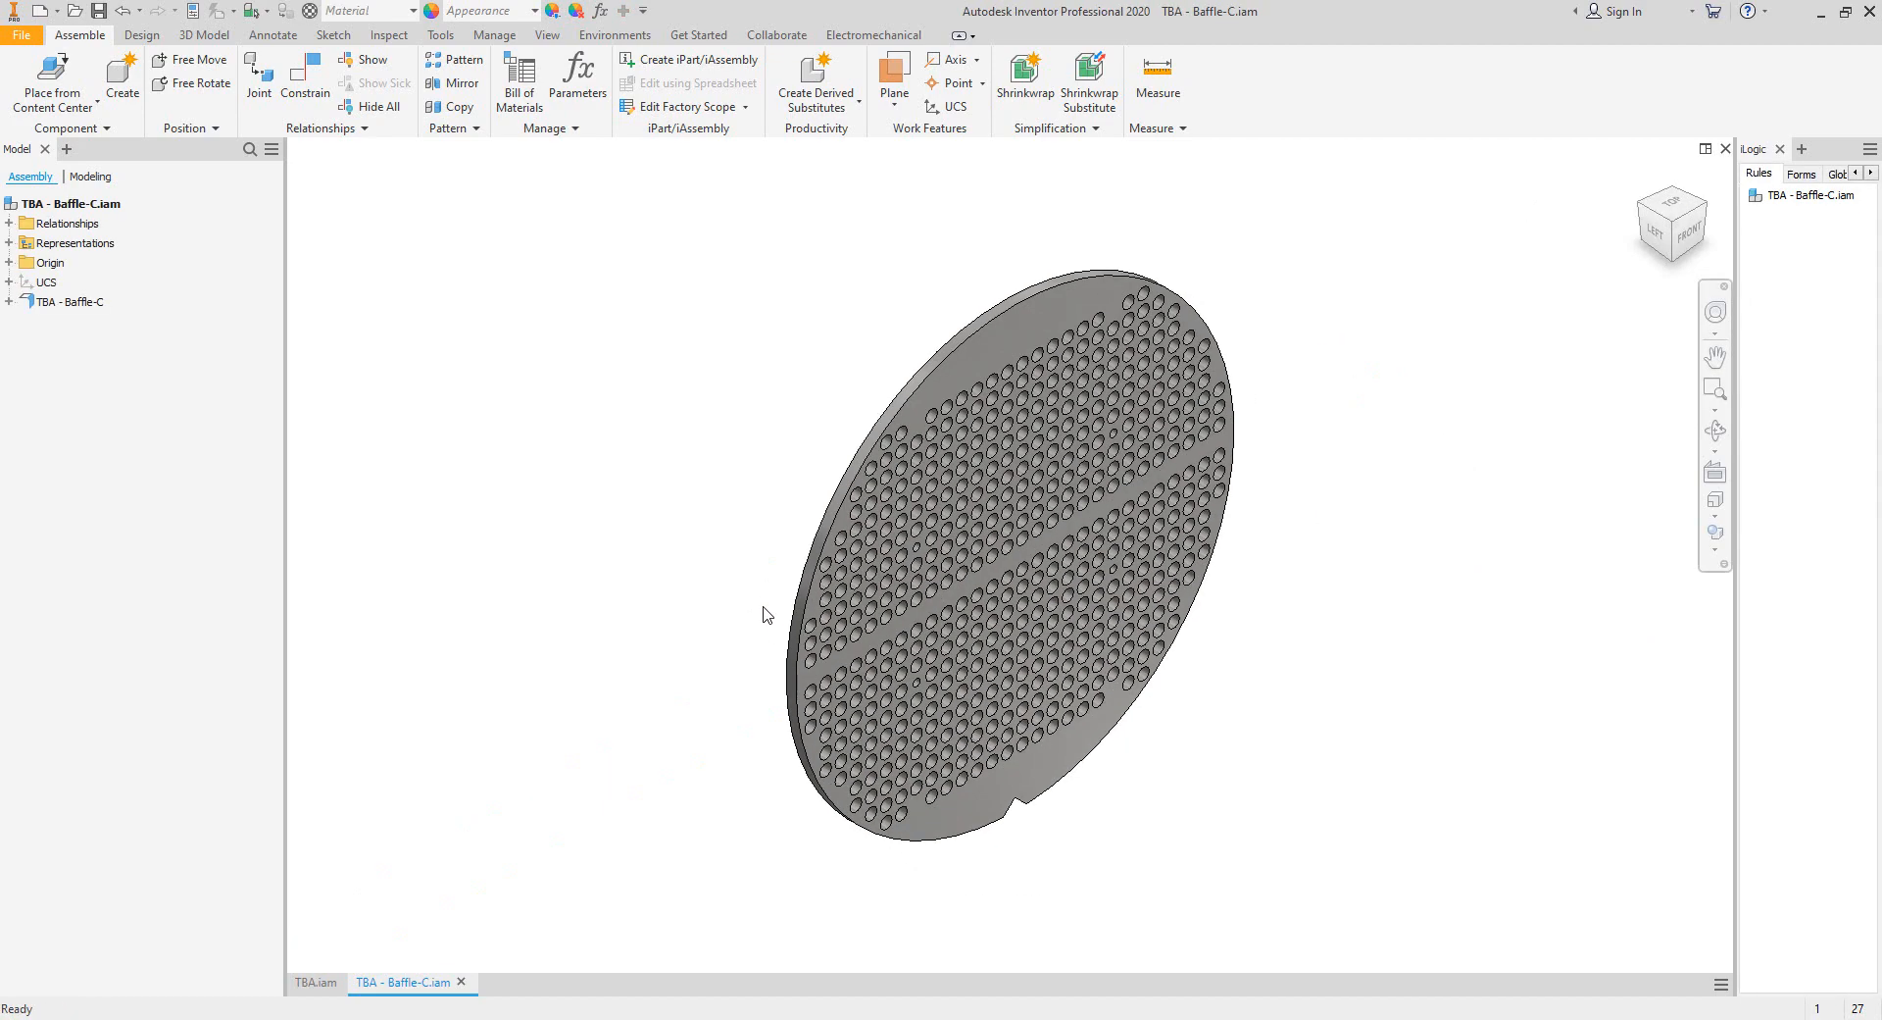
{"action": "scroll", "coordinate": [1020, 621], "scroll_direction": "up", "scroll_amount": 4}
{"action": "key", "text": "F6"}
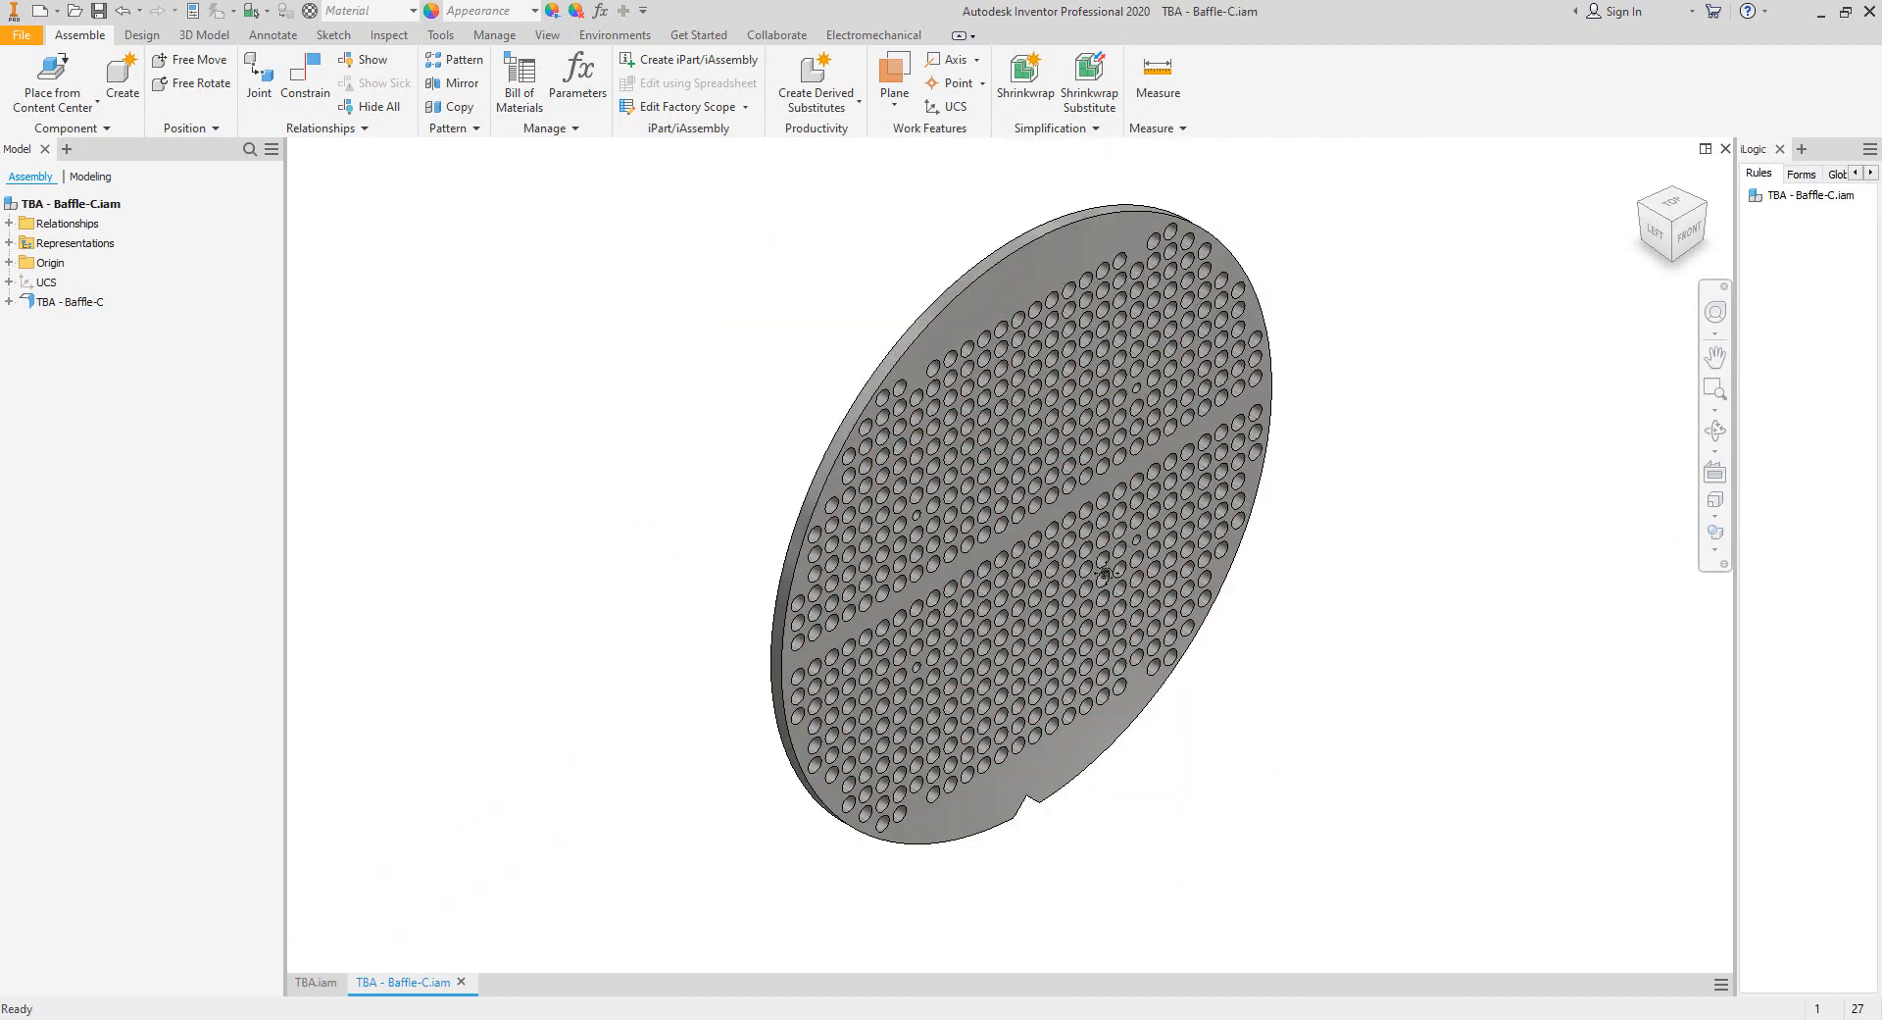
{"action": "left_click", "coordinate": [1726, 148]}
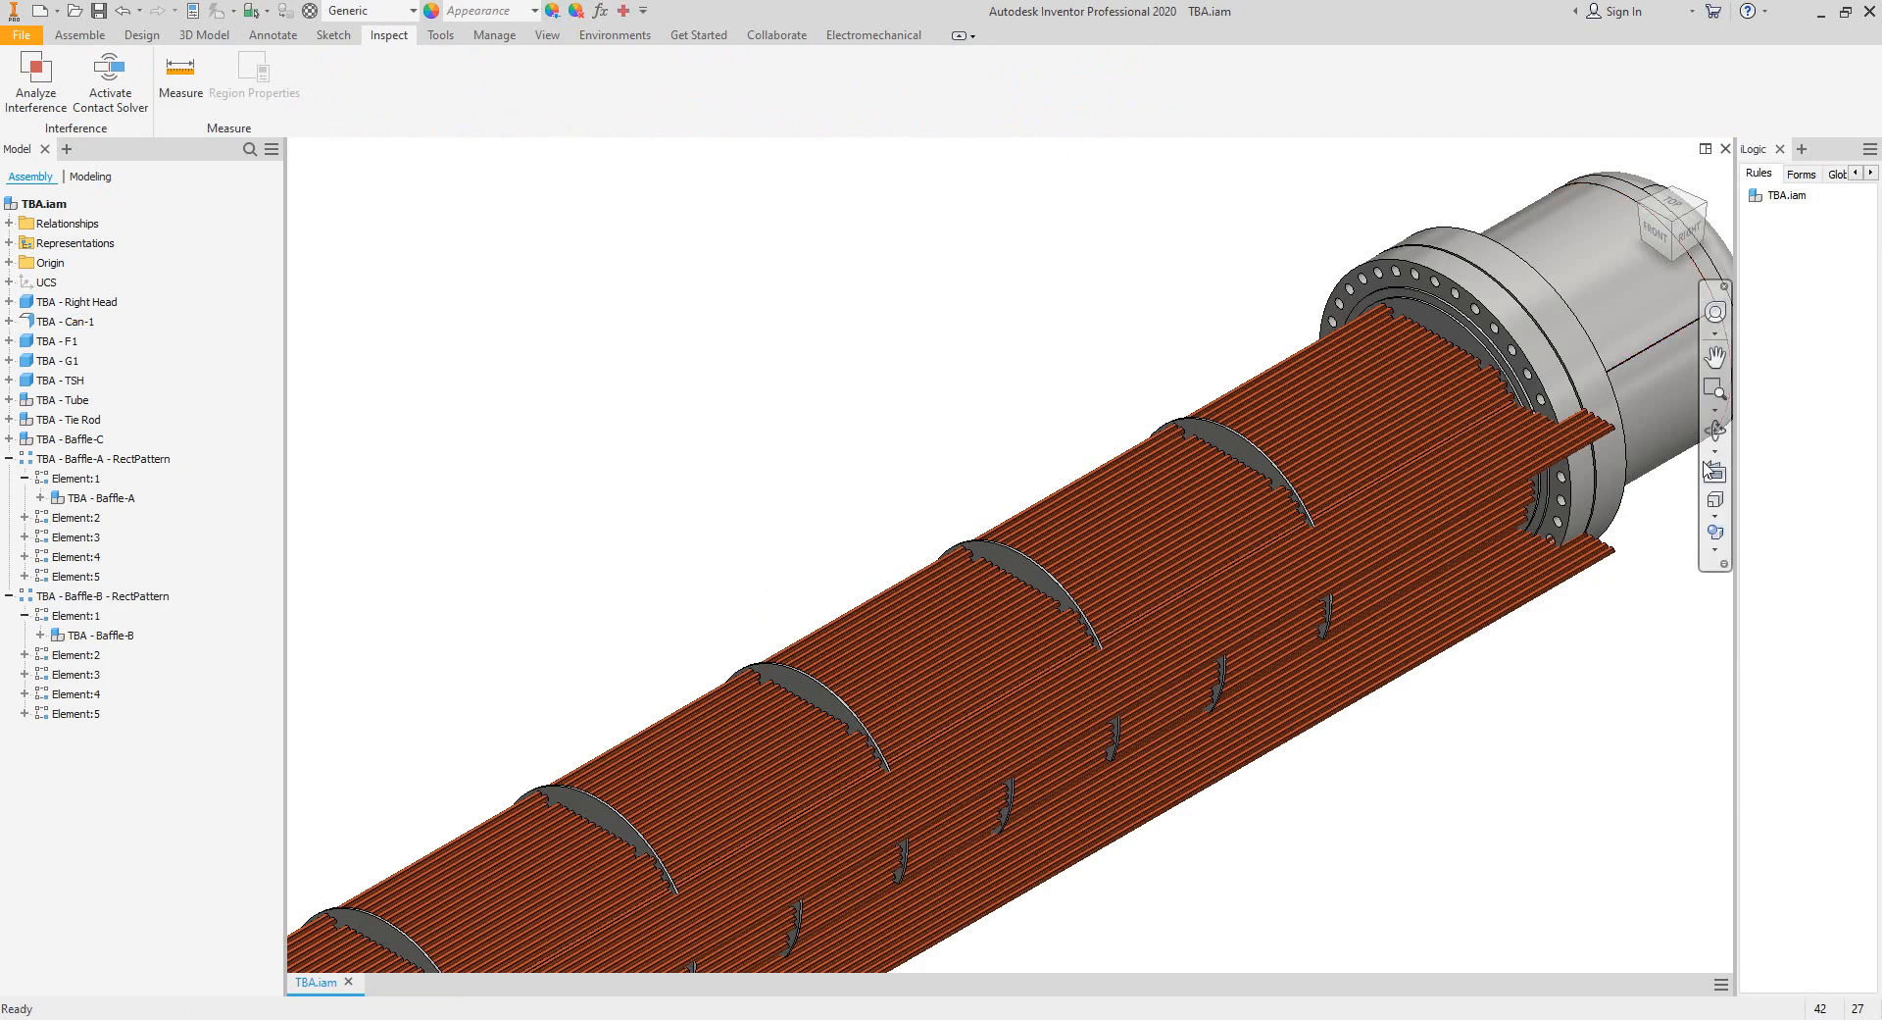
Inspect the bundle's U-bend end at an angle and from the front, and select the tube assembly at its outermost misplaced tube.
{"action": "left_click", "coordinate": [1714, 429]}
{"action": "left_click_drag", "start_coordinate": [1127, 549], "coordinate": [1225, 549]}
{"action": "scroll", "coordinate": [1226, 549], "scroll_direction": "down", "scroll_amount": 2}
{"action": "right_click", "coordinate": [1247, 513]}
{"action": "left_click", "coordinate": [1255, 513]}
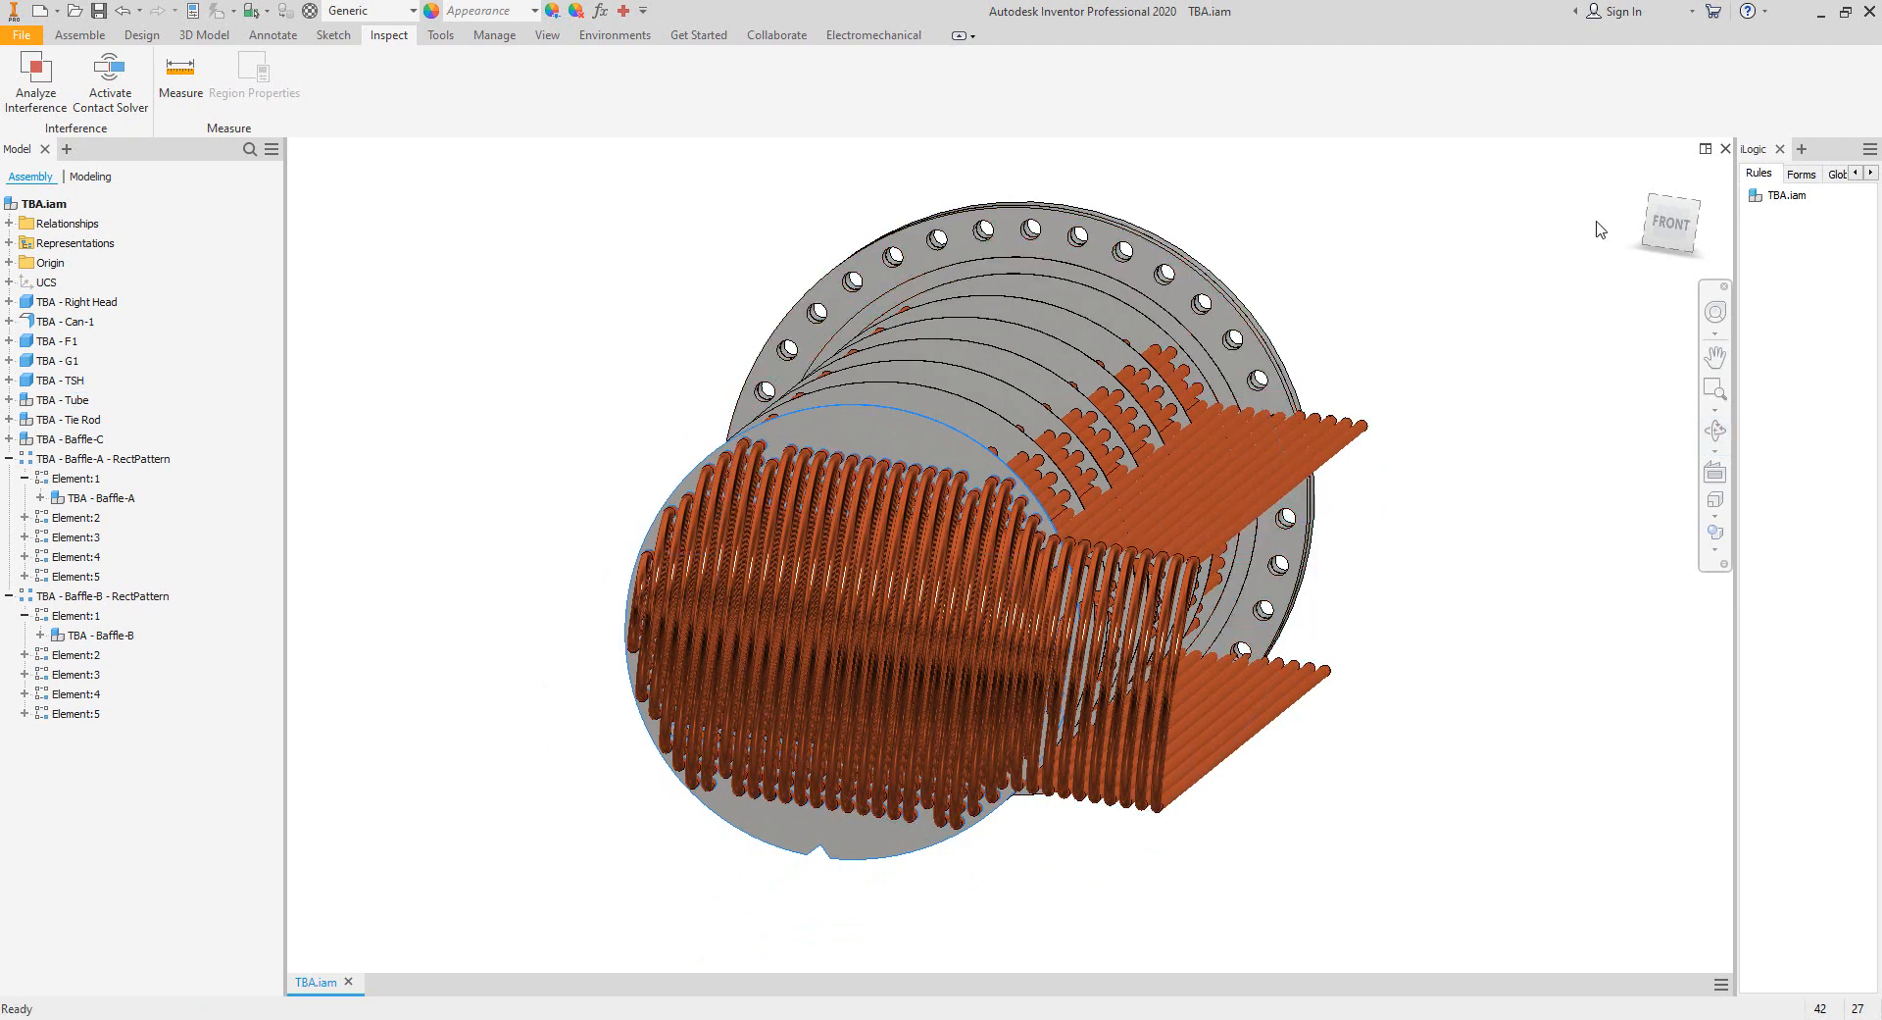
{"action": "left_click", "coordinate": [1672, 223]}
{"action": "scroll", "coordinate": [1082, 542], "scroll_direction": "down", "scroll_amount": 5}
{"action": "middle_click_drag", "start_coordinate": [1082, 542], "coordinate": [1315, 414]}
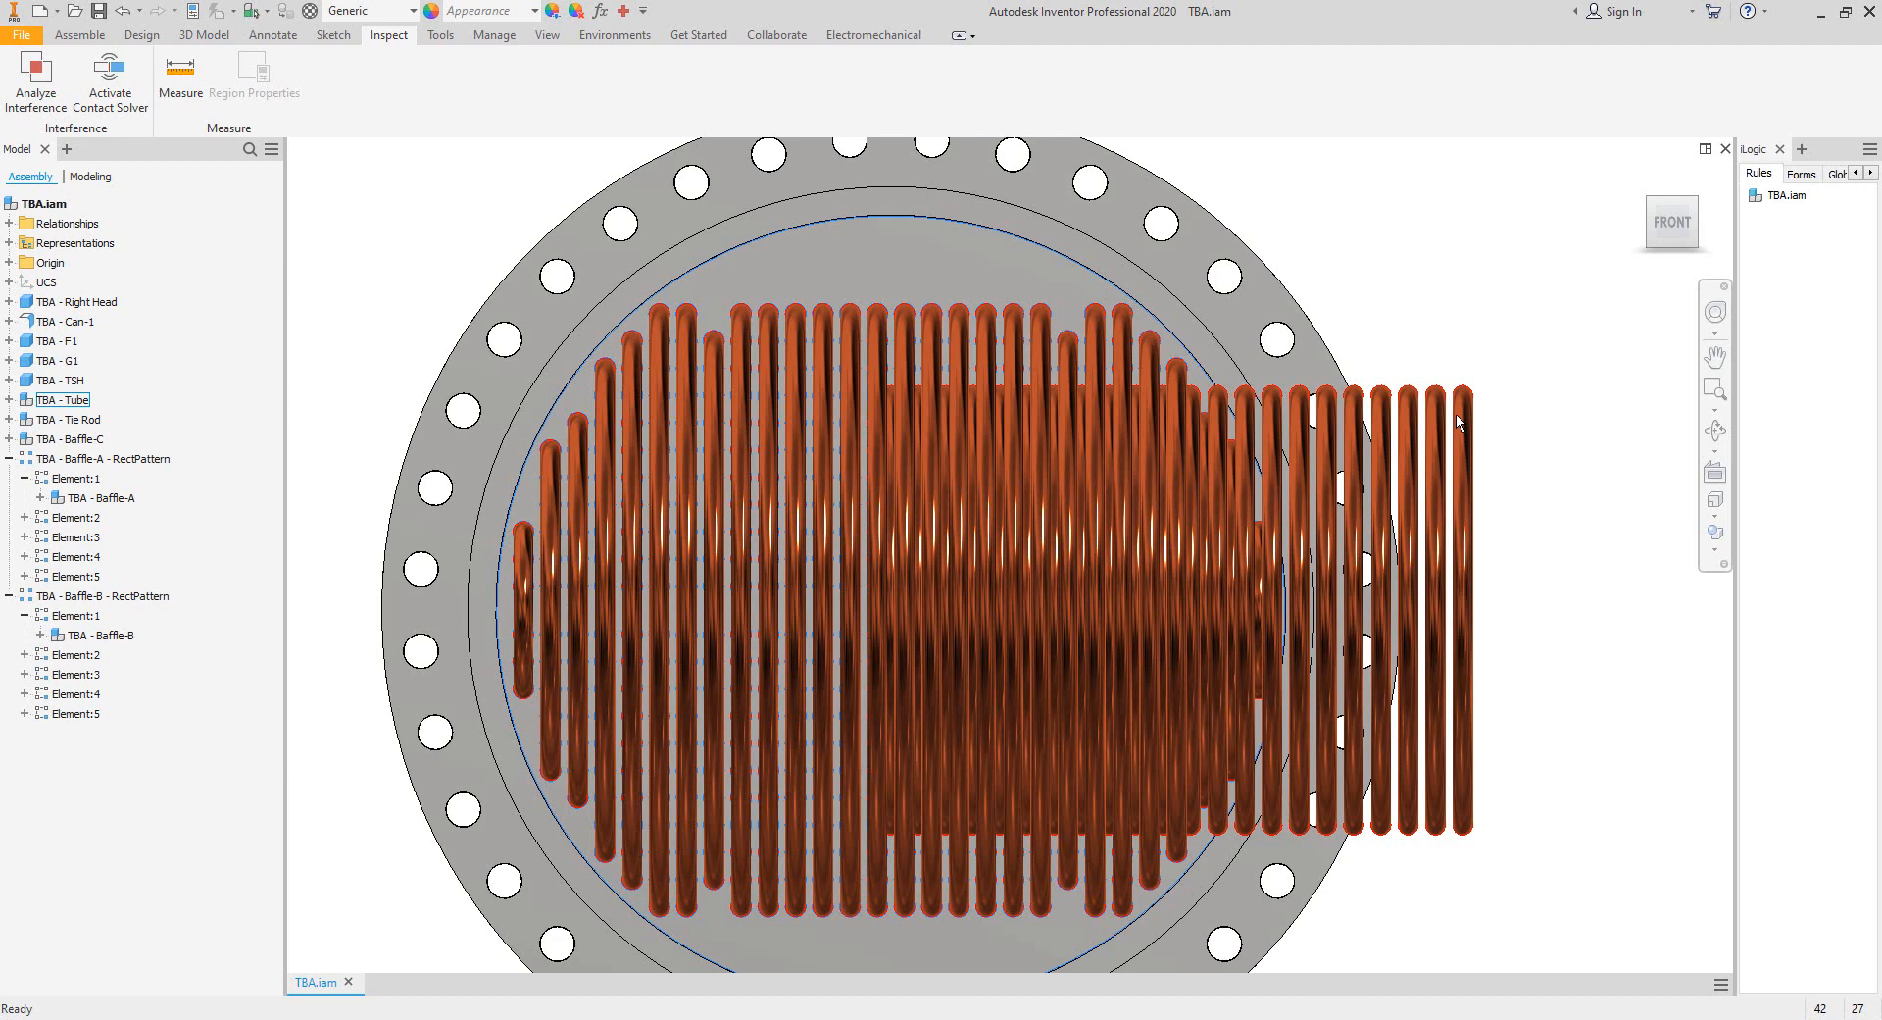
{"action": "left_click", "coordinate": [1471, 419]}
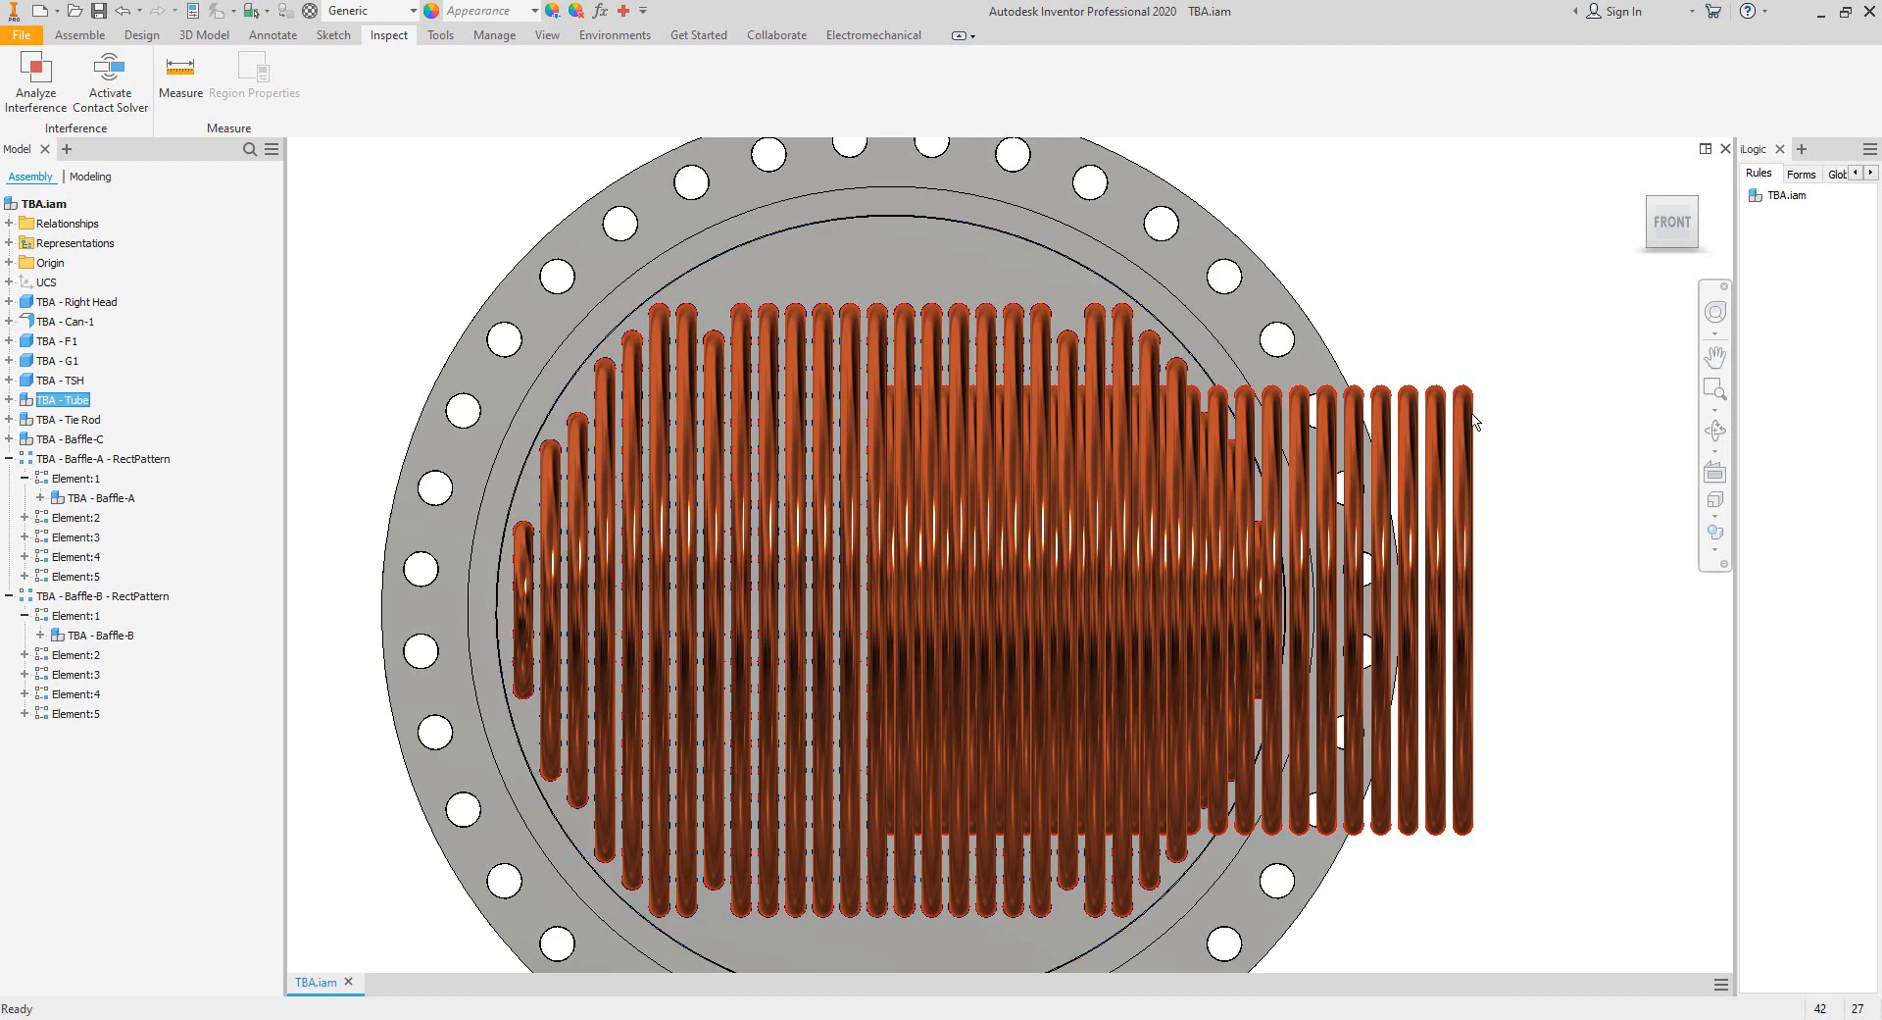
Open the misplaced TBA - Tube7 part in place, reapply its sketch driven pattern with the existing settings, and return to the top-level assembly.
{"action": "double_click", "coordinate": [1470, 422]}
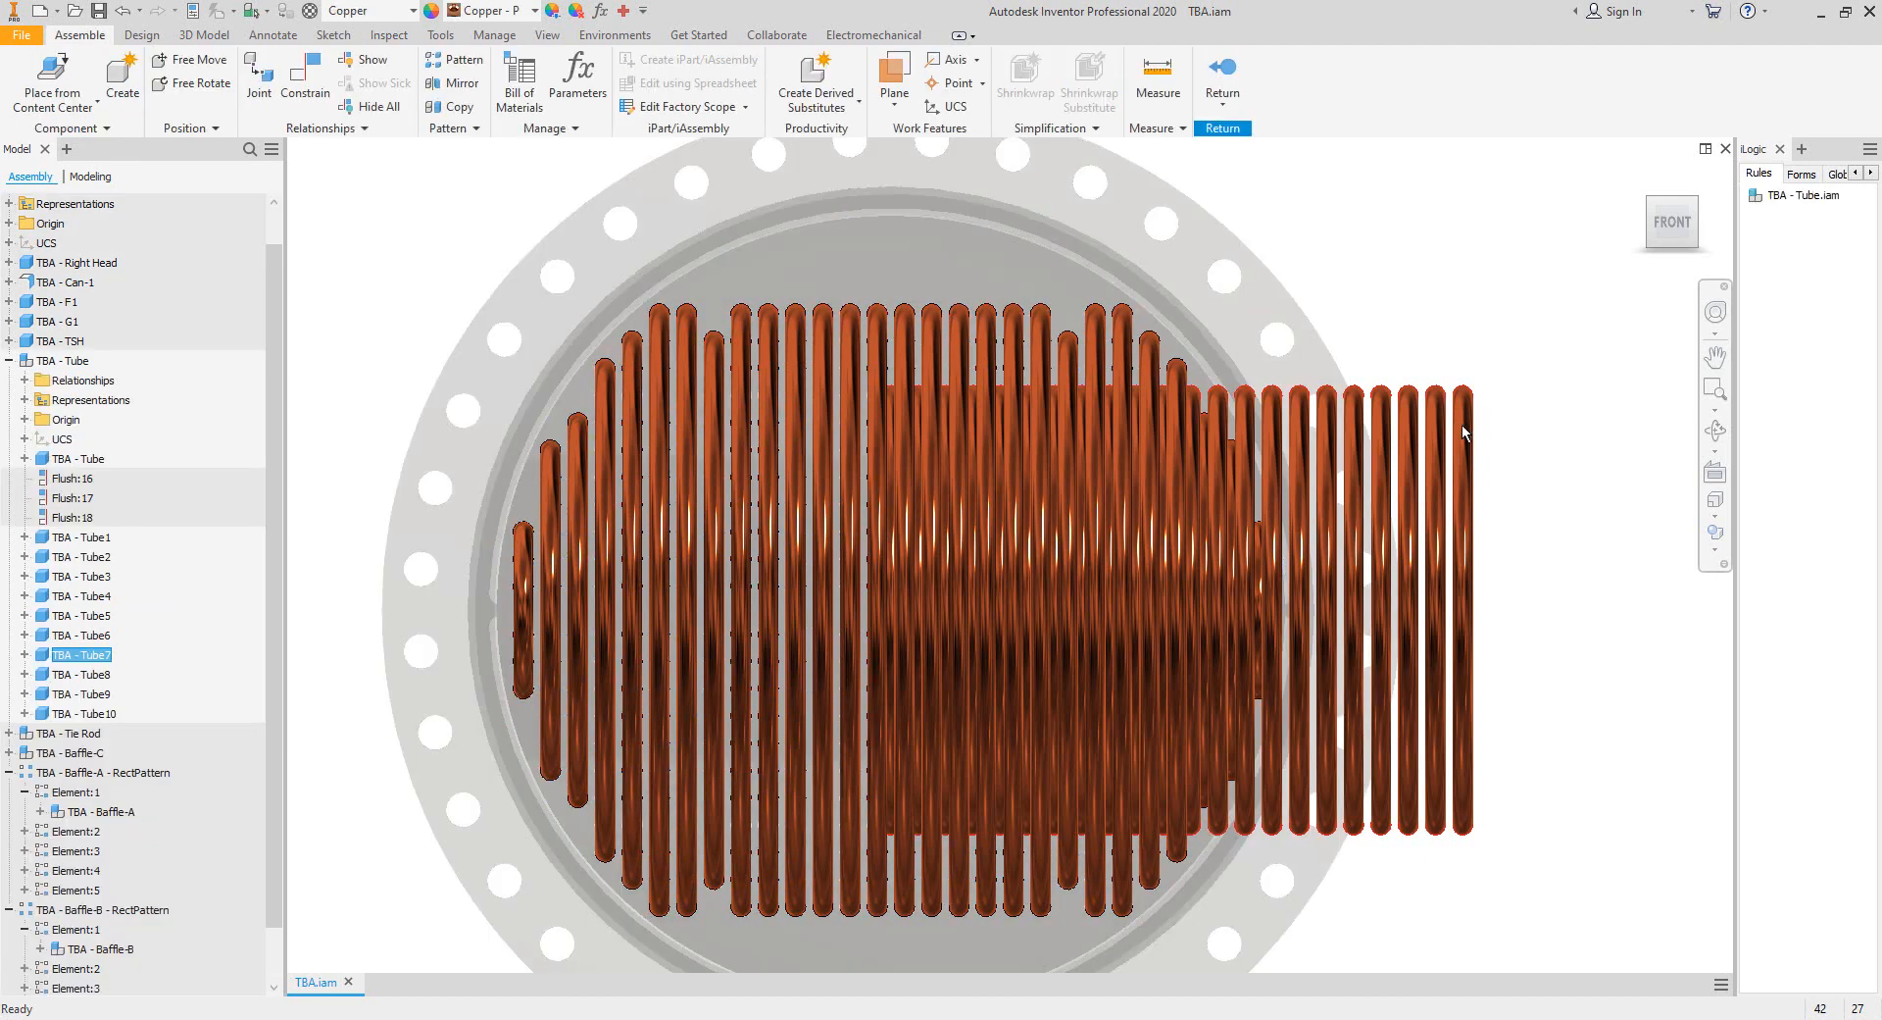
{"action": "double_click", "coordinate": [1461, 423]}
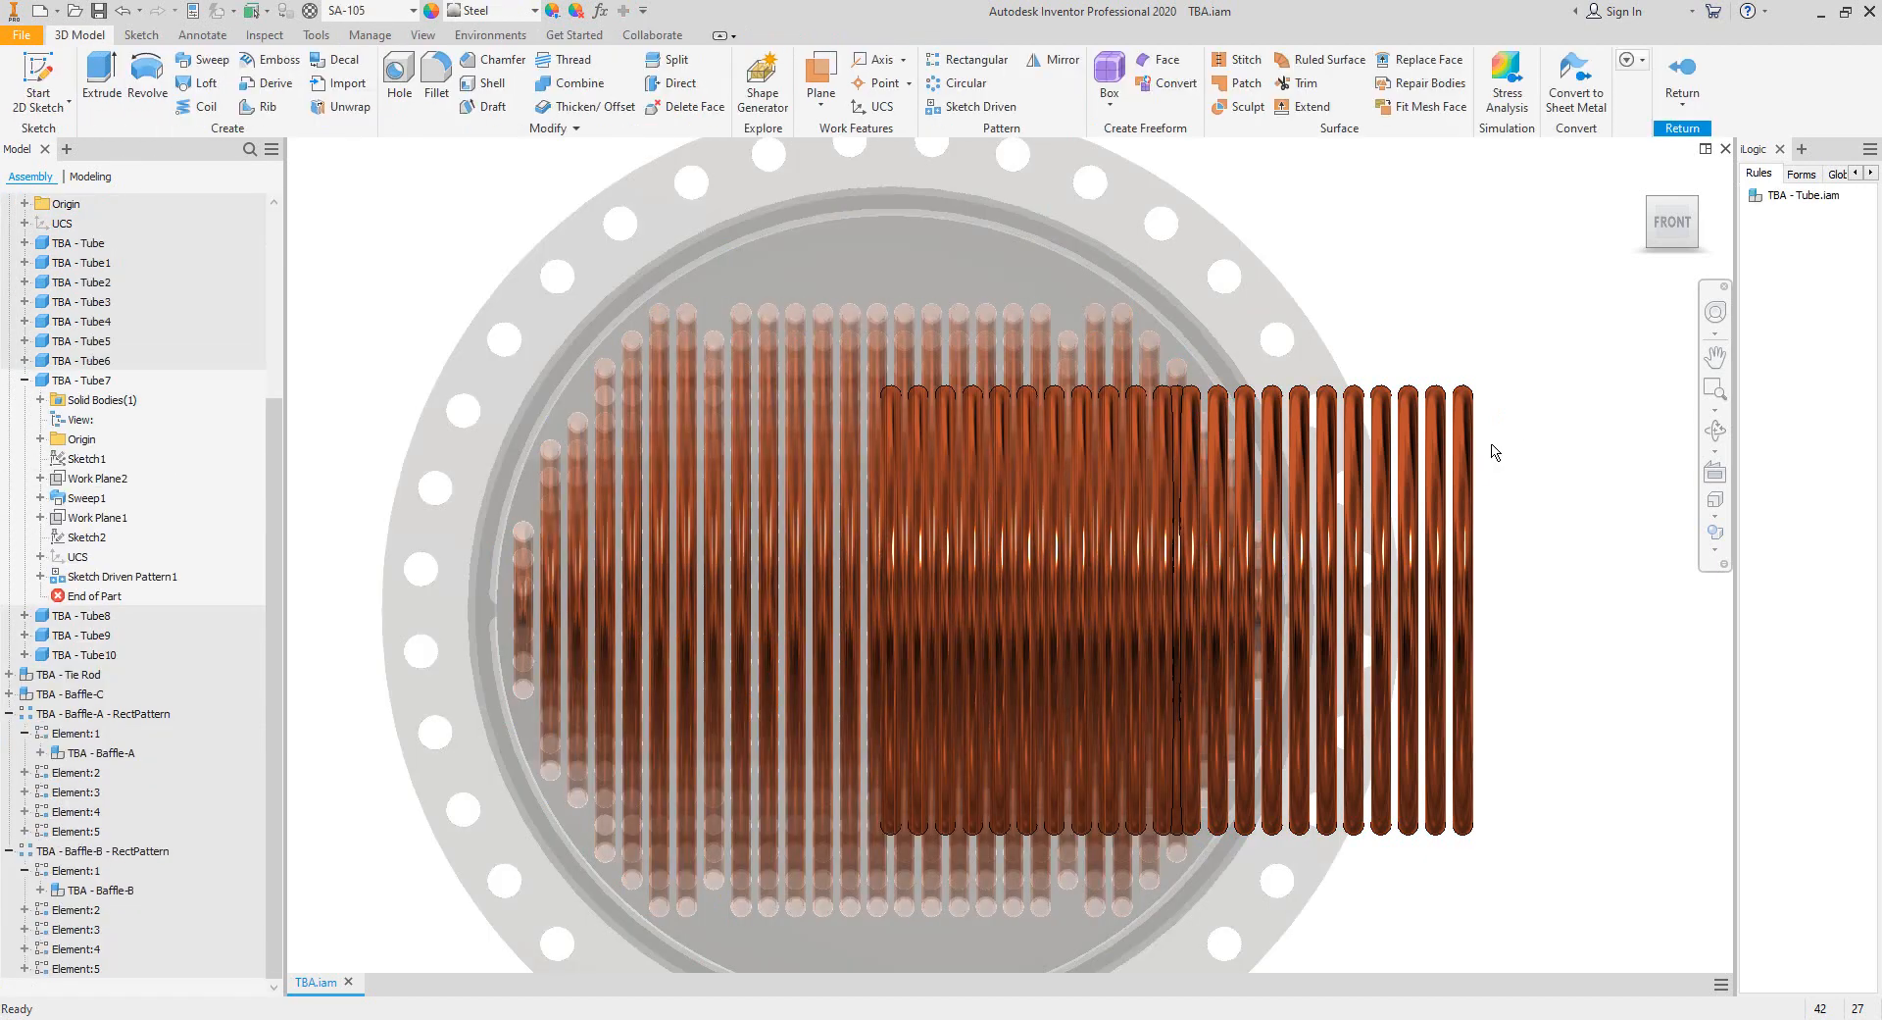
{"action": "left_click", "coordinate": [102, 578]}
{"action": "left_click", "coordinate": [102, 578]}
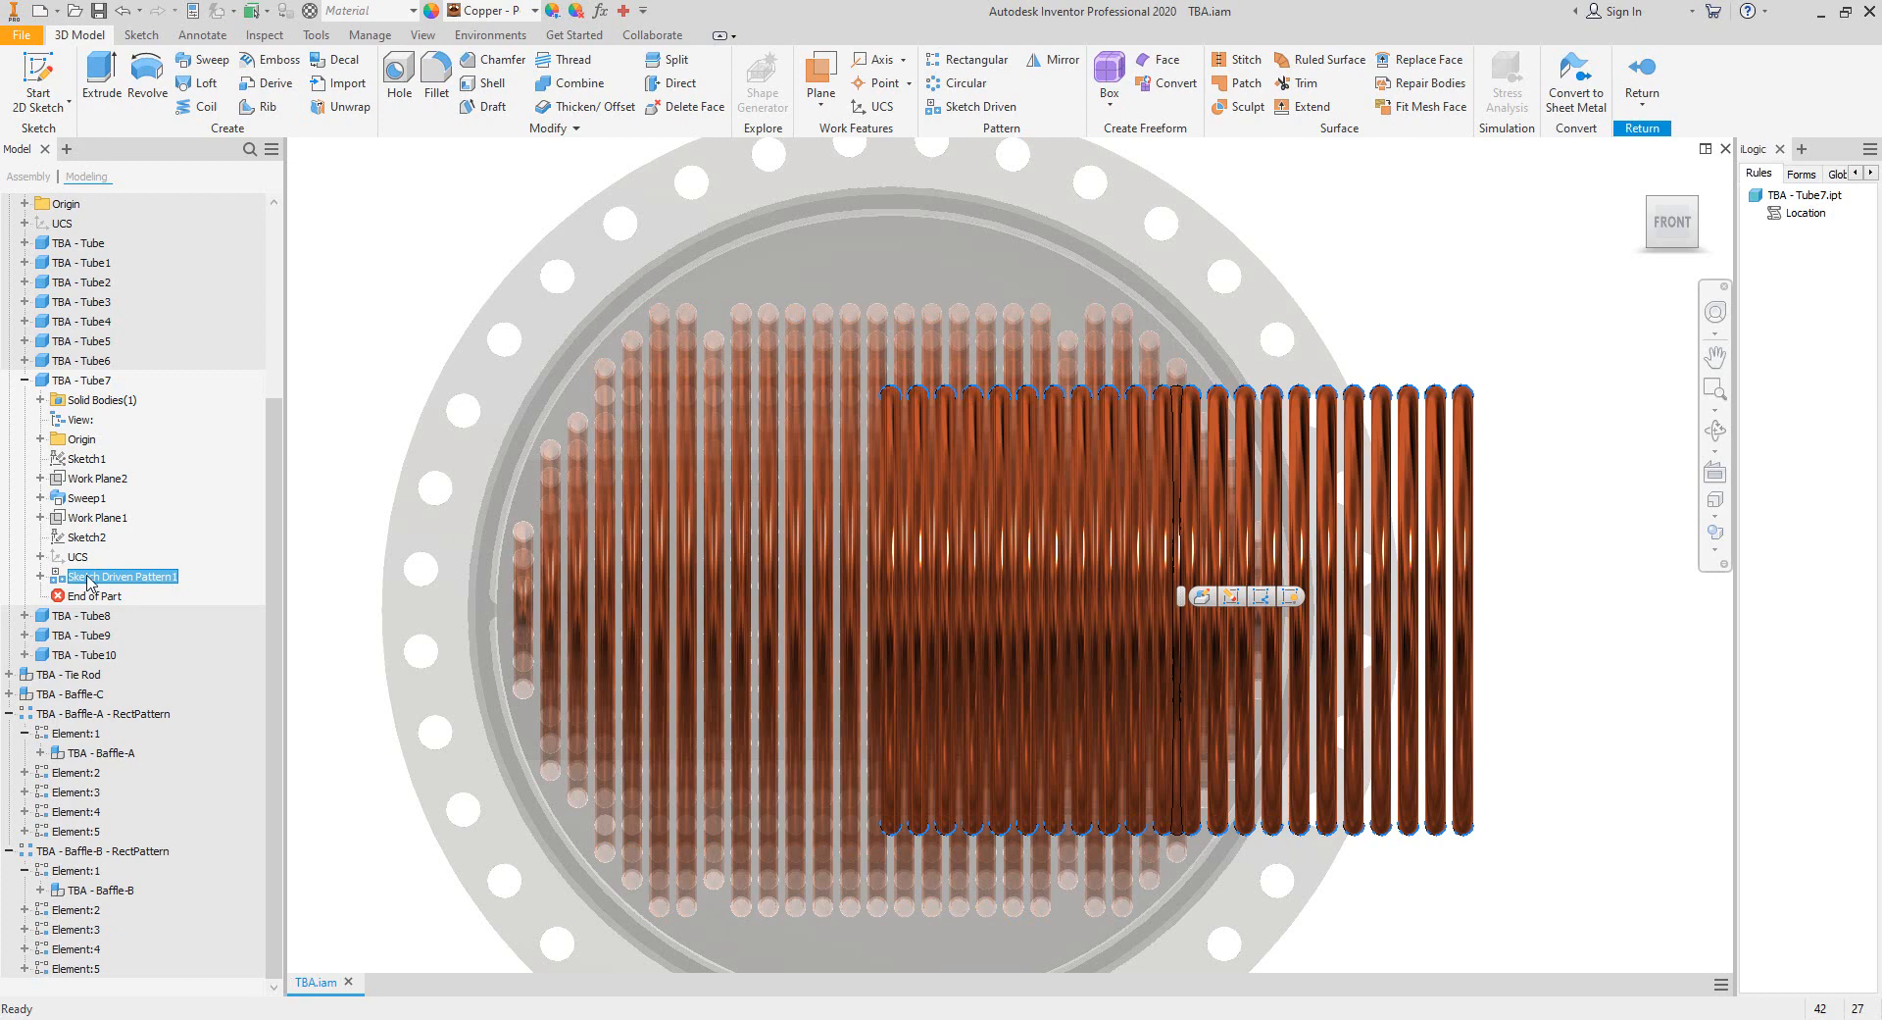
{"action": "double_click", "coordinate": [60, 582]}
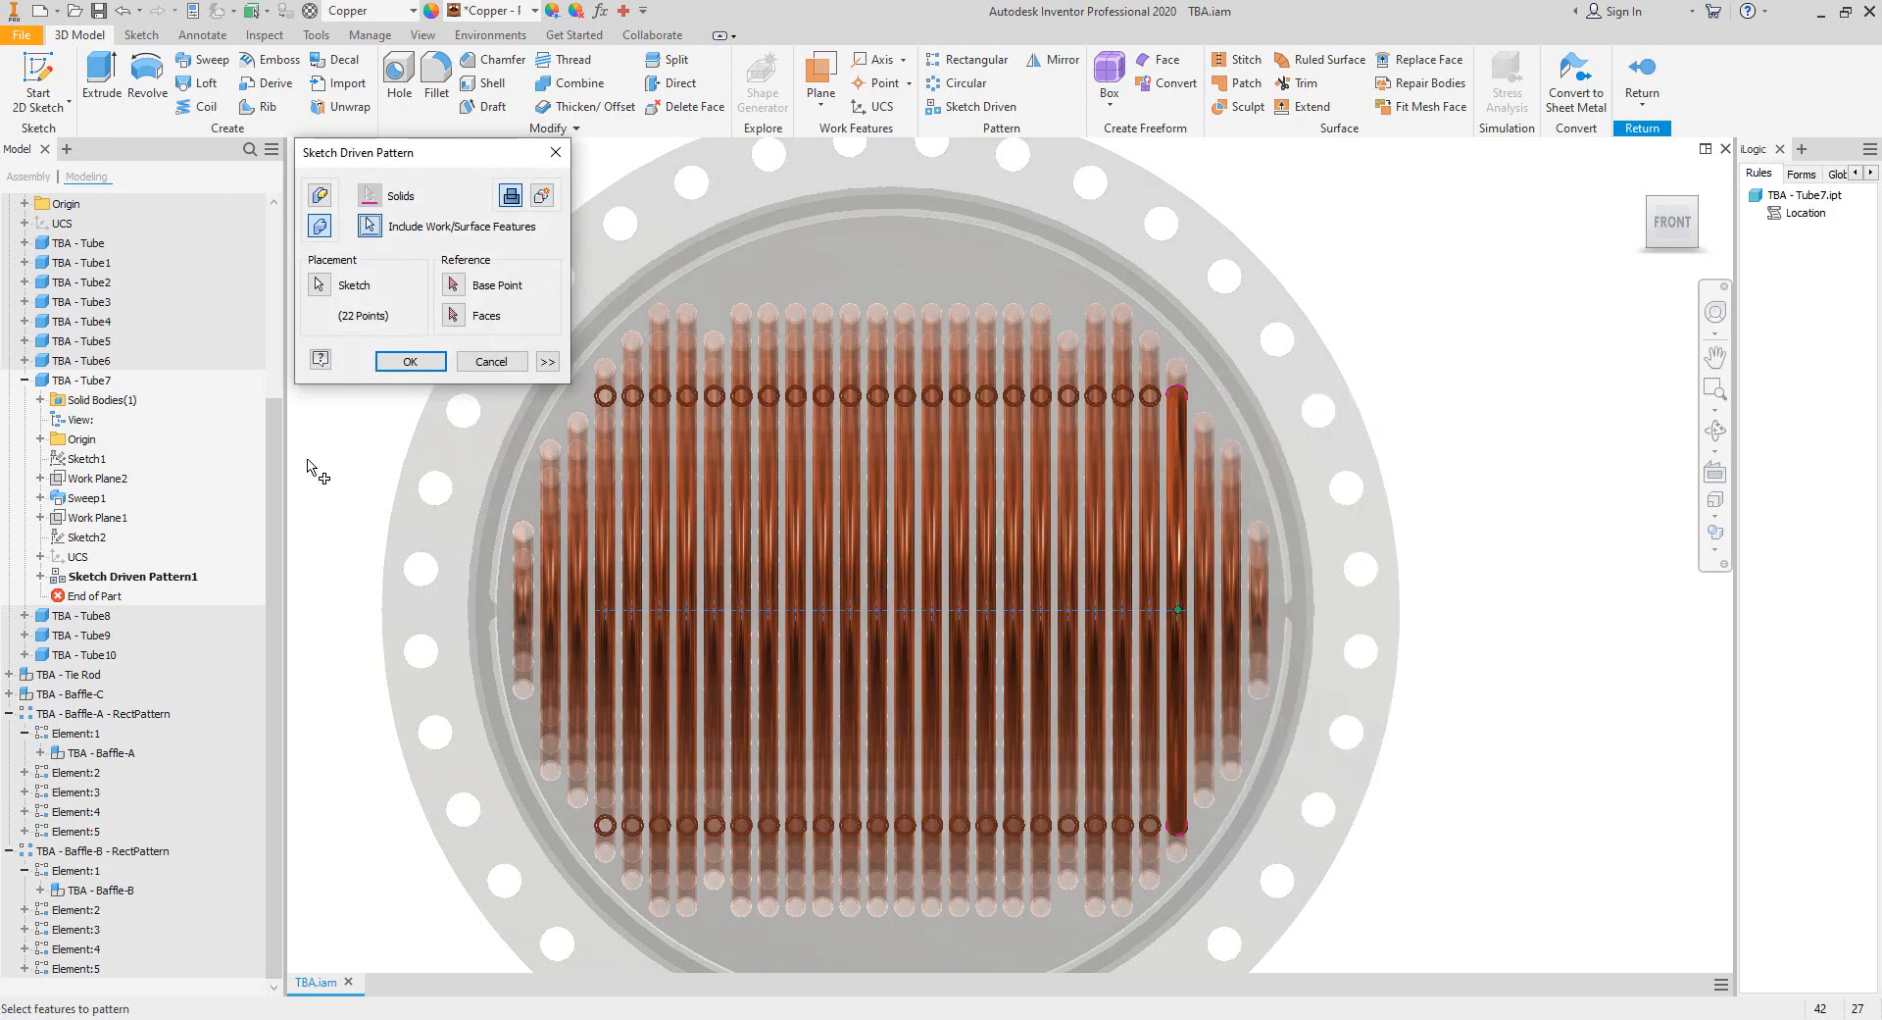
{"action": "left_click", "coordinate": [415, 357]}
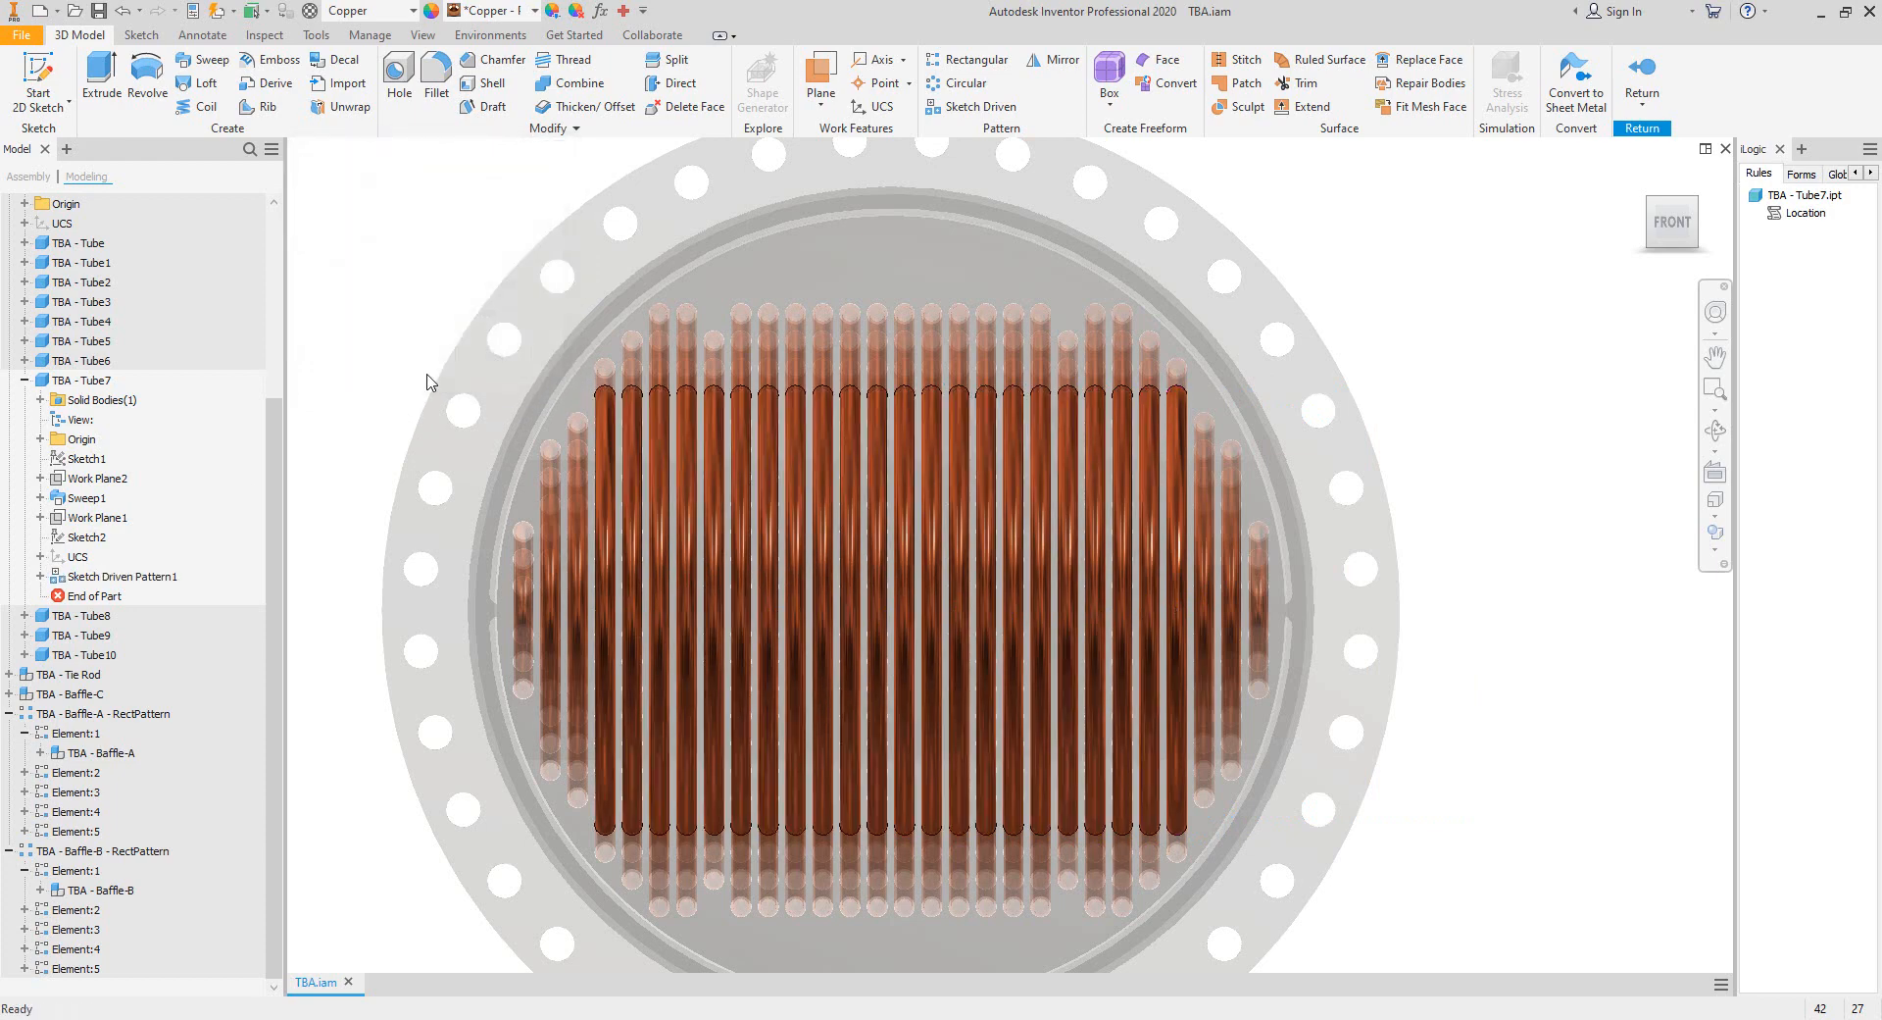
{"action": "right_click", "coordinate": [1496, 243]}
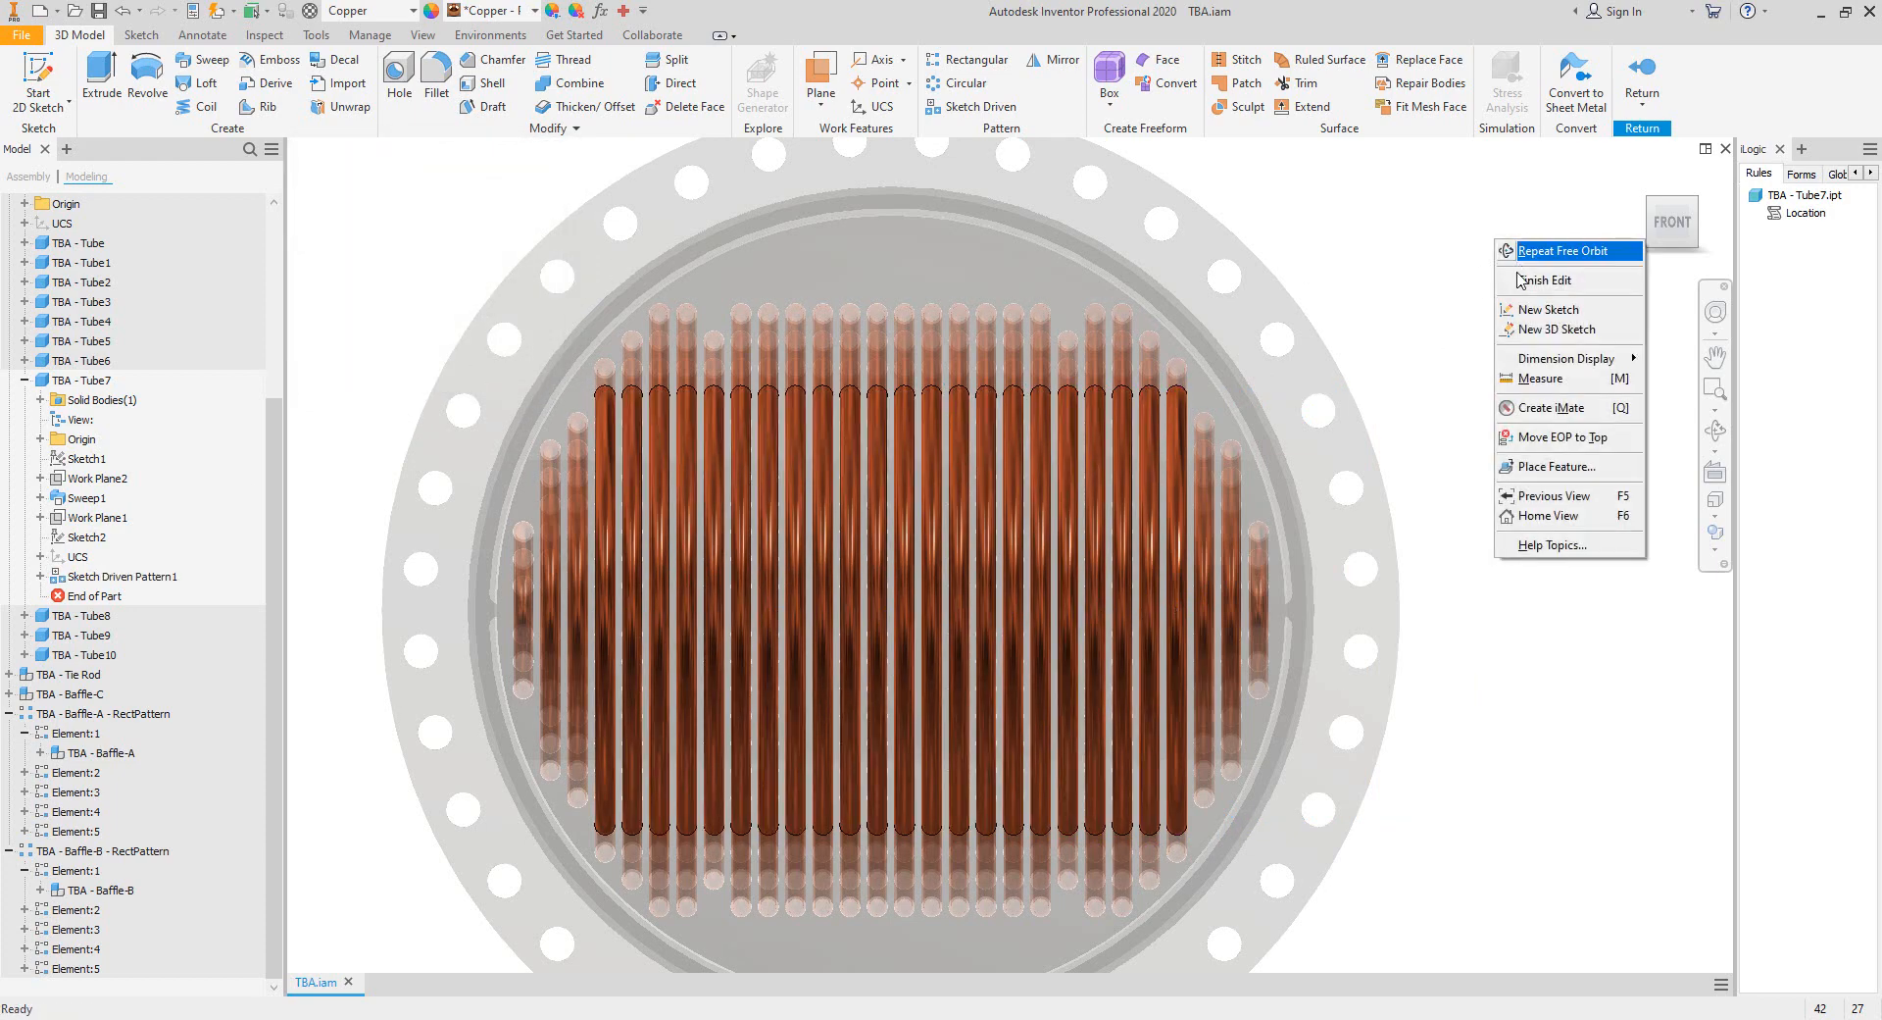
{"action": "left_click", "coordinate": [1549, 280]}
{"action": "right_click", "coordinate": [1525, 264]}
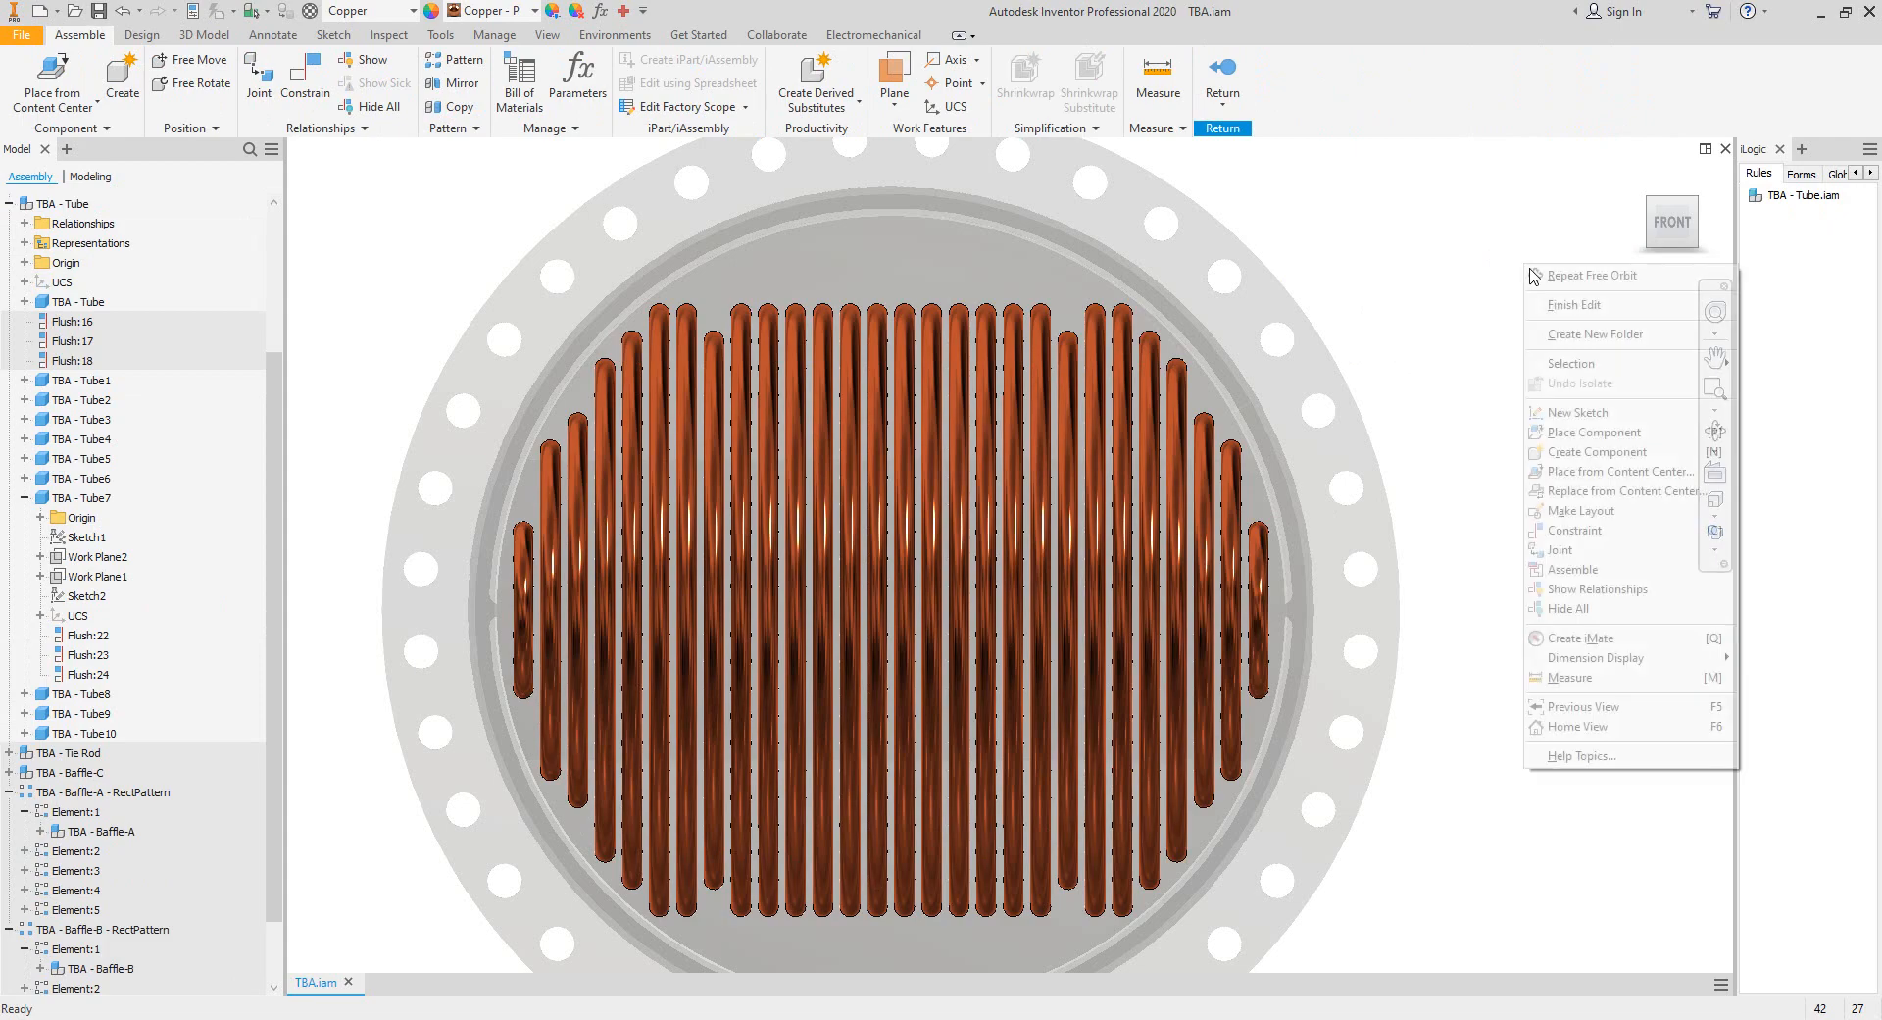
{"action": "left_click", "coordinate": [1566, 305]}
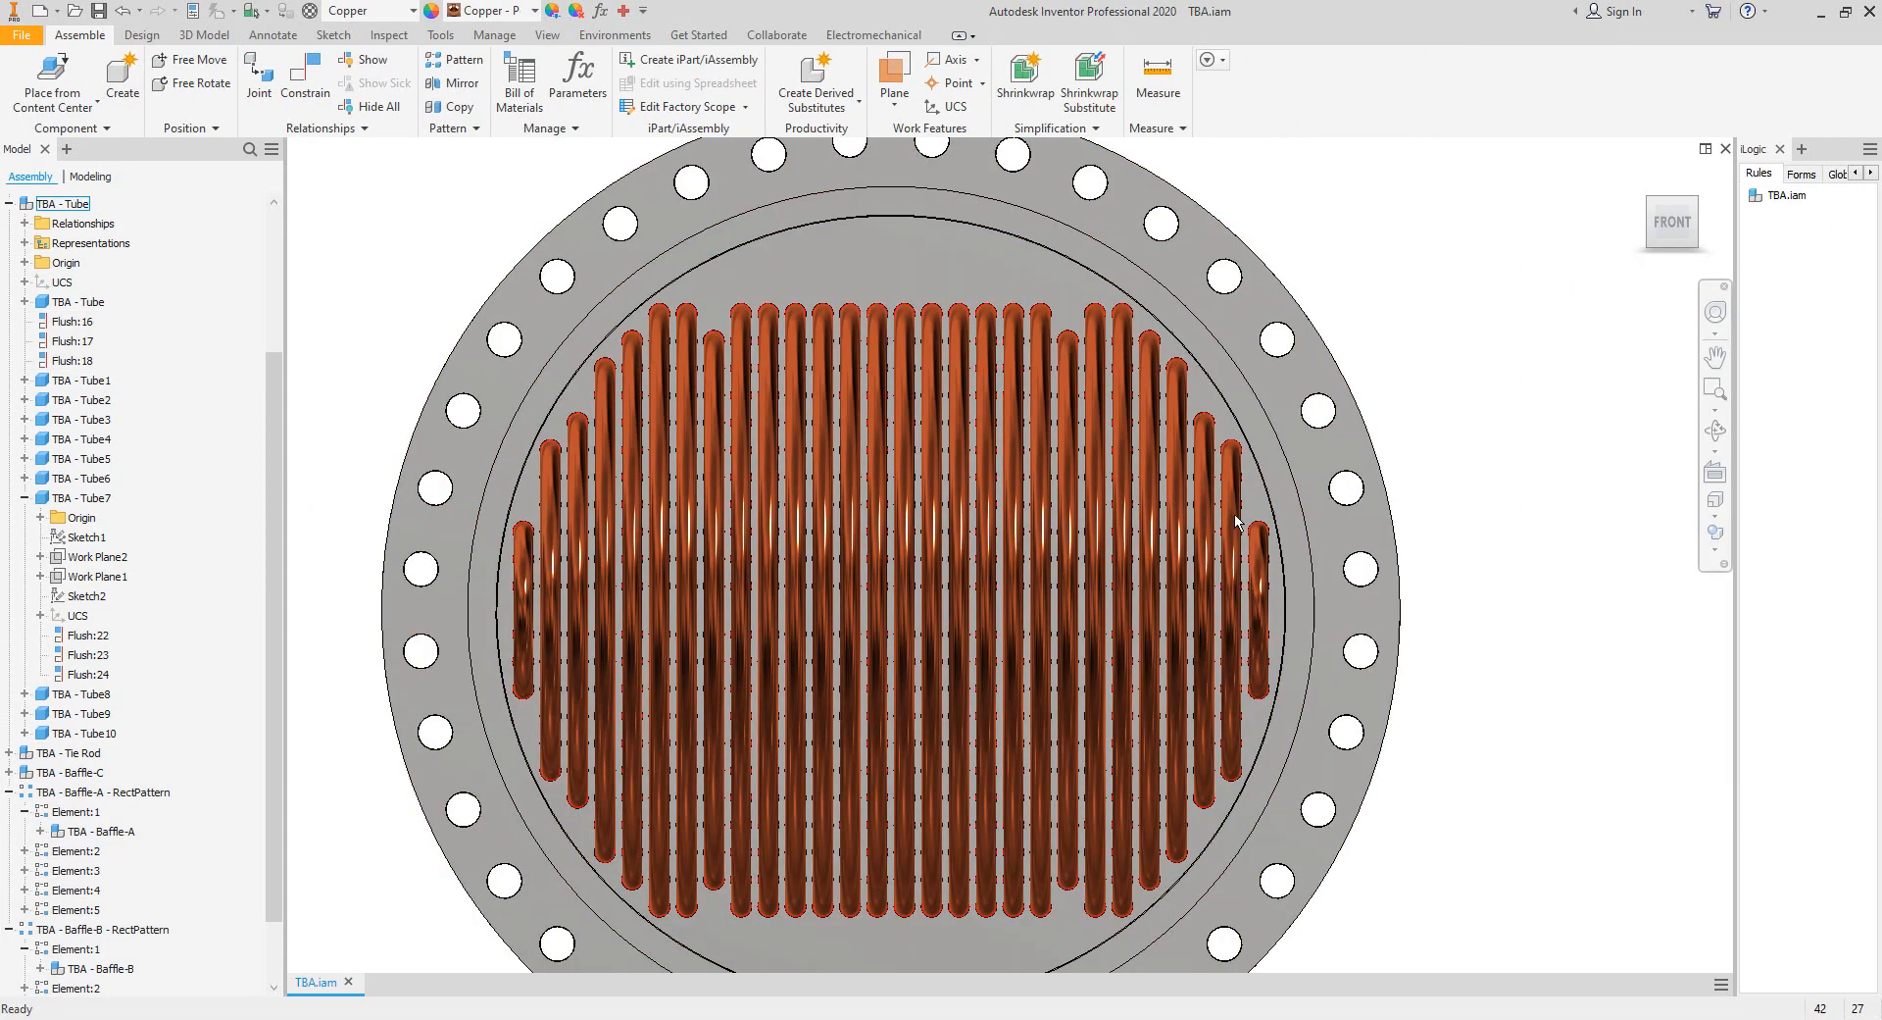
Inspect the corrected U-bend end of the tube bundle at an angle and from the right side.
{"action": "left_click", "coordinate": [1714, 430]}
{"action": "left_click_drag", "start_coordinate": [971, 578], "coordinate": [1052, 545]}
{"action": "scroll", "coordinate": [549, 659], "scroll_direction": "up", "scroll_amount": 4}
{"action": "middle_click_drag", "start_coordinate": [461, 681], "coordinate": [993, 490]}
{"action": "scroll", "coordinate": [990, 505], "scroll_direction": "up", "scroll_amount": 2}
{"action": "scroll", "coordinate": [986, 508], "scroll_direction": "down", "scroll_amount": 3}
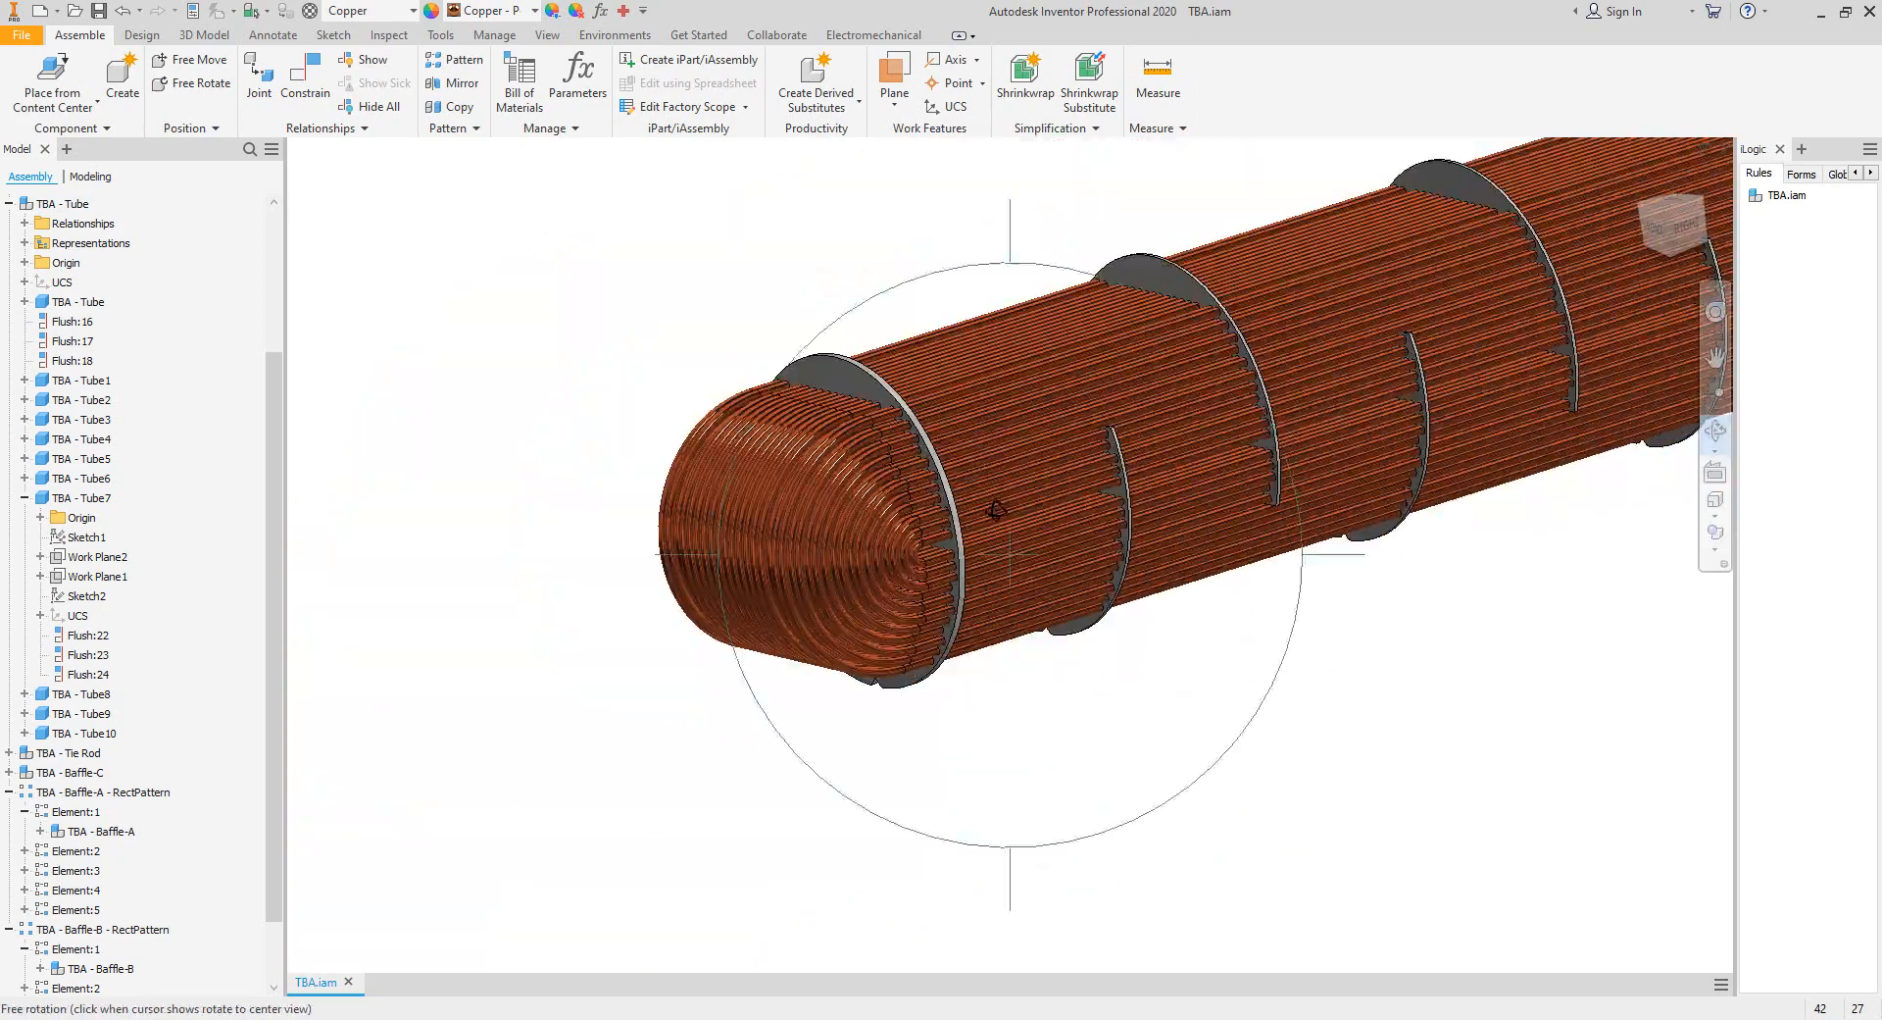
{"action": "left_click", "coordinate": [1695, 247]}
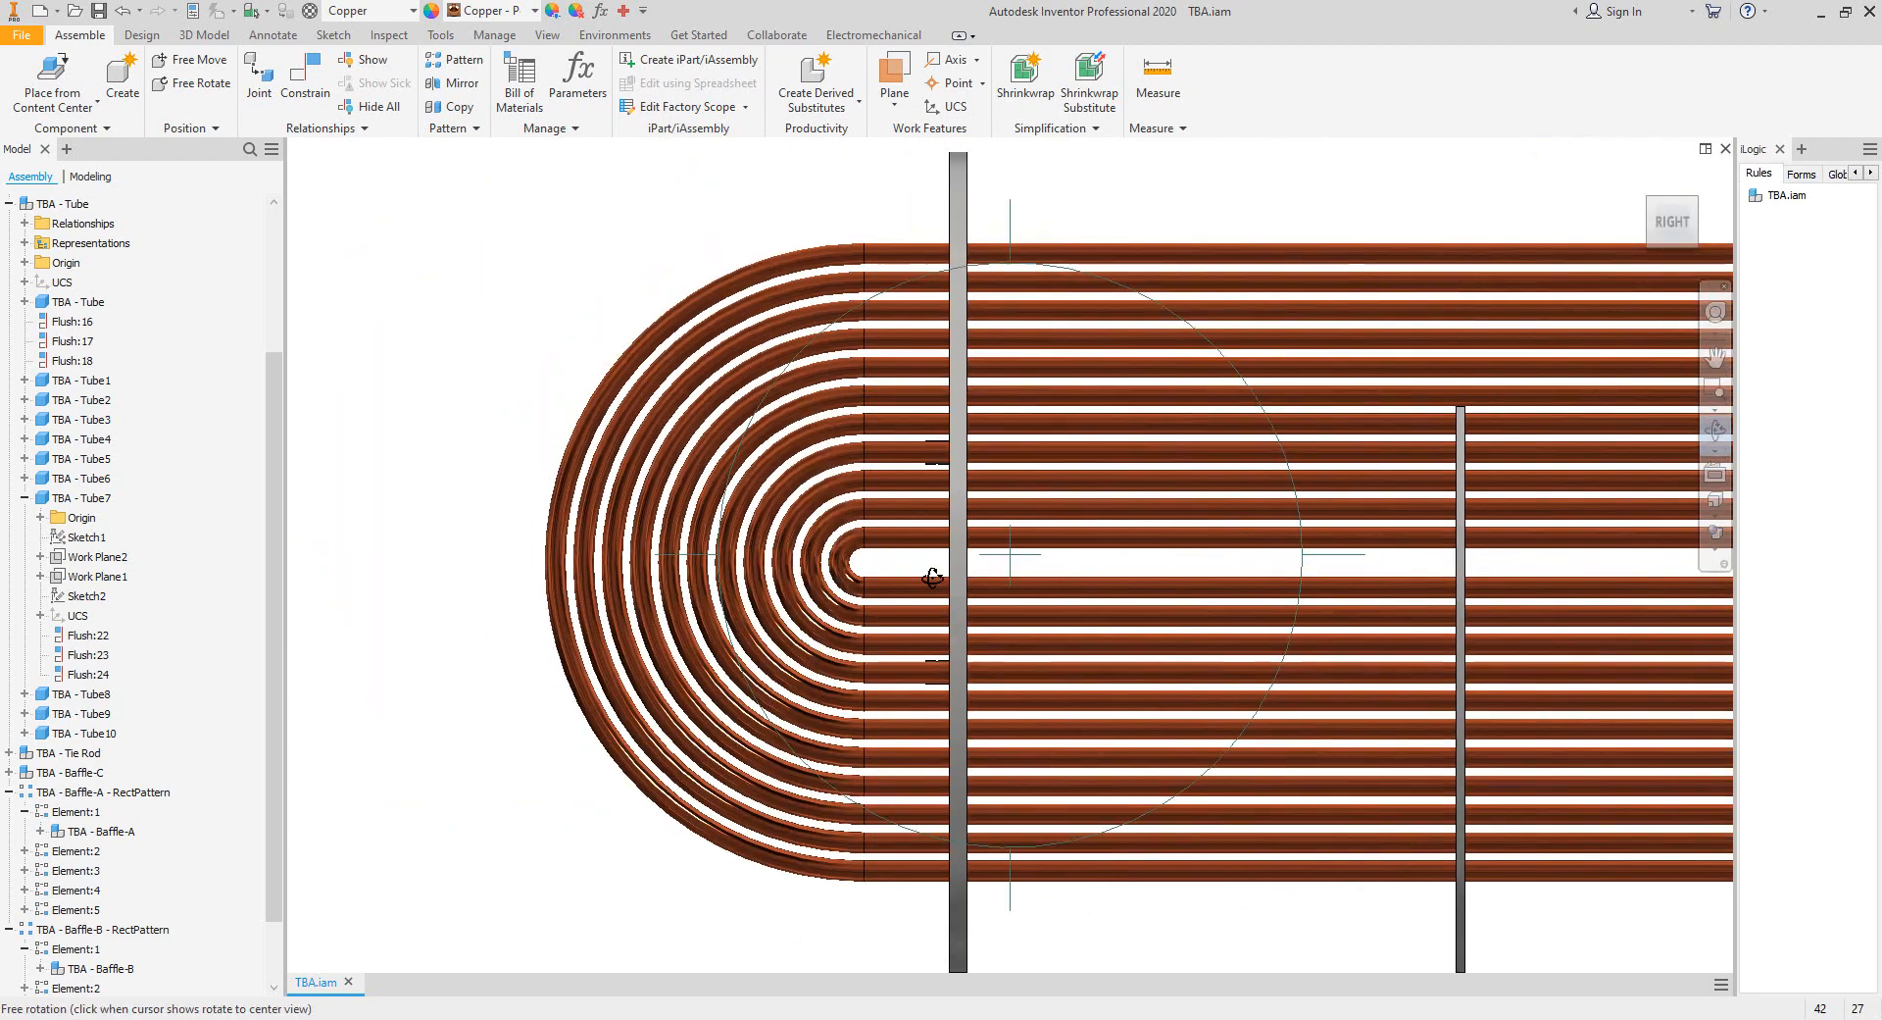
Inspect the whole exchanger with its baffles and head at an angle, ending in the right side view.
{"action": "scroll", "coordinate": [932, 578], "scroll_direction": "down", "scroll_amount": 5}
{"action": "left_click_drag", "start_coordinate": [879, 521], "coordinate": [1239, 625]}
{"action": "middle_click_drag", "start_coordinate": [1239, 625], "coordinate": [1193, 651], "text": "shift"}
{"action": "middle_click_drag", "start_coordinate": [1152, 535], "coordinate": [1079, 608], "text": "shift"}
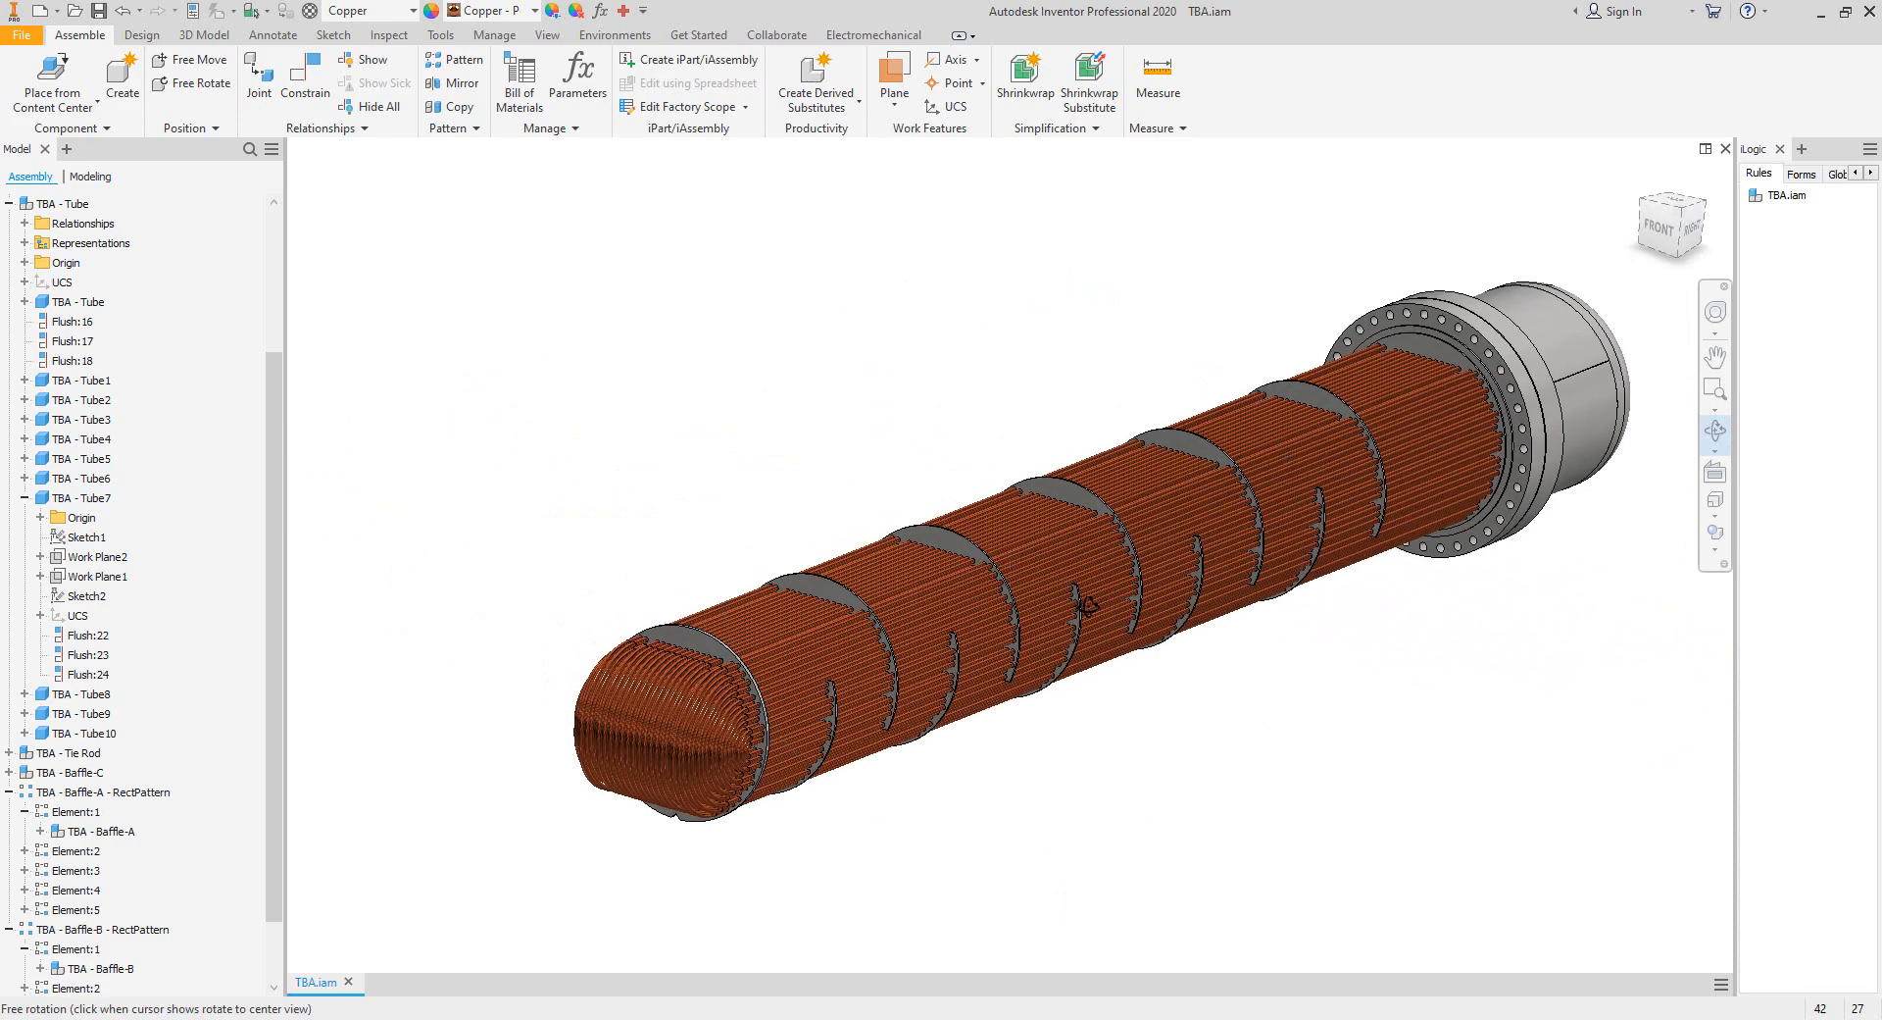
{"action": "scroll", "coordinate": [1079, 568], "scroll_direction": "up", "scroll_amount": 3}
{"action": "right_click", "coordinate": [1075, 555]}
{"action": "left_click", "coordinate": [1132, 567]}
{"action": "left_click", "coordinate": [1692, 232]}
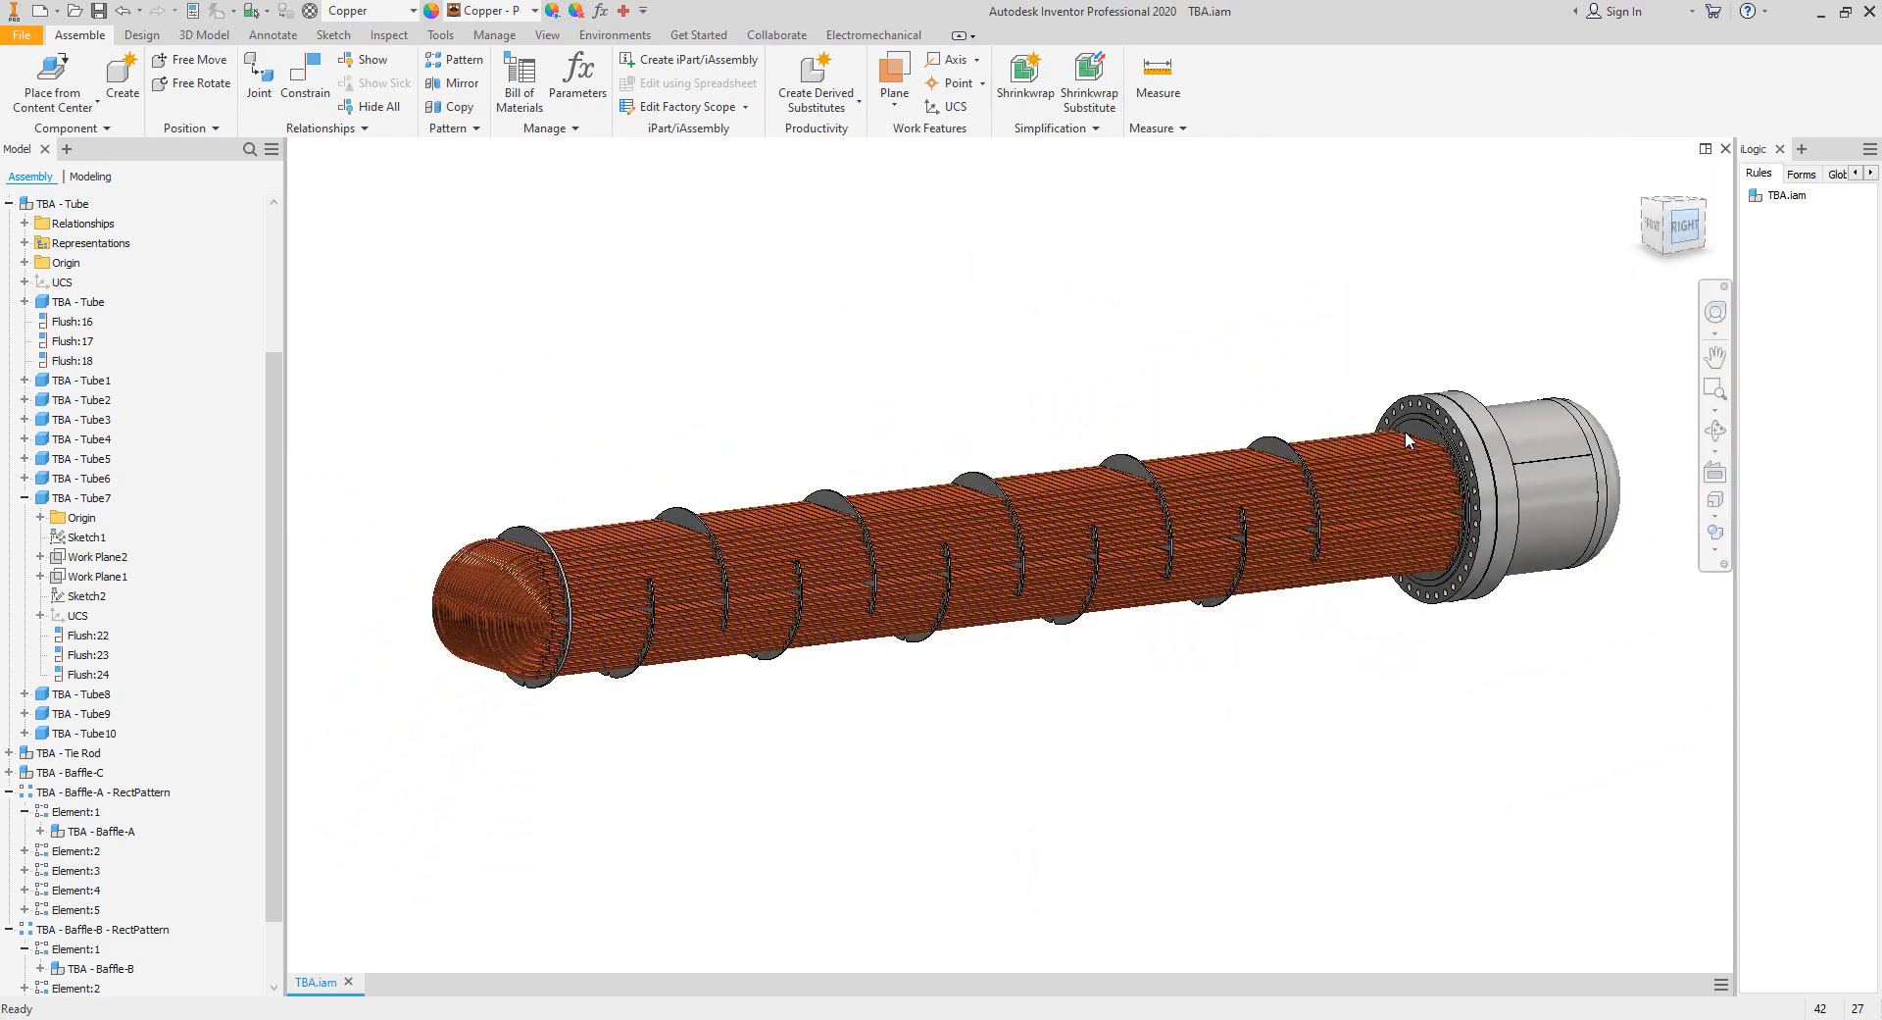
{"action": "scroll", "coordinate": [1263, 386], "scroll_direction": "up", "scroll_amount": 4}
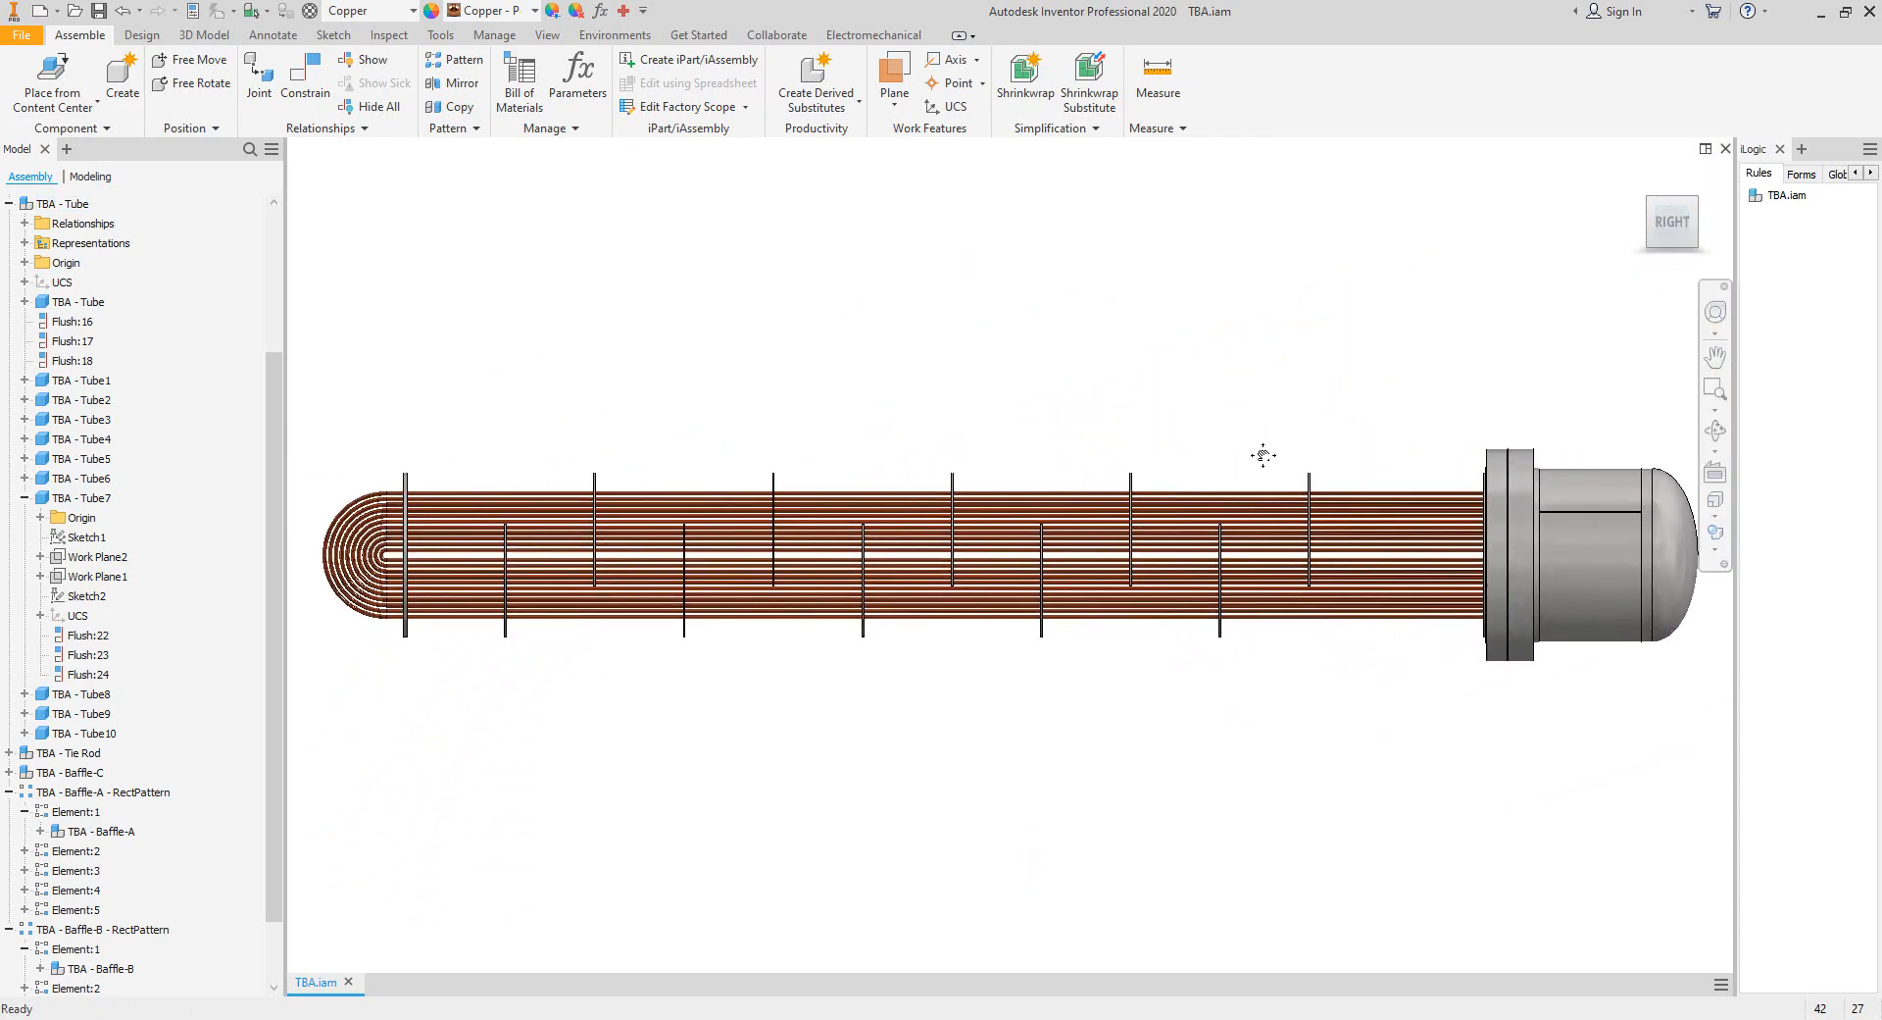